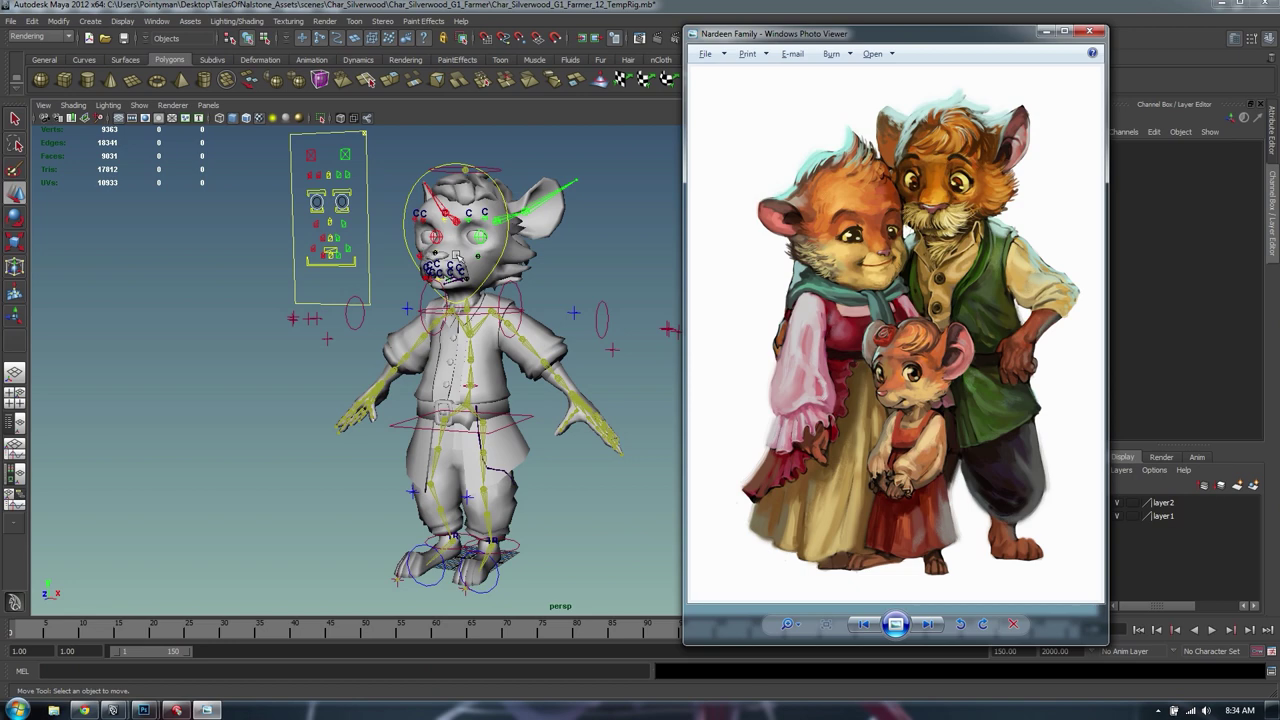
Examine the farmer character's head mesh, torso and rig controls up close
mouse_move(457, 257)
left_mouse_down("alt")
mouse_move(549, 274)
mouse_move(440, 248)
left_mouse_up("alt")
right_click_drag(500, 262, 596, 276, "alt")
left_click_drag(596, 276, 571, 271, "alt")
middle_click_drag(571, 271, 597, 291, "alt")
right_click_drag(565, 262, 587, 252, "alt")
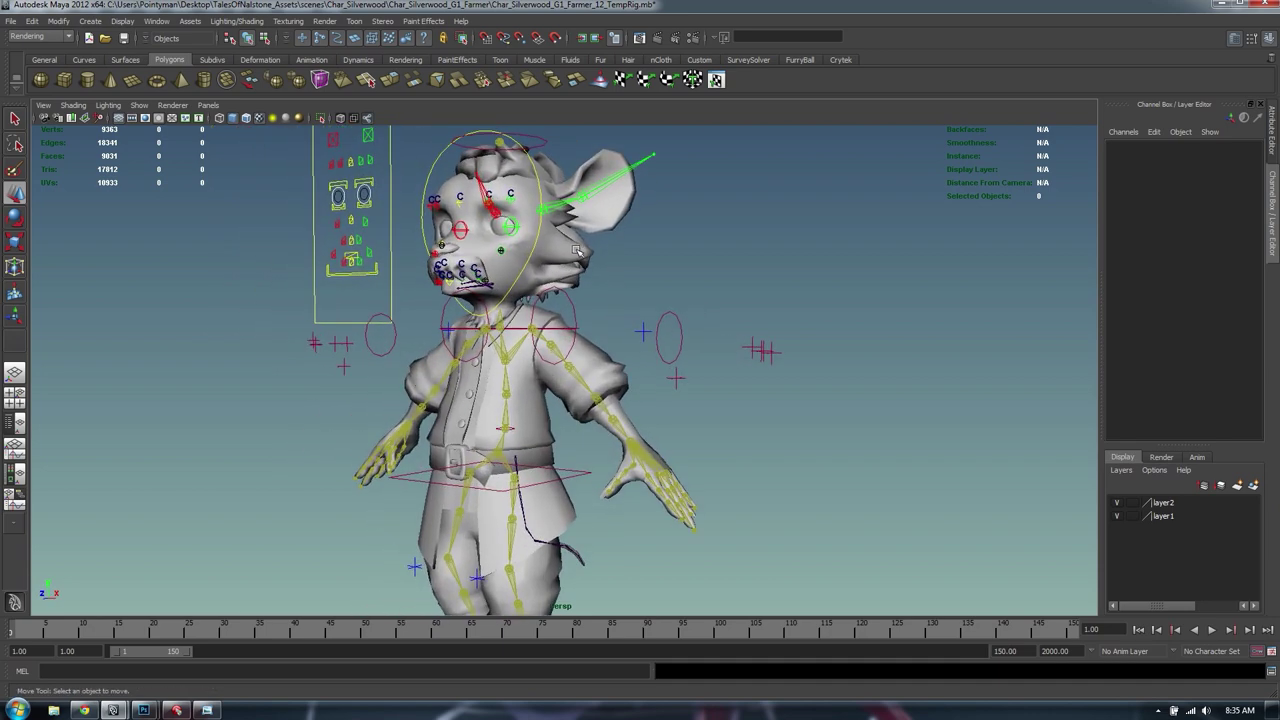
left_click(577, 250)
key("f")
left_click_drag(588, 266, 562, 300, "alt")
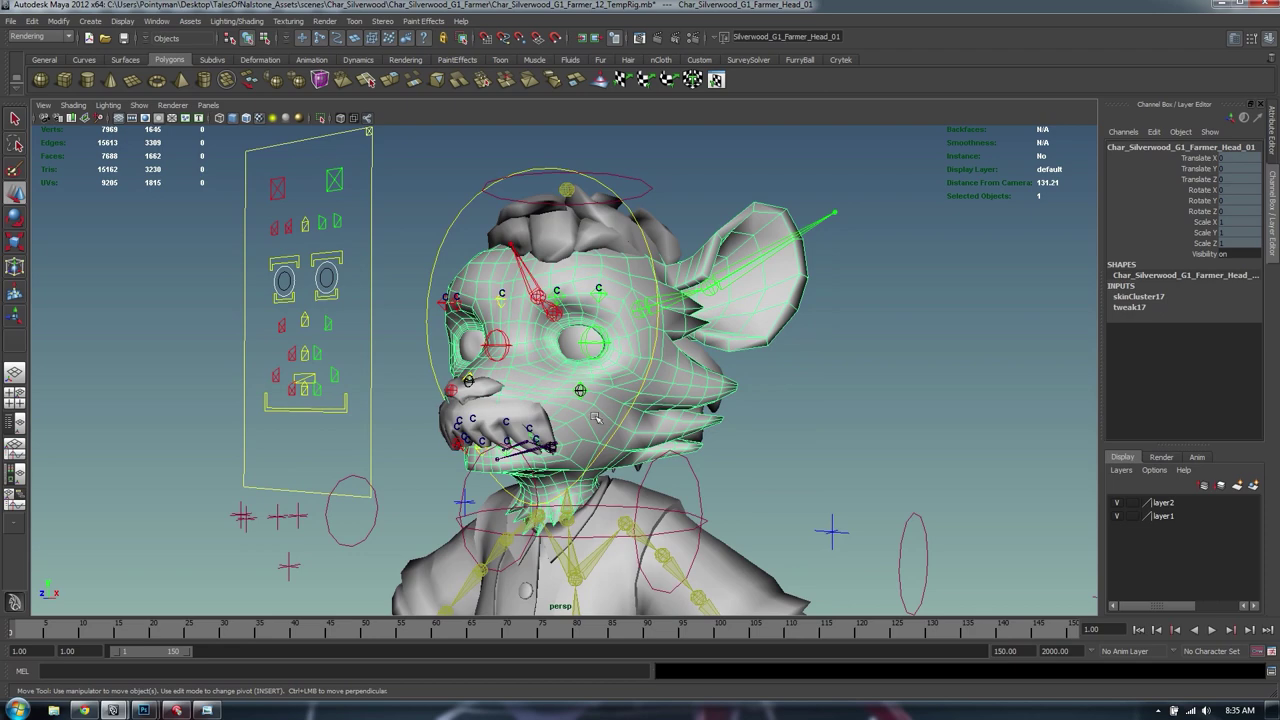
middle_click_drag(643, 482, 633, 332, "alt")
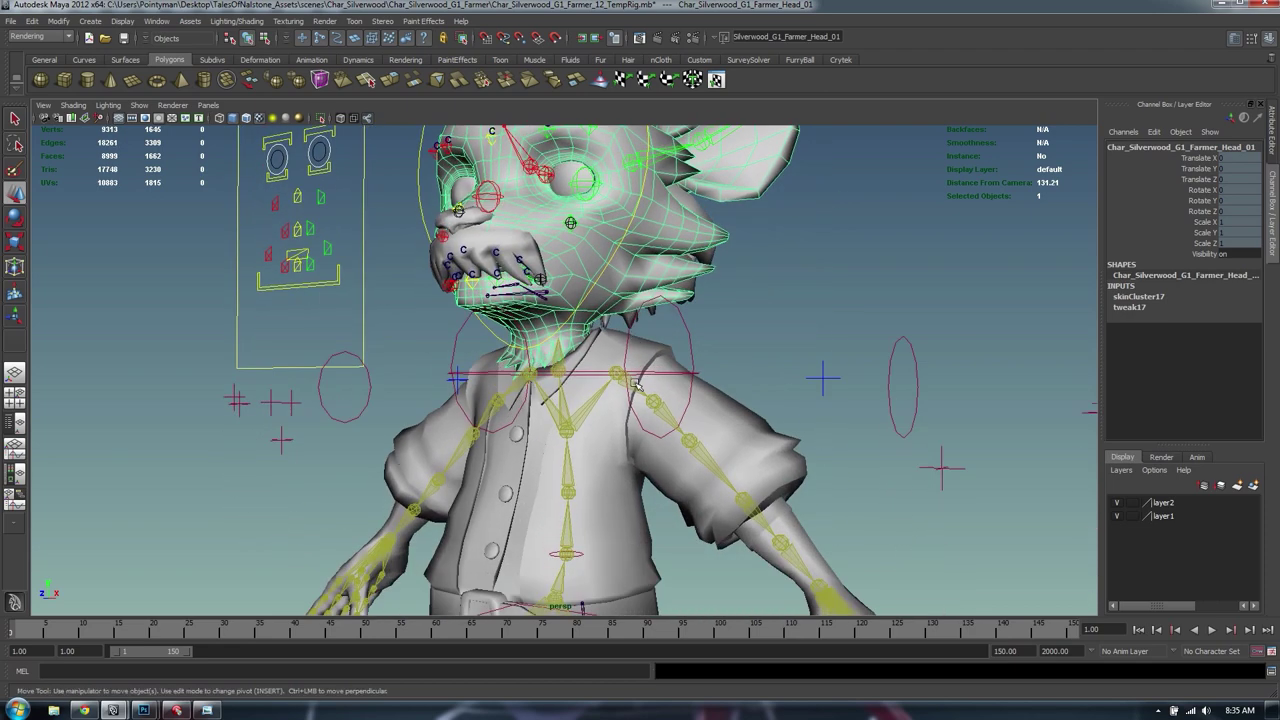
Try raising the left arm by rotating its shoulder control
left_click(646, 400)
middle_click_drag(741, 425, 716, 320, "alt")
key("e")
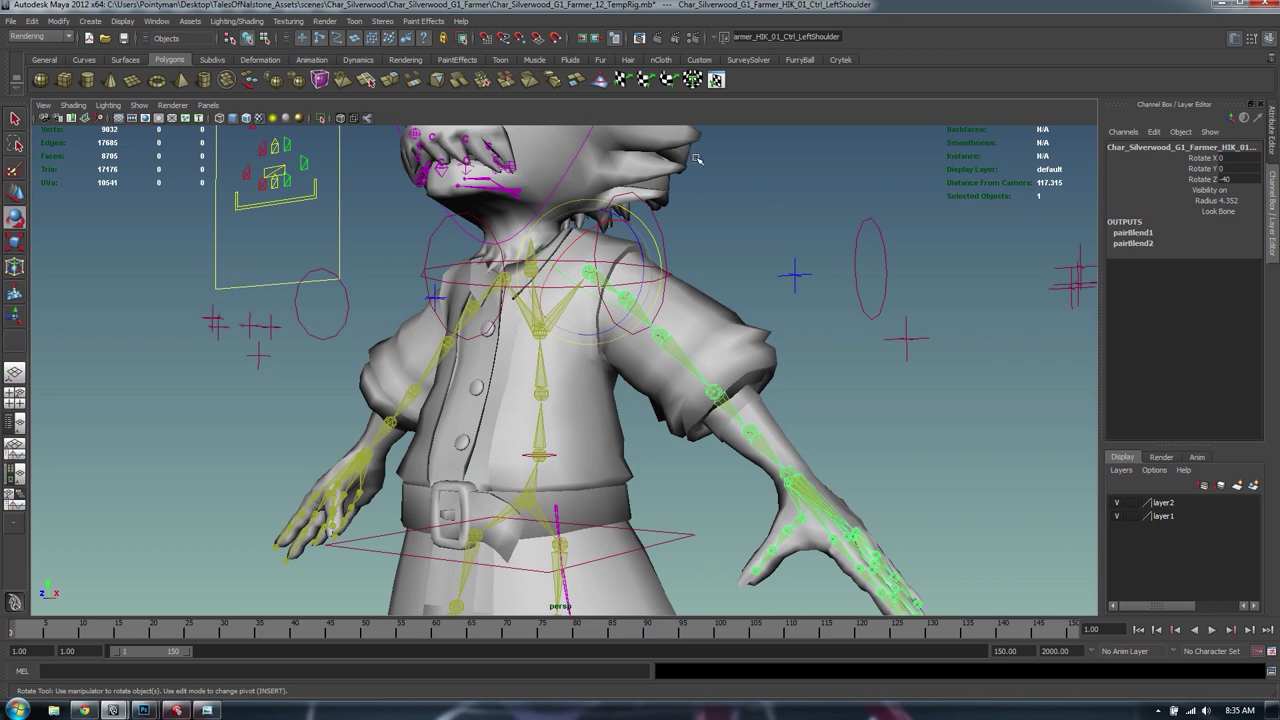
left_click_drag(645, 241, 763, 249)
left_click(637, 311)
left_click(631, 304)
left_click_drag(682, 262, 767, 240)
left_click(767, 240)
Try rotating the left forearm control and undo the rotation
left_click(718, 396)
left_click_drag(722, 396, 697, 320)
key("ctrl+z")
Try moving the left ankle effector, and undo it together with the arm test poses
middle_click_drag(630, 446, 674, 38, "alt")
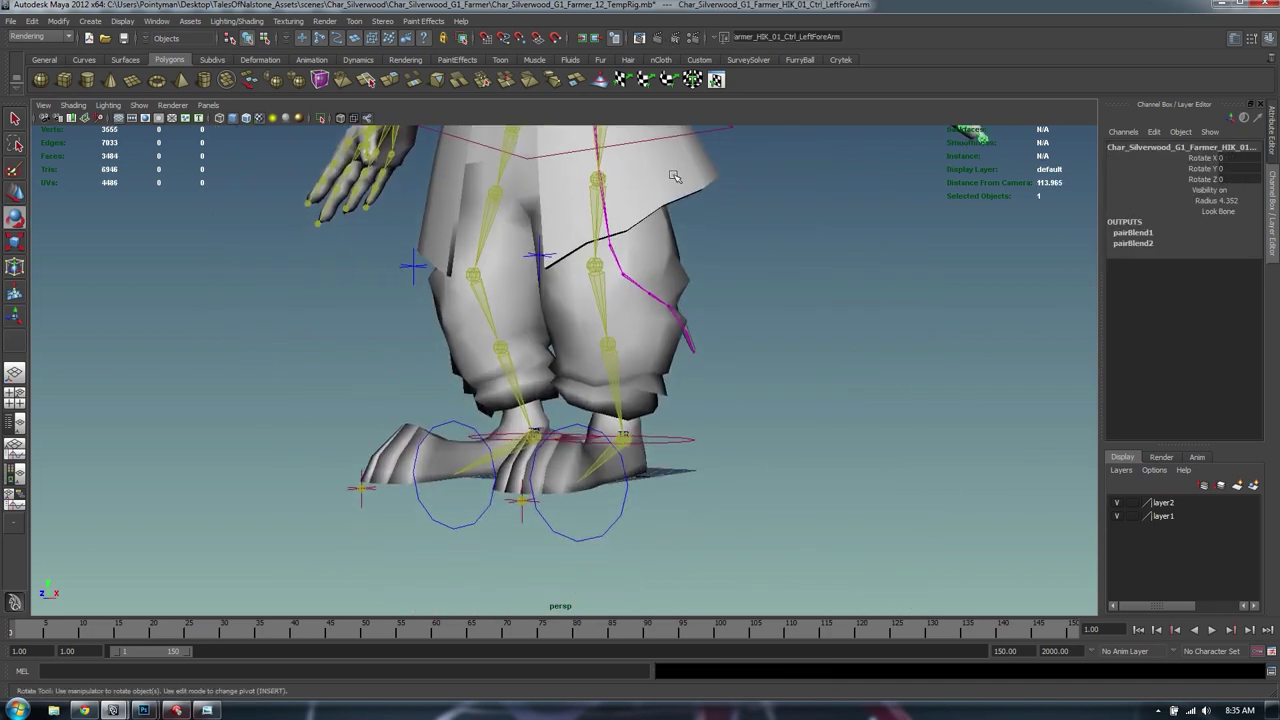
left_click(672, 433)
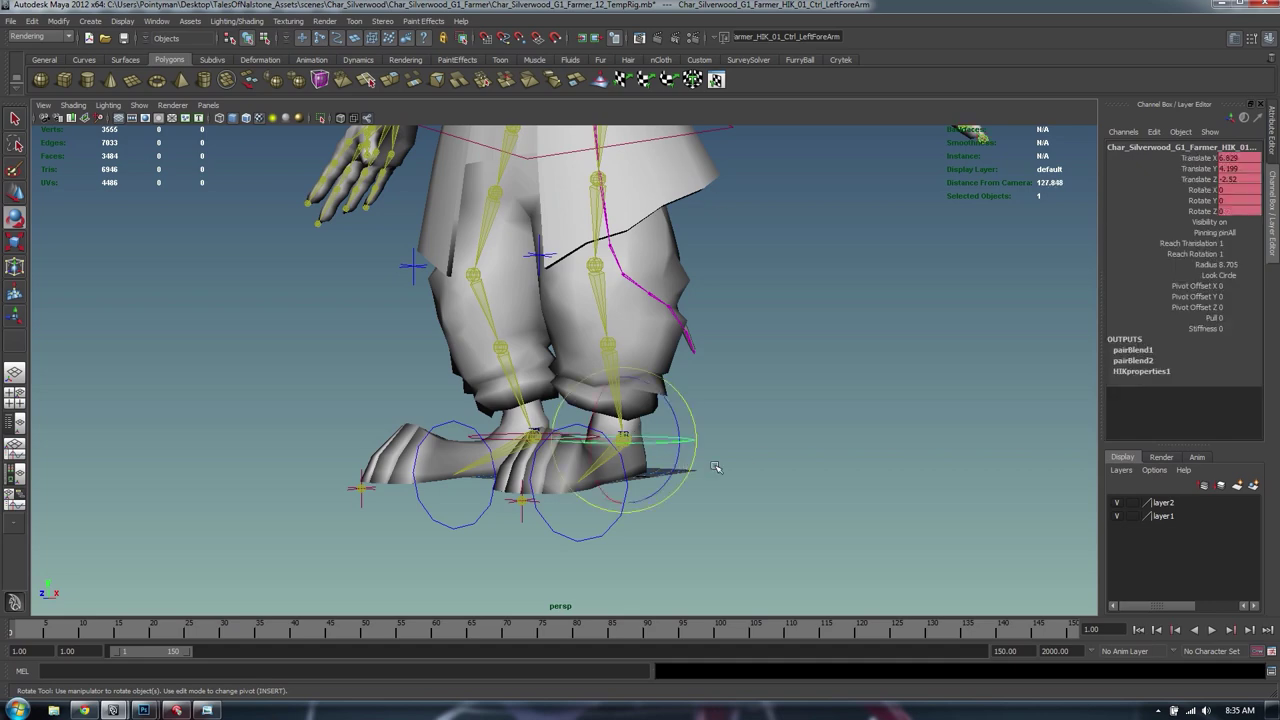
left_click_drag(672, 433, 662, 473, "alt")
key("w")
middle_click_drag(766, 466, 551, 305)
key("ctrl+z")
key("ctrl+z")
key("ctrl+z")
key("ctrl+z")
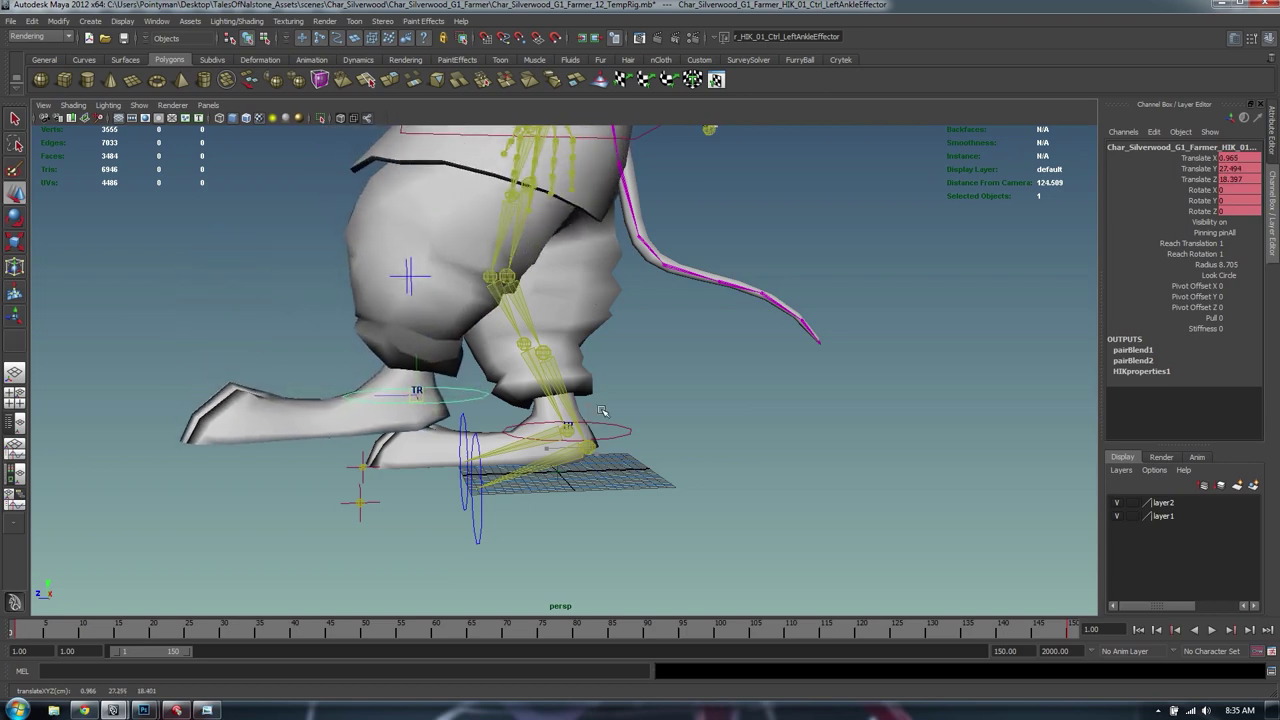
Select the face rig's master control around the head
left_click_drag(532, 333, 606, 308, "alt")
middle_click_drag(606, 308, 600, 545, "alt")
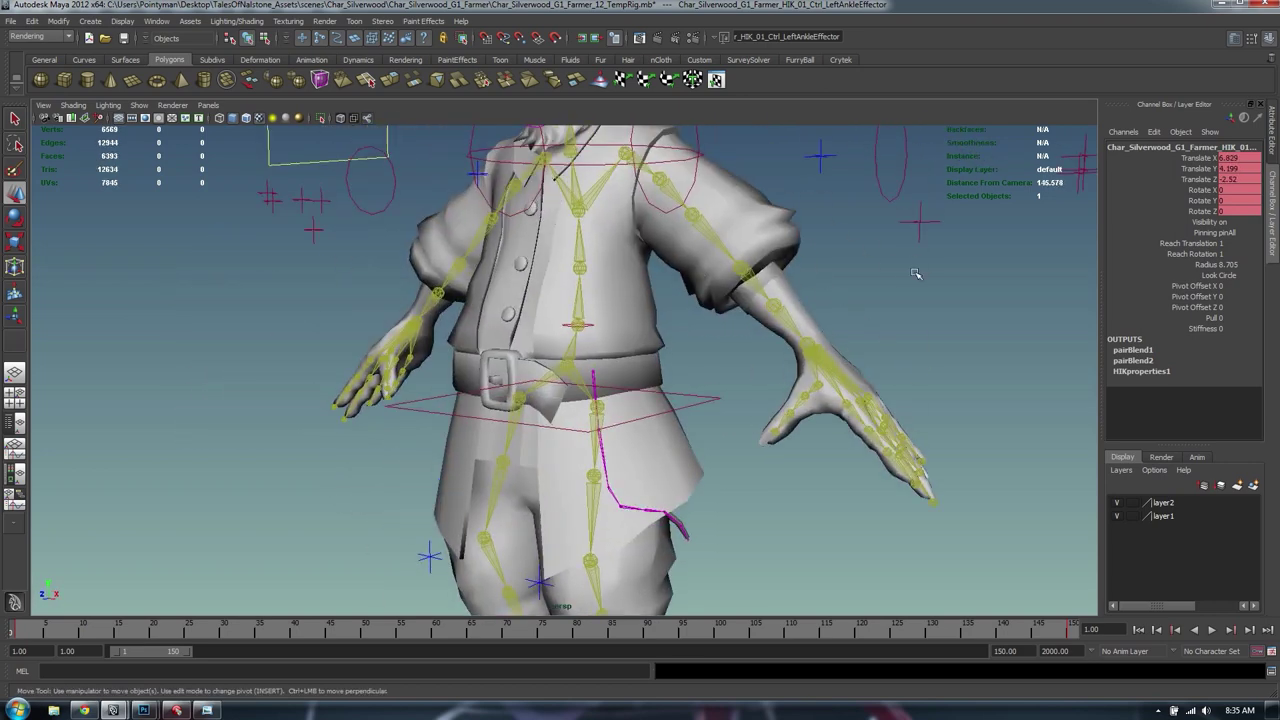
middle_click_drag(621, 212, 652, 460, "alt")
right_click_drag(652, 460, 762, 450, "alt")
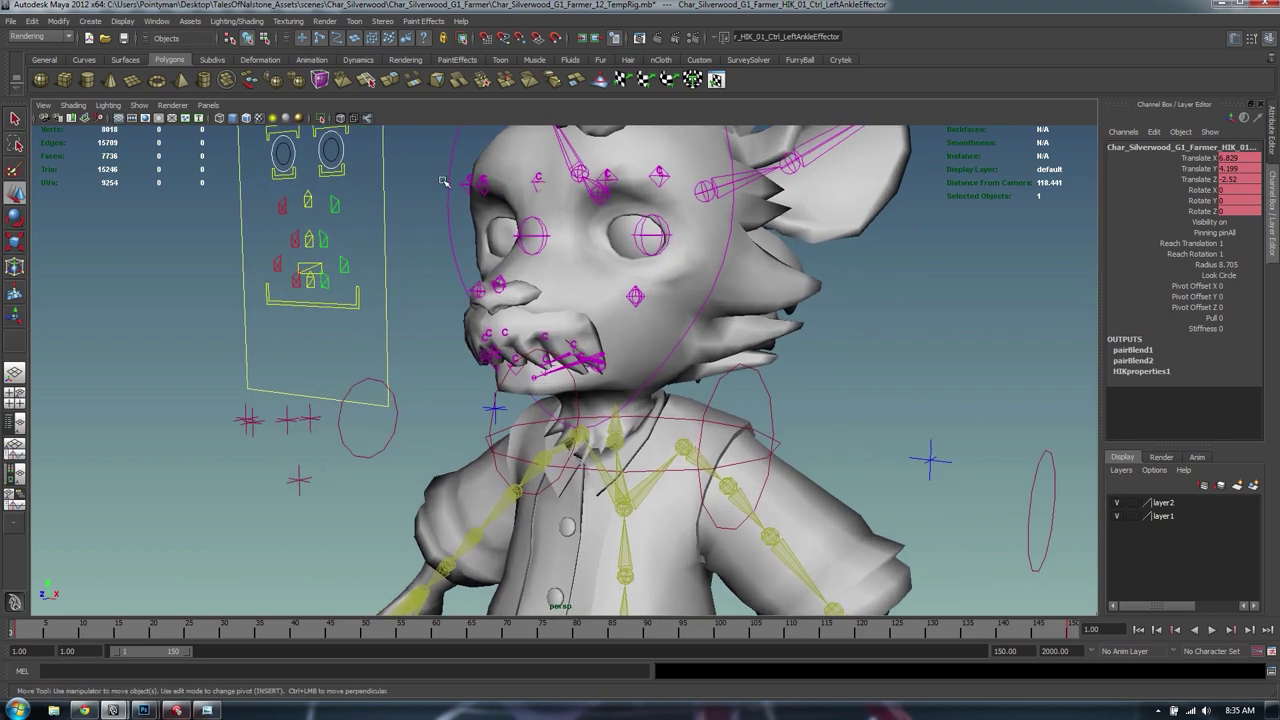
left_click(663, 265)
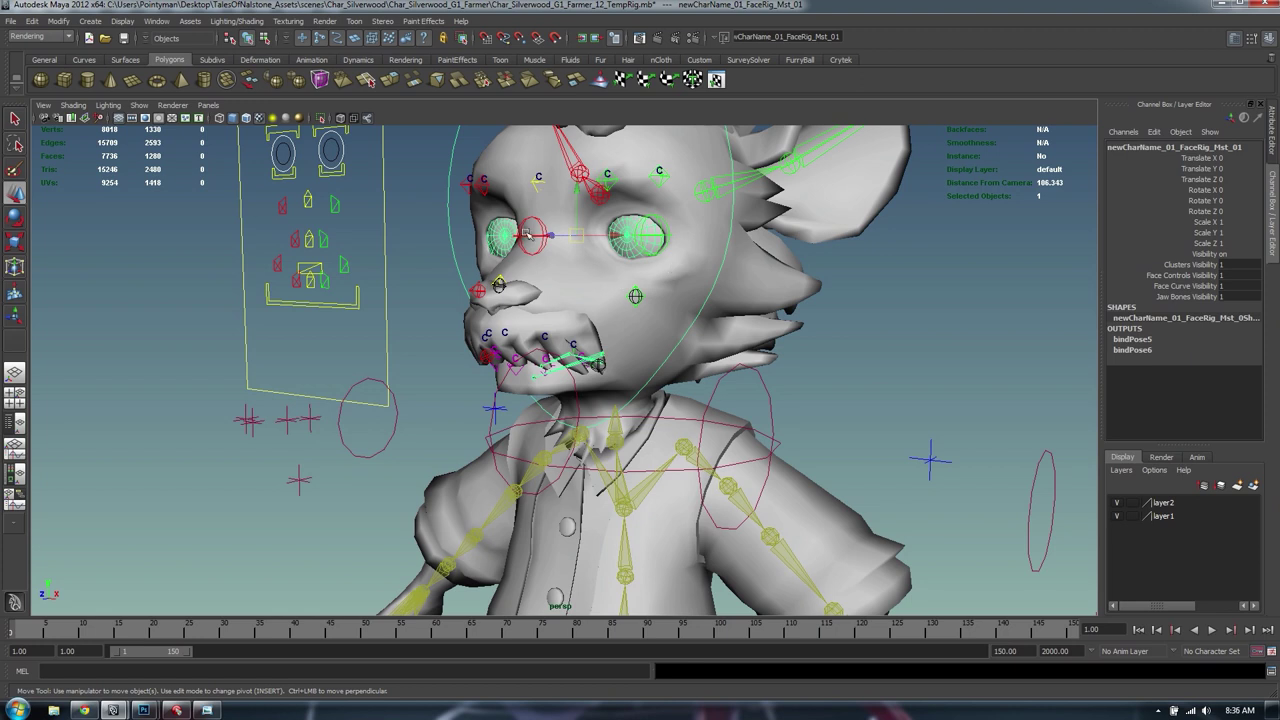
Try moving the jaw control in the face control board to test the mouth, undoing each move
left_click_drag(554, 280, 514, 271, "alt")
left_click(339, 320)
middle_click_drag(552, 273, 554, 313)
mouse_move(553, 313)
left_mouse_down()
mouse_move(548, 345)
mouse_move(530, 305)
left_mouse_up()
key("ctrl+z")
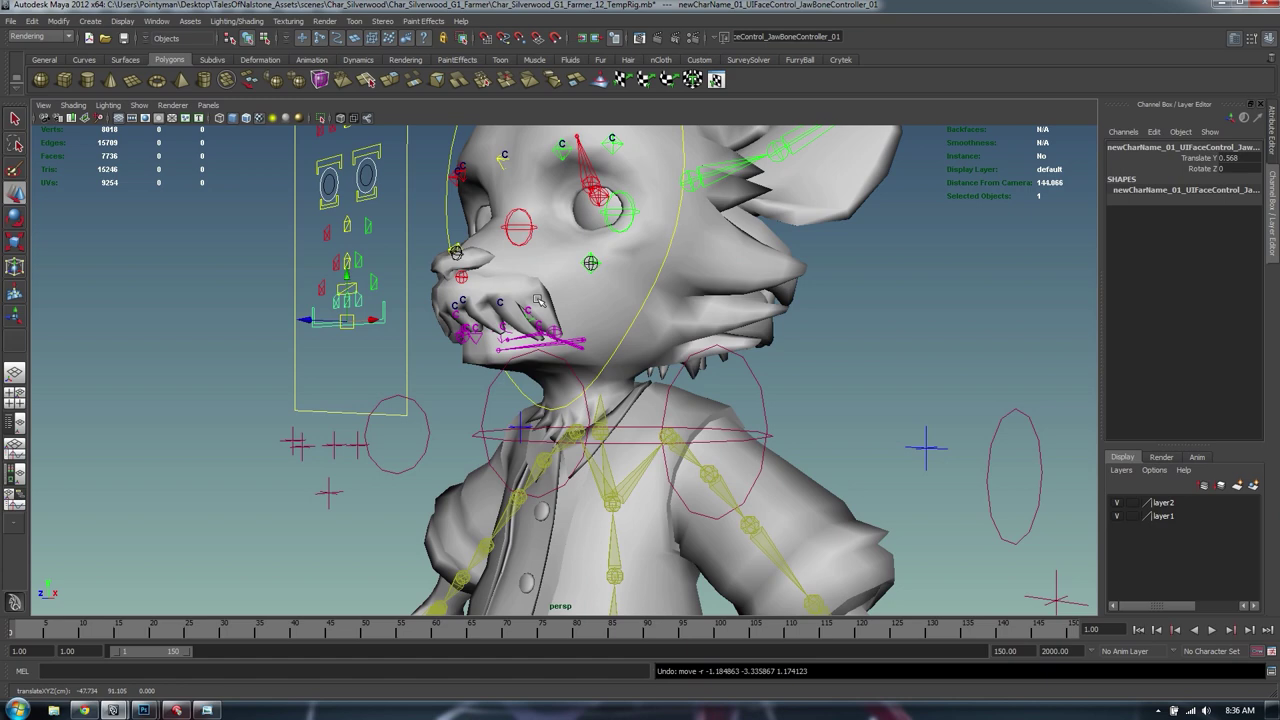
left_click_drag(636, 255, 411, 260, "alt")
mouse_move(449, 281)
middle_mouse_down()
mouse_move(458, 321)
mouse_move(450, 289)
middle_mouse_up()
key("ctrl+z")
Try moving the left mouth-corner control and the row of three lip controls, undoing each move
left_click(305, 271)
middle_click_drag(326, 268, 333, 243)
key("ctrl+z")
left_click_drag(287, 226, 243, 249)
mouse_move(628, 257)
middle_mouse_down()
mouse_move(629, 268)
mouse_move(628, 254)
middle_mouse_up()
key("ctrl+z")
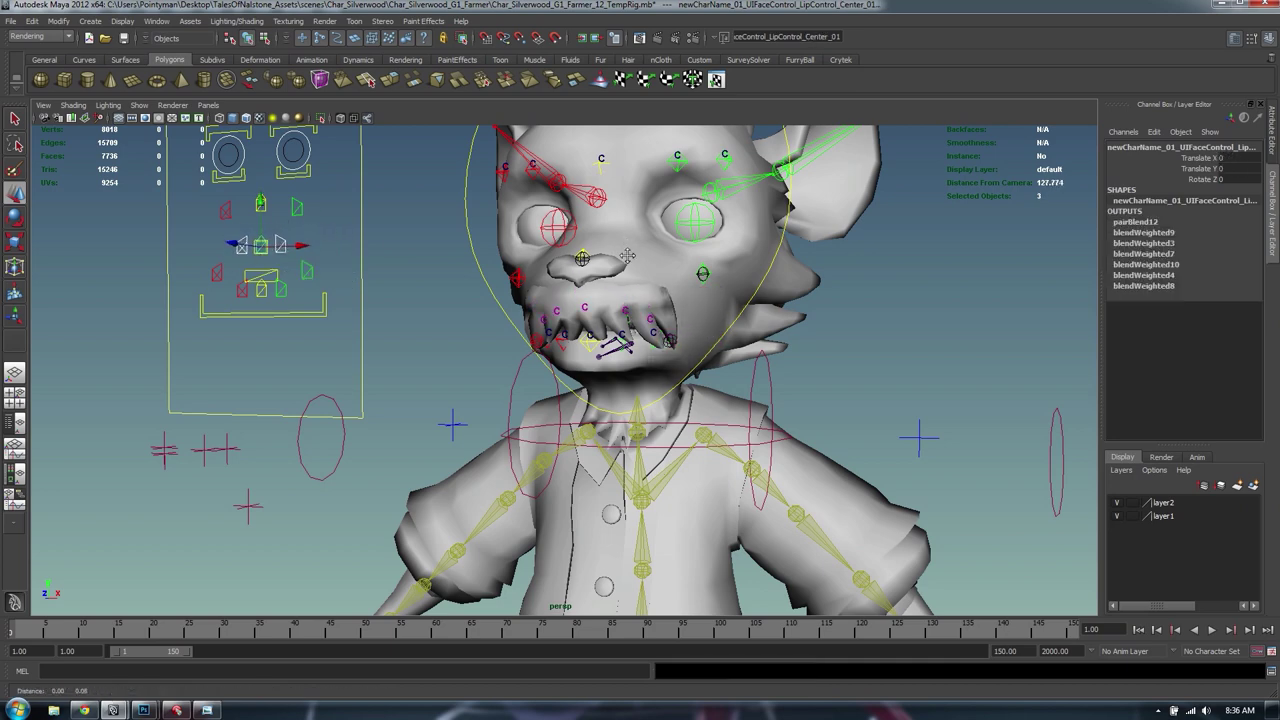
Inspect the head mesh up close and select the face rig's master control again
scroll(627, 260, "up", 3)
left_click(626, 302)
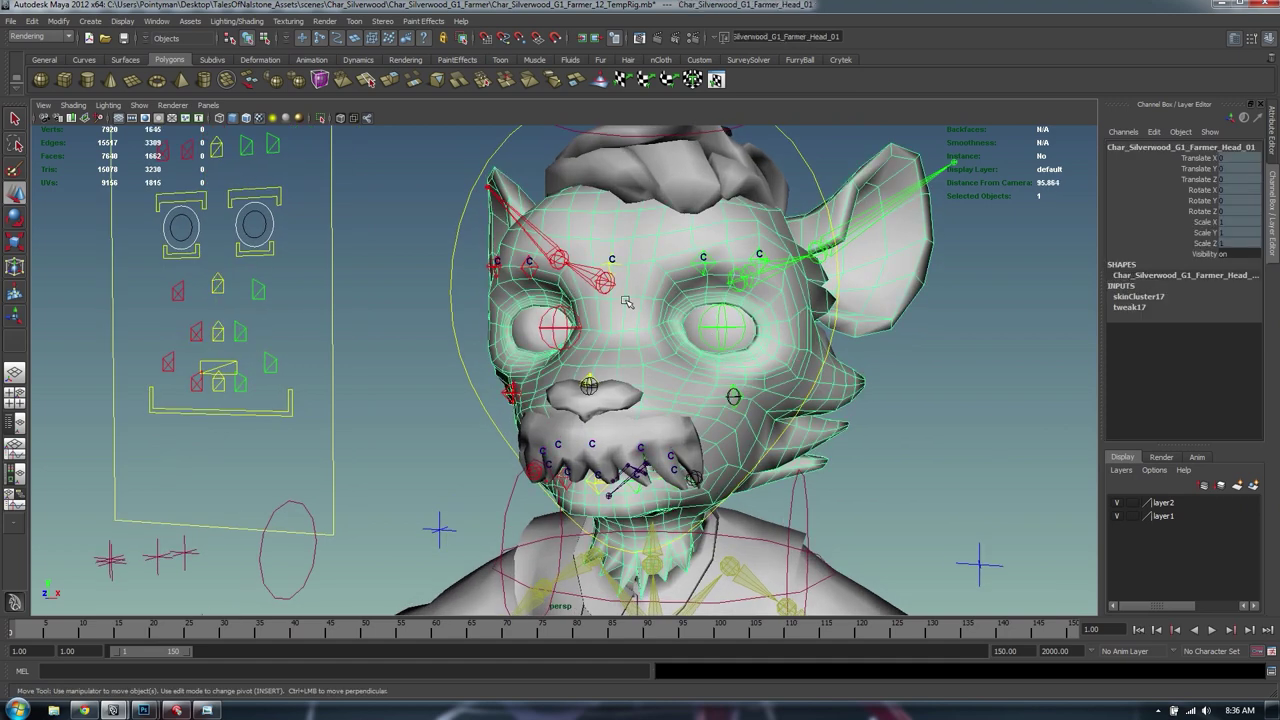
left_click_drag(688, 332, 662, 328, "alt")
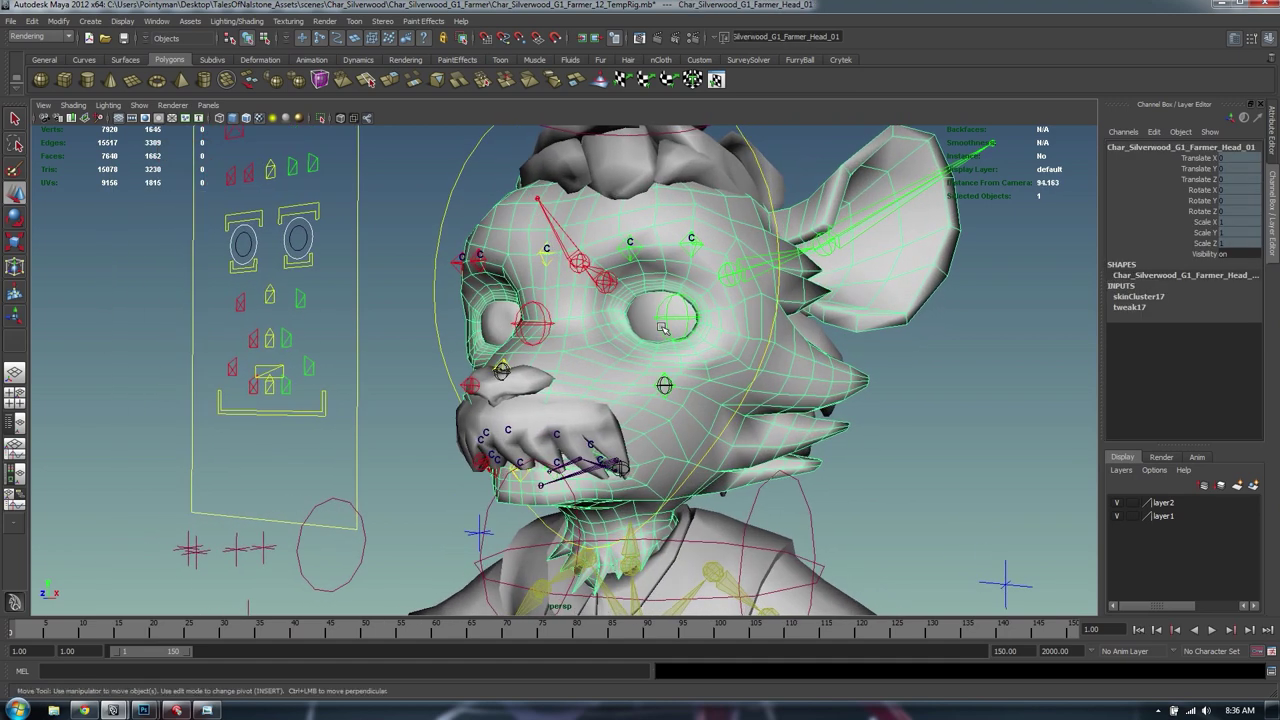
left_click(459, 186)
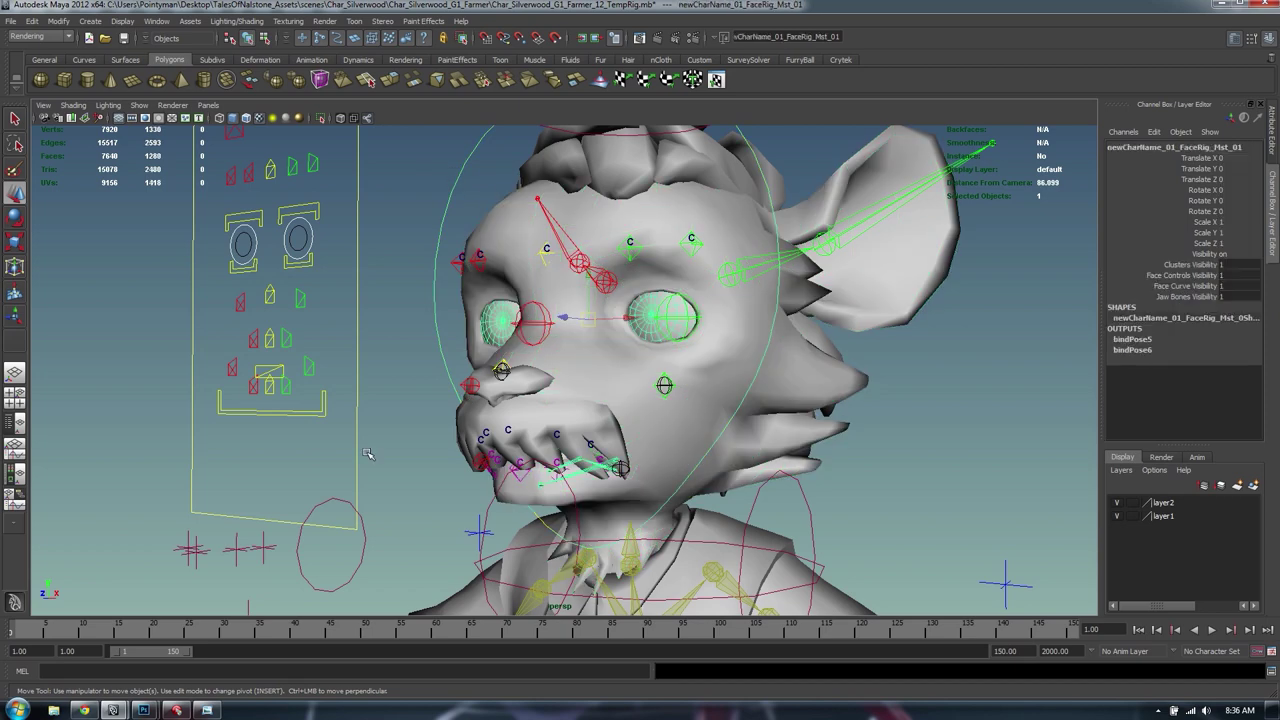
Try moving the left cheek control in the face control board and undo the moves
left_click(304, 303)
left_click_drag(301, 299, 315, 275)
key("ctrl+z")
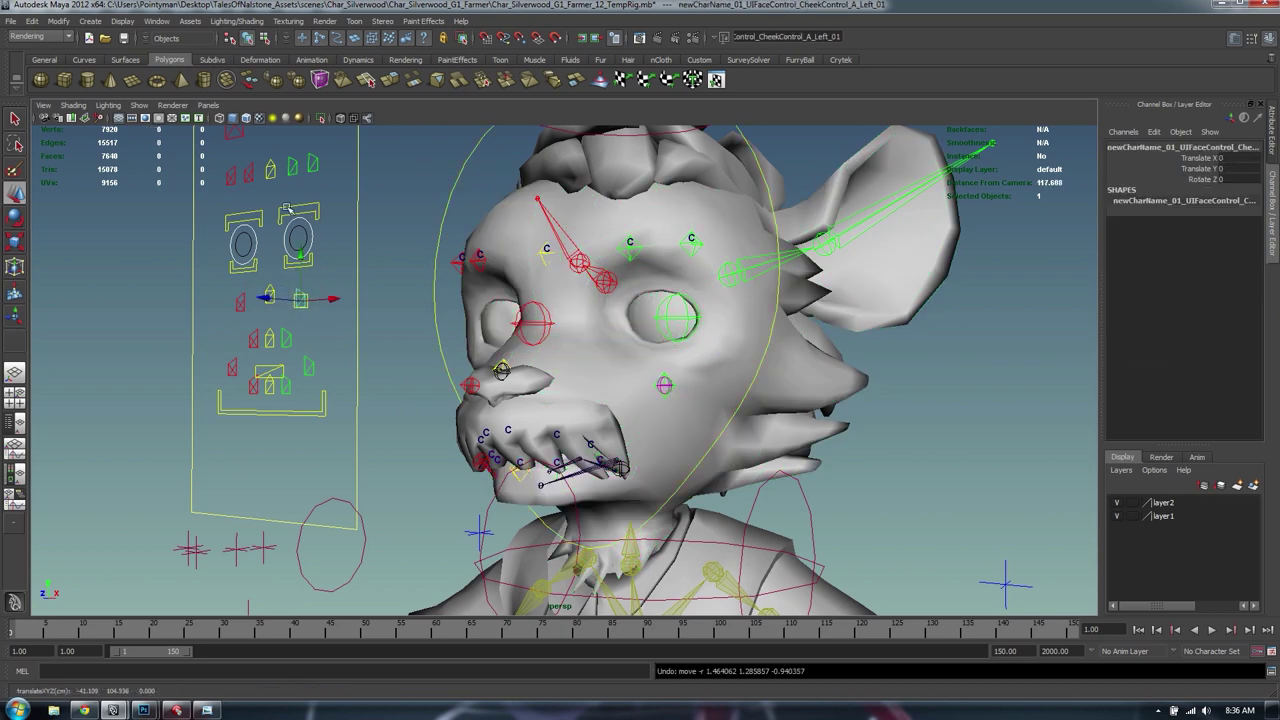
mouse_move(336, 264)
middle_mouse_down()
mouse_move(337, 247)
mouse_move(374, 243)
mouse_move(344, 248)
middle_mouse_up()
key("ctrl+z")
Try lowering the left eyelid control and undo the change
left_click(306, 212)
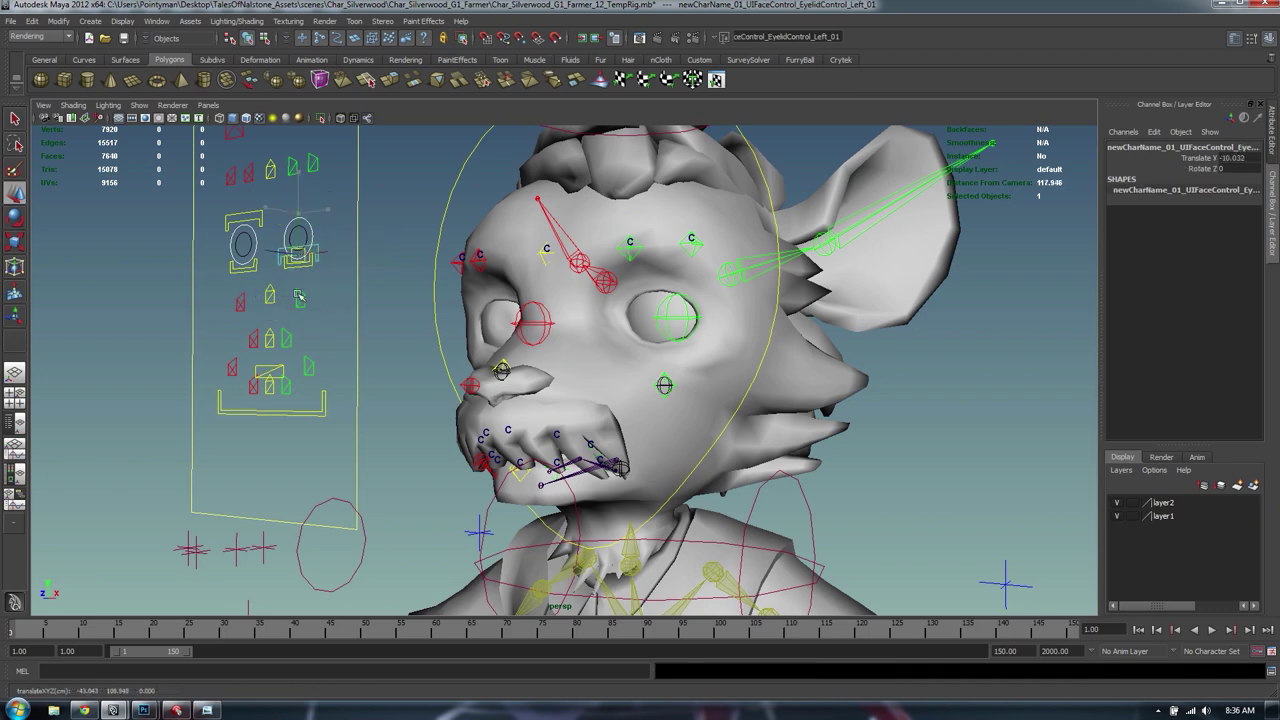
left_click_drag(293, 169, 287, 174)
middle_click_drag(300, 262, 326, 309, "alt")
key("ctrl+z")
Inspect the head mesh and try moving the center brow control to test the forehead
left_click(709, 428)
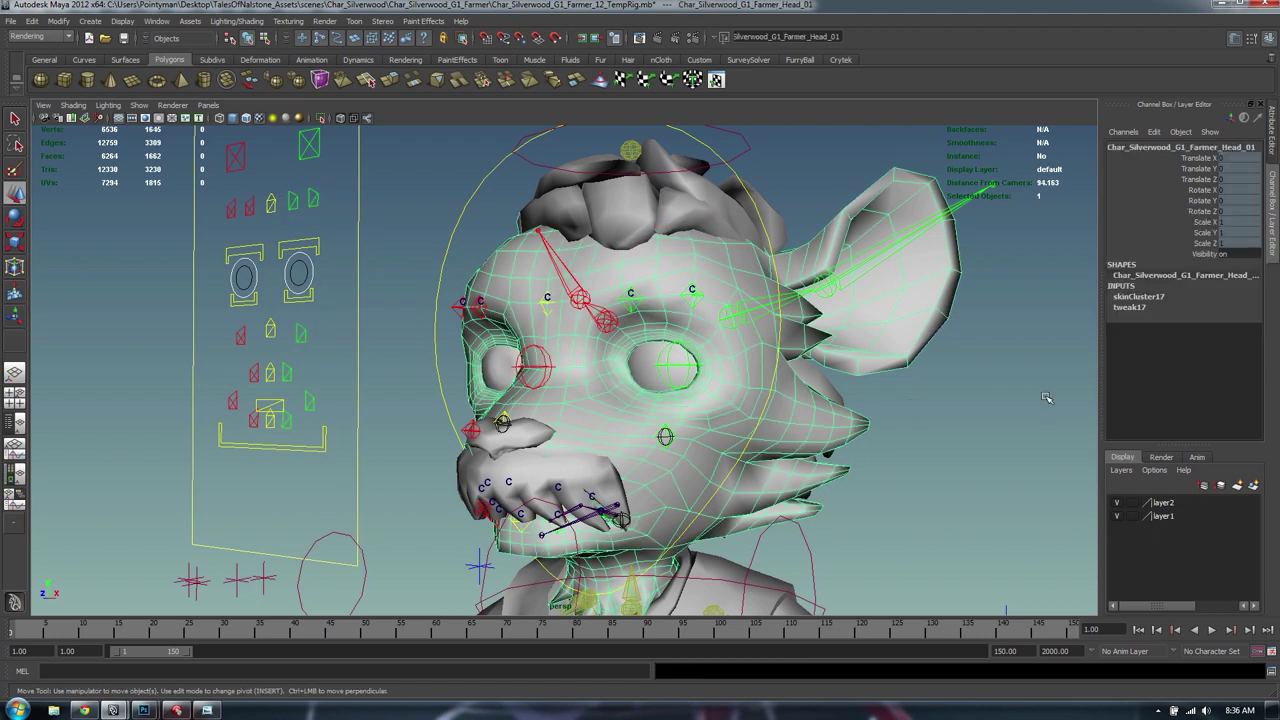
left_click_drag(708, 363, 636, 293, "alt")
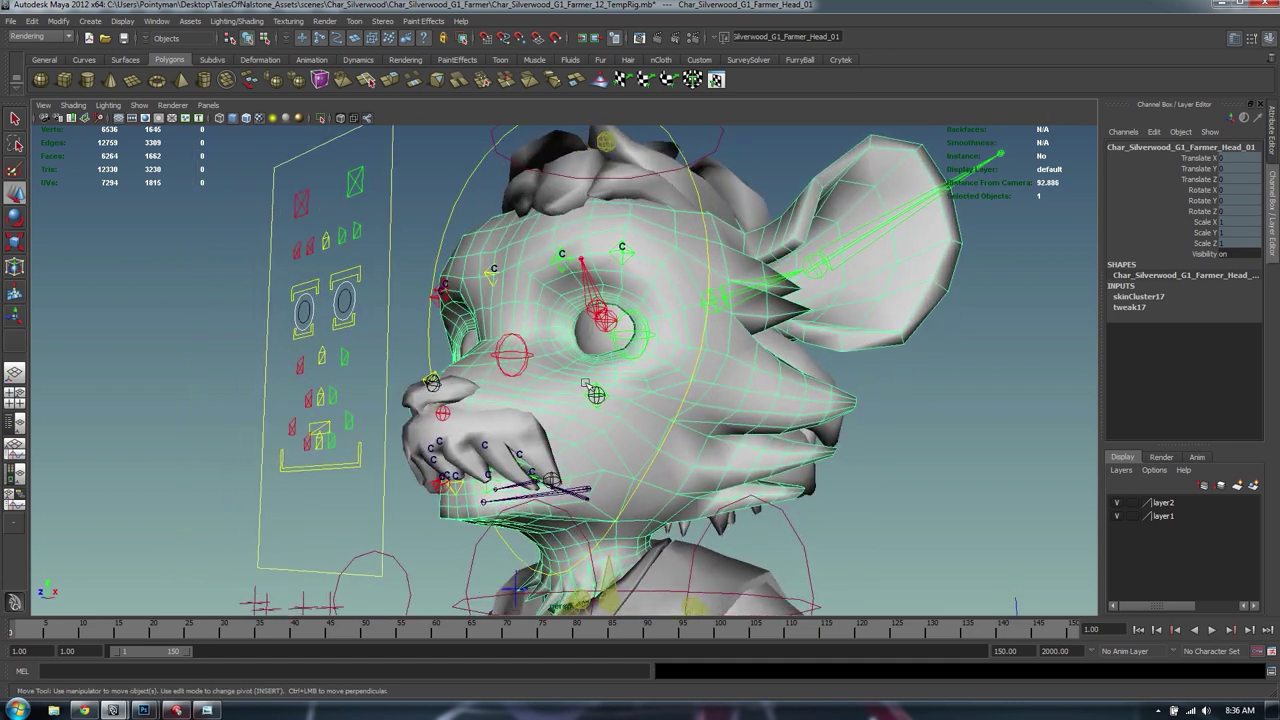
left_click(328, 244)
left_click_drag(392, 292, 608, 362, "alt")
key("ctrl+z")
mouse_move(608, 360)
middle_mouse_down()
mouse_move(606, 334)
mouse_move(609, 380)
middle_mouse_up()
key("ctrl+z")
middle_click_drag(249, 208, 267, 252, "alt")
left_click_drag(208, 175, 208, 196)
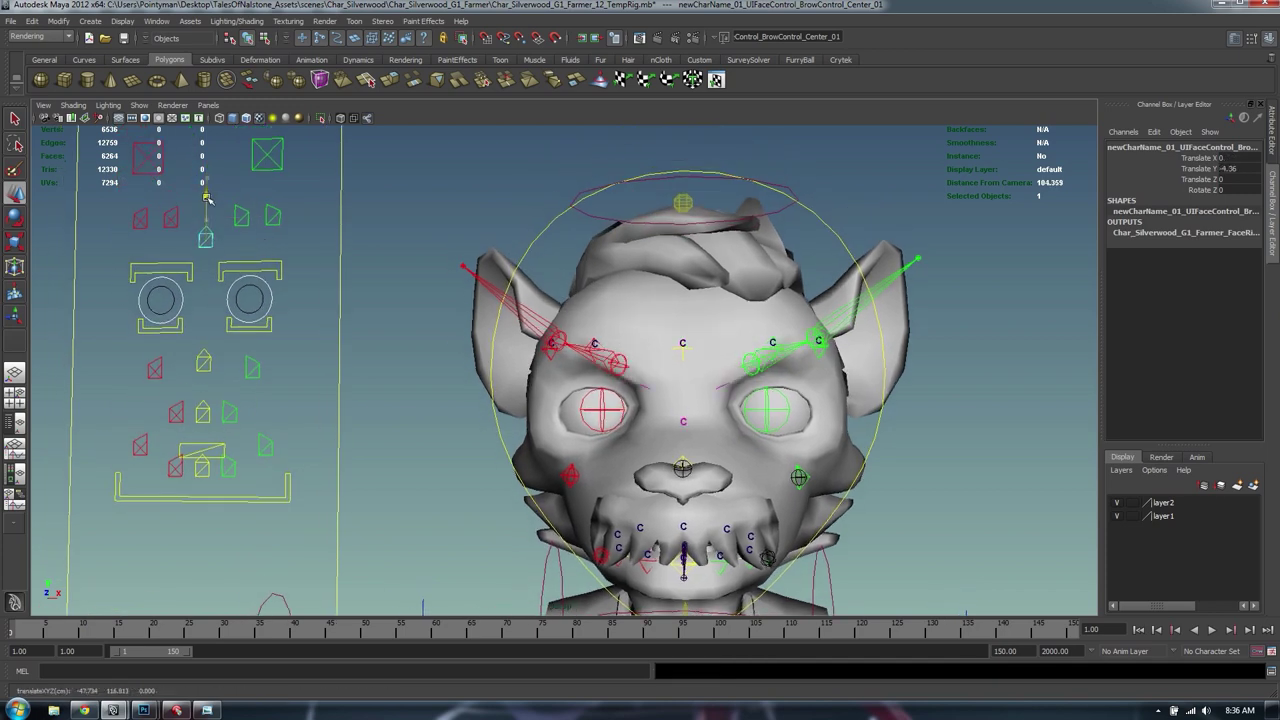
Try moving the left outer brow control and undo the brow changes
left_click(272, 217)
mouse_move(282, 252)
middle_mouse_down()
mouse_move(279, 235)
mouse_move(281, 277)
mouse_move(291, 271)
middle_mouse_up()
key("ctrl+z")
key("ctrl+z")
key("ctrl+z")
Open the UV Texture Editor and select all polygons in the scene to show their UVs
left_click_drag(790, 285, 680, 330, "alt")
right_click_drag(680, 330, 590, 400, "alt")
middle_click_drag(590, 400, 575, 300, "alt")
left_click(891, 309)
right_click_drag(891, 309, 684, 347, "alt")
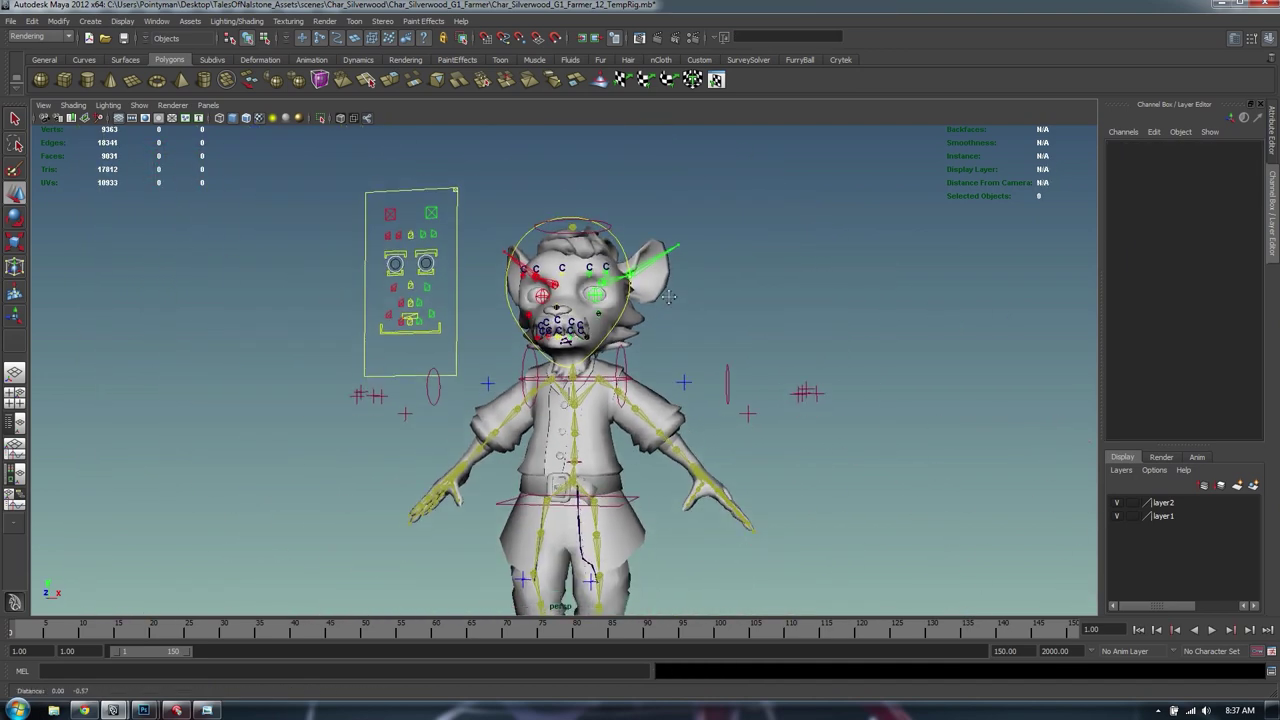
middle_click_drag(684, 347, 677, 263, "alt")
left_click(681, 256)
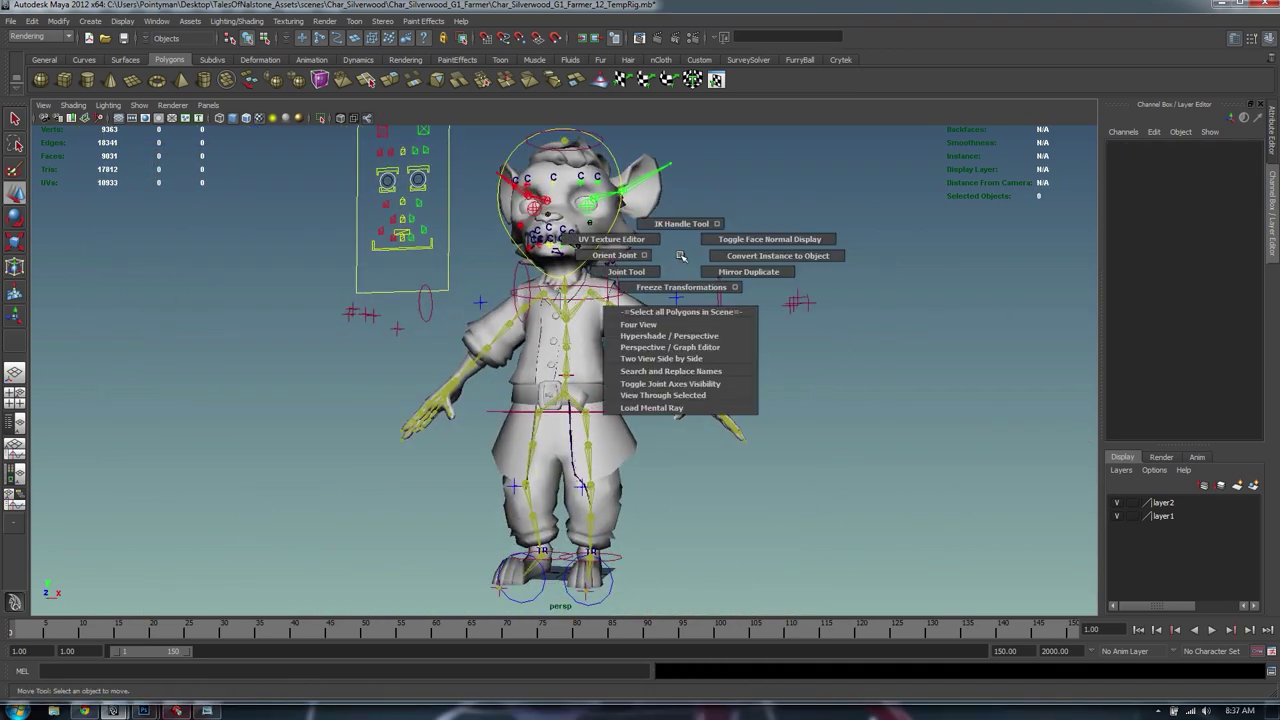
left_click(611, 239)
key("space")
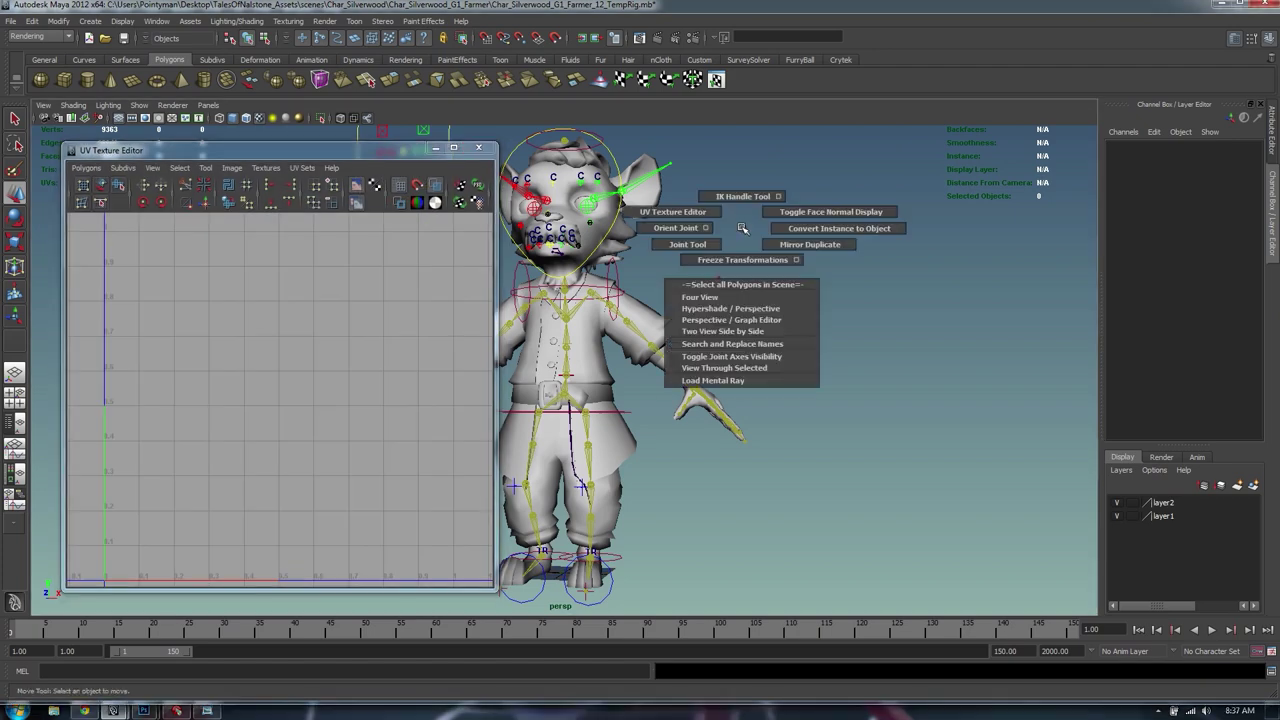
left_click(743, 285)
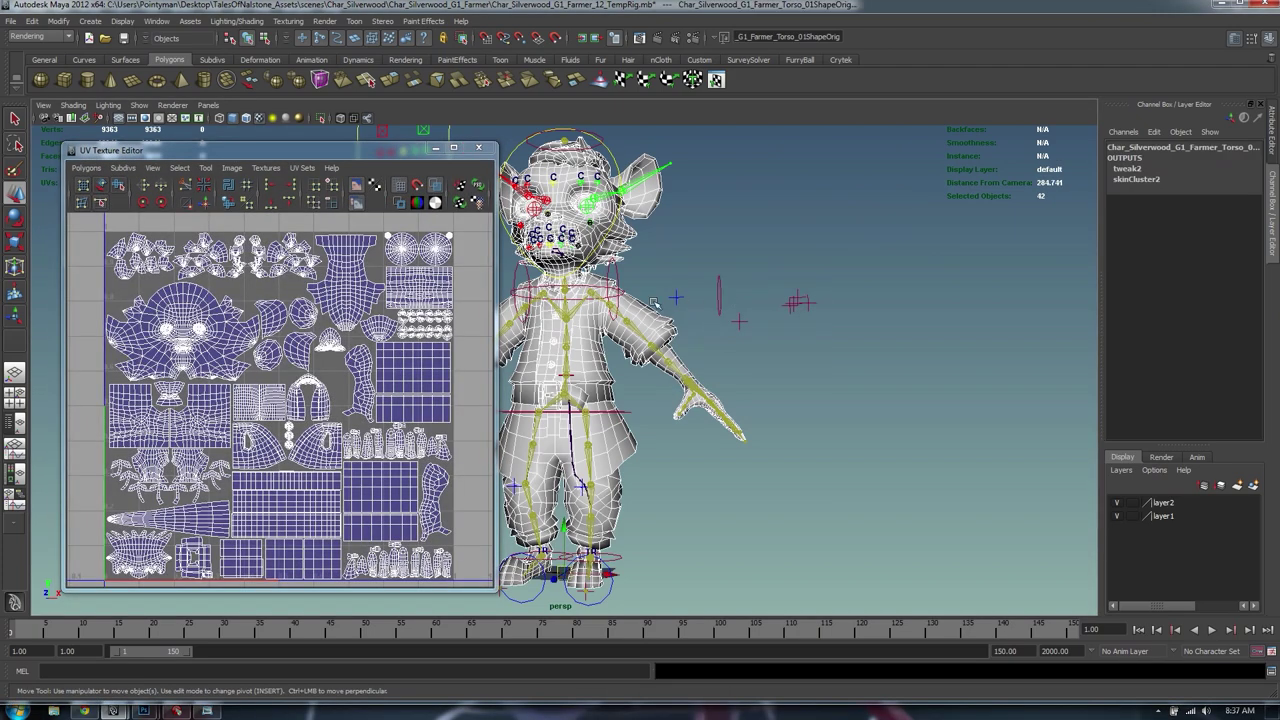
left_click_drag(601, 280, 805, 320, "alt")
left_click_drag(845, 259, 855, 315)
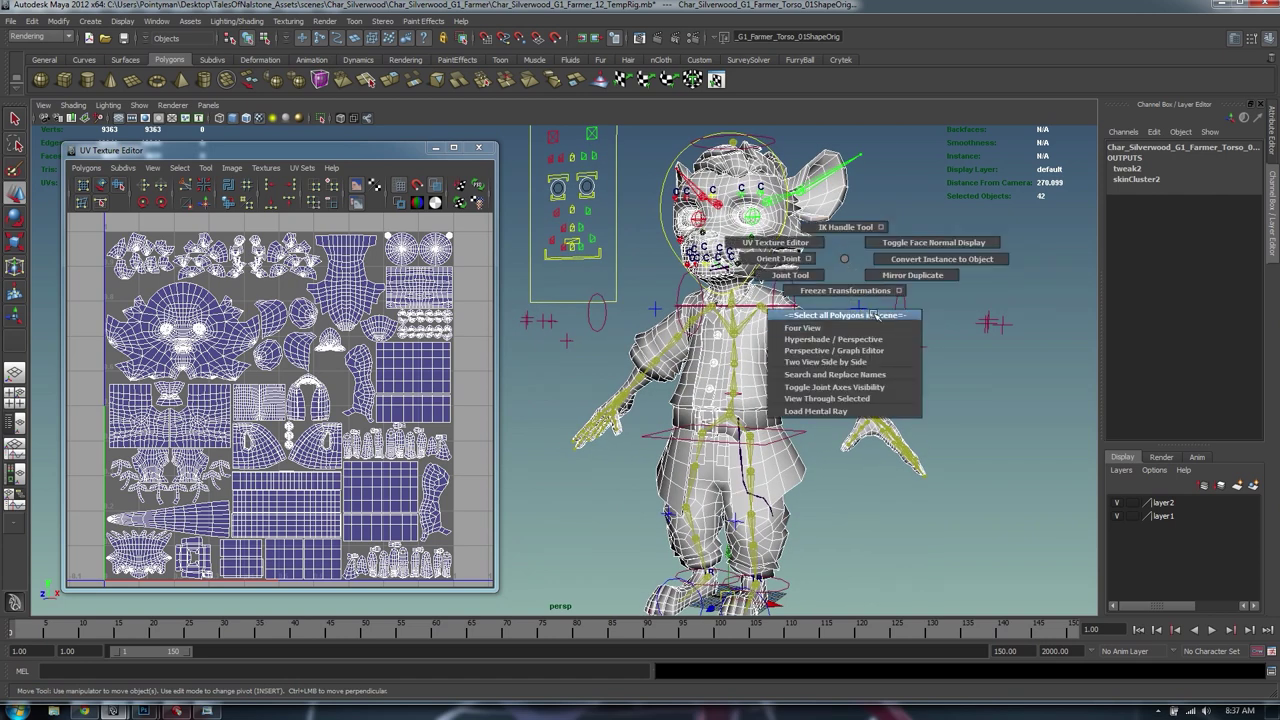
right_click_drag(876, 315, 845, 260)
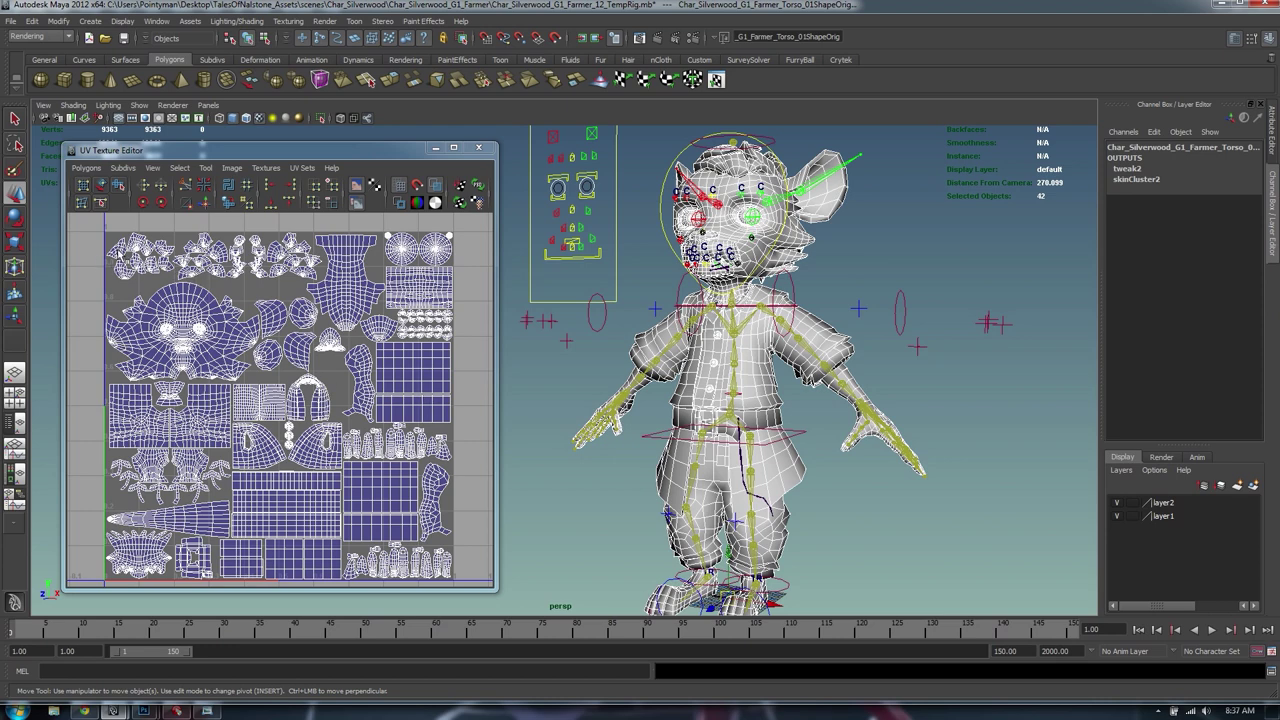
Select the UVs of the hair shells along the layout's upper edge and examine the matching hair on the model
right_click_drag(245, 257, 270, 265, "alt")
middle_click_drag(270, 265, 346, 335, "alt")
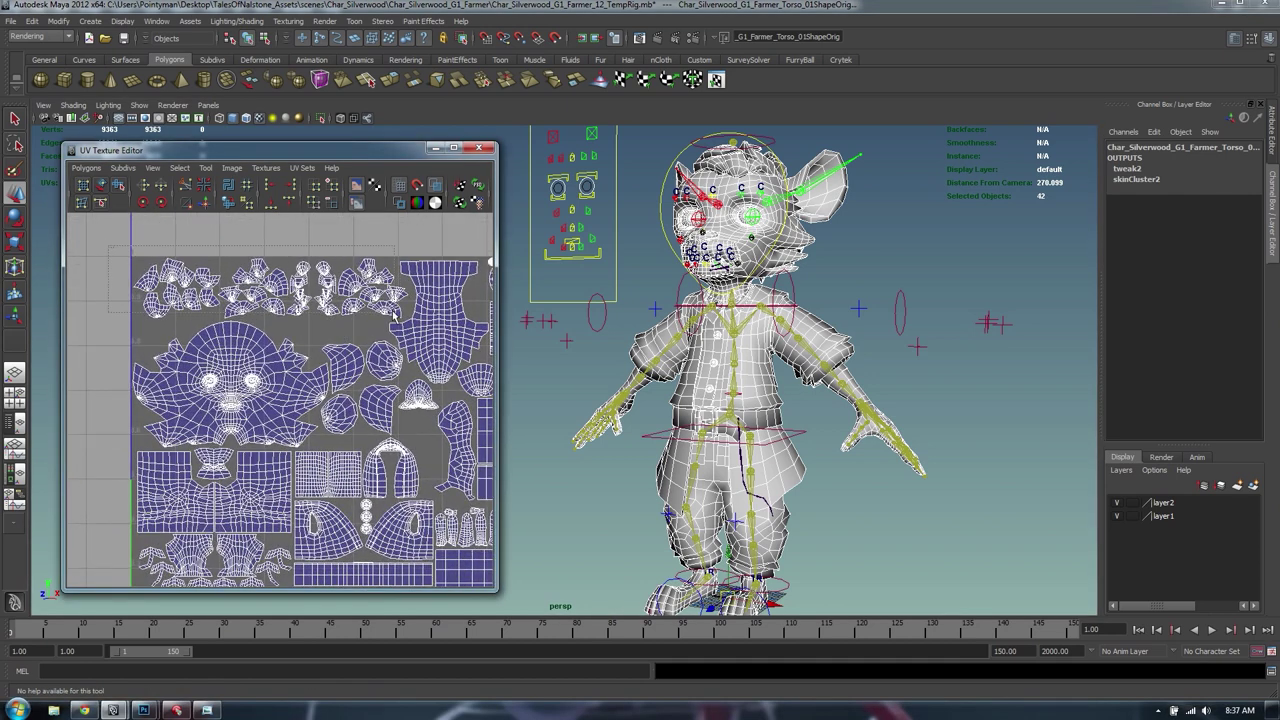
right_click_drag(290, 297, 291, 350)
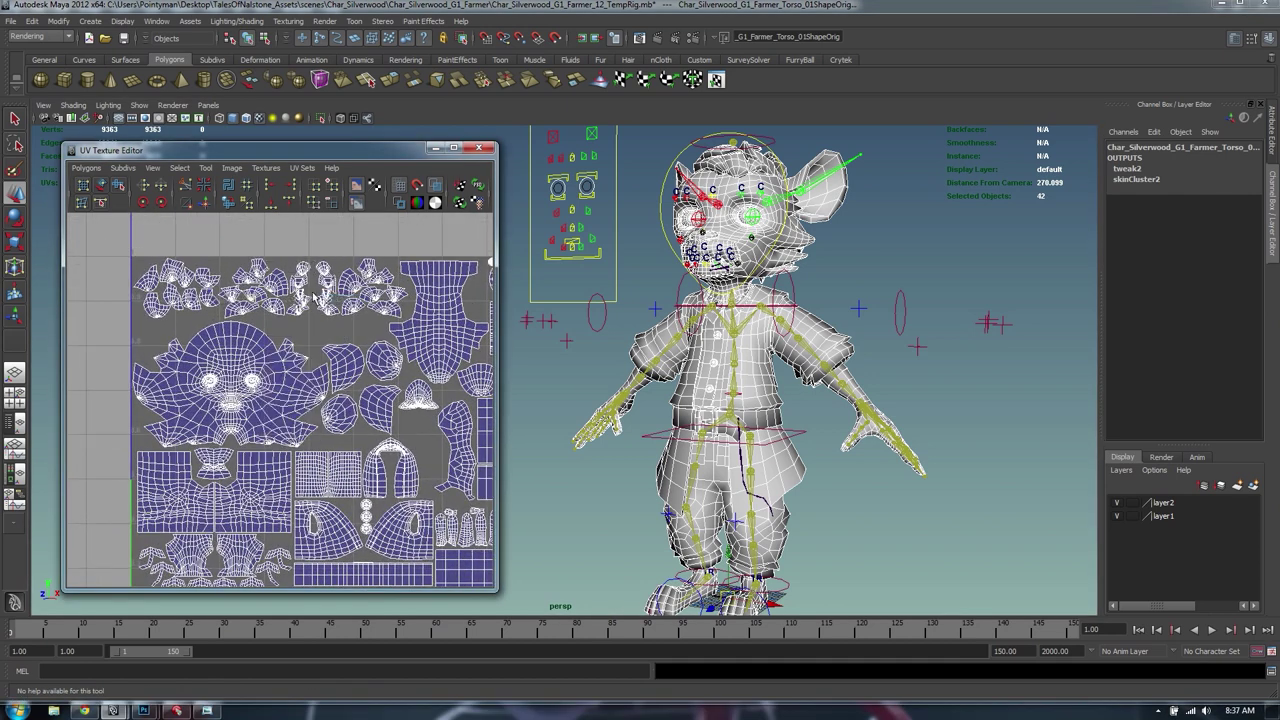
left_click_drag(104, 247, 381, 297)
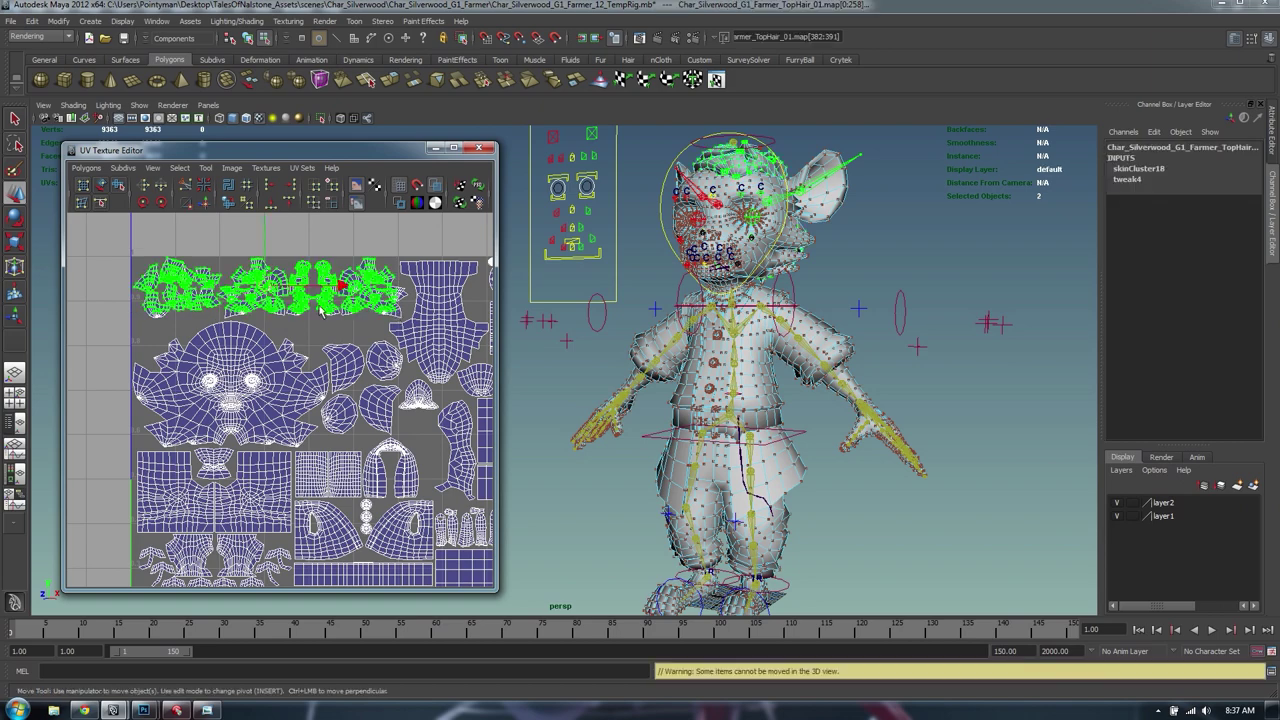
right_click_drag(396, 332, 306, 311, "alt")
middle_click_drag(306, 311, 240, 293, "alt")
right_click_drag(240, 293, 325, 284, "alt")
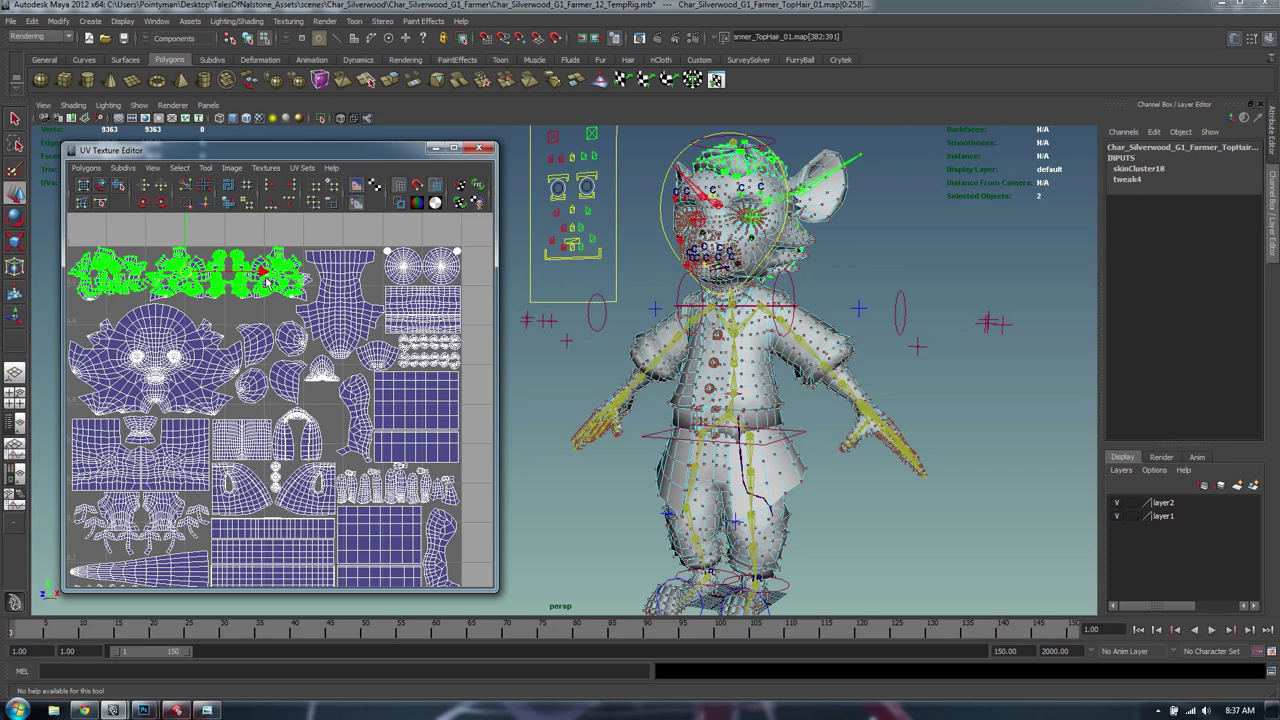
middle_click_drag(272, 292, 302, 294, "alt")
left_click_drag(900, 264, 775, 260, "alt")
middle_click_drag(775, 260, 804, 320, "alt")
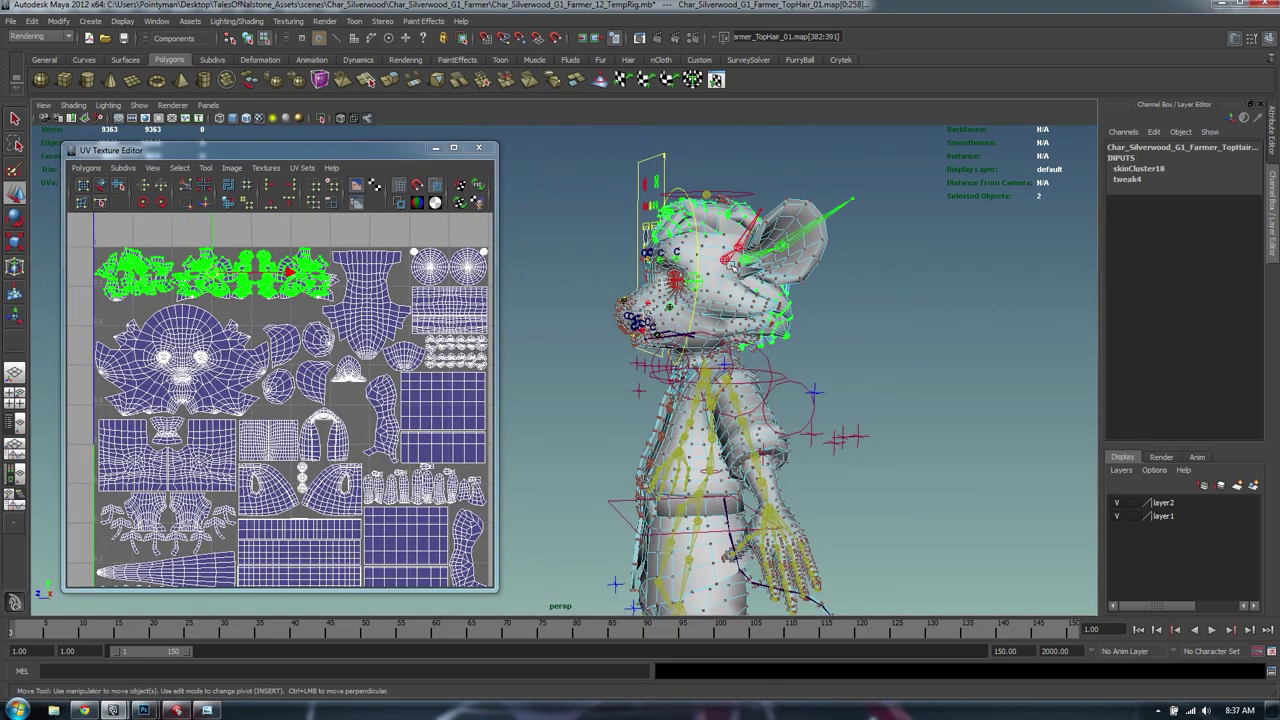
middle_click_drag(343, 287, 355, 283, "alt")
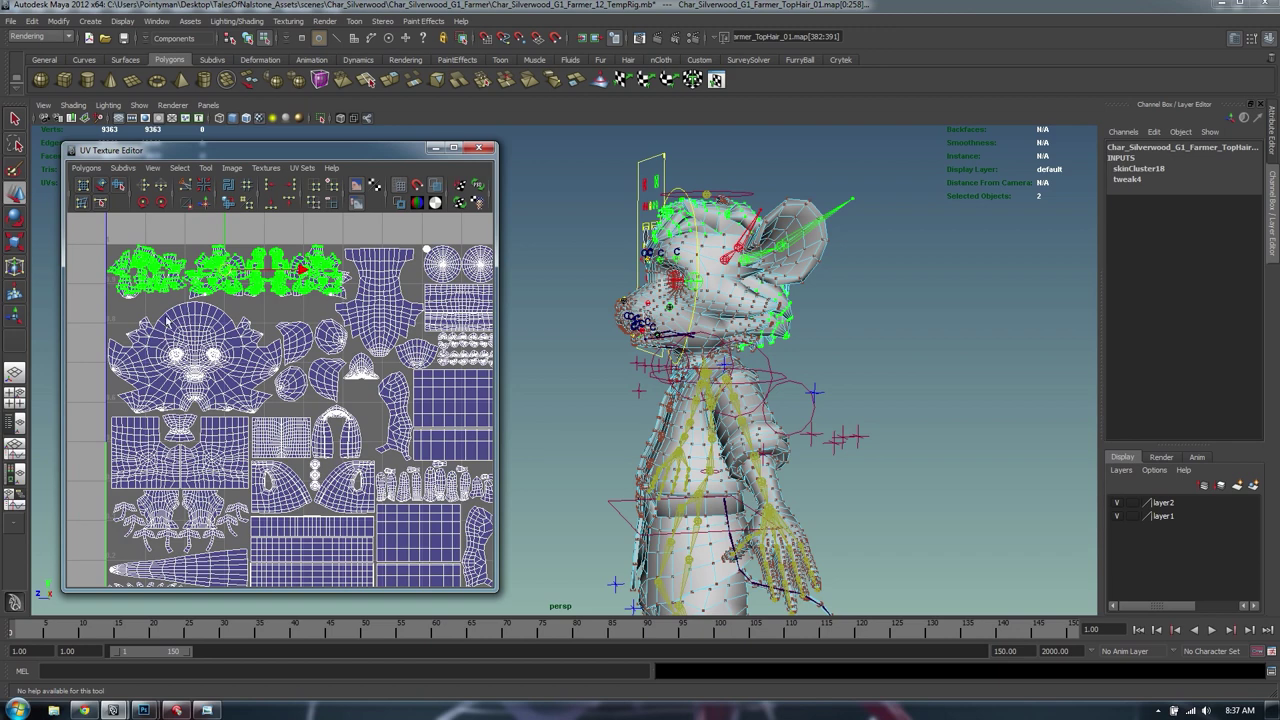
Select the head's UV shells, the adjoining group including the tongue, and the small head shell below it to identify them on the model
left_click(338, 392)
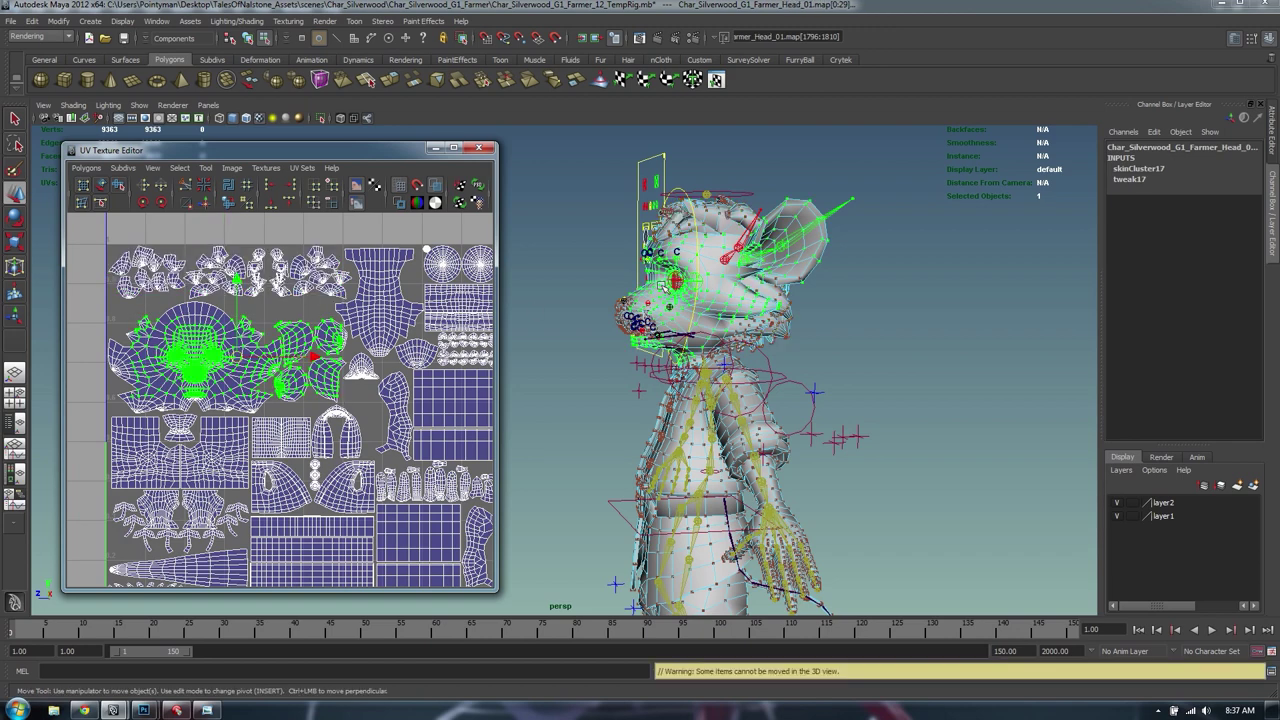
left_click(380, 343)
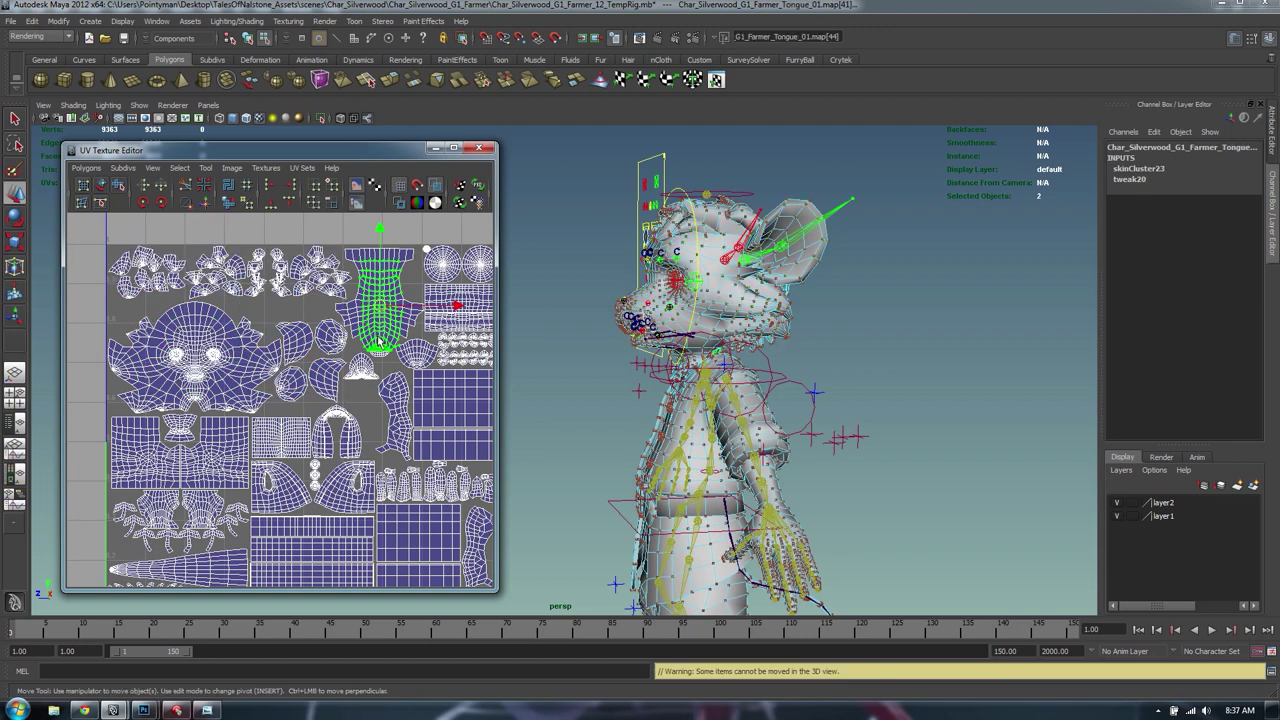
left_click(374, 377)
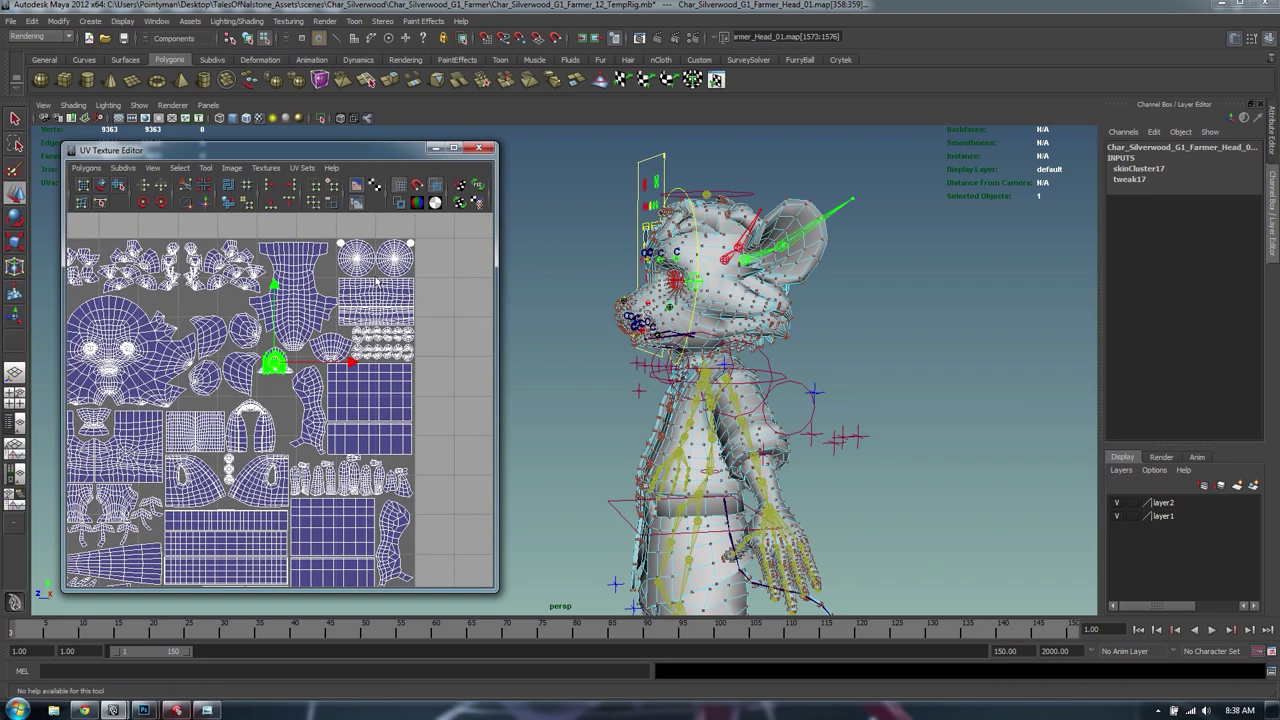
Select the UVs of the two round eye shells and of the gum and teeth shells below them to identify them
middle_click_drag(396, 270, 377, 323, "alt")
scroll(378, 324, "up", 1)
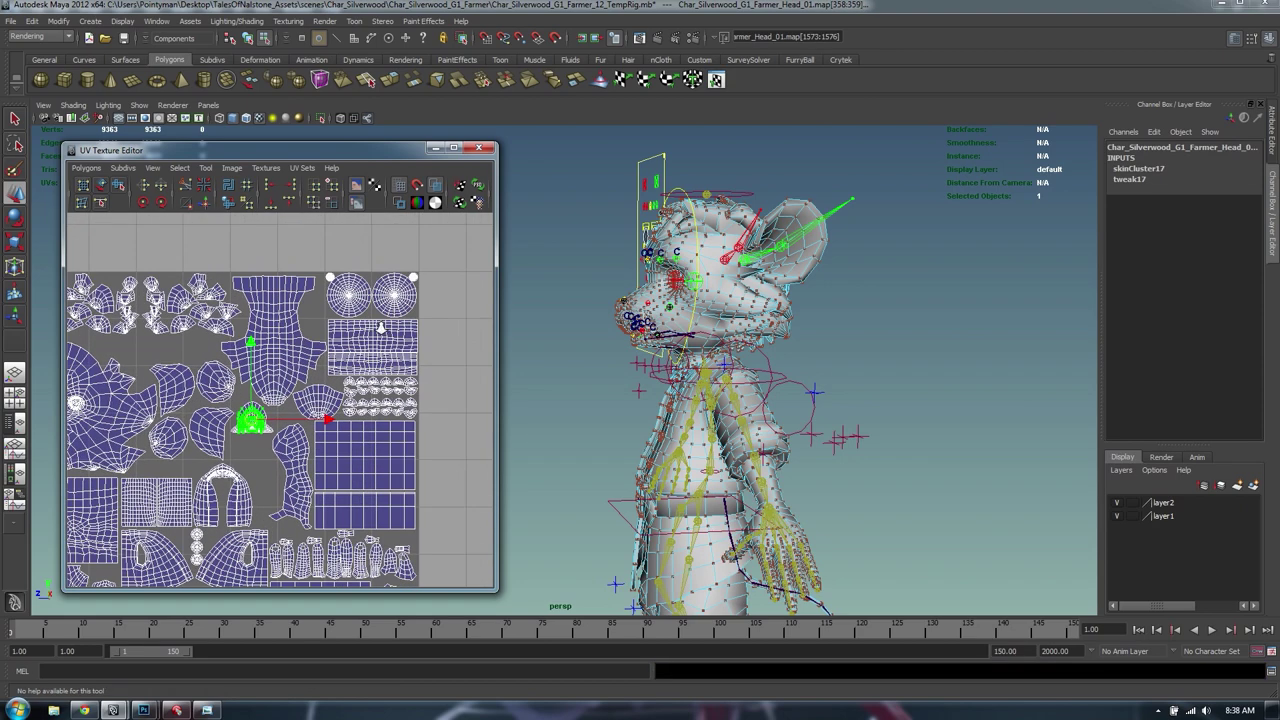
left_click_drag(436, 259, 326, 322)
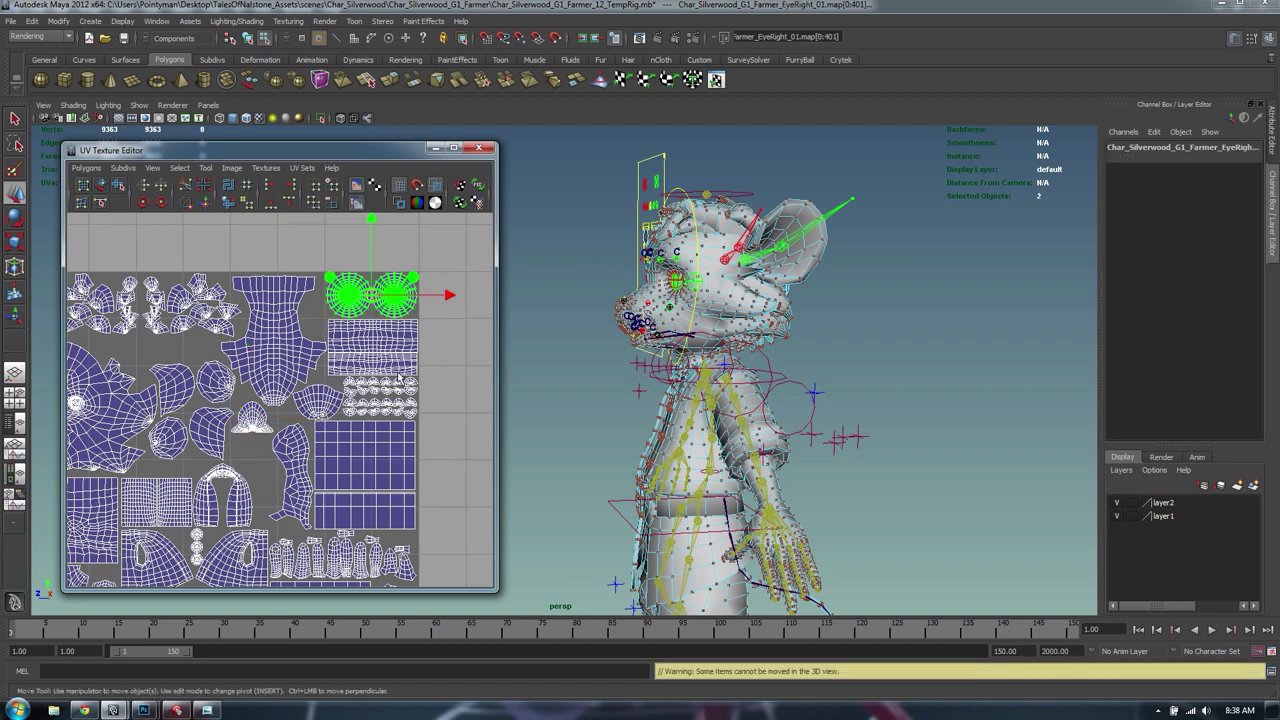
left_click_drag(421, 329, 329, 364)
left_click_drag(429, 378, 347, 417)
left_click_drag(442, 334, 349, 372)
Select the UVs of the arm and hand shells along the layout's outer side to identify them on the model
middle_click_drag(343, 487, 406, 336, "alt")
scroll(420, 335, "down", 2)
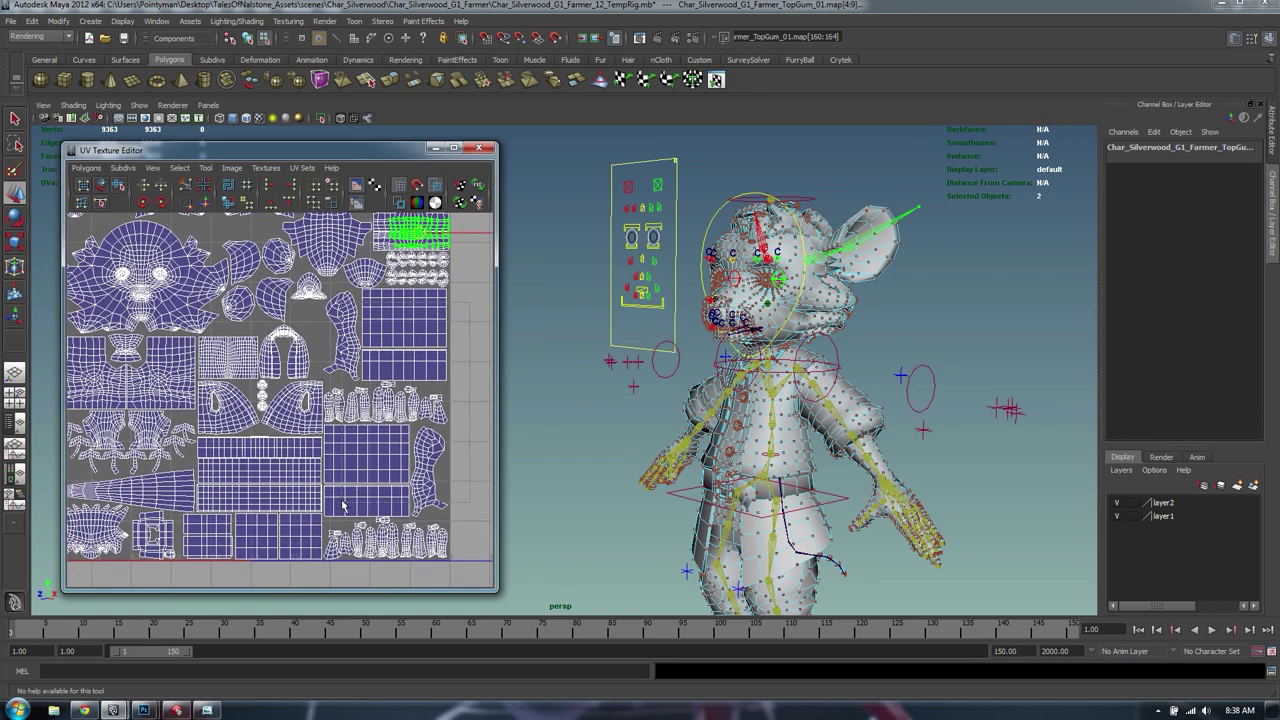
left_click_drag(323, 569, 505, 304)
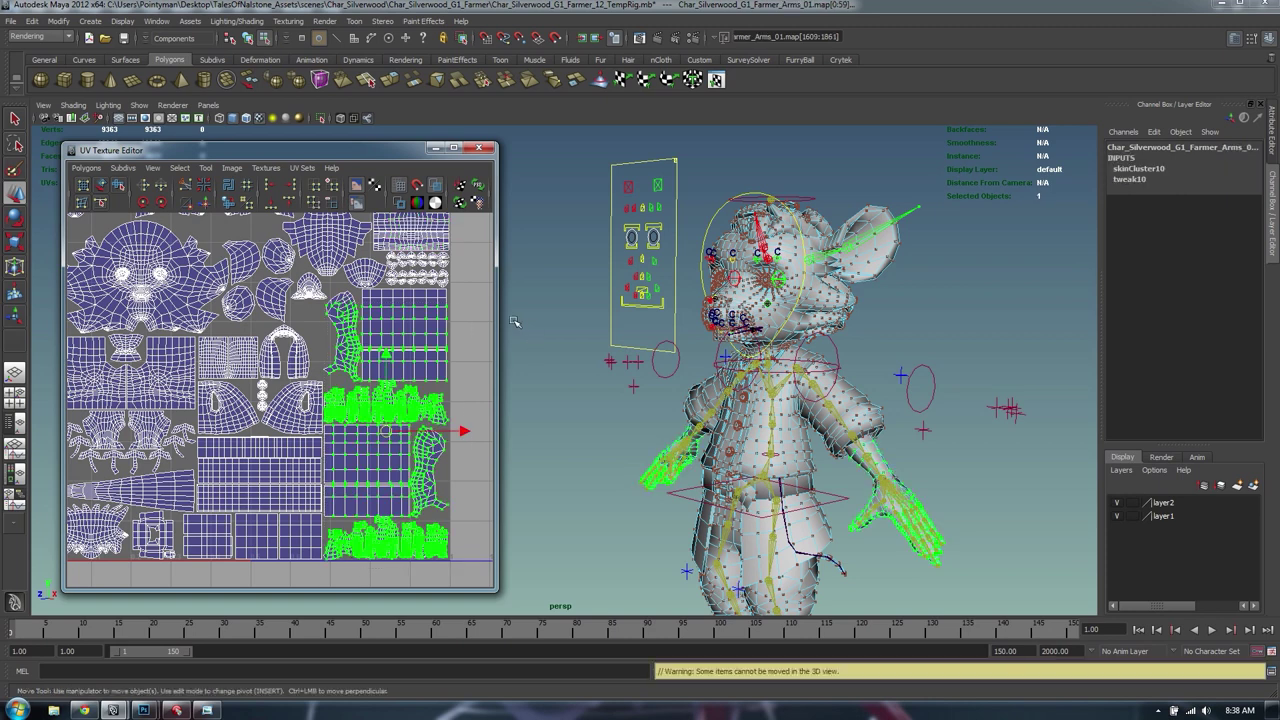
Select the torso's UV shells, including the sleeve and collar pieces and the wide striped grid shell, to locate them on the model
middle_click_drag(310, 394, 389, 366, "alt")
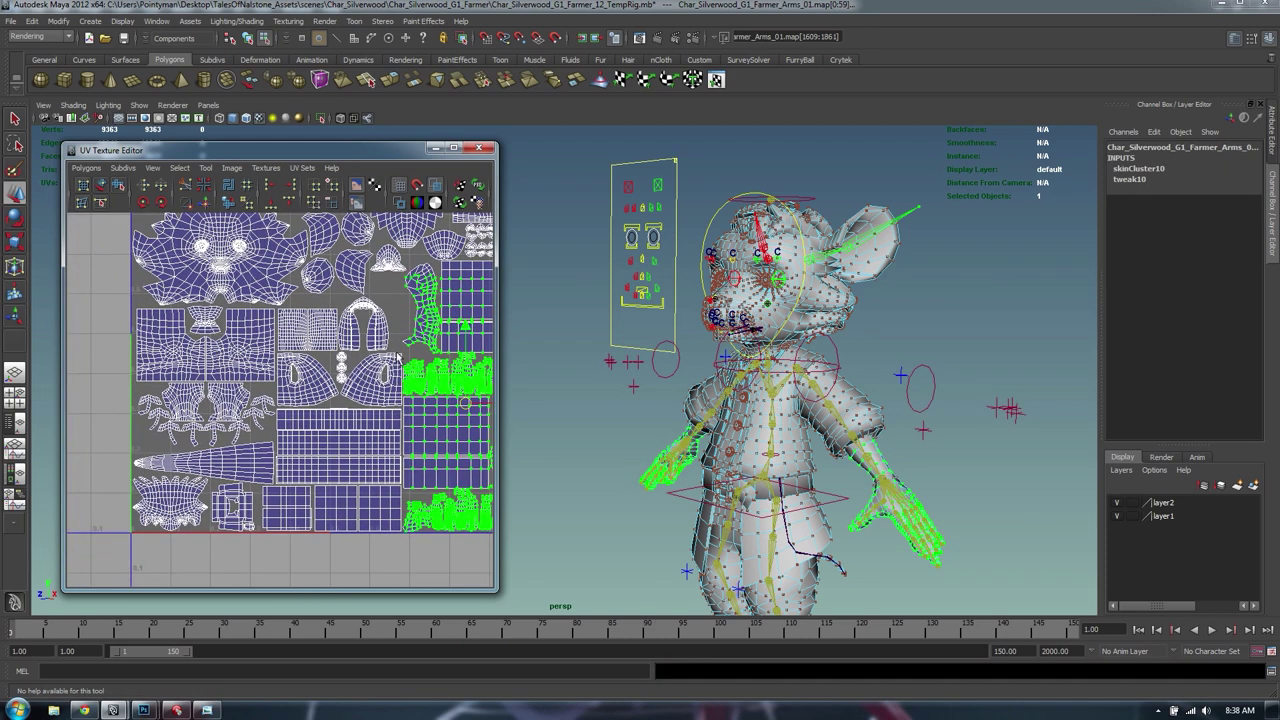
left_click_drag(293, 397, 405, 351)
left_click_drag(392, 299, 285, 350)
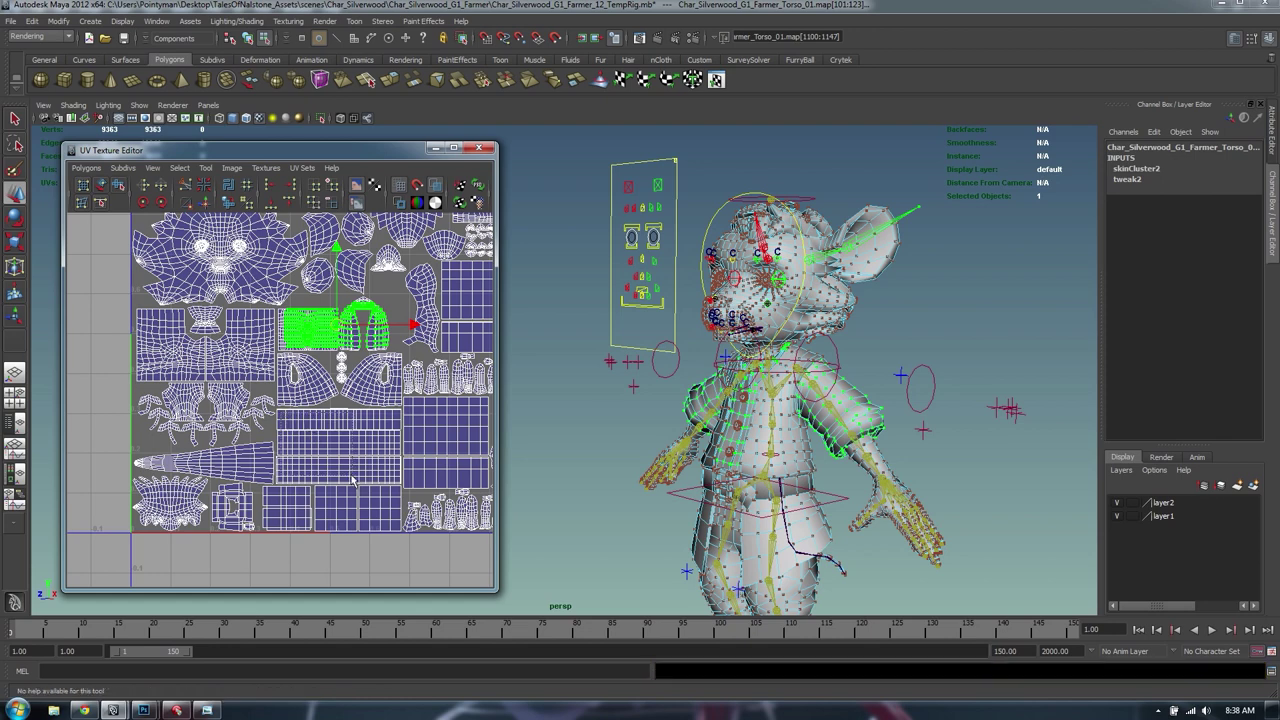
left_click_drag(396, 485, 280, 414)
right_click_drag(745, 517, 745, 455, "alt")
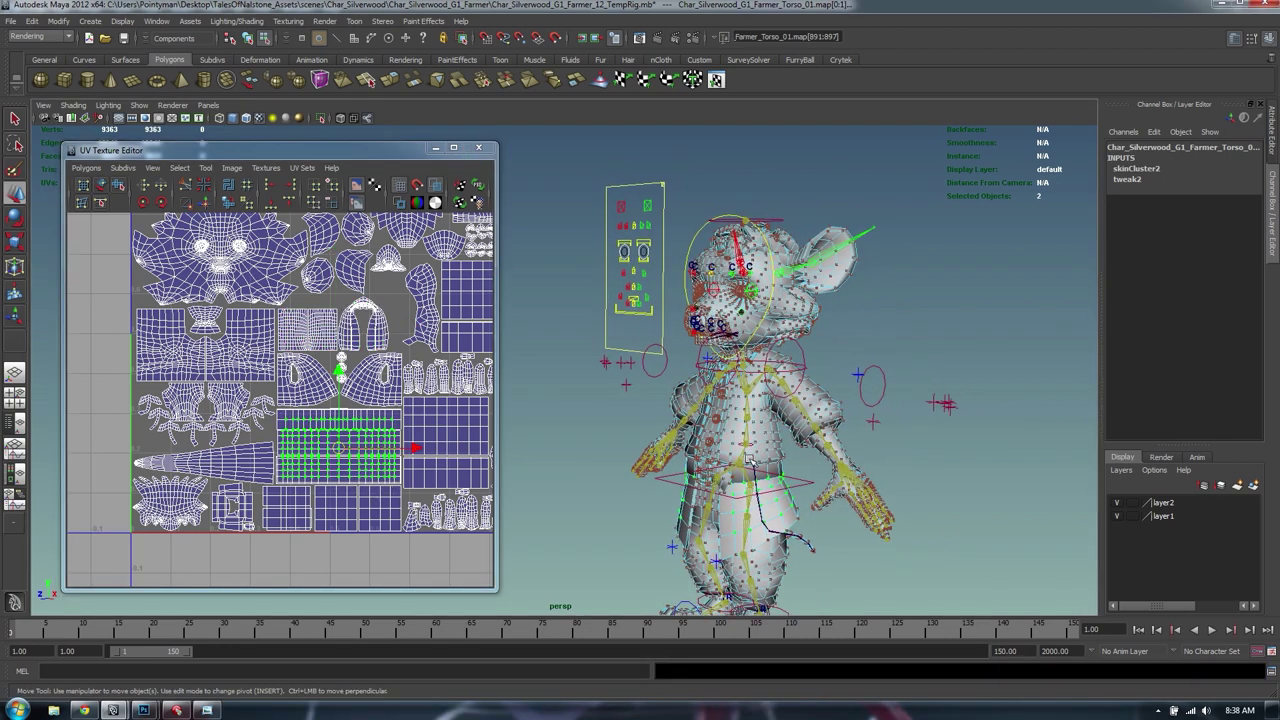
Select the UVs of the lower belt, buckle, mustache and tapered tail shells in turn to identify them on the model
left_click(331, 507)
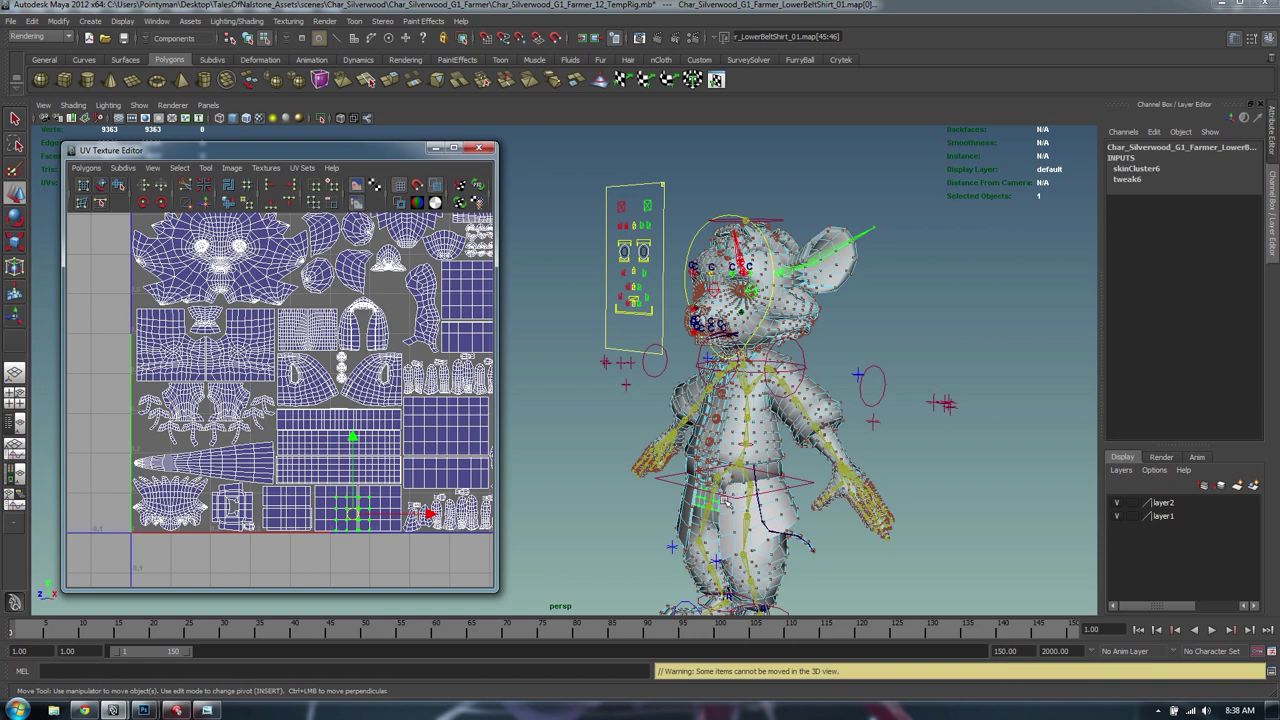
left_click(232, 512)
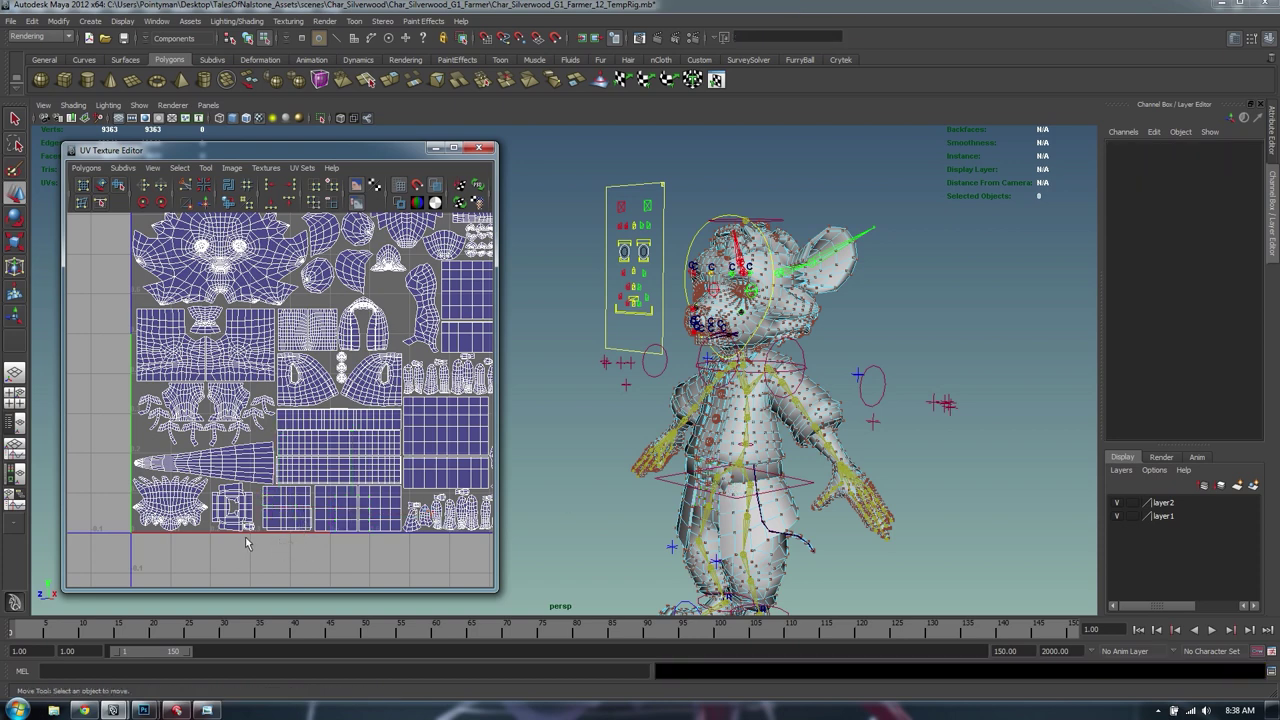
left_click(142, 494)
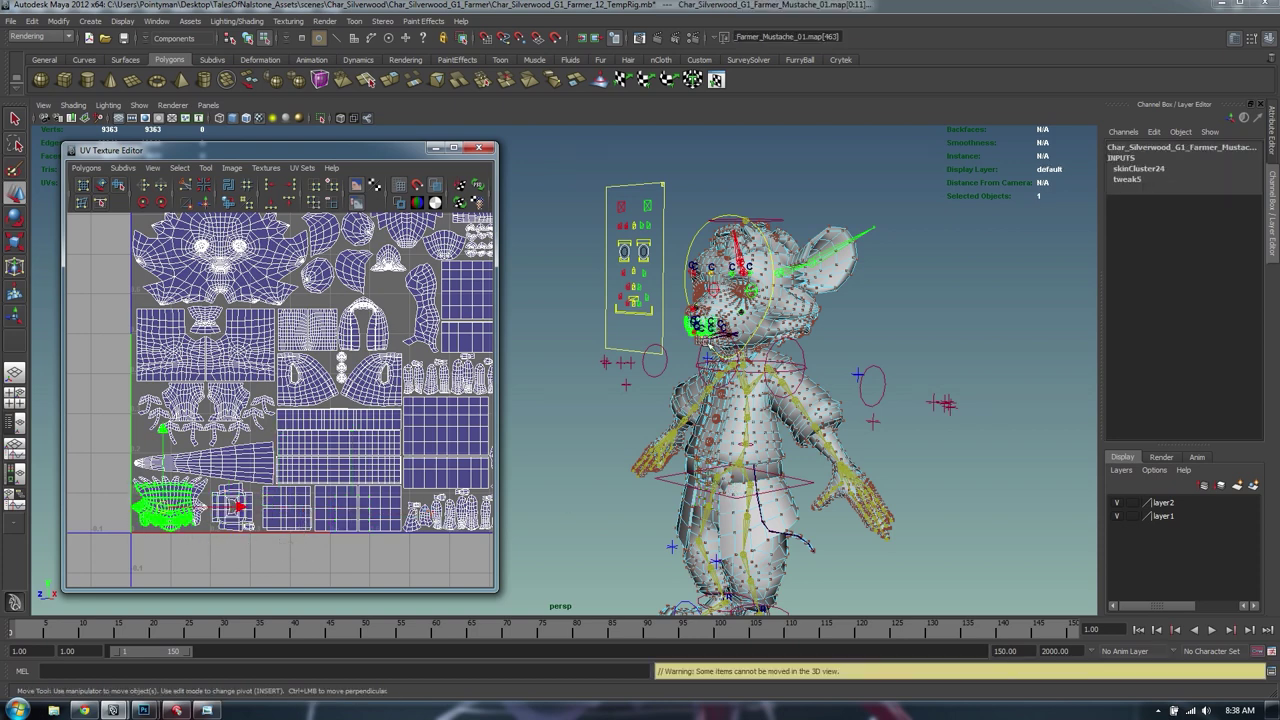
left_click_drag(132, 458, 256, 469)
left_click_drag(922, 473, 792, 496, "alt")
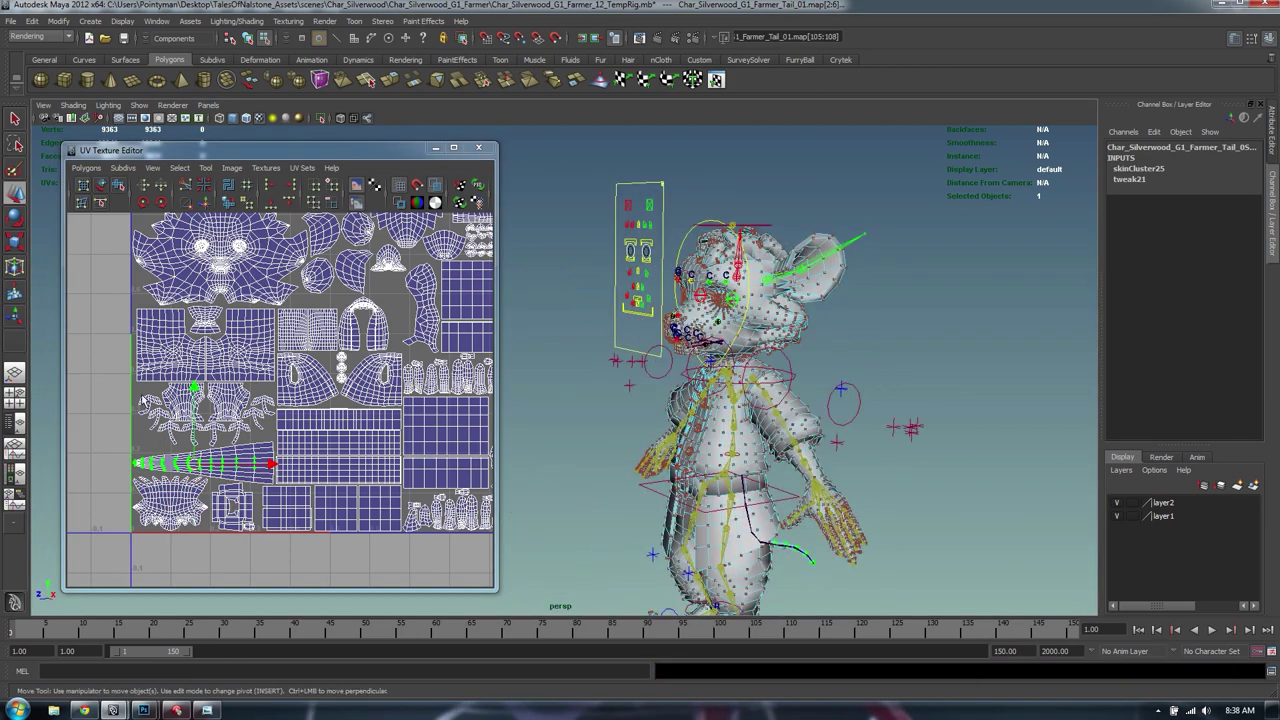
Select the UVs of the feet shells and the leg shells above them to identify them on the model, and clear the selection
left_click(276, 440)
key("f")
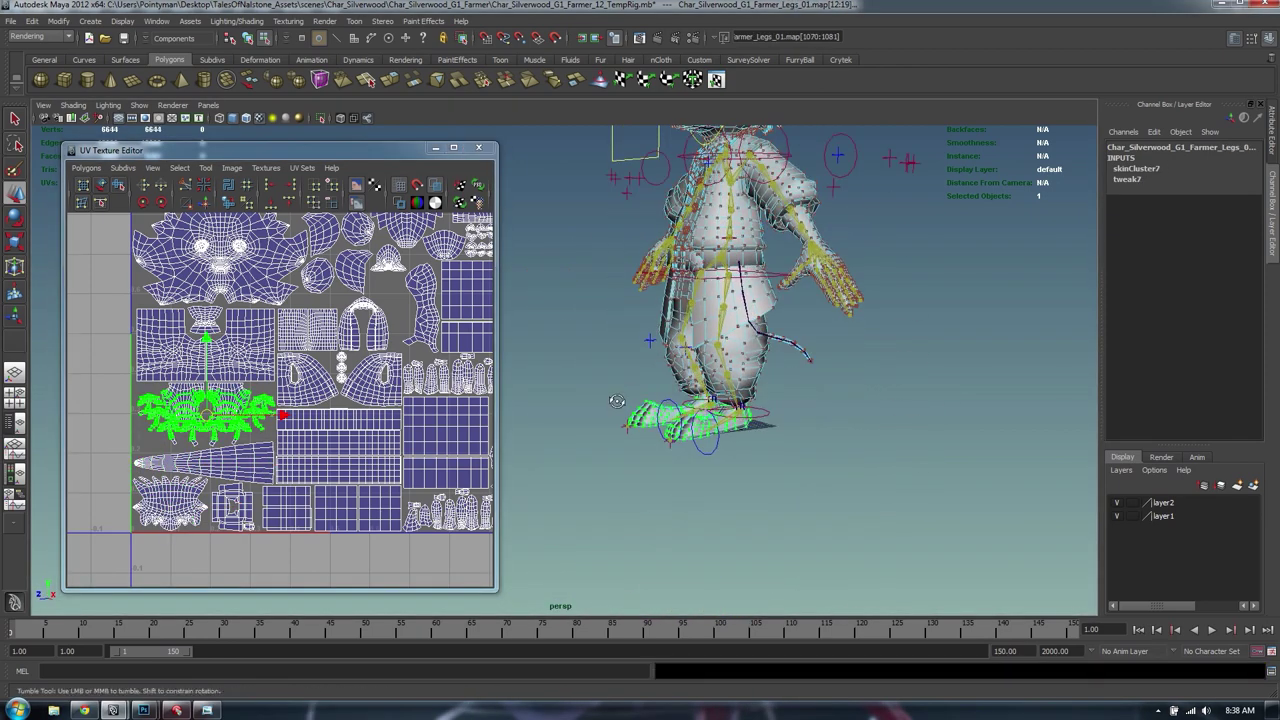
mouse_move(131, 325)
left_mouse_down()
mouse_move(187, 354)
mouse_move(138, 362)
mouse_move(132, 341)
left_mouse_up()
middle_click_drag(155, 340, 151, 342, "alt")
scroll(458, 464, "down", 3)
left_click(475, 331)
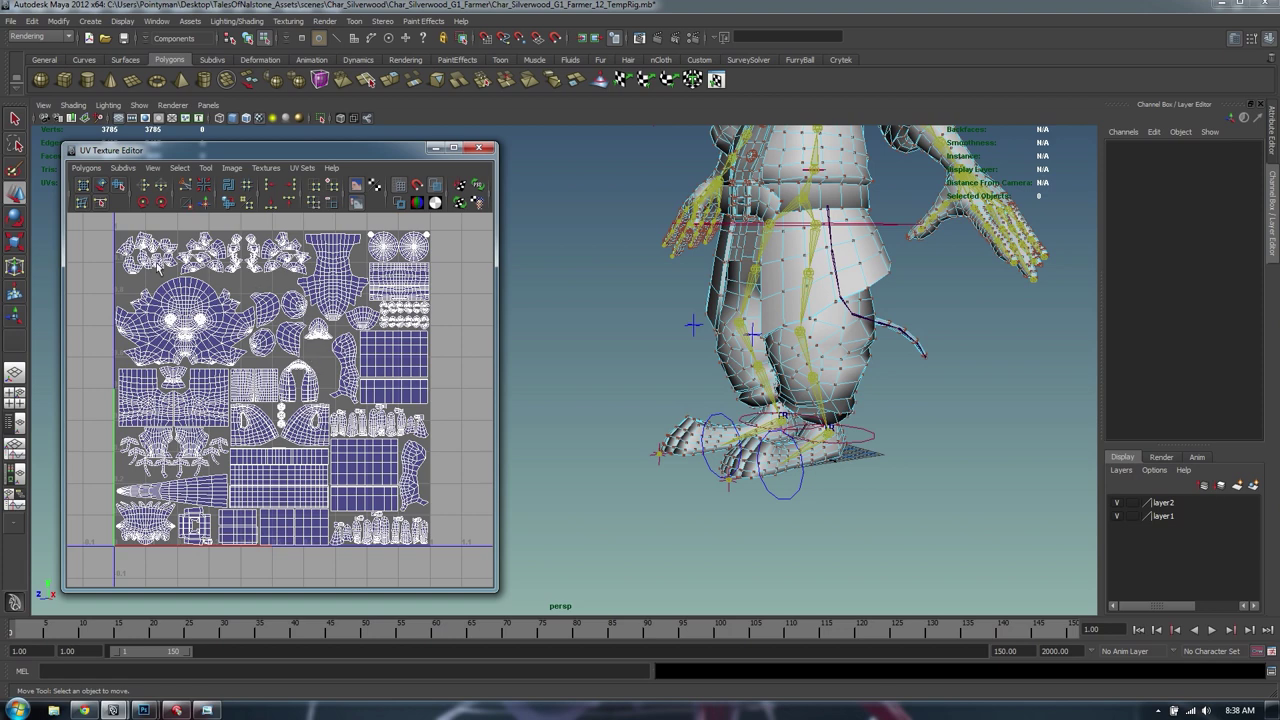
Select all UVs in the layout, review the UV Snapshot settings, and close them without exporting
left_click_drag(101, 230, 636, 590)
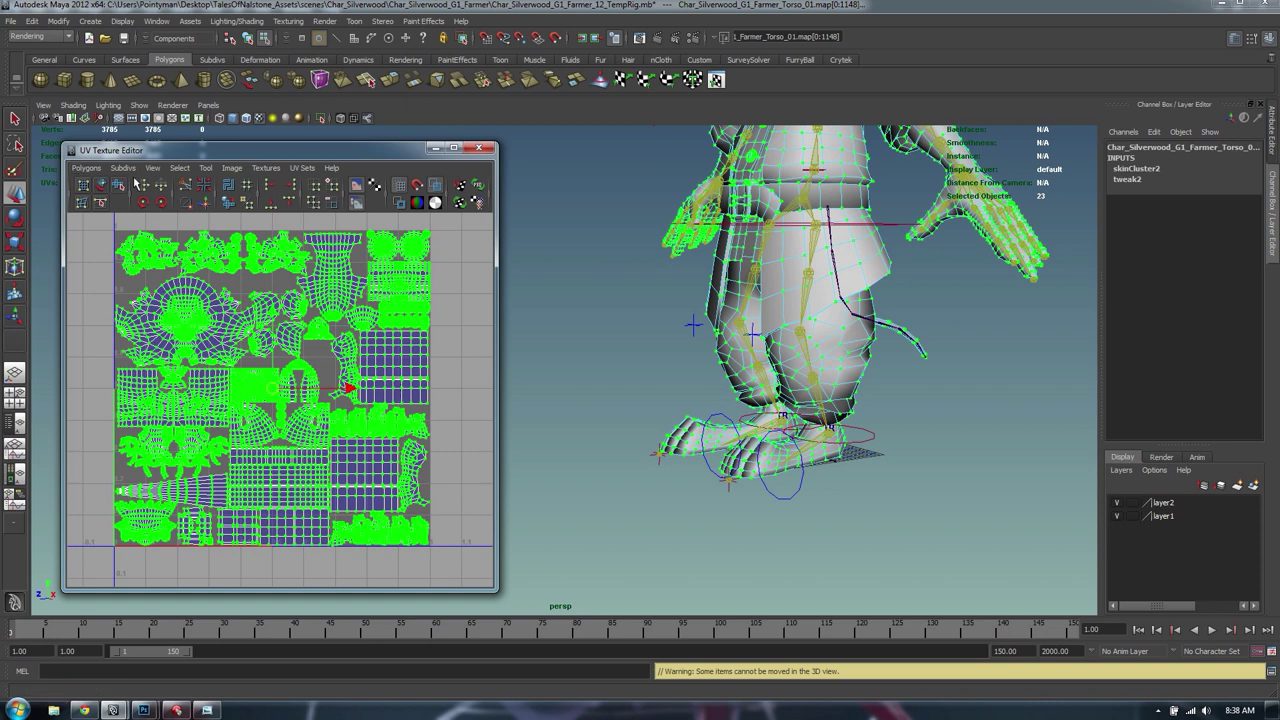
left_click(84, 168)
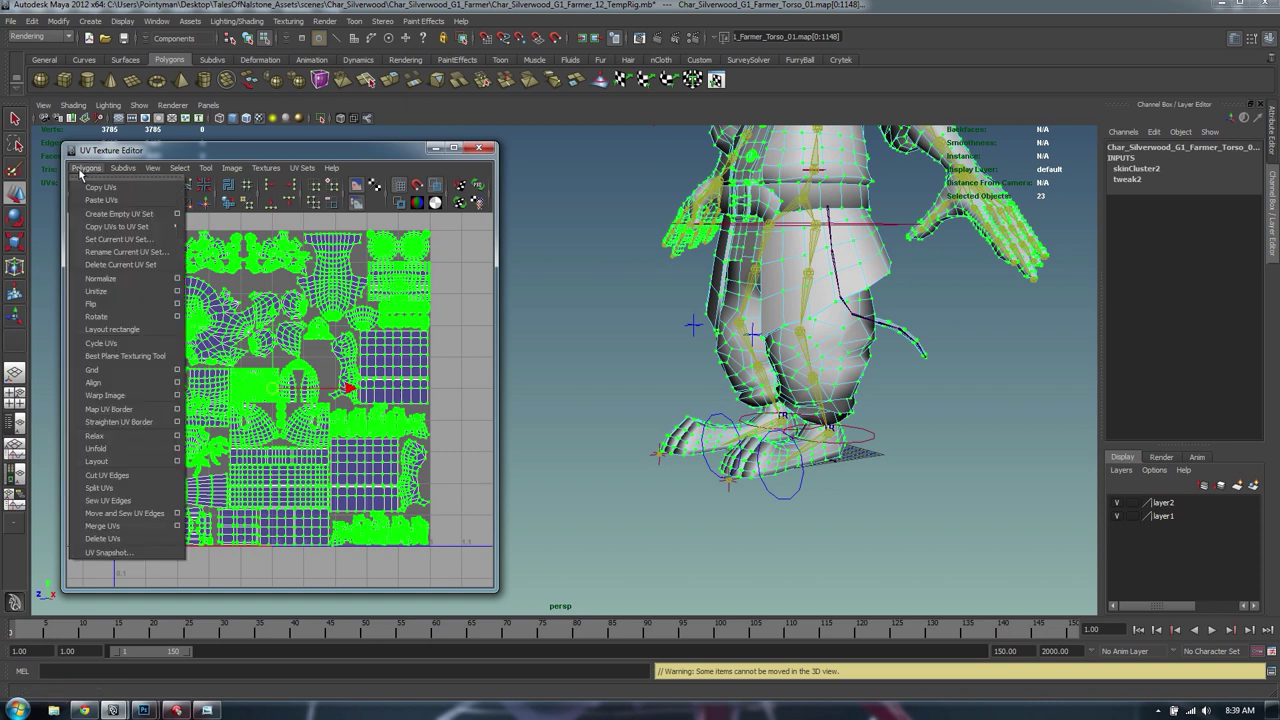
left_click(104, 555)
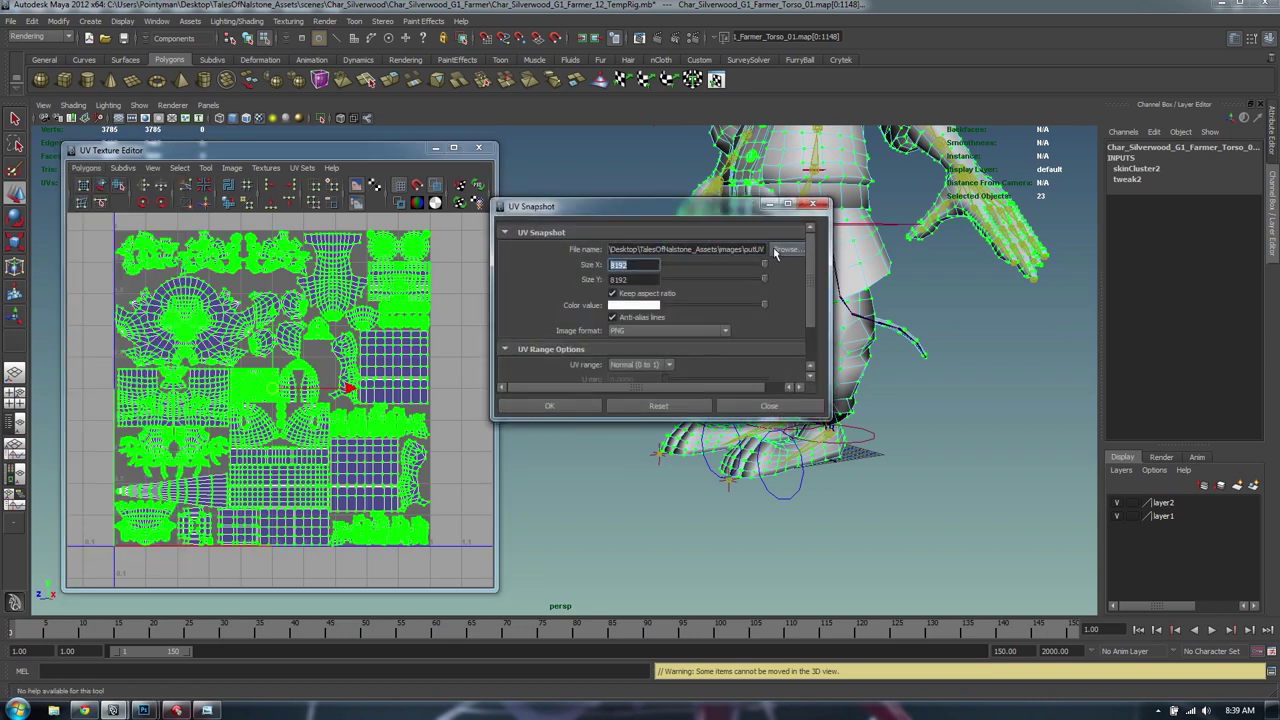
left_click(767, 406)
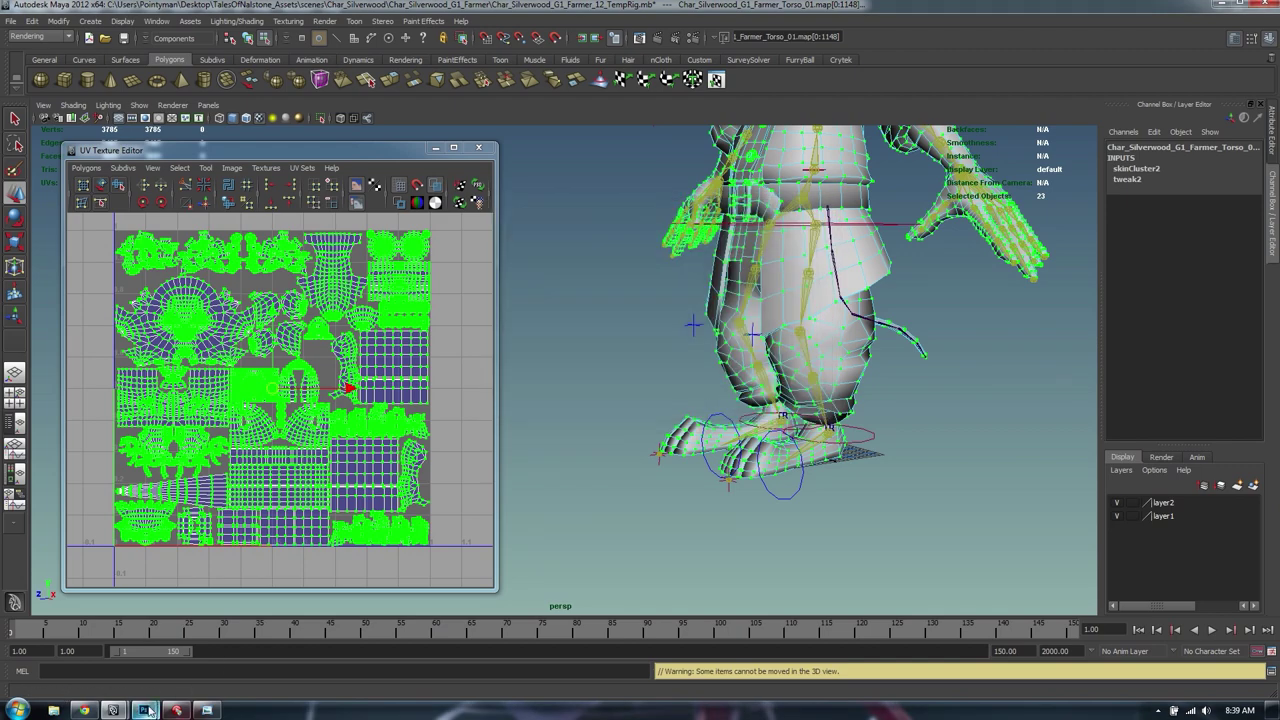
Switch to the farmer texture file in Photoshop and select the UV layer
mouse_move(150, 710)
left_click(128, 672)
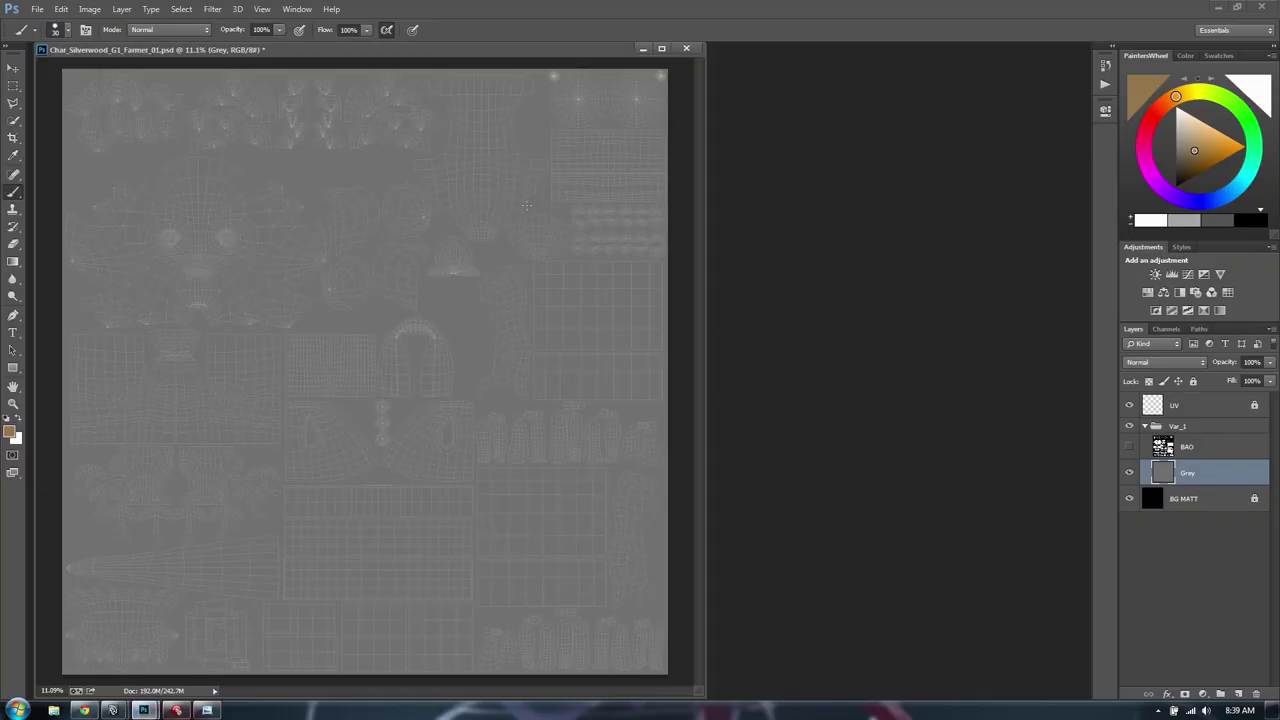
left_click(1190, 412)
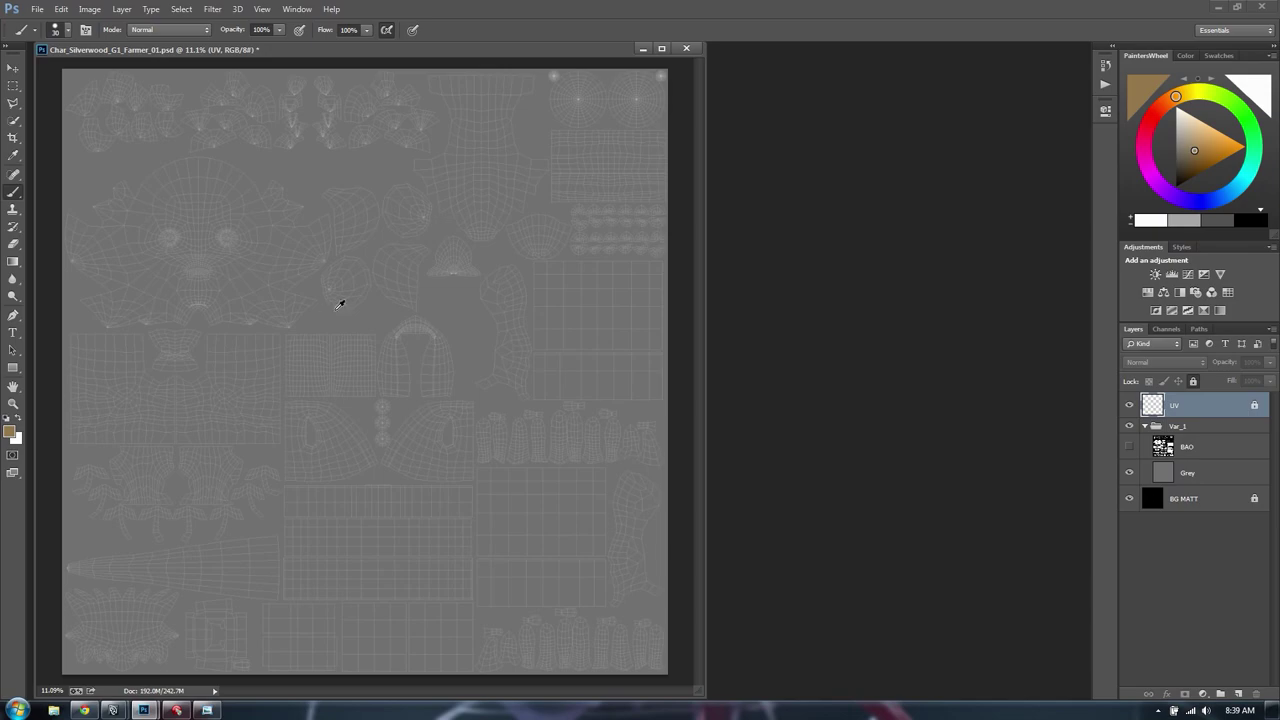
Examine the UV wireframe over the grey base up close, checking the hair and head shells and the overall layout
scroll(242, 267, "up", 10, "alt")
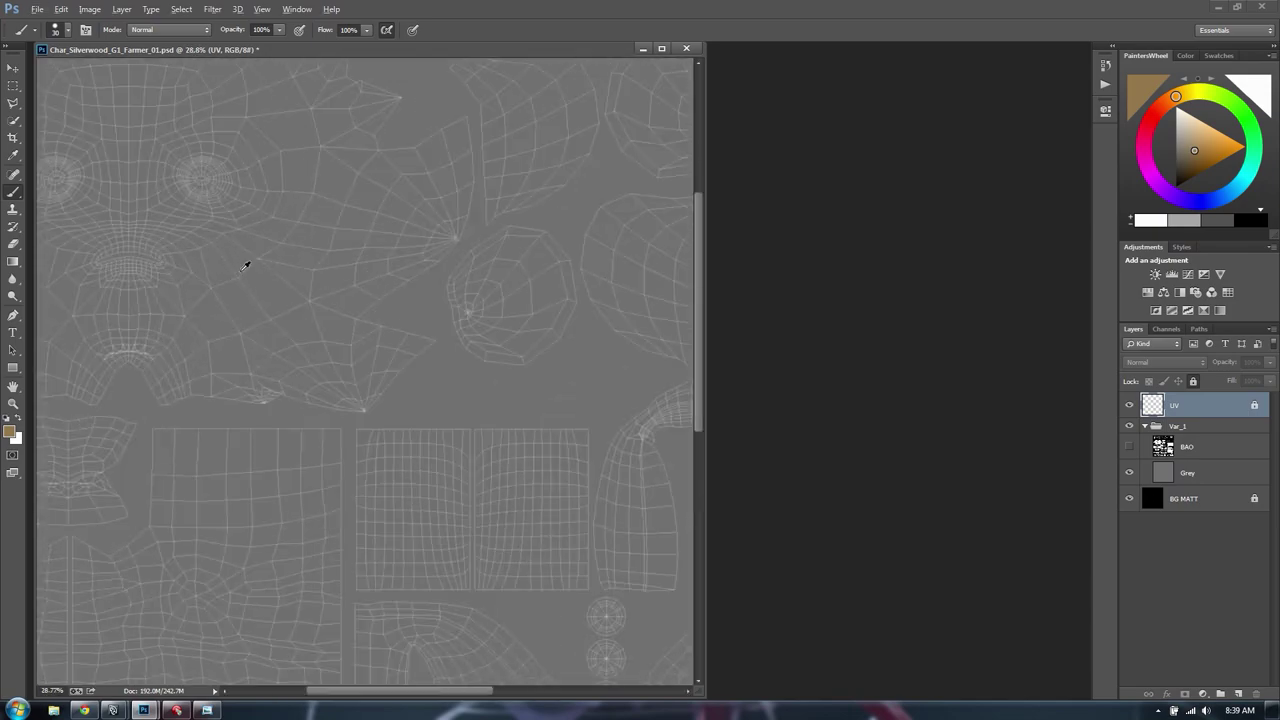
left_click_drag(251, 266, 523, 595)
scroll(270, 273, "up", 8, "alt")
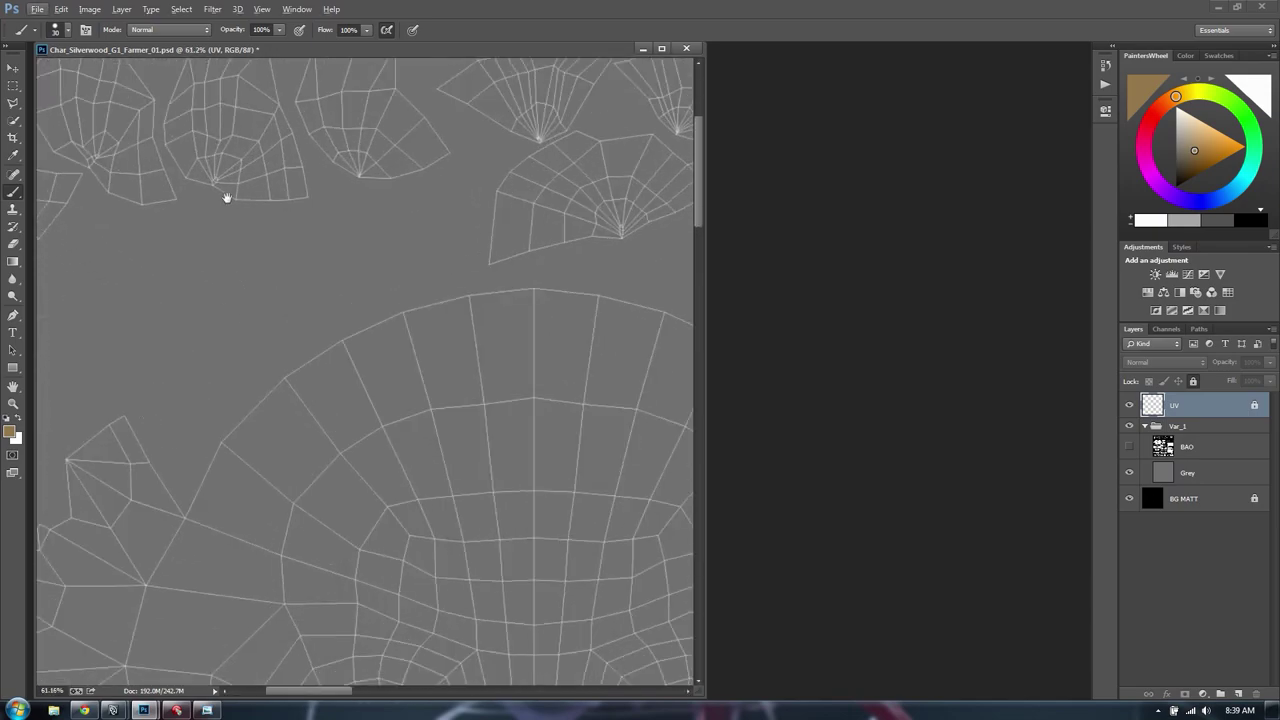
left_click_drag(229, 197, 544, 608)
scroll(314, 262, "down", 2, "alt")
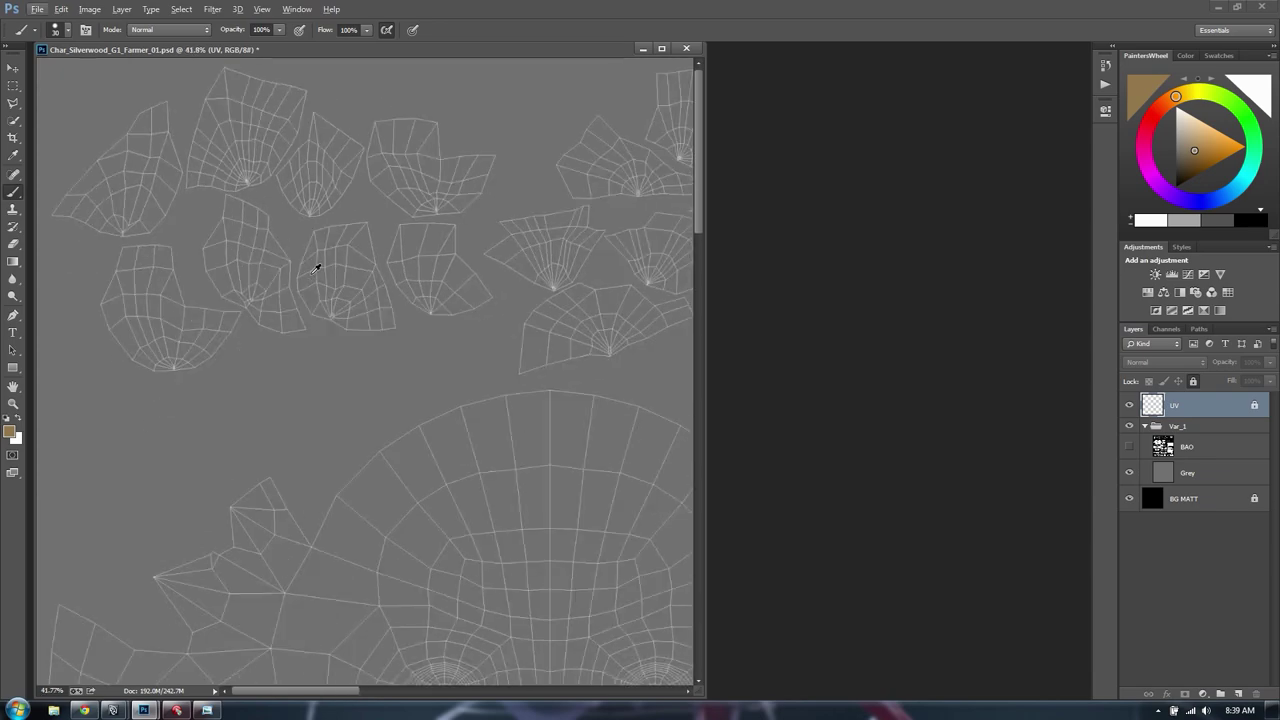
scroll(394, 385, "up", 2, "alt")
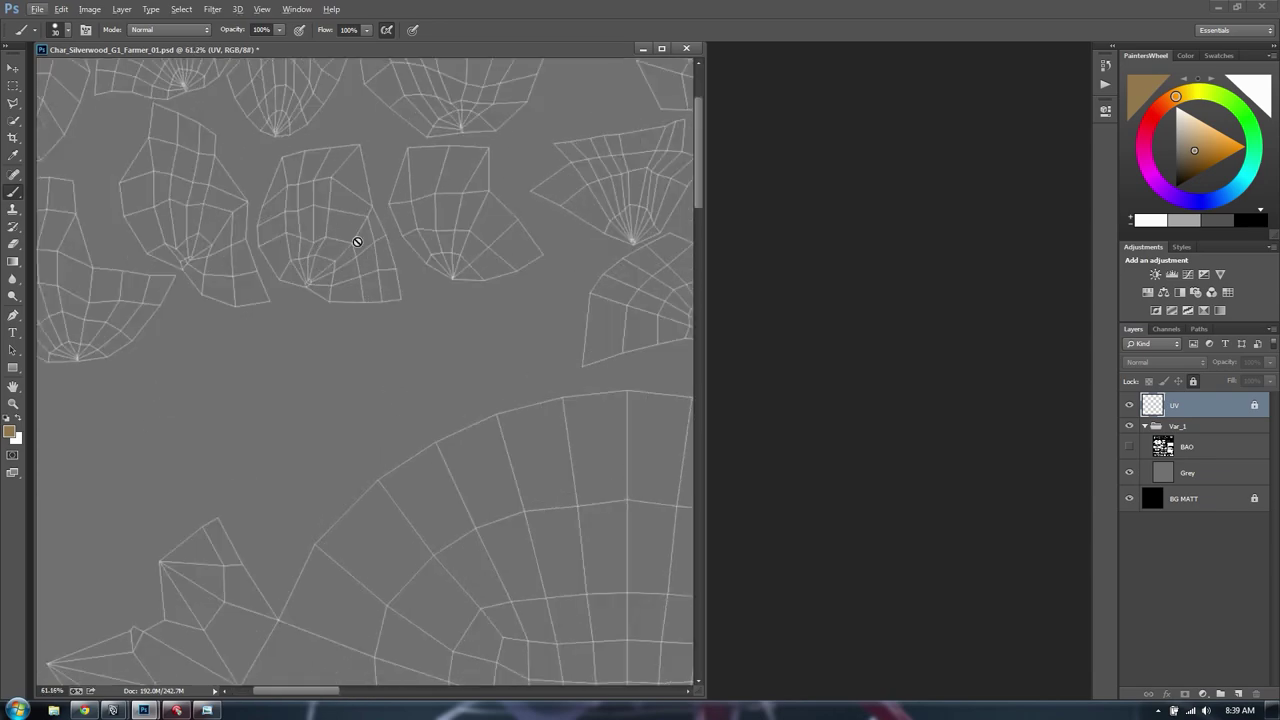
key("alt")
scroll(368, 248, "up", 1, "alt")
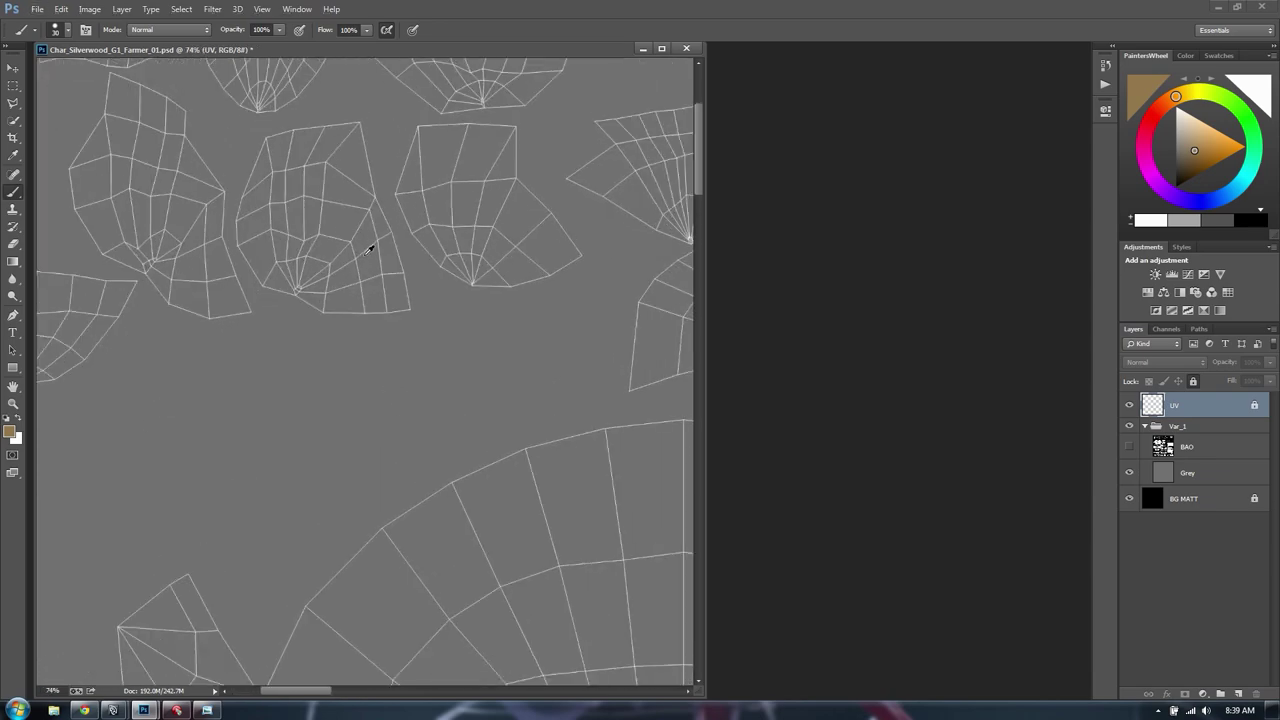
scroll(368, 248, "up", 1, "alt")
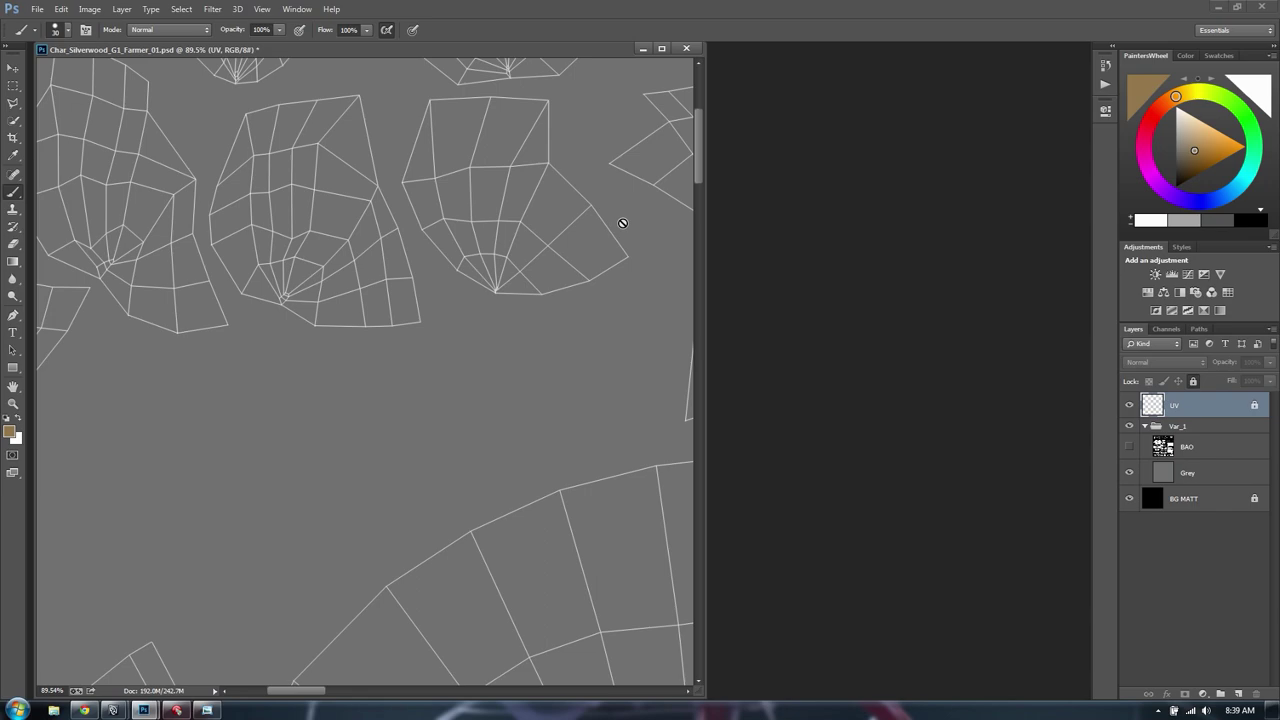
scroll(463, 318, "down", 6, "alt")
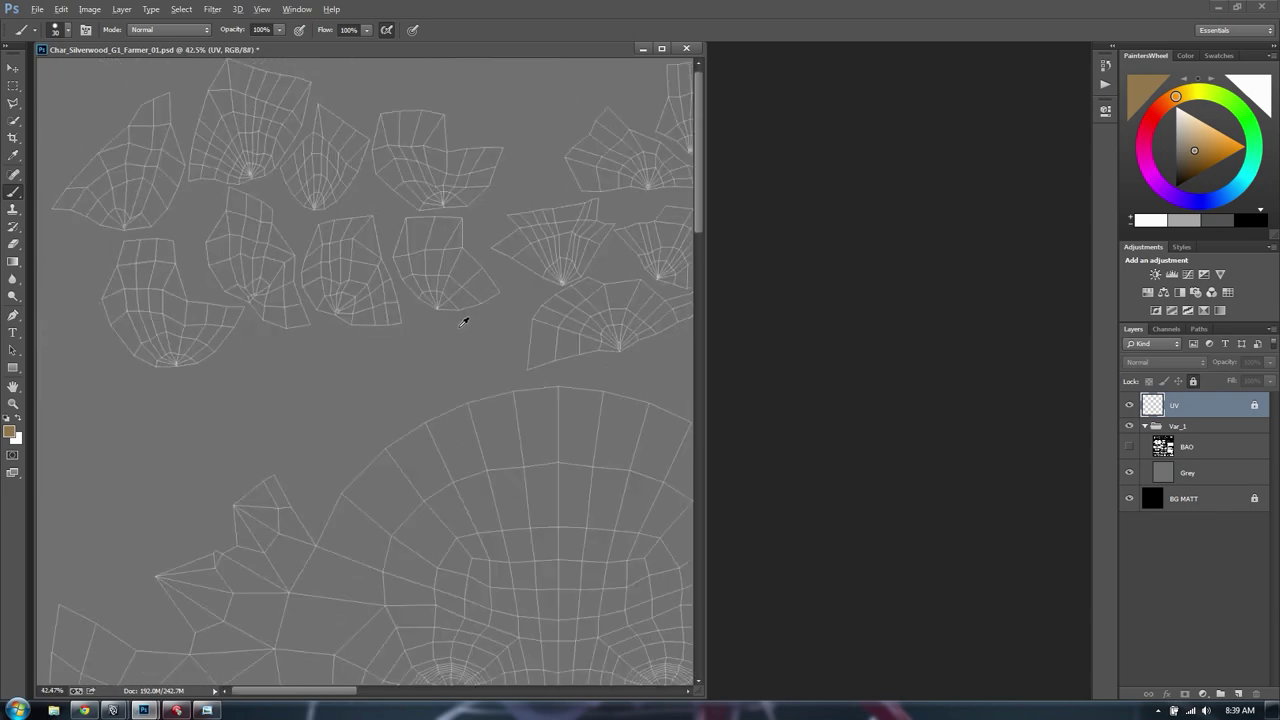
key("alt")
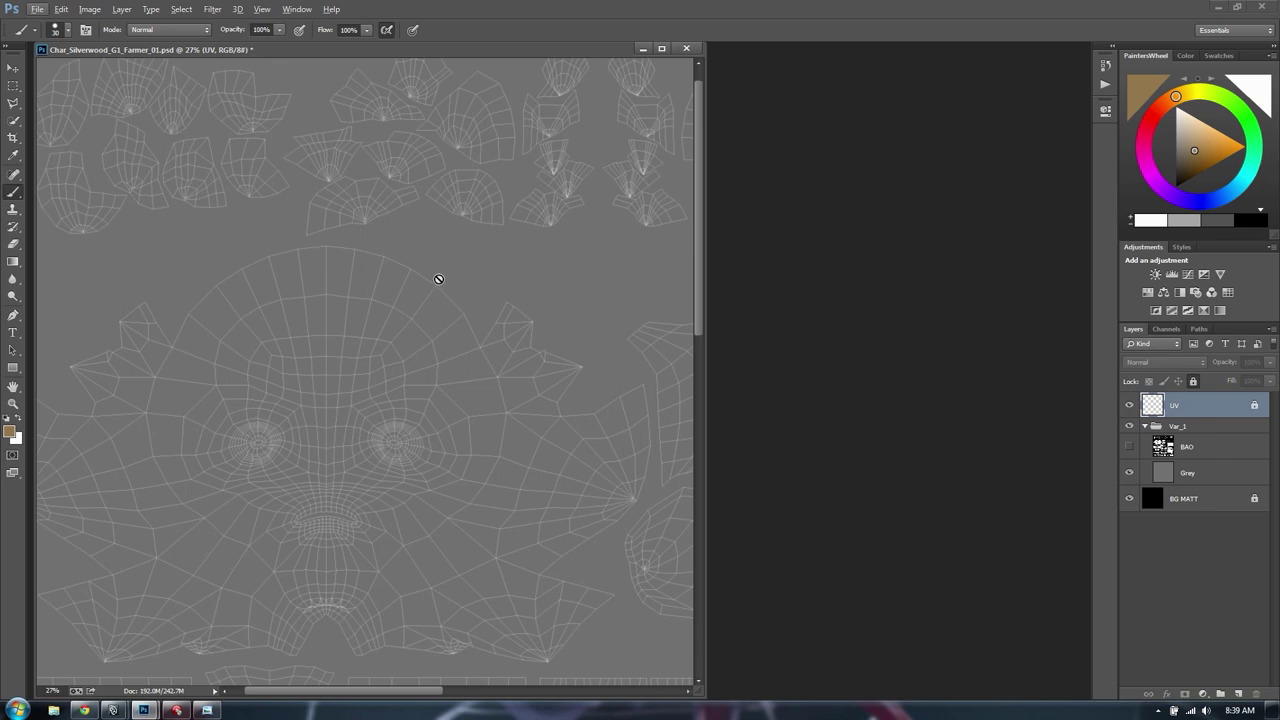
scroll(283, 280, "down", 6, "alt")
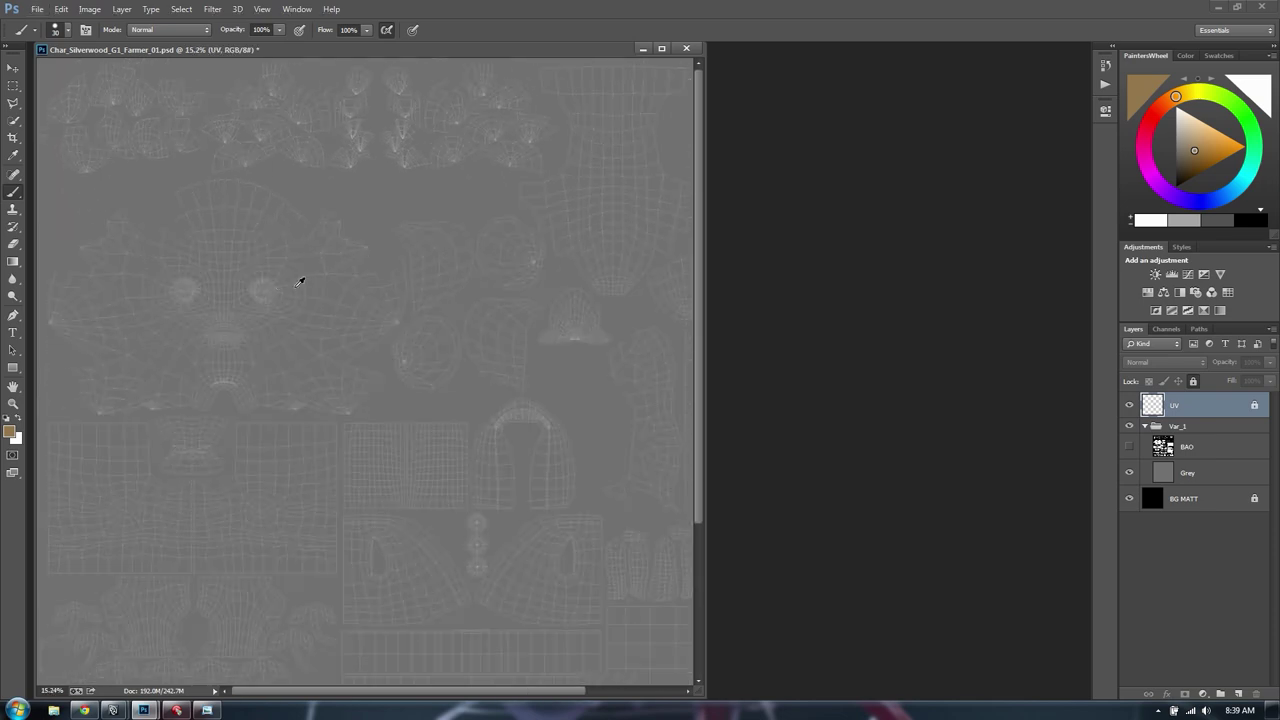
left_click_drag(515, 343, 664, 520)
Create a layer group named Skin directly above the BAO layer inside the Var_1 group, and reselect the BAO layer
left_click(1197, 452)
left_click(1203, 473)
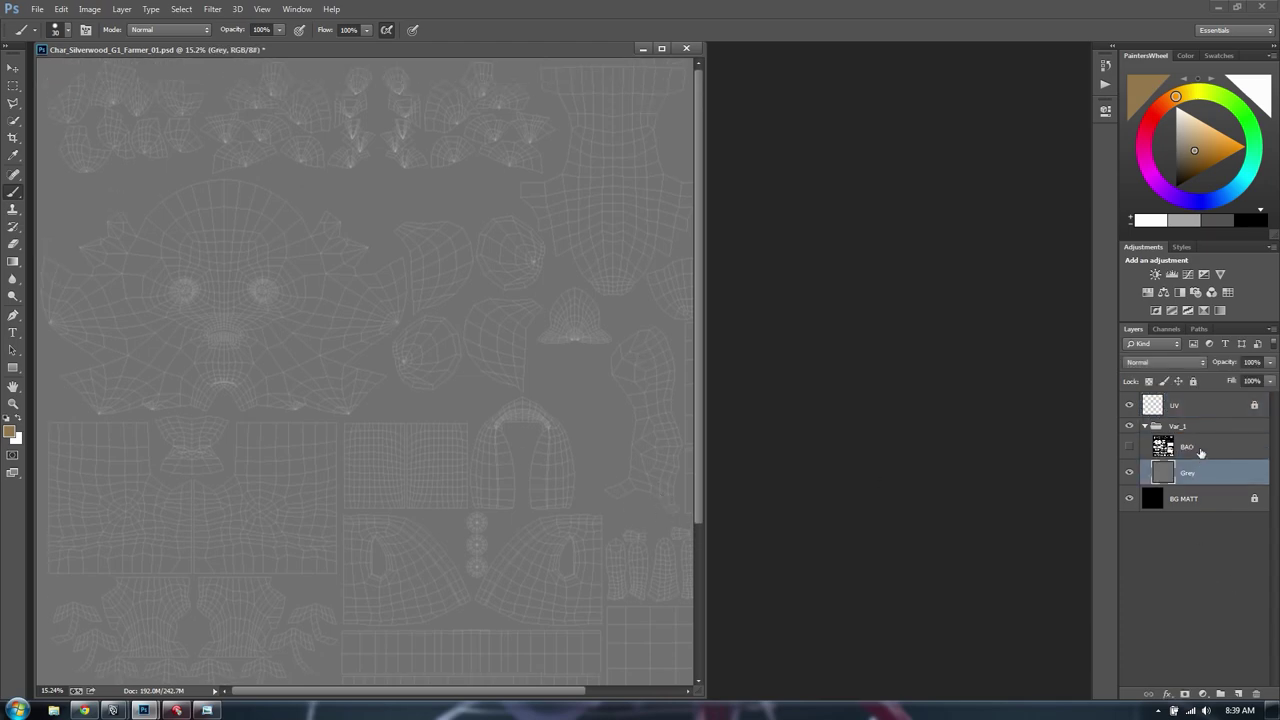
left_click(1201, 452)
scroll(490, 325, "down", 1, "alt")
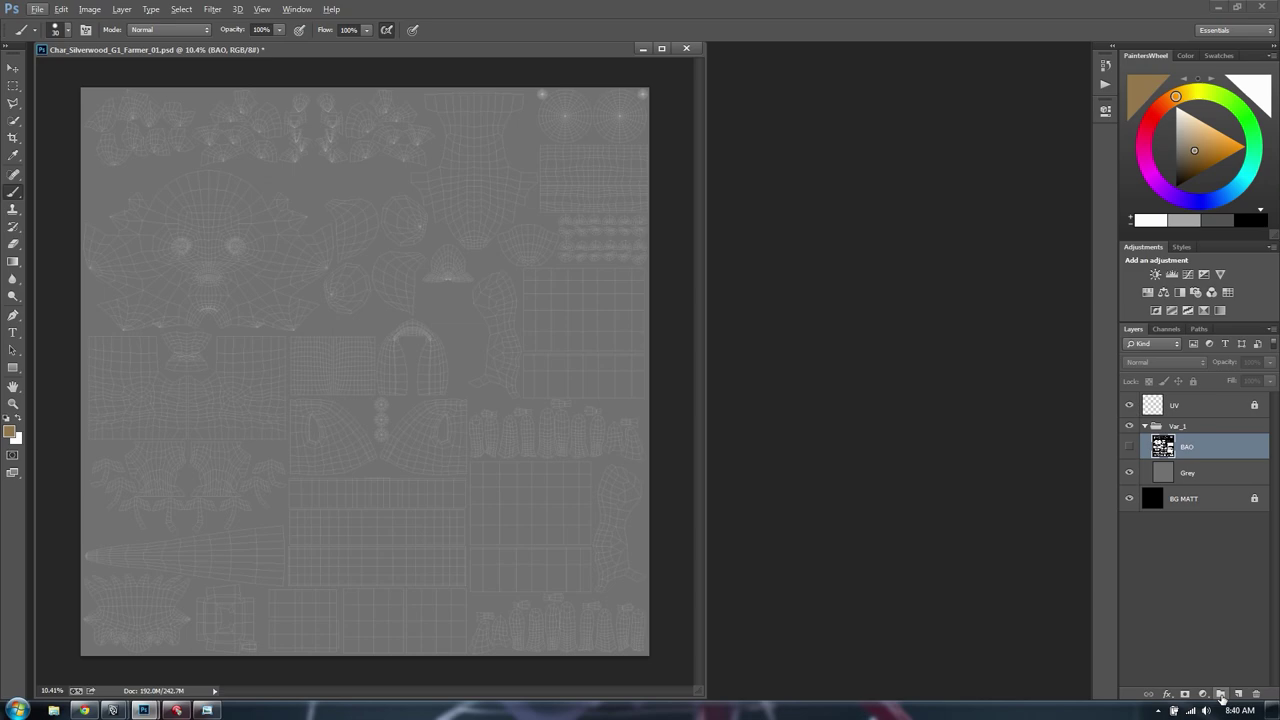
left_click(1221, 693)
double_click(1192, 444)
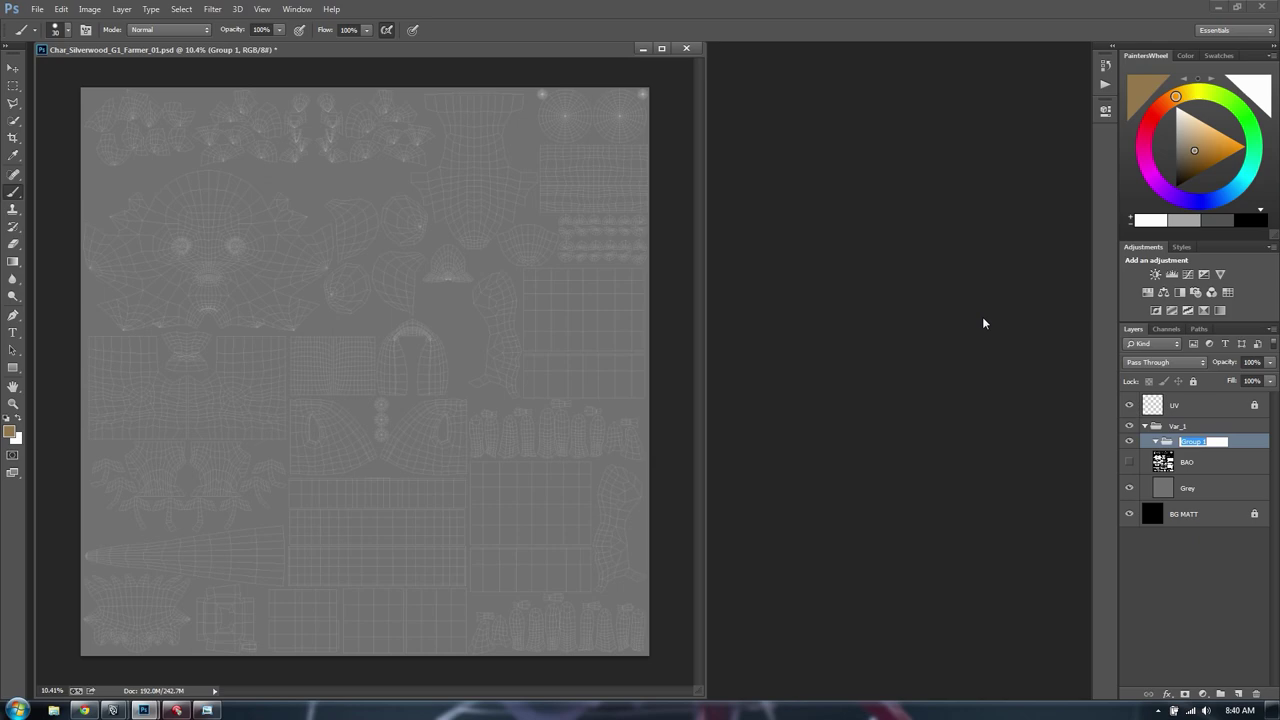
type("Skin")
key("Return")
left_click(1199, 466)
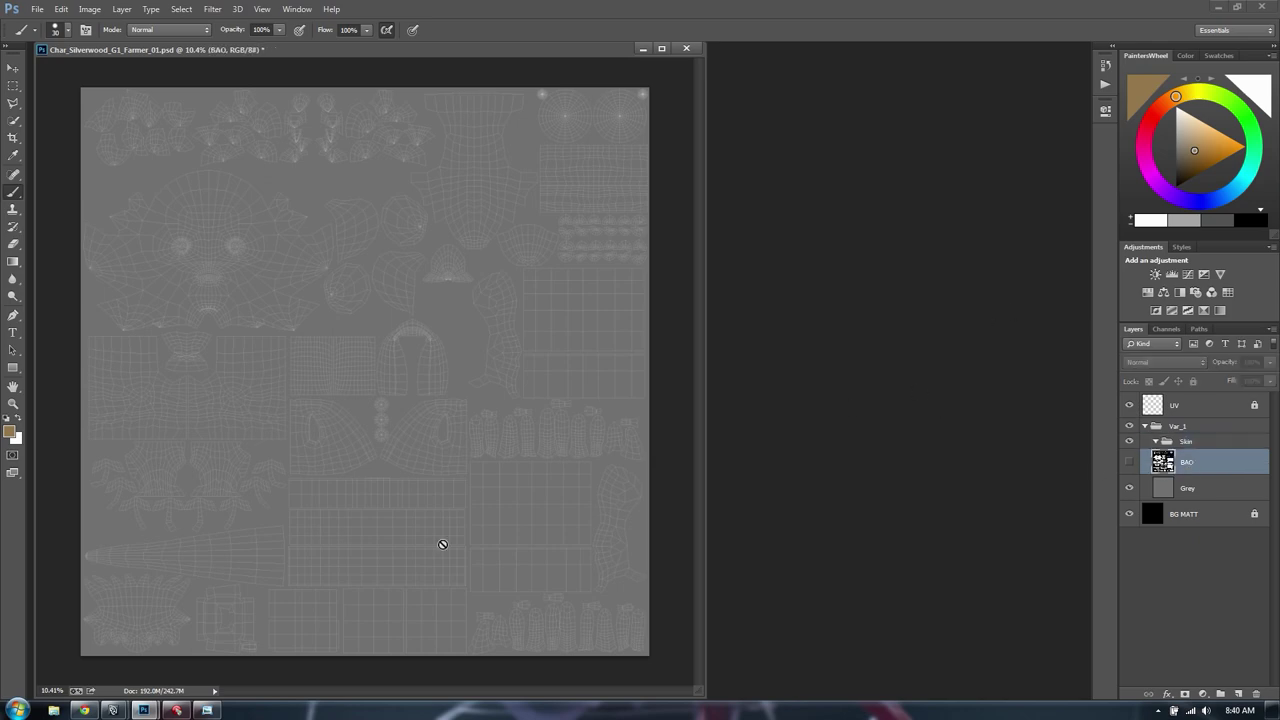
Switch to the Chrome browser and look over the iTunes page of the Gears of War 3 soundtrack
left_click(85, 711)
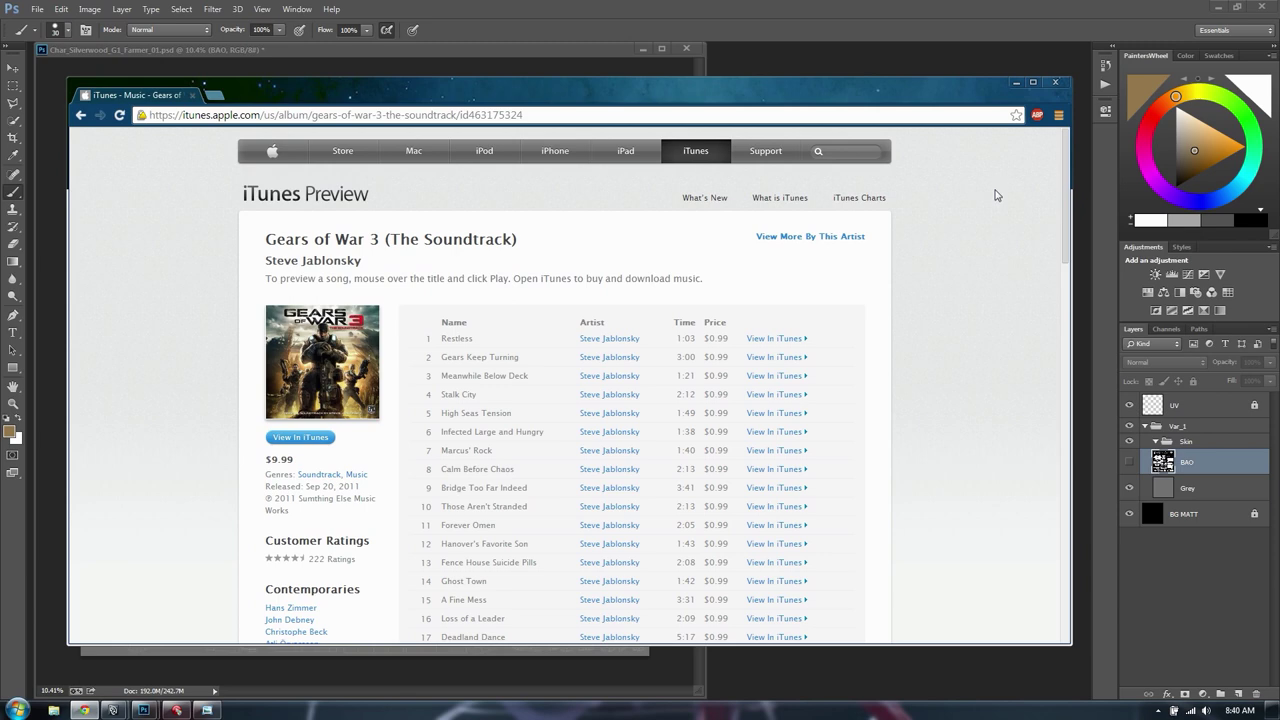
scroll(983, 233, "down", 1)
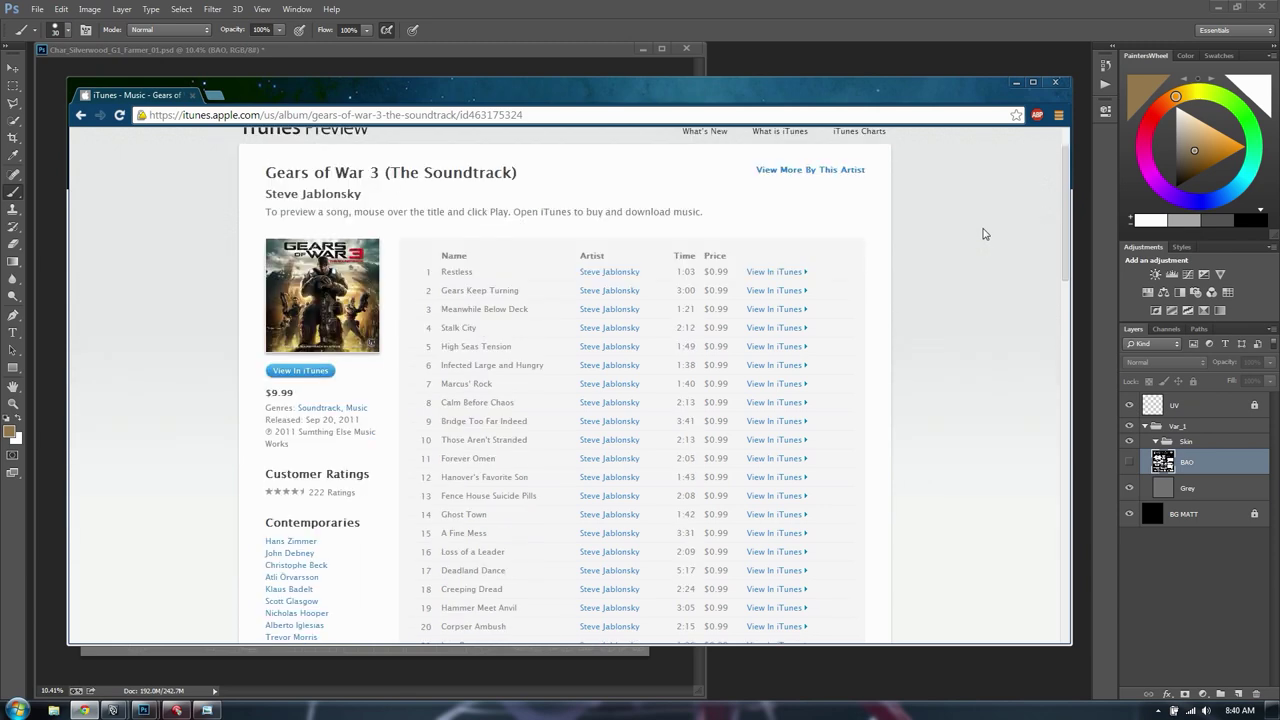
scroll(981, 231, "up", 1)
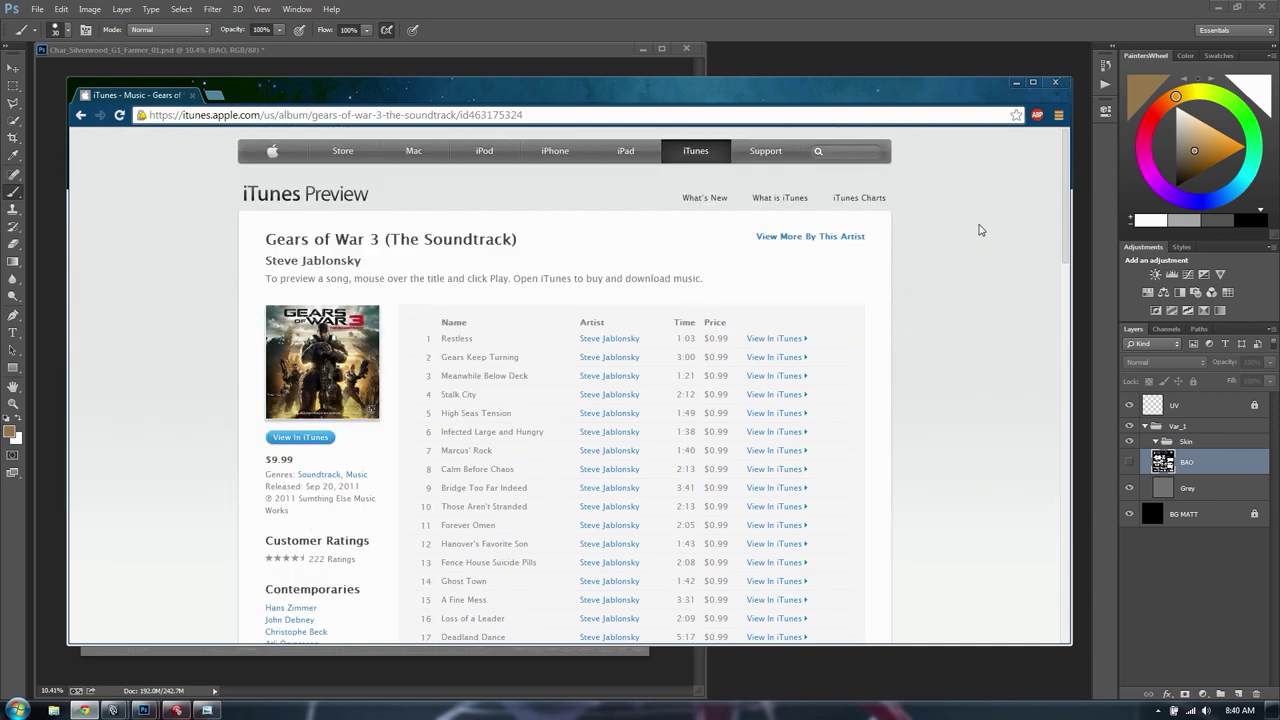
Switch back to Photoshop and create a layer group named Torso between the Skin group and the BAO layer
left_click(508, 58)
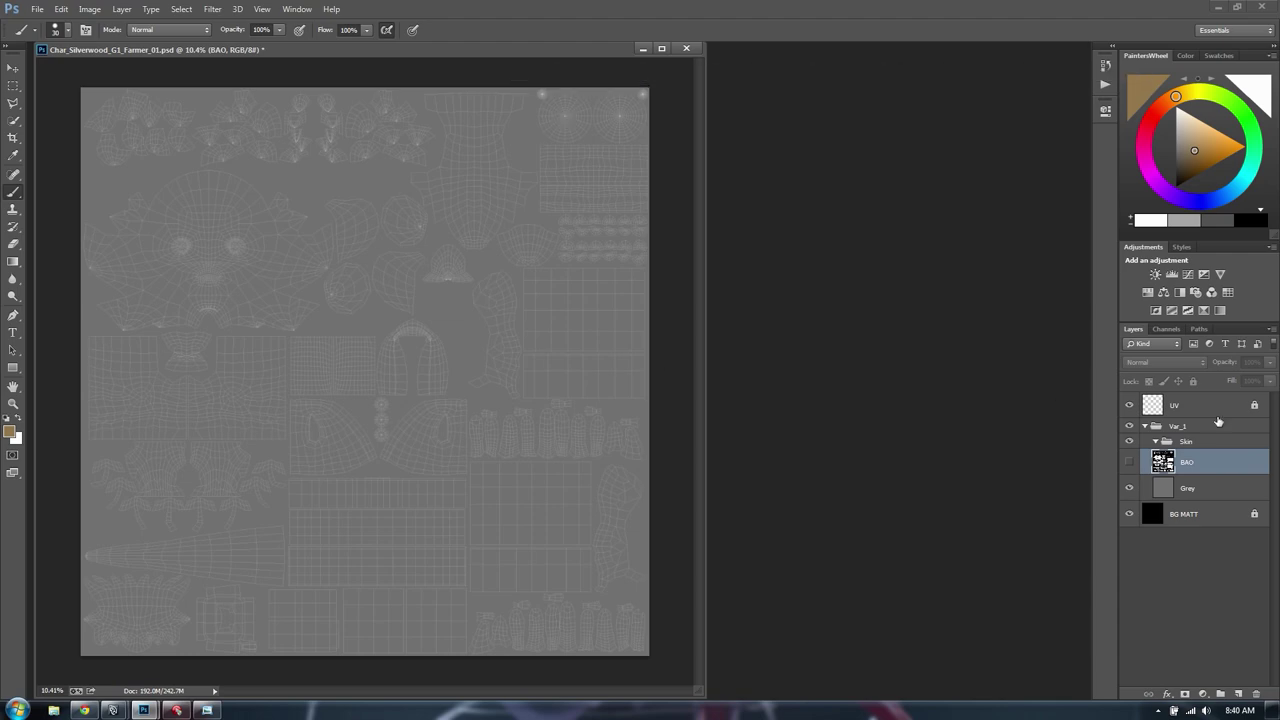
left_click(1220, 693)
double_click(1192, 457)
type("Torso")
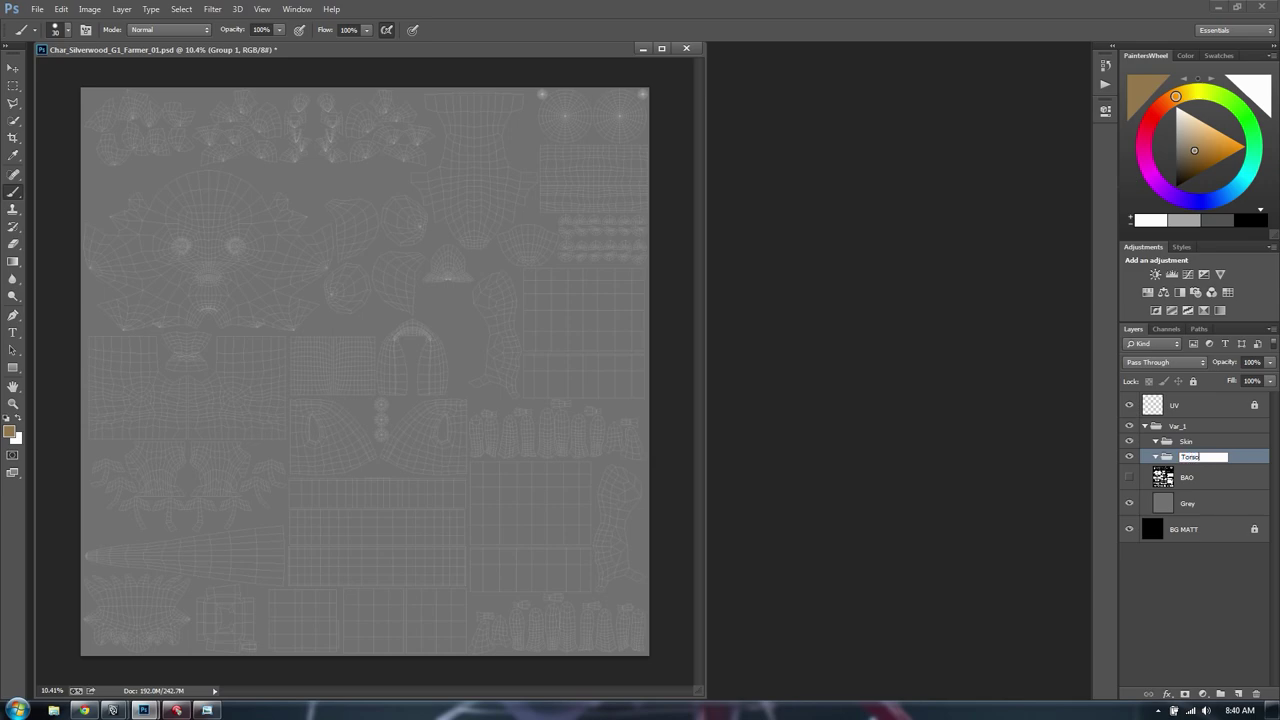
key("Return")
Create a layer group named Legs directly above the Torso group
left_click(1220, 693)
double_click(1195, 457)
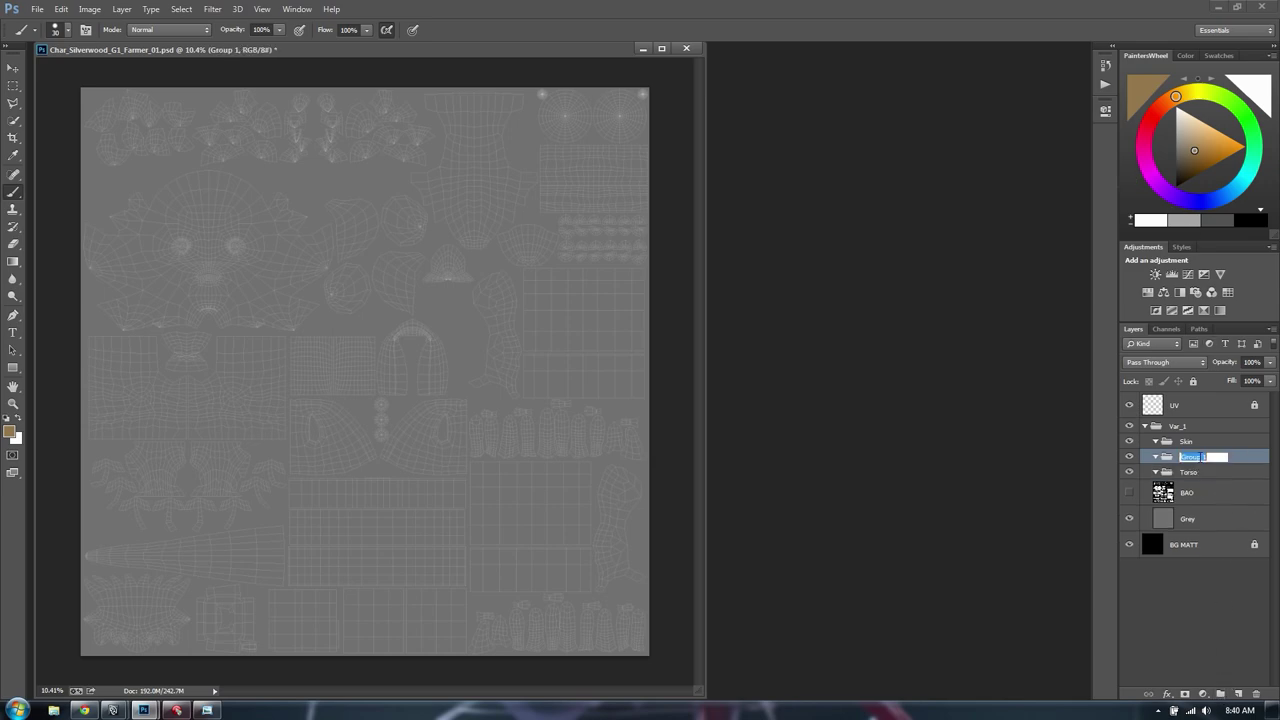
type("Legs")
key("Return")
Create a layer group named BeltBuckle directly above the Legs group
left_click(1204, 449)
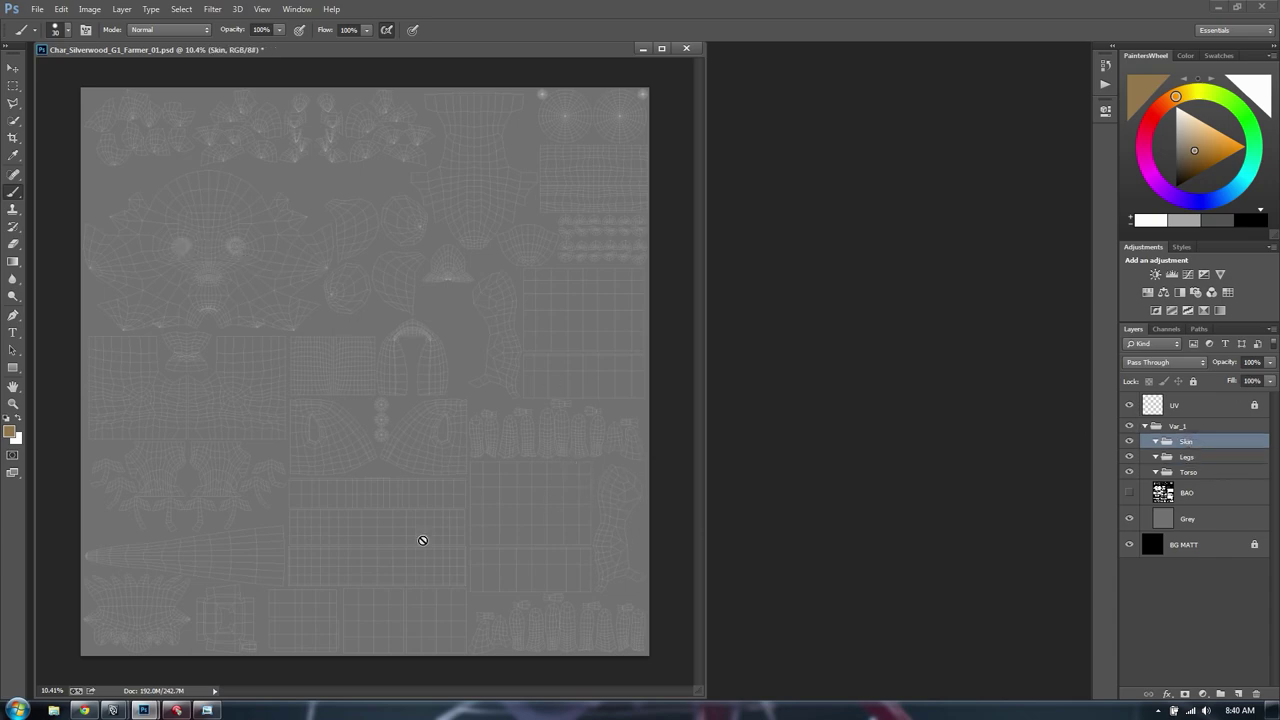
left_click(1196, 457)
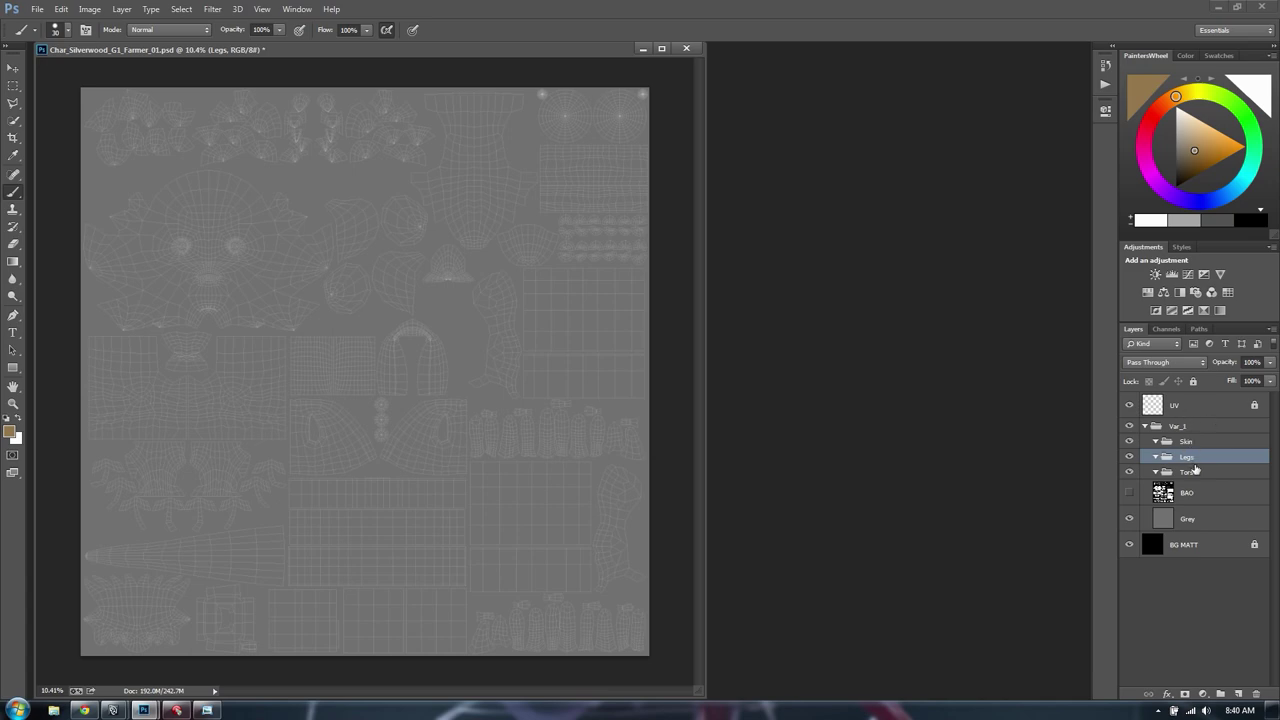
left_click(1221, 694)
double_click(1188, 457)
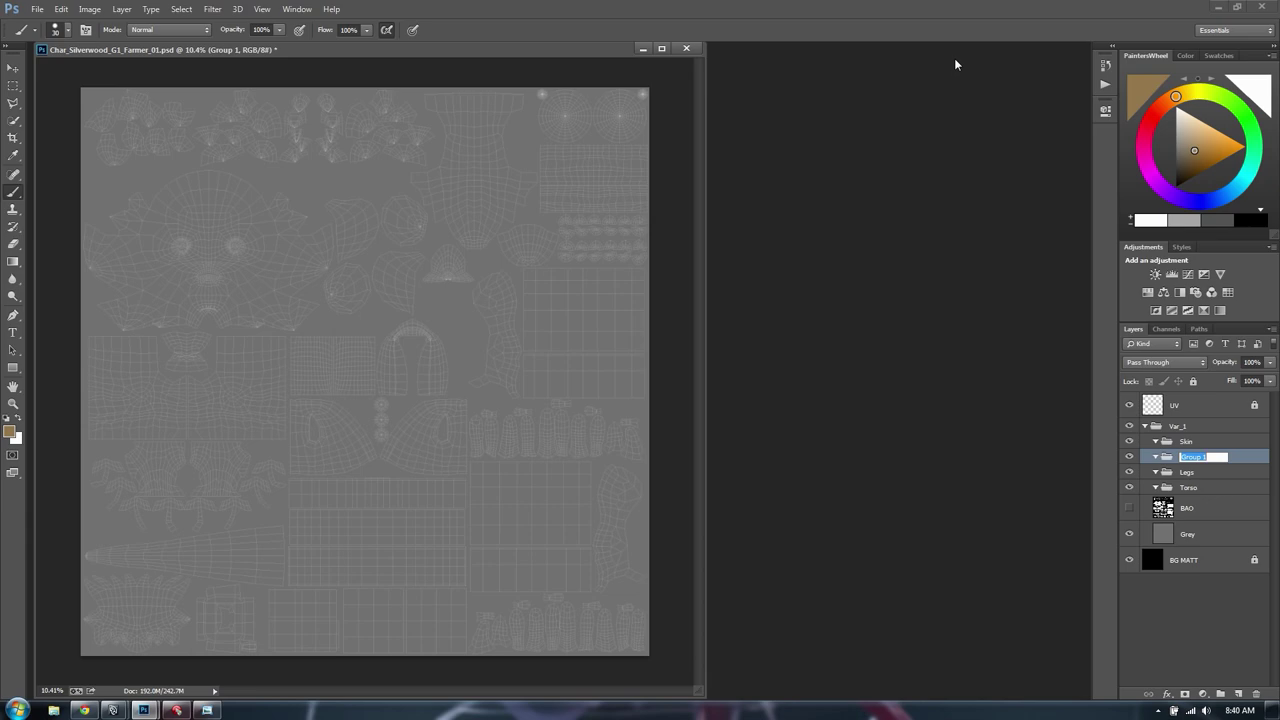
type("BeltBuckle")
key("Return")
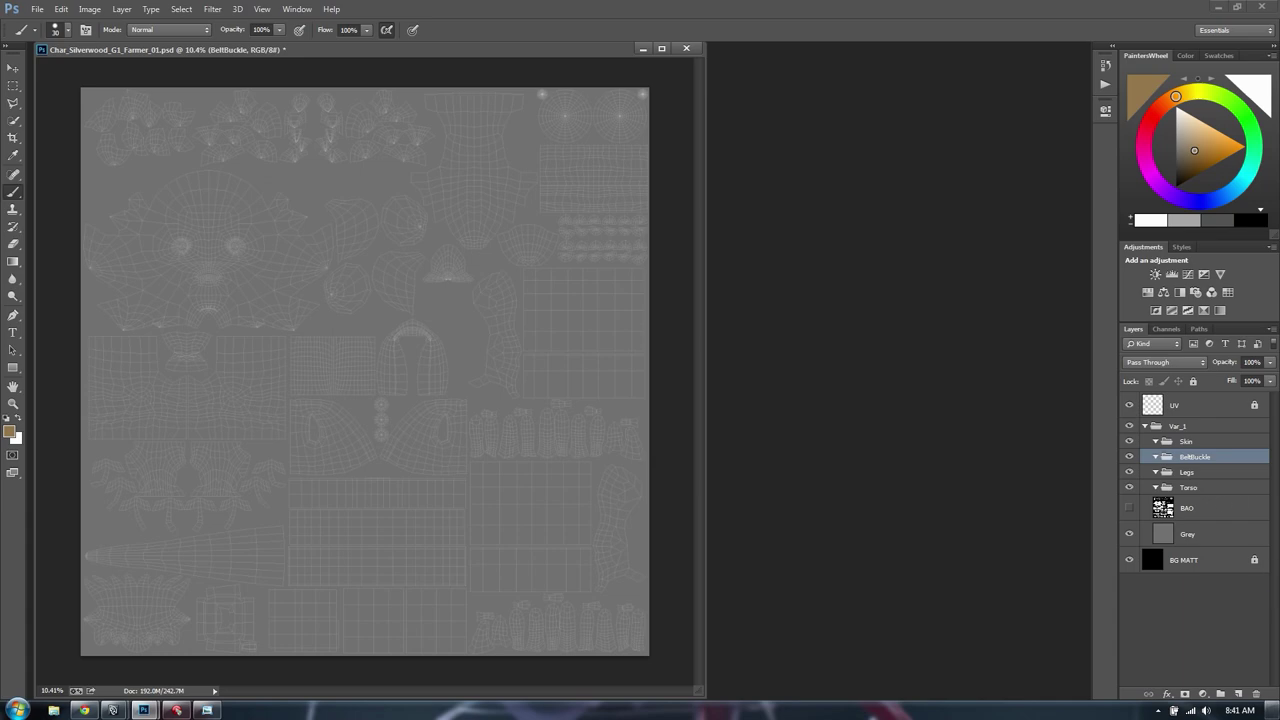
Create a layer group named Eye directly above the BeltBuckle group and save the file
left_click(1219, 693)
double_click(1190, 457)
type("Eye")
key("Return")
key("ctrl+s")
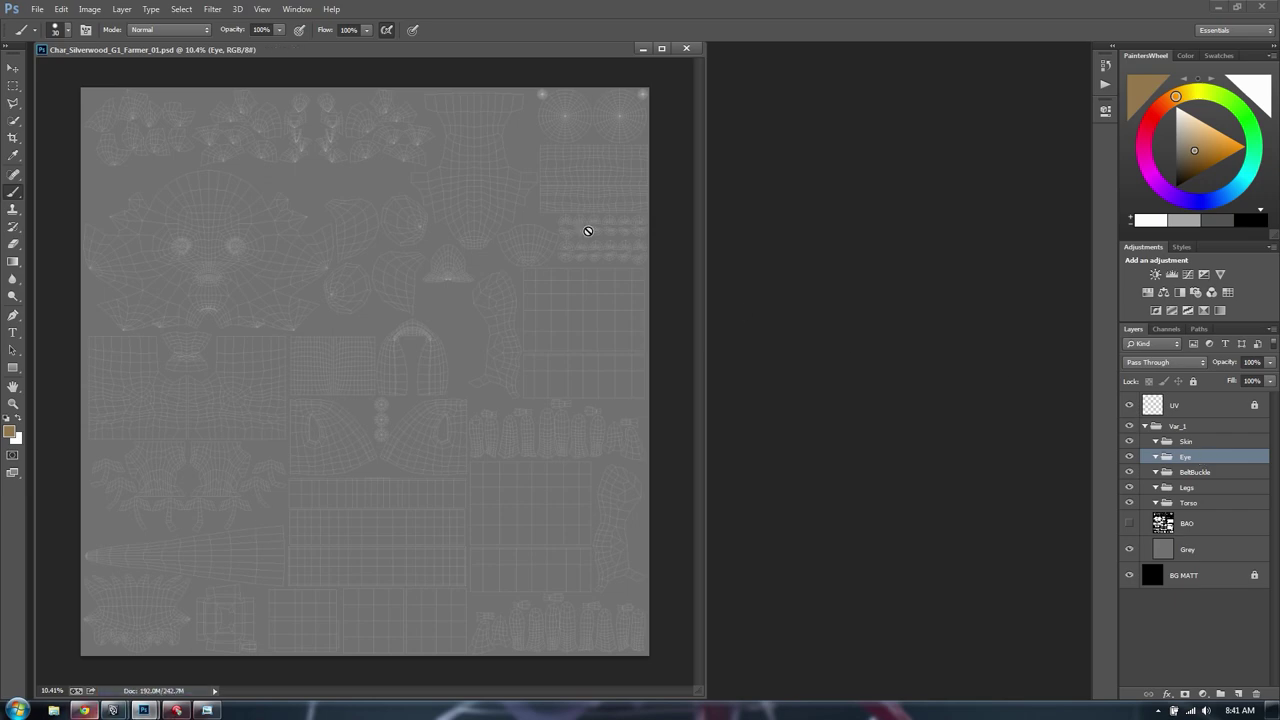
Go through the Skin, Eye, BeltBuckle, Legs and Torso groups and compare each with its UV shells
left_click(1200, 445)
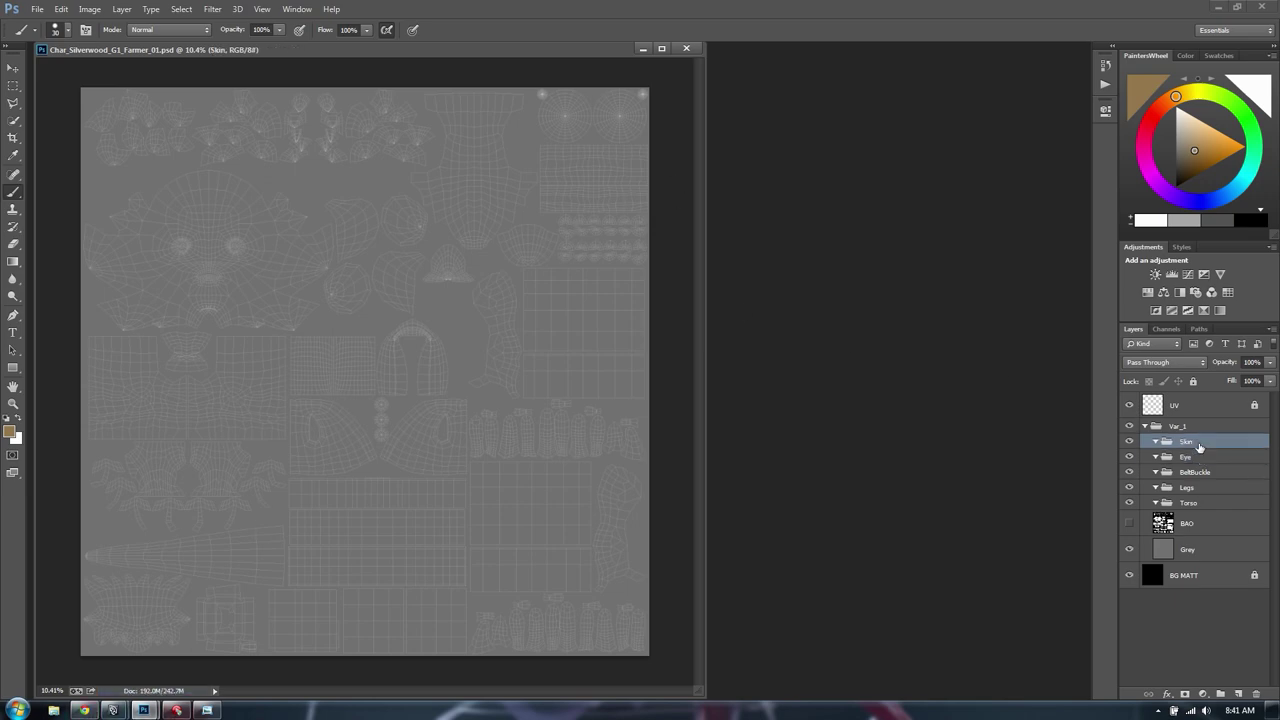
left_click(1198, 457)
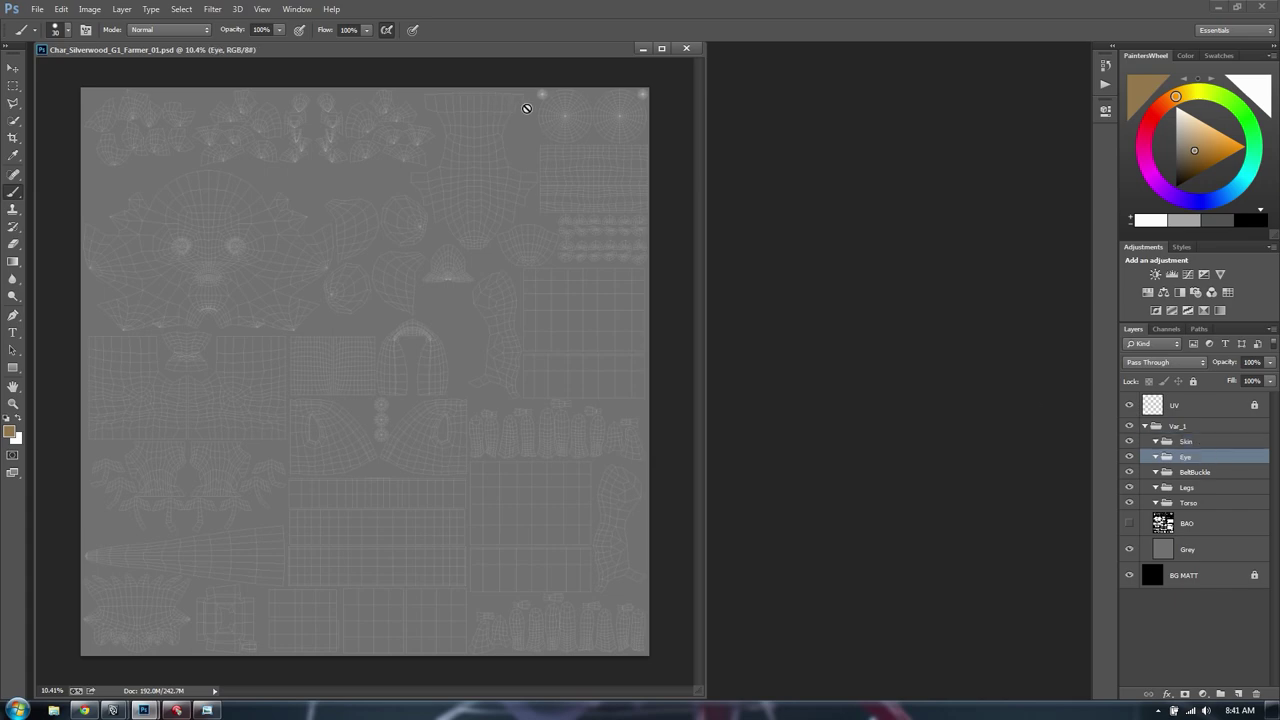
left_click(1193, 474)
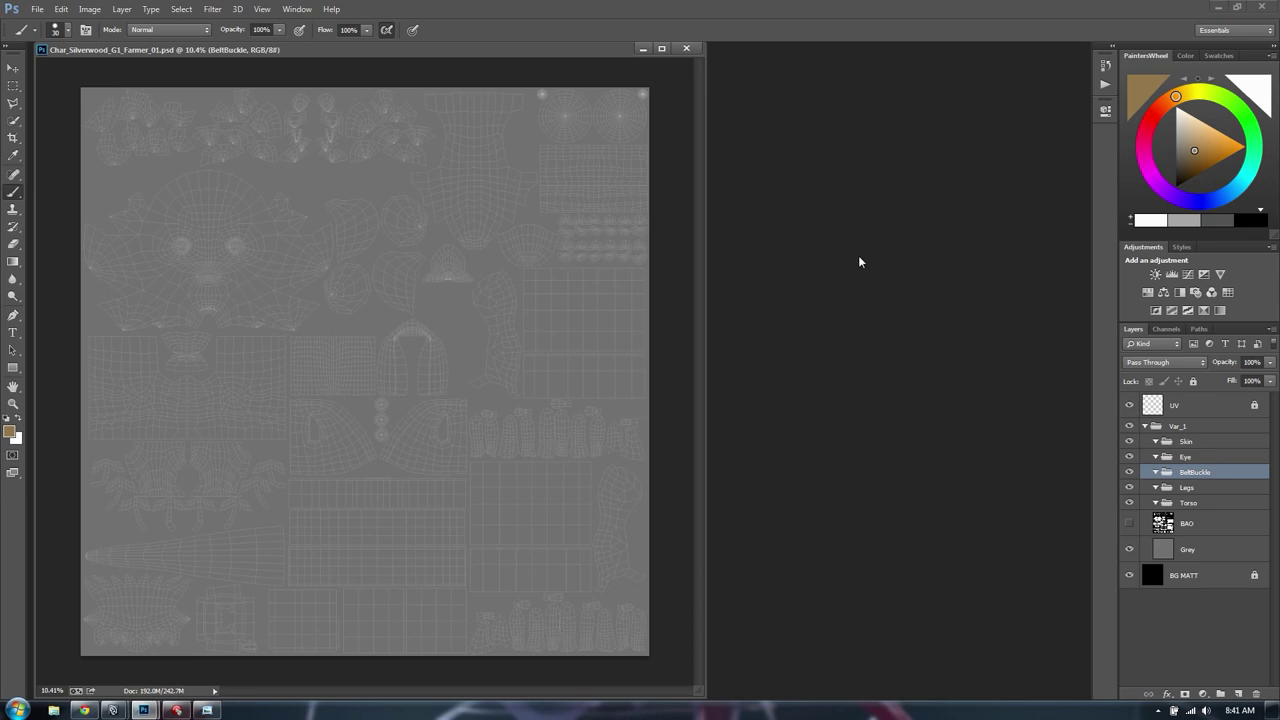
left_click(1200, 489)
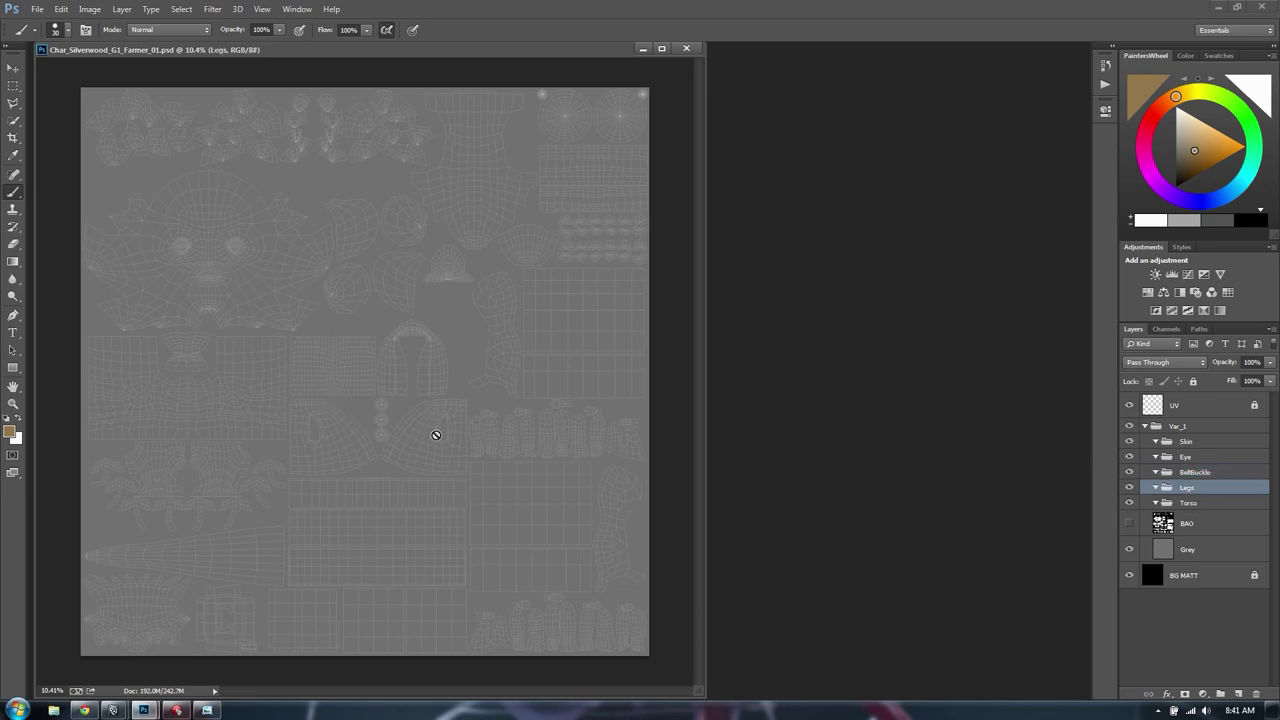
left_click(1193, 503)
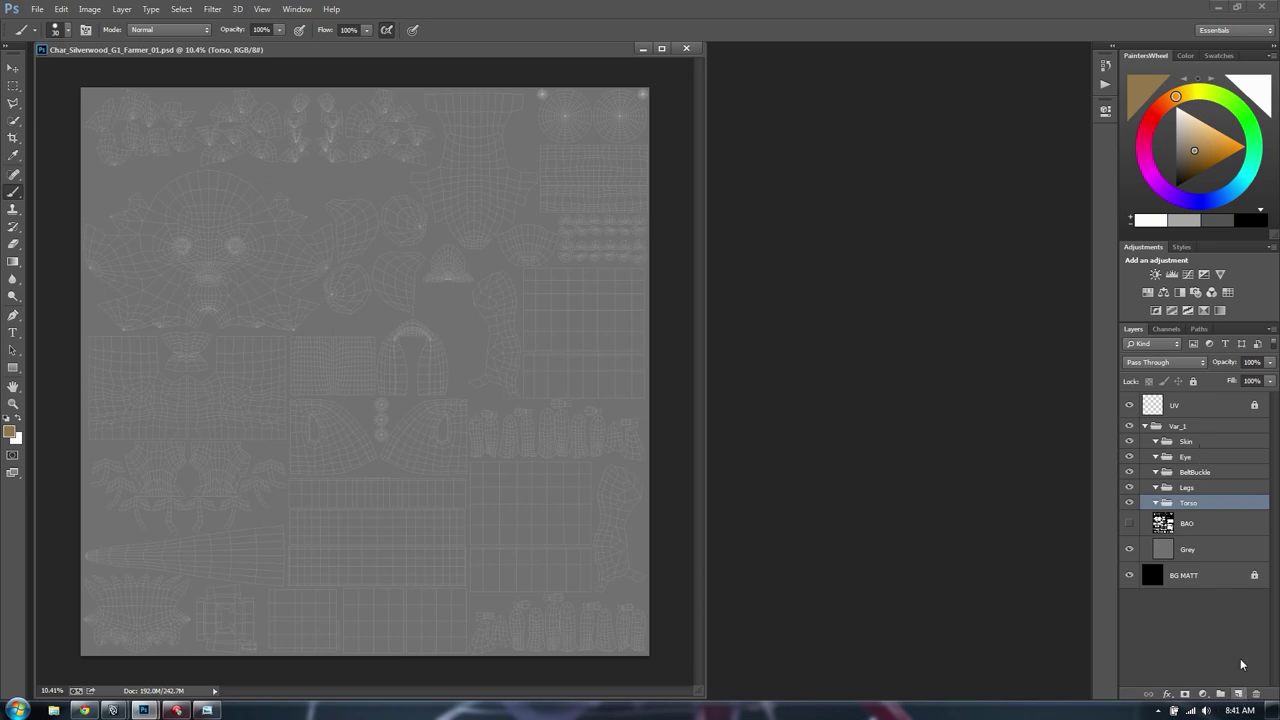
Add a layer named Diff inside the Eye group and save the file
left_click(1185, 456)
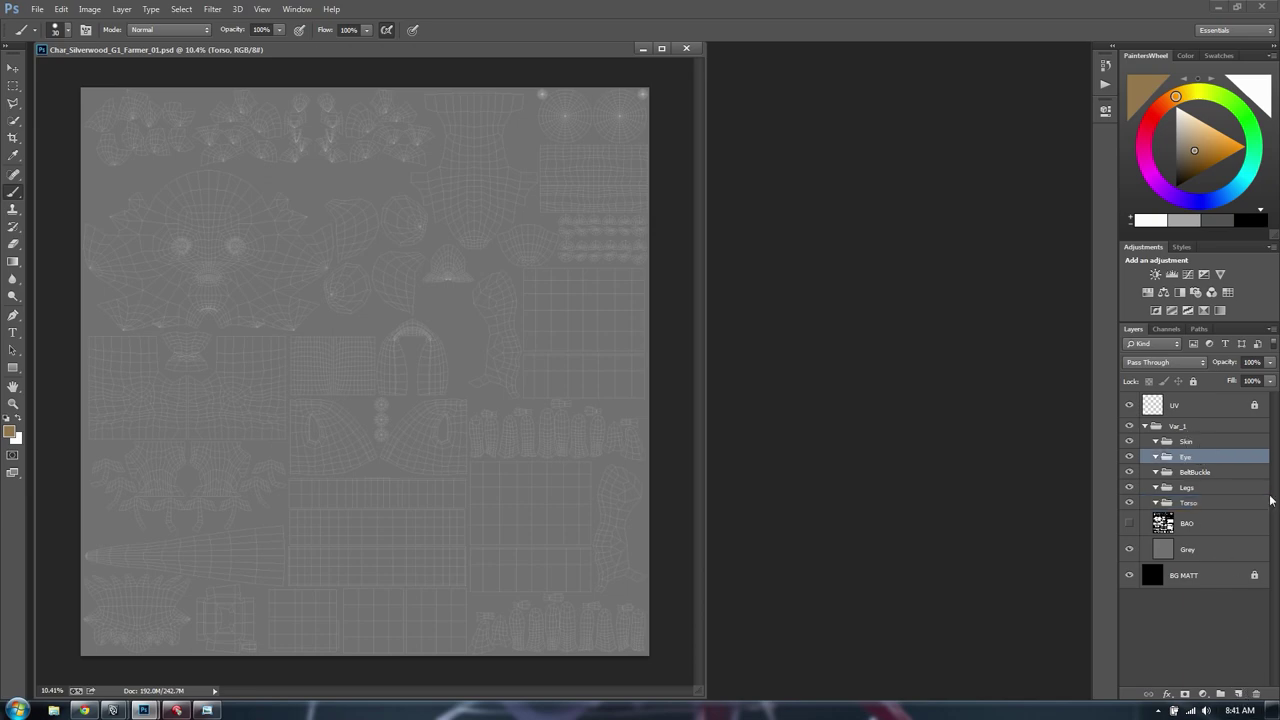
left_click(1237, 693)
key("alt+bracketright")
double_click(1203, 480)
type("Diff")
key("Return")
key("ctrl+s")
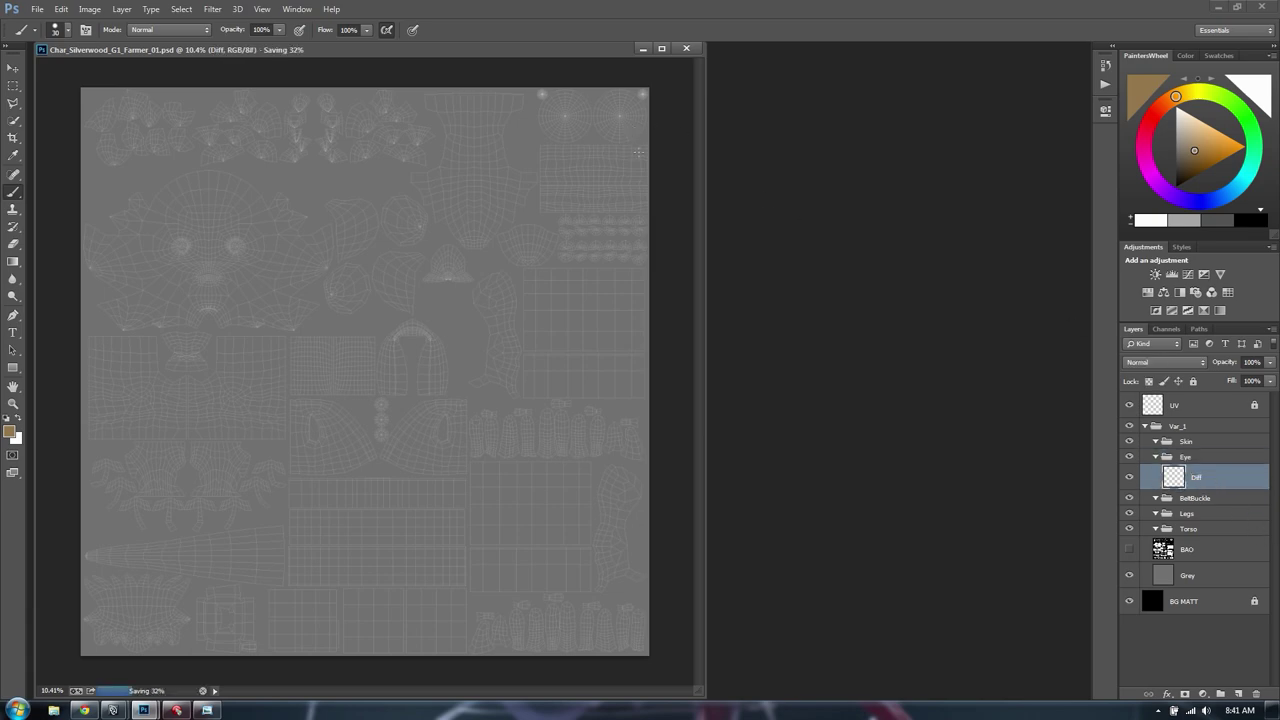
Show the texture in full-screen mode and set the foreground colour to a slightly greyed white
key("m")
scroll(646, 244, "up", 3, "alt")
left_click_drag(629, 171, 442, 390)
key("f")
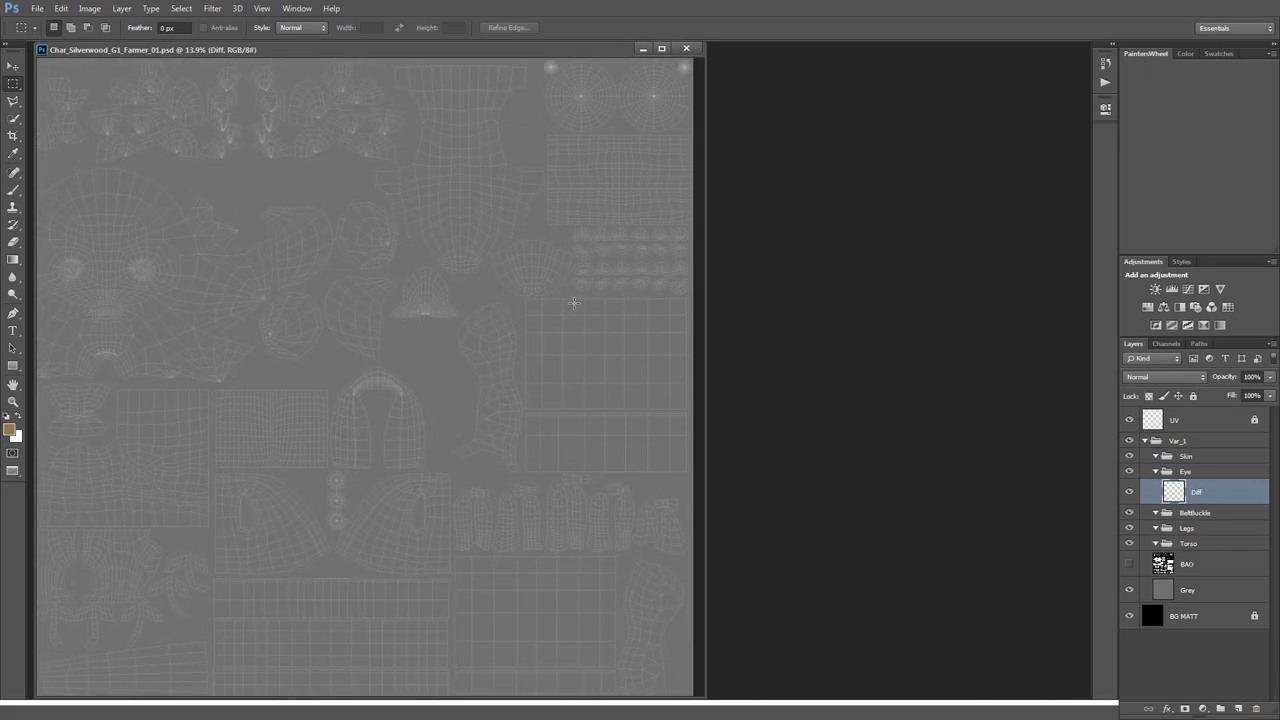
left_click_drag(797, 249, 574, 416)
scroll(578, 383, "up", 3, "alt")
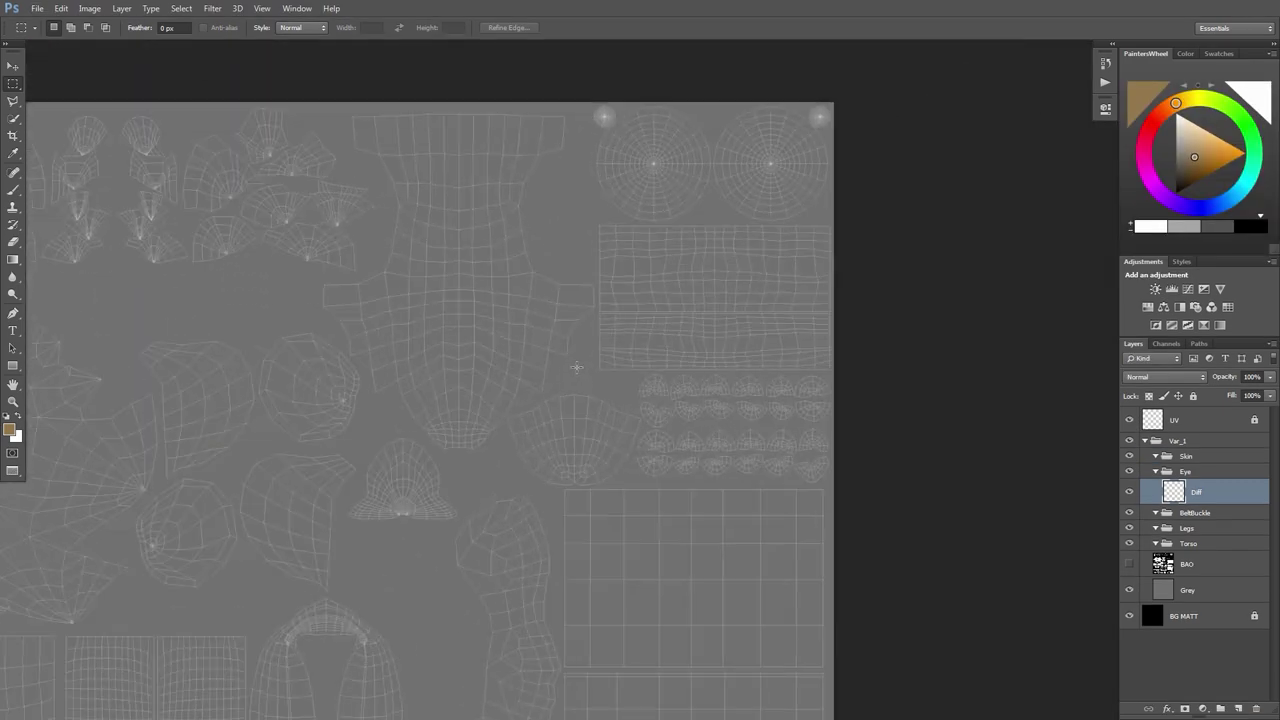
scroll(658, 290, "down", 4, "alt")
left_click_drag(589, 394, 614, 239)
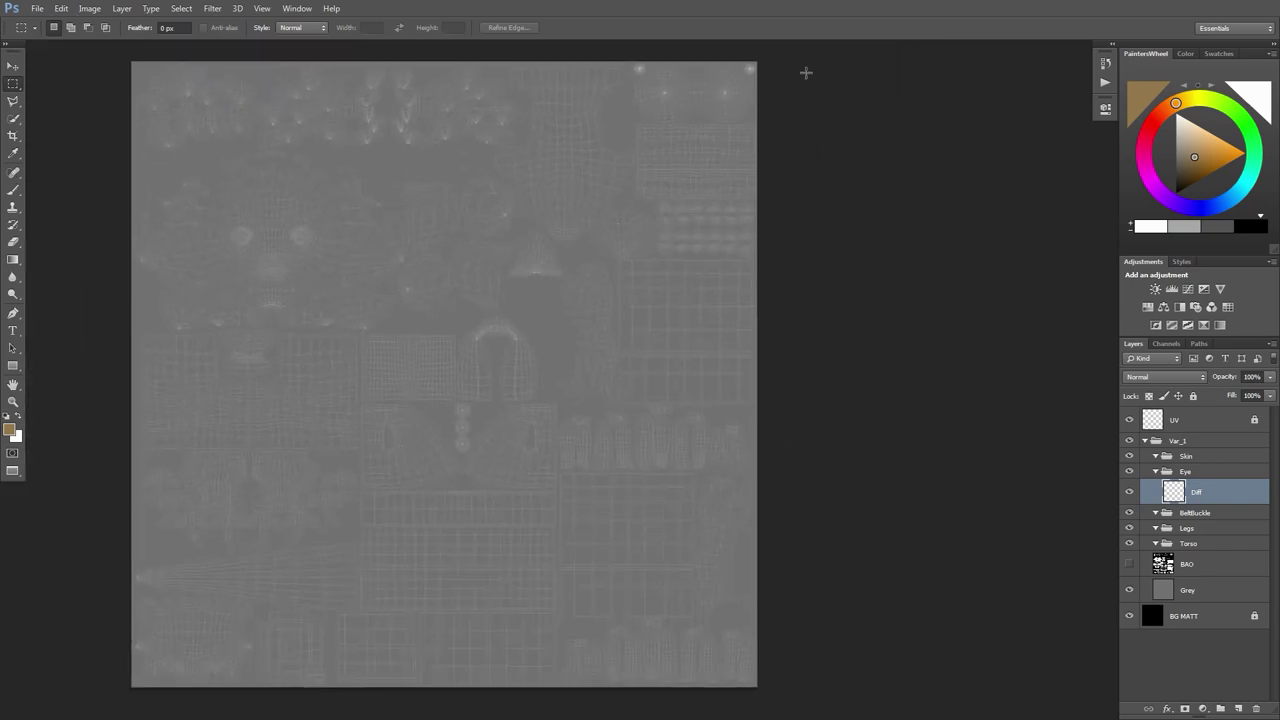
left_click(1187, 129)
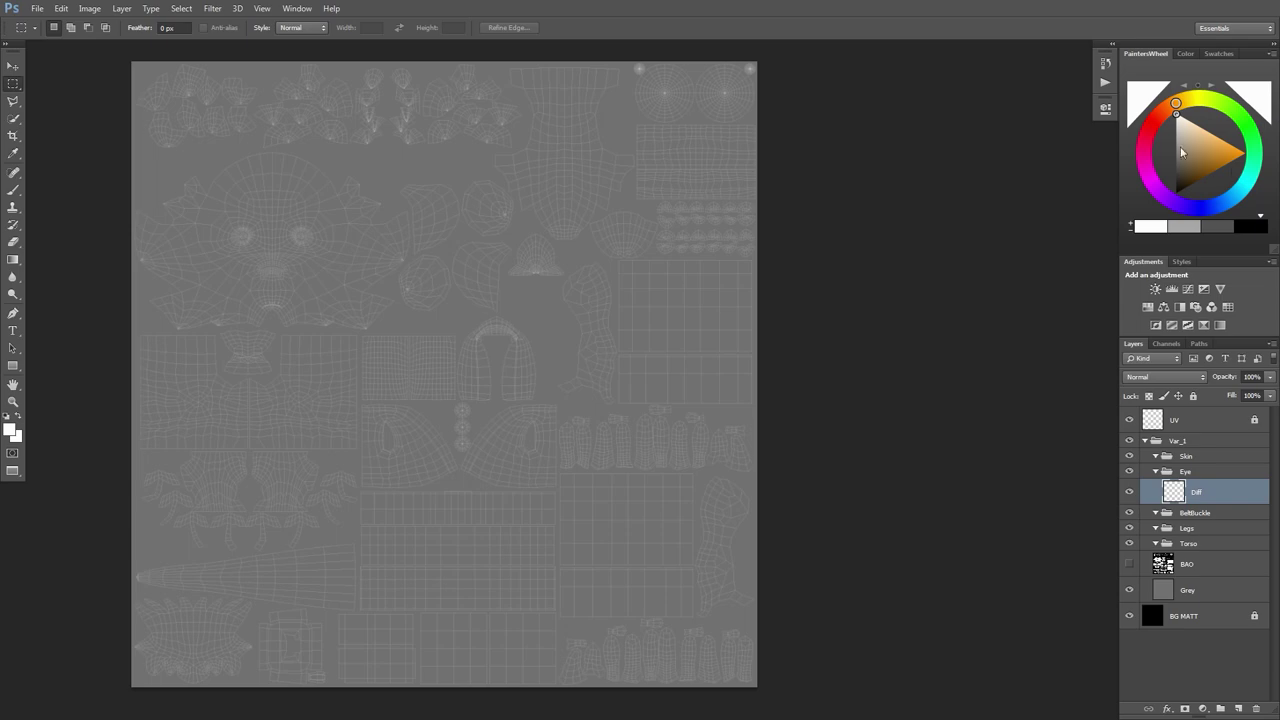
left_click_drag(877, 114, 691, 180)
Fill a rectangular area around the round eye shells in the texture's upper-right corner with off-white on the Diff layer, and deselect
scroll(674, 336, "up", 5, "alt")
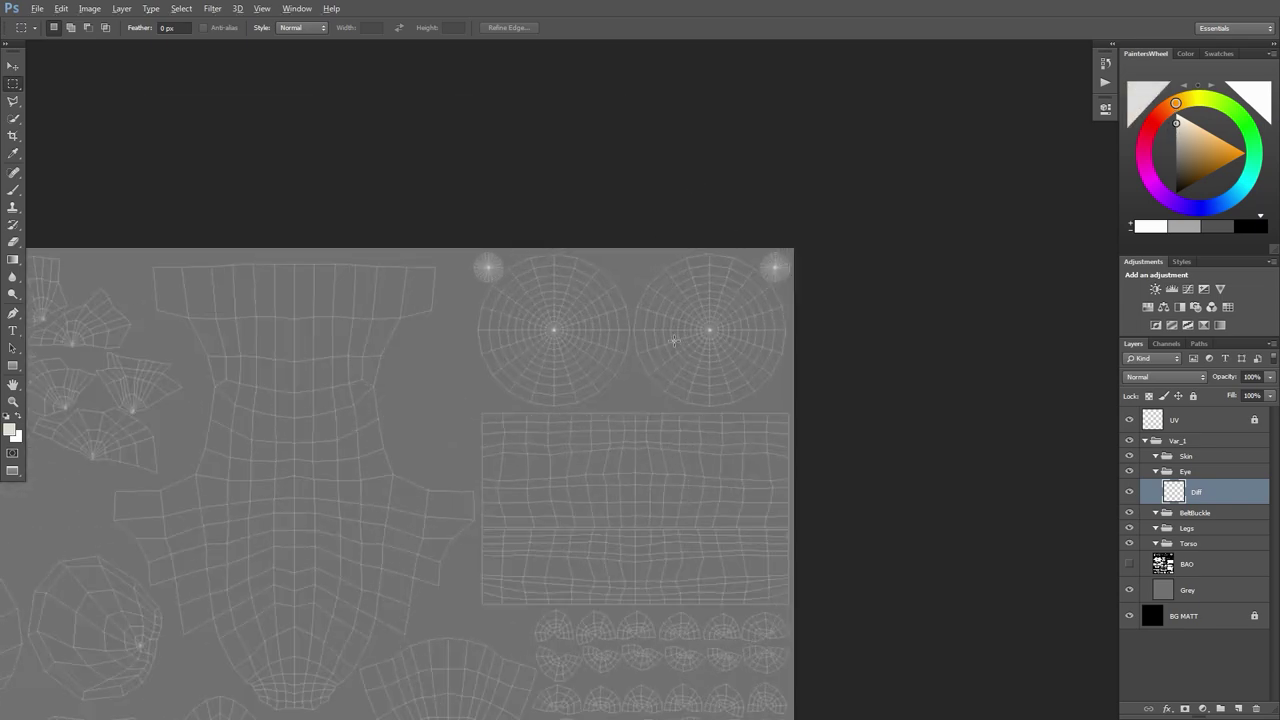
scroll(674, 341, "up", 1, "alt")
left_click_drag(930, 152, 386, 440)
key("g")
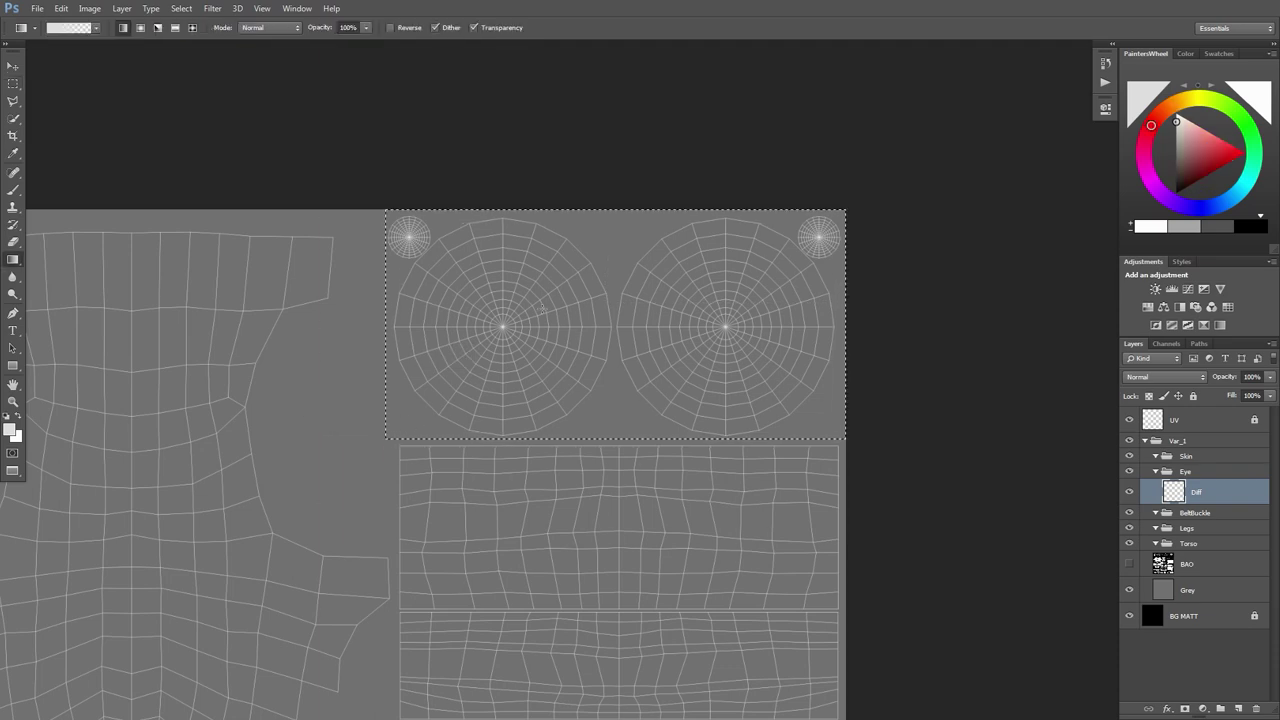
key("shift+g")
left_click(555, 311)
scroll(645, 295, "down", 1, "alt")
key("ctrl+d")
Return the texture document to the standard windowed screen mode with the whole UV layout in view
key("m")
scroll(608, 354, "down", 5, "alt")
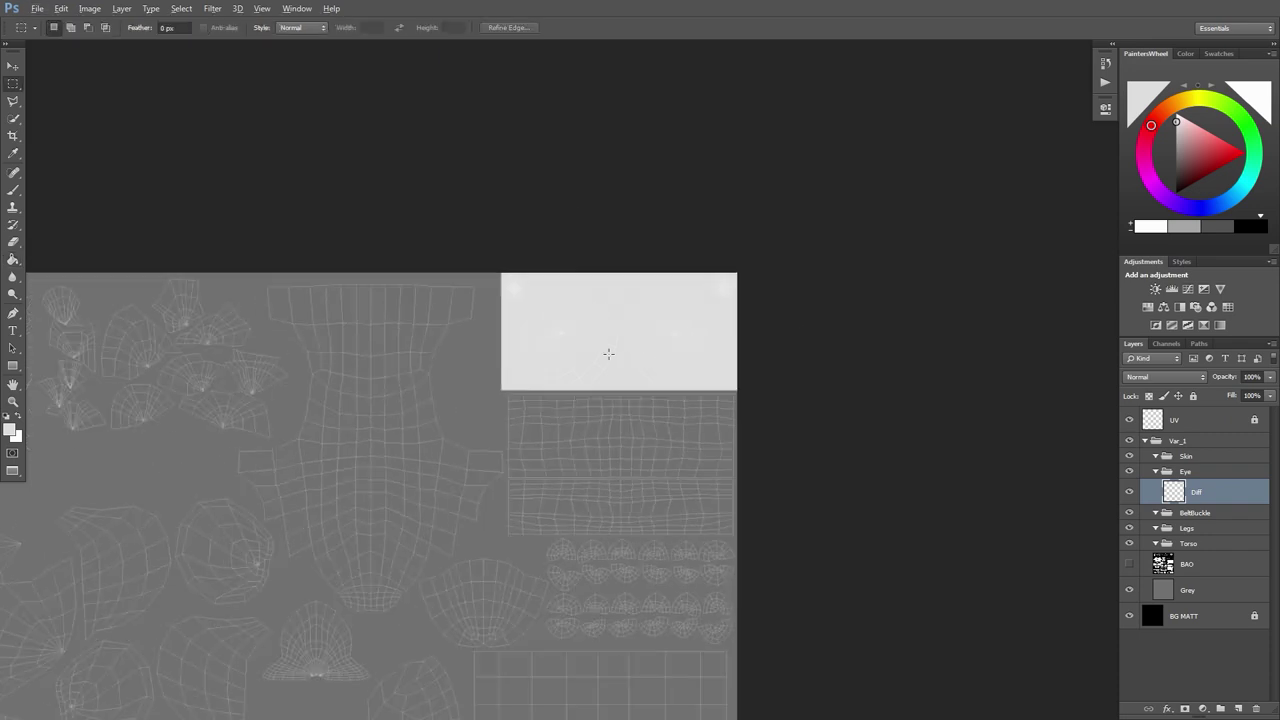
left_click_drag(497, 498, 632, 278)
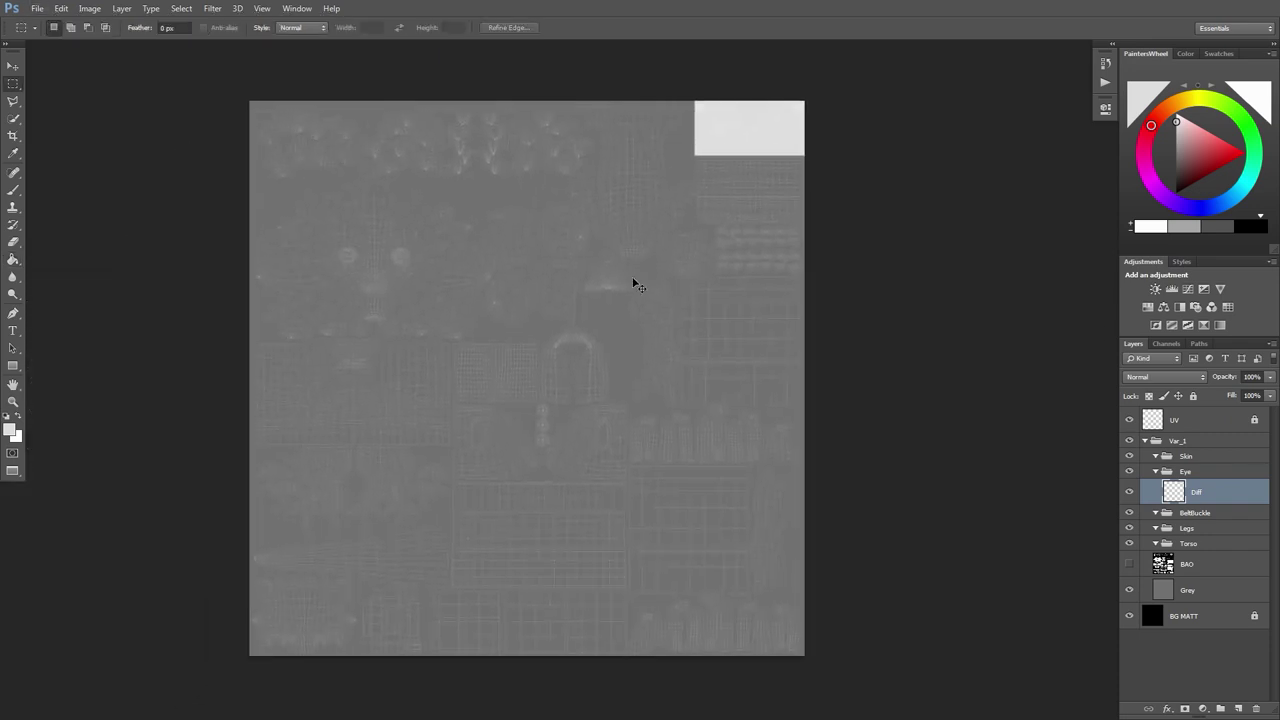
key("f")
key("f")
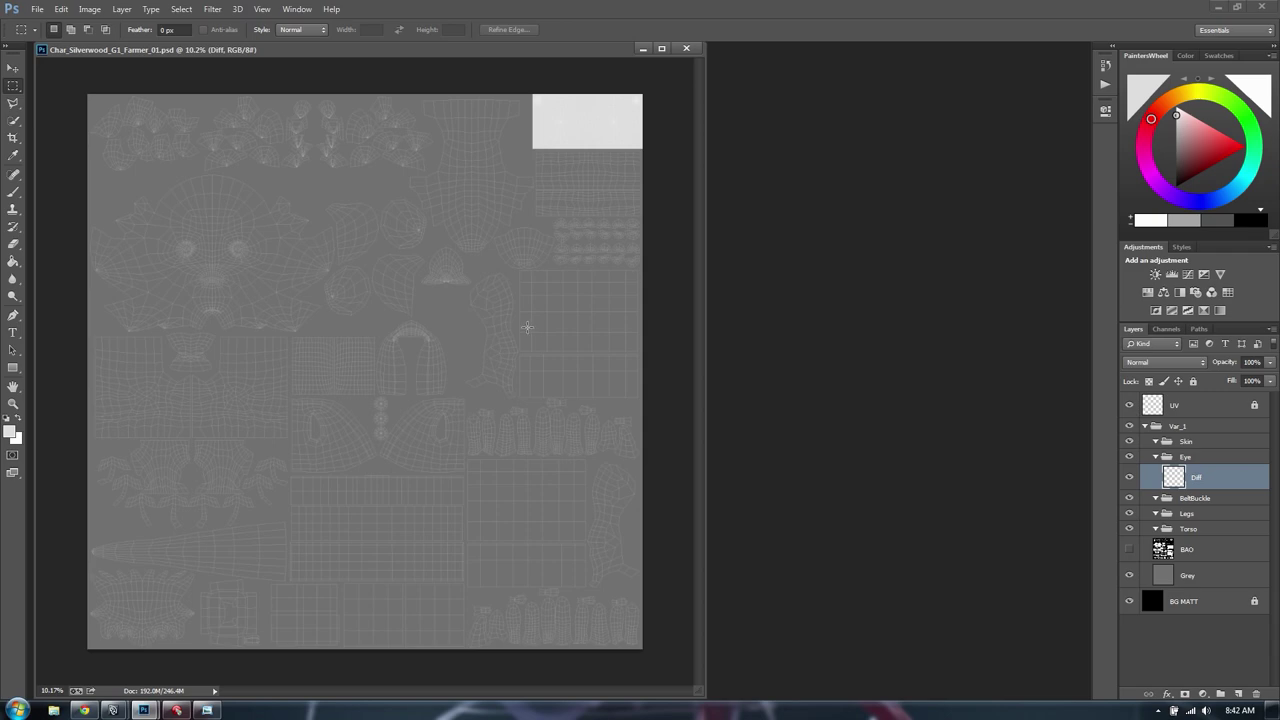
Add a new empty layer inside the Skin group
left_click(1187, 442)
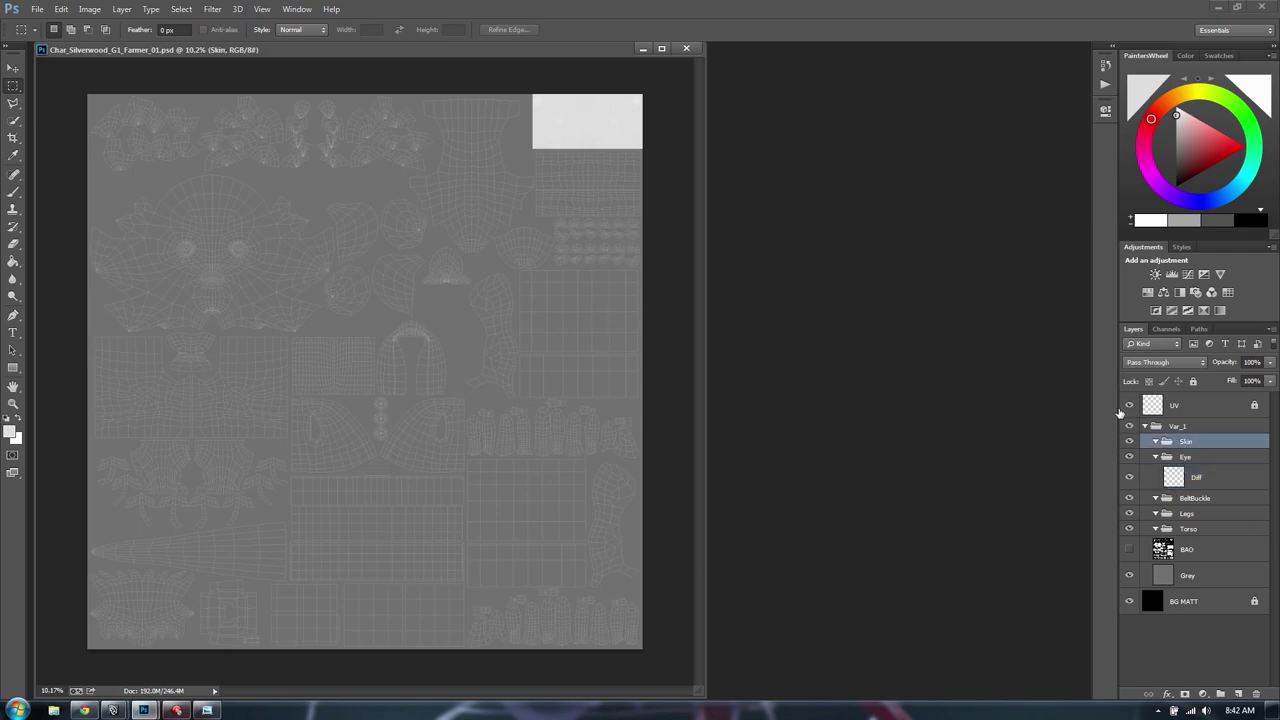
left_click(1238, 693)
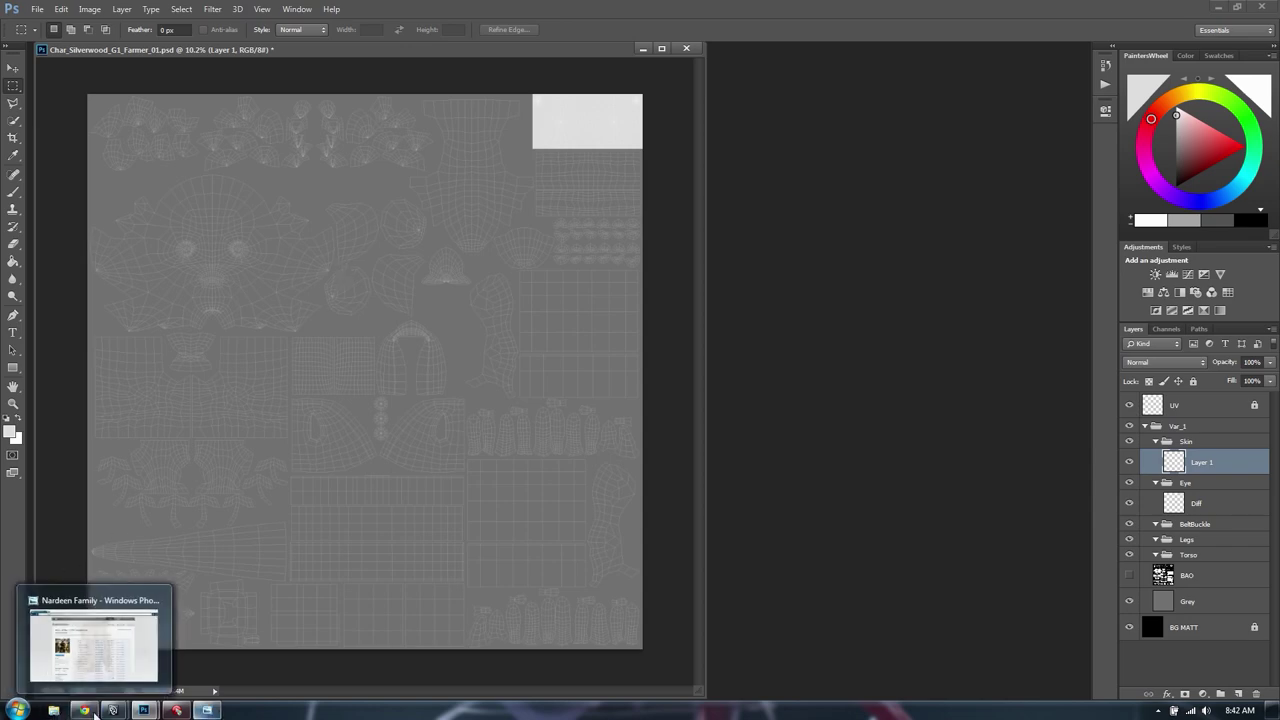
Switch to Windows Explorer and open the Sta_Silverwood folder
left_click(55, 711)
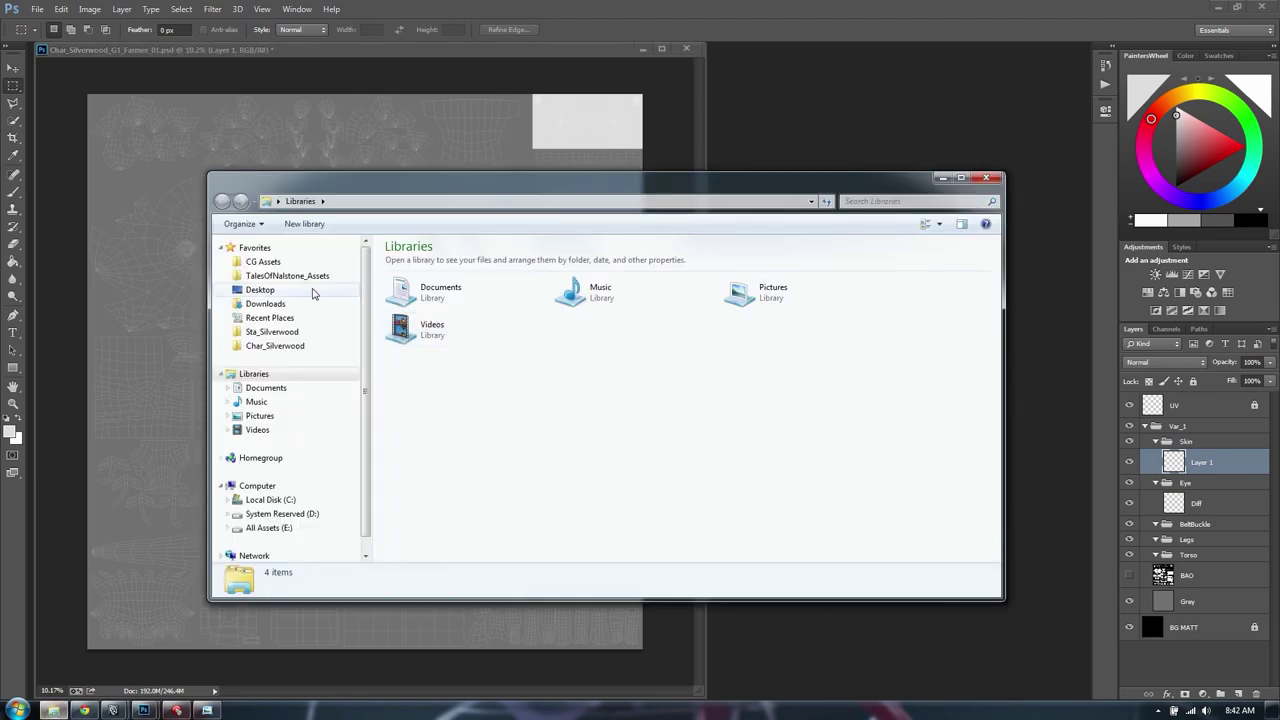
left_click(282, 334)
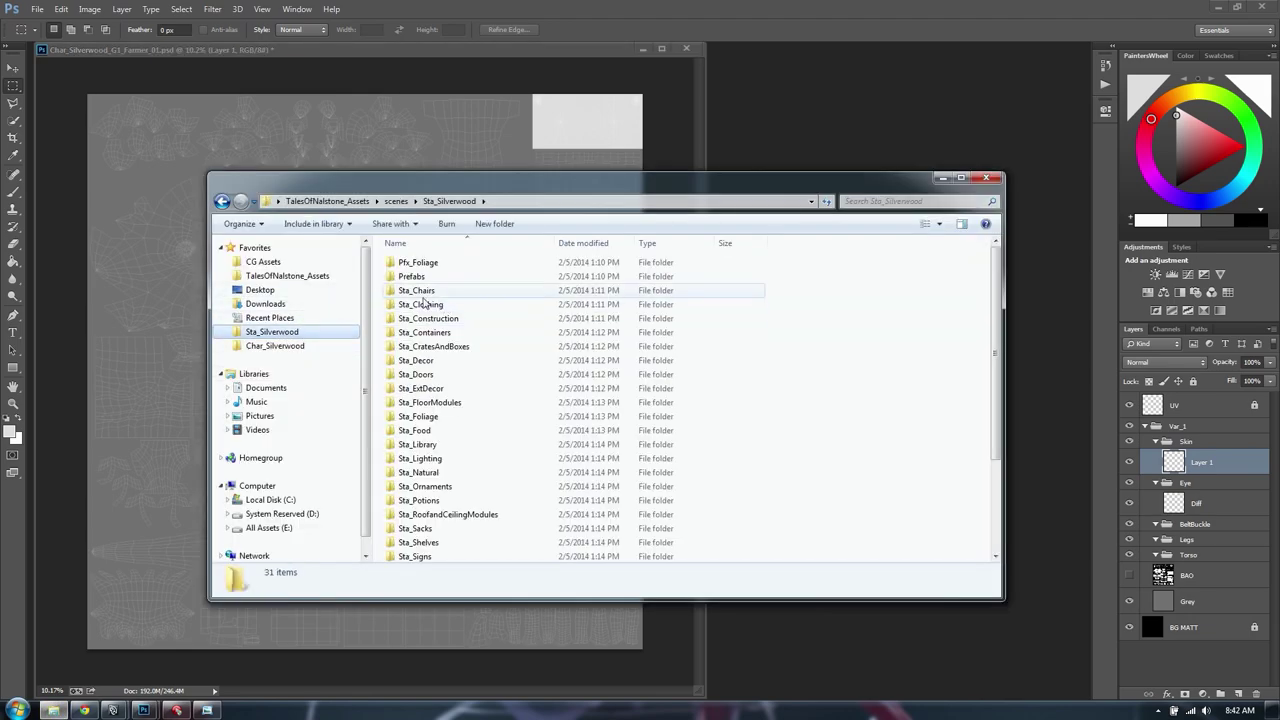
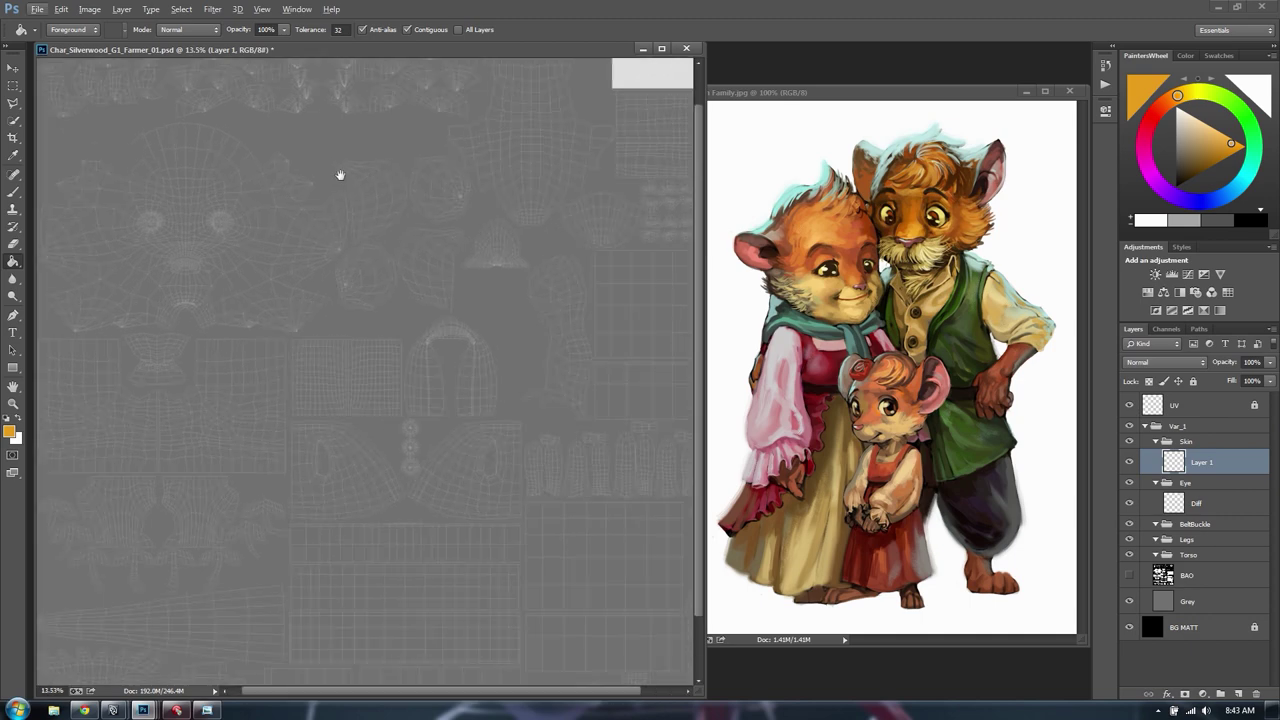
Show the texture document in full-screen mode, zoomed in on the head and torso shells, with the Polygonal Lasso tool active
left_click_drag(340, 174, 594, 394)
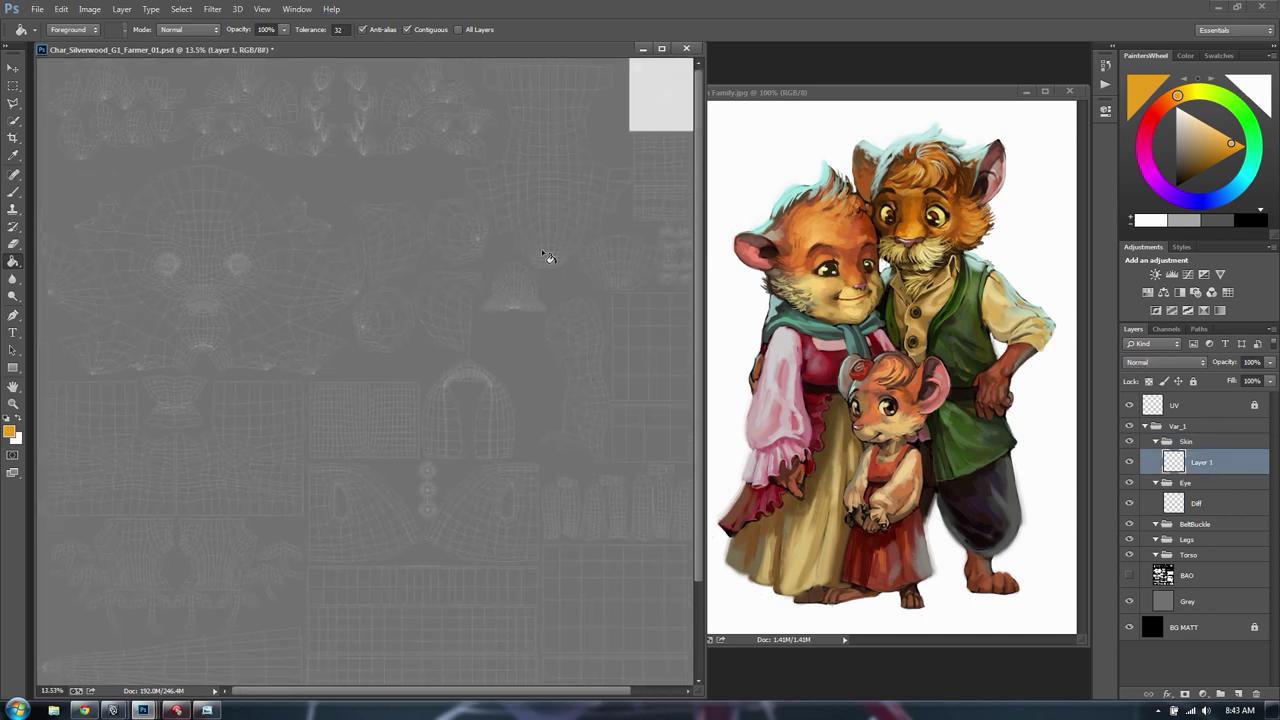
key("l")
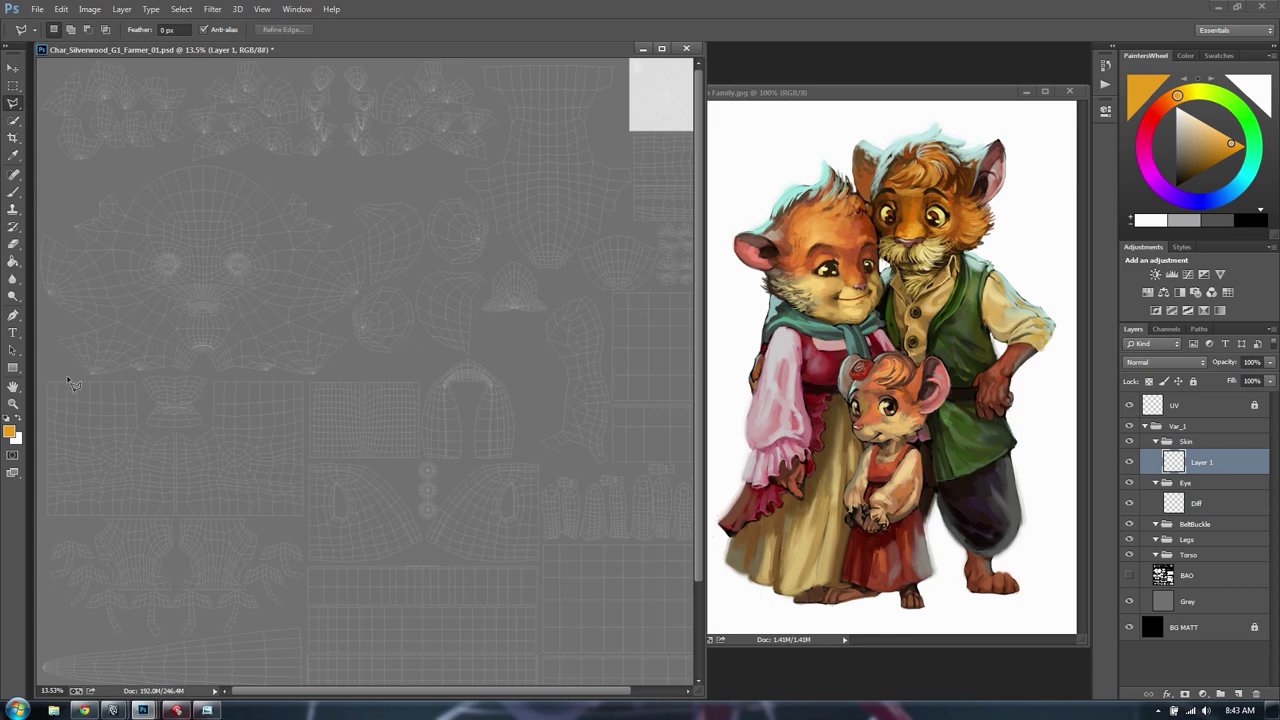
scroll(55, 375, "up", 2, "alt")
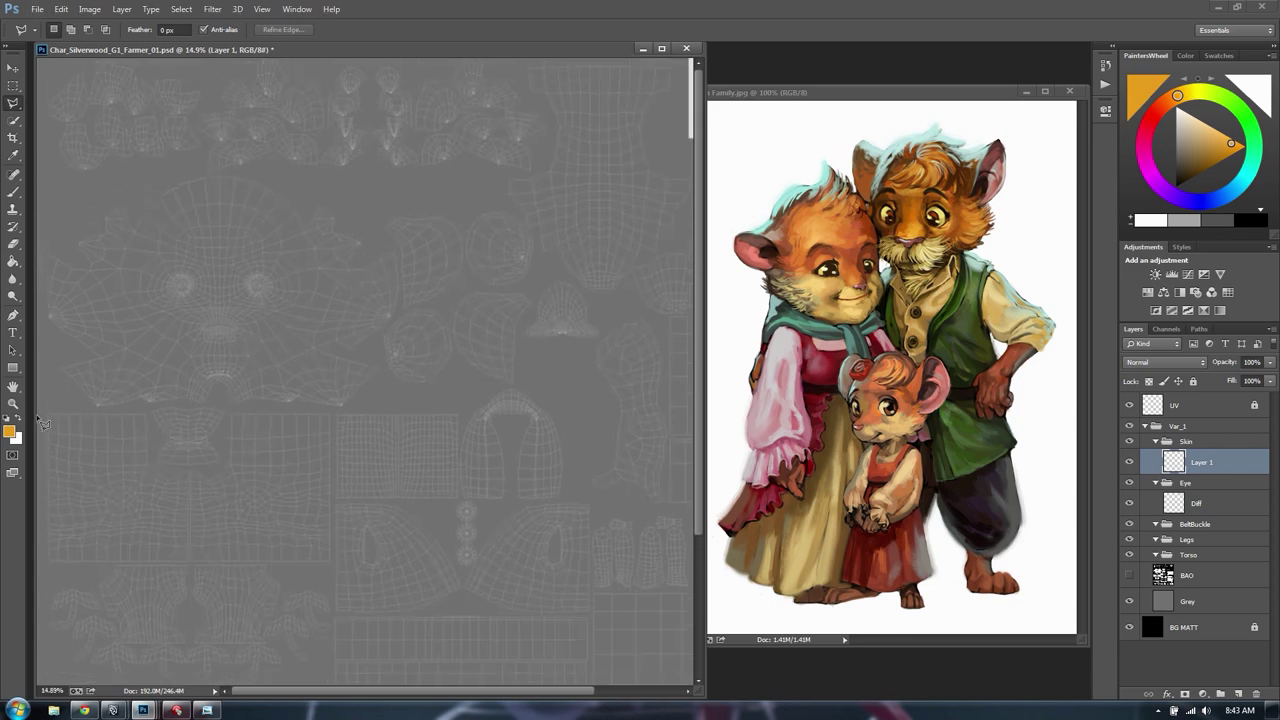
key("f")
scroll(417, 330, "up", 2, "alt")
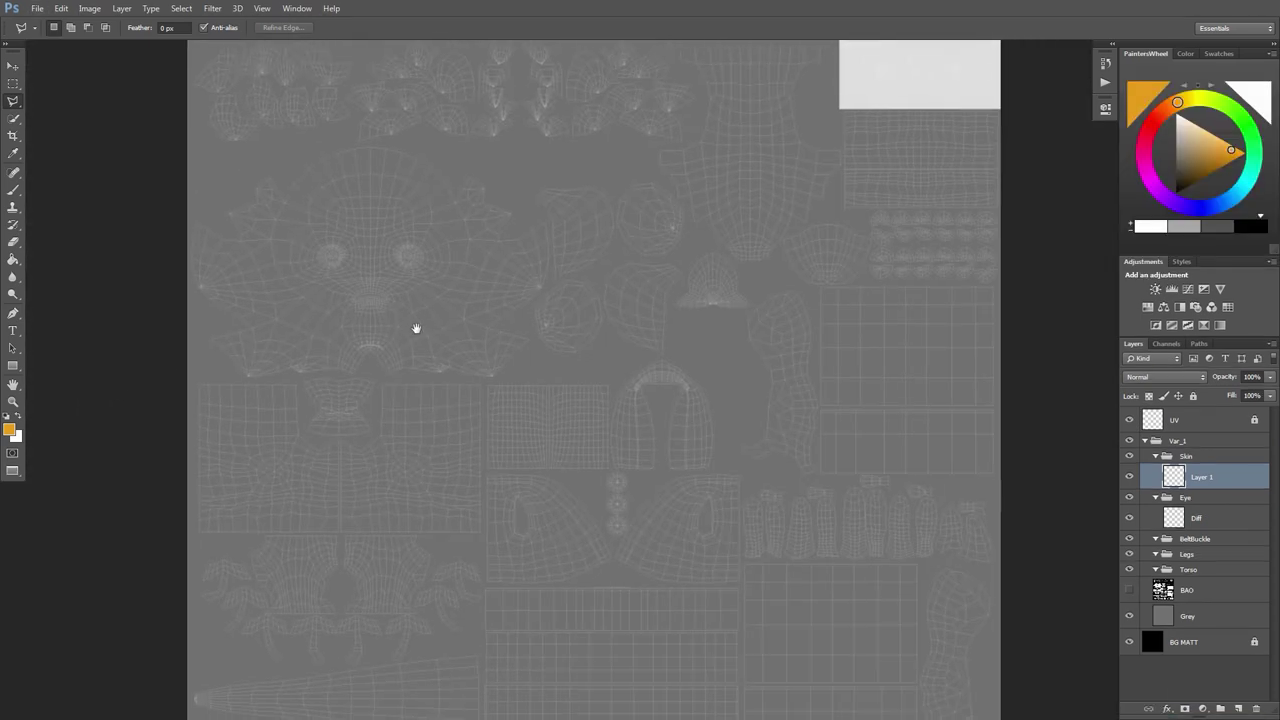
scroll(320, 352, "up", 2, "alt")
scroll(94, 366, "down", 1)
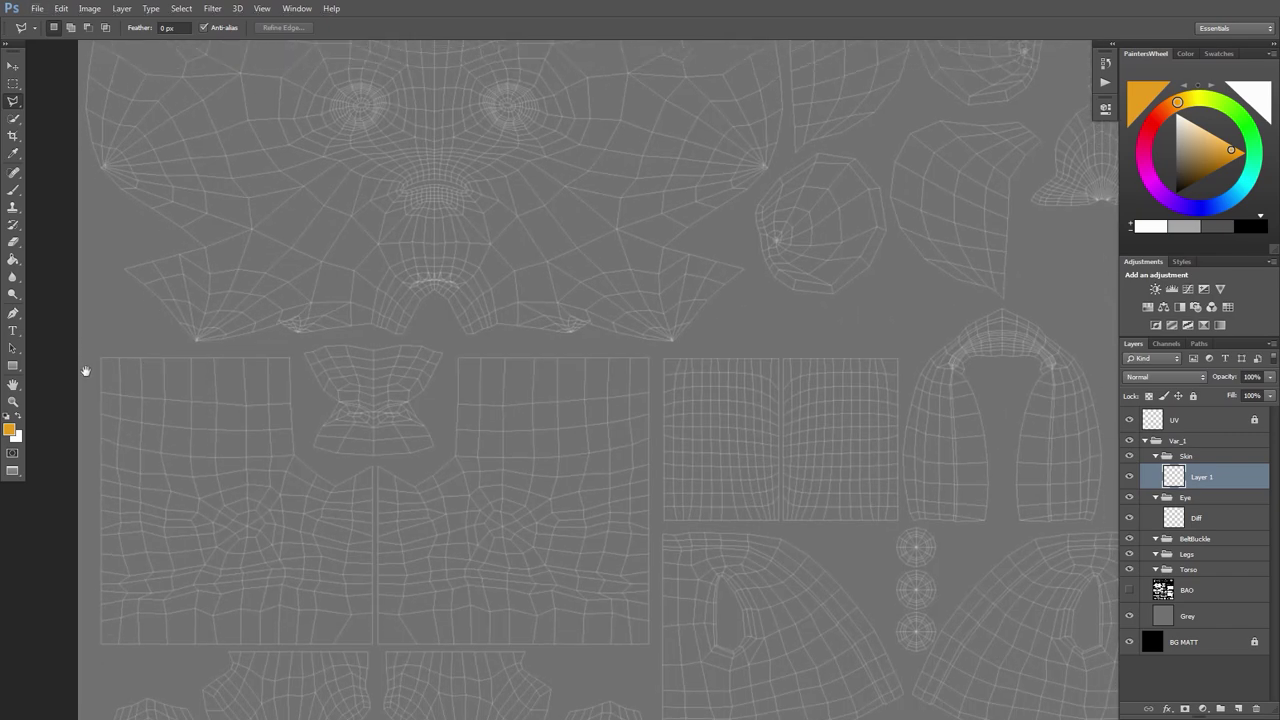
Outline the head, ear and other upper skin shells with a closed polygonal selection, including the small neck-shaped shell below the head
left_click(69, 381)
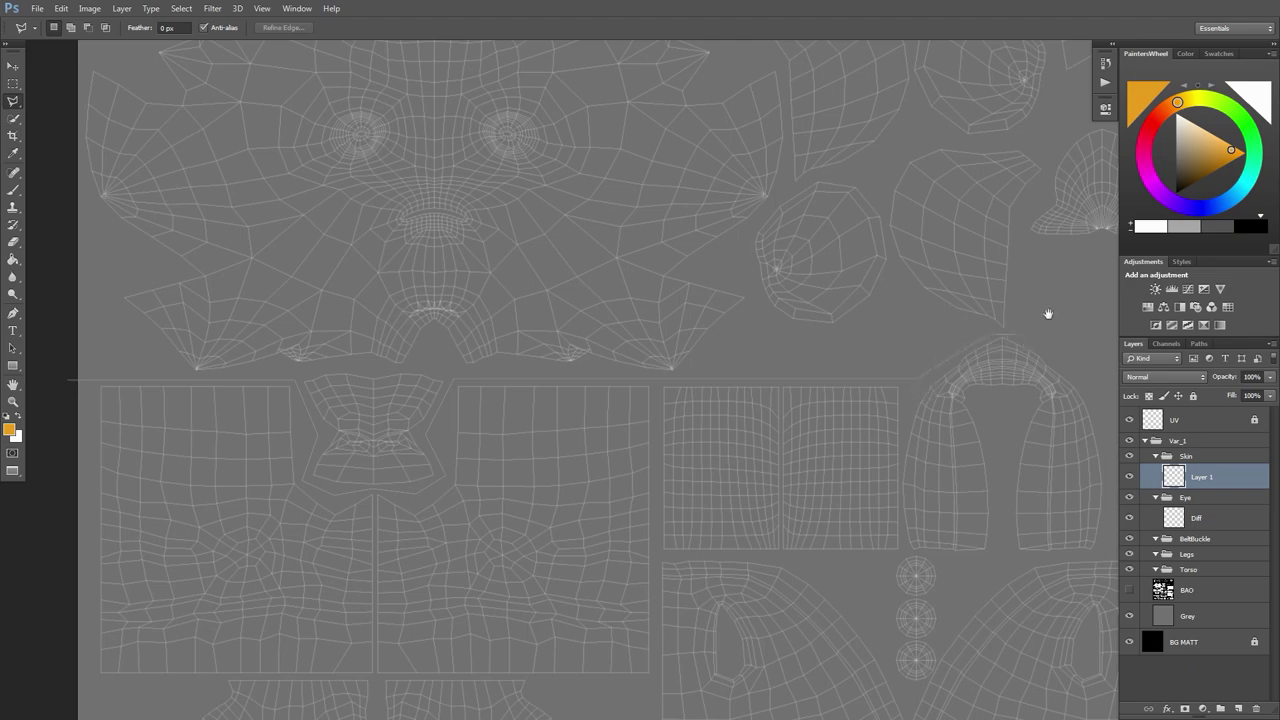
left_click_drag(1048, 314, 523, 509)
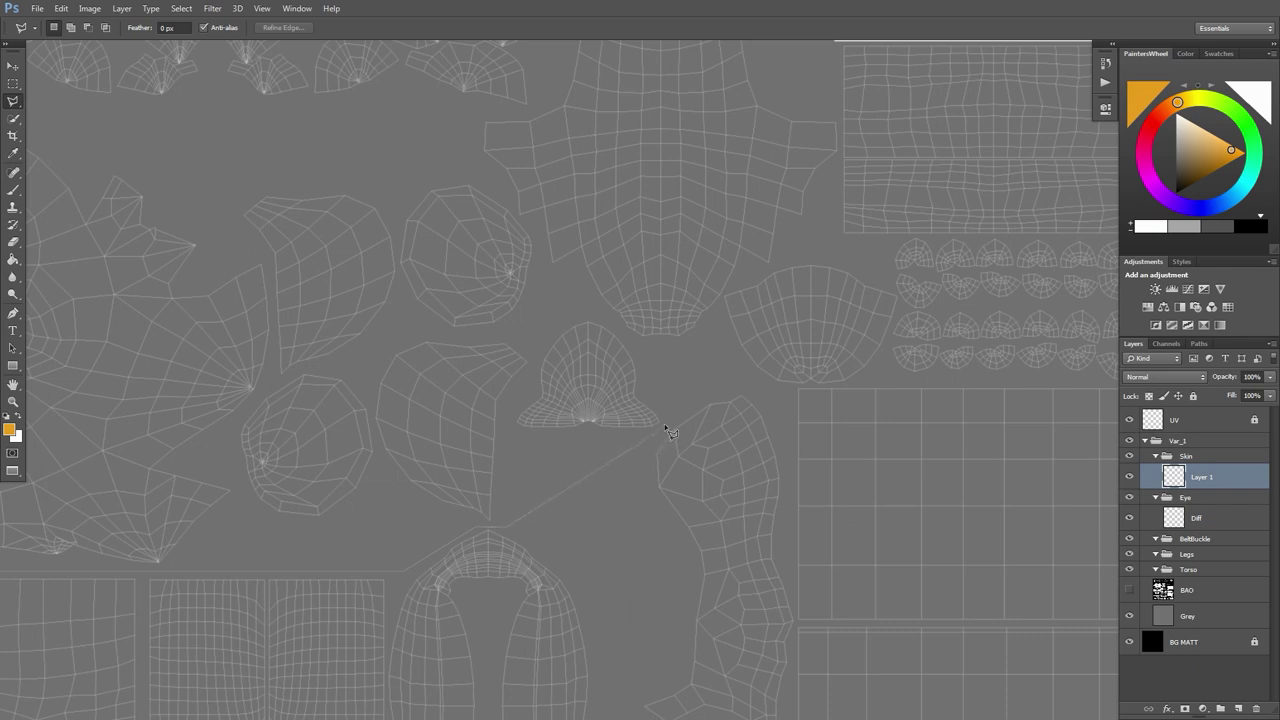
left_click(644, 442)
left_click_drag(630, 484, 611, 208)
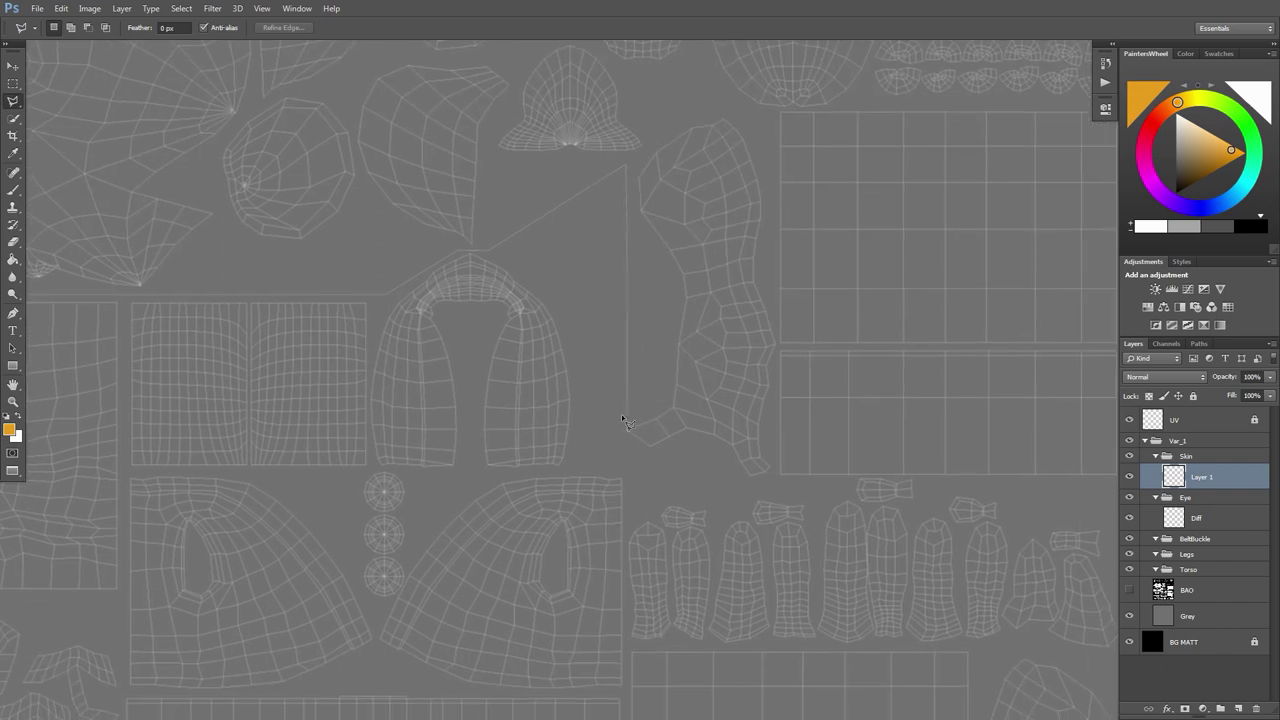
left_click(627, 272)
scroll(628, 190, "up", 2)
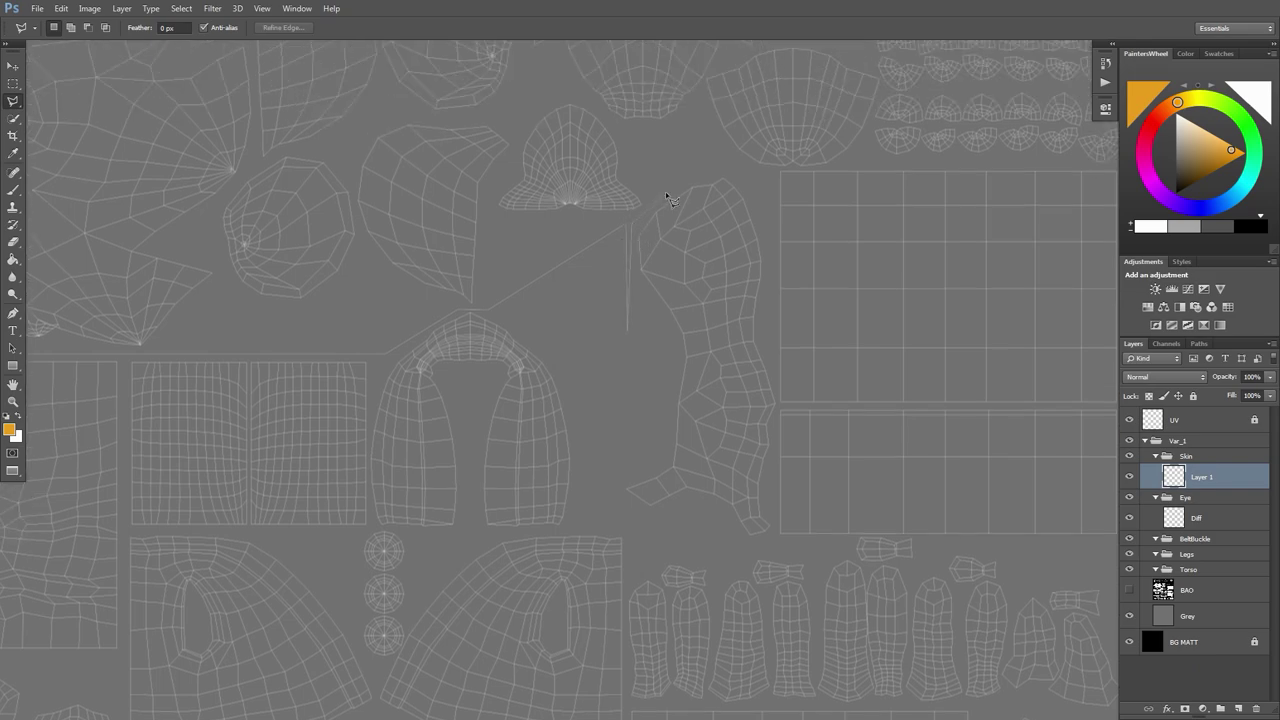
left_click_drag(626, 134, 698, 440)
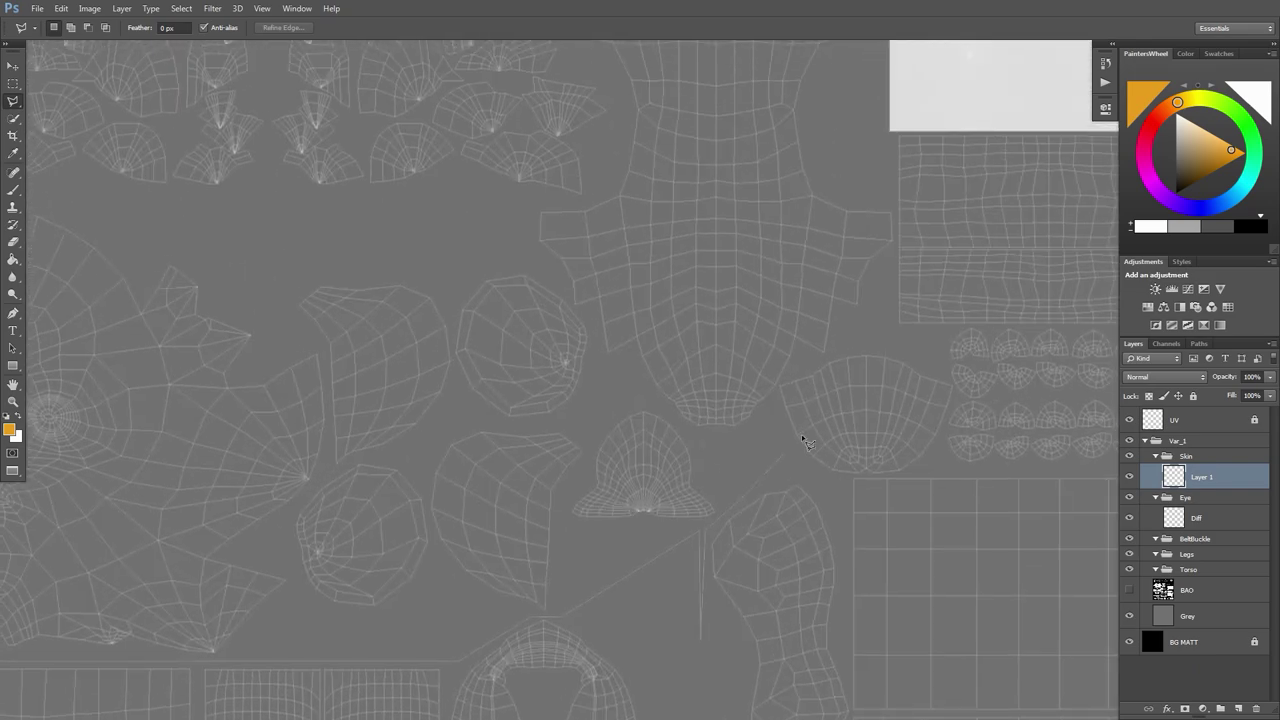
left_click(787, 373)
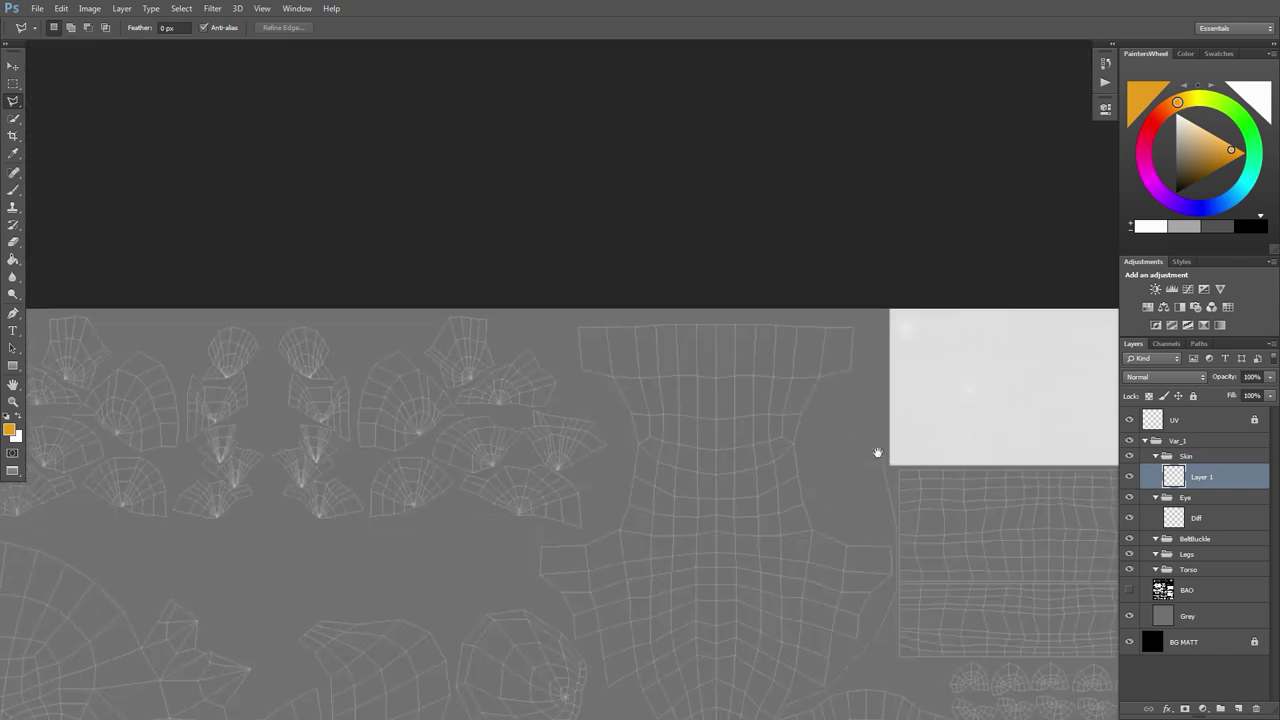
scroll(880, 125, "up", 3)
left_click(866, 275)
mouse_move(400, 238)
left_mouse_down()
mouse_move(726, 166)
mouse_move(977, 82)
left_mouse_up()
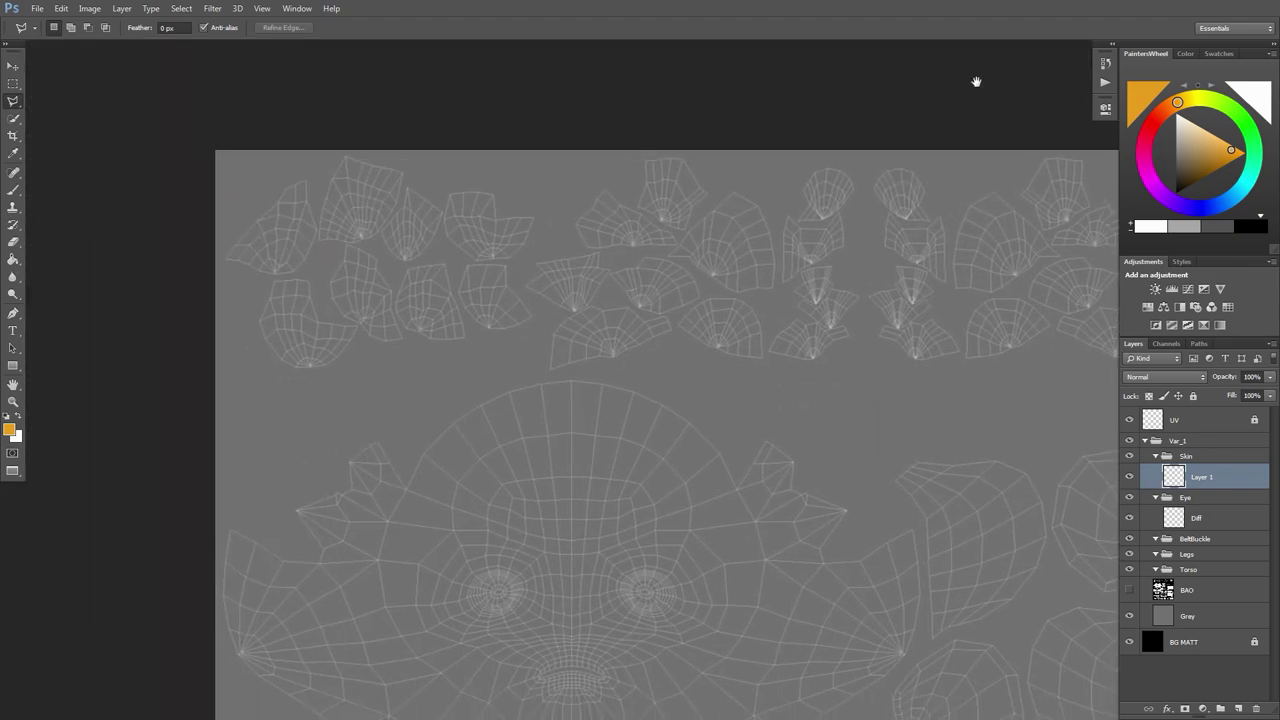
scroll(263, 237, "down", 3)
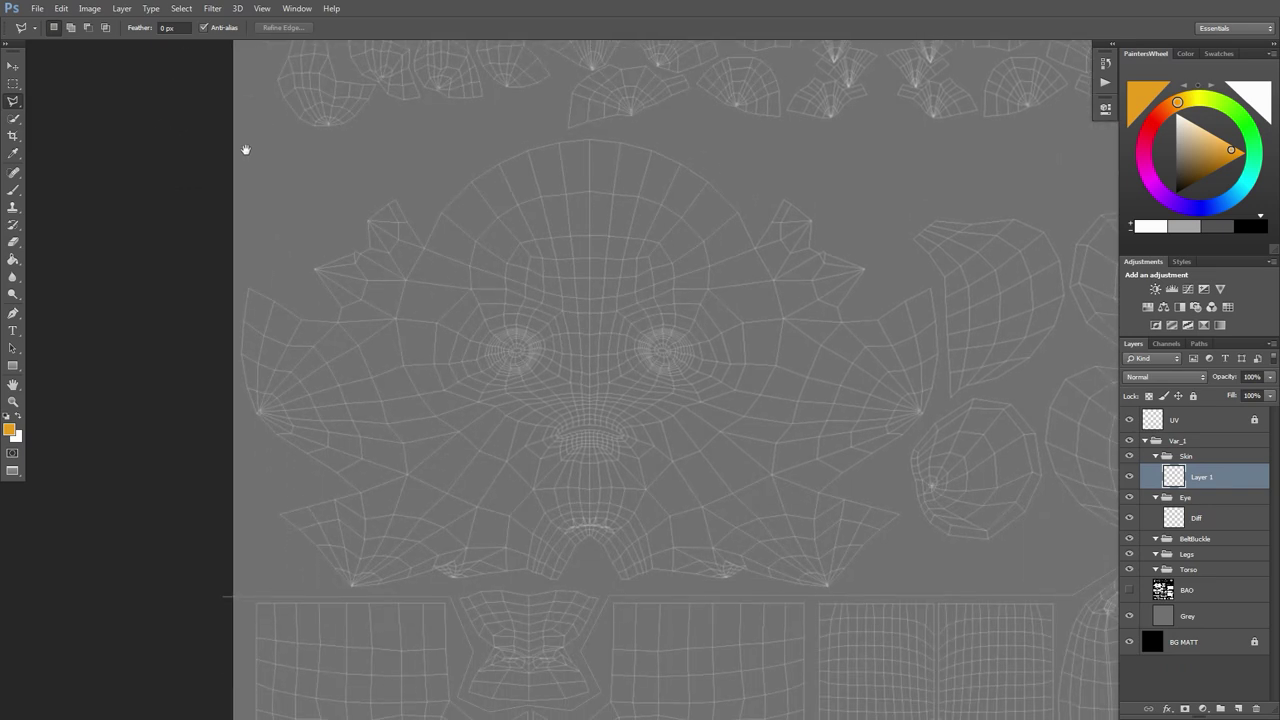
left_click(175, 594)
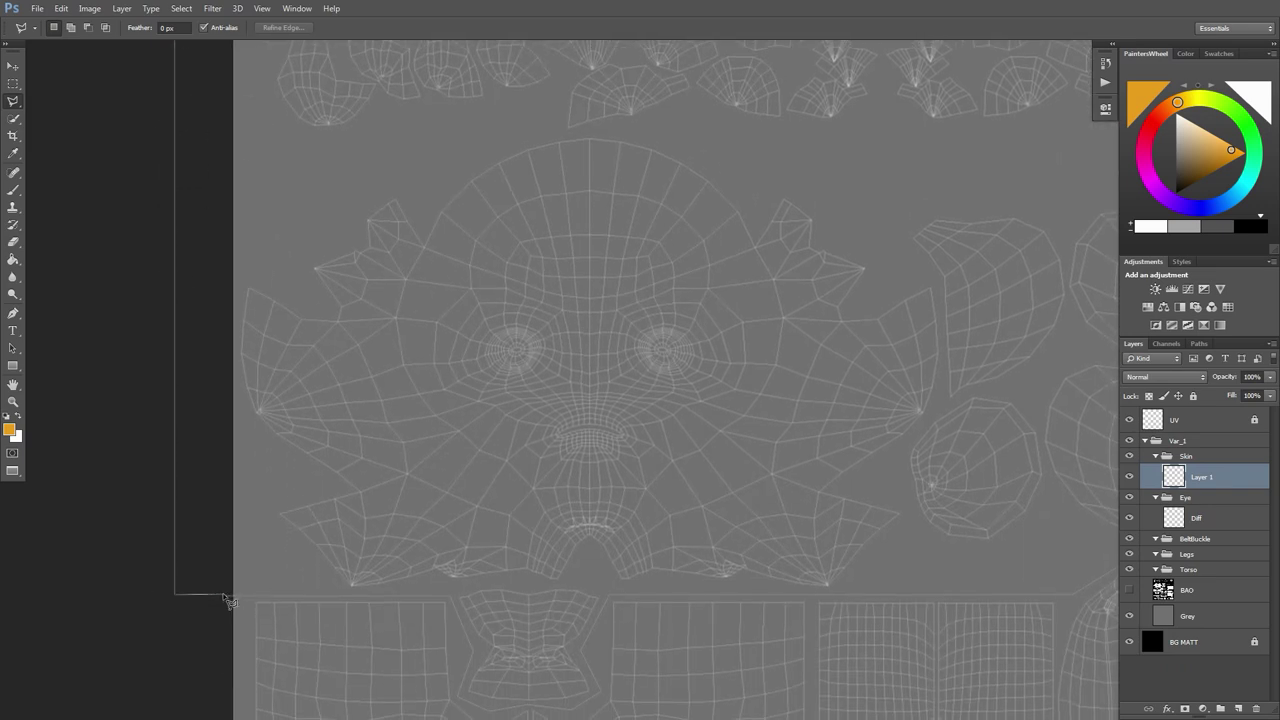
left_click(227, 596)
Fill the selected head and upper shell area with orange on Layer 1 of the Skin group, and deselect
key("g")
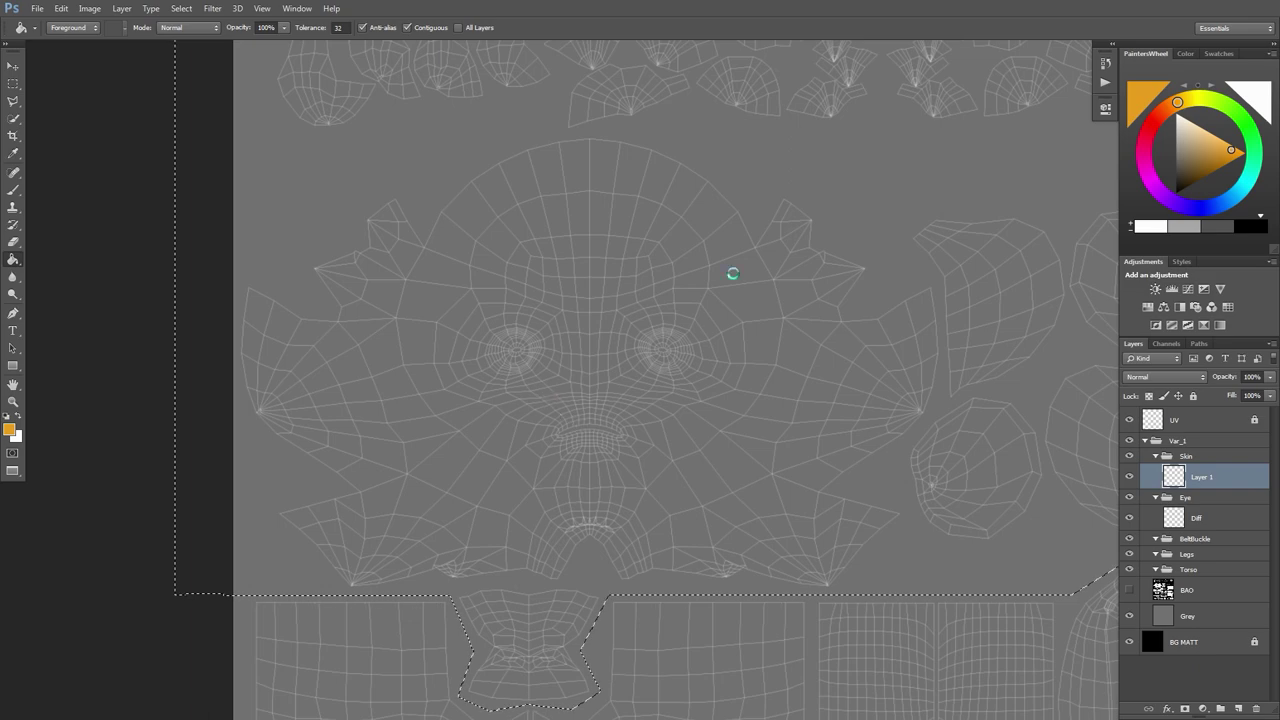
left_click(752, 318)
scroll(748, 314, "down", 3, "alt")
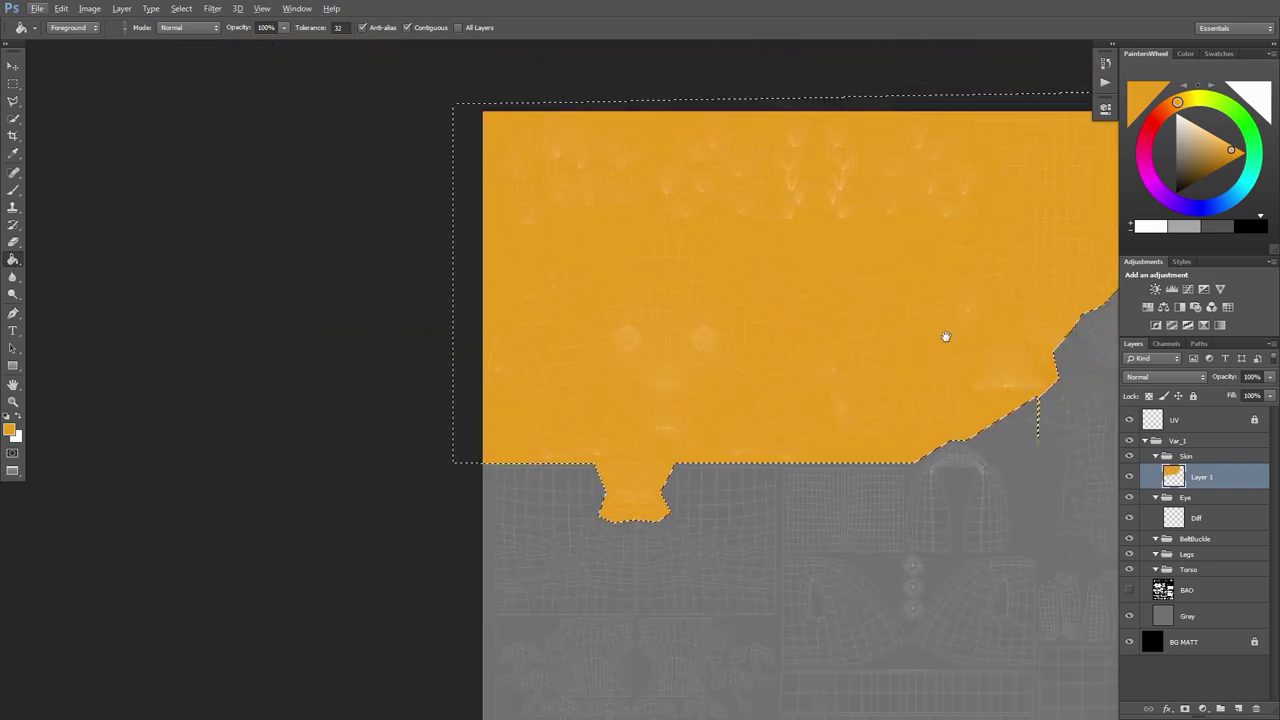
left_click_drag(943, 337, 514, 357)
key("m")
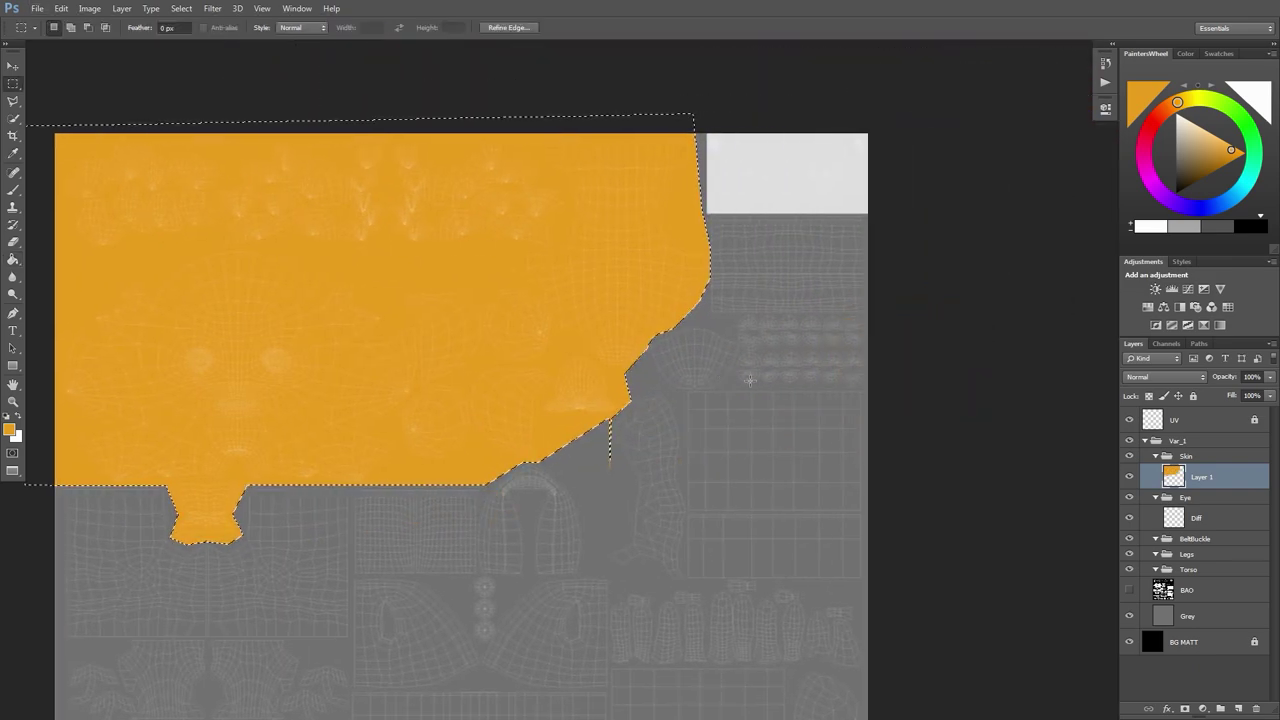
key("ctrl+d")
Fill a rectangular area over all the shells in the texture's lower-right part with the same orange, and deselect
scroll(767, 311, "up", 2, "alt")
left_click_drag(734, 391, 716, 204)
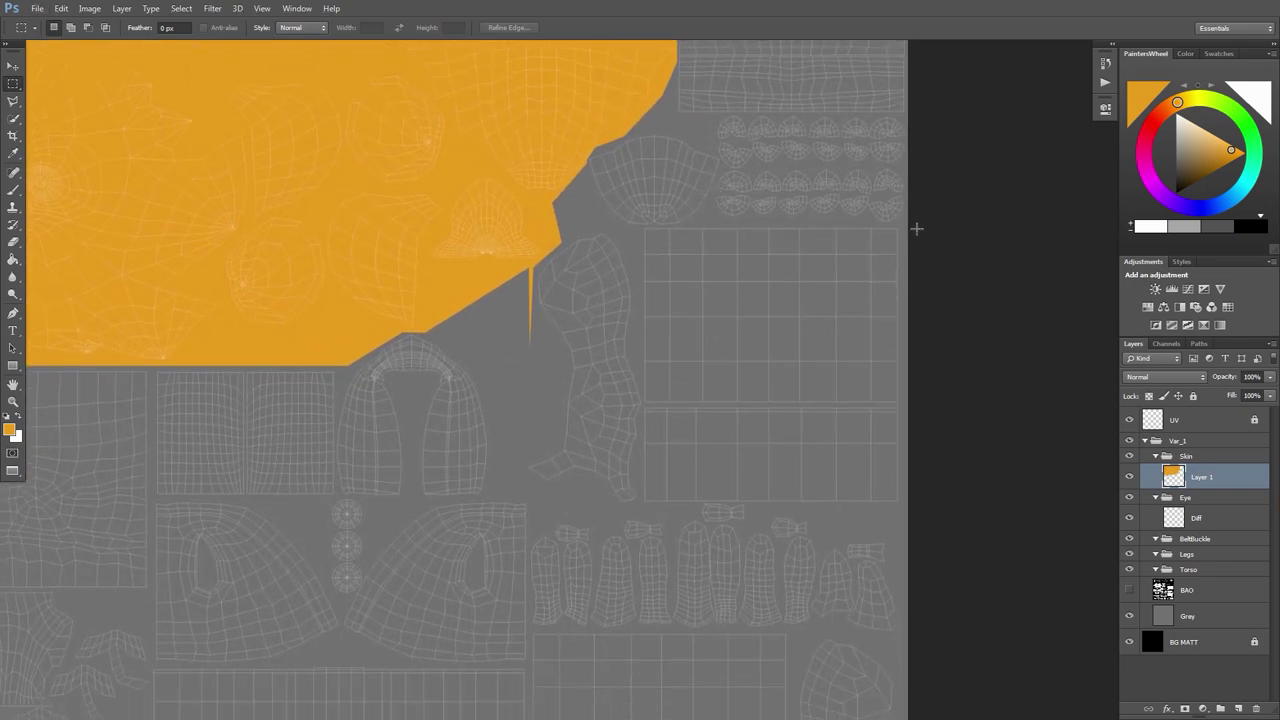
mouse_move(916, 229)
left_mouse_down()
mouse_move(588, 478)
mouse_move(551, 712)
mouse_move(528, 600)
mouse_move(528, 630)
left_mouse_up()
left_click_drag(590, 204, 598, 617)
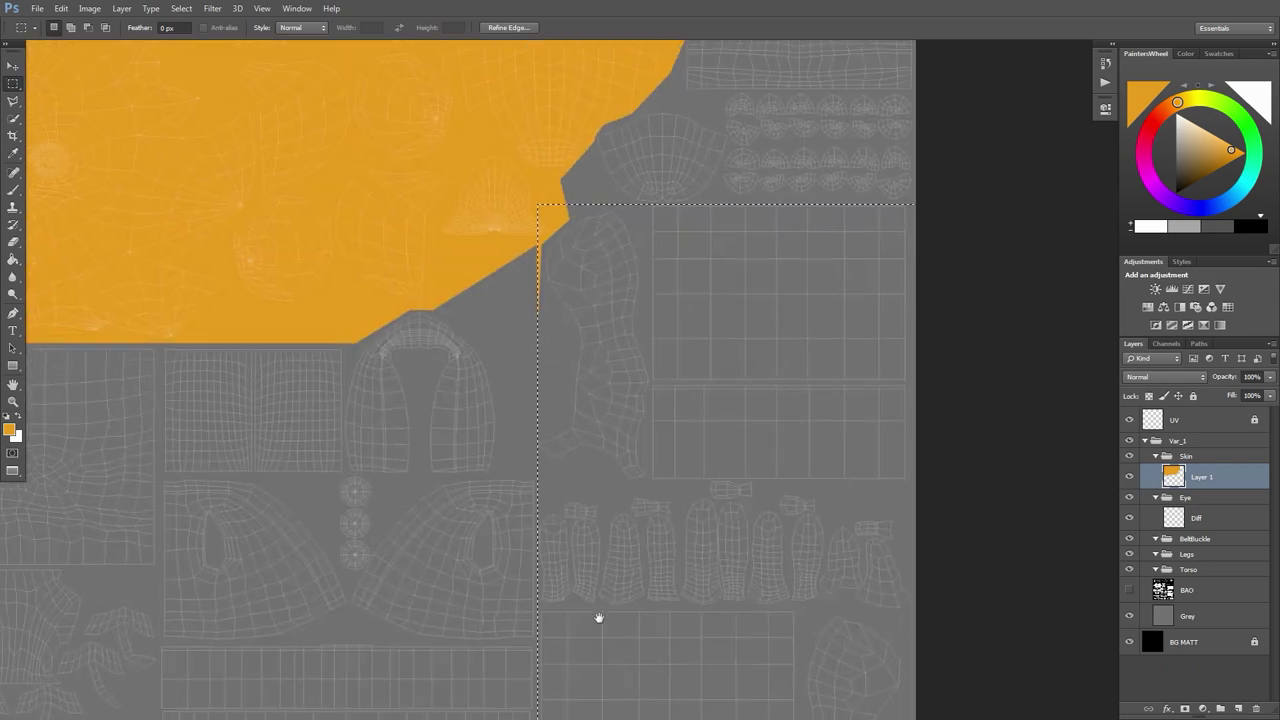
key("g")
left_click(670, 273)
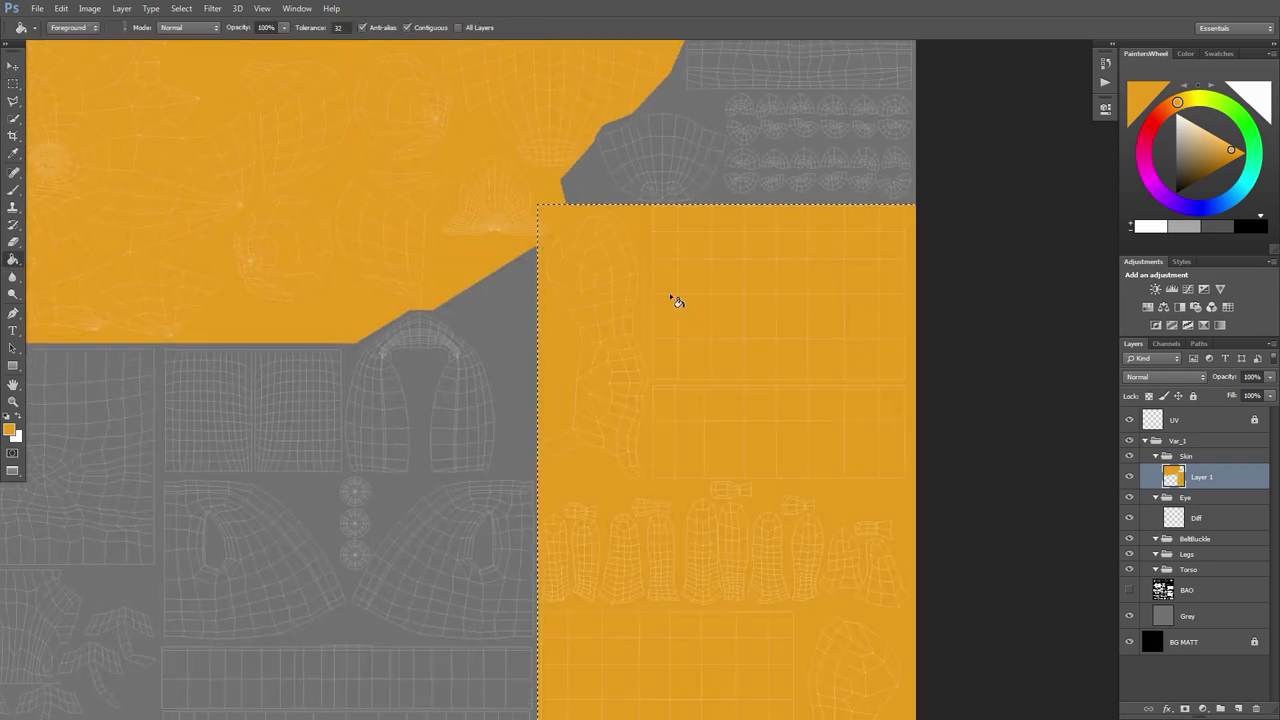
key("m")
left_click(681, 235)
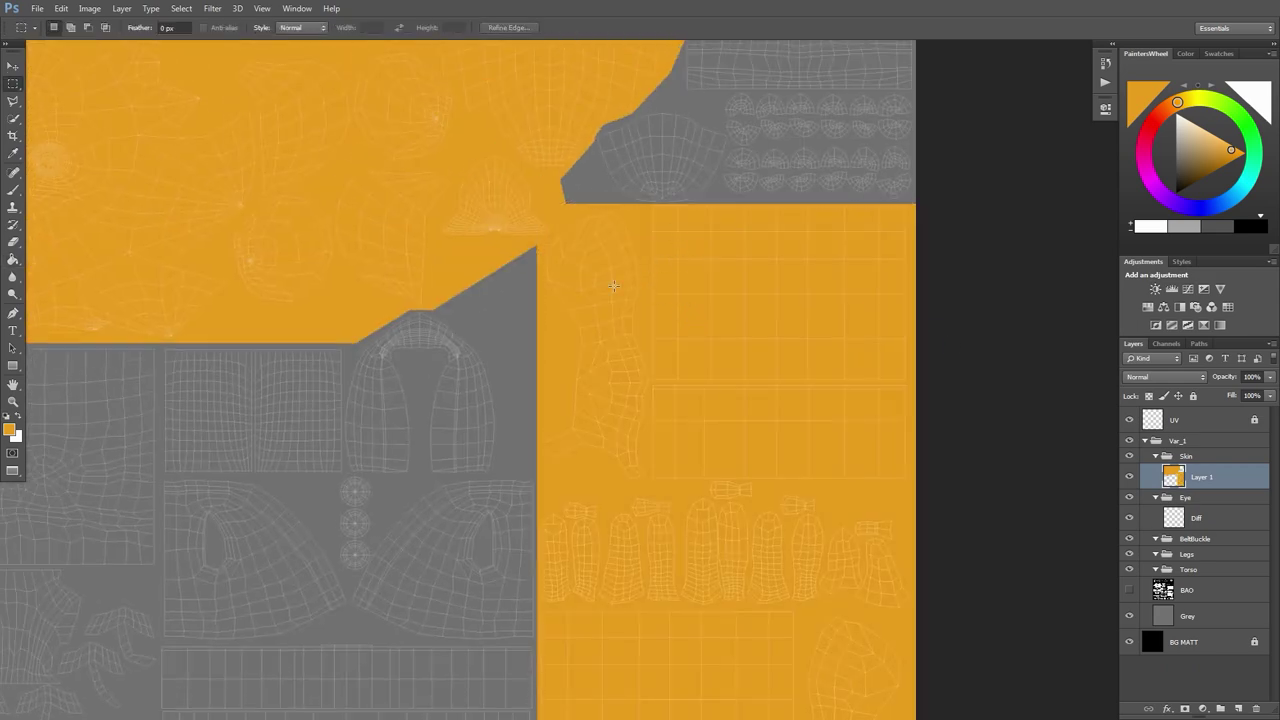
scroll(661, 315, "down", 5, "alt")
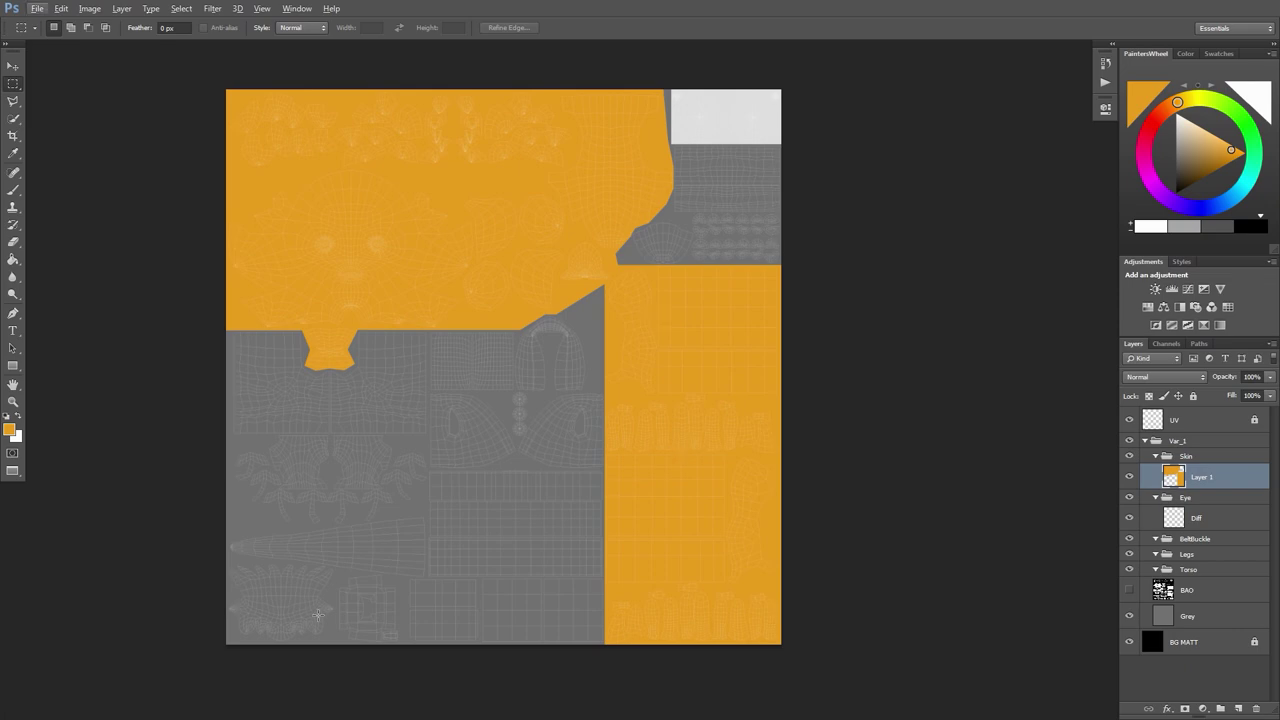
Select a rectangle around the mirrored and branching shells below the torso shells on Layer 1, adding a polygonal area for their protruding tips
scroll(511, 346, "up", 8, "alt")
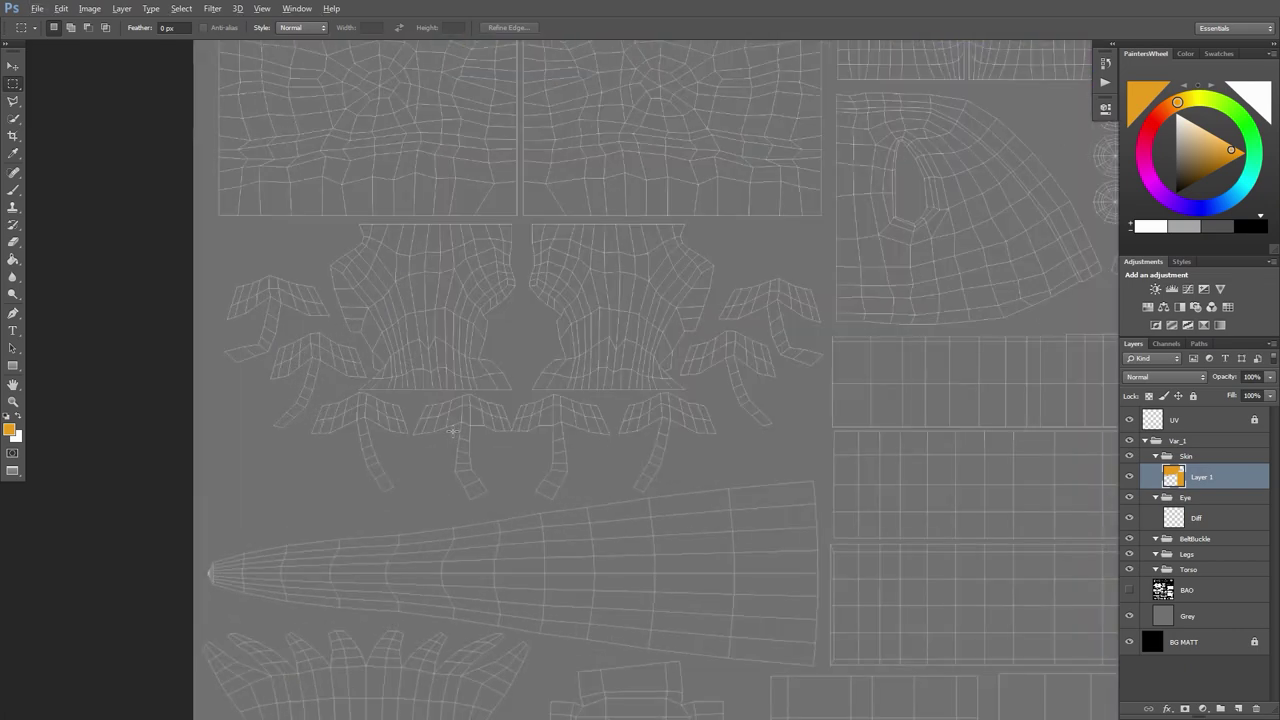
scroll(380, 340, "up", 1, "alt")
key("l")
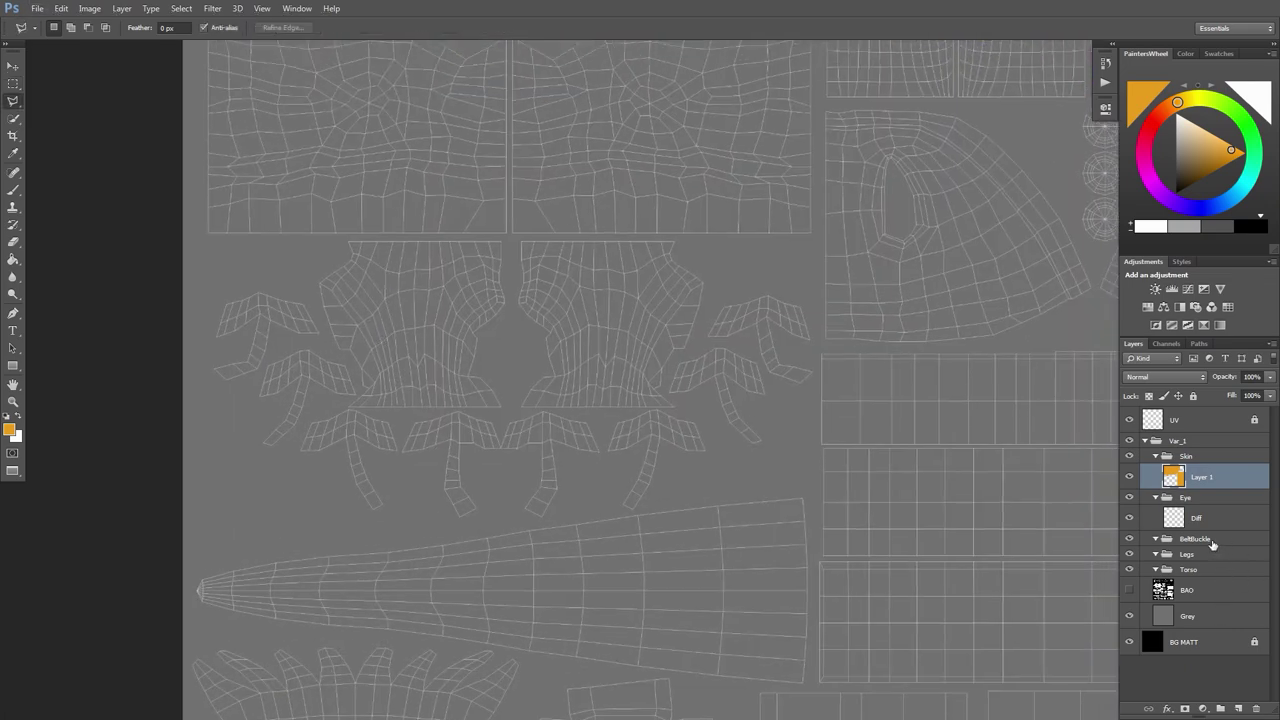
left_click(1210, 548)
left_click(1213, 478)
key("m")
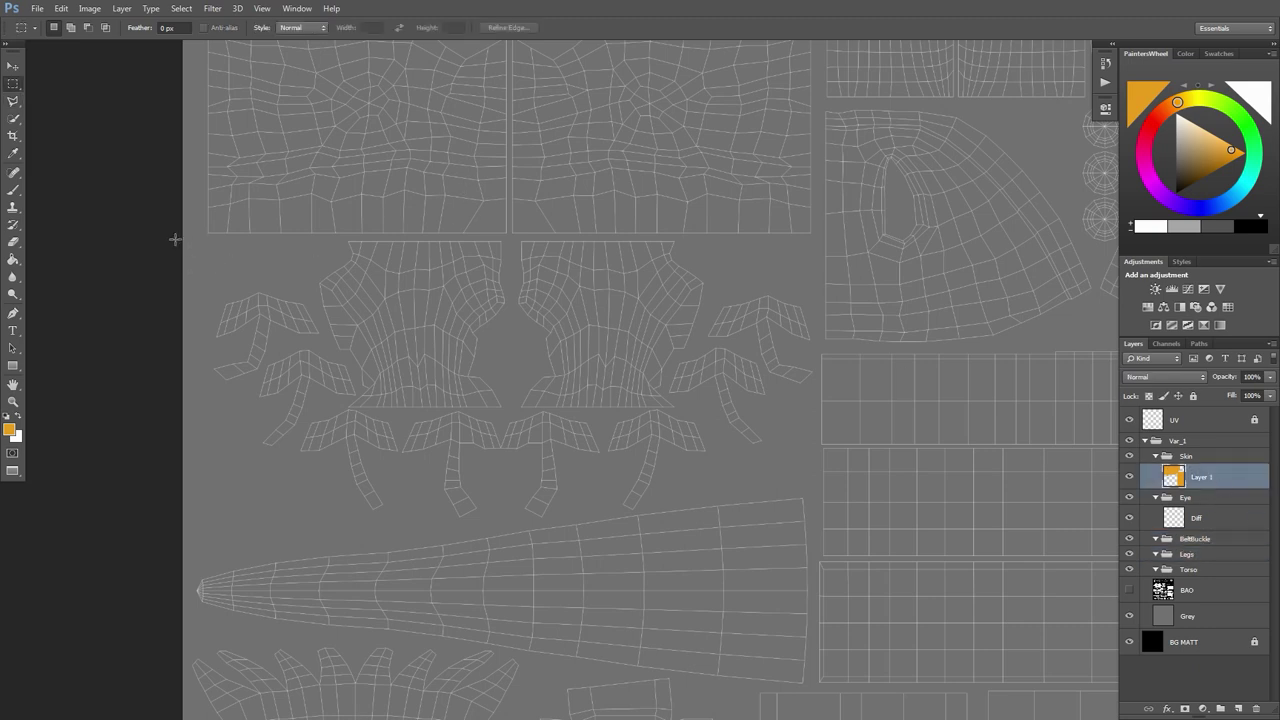
mouse_move(175, 235)
left_mouse_down()
mouse_move(776, 495)
mouse_move(817, 497)
left_mouse_up()
key("l")
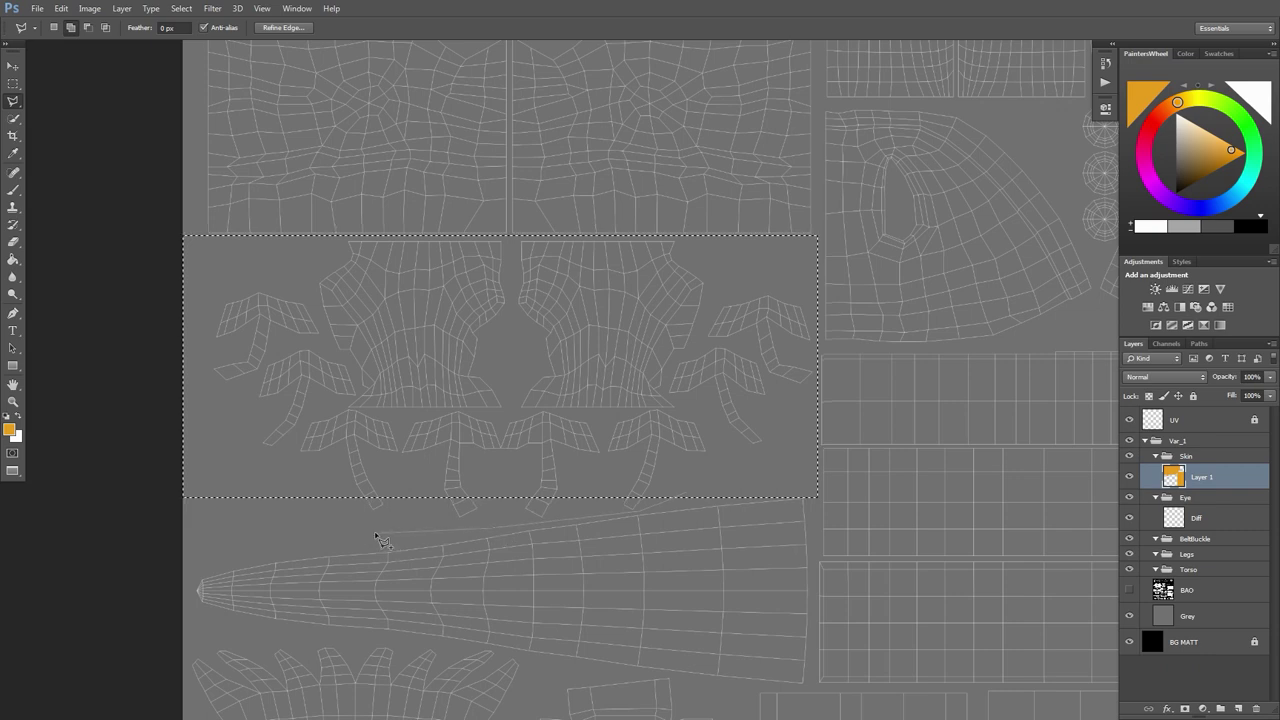
left_click(331, 486)
left_click(691, 470)
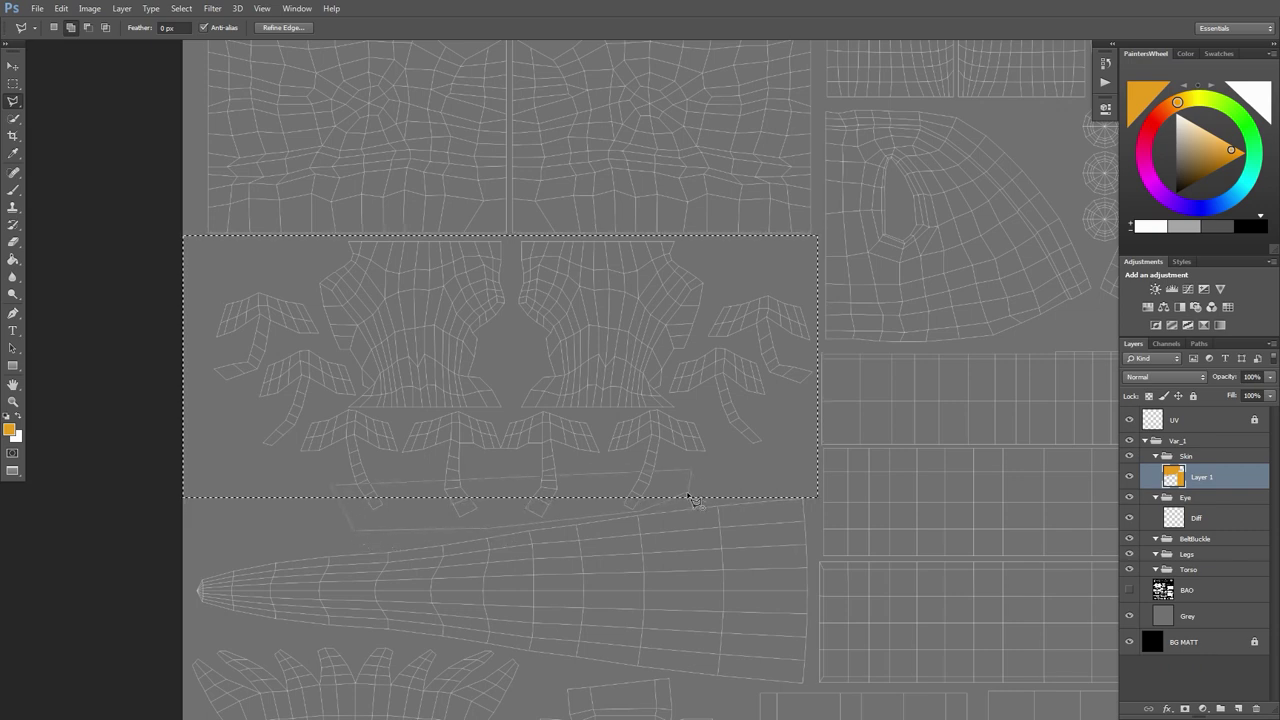
double_click(689, 498)
Fill the selected area around the branching shells with orange, and deselect
key("g")
left_click(486, 380)
left_click_drag(657, 486, 626, 340)
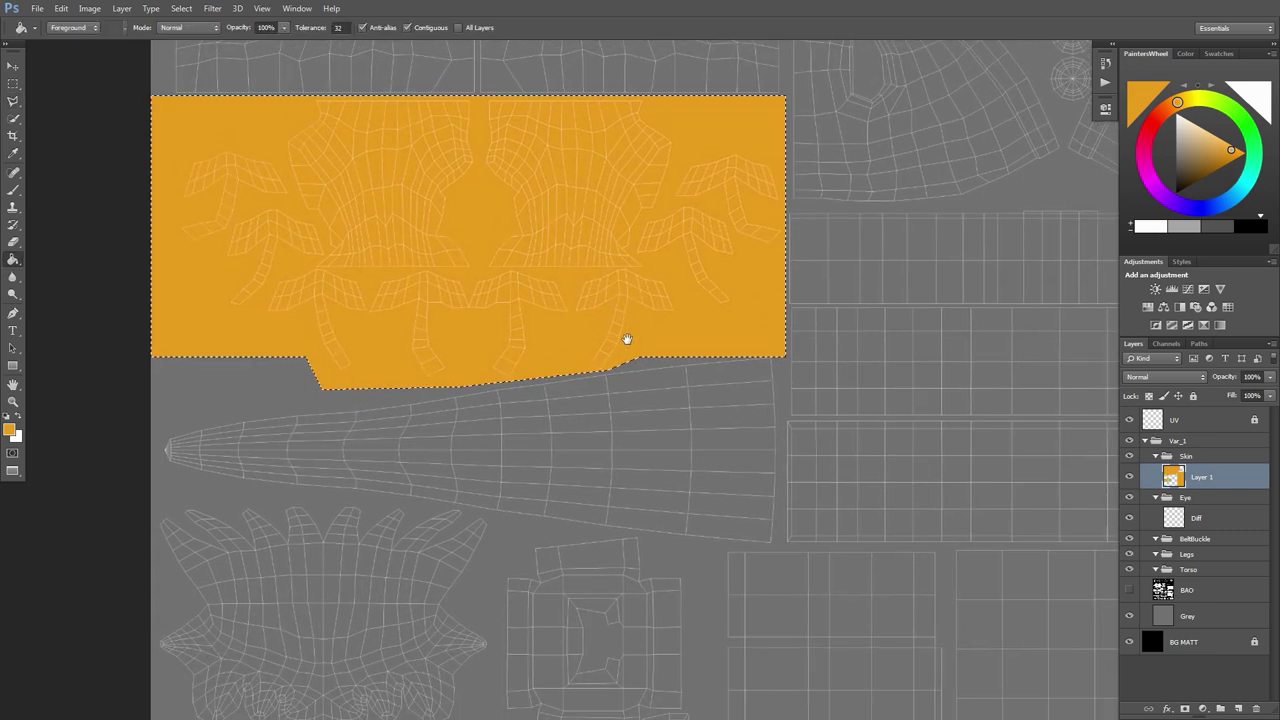
key("l")
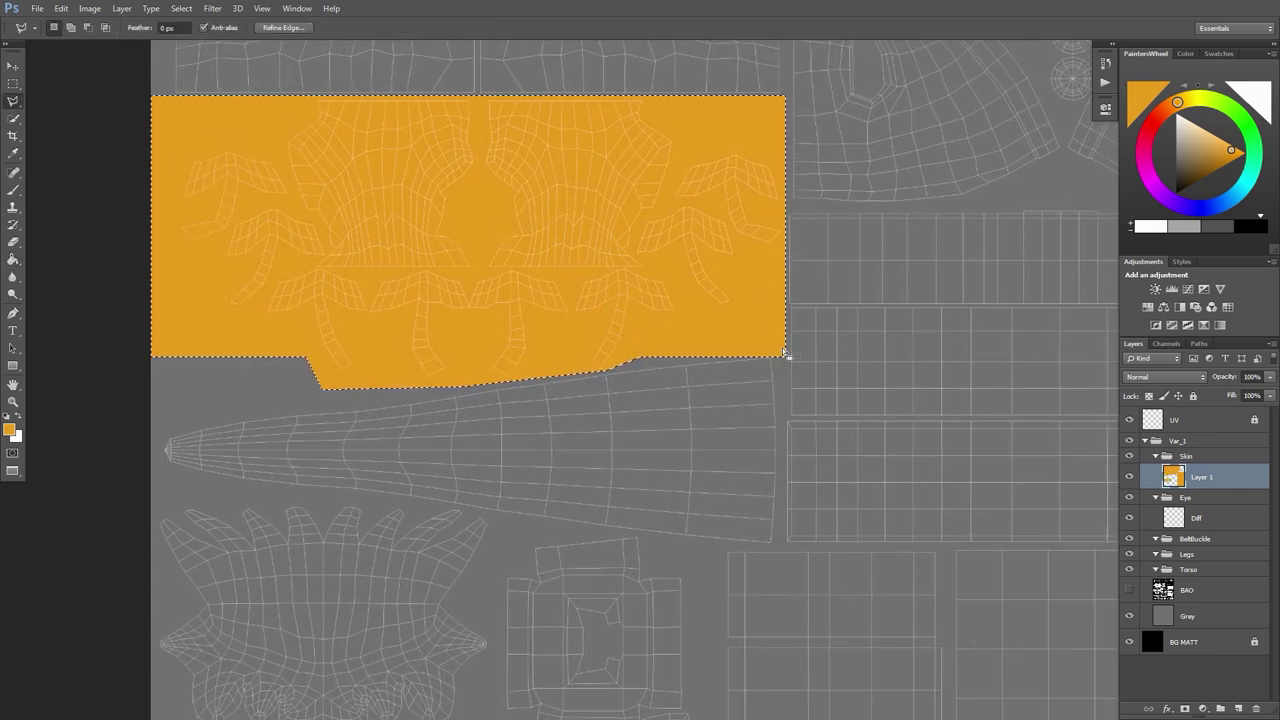
key("ctrl+d")
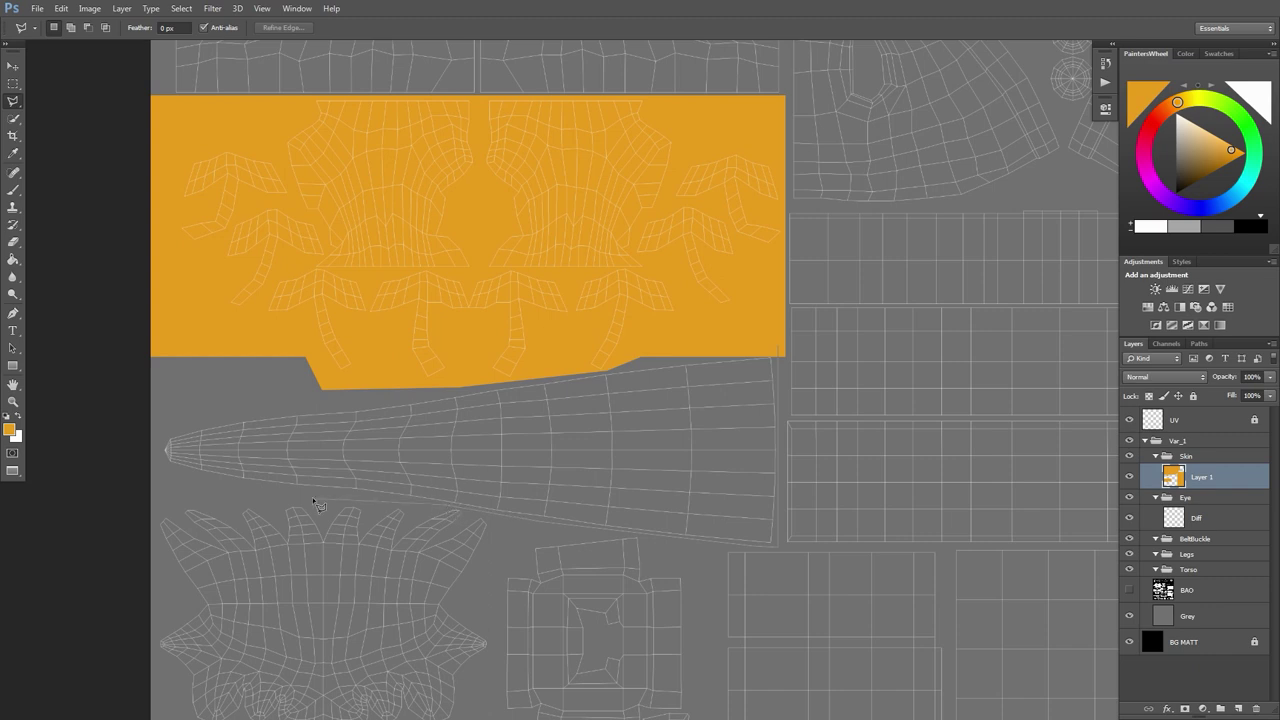
Outline the long tapered shell below the branching shells with a polygonal selection, fill it with orange, and deselect
left_click(172, 472)
left_click(122, 471)
left_click(100, 329)
left_click(590, 307)
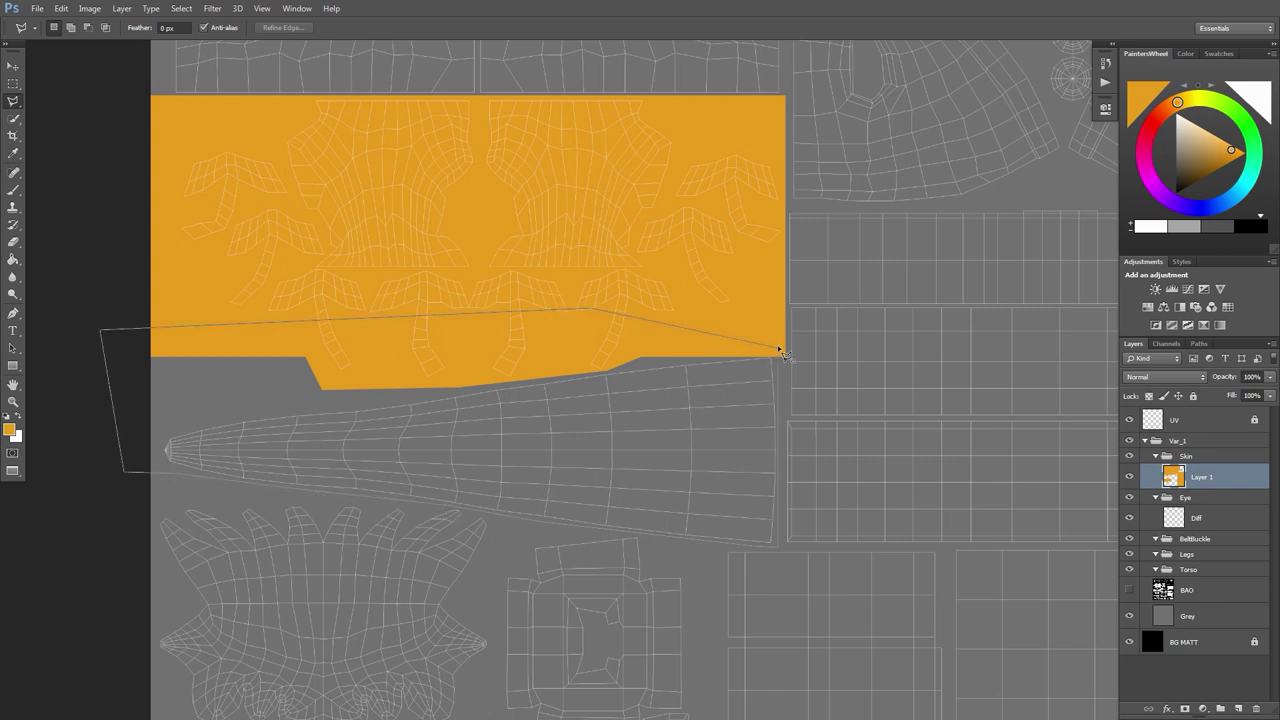
double_click(777, 351)
key("g")
left_click(677, 394)
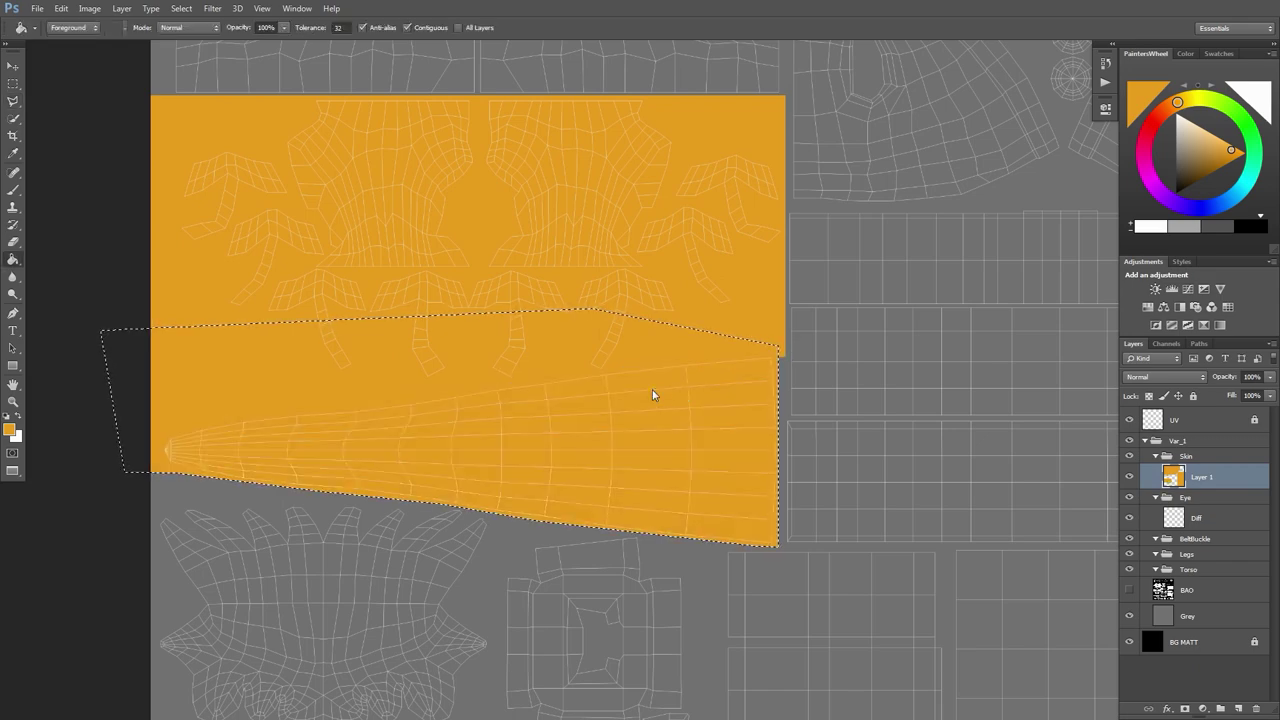
key("m")
key("ctrl+d")
Add a new layer group above the Skin group inside Var_1
scroll(686, 371, "down", 8, "alt")
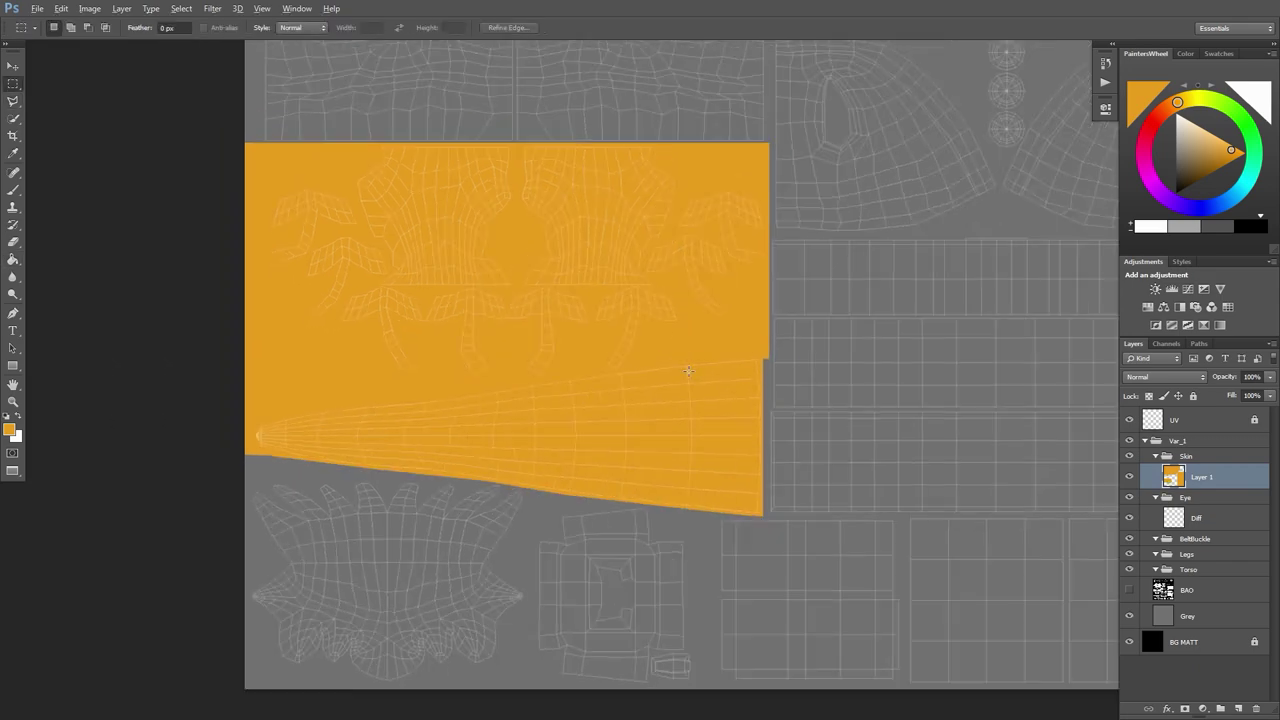
left_click_drag(831, 266, 723, 346)
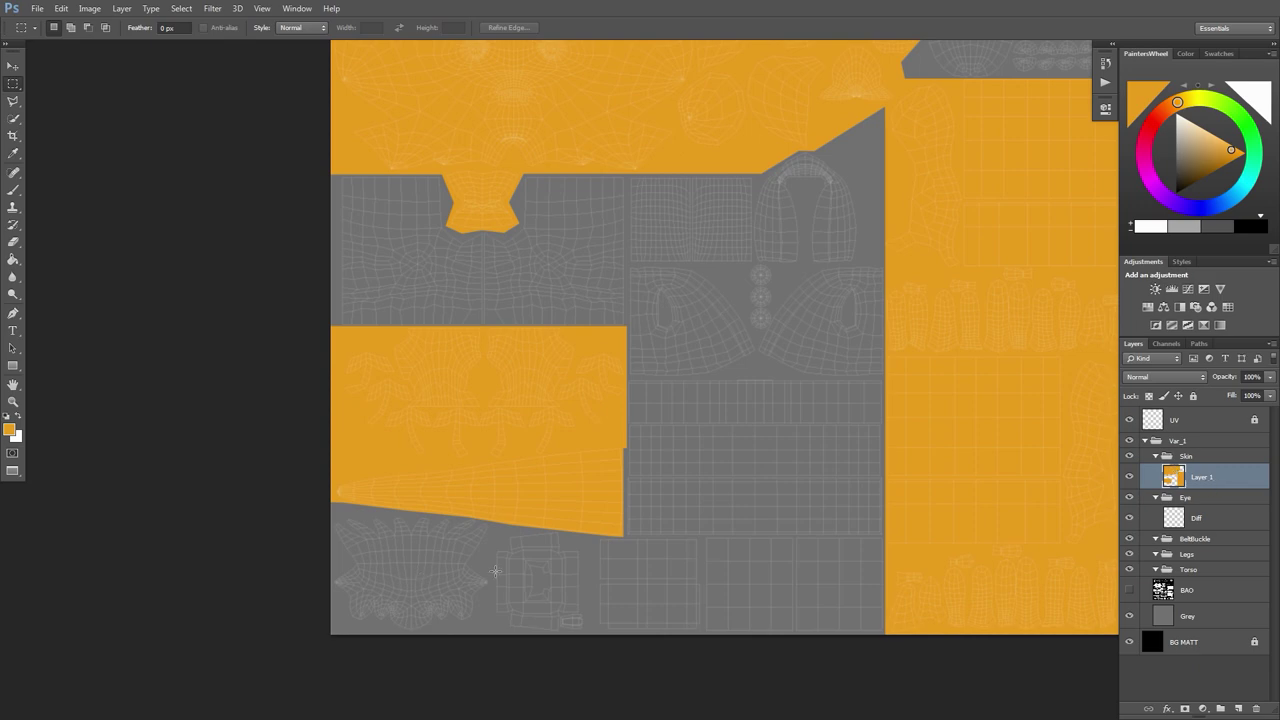
left_click(1207, 455)
left_click(1220, 708)
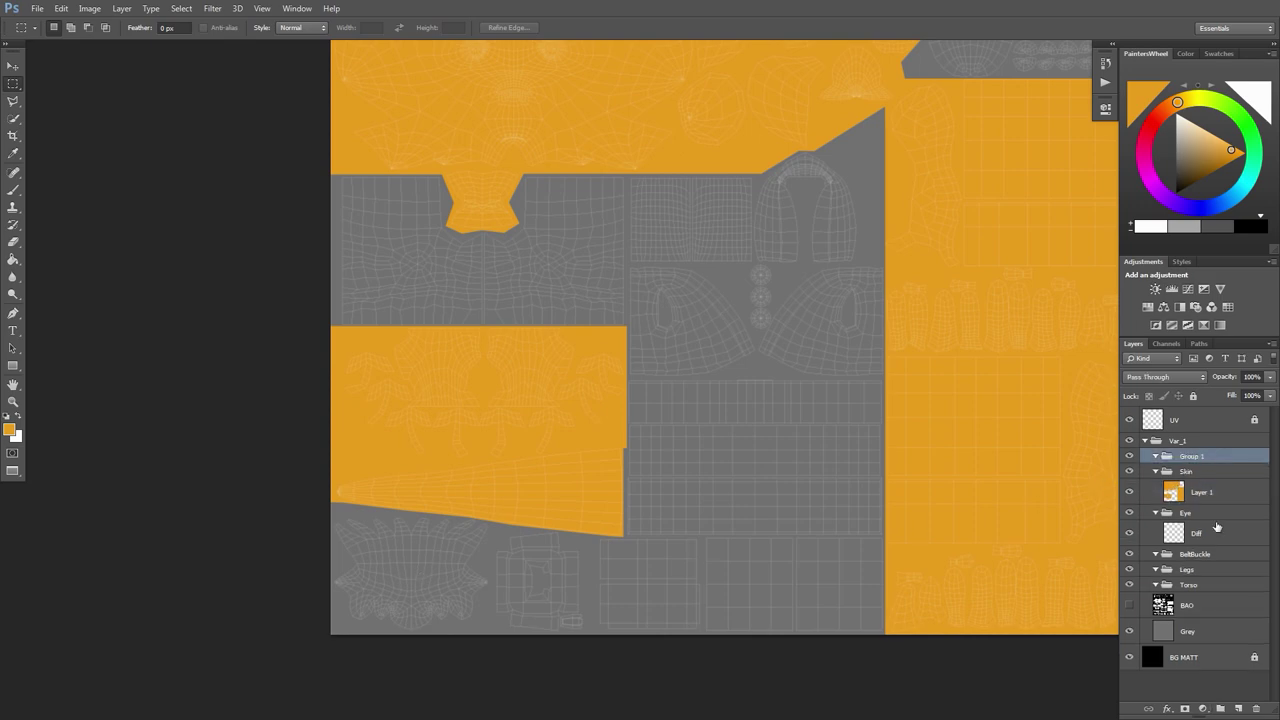
Rename the new group above Skin as Mustache and add an empty layer inside it
double_click(1192, 458)
type("Mustache")
key("Return")
left_click(1238, 708)
double_click(1208, 478)
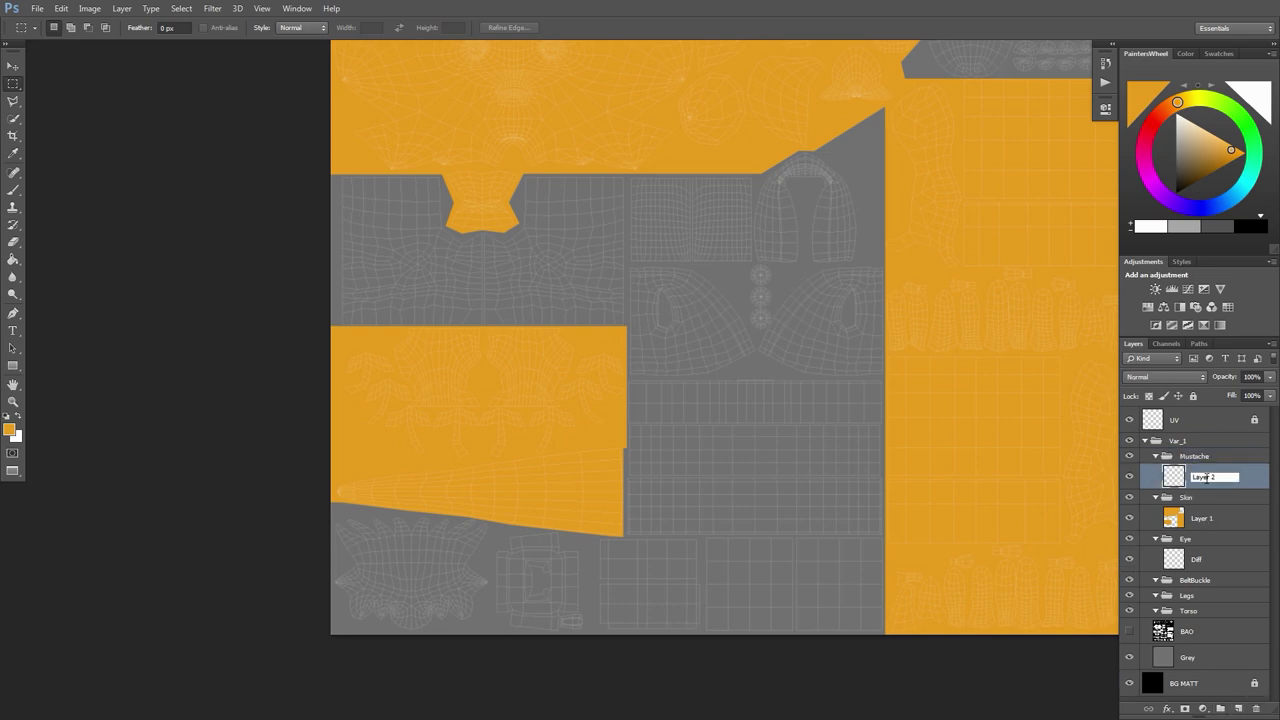
left_click(1201, 459)
left_click(1207, 478)
Outline the fringed mustache shell below the long tapered shell with a polygonal selection that follows the orange edge
scroll(374, 558, "up", 2, "alt")
scroll(373, 558, "up", 1, "alt")
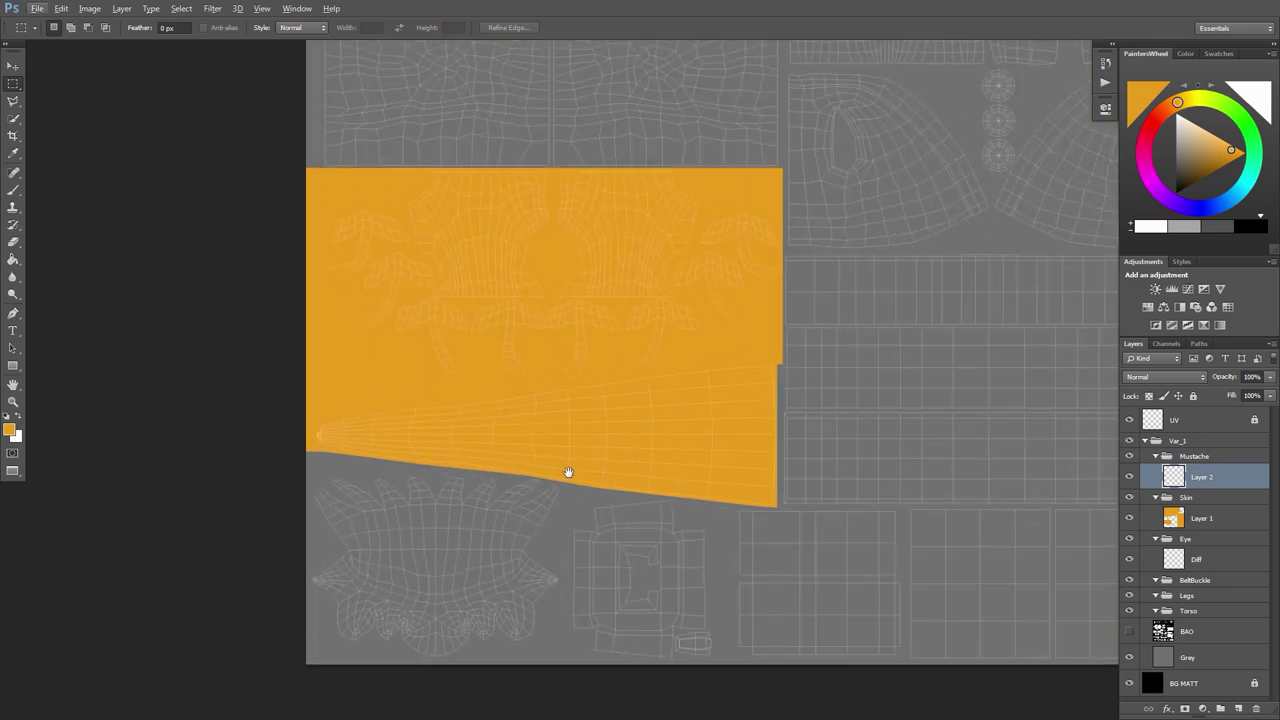
scroll(566, 471, "down", 2)
key("l")
scroll(570, 456, "up", 1, "alt")
scroll(566, 445, "up", 1, "alt")
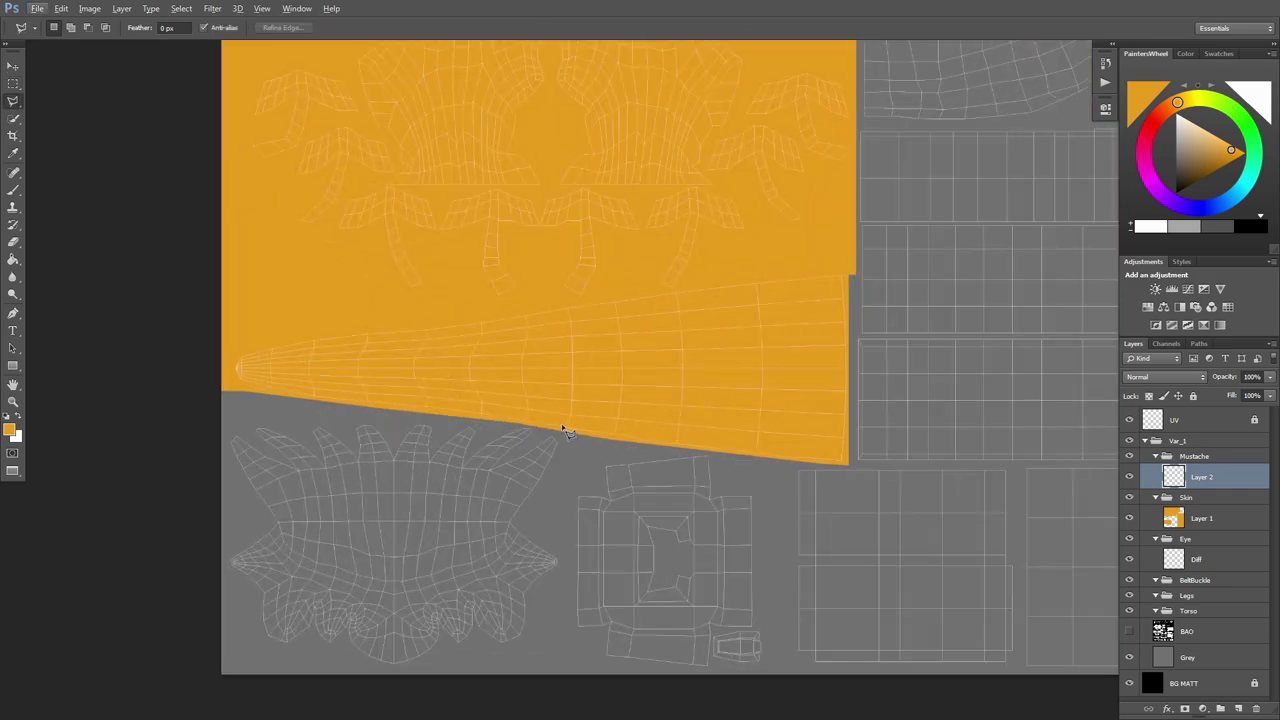
left_click(561, 439)
scroll(566, 660, "down", 5)
left_click(562, 385)
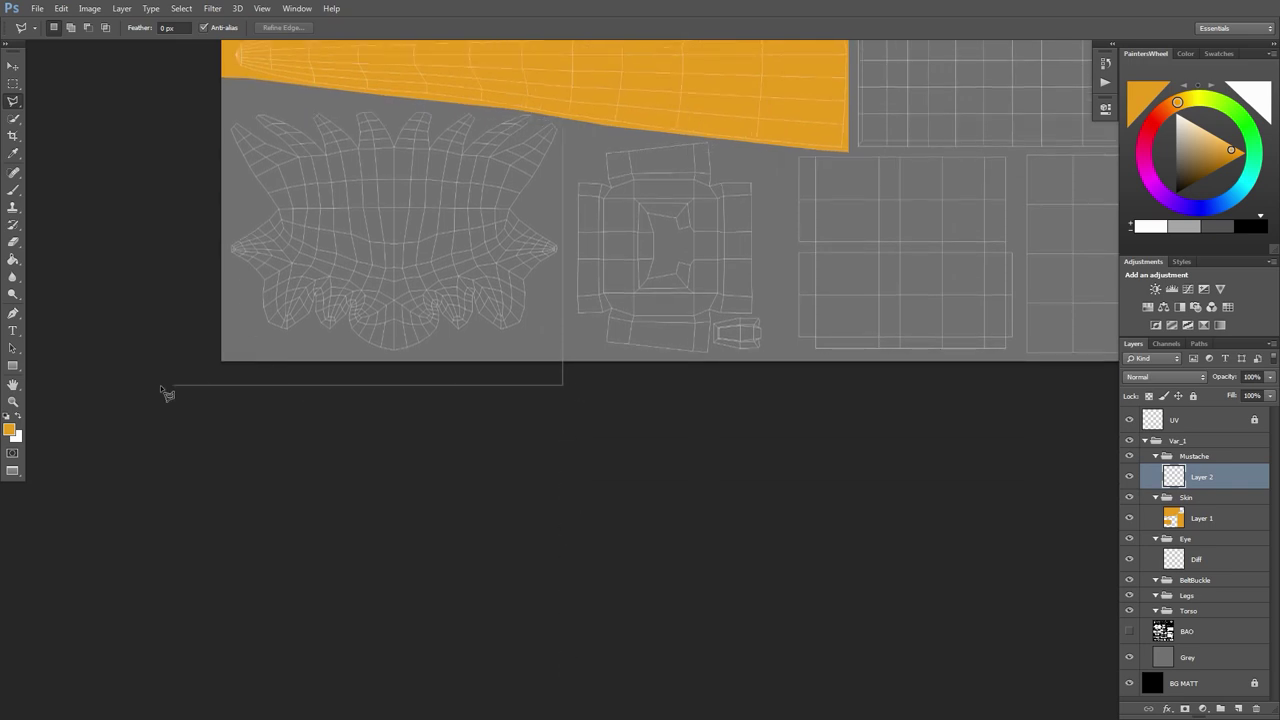
left_click(193, 384)
left_click(202, 67)
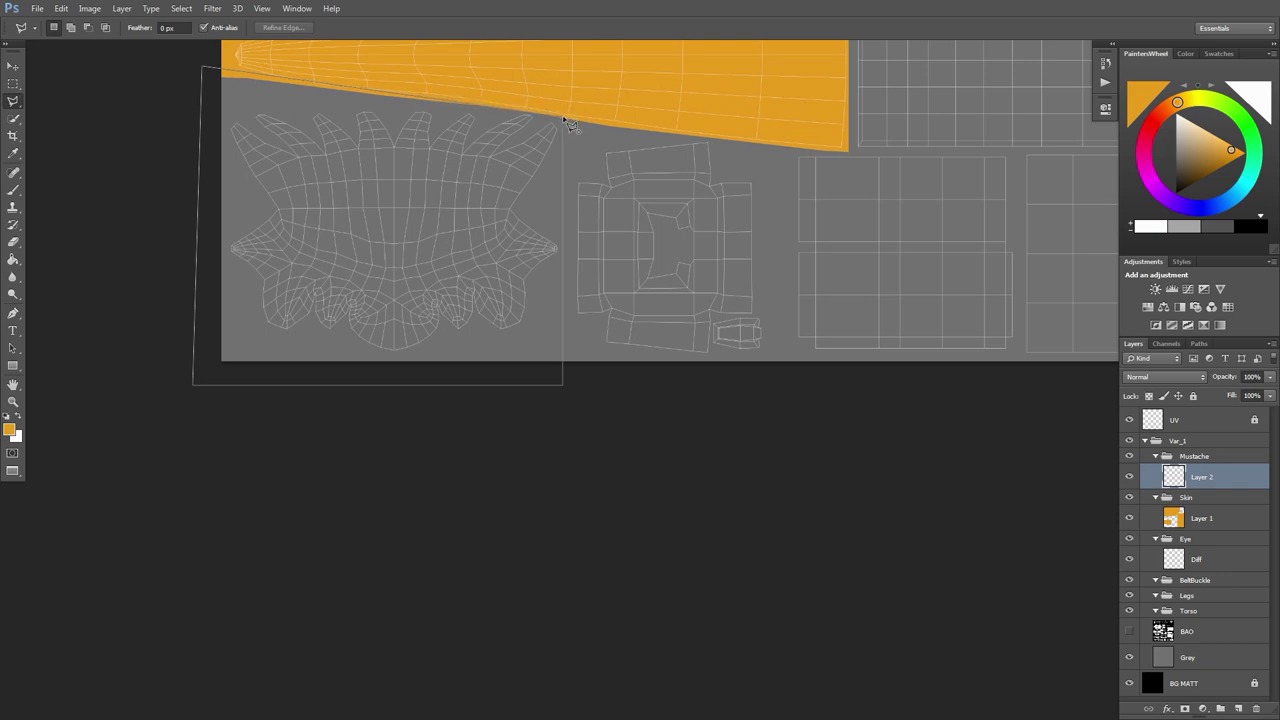
left_click(263, 98)
left_click(455, 100)
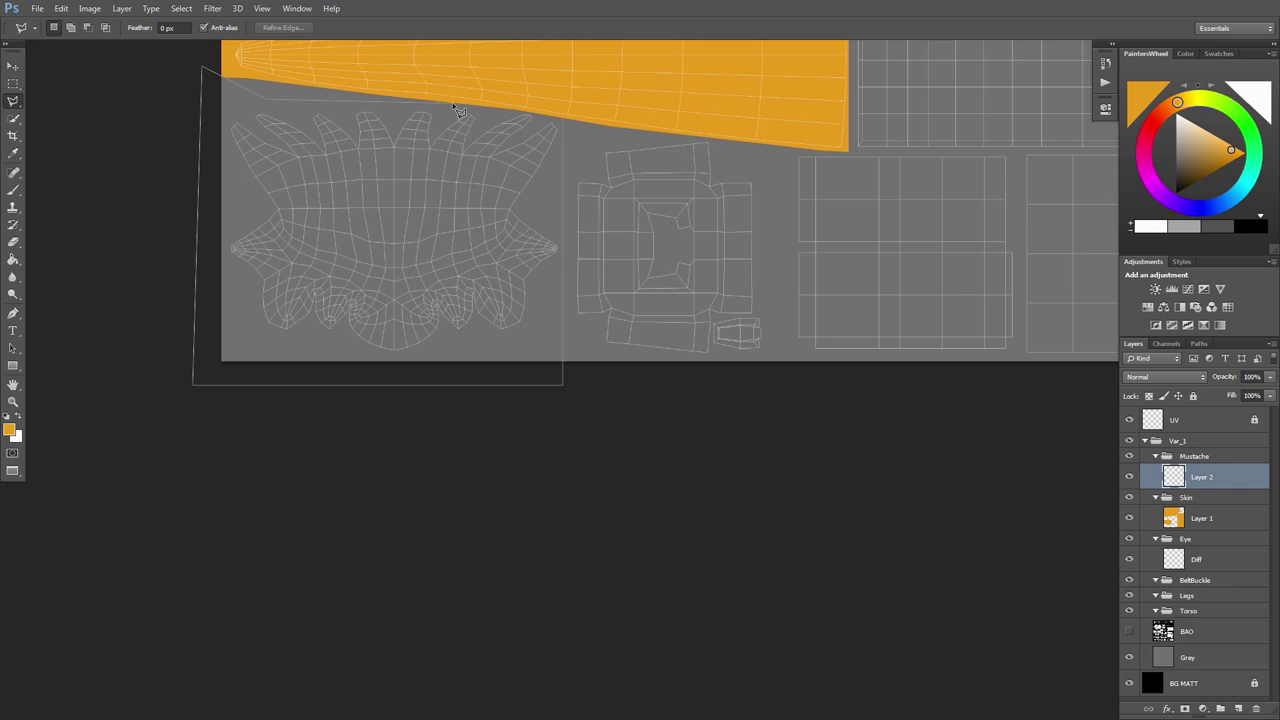
left_click(563, 121)
Fill the selected mustache area with a pale peach-orange on Layer 2, and deselect
key("g")
left_click_drag(514, 166, 509, 380)
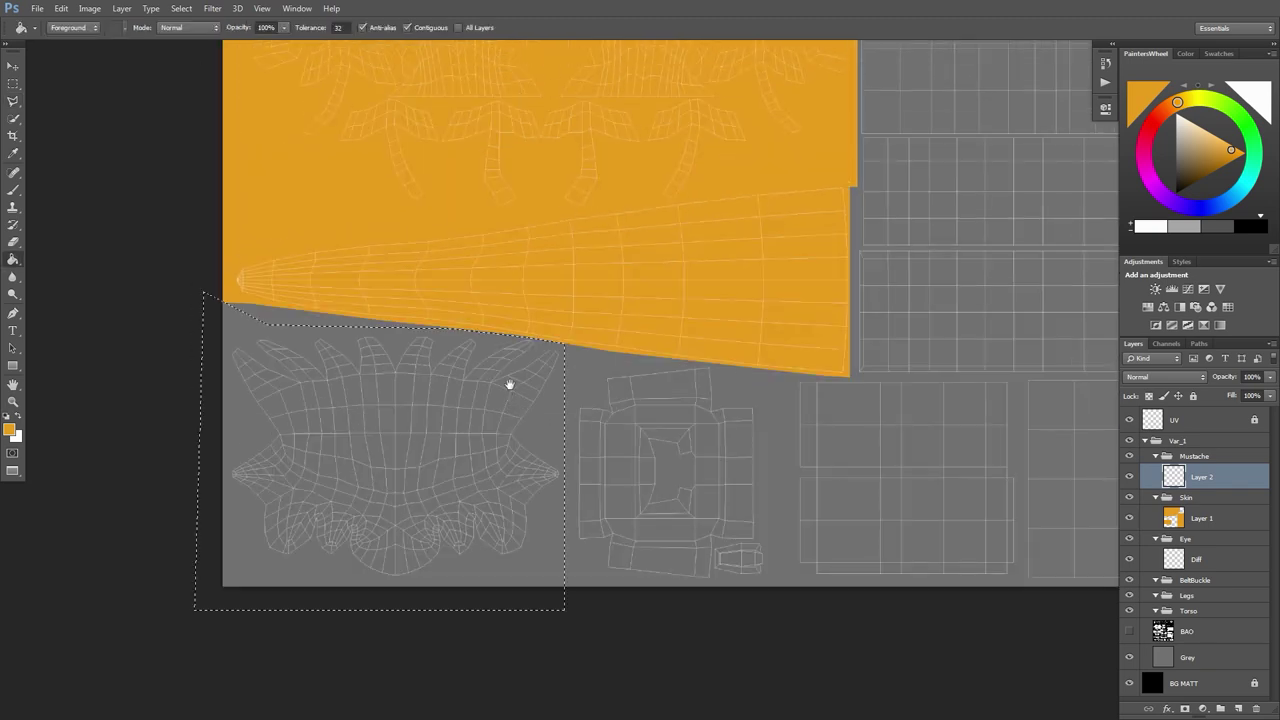
left_click_drag(1217, 152, 1207, 131)
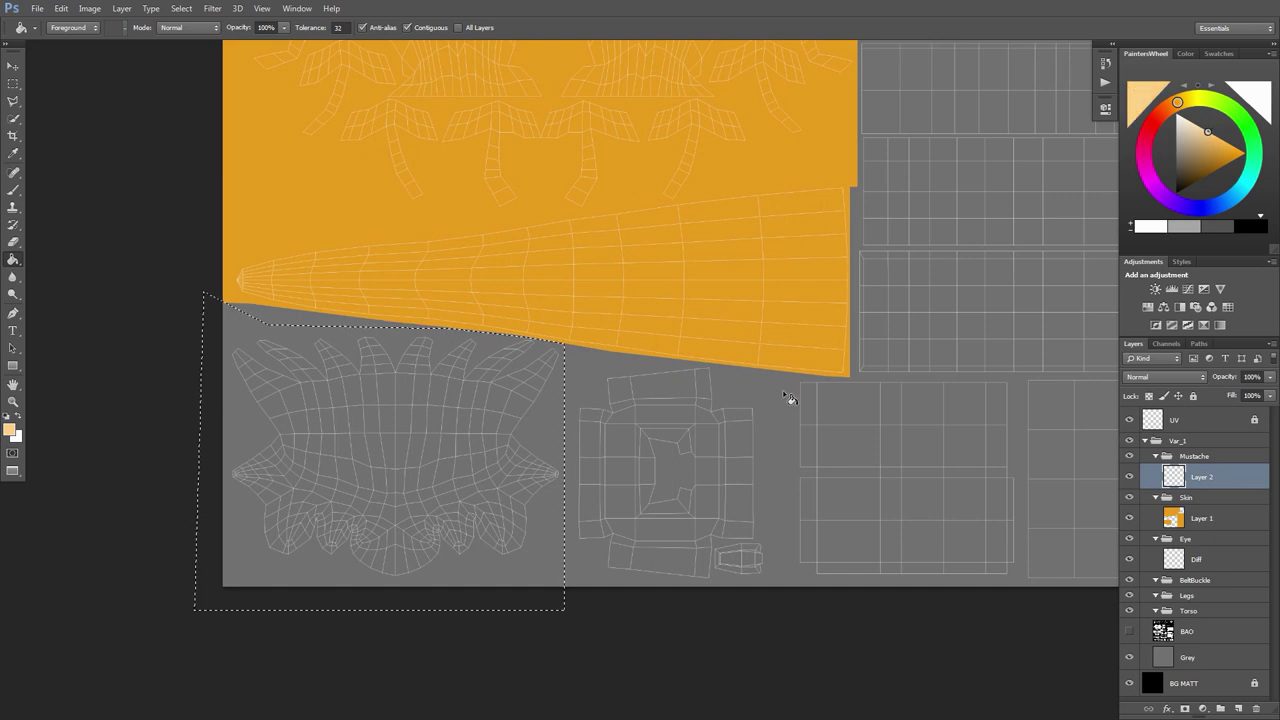
key("alt+BackSpace")
key("m")
left_click(719, 383)
scroll(719, 383, "down", 8, "alt")
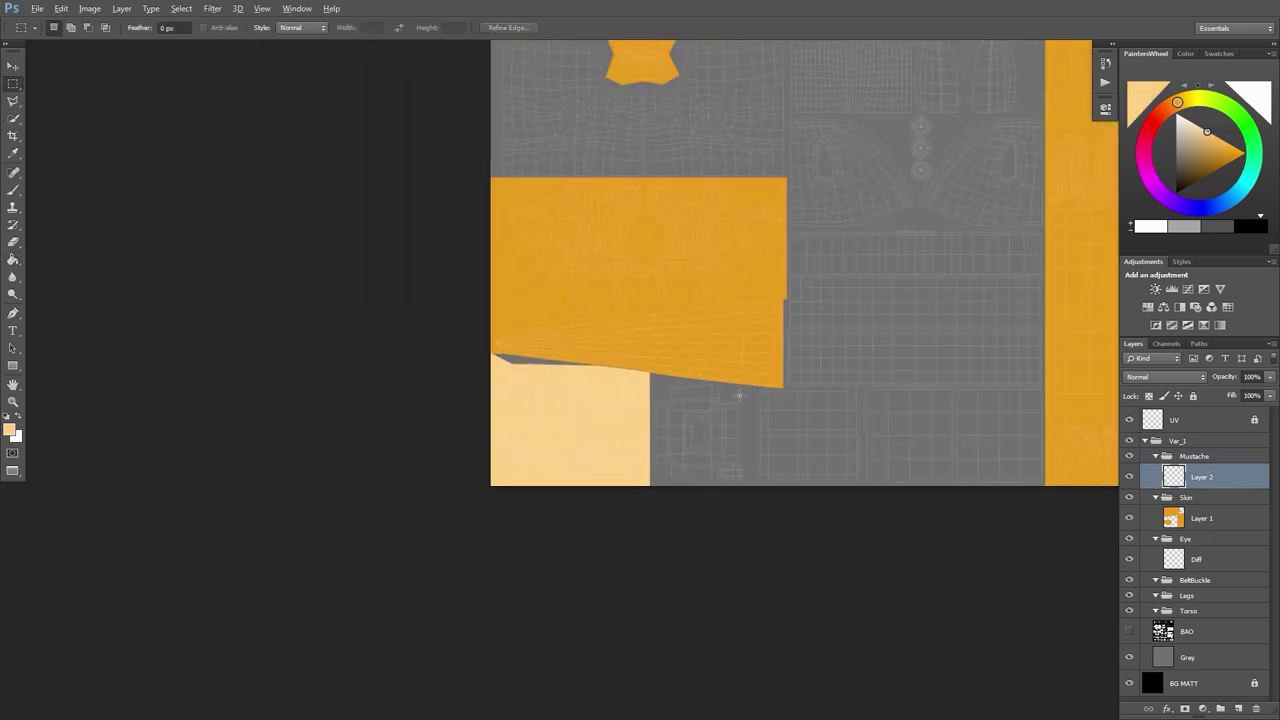
Examine the existing part groups and layers and the remaining unfilled UV shells around the white eye block
left_click_drag(799, 293, 553, 519)
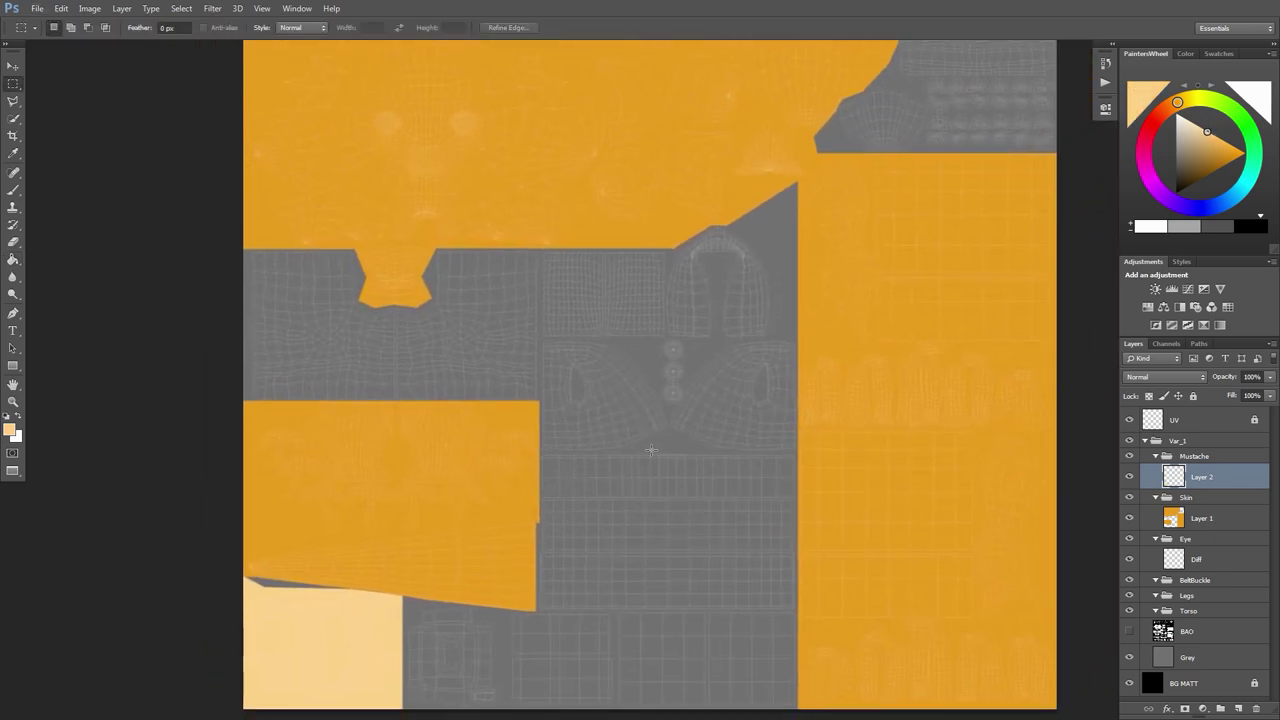
left_click(1187, 518)
left_click(1162, 498)
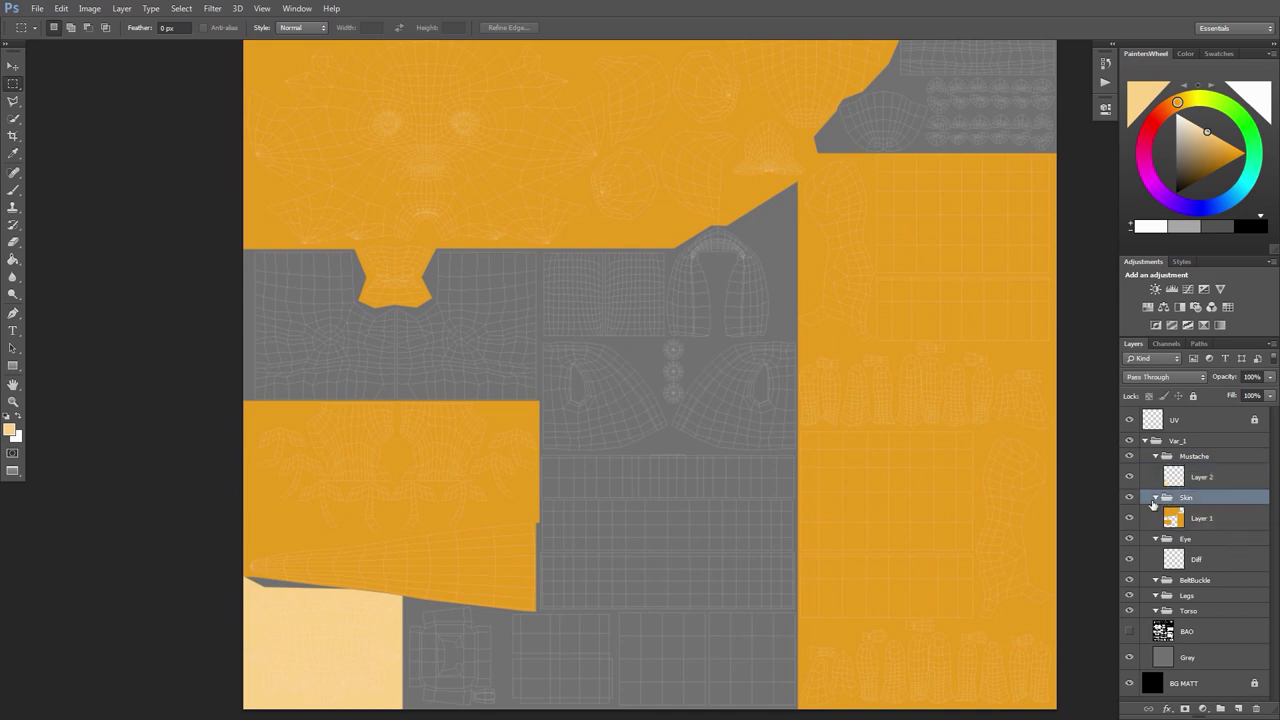
left_click(1156, 498)
left_click(1156, 498)
left_click(1220, 557)
left_click_drag(728, 312, 618, 459)
left_click_drag(882, 172, 889, 289)
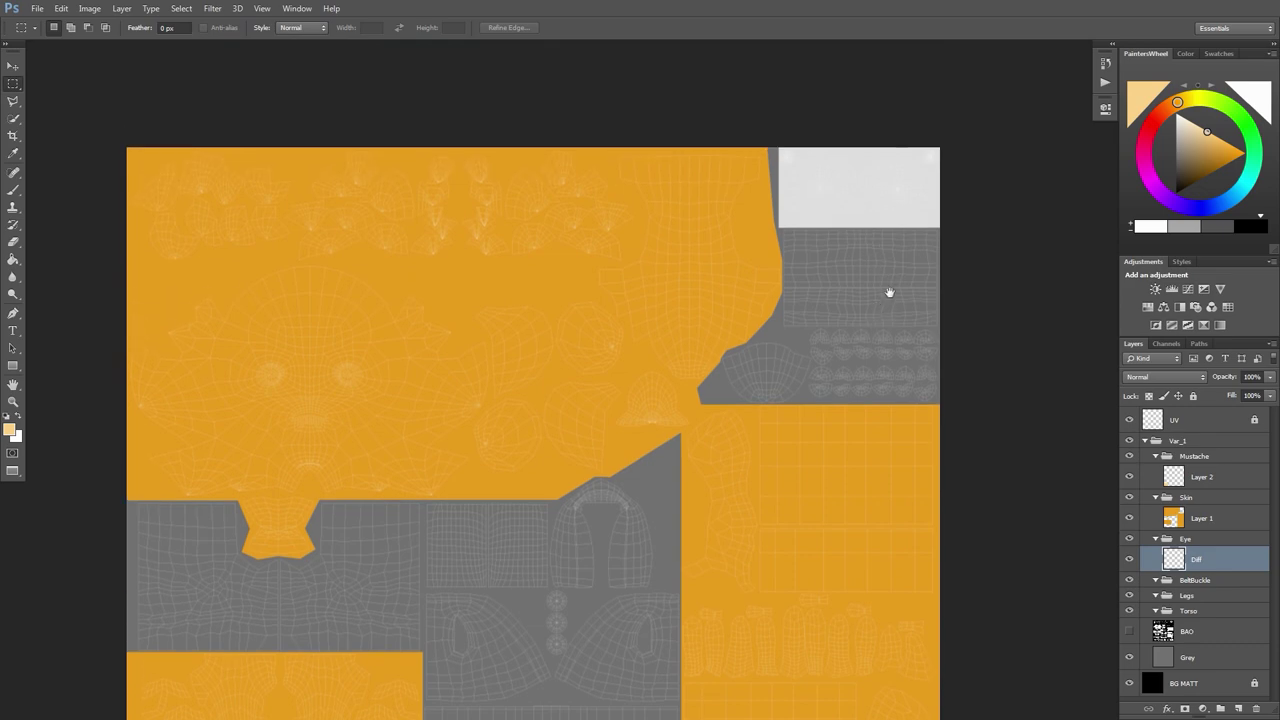
left_click(1205, 541)
left_click(1193, 457)
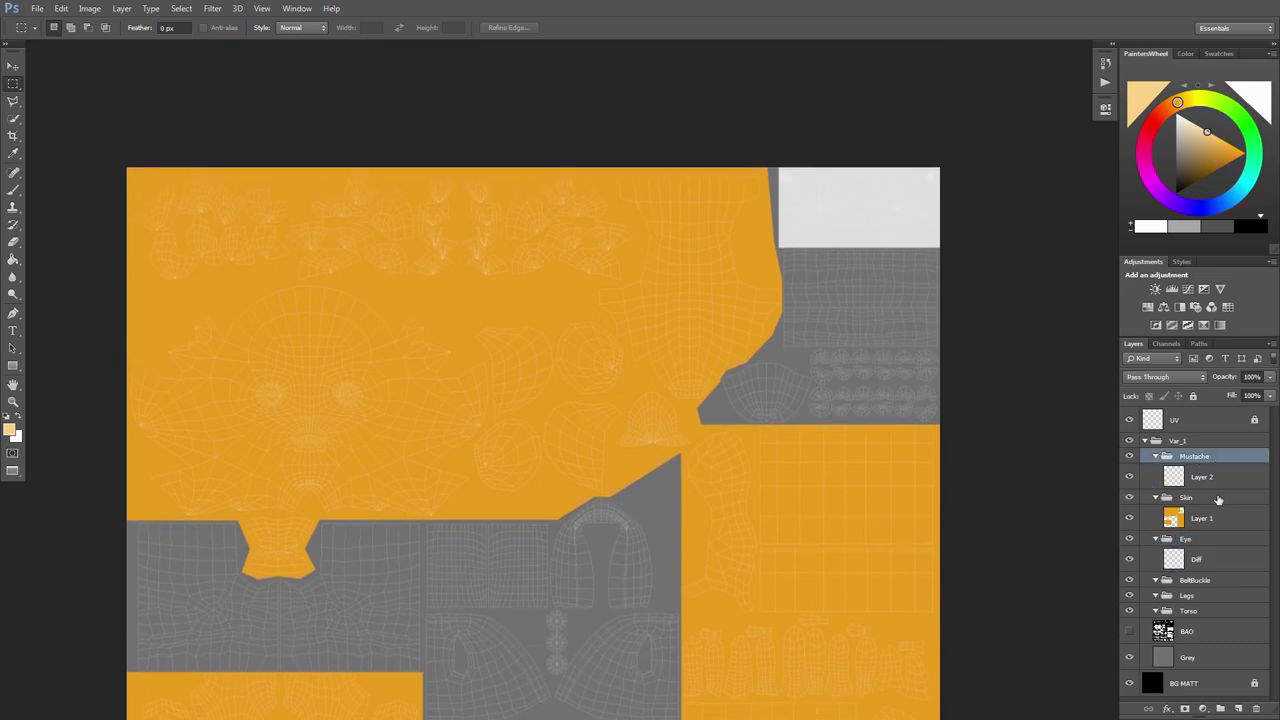
left_click(1204, 518)
scroll(716, 355, "up", 1, "alt")
scroll(716, 355, "up", 1, "alt")
left_click_drag(812, 402, 803, 470)
left_click_drag(902, 404, 830, 381)
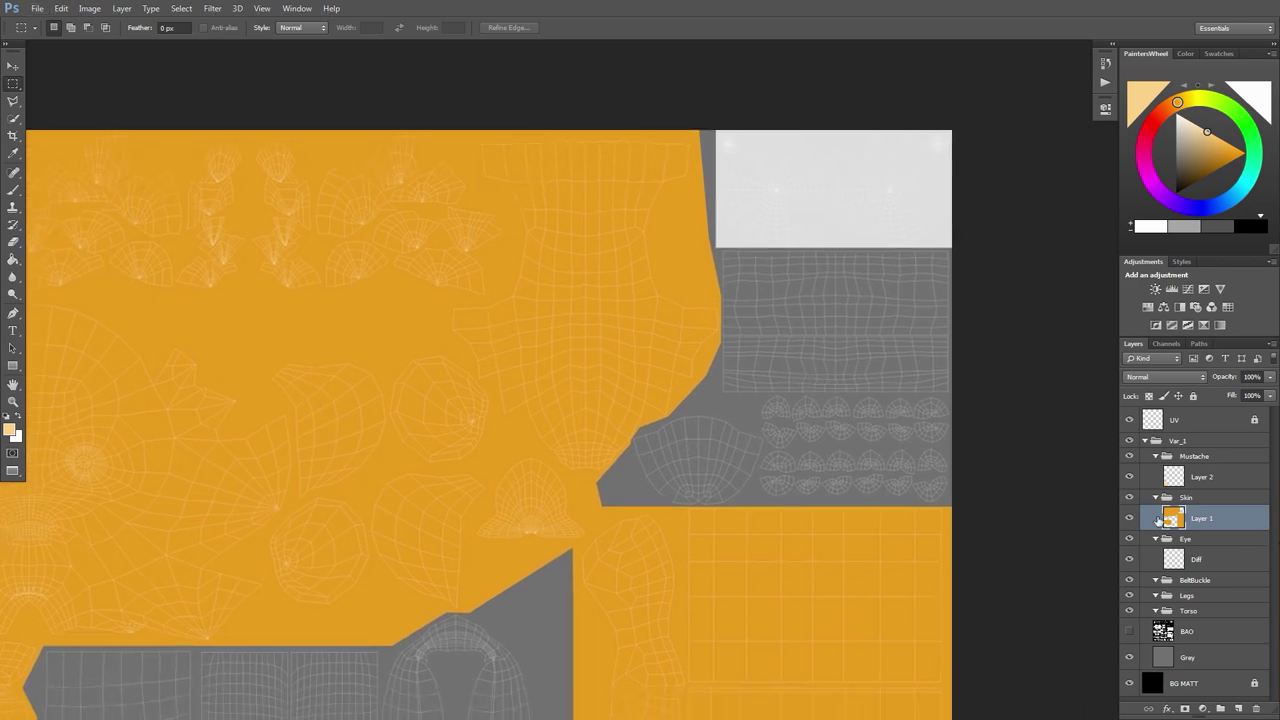
Add a group named TeethandGums above the Skin group and create a new layer inside it
left_click(1179, 499)
left_click(1221, 707)
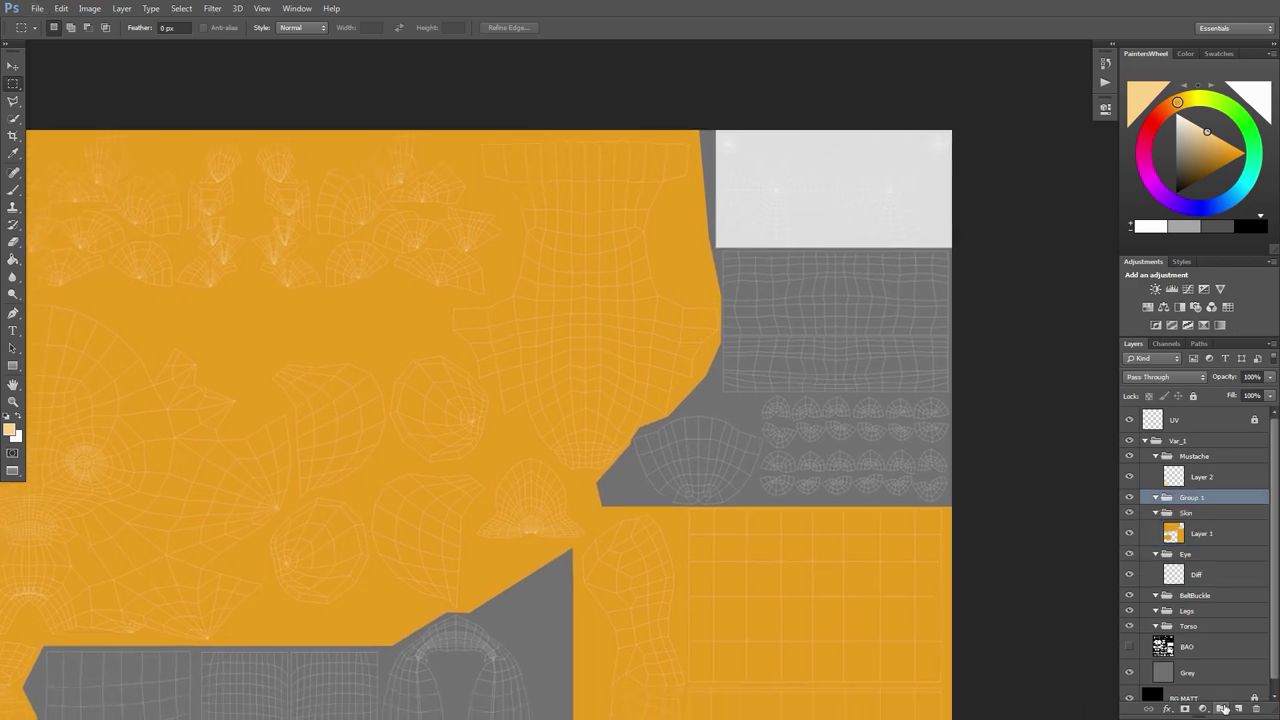
double_click(1192, 498)
key("BackSpace")
key("Return")
left_click(1238, 709)
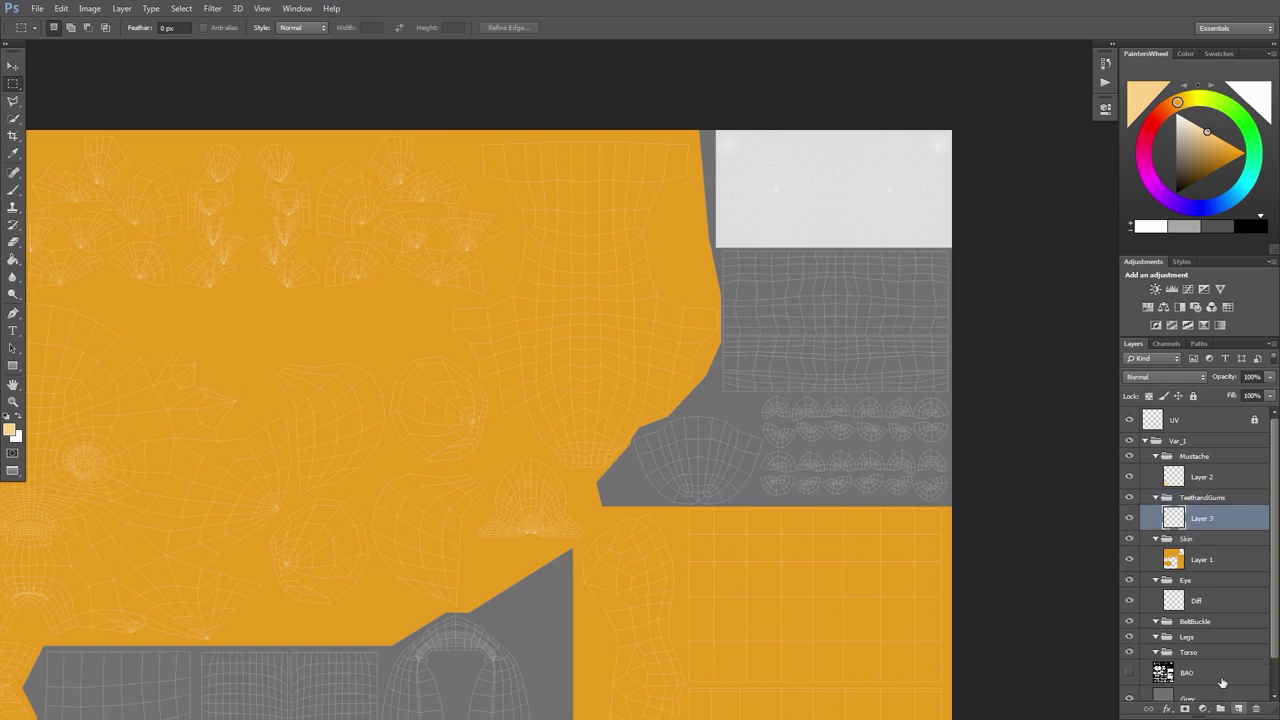
Select a rectangle around the two wide gum shells directly below the white eye block on Layer 3
left_click_drag(815, 248, 720, 257)
scroll(834, 277, "up", 1, "alt")
scroll(835, 278, "up", 1, "alt")
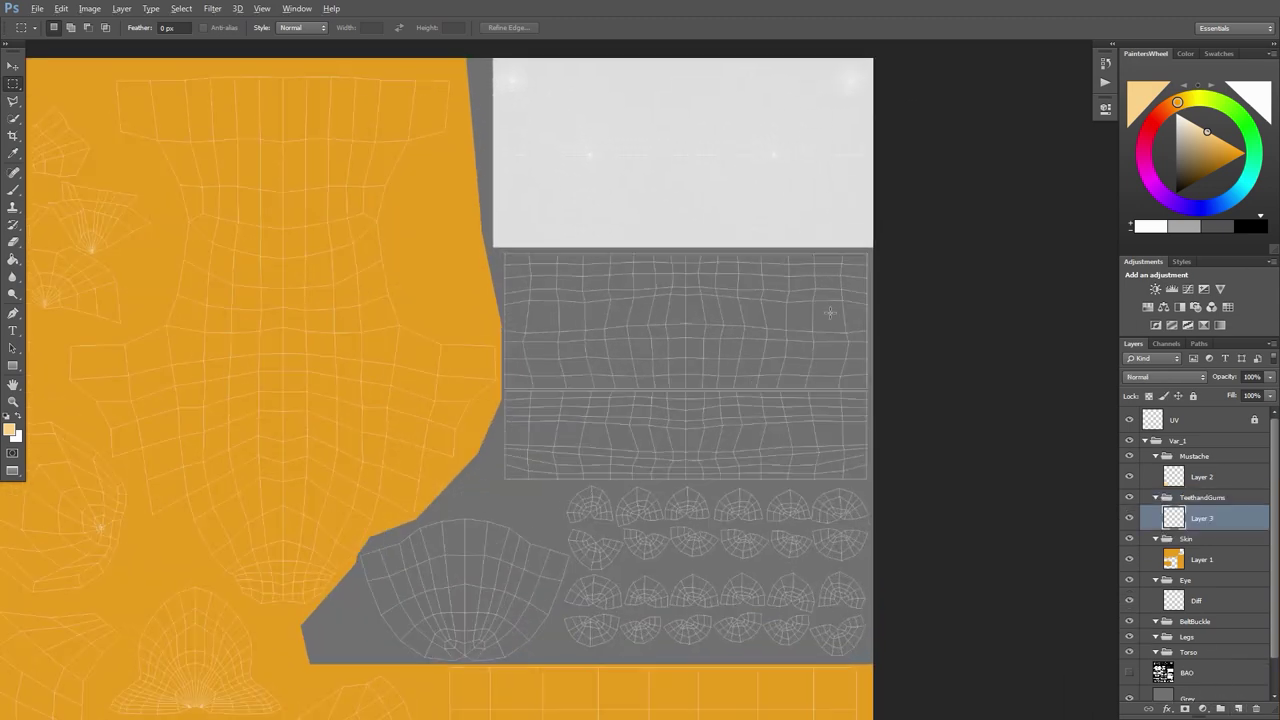
scroll(806, 323, "down", 1)
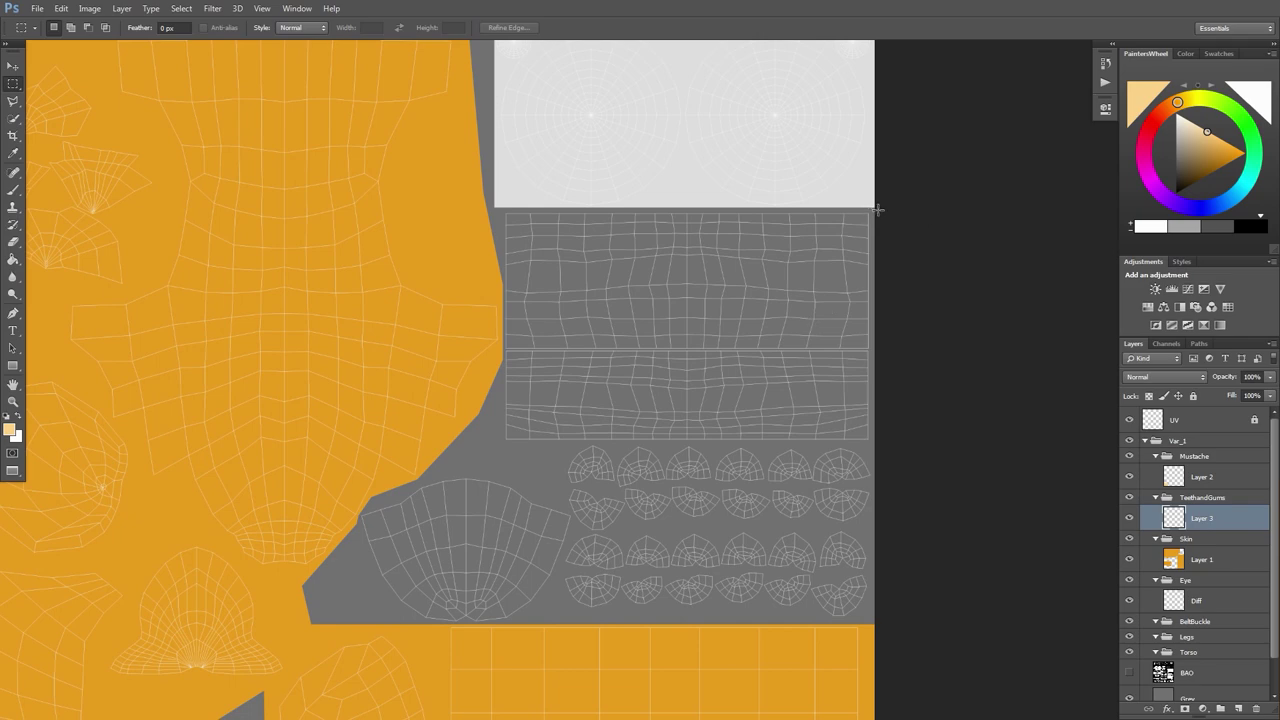
left_click_drag(876, 209, 508, 607, "shift")
left_click_drag(500, 614, 504, 443)
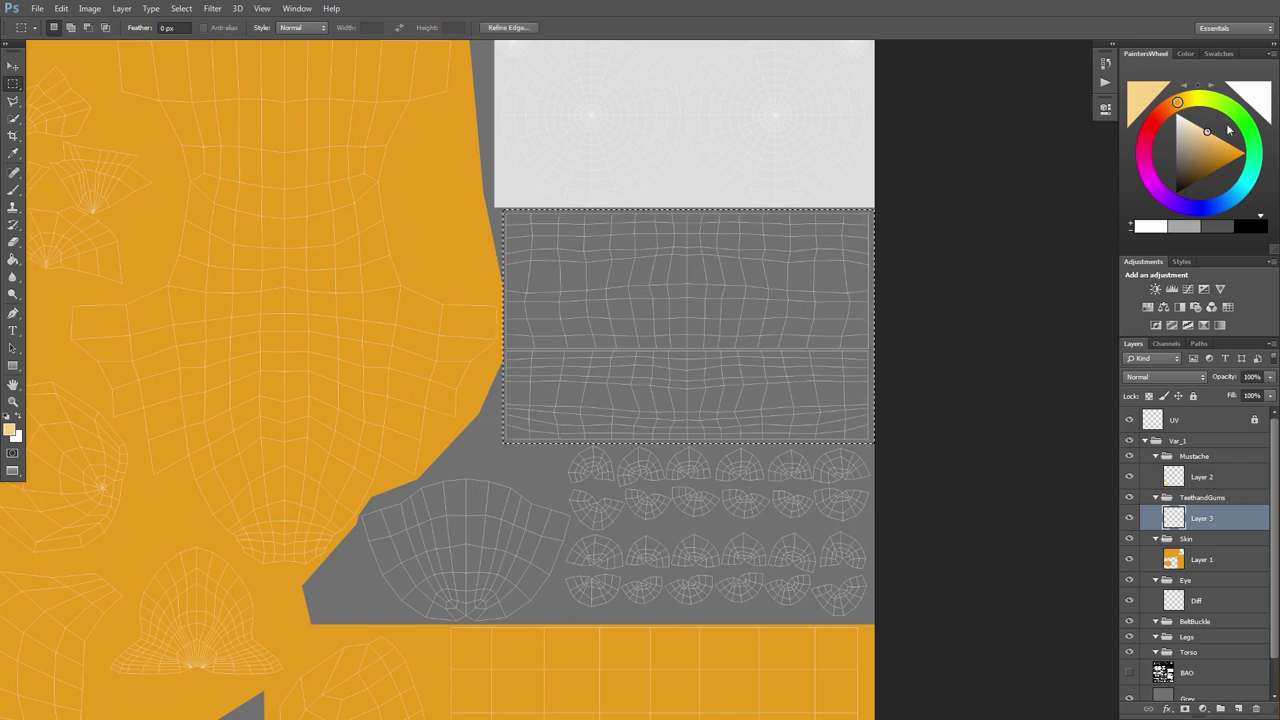
Fill the selected gum shell area with dark red, and deselect
mouse_move(1174, 104)
left_mouse_down()
mouse_move(1160, 114)
mouse_move(1201, 160)
mouse_move(1226, 142)
mouse_move(1150, 123)
mouse_move(1231, 202)
left_mouse_up()
left_click(740, 280)
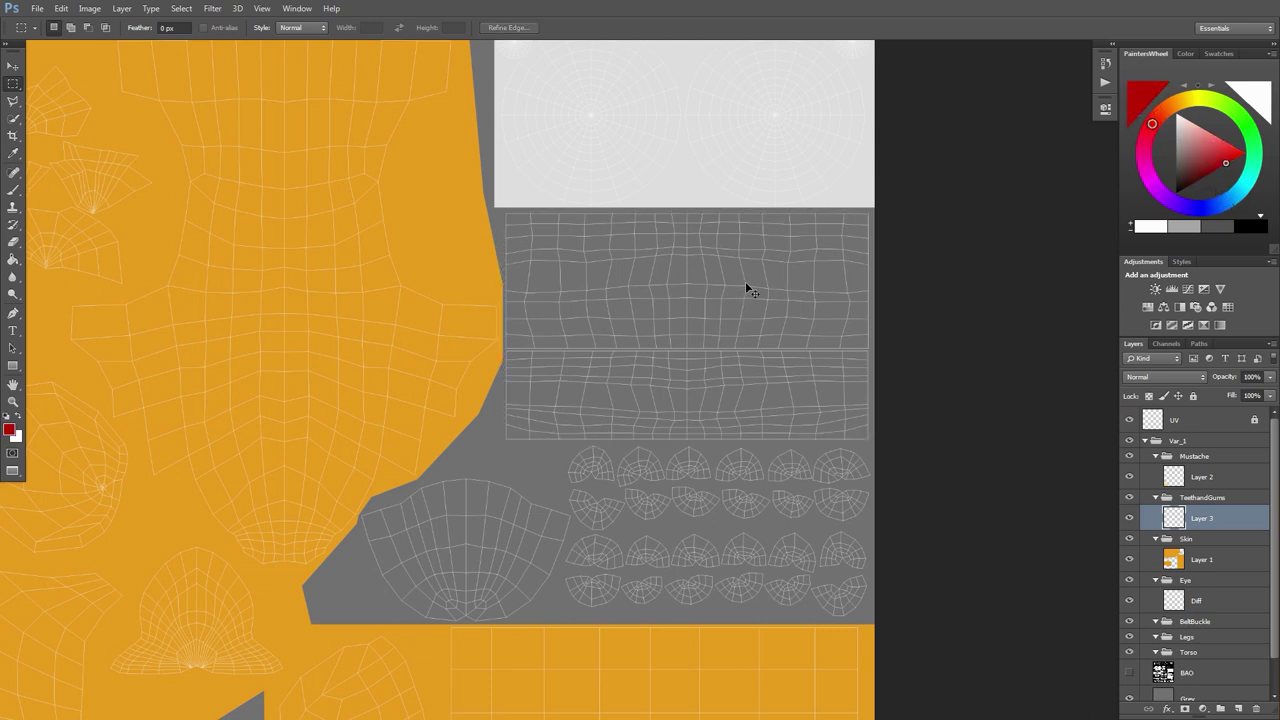
key("ctrl+z")
key("g")
left_click(709, 294)
left_click_drag(736, 374, 756, 294)
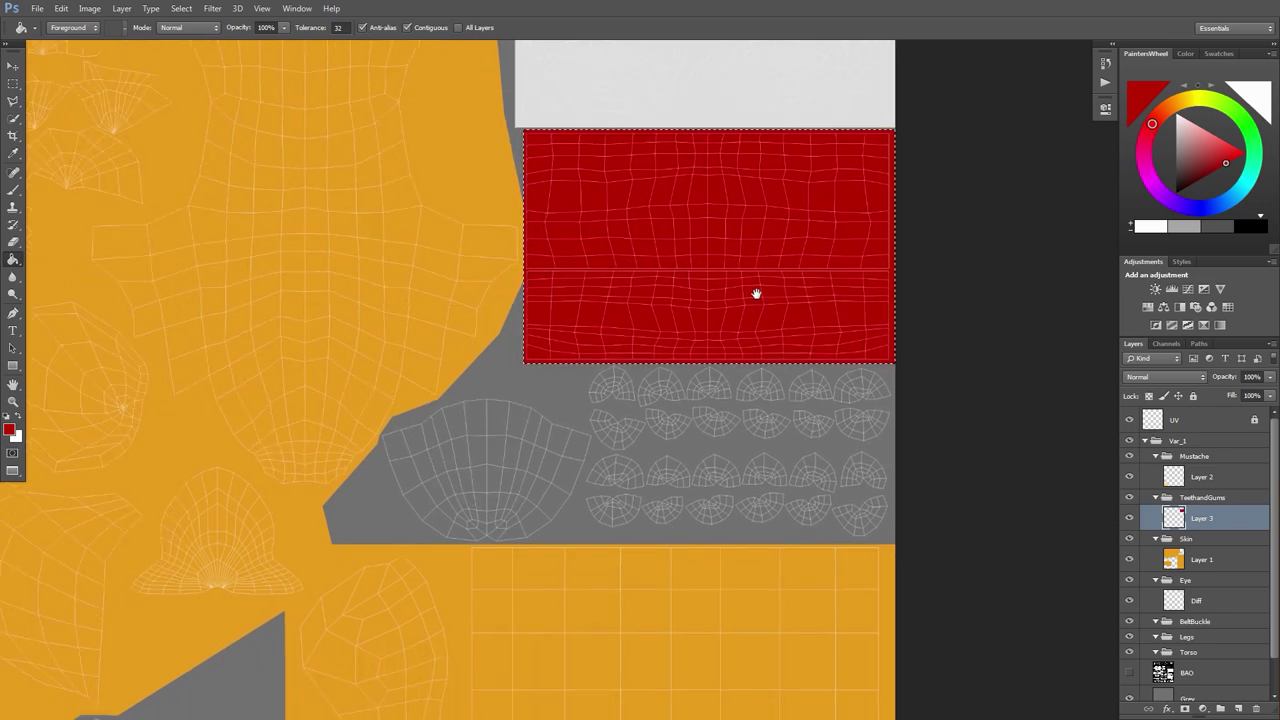
key("m")
key("ctrl+d")
Outline the fan-shaped shell beside the small tooth shells with a polygonal selection, fill it with dark red, and deselect
left_click_drag(429, 429, 505, 413)
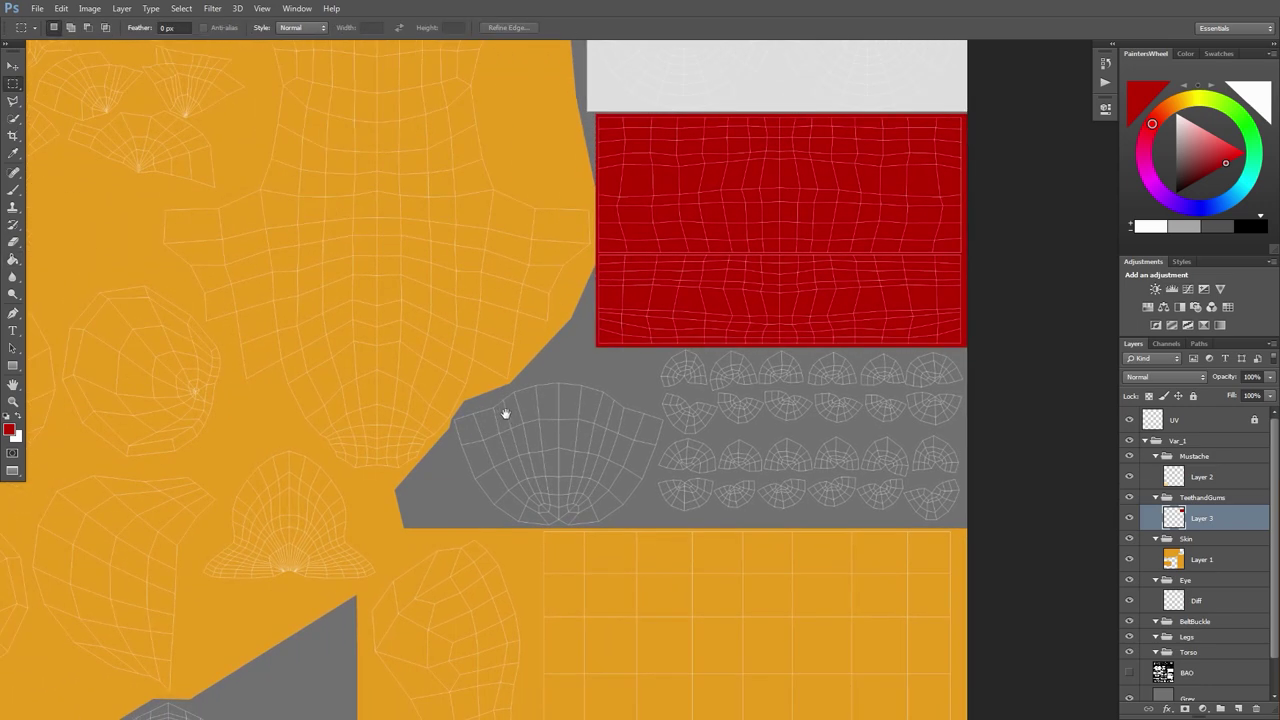
scroll(575, 414, "up", 2, "alt")
key("l")
key("alt+l")
key("Escape")
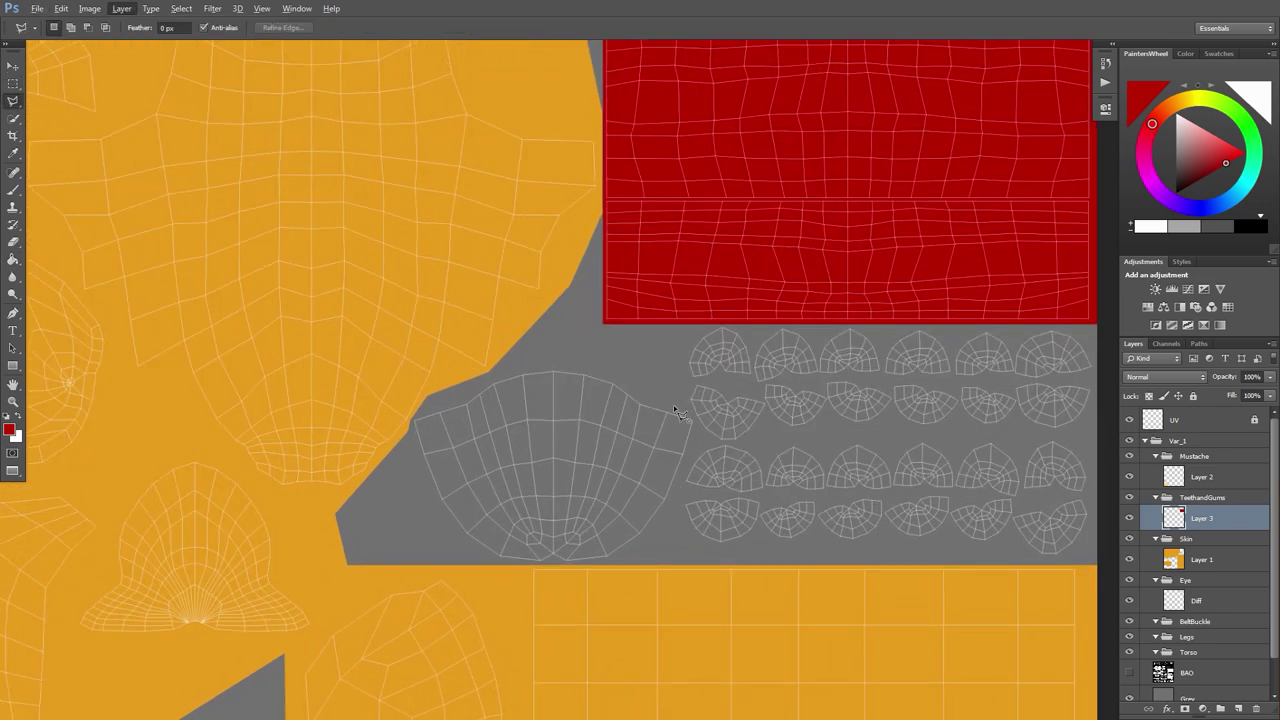
mouse_move(675, 410)
left_mouse_down()
mouse_move(692, 420)
mouse_move(686, 495)
mouse_move(640, 550)
mouse_move(598, 568)
mouse_move(489, 568)
left_mouse_up()
mouse_move(452, 530)
left_mouse_down()
mouse_move(411, 426)
mouse_move(491, 372)
mouse_move(574, 370)
mouse_move(562, 366)
mouse_move(675, 414)
left_mouse_up()
key("m")
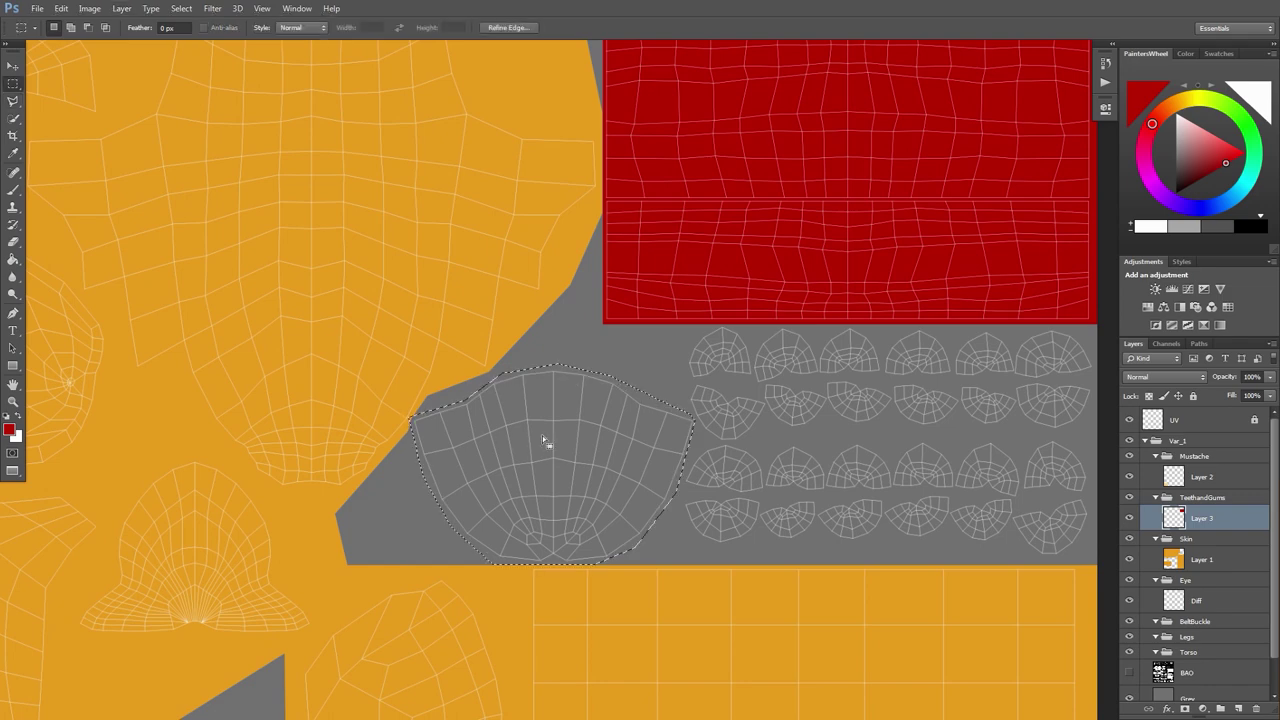
key("alt+BackSpace")
key("ctrl+d")
Select a rectangle around the rows of small tooth shells, subtracting the part that overlaps the red fan-shaped shell
scroll(707, 315, "down", 2, "alt")
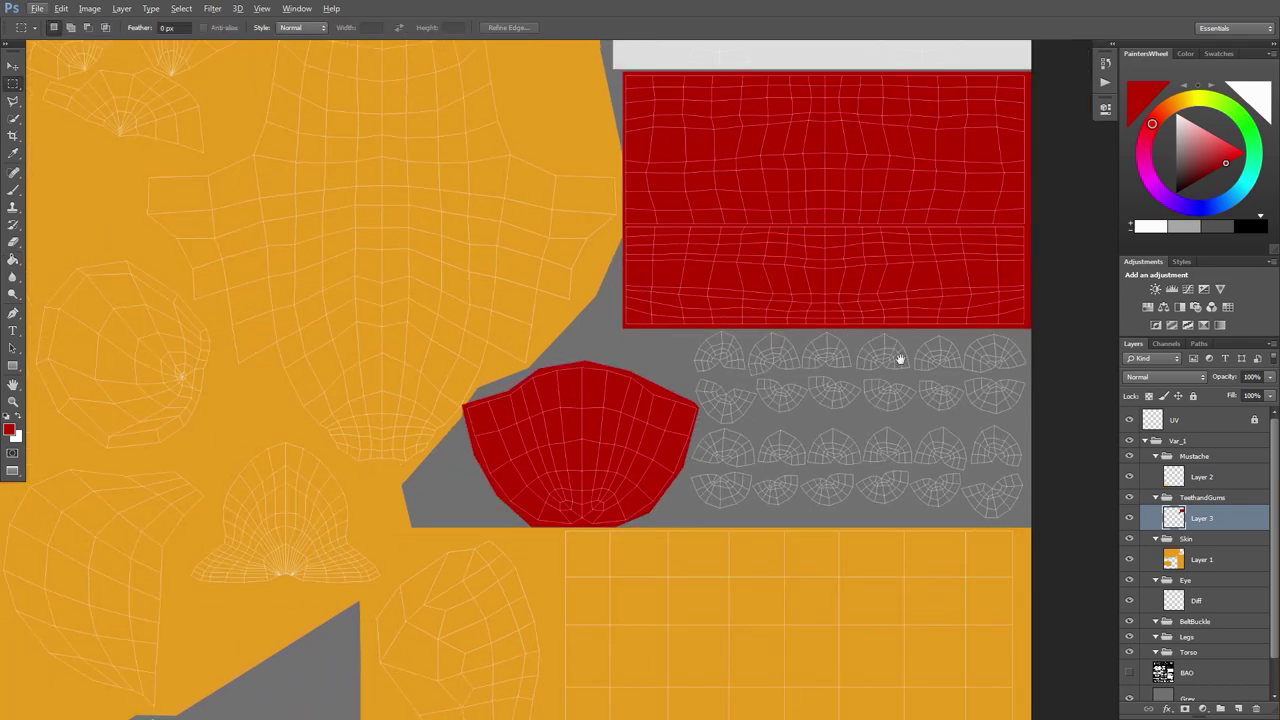
left_click_drag(900, 358, 794, 343)
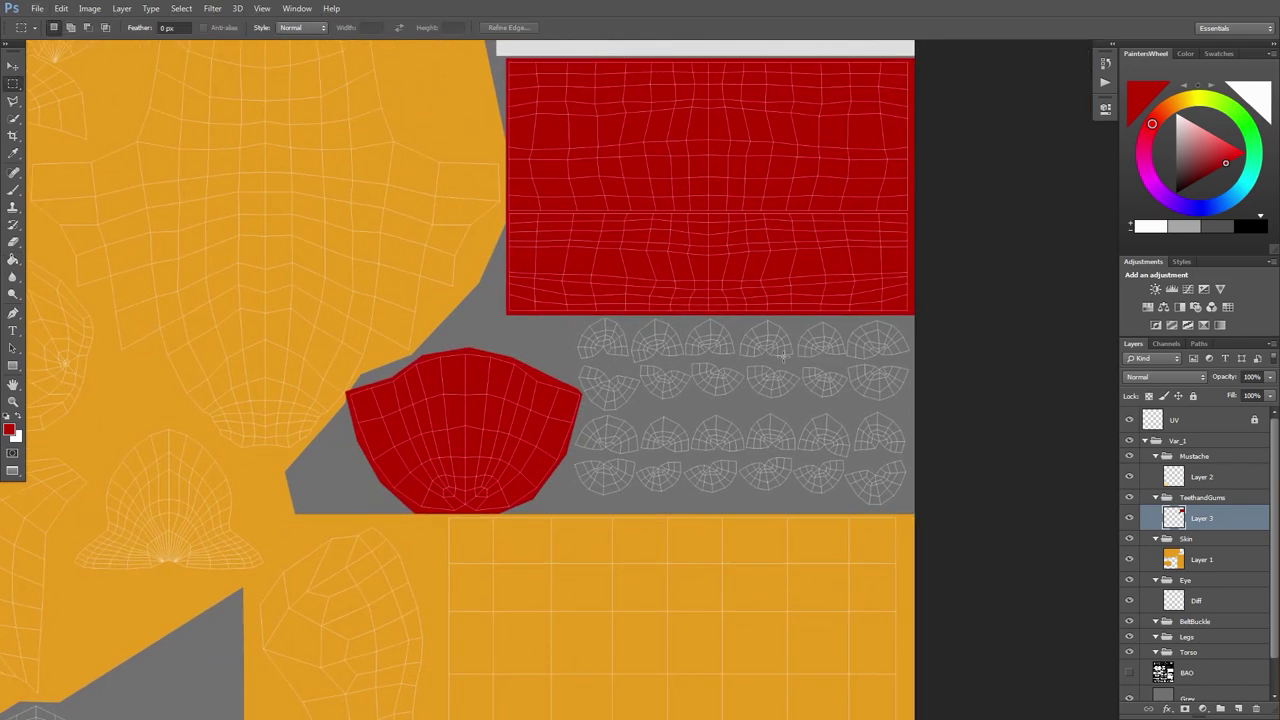
scroll(783, 355, "up", 1, "alt")
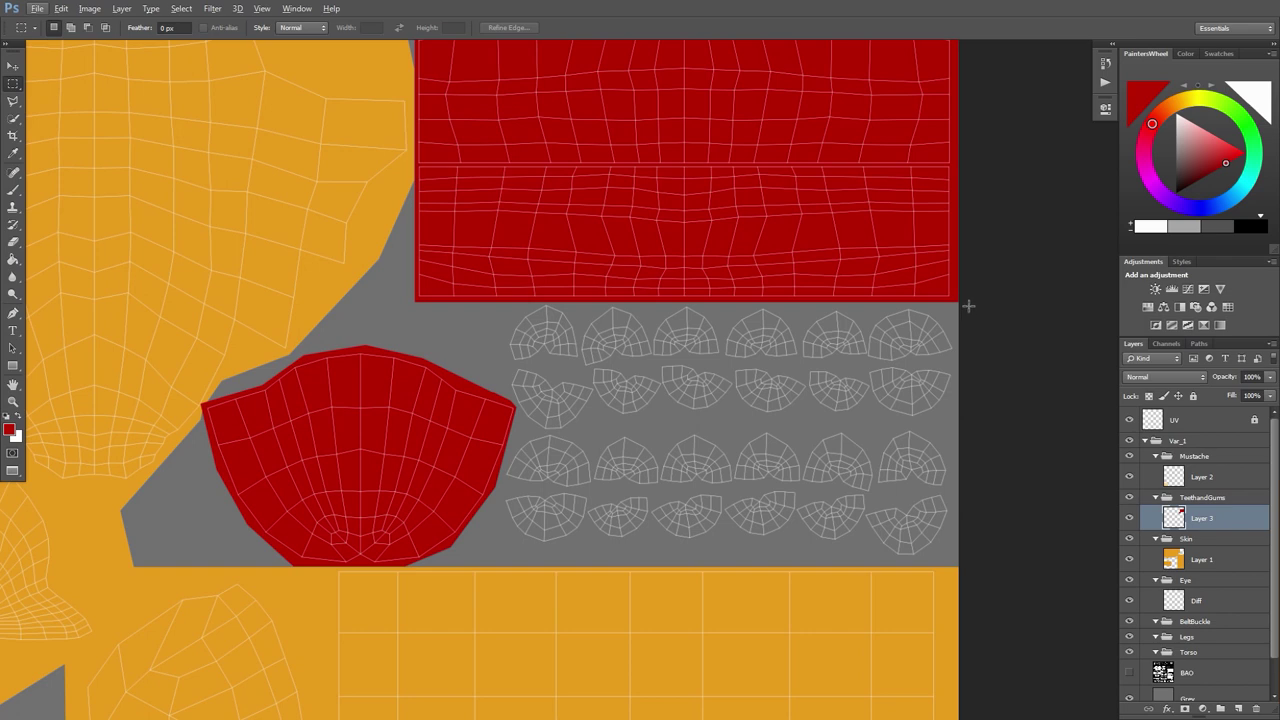
mouse_move(966, 301)
left_mouse_down()
mouse_move(752, 558)
mouse_move(502, 560)
left_mouse_up()
key("l")
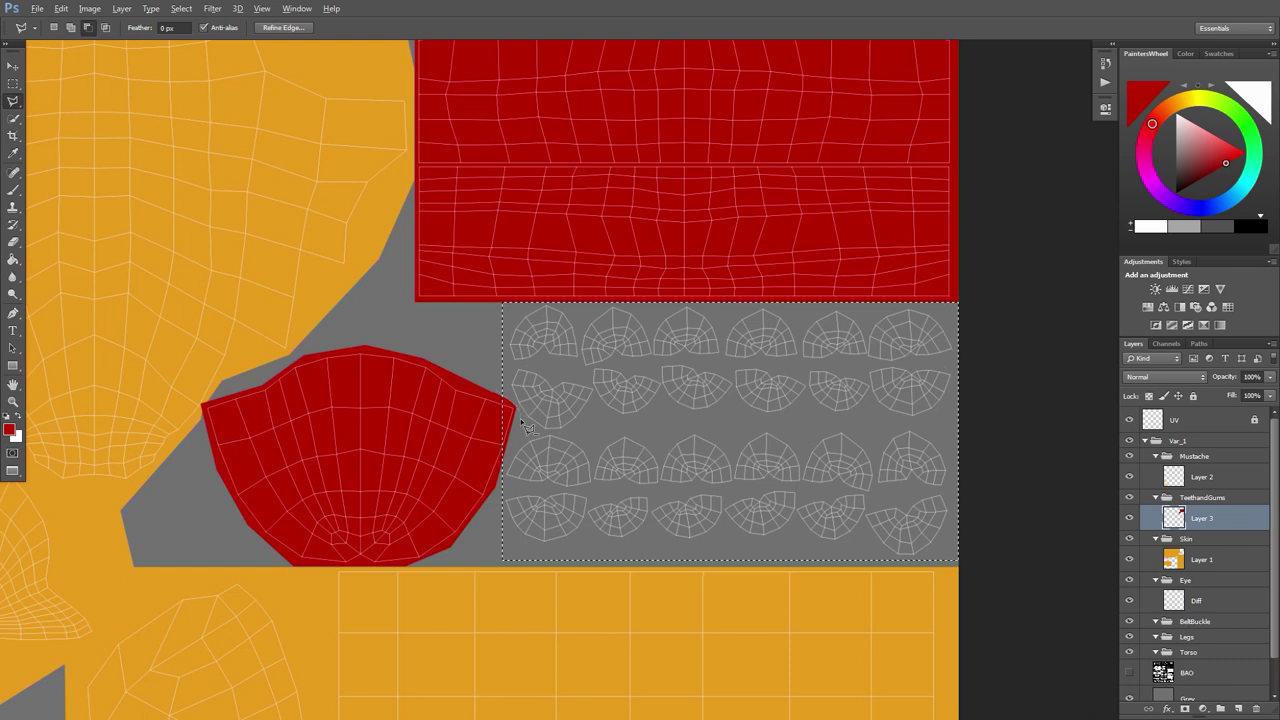
left_click(492, 494)
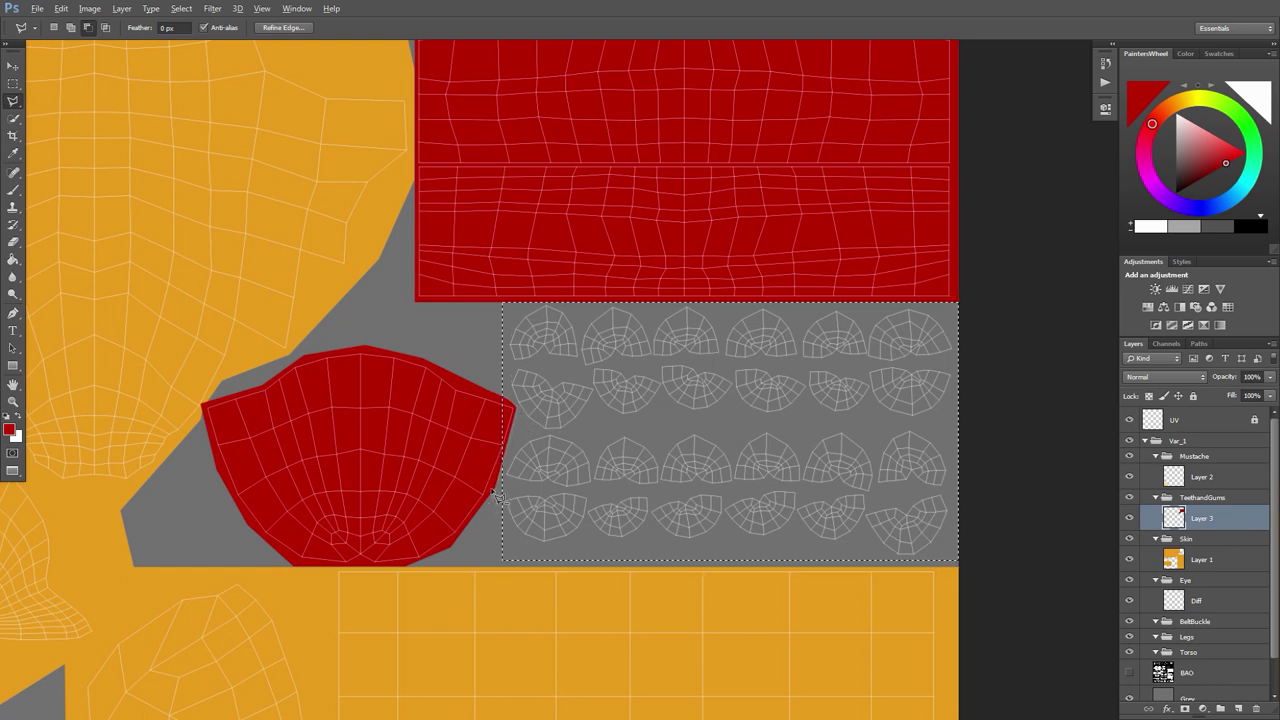
Fill the selected tooth shell area with light grey, and deselect
key("g")
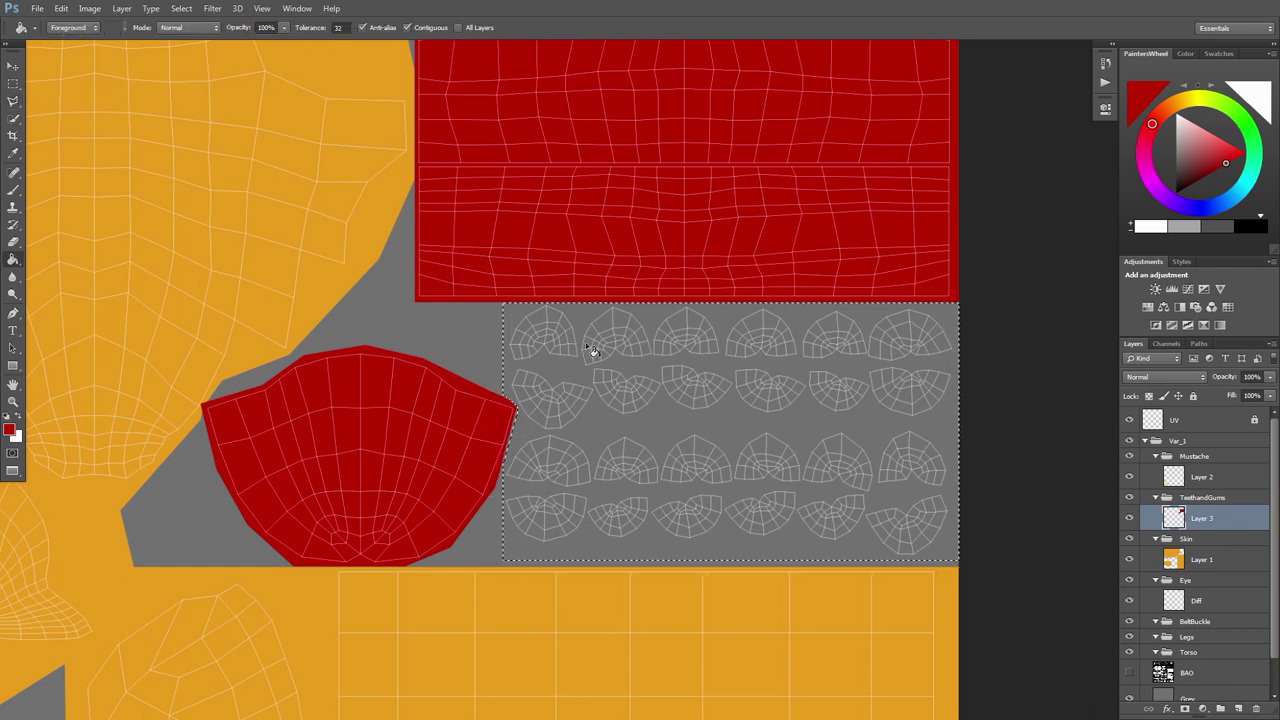
mouse_move(1218, 133)
left_mouse_down()
mouse_move(1166, 143)
mouse_move(1148, 130)
mouse_move(1157, 108)
left_mouse_up()
left_click(757, 404)
key("m")
left_click(786, 386)
Try white on the tooth shell block, undo it, and refill the block with a slightly darker off-white
key("g")
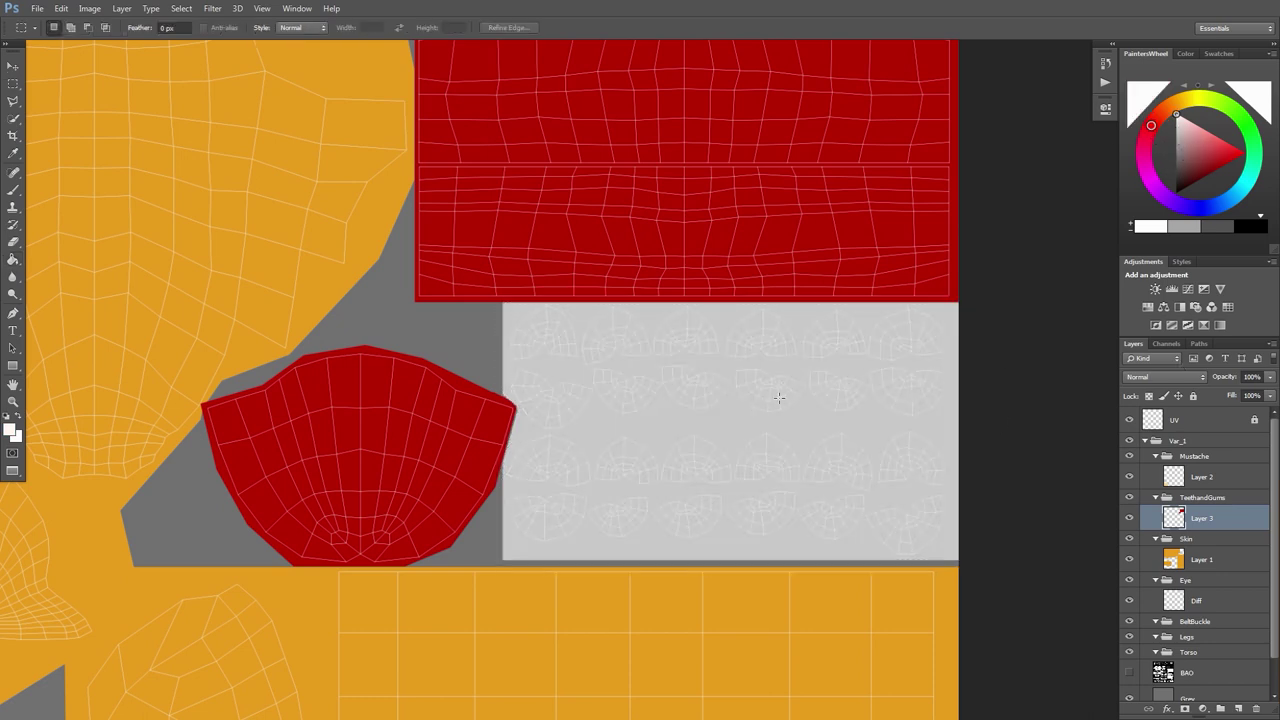
left_click(774, 397)
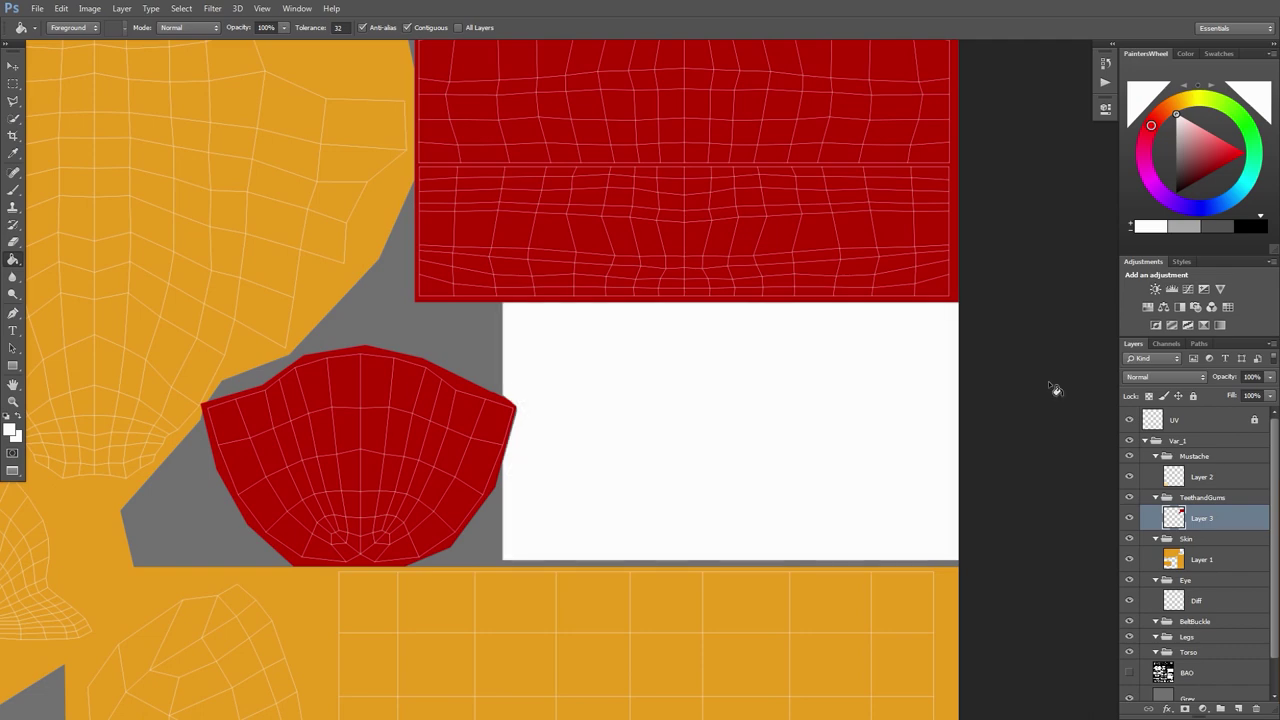
key("ctrl+z")
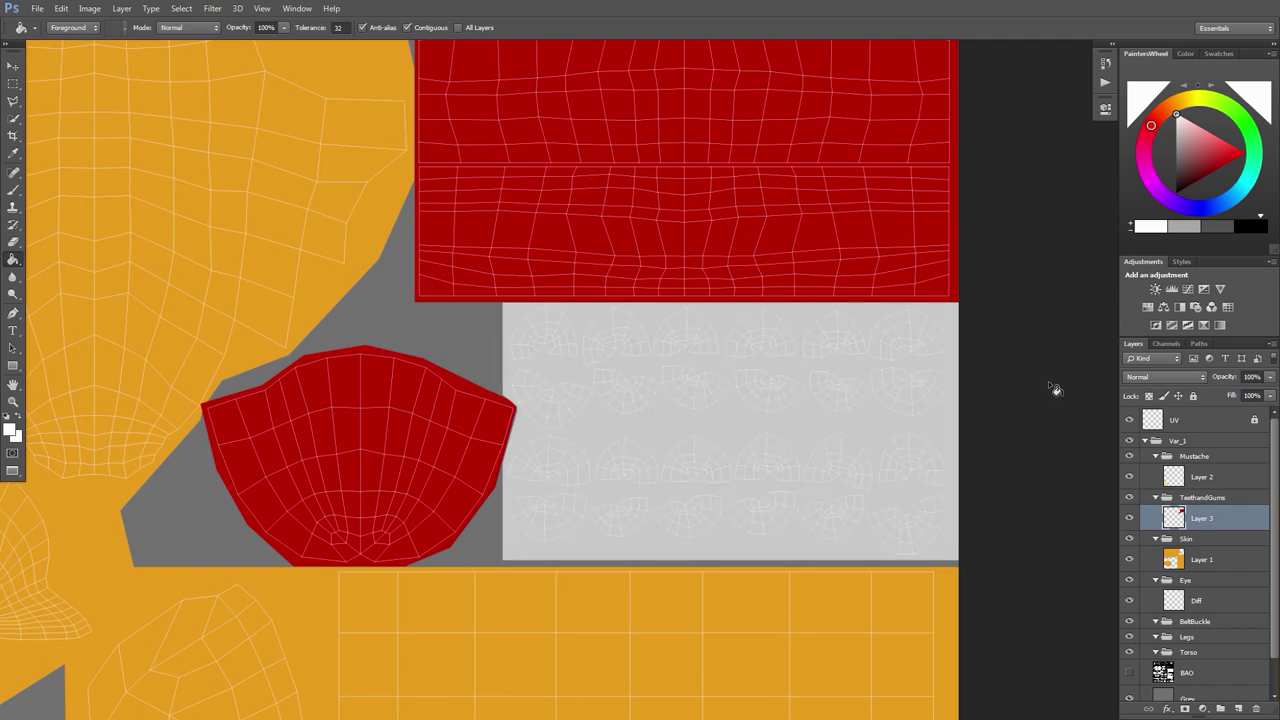
left_click_drag(1176, 114, 1158, 127)
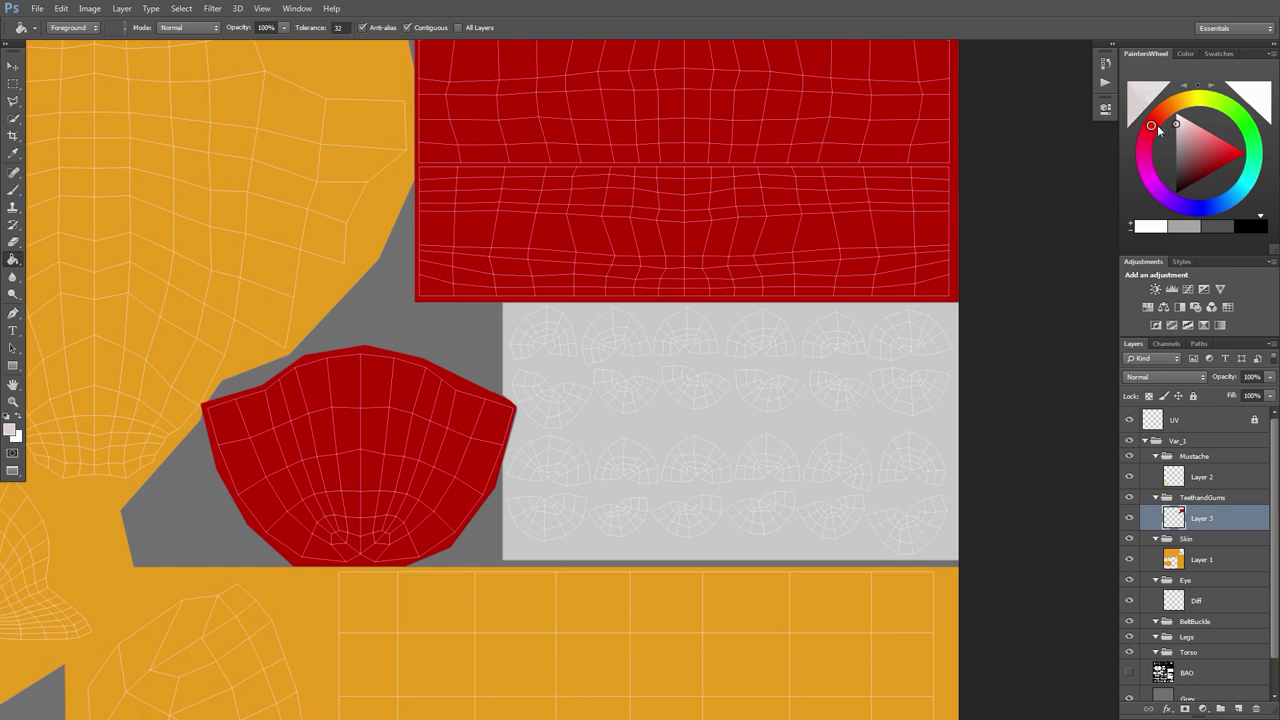
left_click(721, 410)
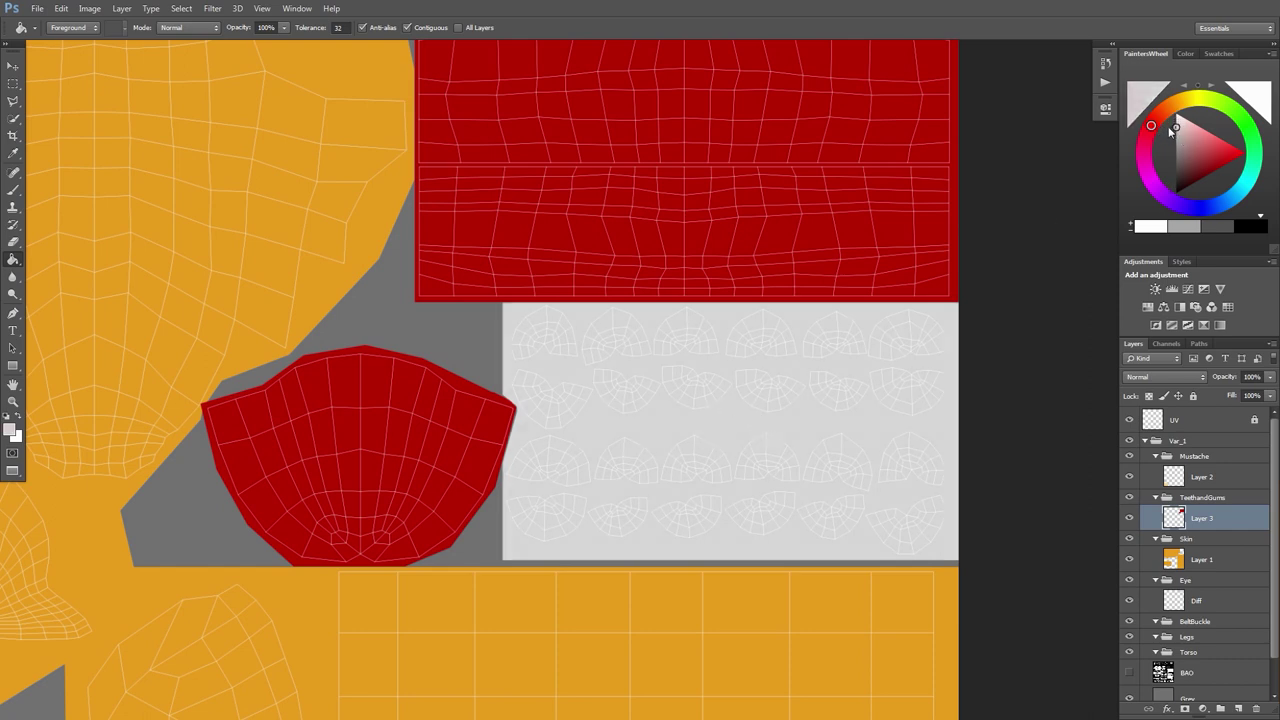
Add a new layer inside the BeltBuckle group and make it the active layer
key("m")
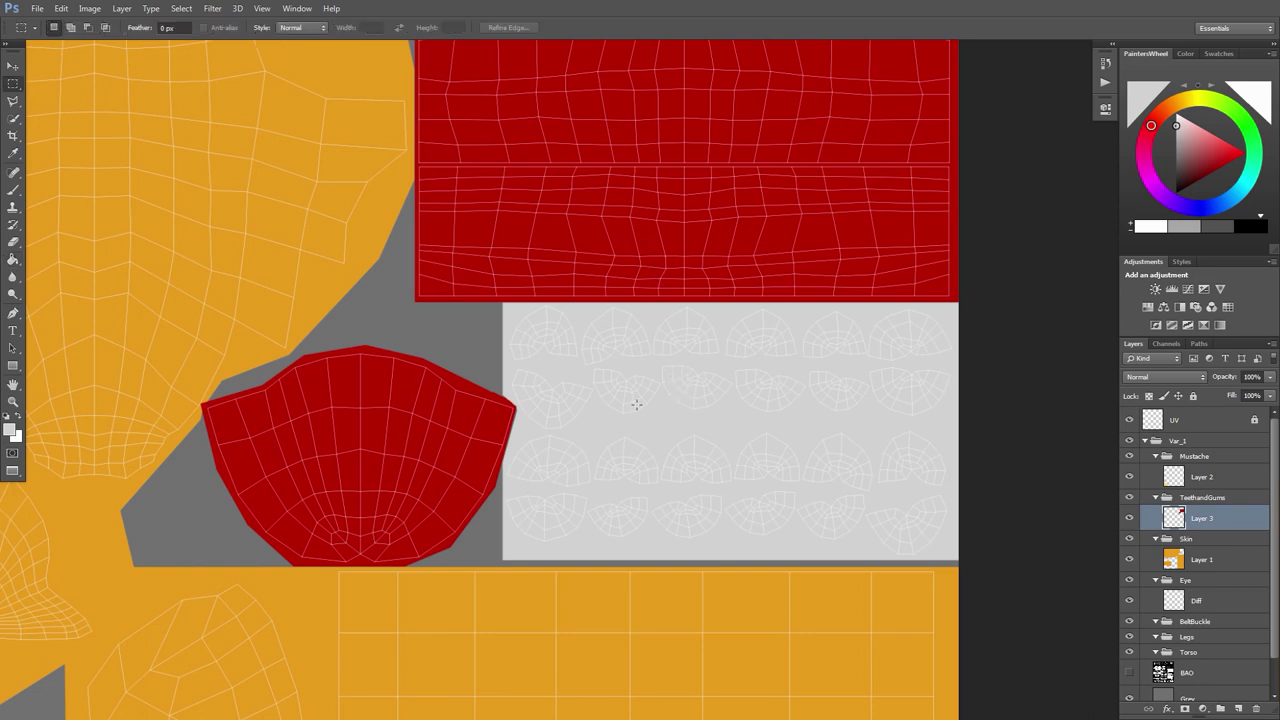
scroll(636, 404, "down", 3, "alt")
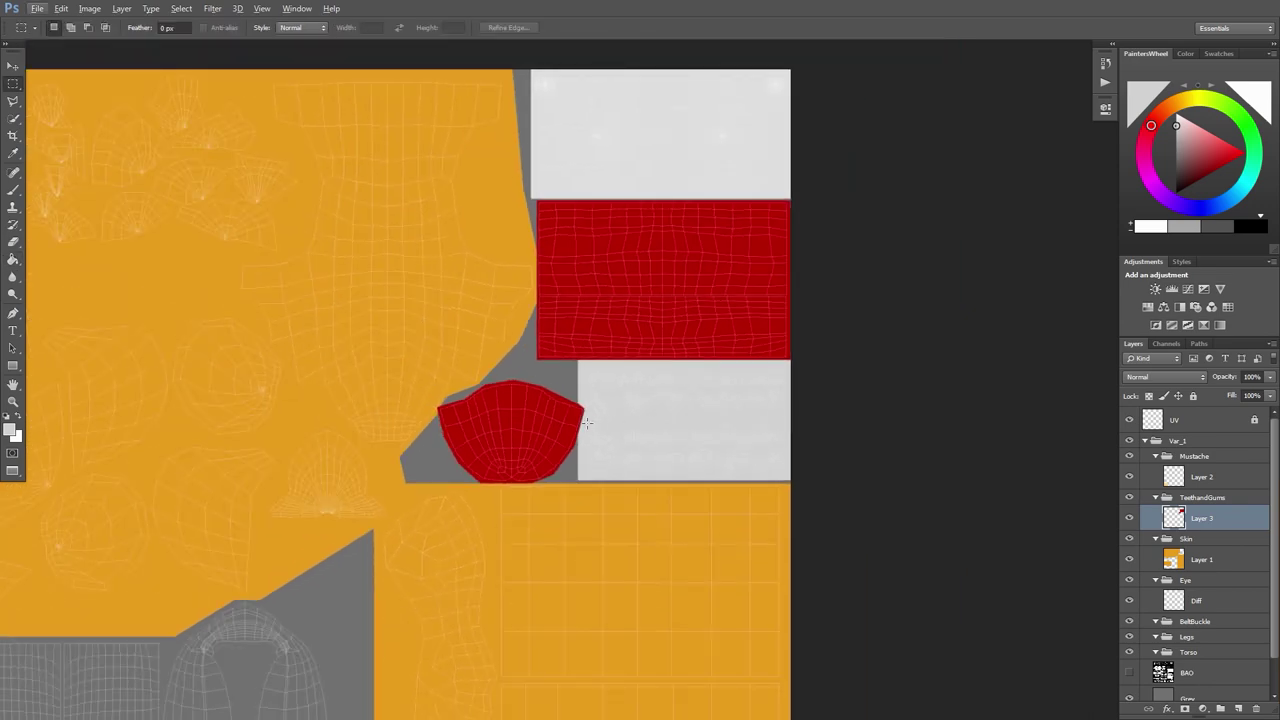
left_click_drag(595, 451, 628, 319)
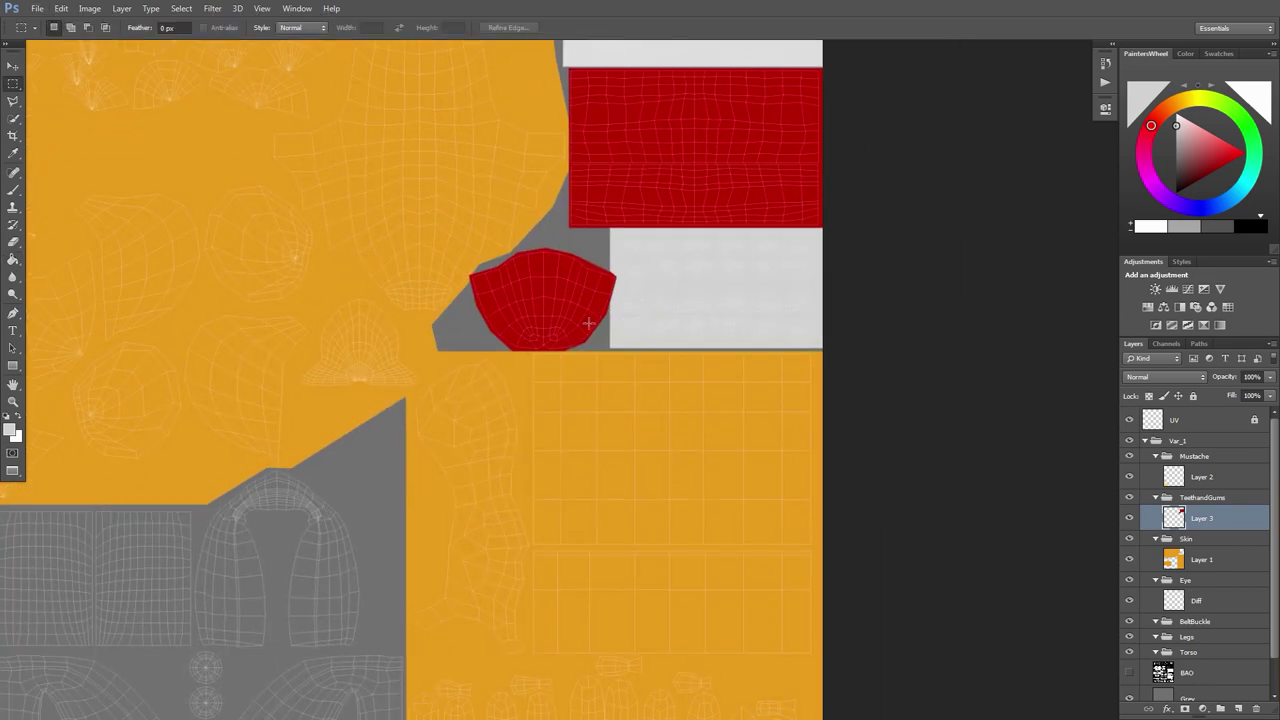
left_click_drag(447, 489, 688, 123)
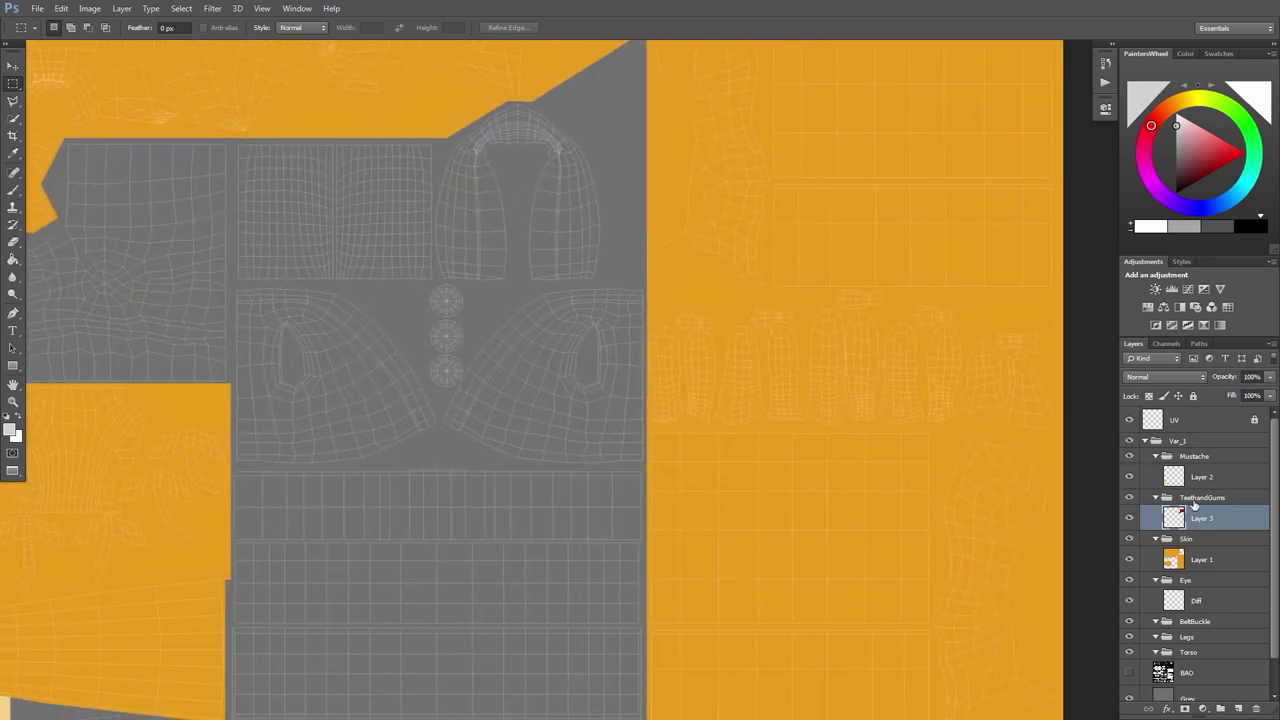
scroll(777, 160, "down", 2, "alt")
scroll(549, 420, "down", 1, "alt")
scroll(541, 368, "down", 1)
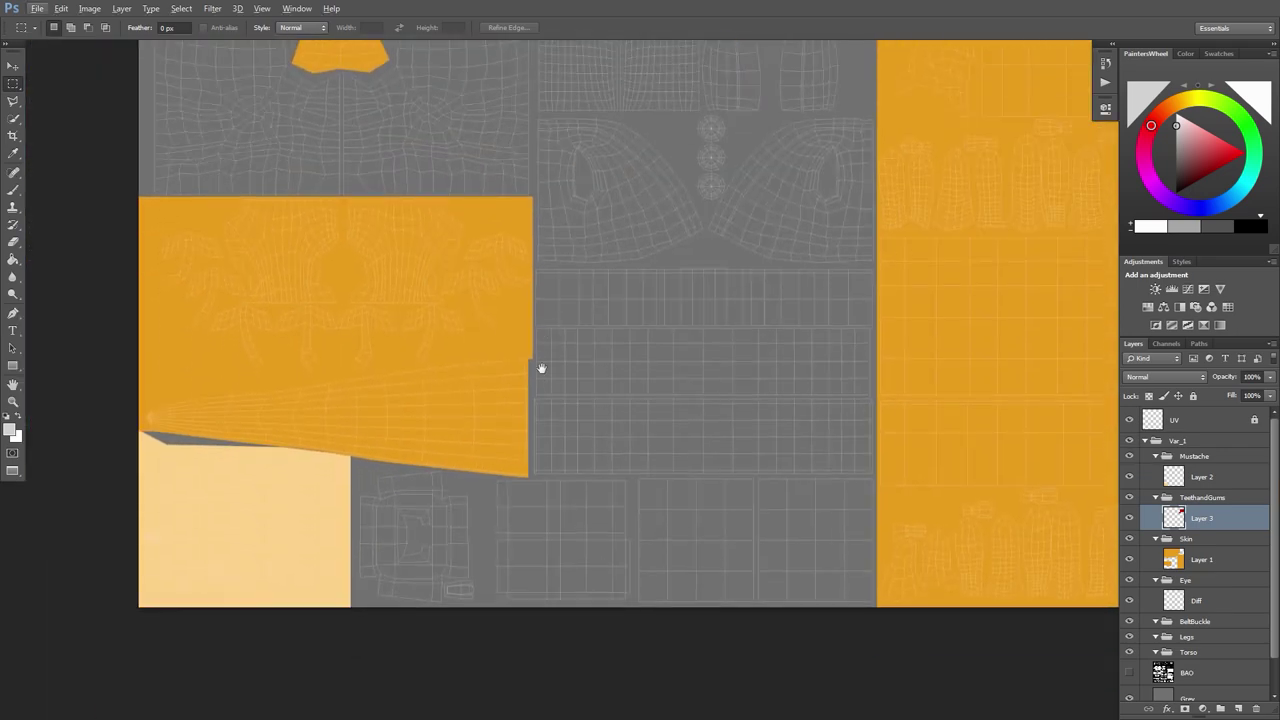
scroll(1200, 560, "down", 2)
left_click(1192, 585)
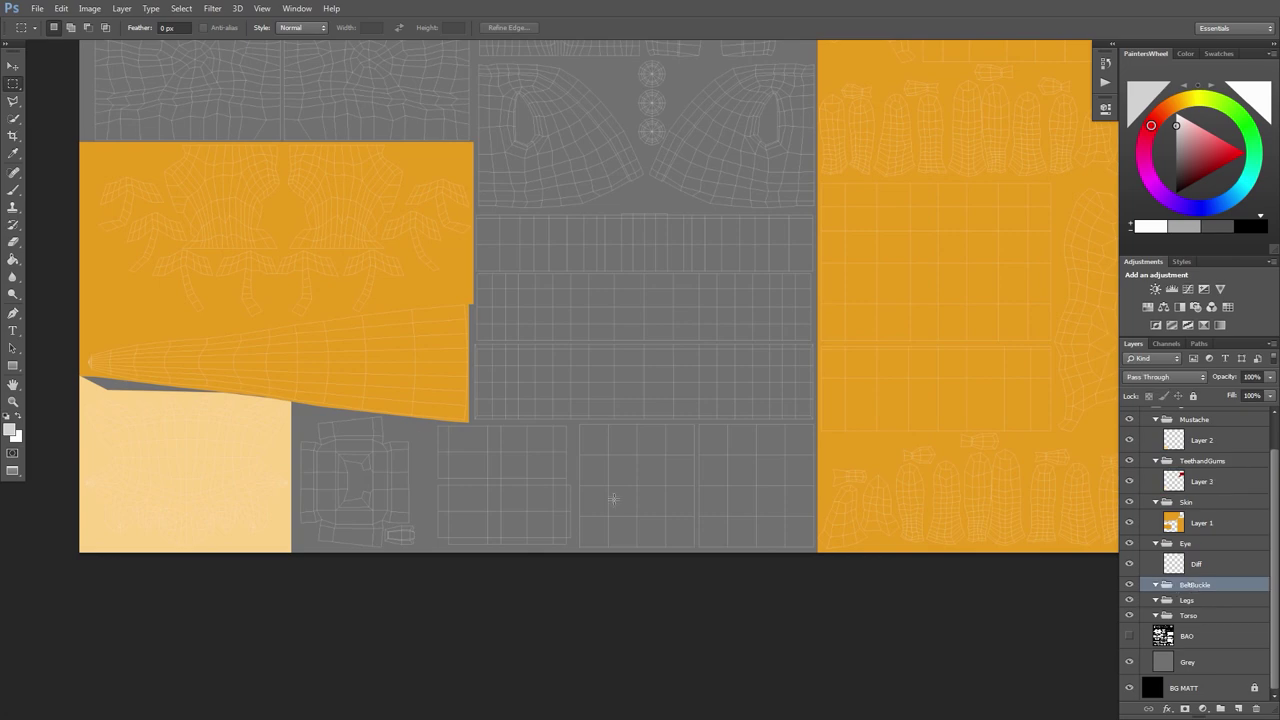
left_click(1238, 708)
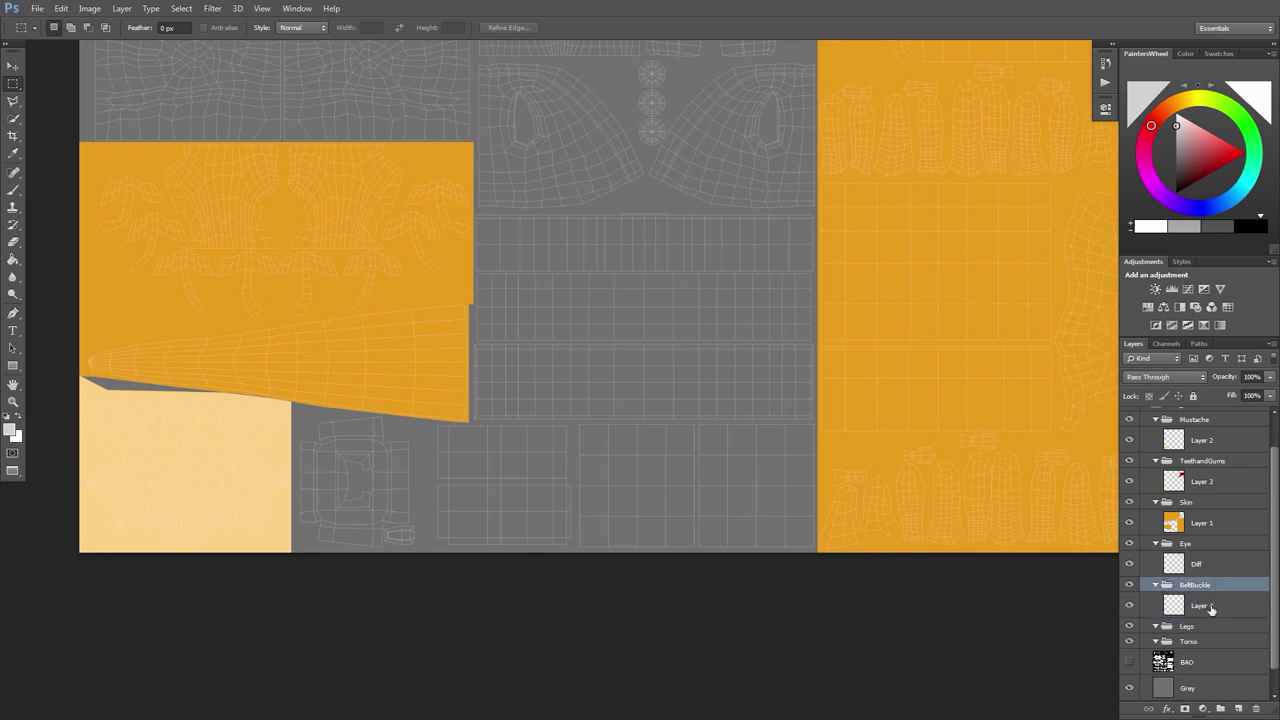
left_click(1210, 608)
Outline the belt buckle shell together with the small shell at its lower corner using a polygonal selection
scroll(391, 363, "up", 4, "alt")
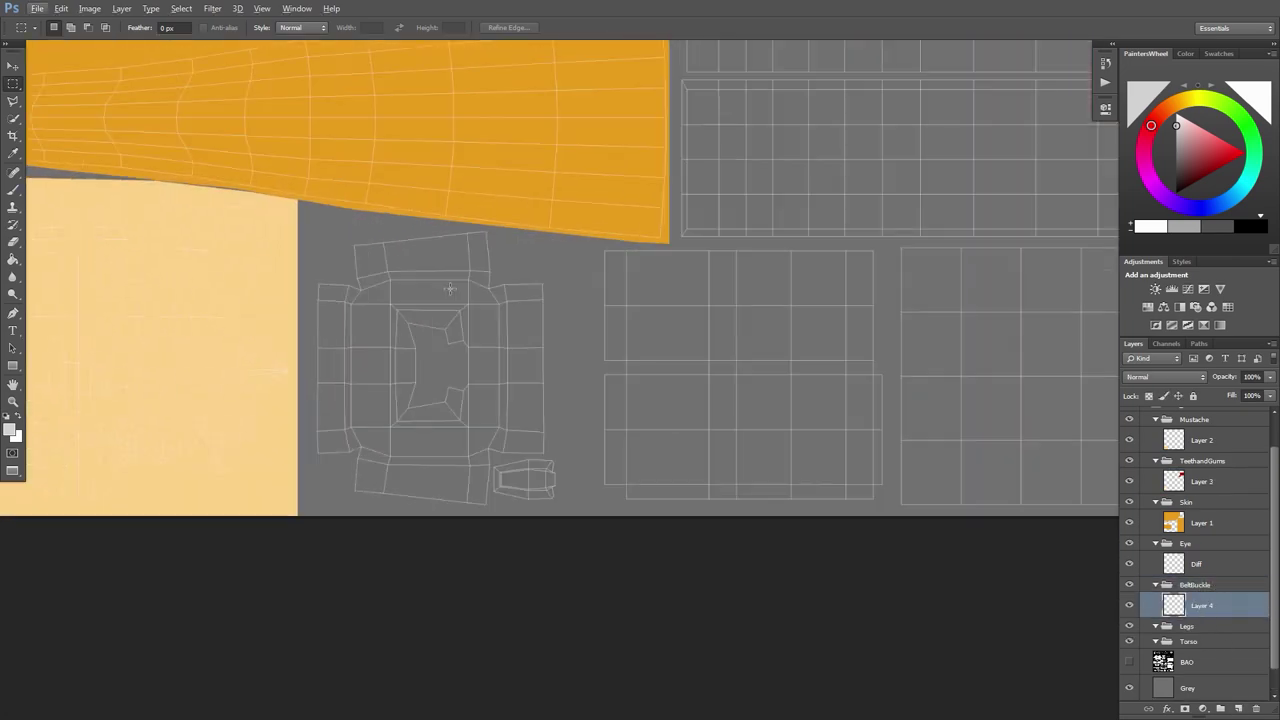
key("l")
left_click(345, 237)
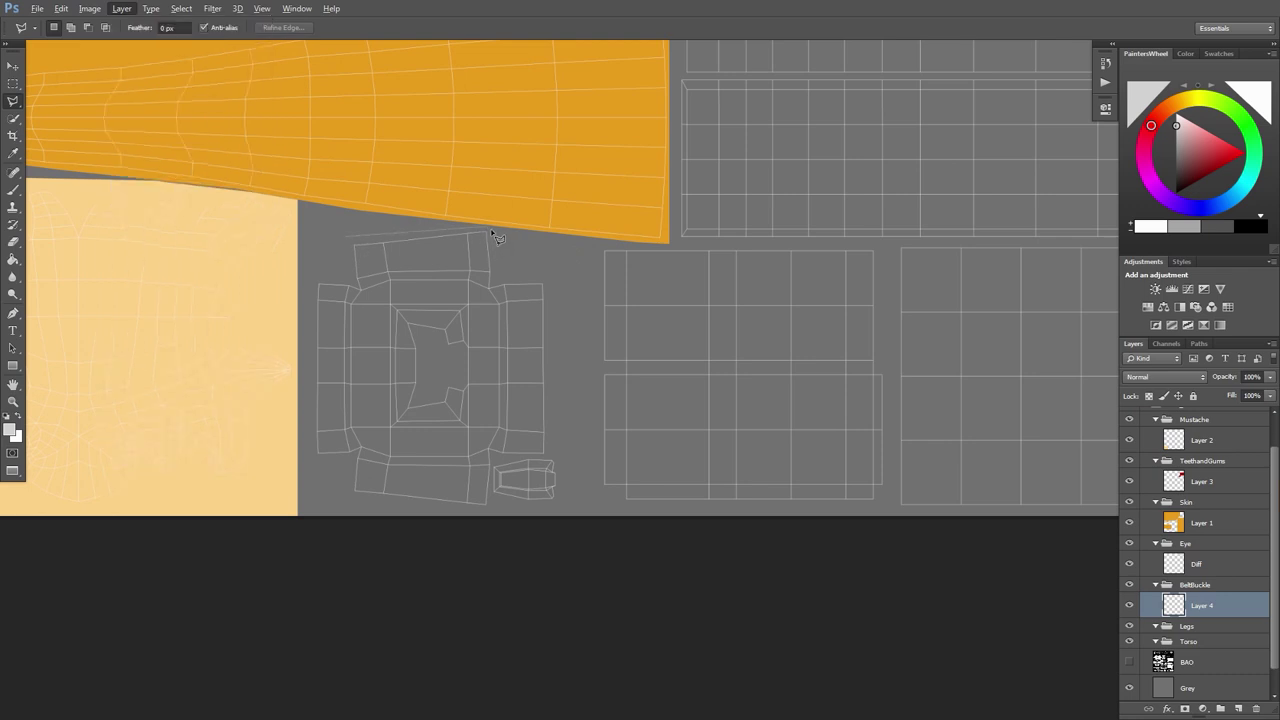
left_click(493, 280)
left_click(547, 281)
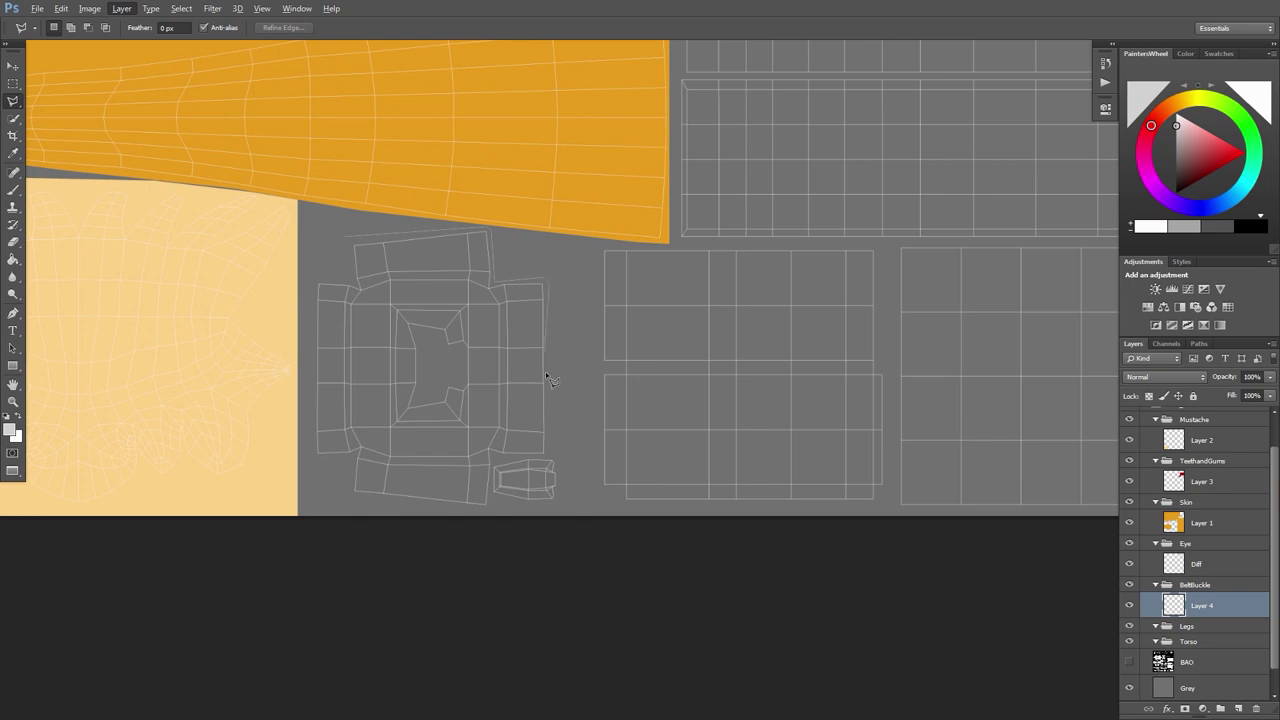
left_click(557, 455)
left_click(304, 456)
left_click(346, 242)
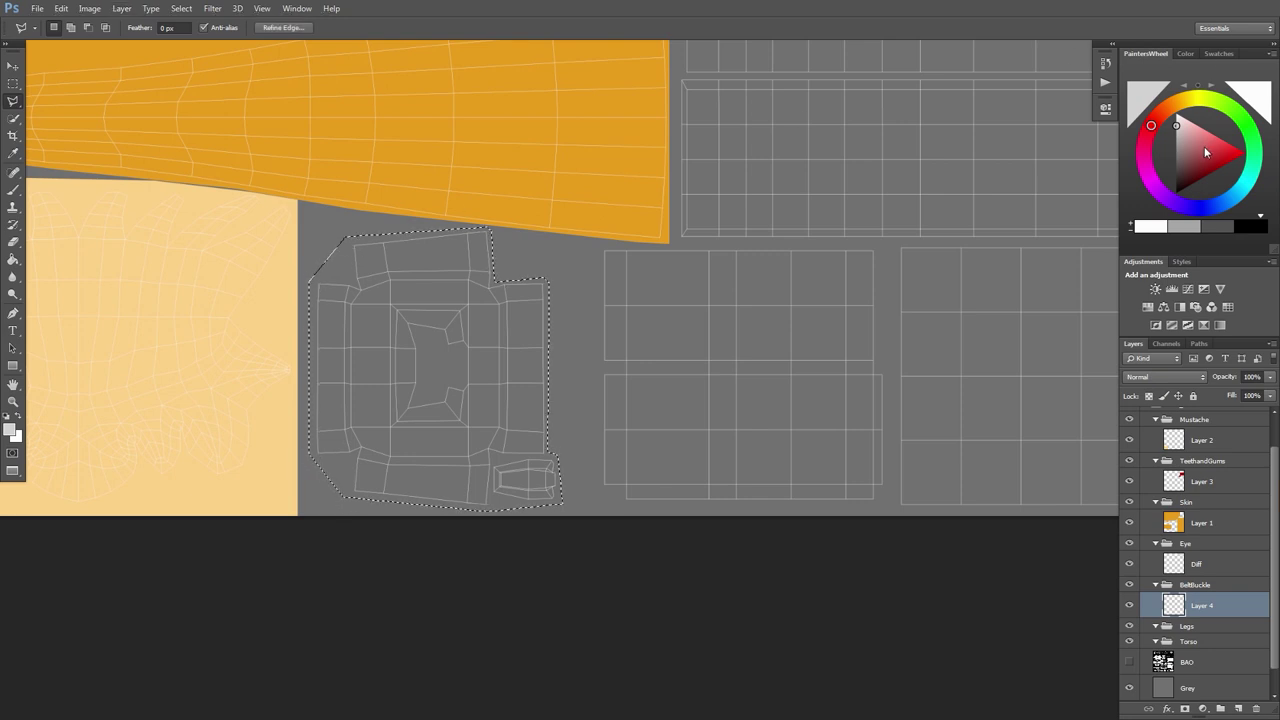
Choose a muted light blue, fill the belt buckle selection with it, and deselect
left_click(1238, 193)
left_click_drag(1242, 200, 1236, 198)
left_click(1186, 135)
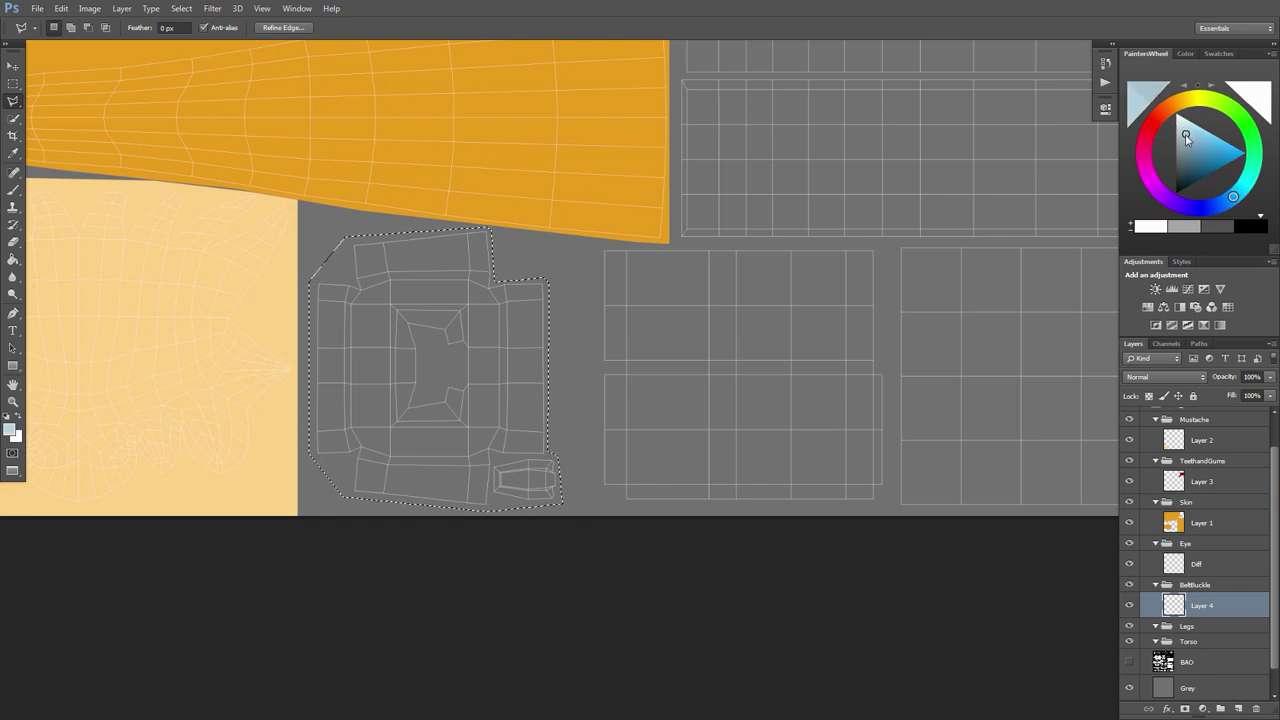
left_click_drag(1189, 140, 1187, 142)
key("g")
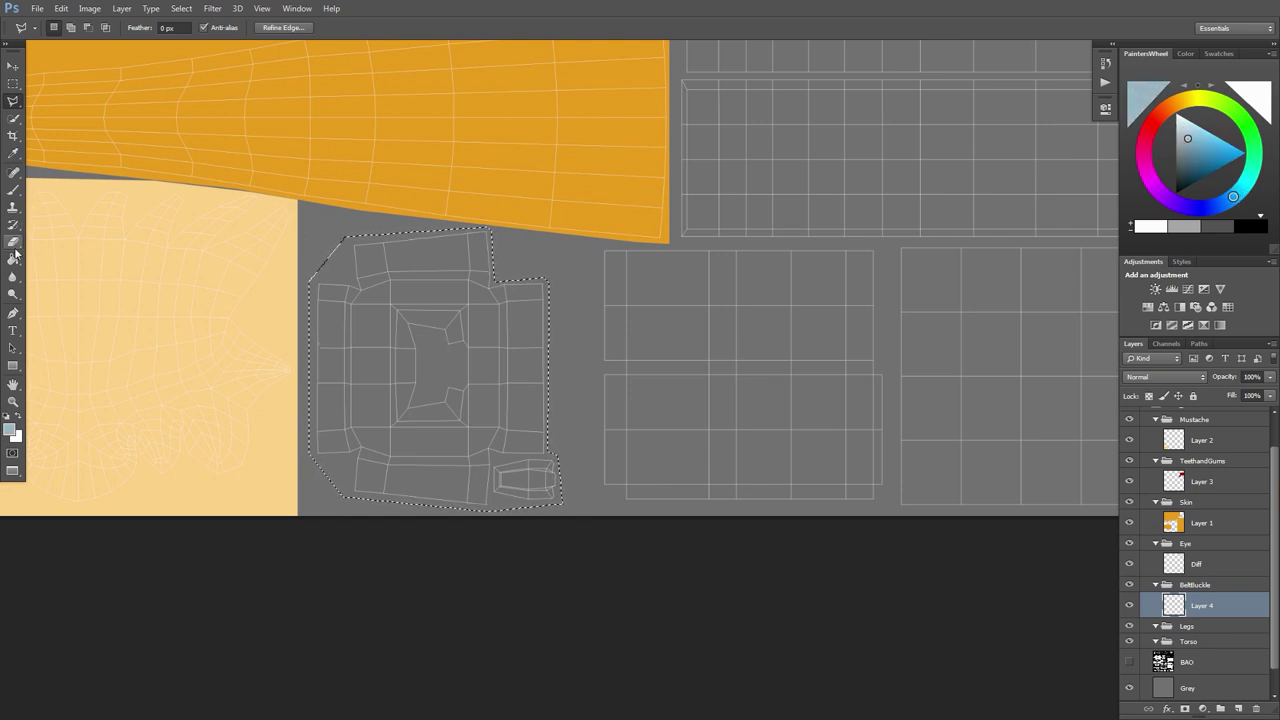
left_click(481, 389)
key("ctrl+d")
Collapse the BeltBuckle group and add a new layer inside the Torso group
key("m")
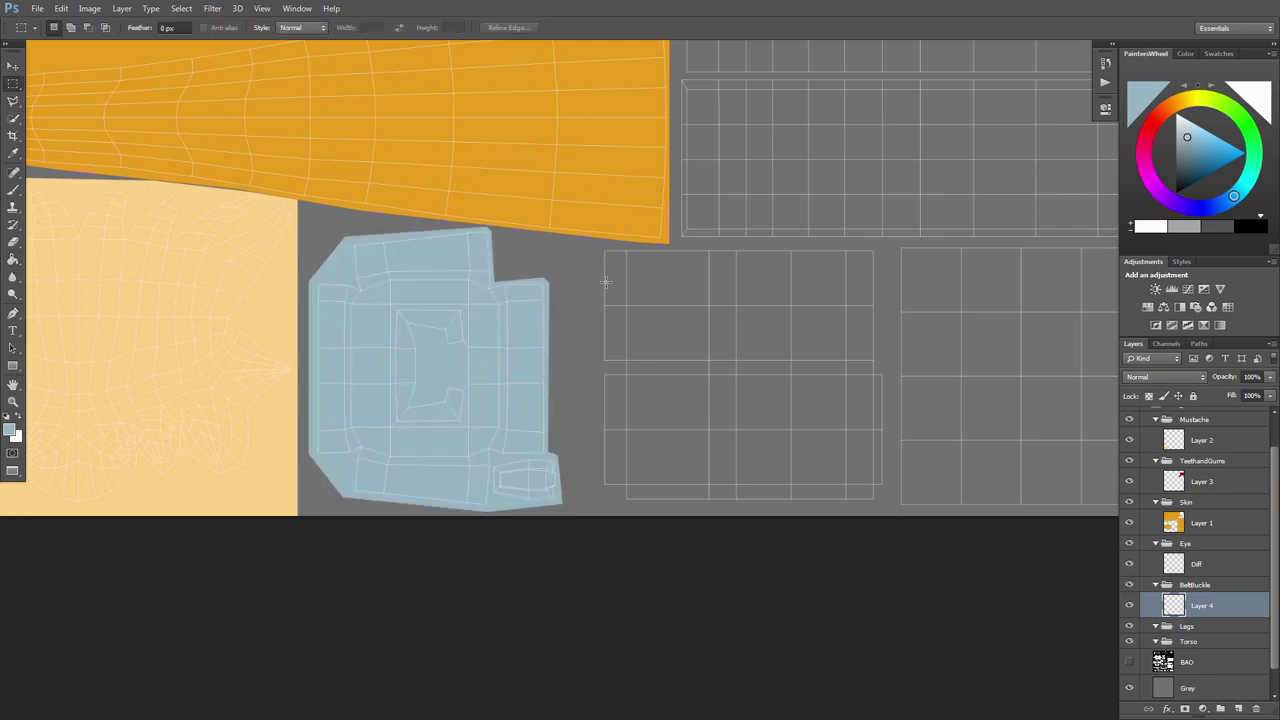
mouse_move(606, 280)
left_mouse_down()
mouse_move(480, 334)
mouse_move(372, 334)
left_mouse_up()
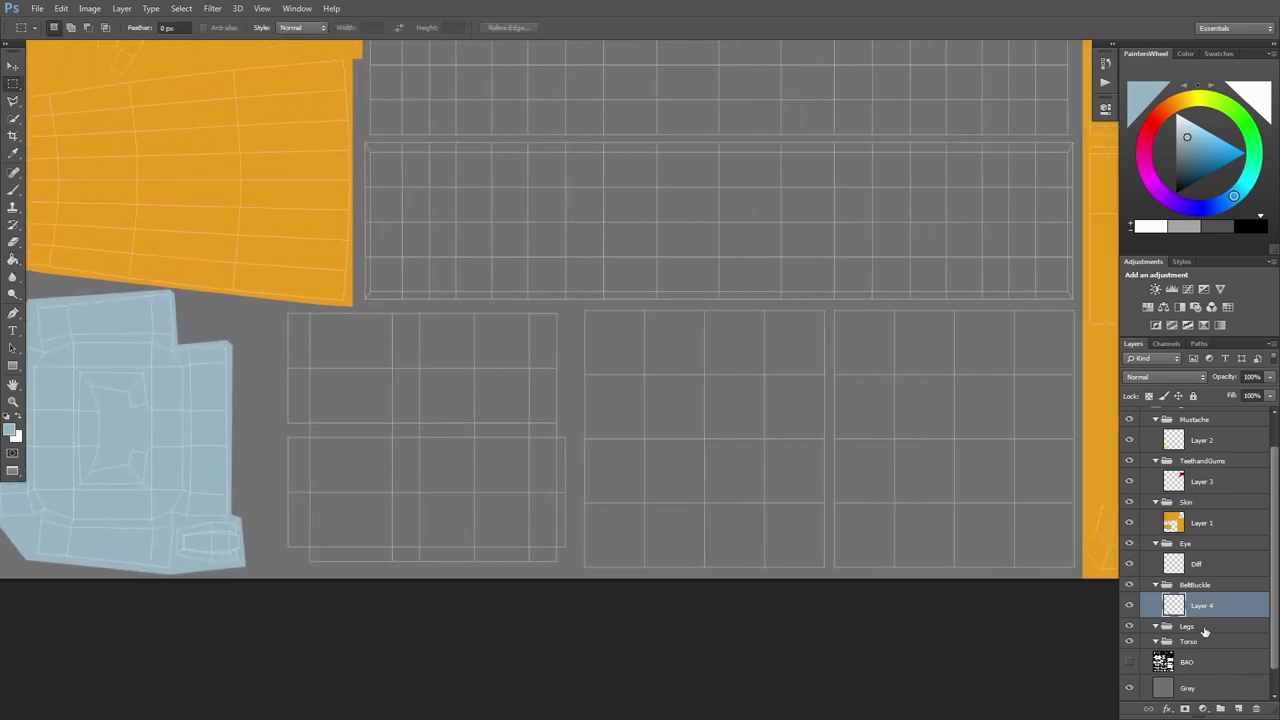
left_click(1207, 586)
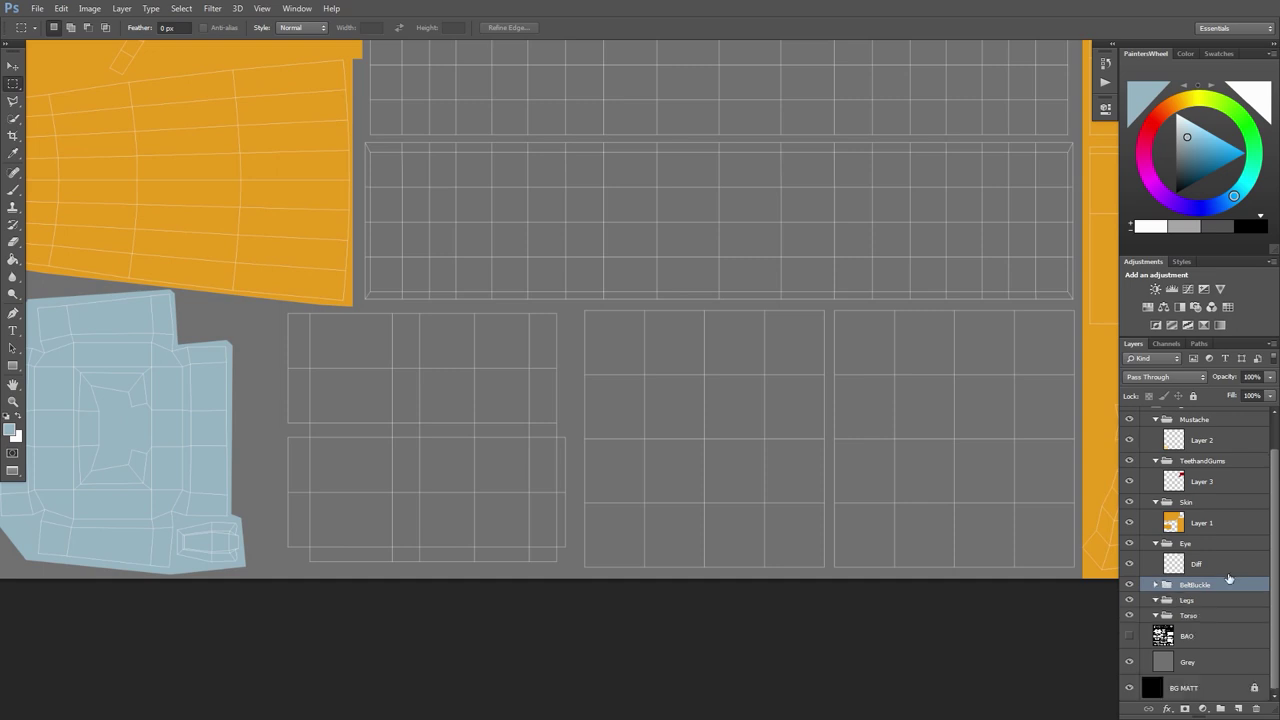
left_click(1209, 613)
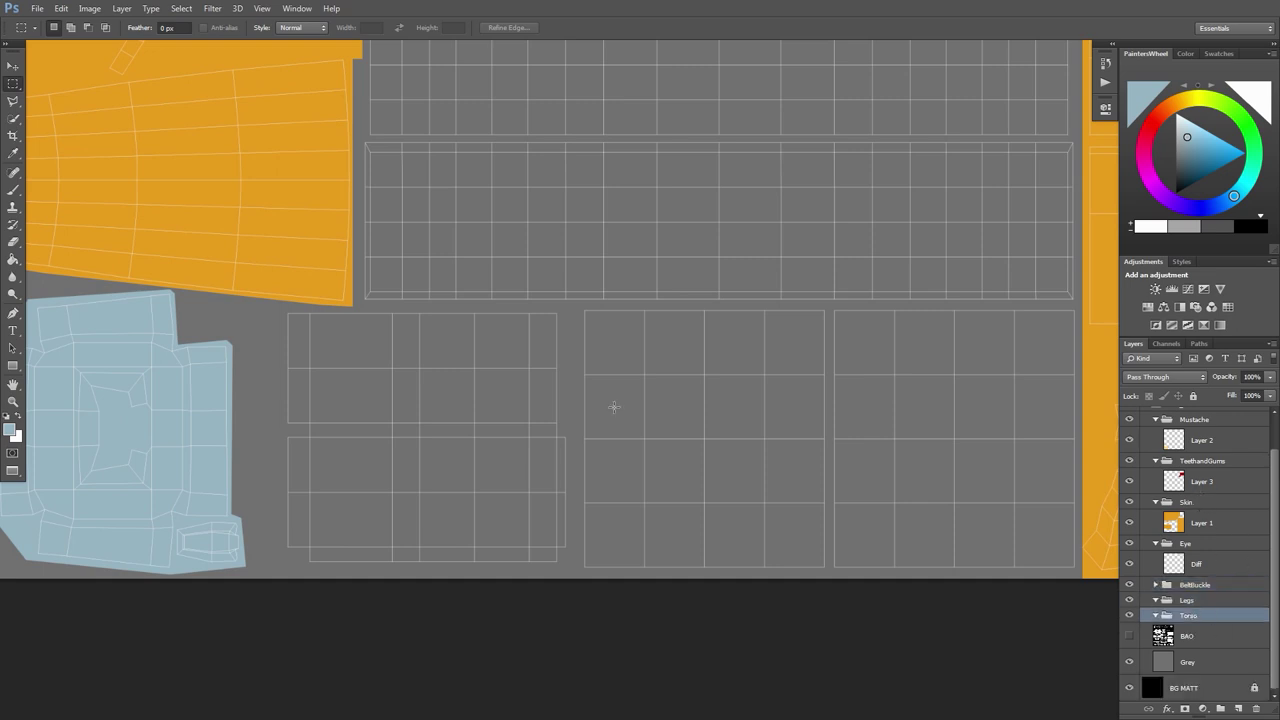
scroll(666, 414, "down", 1, "alt")
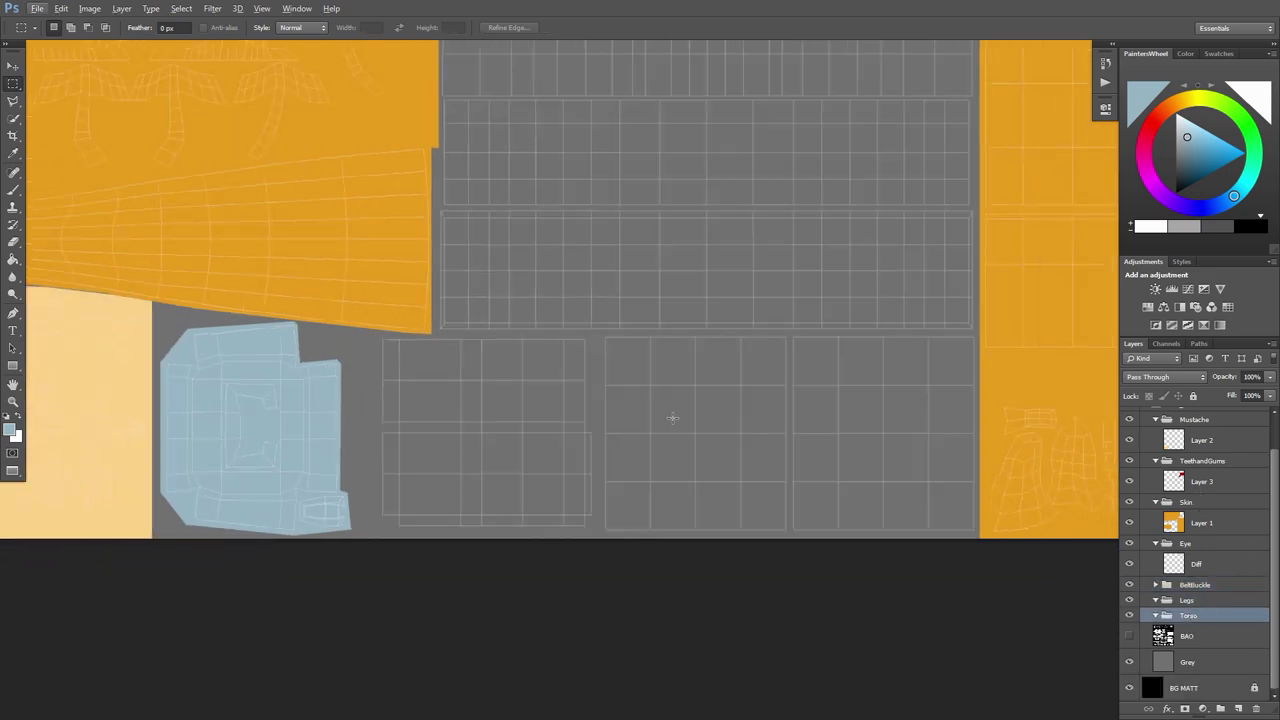
left_click(1238, 708)
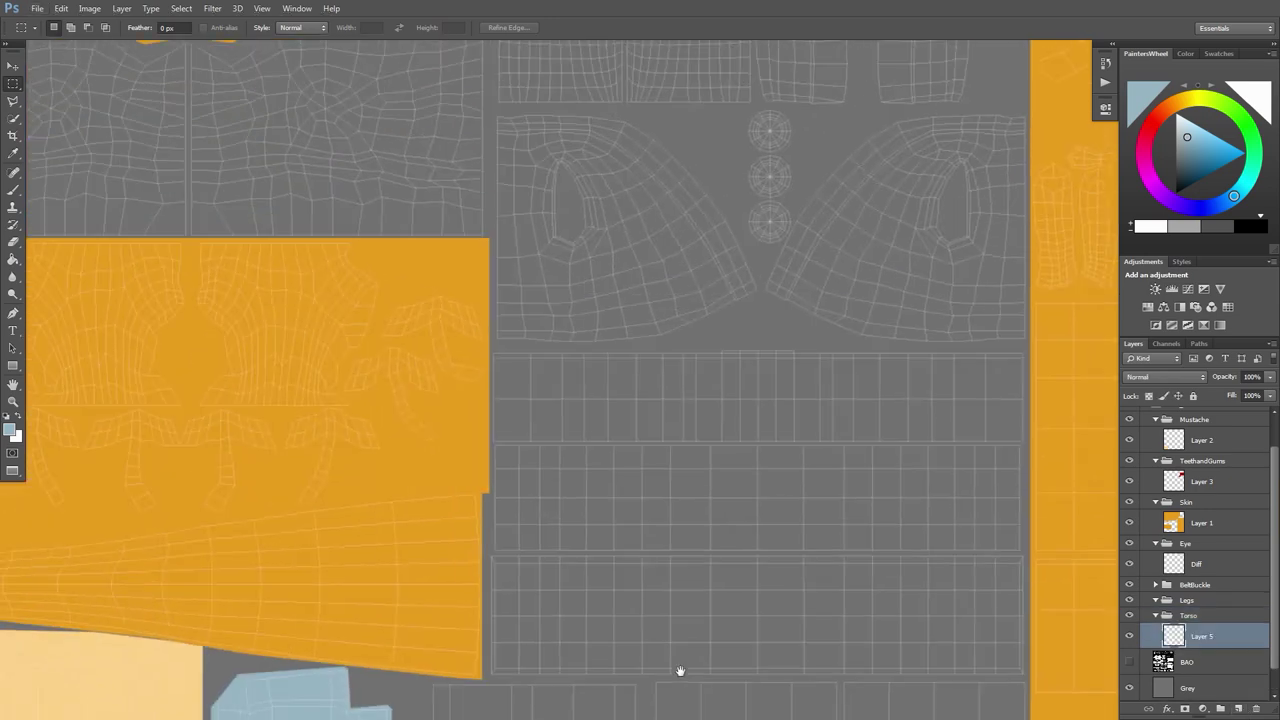
Add a new layer inside the Legs group
scroll(677, 666, "up", 3, "alt")
left_click_drag(649, 354, 710, 399)
left_click_drag(783, 269, 586, 217)
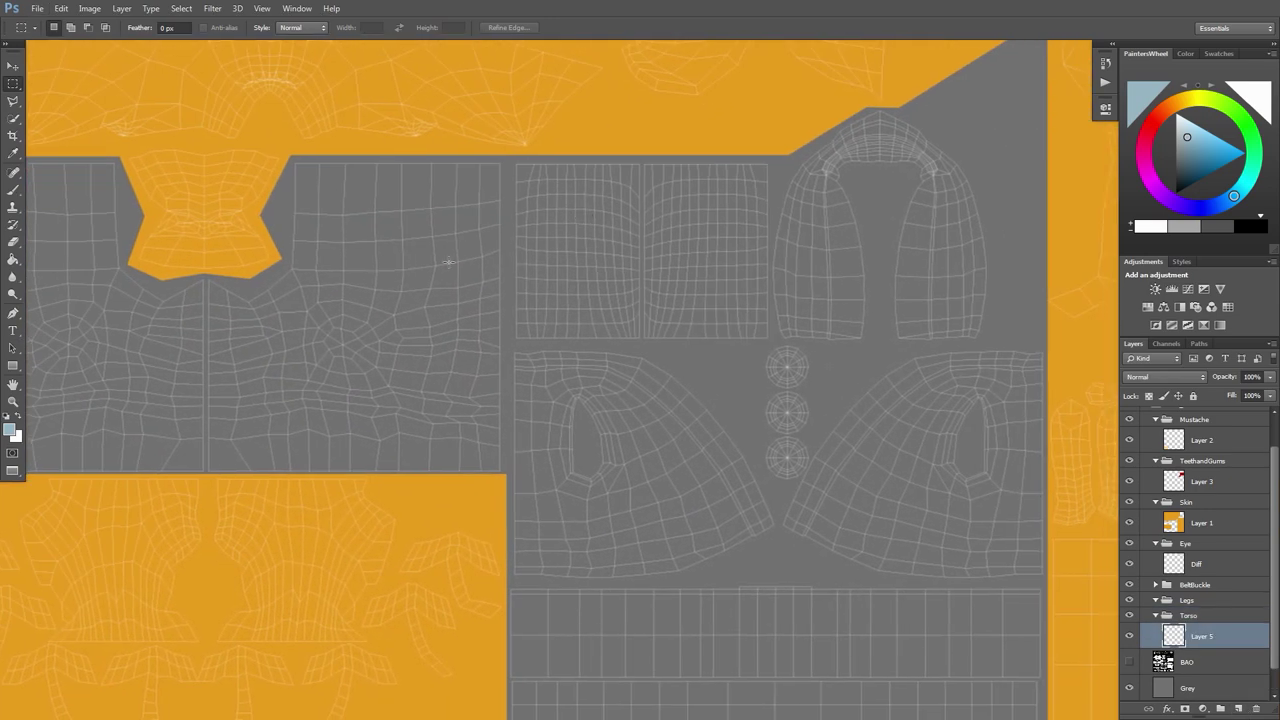
left_click(1200, 603)
left_click(1238, 708)
Select a rectangle around the two large leg shells between the orange skin areas, redrawing it once for a tighter fit
left_click_drag(483, 329, 683, 328)
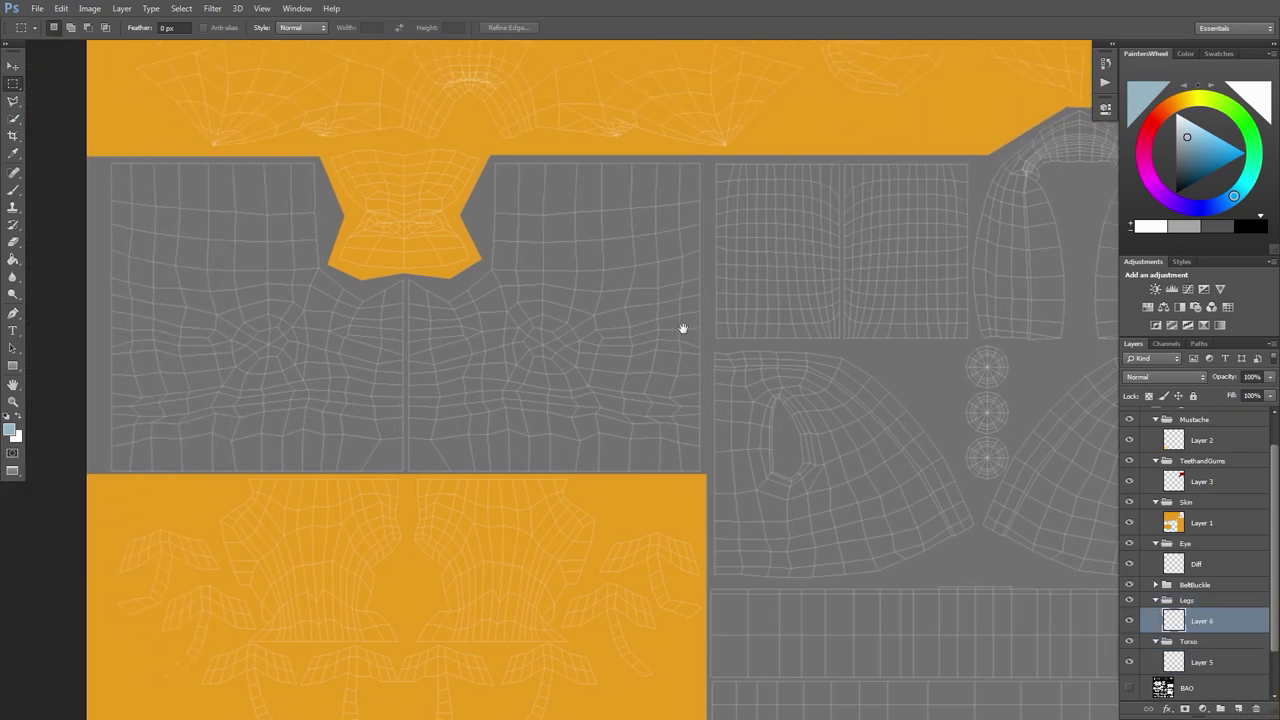
key("l")
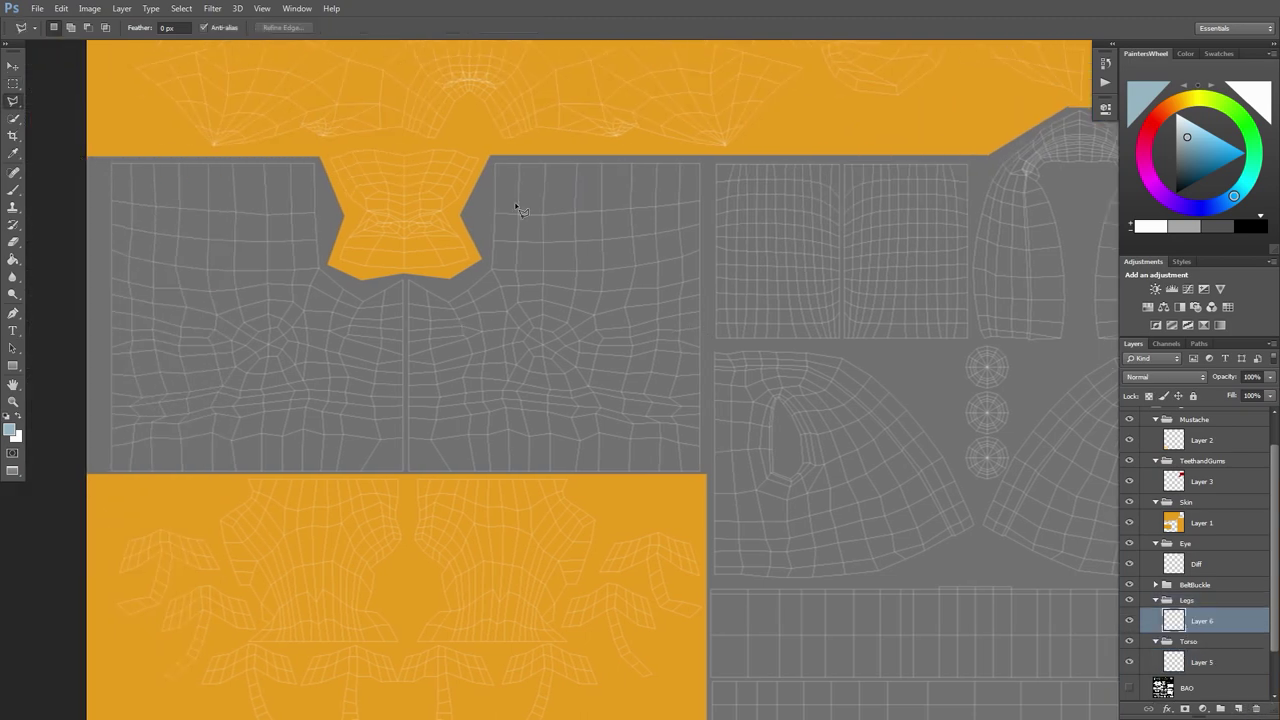
key("m")
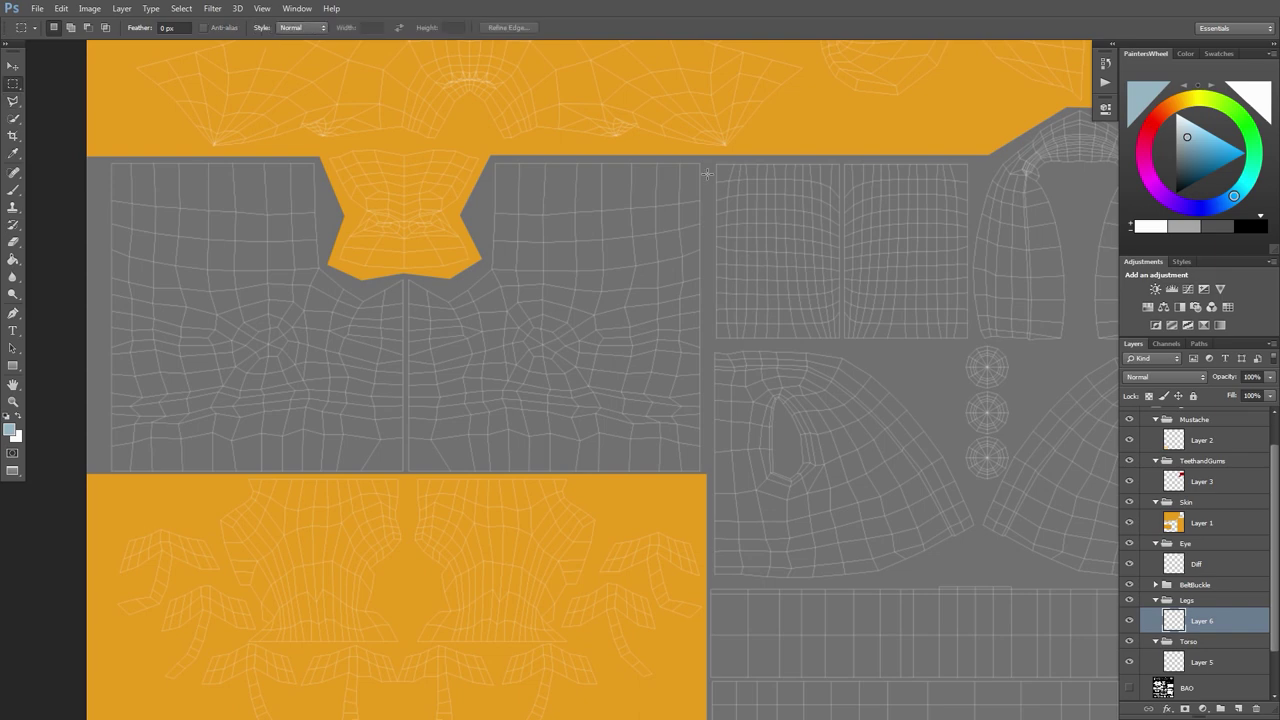
left_click_drag(708, 151, 54, 485)
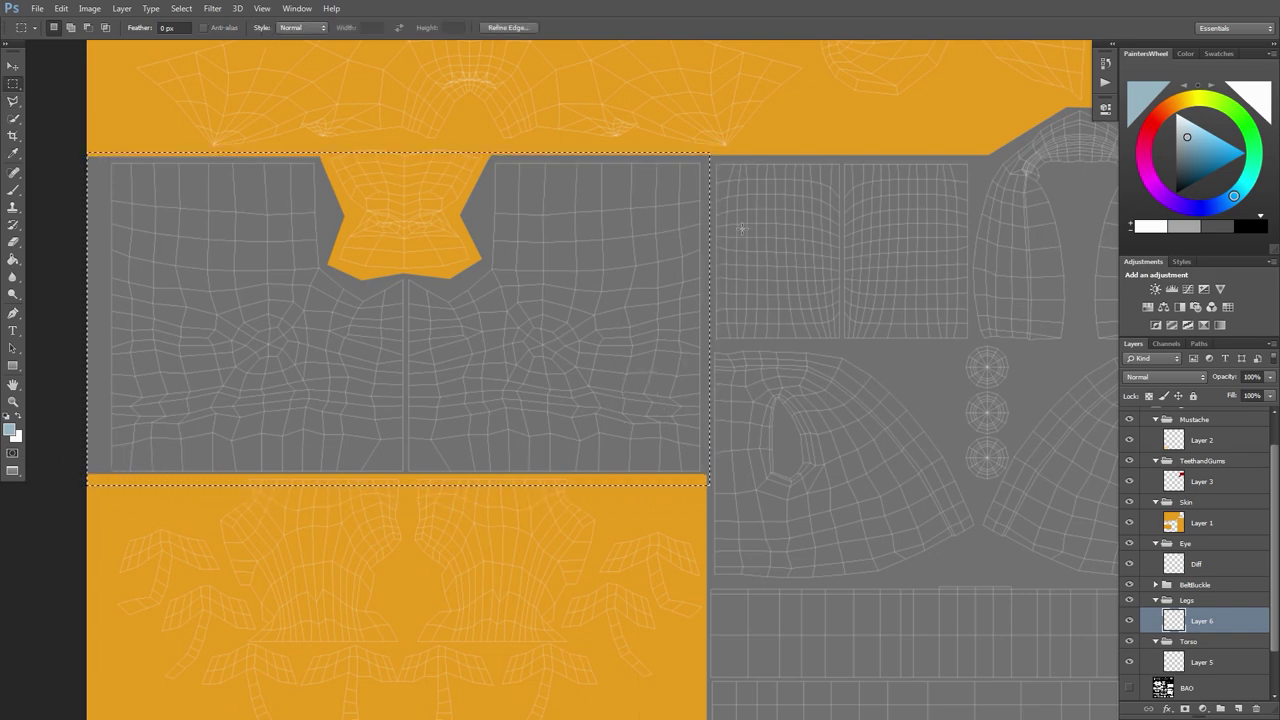
left_click(735, 494)
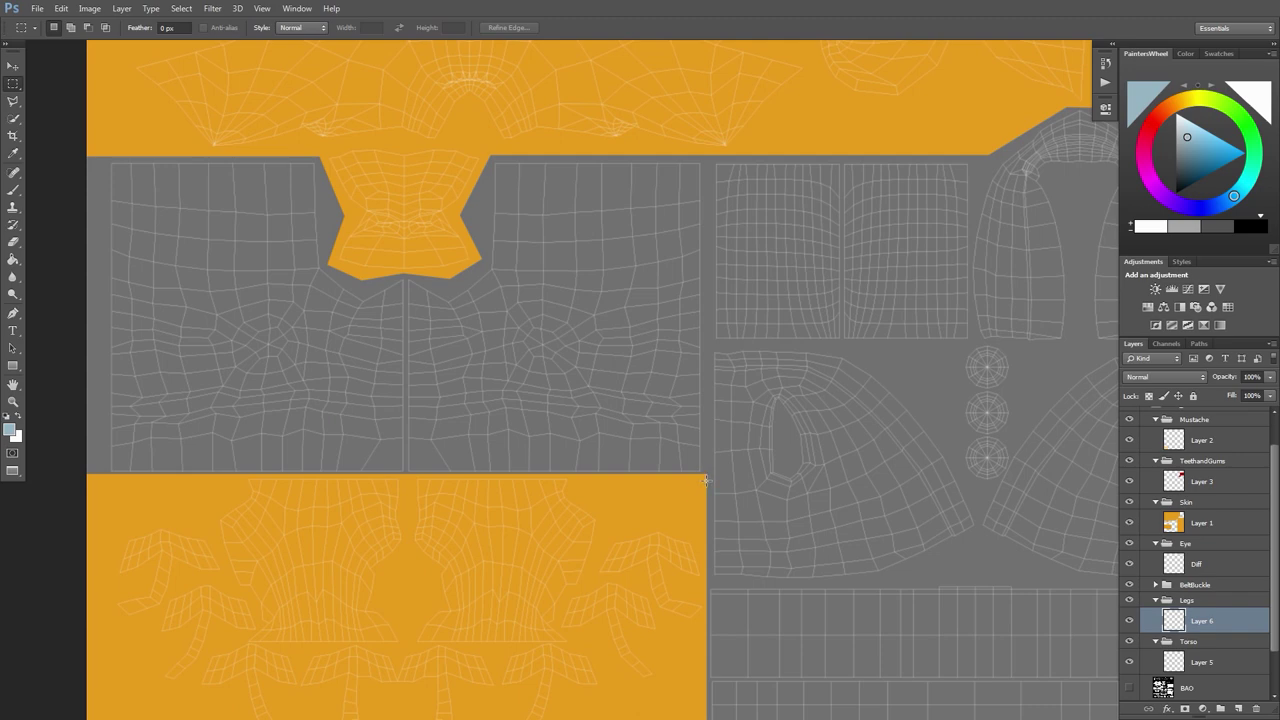
mouse_move(705, 481)
left_mouse_down()
mouse_move(660, 285)
mouse_move(28, 135)
mouse_move(88, 153)
left_mouse_up()
Leave the full-screen view so the family reference picture shows beside the texture file
key("g")
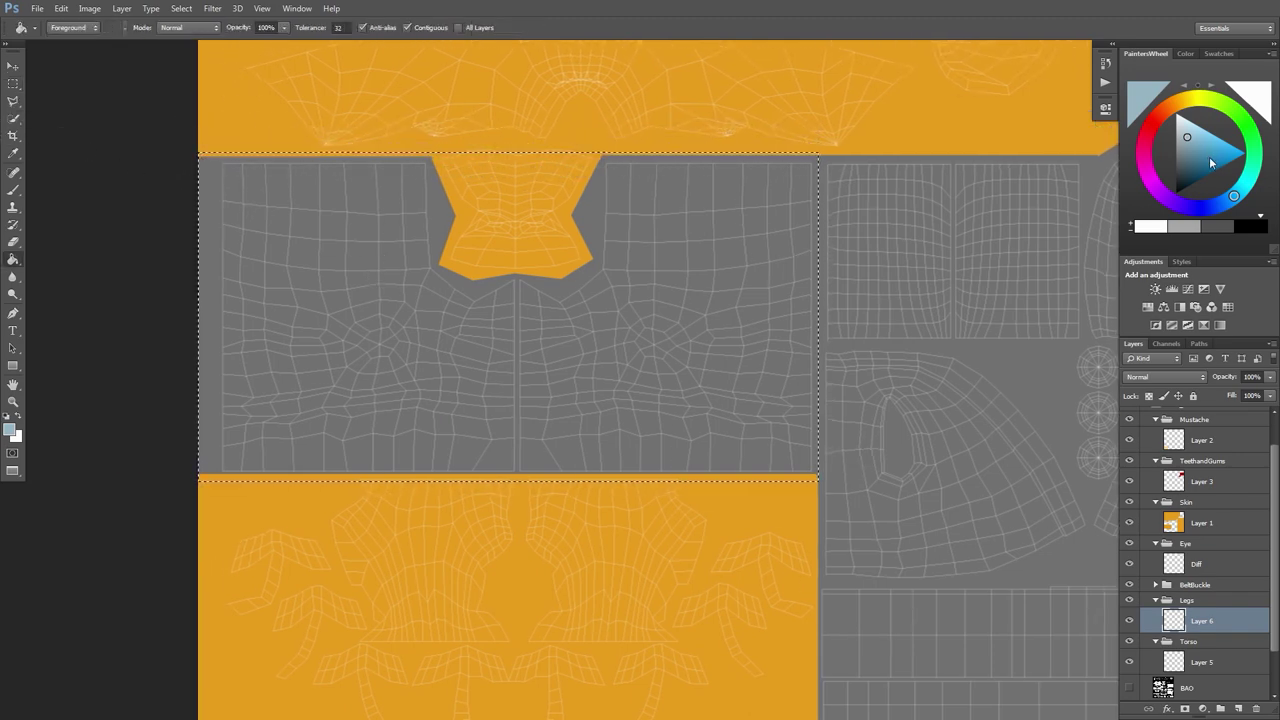
key("ctrl+d")
key("alt+Tab")
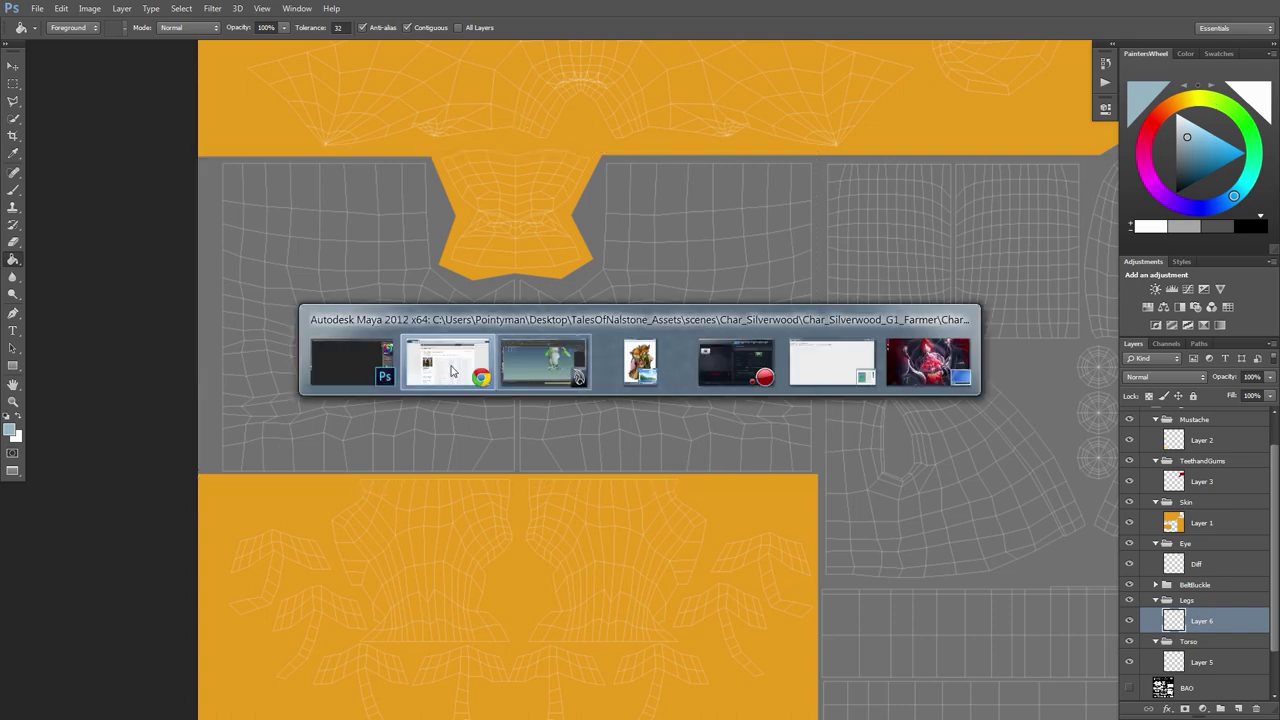
left_click(354, 371)
key("f")
key("f")
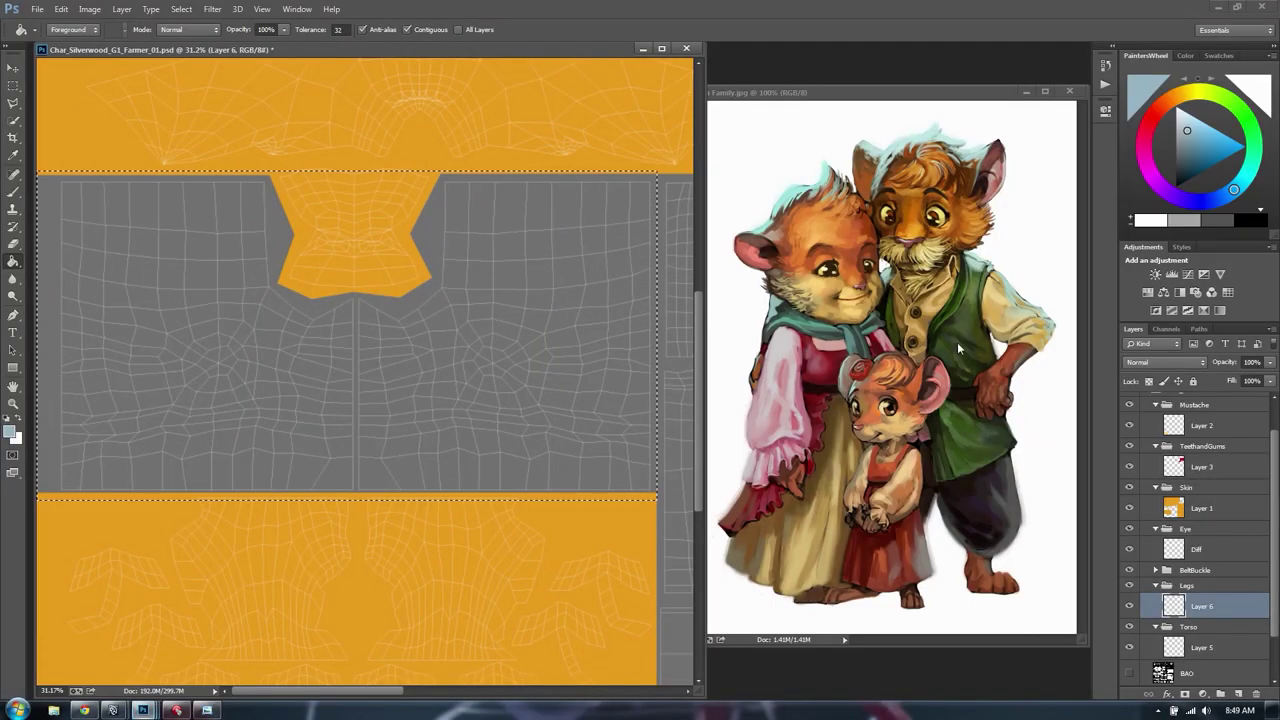
Sample the near-black colour of the farmer's trousers from the reference picture, fill the leg shell selection with it, and deselect
left_click_drag(987, 489, 988, 480, "alt")
left_click(465, 303)
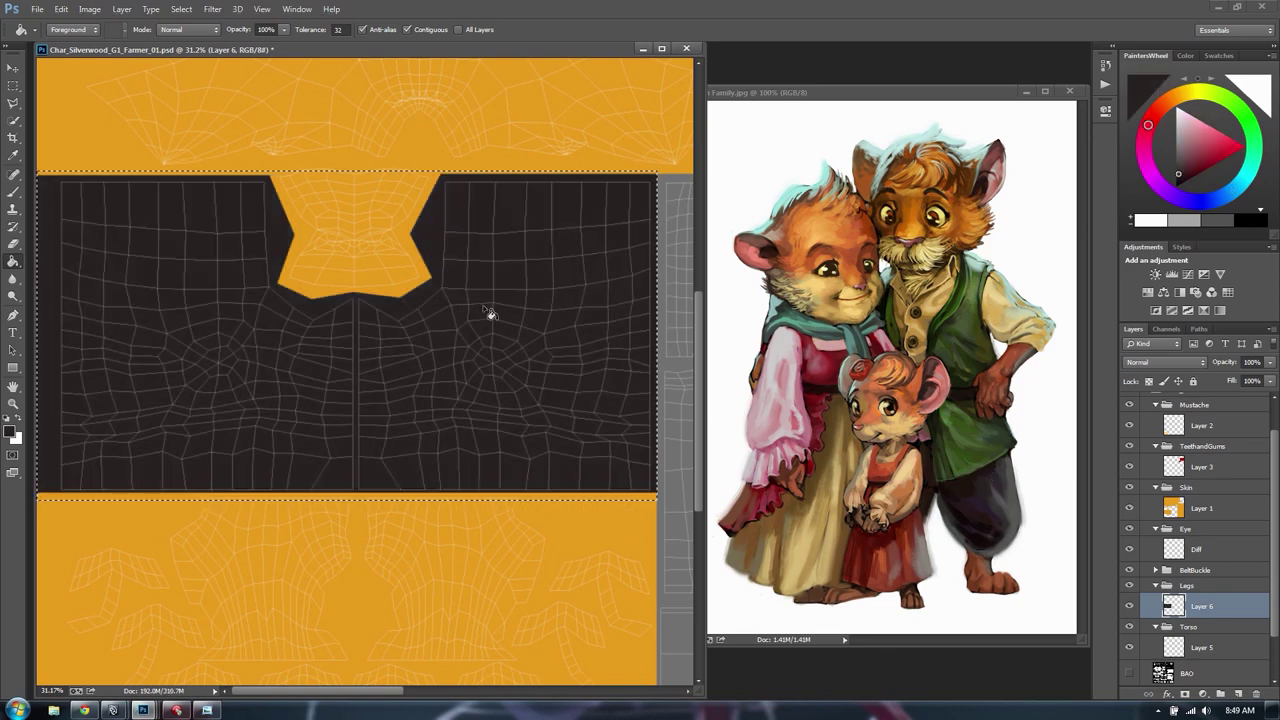
left_click(971, 484, "alt")
left_click(493, 338)
key("m")
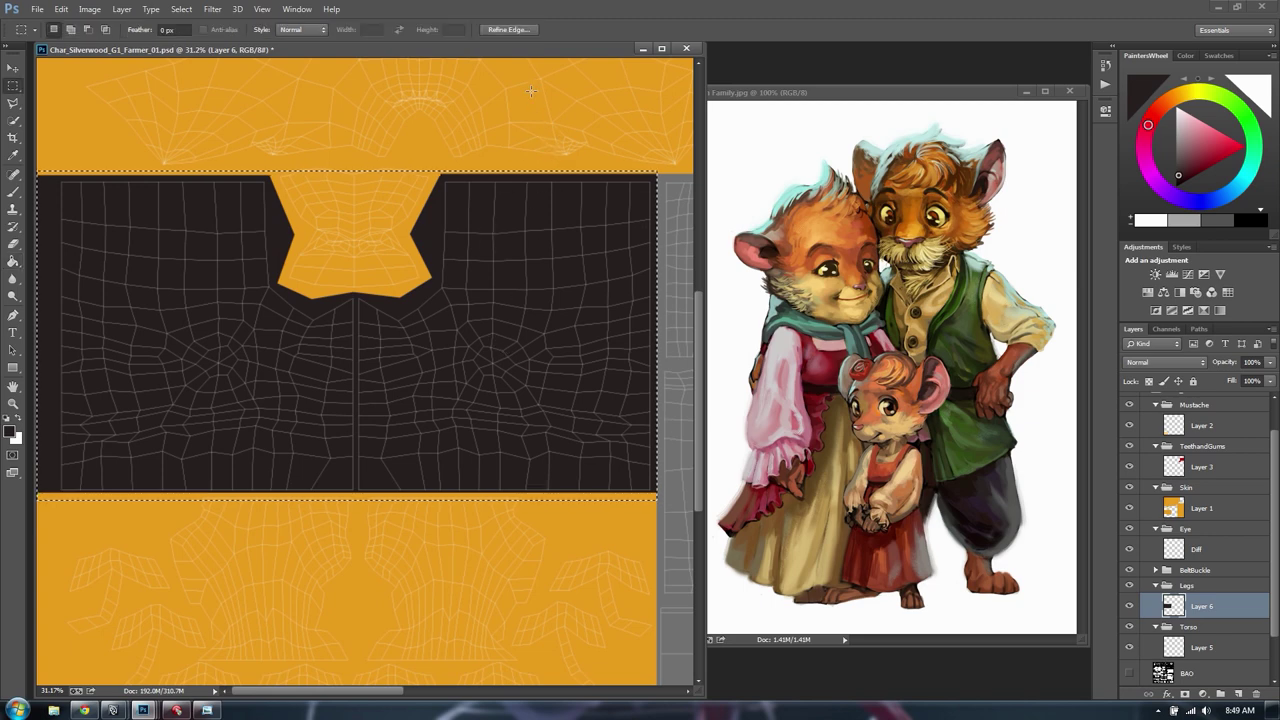
left_click(526, 101)
Return the texture file to the full-screen view and make the Torso group's layer active
left_click_drag(537, 345, 272, 348)
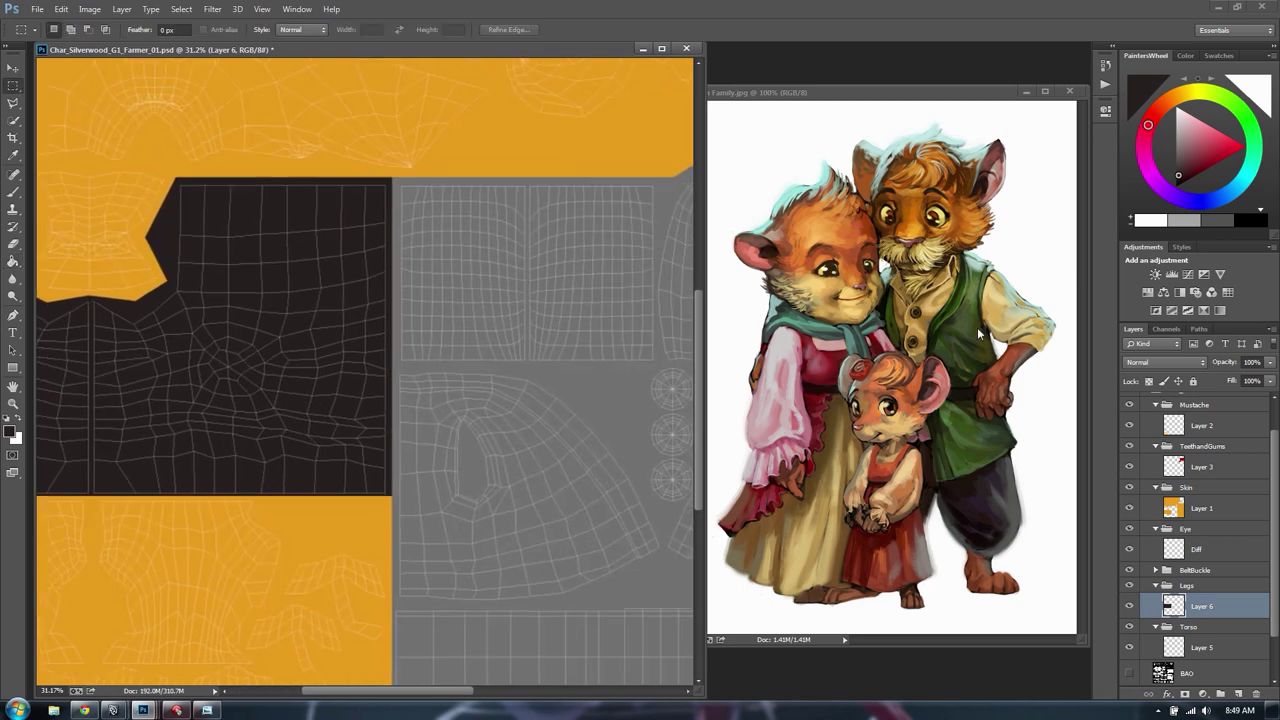
scroll(323, 323, "right", 2)
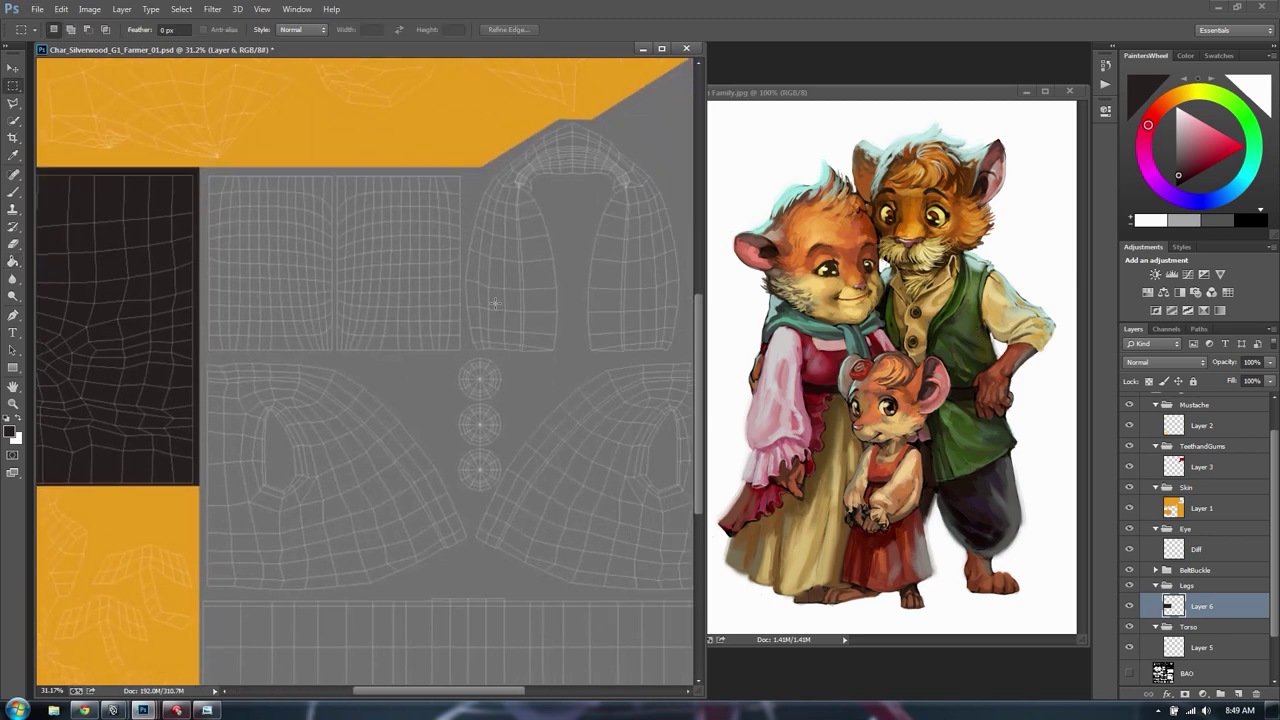
key("f")
left_click_drag(786, 357, 1006, 443)
left_click(1205, 662)
left_click_drag(711, 271, 625, 94)
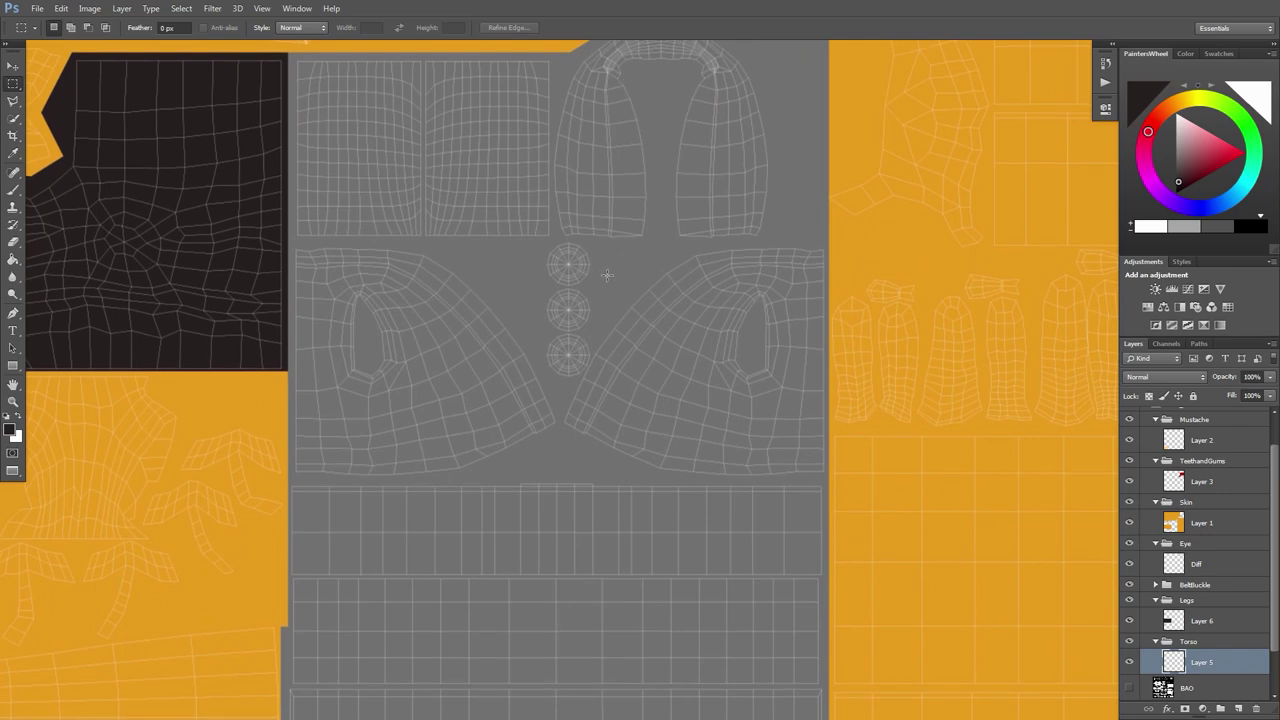
left_click_drag(508, 327, 475, 164)
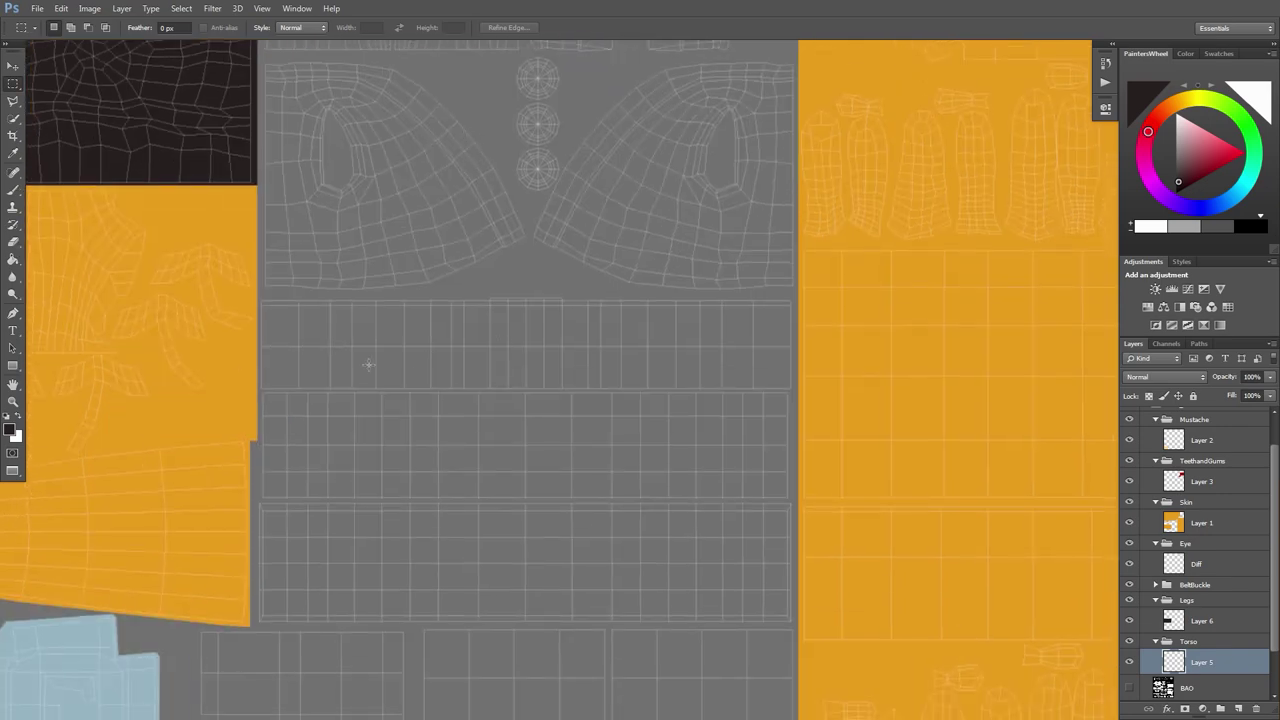
left_click_drag(368, 364, 443, 187)
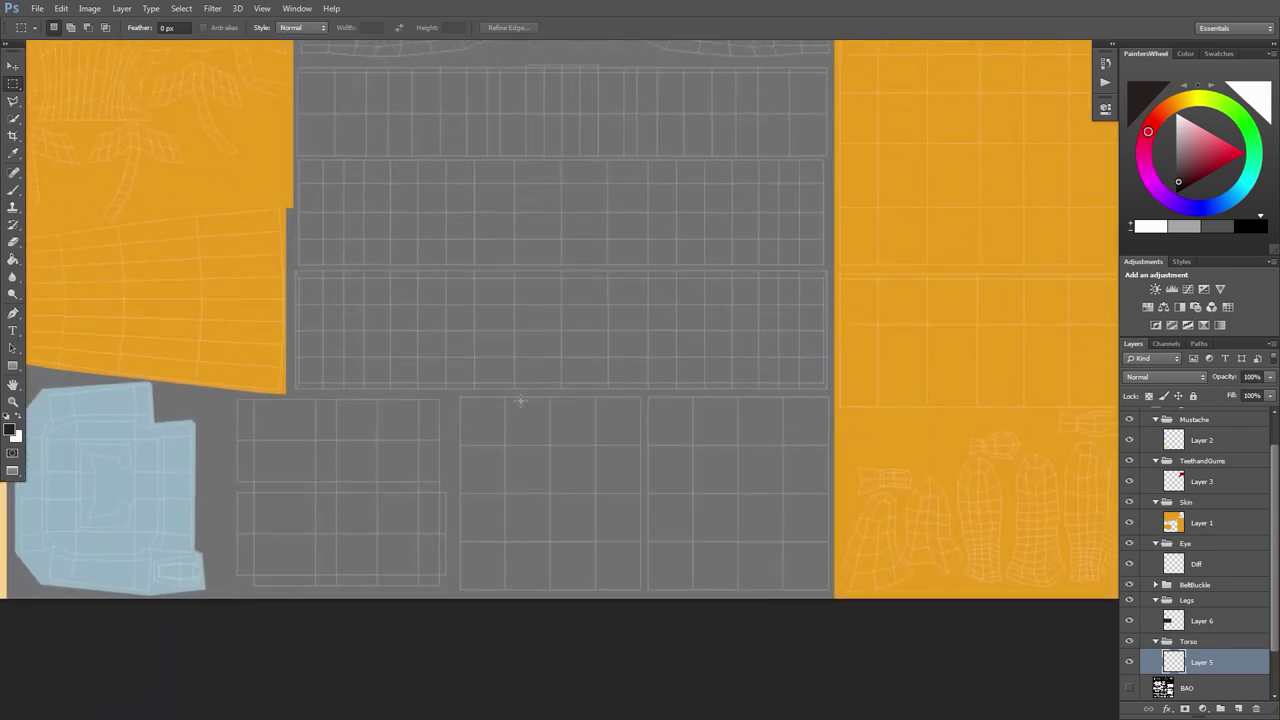
Outline the two square shirt shells and the neighbouring curved collar-like shell together with the Polygonal Lasso
mouse_move(455, 393)
left_mouse_down()
mouse_move(573, 584)
mouse_move(772, 636)
mouse_move(838, 622)
left_mouse_up()
key("l")
left_click_drag(558, 169, 600, 648)
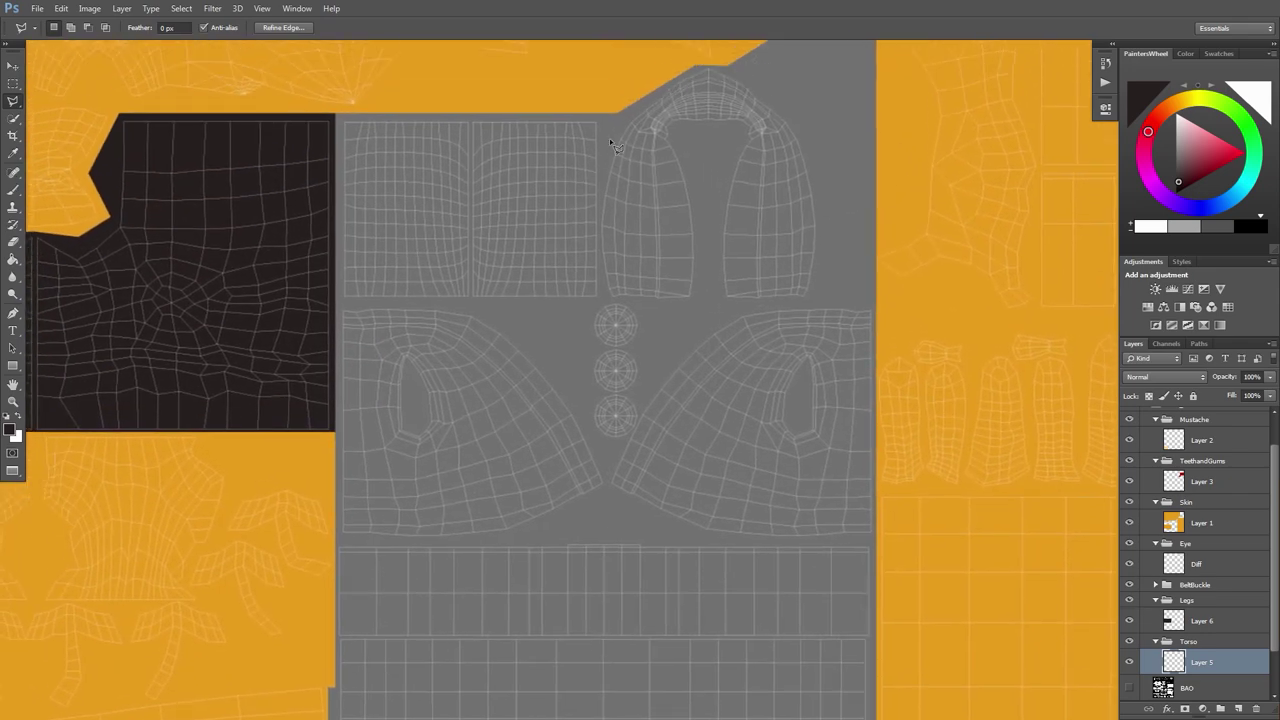
left_click_drag(609, 138, 598, 296)
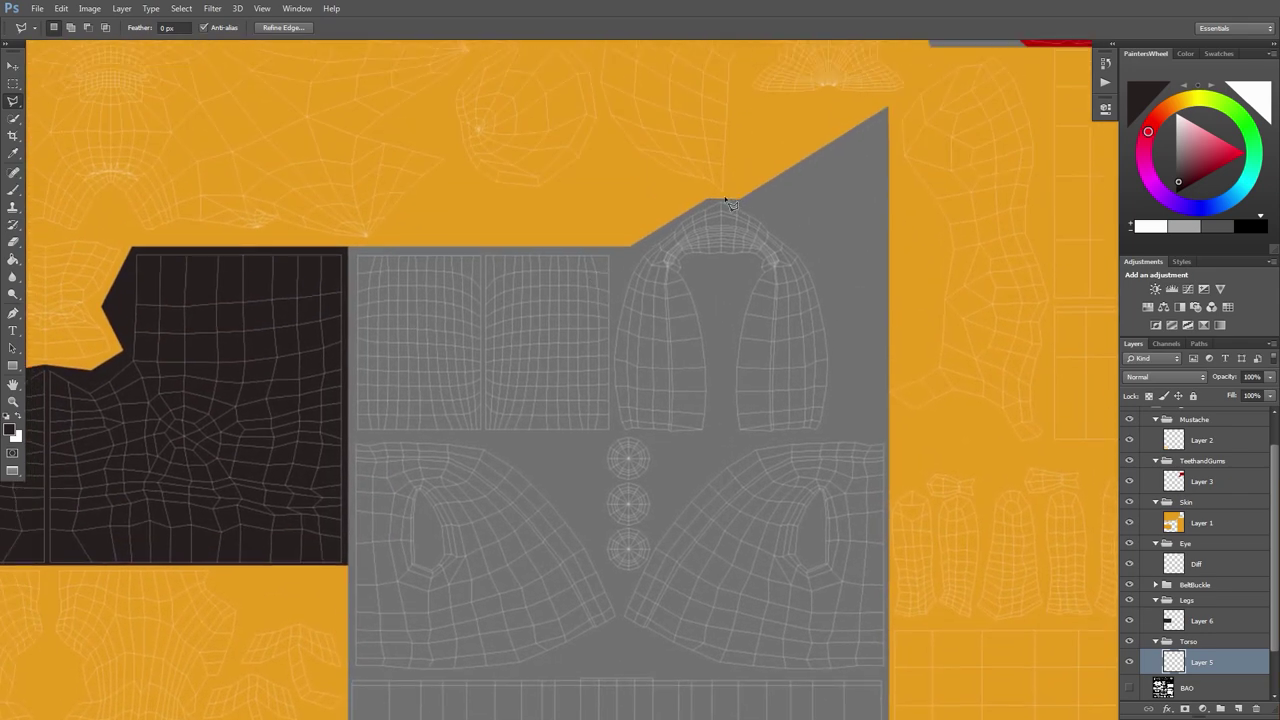
left_click(834, 439)
left_click(353, 433)
left_click(354, 248)
left_click(632, 248)
left_click(705, 198)
left_click(724, 198)
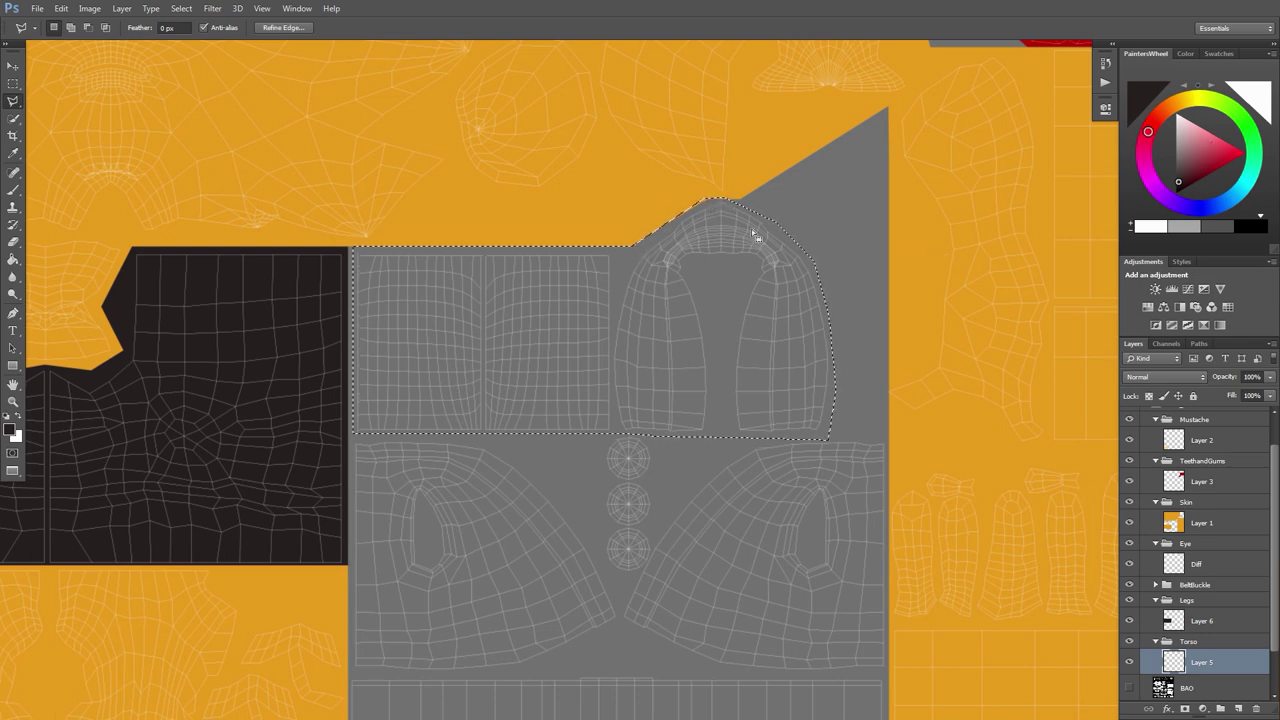
Show the family reference beside the texture file and fill the shirt selection with the cream sampled from the farmer's shirt
key("g")
key("f")
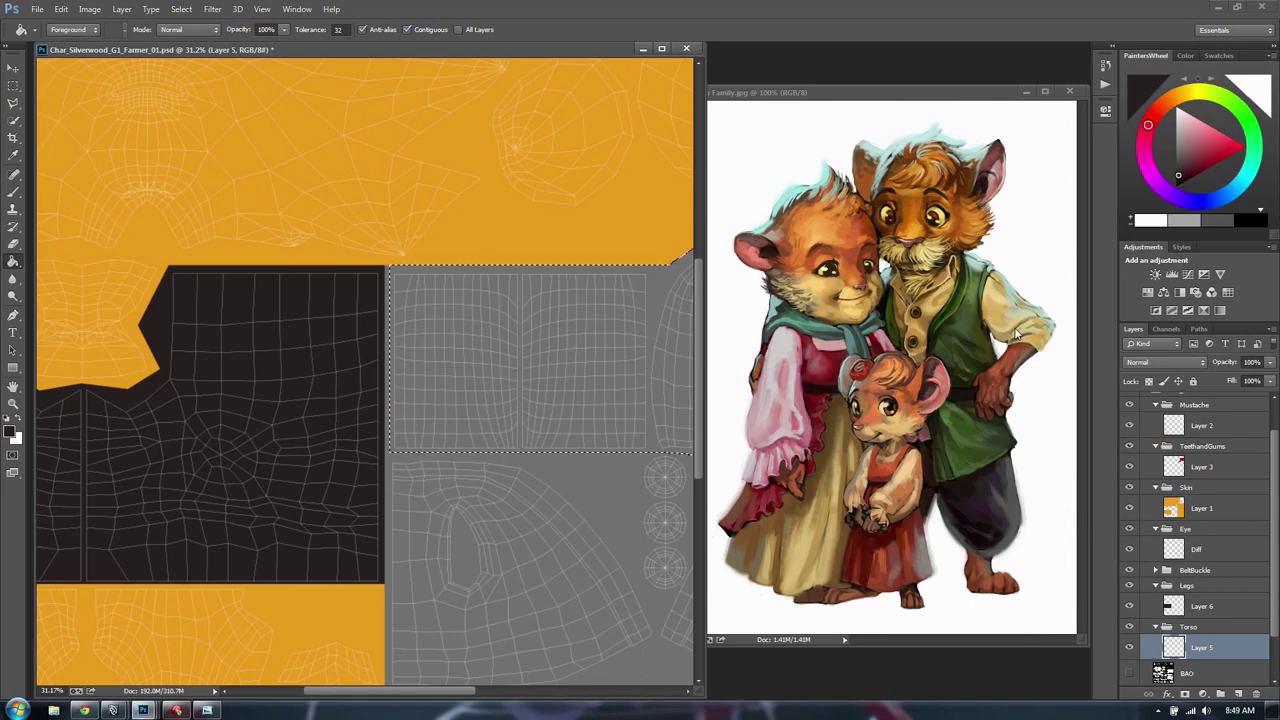
left_click(552, 332)
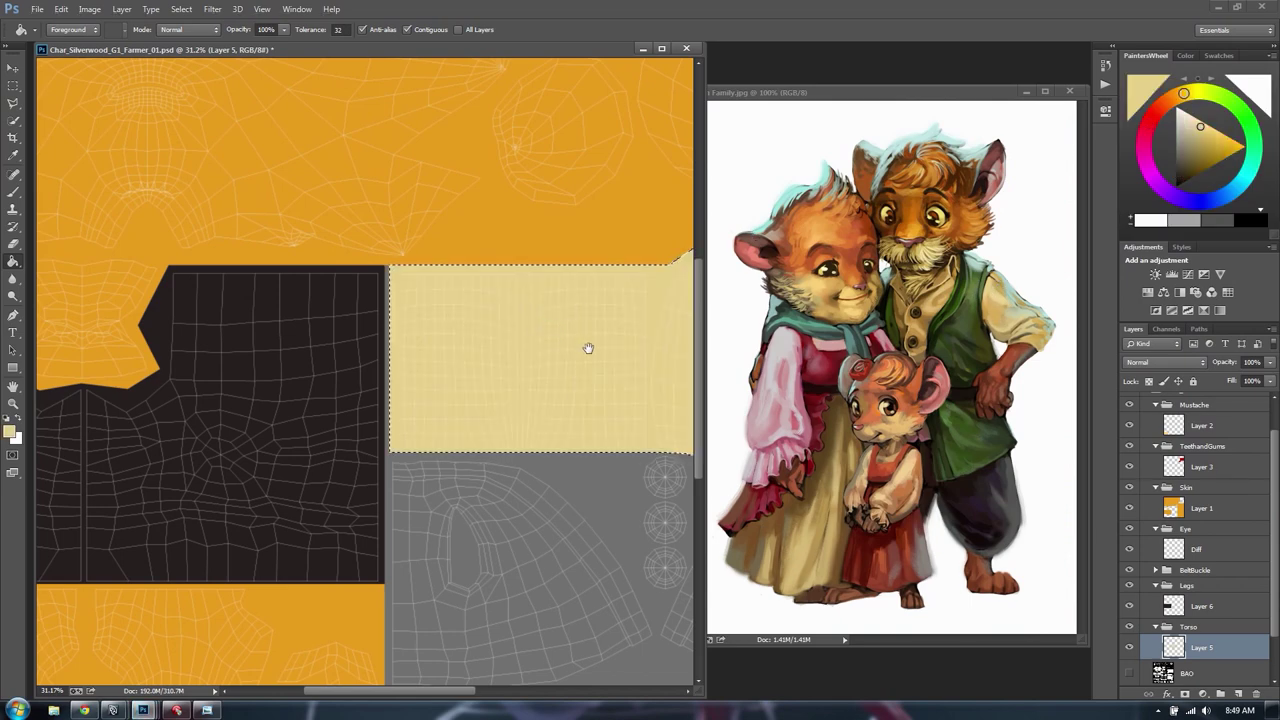
Sample the farmer's vest green from the reference and outline the two curved vest shells and three round button shells
mouse_move(586, 348)
left_mouse_down()
mouse_move(389, 194)
mouse_move(386, 167)
left_mouse_up()
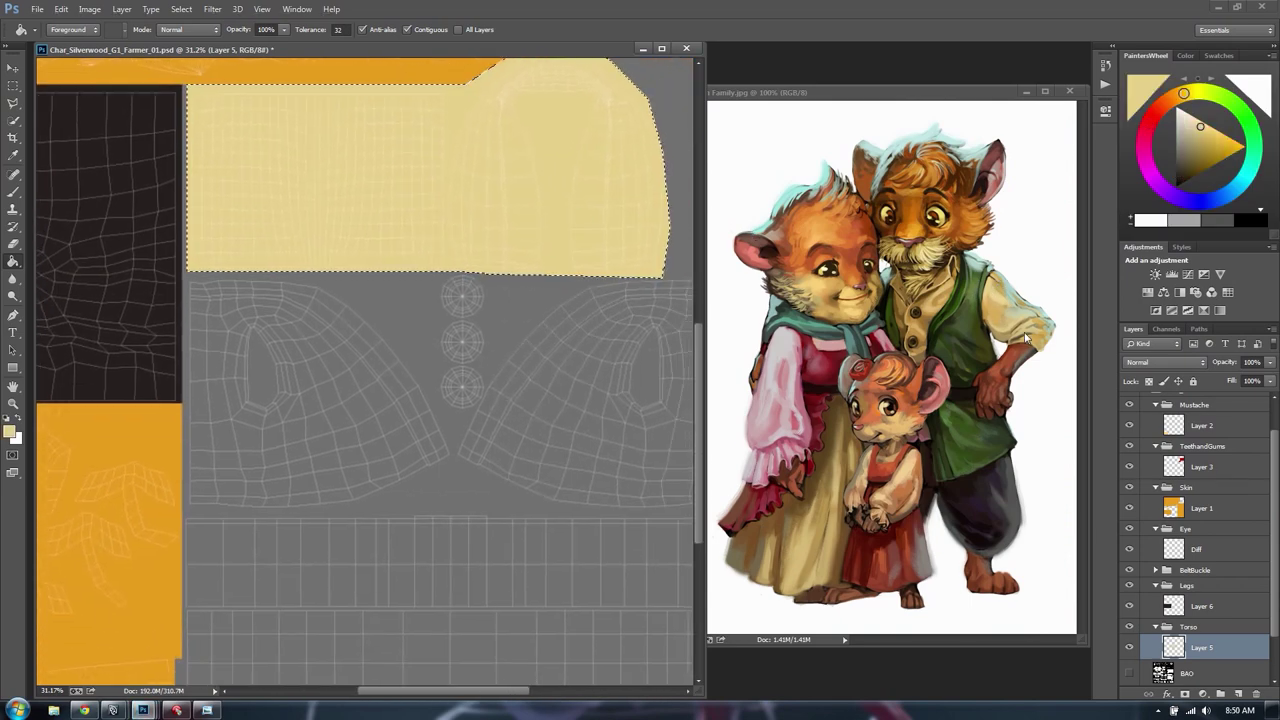
left_click(969, 320, "alt")
mouse_move(451, 340)
left_mouse_down()
mouse_move(380, 286)
mouse_move(414, 291)
left_mouse_up()
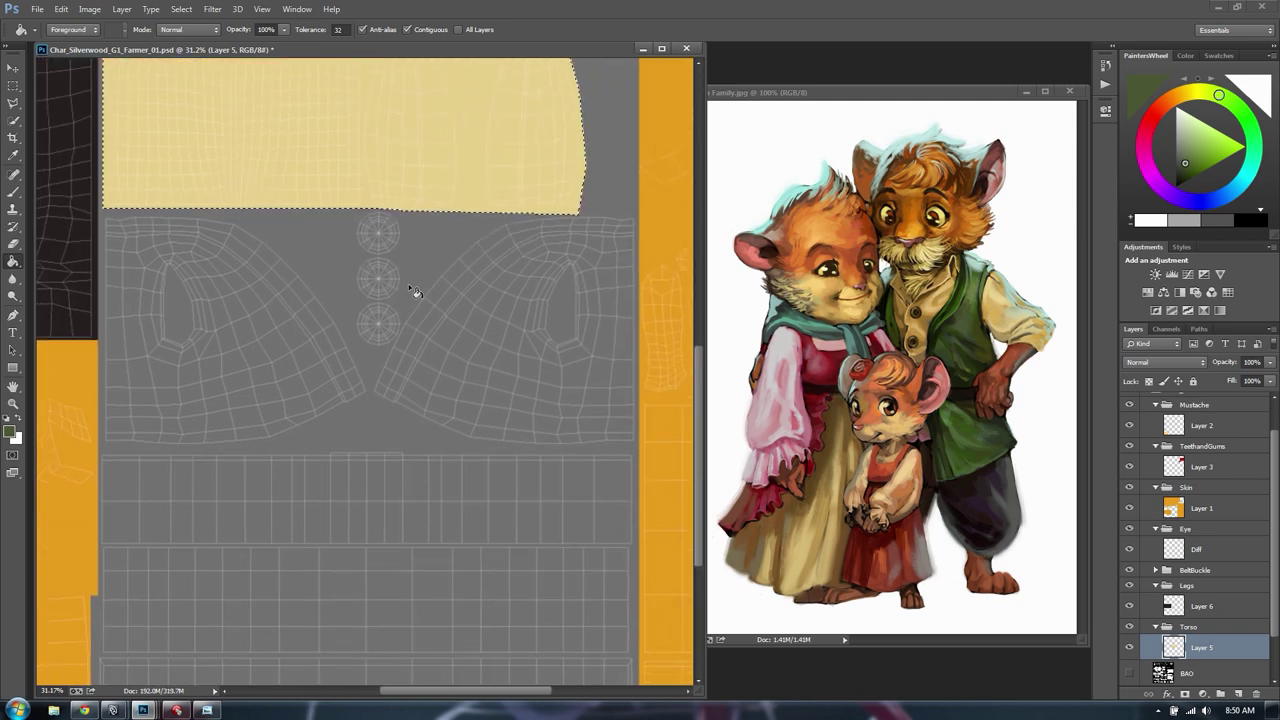
key("l")
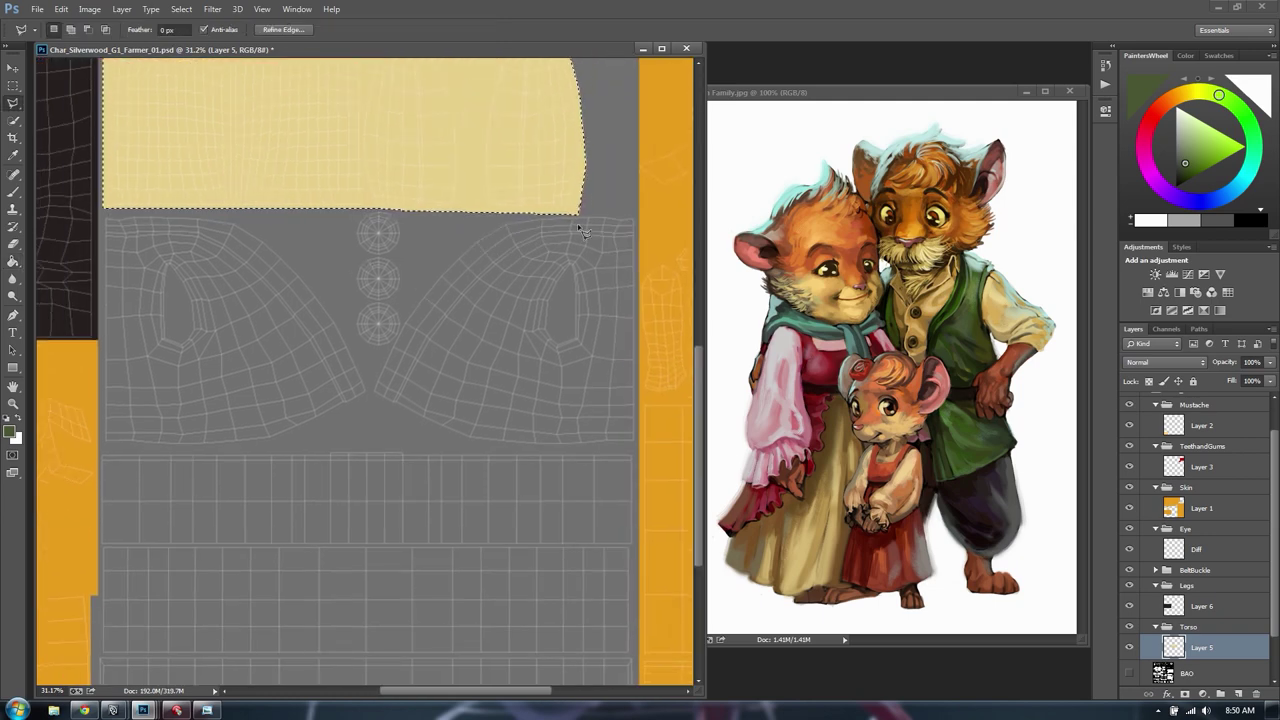
left_click(643, 222)
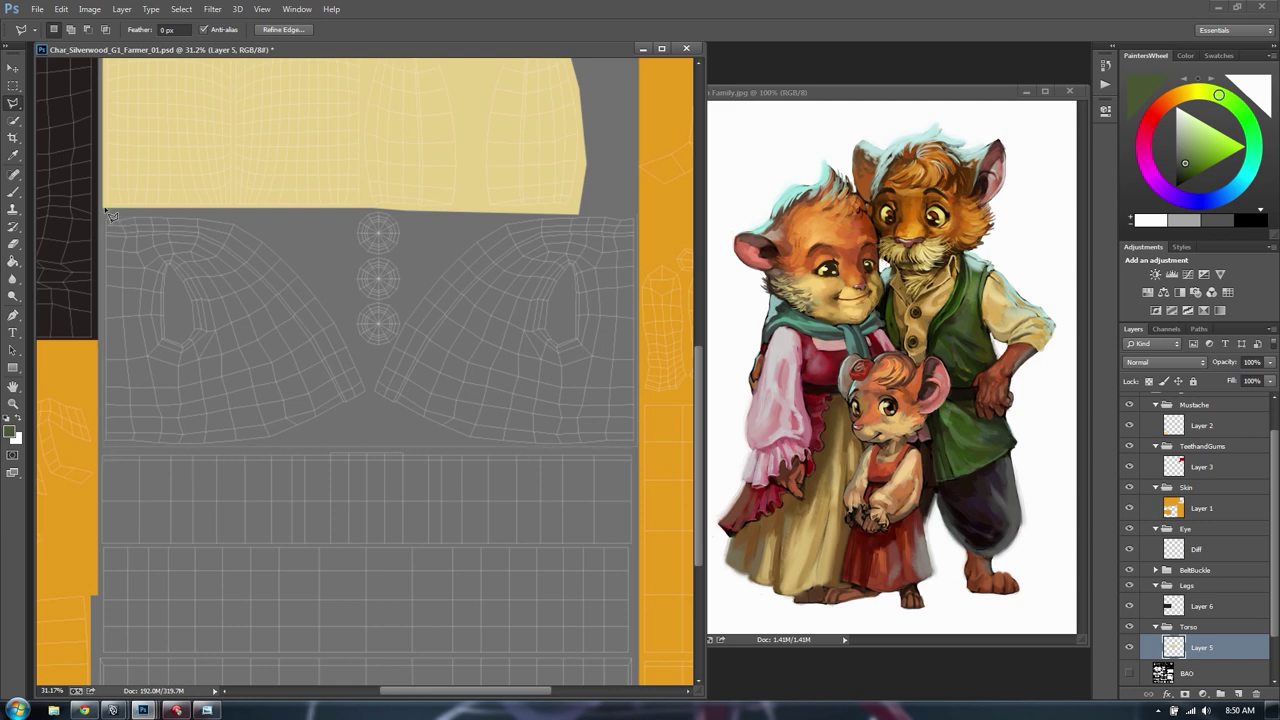
left_click_drag(110, 215, 607, 213)
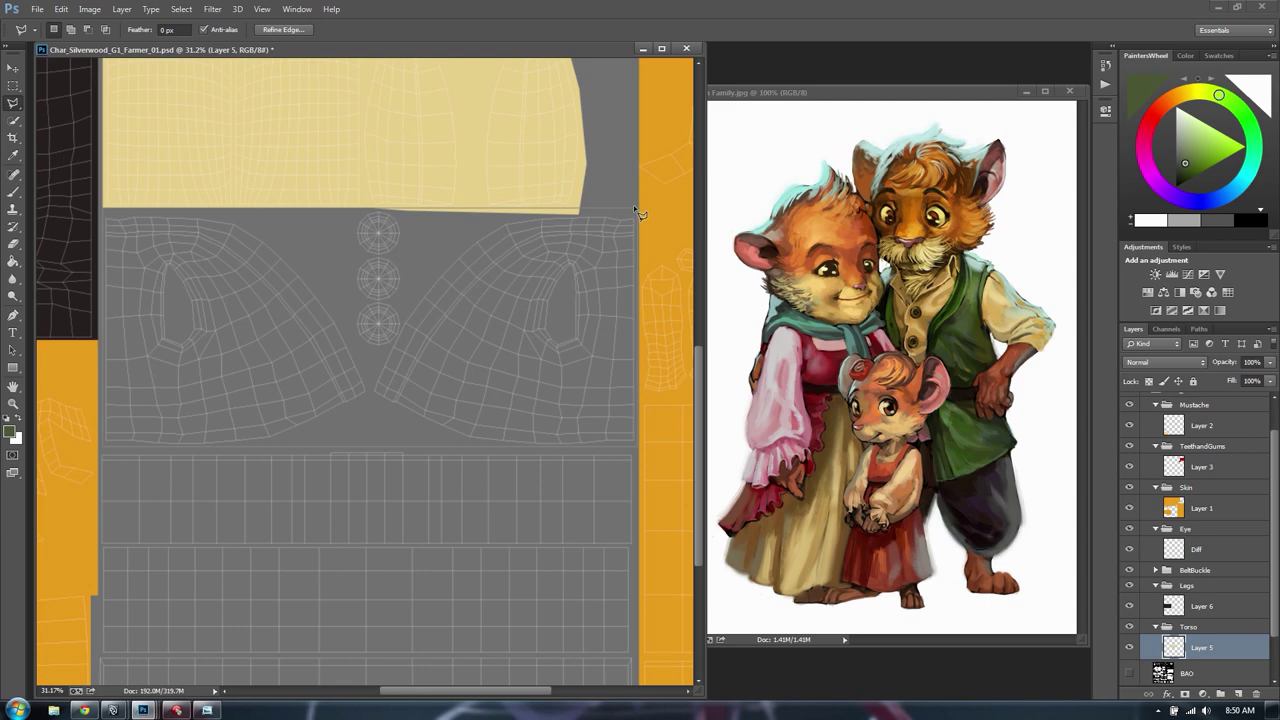
left_click(636, 211)
left_click_drag(645, 222, 643, 214)
Fill the vest selection with green, resampling the farmer's vest in the reference and refilling until the shade is a deeper green
key("g")
left_click(436, 242)
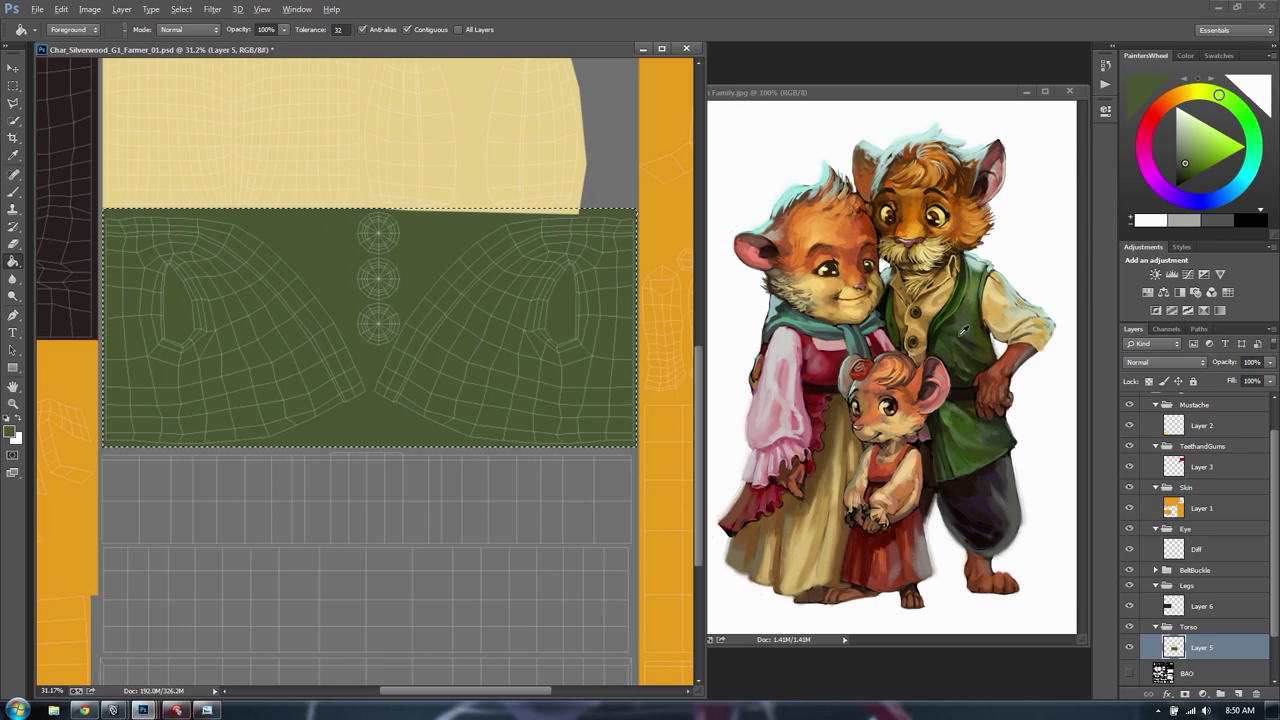
left_click(963, 327, "alt")
left_click(425, 250)
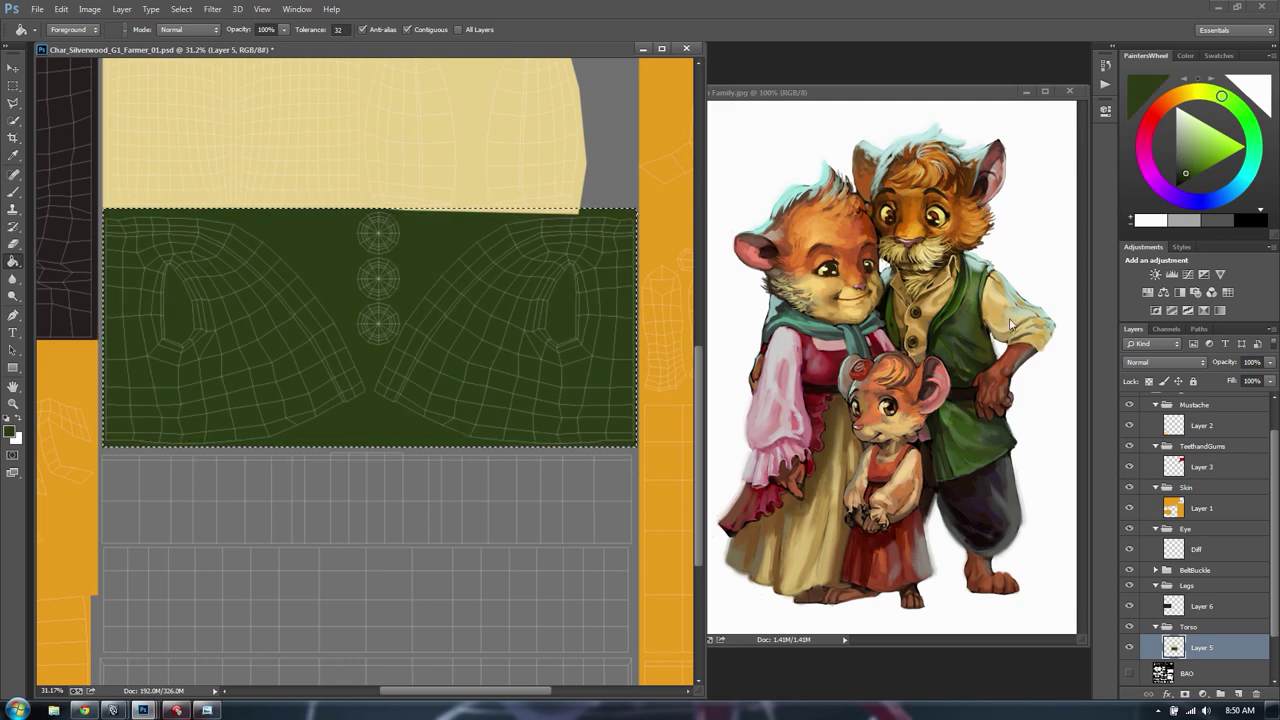
left_click(482, 281)
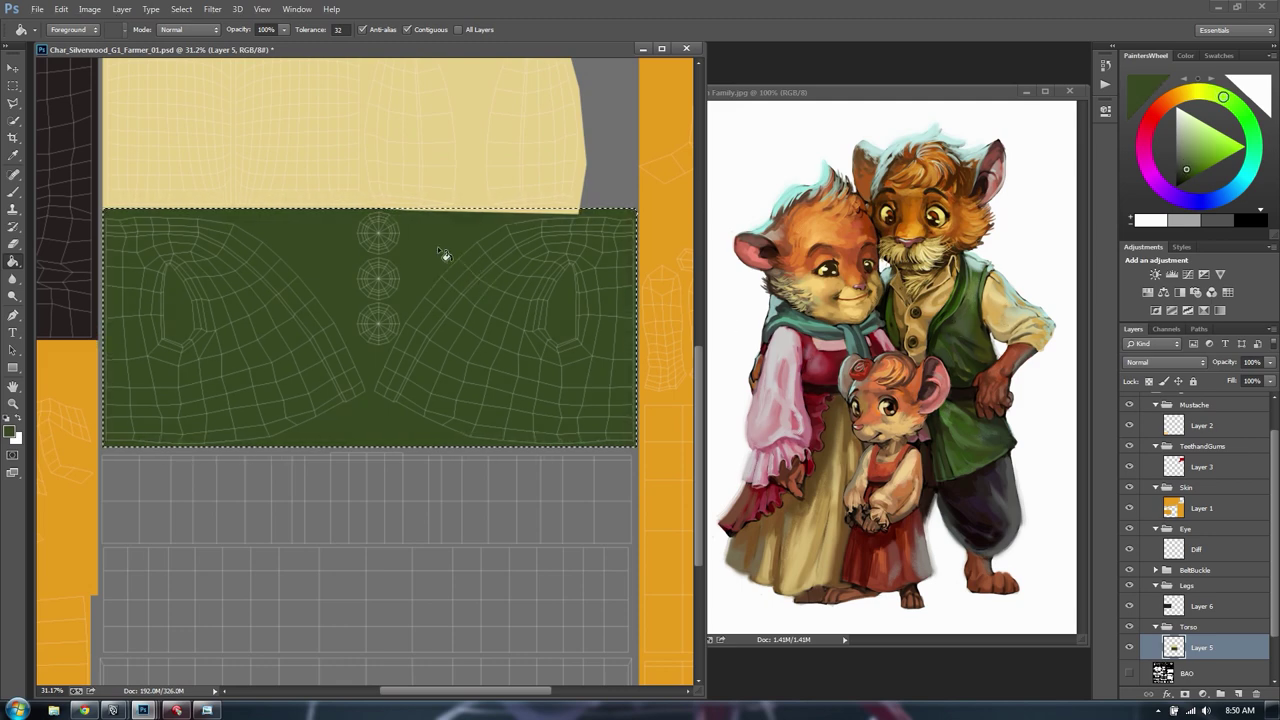
Deselect the vest area and select a rectangle around the long strip shell directly below it, redrawing it for a better fit
key("m")
key("ctrl+d")
left_click_drag(420, 449, 434, 234)
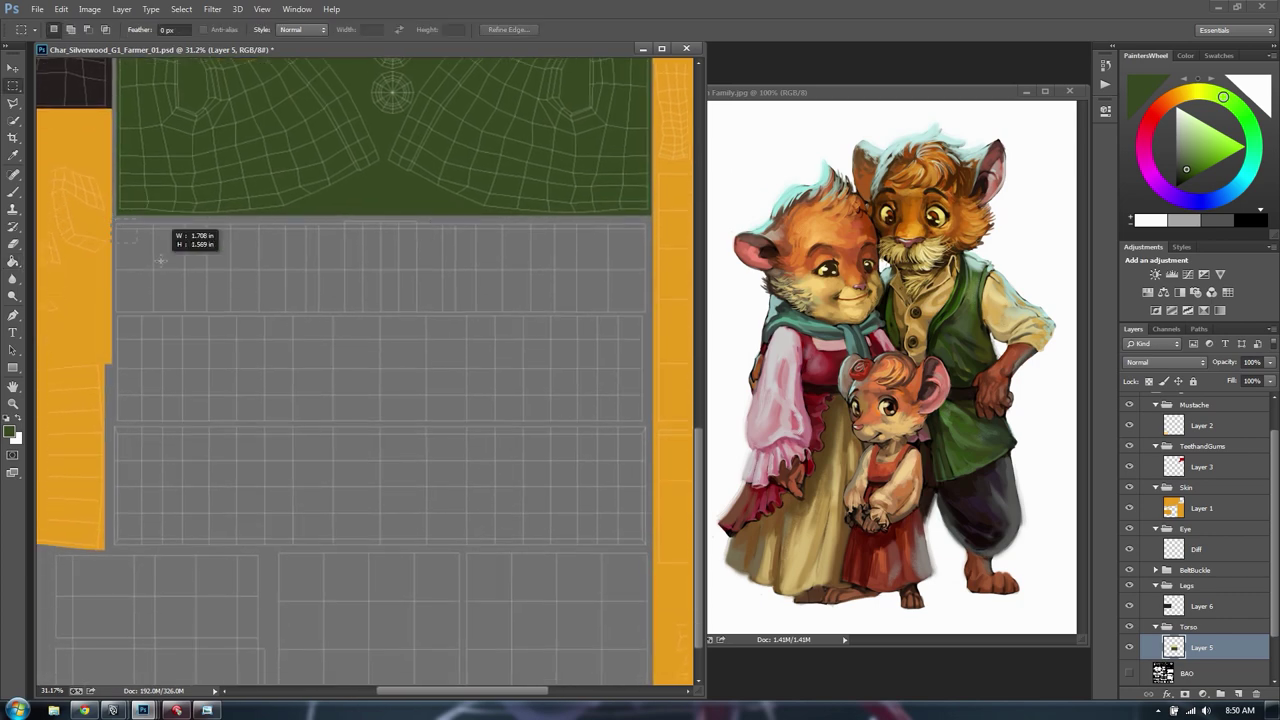
left_click_drag(160, 260, 636, 321)
key("ctrl+d")
mouse_move(647, 226)
left_mouse_down()
mouse_move(200, 314)
mouse_move(115, 314)
left_mouse_up()
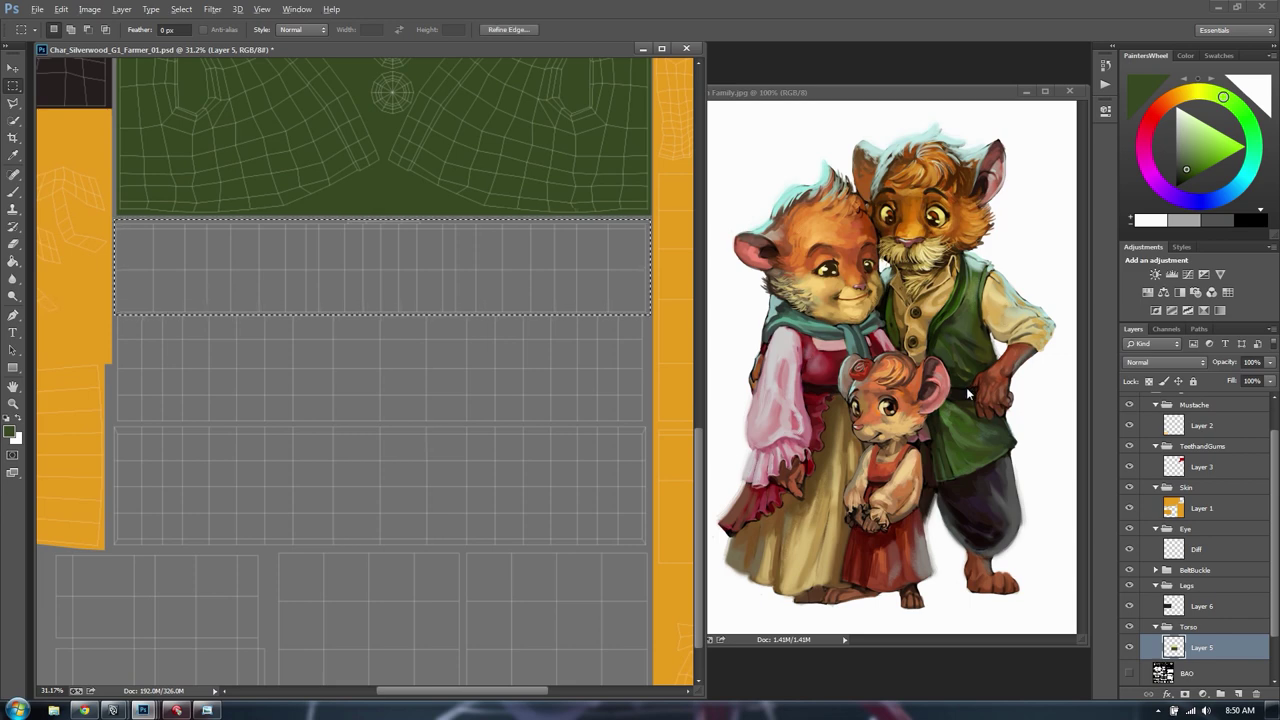
Mix a medium orange-brown on the colour wheel, fill the selected strip shell with it, and deselect
key("g")
left_click(1181, 145)
left_click_drag(1157, 105, 1170, 99)
left_click_drag(1203, 161, 1201, 154)
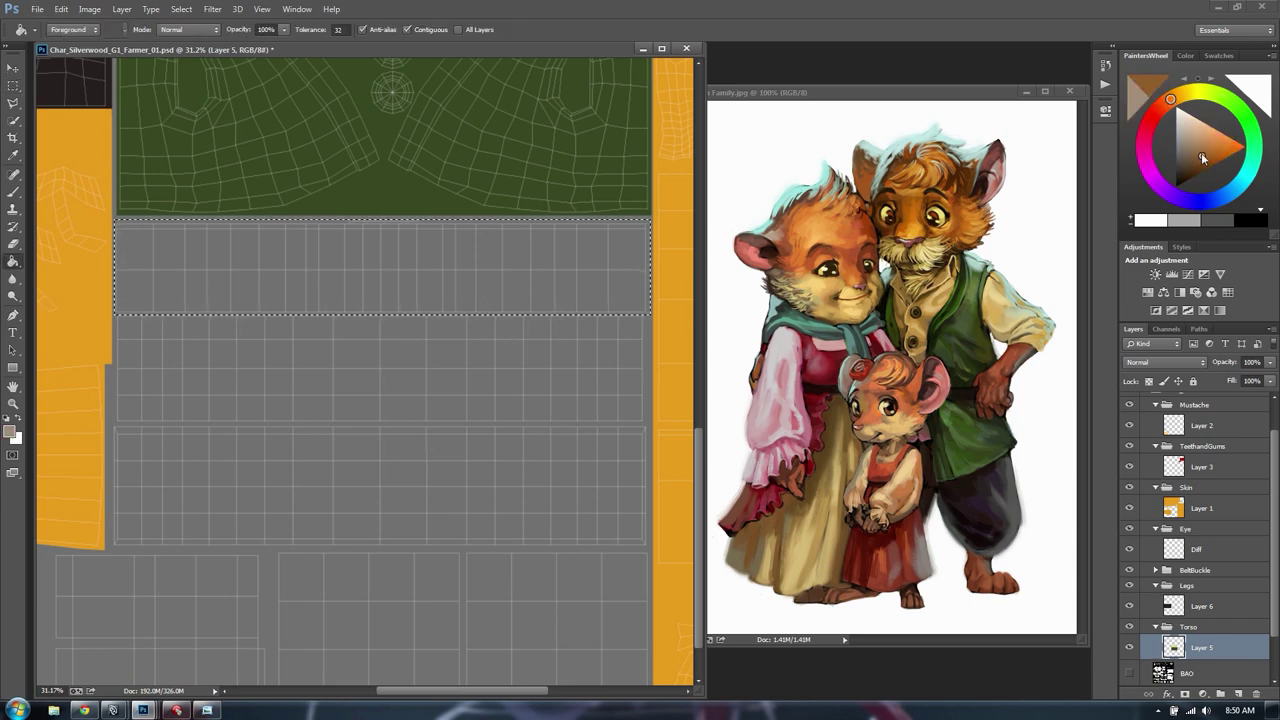
left_click(482, 287)
key("ctrl+d")
Select the two wide strip shells below the brown strip, fill them with the green sampled from the vest area, and deselect
left_click_drag(469, 369, 511, 334)
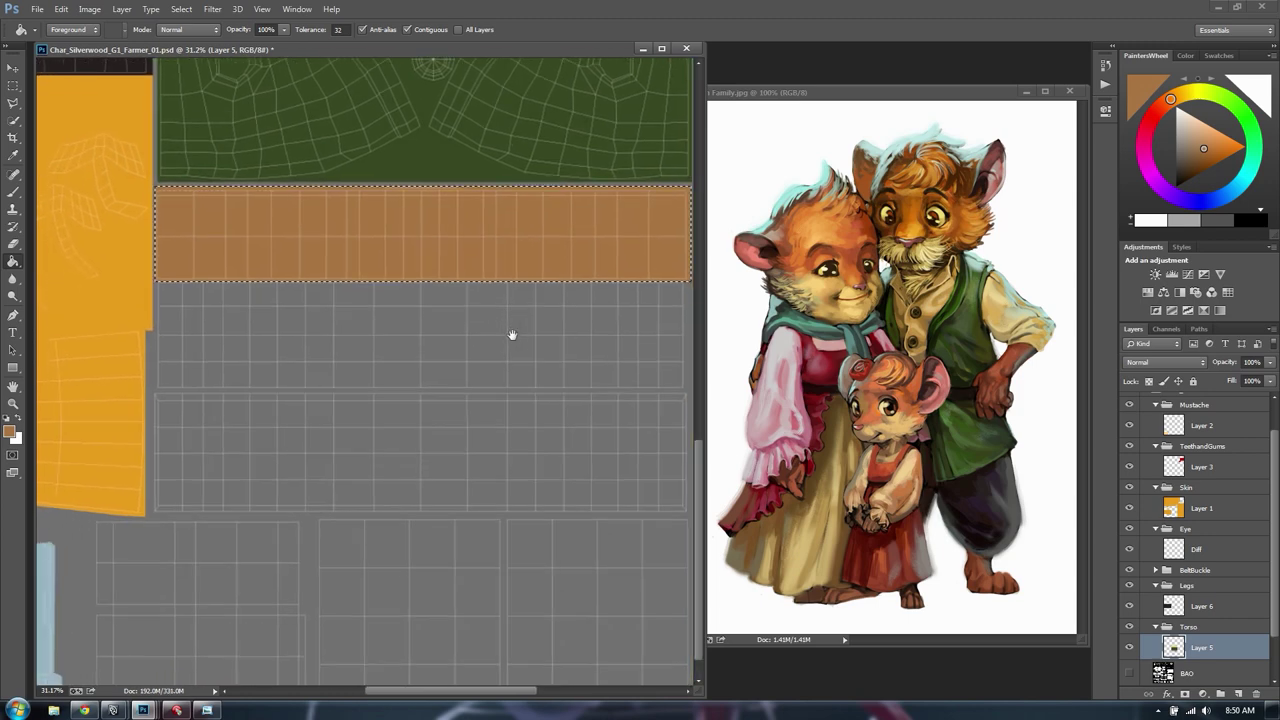
key("m")
left_click_drag(330, 330, 317, 323)
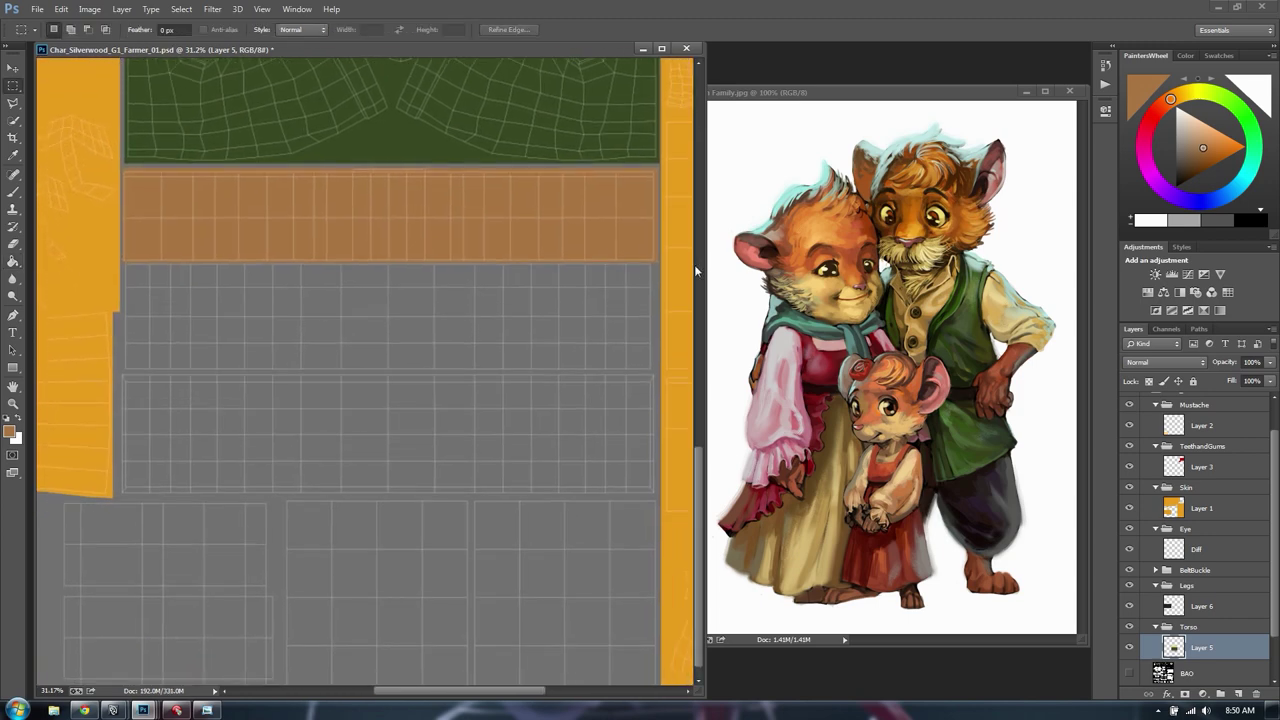
left_click_drag(659, 263, 118, 495)
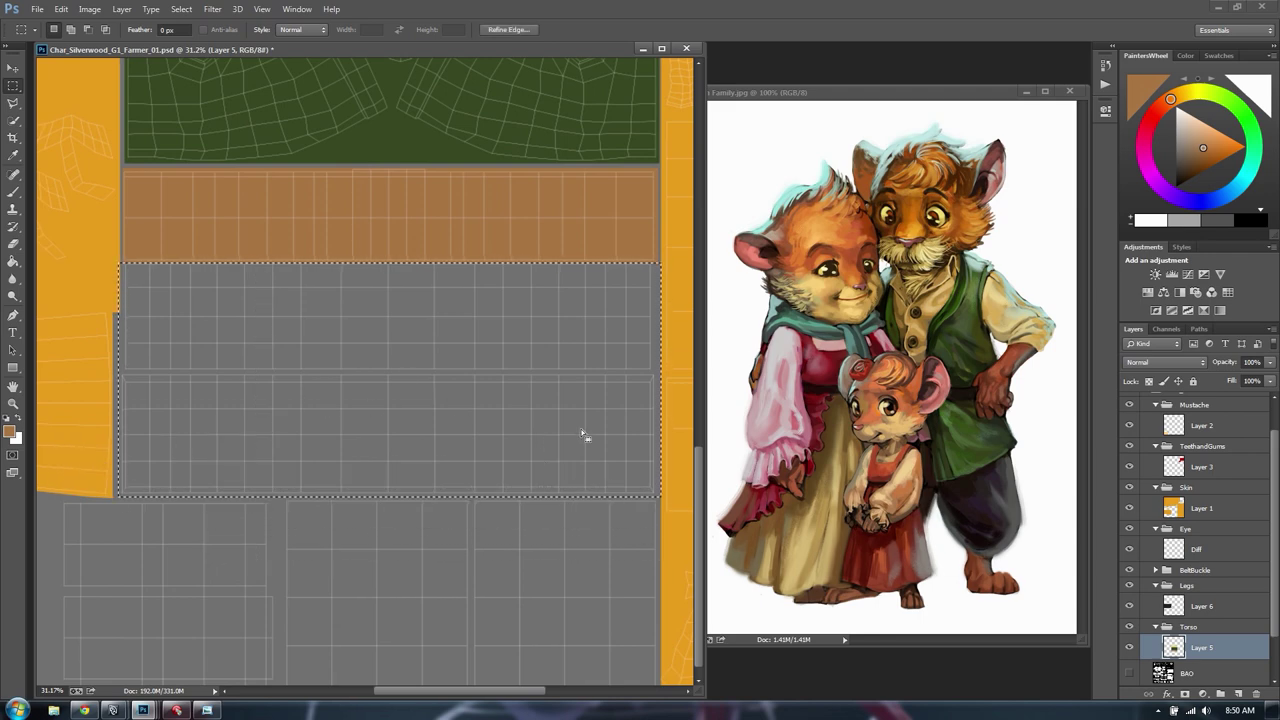
key("g")
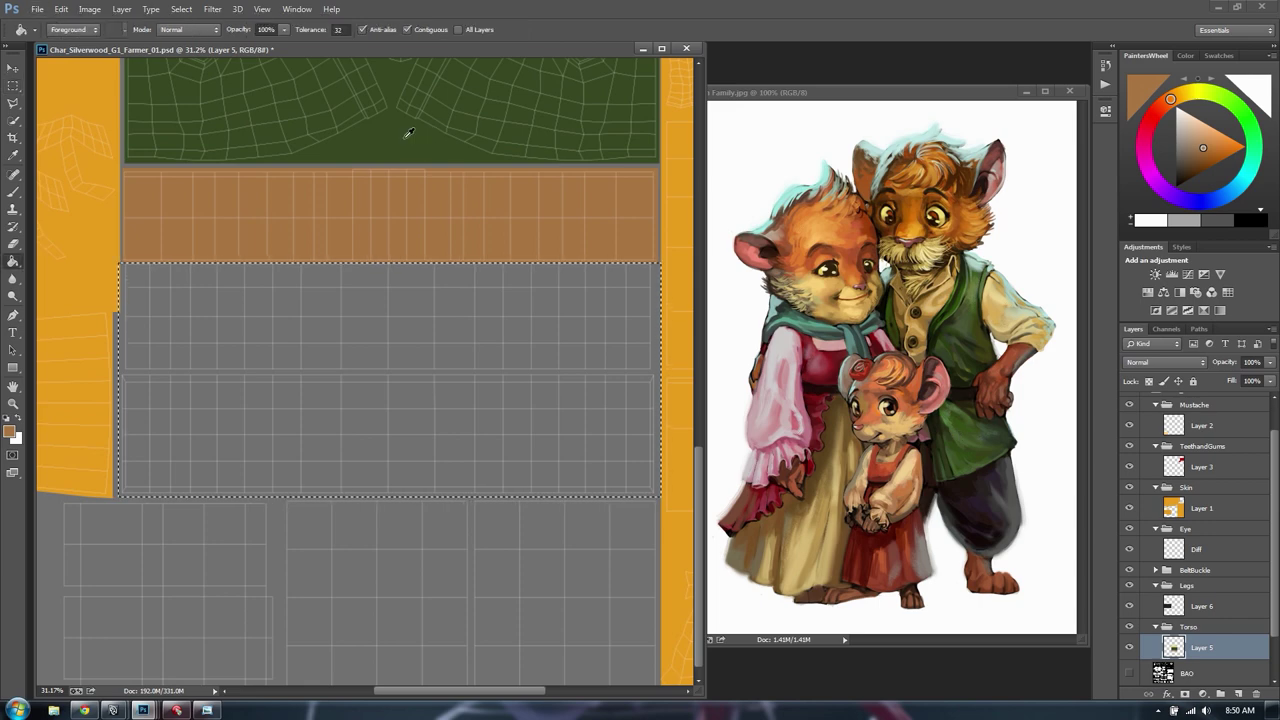
left_click(405, 127, "alt")
left_click(408, 385)
left_click_drag(434, 241, 486, 223)
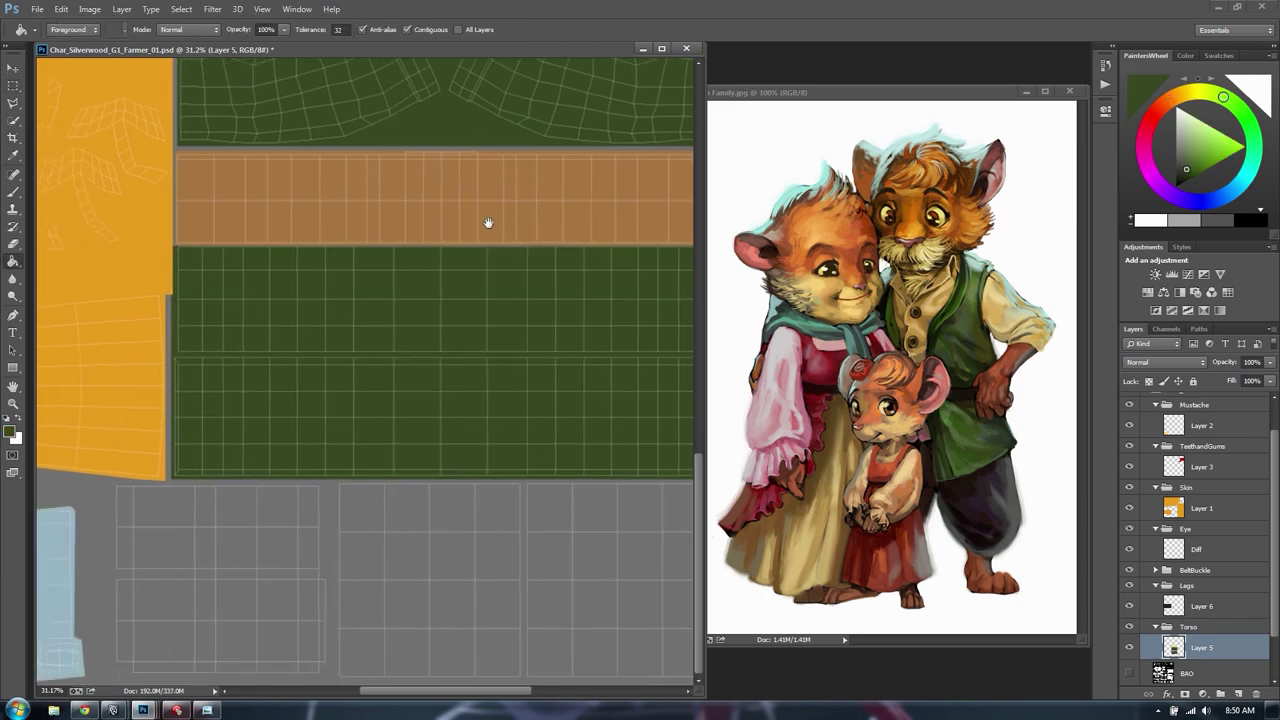
mouse_move(526, 504)
left_mouse_down()
mouse_move(349, 463)
mouse_move(393, 475)
left_mouse_up()
key("ctrl+d")
Select the two large square shells below the green strips and fill them with the cream sampled from the shirt area
key("m")
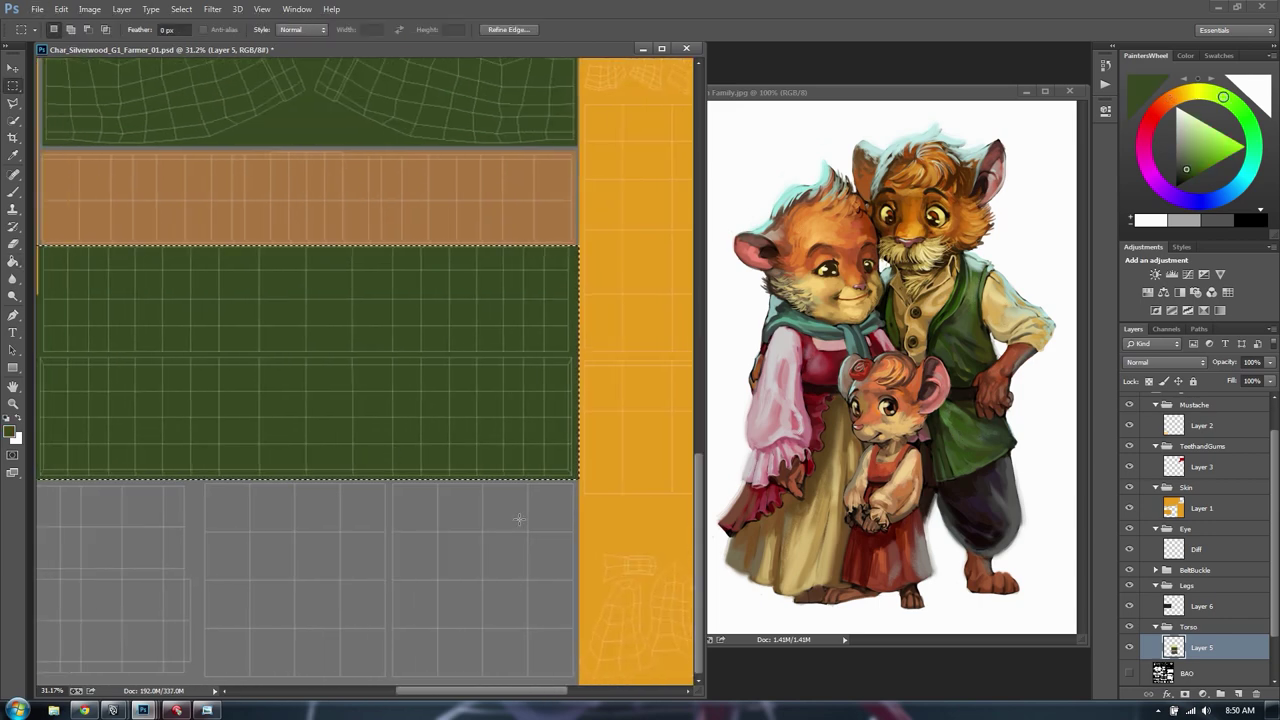
left_click_drag(575, 480, 199, 685)
left_click_drag(242, 521, 389, 417)
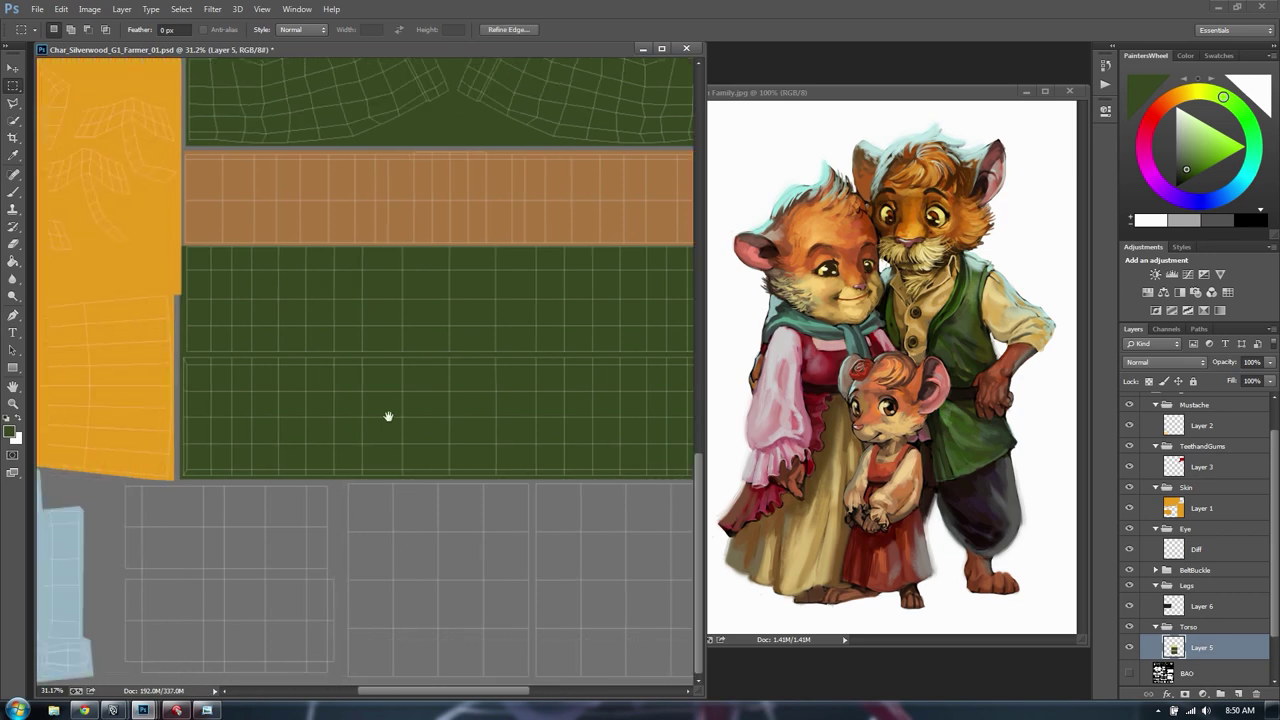
scroll(426, 443, "down", 3, "alt")
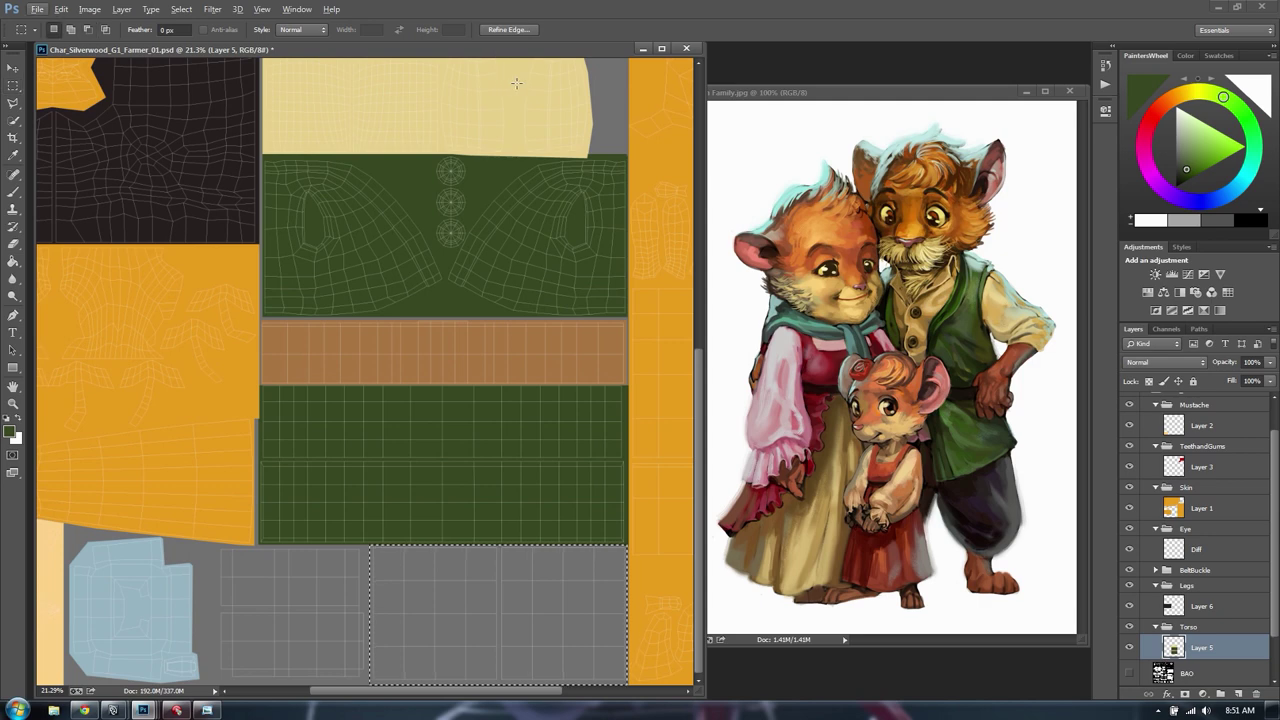
key("g")
left_click(520, 63, "alt")
left_click(437, 578)
left_click_drag(447, 488, 463, 383)
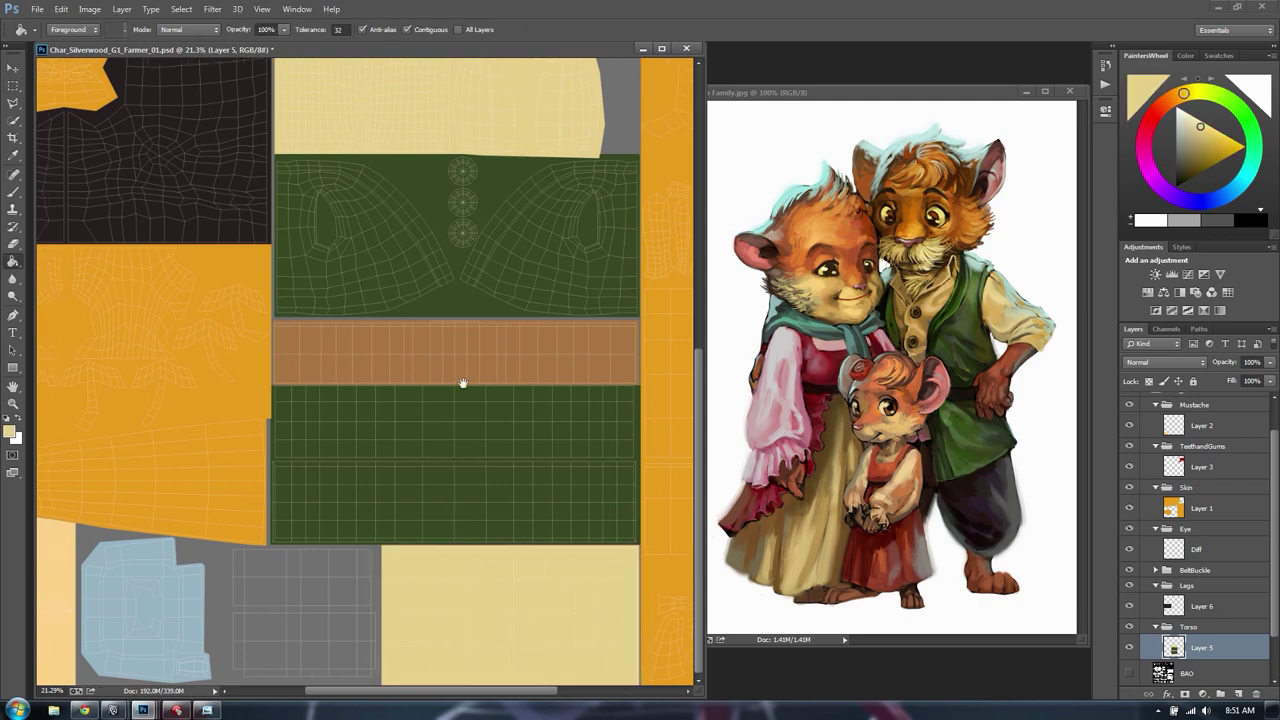
Select the two small stacked shells between the blue and cream areas and fill them with the brown sampled from the strip
scroll(312, 592, "up", 4, "alt")
left_click_drag(328, 606, 346, 410)
key("m")
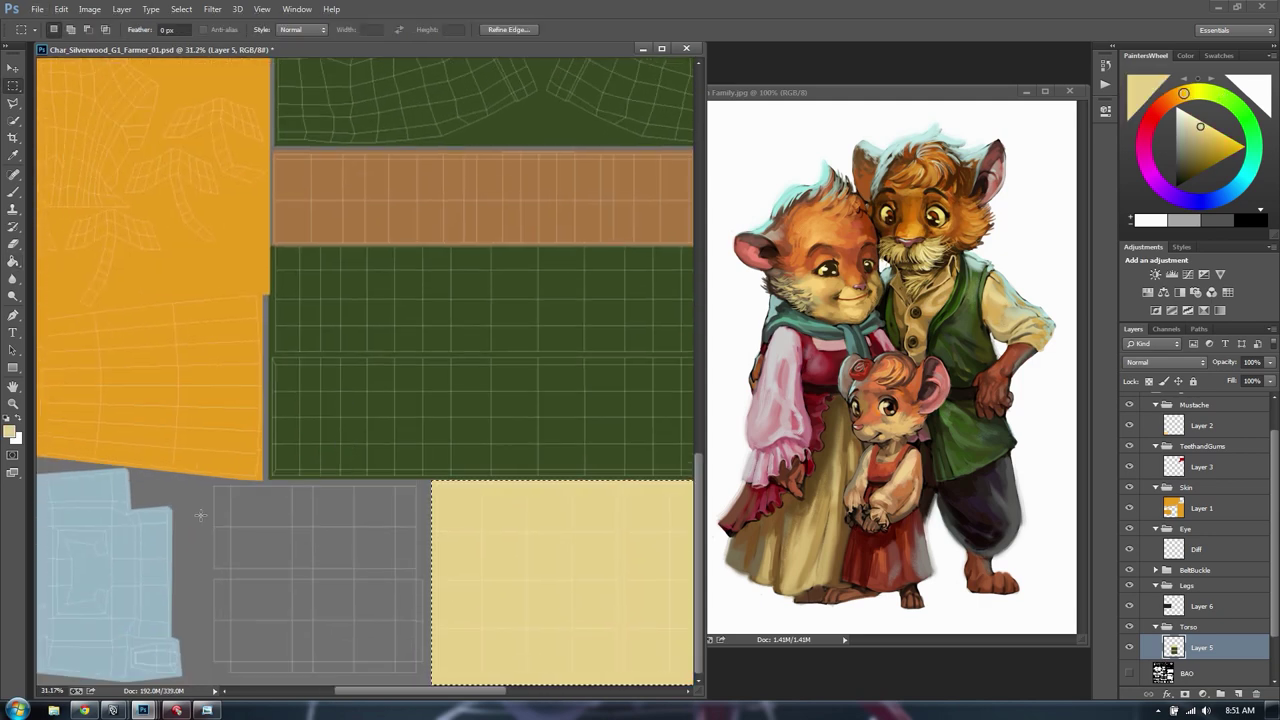
key("ctrl+d")
mouse_move(208, 482)
left_mouse_down()
mouse_move(320, 640)
mouse_move(410, 694)
mouse_move(430, 688)
left_mouse_up()
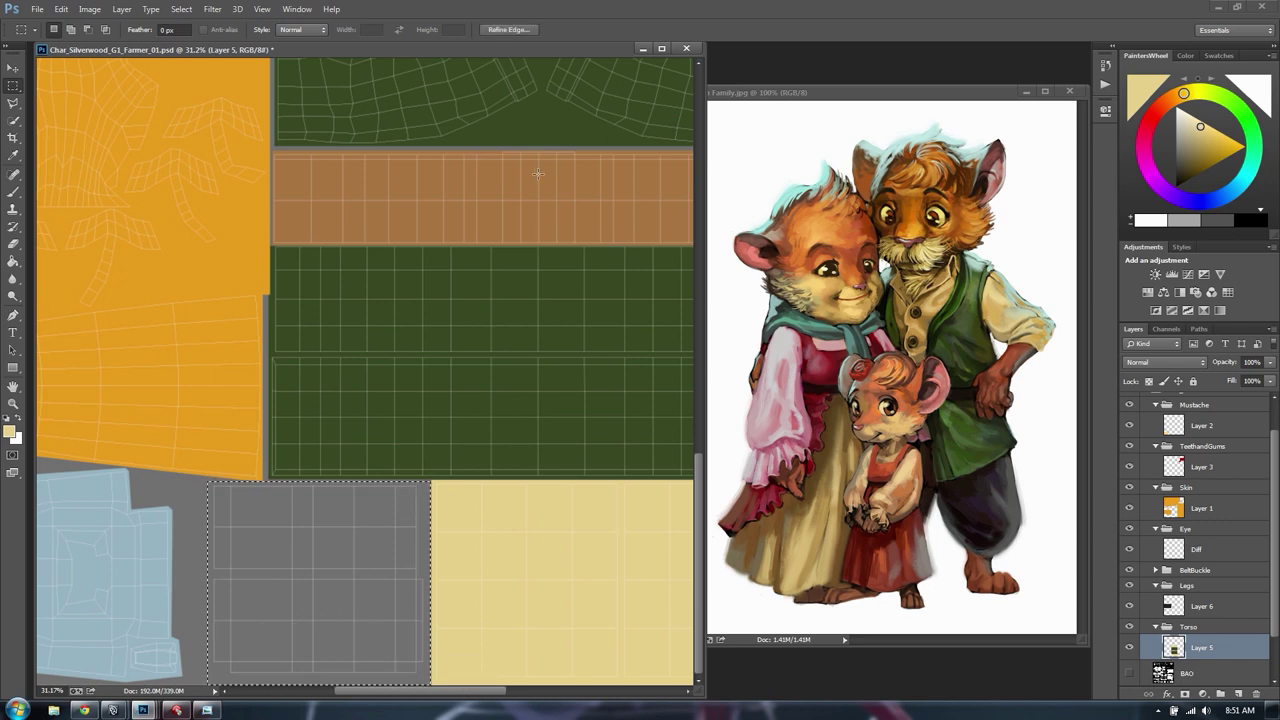
key("g")
left_click(501, 171, "alt")
left_click(357, 525)
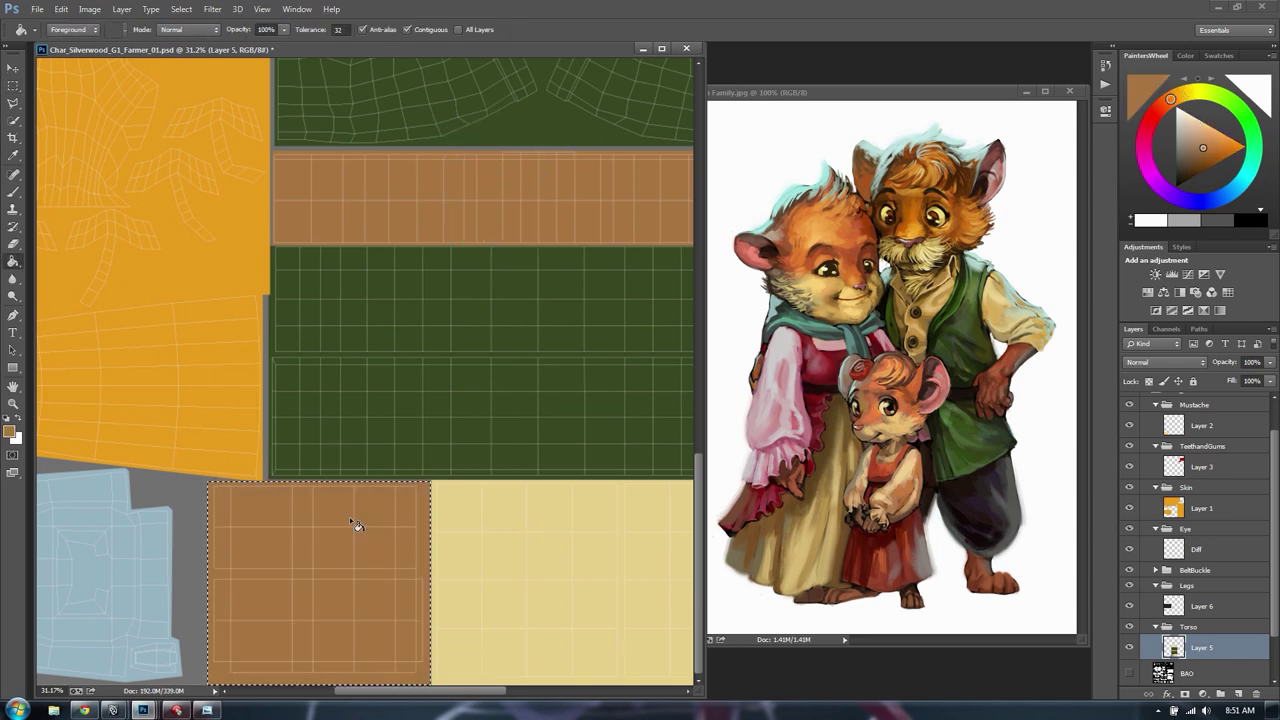
Hide the UV layer to check the flat colours over the whole texture, save the file, and show the UV layer again
key("m")
scroll(470, 385, "down", 5, "alt")
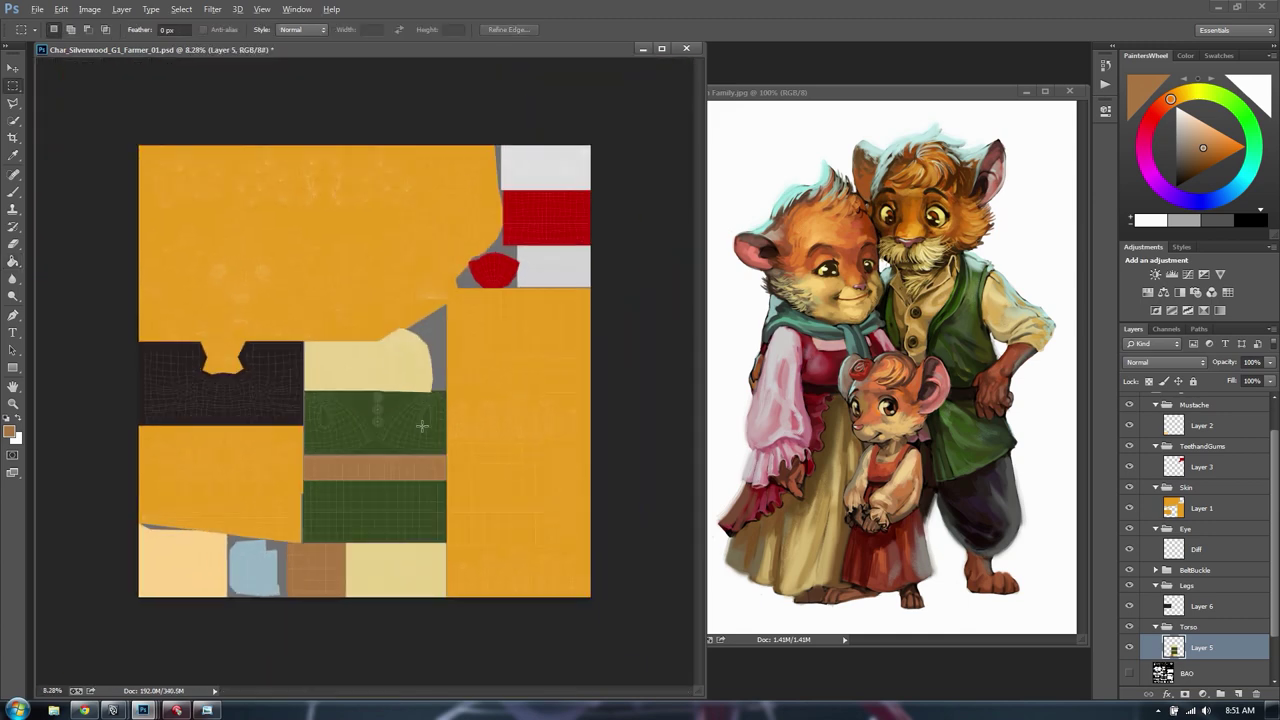
scroll(370, 374, "up", 1, "alt")
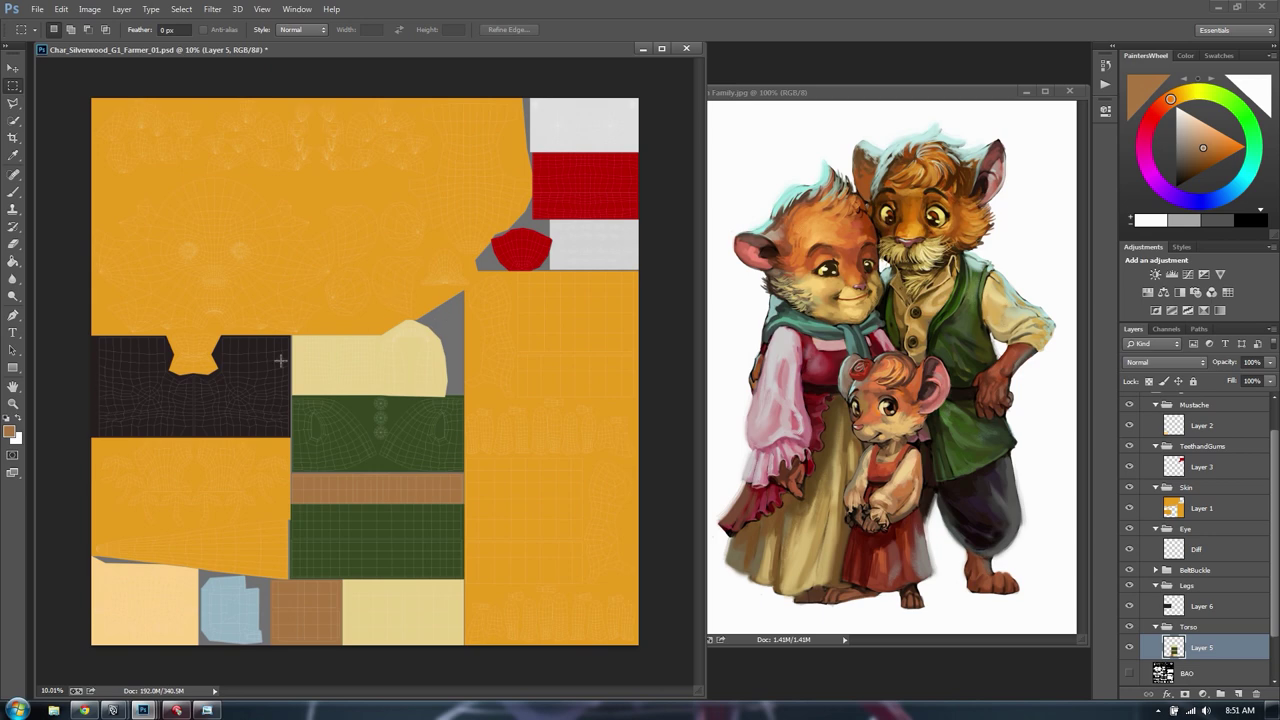
scroll(1240, 474, "up", 2)
left_click(1131, 406)
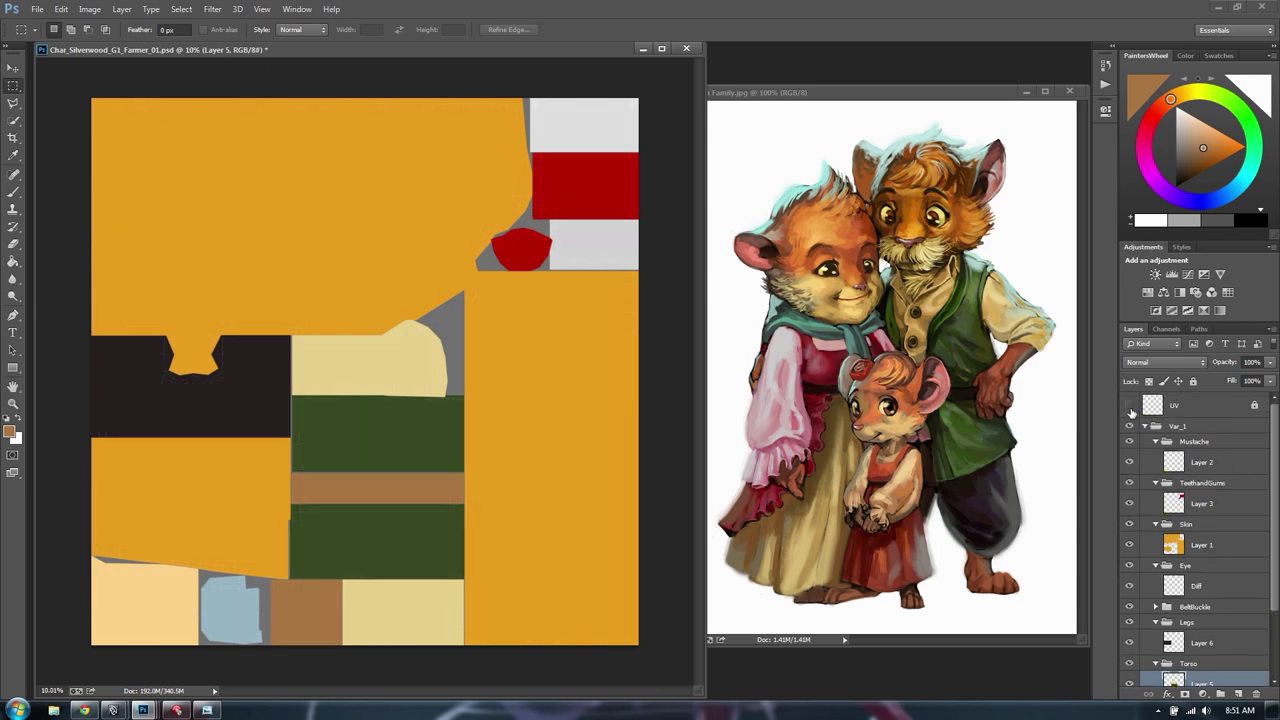
key("ctrl+s")
left_click(1130, 406)
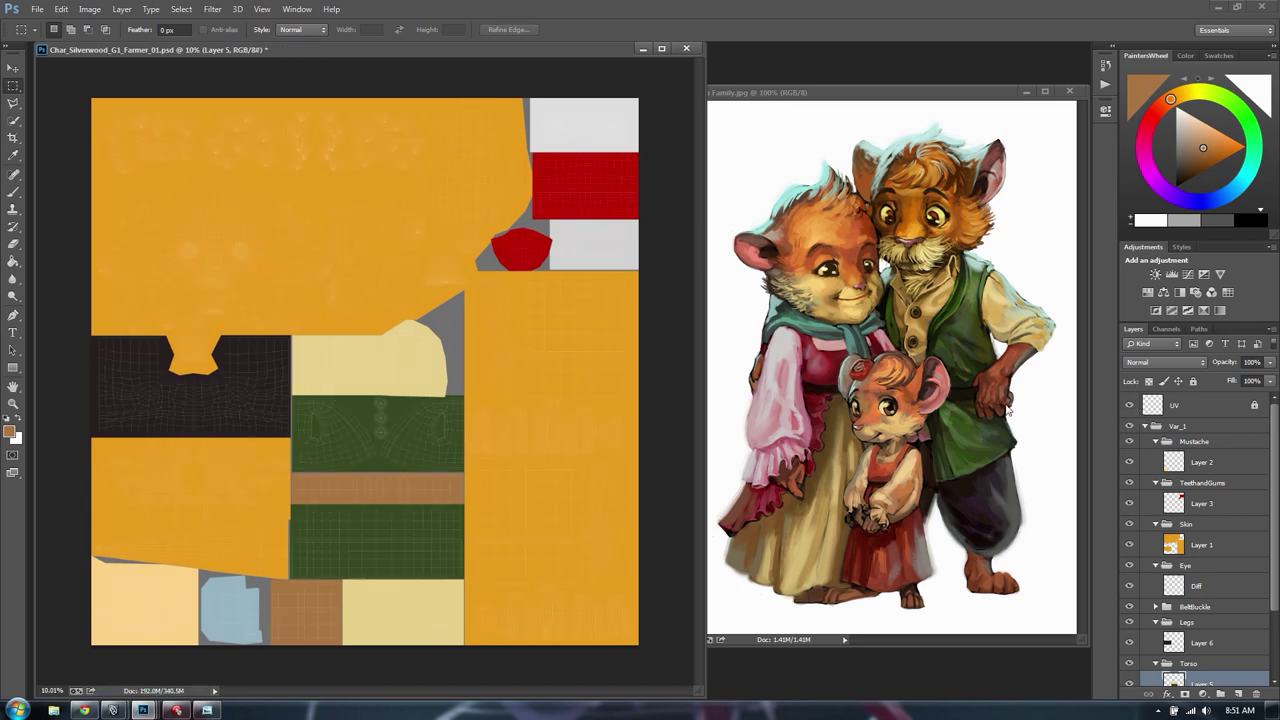
Look over the coloured torso shells during the save and switch to the farmer scene in Maya
scroll(507, 364, "up", 3, "alt")
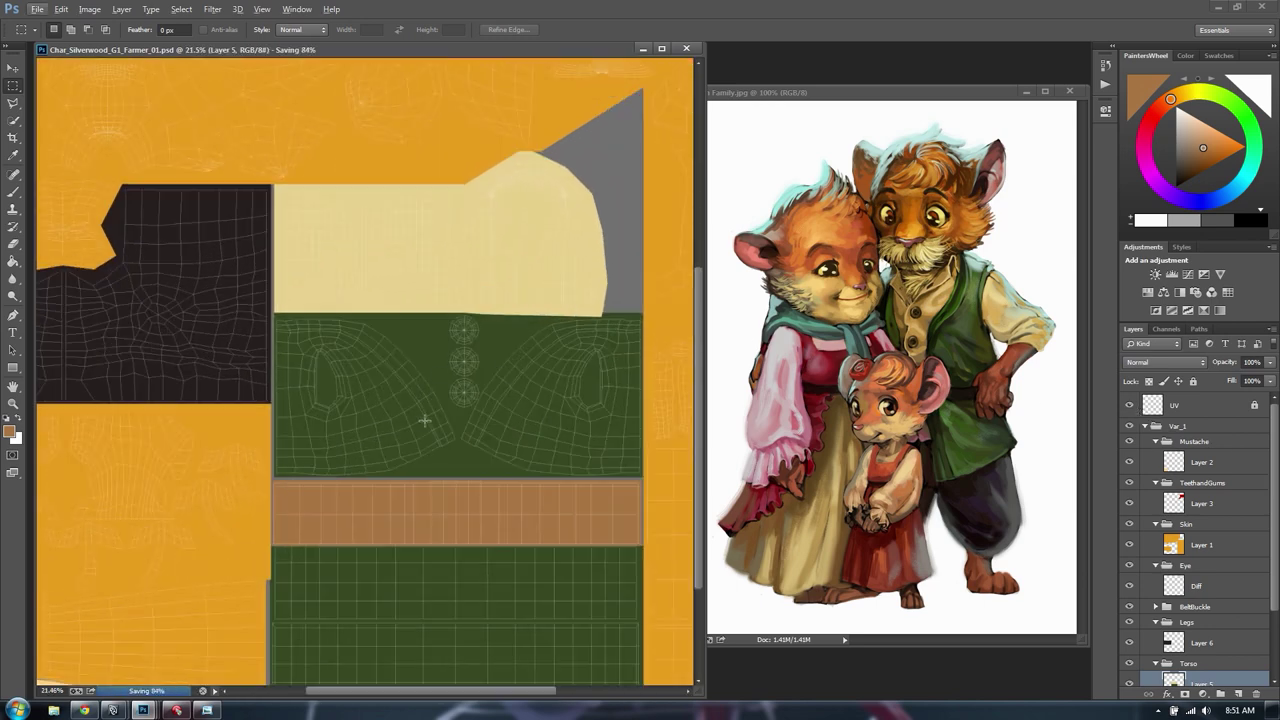
scroll(425, 330, "down", 3, "alt")
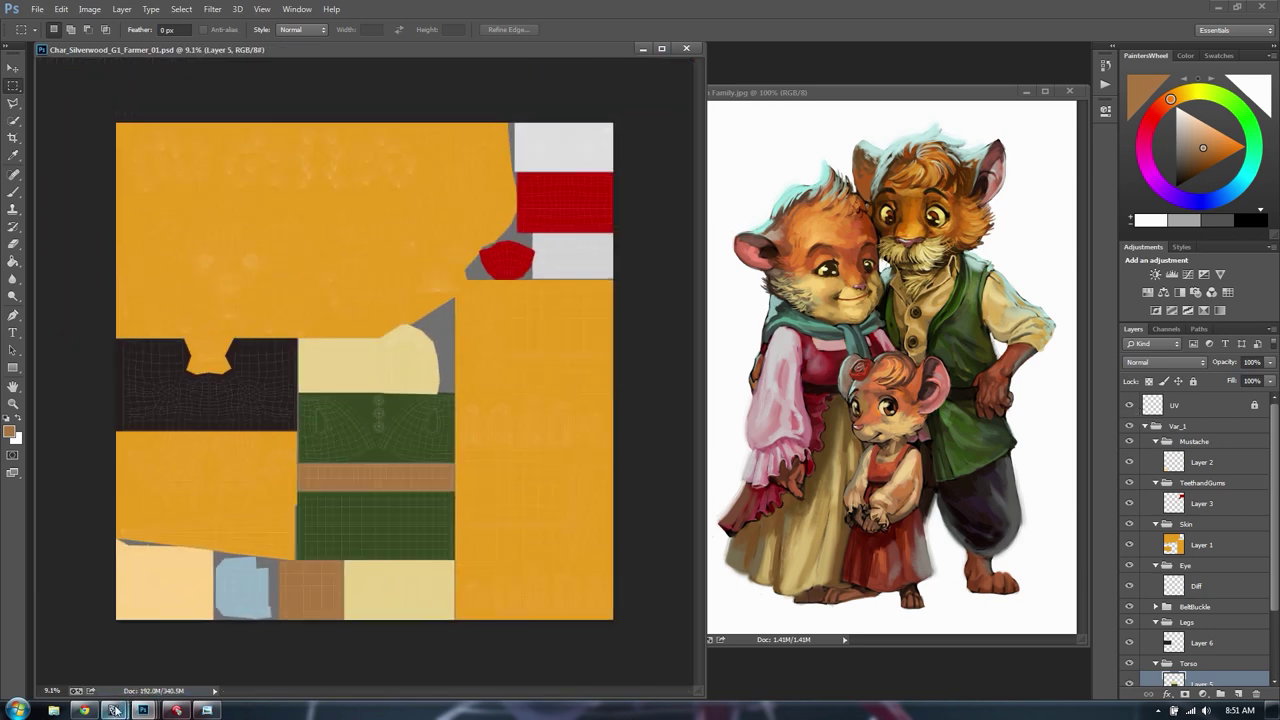
mouse_move(112, 710)
left_click(238, 635)
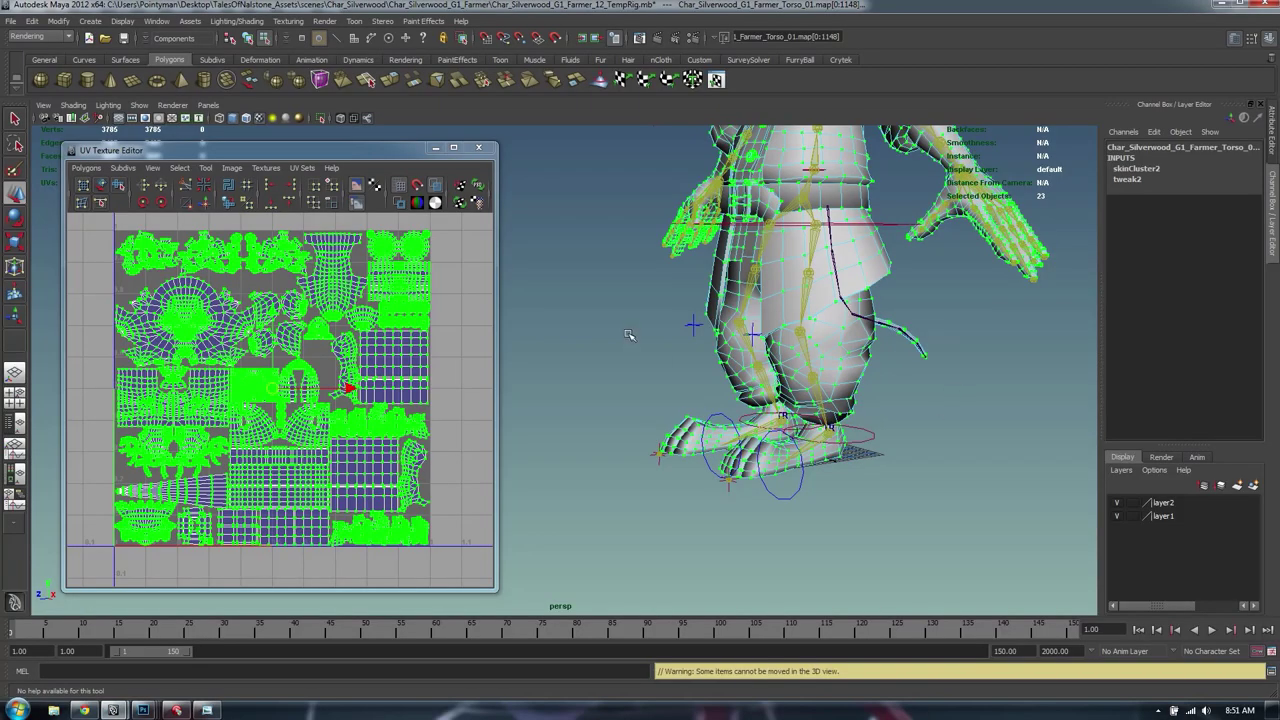
Close the UV Texture Editor, clear the component selection and return to object mode with more of the farmer in view
left_click(478, 147)
left_click(556, 262)
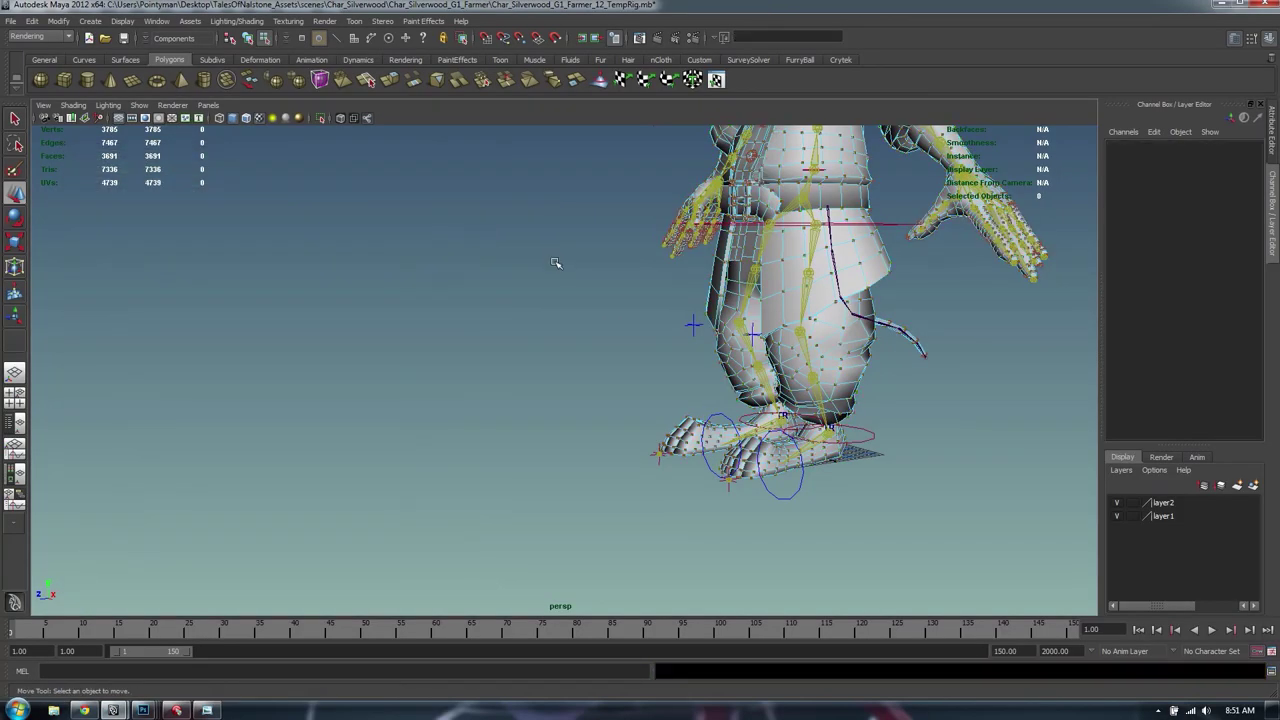
key("F8")
left_click(508, 307)
right_click_drag(738, 381, 423, 409, "alt")
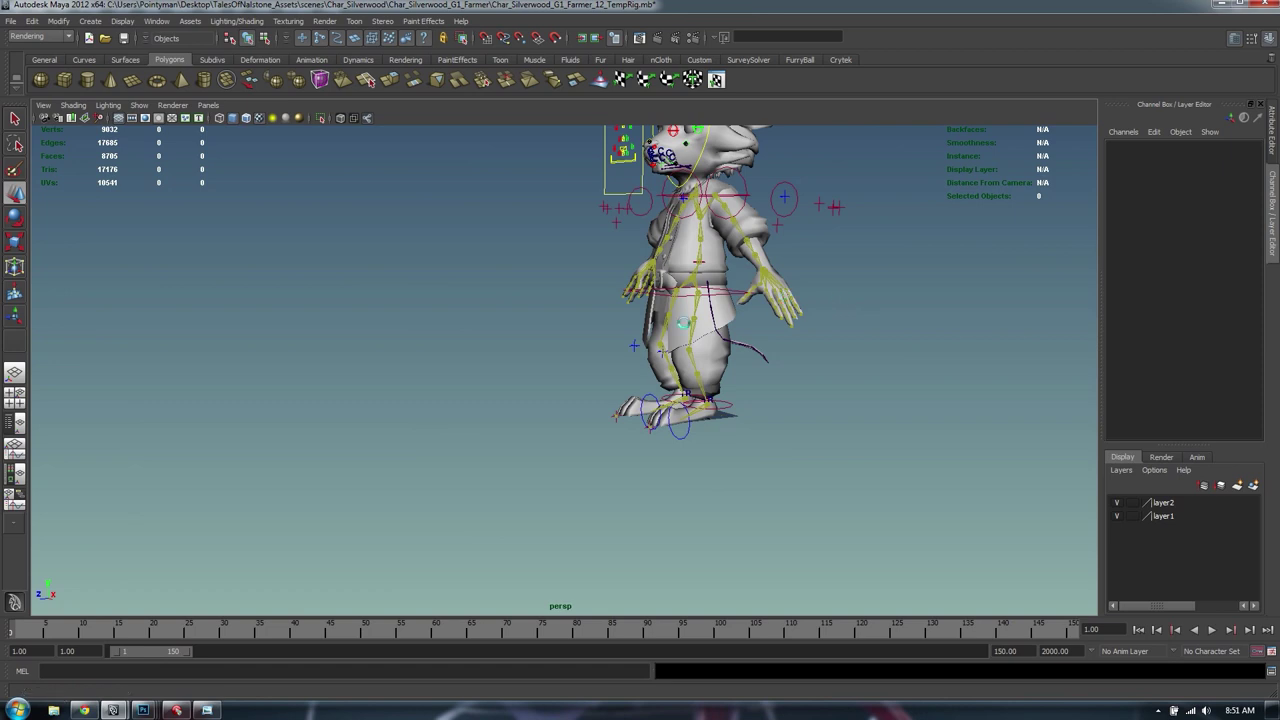
In the Hypershade, enlarge the material swatches and open the attributes of the Char_Silverwood_G1_Farmer_Texture_01 blinn
left_click_drag(370, 544, 315, 487)
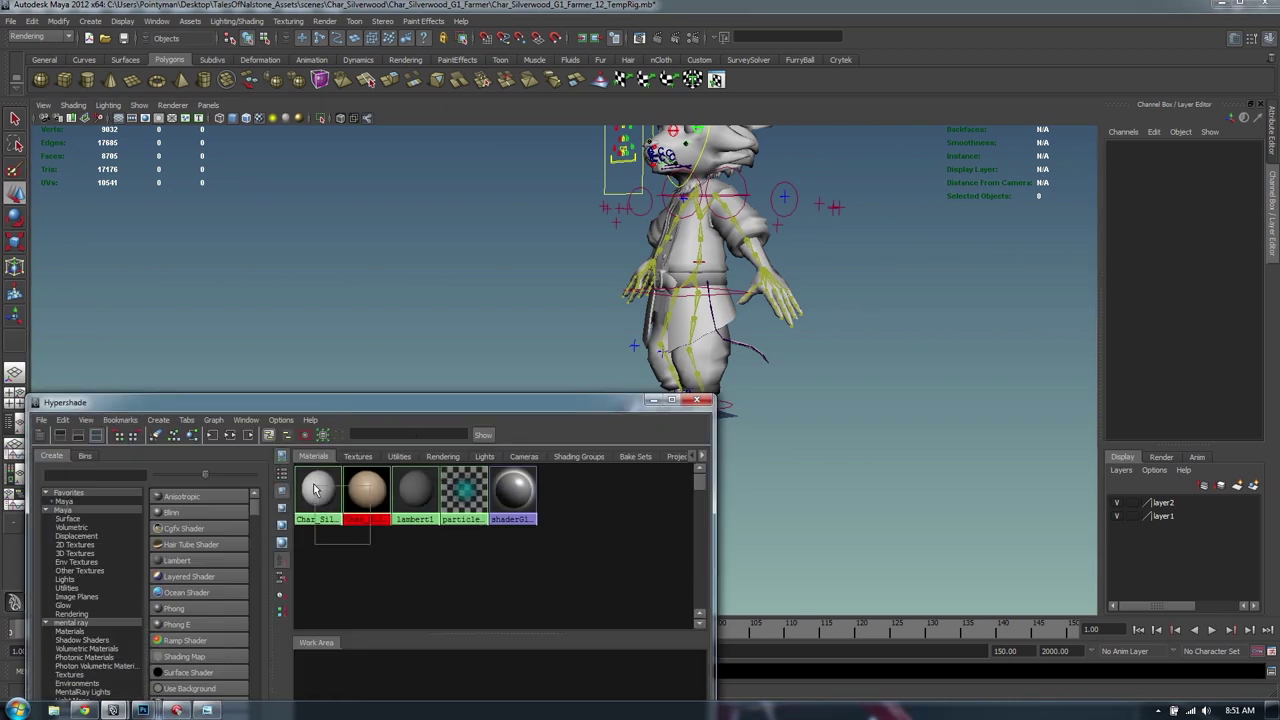
left_click(316, 488)
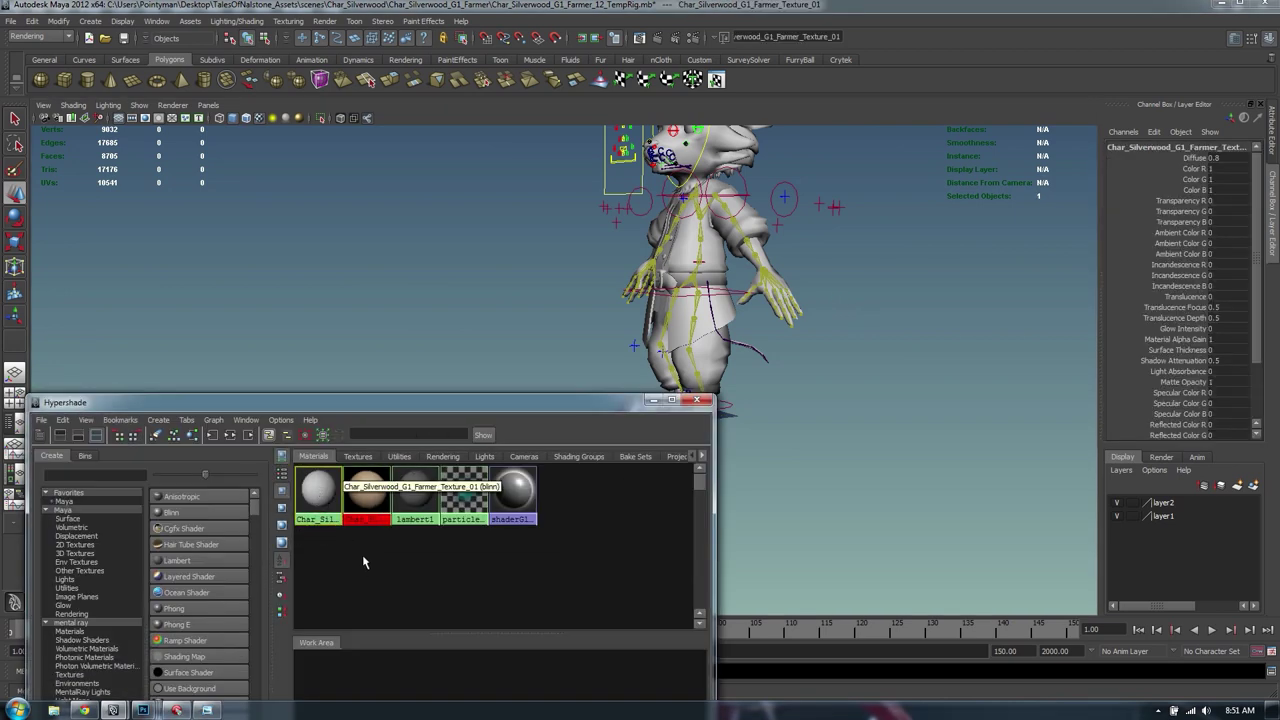
left_click(366, 490)
left_click_drag(362, 402, 404, 239)
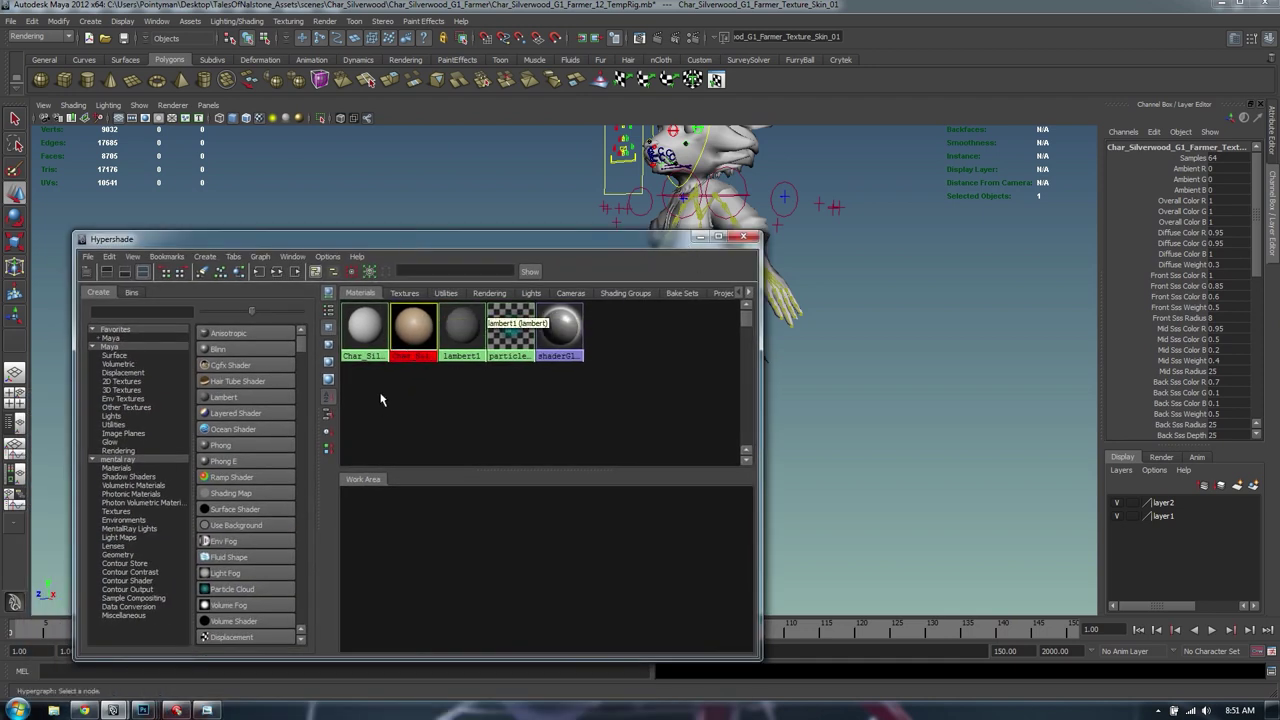
left_click(379, 349)
left_click_drag(472, 237, 446, 321)
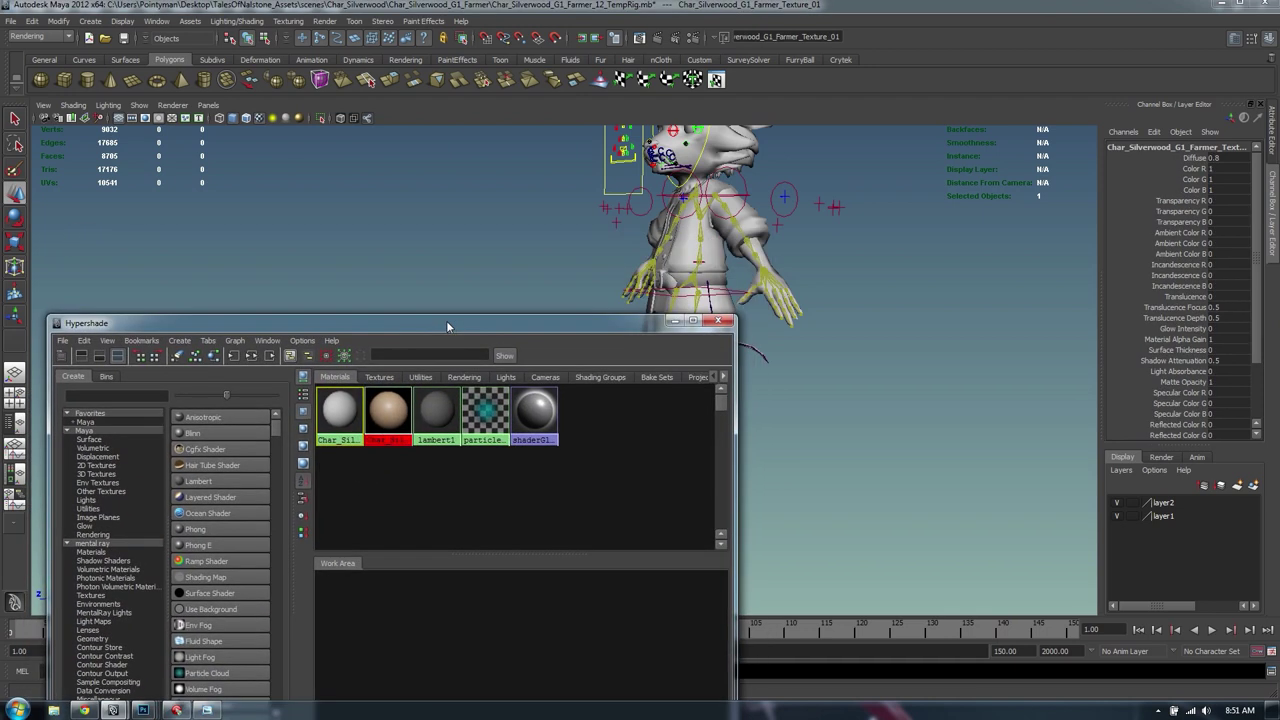
left_click(303, 447)
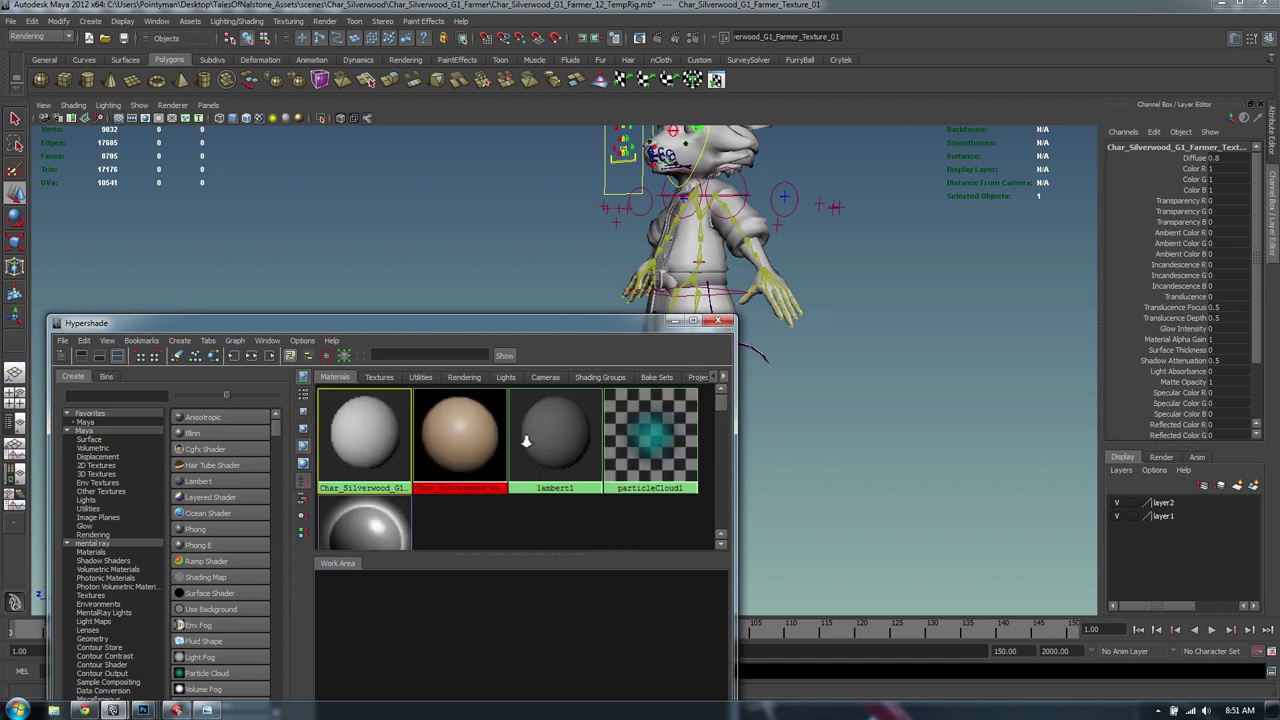
double_click(376, 437)
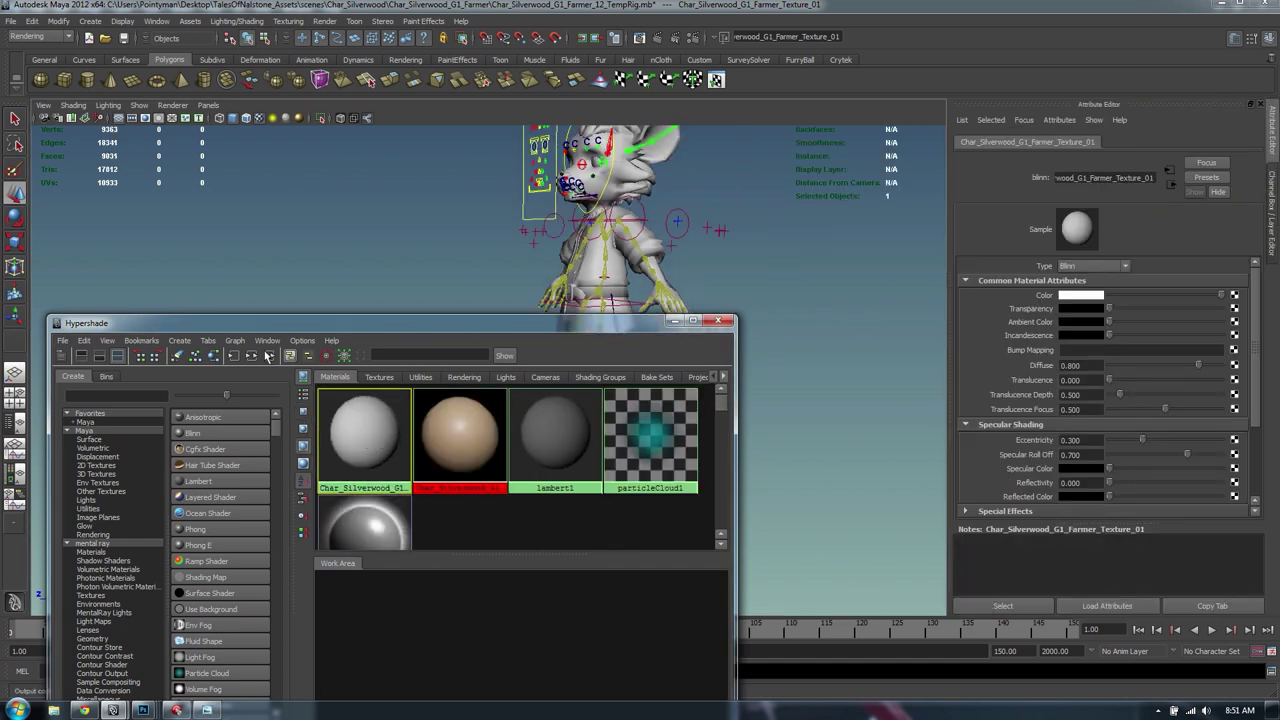
Connect a file texture to the farmer blinn's Color attribute
left_click_drag(1230, 298, 1203, 293)
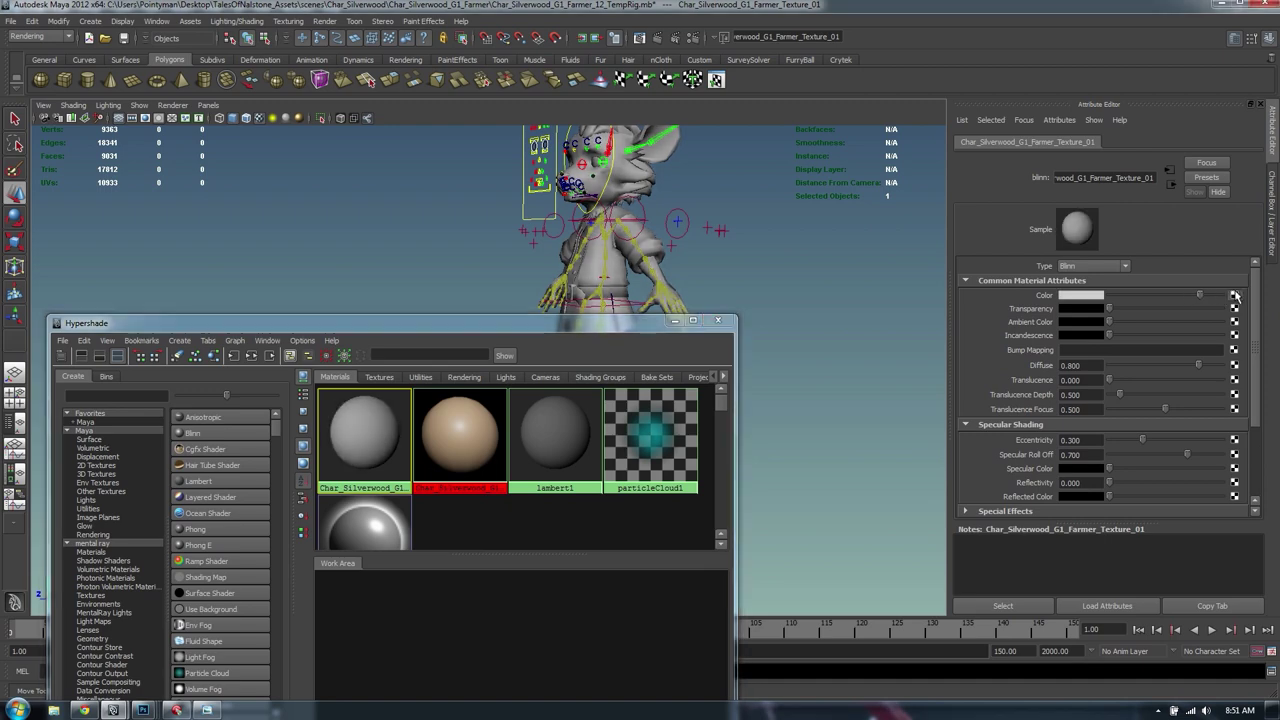
left_click(1235, 296)
left_click(372, 303)
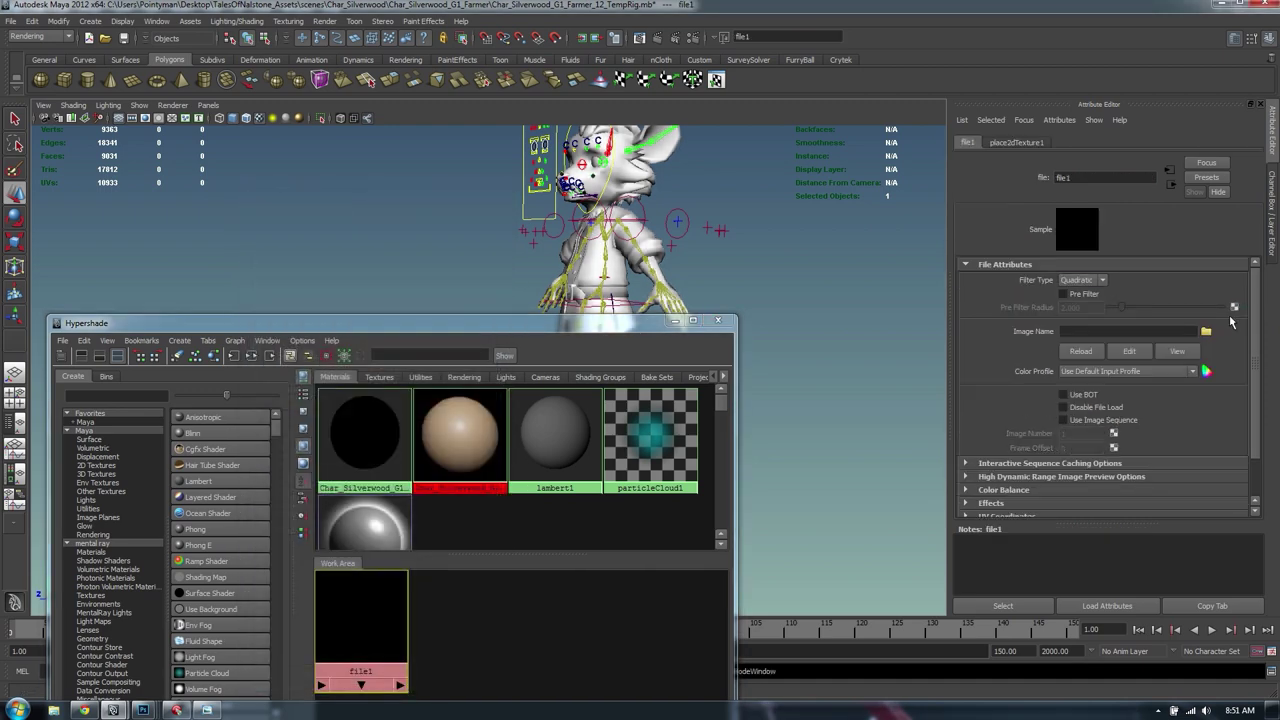
Load the Char_Silverwood_G1_Farmer_01 PSD from the Char_Silverwood_G1_Farmer texture folder as the file node's image
left_click(1204, 331)
left_click(120, 45)
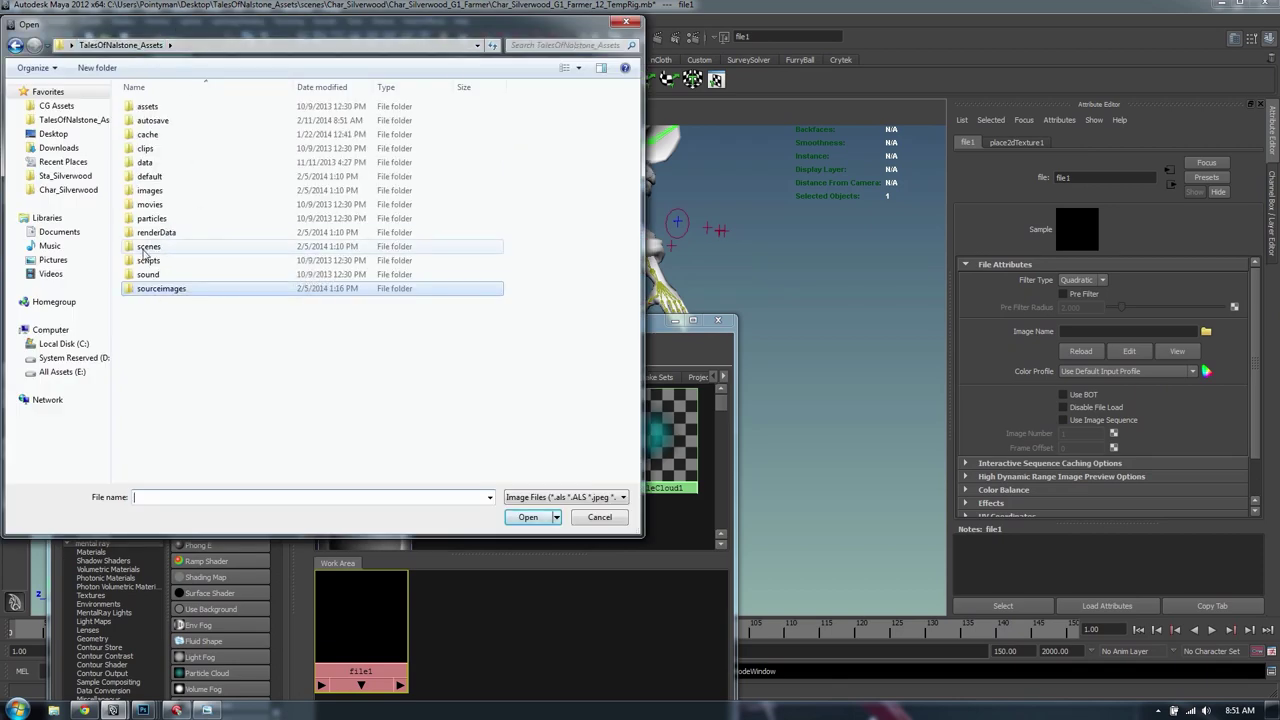
left_click(68, 189)
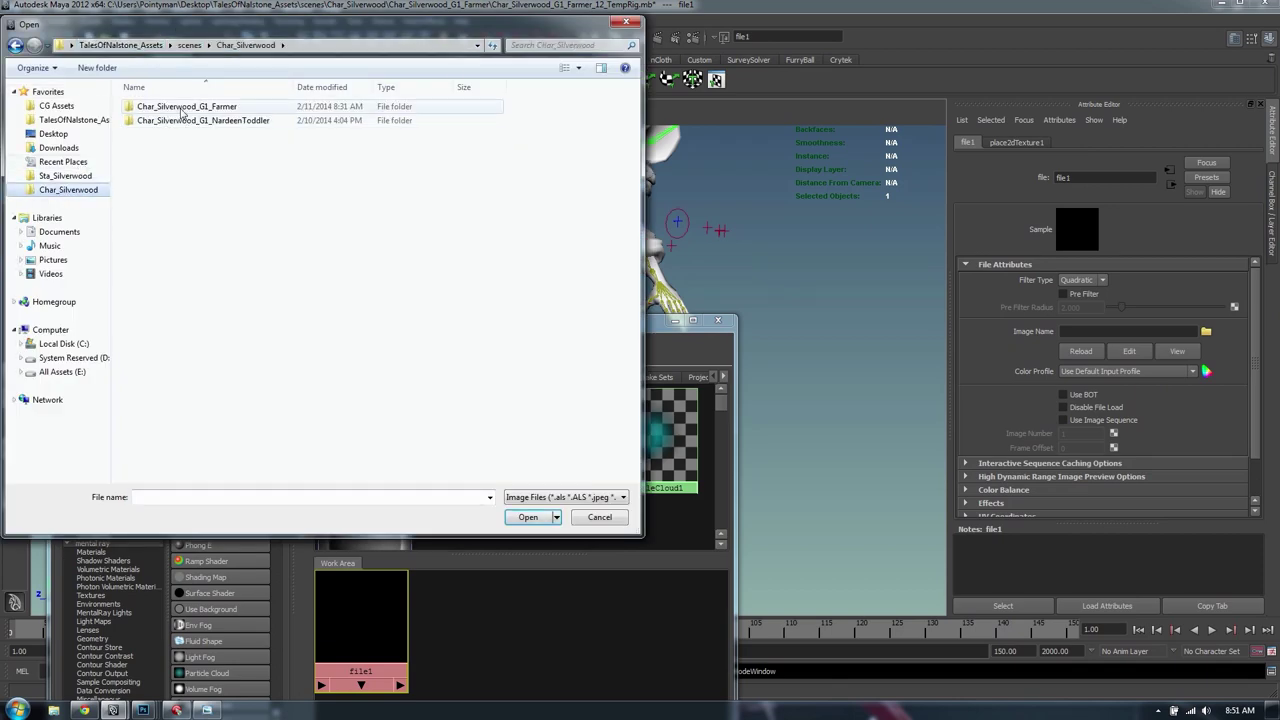
left_click(192, 110)
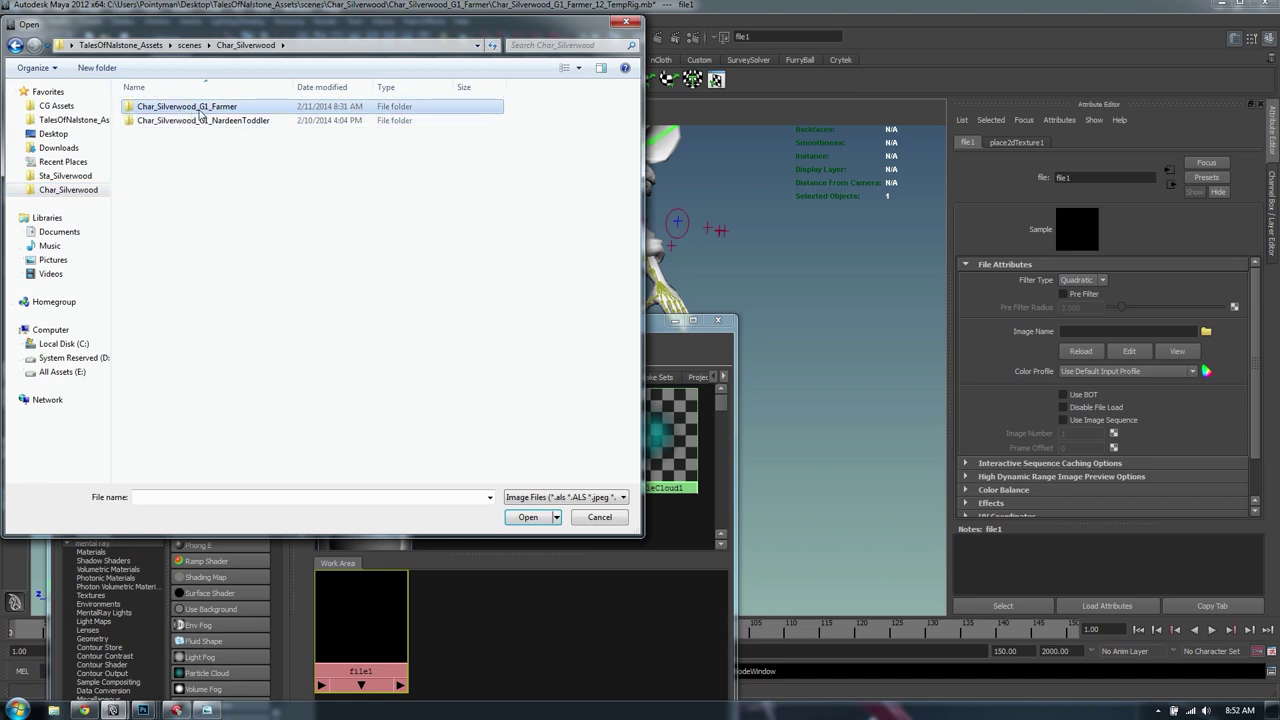
double_click(200, 112)
double_click(145, 148)
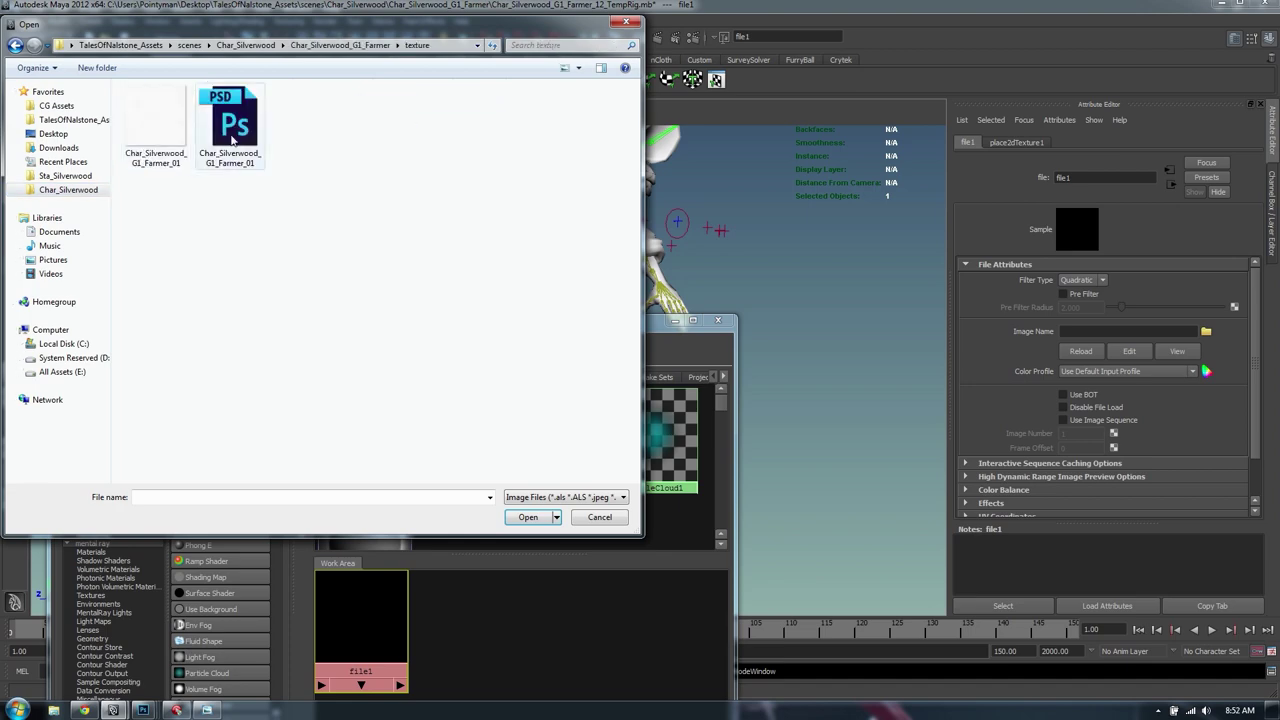
double_click(232, 140)
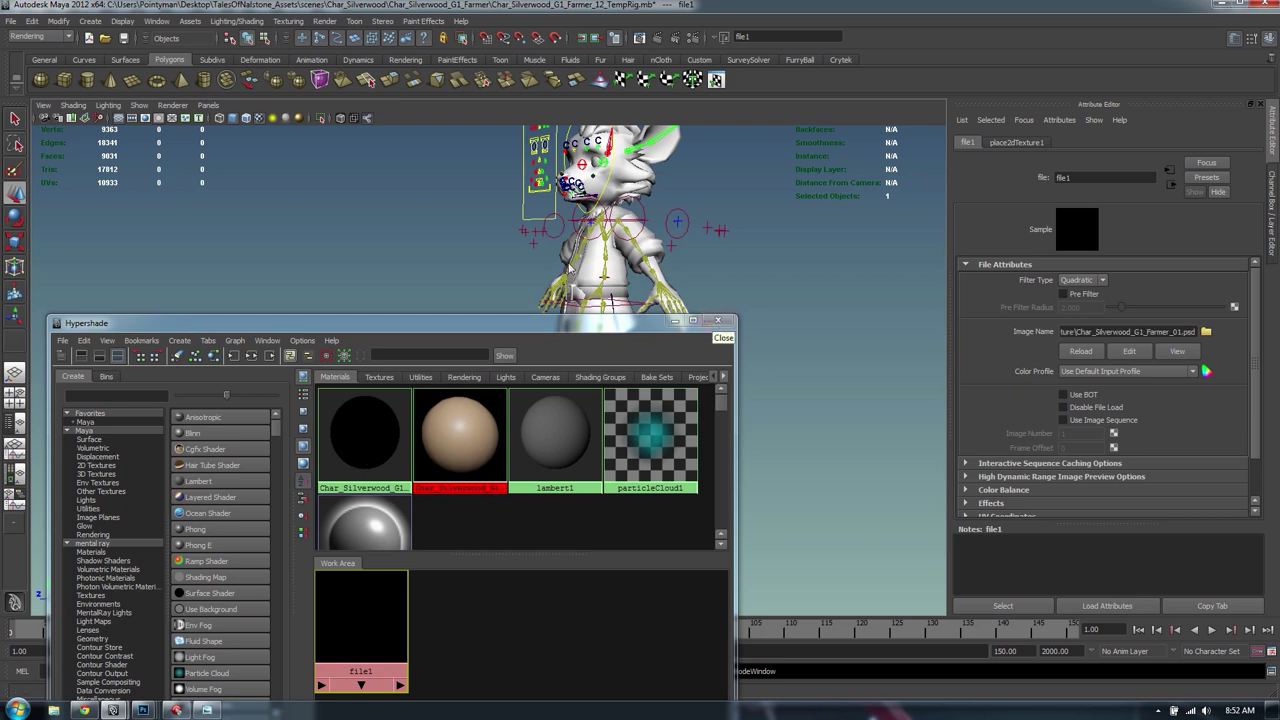
Close the Hypershade, turn on textured display in the viewport and deselect everything
left_click(718, 323)
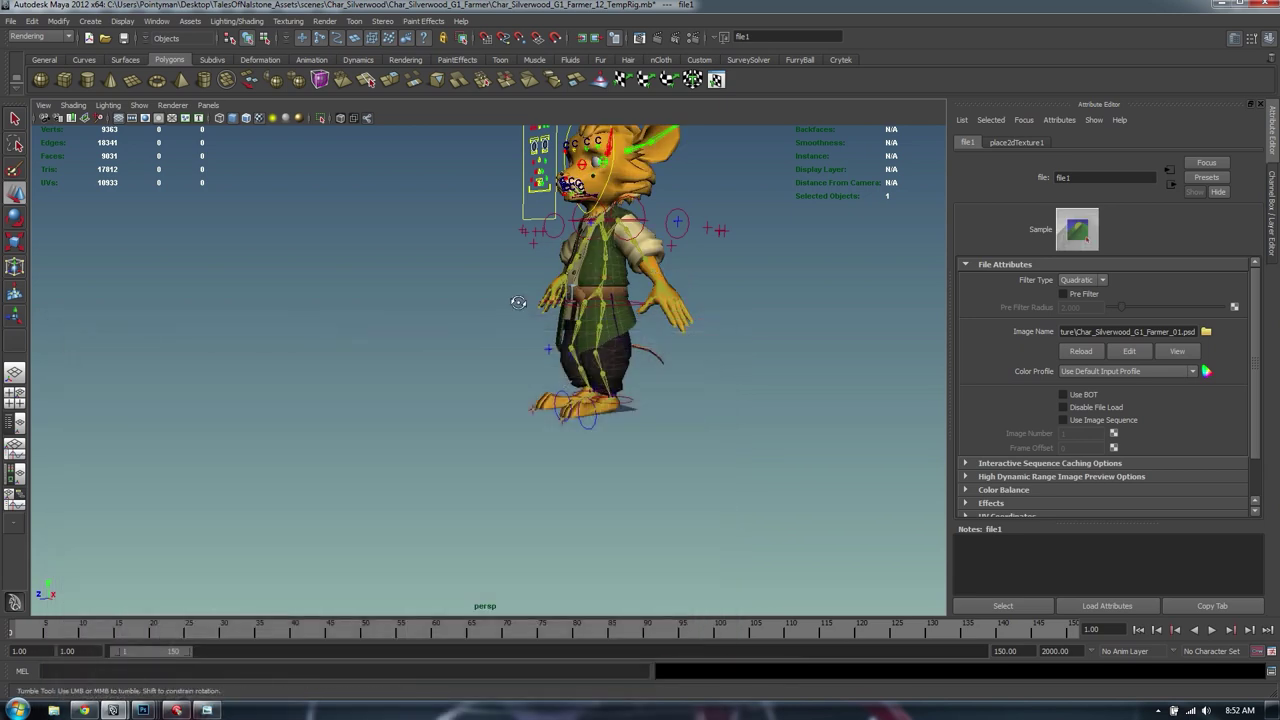
key("6")
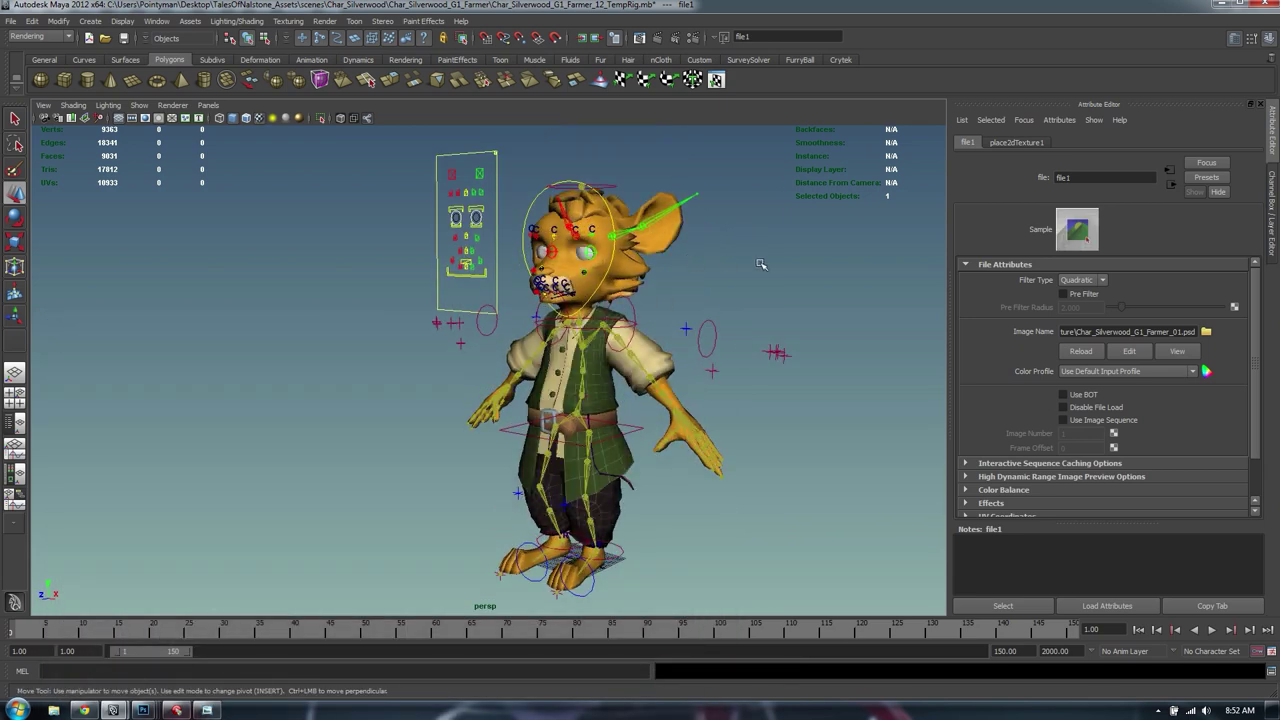
left_click(759, 263)
key("f")
Inspect the base colours on the farmer's clothing, face, neck fur, collar and the back of the belt from several angles
left_click_drag(394, 366, 521, 364, "alt")
right_click_drag(521, 364, 686, 317, "alt")
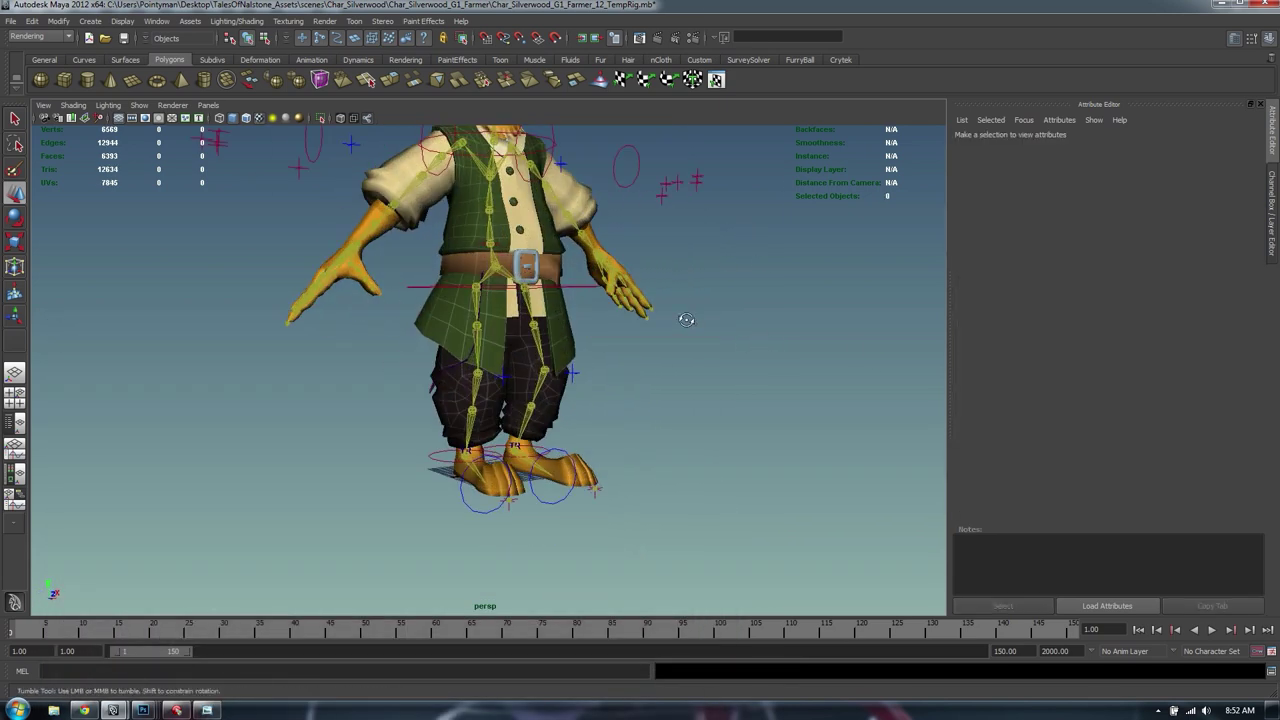
left_click_drag(686, 317, 571, 323, "alt")
right_click_drag(571, 323, 577, 234, "alt")
middle_click_drag(577, 234, 585, 370, "alt")
left_click_drag(505, 275, 586, 257, "alt")
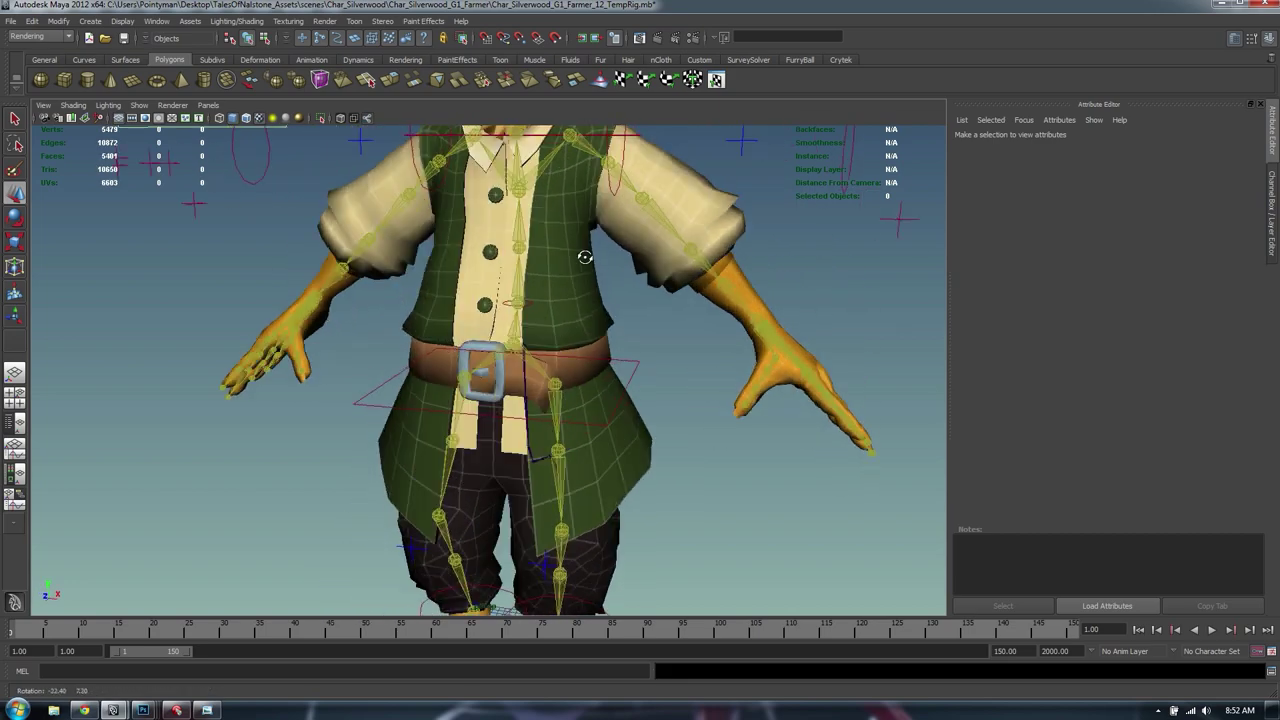
right_click_drag(586, 257, 497, 239, "alt")
middle_click_drag(497, 239, 466, 386, "alt")
right_click_drag(466, 386, 350, 175, "alt")
middle_click_drag(350, 175, 392, 332, "alt")
right_click_drag(392, 332, 594, 309, "alt")
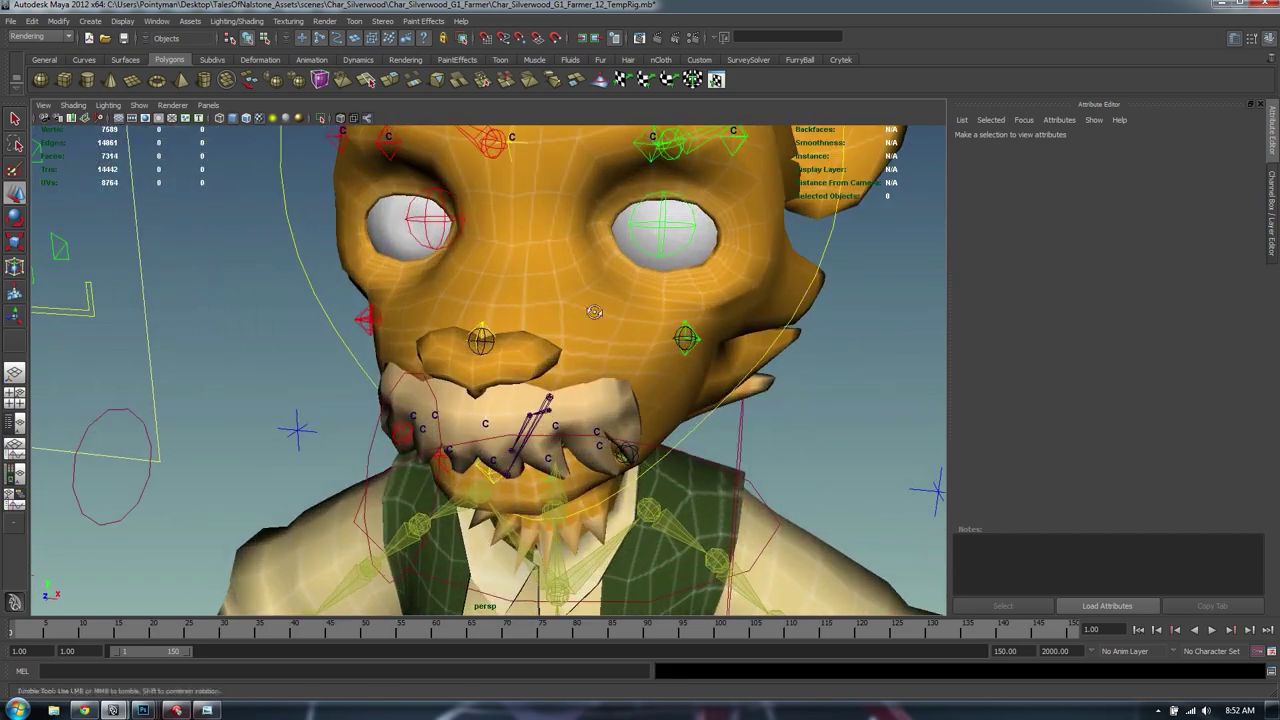
left_click_drag(594, 309, 560, 215, "alt")
right_click_drag(560, 215, 731, 329, "alt")
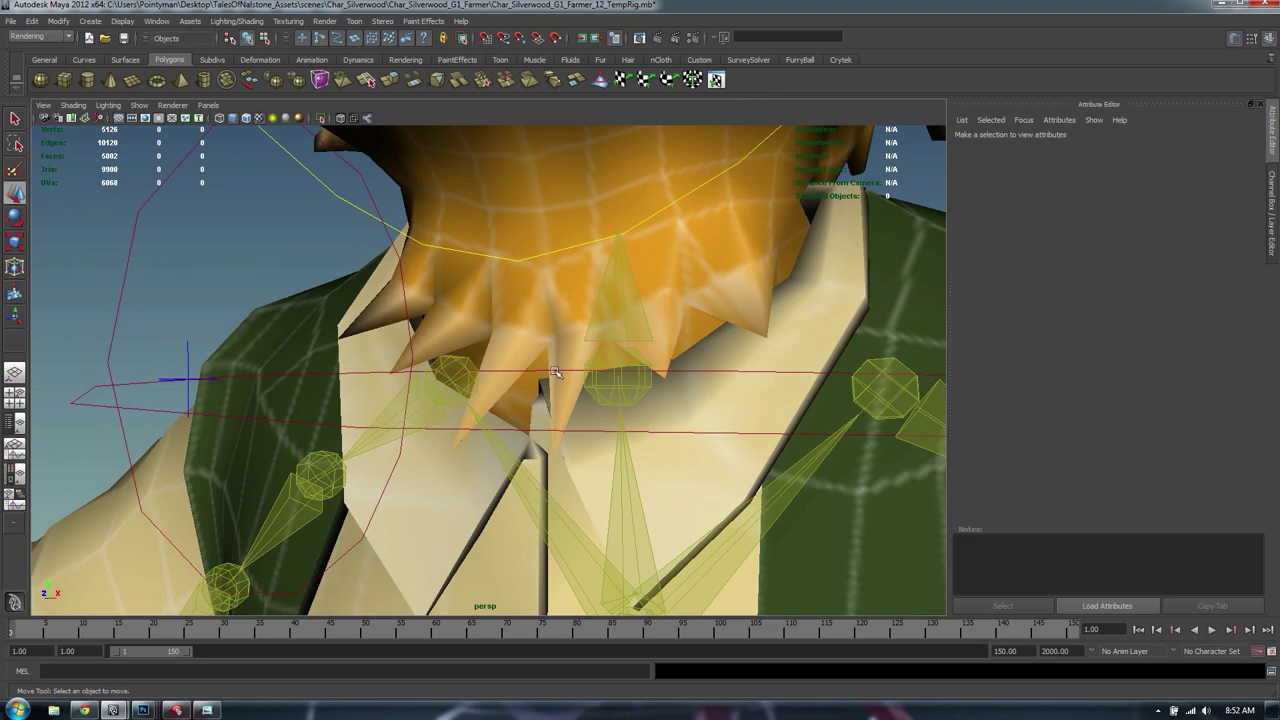
mouse_move(753, 318)
left_mouse_down("alt")
mouse_move(729, 317)
mouse_move(742, 320)
left_mouse_up("alt")
right_click_drag(742, 320, 257, 320, "alt")
left_click_drag(622, 298, 353, 269, "alt")
middle_click_drag(347, 325, 549, 157, "alt")
right_click_drag(549, 157, 883, 246, "alt")
middle_click_drag(883, 246, 586, 329, "alt")
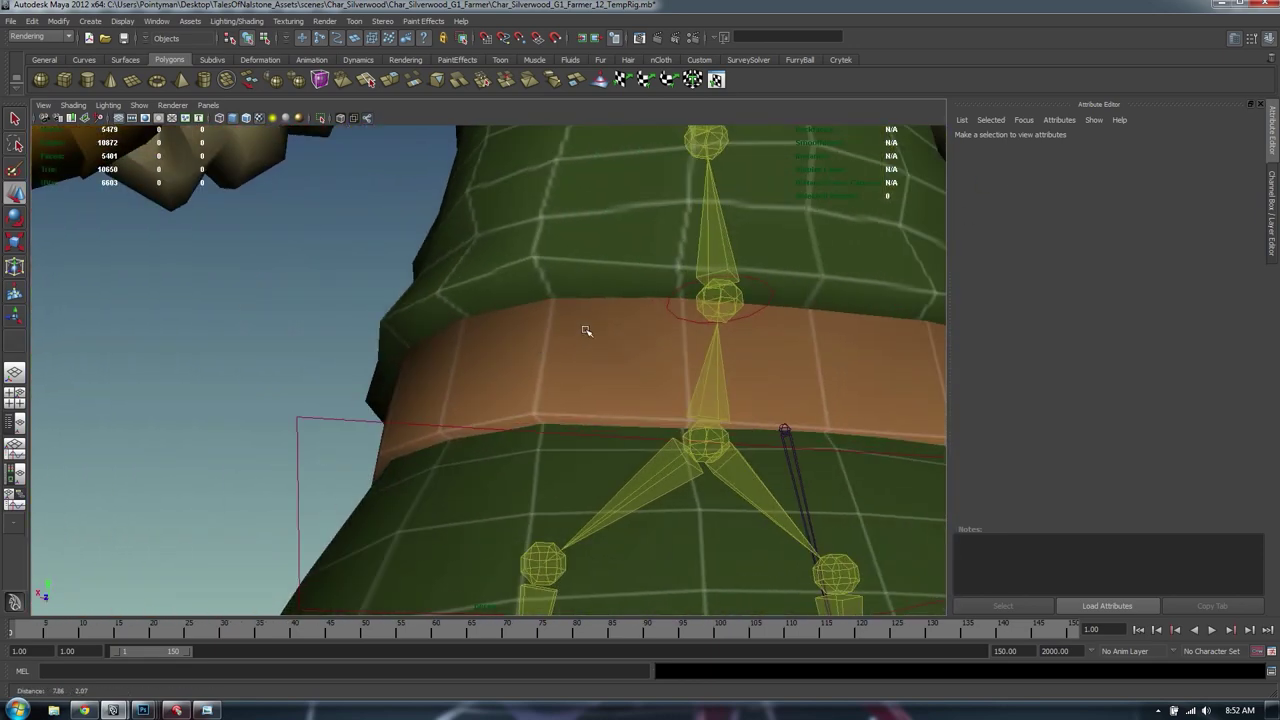
Save the farmer scene and switch the viewport to High Quality Rendering
key("ctrl+s")
left_click(188, 107)
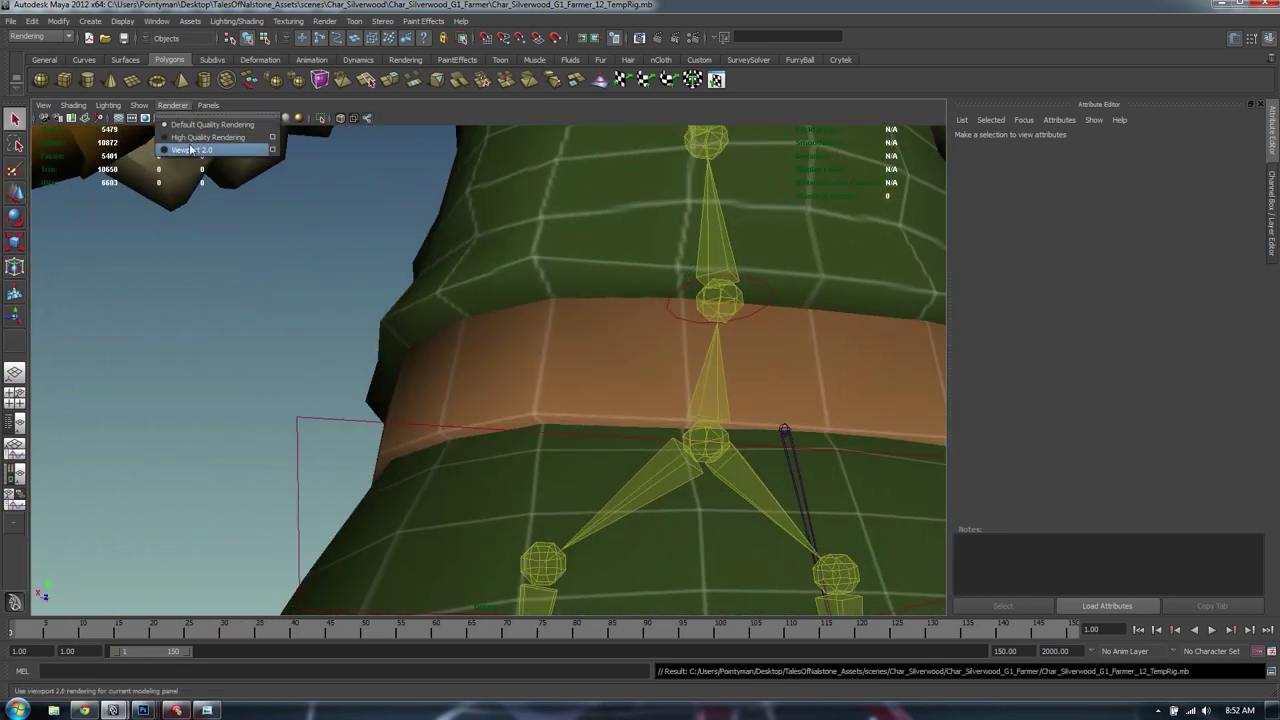
left_click(200, 138)
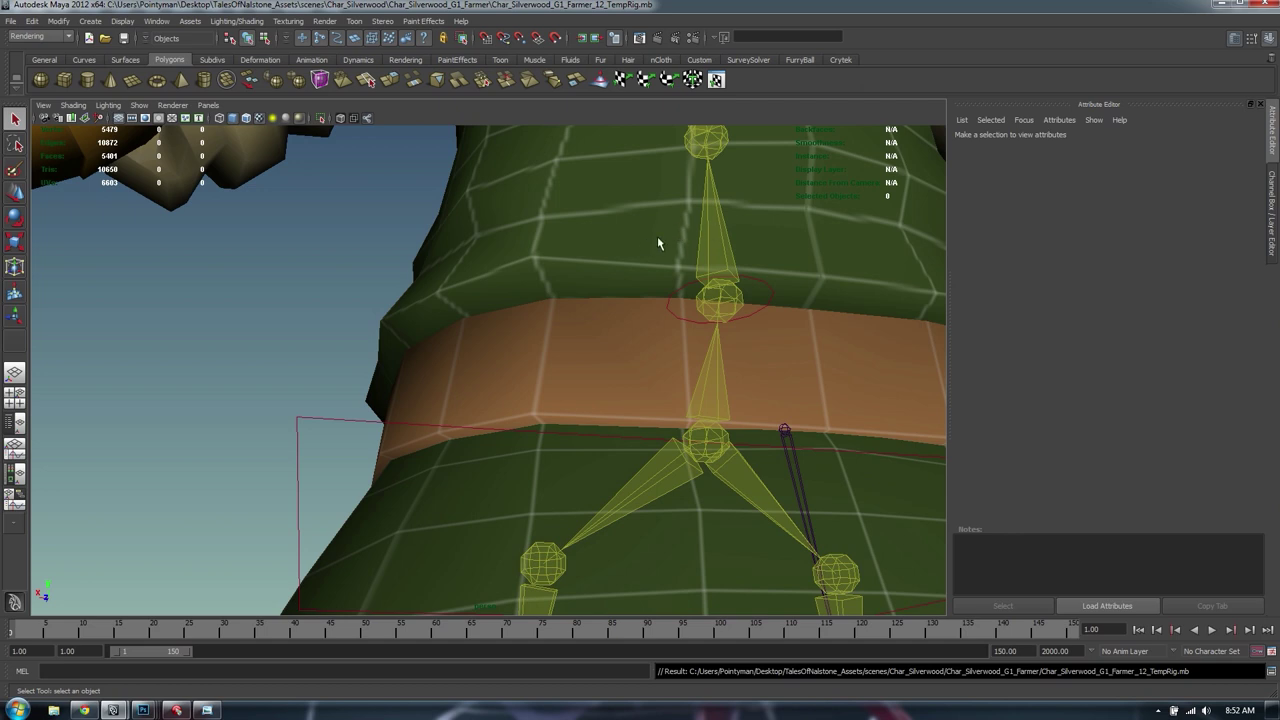
Undo the last two actions and examine the back of the vest, belt and sleeves in the high-quality display
key("ctrl+z")
key("ctrl+z")
right_click_drag(737, 257, 437, 271, "alt")
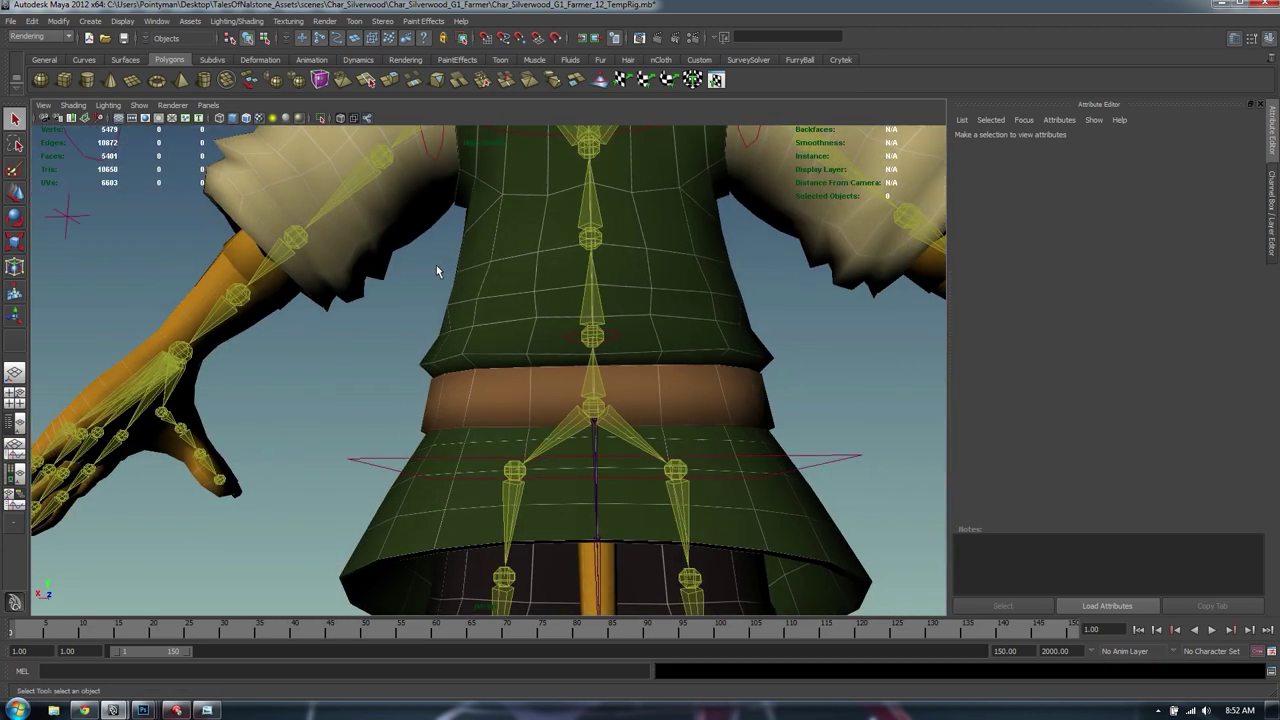
middle_click_drag(437, 271, 491, 474, "alt")
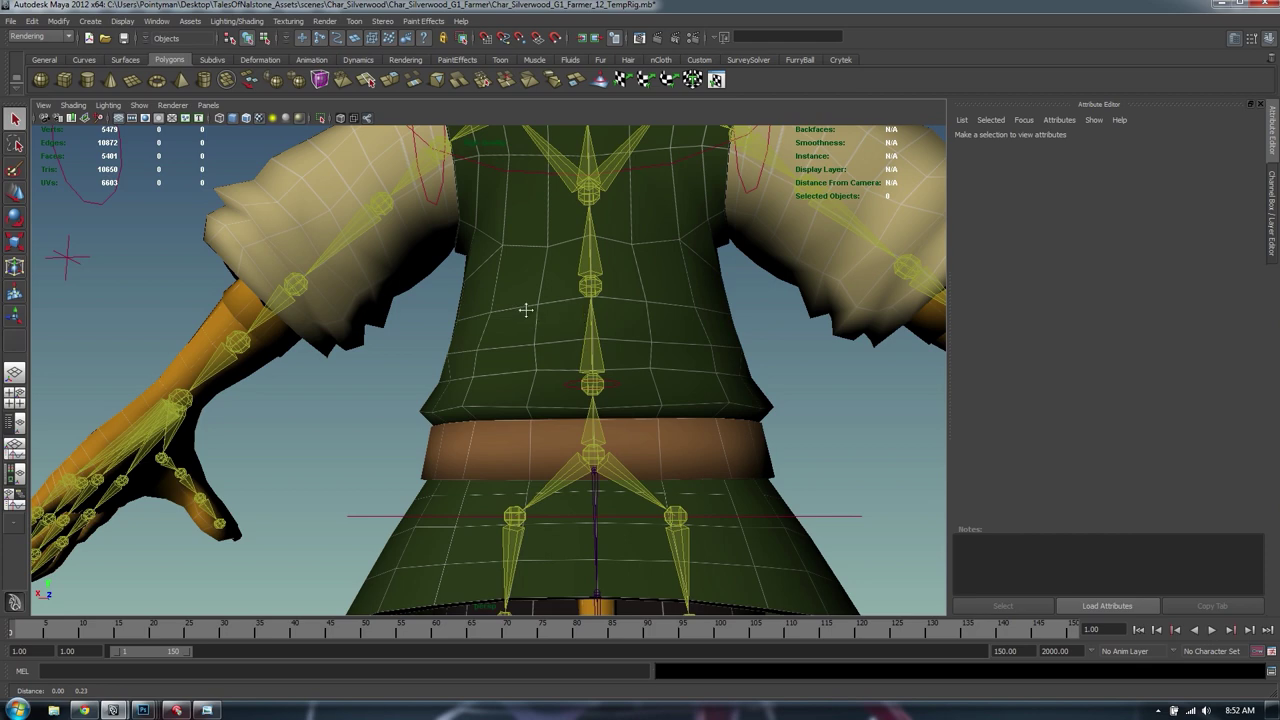
middle_click_drag(522, 361, 523, 357, "alt")
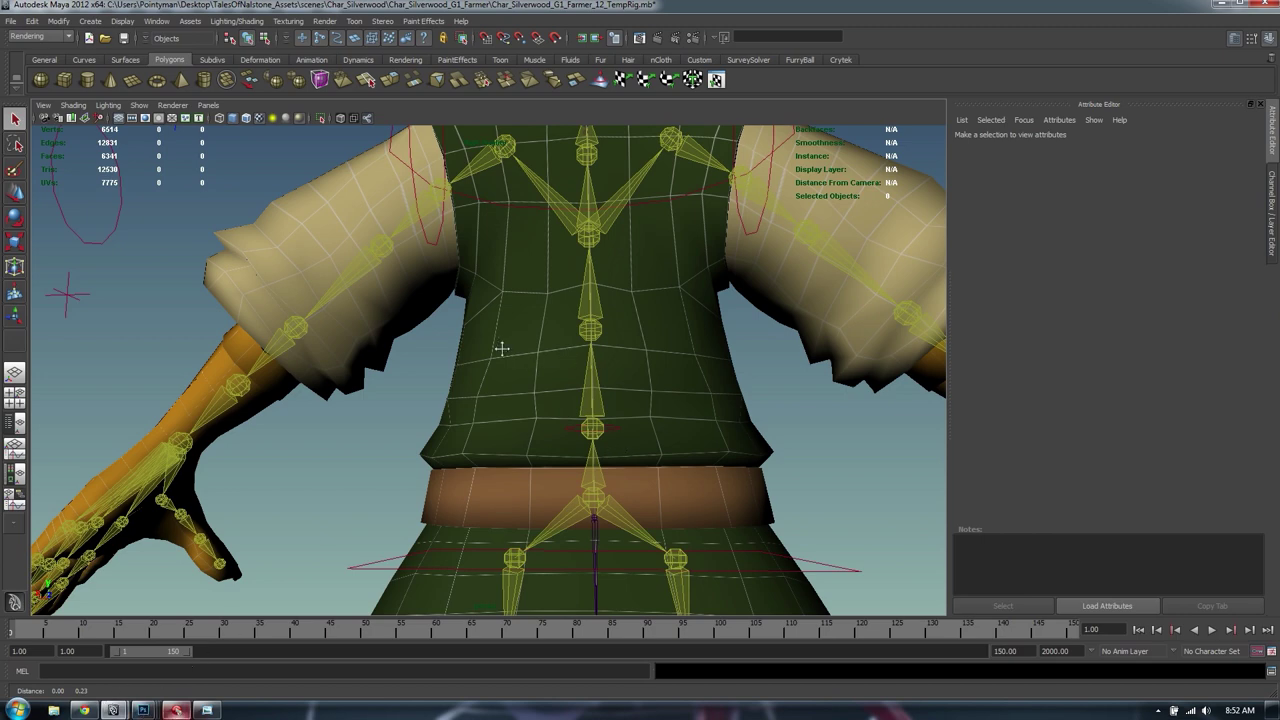
left_click(178, 712)
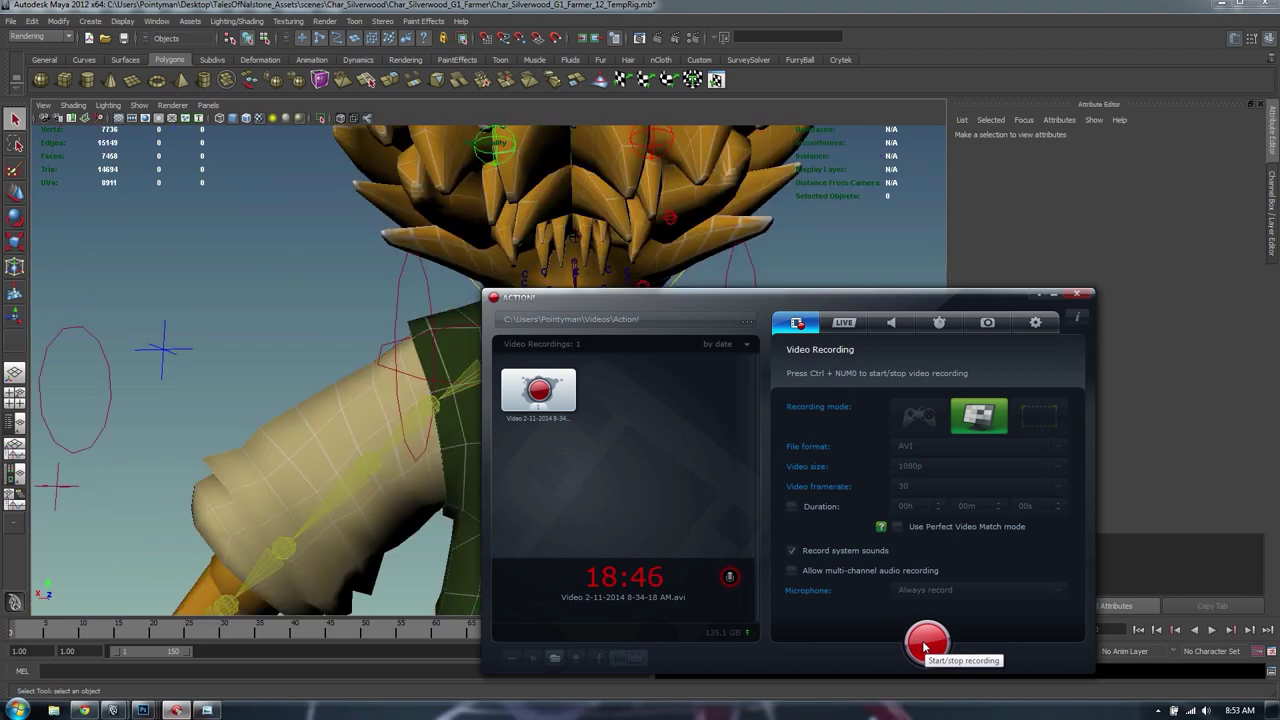
left_click(925, 645)
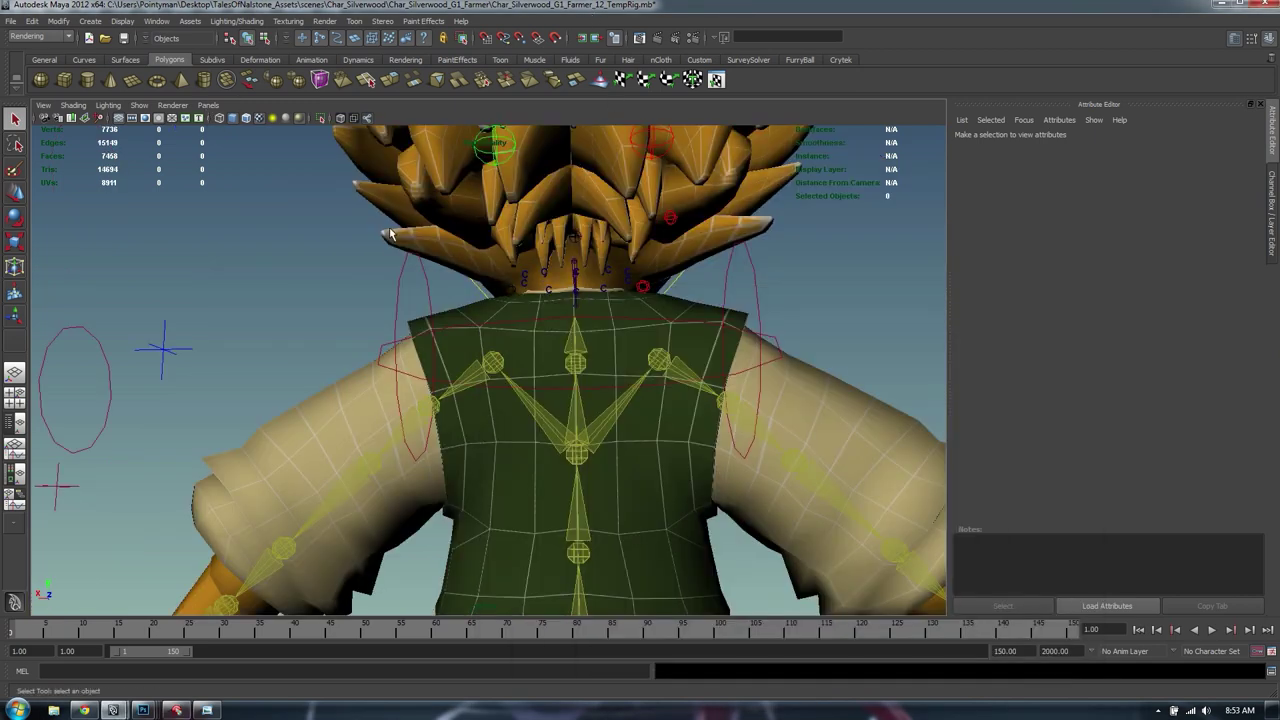
Set the viewport back to Default Quality Rendering and look over the farmer's textured head and upper body
left_click(168, 107)
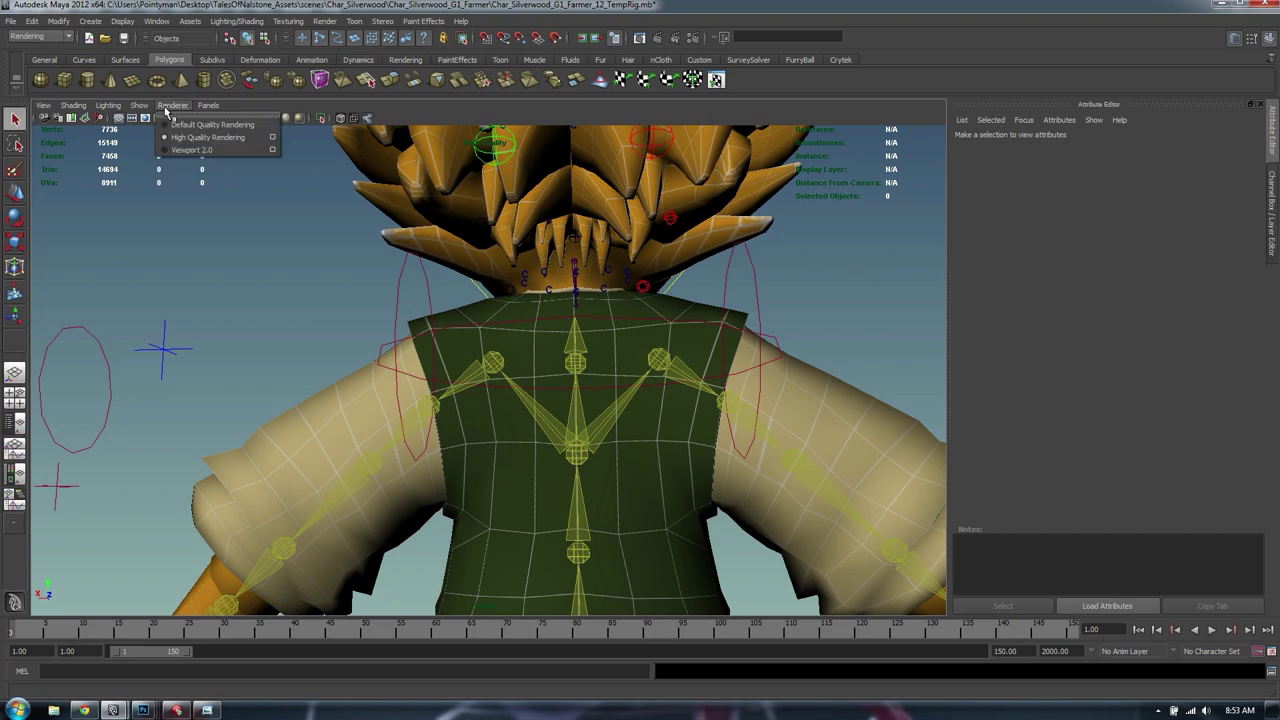
left_click(213, 125)
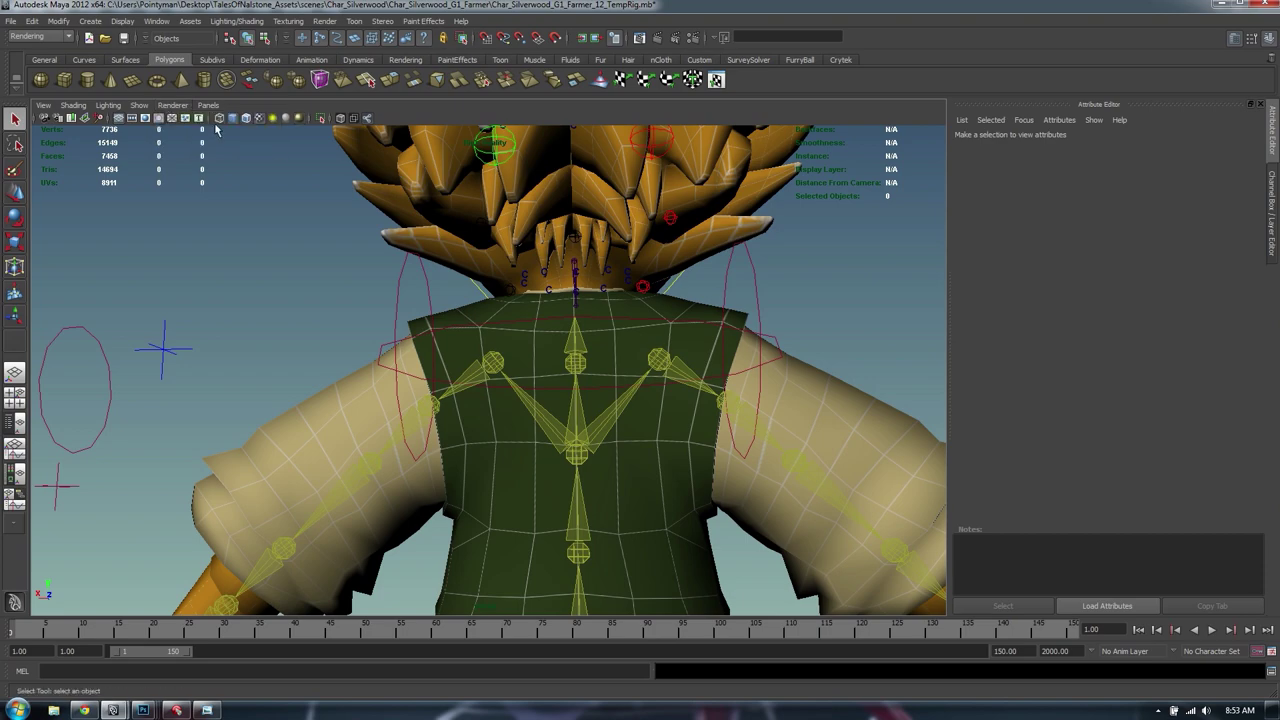
mouse_move(640, 383)
left_mouse_down("alt")
mouse_move(586, 386)
mouse_move(580, 349)
mouse_move(486, 450)
mouse_move(649, 460)
left_mouse_up("alt")
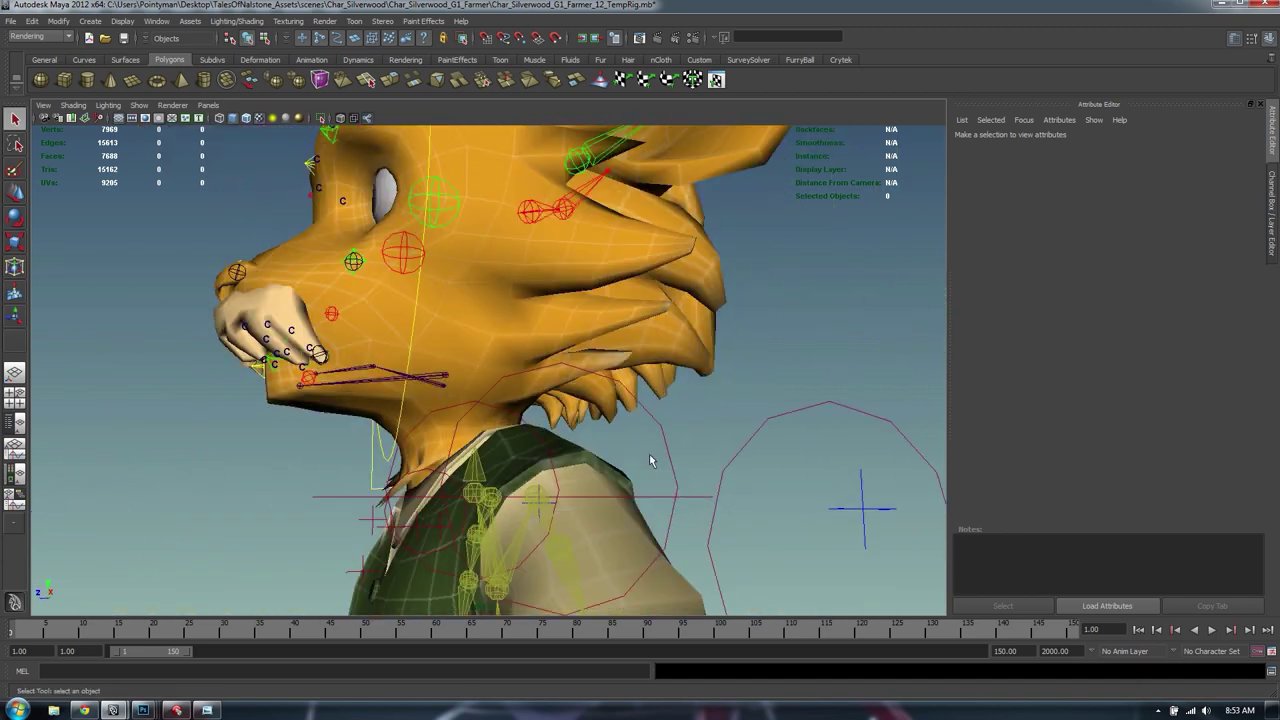
left_click_drag(485, 379, 593, 385, "alt")
scroll(414, 385, "down", 8)
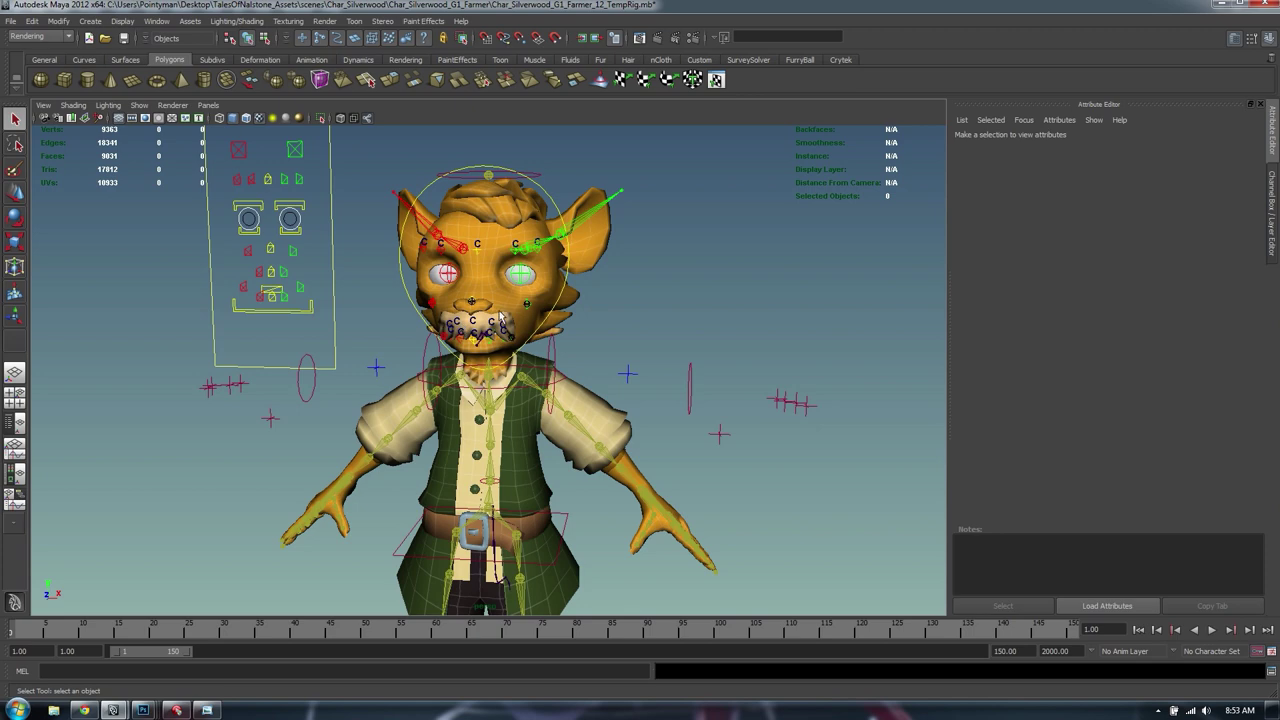
left_click_drag(500, 318, 462, 330, "alt")
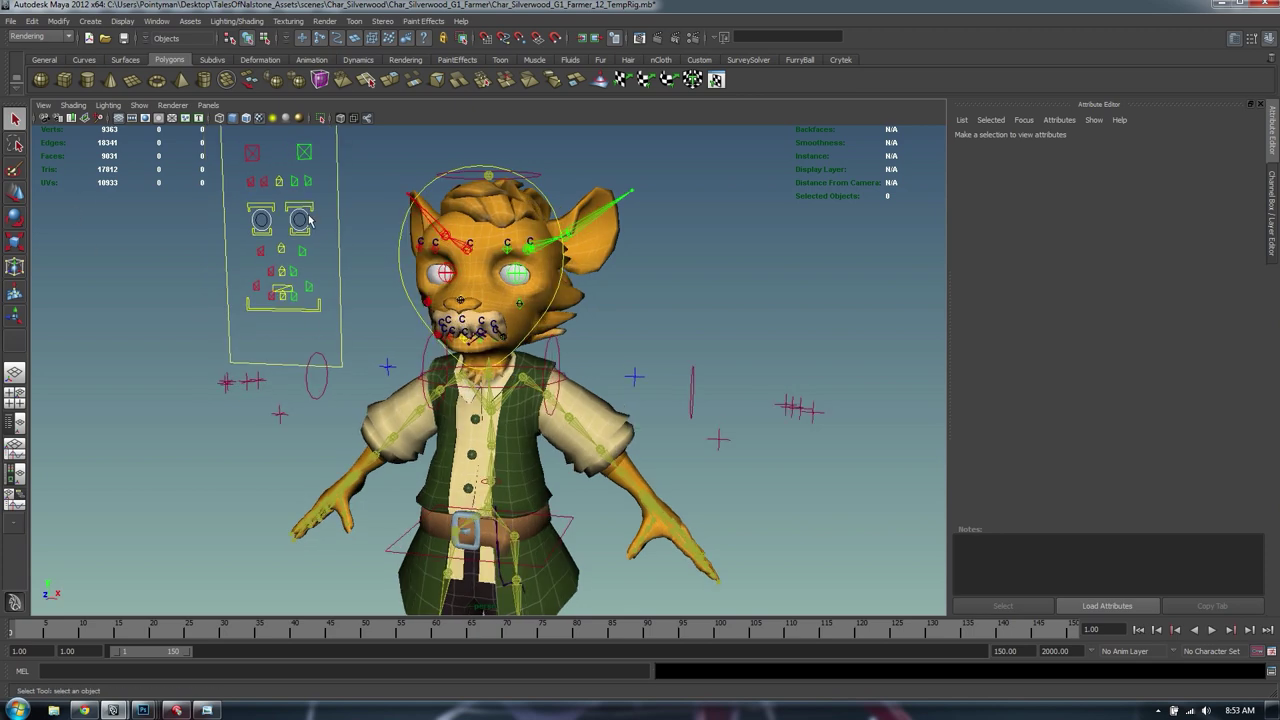
left_click_drag(309, 220, 481, 320, "alt")
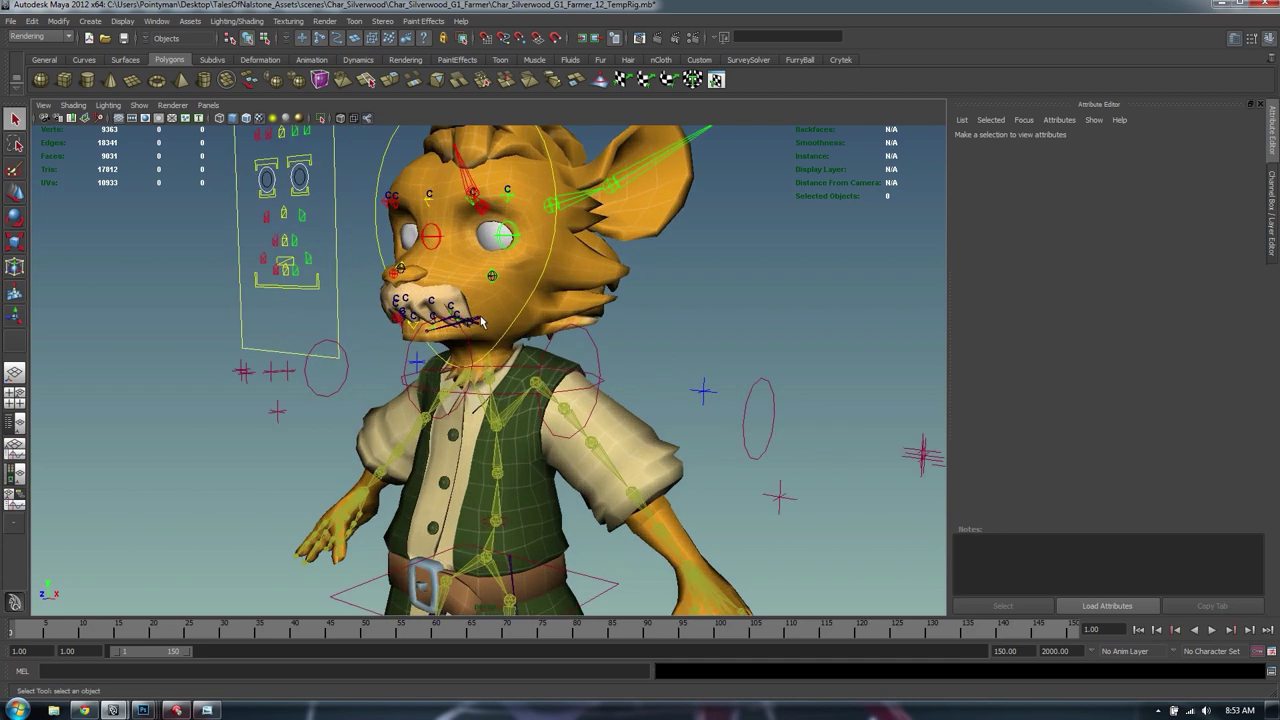
Examine the farmer's head mesh up close and compare it with its texture layout in Photoshop
middle_click_drag(463, 311, 476, 366, "alt")
scroll(477, 350, "up", 5)
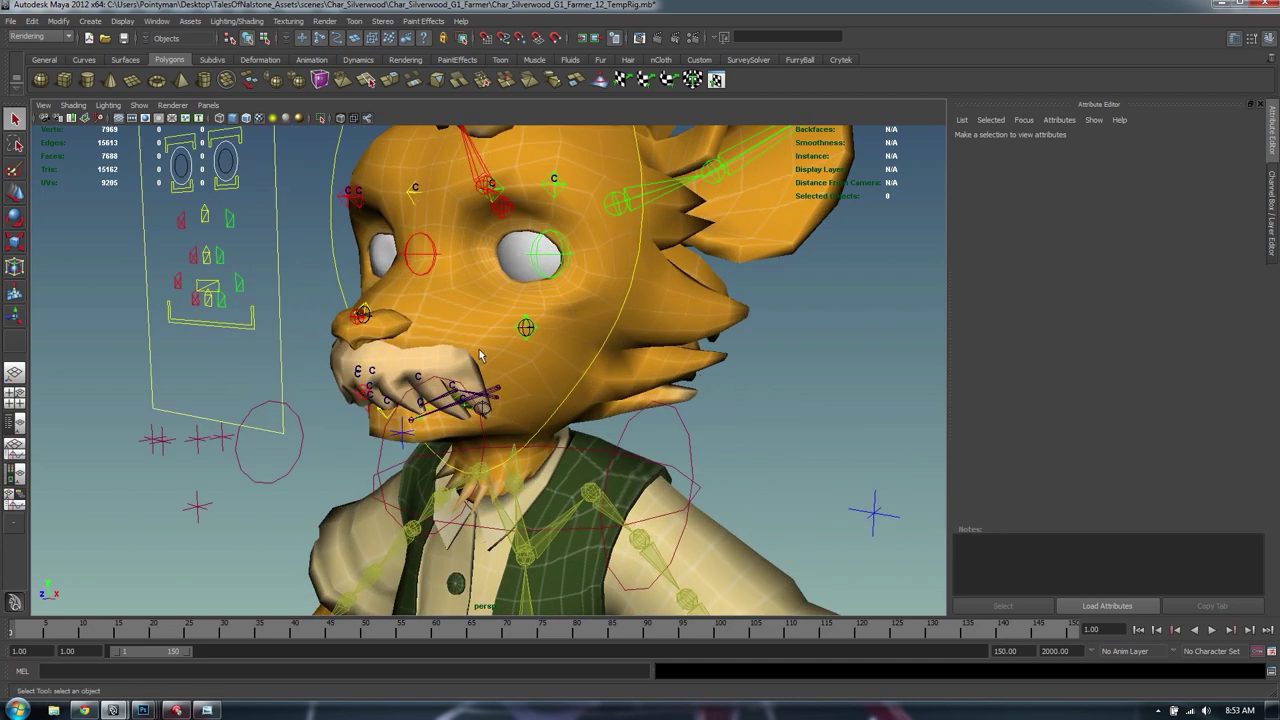
left_click(553, 348)
key("ctrl+z")
left_click(643, 357)
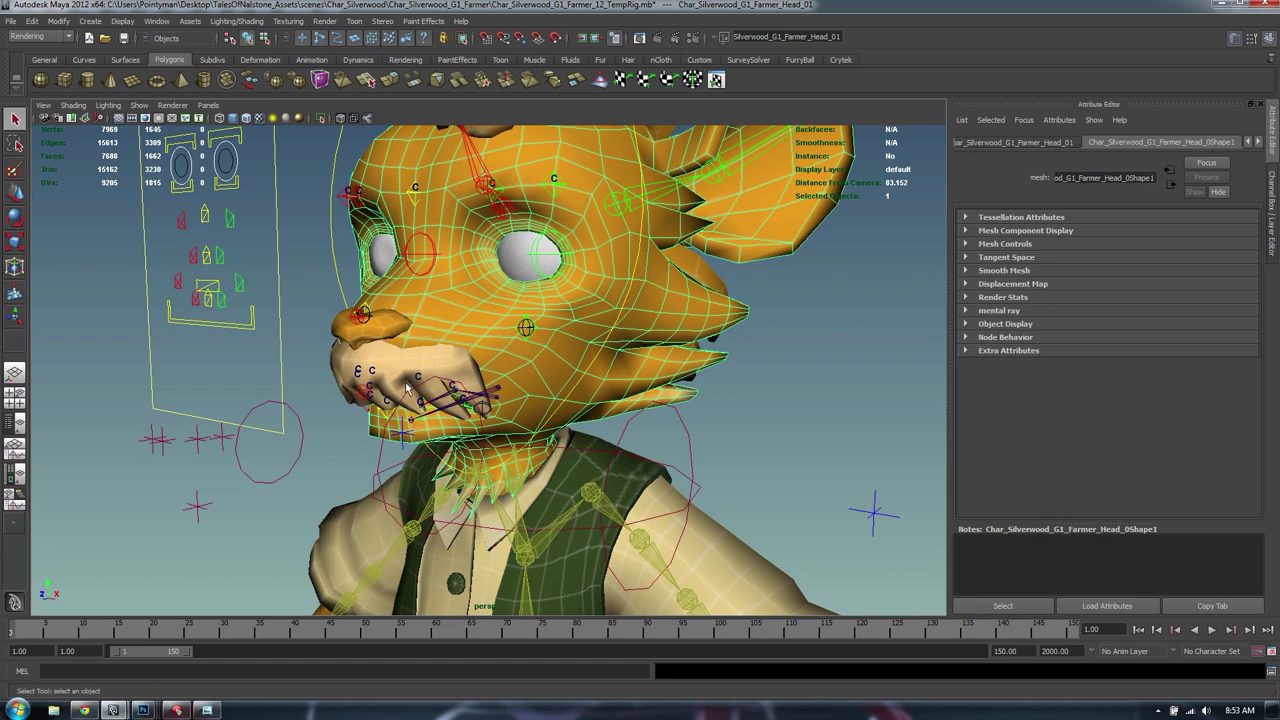
mouse_move(143, 710)
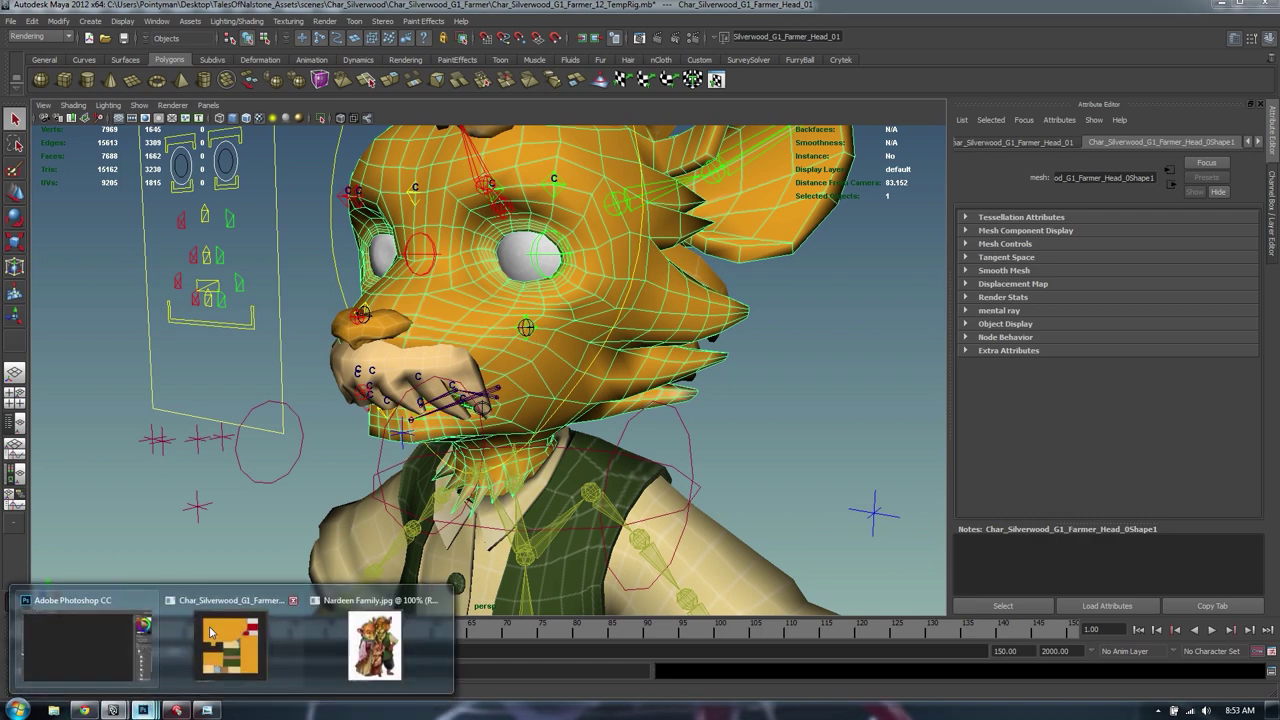
left_click(250, 642)
scroll(277, 331, "up", 2, "alt")
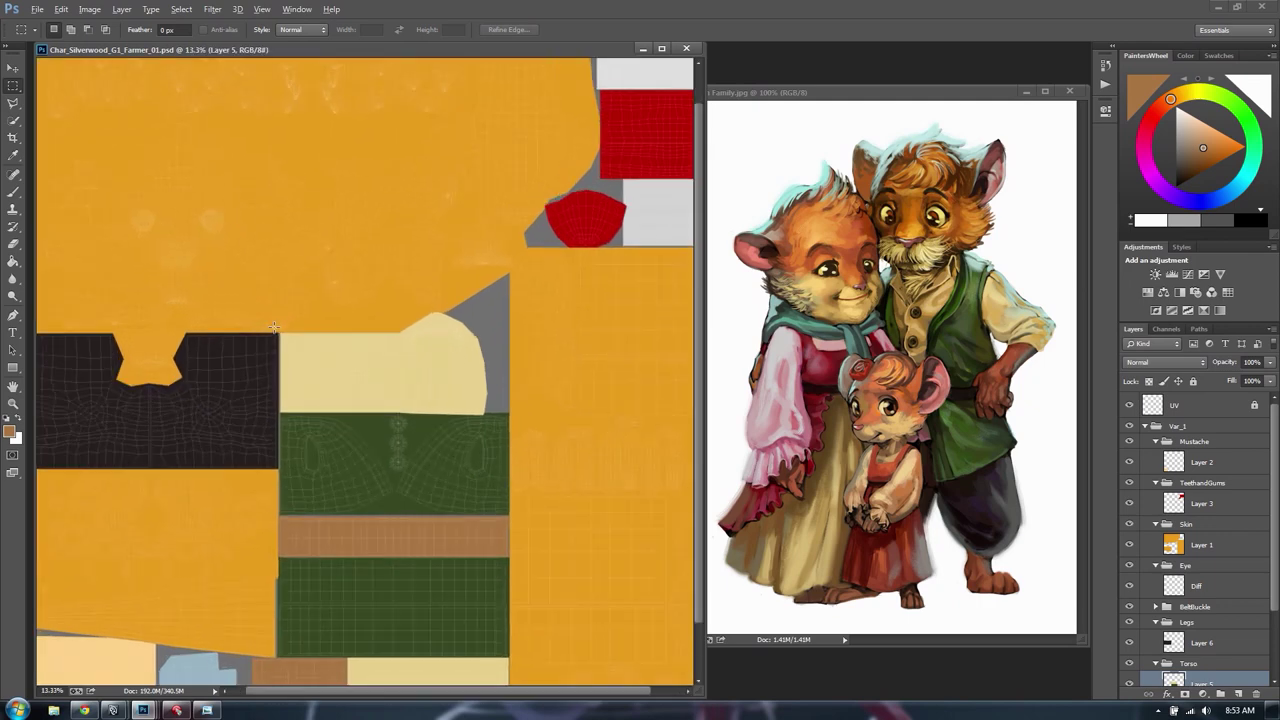
left_click_drag(390, 386, 414, 426)
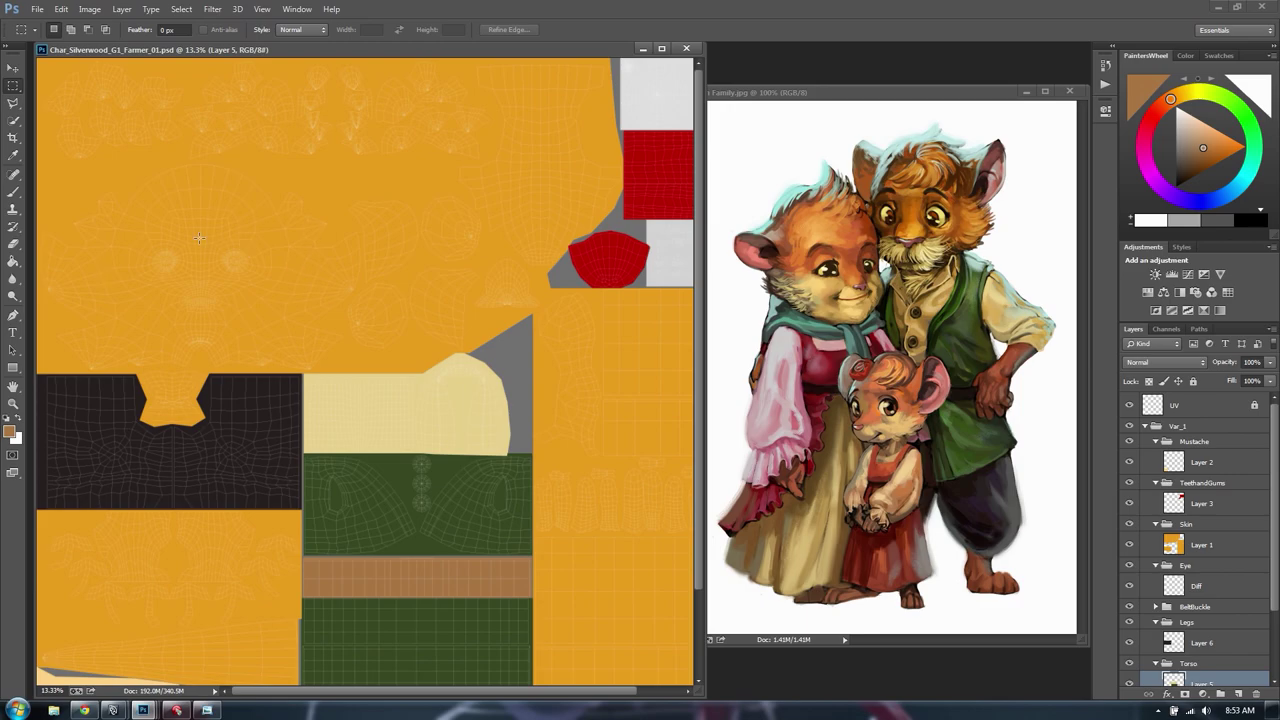
Return to Maya and examine the textured head, mustache, ear and upper body from several angles
key("alt+Tab")
left_click_drag(492, 327, 606, 300, "alt")
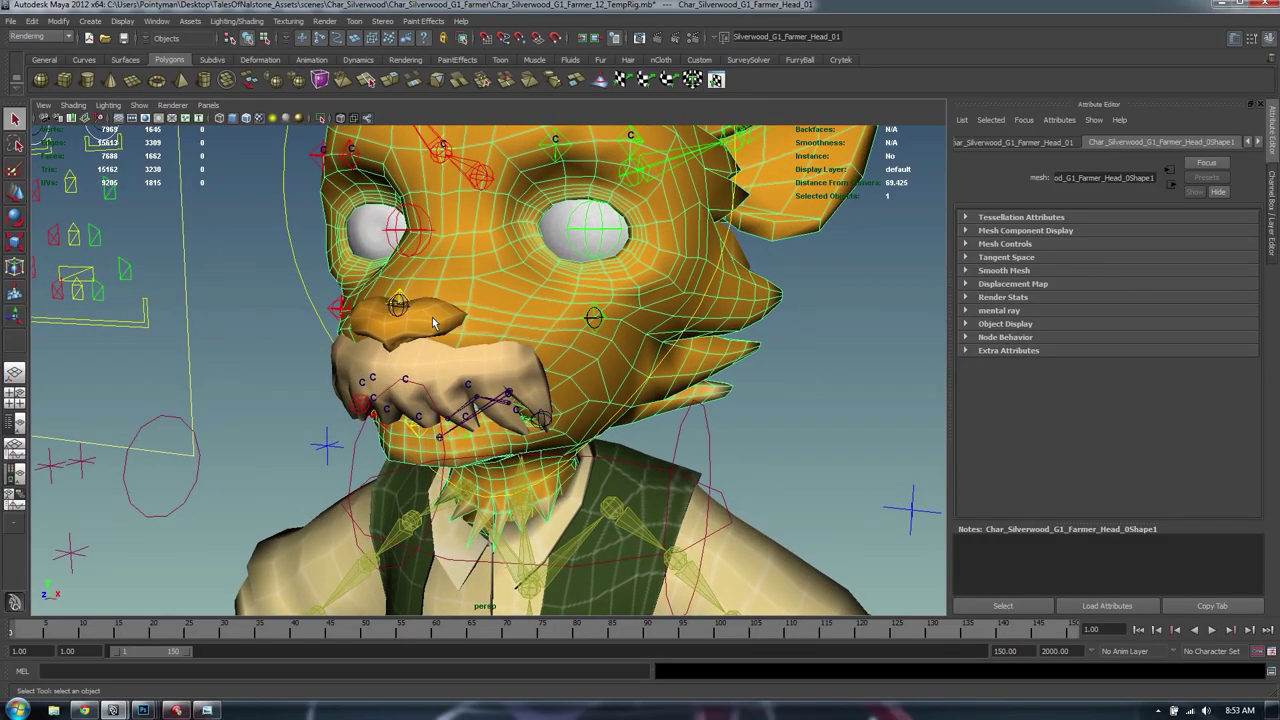
left_click(854, 345)
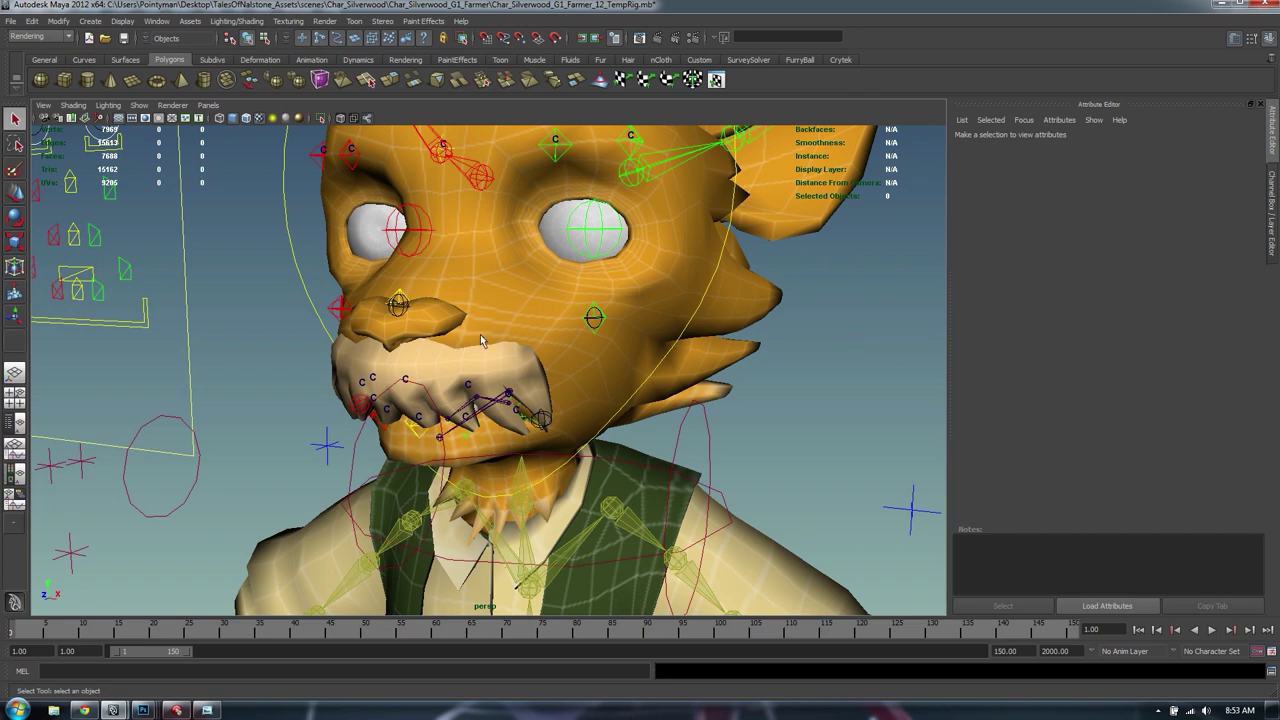
middle_click_drag(507, 320, 509, 363, "alt")
right_click_drag(509, 363, 638, 415, "alt")
left_click_drag(638, 415, 644, 370, "alt")
right_click_drag(677, 280, 479, 320, "alt")
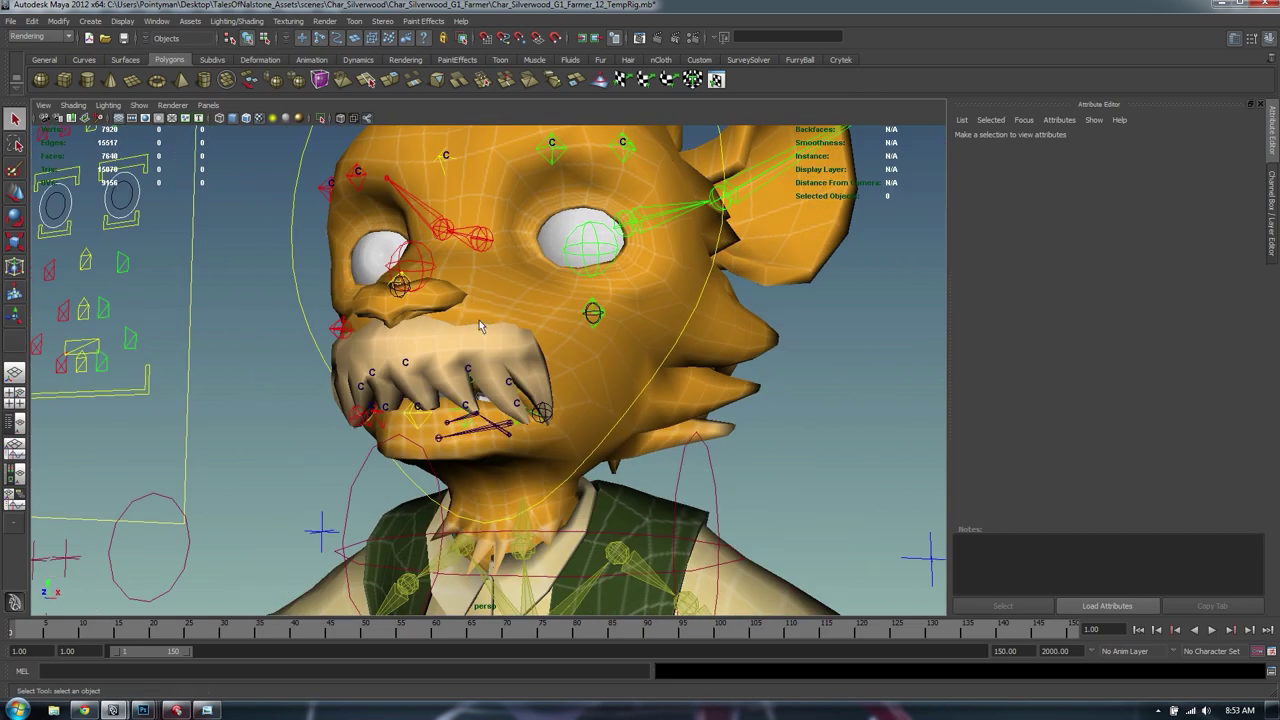
right_click_drag(607, 309, 300, 336, "alt")
left_click(658, 336)
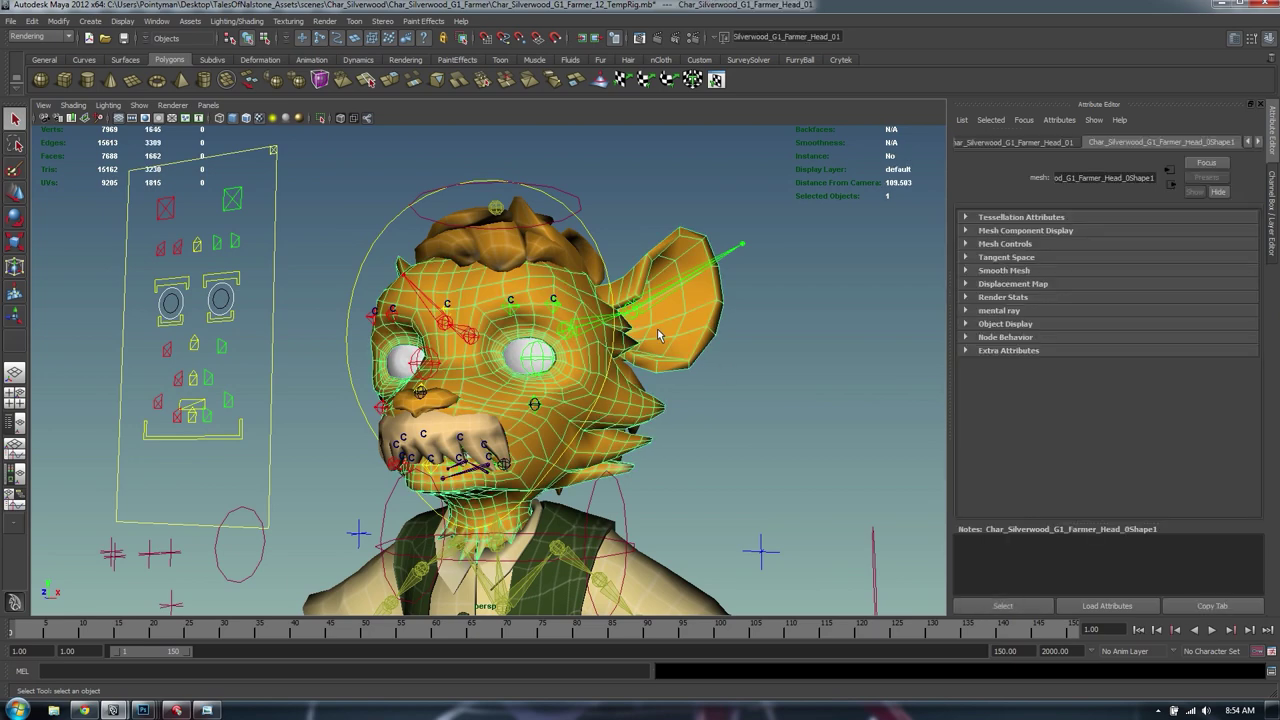
left_click(743, 385)
left_click(667, 336)
left_click(769, 384)
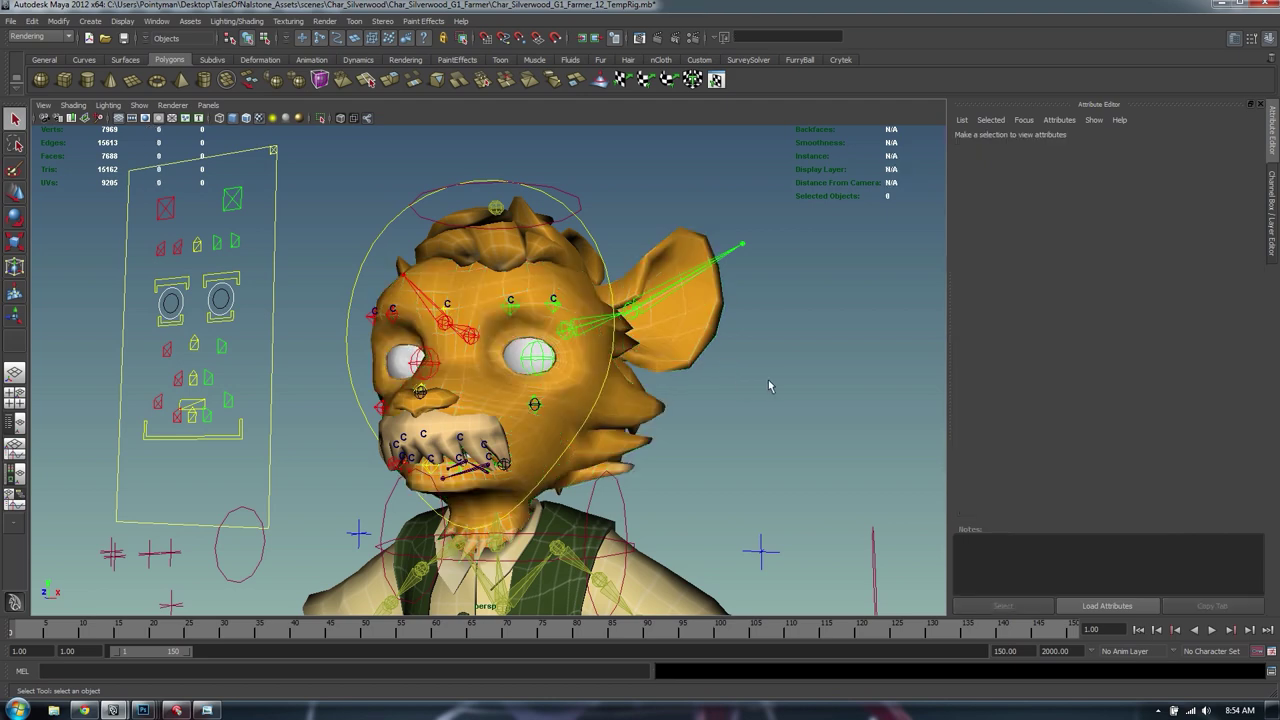
left_click_drag(551, 438, 609, 420, "alt")
right_click_drag(609, 420, 566, 434, "alt")
middle_click_drag(566, 434, 619, 274, "alt")
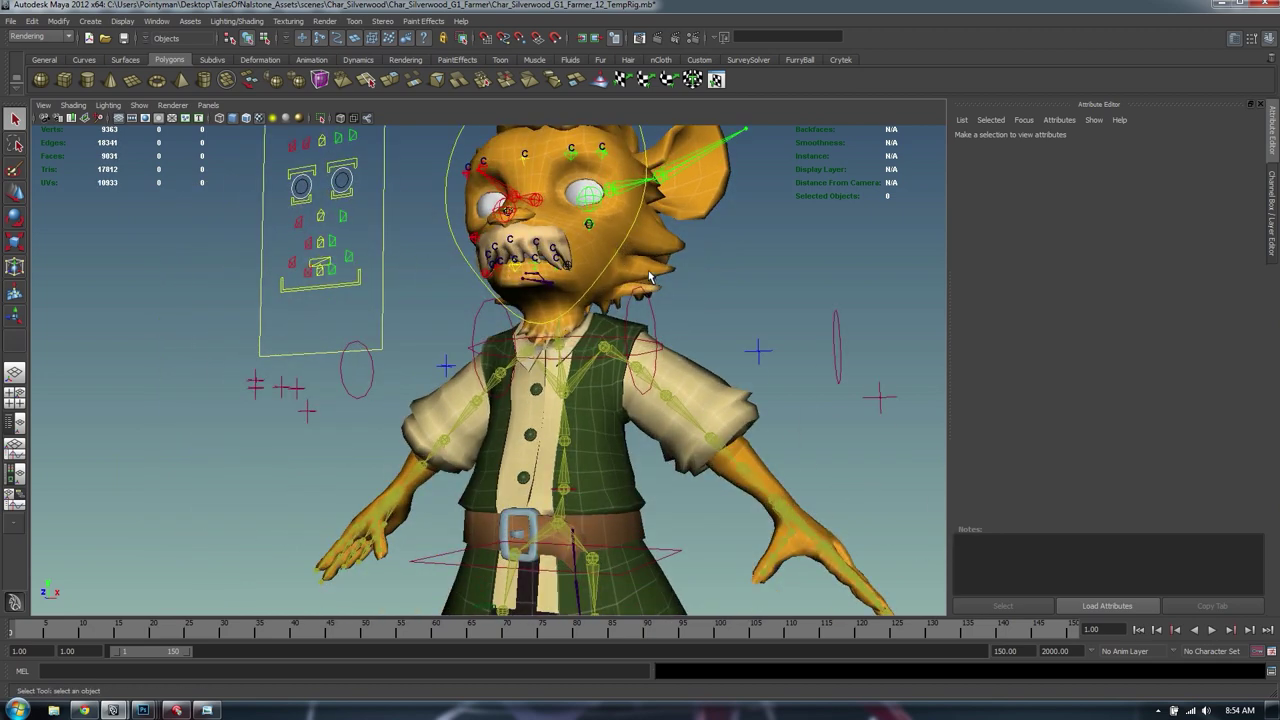
Examine the whole character from a distance and the shirt front with its buttons up close
left_click(650, 277)
left_click_drag(743, 306, 760, 378, "alt")
right_click_drag(760, 378, 564, 346, "alt")
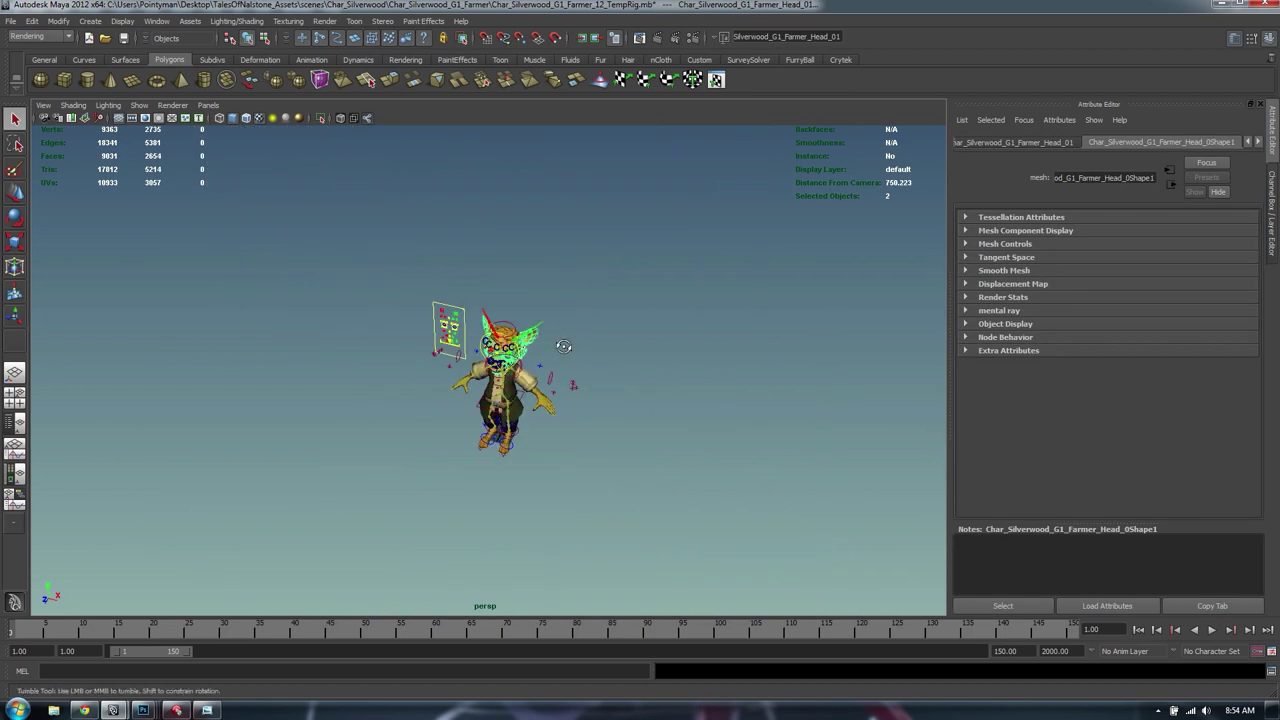
left_click(667, 276)
left_click_drag(564, 346, 589, 328, "alt")
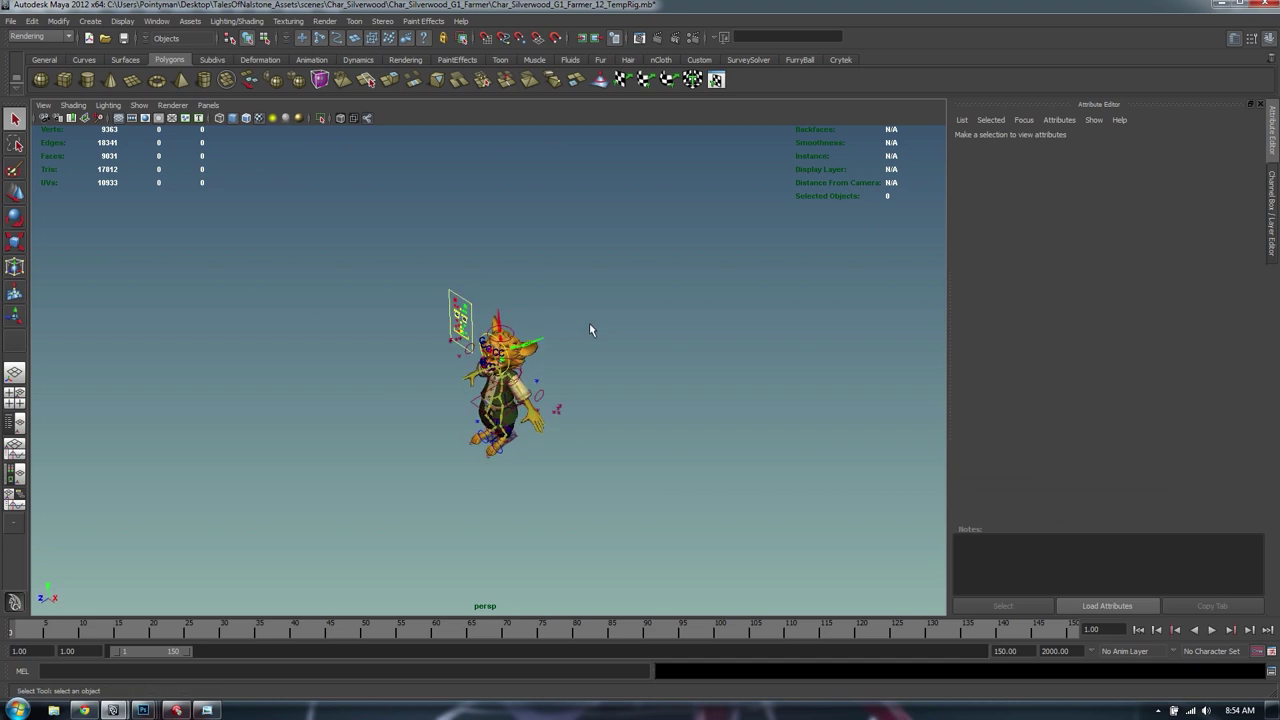
left_click(538, 345)
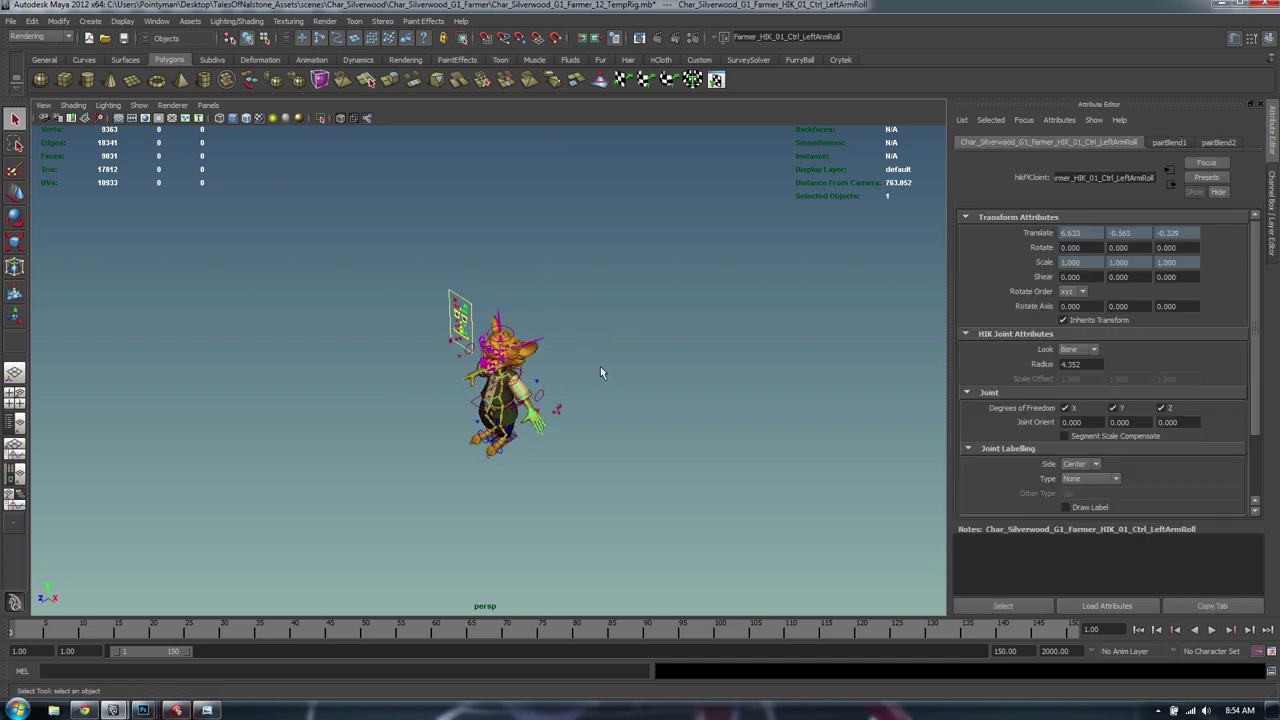
left_click(600, 366)
left_click(521, 350)
right_click_drag(470, 388, 765, 359, "alt")
left_click(765, 359)
left_click_drag(560, 372, 543, 338, "alt")
right_click_drag(543, 338, 865, 338, "alt")
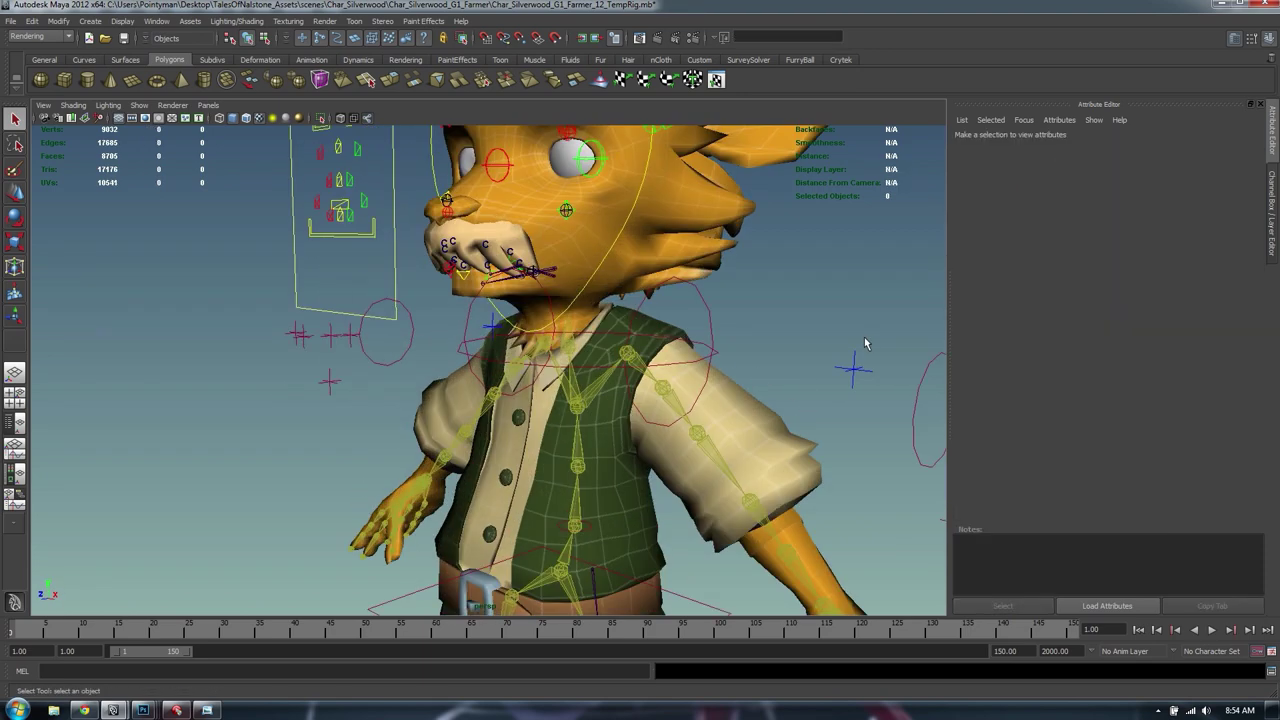
left_click_drag(567, 453, 658, 440, "alt")
scroll(658, 440, "up", 2)
middle_click_drag(658, 440, 642, 338, "alt")
scroll(638, 290, "up", 2)
Switch to Photoshop and add a new layer named Buttons in the Torso group above Layer 5
key("alt+Tab")
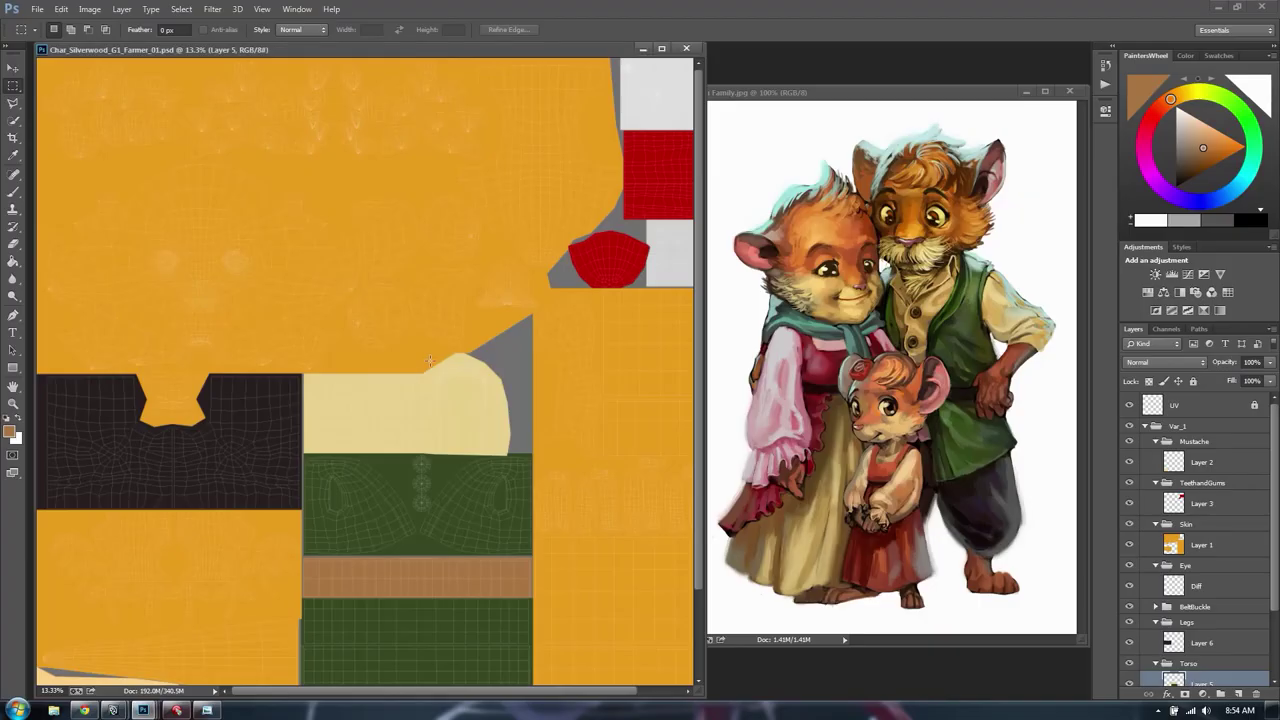
scroll(421, 479, "up", 3, "alt")
scroll(1207, 561, "down", 3)
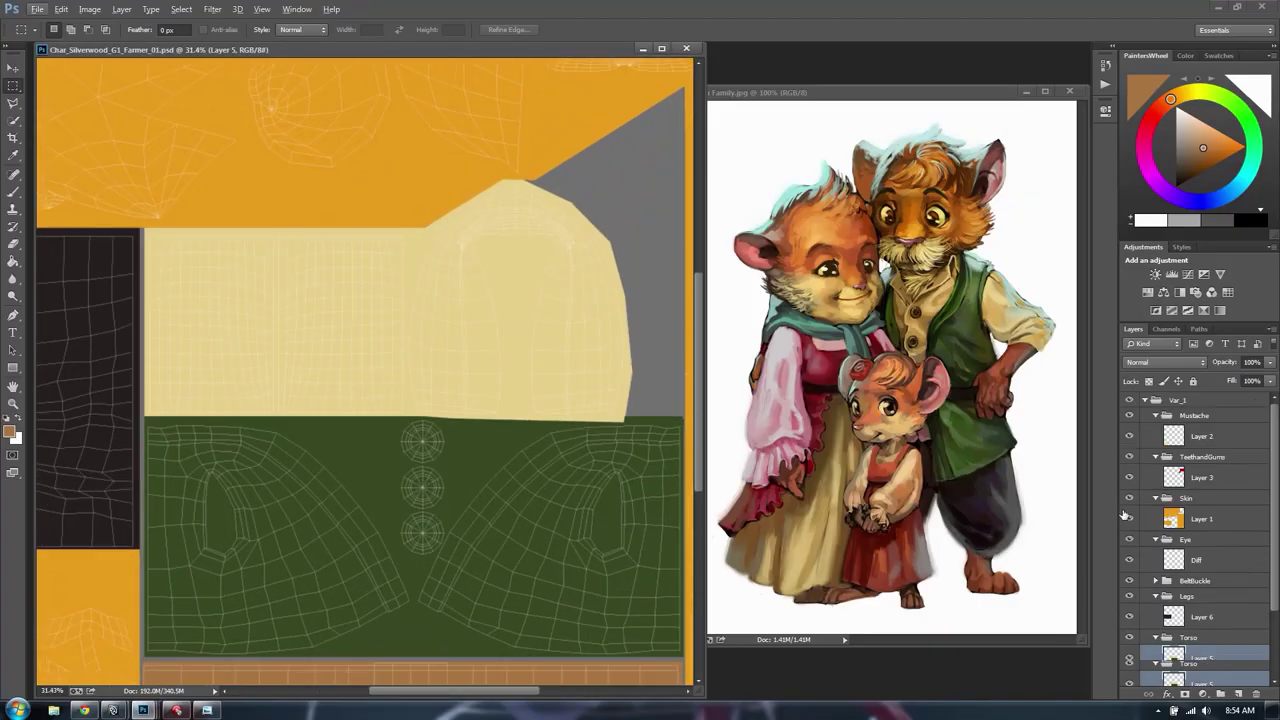
left_click(1238, 693)
double_click(1210, 595)
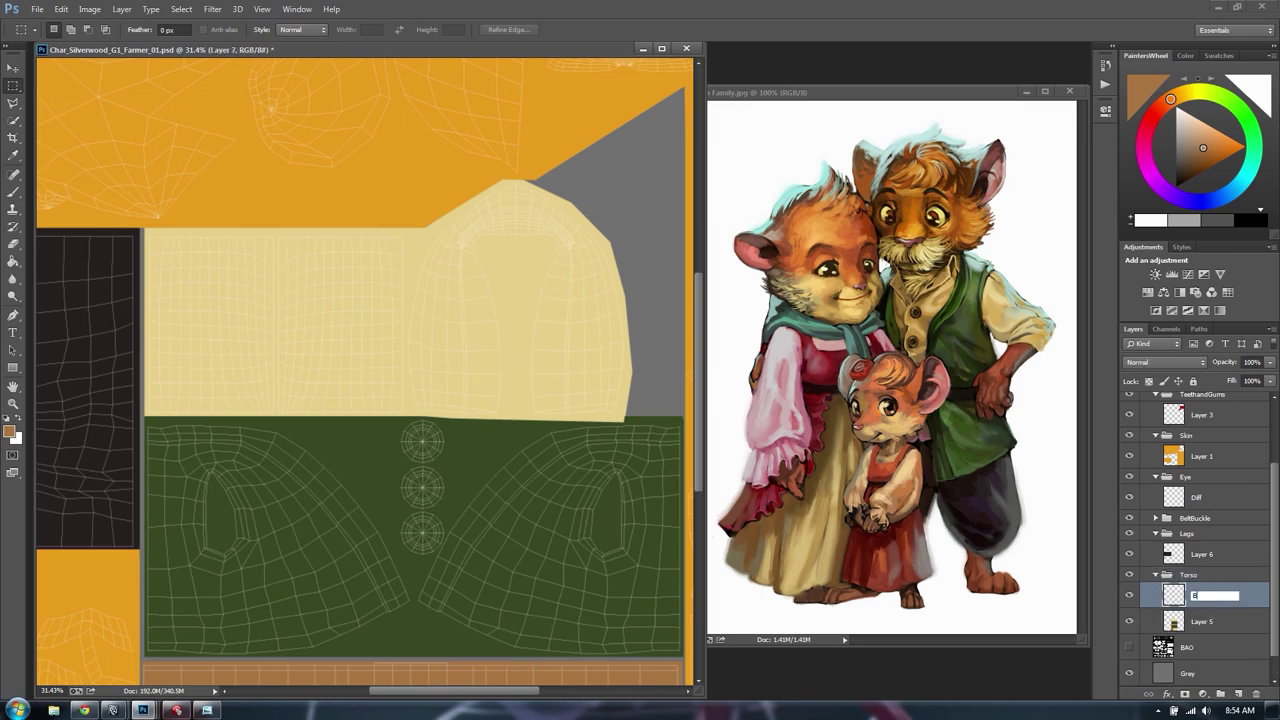
key("Return")
Make a combined circular selection around the three button UV shells in the green vest area
scroll(404, 459, "up", 4, "alt")
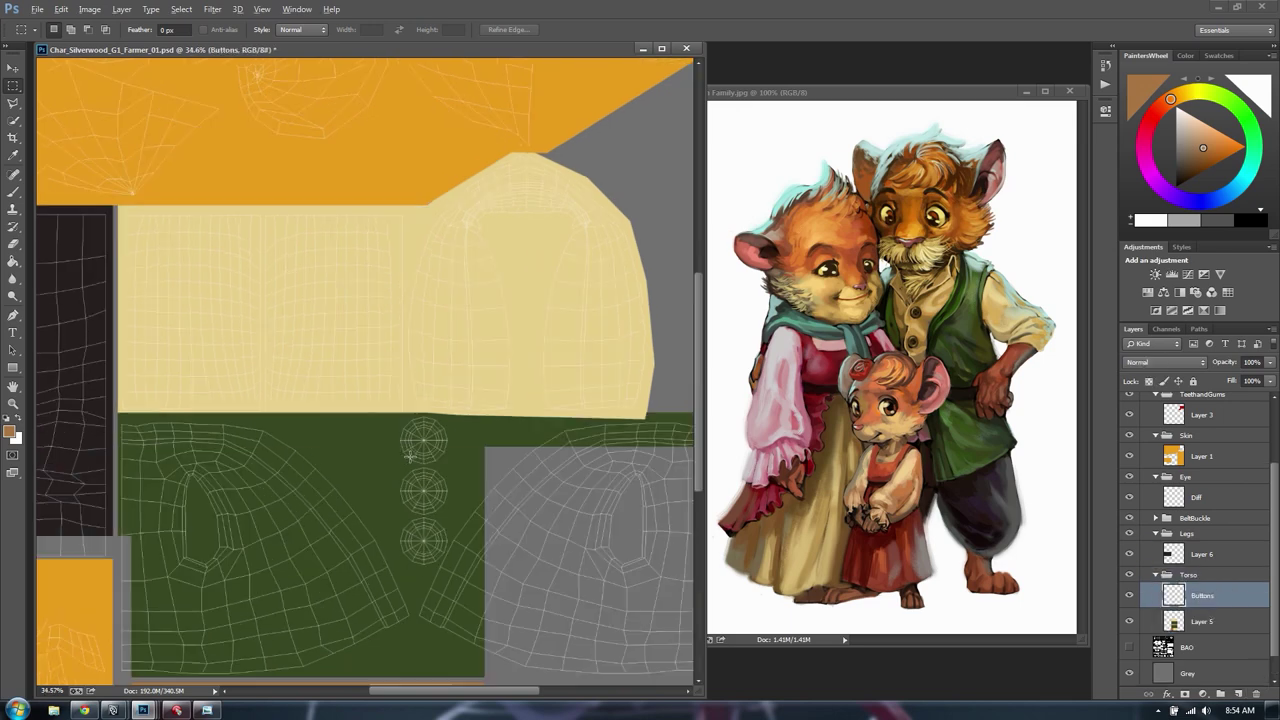
left_click_drag(525, 474, 490, 379)
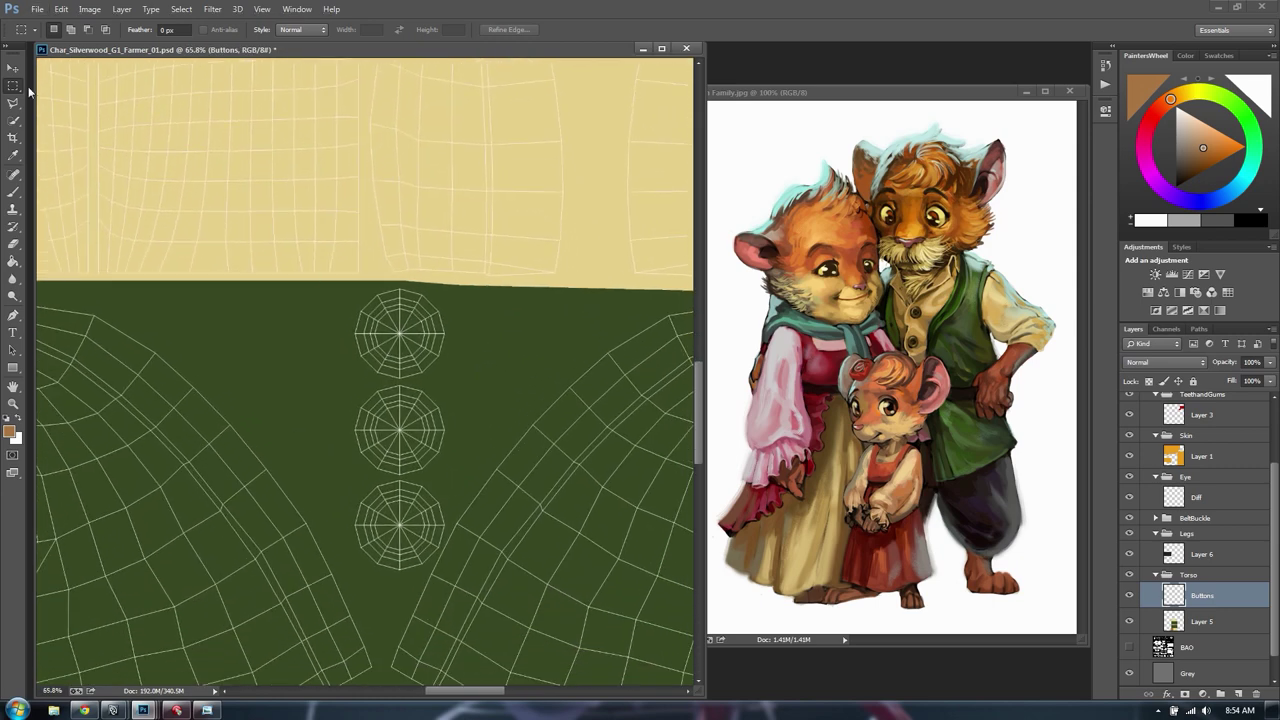
left_click_drag(13, 86, 73, 97)
left_click_drag(400, 333, 451, 288, "alt+shift")
key("shift")
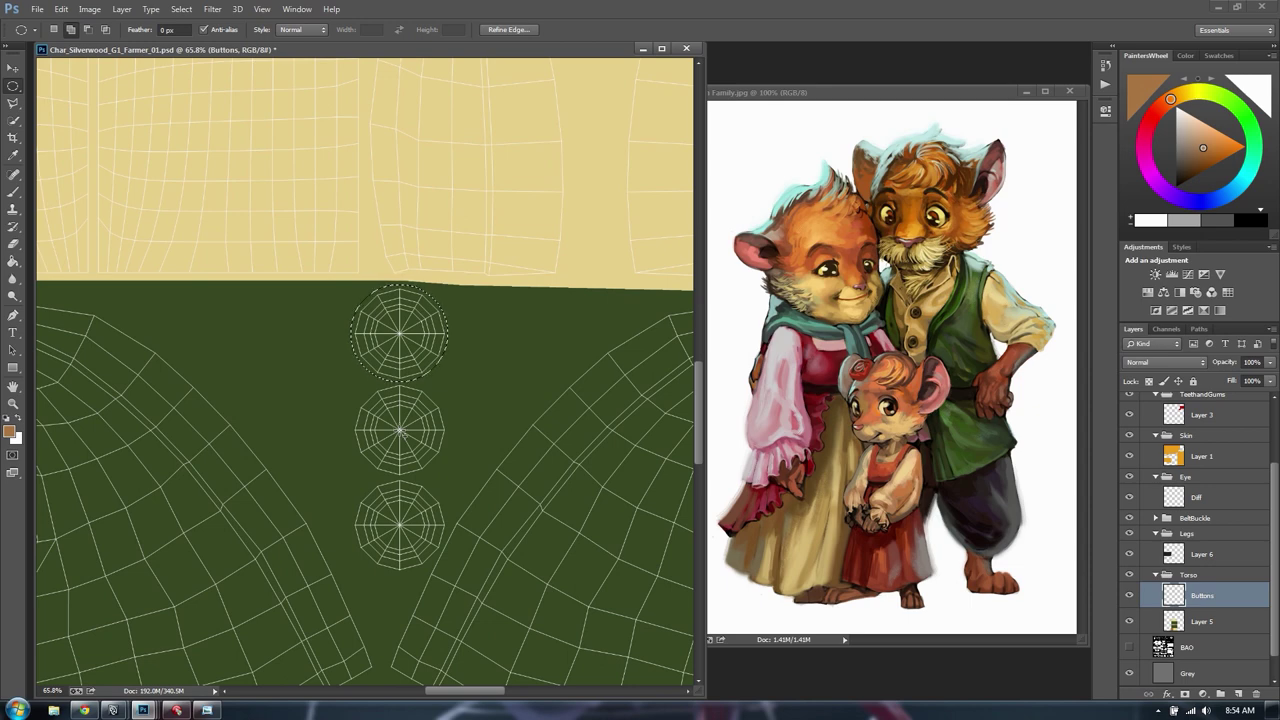
left_click_drag(400, 430, 445, 382, "alt+shift")
left_click_drag(416, 504, 446, 481, "alt+shift")
Fill the three selected buttons with the dark color sampled from the trouser area and clear the selection
key("g")
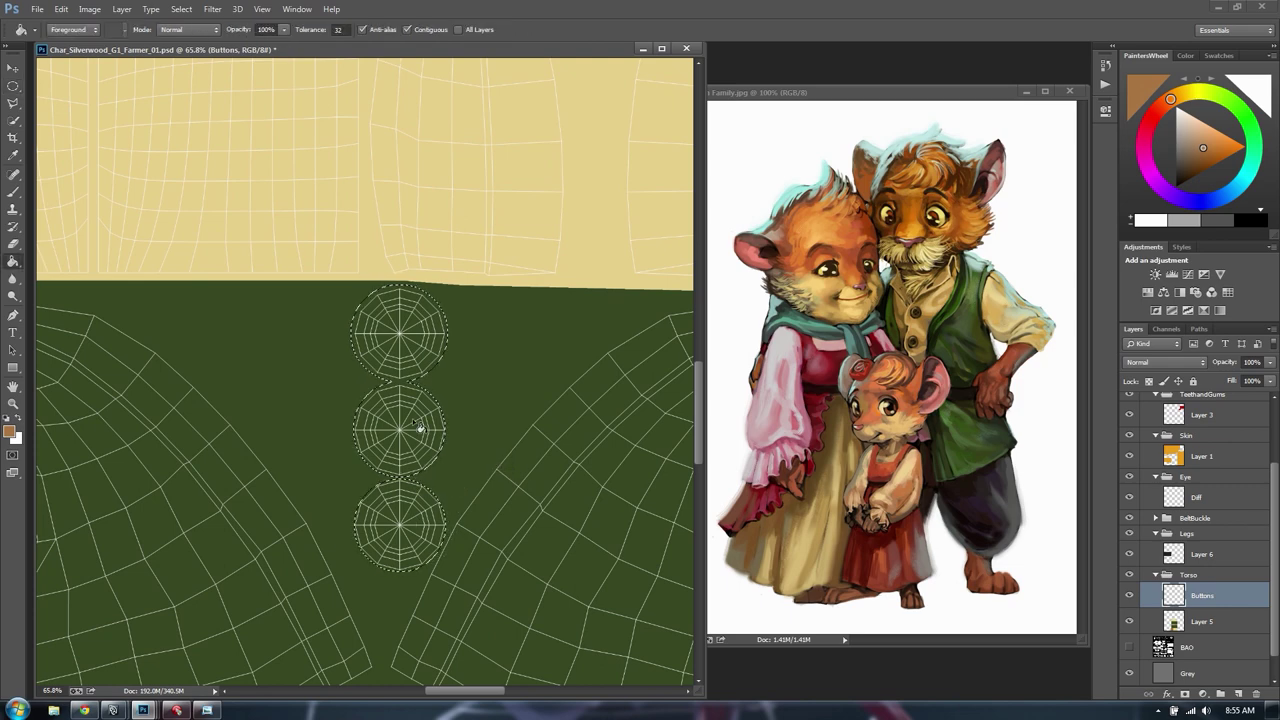
scroll(425, 366, "down", 5, "alt")
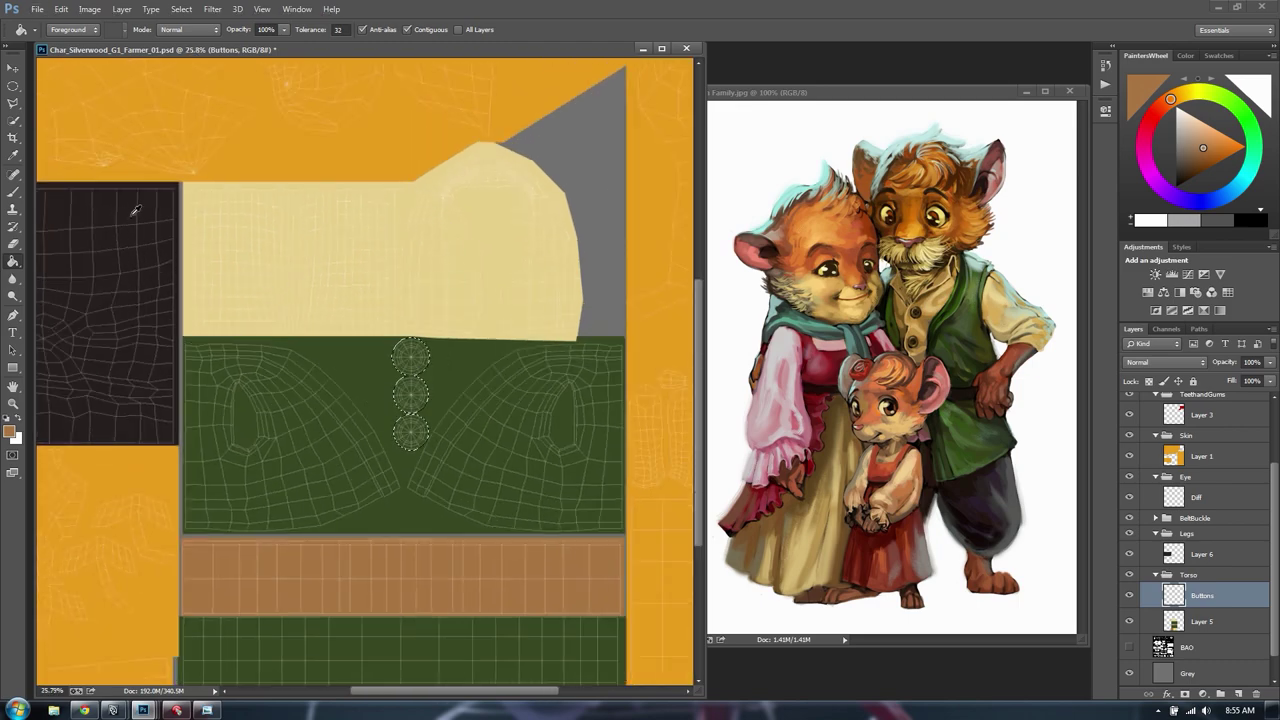
left_click(150, 201, "alt")
scroll(389, 388, "up", 5, "alt")
left_click(443, 404)
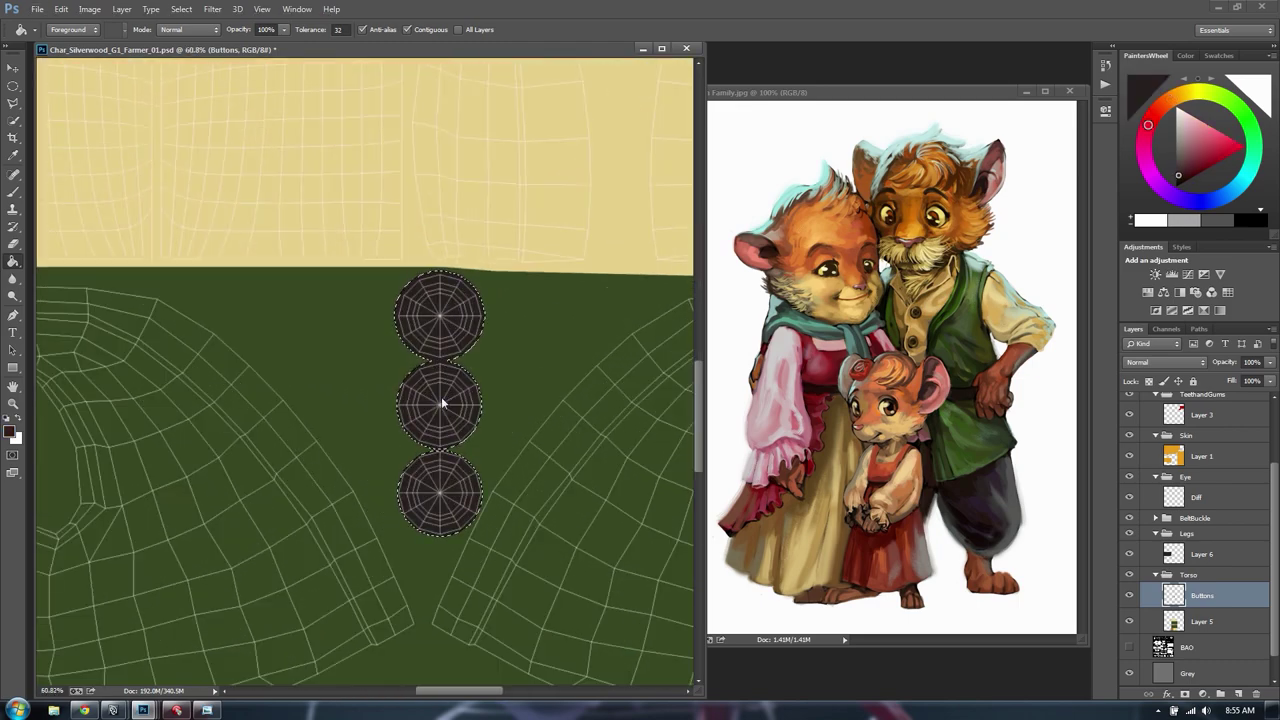
scroll(443, 400, "down", 2, "alt")
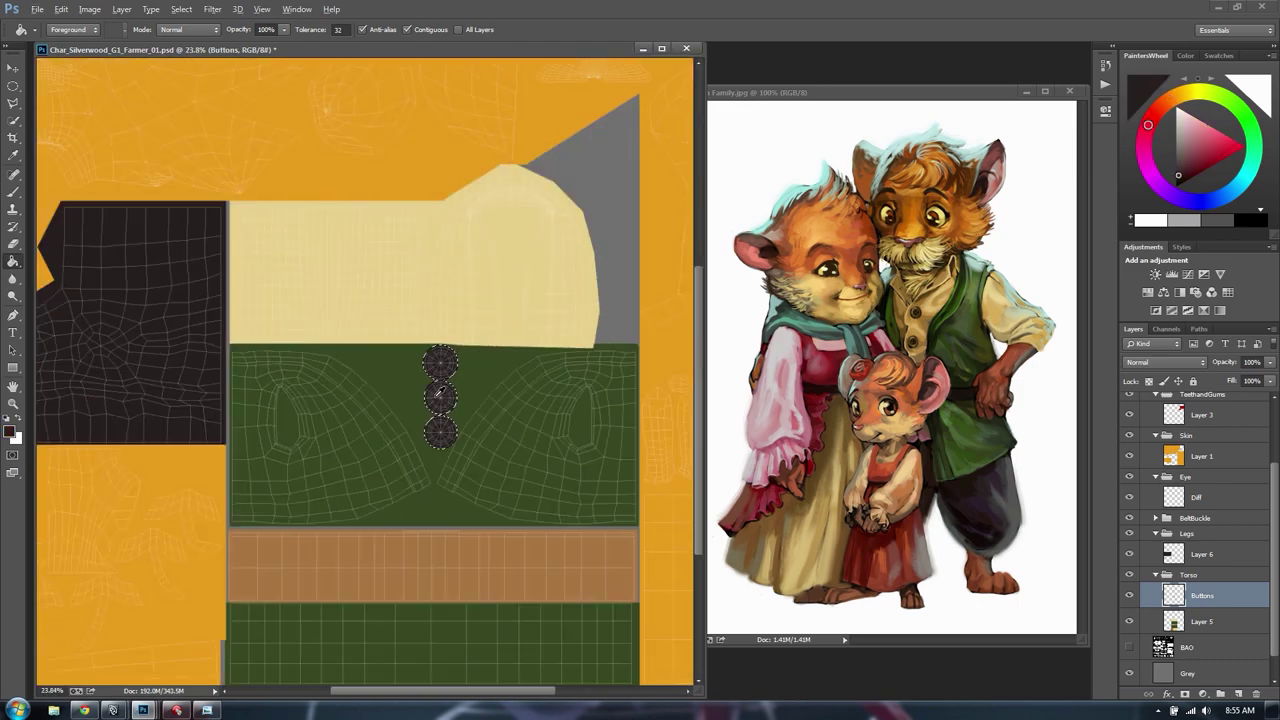
key("ctrl+d")
key("m")
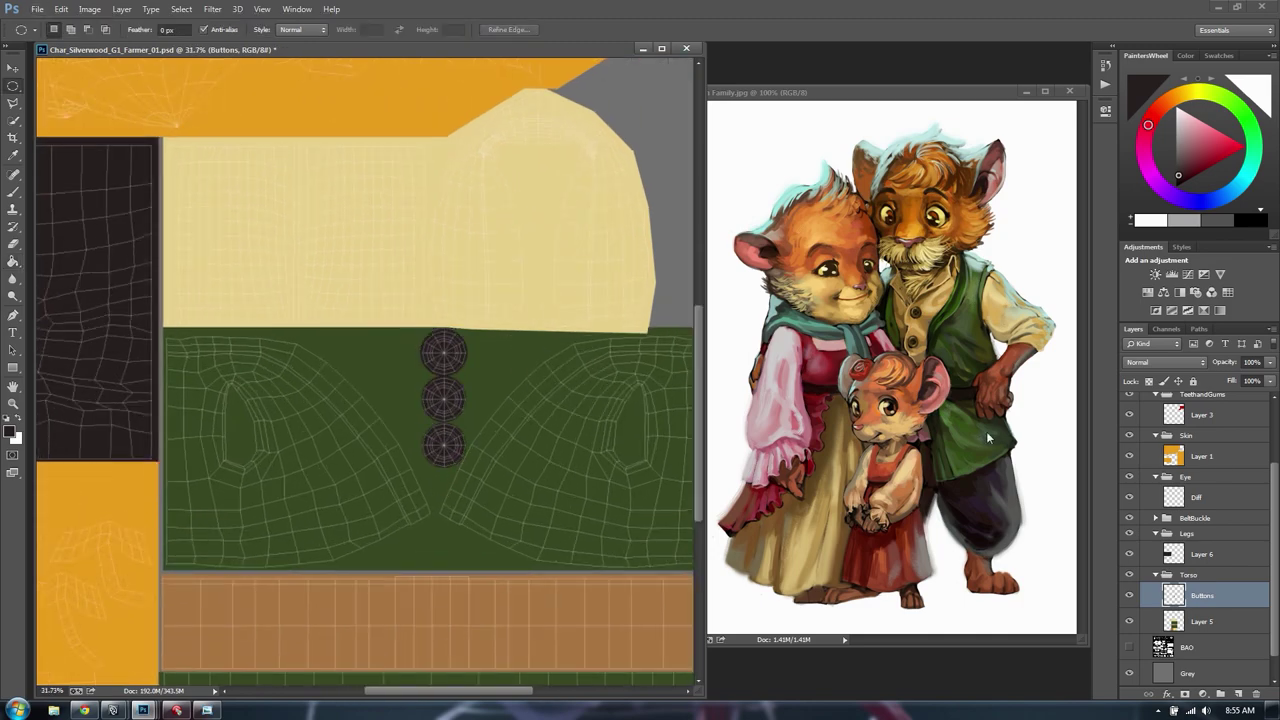
Save the texture file, then switch to Maya and check the buttons and the character from several angles
key("ctrl+s")
key("alt+Tab")
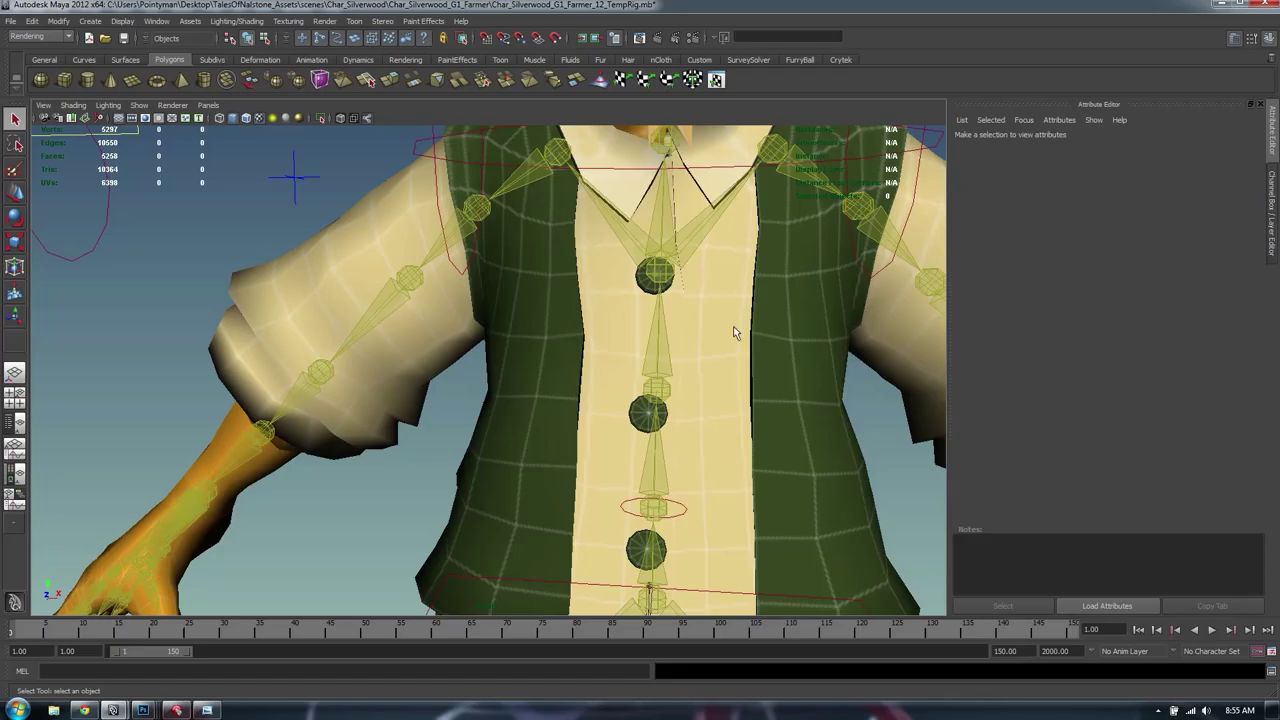
left_click_drag(733, 328, 640, 326, "alt")
right_click_drag(640, 326, 370, 322, "alt")
middle_click_drag(565, 550, 551, 320, "alt")
left_click_drag(551, 320, 548, 258, "alt")
scroll(670, 320, "down", 4)
left_click_drag(647, 281, 514, 363, "alt")
right_click_drag(514, 363, 666, 337, "alt")
middle_click_drag(536, 240, 540, 393, "alt")
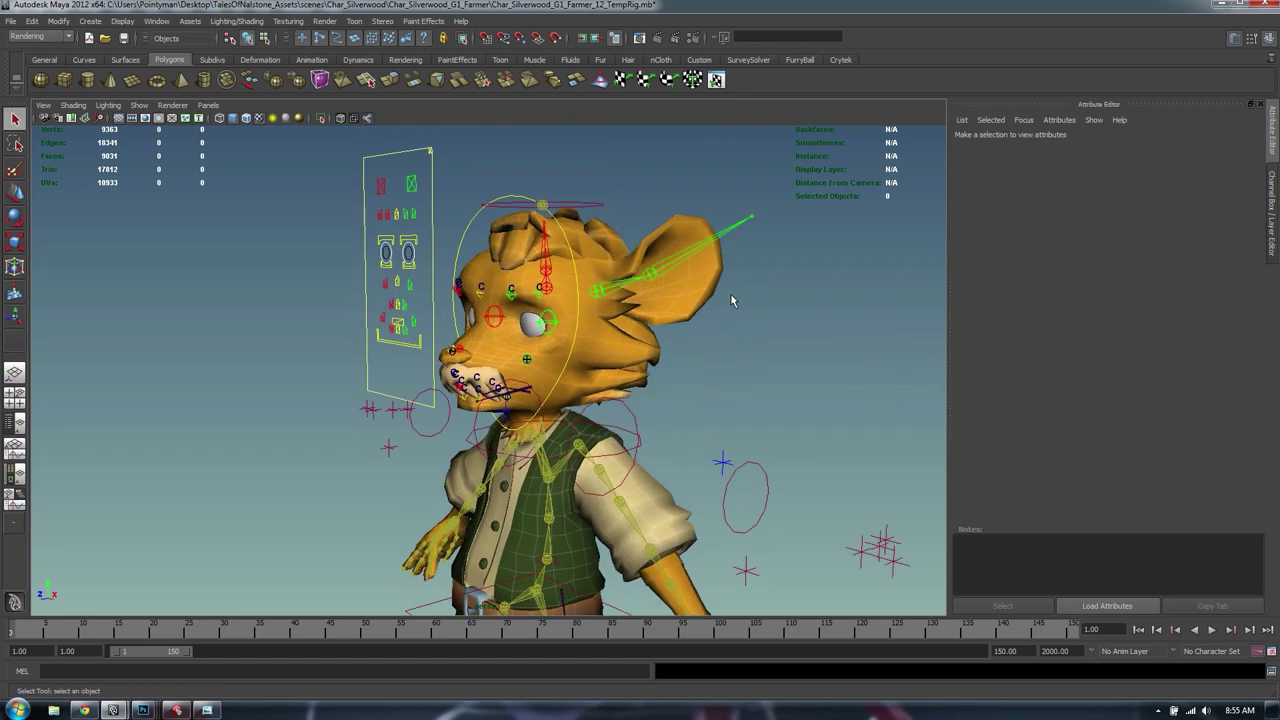
Set the perspective view to use no lights so the character shows flat texture colors
left_click(685, 285)
left_click(753, 348)
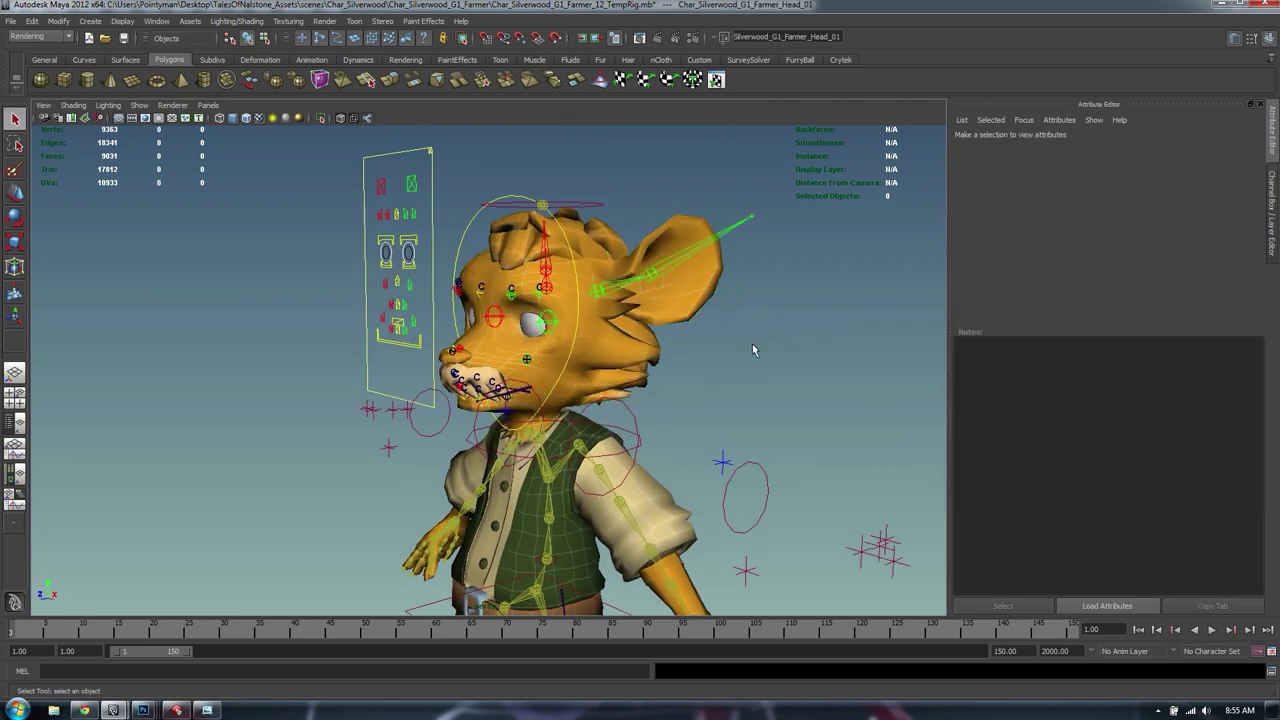
left_click(108, 105)
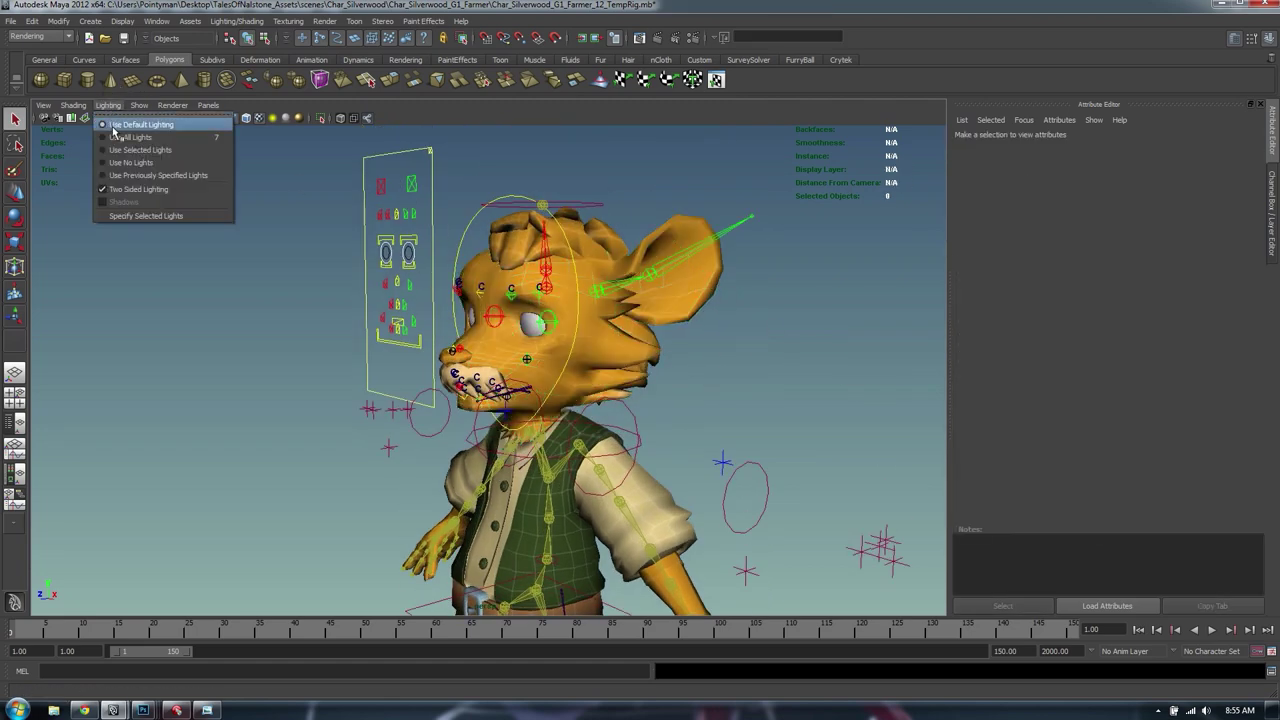
left_click(130, 162)
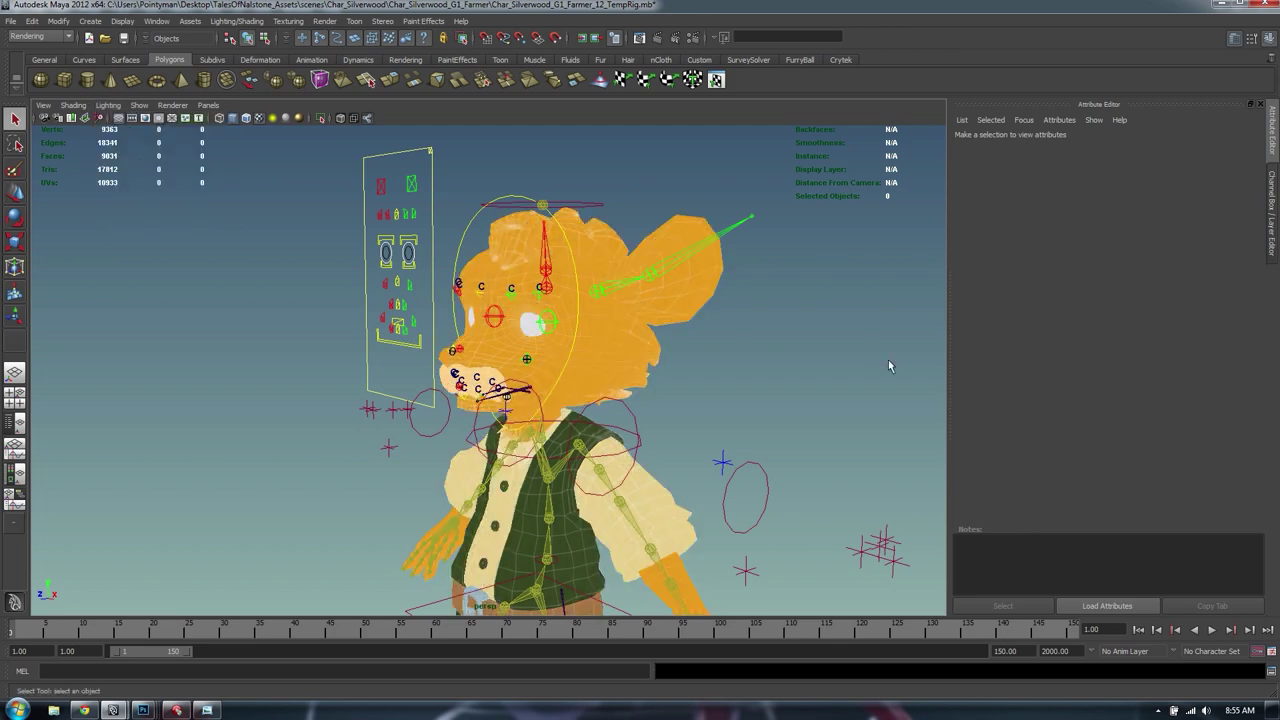
mouse_move(565, 356)
left_mouse_down("alt")
mouse_move(567, 337)
mouse_move(556, 342)
left_mouse_up("alt")
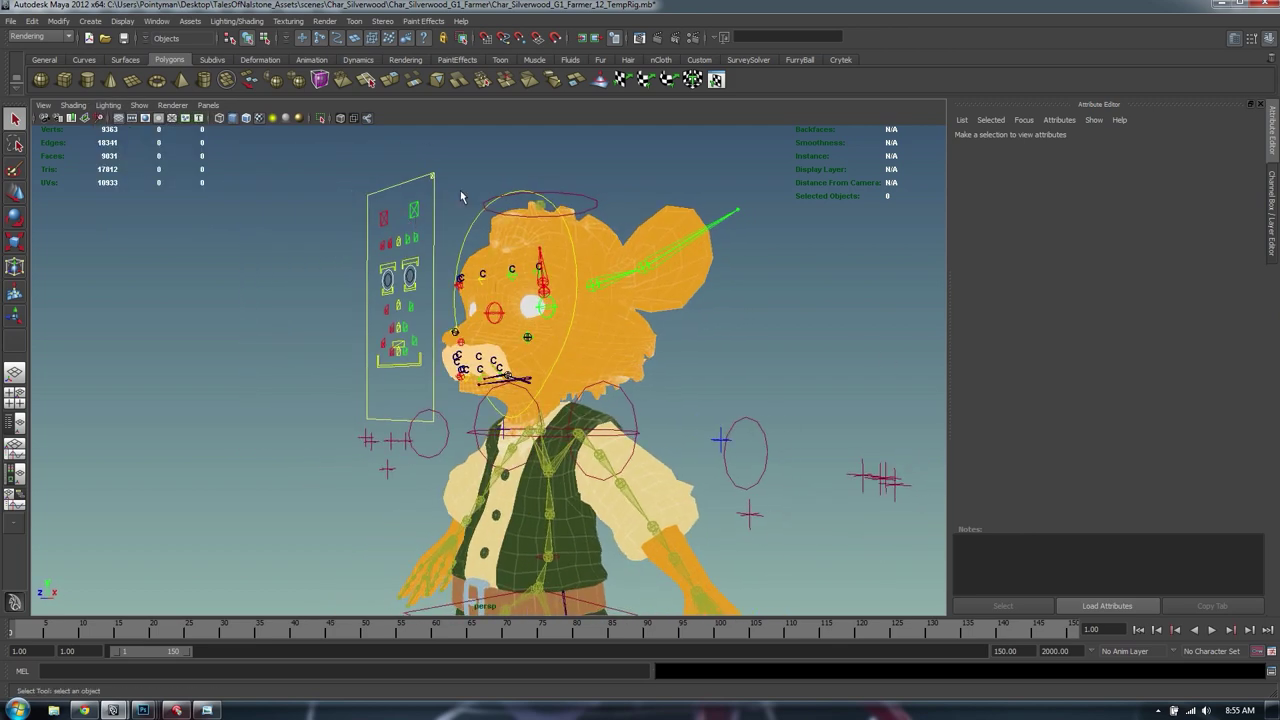
Select the newCharName_01_MasterUIFaceControls_Grp_01 group in the Outliner and delete the display layer layer2
left_click(475, 234)
key("ctrl+a")
key("shift+o")
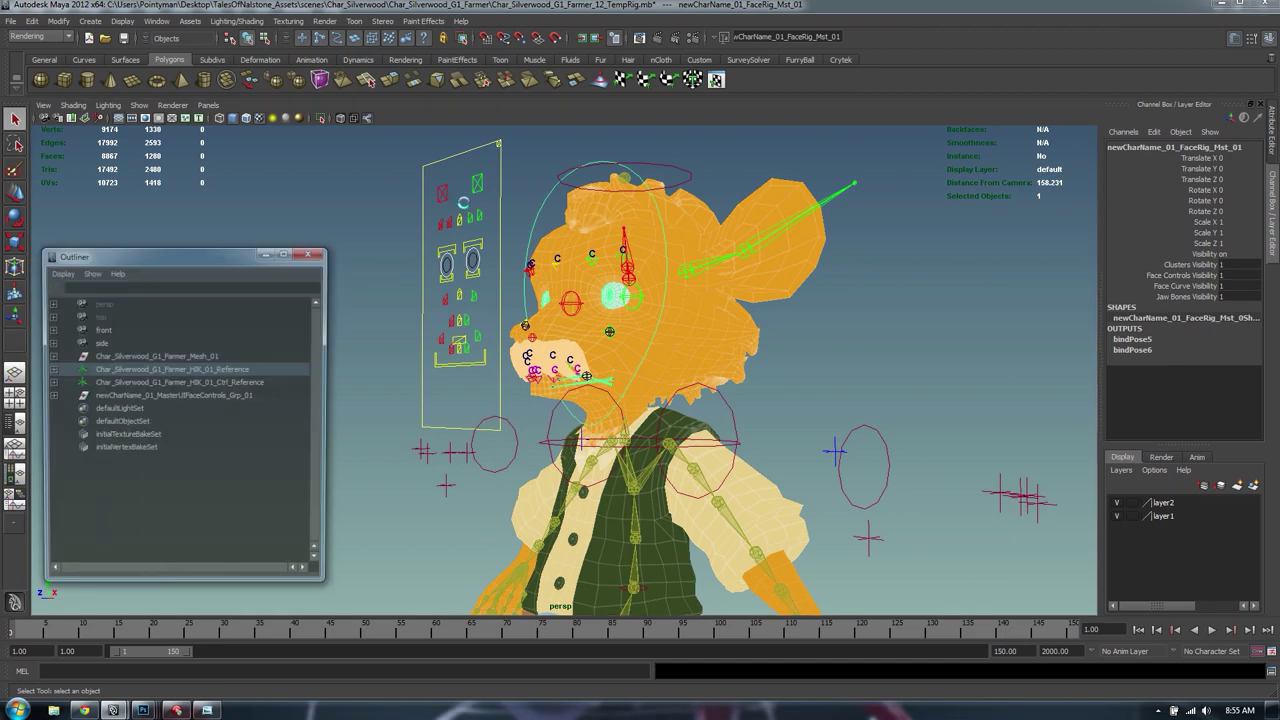
left_click(157, 396)
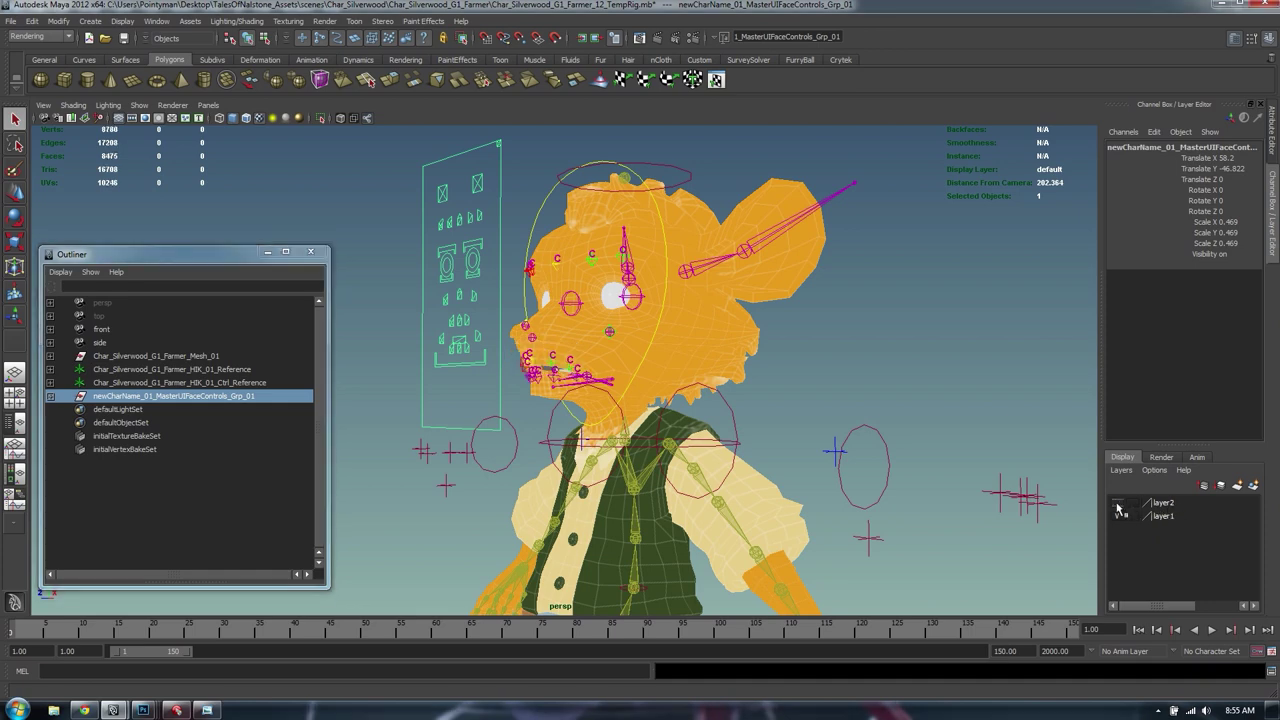
right_click(1170, 505)
left_click(1193, 617)
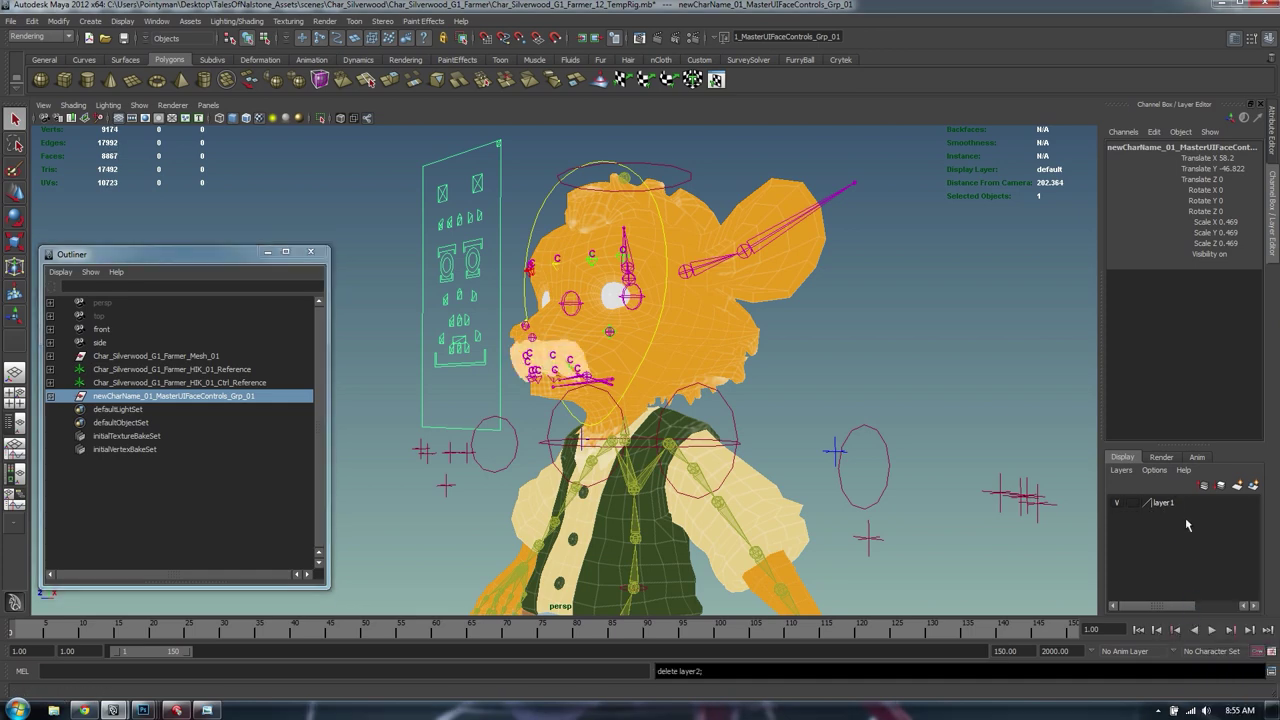
Delete the display layer layer1, create a new display layer from the selected face controls group, and hide it
right_click(1162, 504)
left_click(1176, 612)
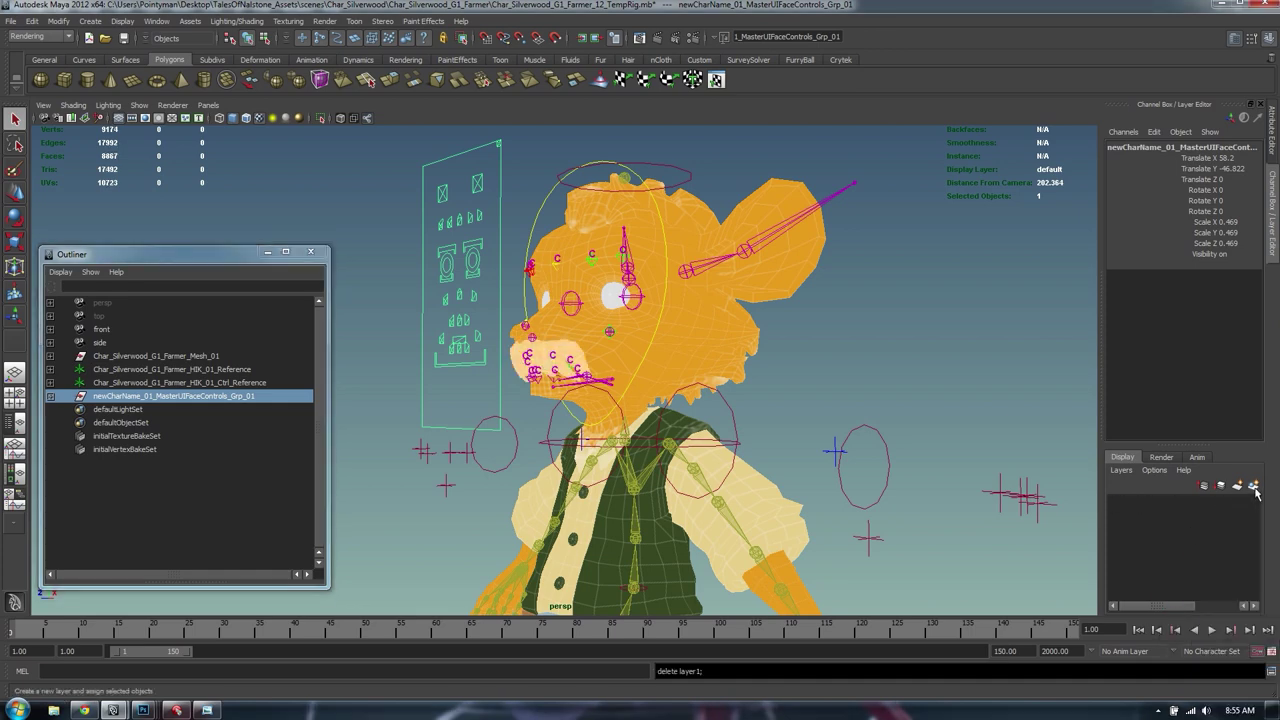
left_click(1255, 487)
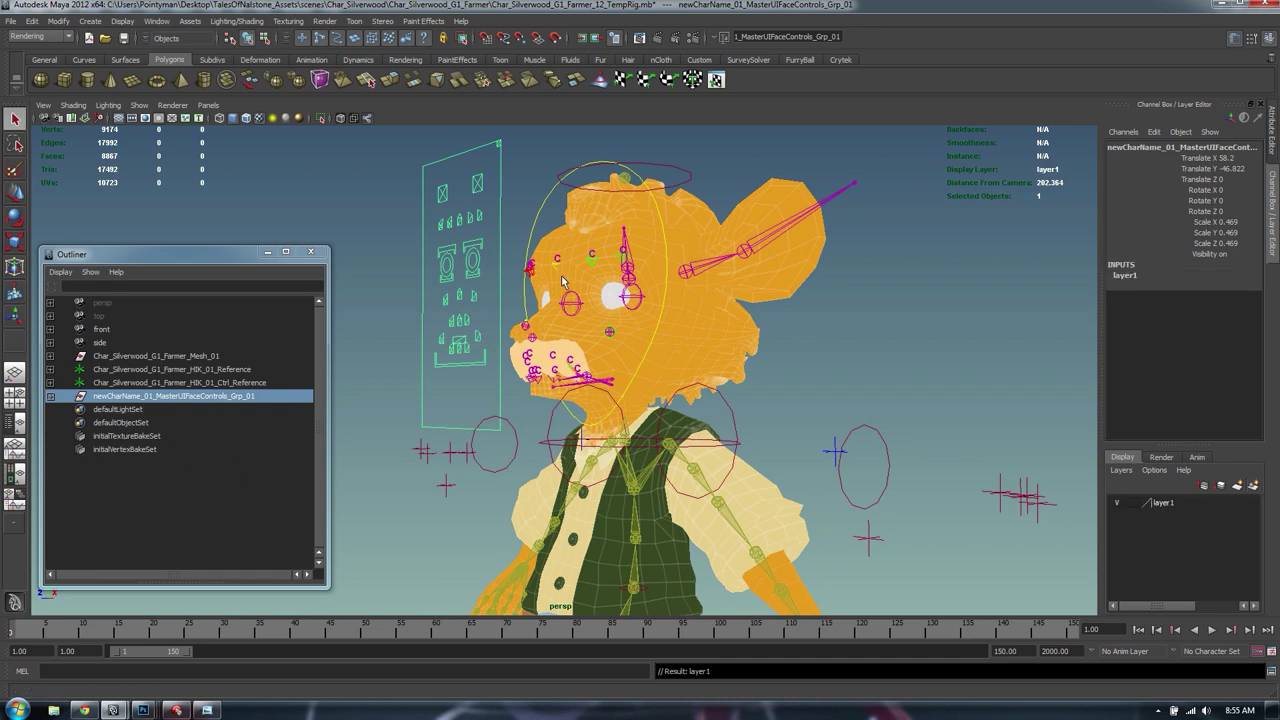
left_click(1119, 505)
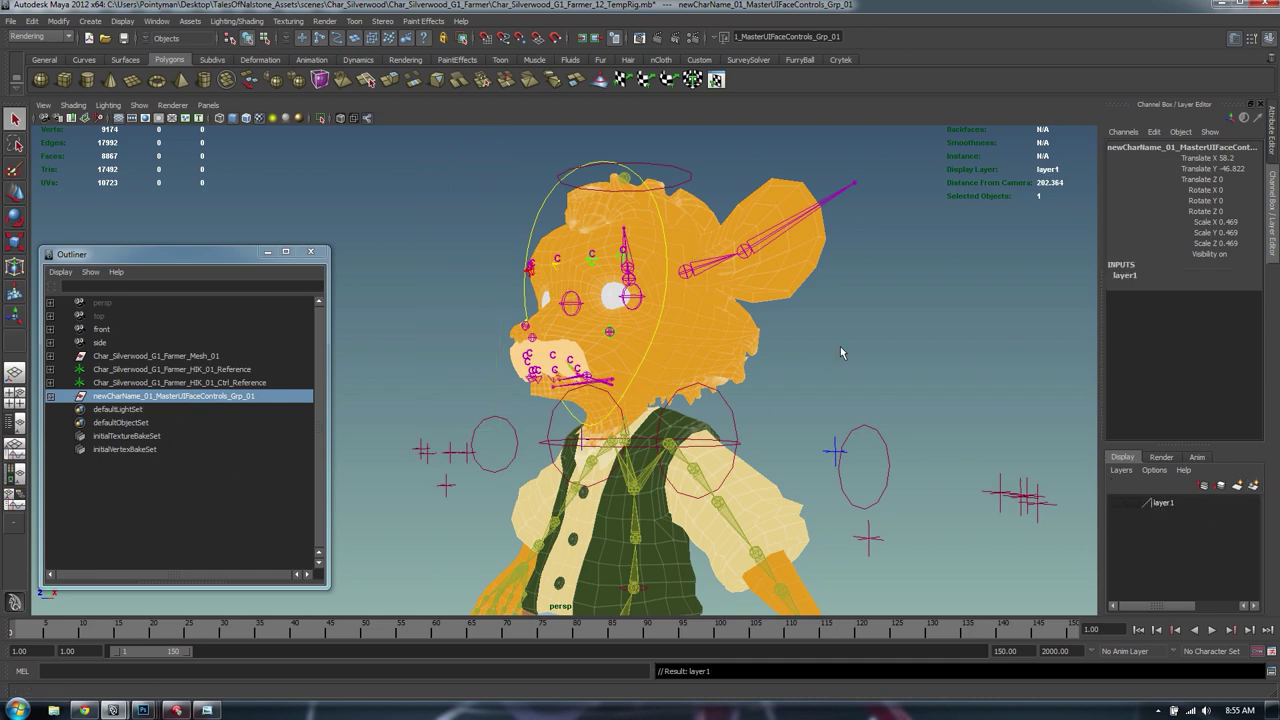
left_click(858, 322)
Hide the IK and FK controls of the character's HumanIK control rig
mouse_move(884, 289)
right_mouse_down("shift")
mouse_move(889, 230)
mouse_move(894, 309)
mouse_move(882, 310)
right_mouse_up("shift")
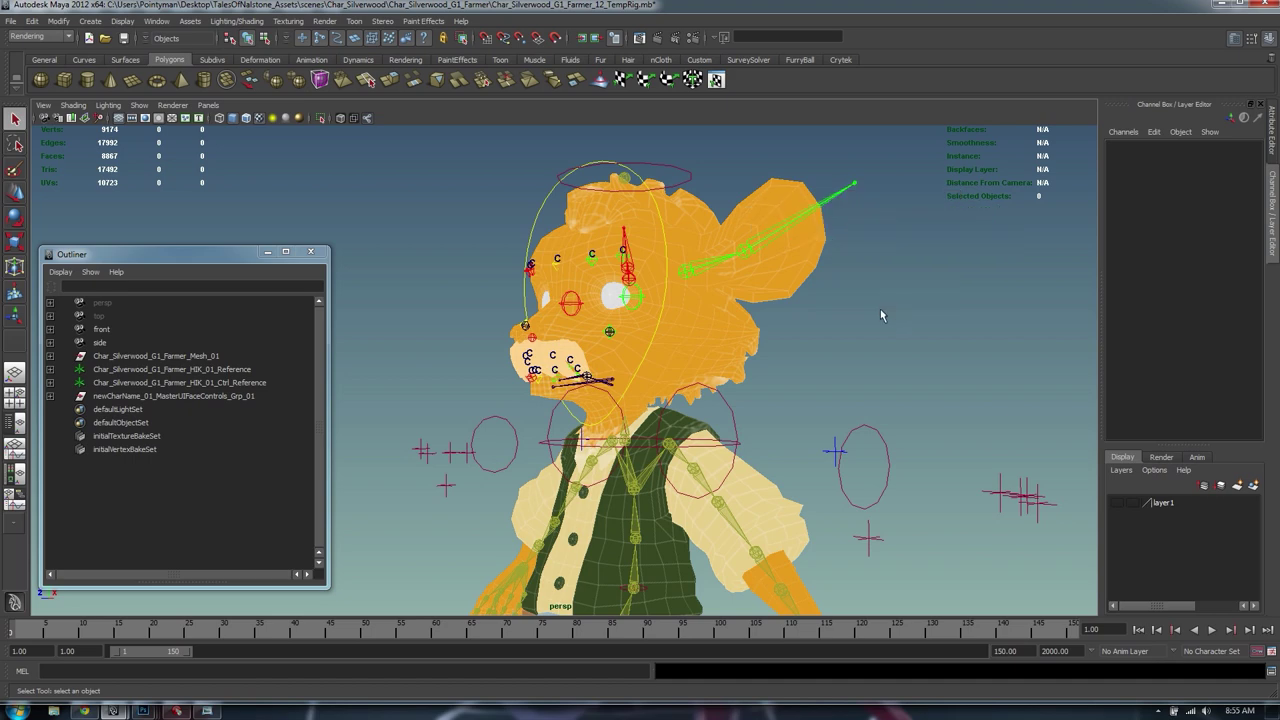
left_click(1129, 125)
left_click(1113, 125)
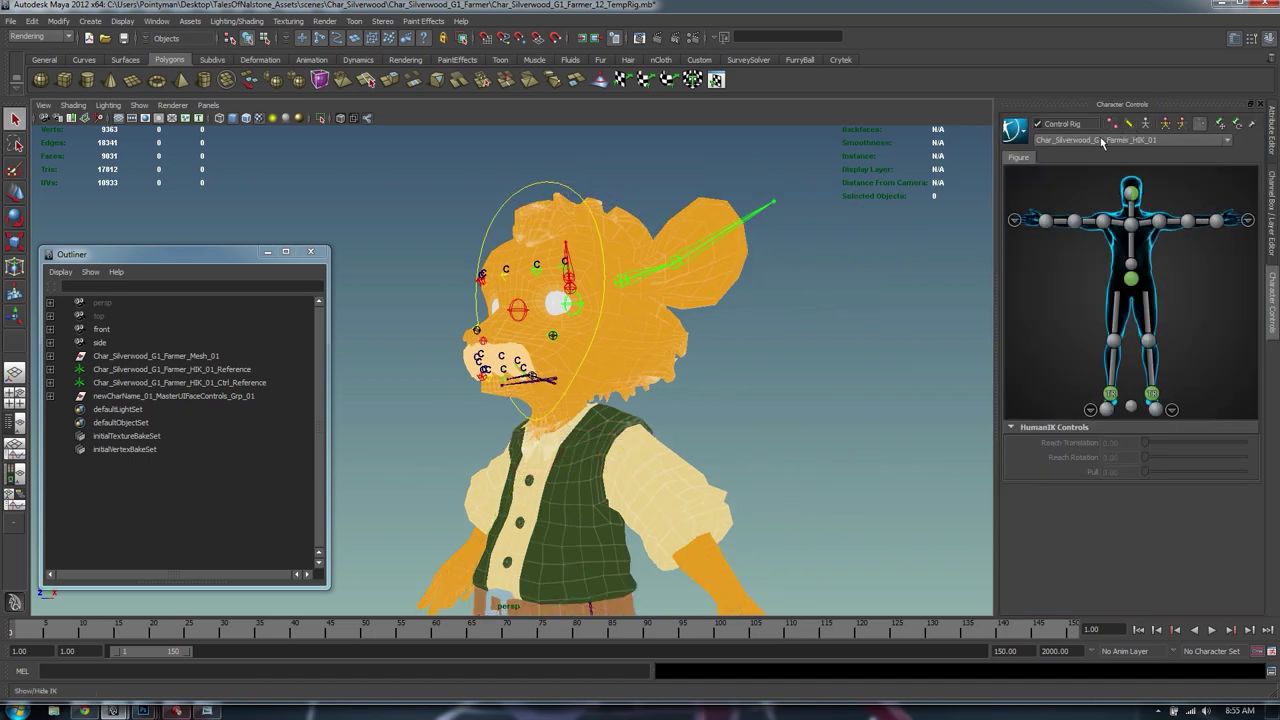
Set Clusters, Face Controls, Face Curve and Jaw Bones Visibility to 0 on the newCharName_01_FaceRig_Mst_01 curve around the head, and deselect it
left_click_drag(624, 423, 598, 220, "alt")
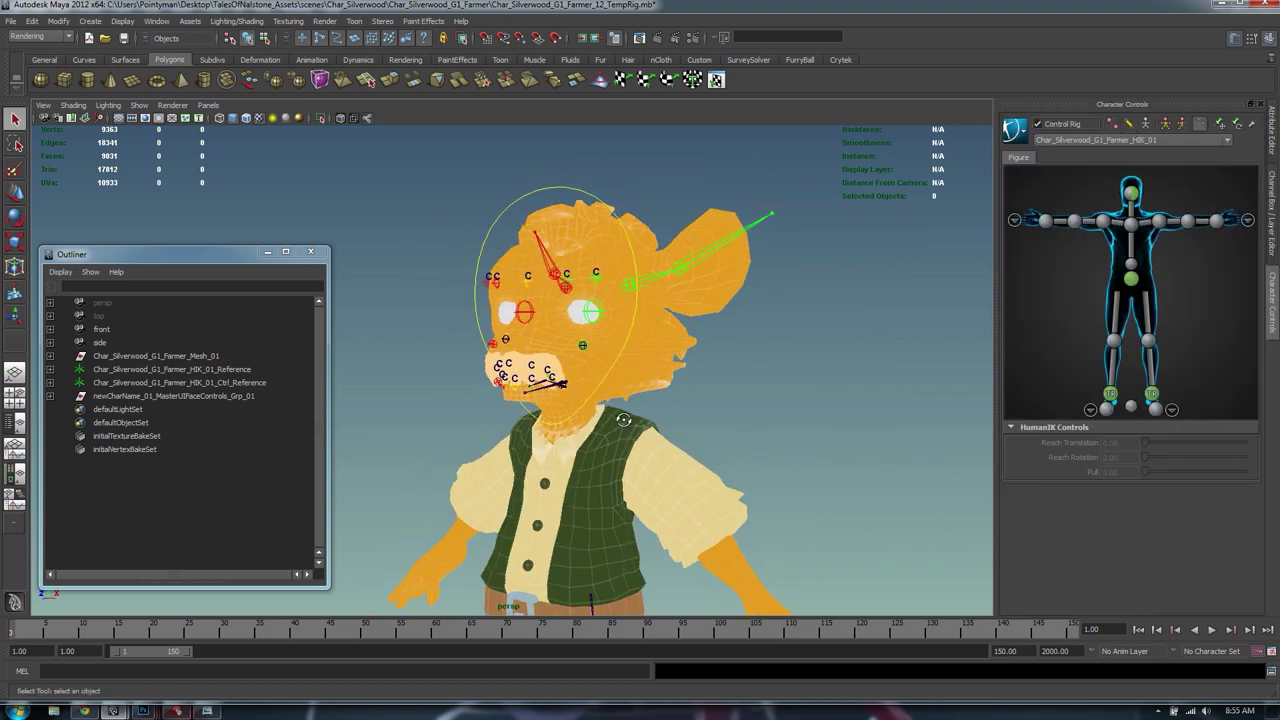
left_click(572, 193)
key("ctrl+a")
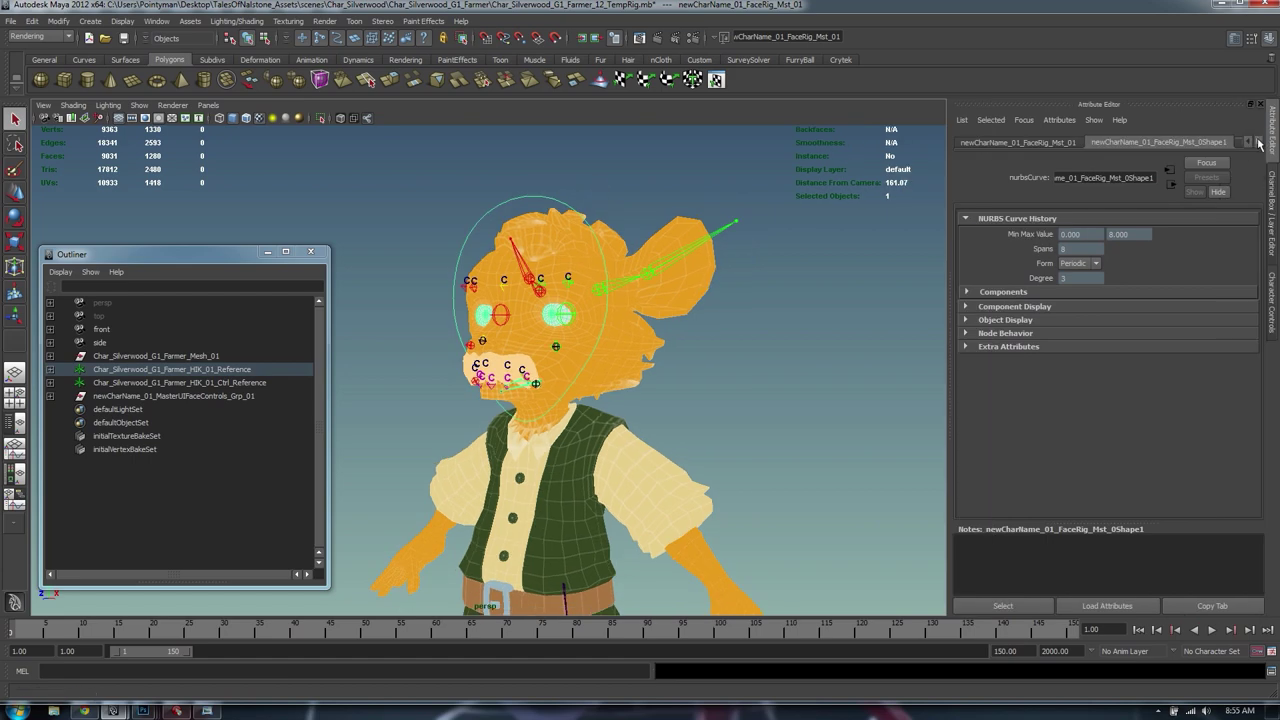
key("ctrl+a")
left_click_drag(1240, 264, 1240, 296)
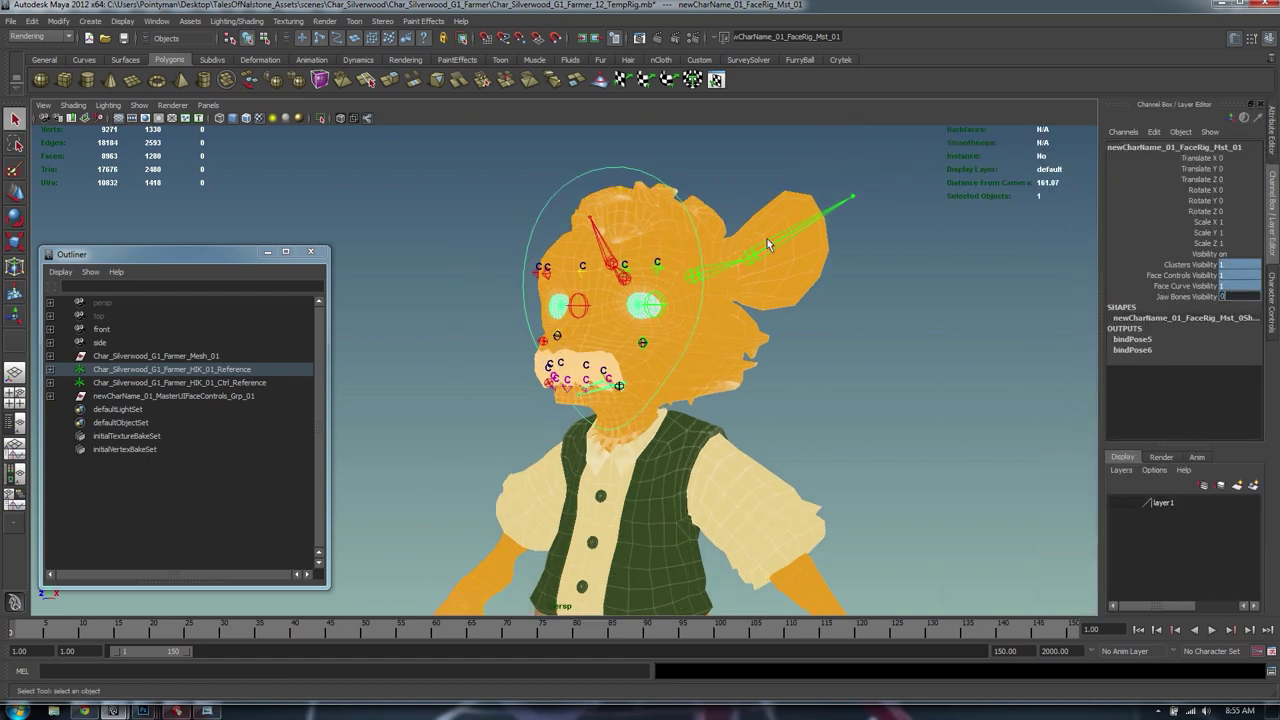
left_click(912, 322)
left_click(589, 174)
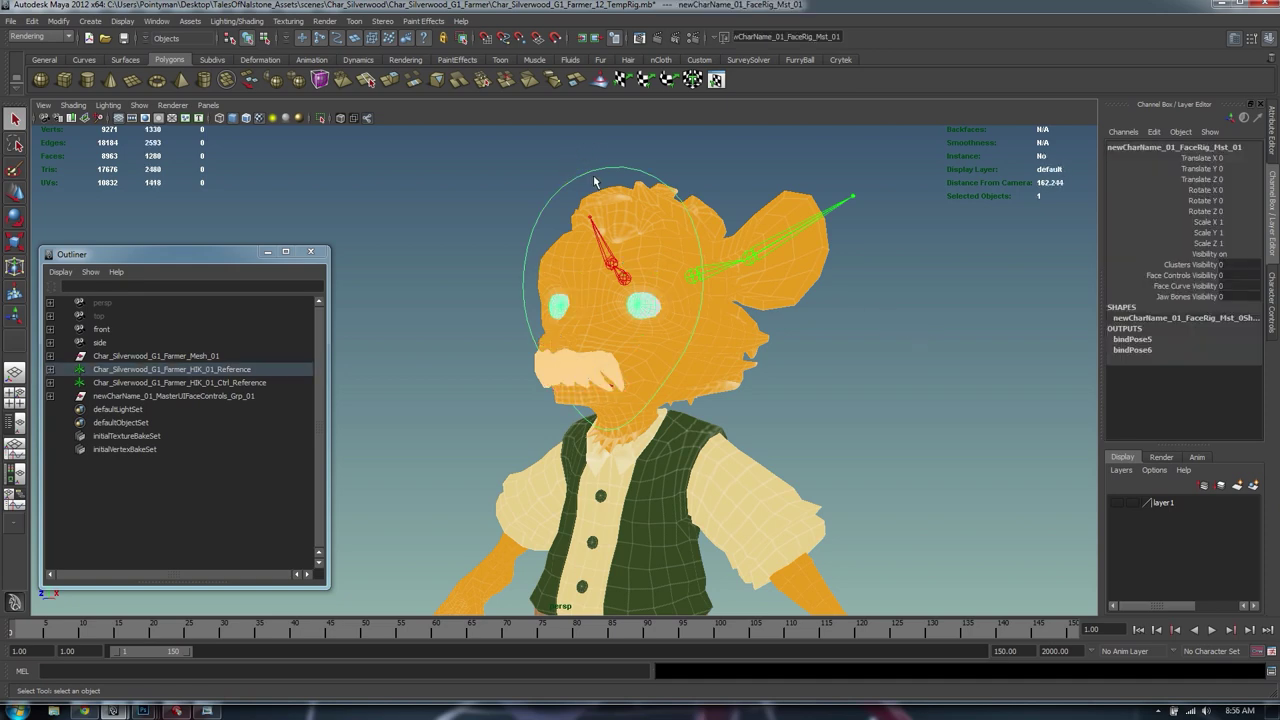
left_click_drag(743, 234, 769, 240, "alt")
left_click(773, 380)
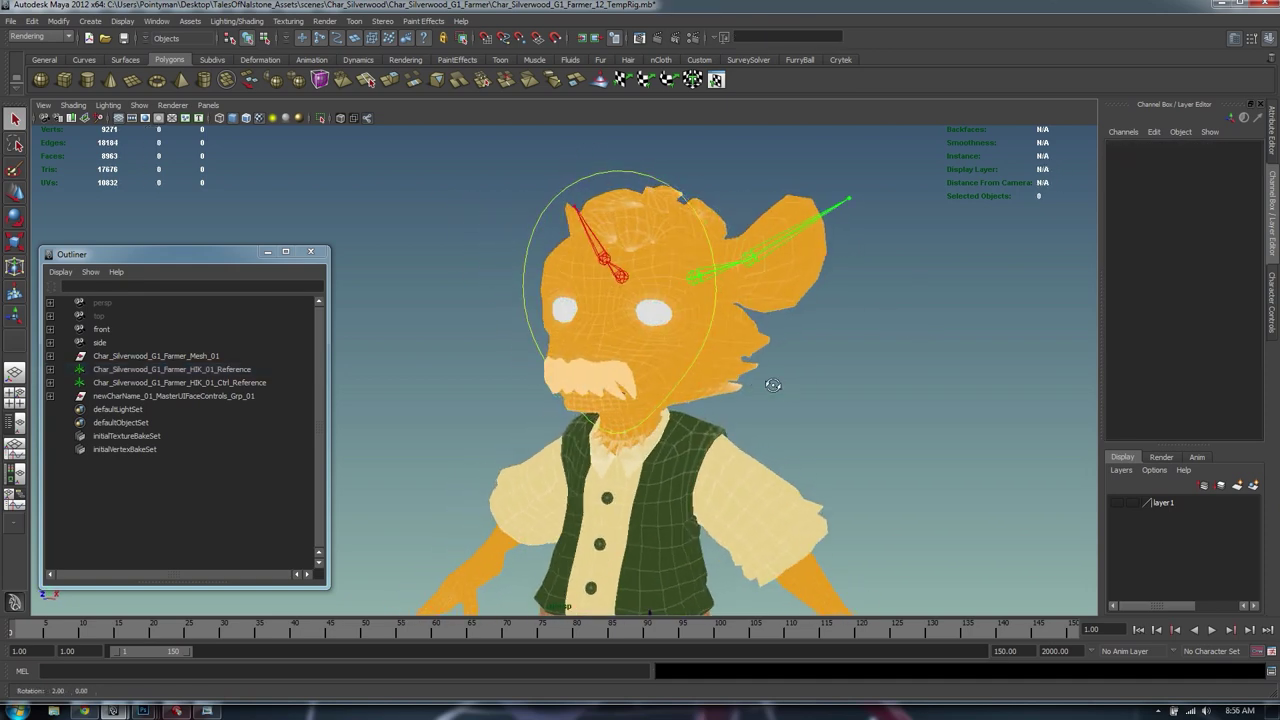
Save the scene and close the Outliner while checking the flat-colored character from several angles
left_click_drag(771, 383, 746, 386, "alt")
middle_click_drag(746, 386, 778, 185, "alt")
left_click_drag(768, 225, 654, 225, "alt")
middle_click_drag(656, 232, 629, 396, "alt")
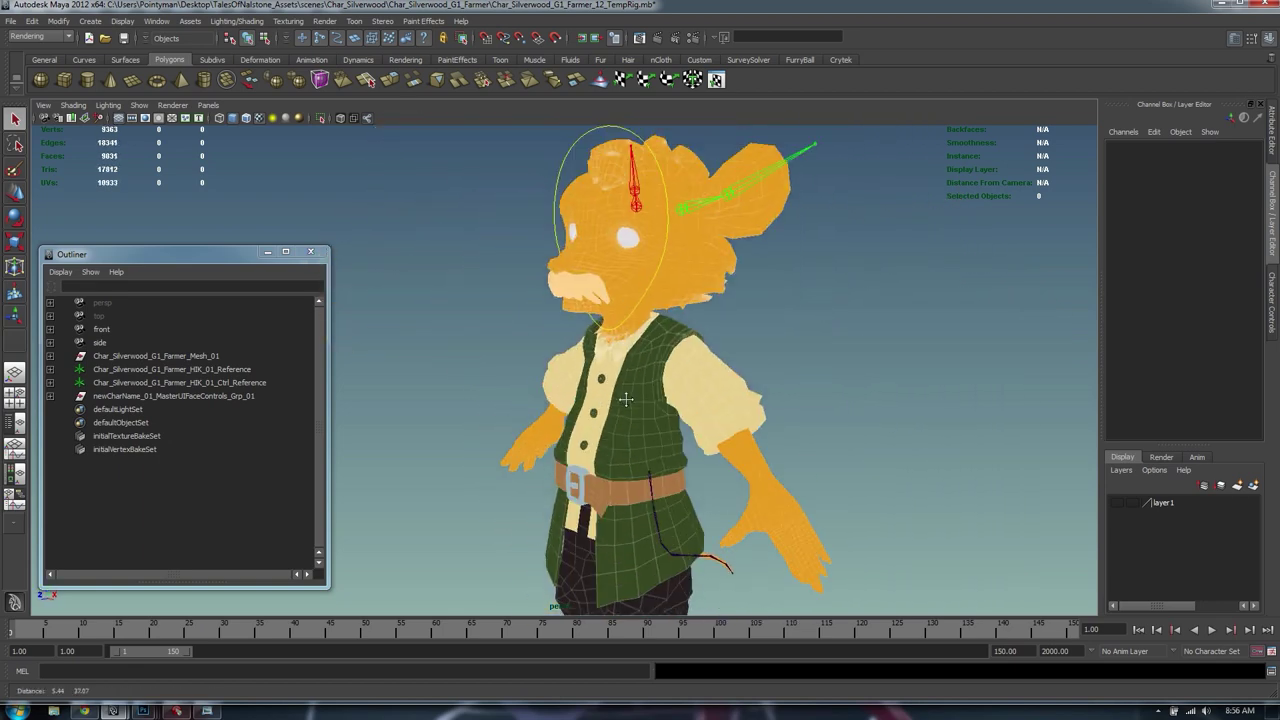
left_click_drag(629, 396, 735, 392, "alt")
key("ctrl+s")
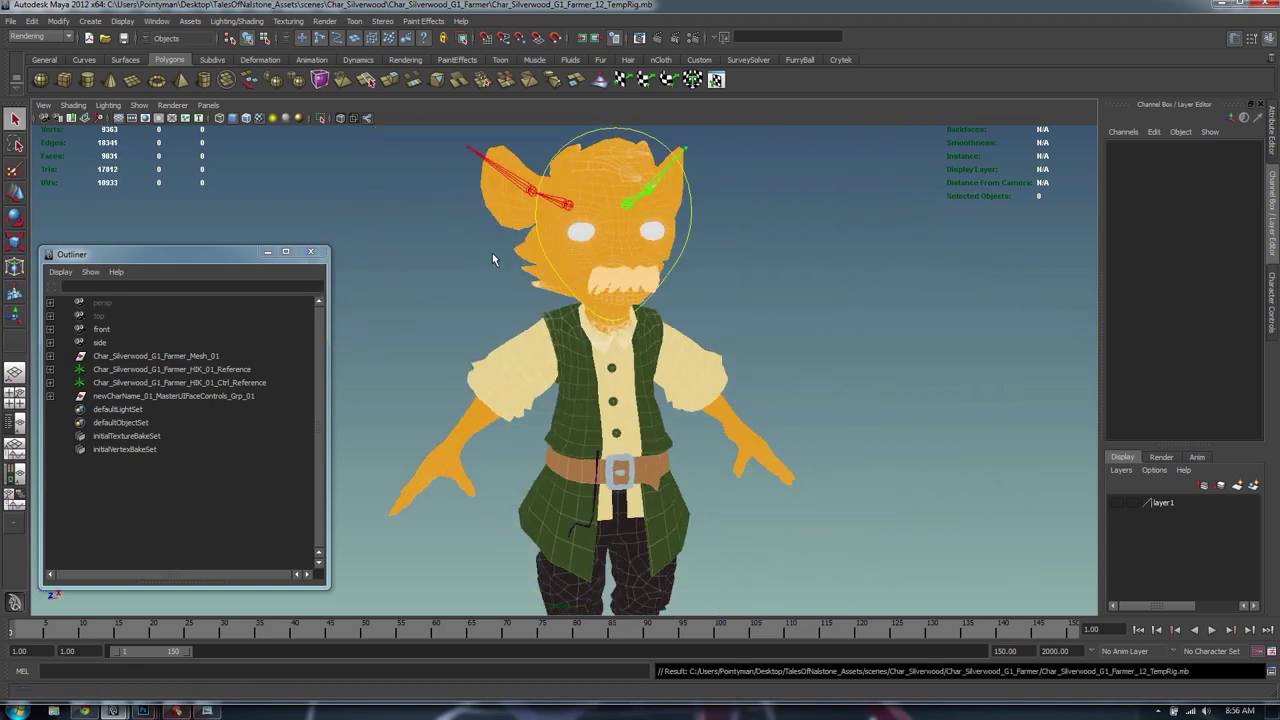
left_click(311, 252)
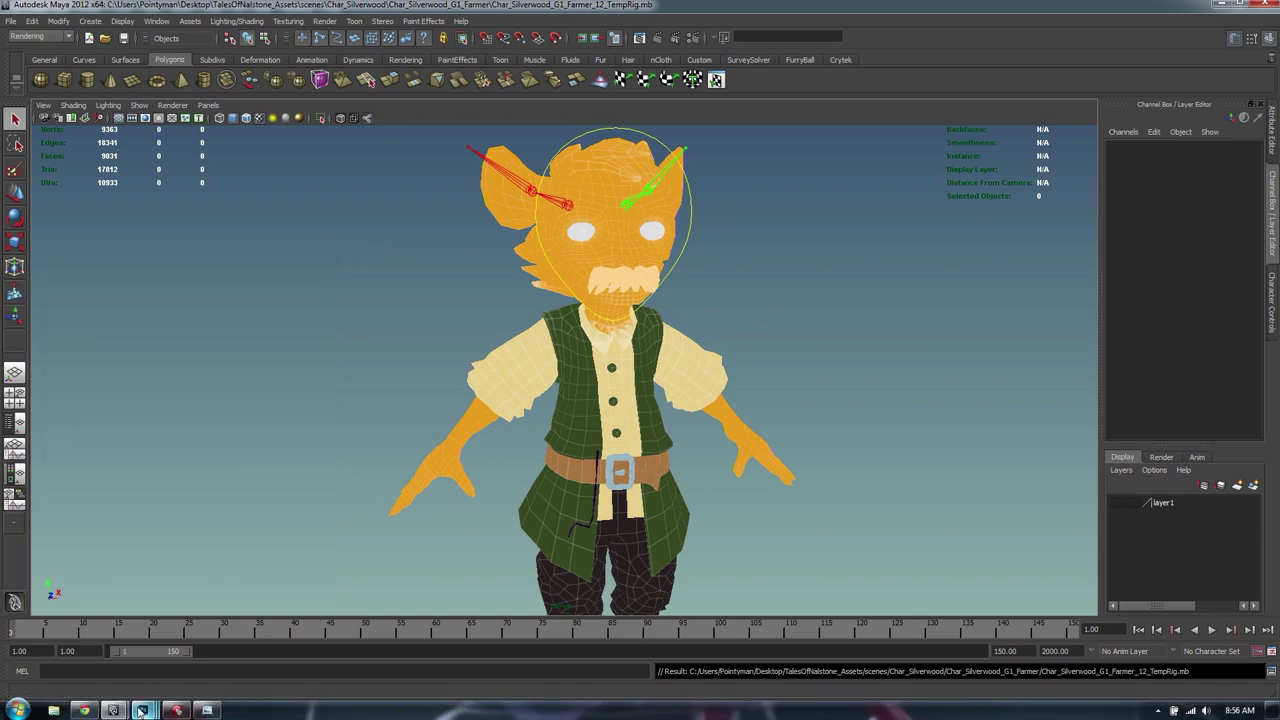
left_click_drag(652, 336, 667, 370, "alt")
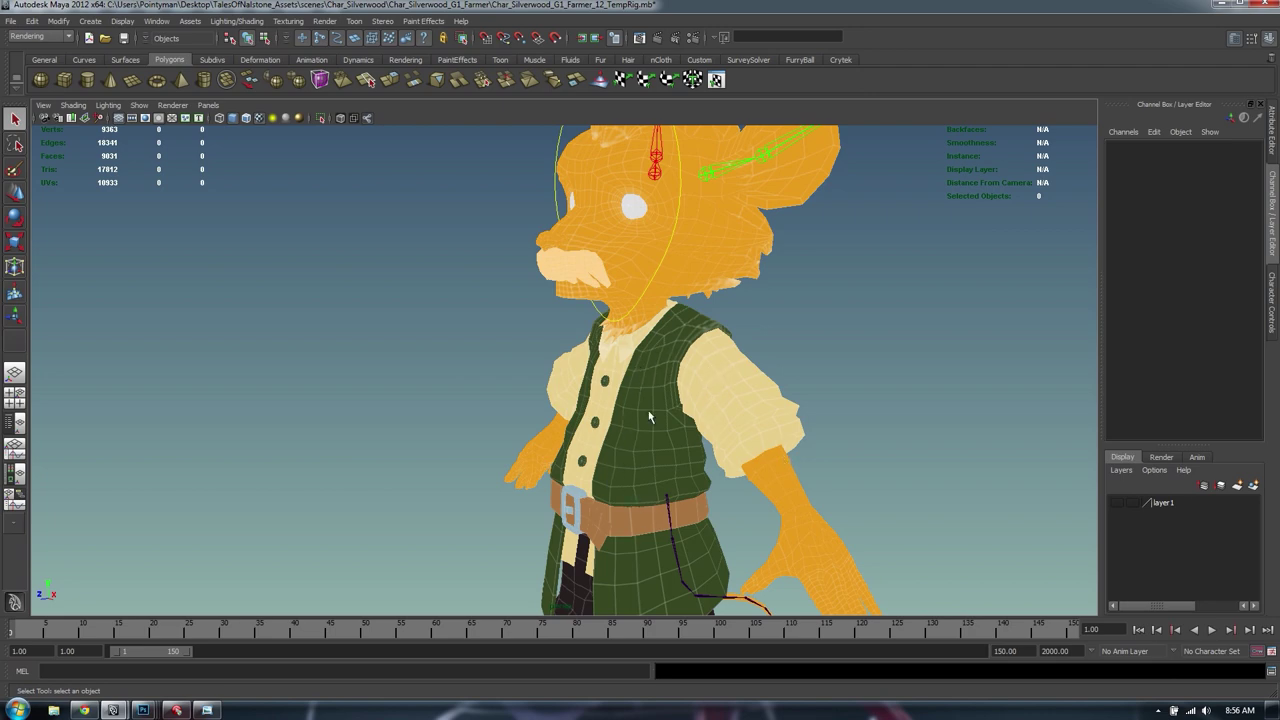
left_click_drag(649, 417, 657, 385, "alt")
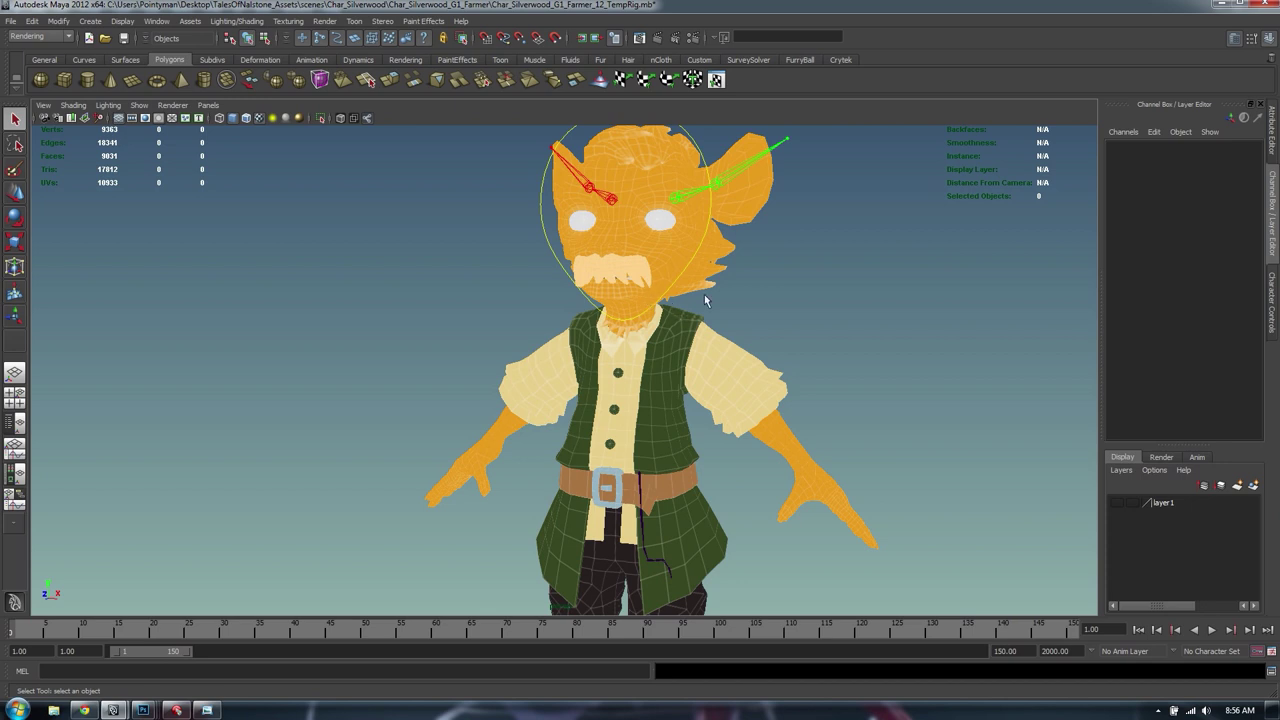
Switch to Photoshop, look over the farmer texture sheet, and make Layer 1 in the Skin group active
left_click(144, 710)
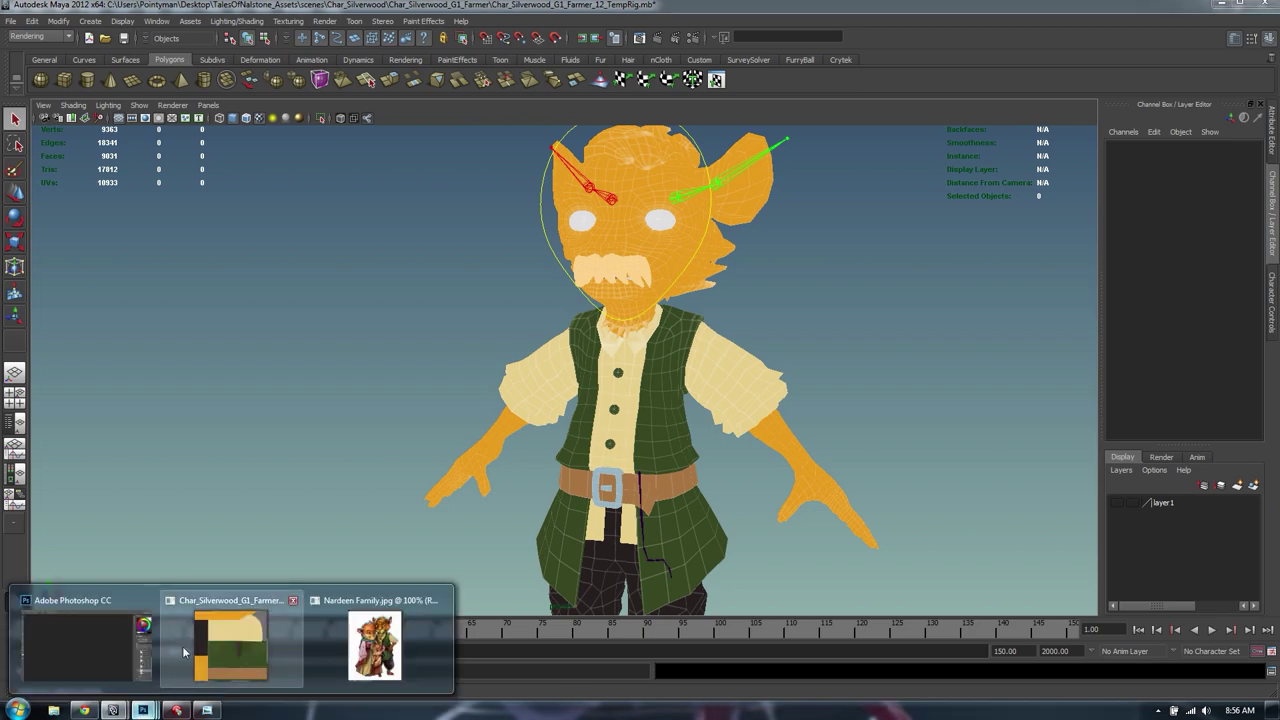
left_click(88, 647)
scroll(540, 419, "down", 9, "alt")
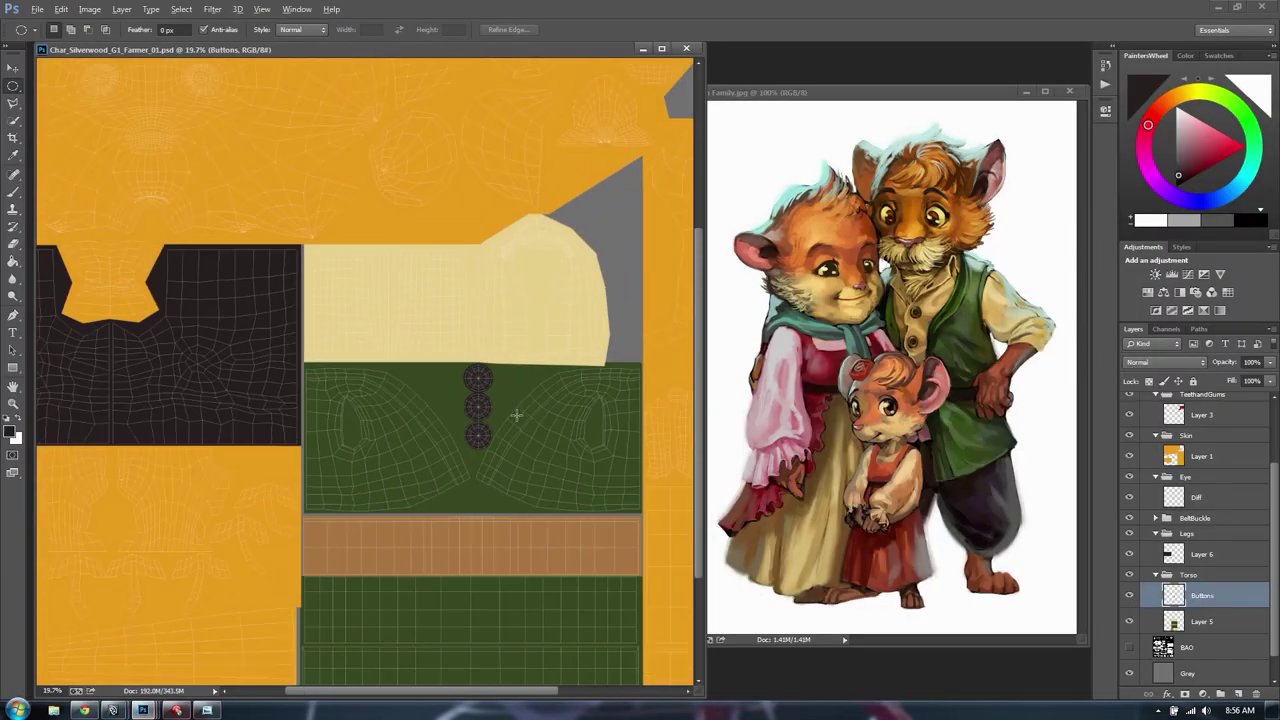
left_click_drag(538, 304, 540, 352)
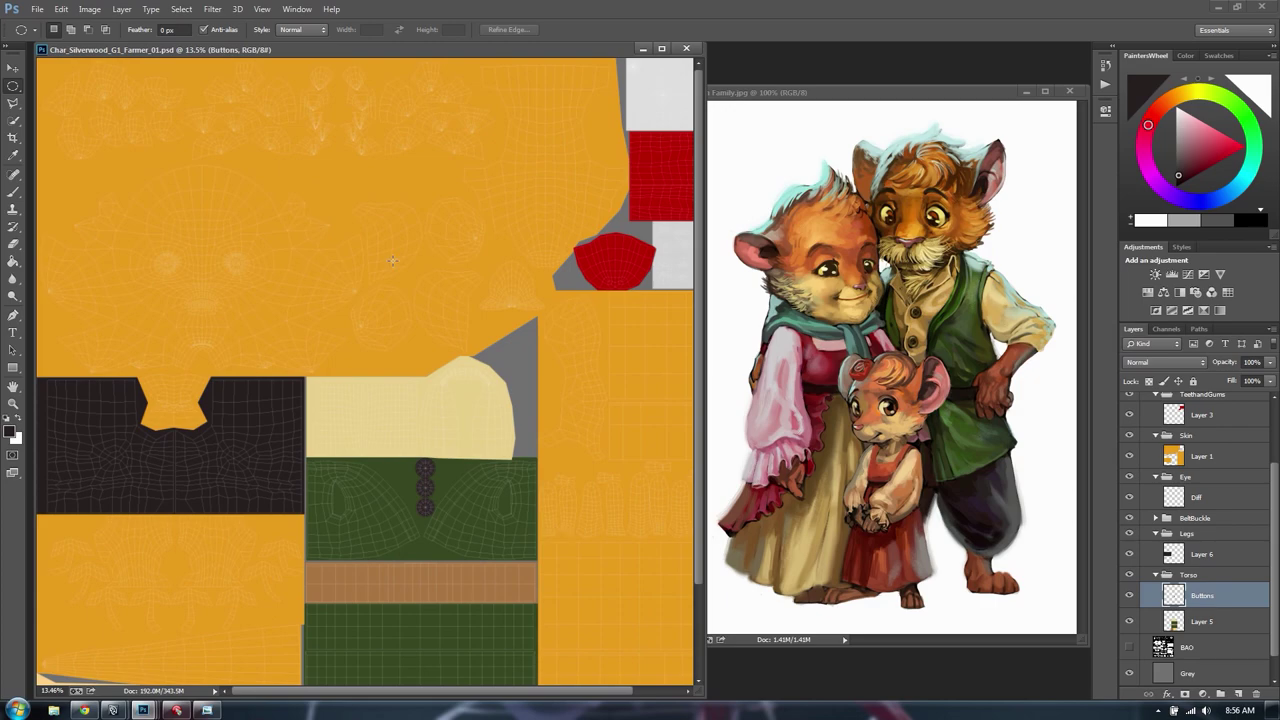
scroll(390, 265, "up", 5, "alt")
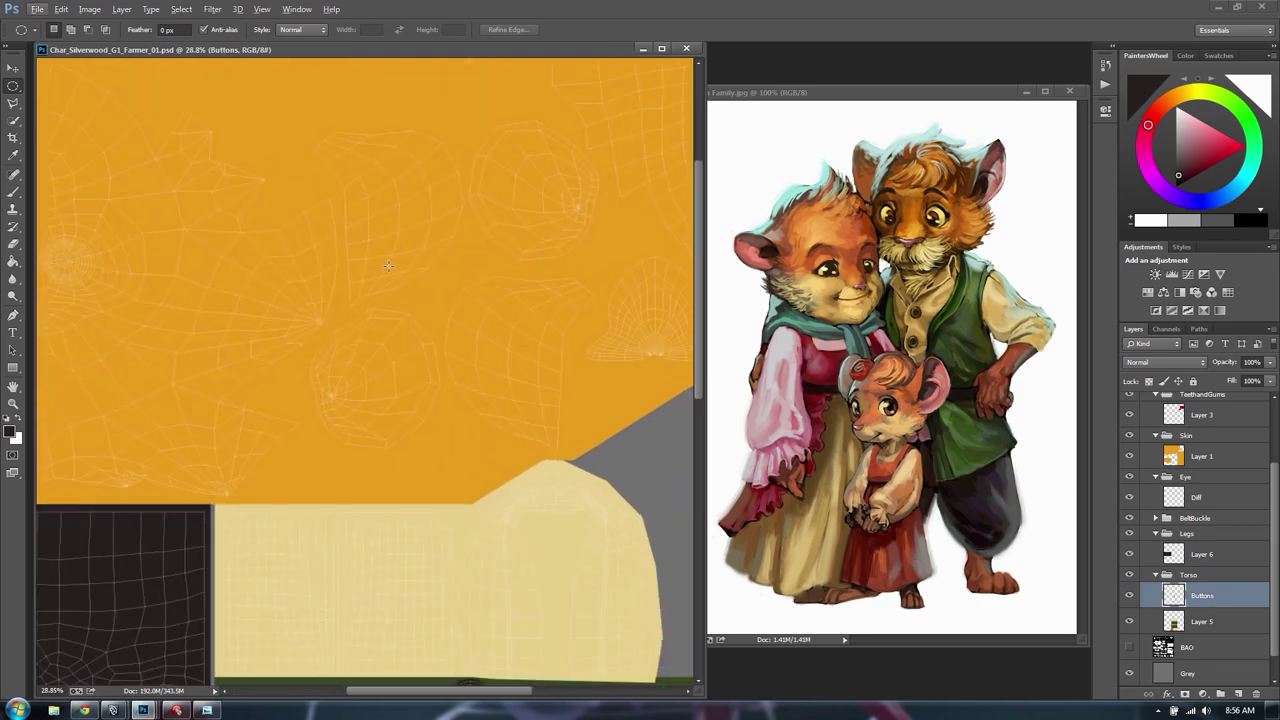
left_click_drag(272, 236, 292, 261)
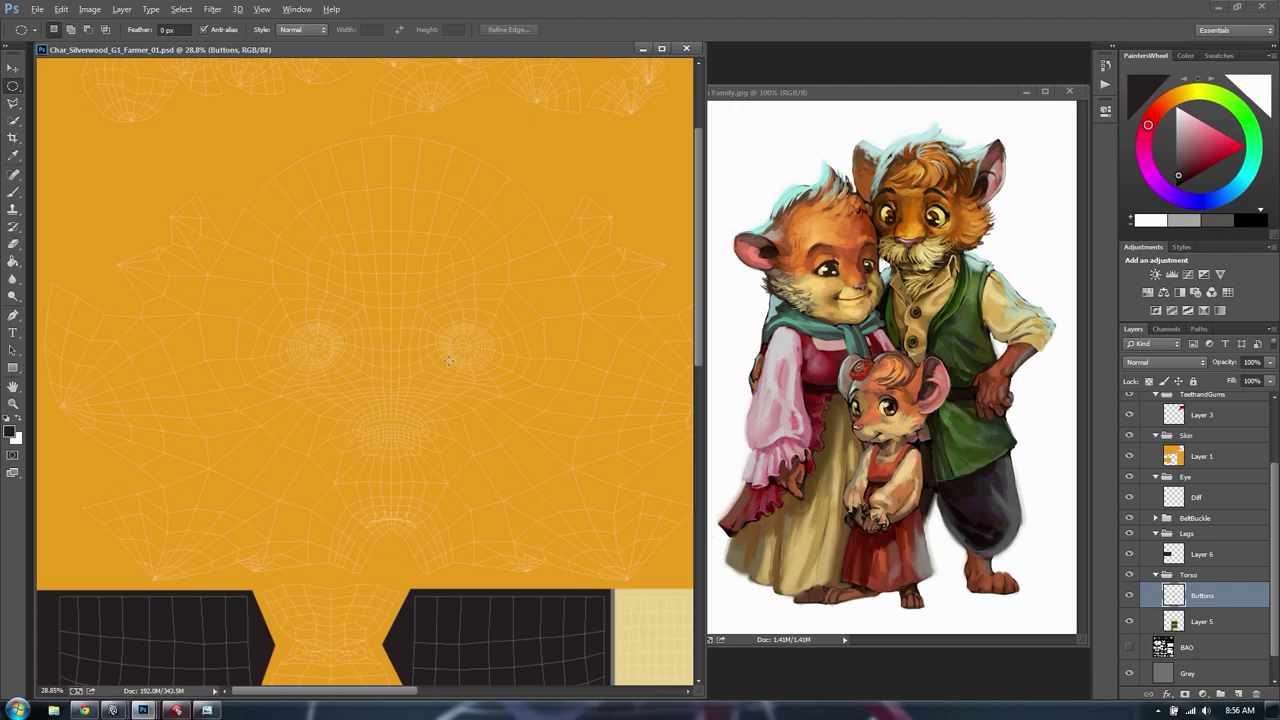
left_click_drag(369, 295, 377, 454)
left_click_drag(293, 283, 84, 36)
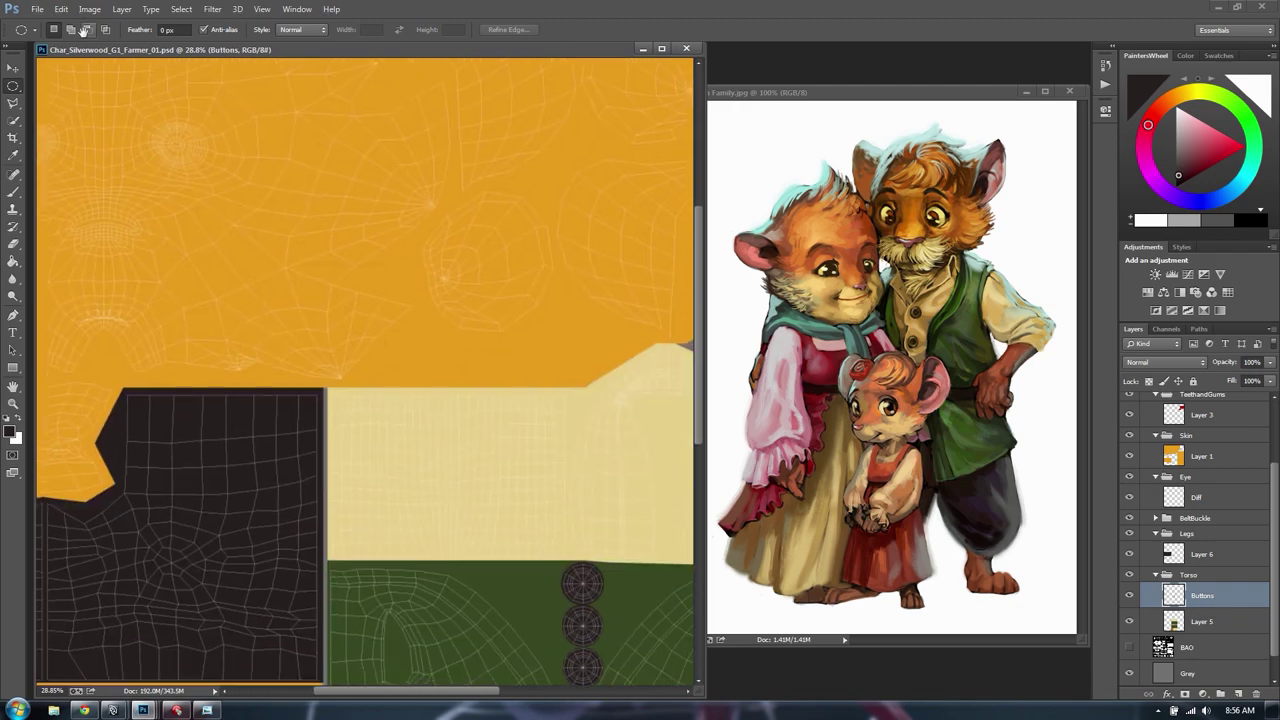
left_click(84, 35)
scroll(337, 265, "down", 5, "alt")
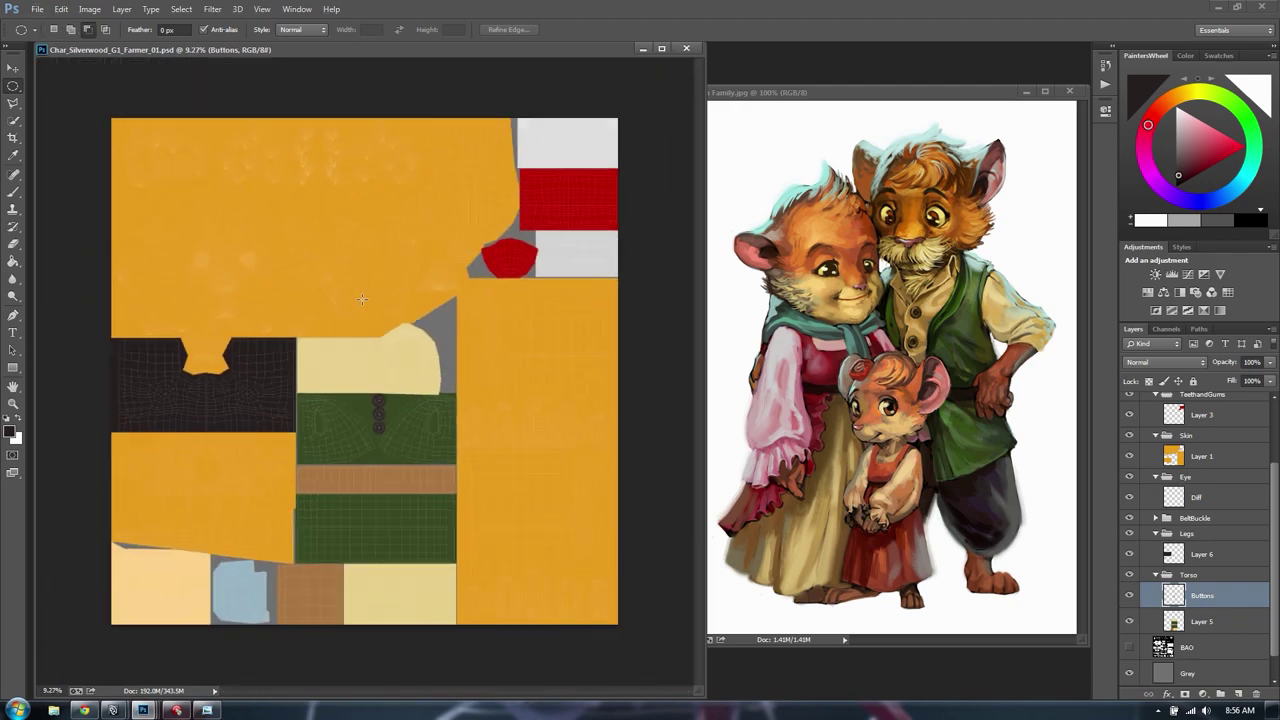
left_click(1202, 458)
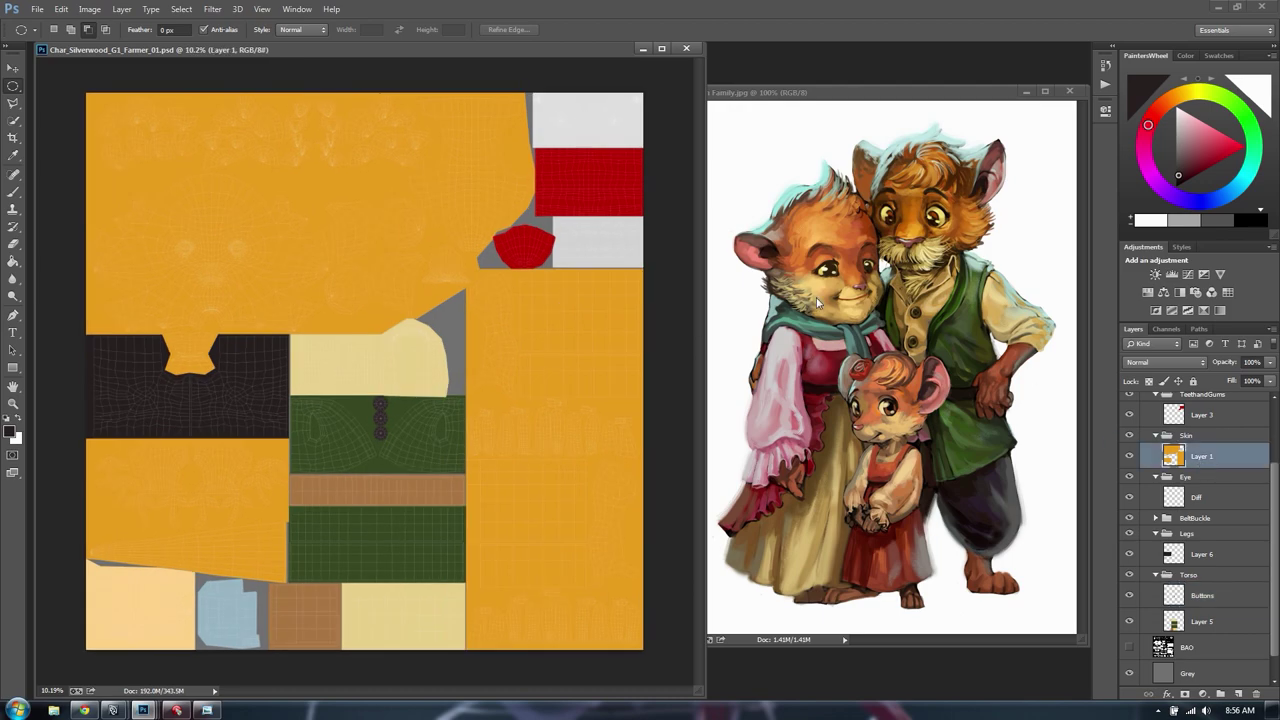
Shift the skin layer toward a deeper orange with Curves, raising the red curve and lowering the RGB and blue curves
key("ctrl+m")
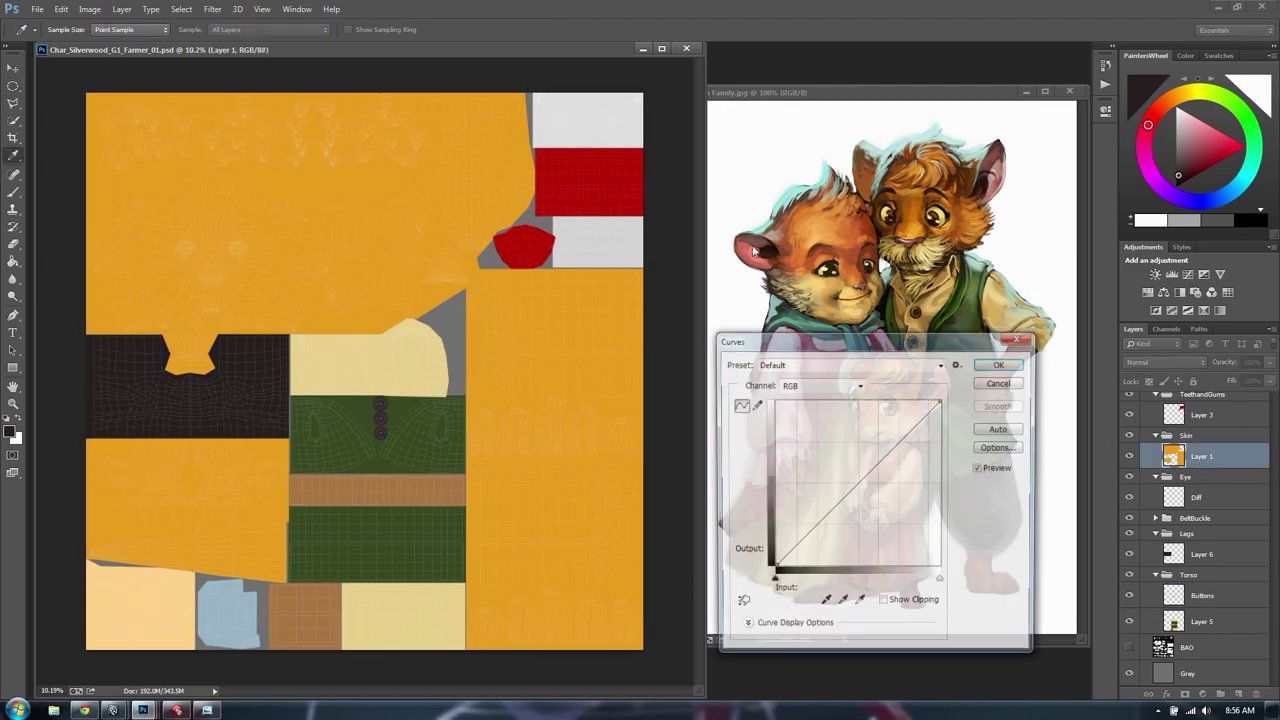
left_click_drag(947, 338, 790, 378)
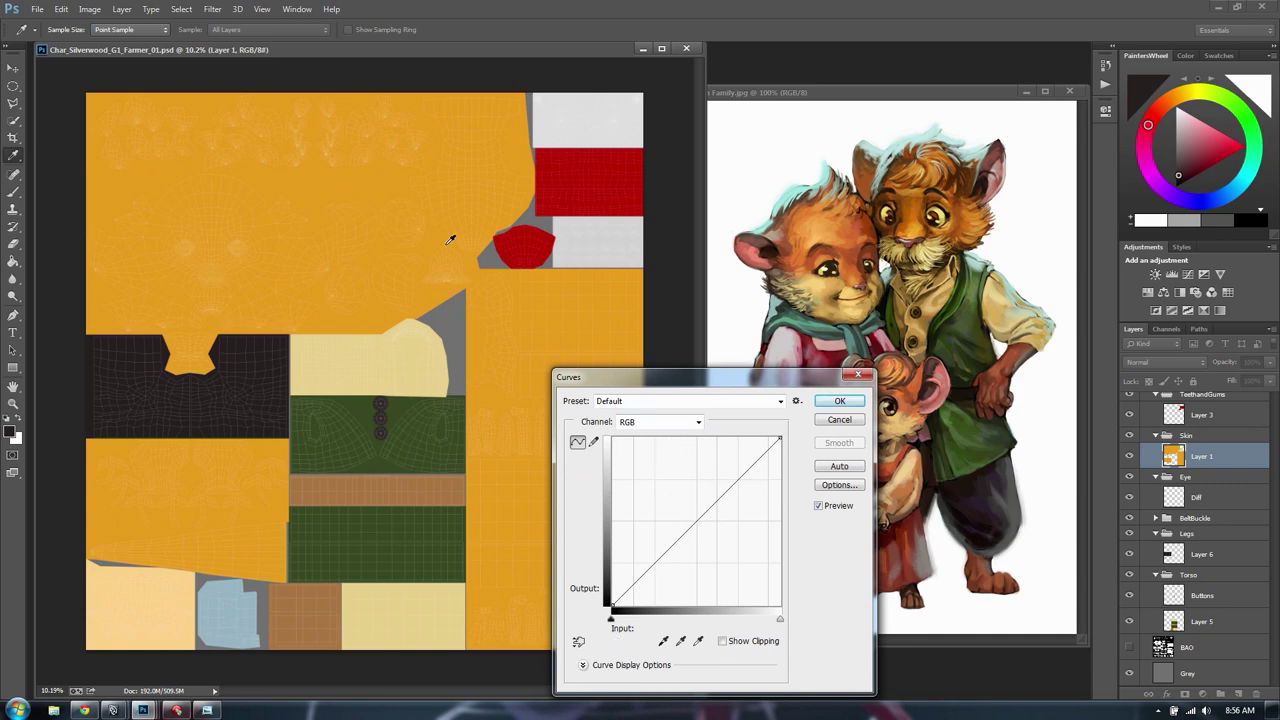
key("alt+3")
mouse_move(694, 526)
left_mouse_down()
mouse_move(691, 509)
mouse_move(694, 539)
left_mouse_up()
key("alt+2")
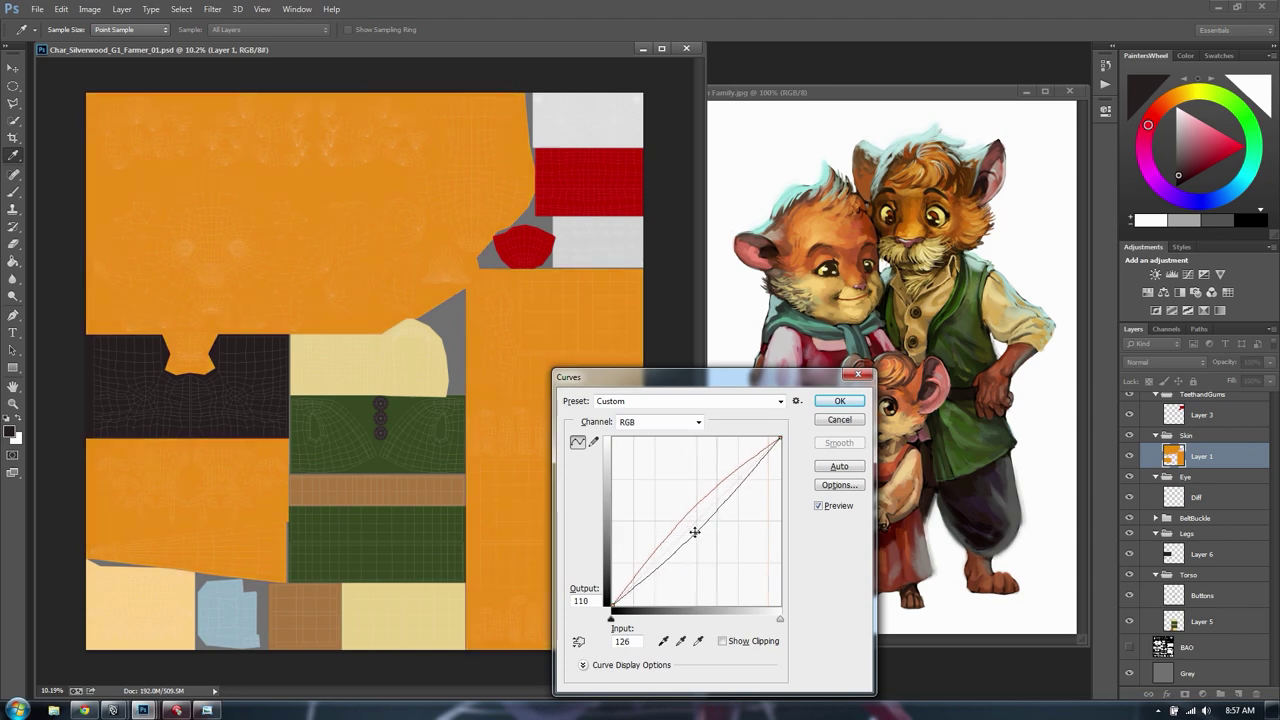
key("alt+3")
key("alt+4")
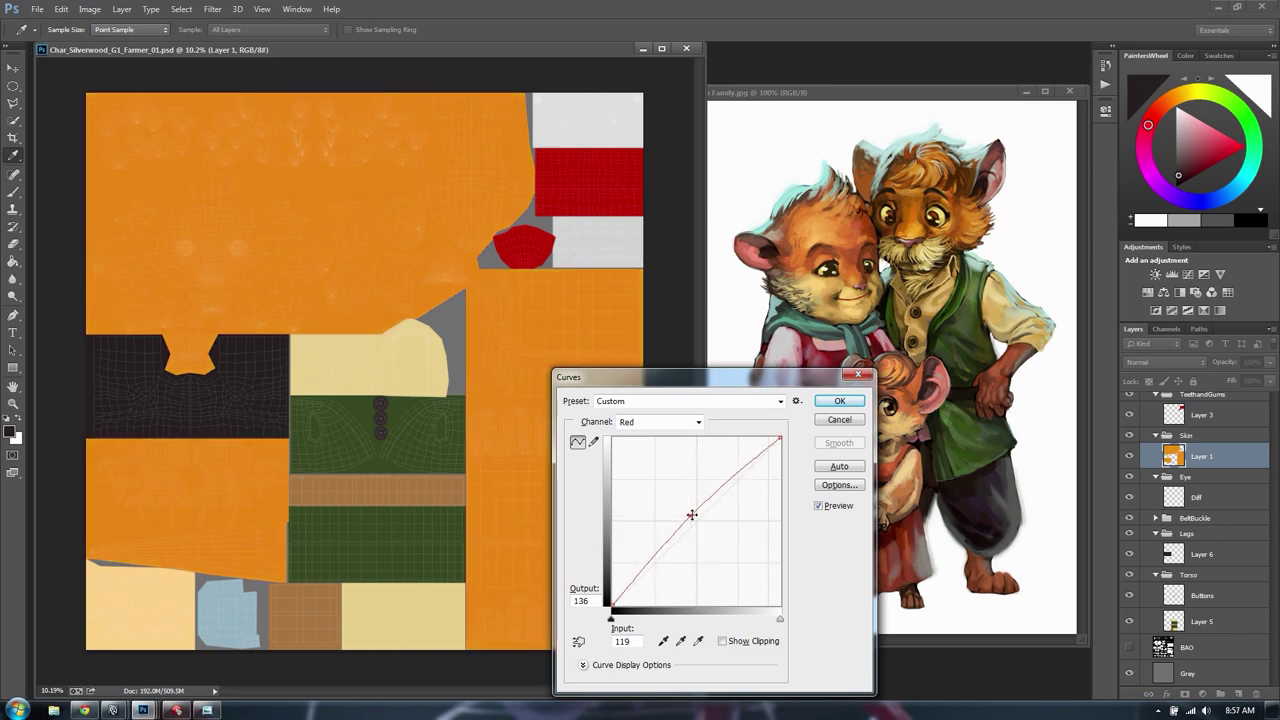
key("alt+5")
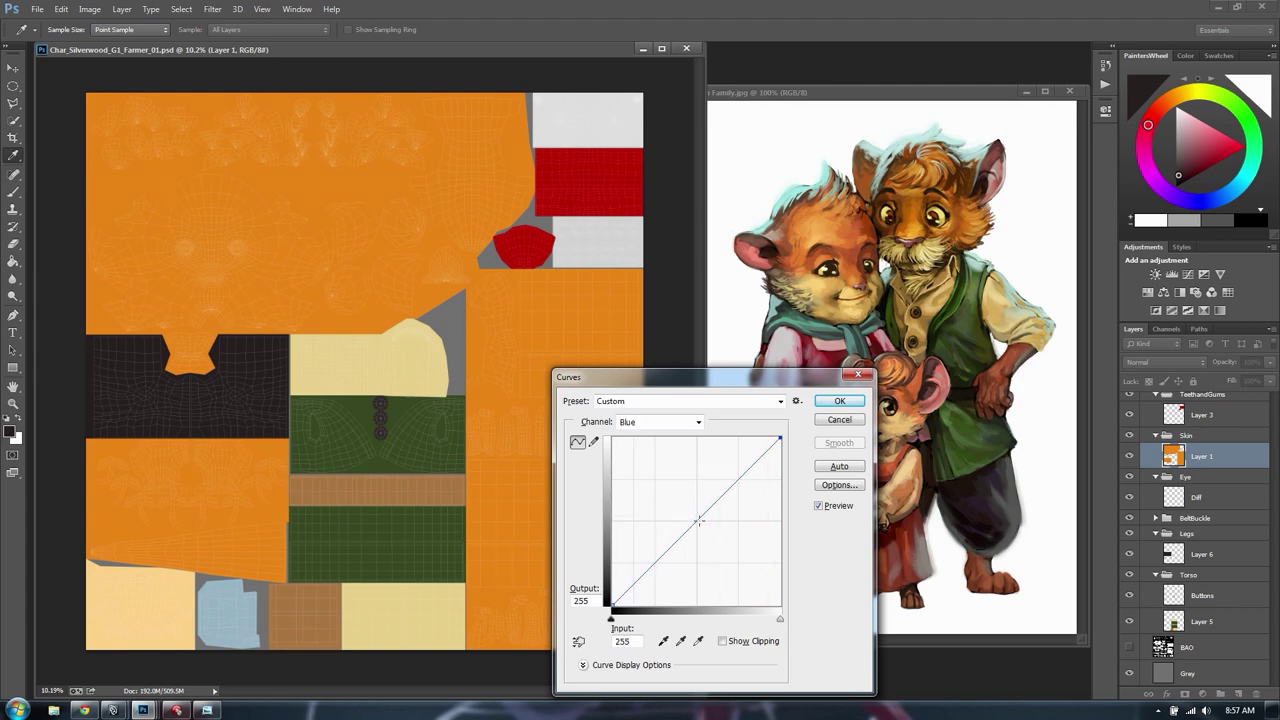
left_click_drag(699, 519, 698, 534)
key("Return")
Load Layer 1's pixels as a selection and fill the head and arm skin areas with a brown based on the father's fur
left_click(1172, 458, "ctrl")
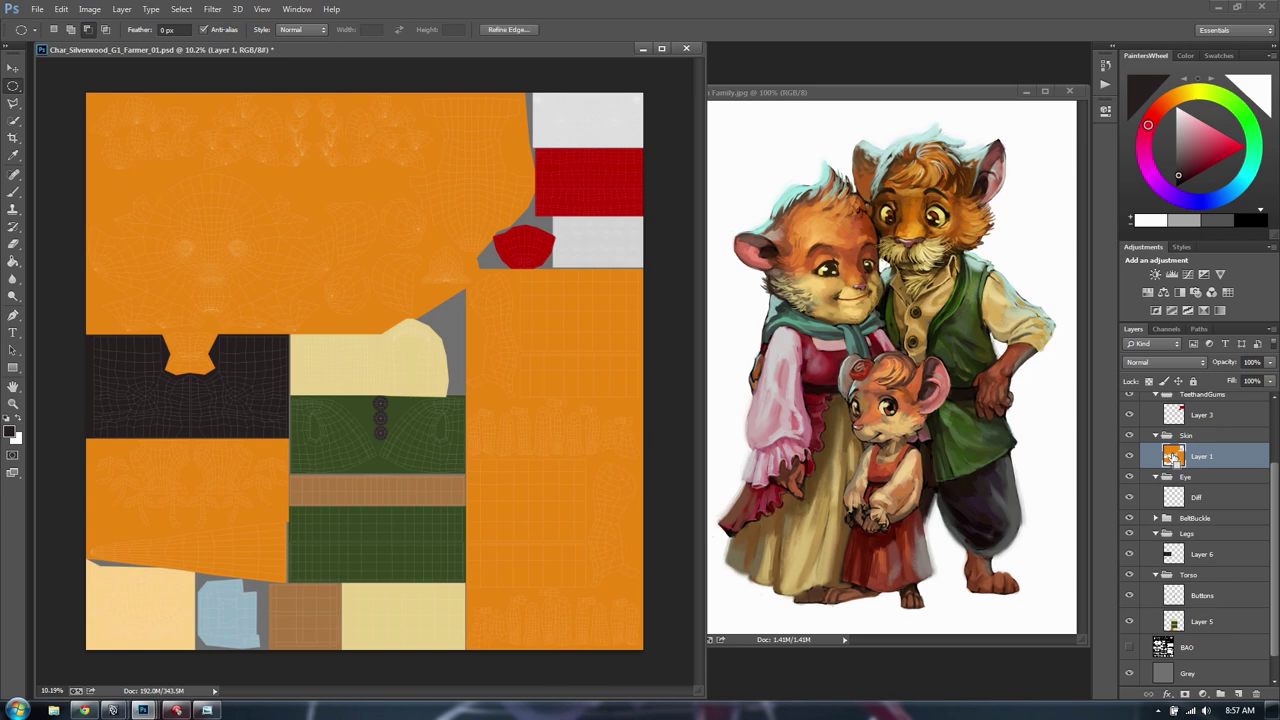
key("g")
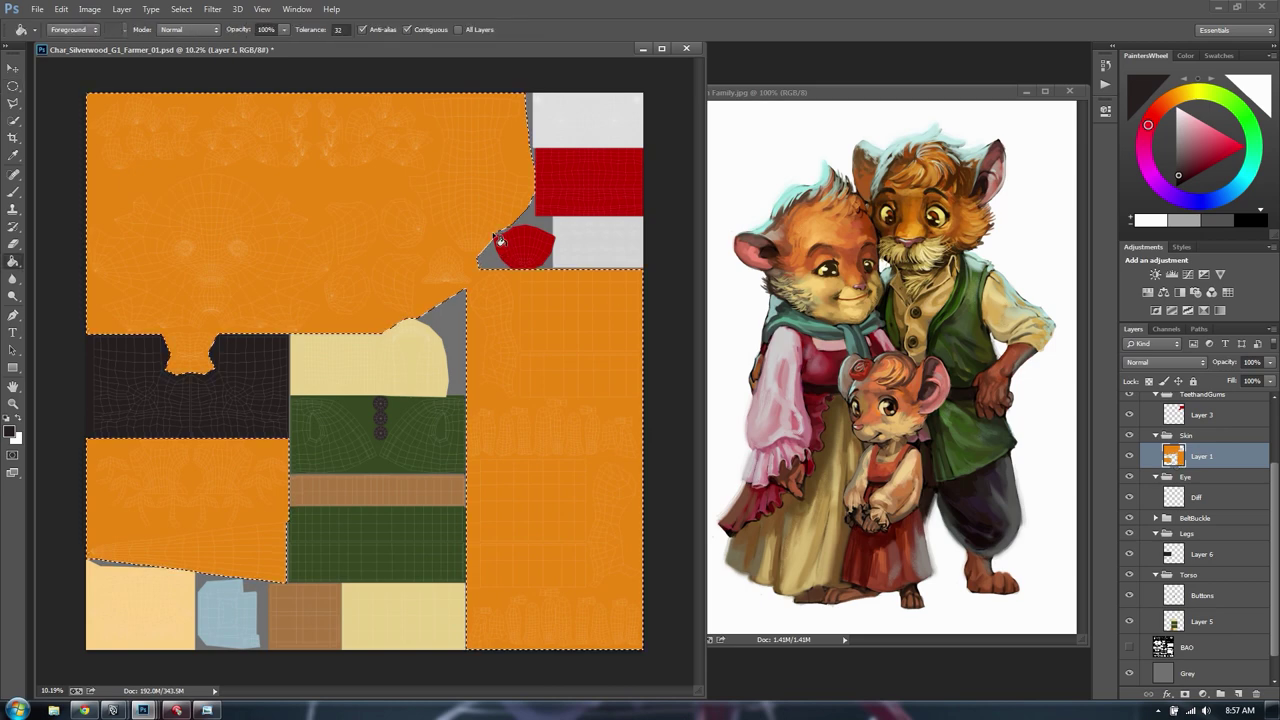
left_click(957, 200, "alt")
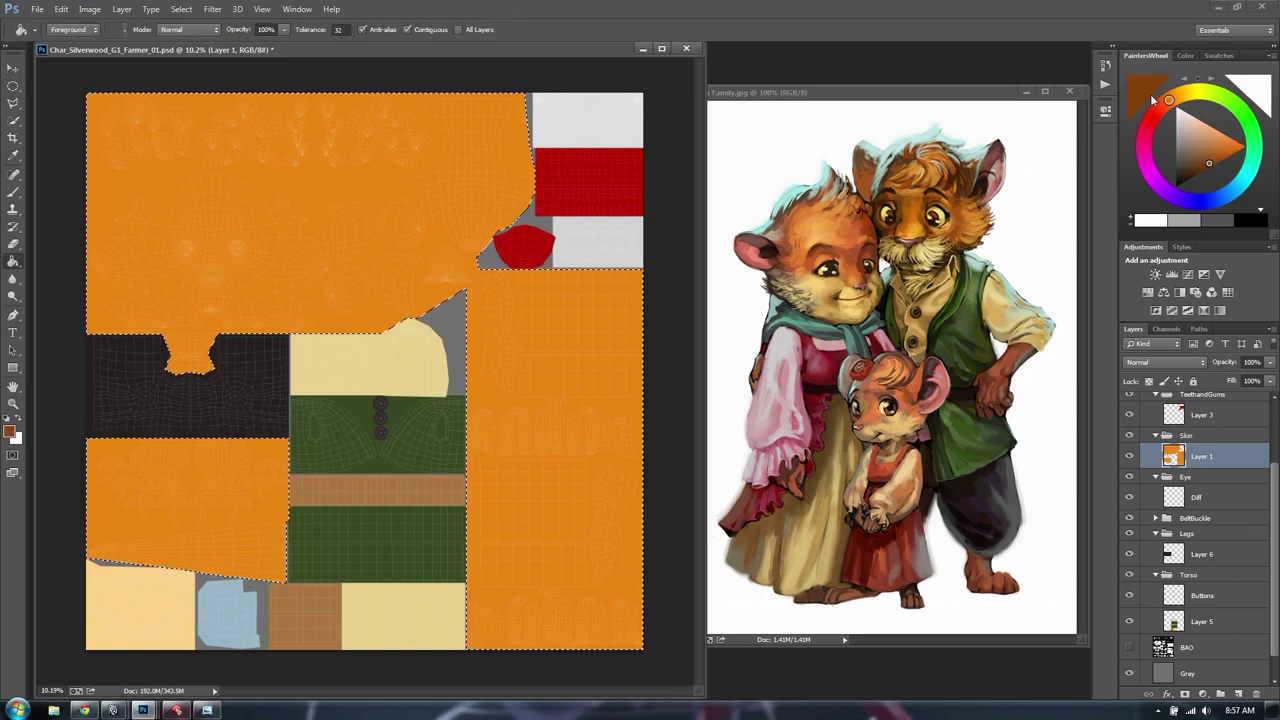
left_click(1206, 155)
left_click(343, 335)
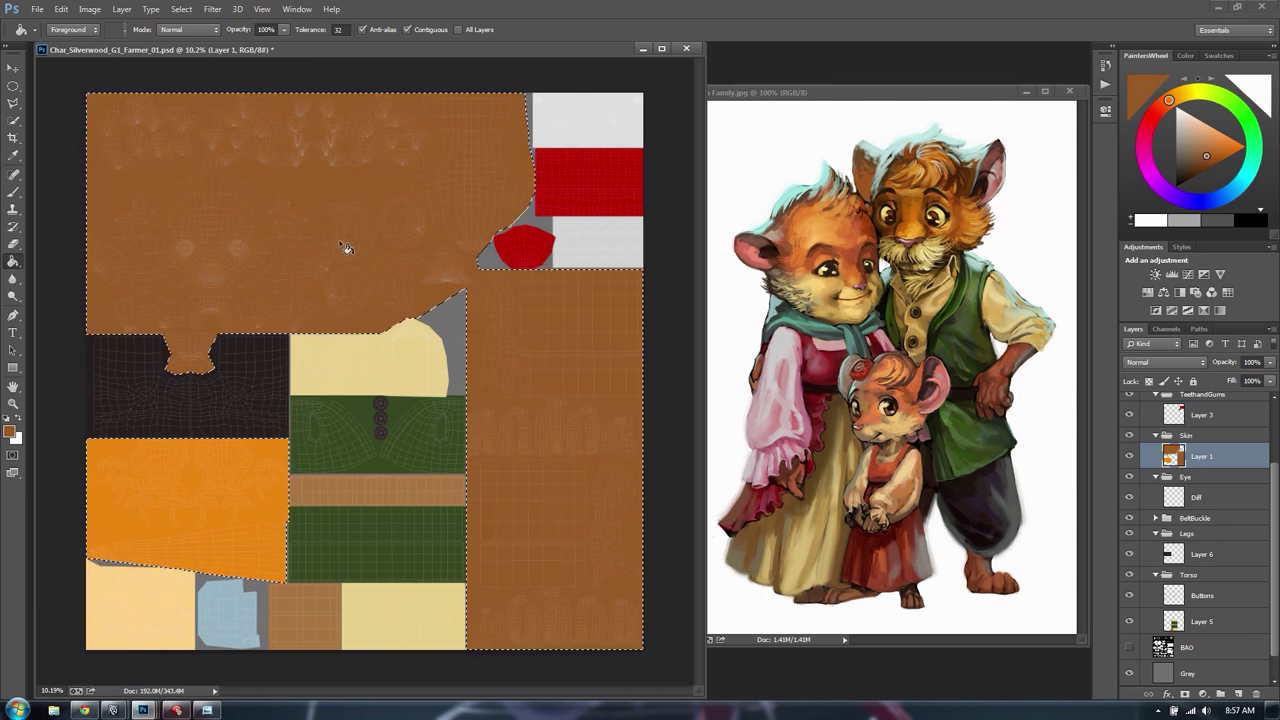
Fill the skin area below the trousers with the same brown, and refill it with the dark reddish brown sampled from the father's leg
left_click(195, 485)
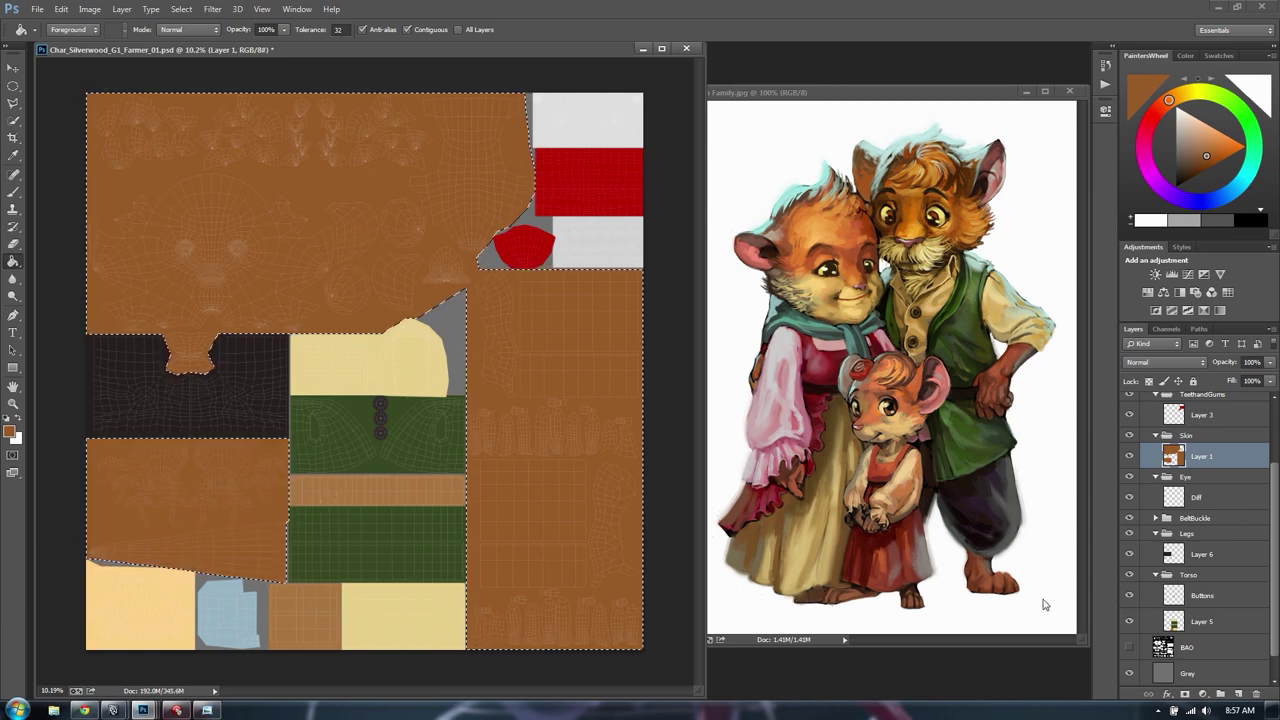
left_click(978, 553, "alt")
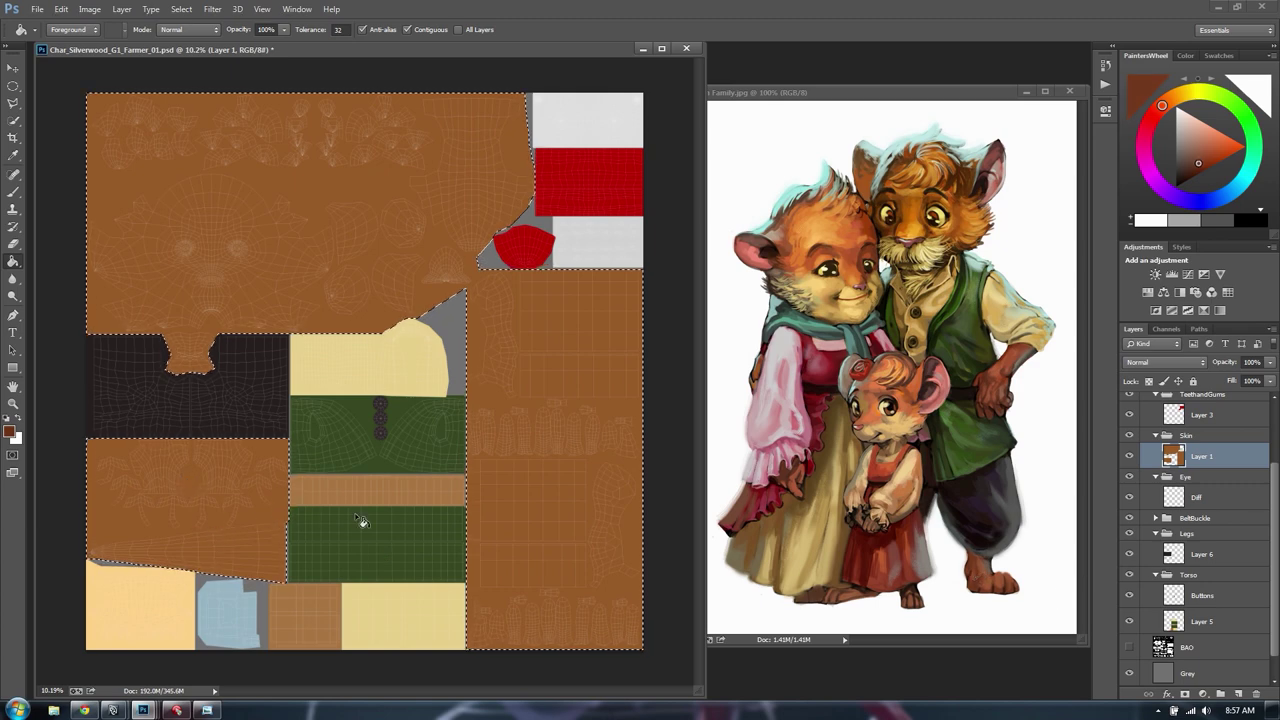
left_click(228, 463)
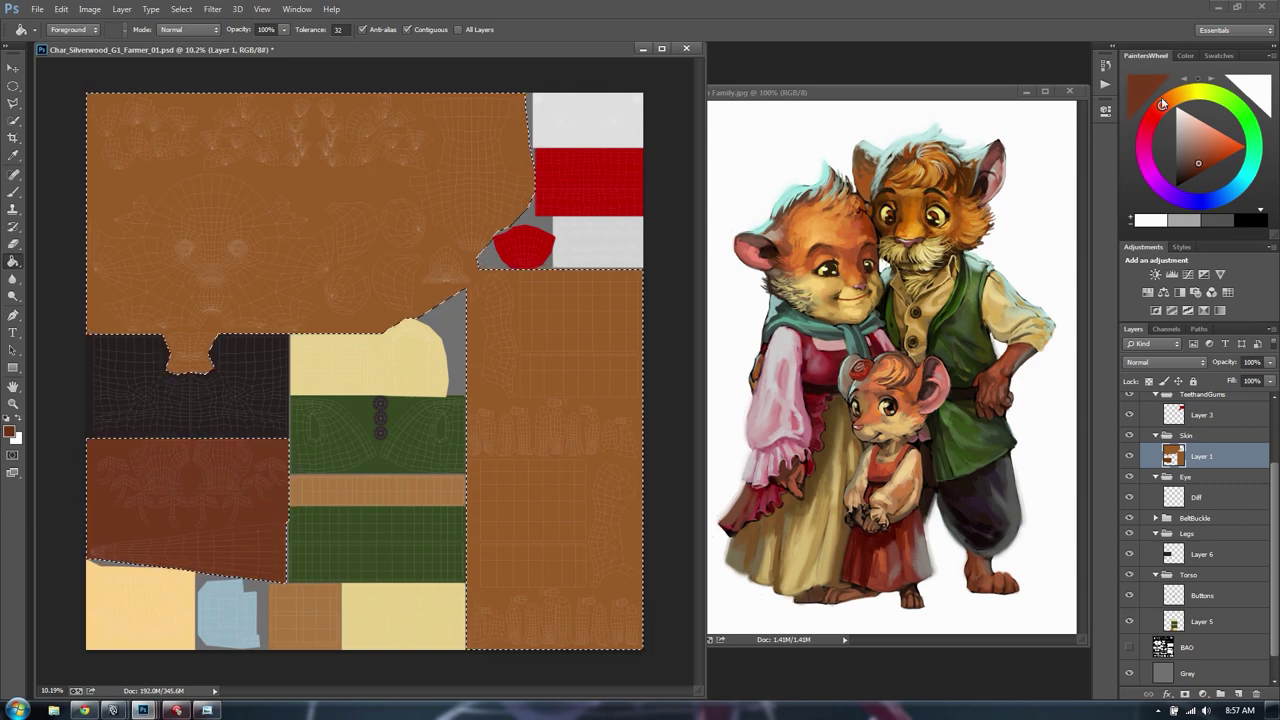
Lighten the sampled reddish brown, refill the feet and tail skin area below the trousers, and darken that fill slightly
left_click(1193, 160)
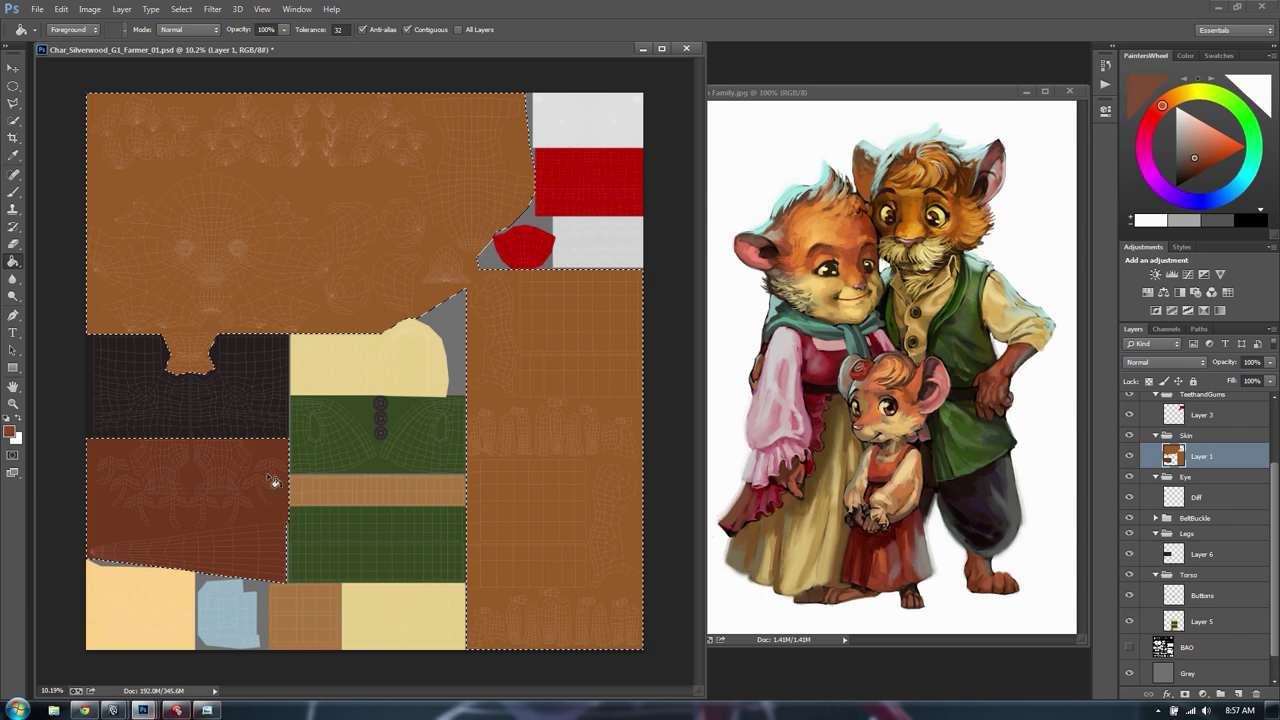
left_click(184, 516)
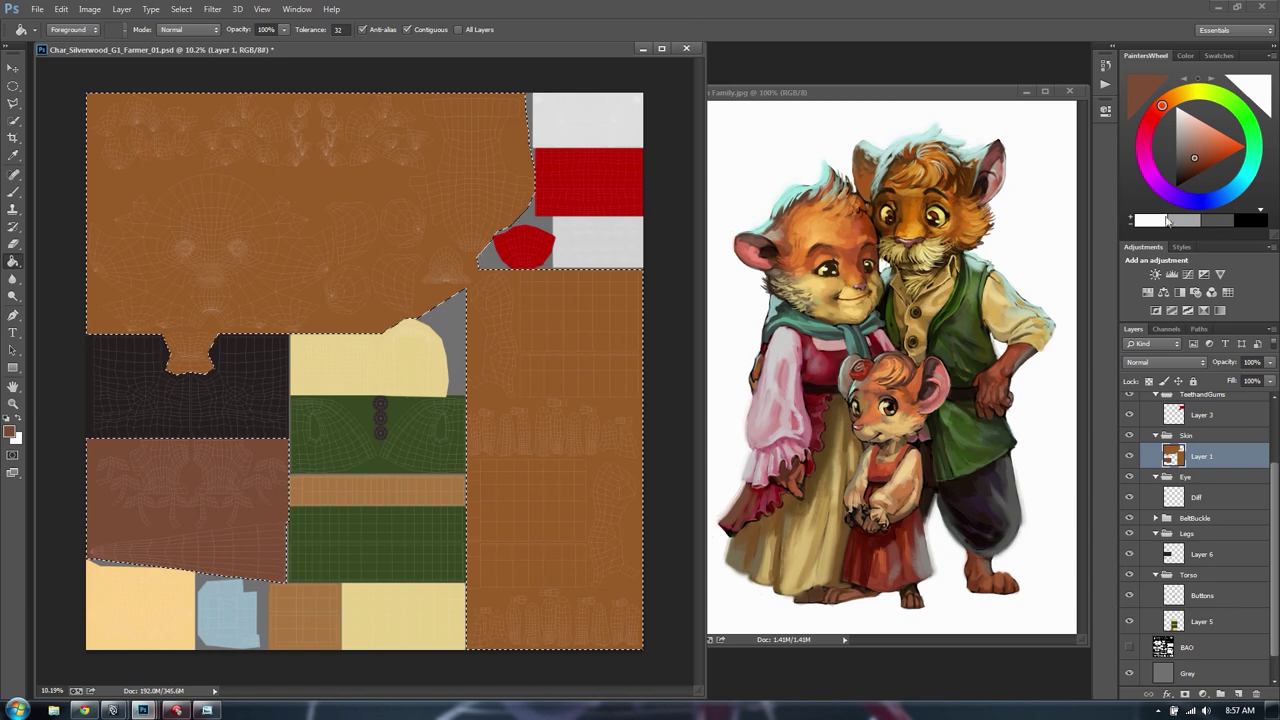
left_click(1192, 162)
left_click(164, 465)
Subtract the feet area from the selection with the Polygonal Lasso, keeping the tapered tail area below it selected
scroll(225, 448, "up", 4, "alt")
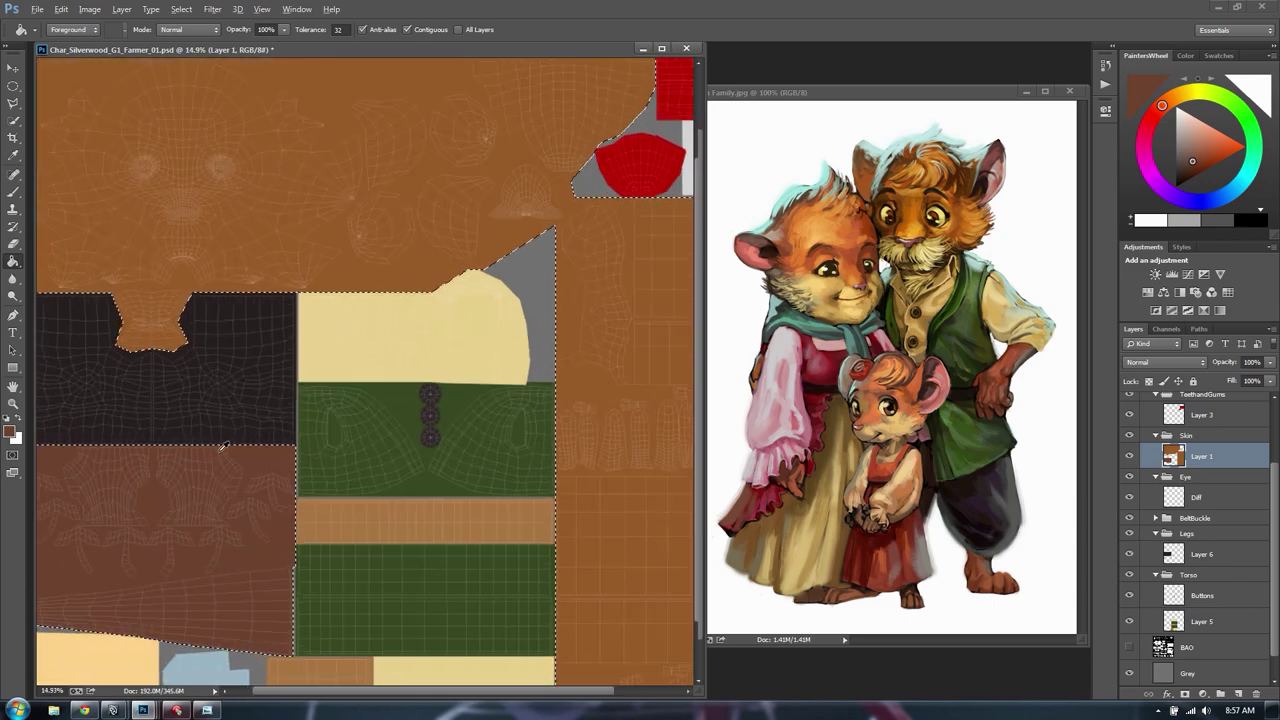
left_click_drag(246, 485, 283, 416)
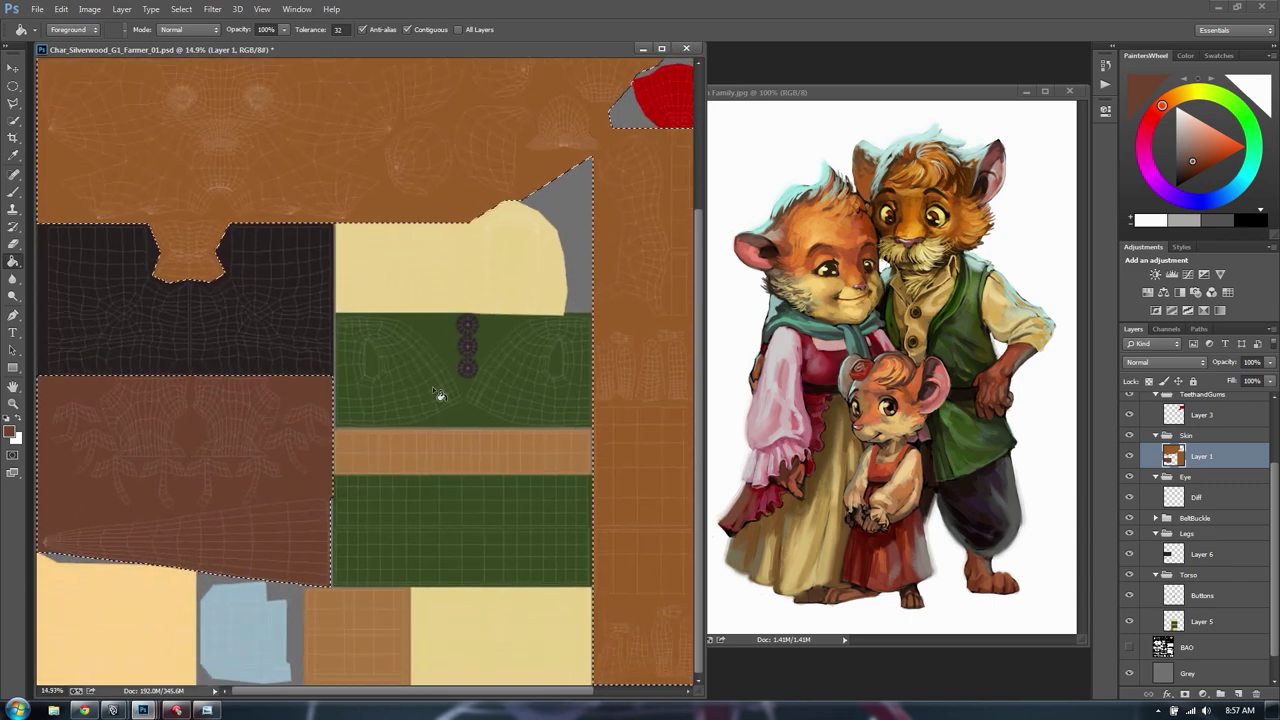
scroll(440, 395, "up", 5)
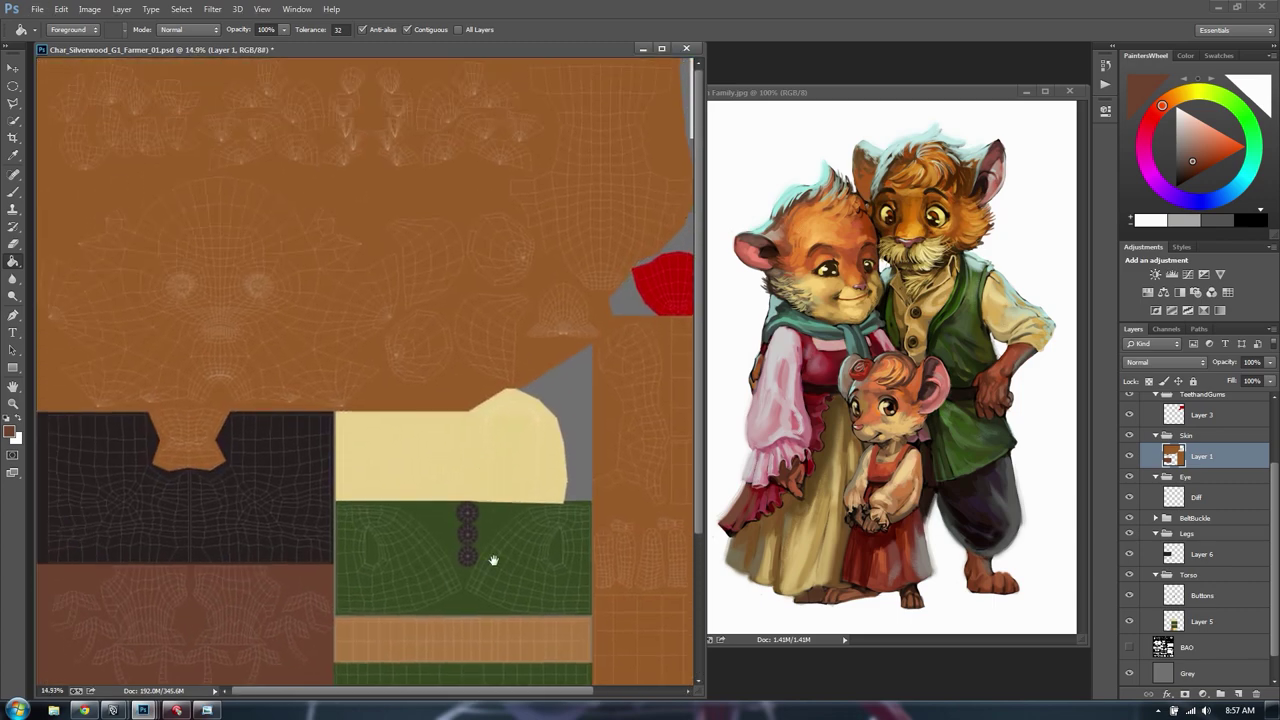
scroll(493, 560, "down", 5)
scroll(309, 409, "up", 2, "alt")
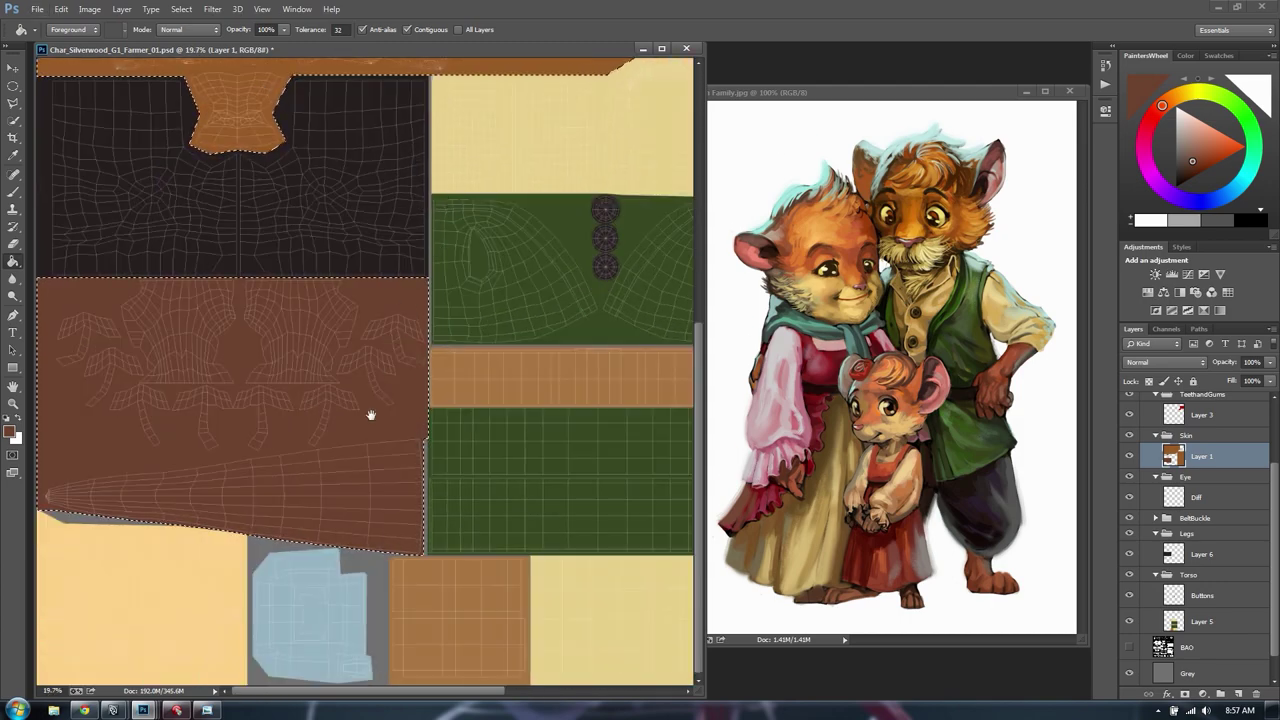
key("l")
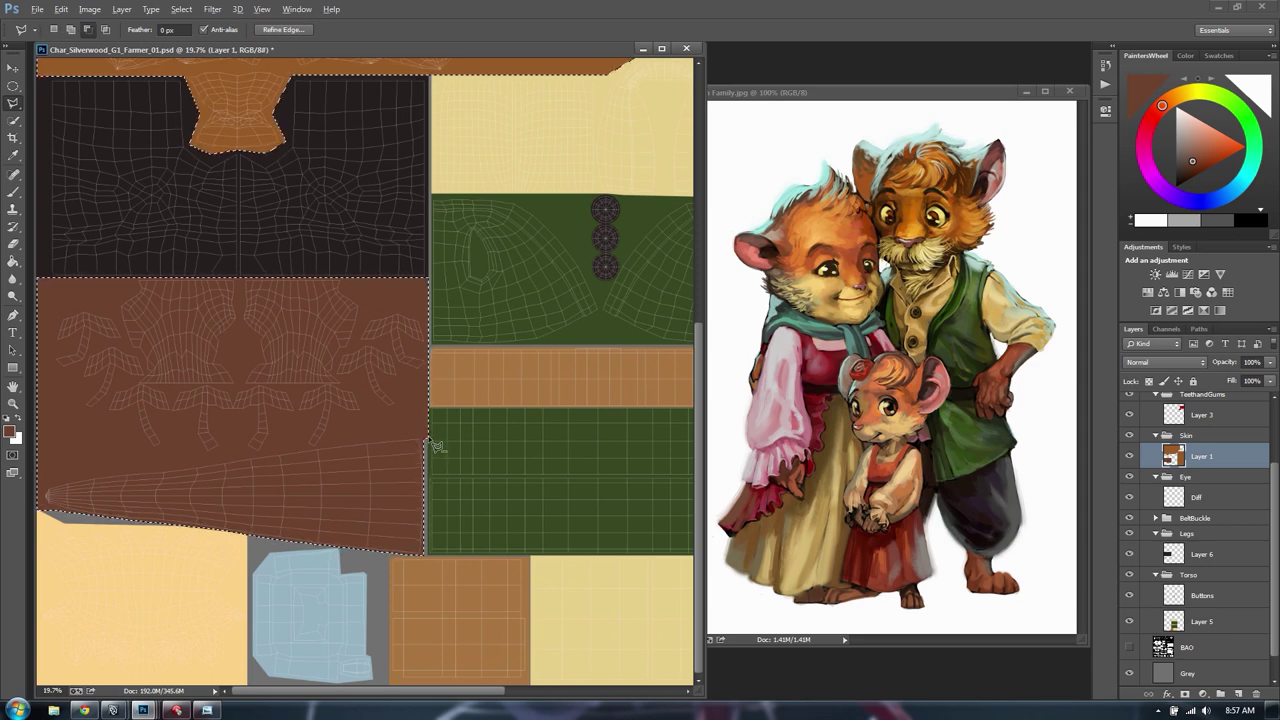
left_click(426, 439)
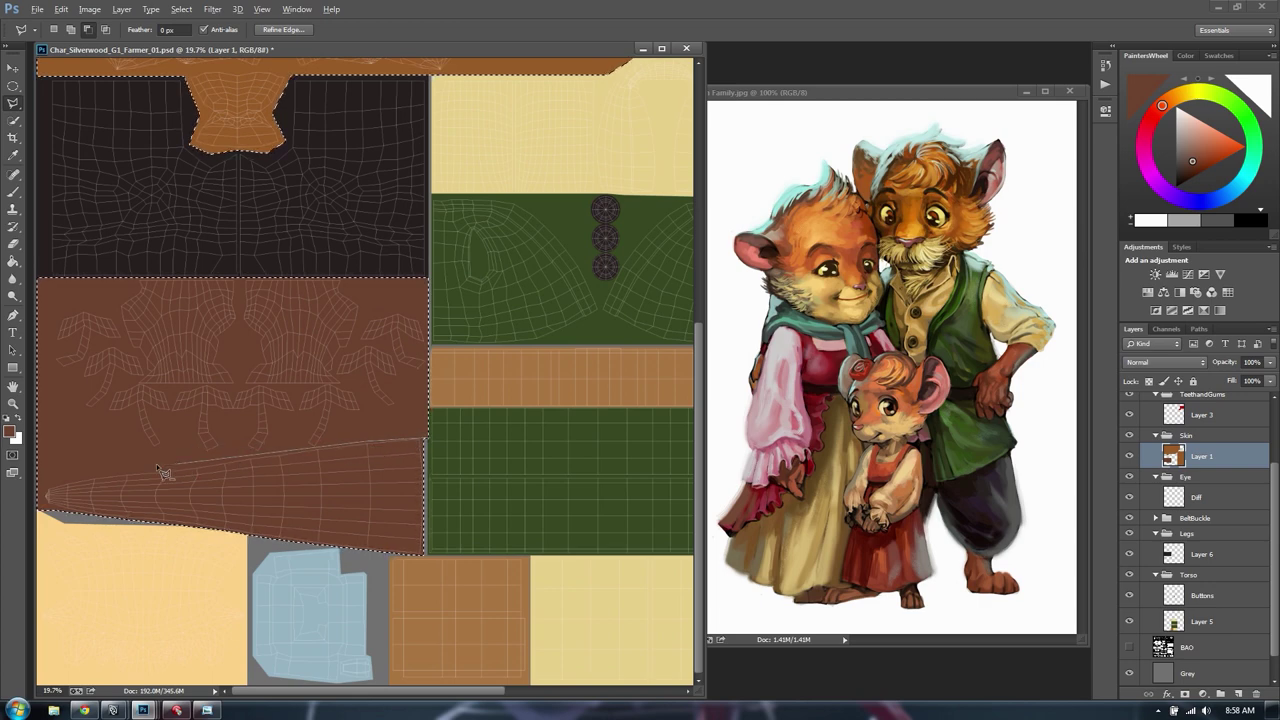
left_click(37, 220)
left_click(507, 197)
double_click(512, 452)
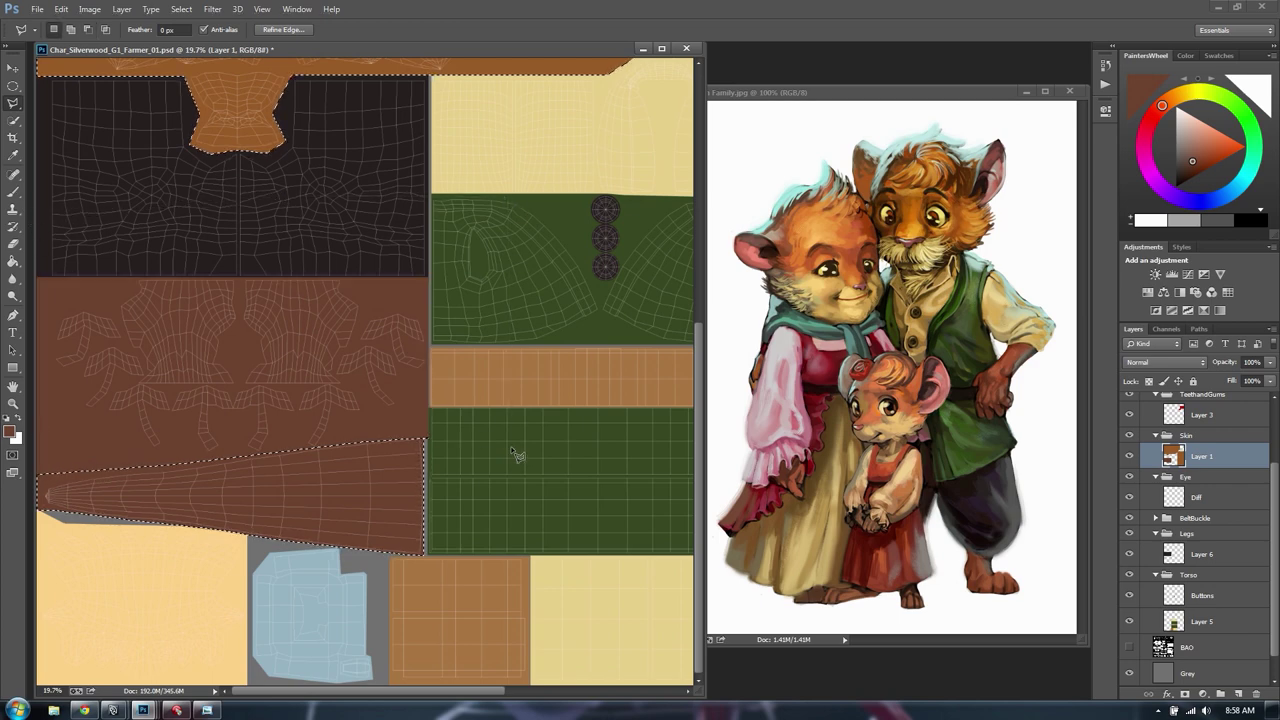
Fill the tail area with the orange sampled from the father's cheek
key("g")
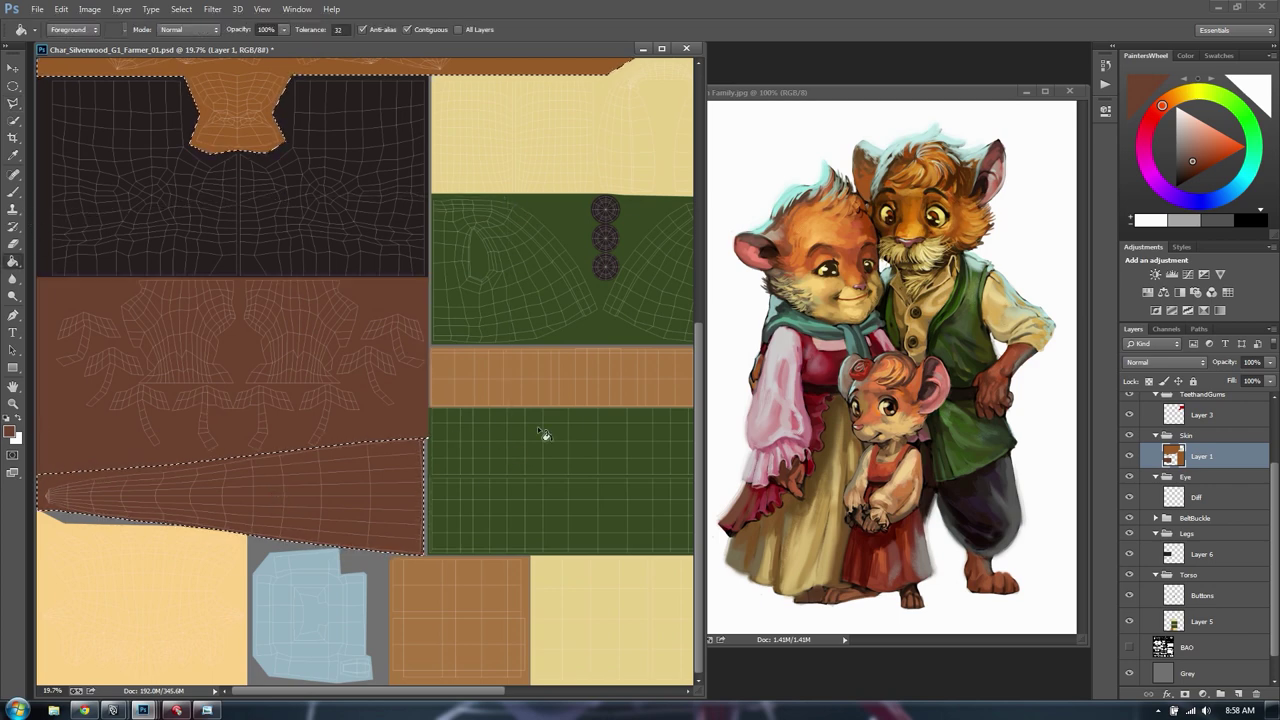
left_click(958, 212, "alt")
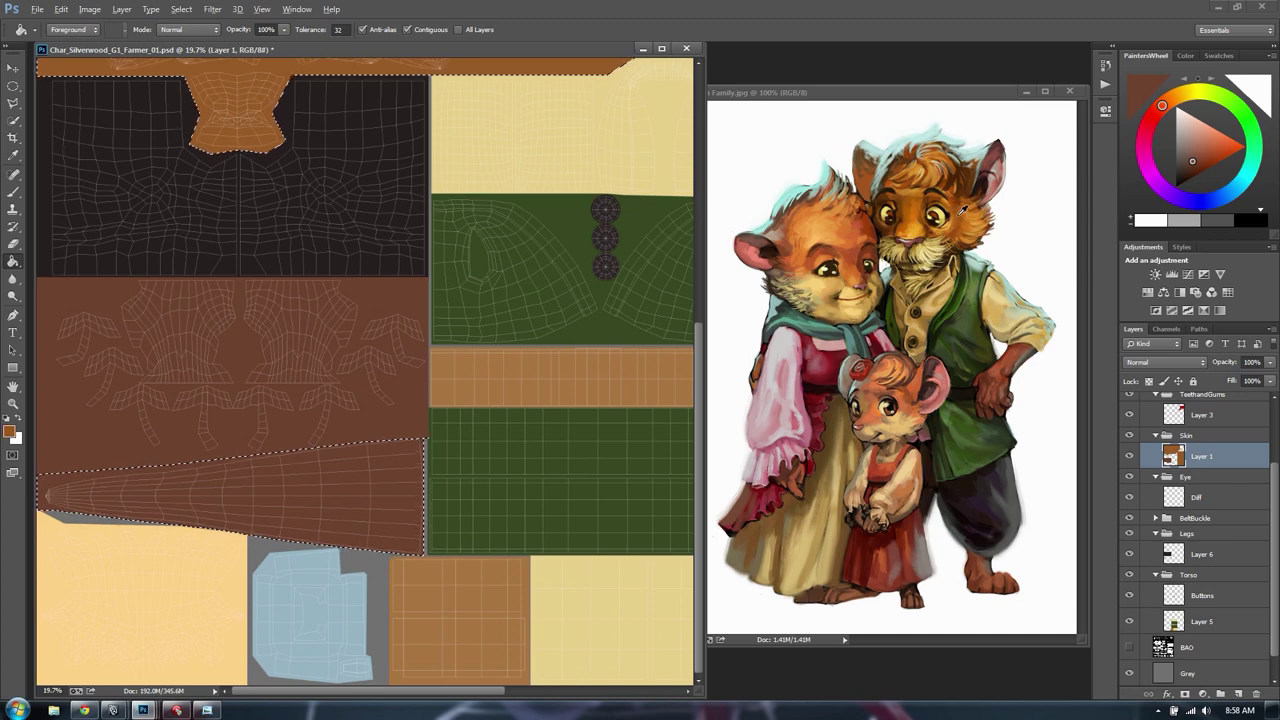
left_click(375, 503)
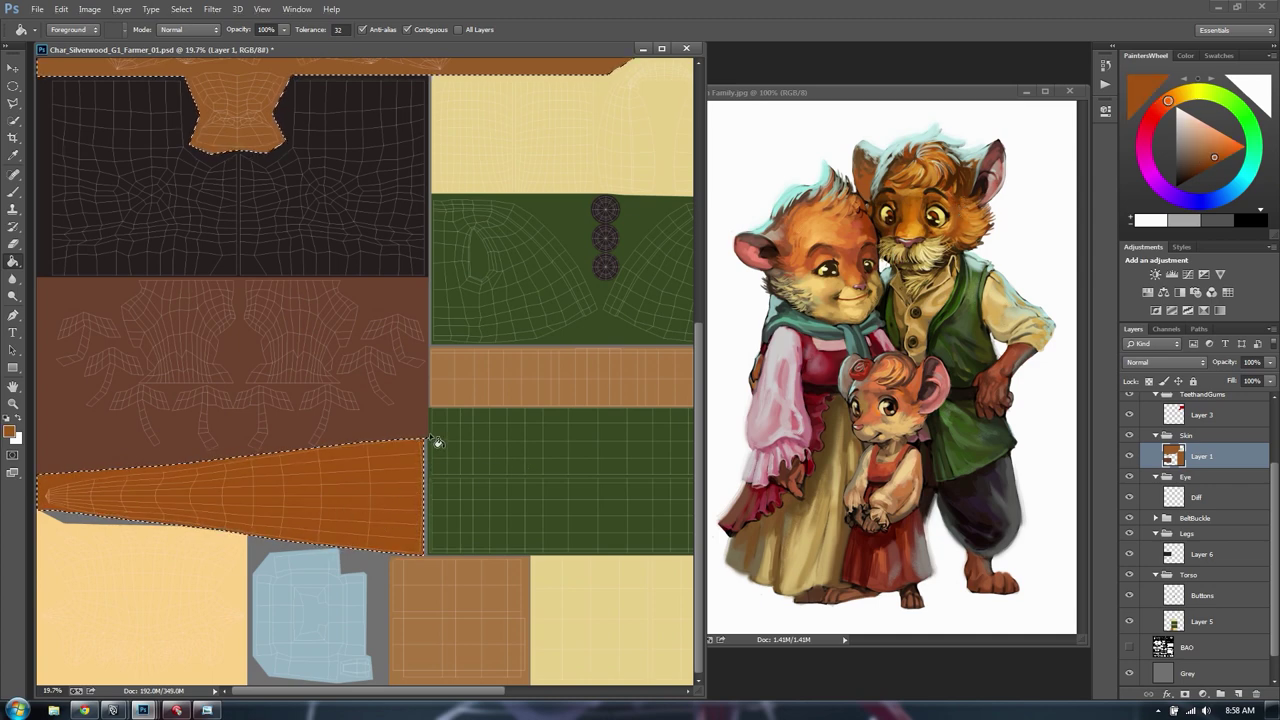
Fill the head, arm and tail areas with a slightly desaturated golden brown based on a sample from the father's face
key("m")
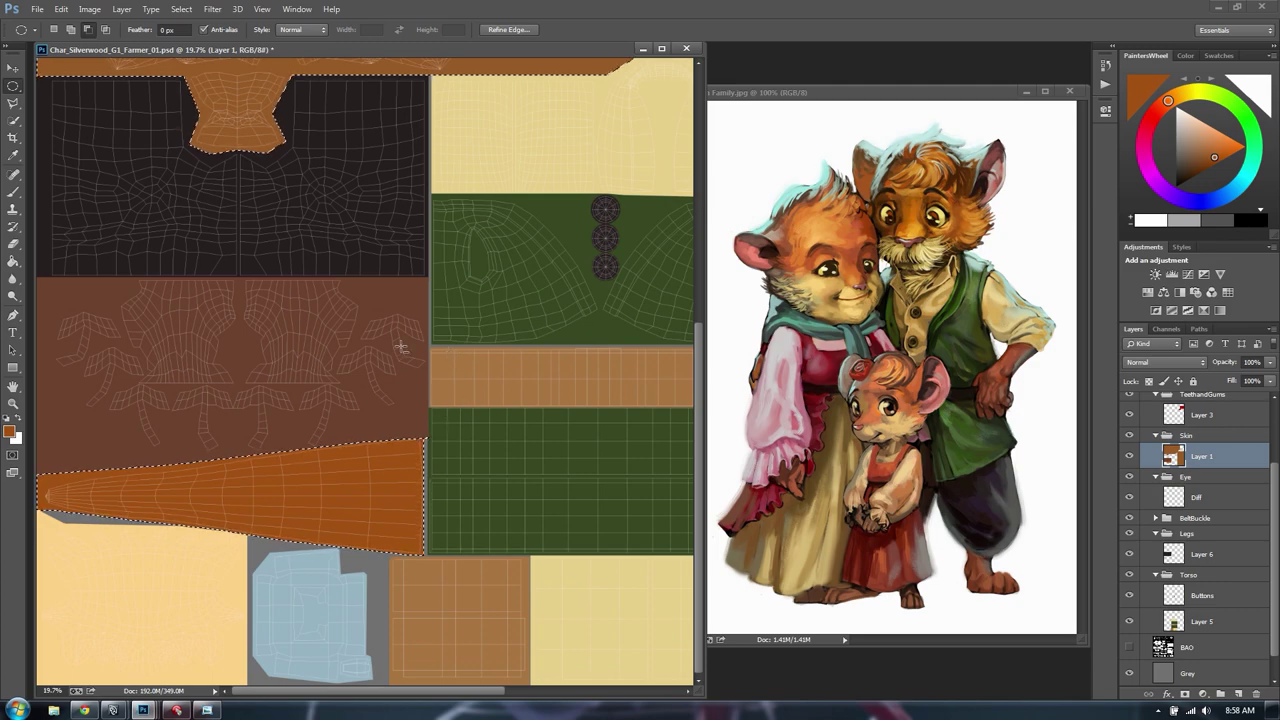
left_click_drag(405, 298, 488, 613)
scroll(377, 449, "down", 4, "alt")
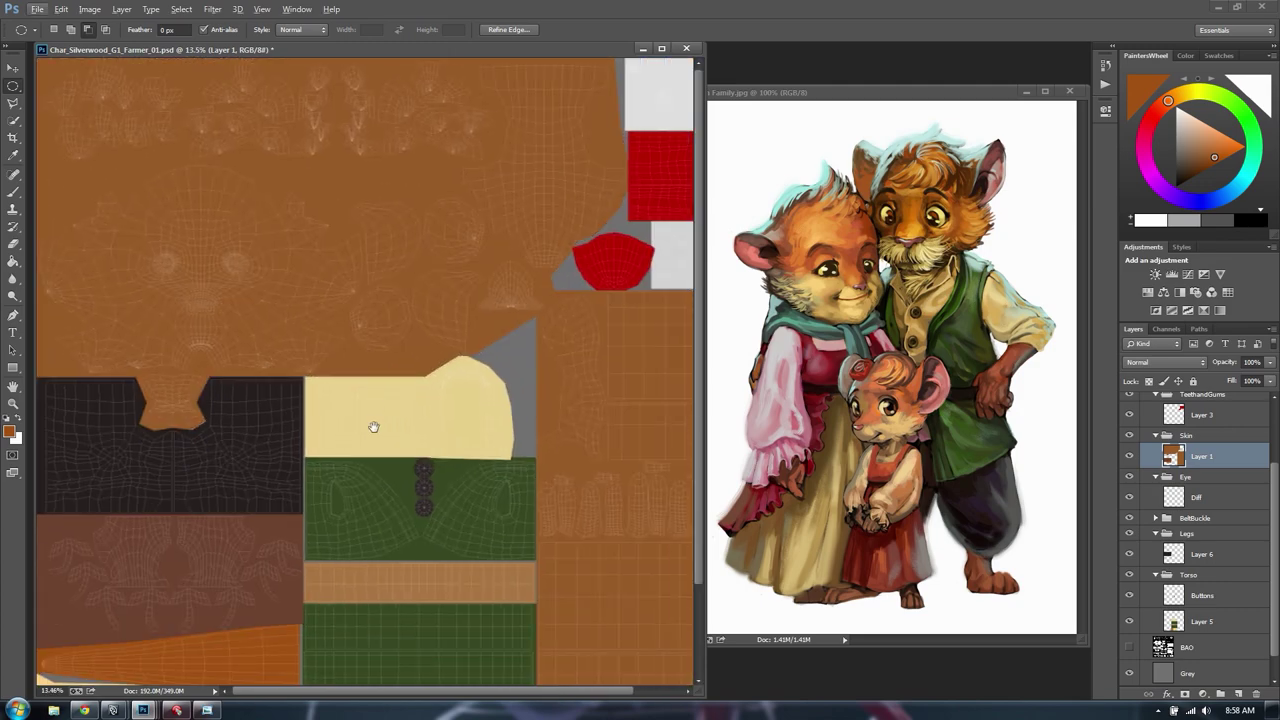
left_click_drag(373, 427, 295, 420)
left_click(357, 349)
key("g")
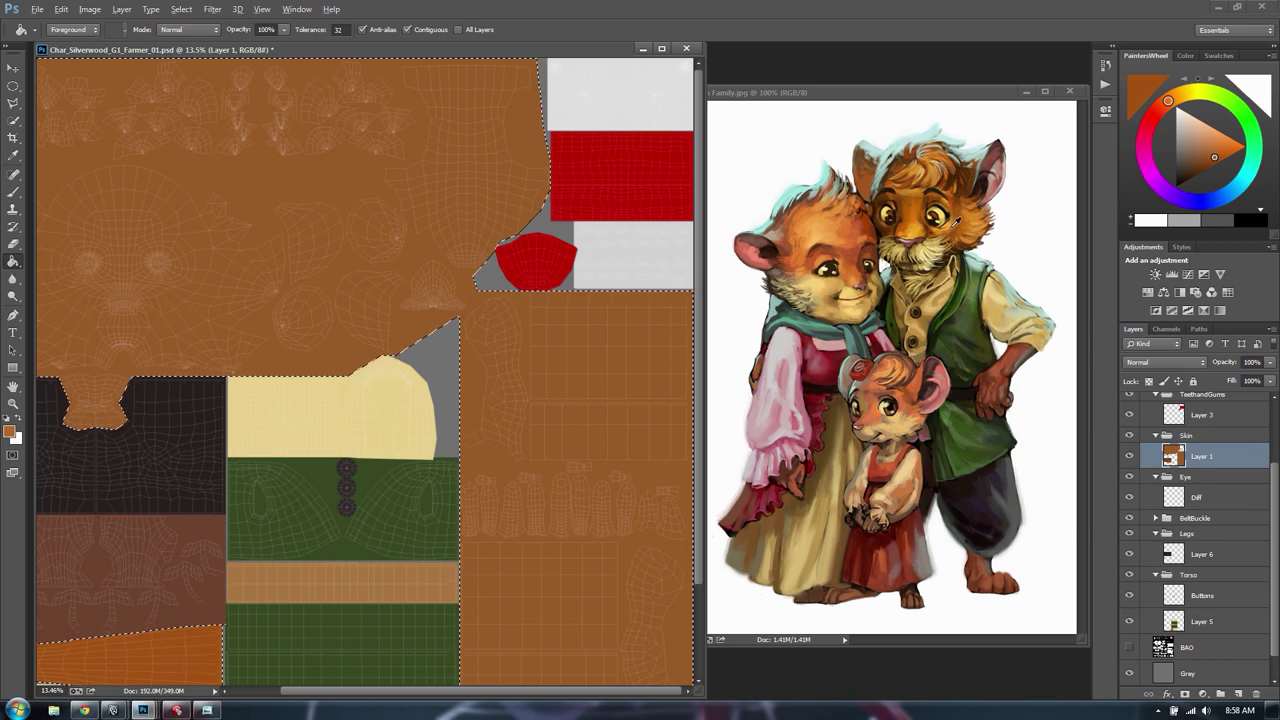
left_click(953, 226, "alt")
left_click(1212, 151)
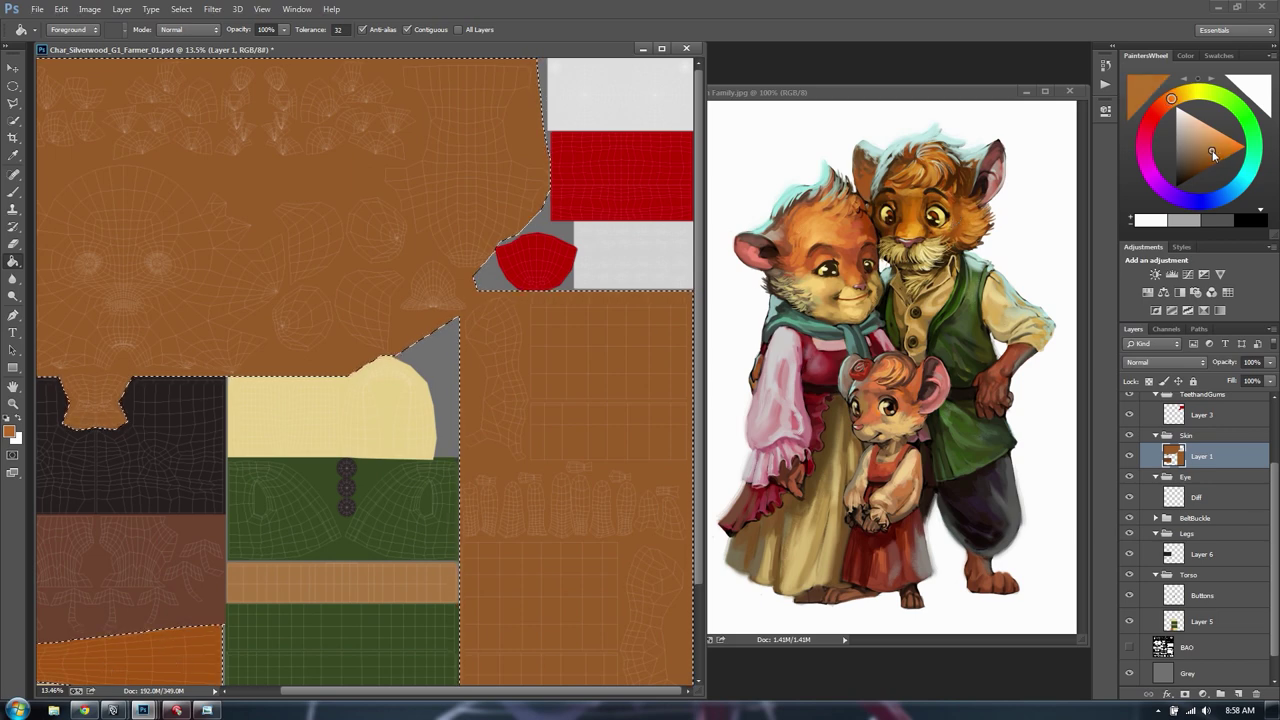
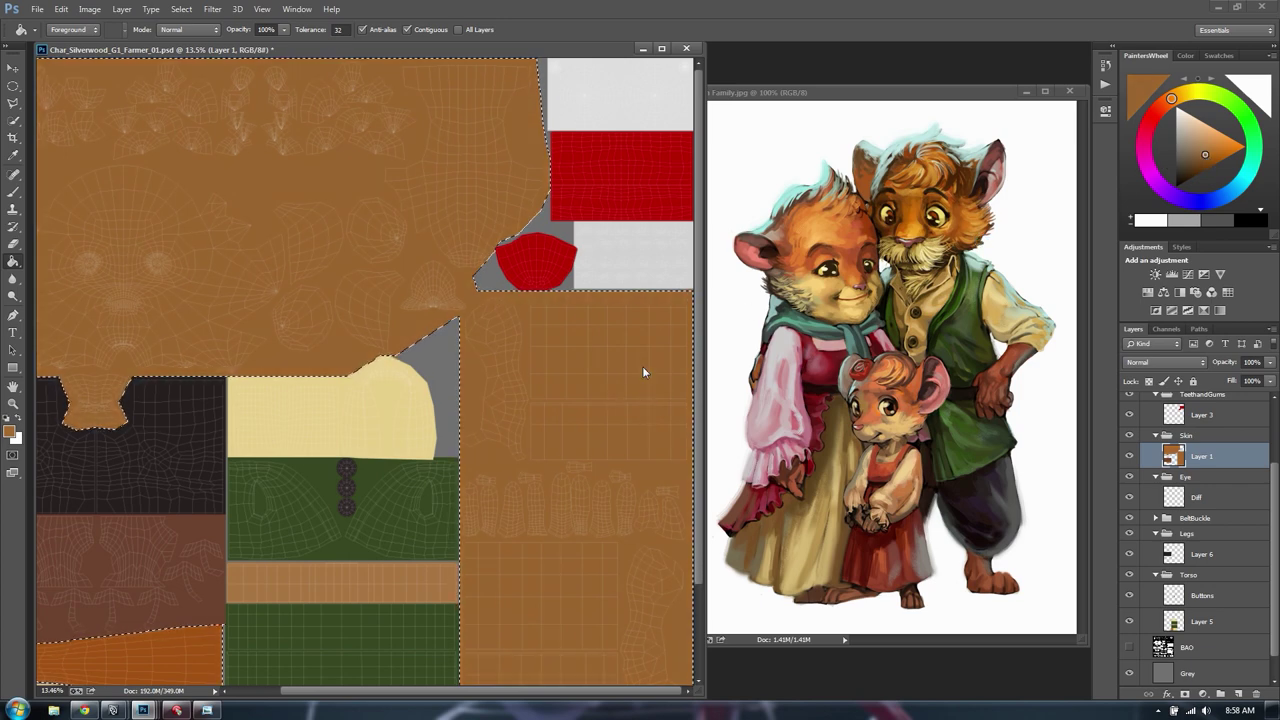
left_click_drag(354, 409, 374, 369)
left_click(222, 587)
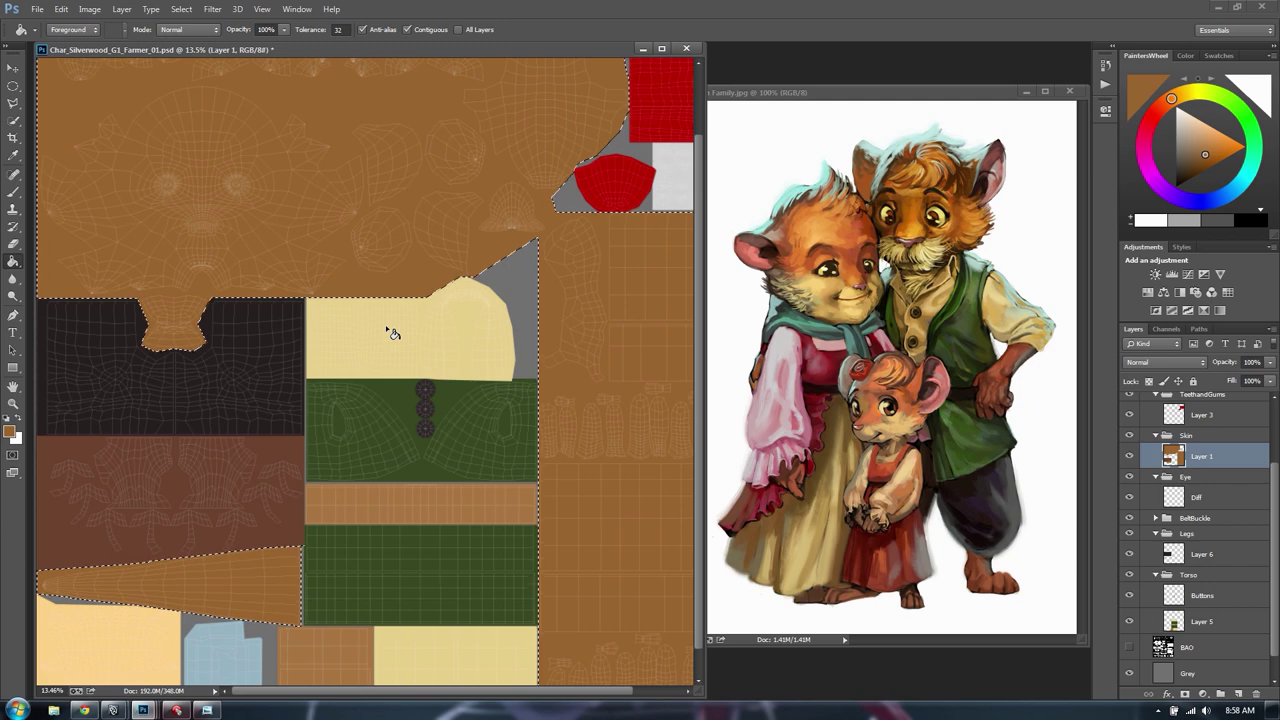
Fill the tail with a reddish brown sampled from the father's hand, lightened and shifted slightly toward orange
left_click(990, 385, "alt")
left_click(233, 562)
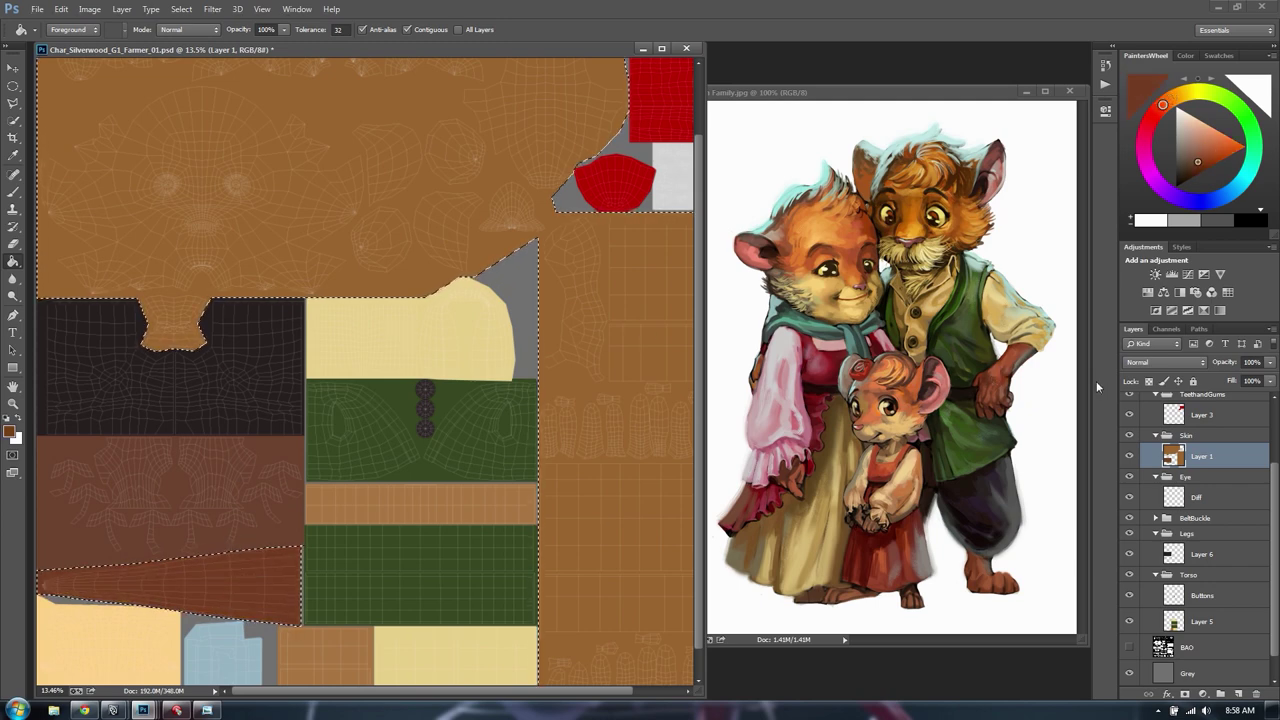
key("ctrl+z")
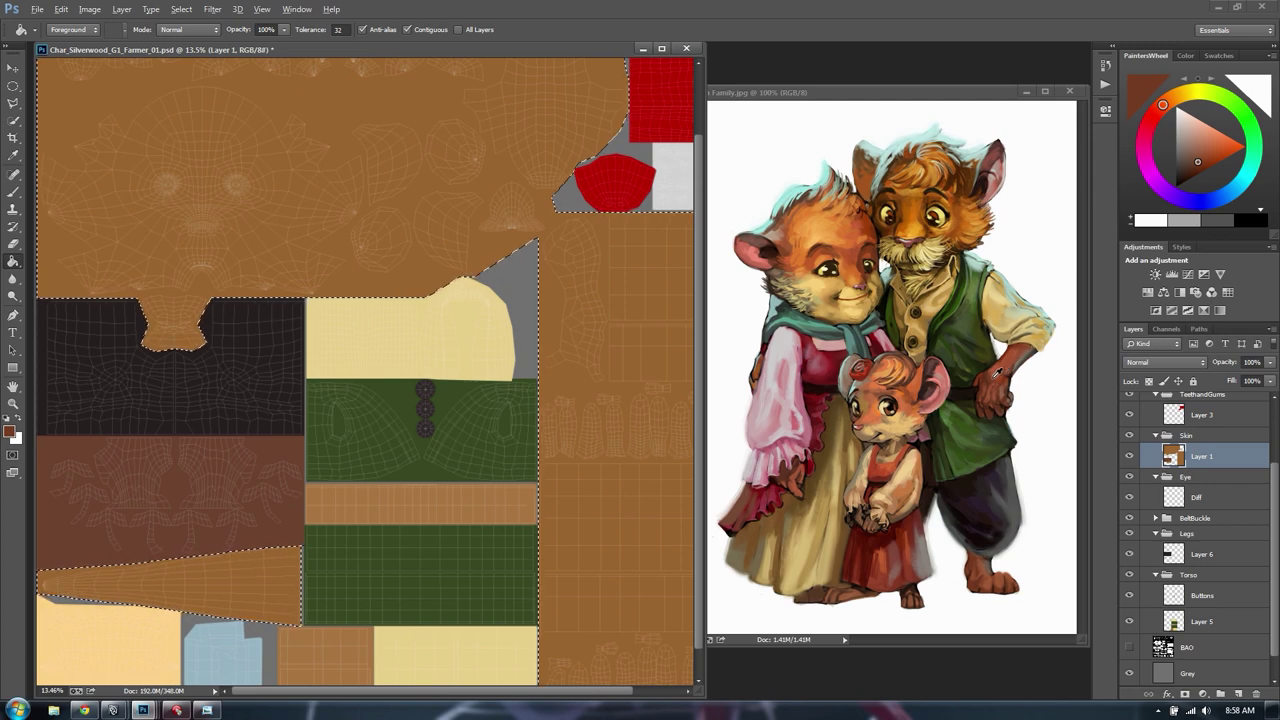
left_click(228, 567)
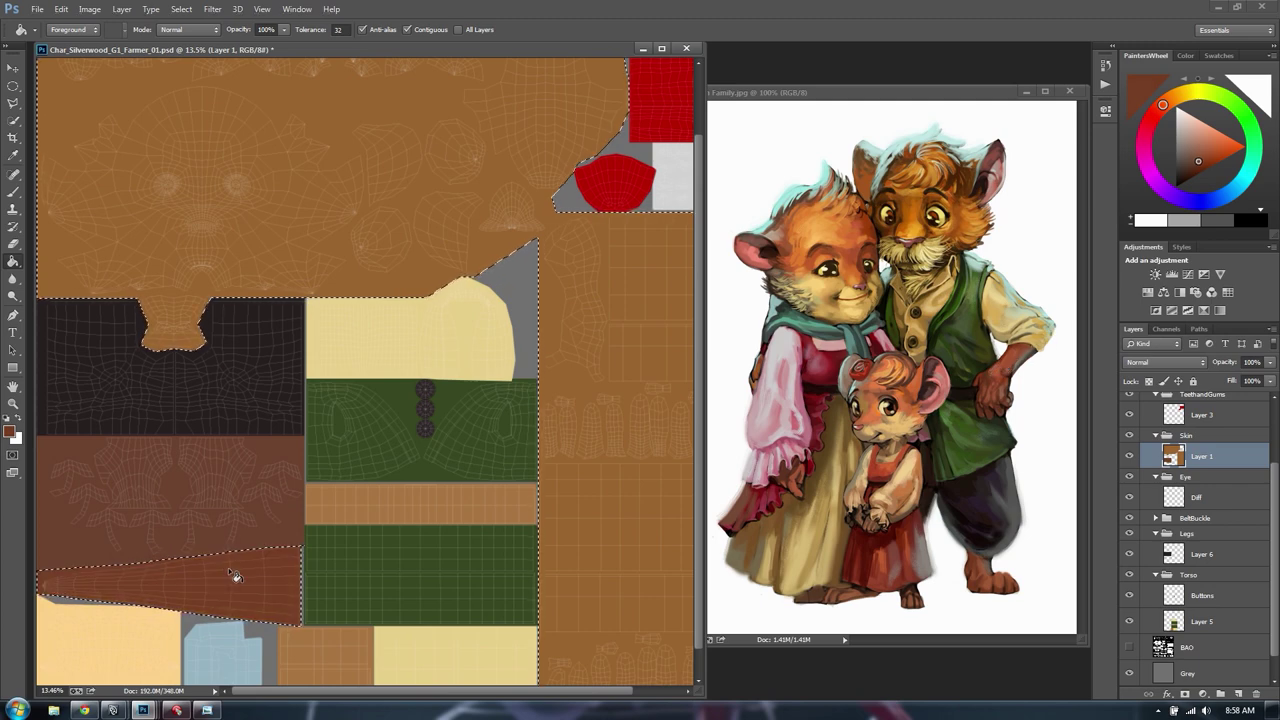
key("ctrl+z")
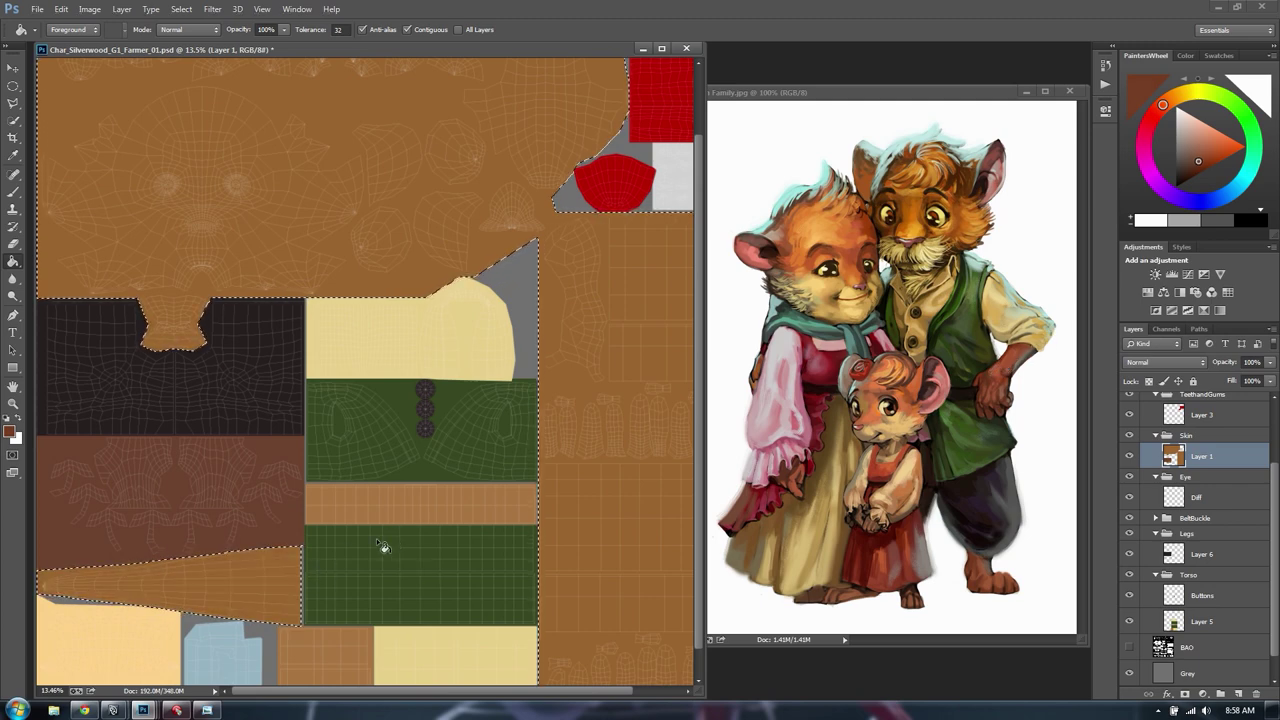
left_click(1195, 159)
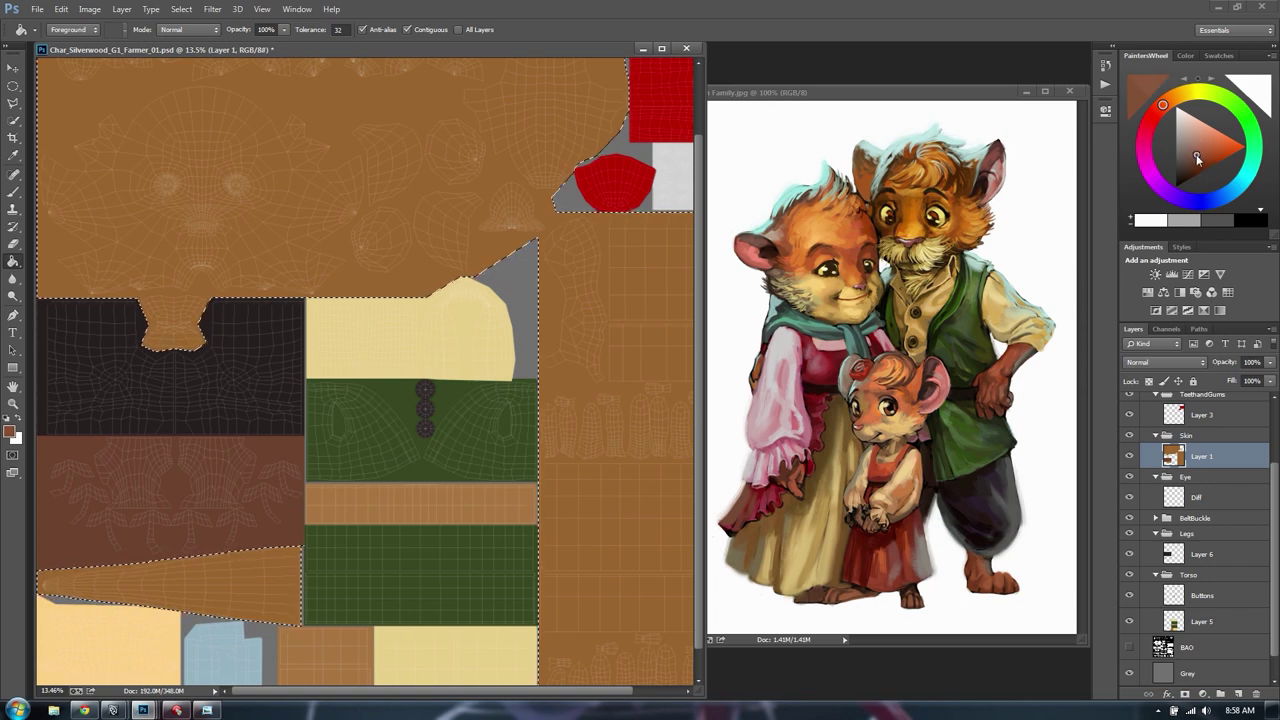
left_click_drag(1151, 91, 1169, 102)
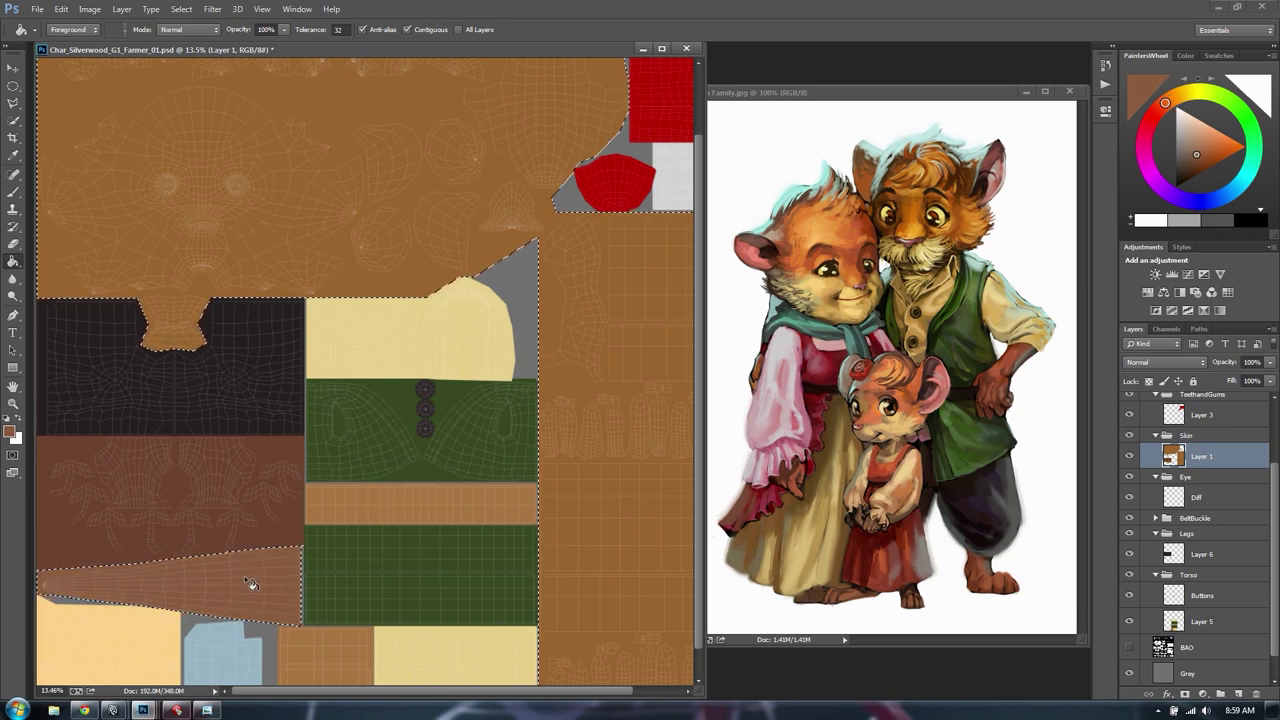
key("ctrl+d")
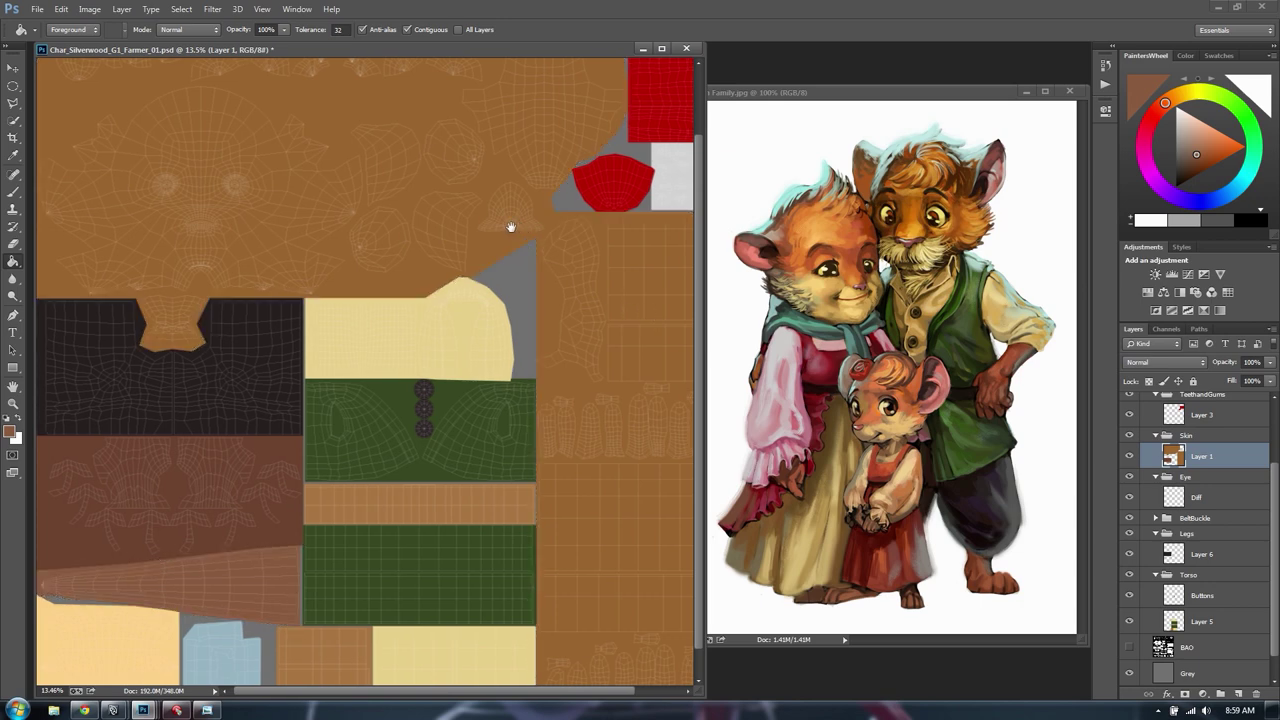
Subtract the head area from the selection with the Polygonal Lasso, leaving the arm and tail areas selected
left_click_drag(510, 227, 433, 252)
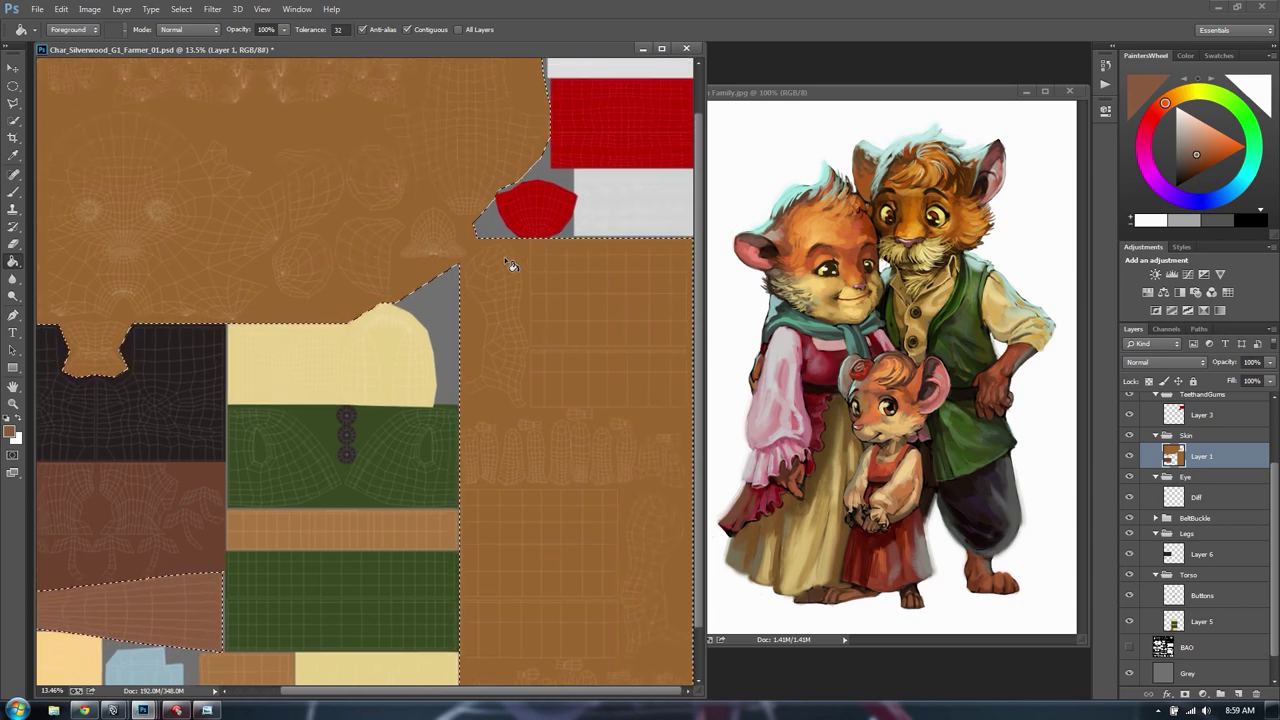
key("l")
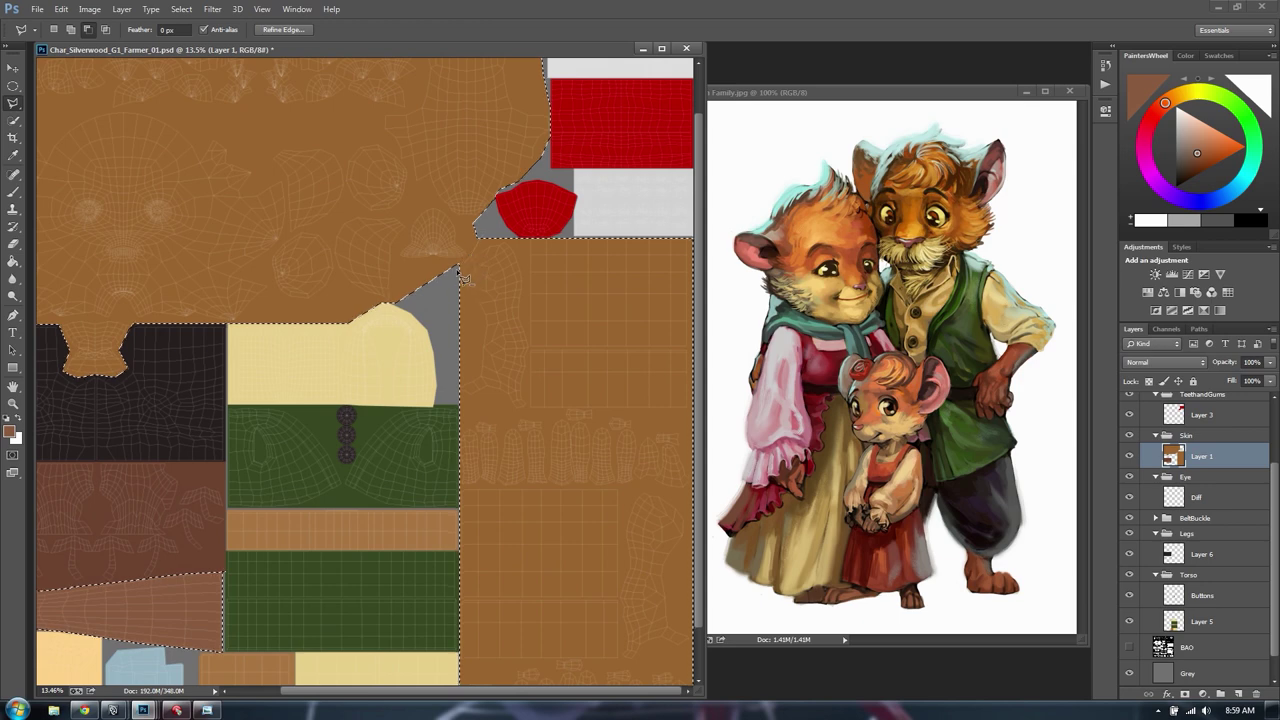
left_click(400, 303)
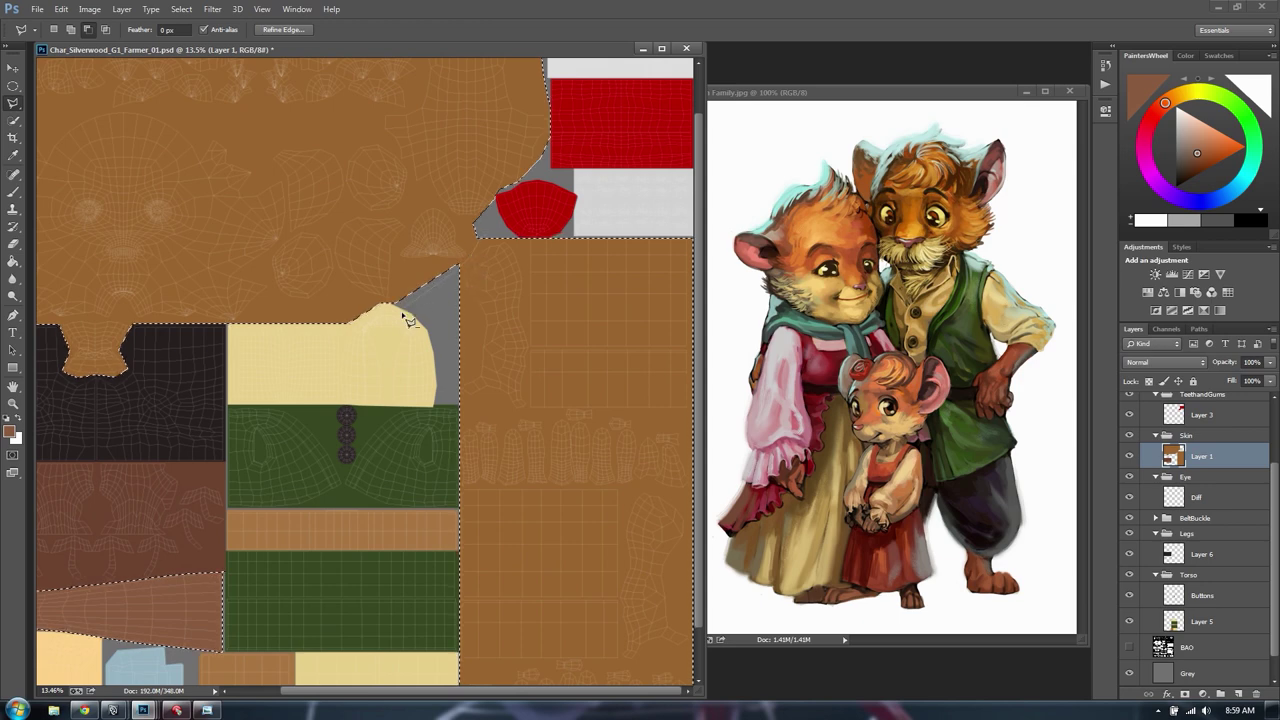
left_click(340, 350)
left_click(72, 418)
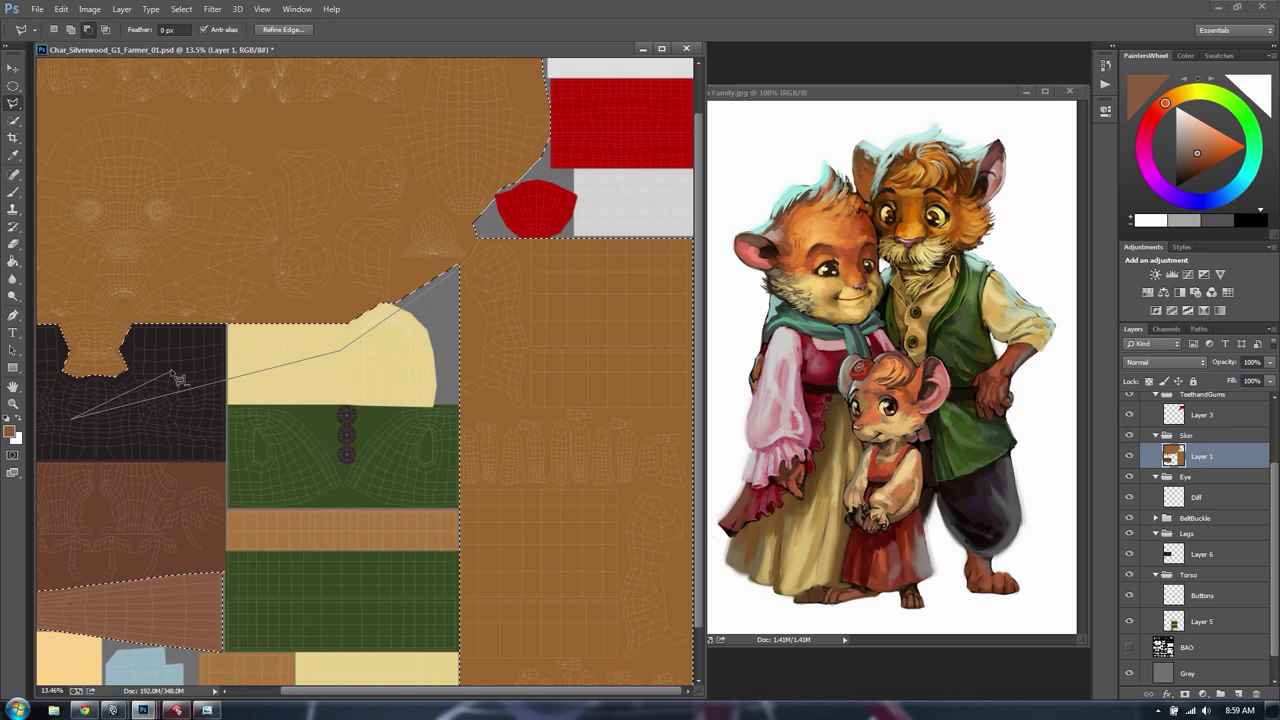
left_click_drag(170, 367, 637, 534)
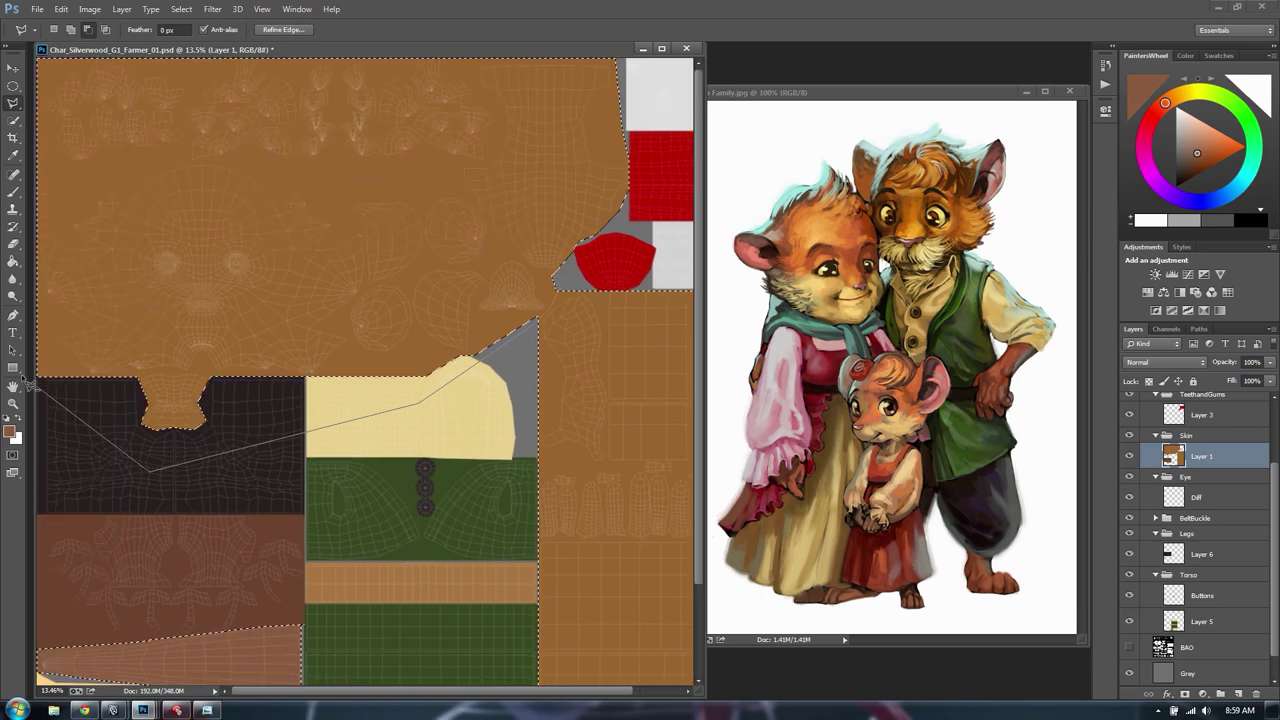
left_click(31, 46)
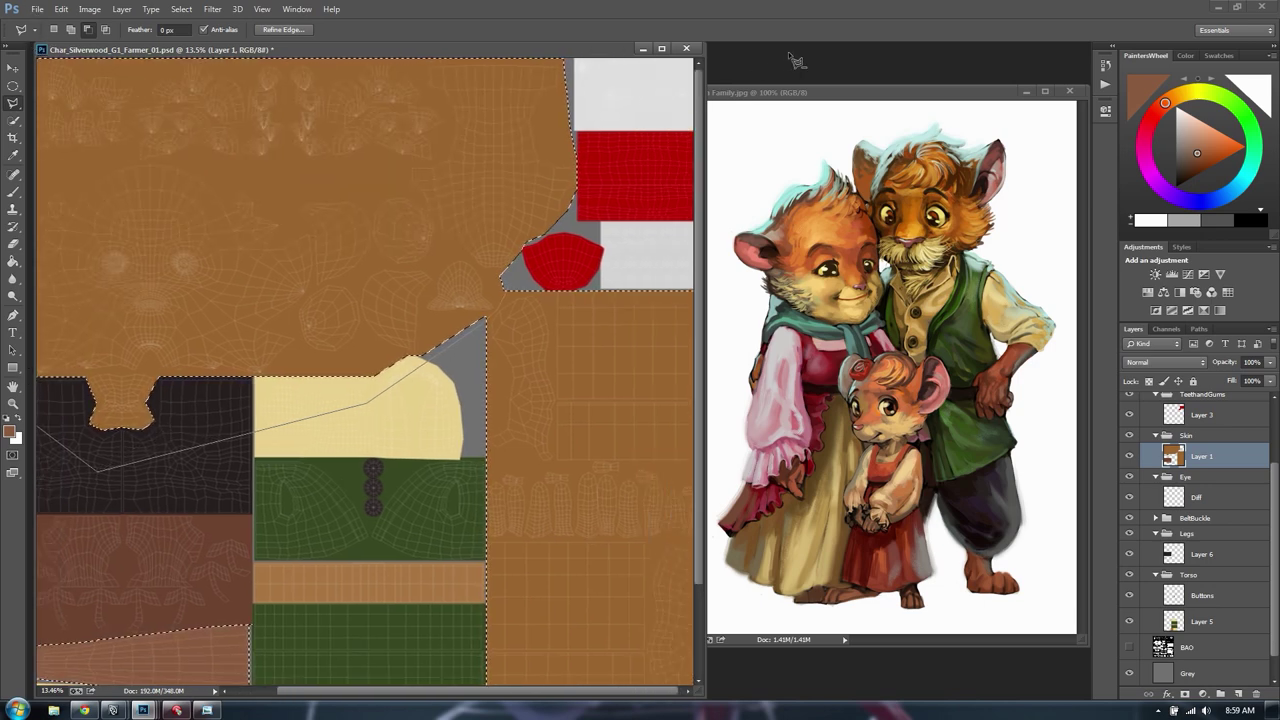
left_click(568, 45)
left_click(578, 199)
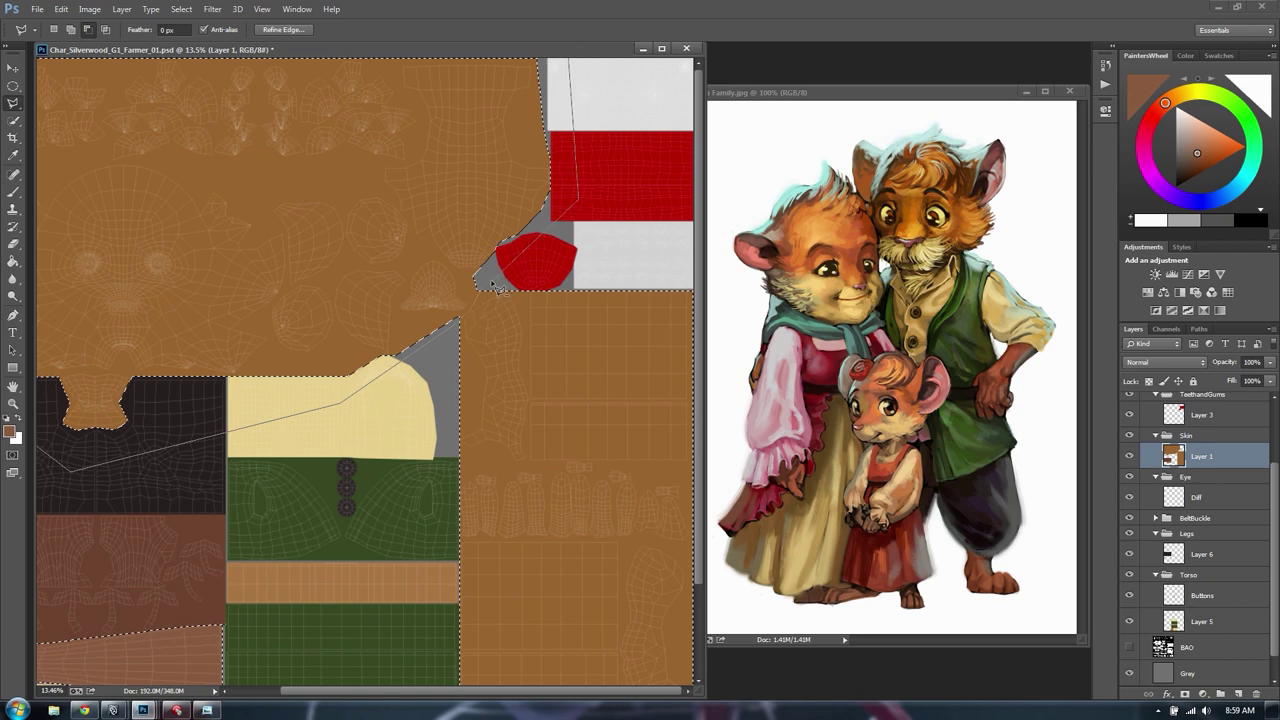
left_click(489, 277)
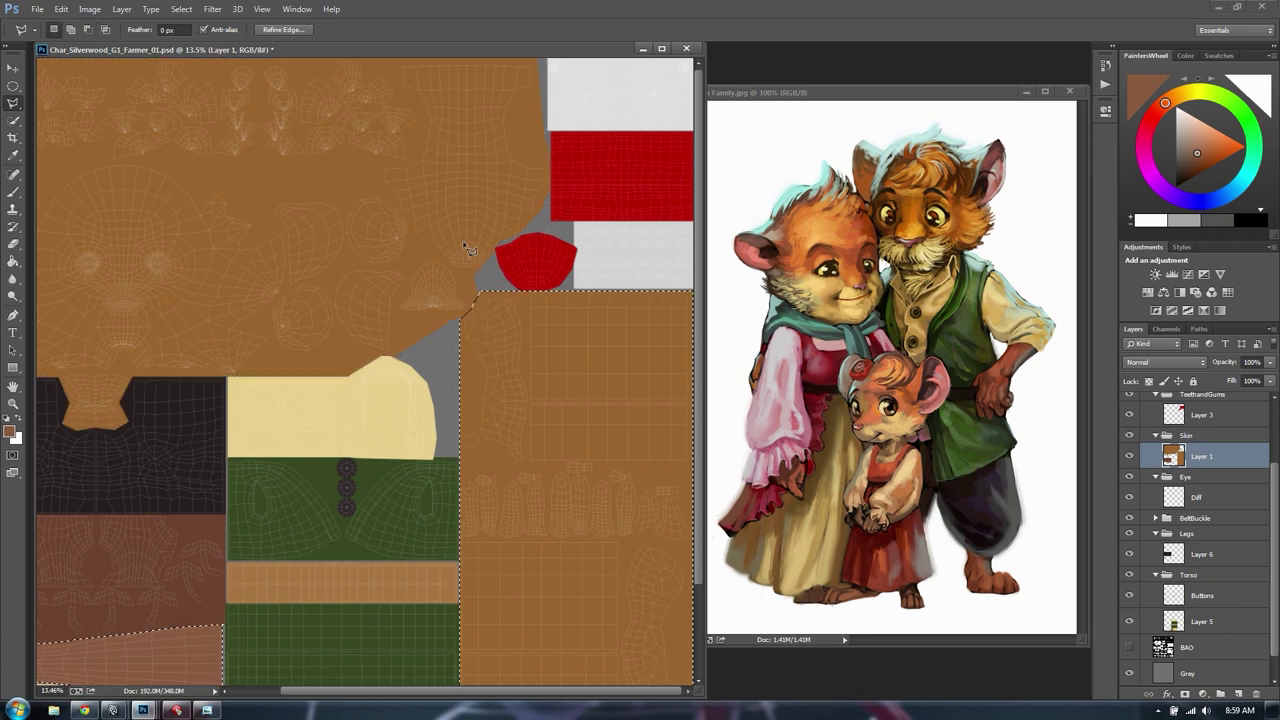
Cut the selected arm and tail areas out of Layer 1 and paste them in place on a new layer above it
key("Delete")
key("ctrl+d")
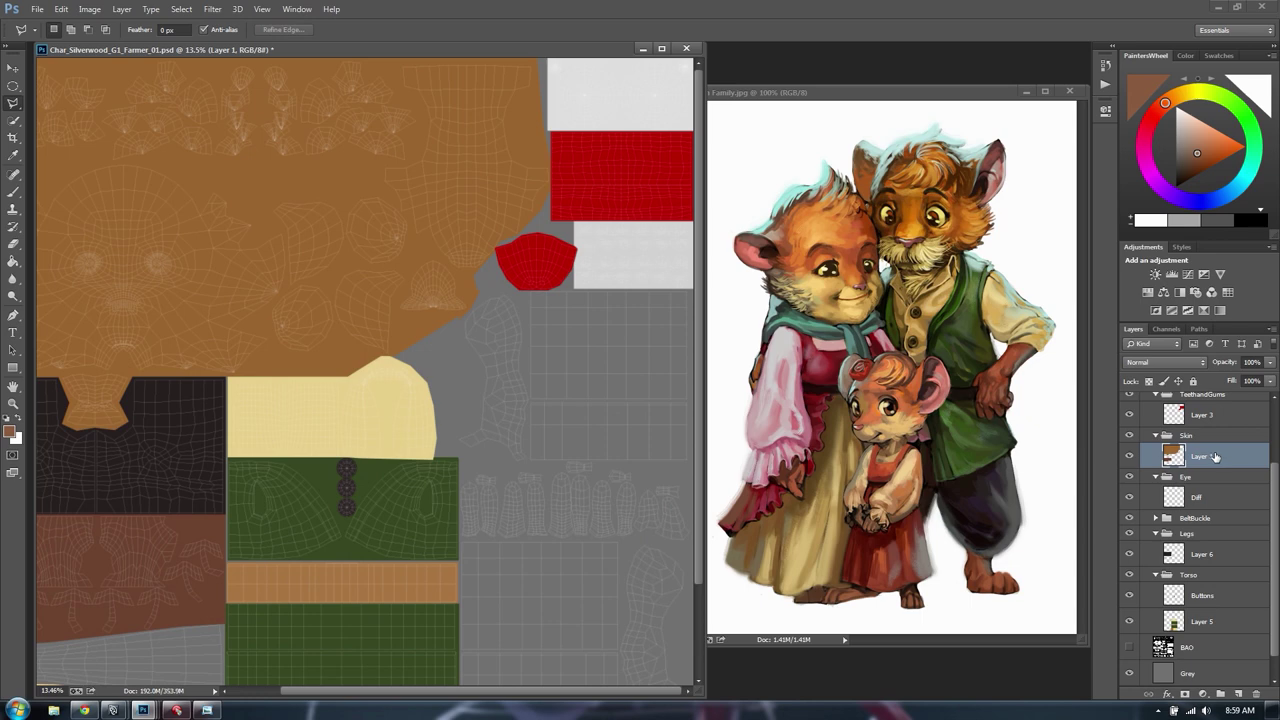
key("ctrl+v")
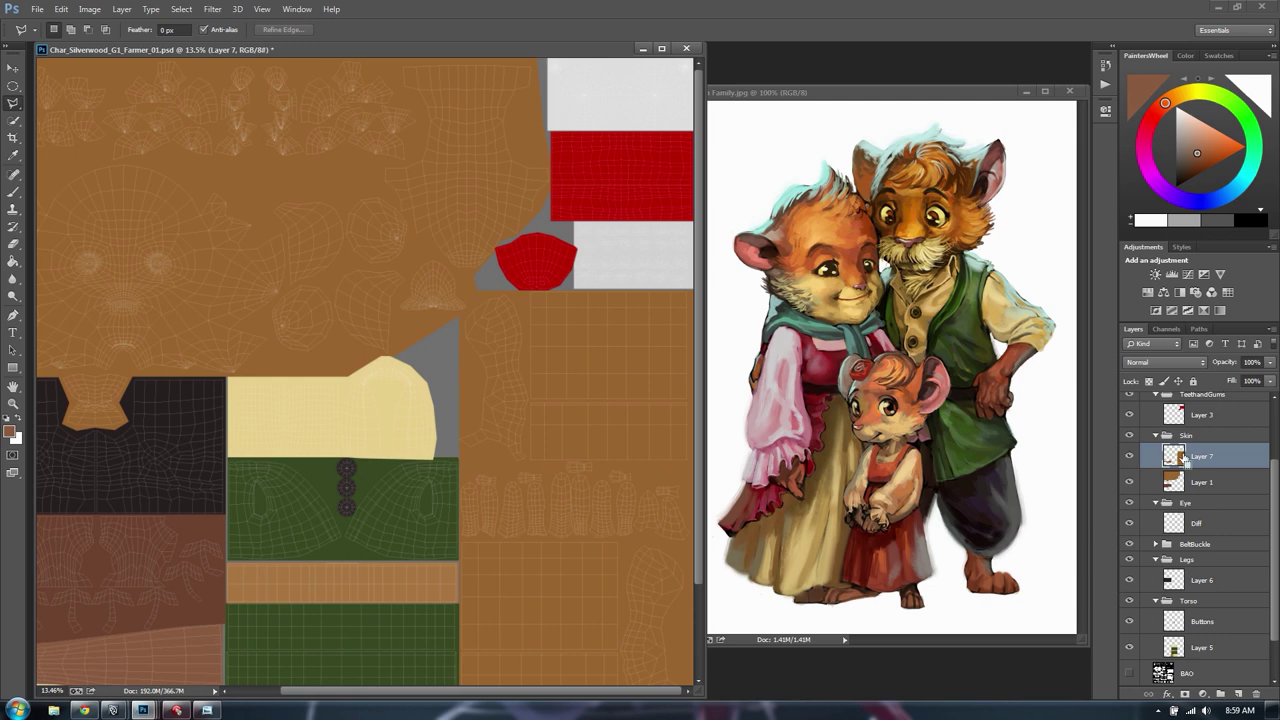
Fill the arm and tail areas on Layer 7 with the reddish brown foreground color, and deselect
left_click(1174, 457, "ctrl")
key("g")
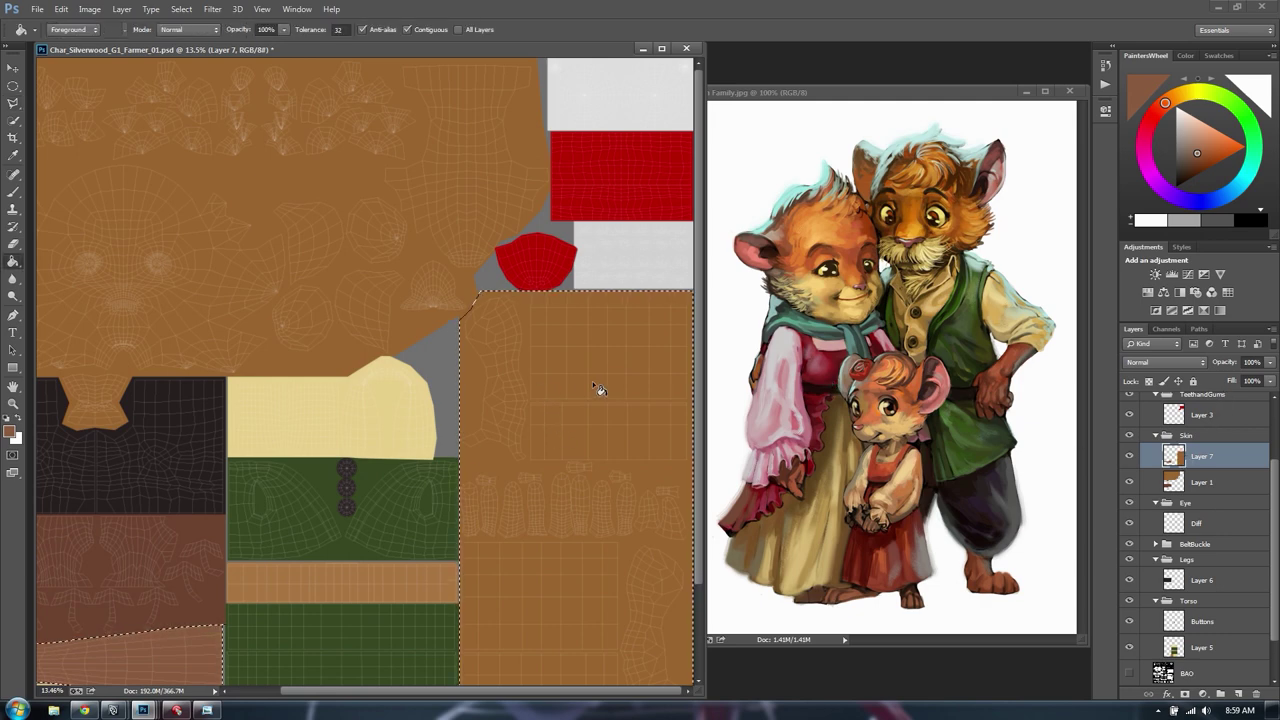
left_click(593, 384)
left_click_drag(449, 474, 671, 606)
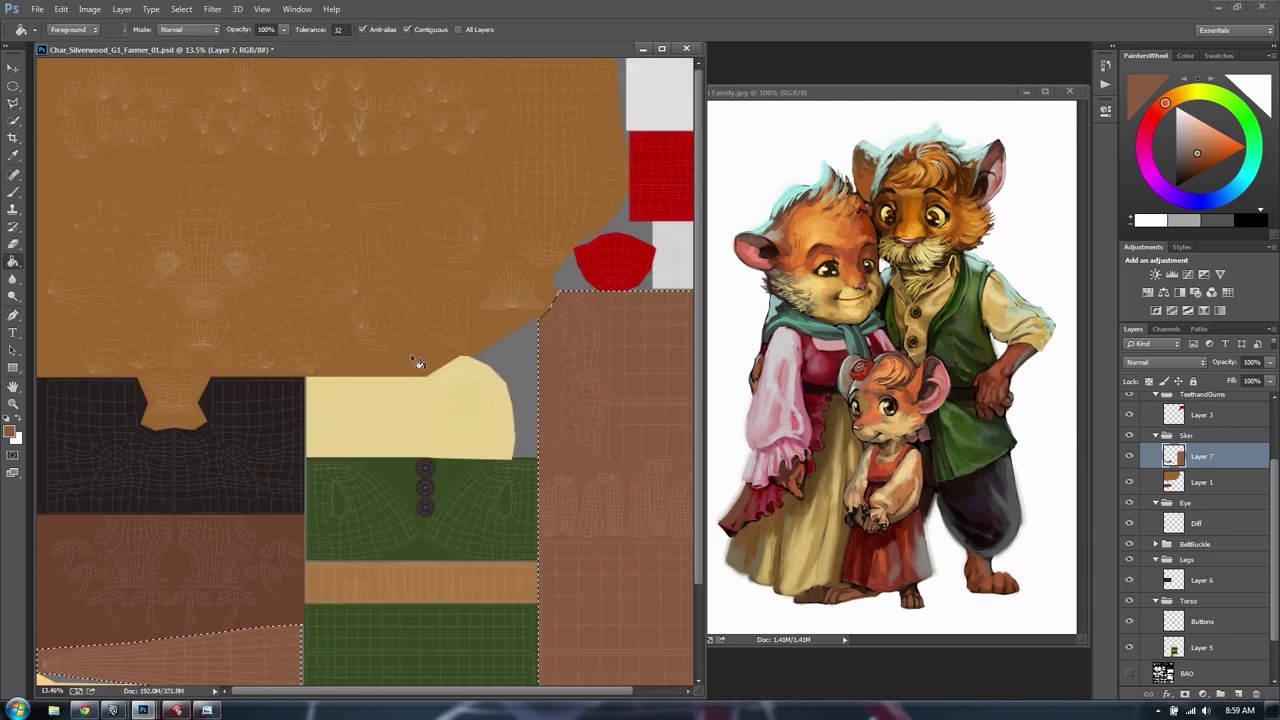
key("m")
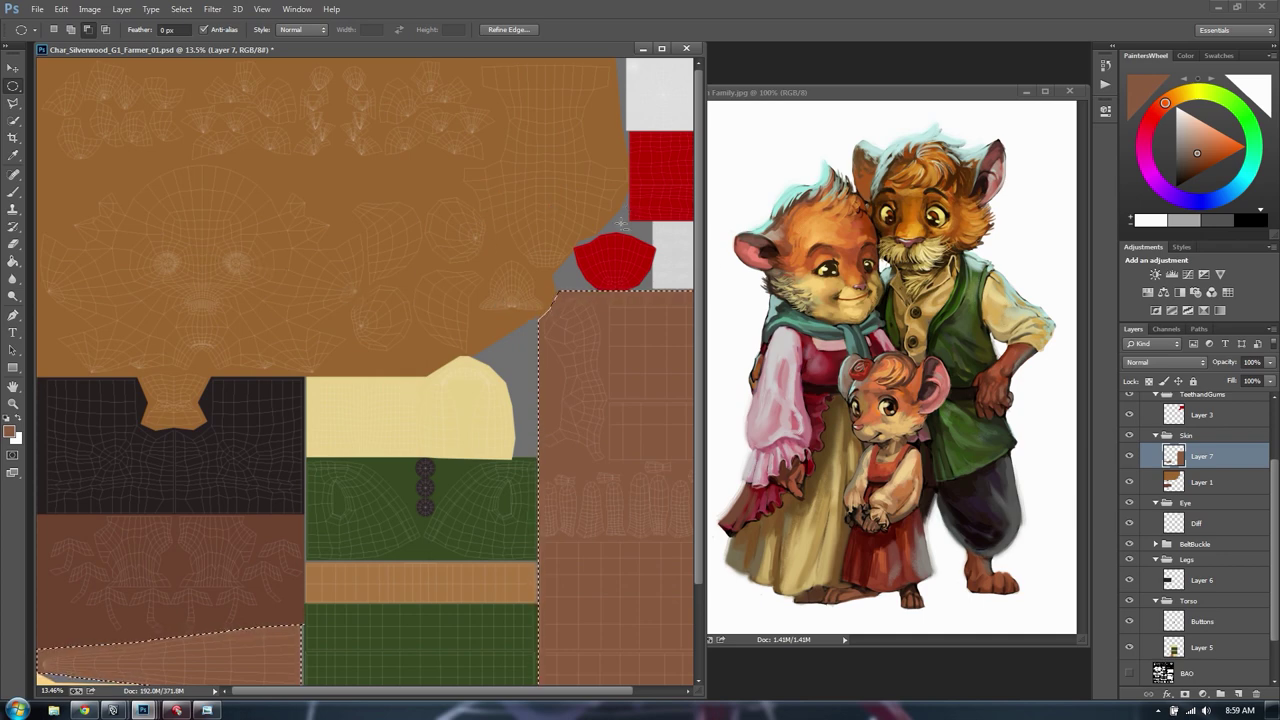
key("alt+bracketleft")
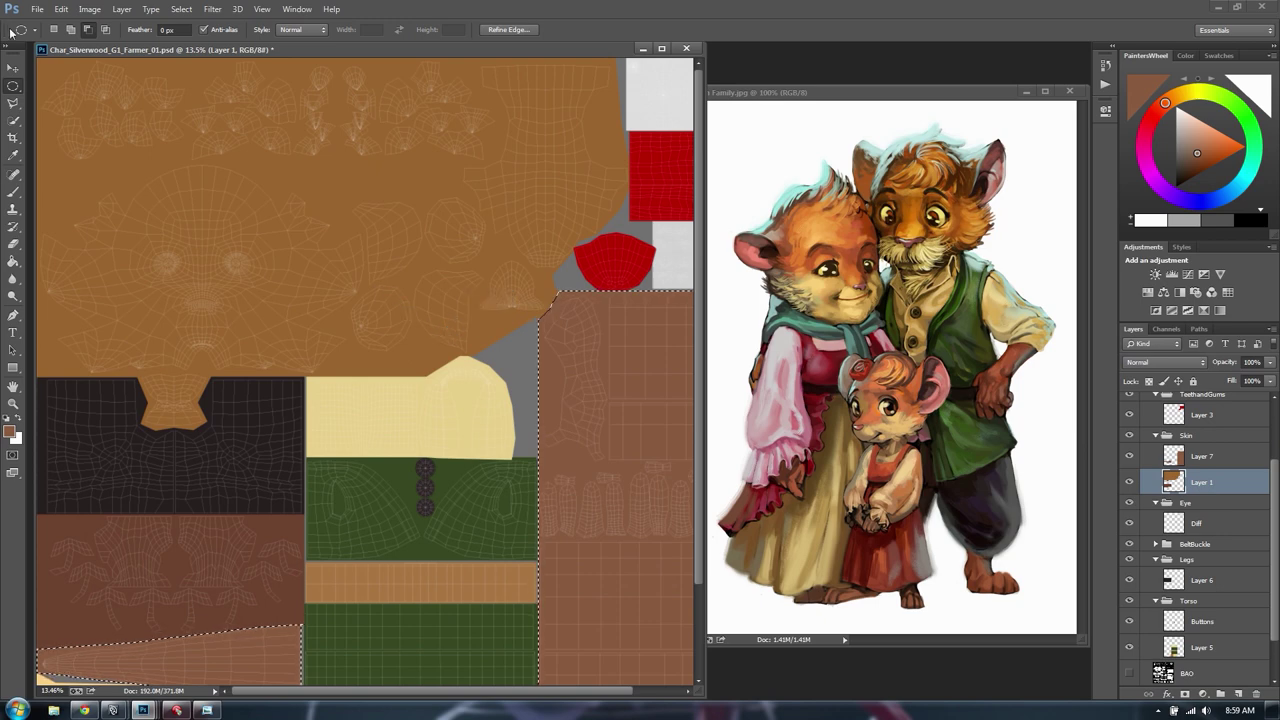
left_click_drag(13, 85, 70, 83)
key("ctrl+d")
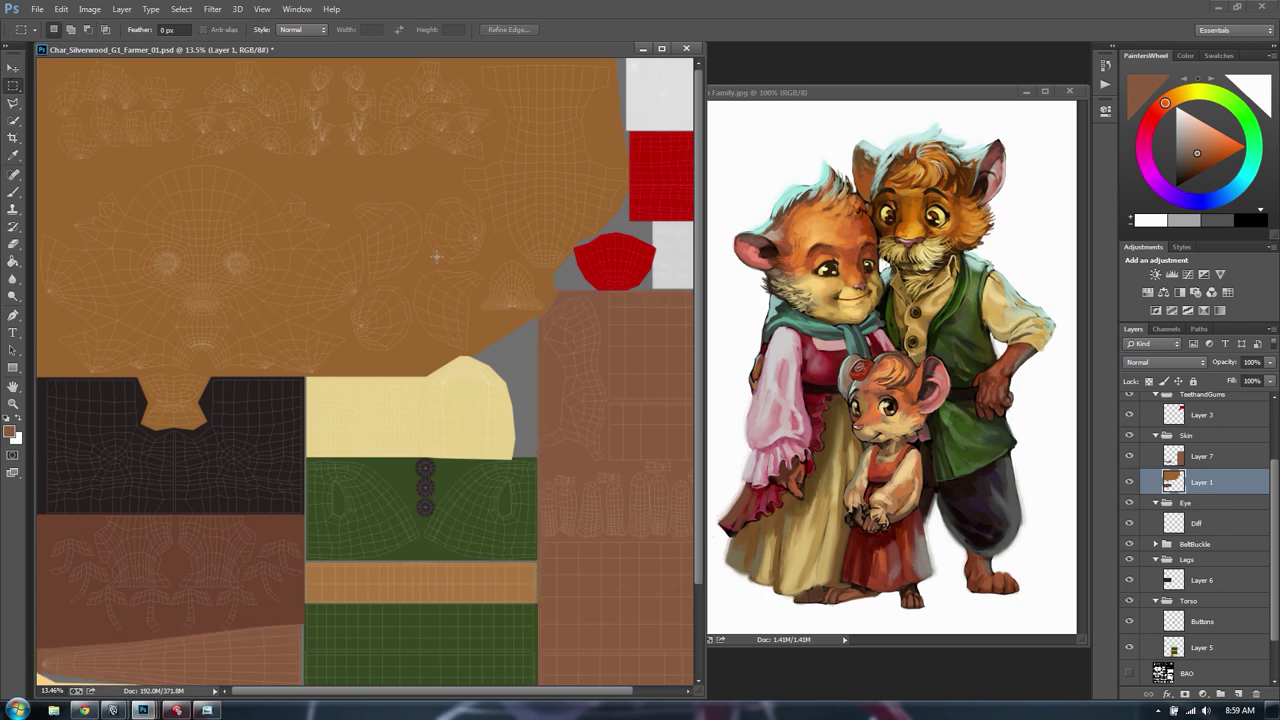
Load Layer 1's contents as a selection and subtract the dark brown area, leaving only the golden brown head area selected
left_click(1212, 460)
left_click(1205, 482)
left_click(1175, 484, "ctrl")
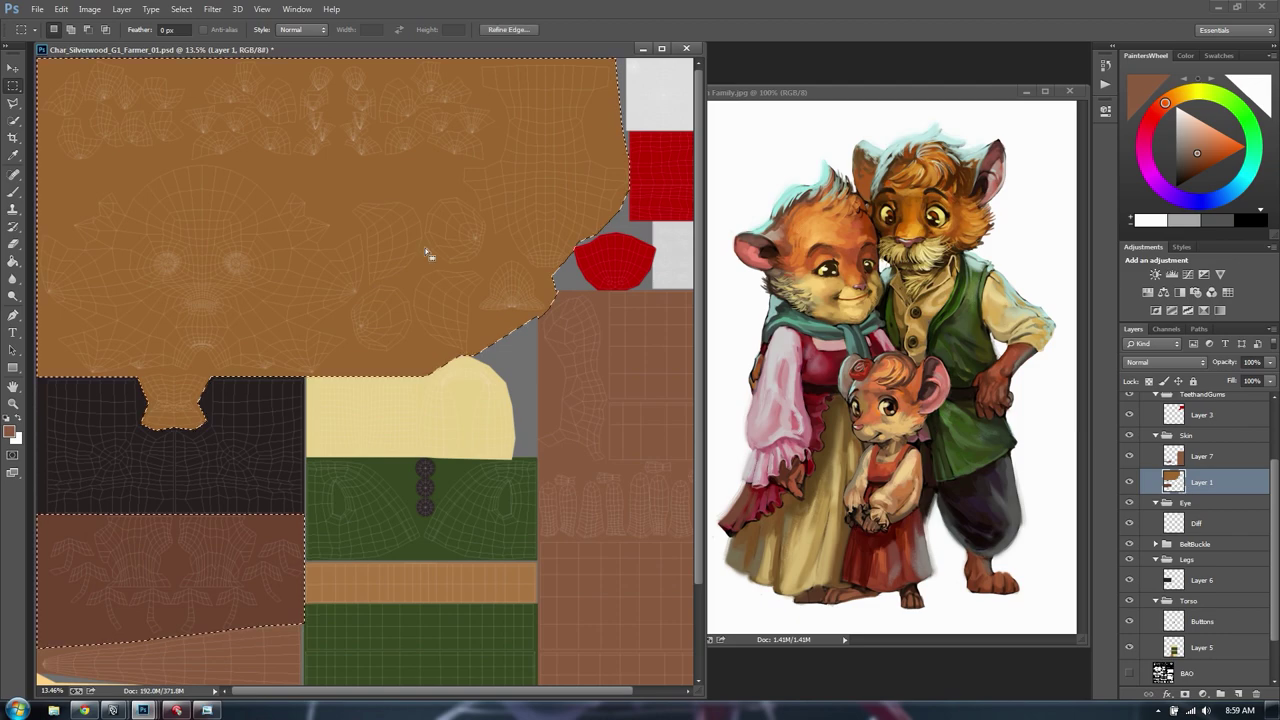
scroll(396, 279, "down", 2, "alt")
scroll(395, 279, "up", 2, "alt")
scroll(395, 279, "down", 1, "alt")
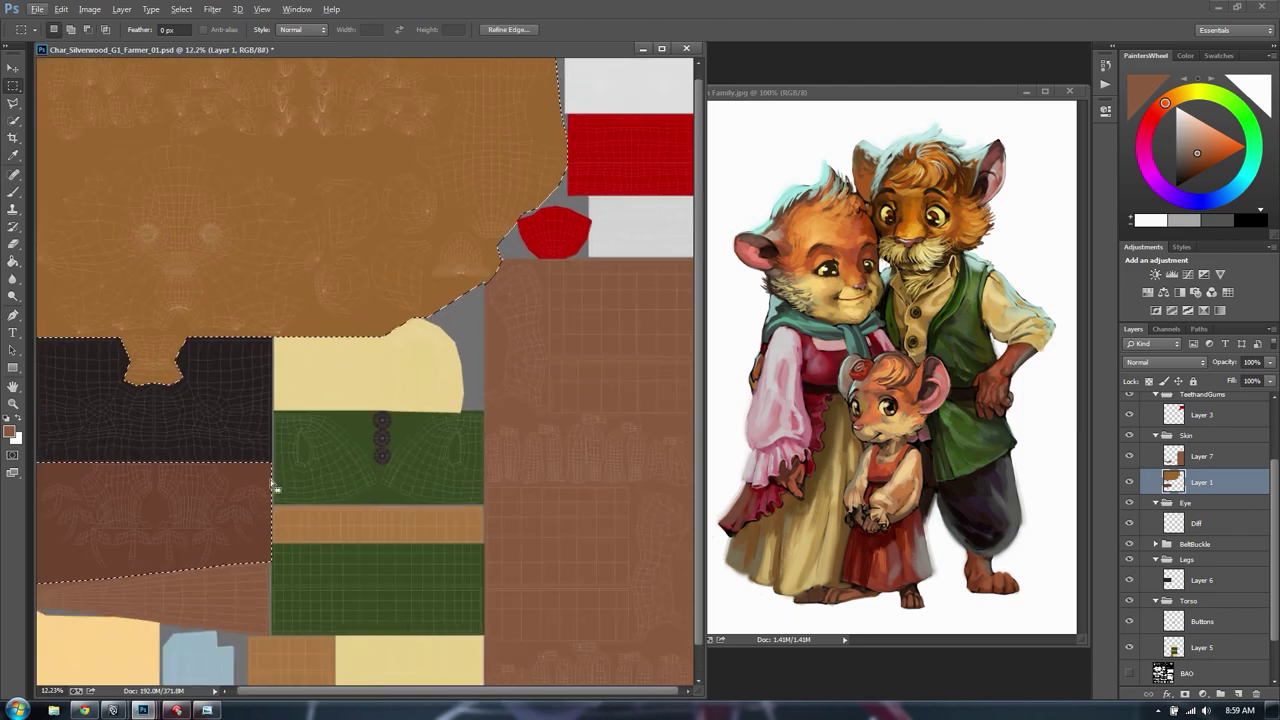
left_click_drag(301, 443, 14, 676, "shift")
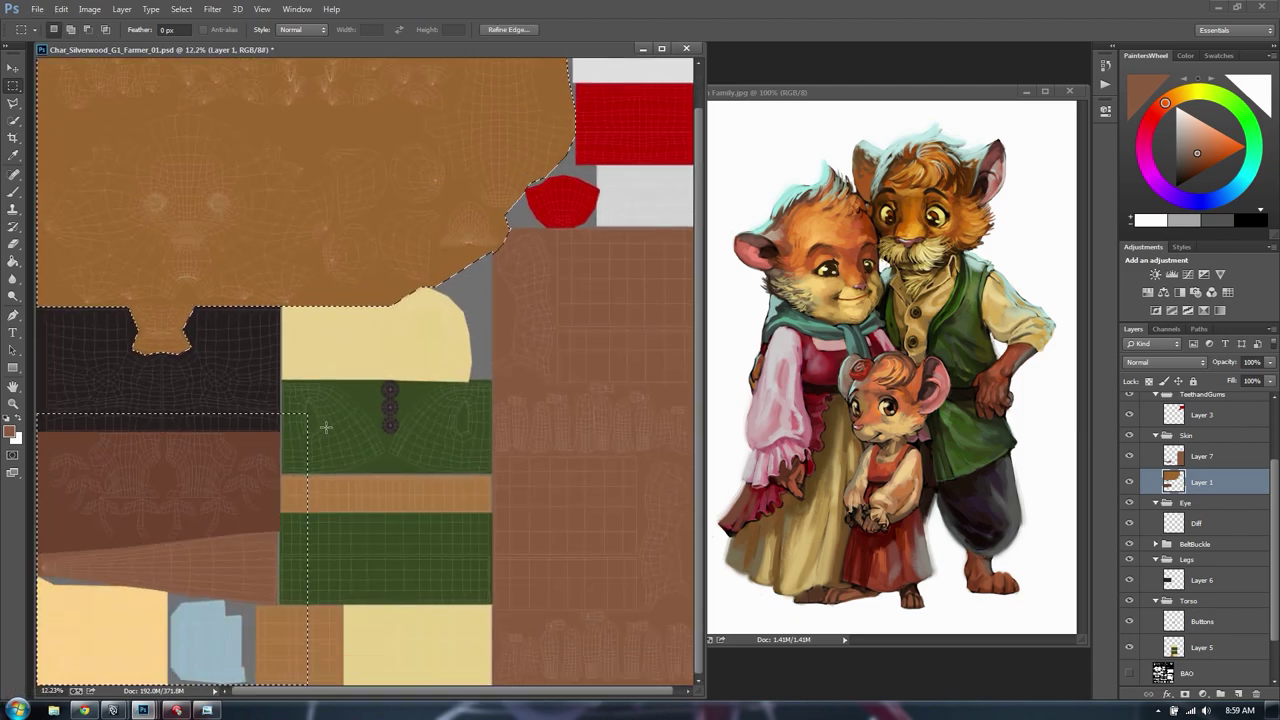
left_click(331, 411, "alt")
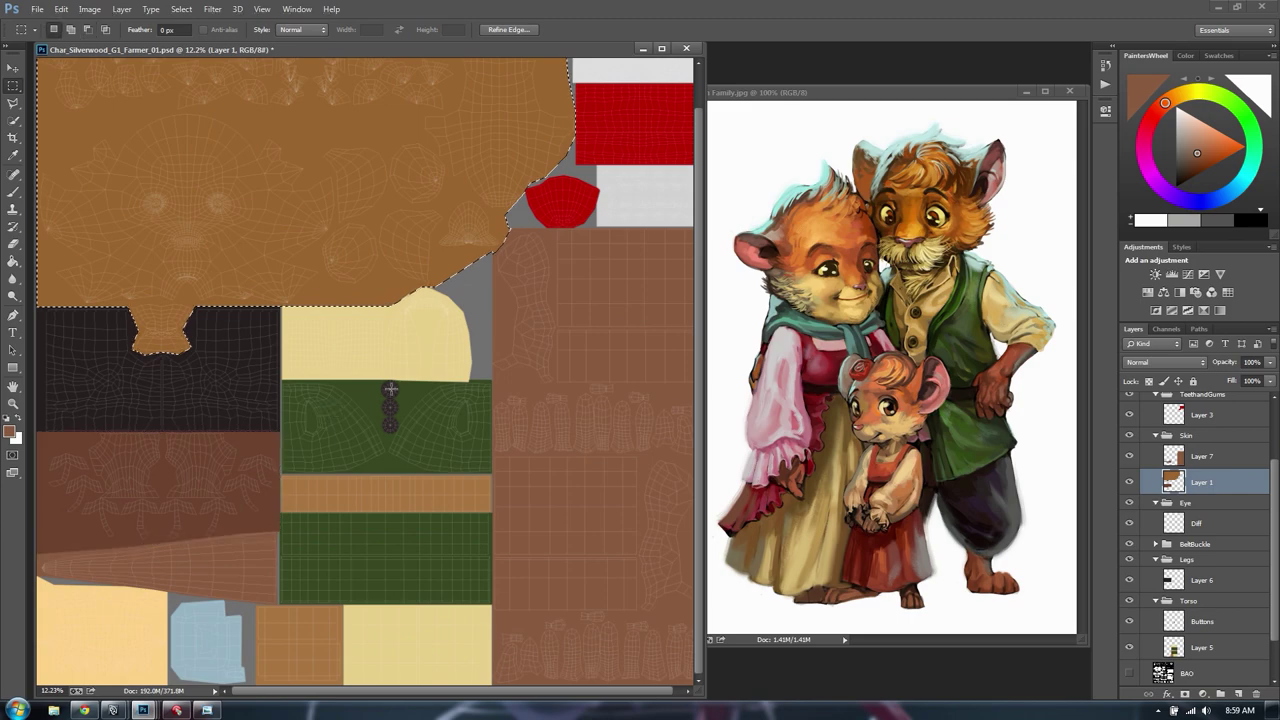
key("ctrl+d")
left_click_drag(377, 277, 450, 533)
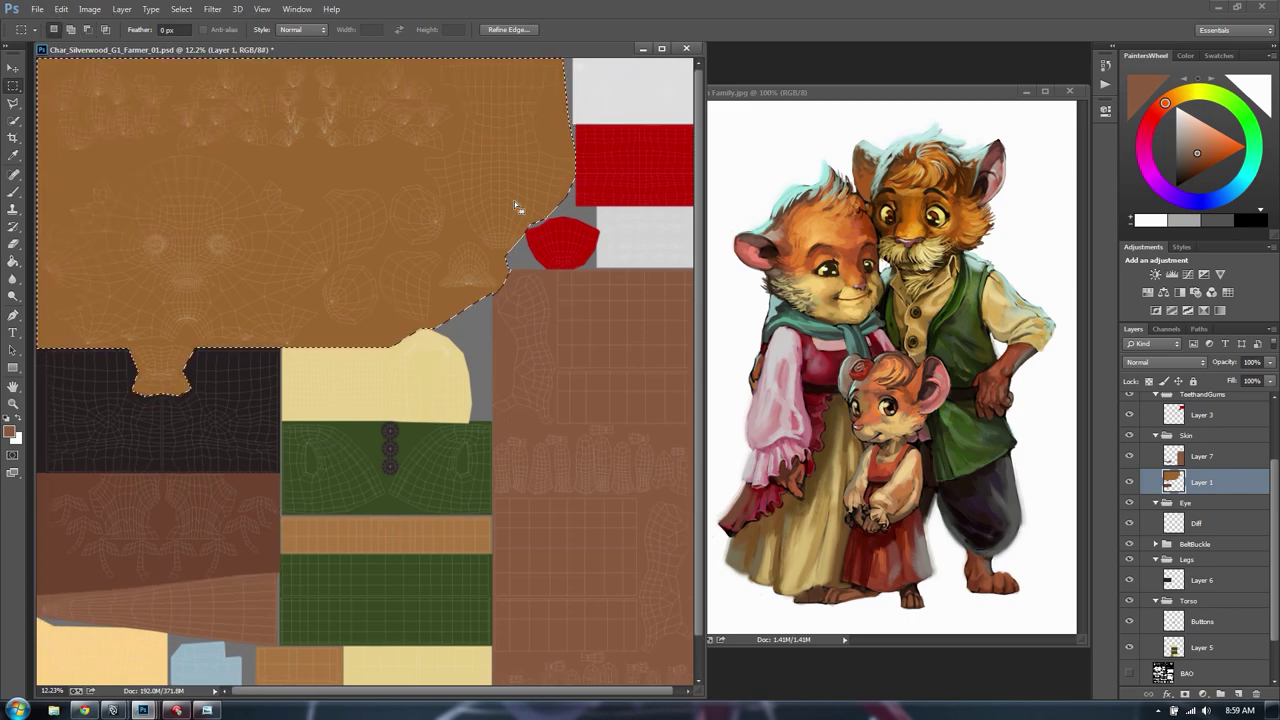
Boost the head area's contrast slightly with Curves, using points at input 53, output 49 and input 189, output 193, and deselect
key("ctrl+m")
left_click_drag(701, 528, 647, 573)
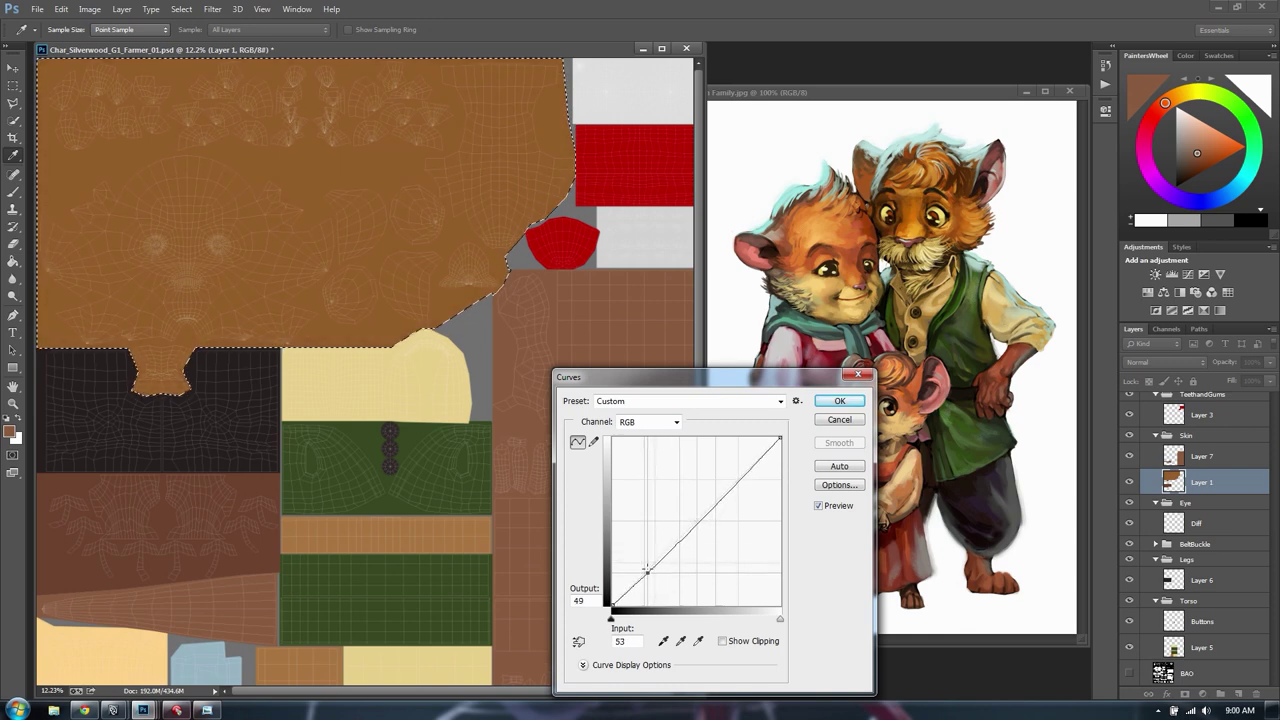
left_click(736, 480)
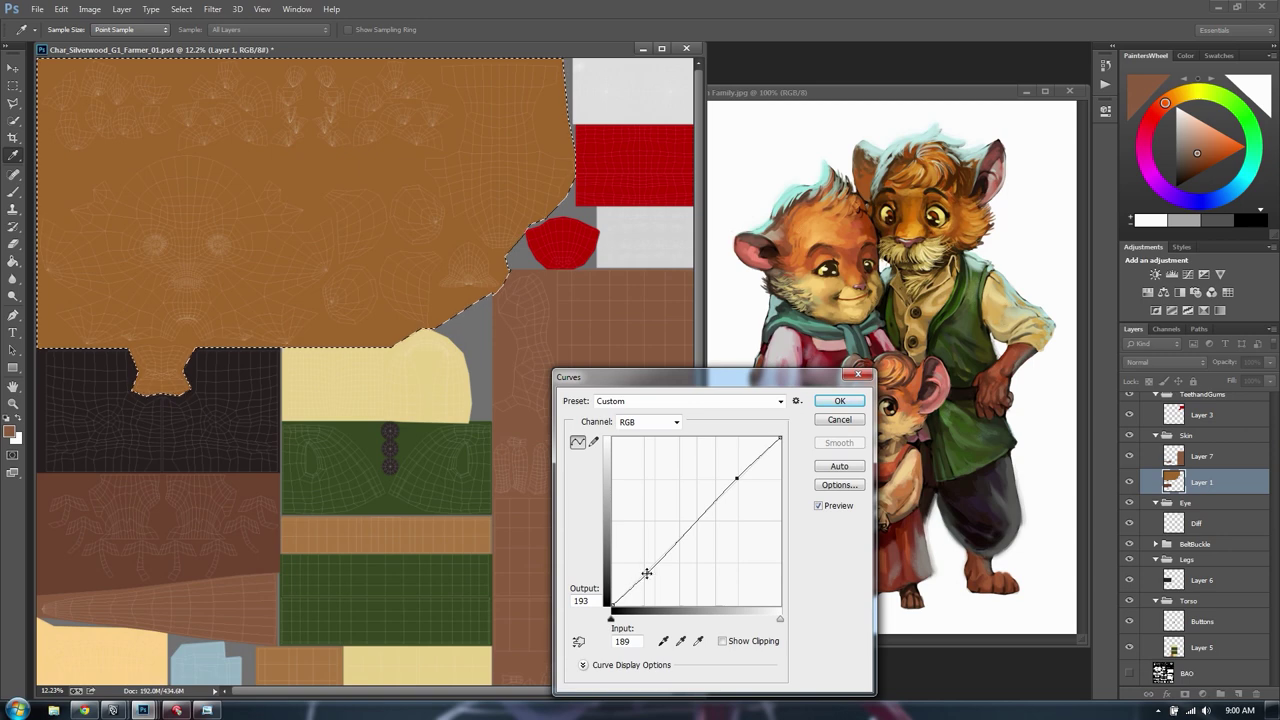
key("Return")
key("m")
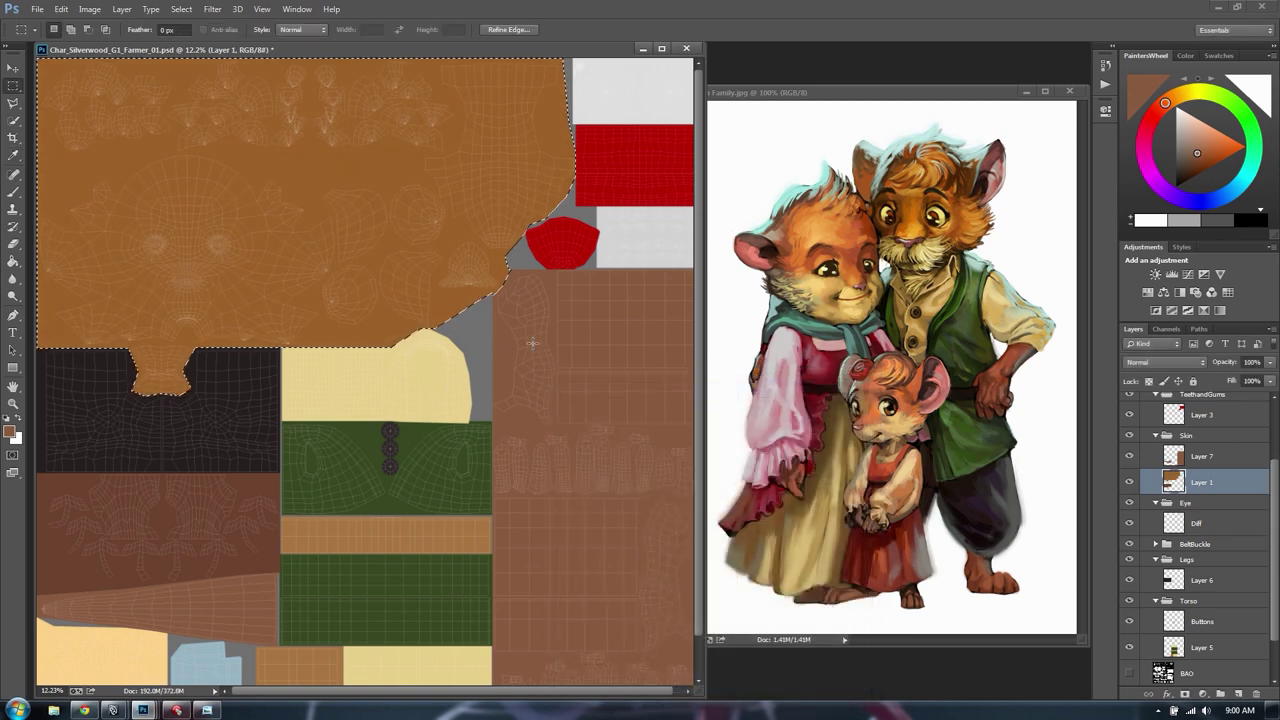
key("ctrl+d")
left_click_drag(549, 250, 540, 410)
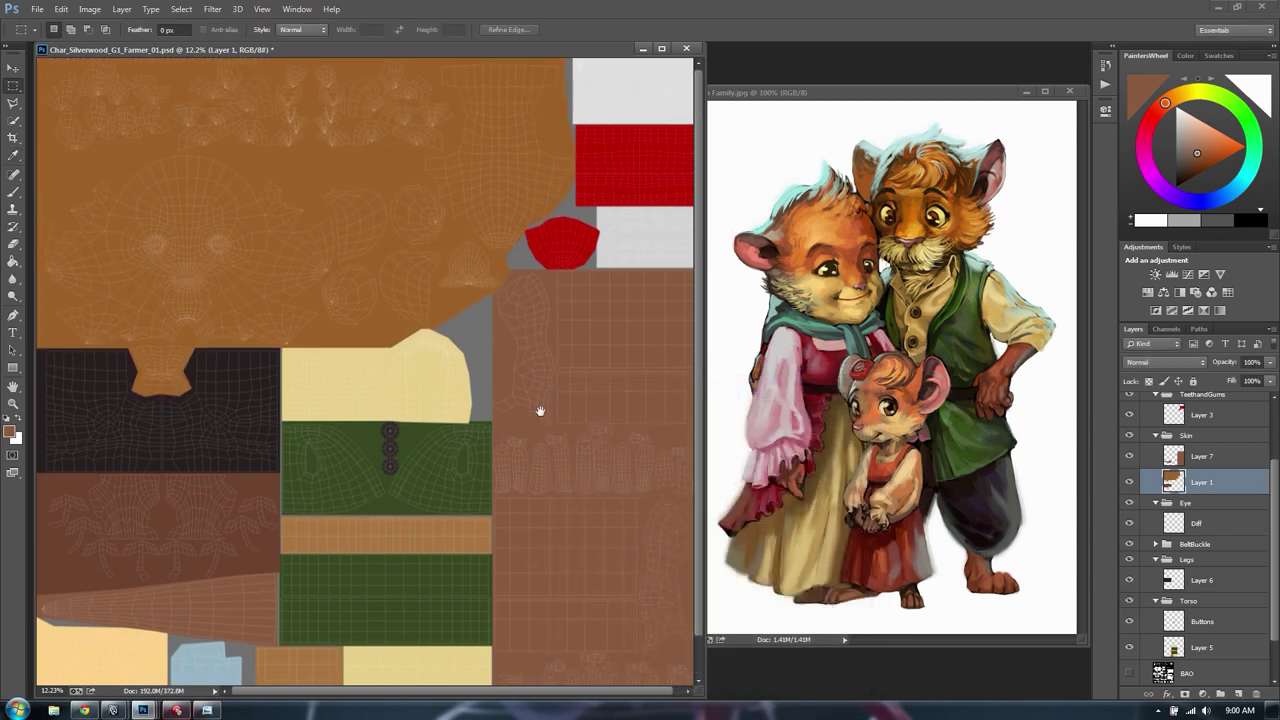
Fit the whole texture in view and save the document
scroll(510, 414, "down", 3, "alt")
scroll(493, 418, "up", 2, "alt")
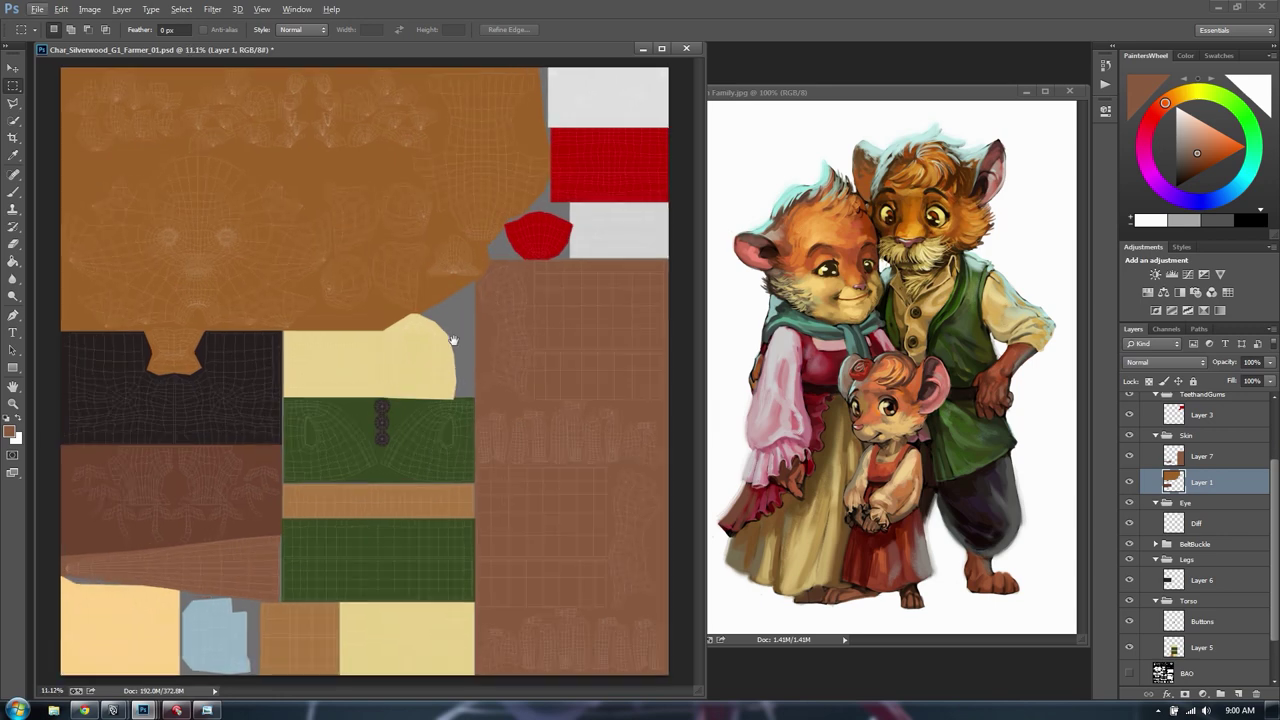
key("ctrl+s")
Expand the BeltBuckle group and check the Legs and Torso layers to find the one holding the green vest areas
left_click(1220, 523)
left_click(1215, 580)
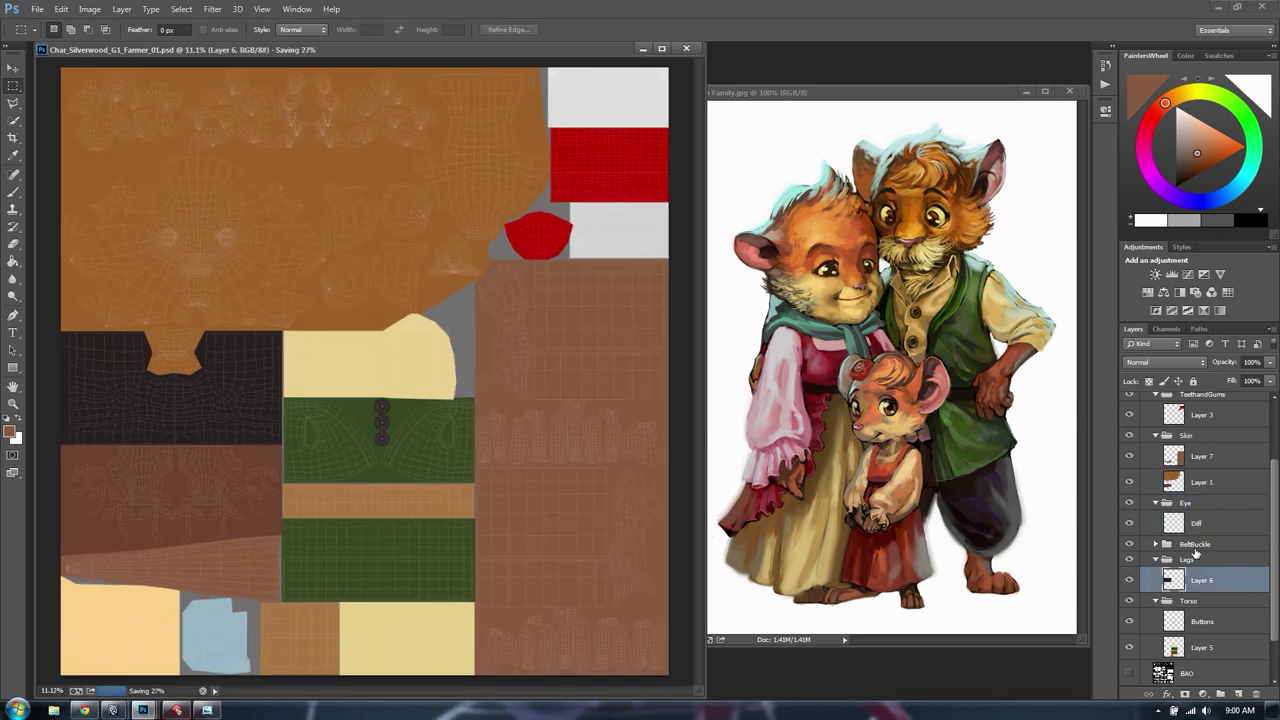
left_click(1184, 548)
left_click(1155, 546)
mouse_move(1213, 588)
left_mouse_down()
mouse_move(1212, 529)
mouse_move(1208, 596)
left_mouse_up()
scroll(1200, 590, "down", 3)
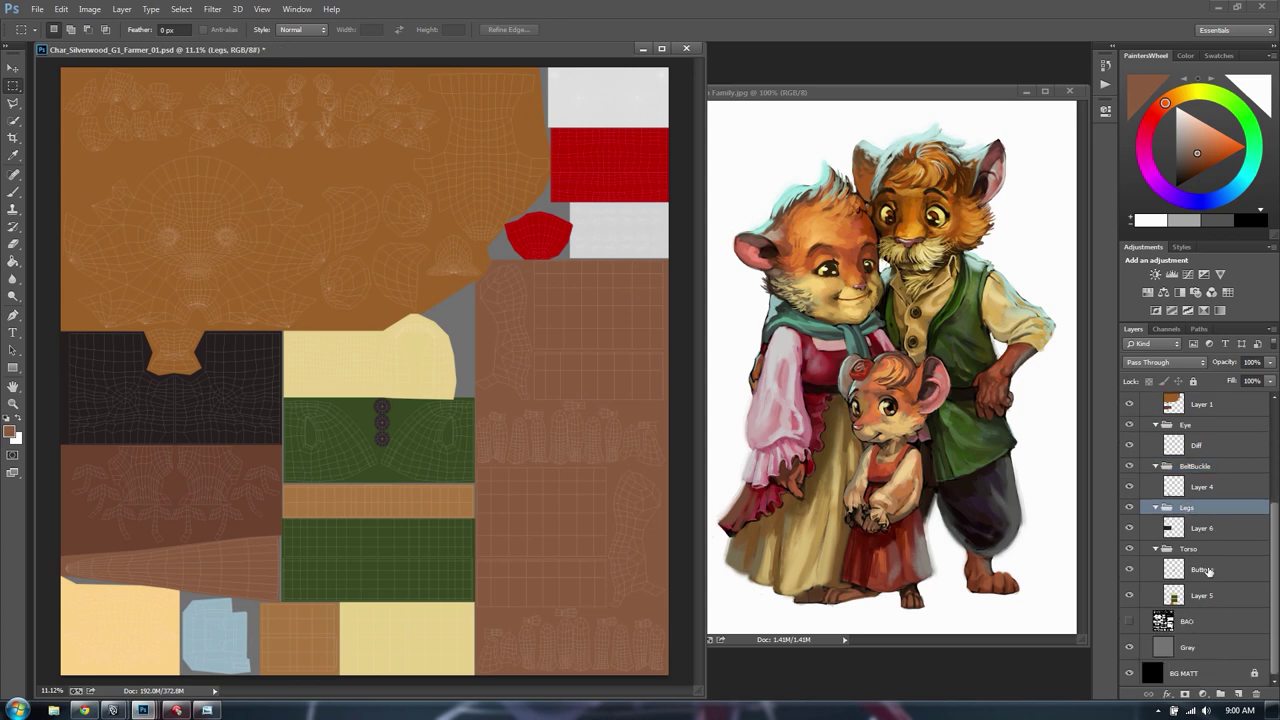
left_click(1175, 596)
left_click(1175, 574)
left_click(1175, 596)
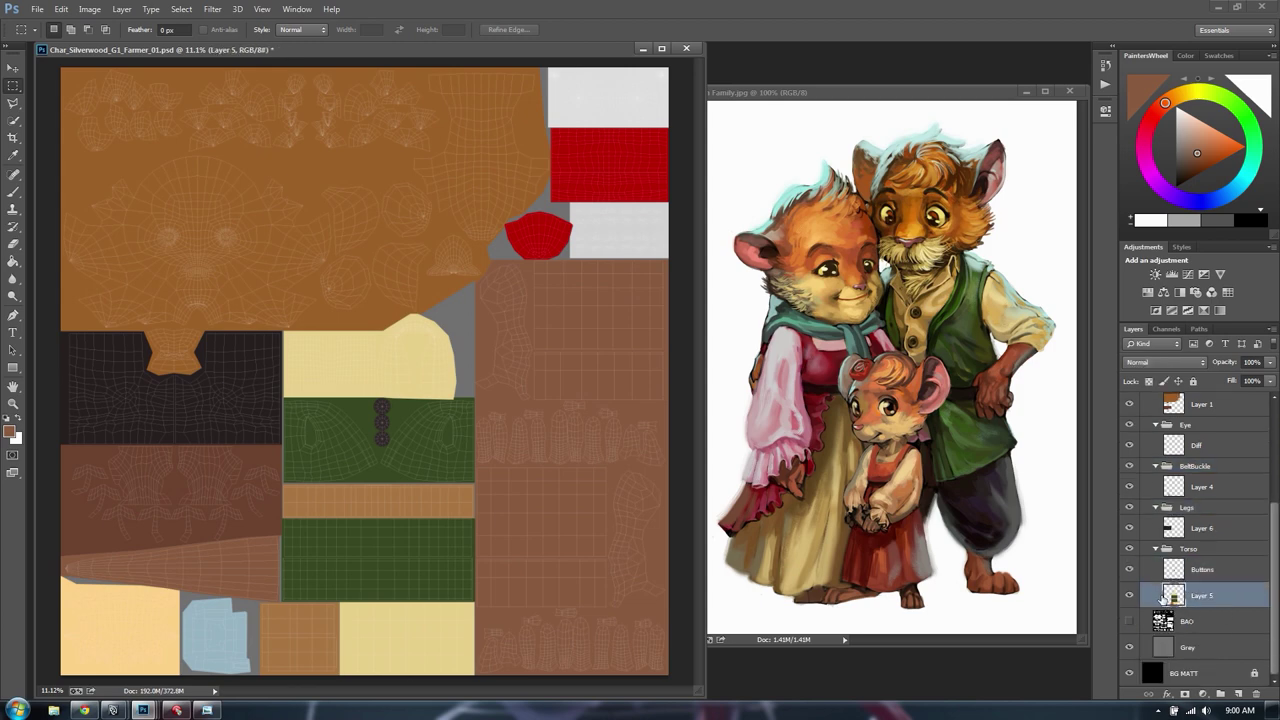
left_click(1130, 597)
left_click(1130, 597)
Cut the two green vest areas out of Layer 5 using the Magic Wand and paste them in place on a new layer beneath it
scroll(332, 435, "up", 5, "alt")
left_click_drag(496, 457, 474, 342)
key("w")
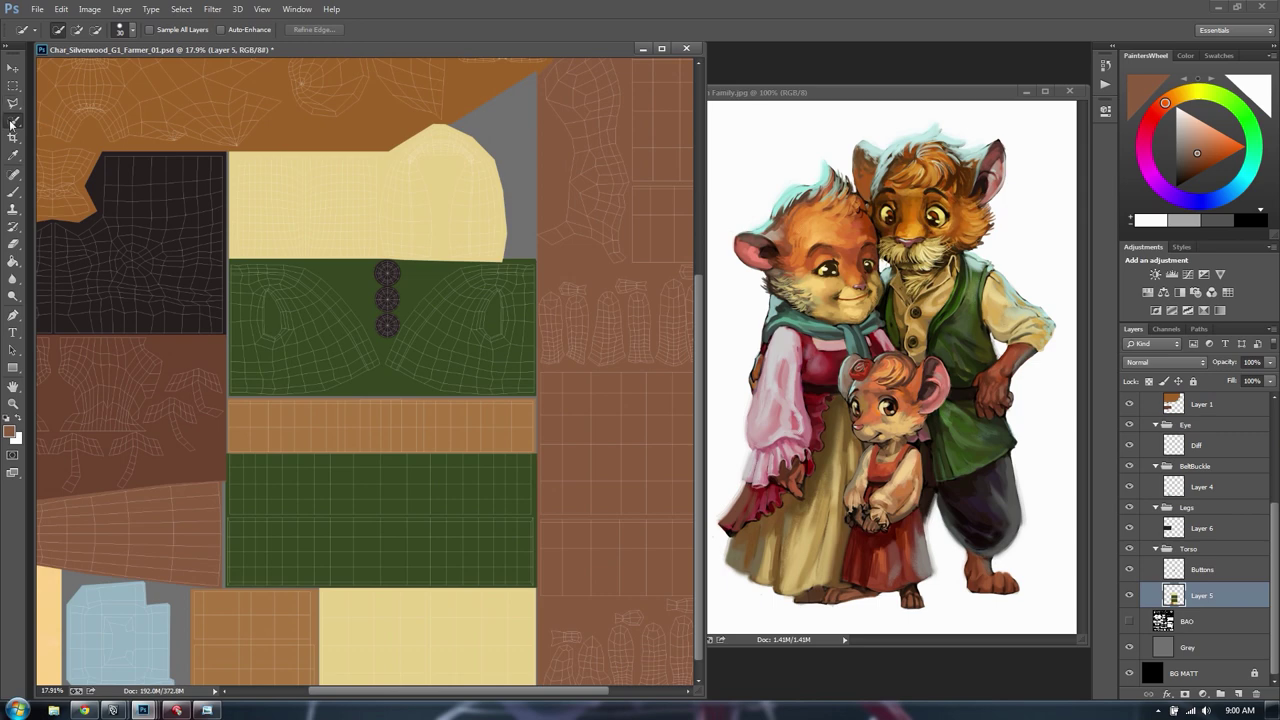
right_click(13, 120)
left_click(70, 135)
left_click(438, 288)
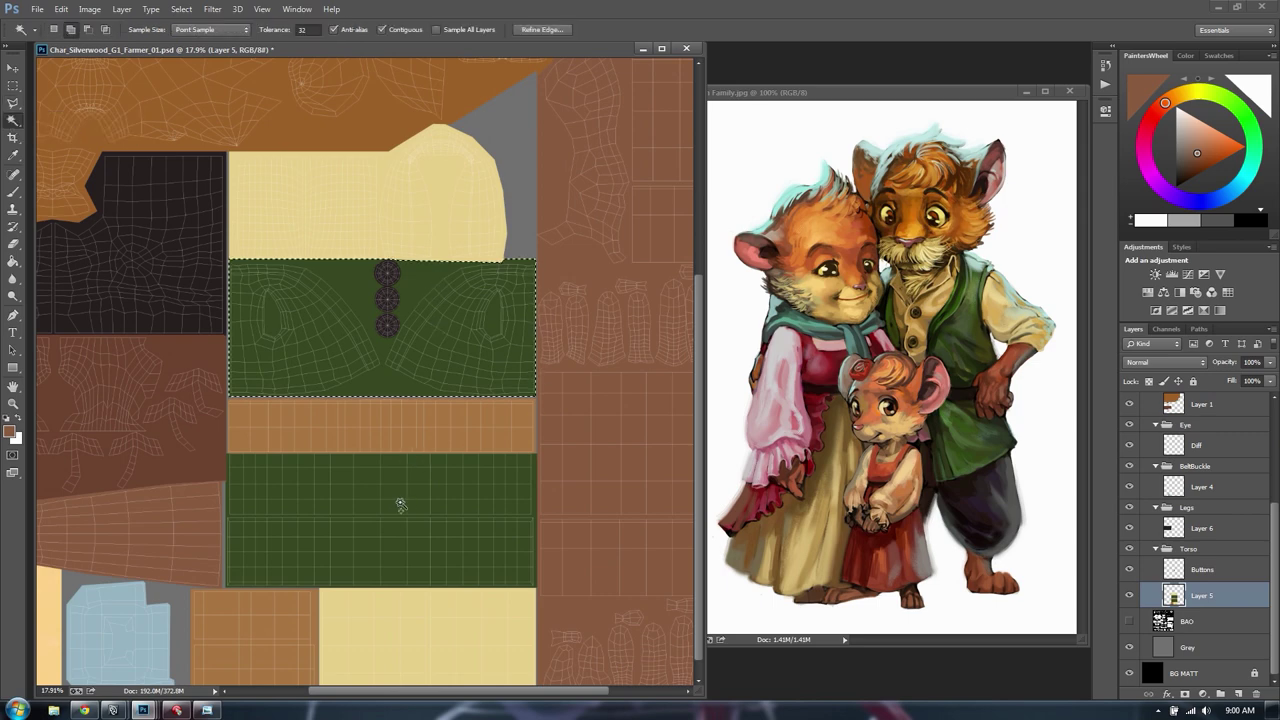
left_click(374, 497, "shift")
key("Delete")
key("ctrl+d")
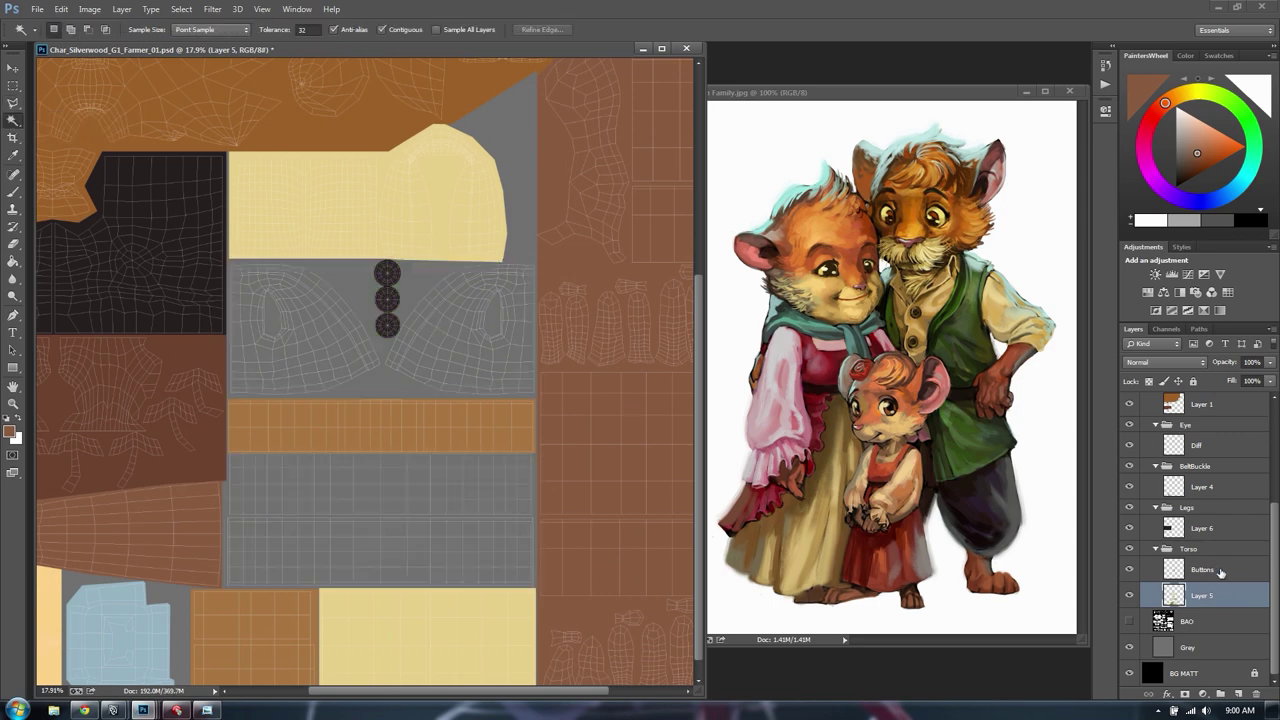
key("ctrl+shift+v")
left_click_drag(1223, 603, 1236, 626)
Check what the Buttons layer and Layer 5 contain by toggling the visibility of each
left_click(1216, 574)
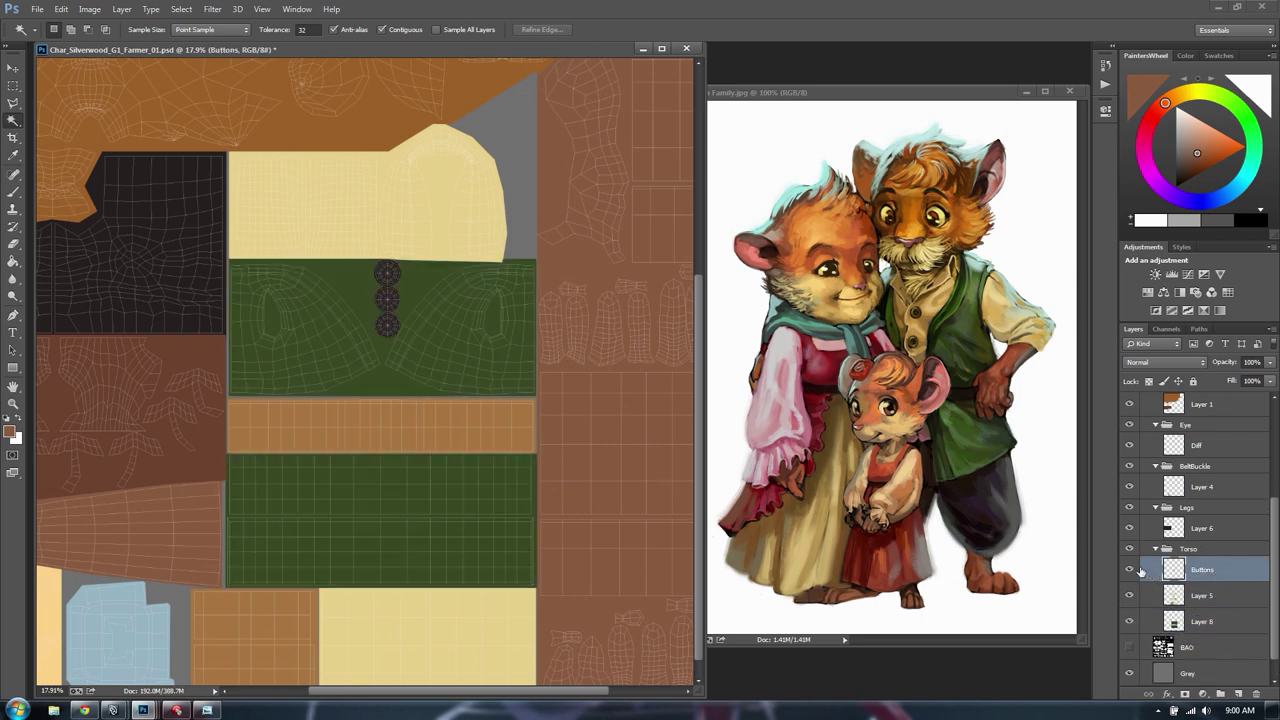
left_click(1131, 569)
left_click(1131, 569)
left_click(1224, 598)
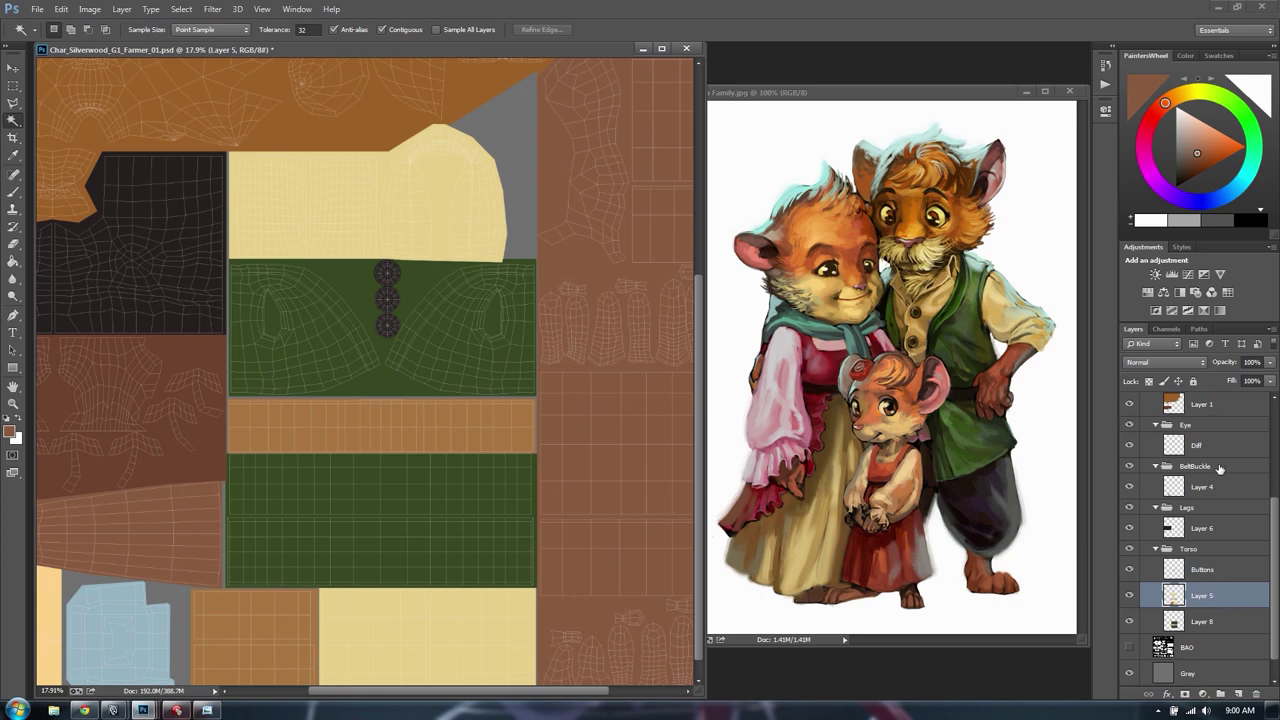
left_click(1131, 596)
left_click(1131, 596)
Cut the two cream shirt areas out of Layer 5 and paste them in place on a new layer directly above Layer 8
left_click(443, 641)
left_click(354, 223, "shift")
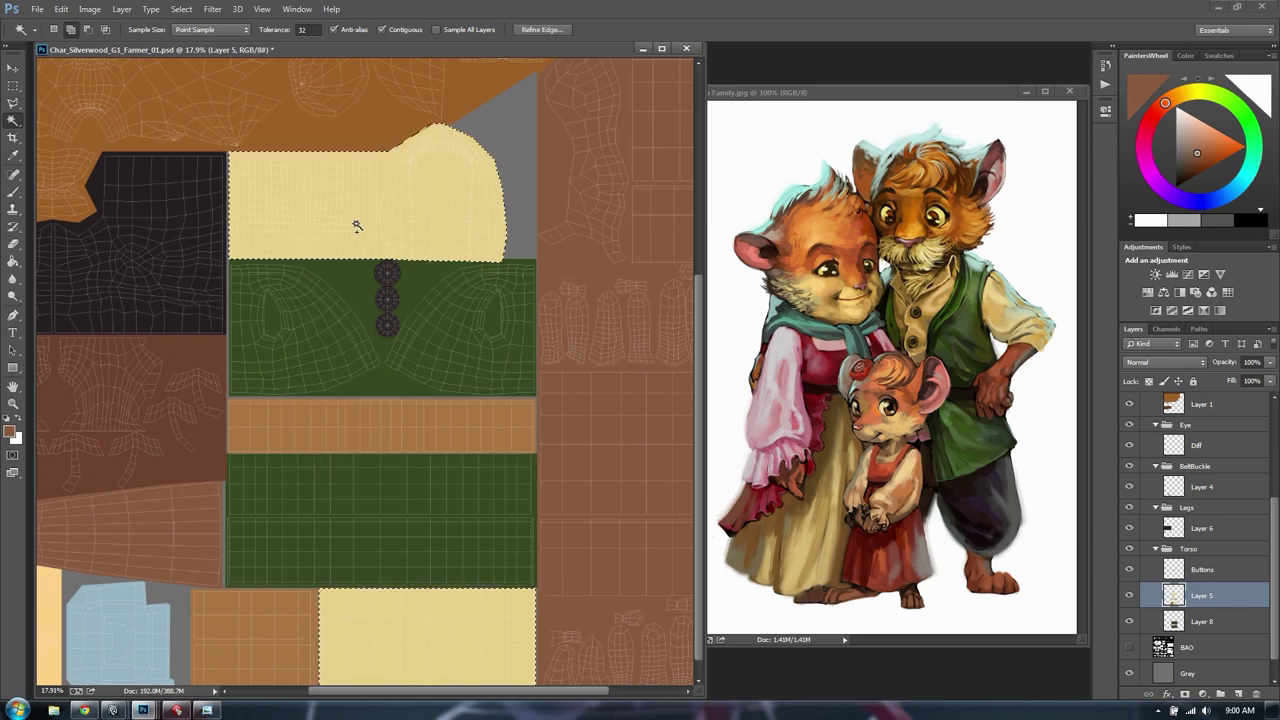
key("ctrl+x")
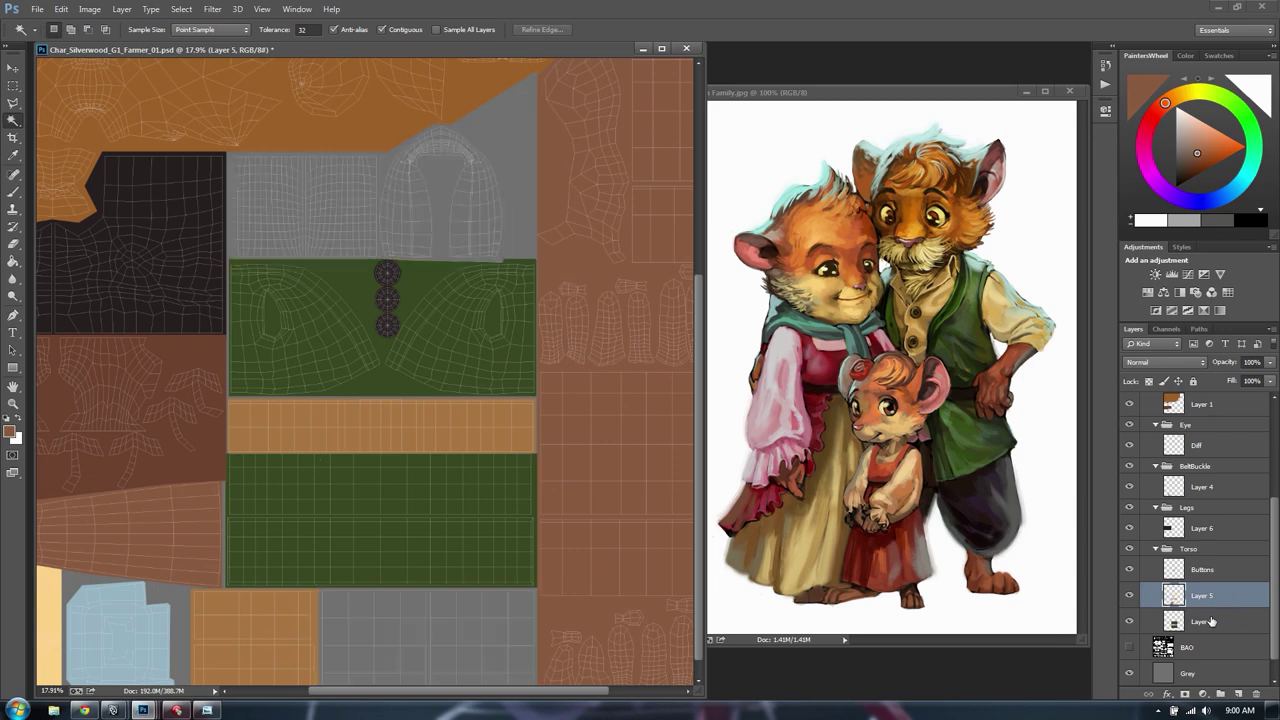
left_click(1214, 622)
key("ctrl+shift+v")
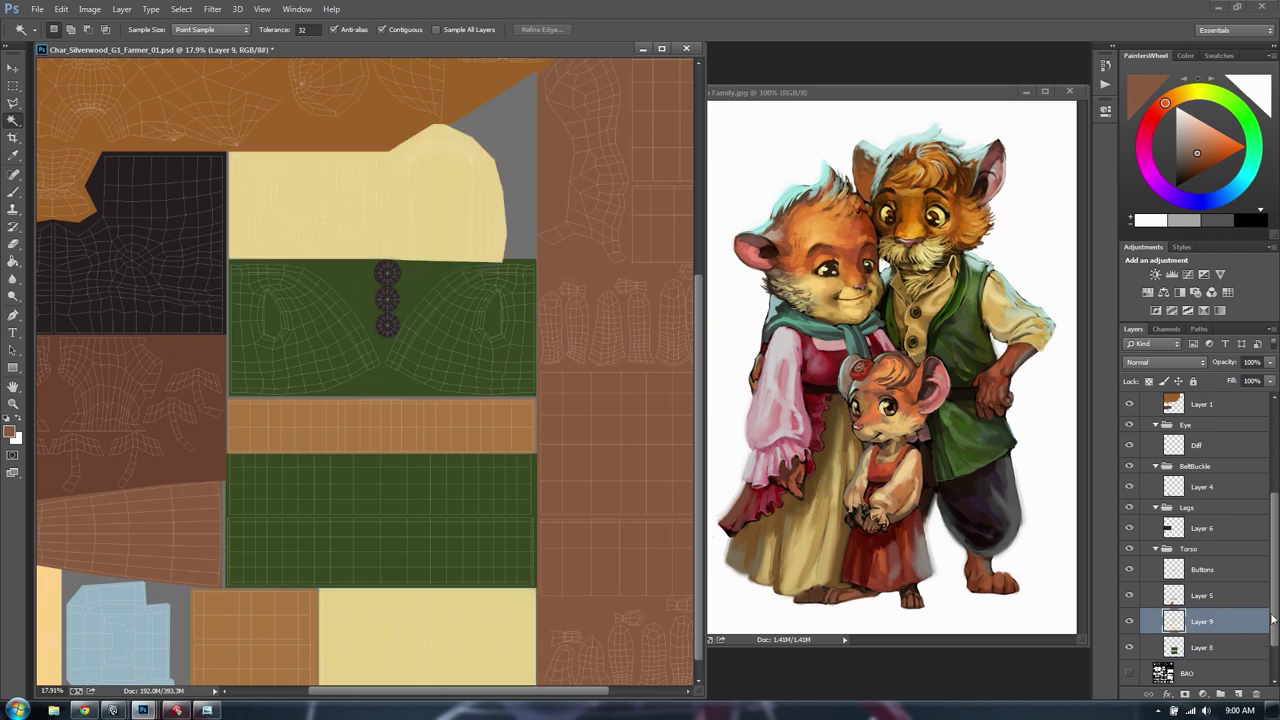
left_click(1229, 595)
left_click(1129, 595)
left_click(1129, 595)
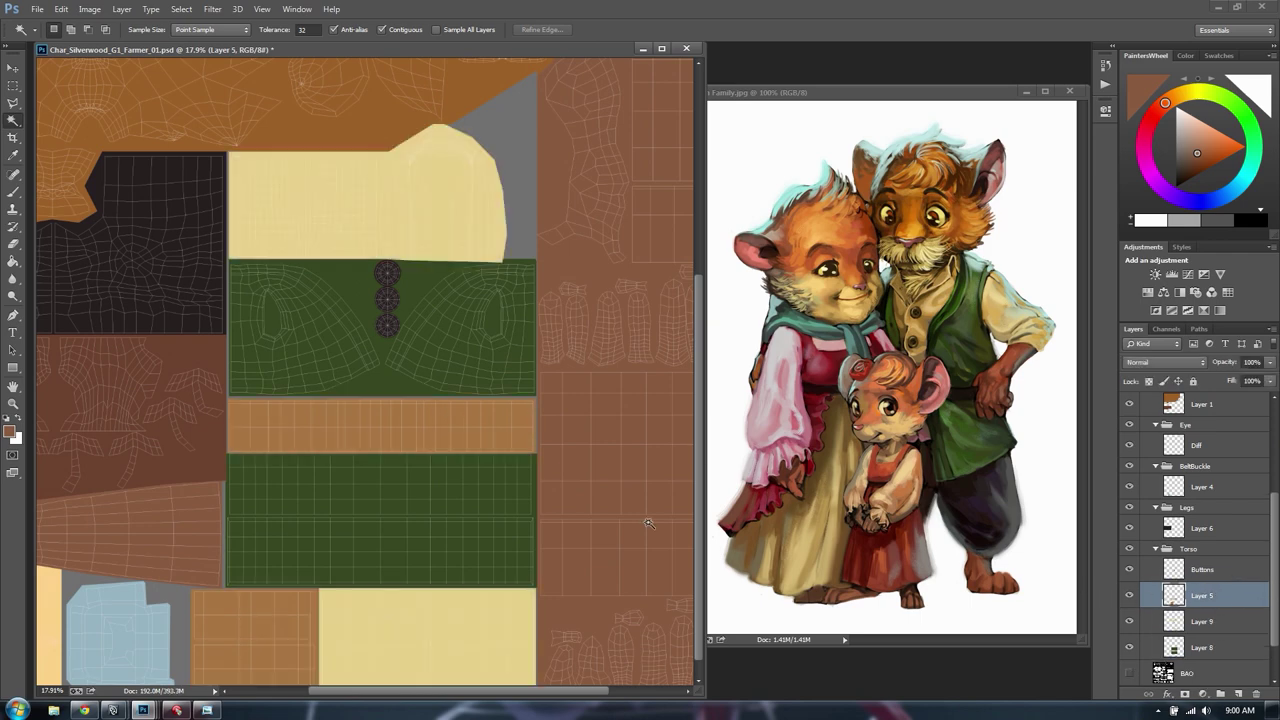
Review the torso texture areas and check which layer in the Torso group holds the cream shirt
left_click_drag(333, 382, 583, 306)
left_click_drag(446, 329, 494, 273)
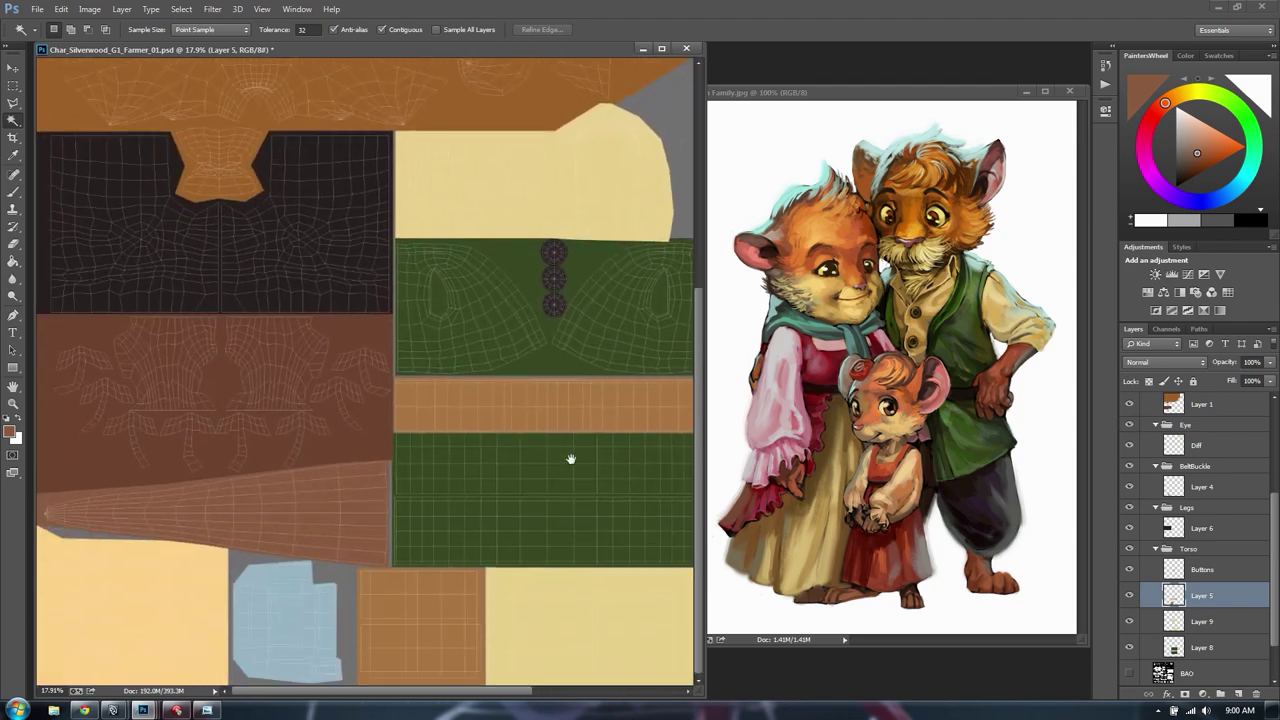
left_click_drag(570, 459, 477, 382)
scroll(502, 484, "up", 1)
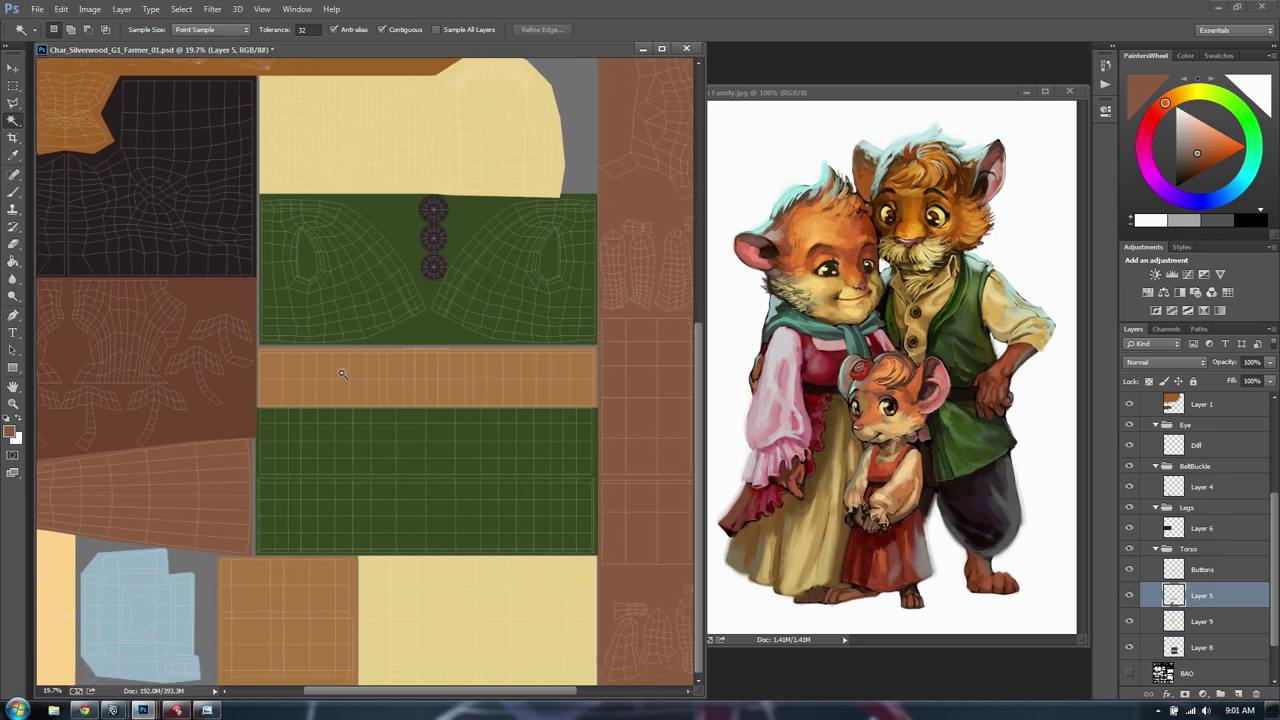
left_click_drag(418, 586, 391, 580)
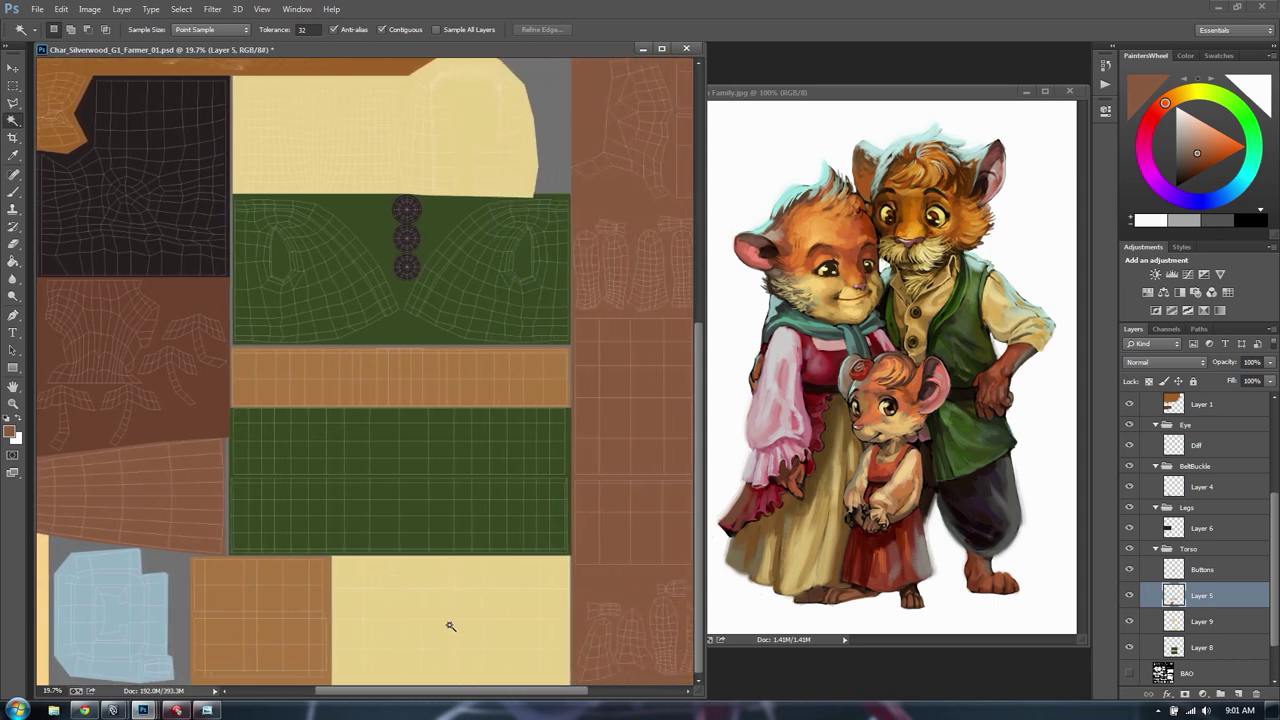
left_click(1180, 575)
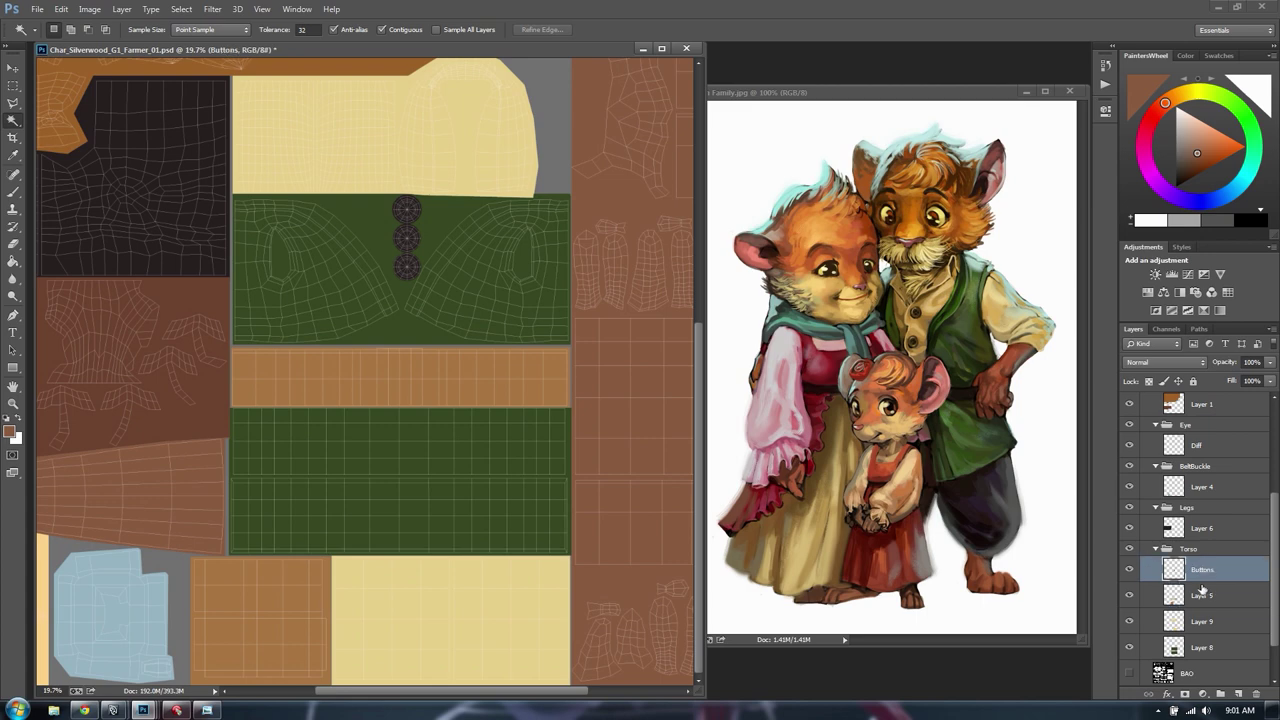
left_click(1201, 593)
left_click(1191, 624)
left_click(1130, 623)
left_click(1130, 622)
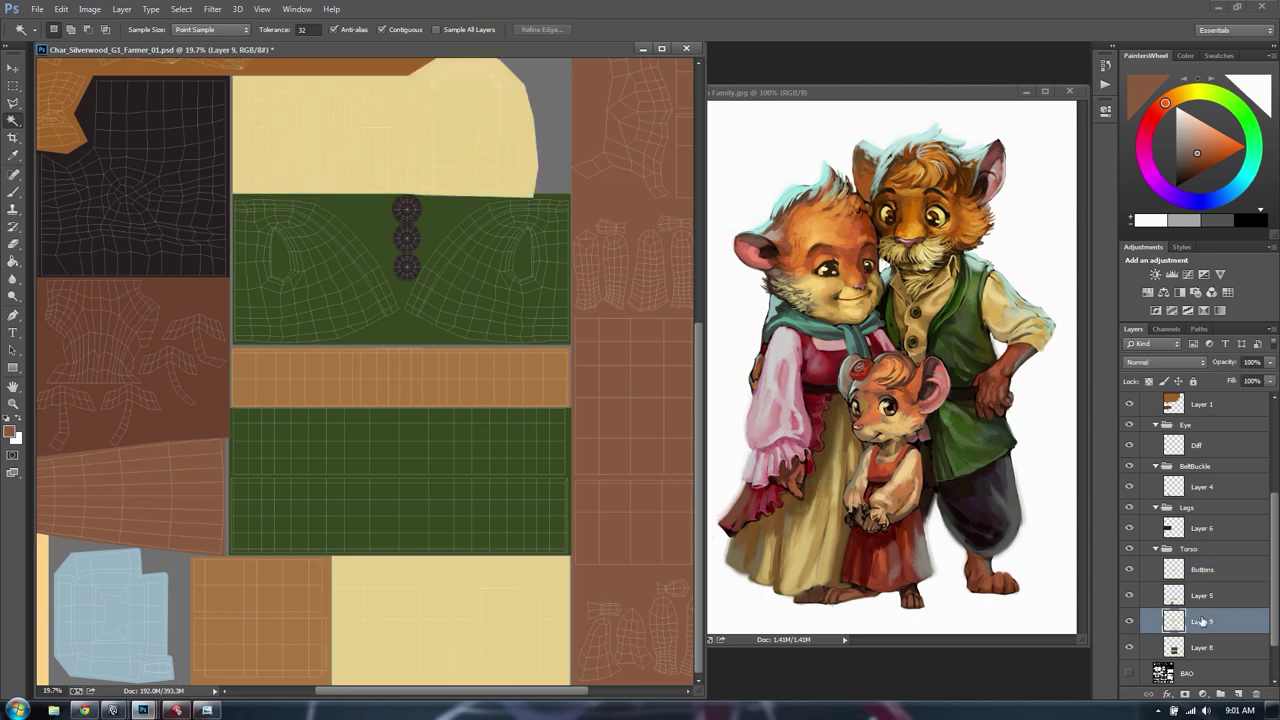
Darken the cream shirt areas on Layer 9 with Curves, lowering the white point to output 234 and mapping input 94 to 74
key("ctrl+m")
left_click(689, 529)
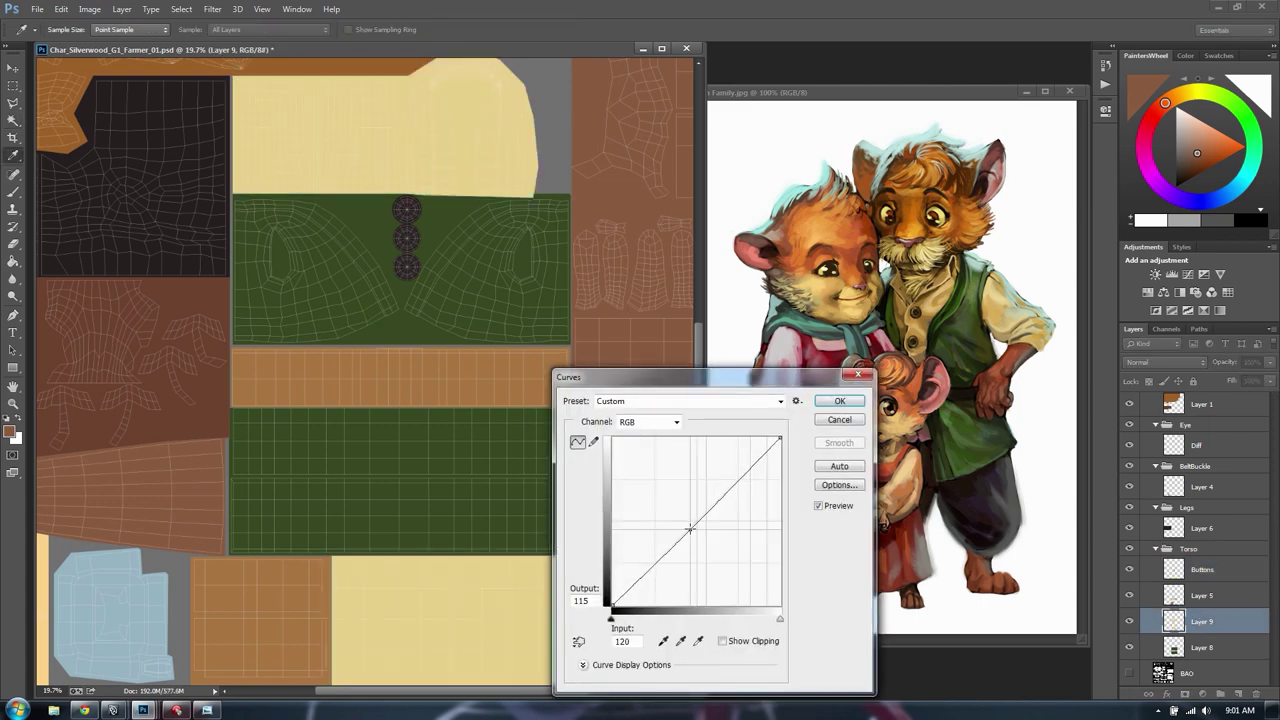
left_click_drag(689, 529, 784, 452)
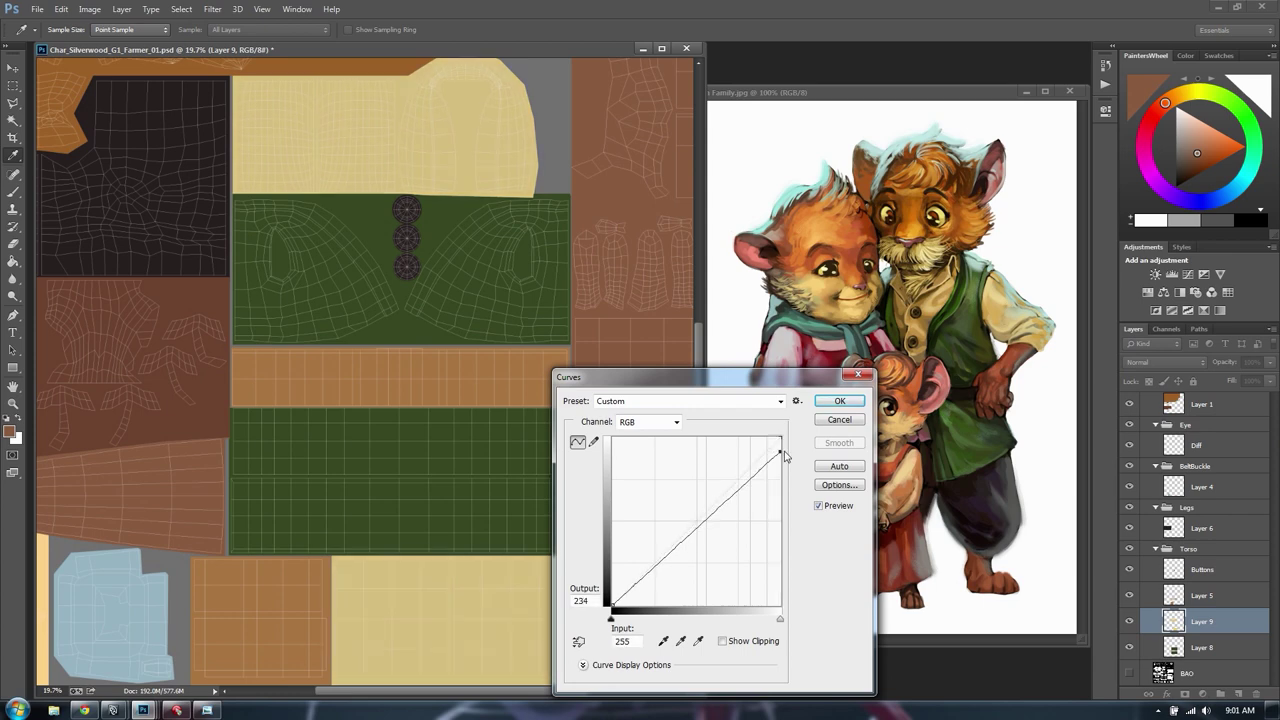
left_click_drag(687, 567, 675, 556)
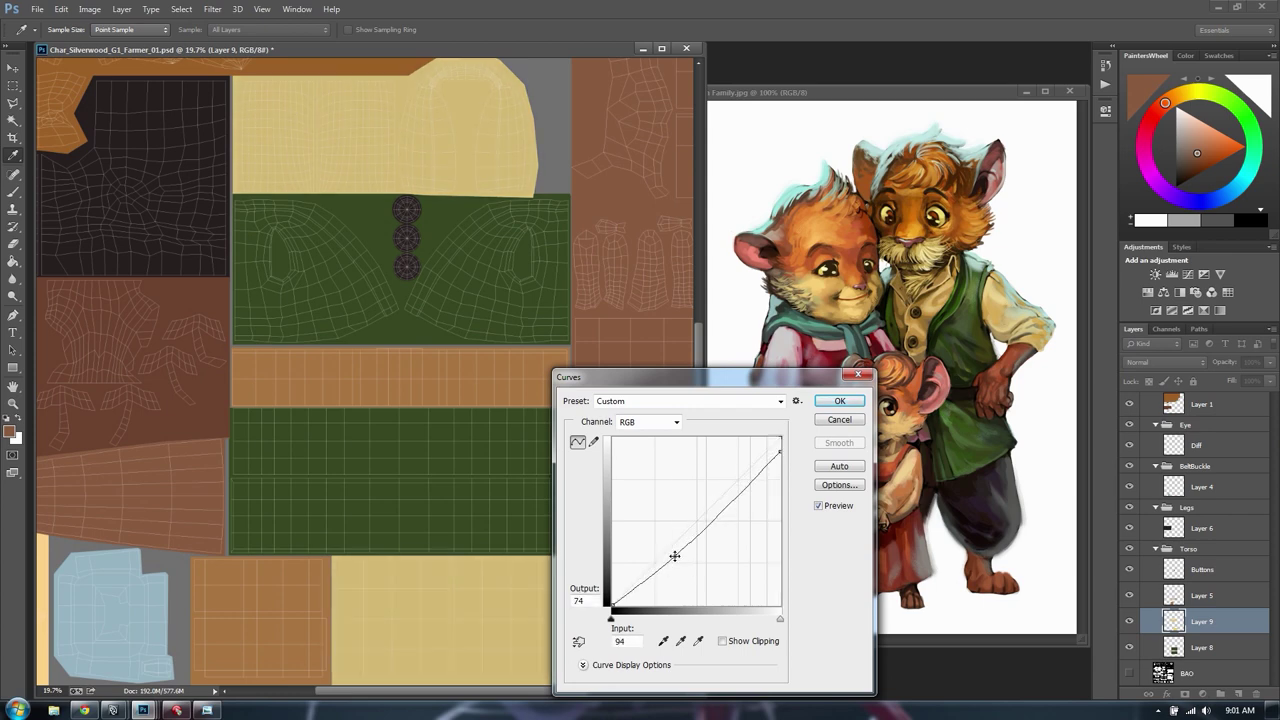
key("Return")
key("w")
key("m")
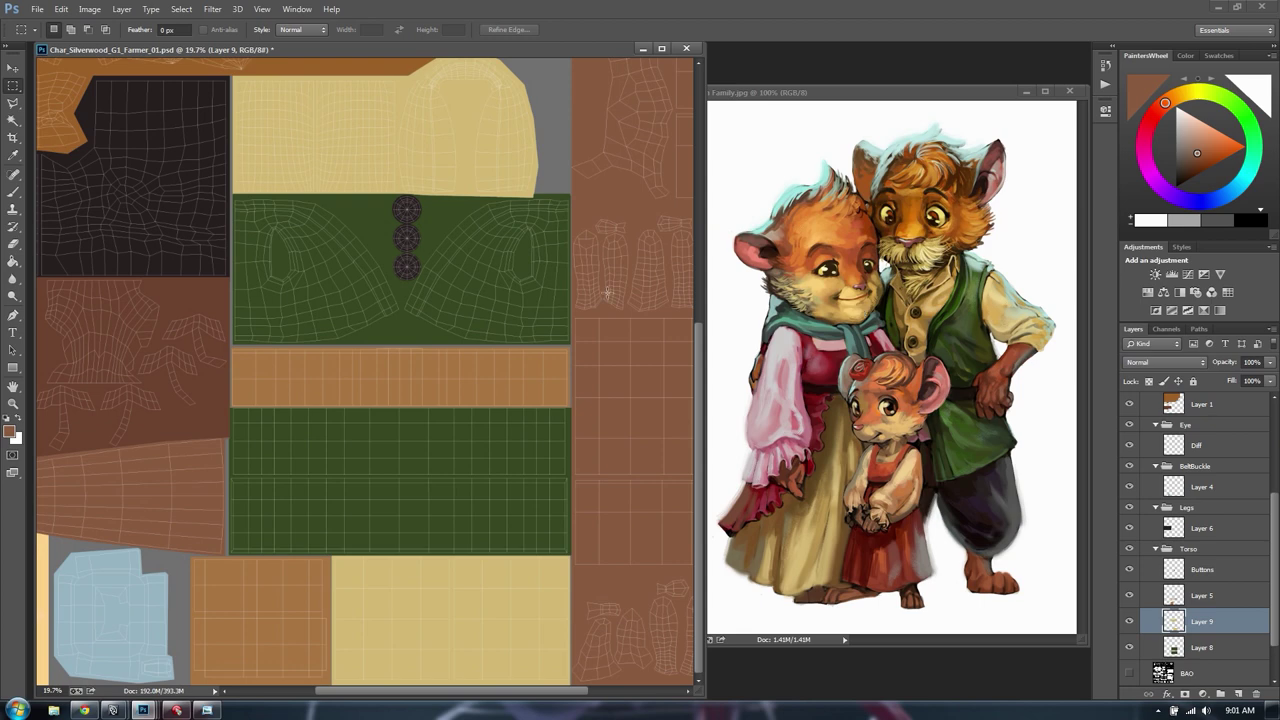
Look over the shirt, vest, belt and neighbouring skin areas of the texture
left_click_drag(458, 217, 460, 304)
scroll(450, 322, "up", 3, "alt")
scroll(447, 325, "down", 2, "alt")
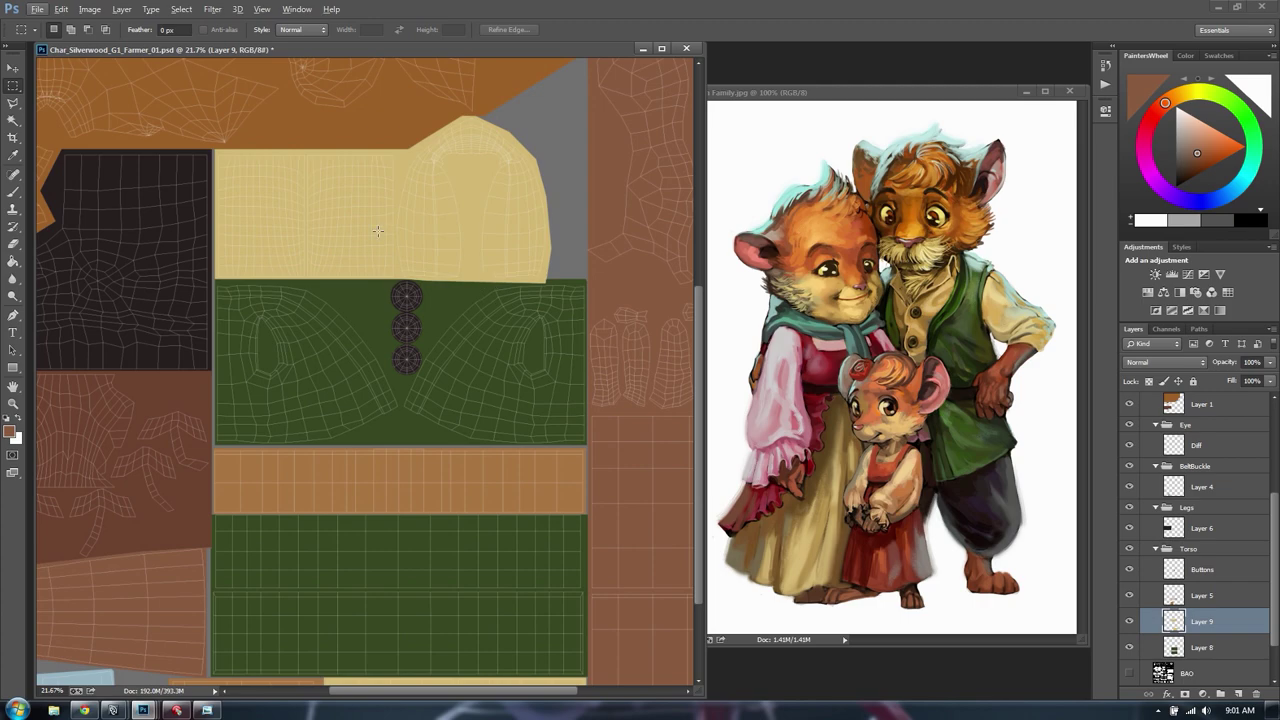
scroll(418, 235, "up", 3, "alt")
scroll(418, 235, "down", 3, "alt")
left_click_drag(447, 445, 182, 281)
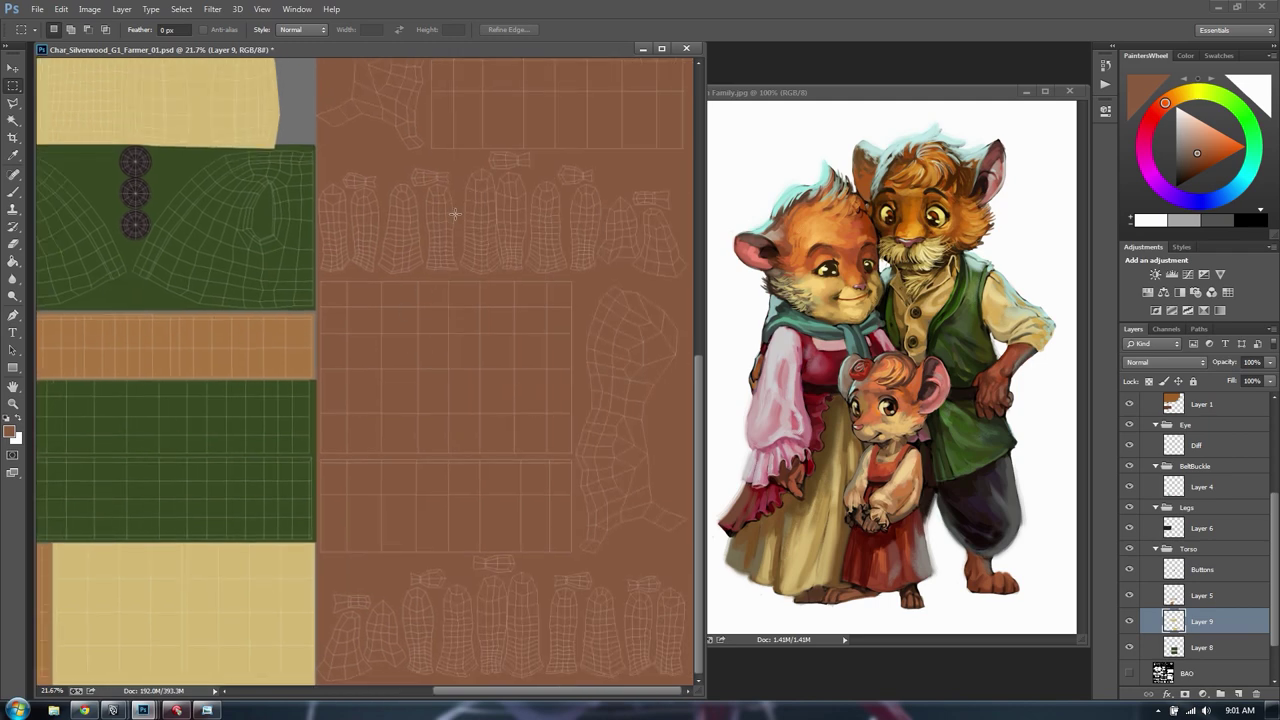
left_click_drag(359, 237, 660, 187)
Darken the belt areas on Layer 5 to a deep brown with Curves, mapping input 82 to 25 and strongly lowering the white point
left_click(1205, 596)
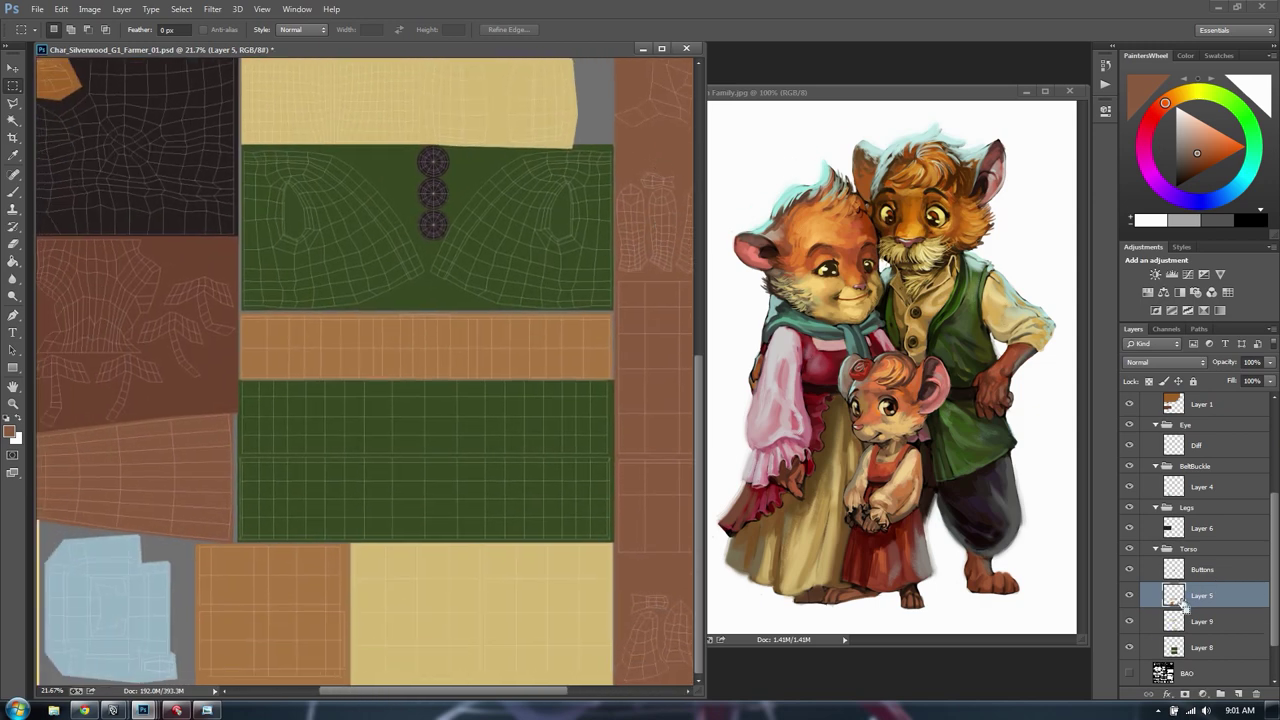
key("ctrl+m")
left_click_drag(674, 543, 663, 586)
left_click_drag(783, 446, 782, 542)
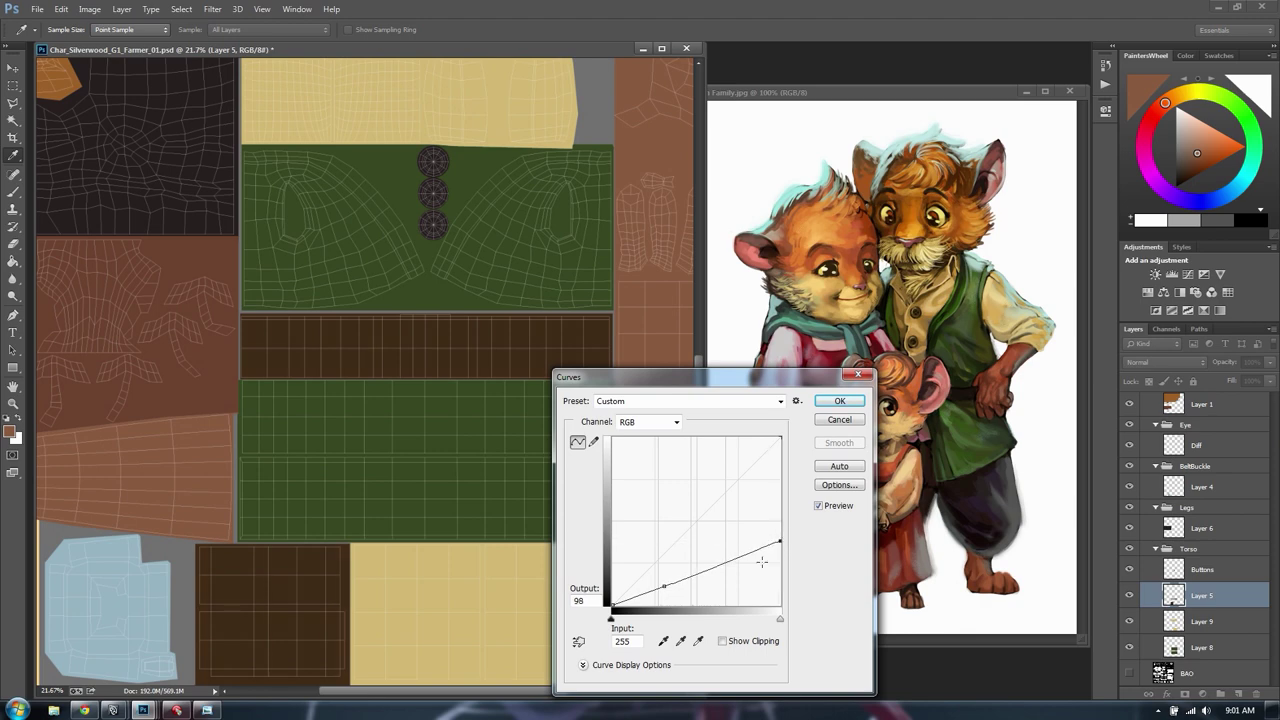
left_click_drag(660, 588, 662, 590)
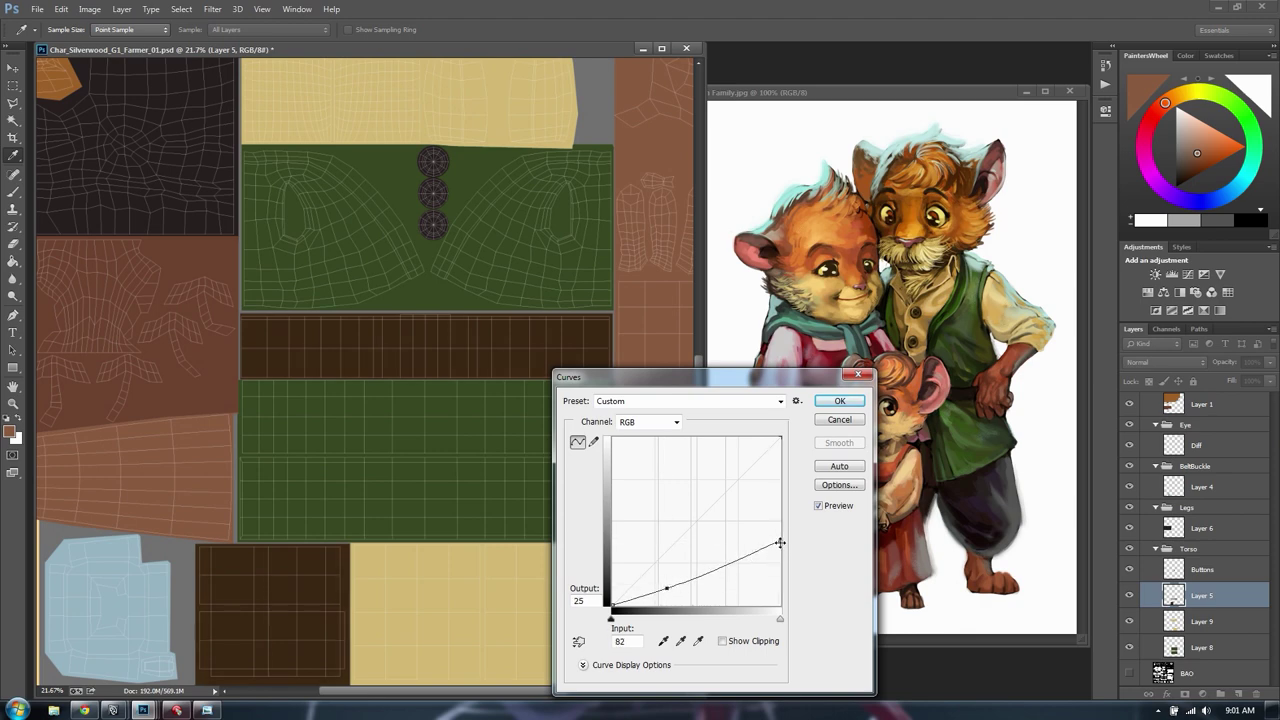
left_click_drag(776, 541, 782, 535)
key("Return")
key("m")
Add contrast to the green vest areas on Layer 8 with an S-shaped curve, mapping input 41 to 37 and raising the highlights
left_click_drag(499, 478, 379, 287)
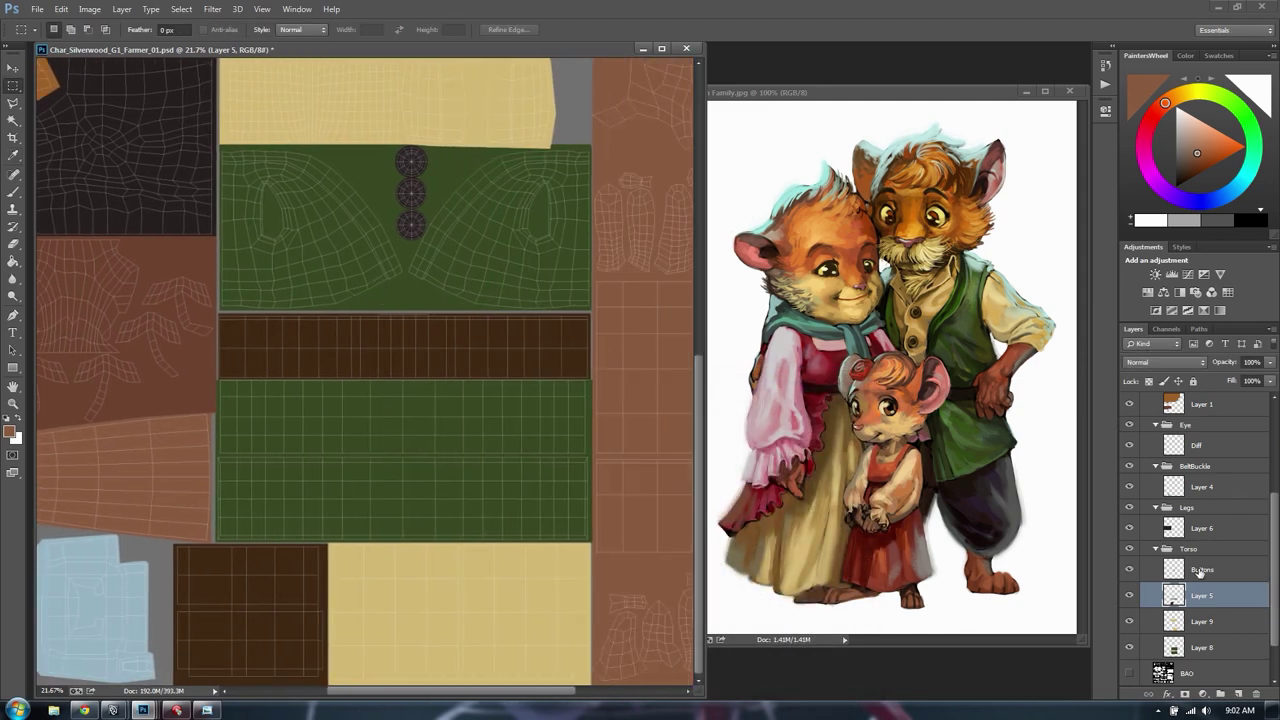
left_click(1195, 647)
key("ctrl+m")
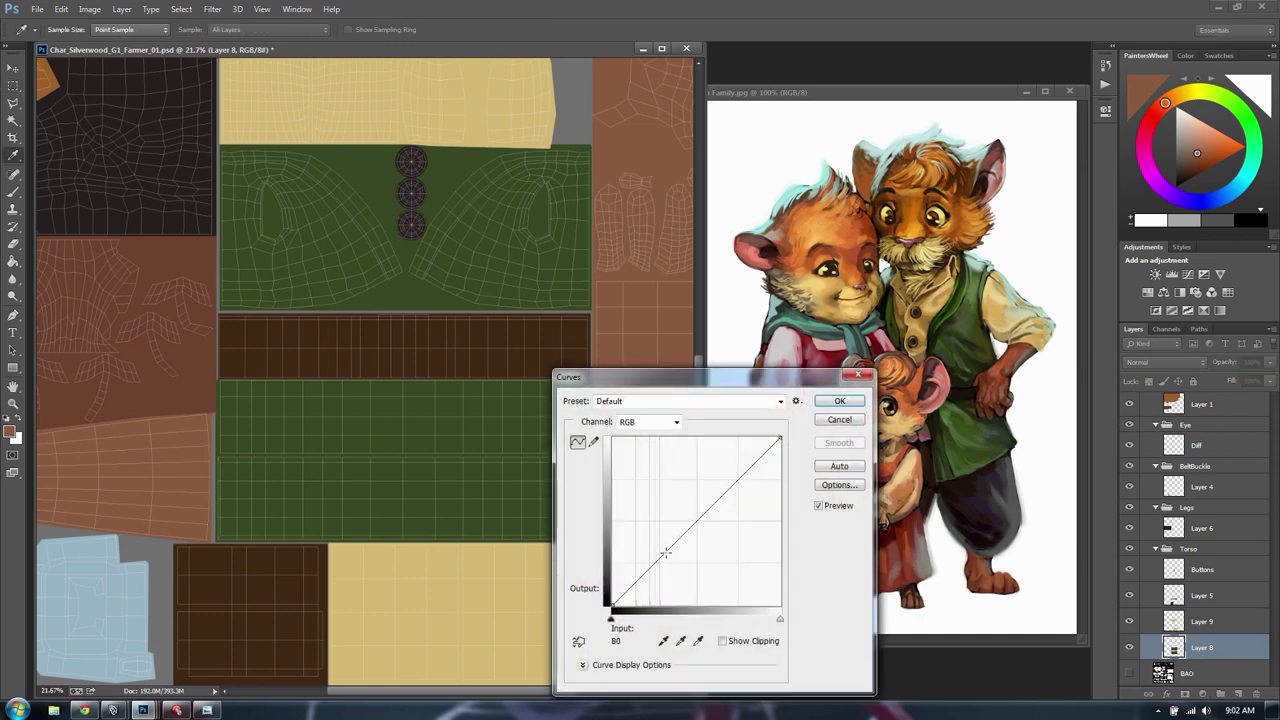
left_click(641, 574)
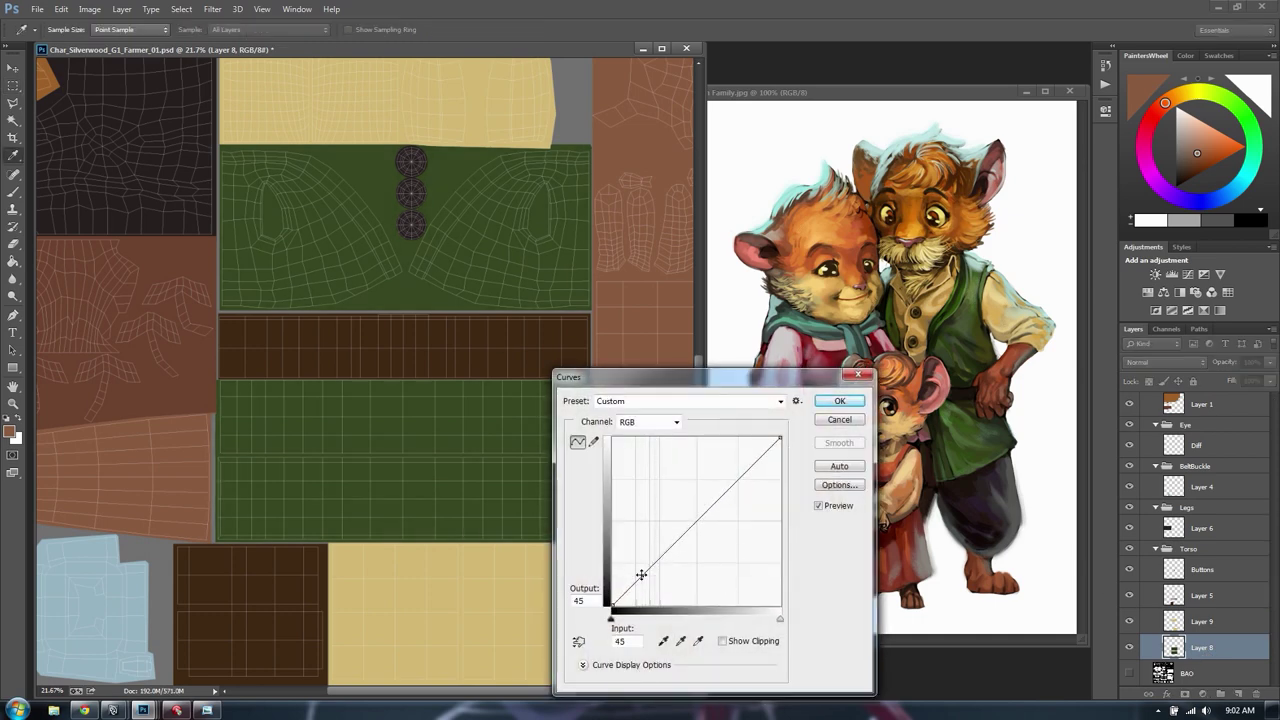
left_click_drag(641, 574, 641, 575)
left_click_drag(730, 483, 734, 454)
left_click_drag(642, 574, 639, 579)
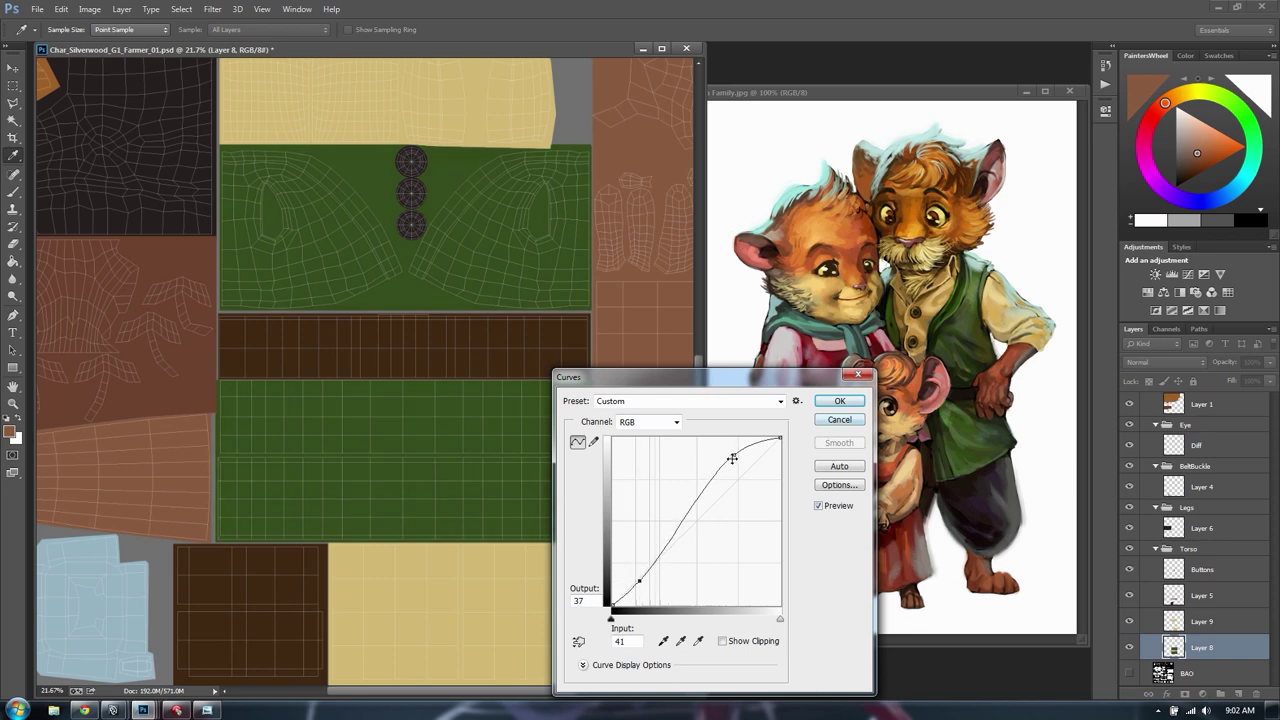
left_click_drag(732, 457, 733, 455)
left_click(826, 400)
key("m")
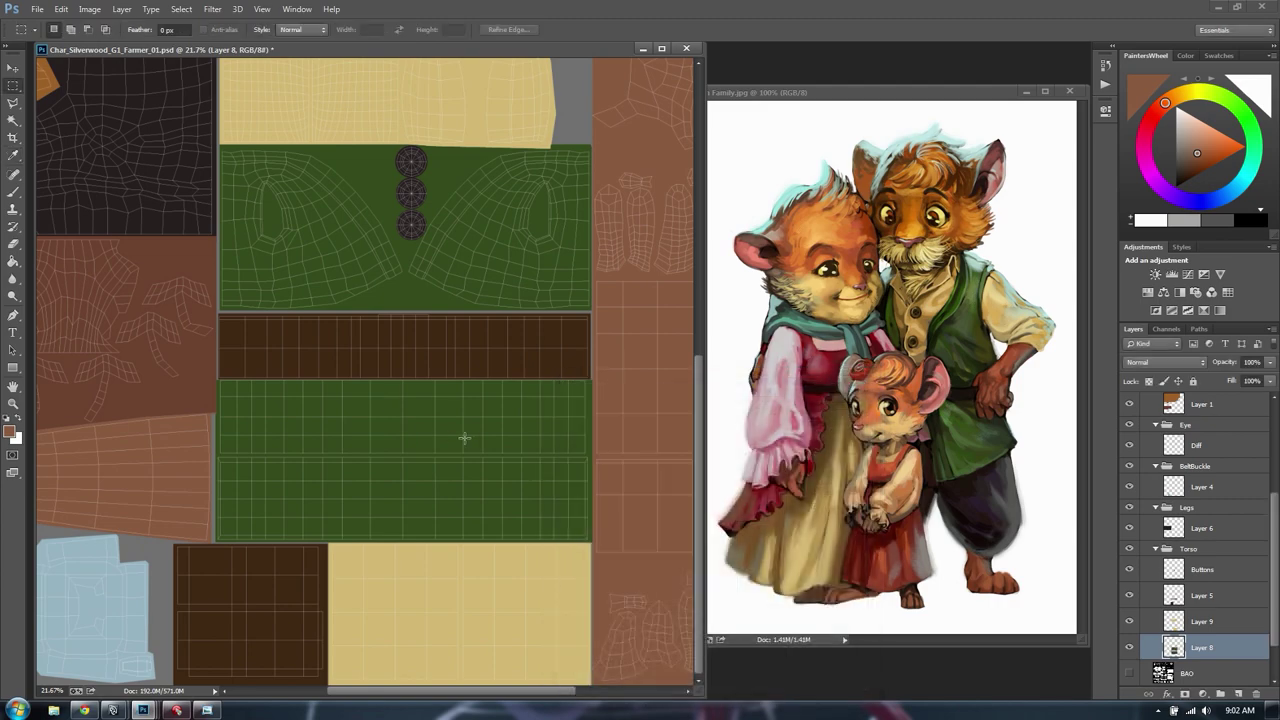
Identify the contents of Layer 3 in the TeethandGums group and select its red gum areas with the Magic Wand
left_click_drag(585, 270, 198, 716)
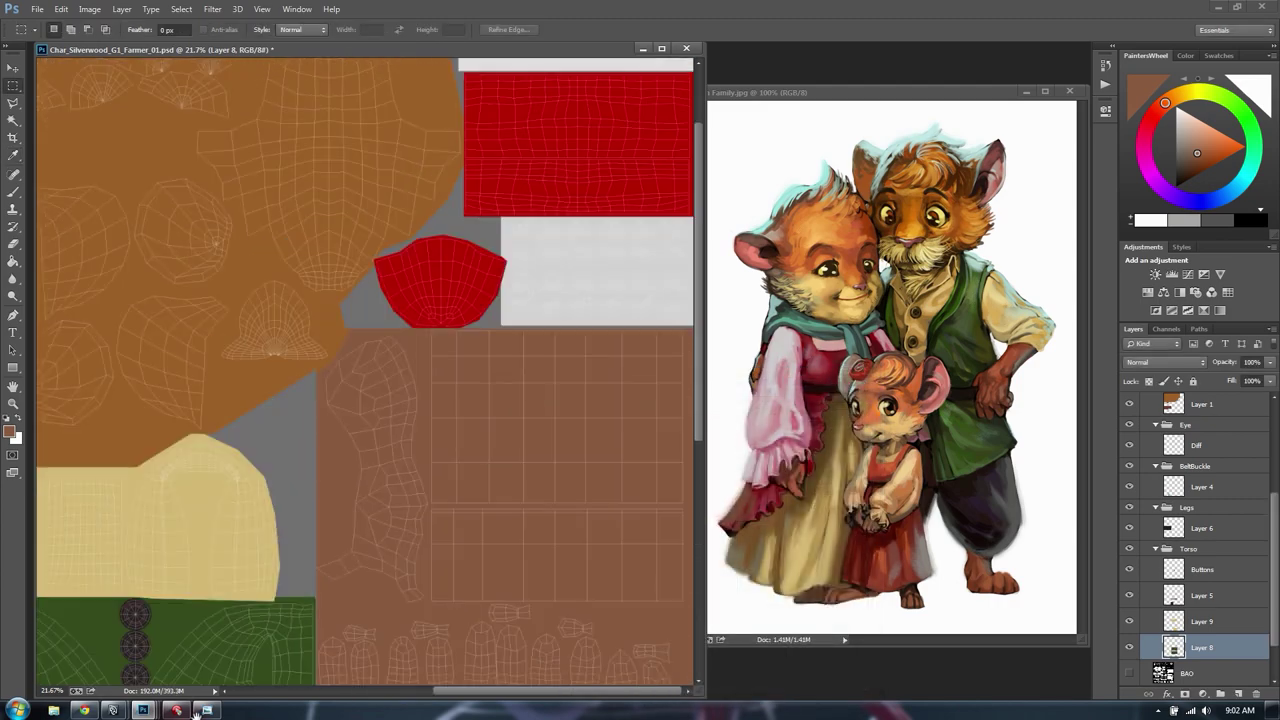
left_click_drag(459, 276, 286, 494)
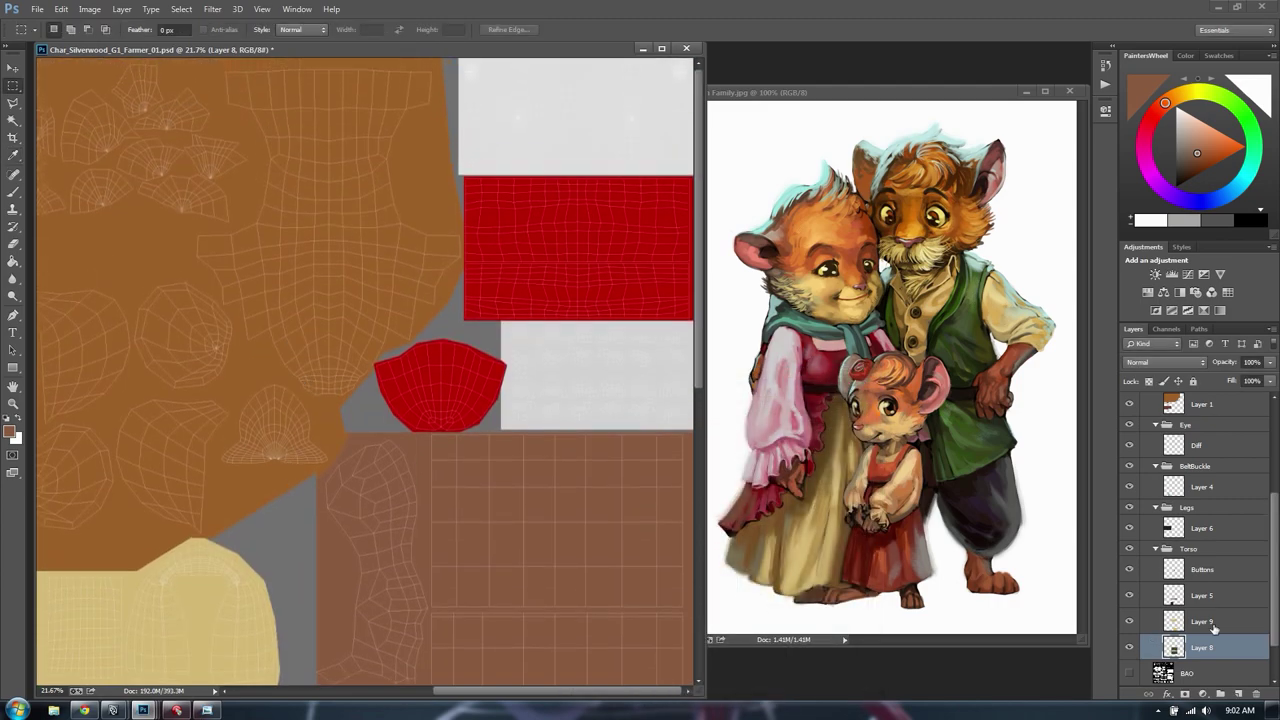
scroll(1200, 528, "up", 4)
left_click(1210, 495)
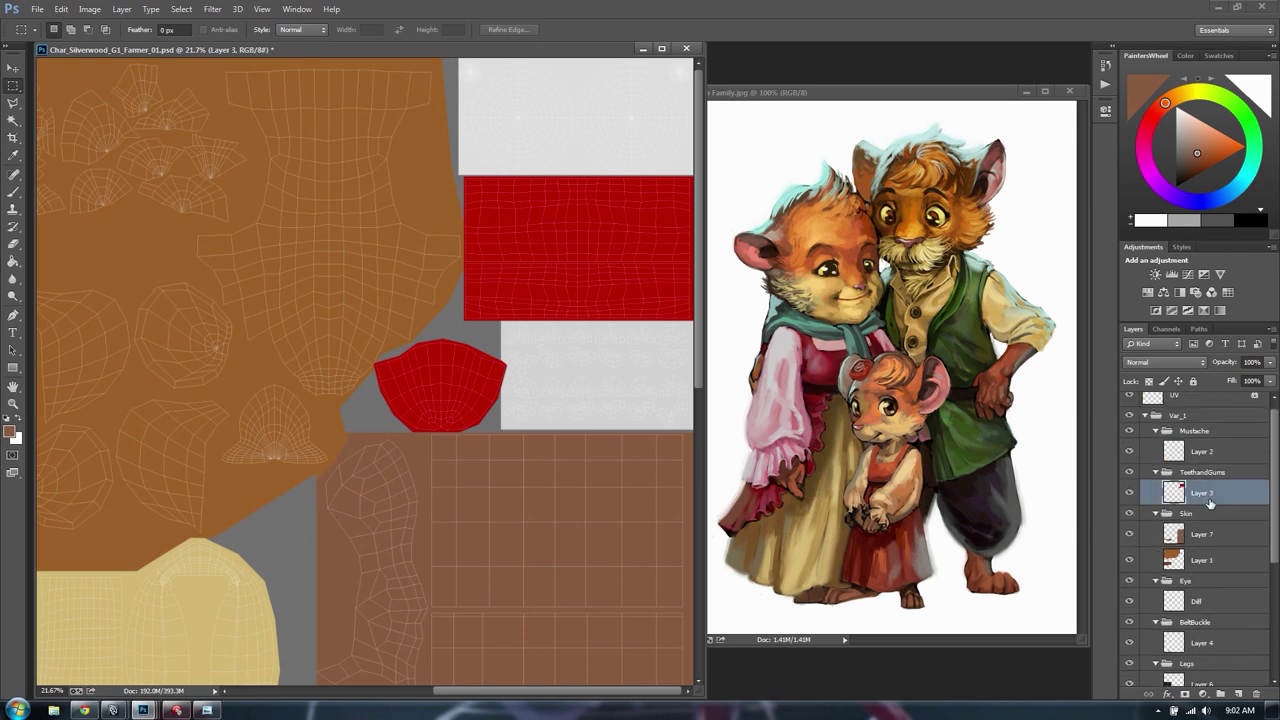
left_click(1129, 493)
left_click(1129, 493)
key("w")
left_click(510, 366)
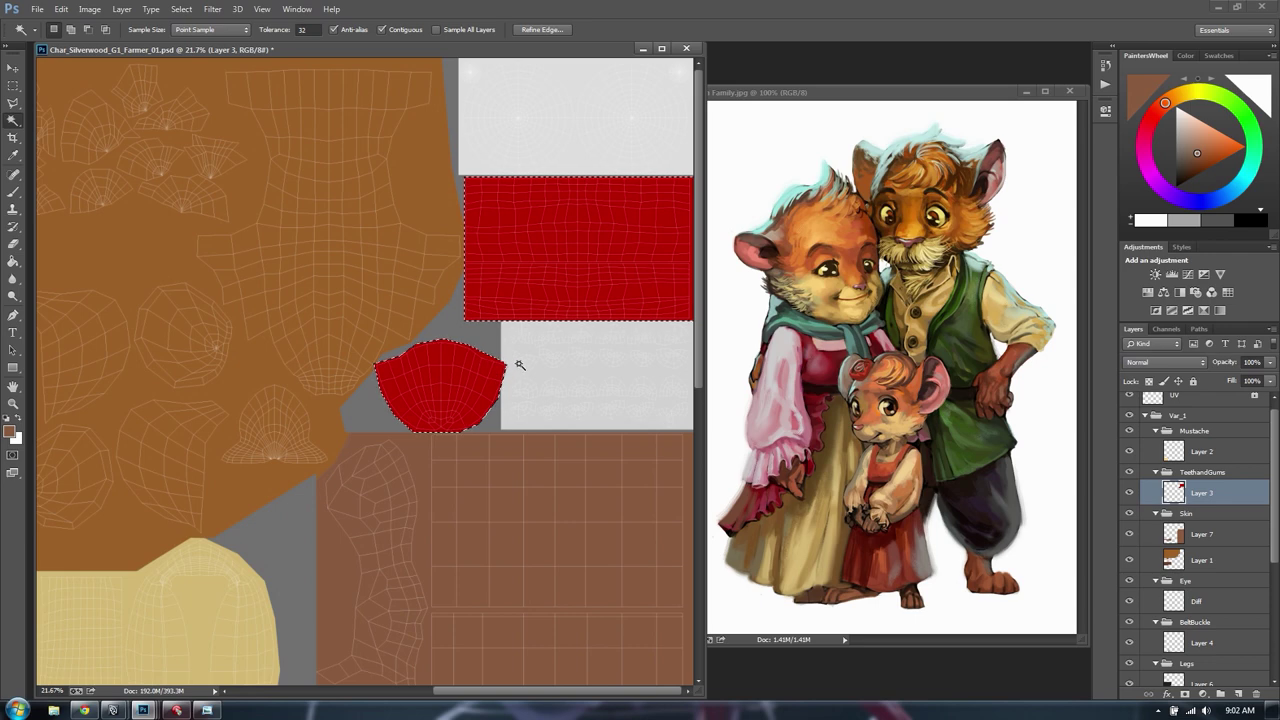
Darken the selected red gum areas with Curves by lowering the upper part of the curve
key("ctrl+m")
left_click_drag(718, 496, 713, 512)
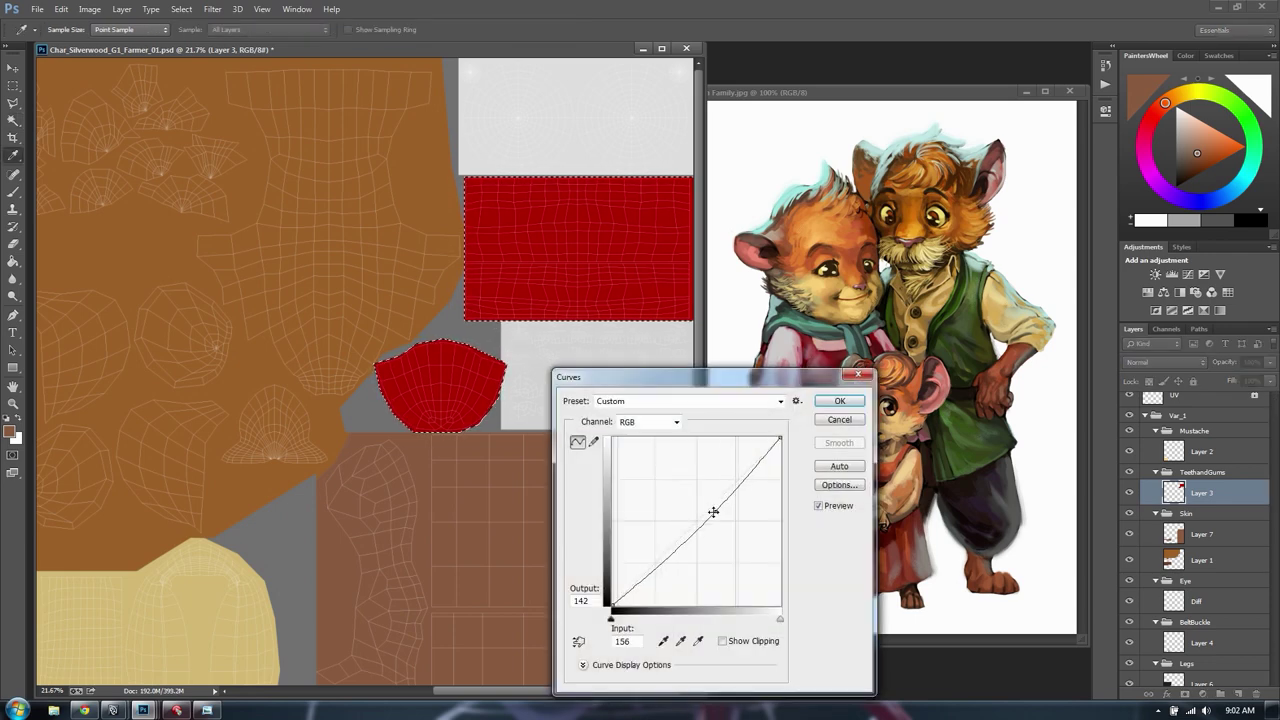
left_click_drag(777, 439, 680, 571)
left_click_drag(751, 510, 750, 501)
key("Return")
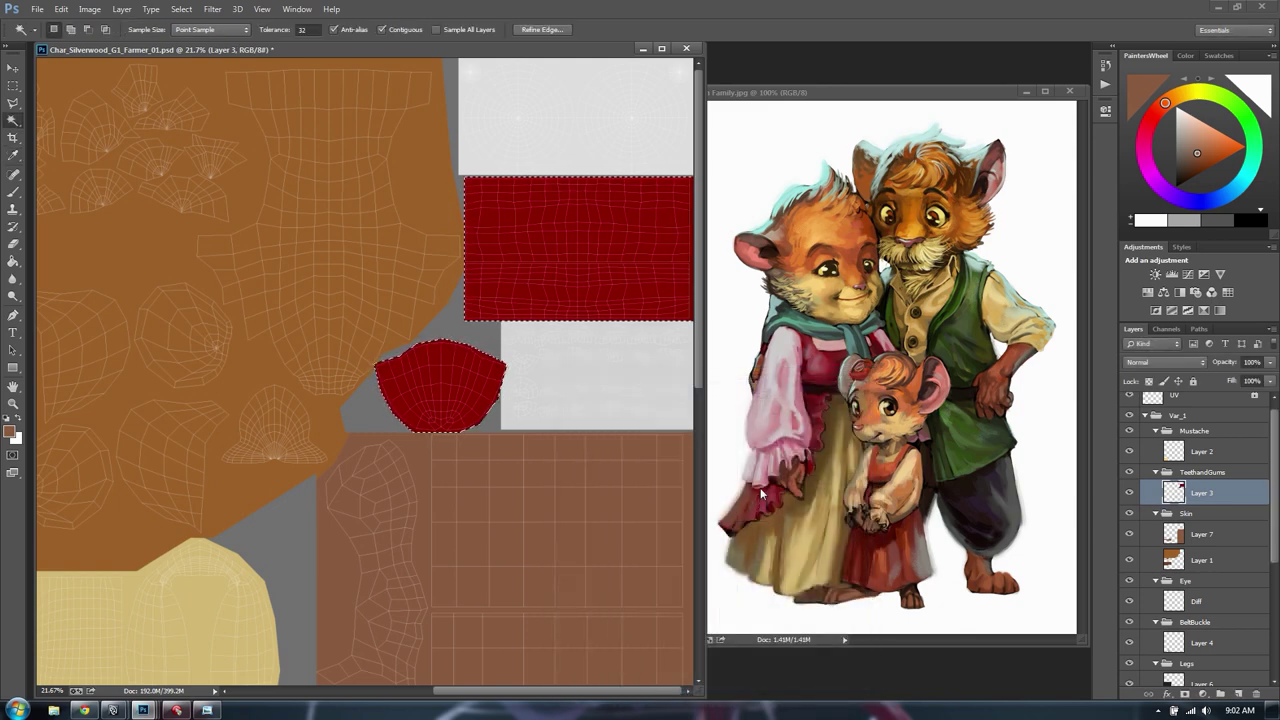
Lower the gum areas' saturation to -22, brighten them slightly with a Curves midtone lift, and deselect
key("ctrl+u")
left_click_drag(608, 284, 598, 285)
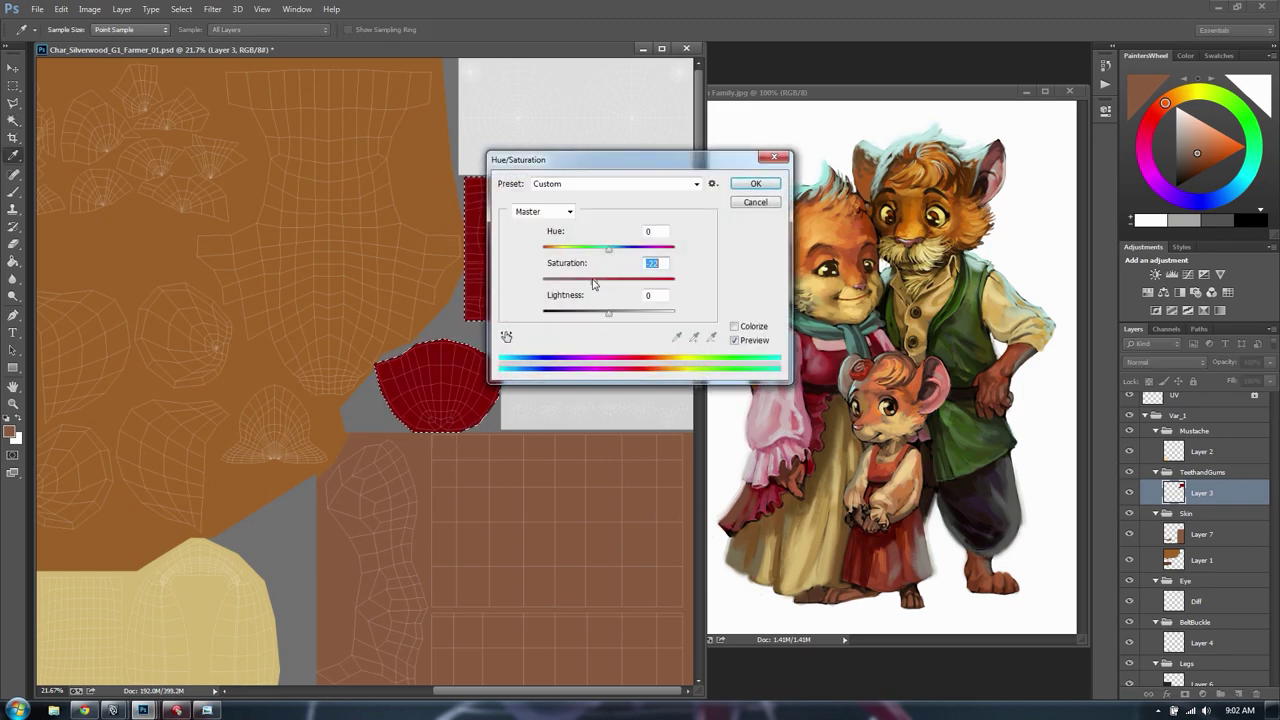
key("Return")
key("ctrl+m")
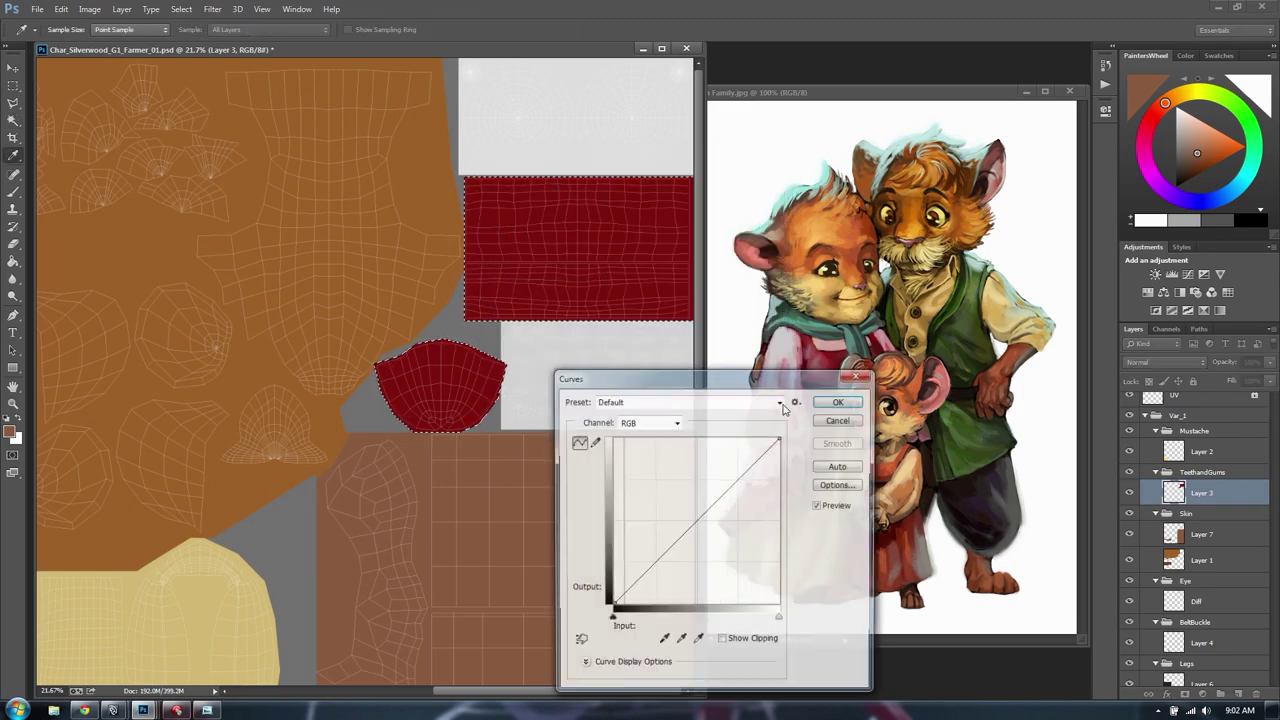
left_click_drag(692, 525, 692, 510)
key("Return")
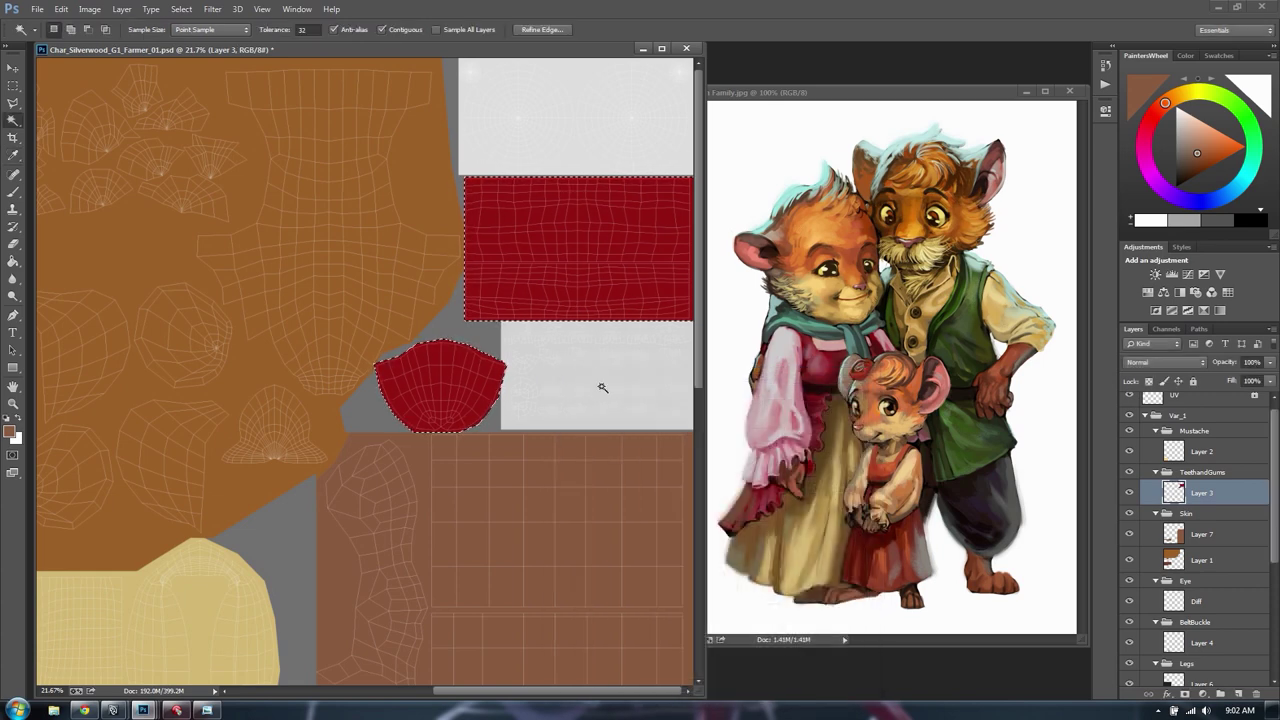
key("m")
key("ctrl+d")
Select the Var_1 group, save the farmer texture file, and switch to the Autodesk Maya scene window
scroll(1215, 455, "up", 1)
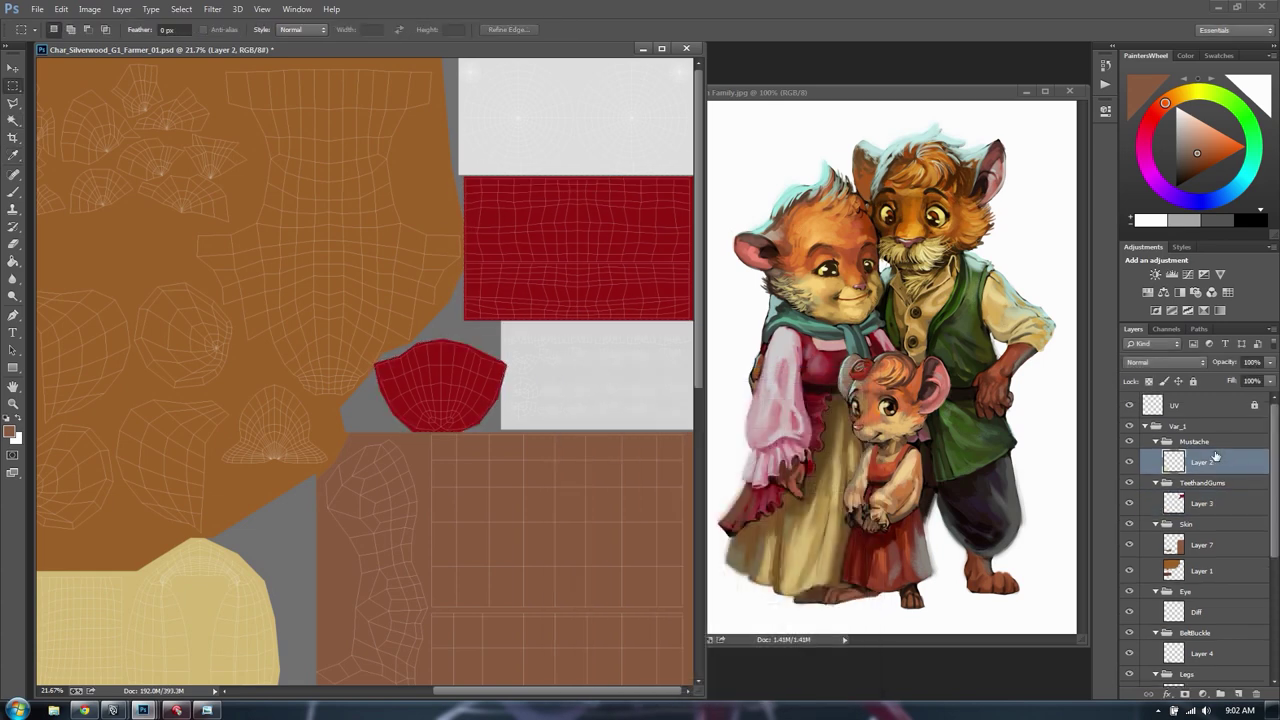
left_click(1209, 430)
key("ctrl+0")
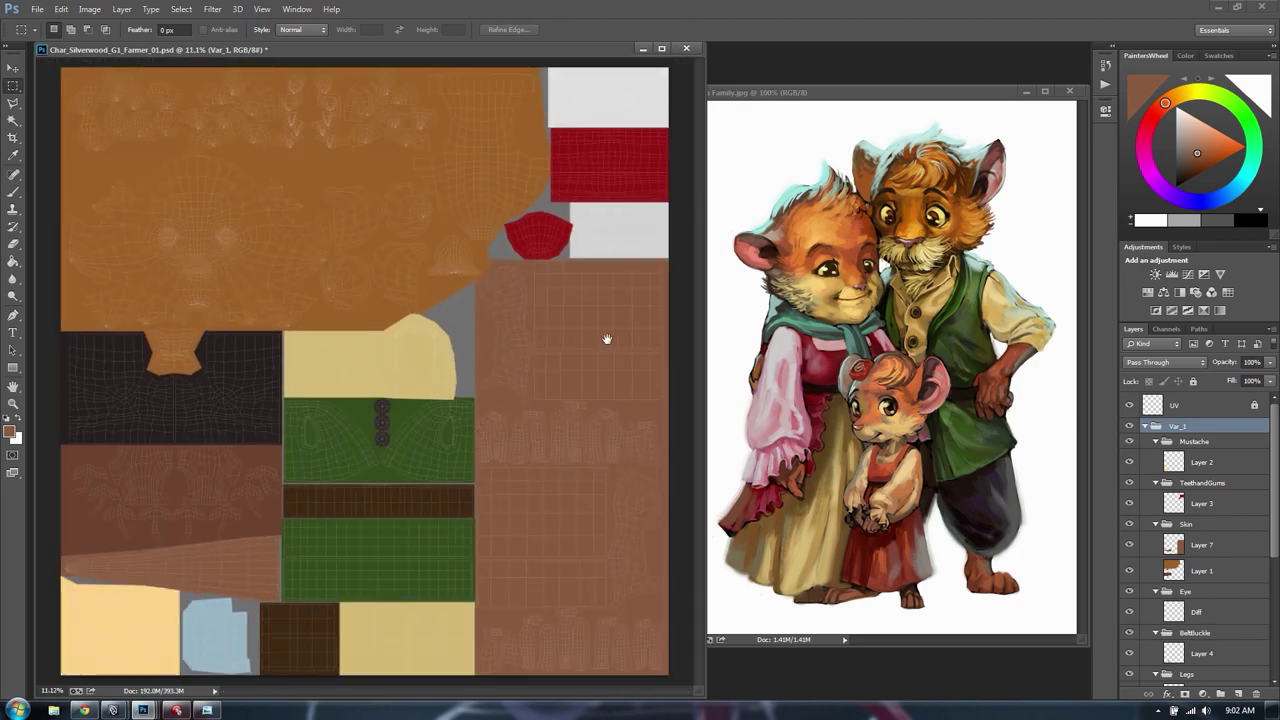
key("ctrl+s")
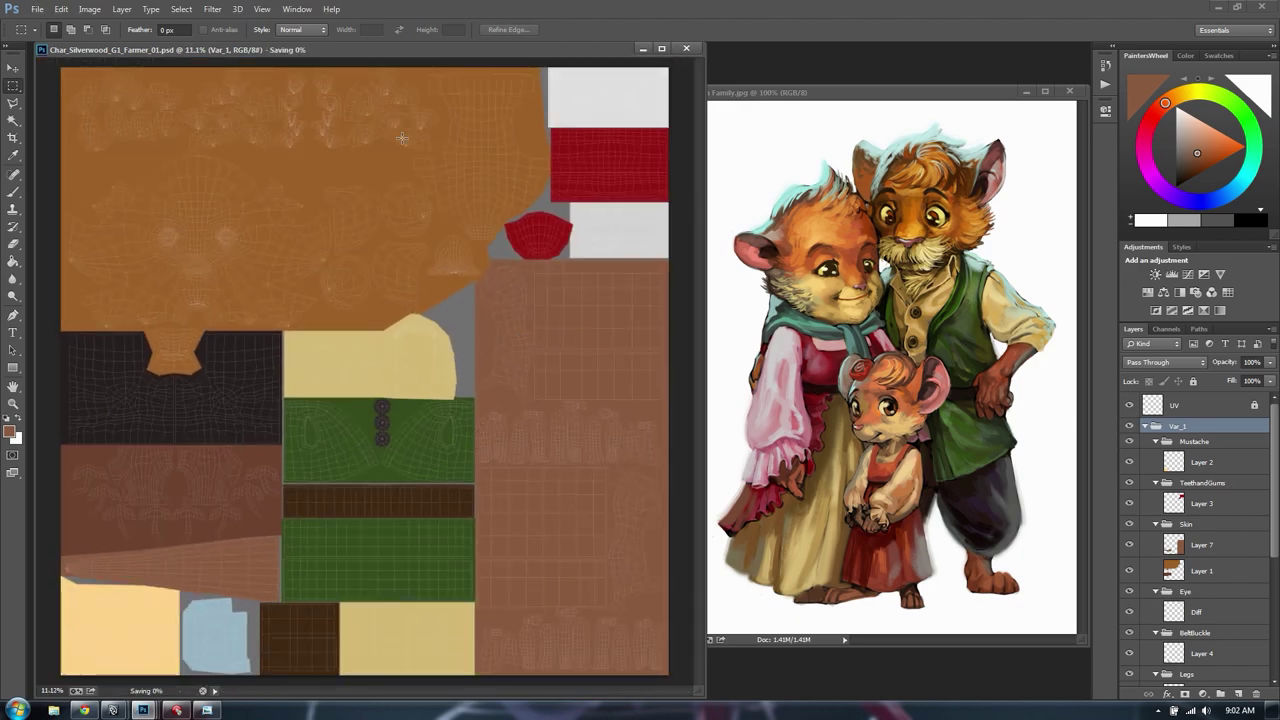
mouse_move(118, 708)
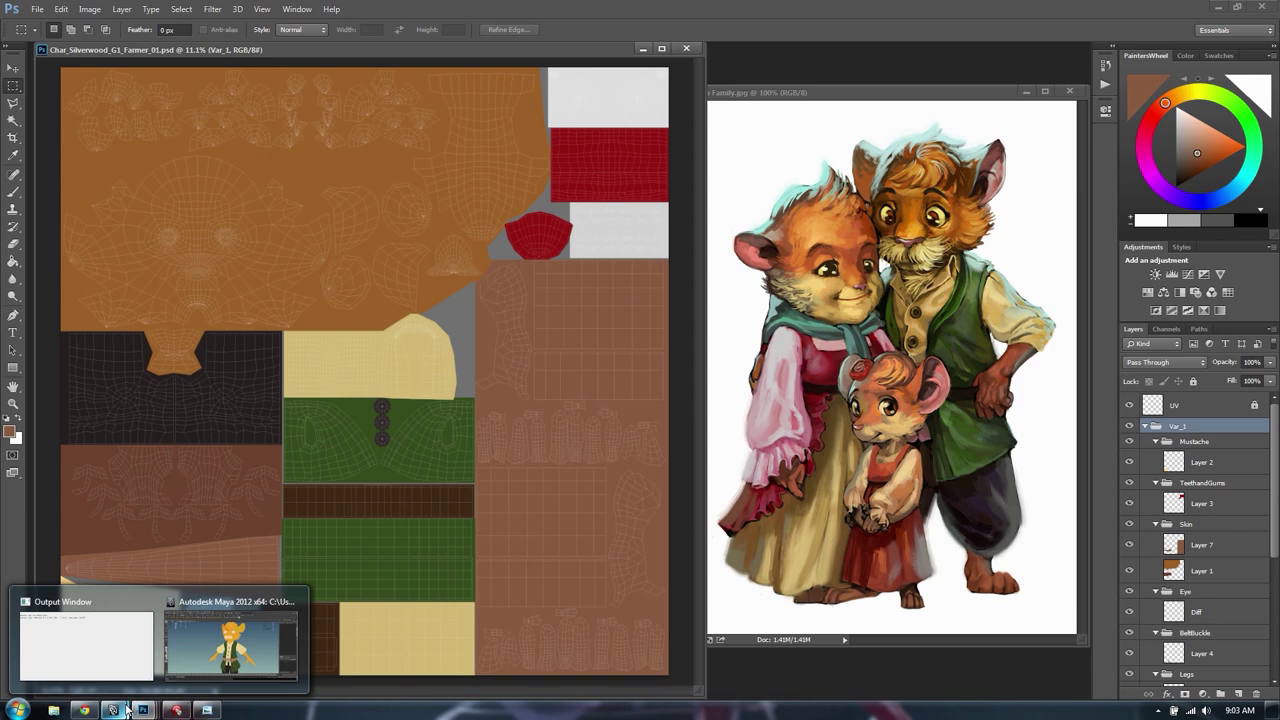
left_click(230, 645)
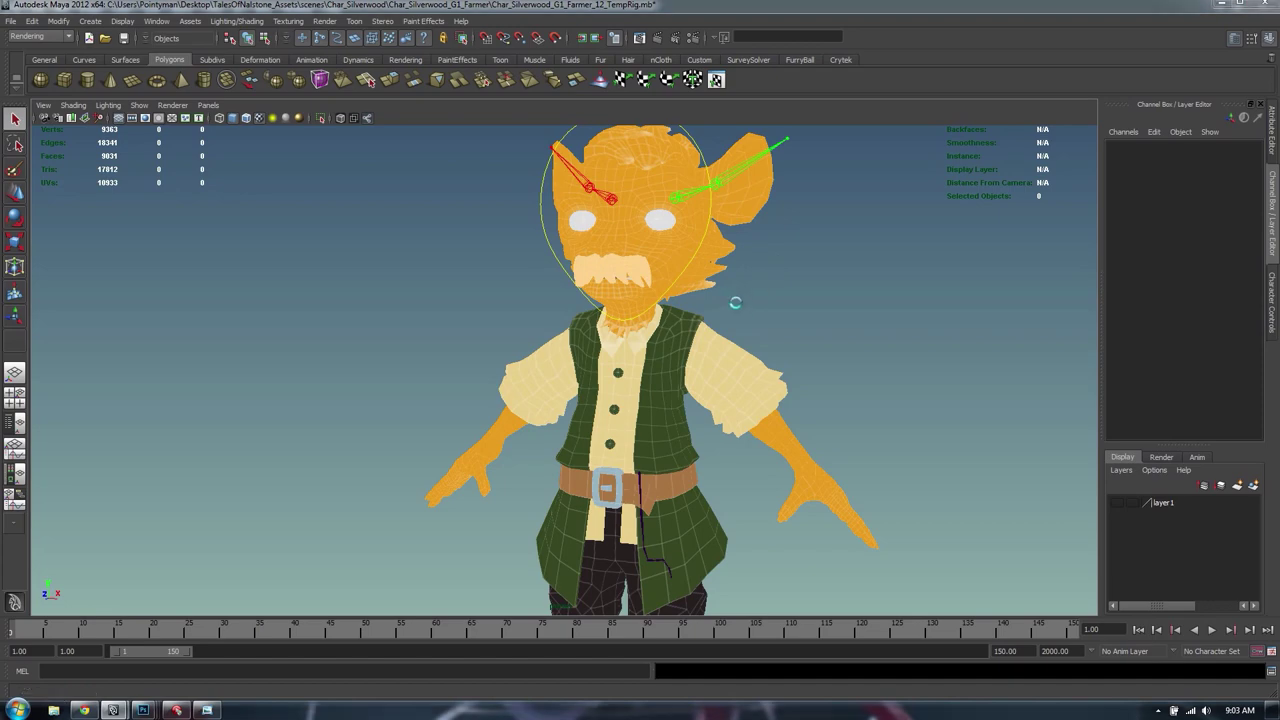
Add the farmer's left and right ear joints to the hidden display layer layer1
left_click(609, 247)
right_click_drag(609, 247, 825, 247, "alt")
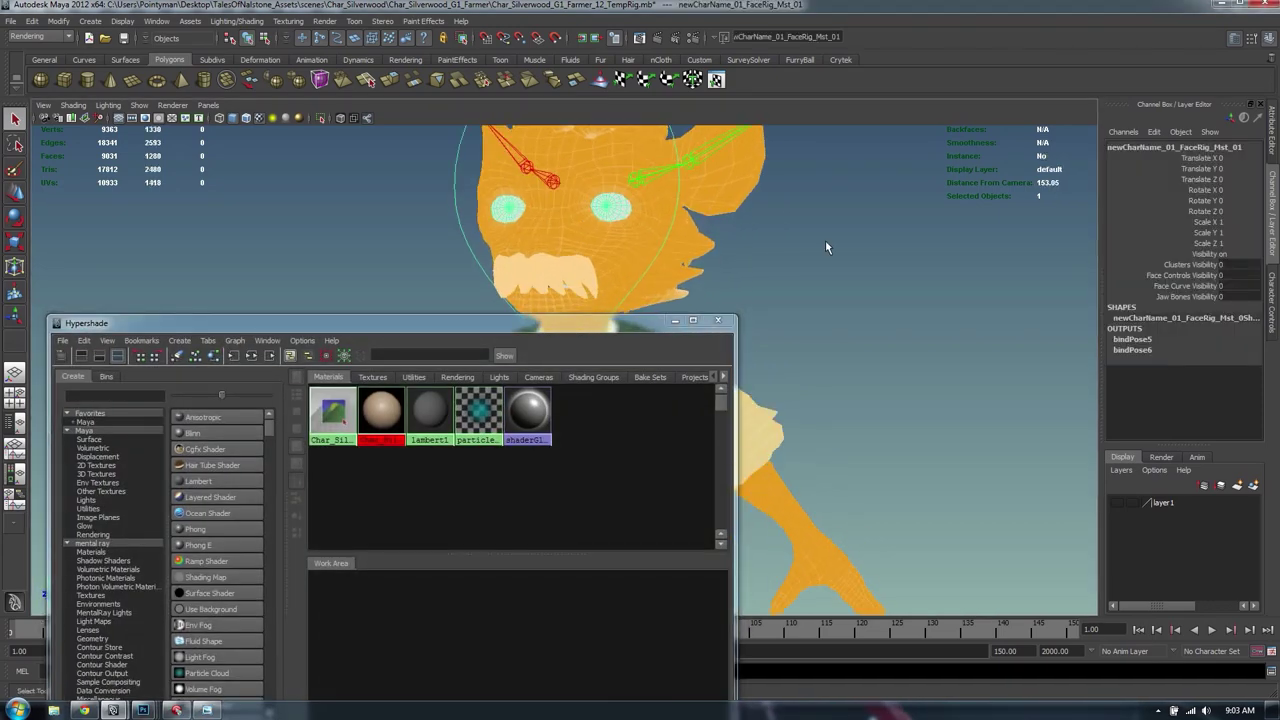
left_click(697, 157)
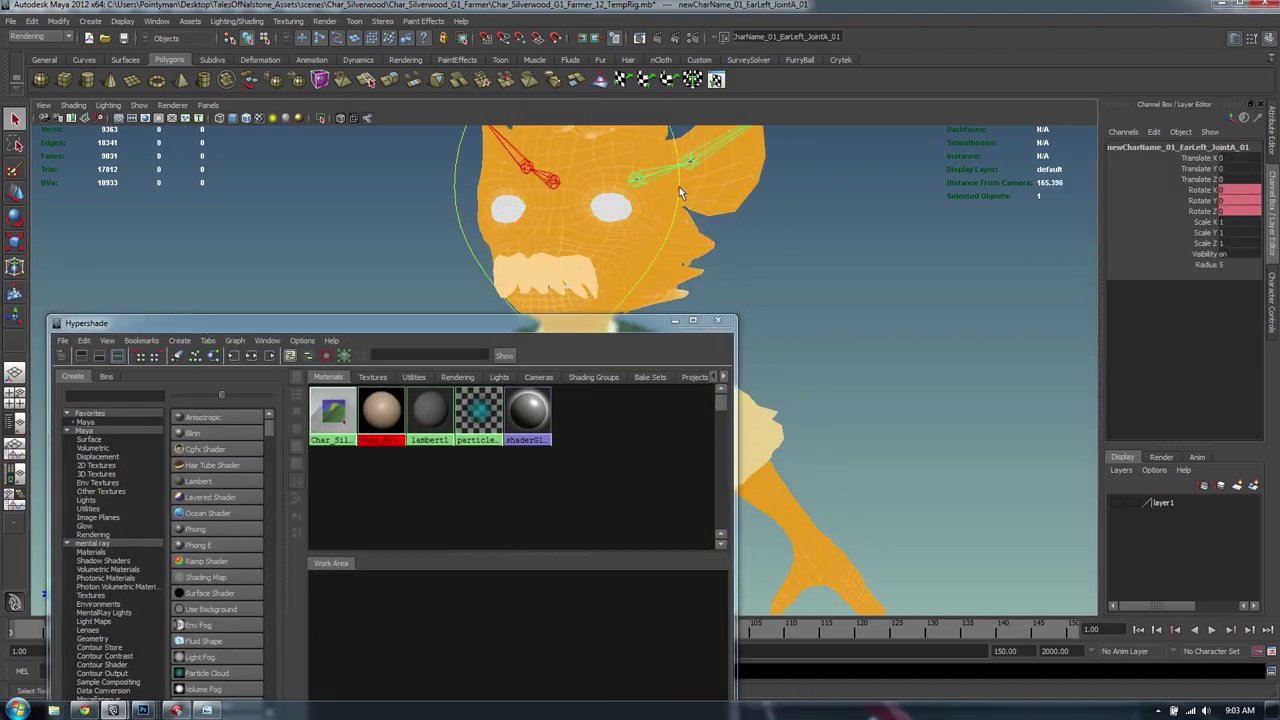
left_click(554, 186, "shift")
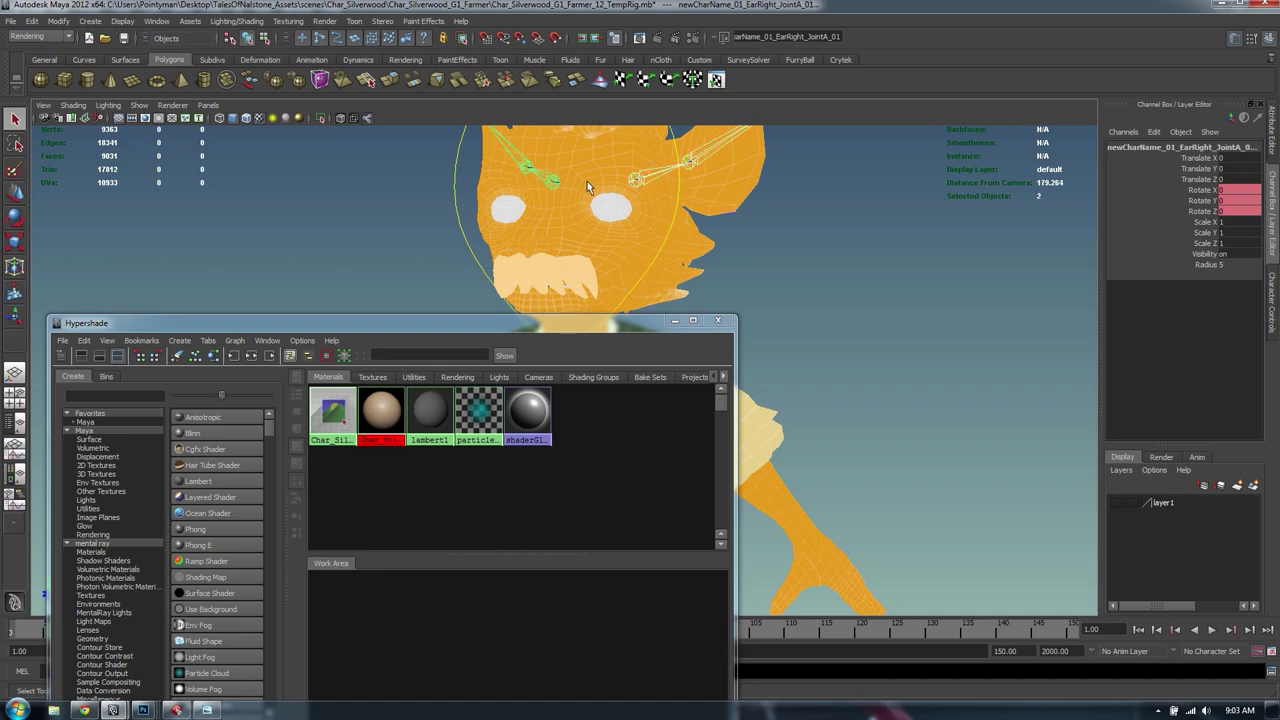
right_click(1168, 503)
left_click(1192, 527)
left_click(815, 291)
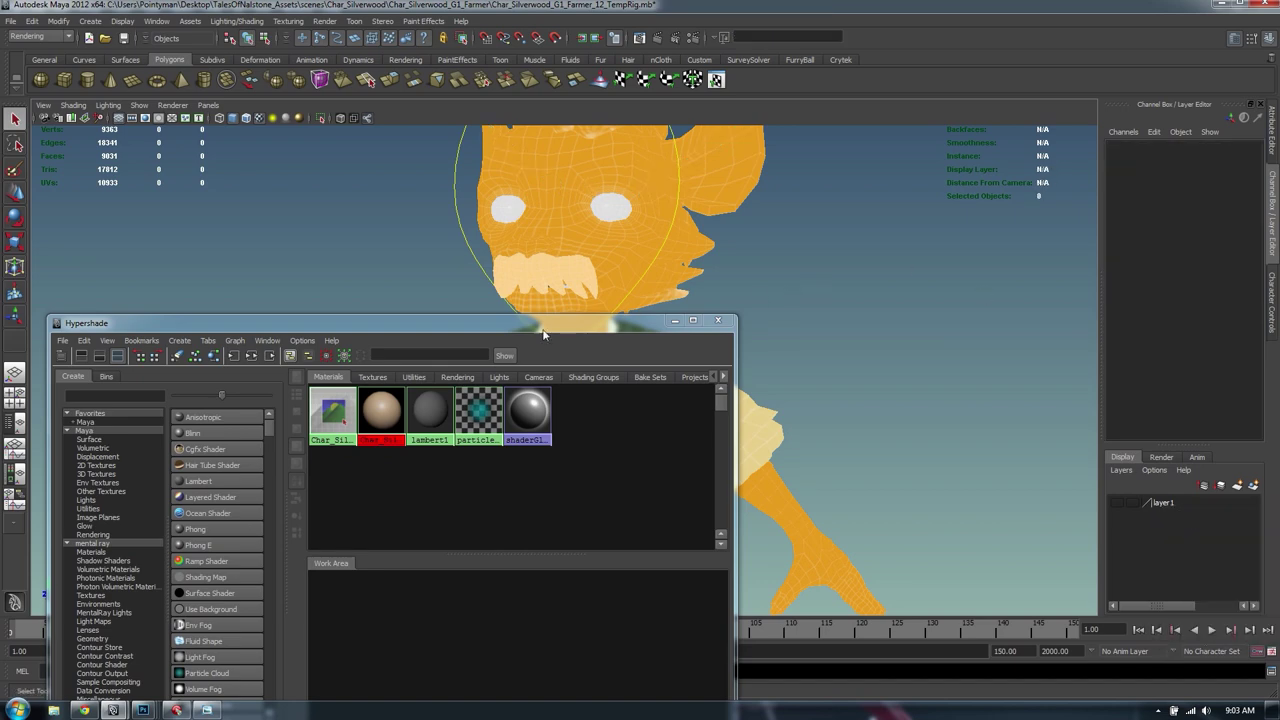
Show the attributes of the farmer material's file1 node, reload its image, and check the updated colors on the full character
left_click_drag(560, 323, 616, 350)
left_click(326, 383)
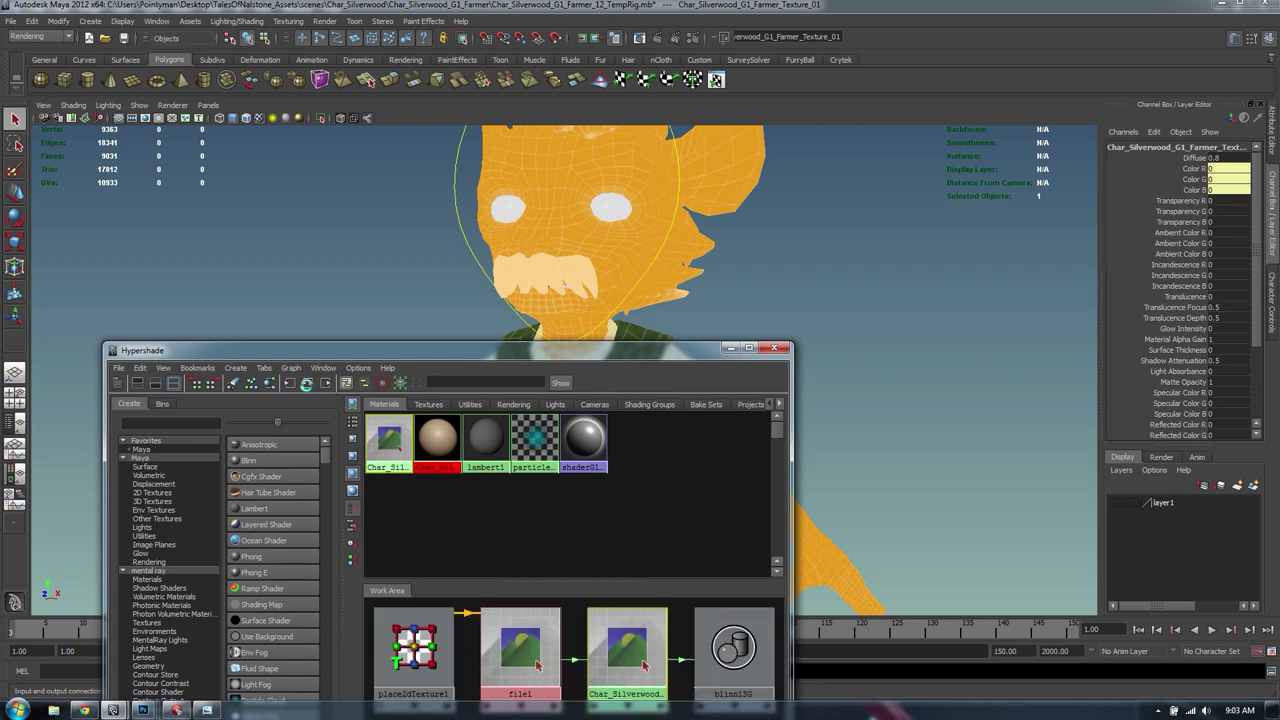
left_click(545, 642)
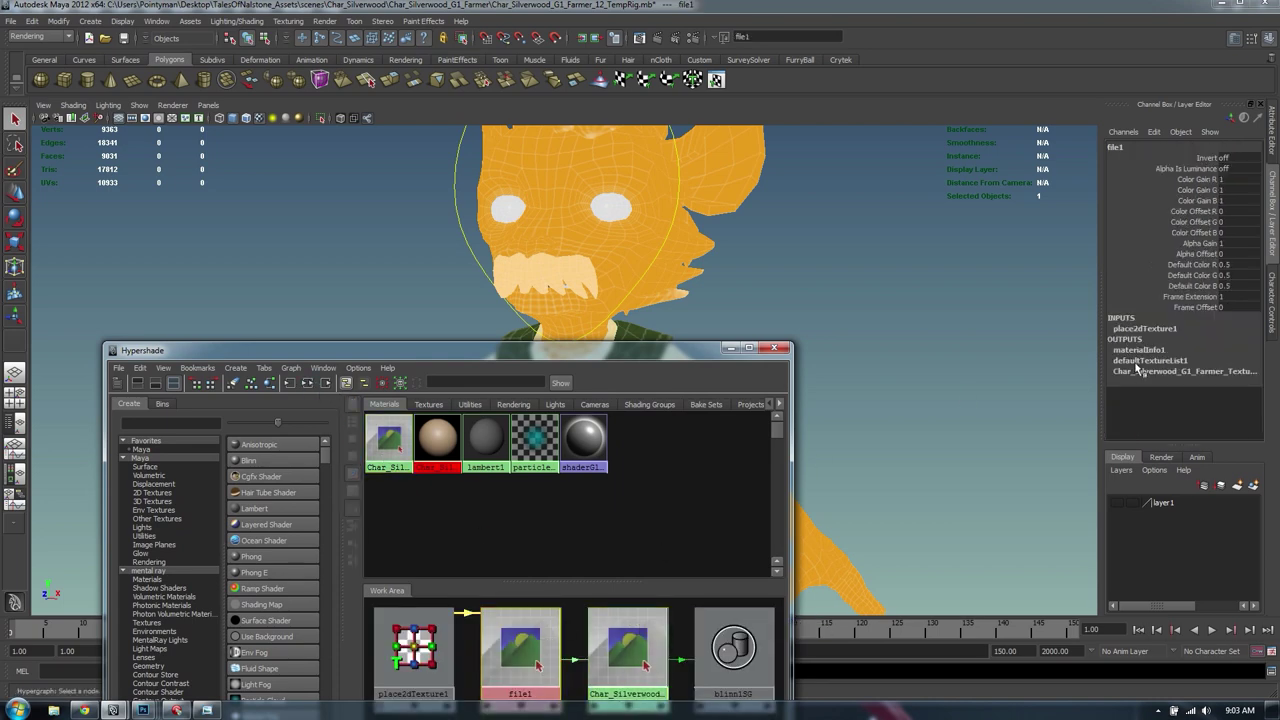
key("ctrl+a")
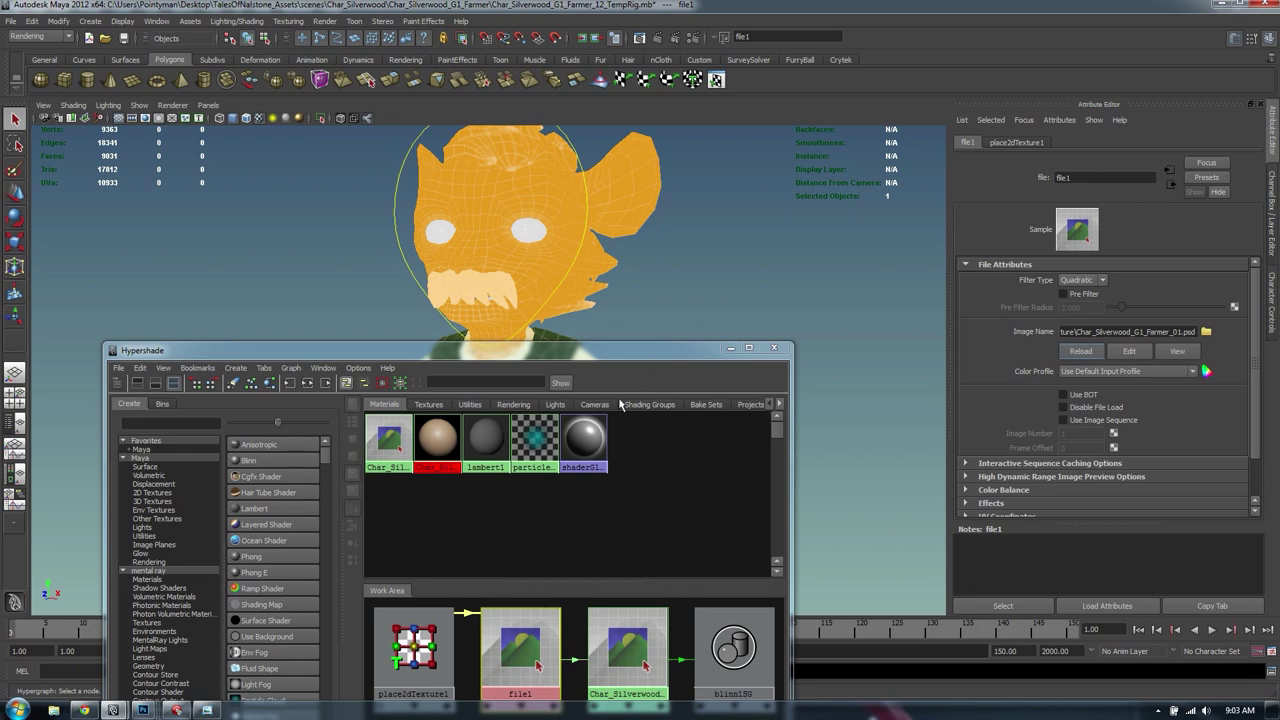
left_click_drag(649, 346, 511, 641)
left_click_drag(640, 470, 736, 396, "alt")
right_click_drag(736, 396, 625, 320, "alt")
left_click_drag(625, 320, 530, 318, "alt")
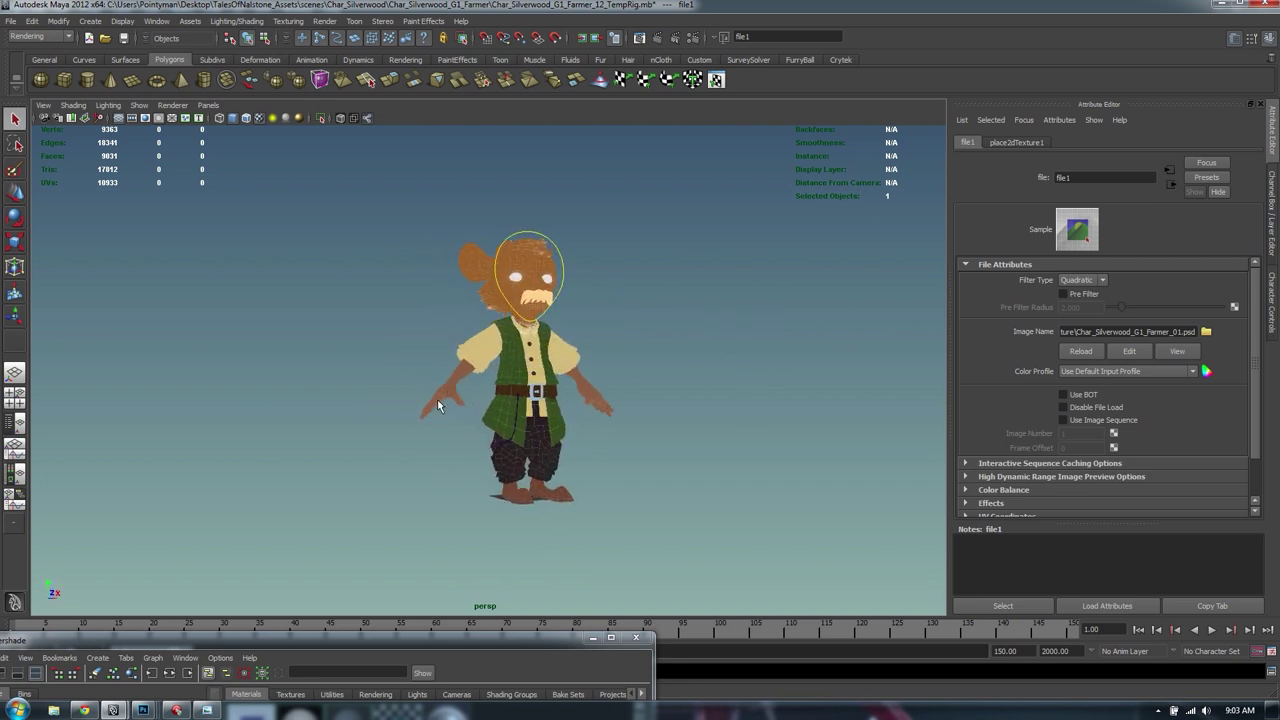
left_click_drag(616, 420, 523, 418, "alt")
scroll(523, 418, "up", 3)
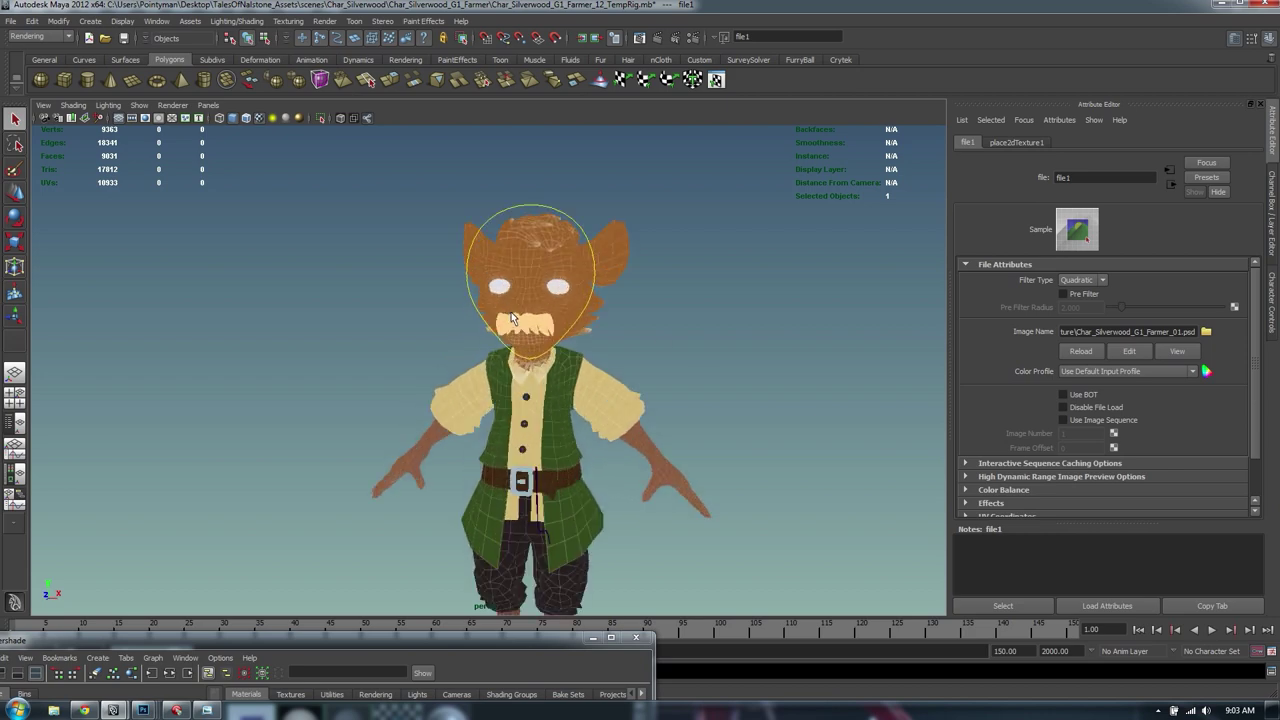
Switch to Photoshop and select only the large head area of Layer 1 in the Skin group, excluding the lower brown area
key("alt+Tab")
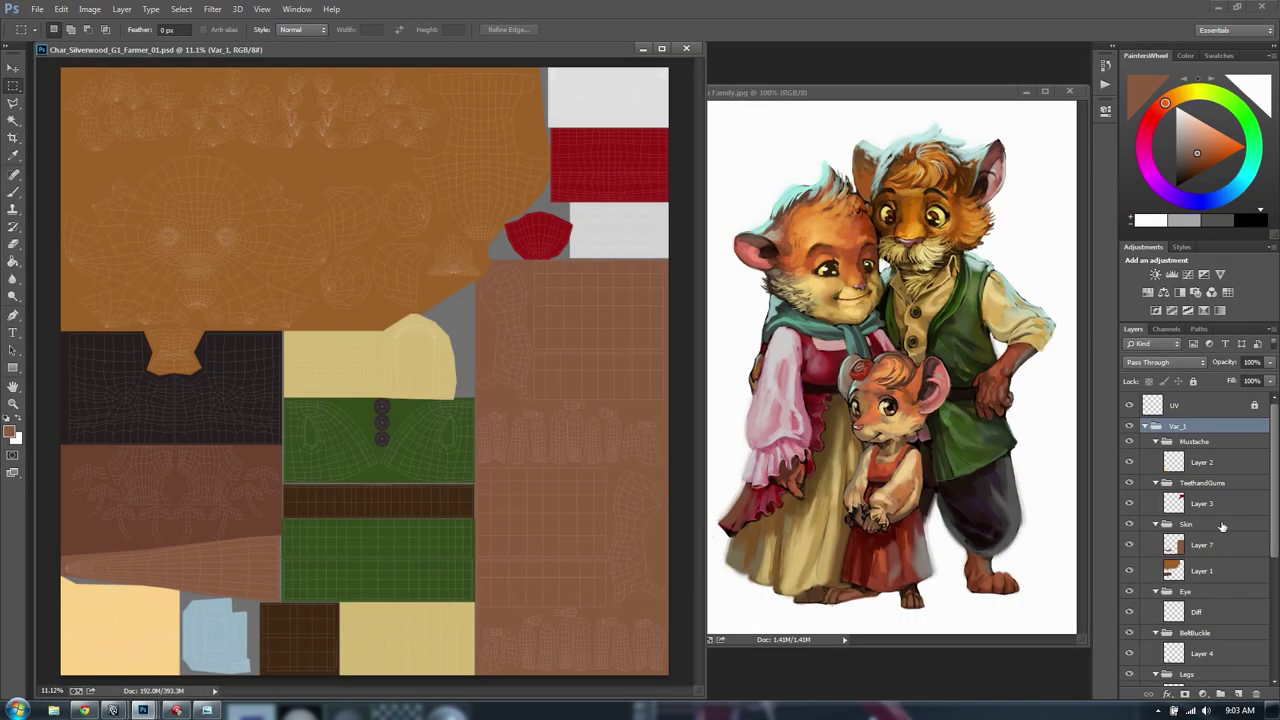
left_click(1227, 462)
left_click(1201, 550)
left_click(1182, 570)
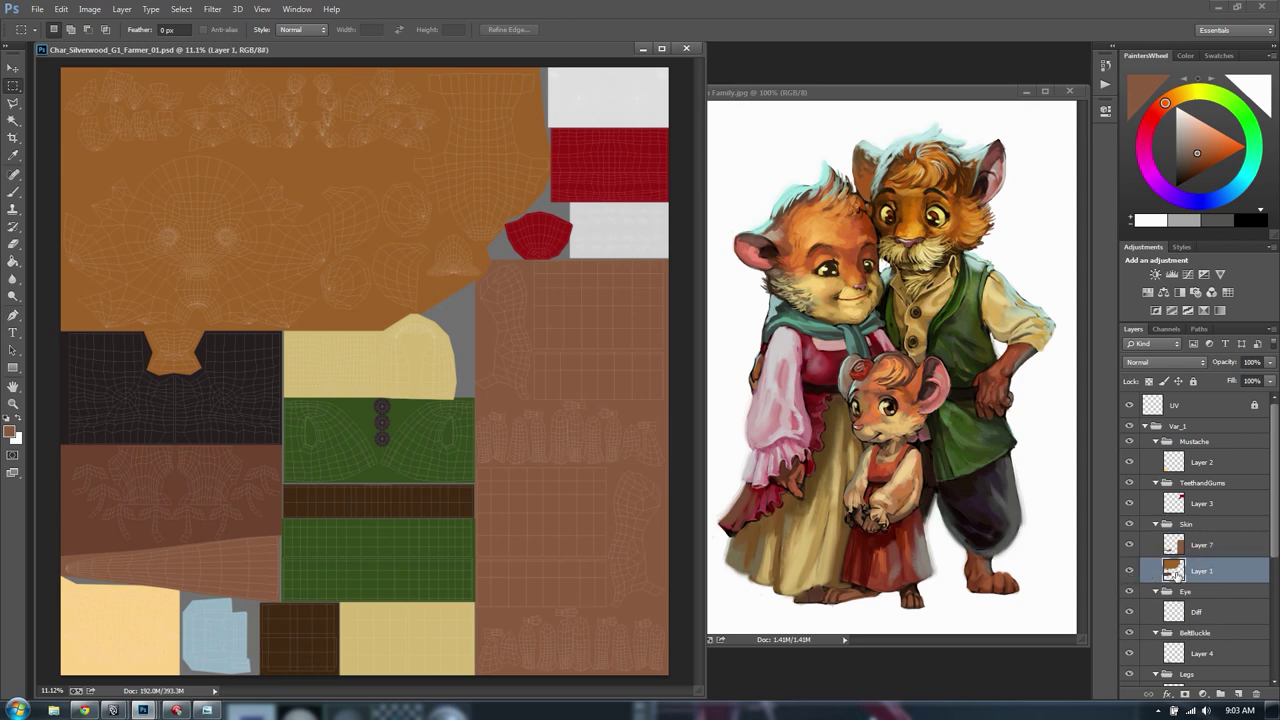
left_click(1173, 570, "ctrl")
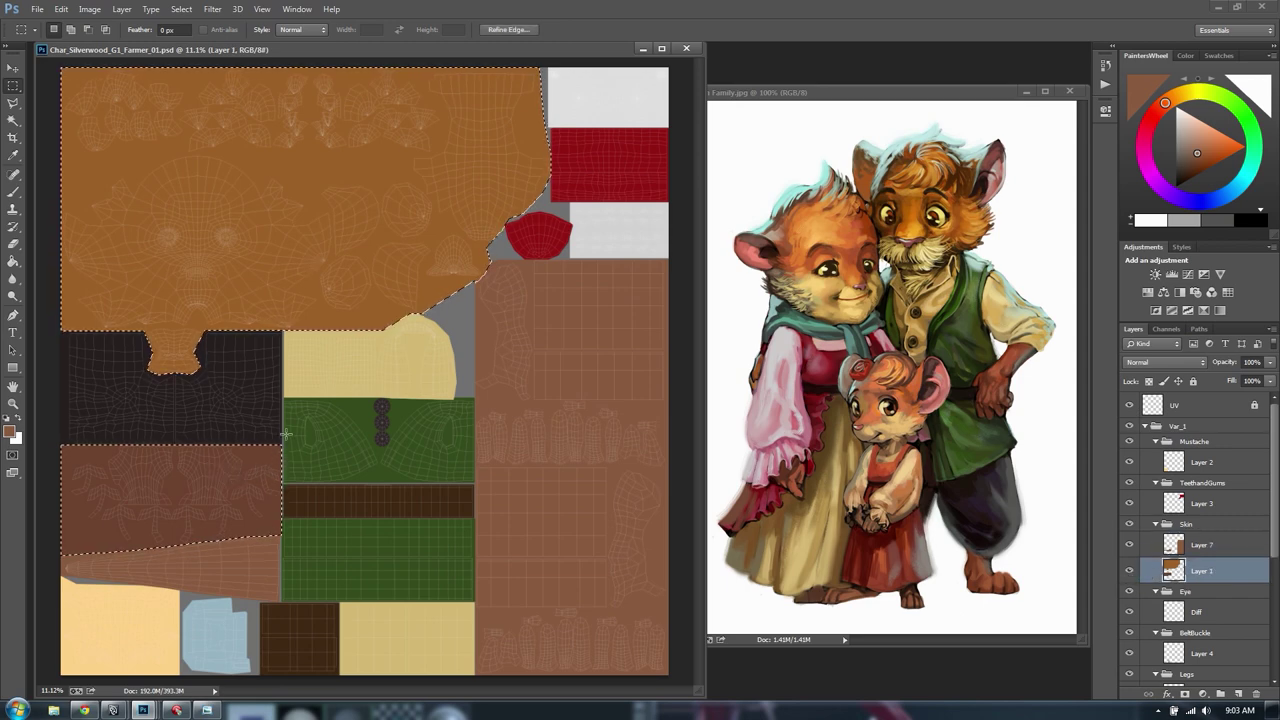
left_click_drag(297, 437, 12, 630, "alt")
Fill the selected head area with orange sampled from the father's face, muted and lightened slightly, and deselect
key("g")
left_click(350, 225)
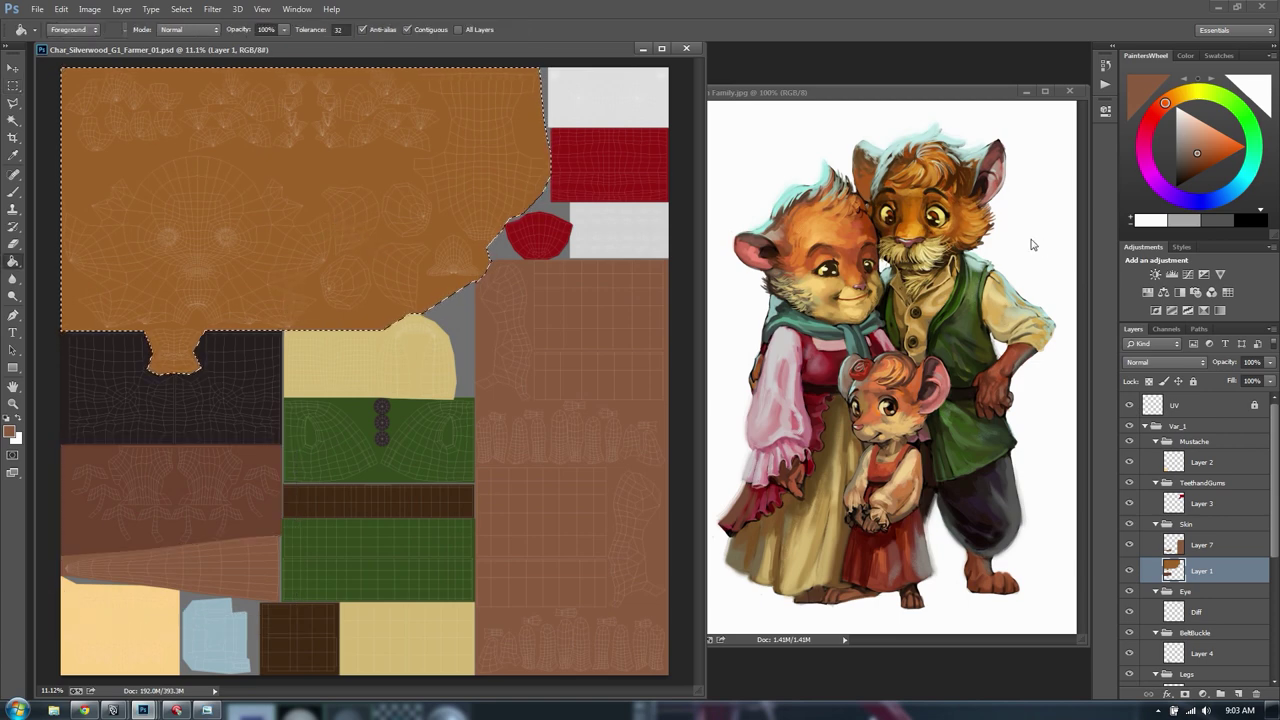
left_click(913, 218, "alt")
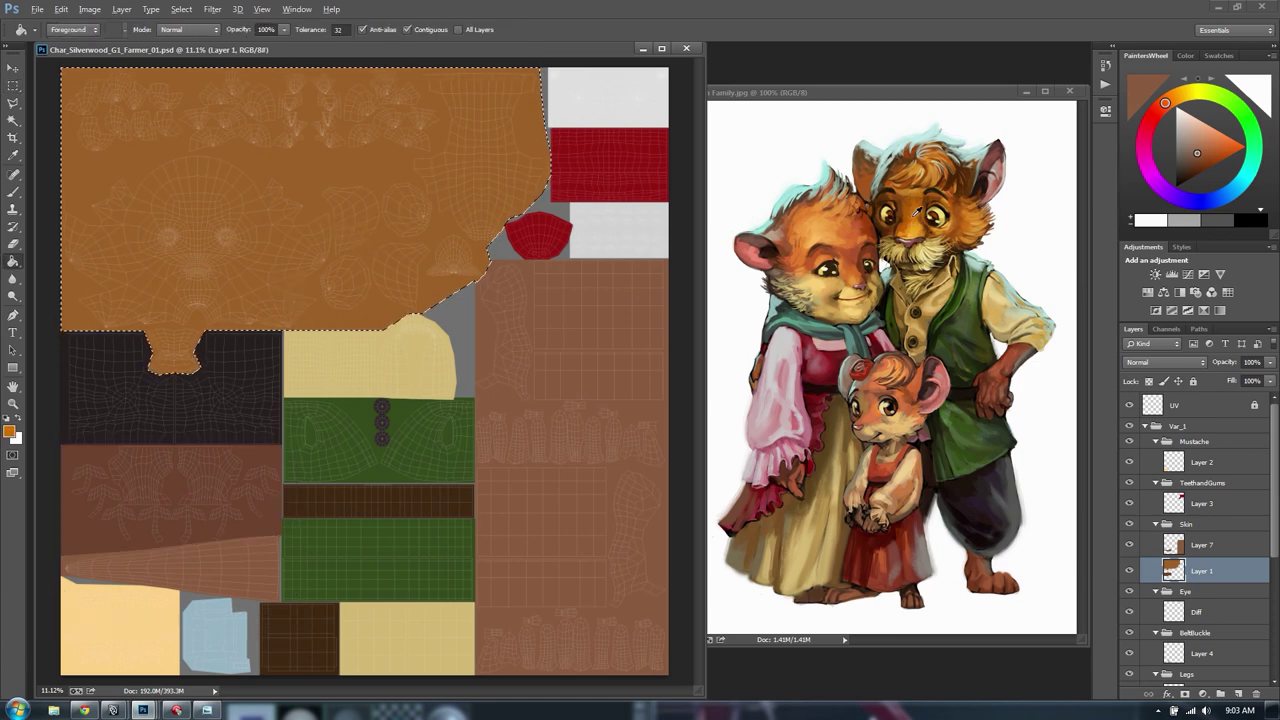
left_click(318, 200)
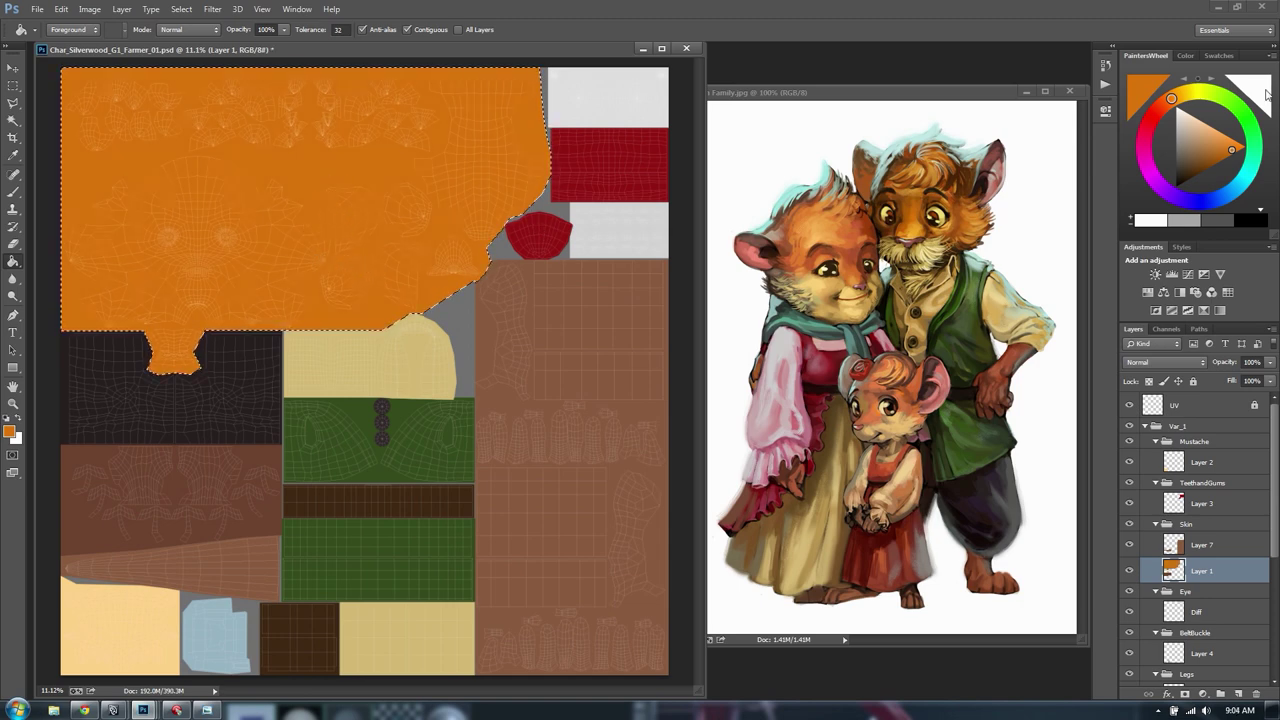
left_click_drag(1232, 150, 1217, 151)
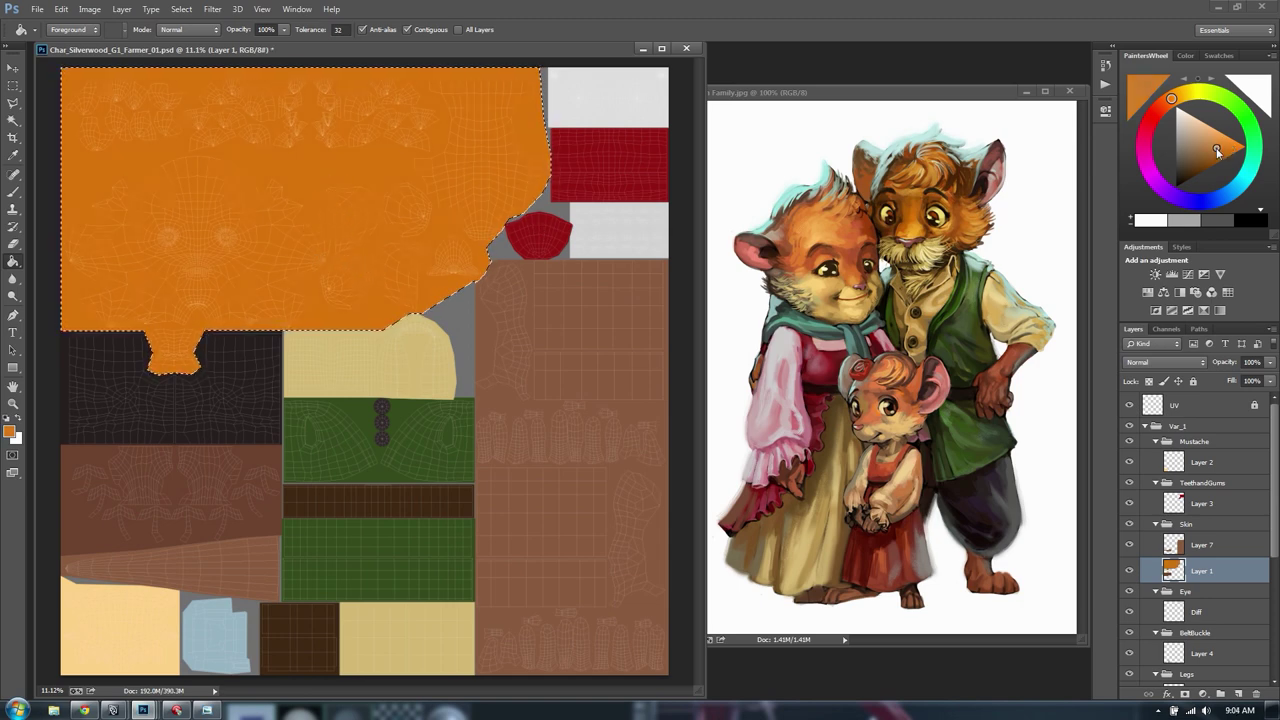
left_click(211, 190)
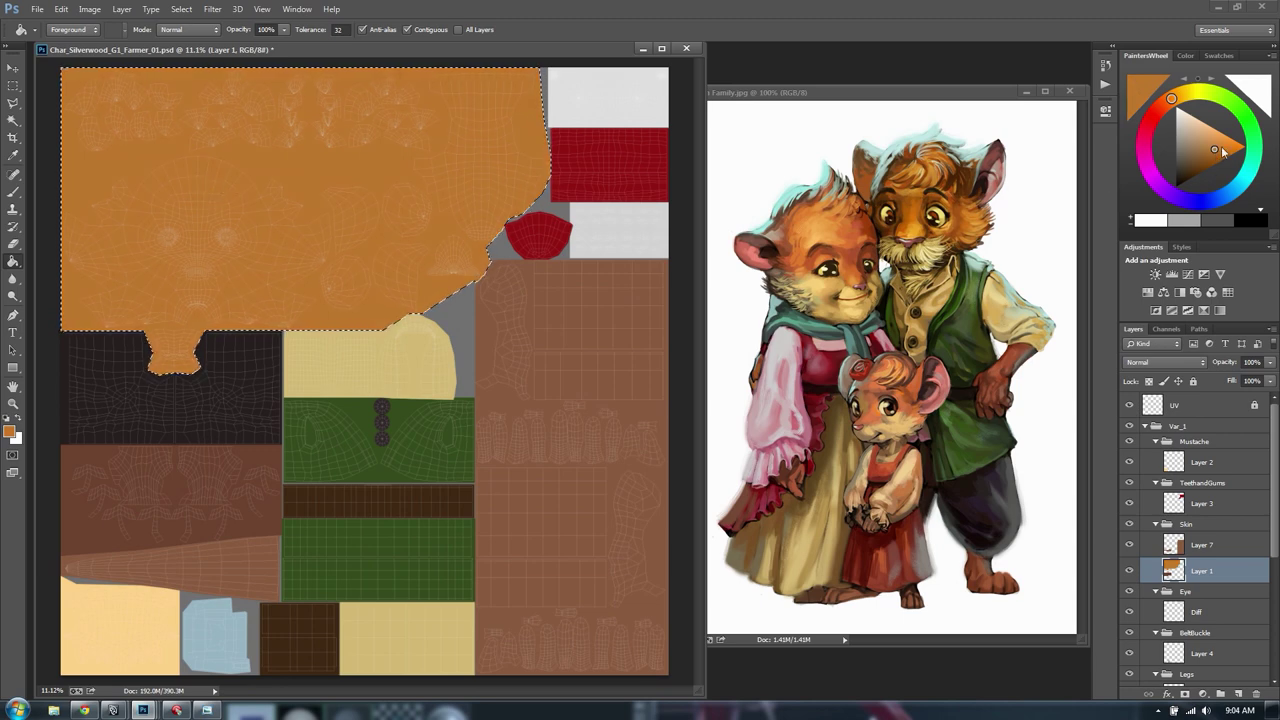
left_click_drag(1214, 143, 1219, 144)
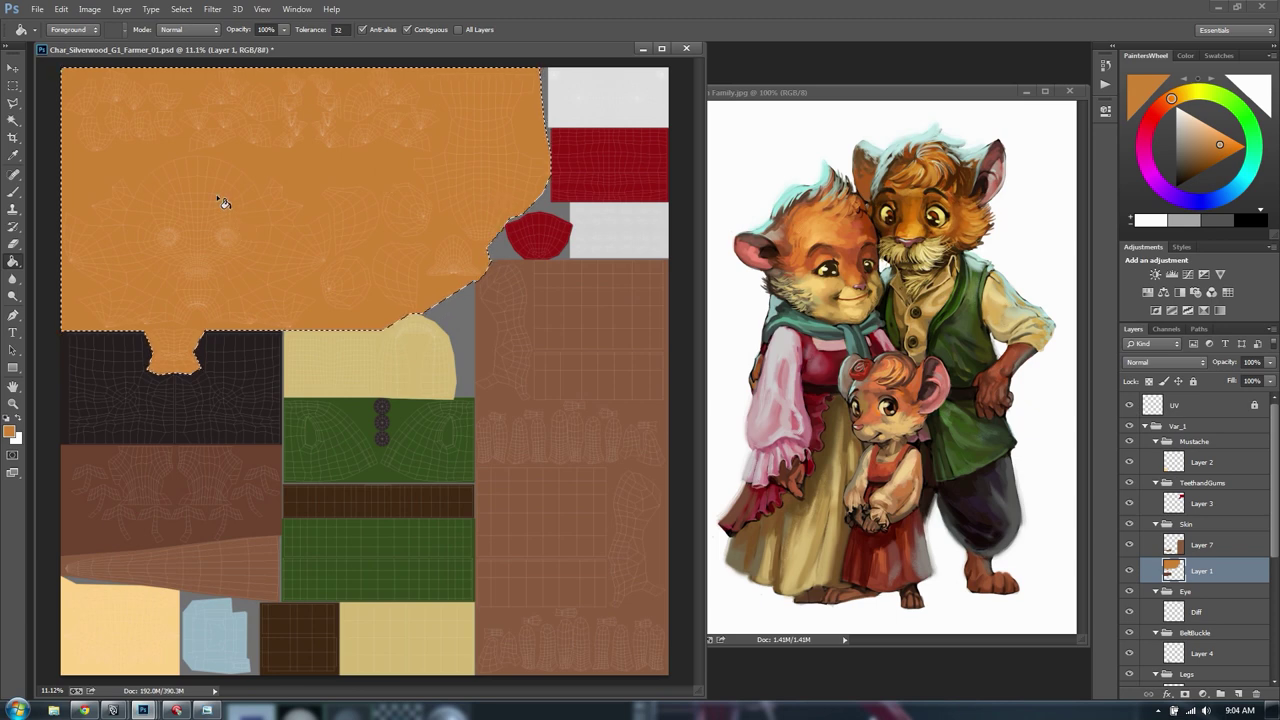
key("ctrl+d")
key("m")
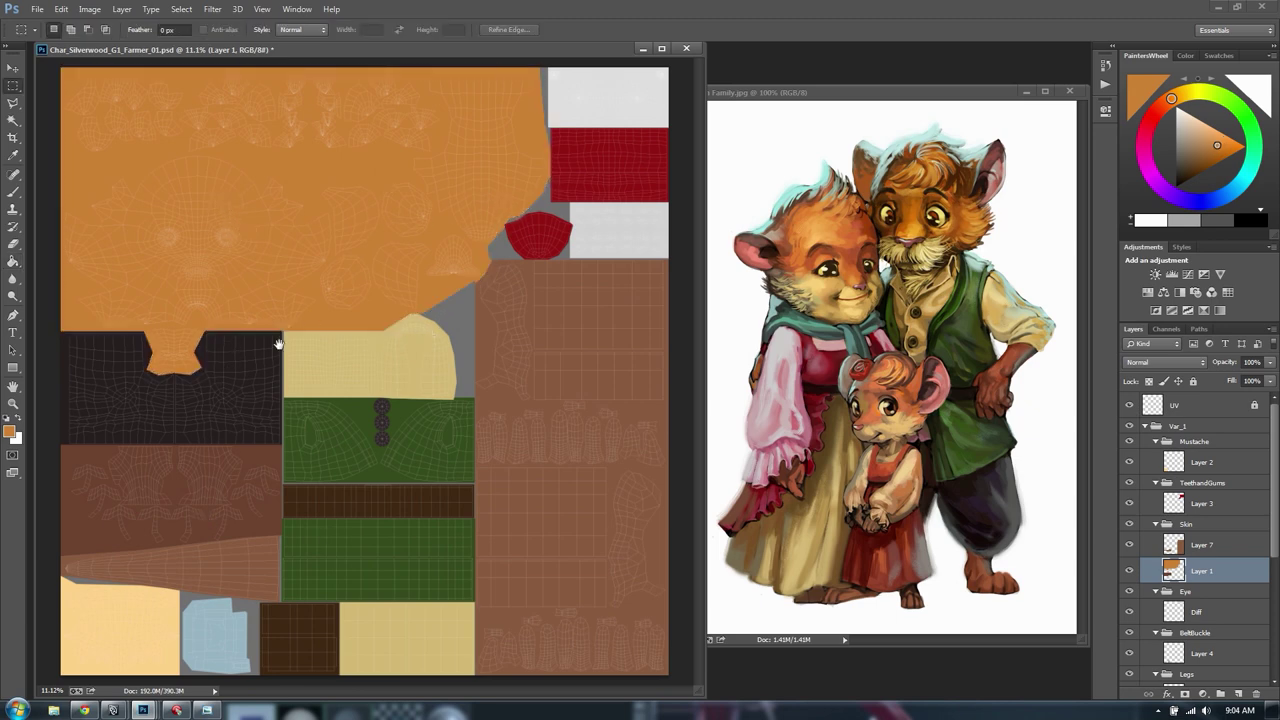
Select the contents of Layer 2 in the Mustache group and fill them with yellow sampled from the father's muzzle
left_click(1199, 464)
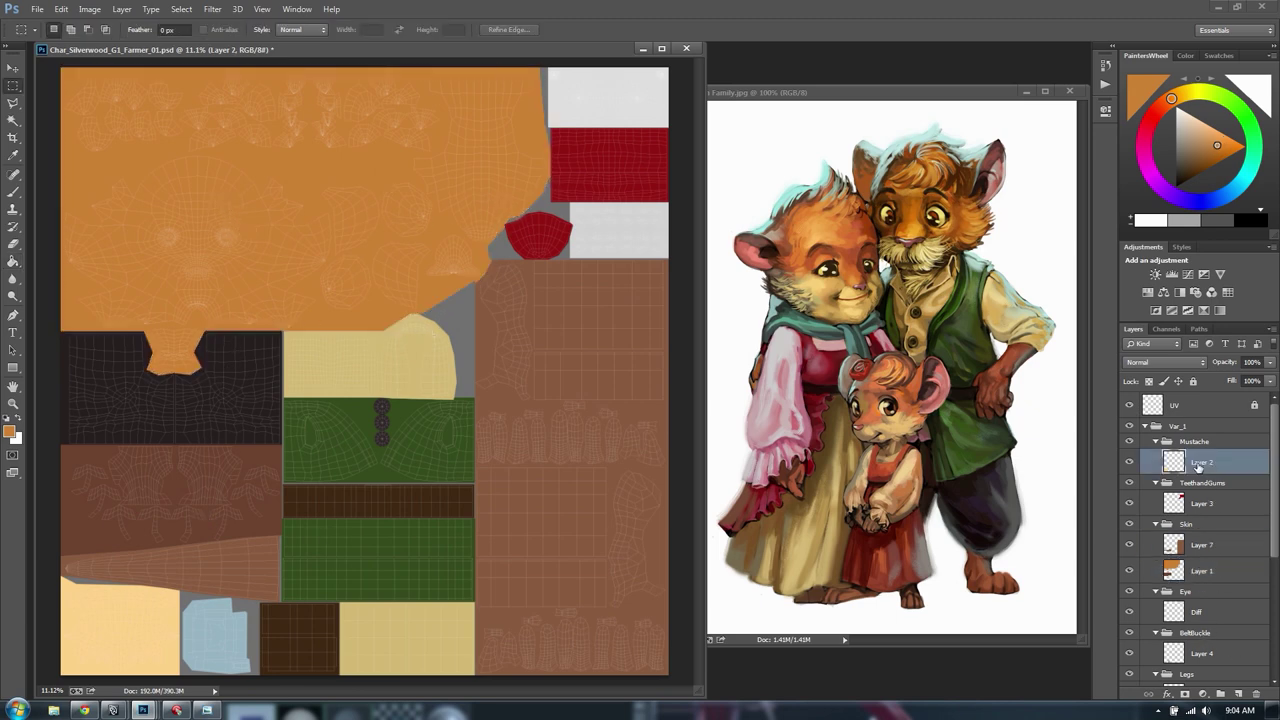
left_click(1170, 463, "ctrl")
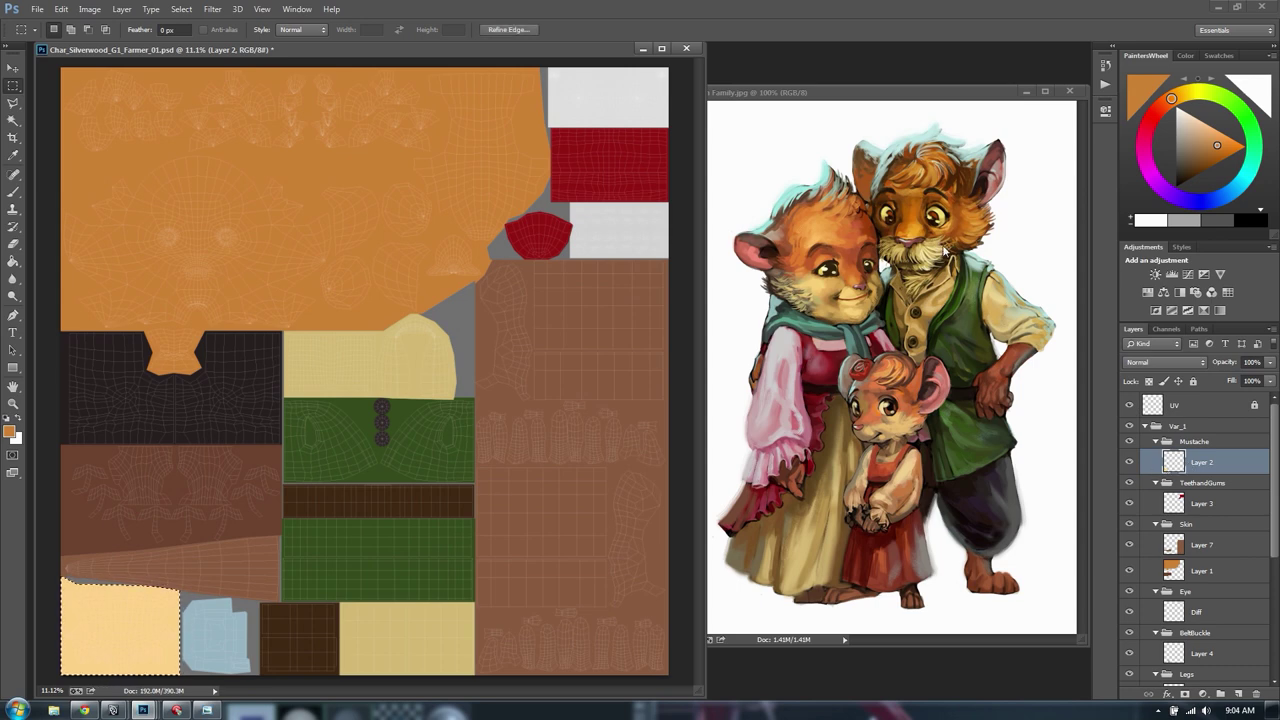
key("g")
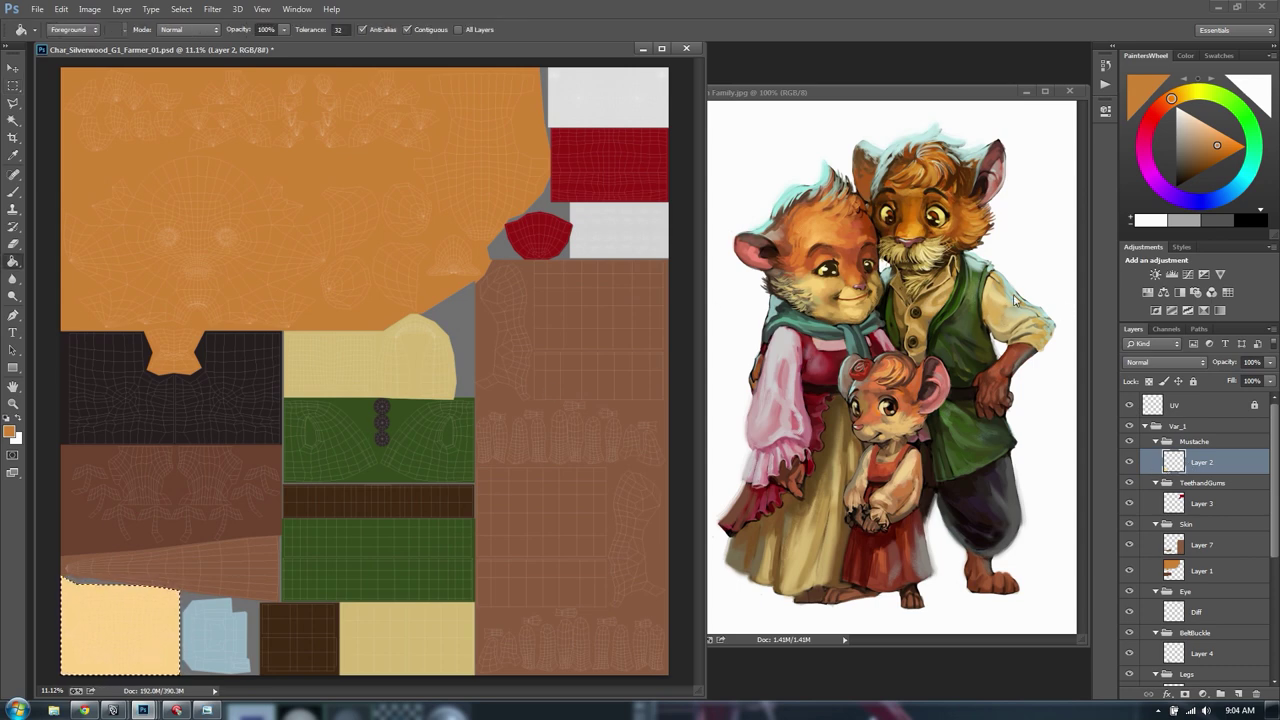
left_click(927, 246, "alt")
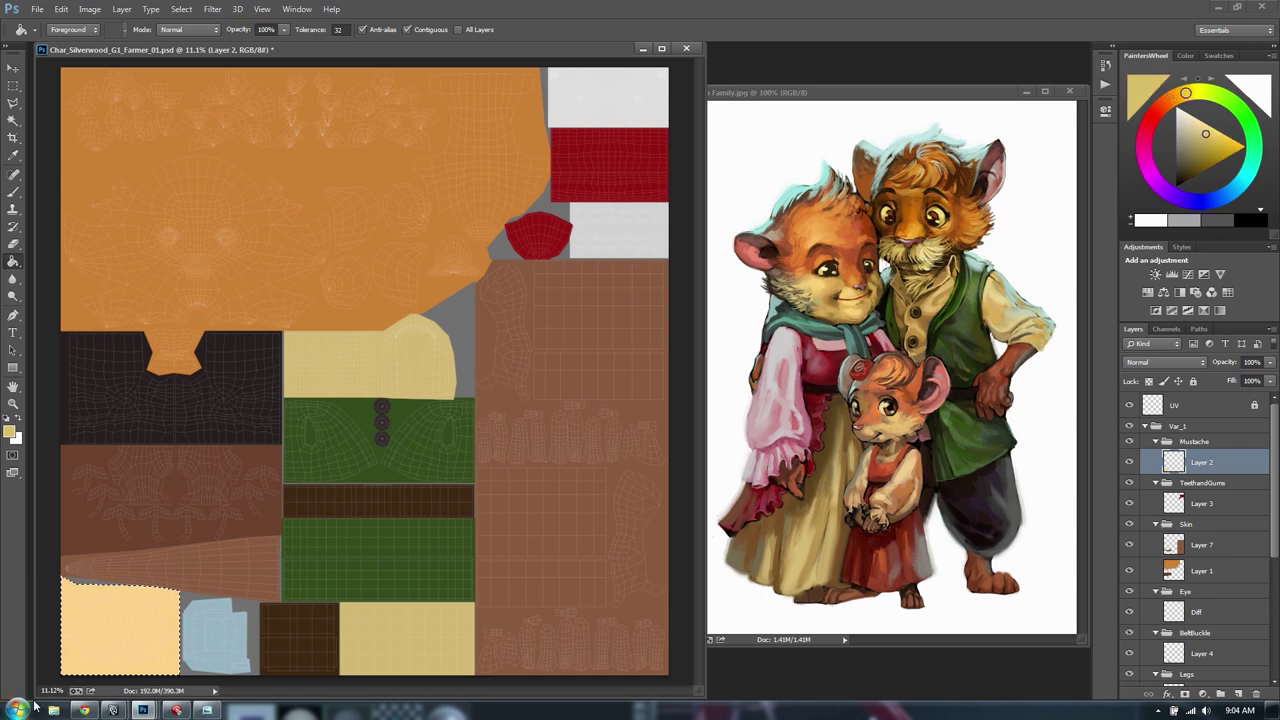
left_click(100, 634)
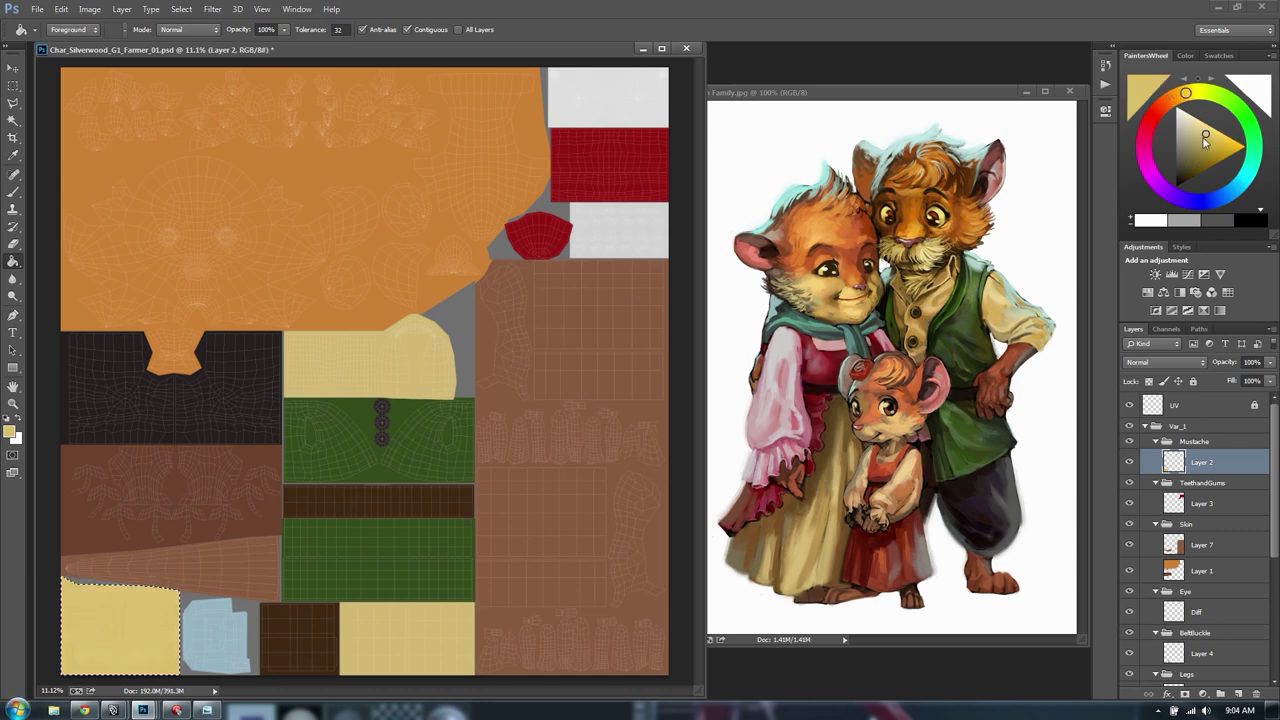
Try a lighter yellow on the mustache area, refill it with a duller grayish beige, and deselect
left_click_drag(1198, 140, 1206, 134)
key("alt+BackSpace")
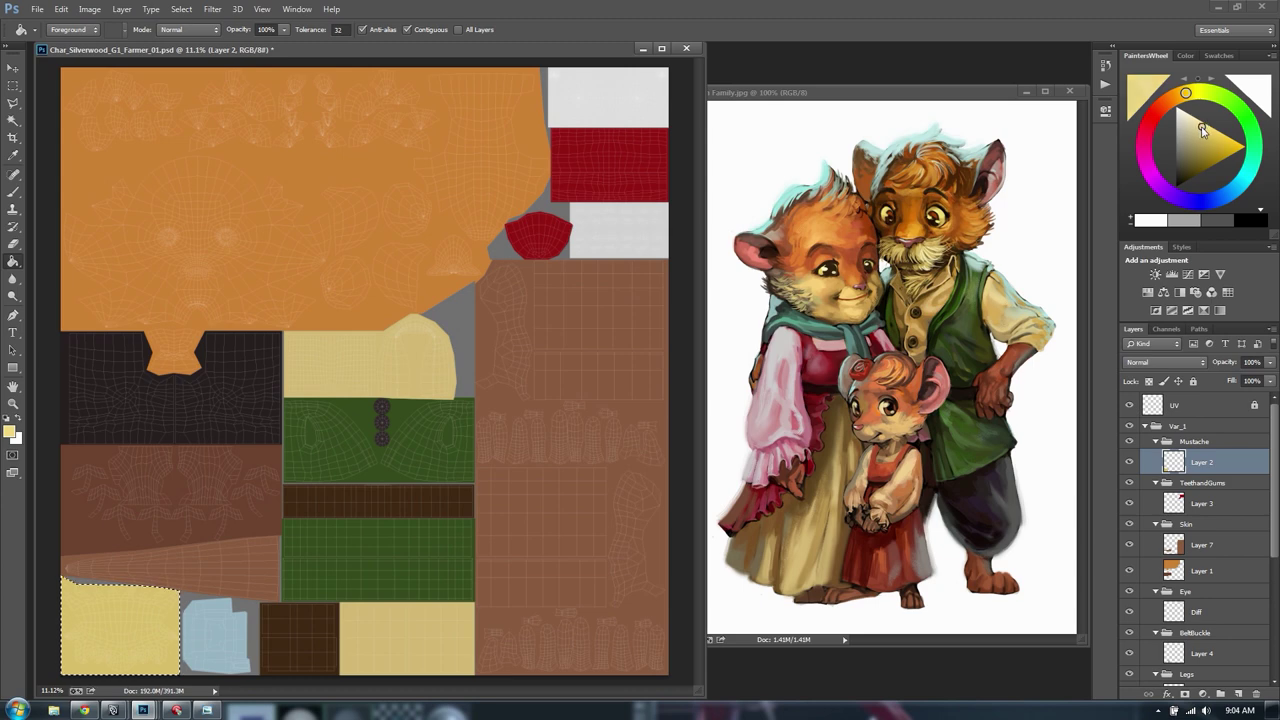
left_click(115, 627)
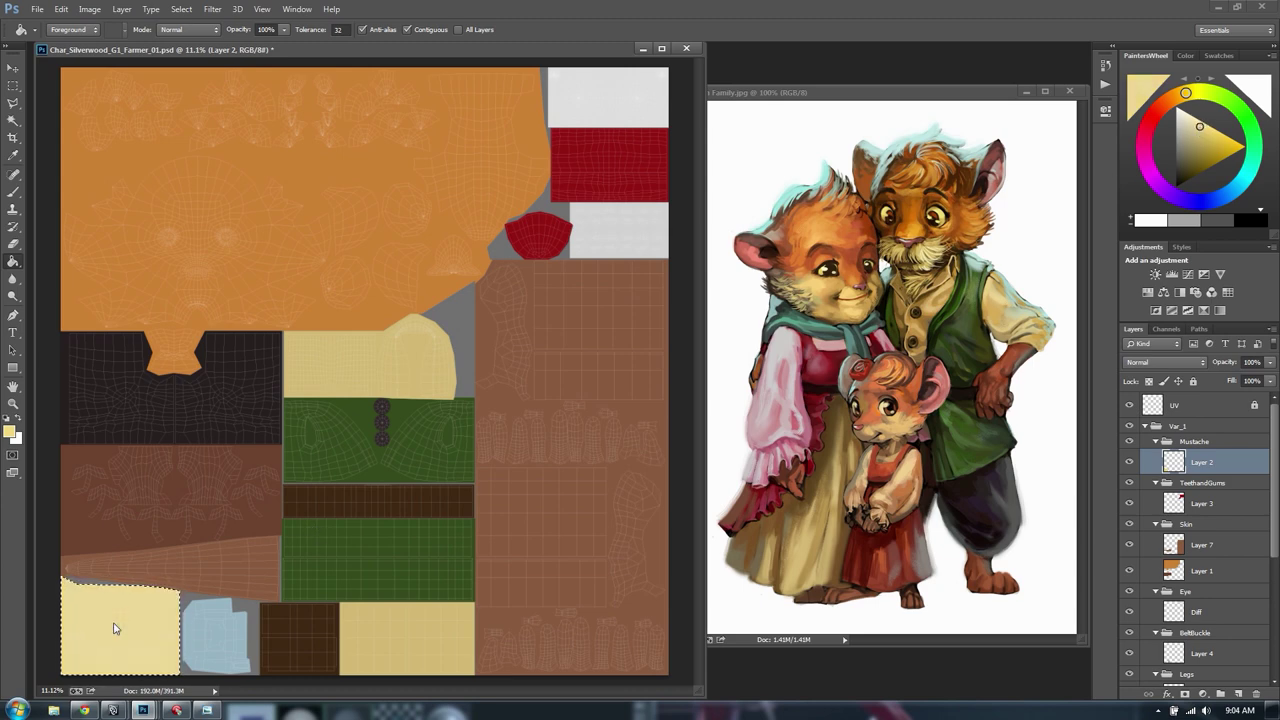
left_click(1199, 133)
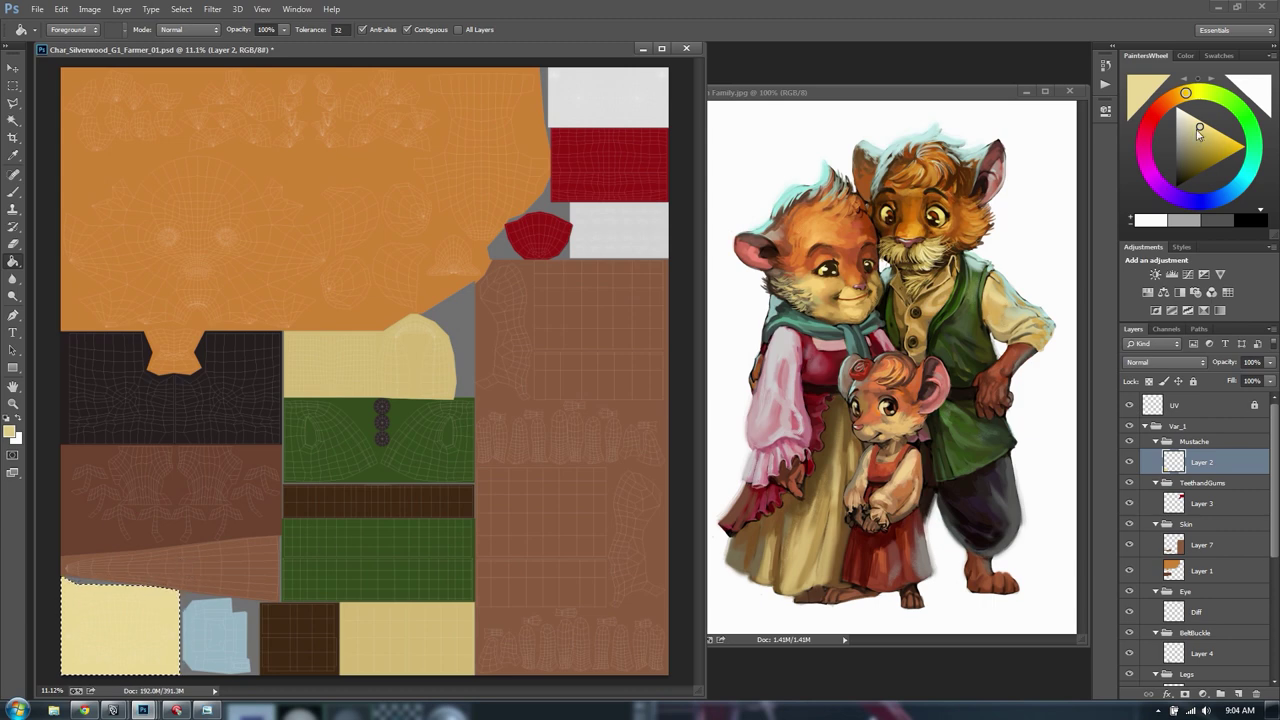
left_click(1193, 134)
left_click(140, 615)
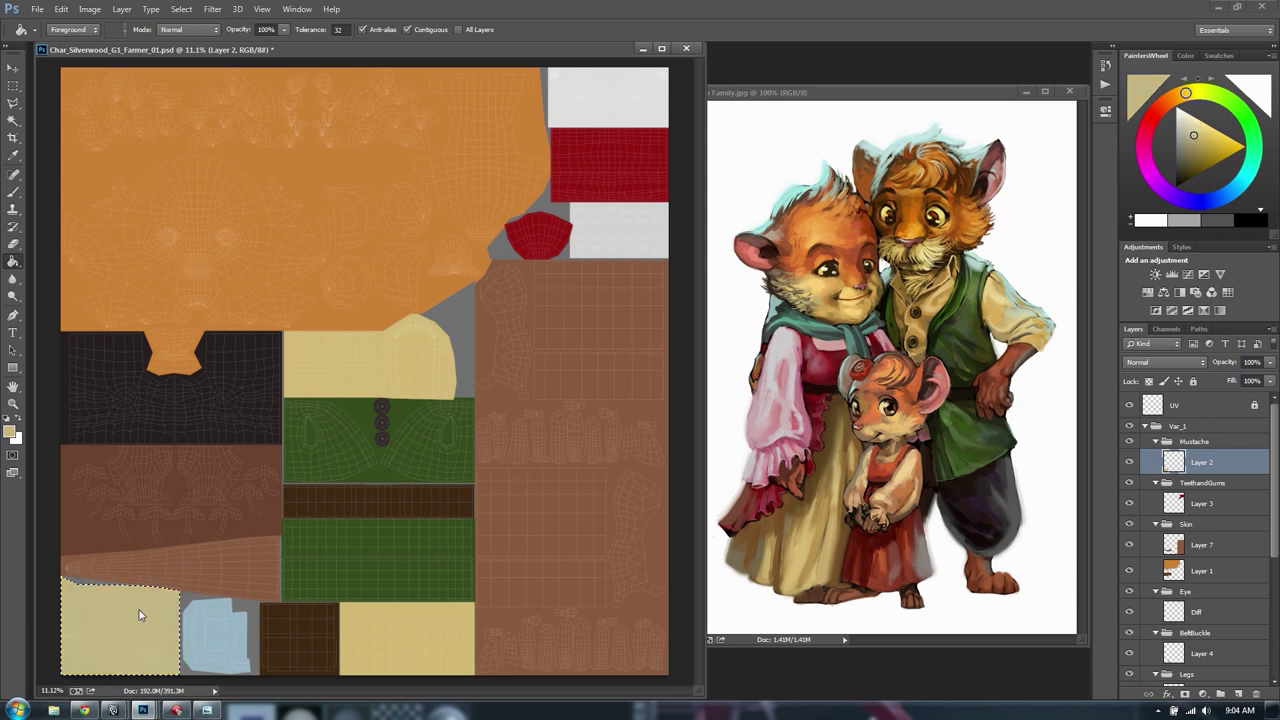
key("ctrl+d")
key("m")
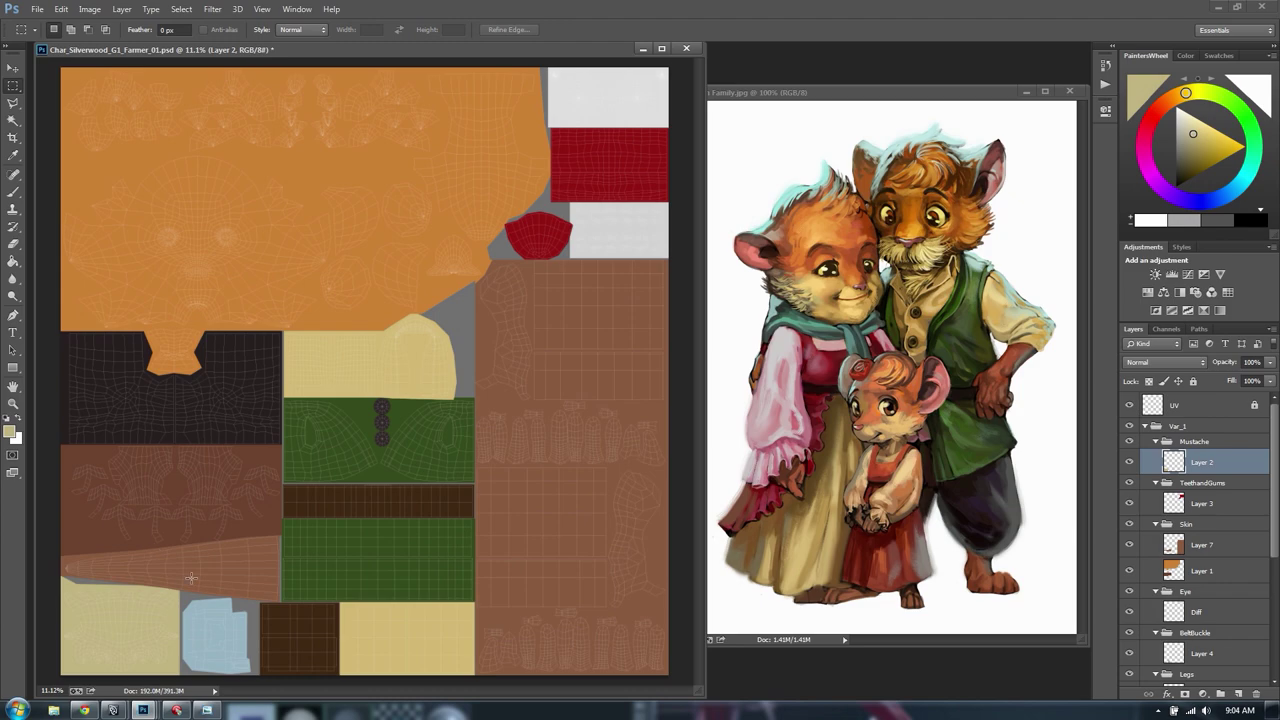
Save the farmer texture file, switch to the Maya scene, and update the texture on the character
scroll(207, 579, "up", 6, "alt")
left_click_drag(399, 402, 577, 281)
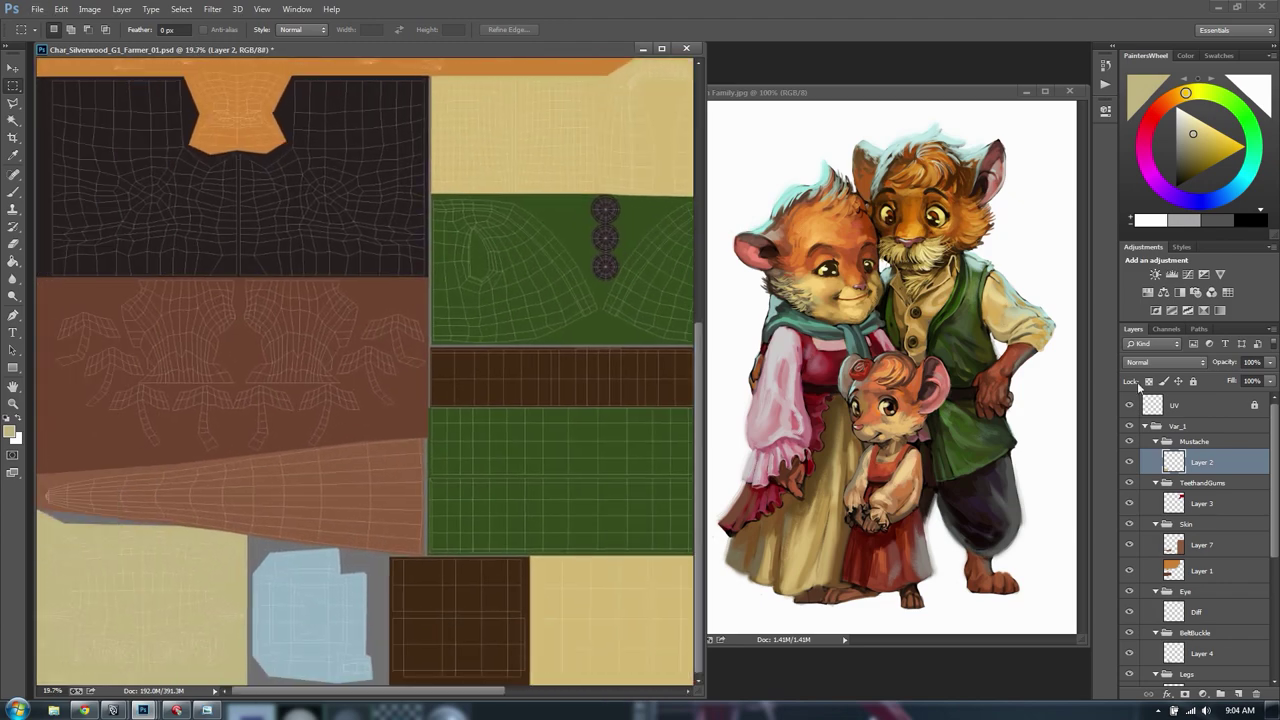
scroll(680, 213, "down", 3, "alt")
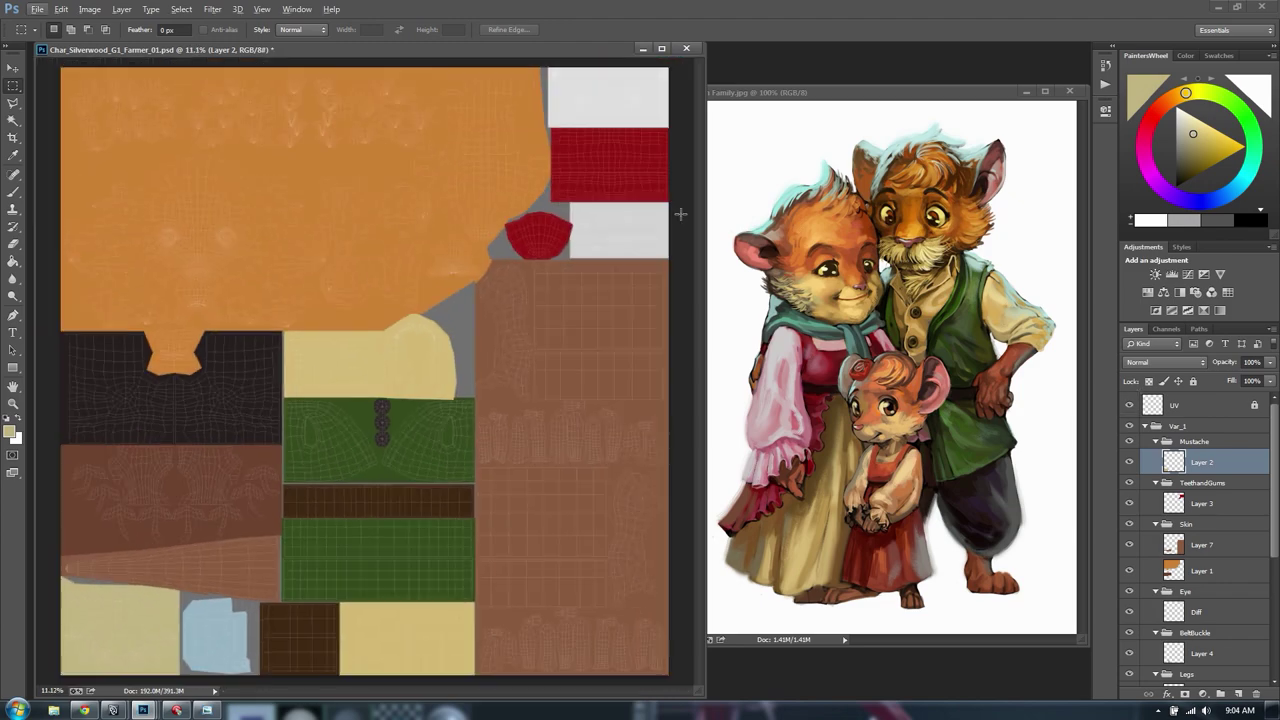
key("ctrl+s")
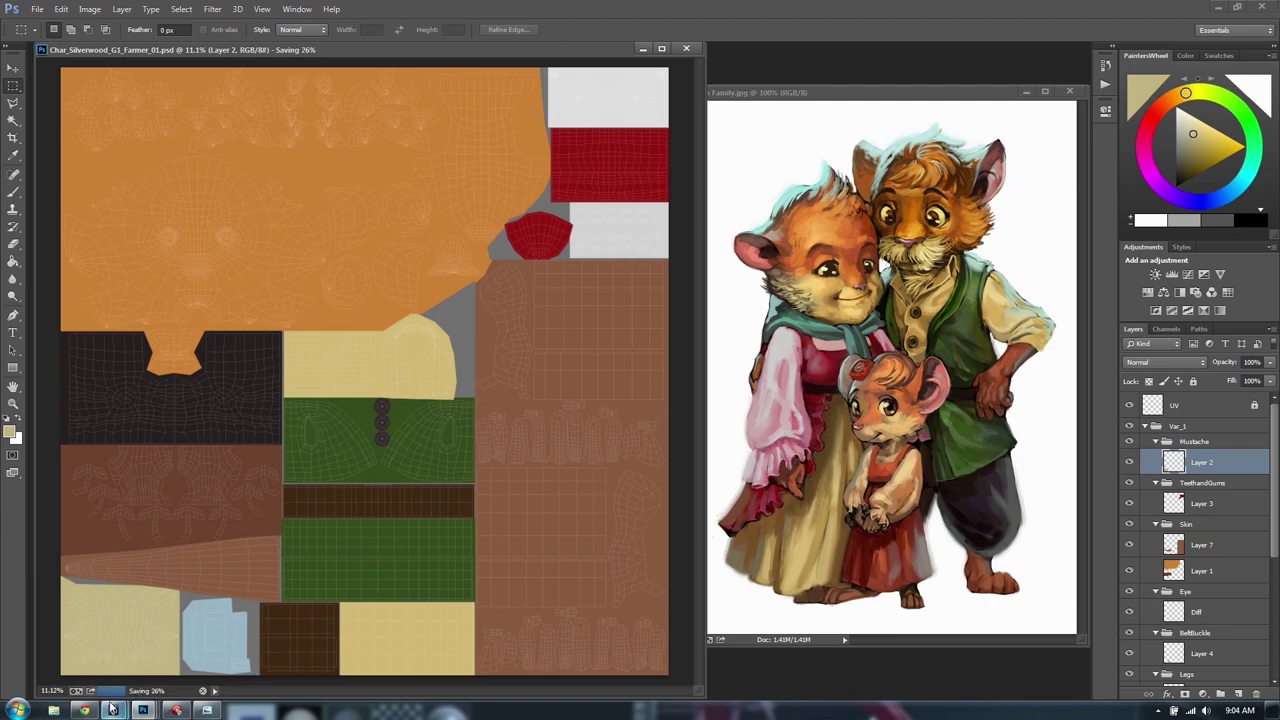
mouse_move(113, 710)
left_click(232, 645)
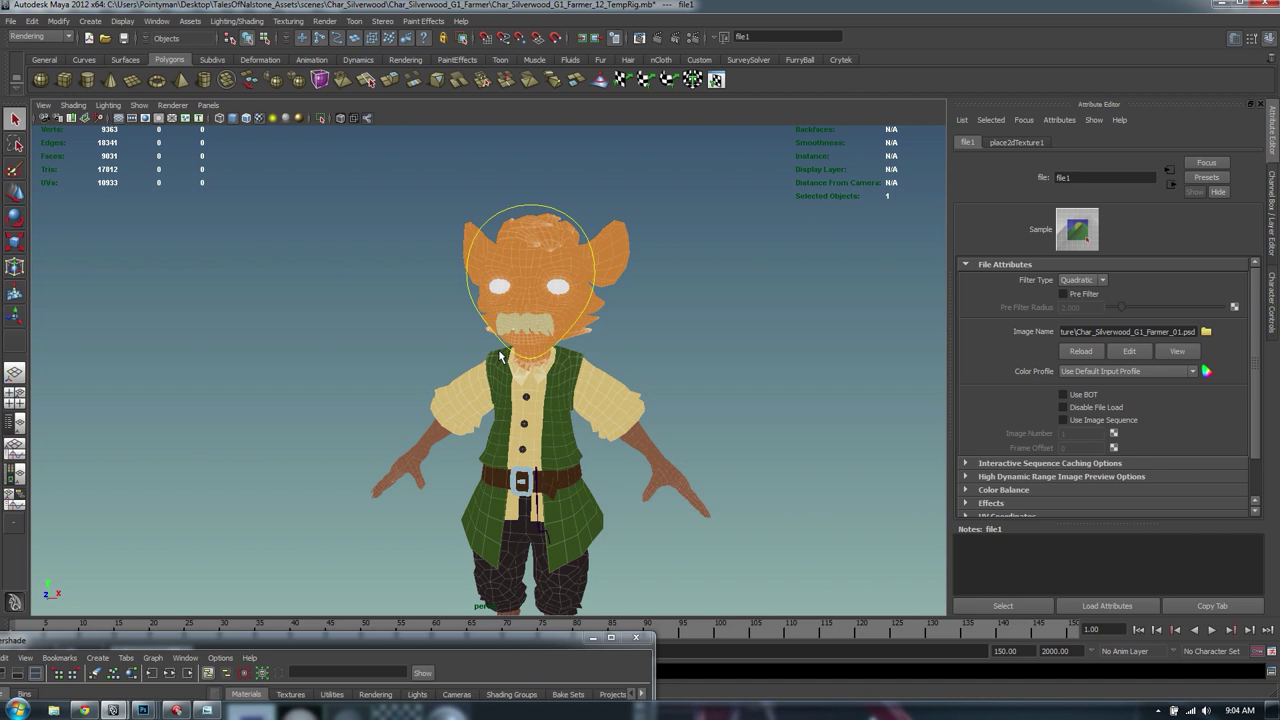
Examine the recolored fur and mustache on the farmer from the front, the side, and close up on the head
left_click(762, 374)
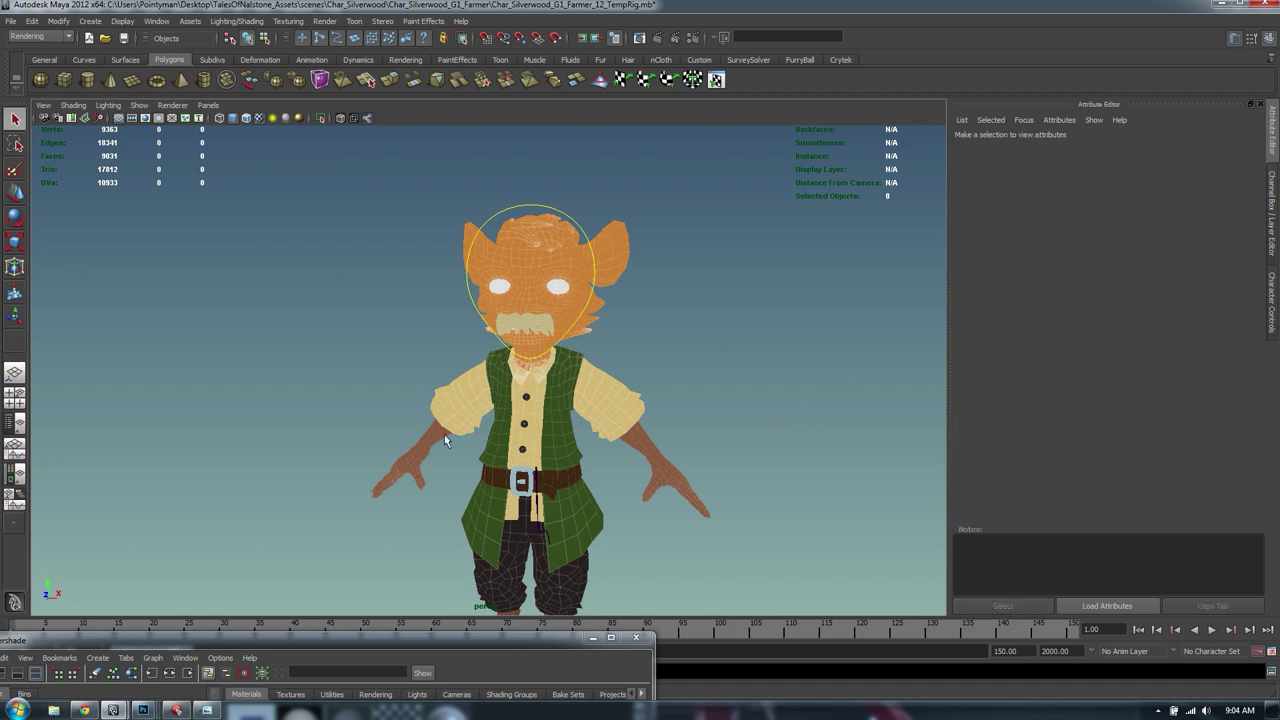
middle_click_drag(447, 441, 582, 366, "alt")
left_click_drag(582, 366, 481, 364, "alt")
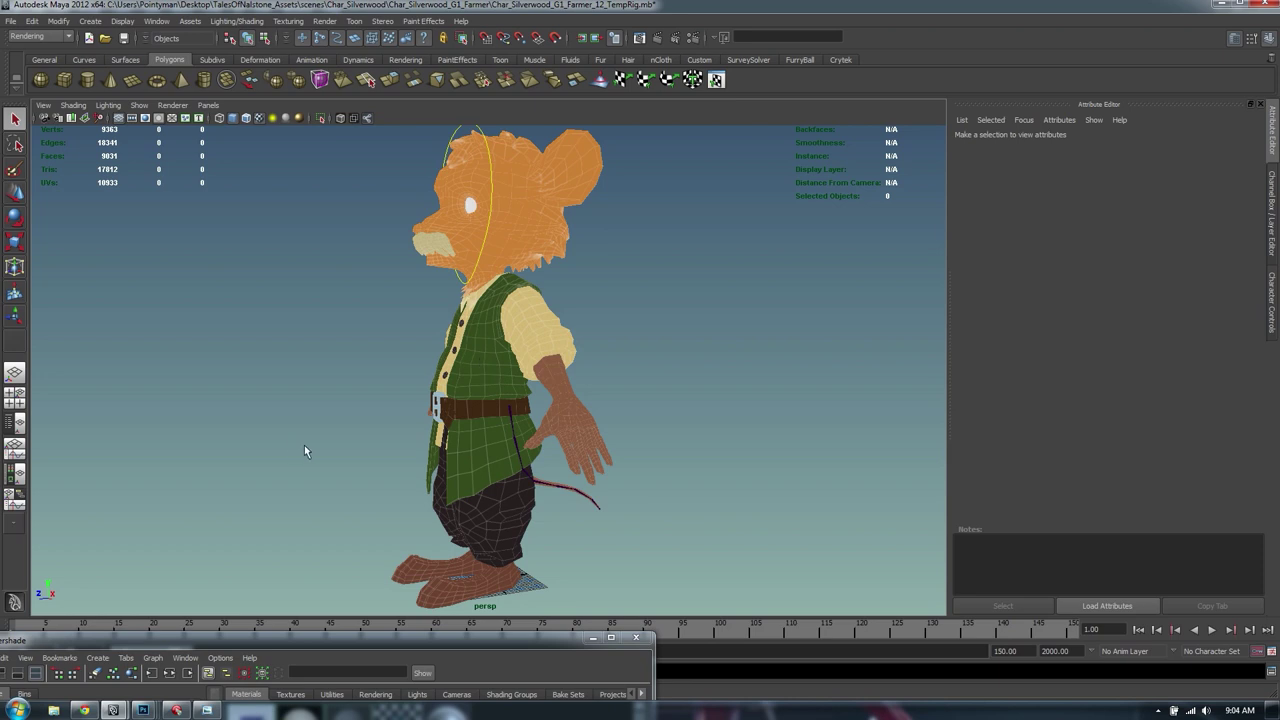
left_click_drag(304, 447, 415, 428, "alt")
right_click_drag(415, 428, 605, 430, "alt")
middle_click_drag(564, 294, 528, 476, "alt")
left_click(561, 316)
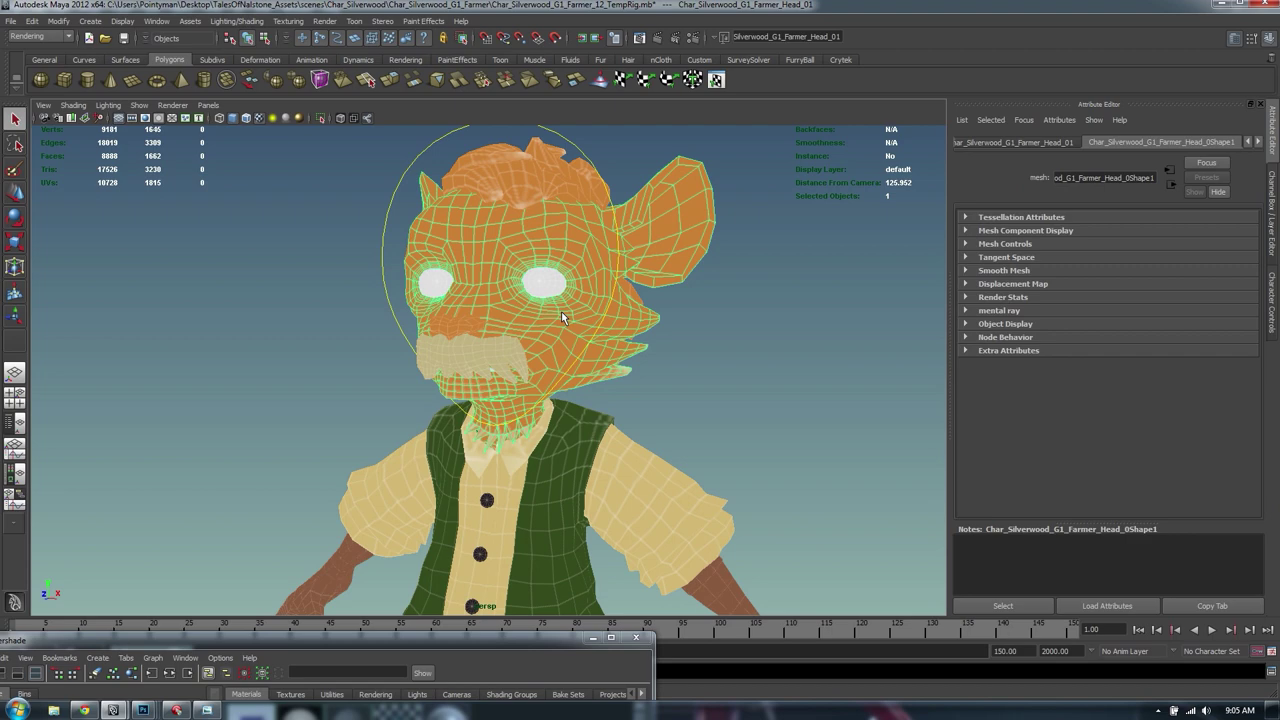
left_click(436, 334)
Switch to Photoshop and toggle the visibility of Layer 7 and Layer 1 in the Skin group to check which areas each covers
key("alt+Tab")
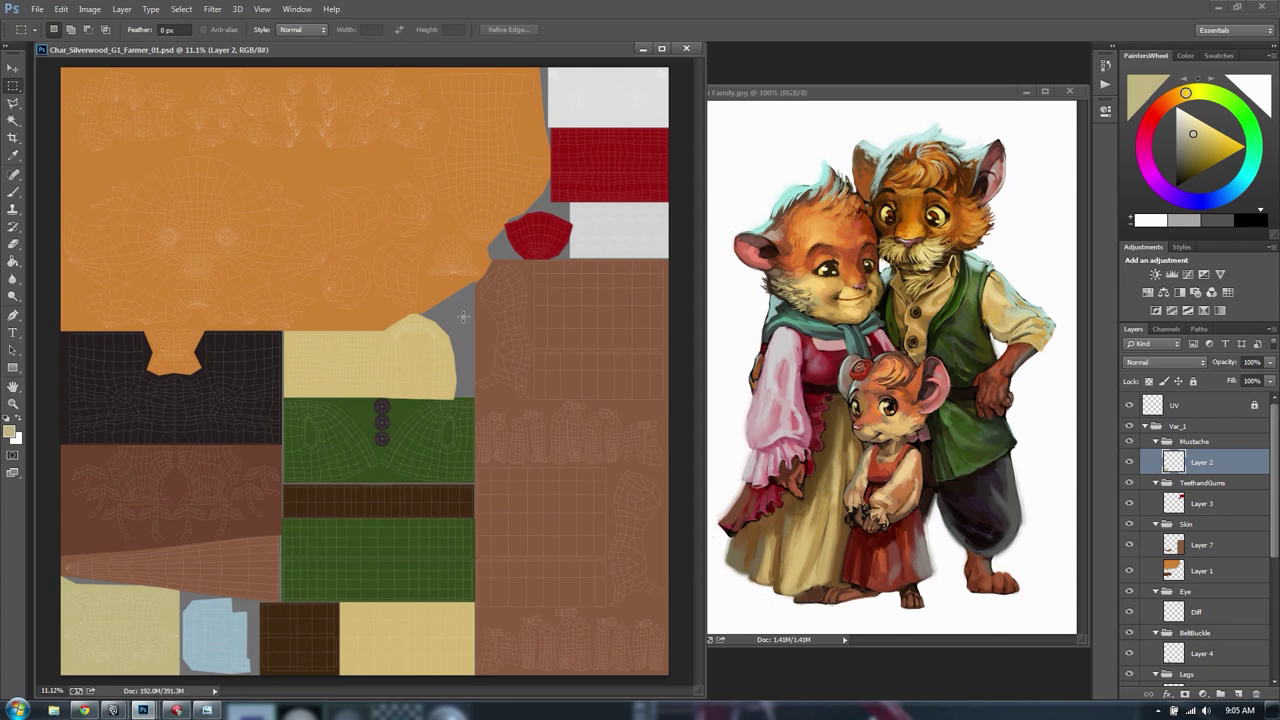
left_click(1205, 546)
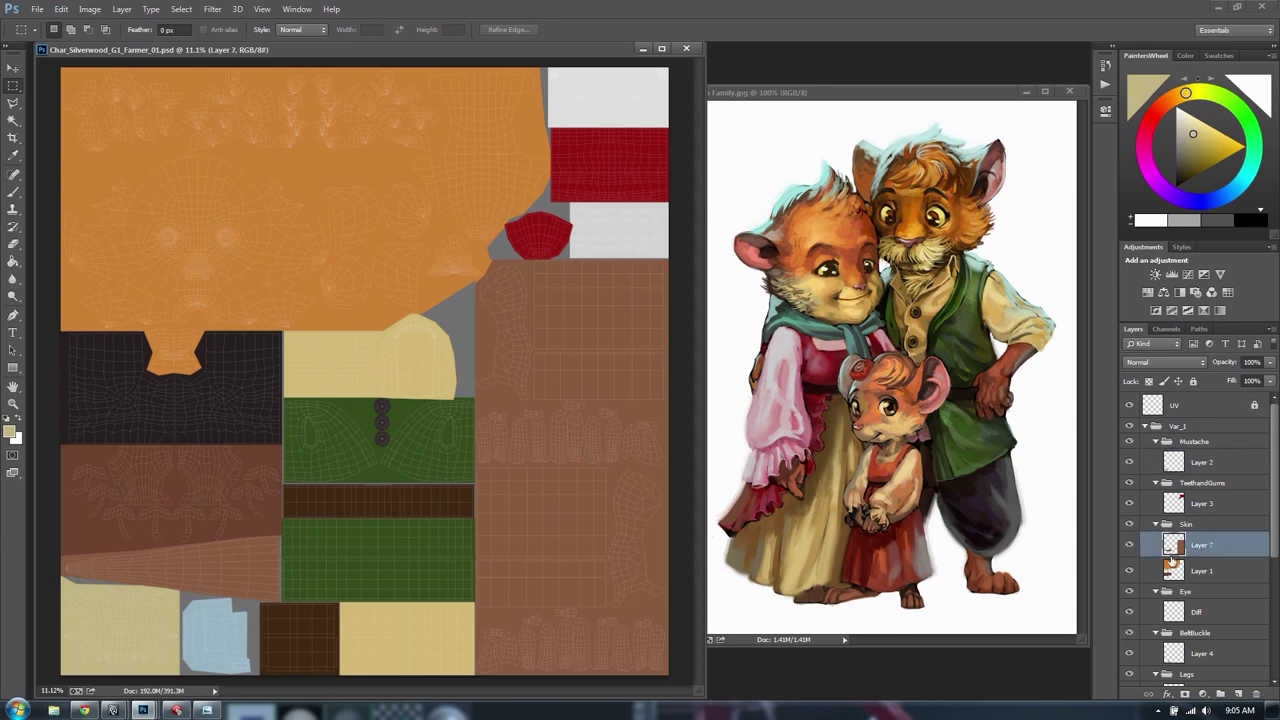
left_click(1128, 545)
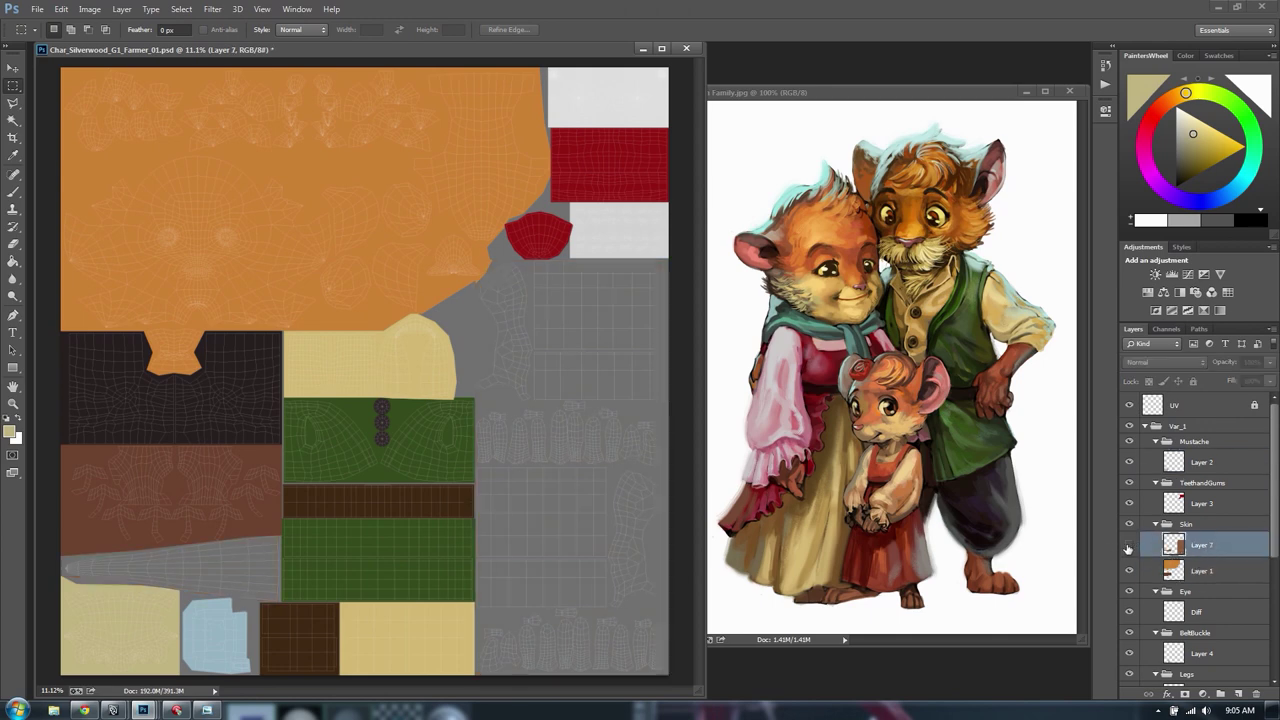
left_click(1128, 545)
left_click(1129, 570)
left_click(1129, 570)
left_click(1195, 572)
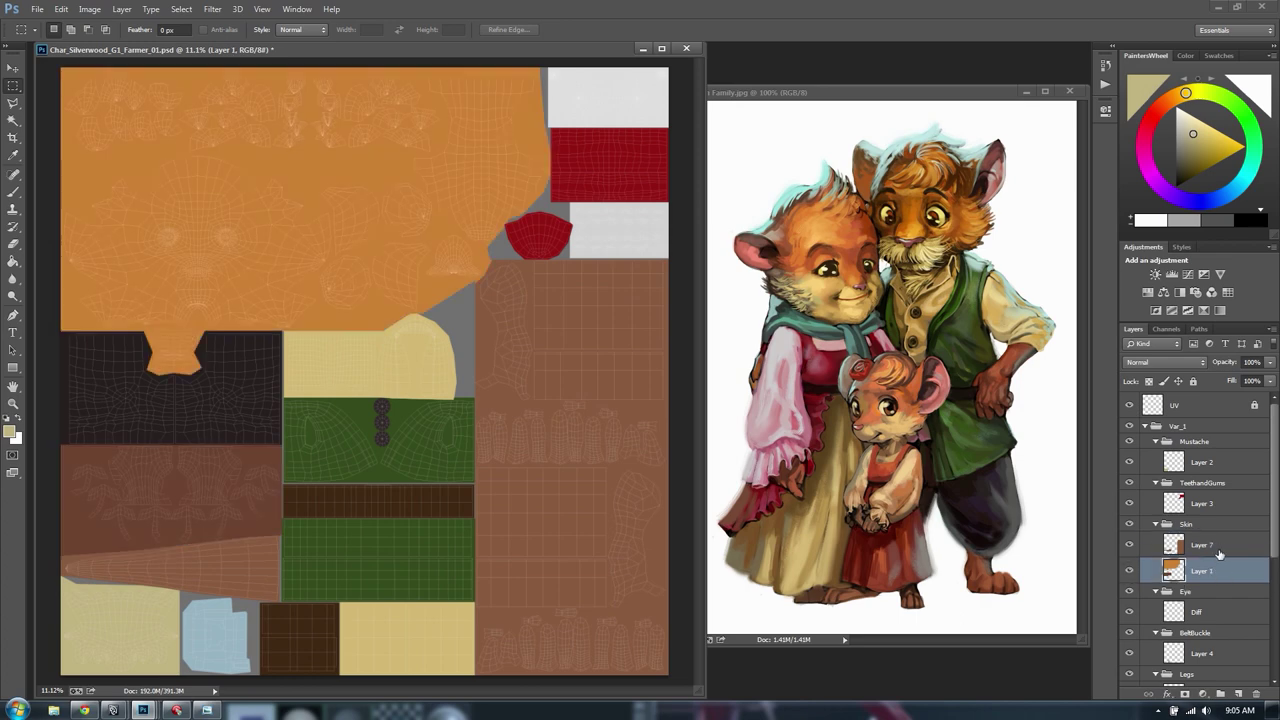
left_click(1215, 552)
left_click(1206, 576)
left_click(1129, 570)
left_click(1128, 573)
Inspect the fur area of the texture, then select the farmer's nose in Maya and locate its UV shell in the UV Texture Editor
scroll(250, 269, "up", 4, "alt")
left_click_drag(243, 276, 330, 422)
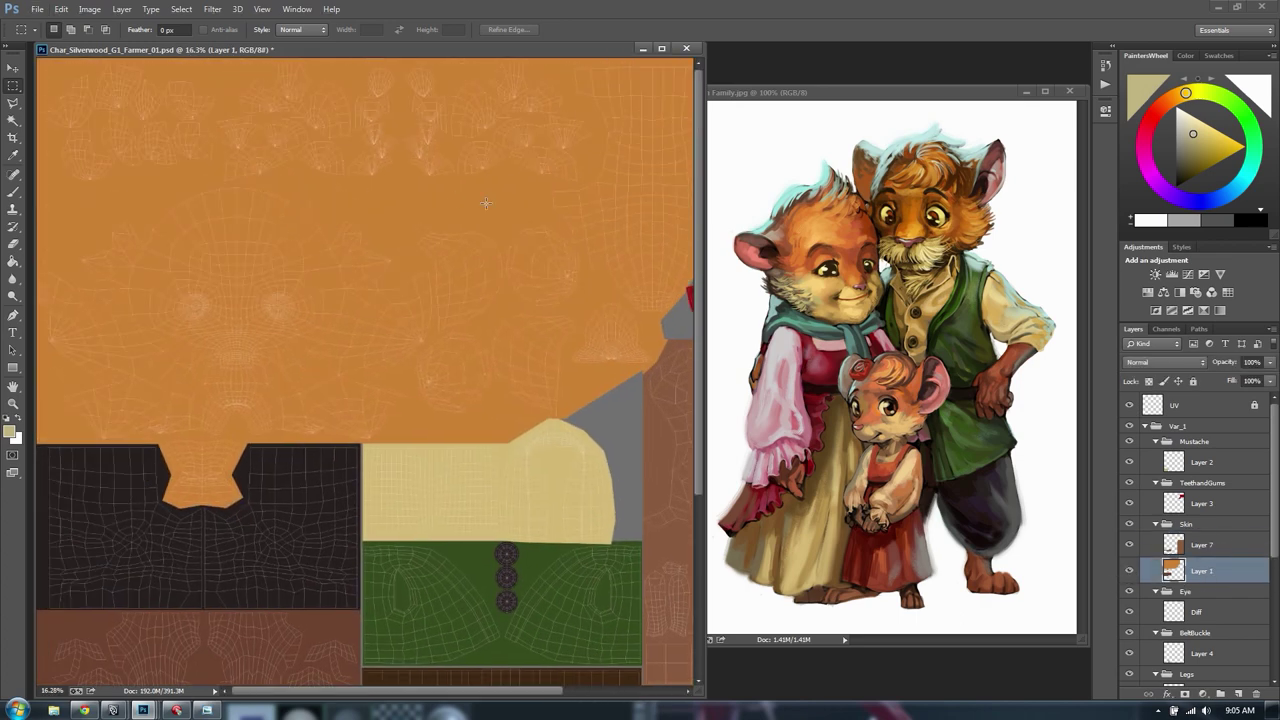
left_click_drag(543, 321, 343, 371)
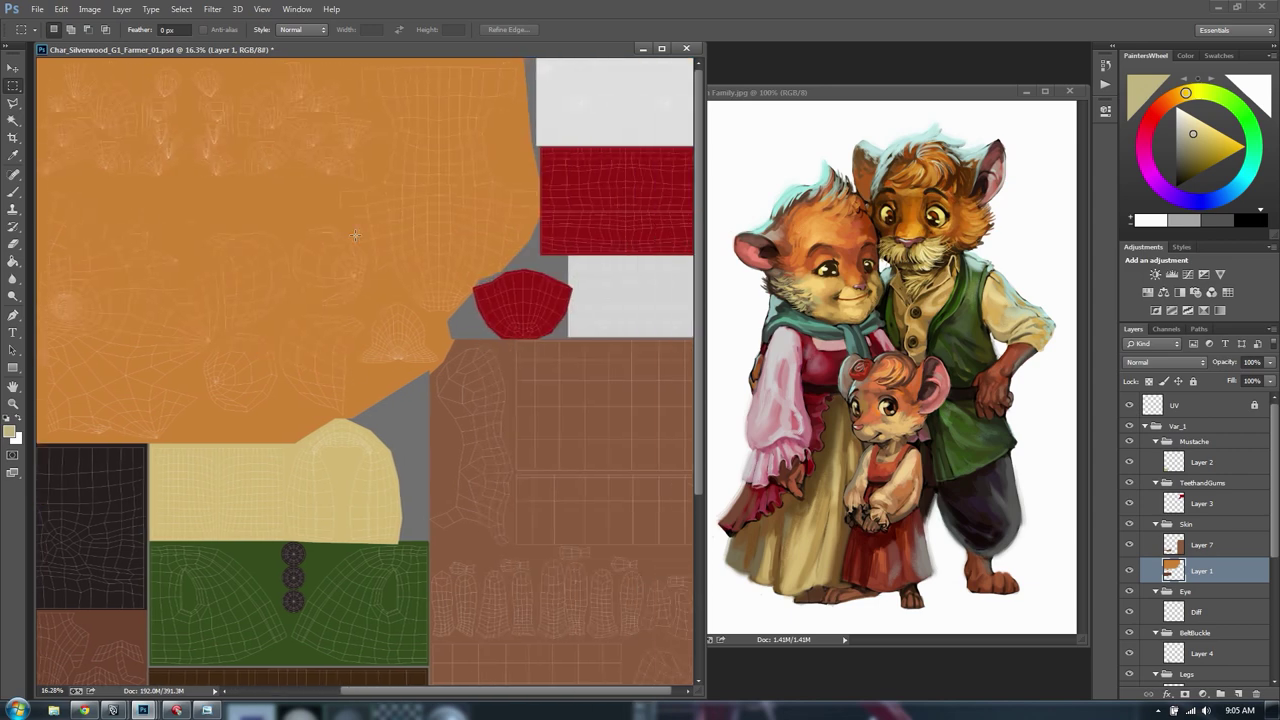
left_click_drag(260, 223, 485, 224)
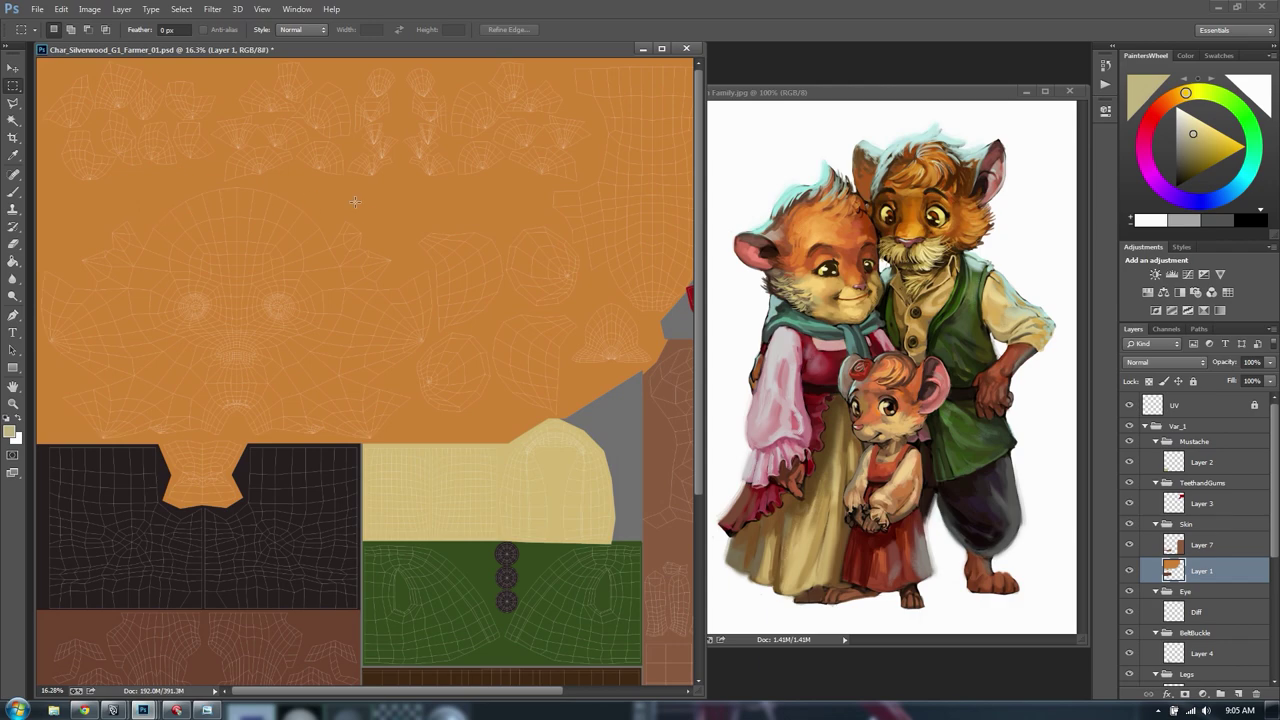
left_click_drag(370, 418, 609, 380)
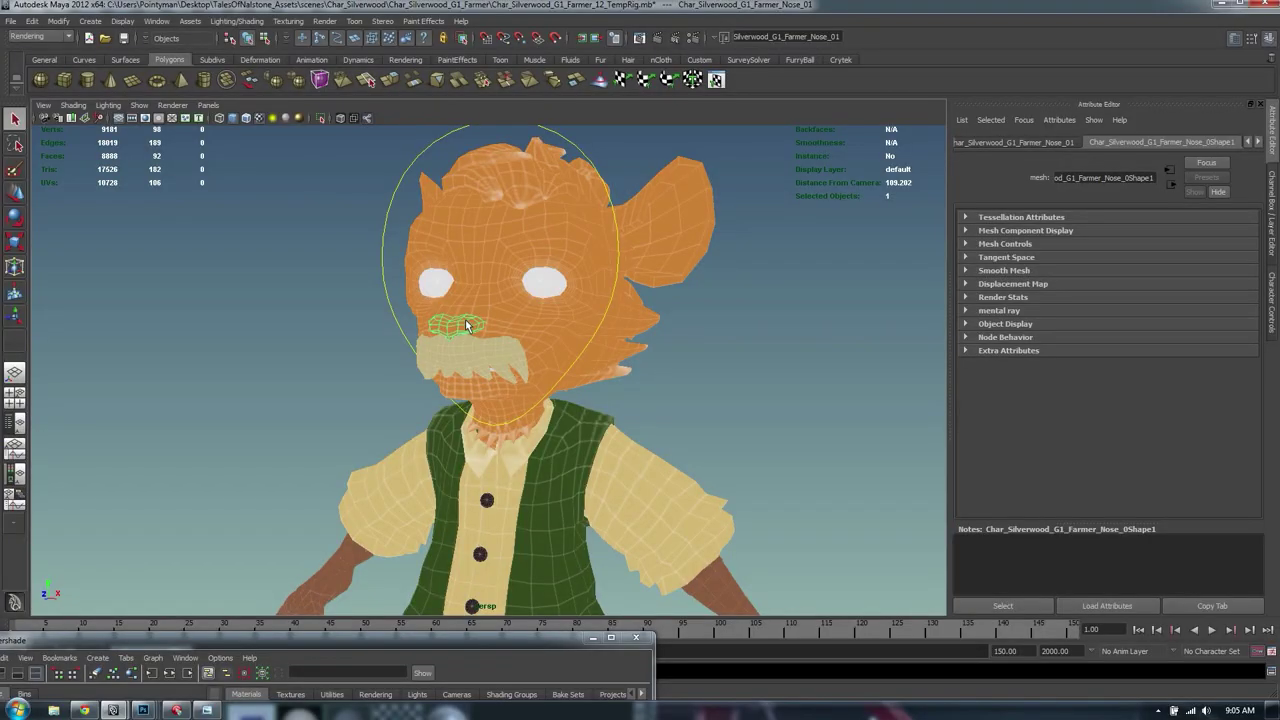
key("alt+u")
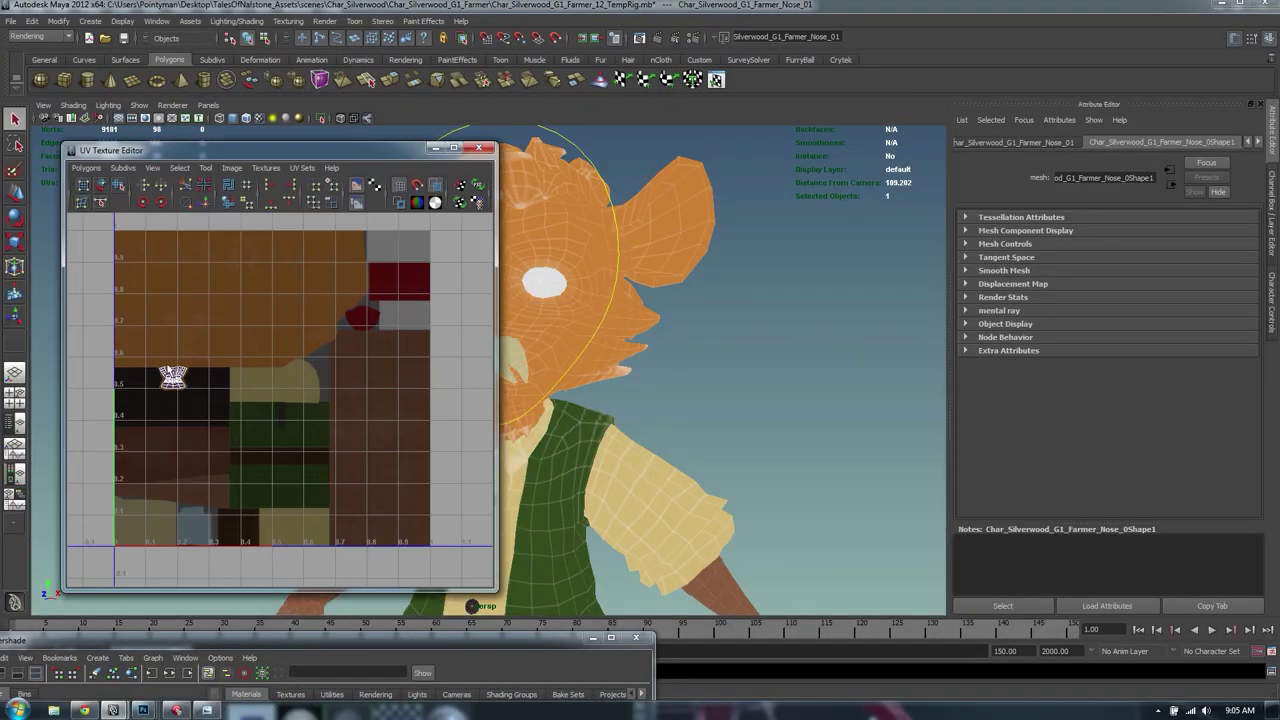
scroll(174, 374, "up", 5)
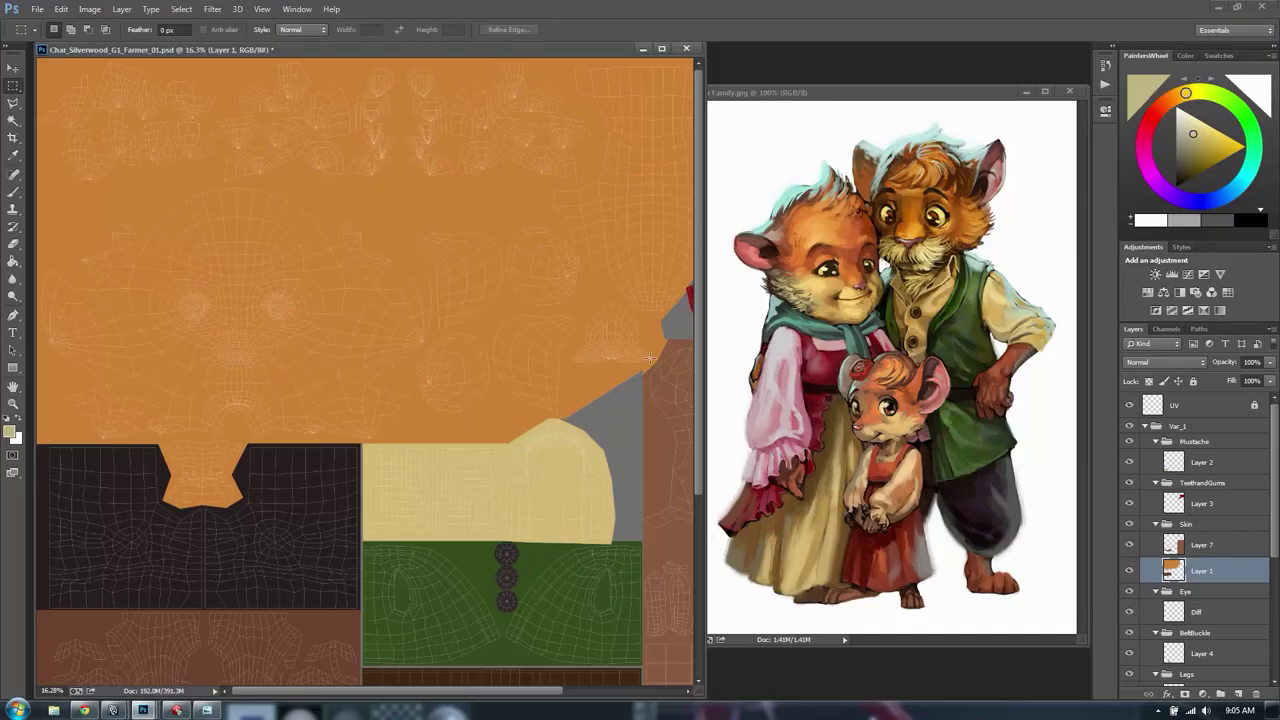
Return to Photoshop and outline the orange nose area jutting into the black trousers block with the Polygonal Lasso
scroll(222, 456, "up", 7, "alt")
left_click_drag(156, 415, 318, 372)
key("l")
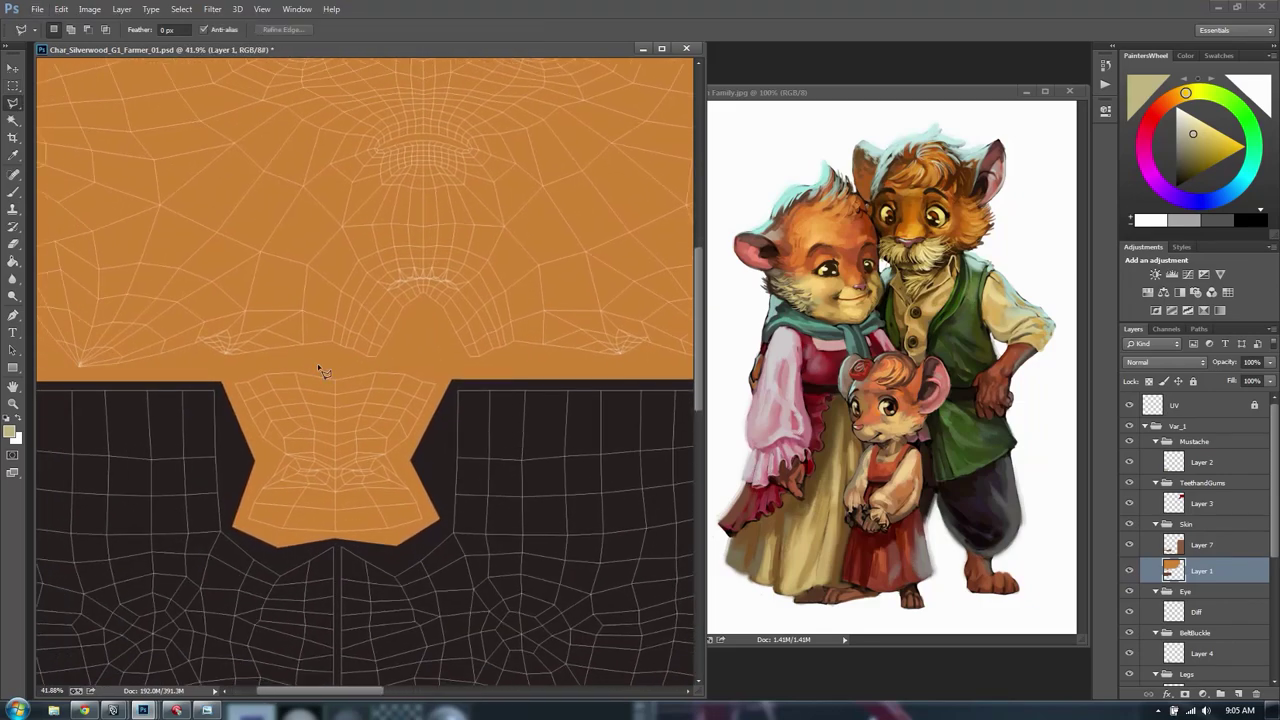
left_click(222, 381)
left_click(271, 367)
left_click(445, 381)
left_click(453, 391)
left_click(454, 546)
left_click(342, 602)
left_click(252, 574)
double_click(196, 500)
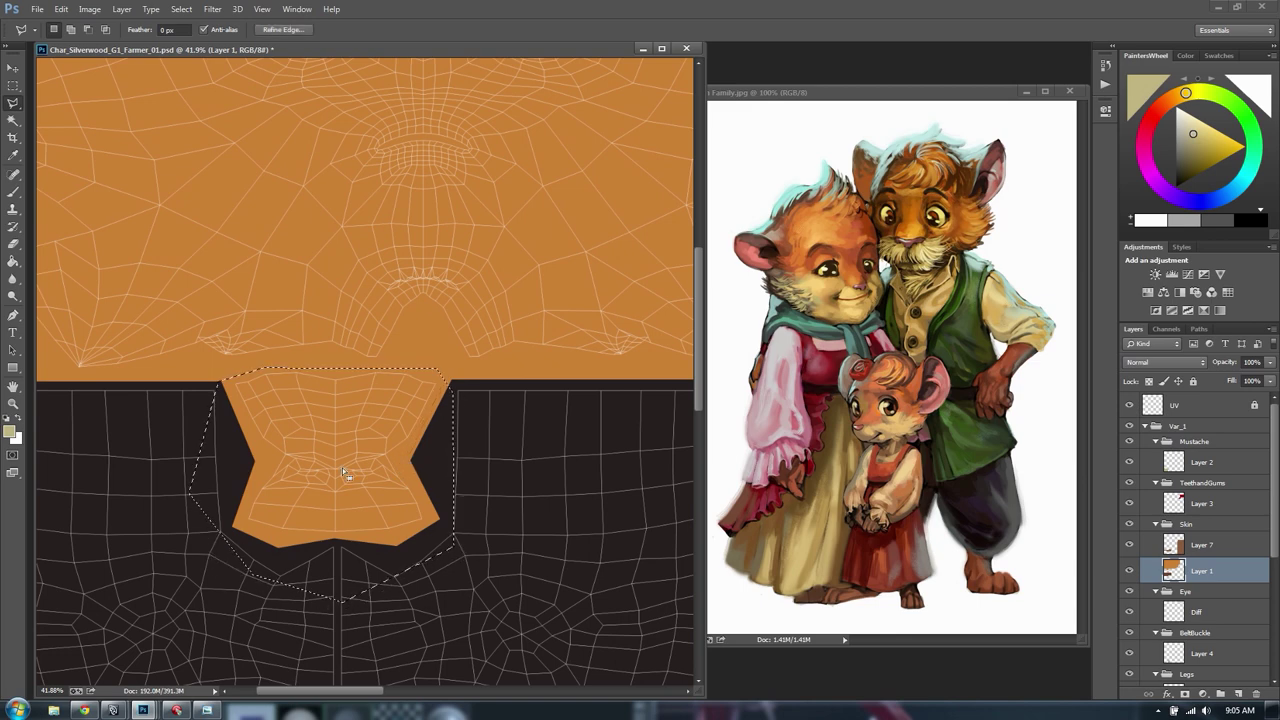
Try moving the selected nose piece, undo the move, and cut the piece out of Layer 1
key("v")
left_click_drag(343, 466, 397, 517)
key("ctrl+z")
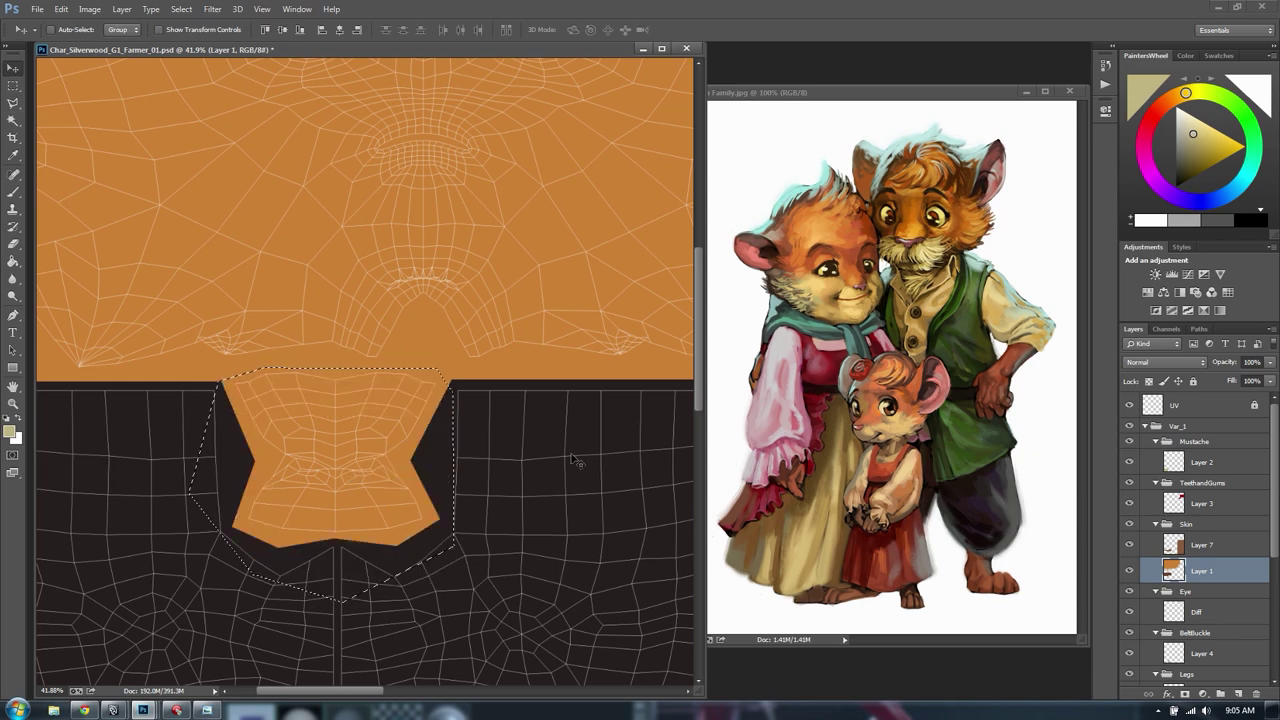
key("ctrl+x")
Try pasting the cut nose piece above Layer 7 as a layer named Nose, and undo it
left_click(1213, 548)
key("ctrl+v")
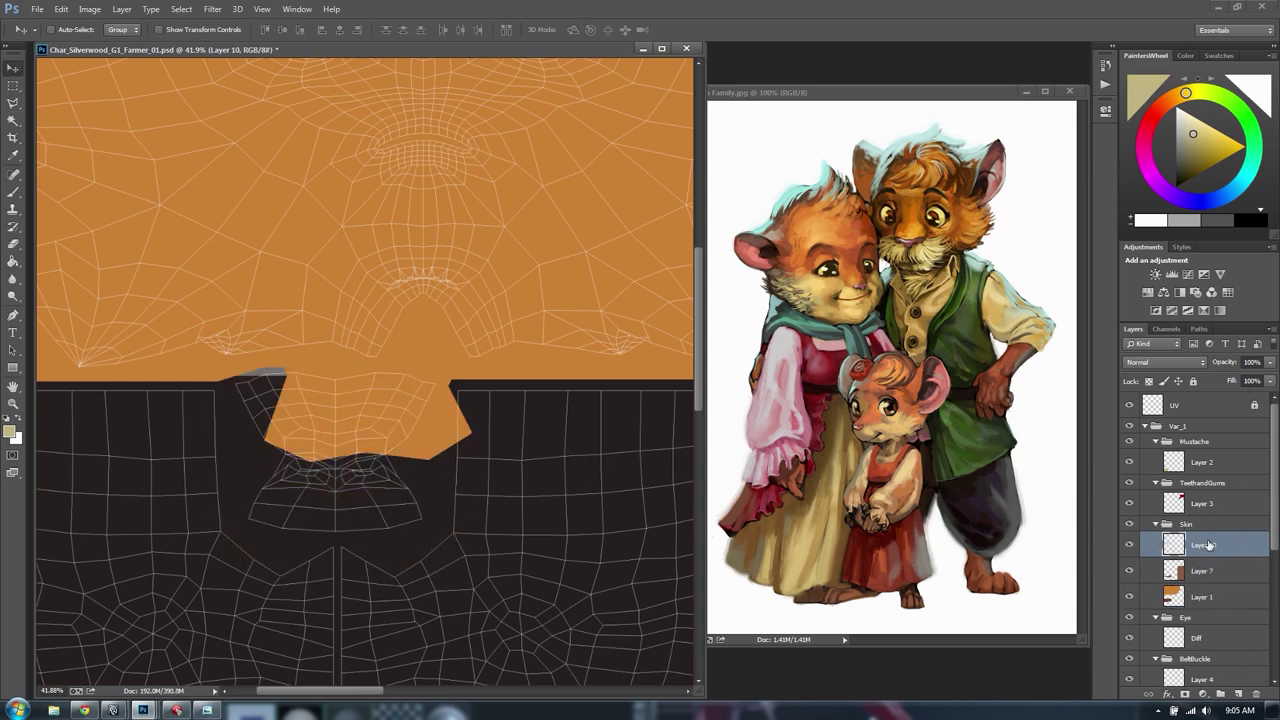
double_click(1209, 545)
type("Nose")
key("Return")
key("ctrl+z")
key("ctrl+alt+z")
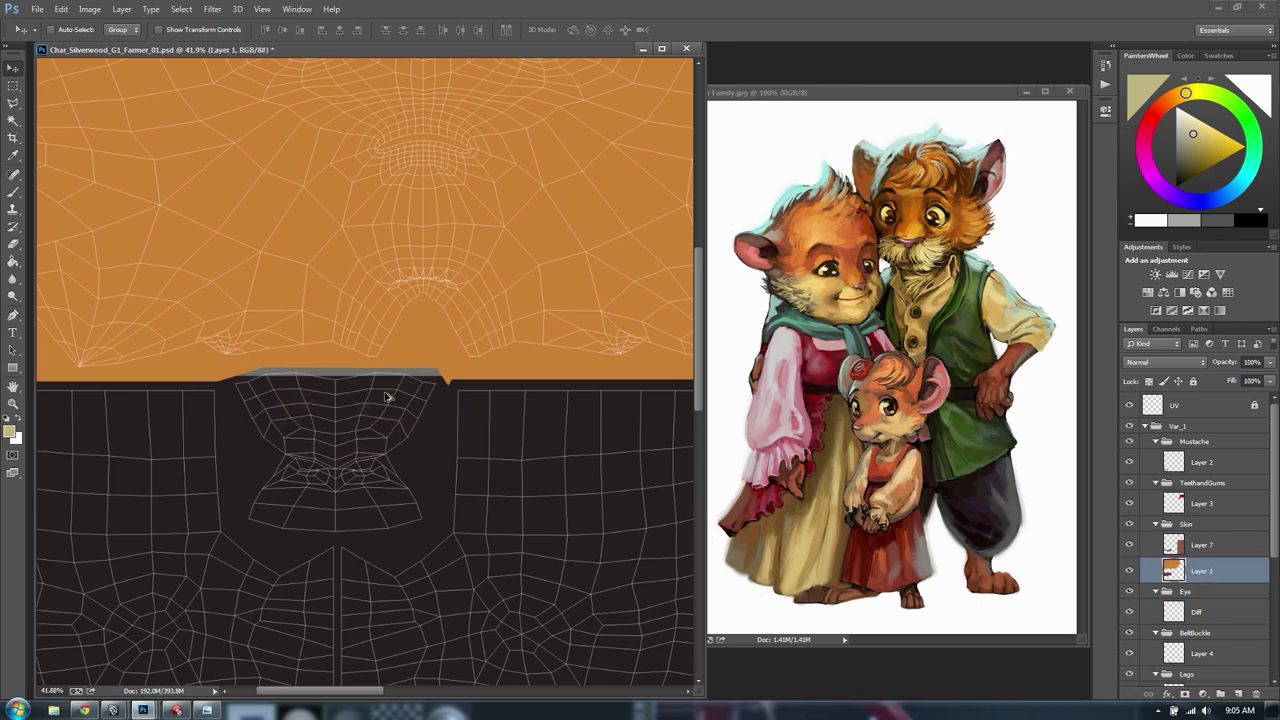
Put the cut nose piece back at its original position on a new layer between Layer 7 and Layer 1, and name it Nose
key("ctrl+shift+z")
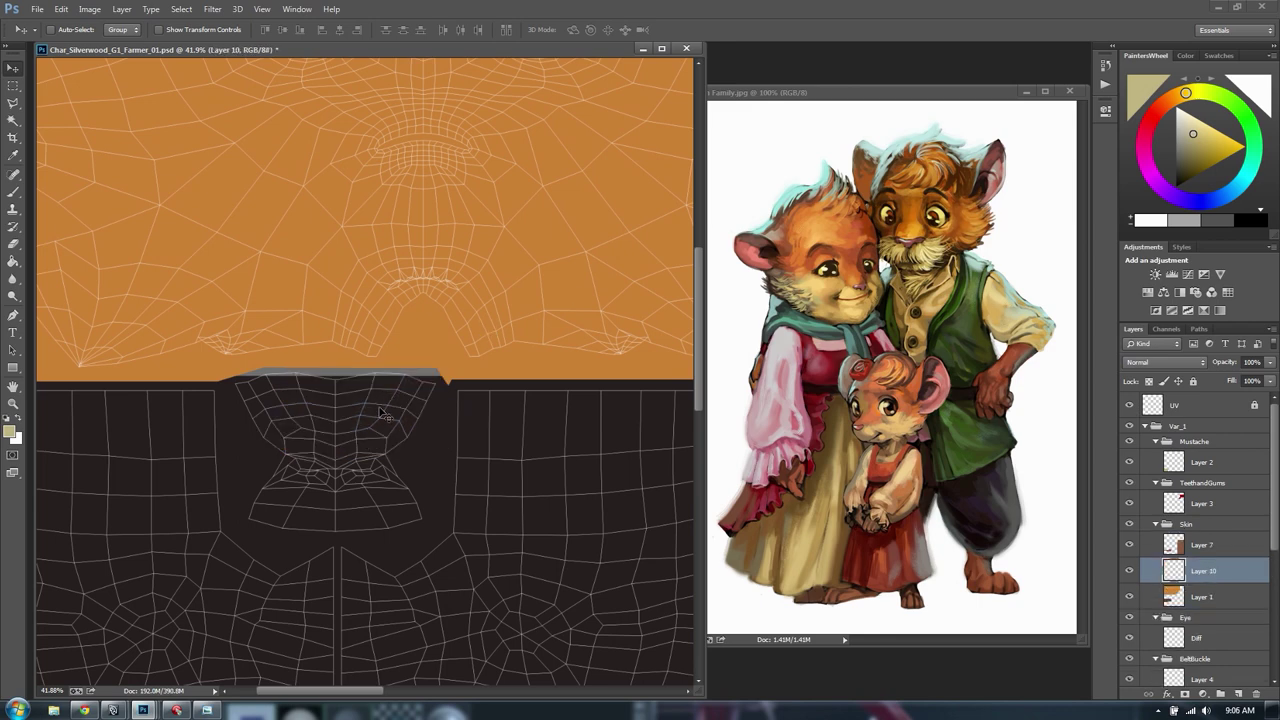
left_click(1198, 545)
left_click(1206, 570)
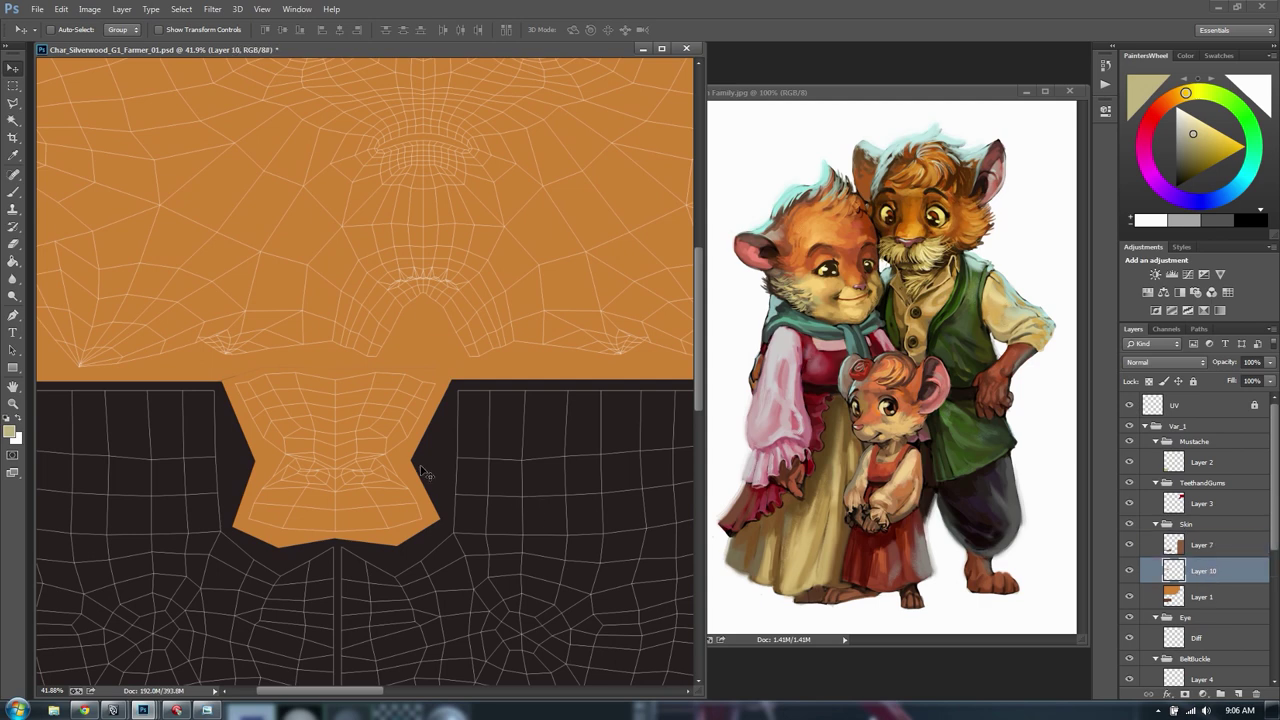
double_click(1210, 572)
type("Nose")
key("Return")
Select the Nose layer's contents and fill them with a muted reddish pink sampled from the father's nose using the Paint Bucket
left_click(1174, 570, "ctrl")
key("g")
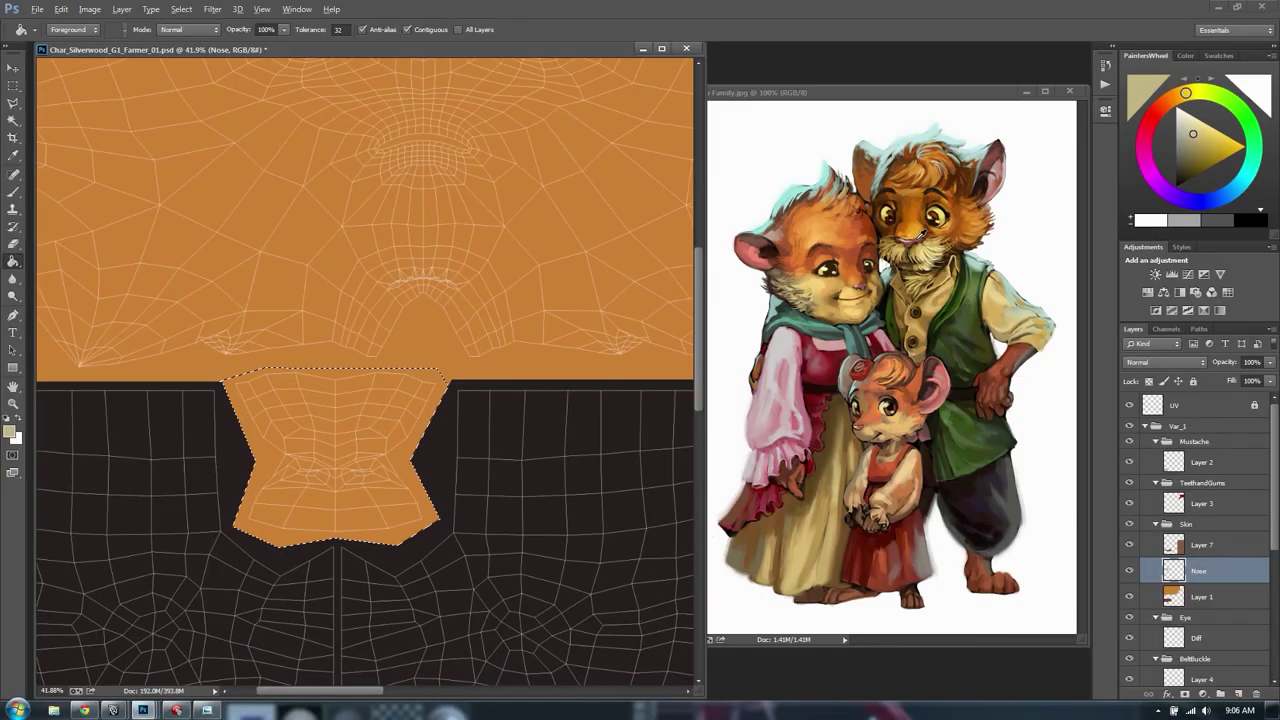
left_click(920, 234, "alt")
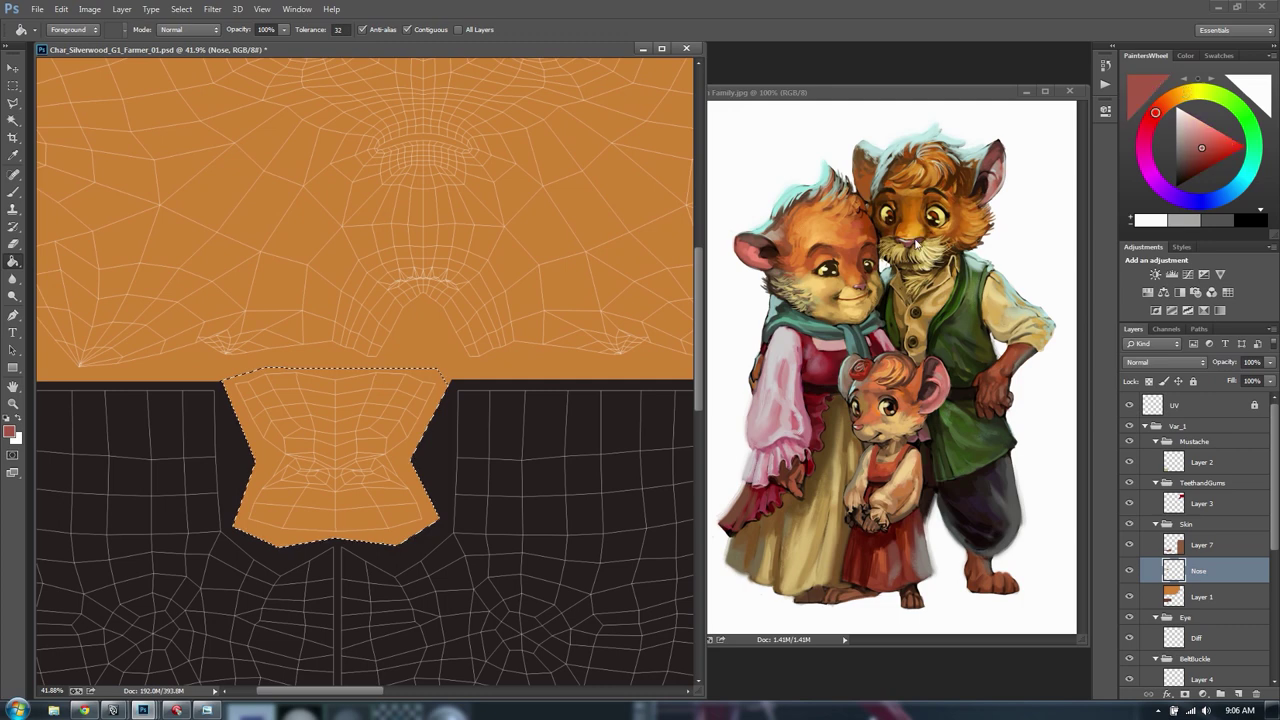
left_click(911, 242, "alt")
left_click_drag(300, 432, 293, 423, "alt")
left_click(909, 241, "alt")
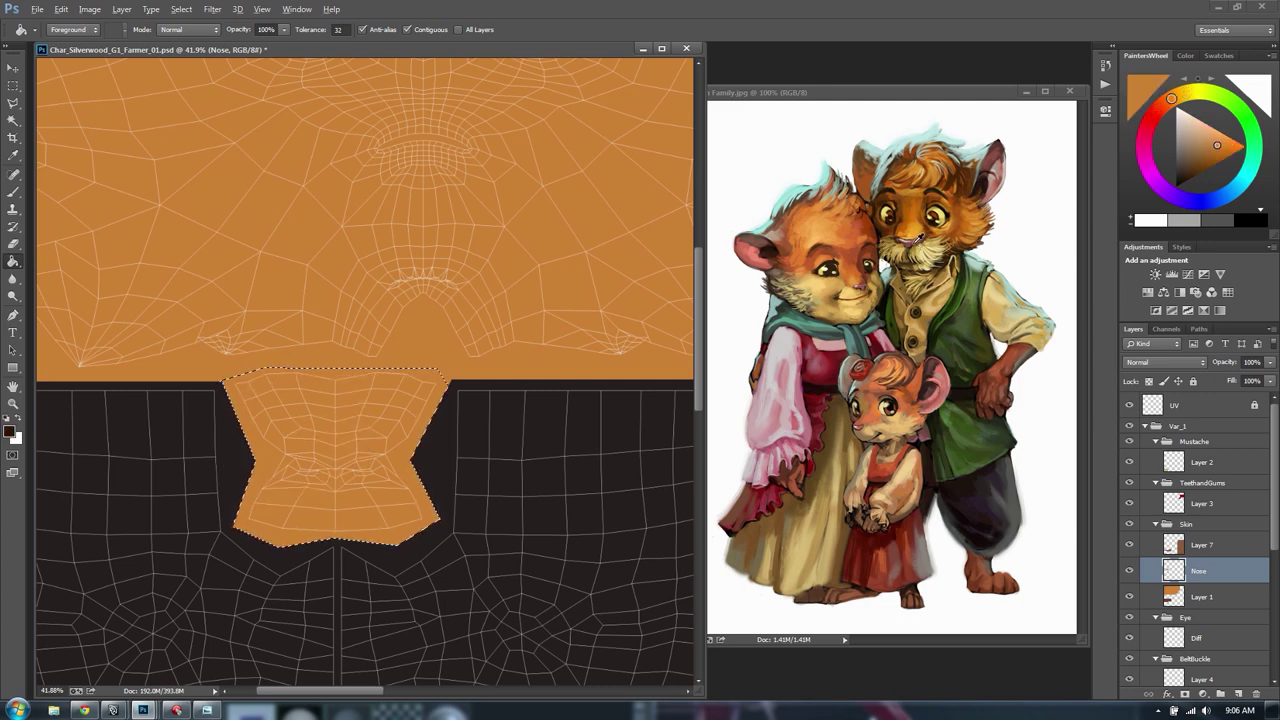
left_click(913, 242, "alt")
left_click(348, 449)
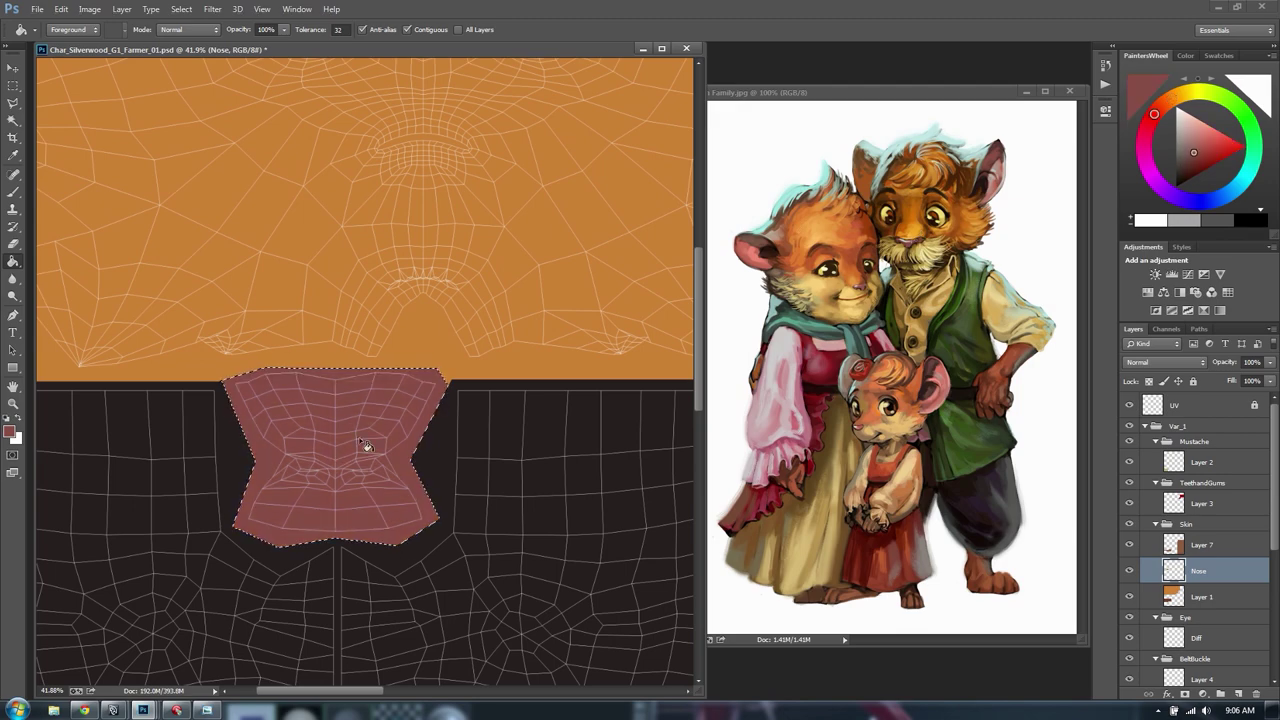
key("m")
Save the farmer texture file, switch to Maya, close the UV Texture Editor, and reload the file1 texture from the Hypershade
key("ctrl+0")
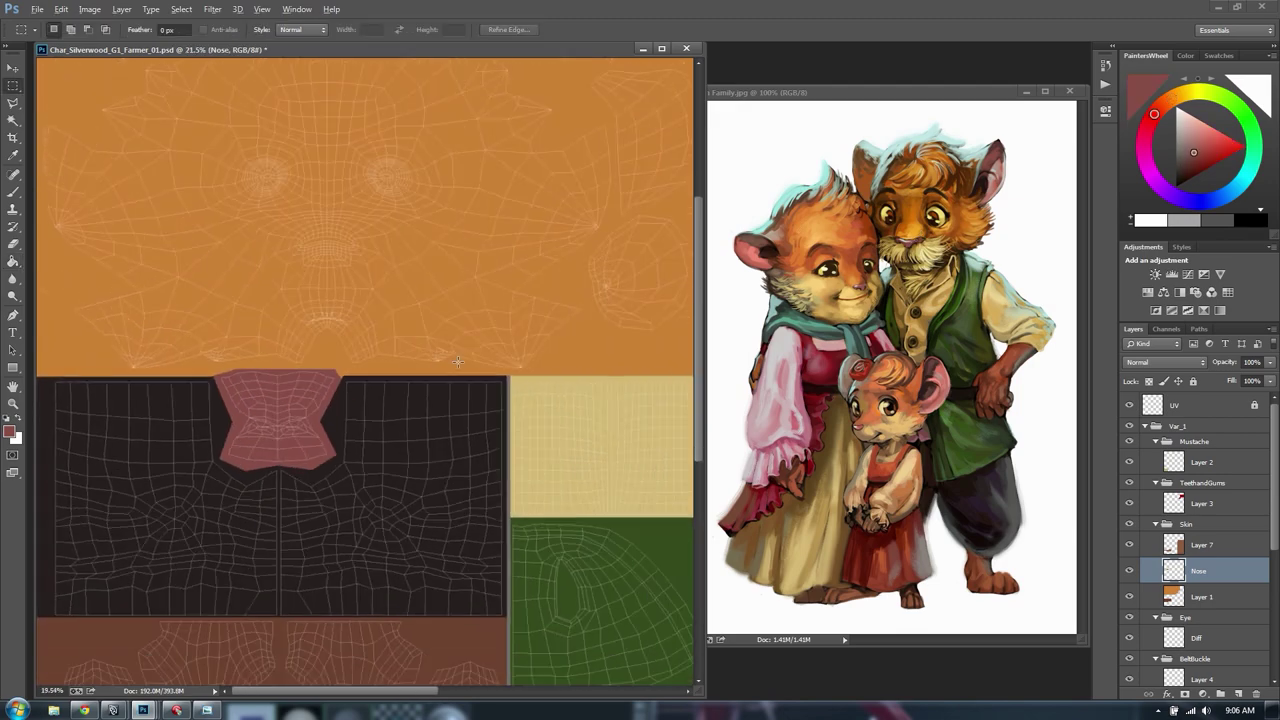
key("ctrl+s")
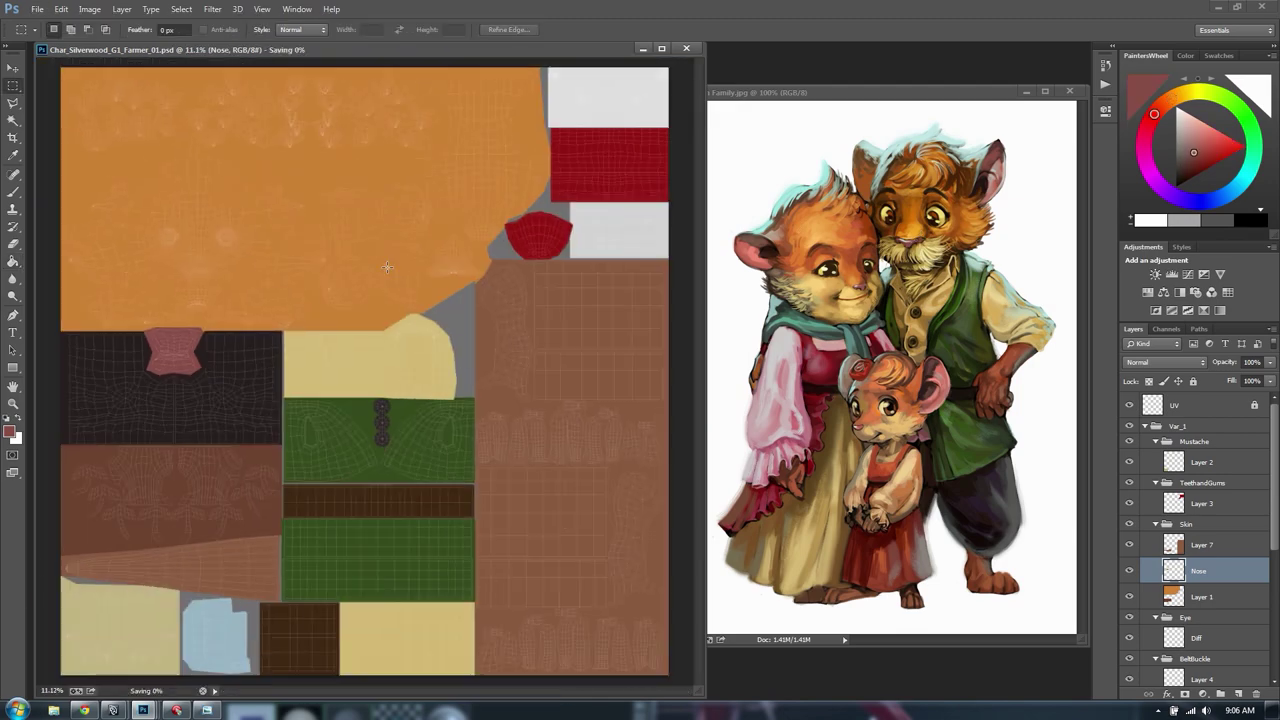
key("alt+Tab")
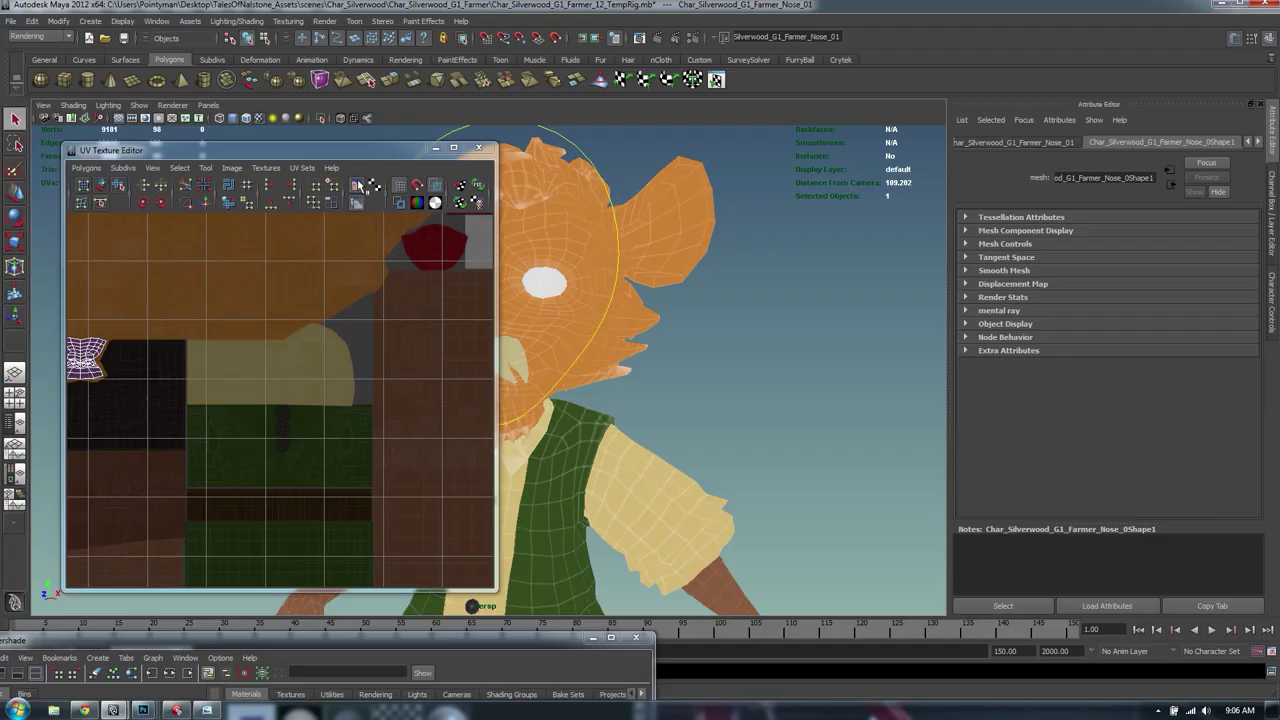
left_click(479, 147)
left_click(726, 277)
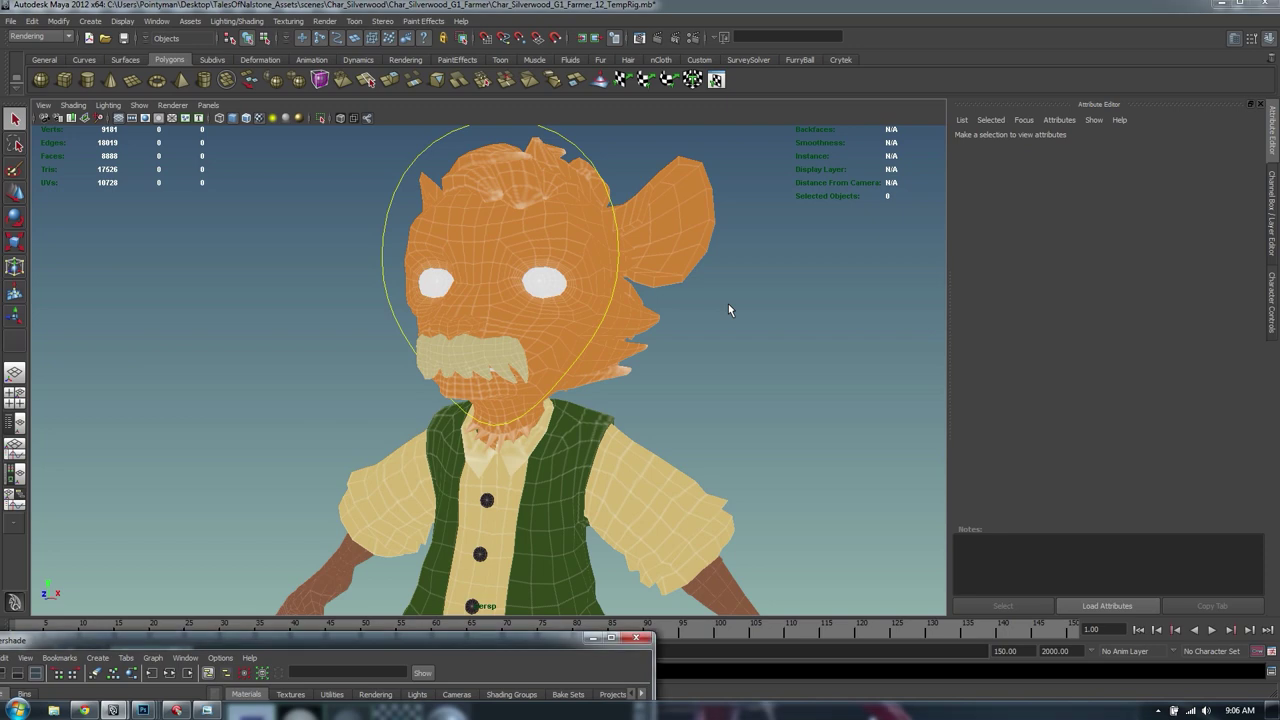
left_click_drag(392, 642, 486, 212)
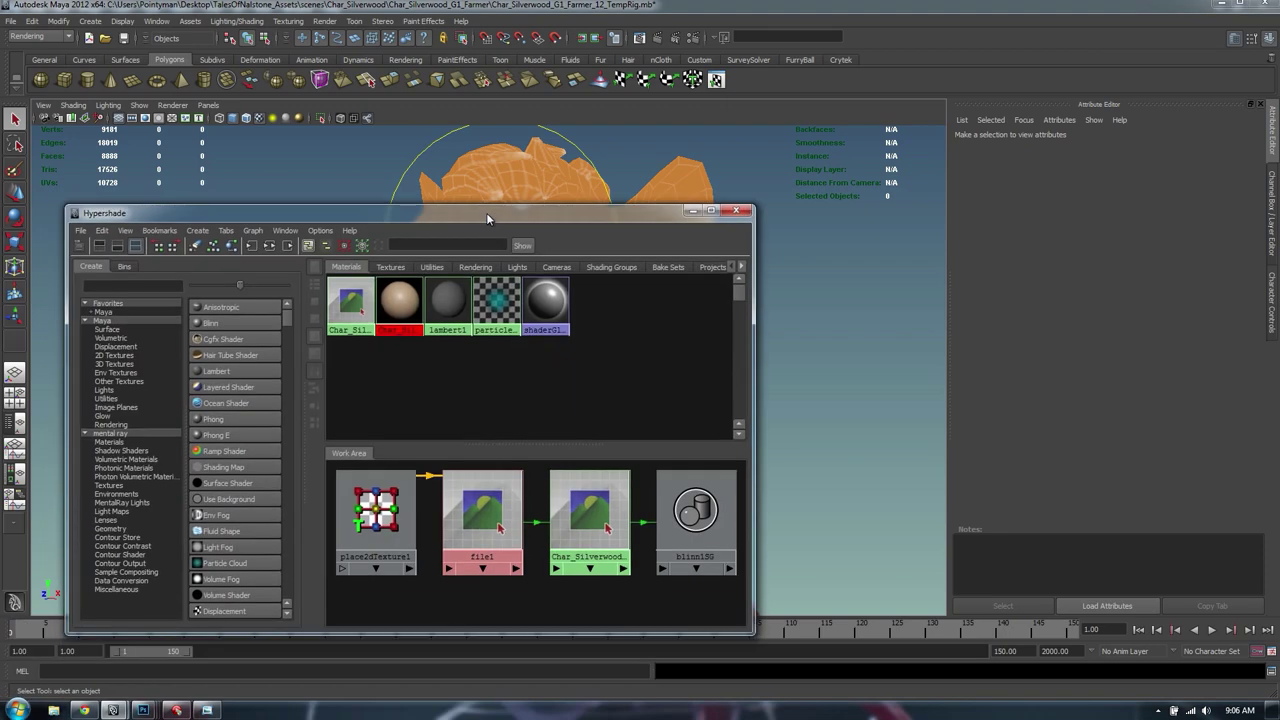
left_click(482, 512)
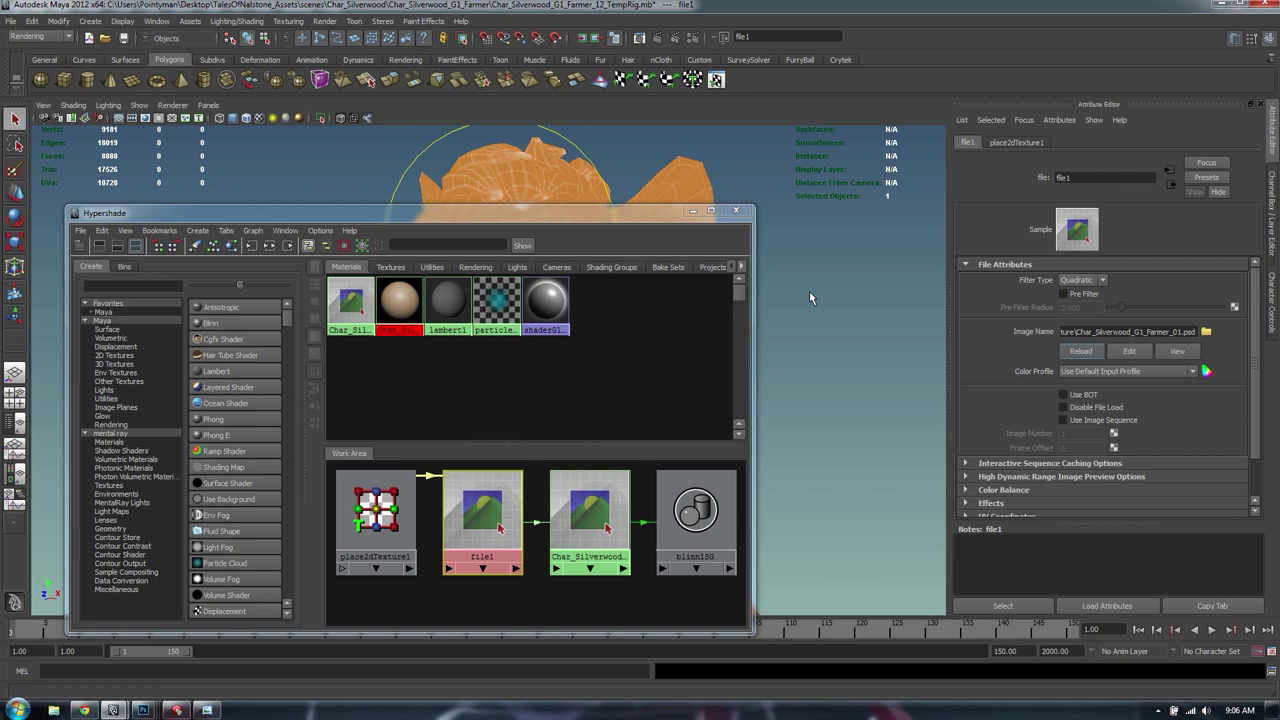
left_click(734, 208)
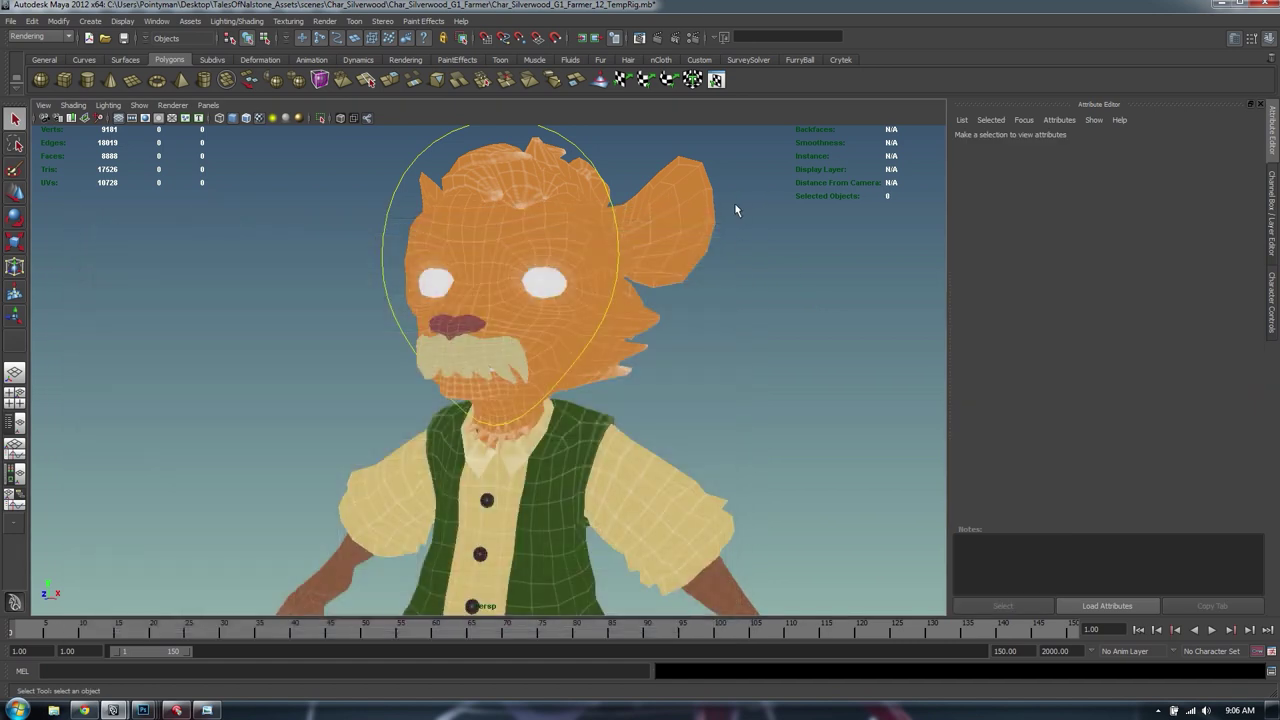
Examine the full farmer with the recolored nose and compare its colors with the Nardeen Family reference painting
right_click_drag(727, 345, 607, 314, "alt")
left_click_drag(607, 314, 629, 331, "alt")
middle_click_drag(612, 316, 507, 316, "alt")
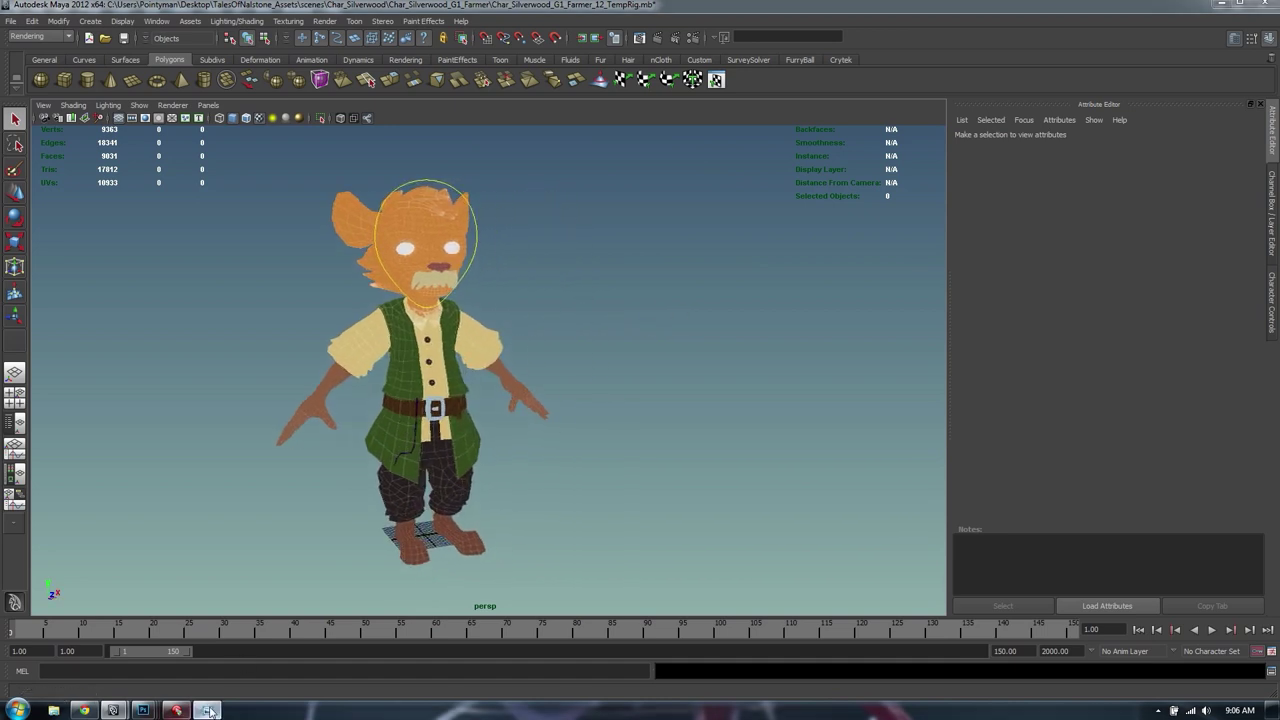
left_click(207, 710)
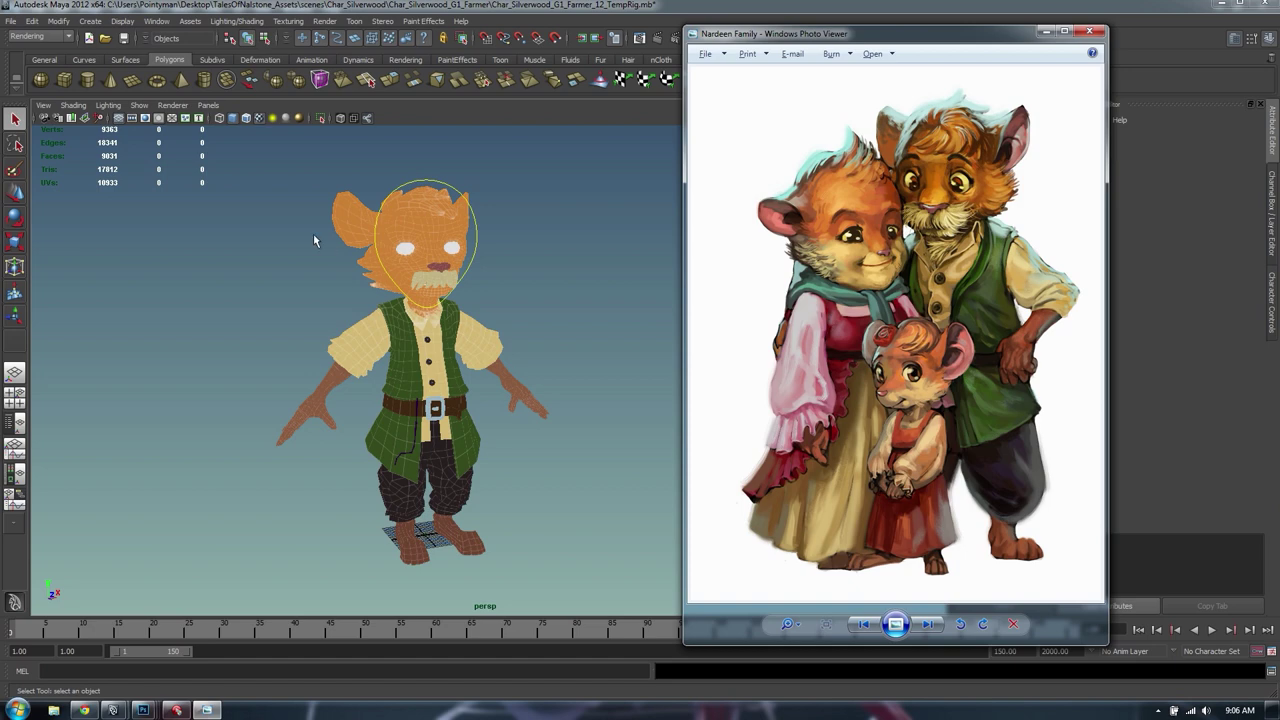
left_click(524, 237)
left_click(389, 226)
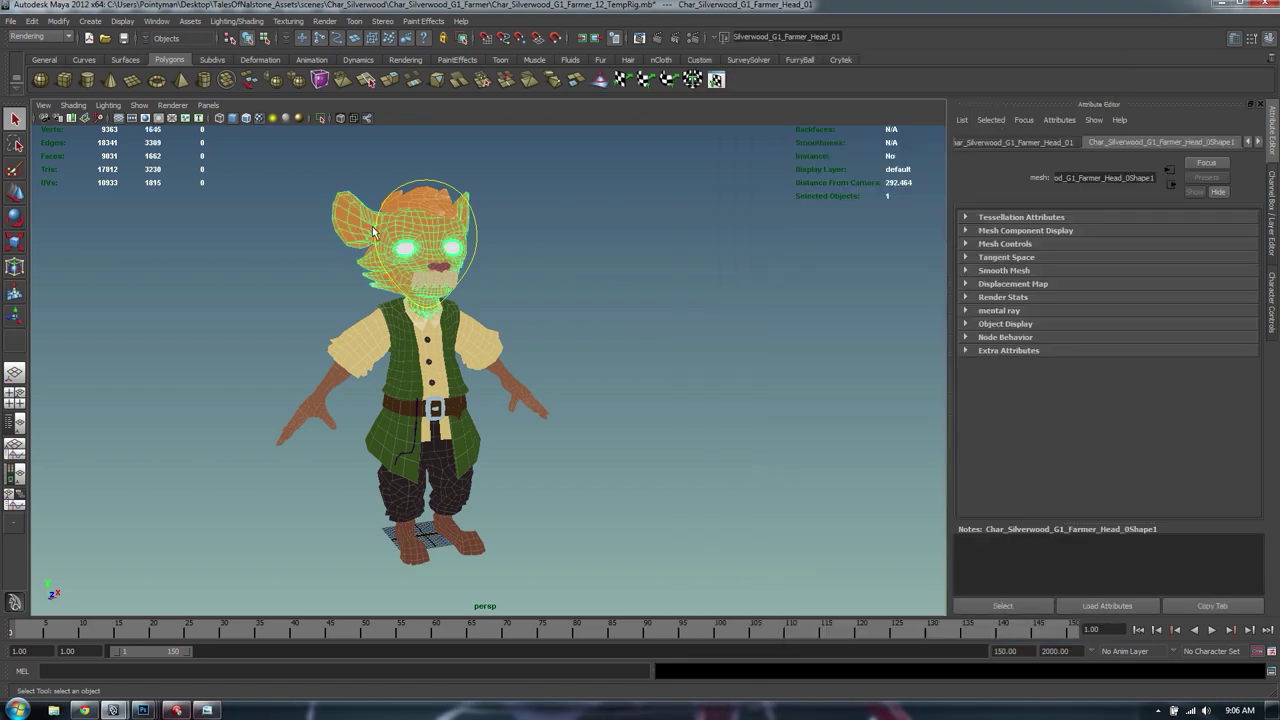
left_click(531, 216)
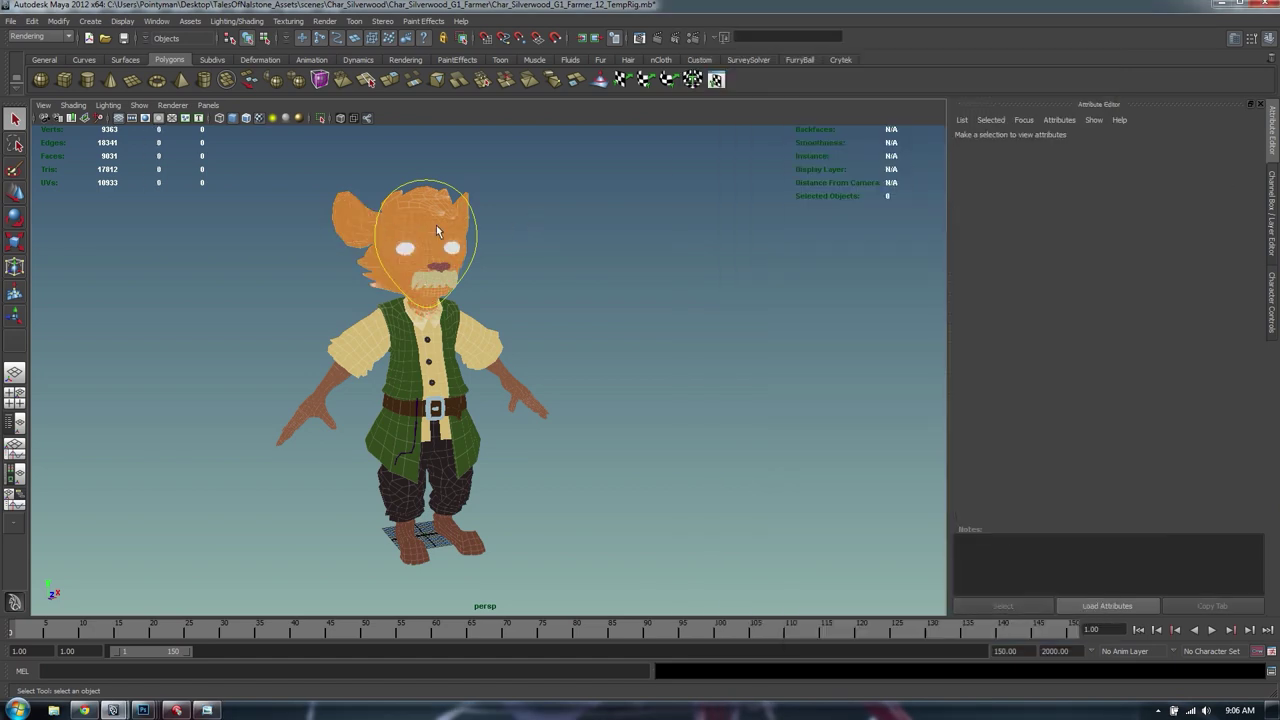
key("alt+Tab")
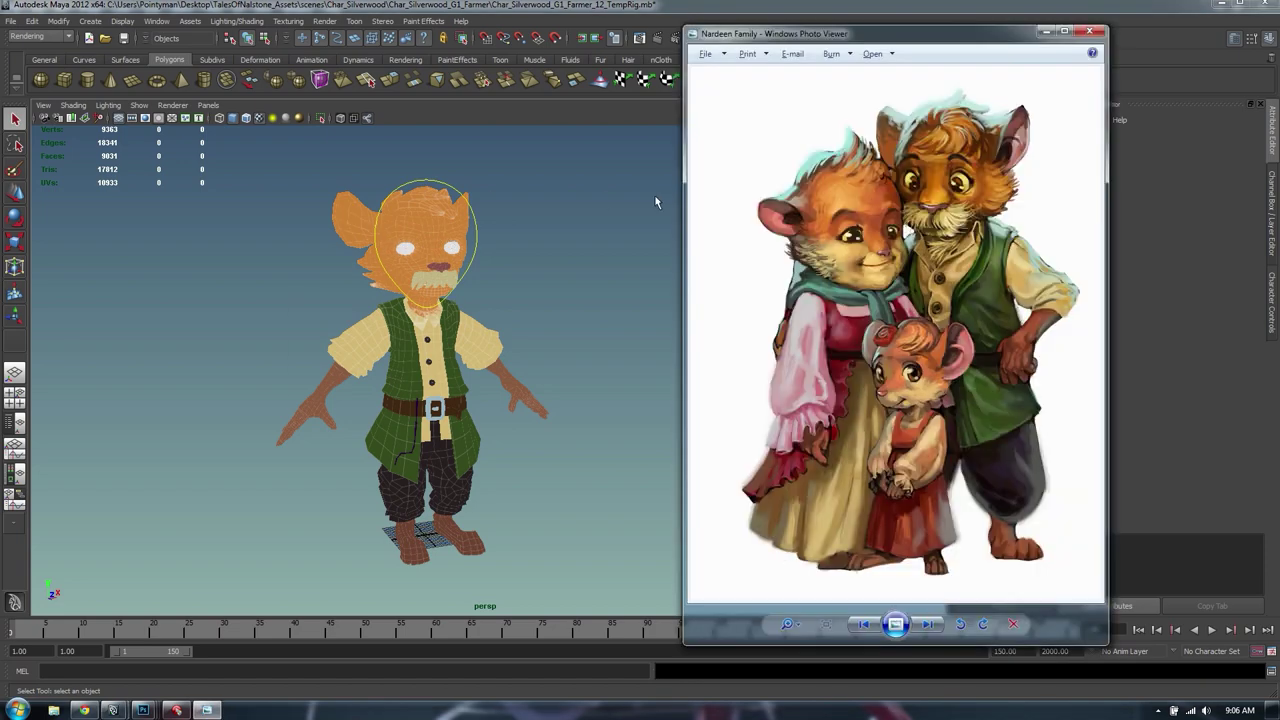
Switch to Photoshop and create a new layer group directly above the Skin group
key("alt+Tab")
key("alt+Tab")
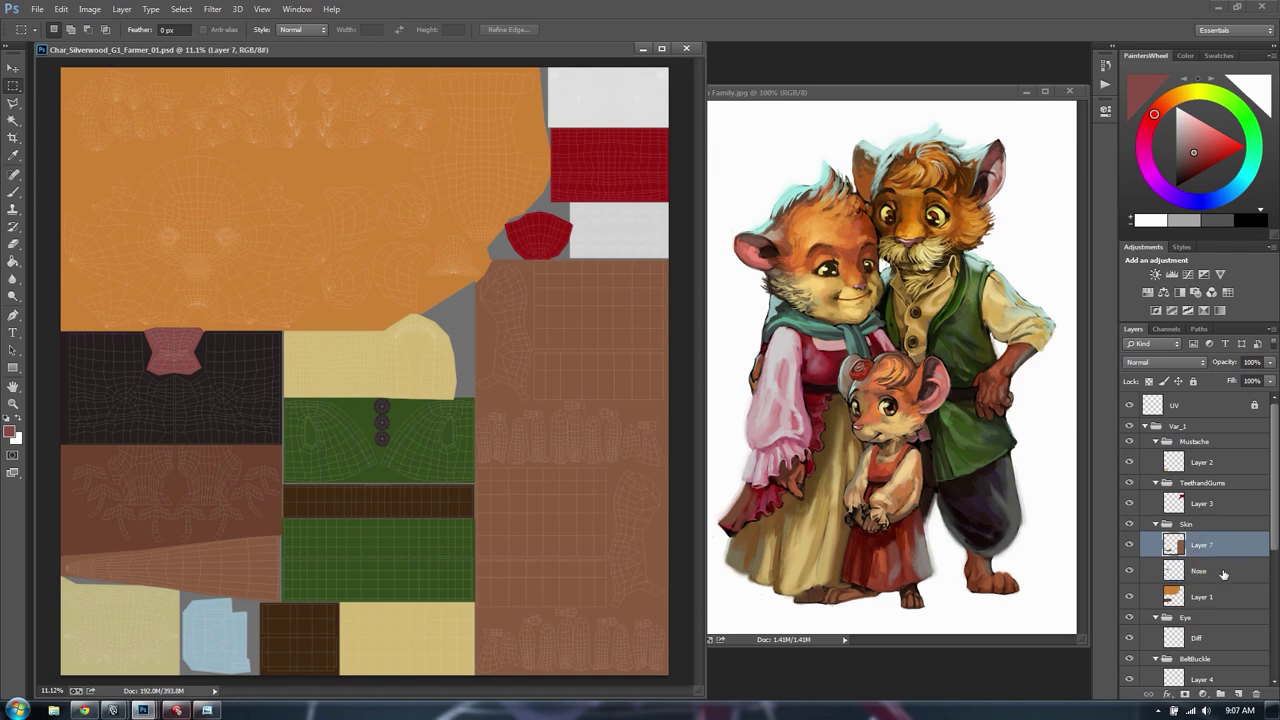
left_click(1219, 547)
left_click(1190, 526)
left_click(1221, 694)
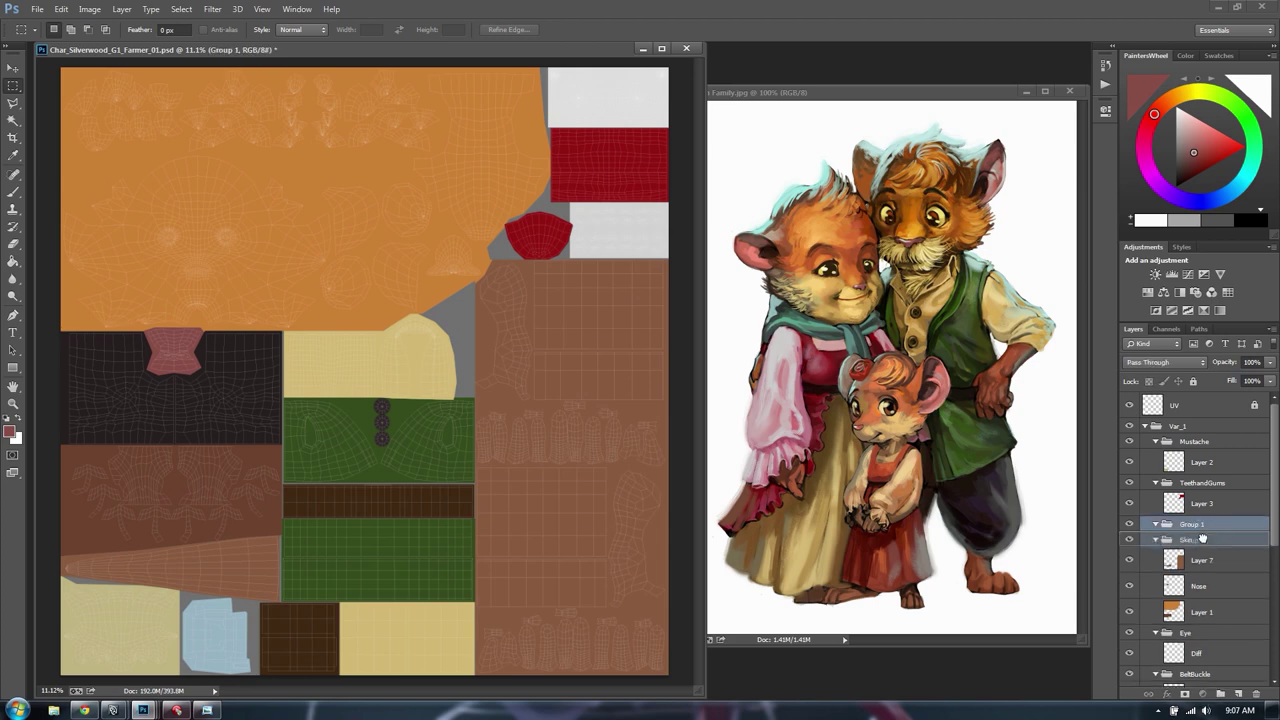
Rename the new group inside the Skin group as L1 and add a new empty layer to it
double_click(1203, 540)
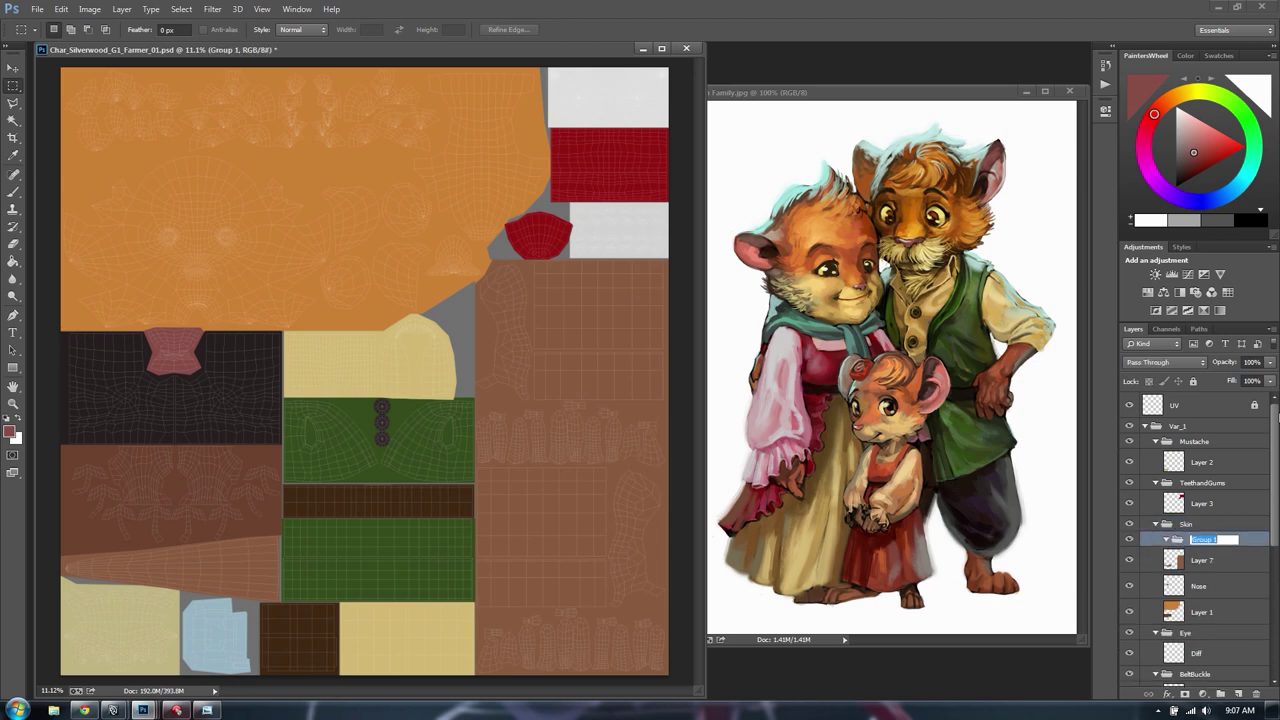
type("L1")
key("Return")
left_click(1239, 694)
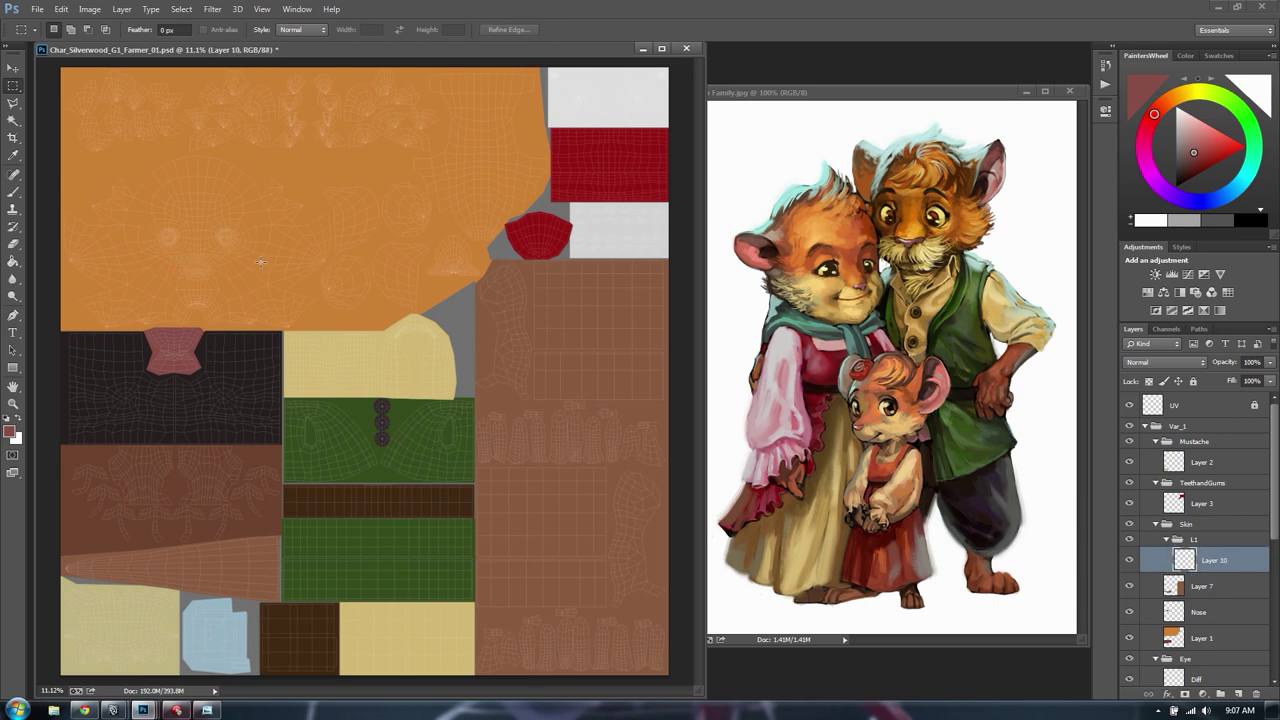
Paint an arched eyebrow stroke above the right-hand eye of the face UVs, using a dark brown sampled from the father in the reference
scroll(261, 262, "up", 7, "alt")
left_click_drag(223, 186, 437, 335)
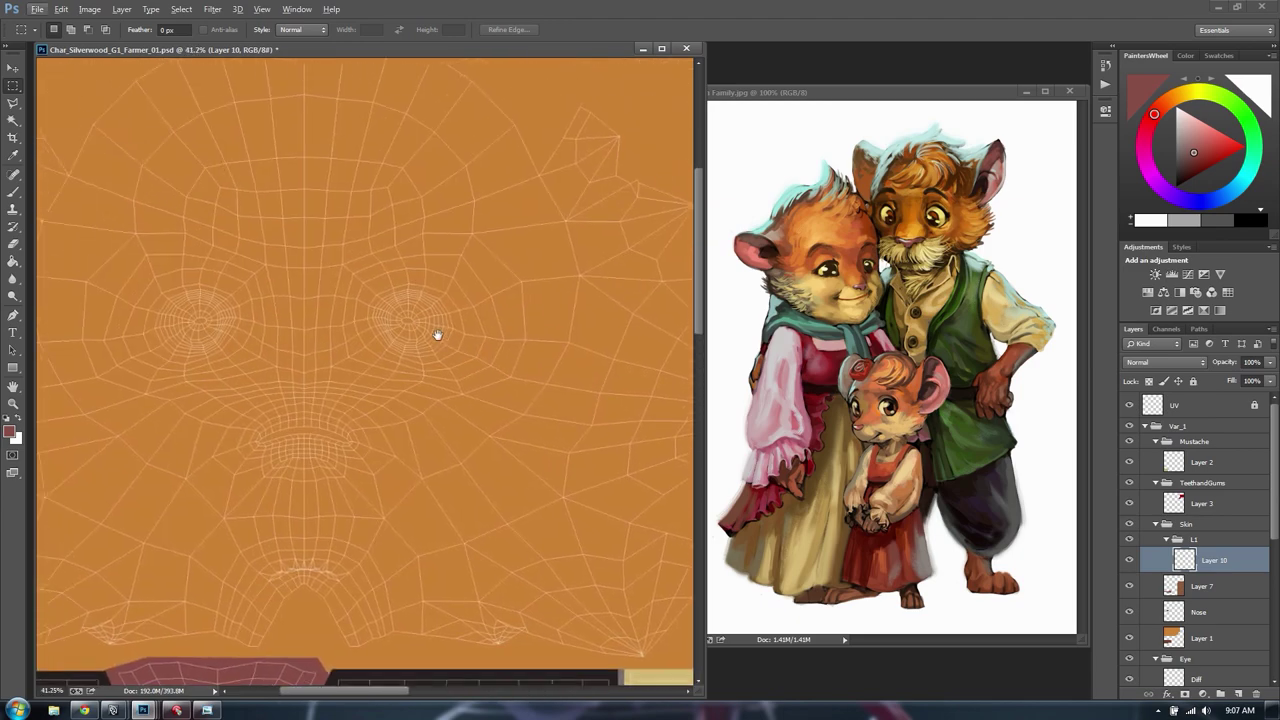
key("b")
left_click_drag(362, 266, 450, 258)
key("ctrl+z")
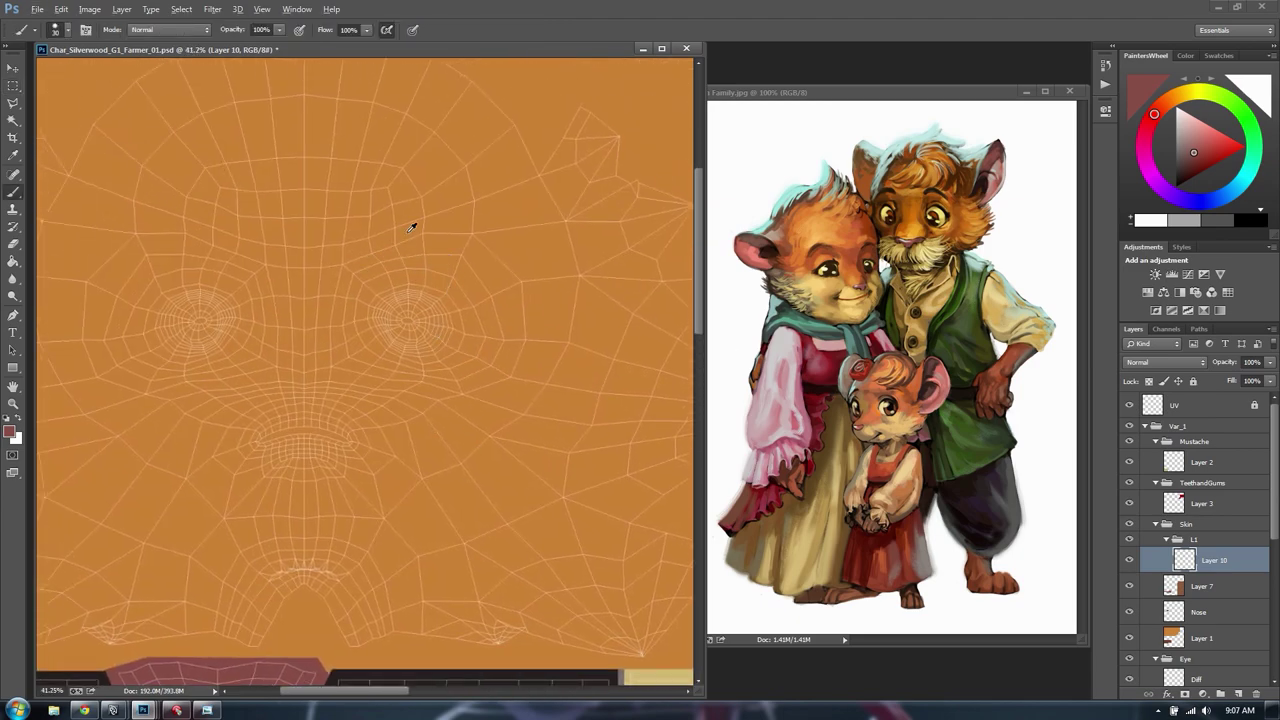
left_click_drag(366, 268, 484, 255)
key("ctrl+z")
left_click(942, 186, "alt")
mouse_move(342, 264)
left_mouse_down()
mouse_move(396, 229)
mouse_move(506, 217)
left_mouse_up()
key("ctrl+z")
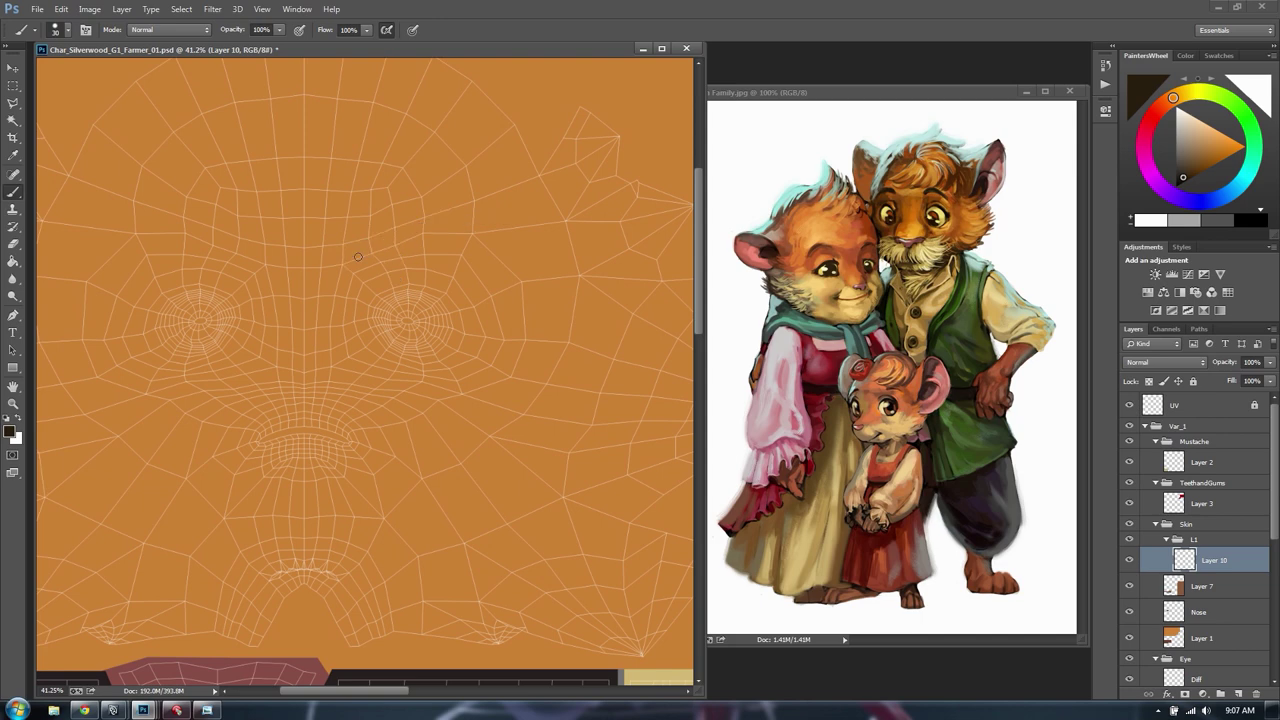
left_click_drag(364, 246, 491, 236)
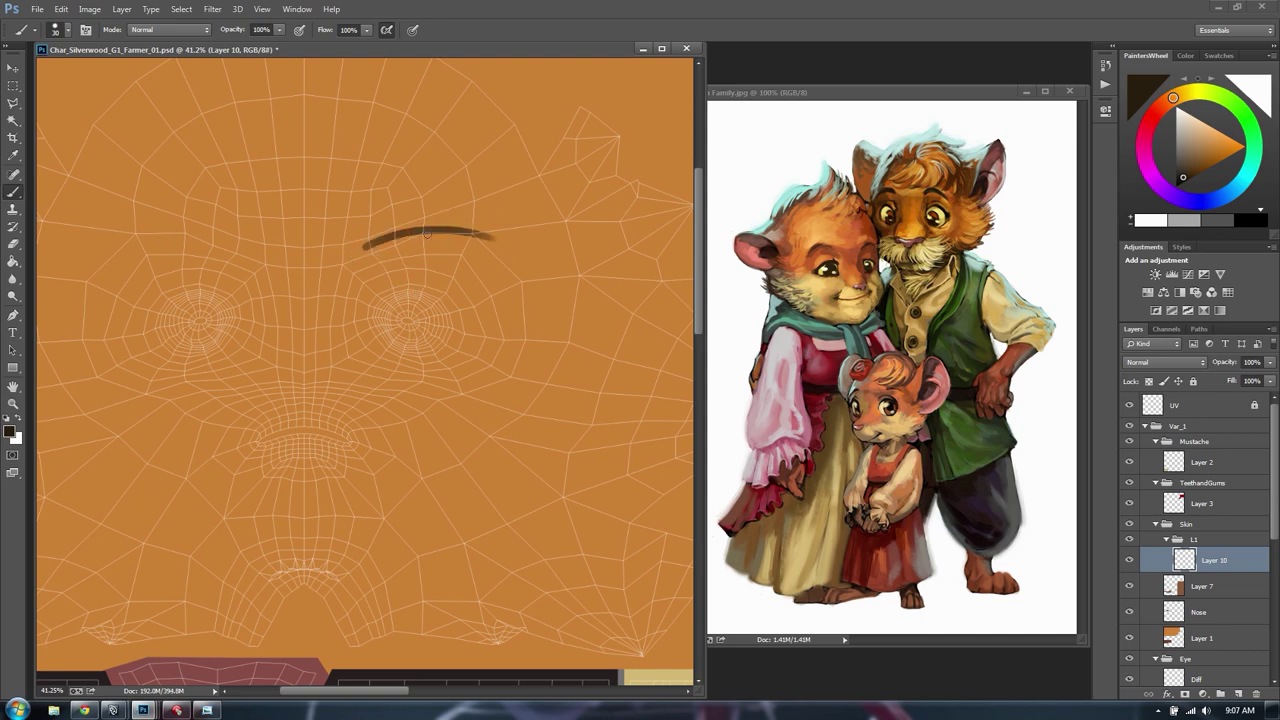
Duplicate the eyebrow layer, flip the copy horizontally with a width of -100%, and place it above the opposite eye
key("v")
key("alt+Tab")
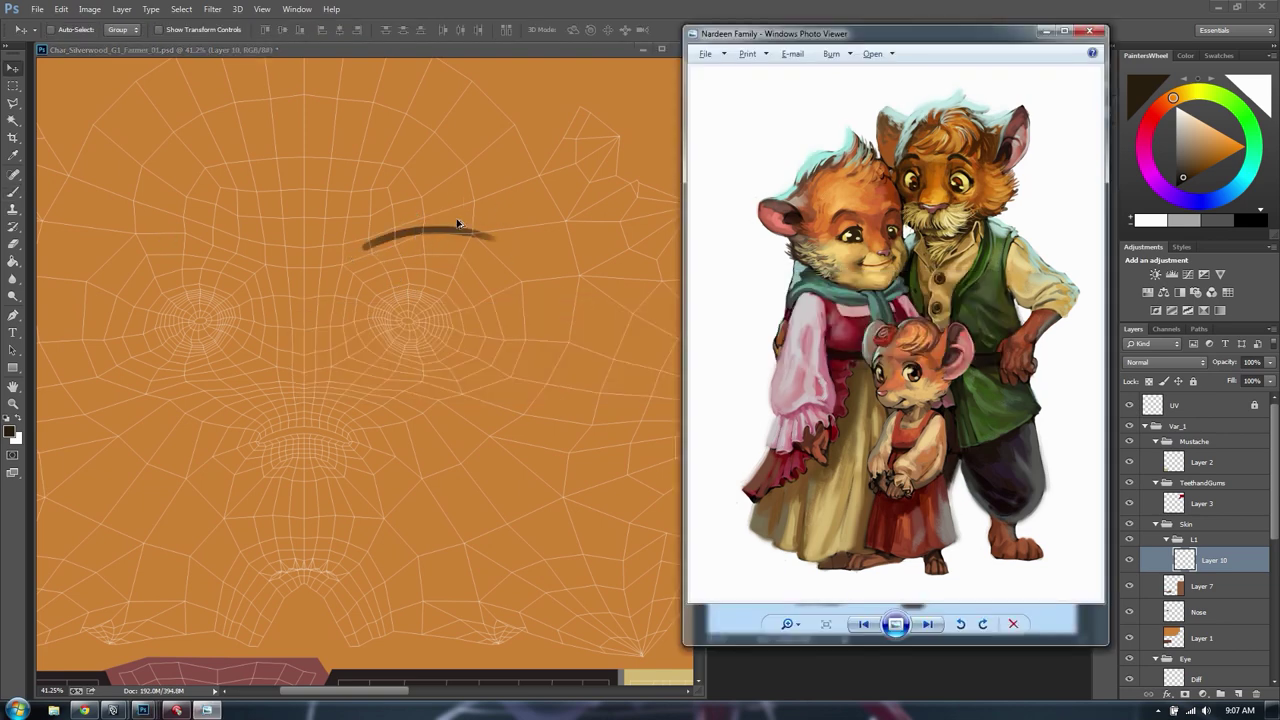
key("alt+Tab")
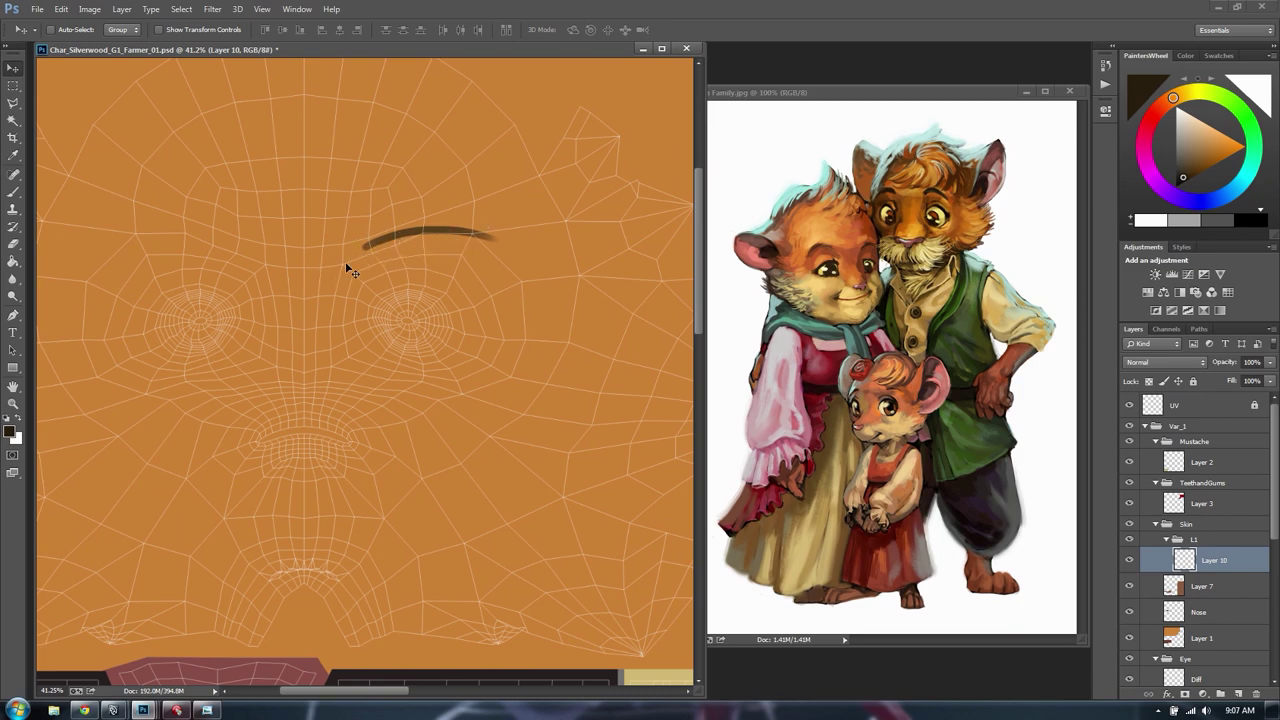
mouse_move(418, 242)
left_mouse_down()
mouse_move(426, 229)
mouse_move(411, 248)
mouse_move(236, 244)
mouse_move(249, 238)
left_mouse_up()
key("ctrl+t")
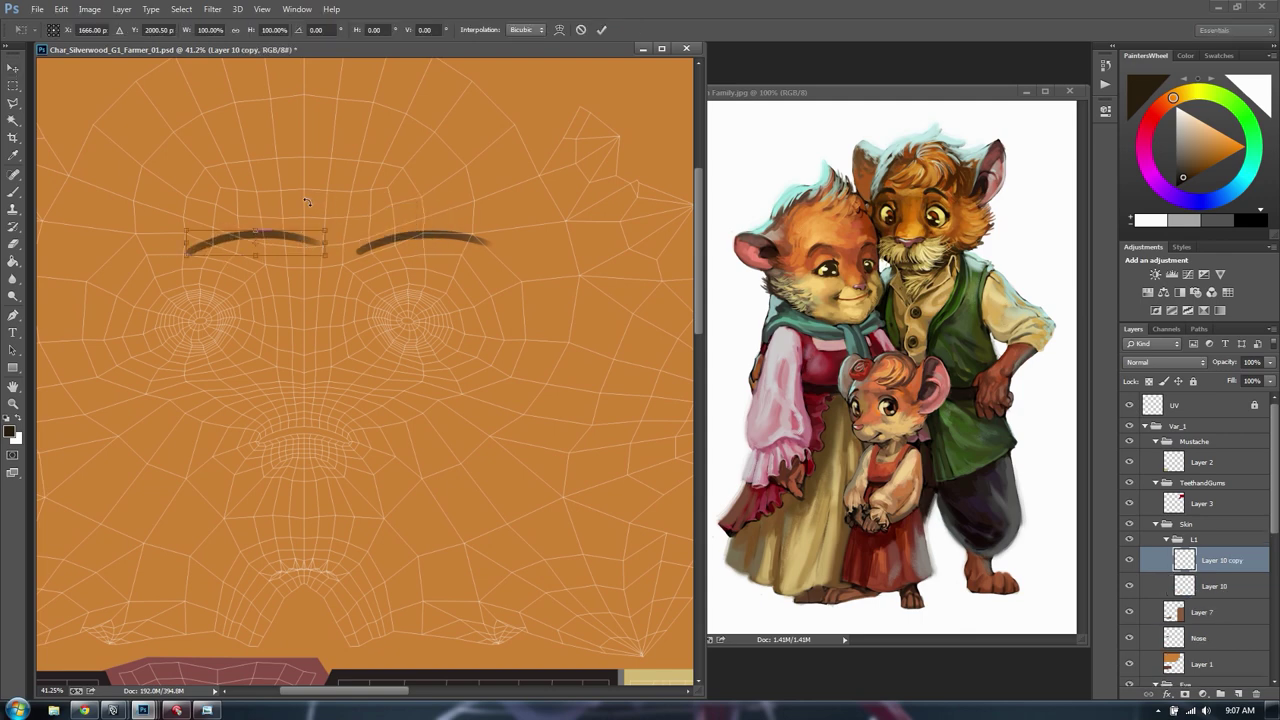
left_click(210, 30)
type("-100")
key("Return")
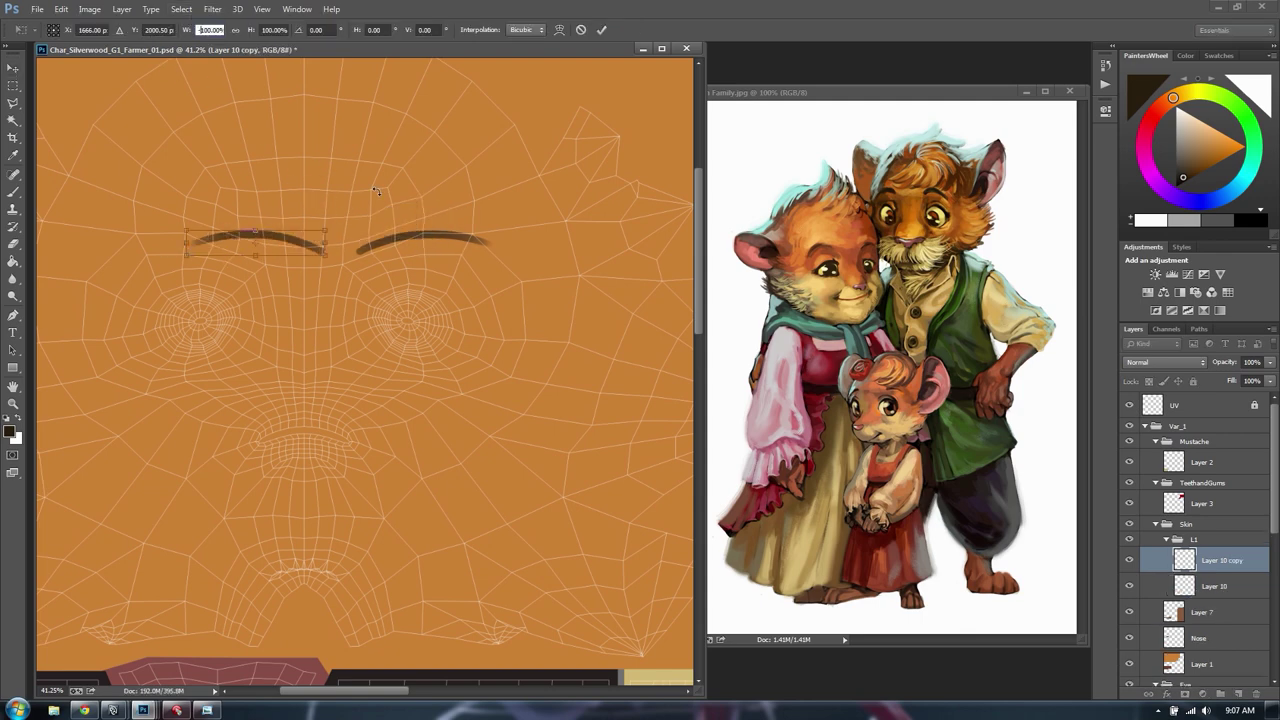
mouse_move(286, 243)
left_mouse_down()
mouse_move(202, 232)
mouse_move(243, 234)
left_mouse_up()
key("Return")
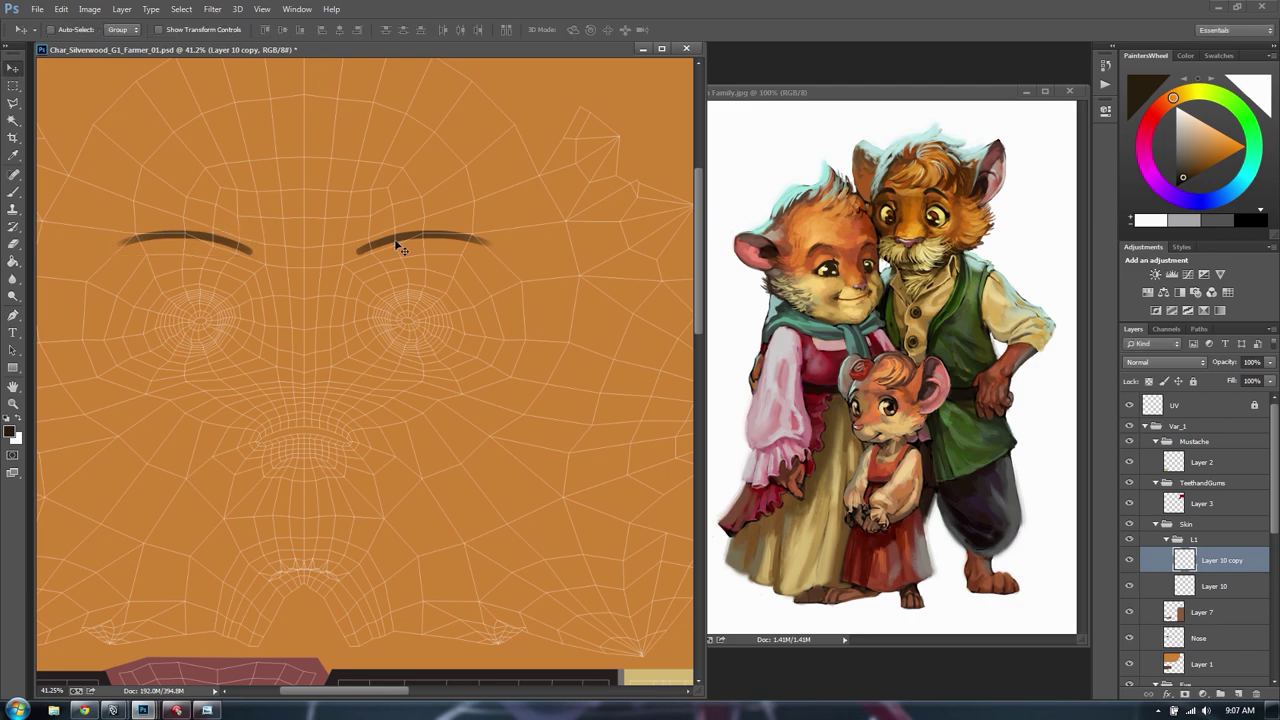
Browse the brush presets for a brush suited to painting around the eye
scroll(391, 257, "down", 2, "alt")
scroll(374, 351, "up", 3, "alt")
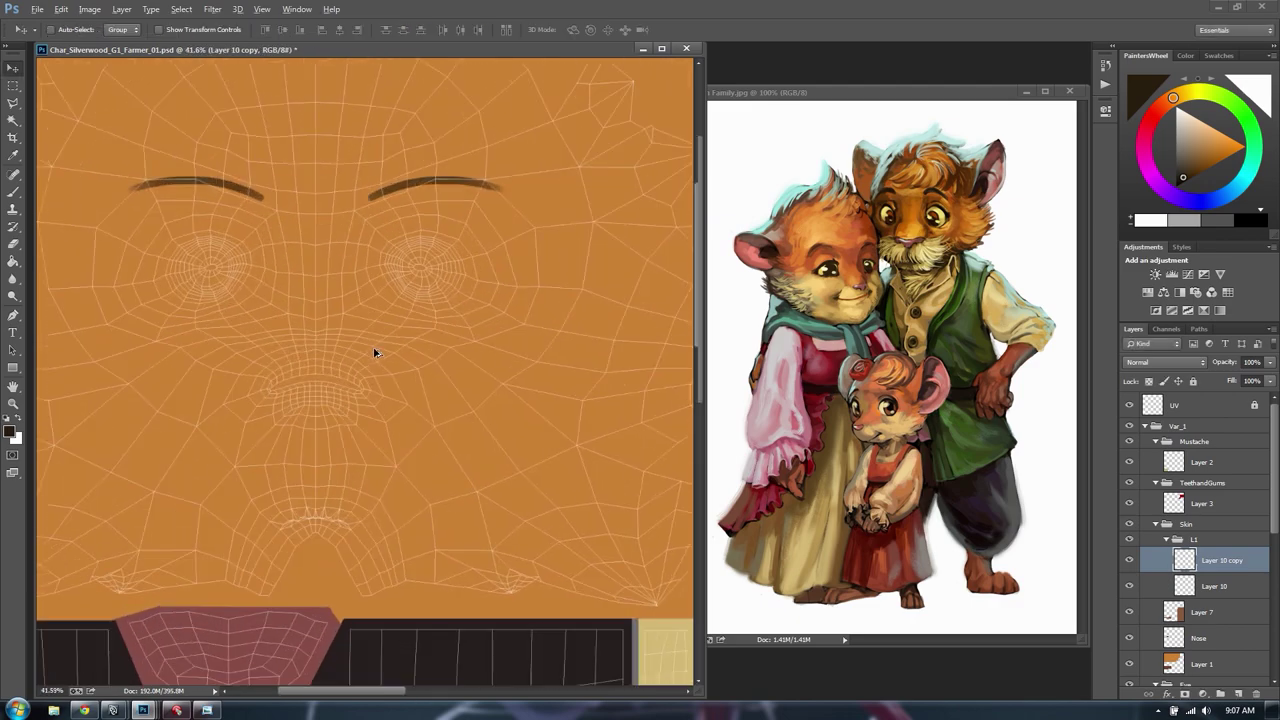
left_click_drag(400, 298, 425, 355)
scroll(424, 355, "up", 5, "alt")
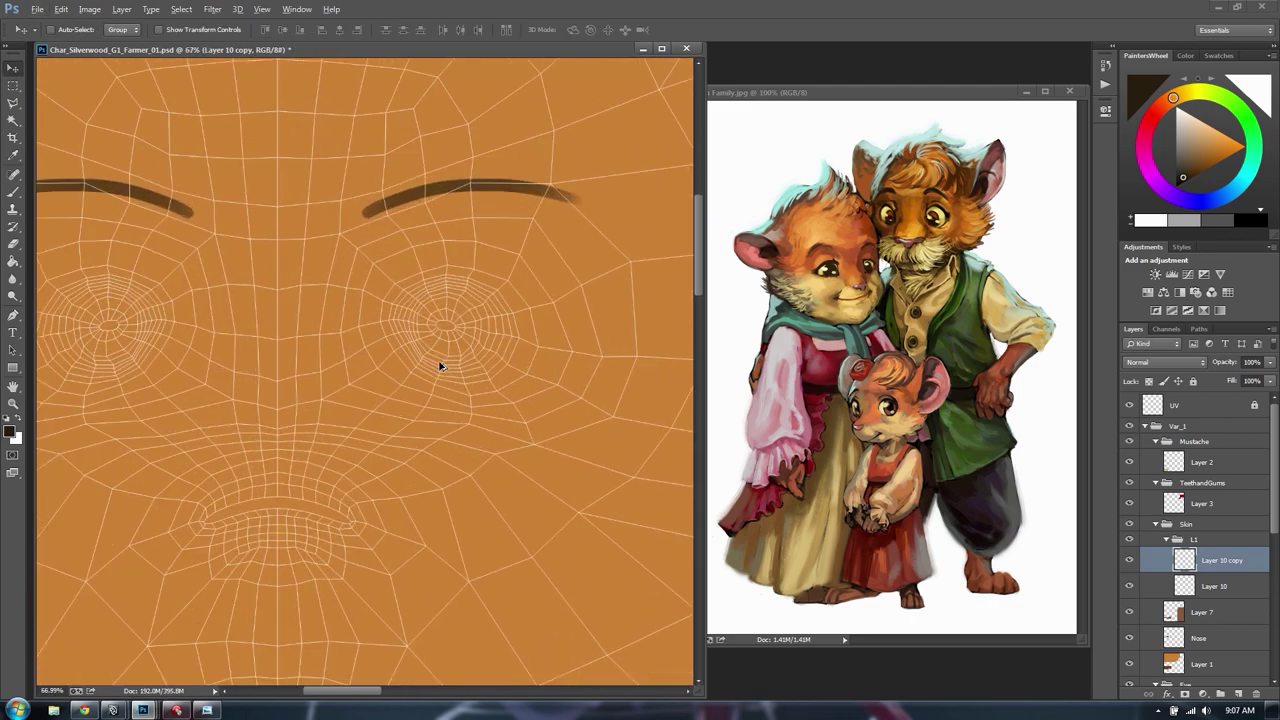
key("b")
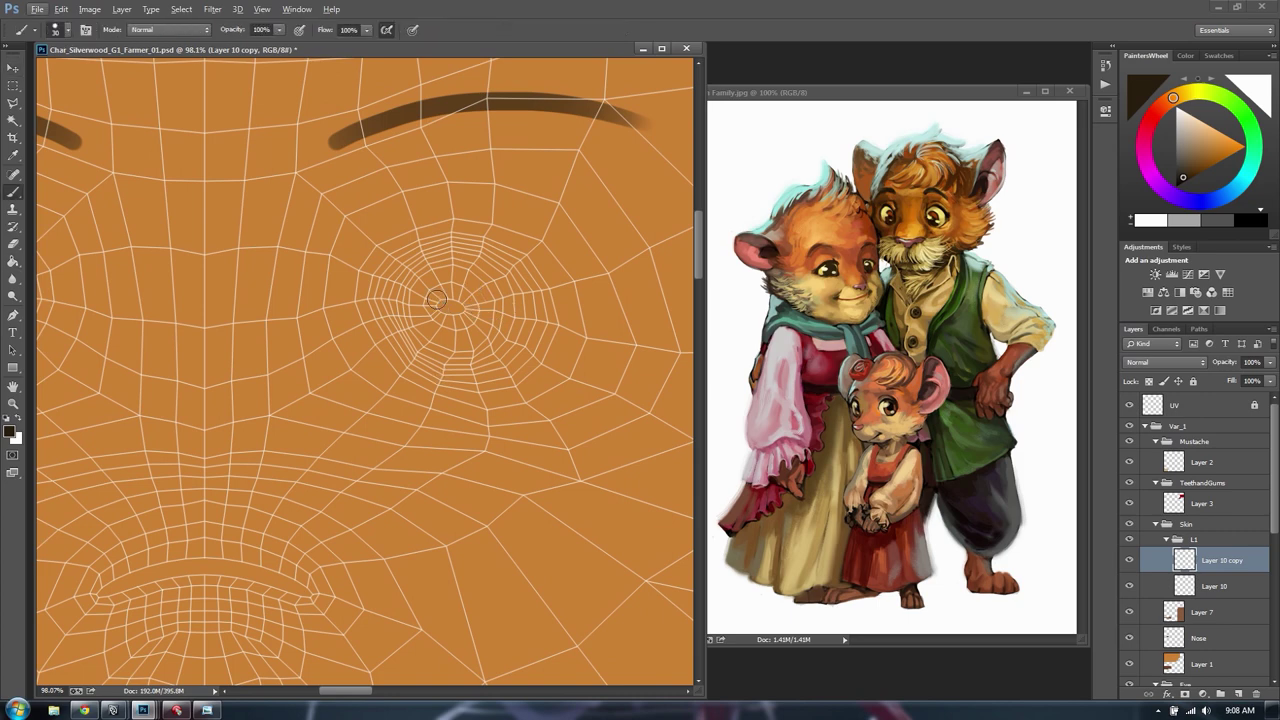
right_click(422, 302)
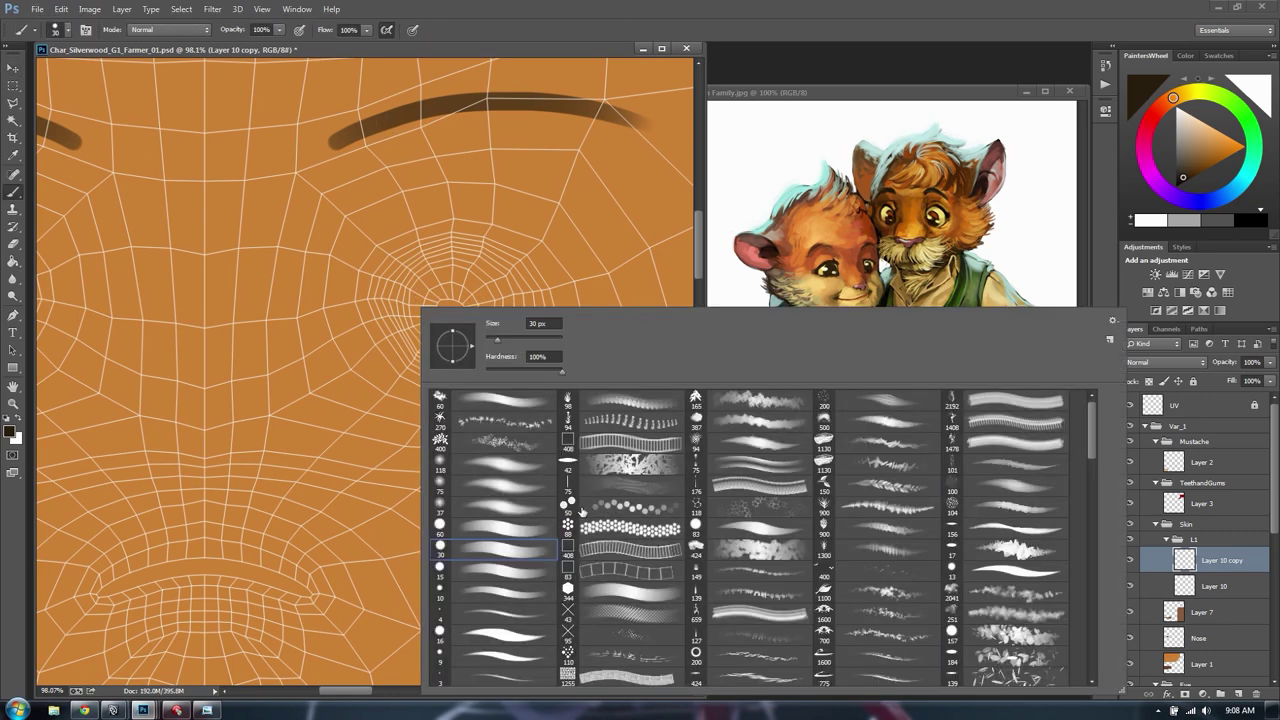
left_click_drag(1093, 428, 1092, 435)
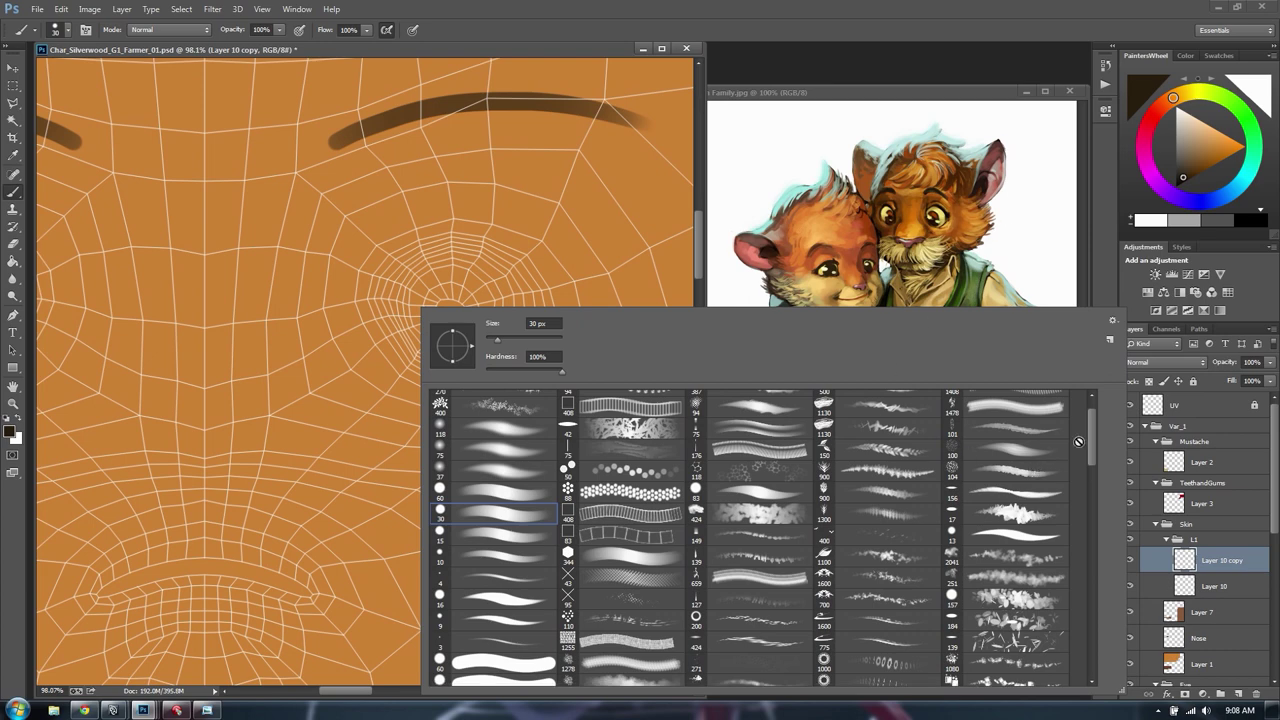
mouse_move(1090, 428)
left_mouse_down()
mouse_move(1064, 657)
mouse_move(1102, 523)
mouse_move(1112, 415)
left_mouse_up()
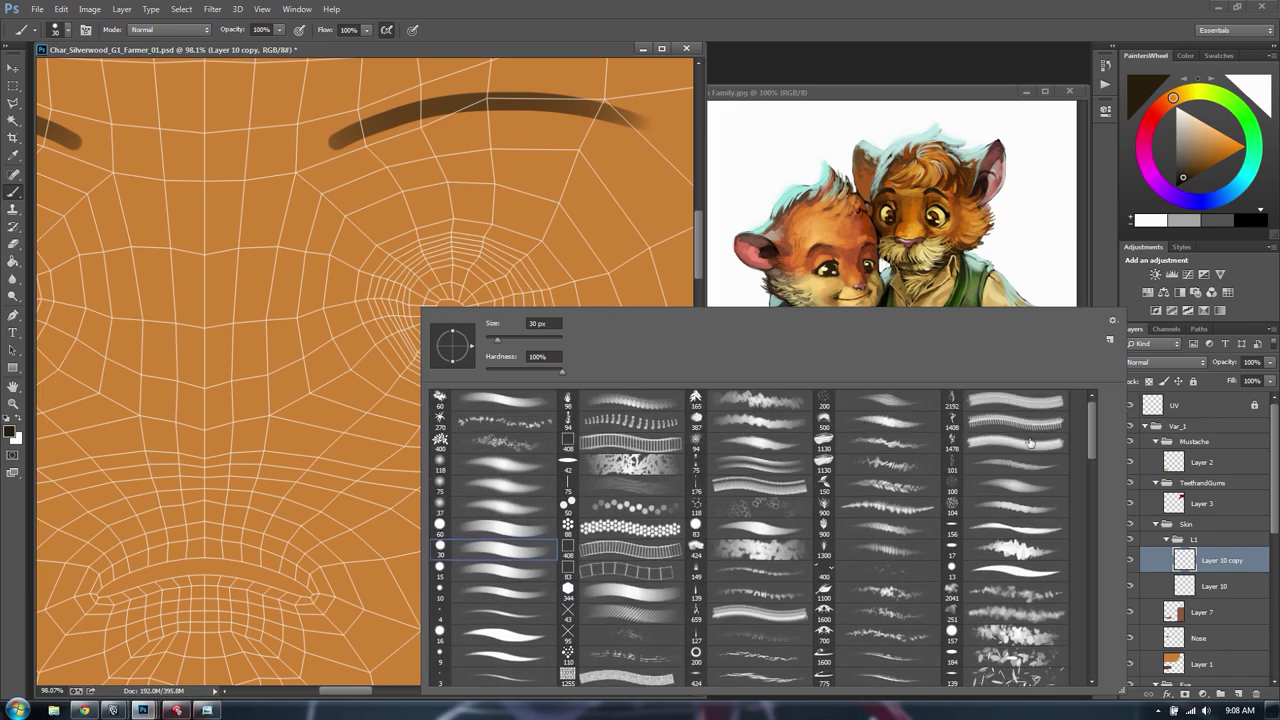
Configure a soft round brush tip with 7% spacing, 0% hardness and a size of 49 px
left_click_drag(701, 235, 701, 230)
key("F5")
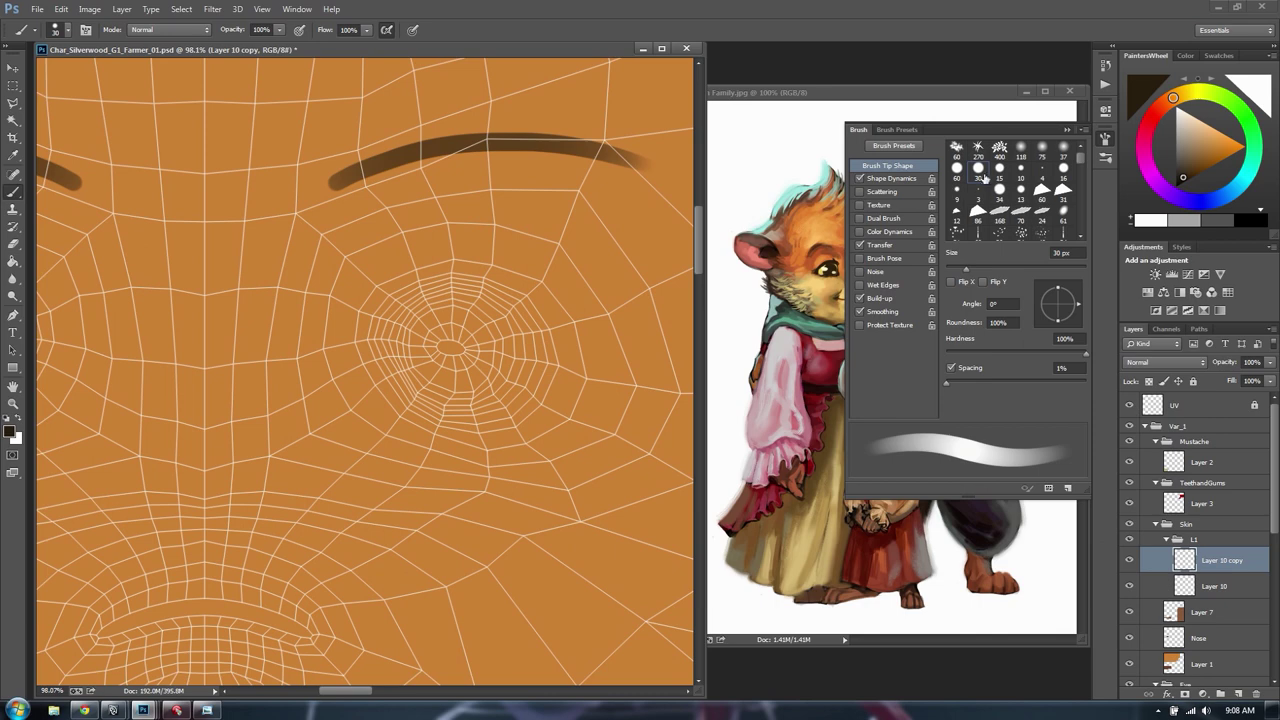
left_click(957, 170)
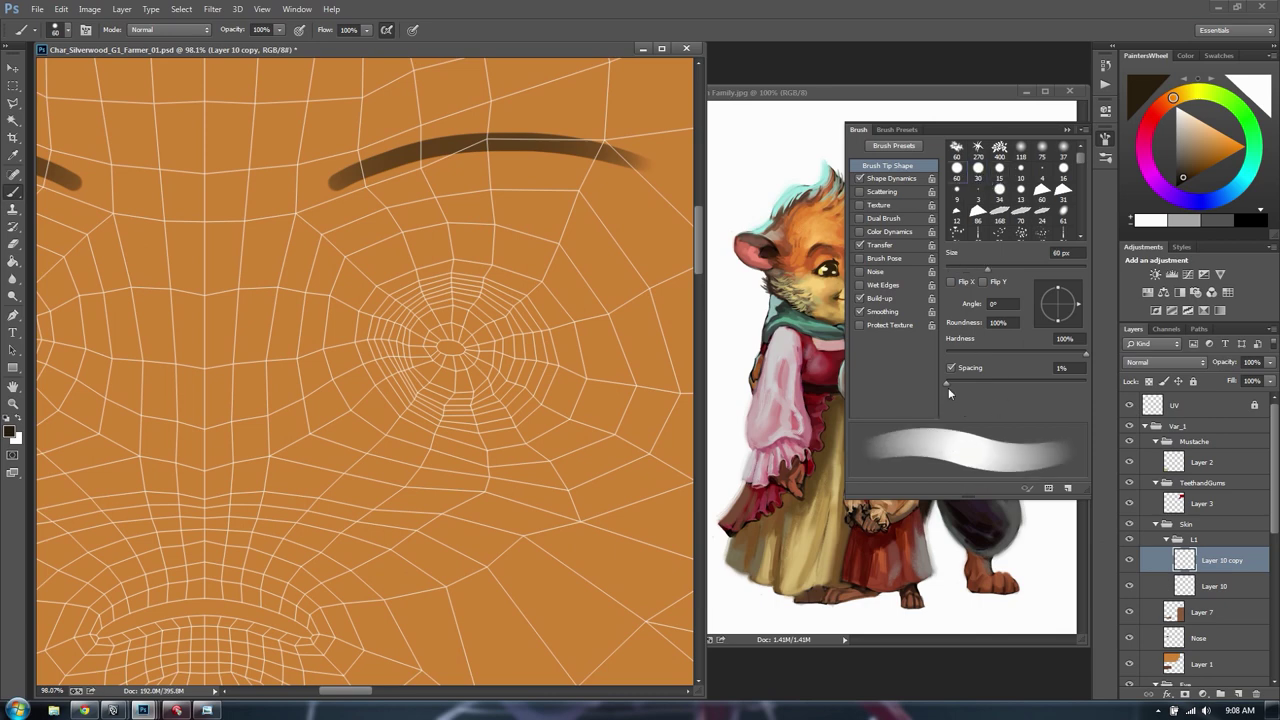
left_click_drag(946, 383, 949, 384)
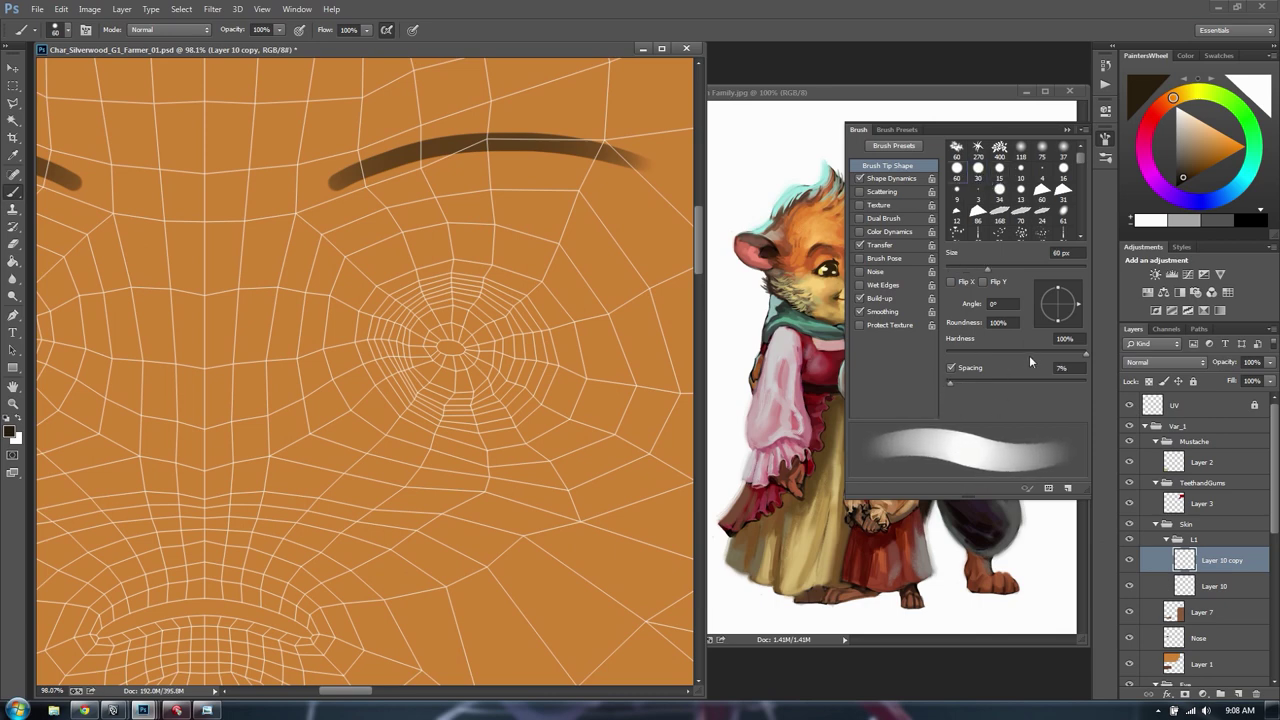
left_click_drag(1001, 350, 954, 350)
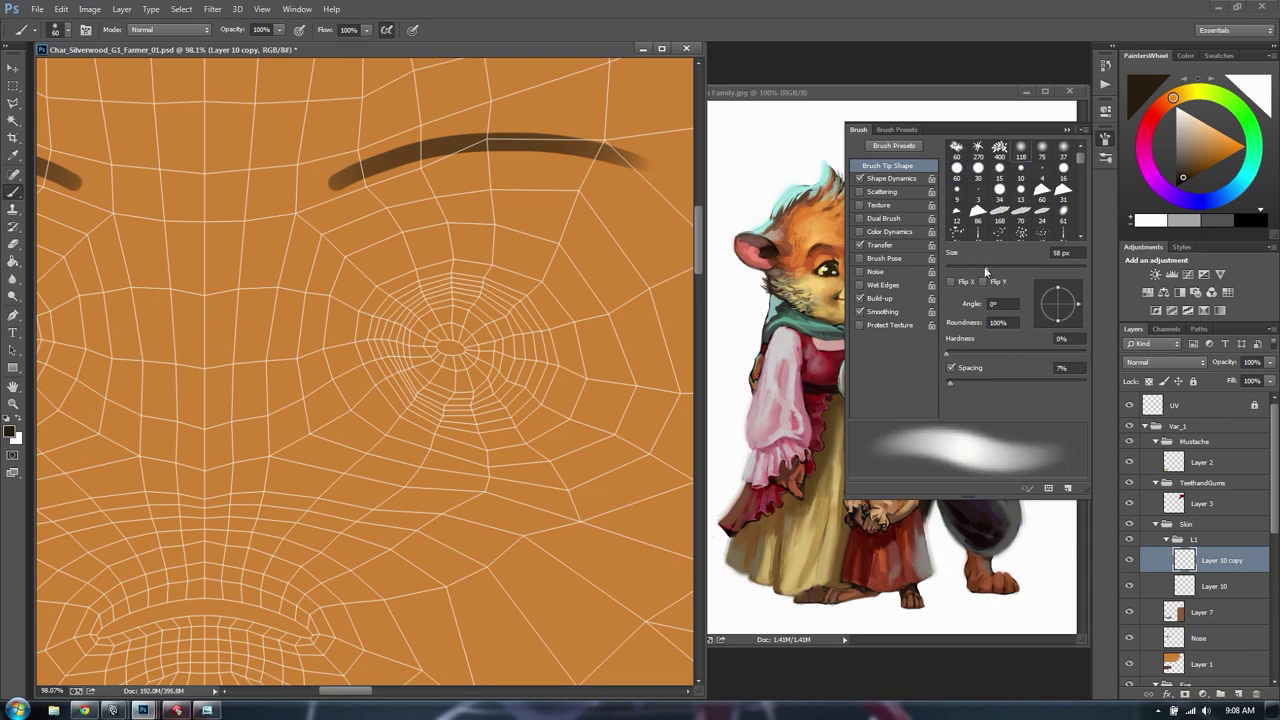
Set the brush's Shape Dynamics minimum diameter to 100% and check its Transfer settings
left_click(890, 178)
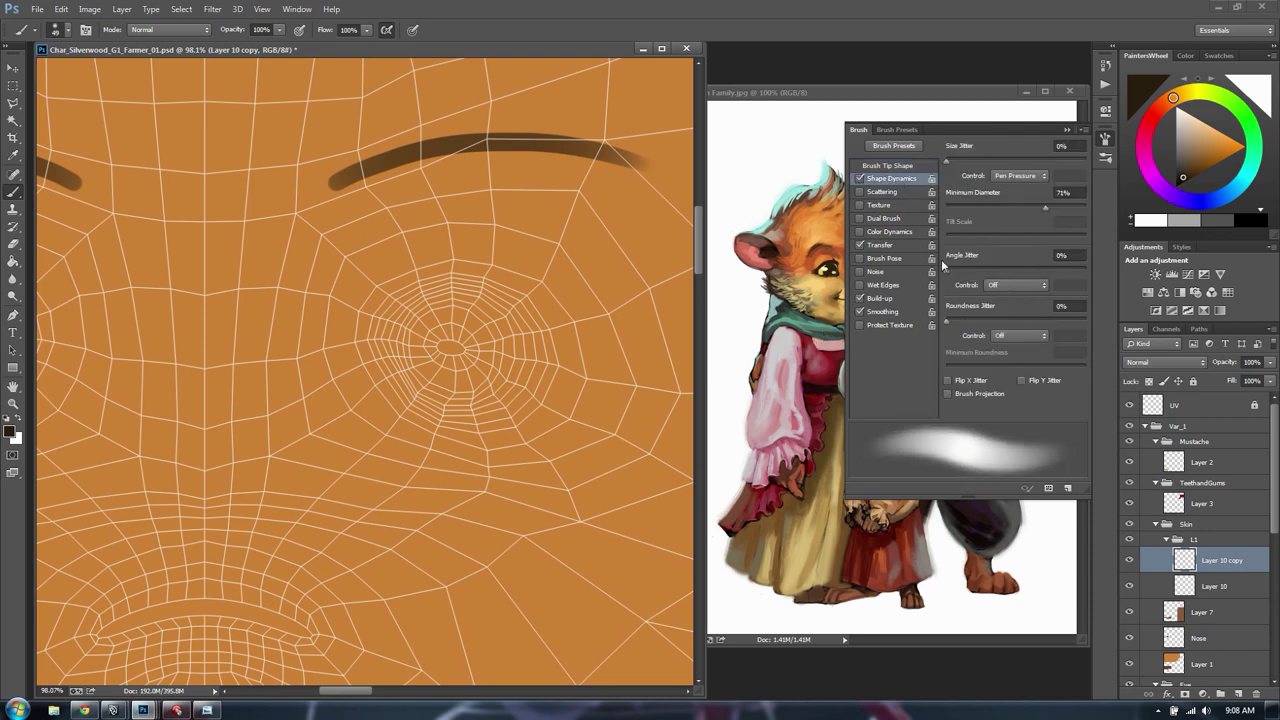
left_click_drag(1041, 207, 1090, 208)
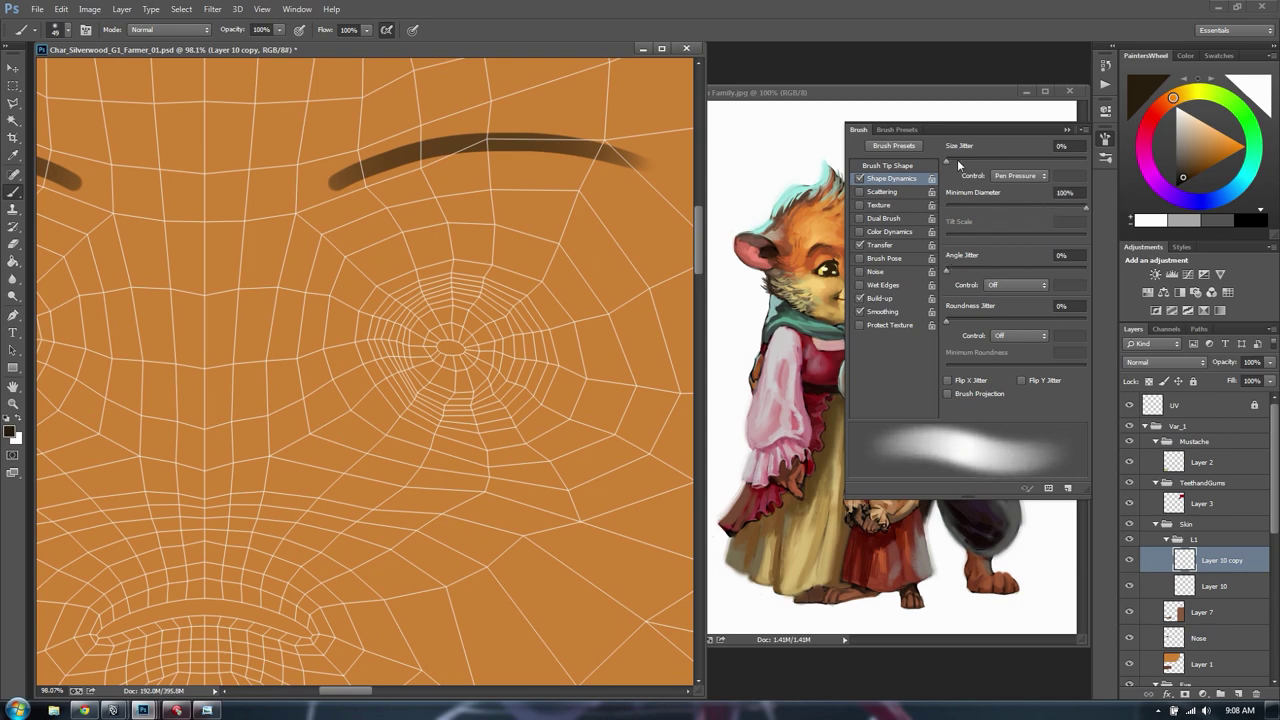
left_click_drag(1013, 172, 1001, 176)
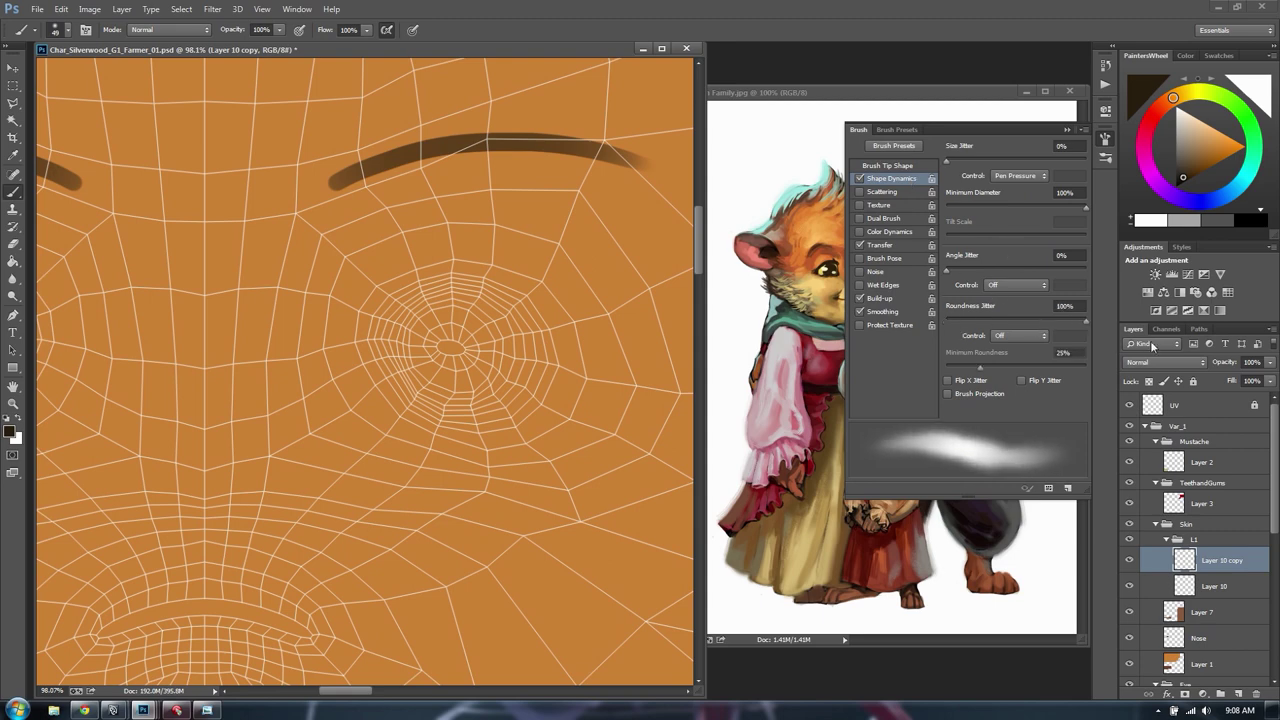
left_click(890, 246)
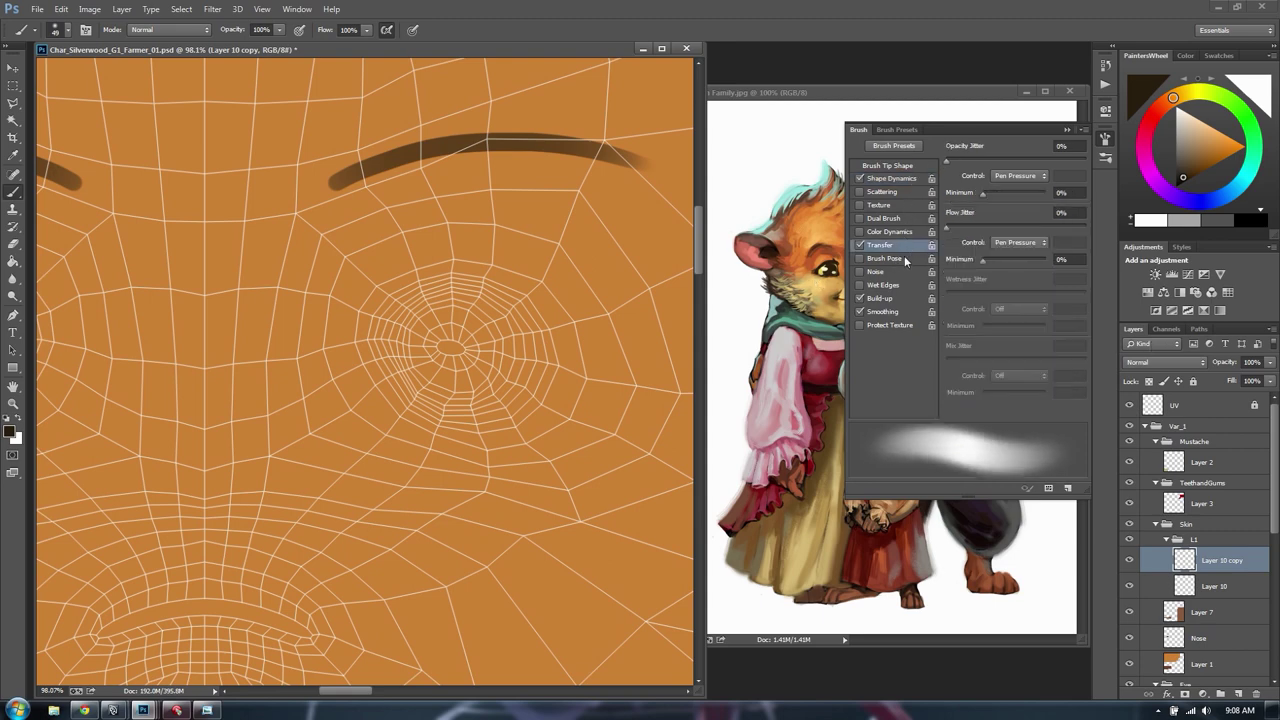
Try the Scattering and Texture options on the brush and switch both off again
left_click(895, 191)
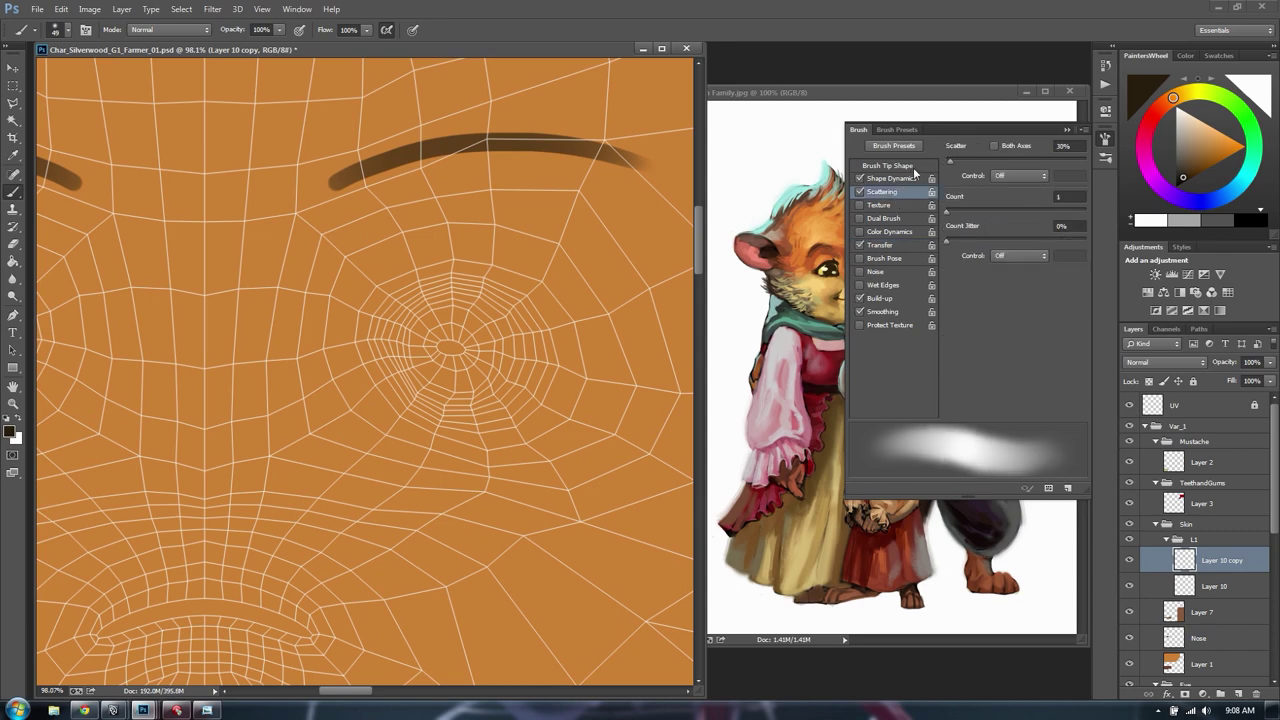
left_click(884, 205)
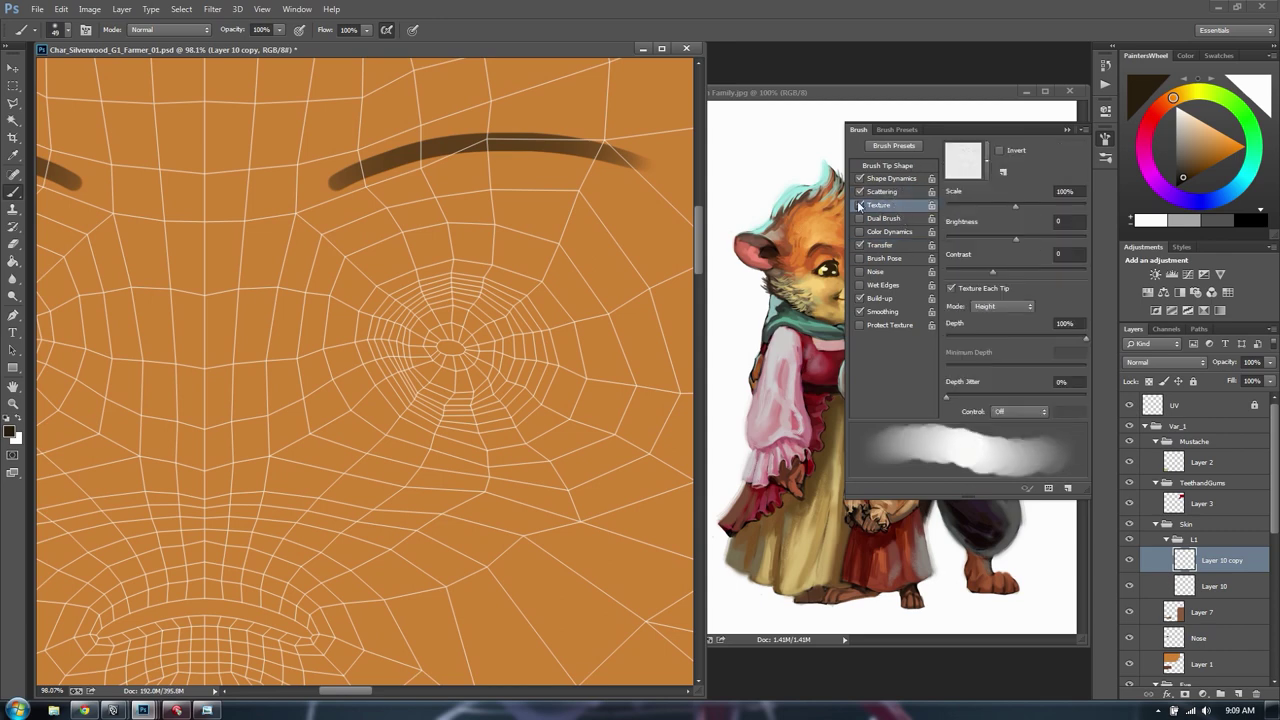
left_click(859, 205)
left_click(859, 191)
left_click(895, 178)
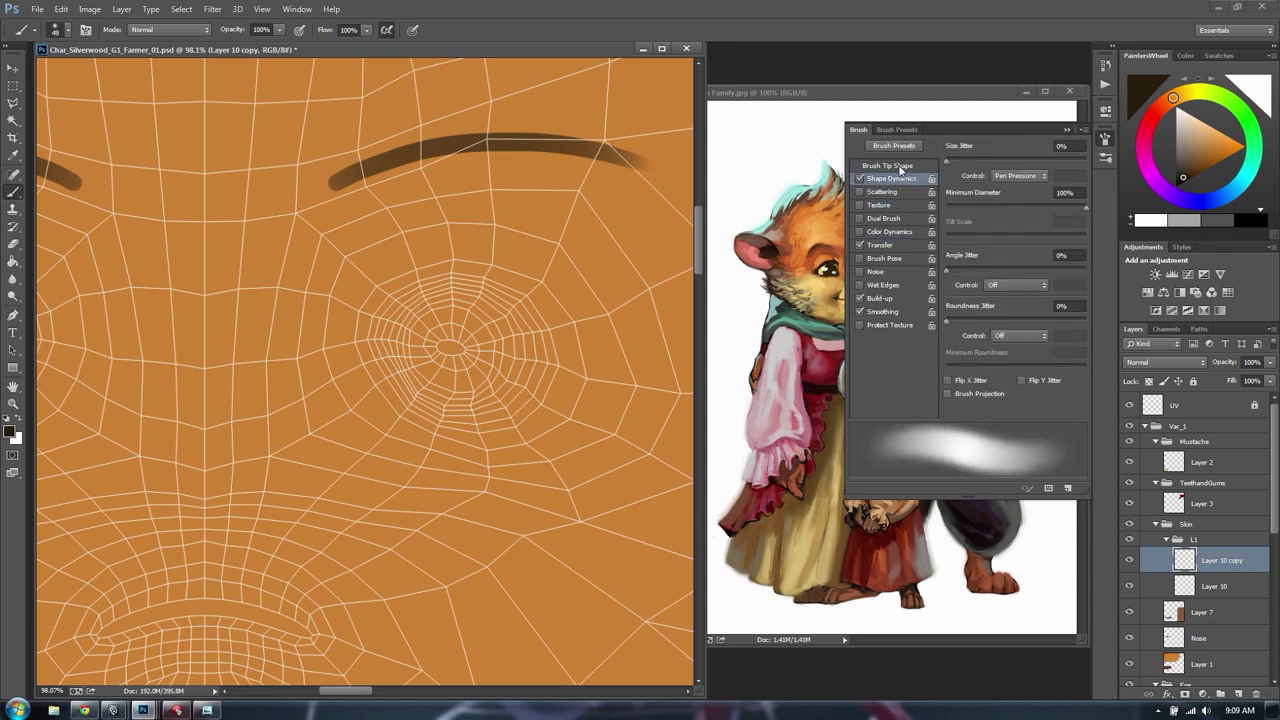
left_click(890, 165)
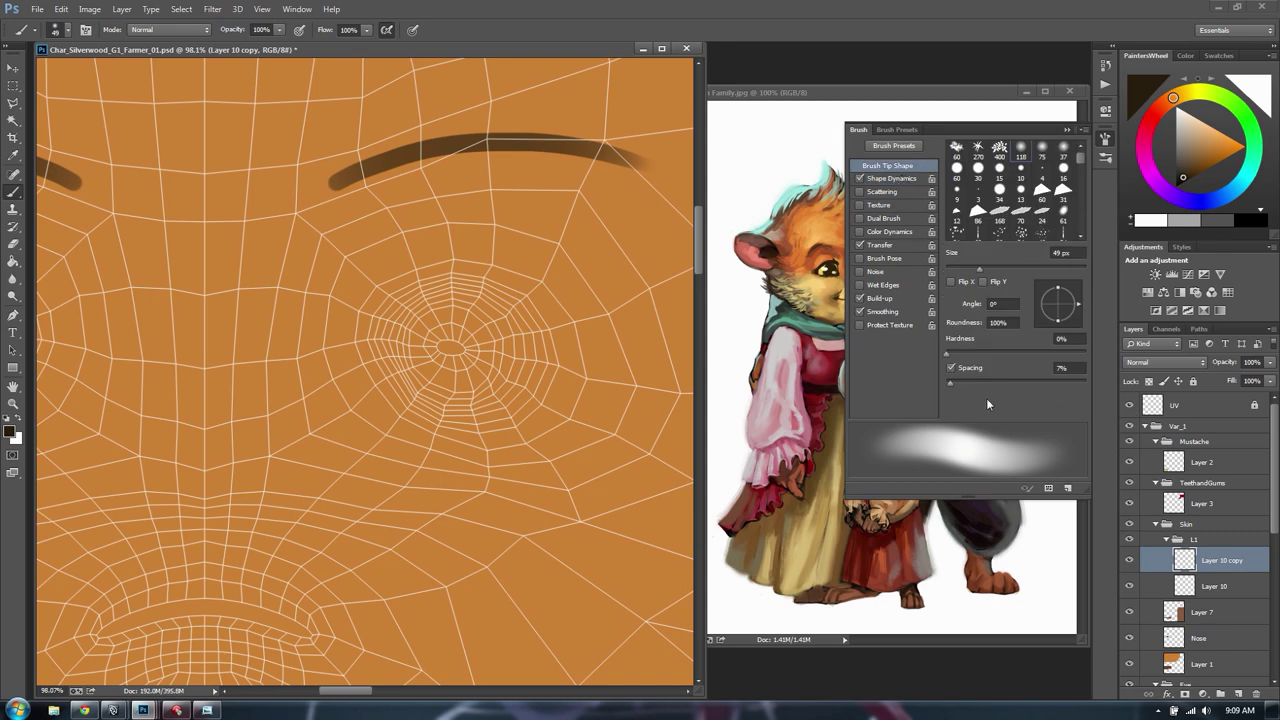
Save the soft round brush as a new 49 px preset and try a stroke over the eye
left_click(1064, 487)
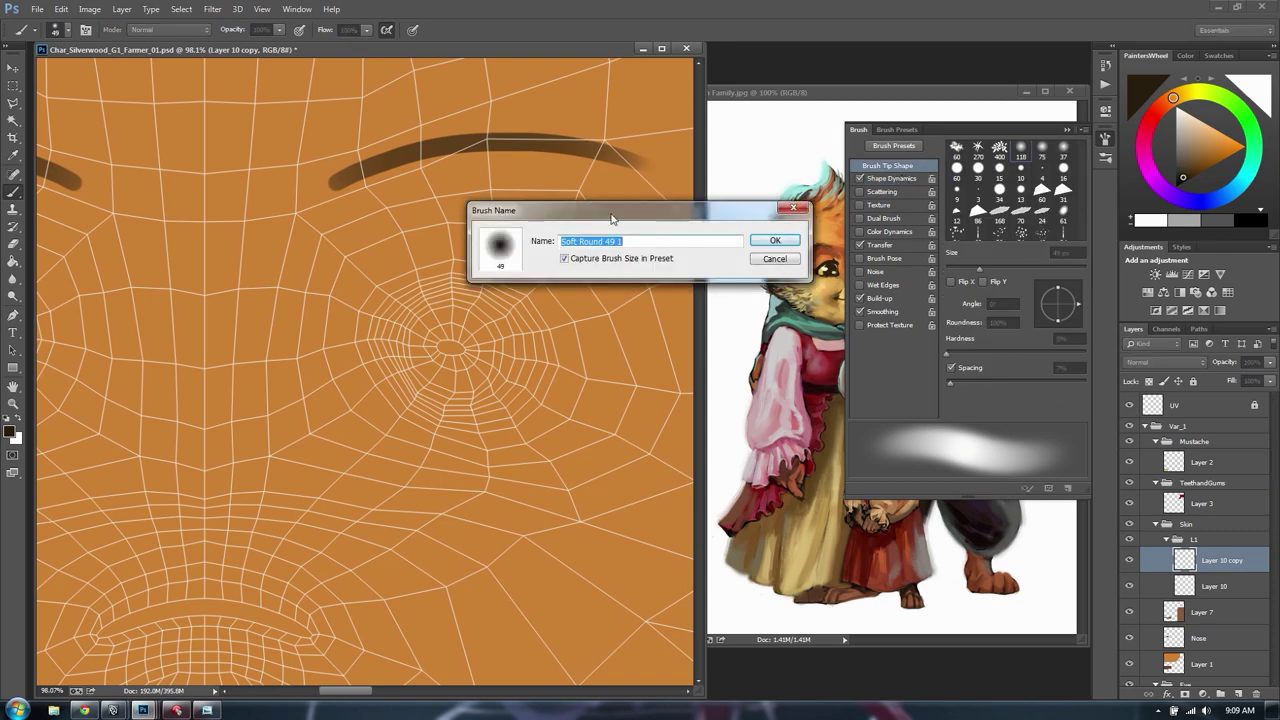
type("Fea")
key("BackSpace")
key("Return")
mouse_move(409, 299)
left_mouse_down()
mouse_move(480, 250)
mouse_move(500, 300)
left_mouse_up()
key("ctrl+z")
Set the brush spacing to 27% and save it as a new preset named Airbrush
mouse_move(956, 379)
left_mouse_down()
mouse_move(977, 383)
mouse_move(962, 383)
left_mouse_up()
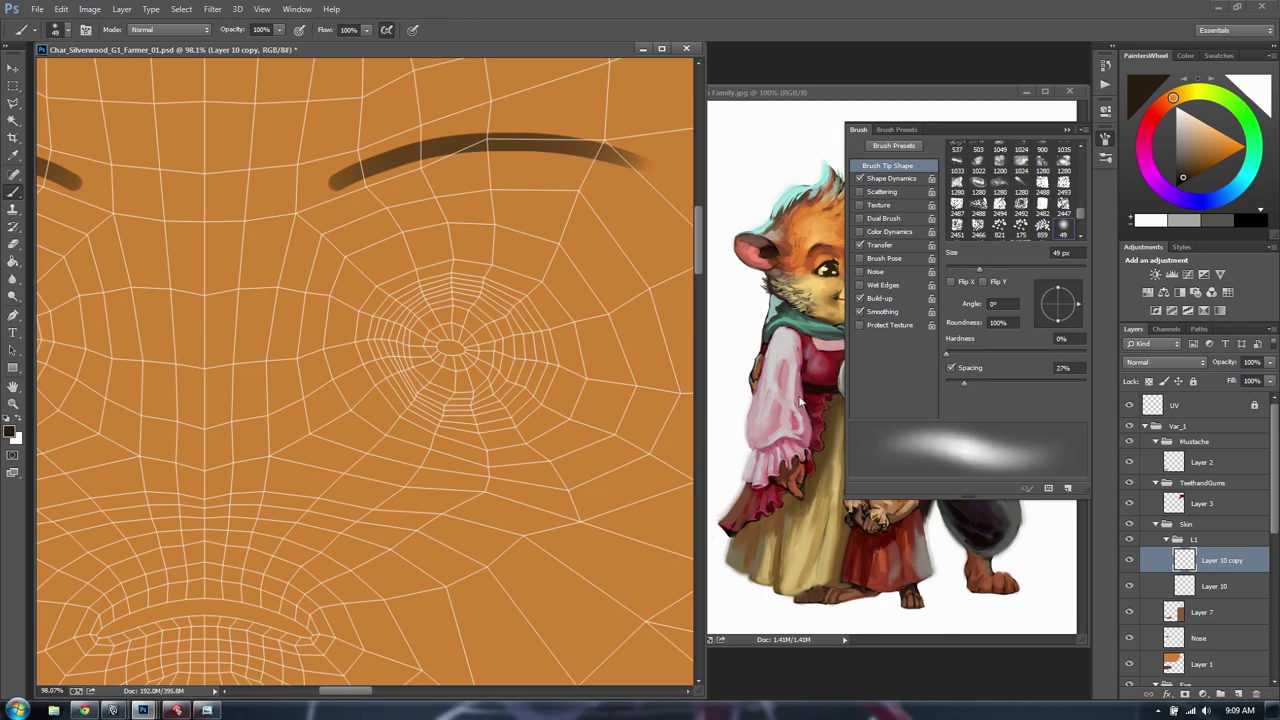
left_click(1067, 488)
type("Airbrush")
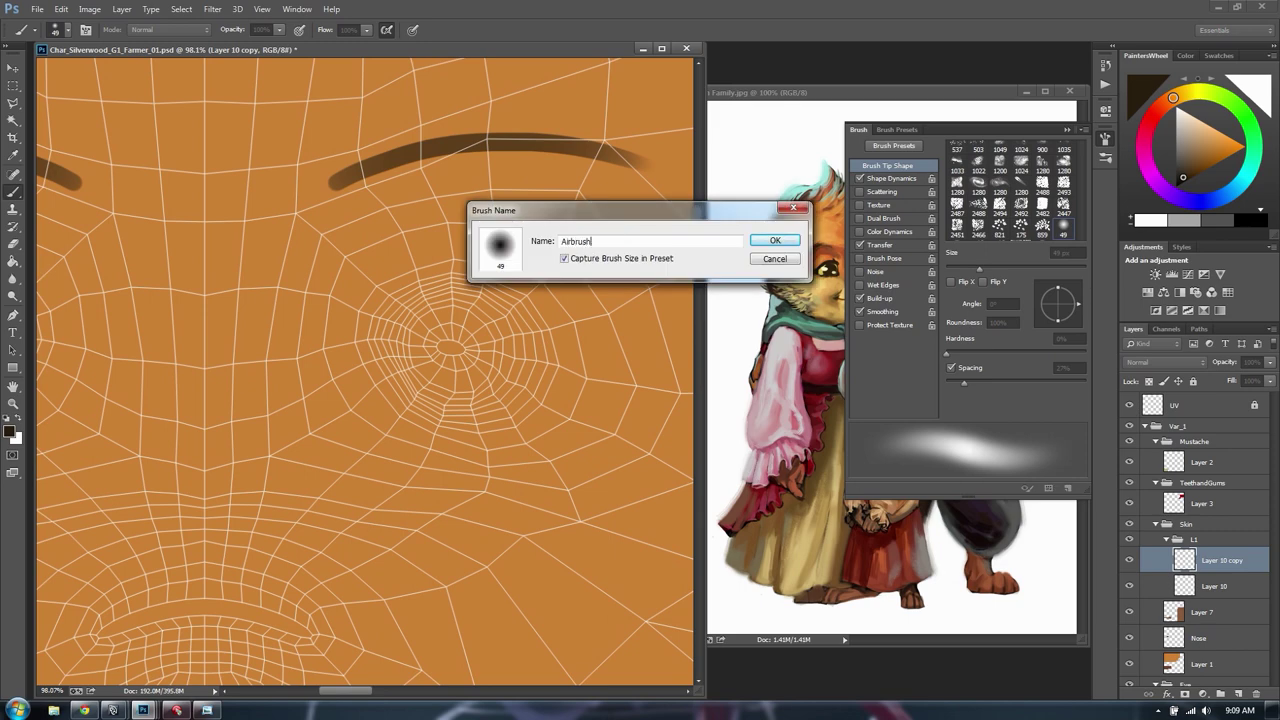
key("Return")
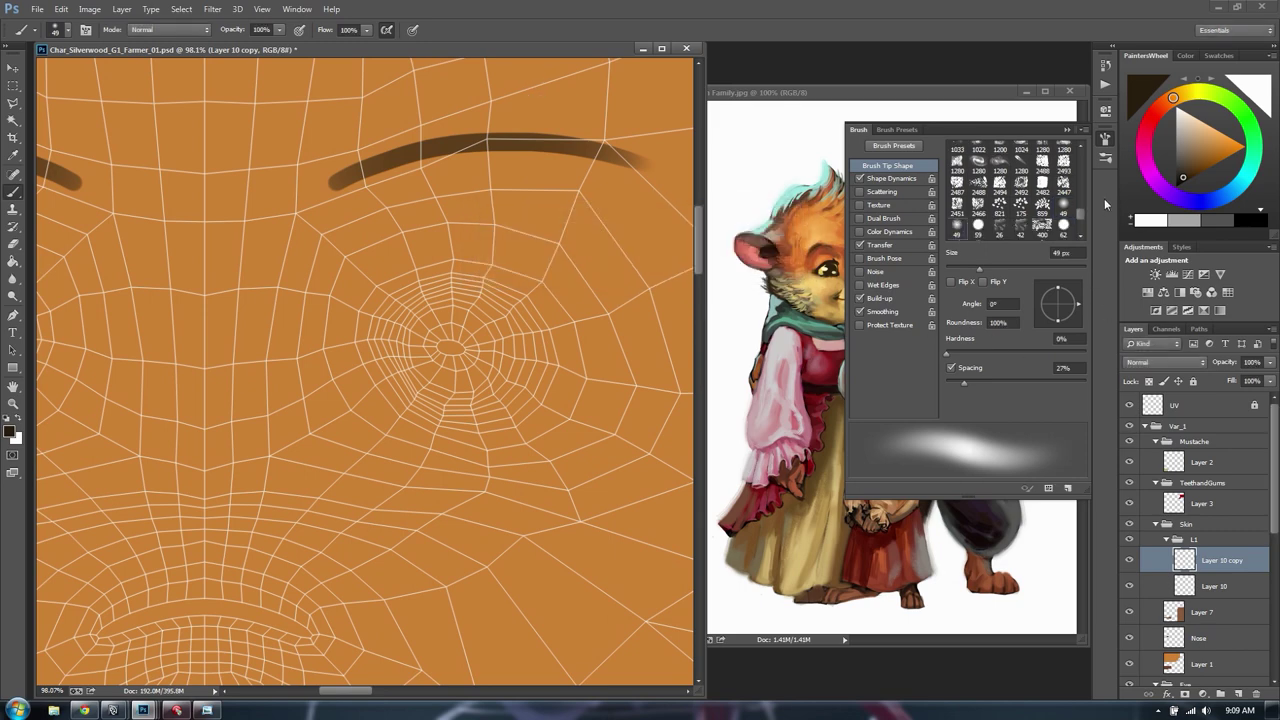
Pick a saved 49 px soft round preset from the end of the brush list and try a stroke near the eyebrow
left_click(1085, 133)
left_click(571, 214)
right_click(409, 271)
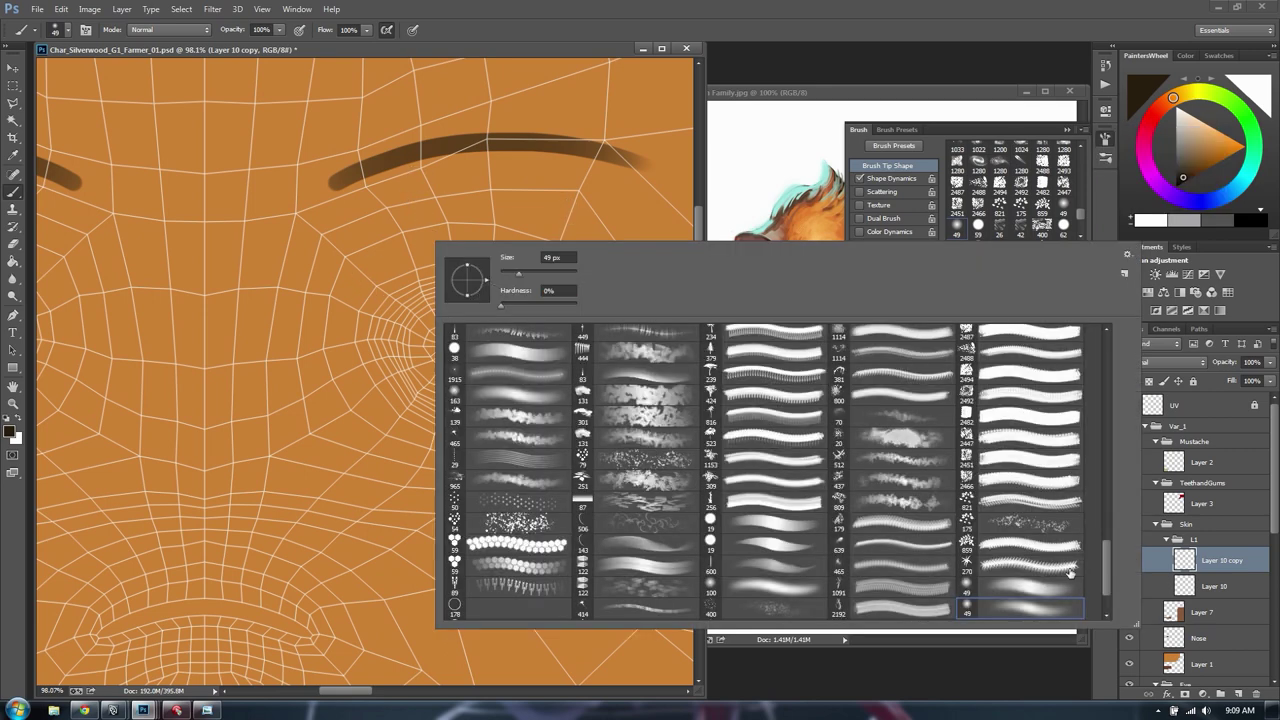
scroll(1107, 570, "down", 3)
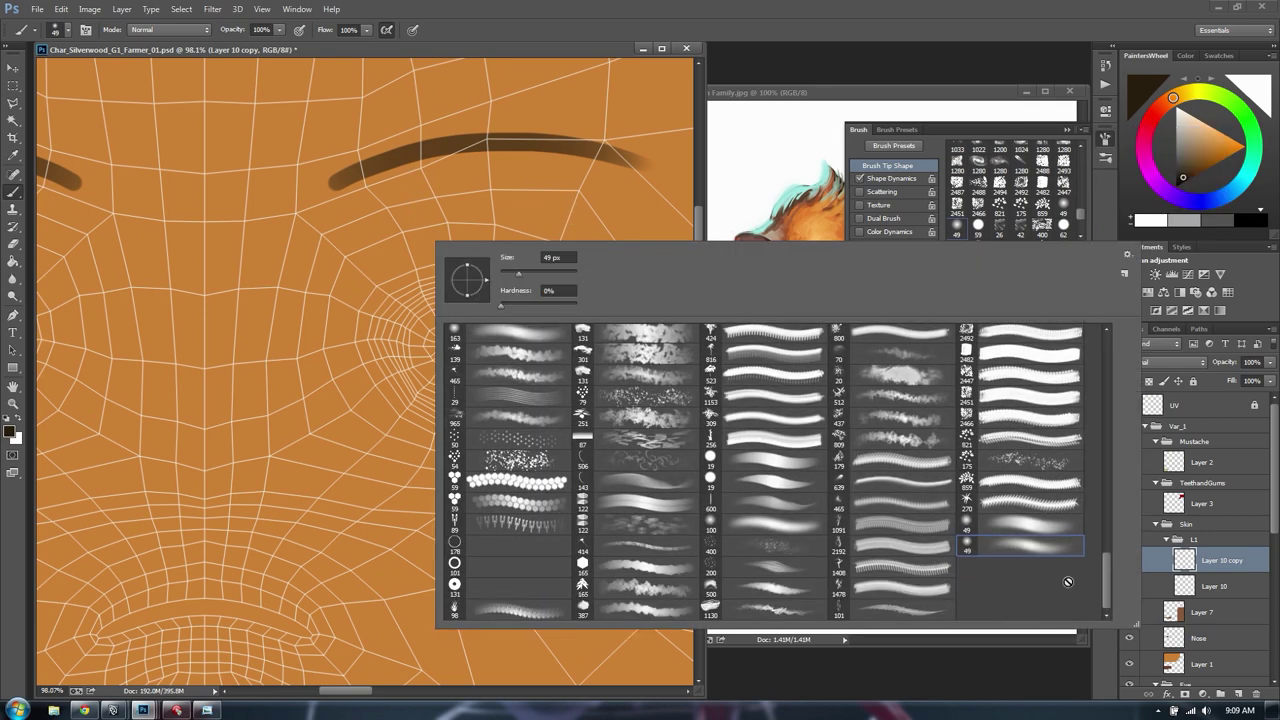
left_click(1041, 528)
left_click_drag(524, 273, 532, 275)
mouse_move(510, 192)
left_mouse_down()
mouse_move(348, 232)
mouse_move(633, 236)
left_mouse_up()
key("ctrl+z")
Enlarge the soft brush to 103 px and paint a dark brown circle over the right-hand eye of the face UVs
key("bracketright")
key("bracketright")
mouse_move(433, 300)
left_mouse_down()
mouse_move(519, 322)
mouse_move(462, 350)
mouse_move(426, 345)
mouse_move(468, 325)
mouse_move(440, 322)
mouse_move(495, 375)
left_mouse_up()
key("ctrl+z")
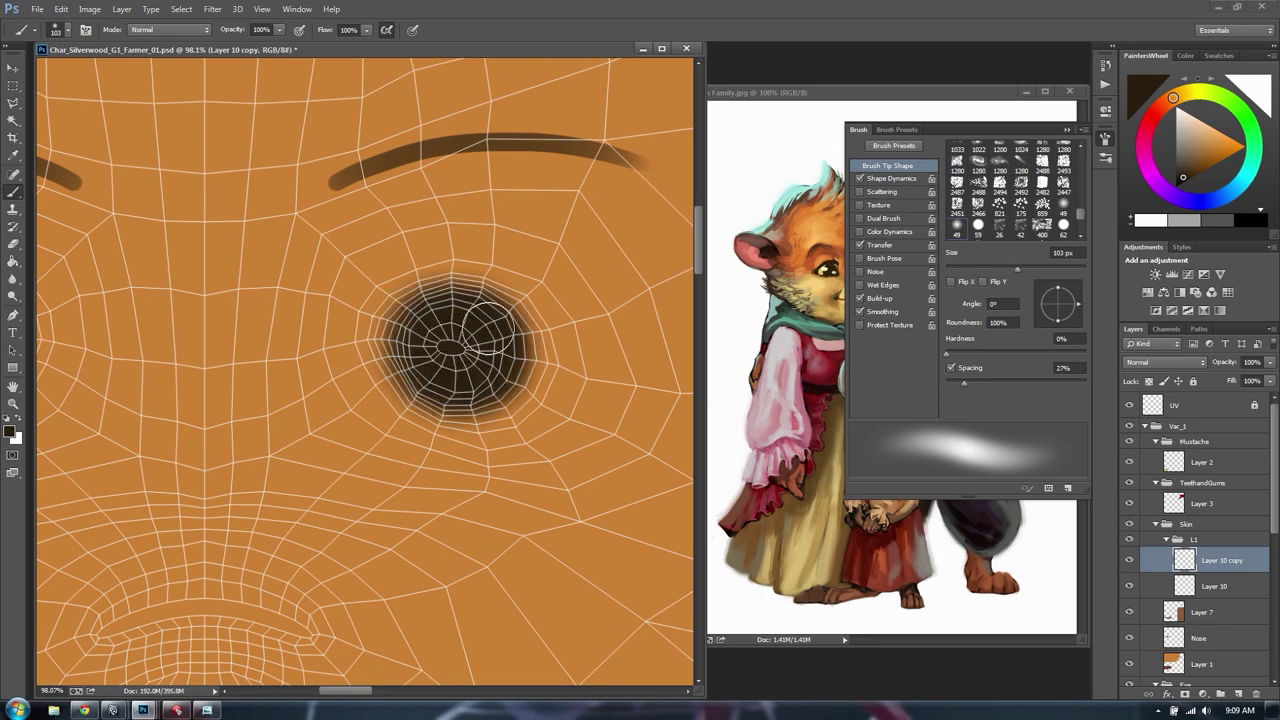
left_click_drag(357, 334, 523, 337)
key("v")
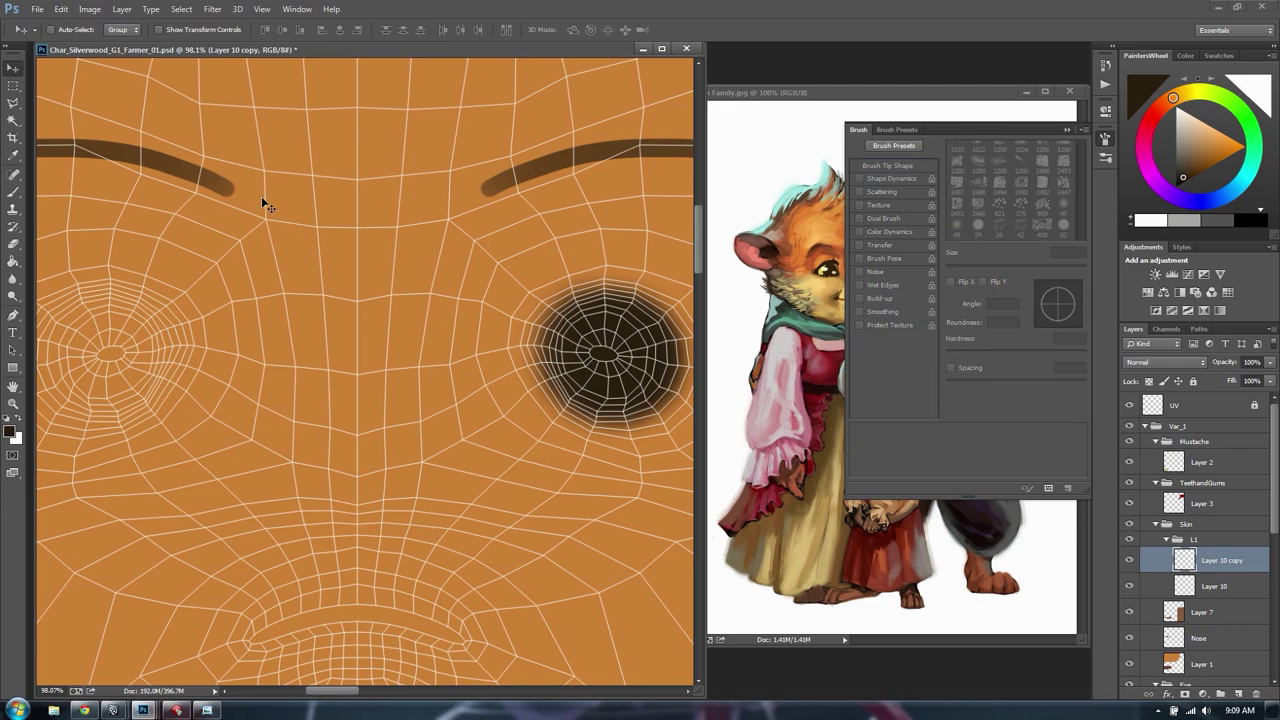
Save the farmer texture, switch to Maya and reload the texture file of Char_Silverwood_G1_Farmer_Texture_01 to check the eye area
key("ctrl+s")
key("alt+Tab")
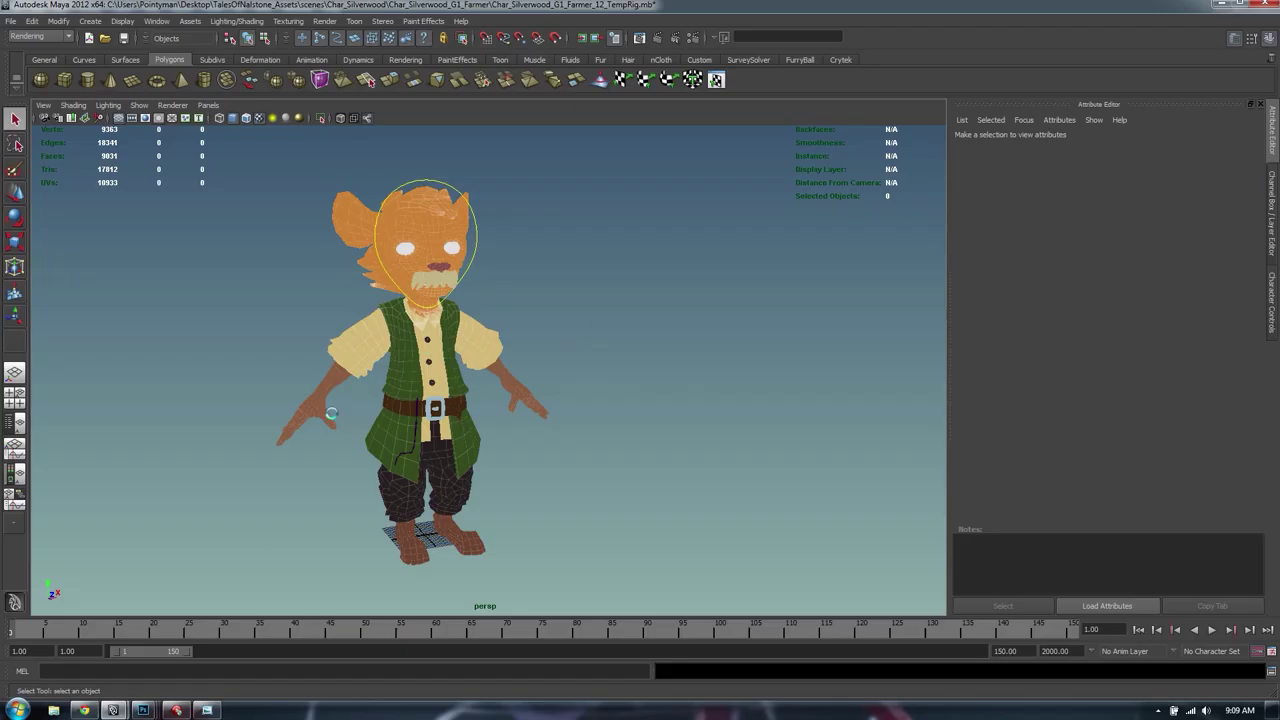
key("alt+Tab")
left_click(350, 302)
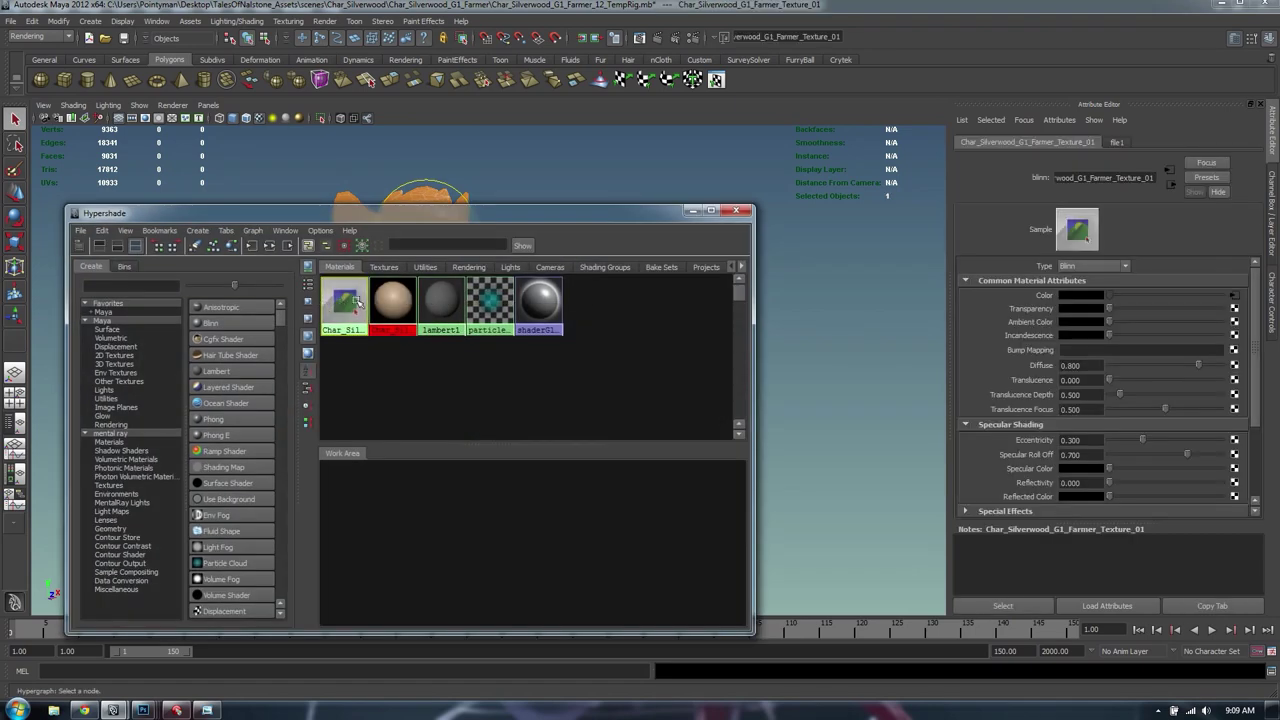
left_click(736, 210)
left_click(1235, 296)
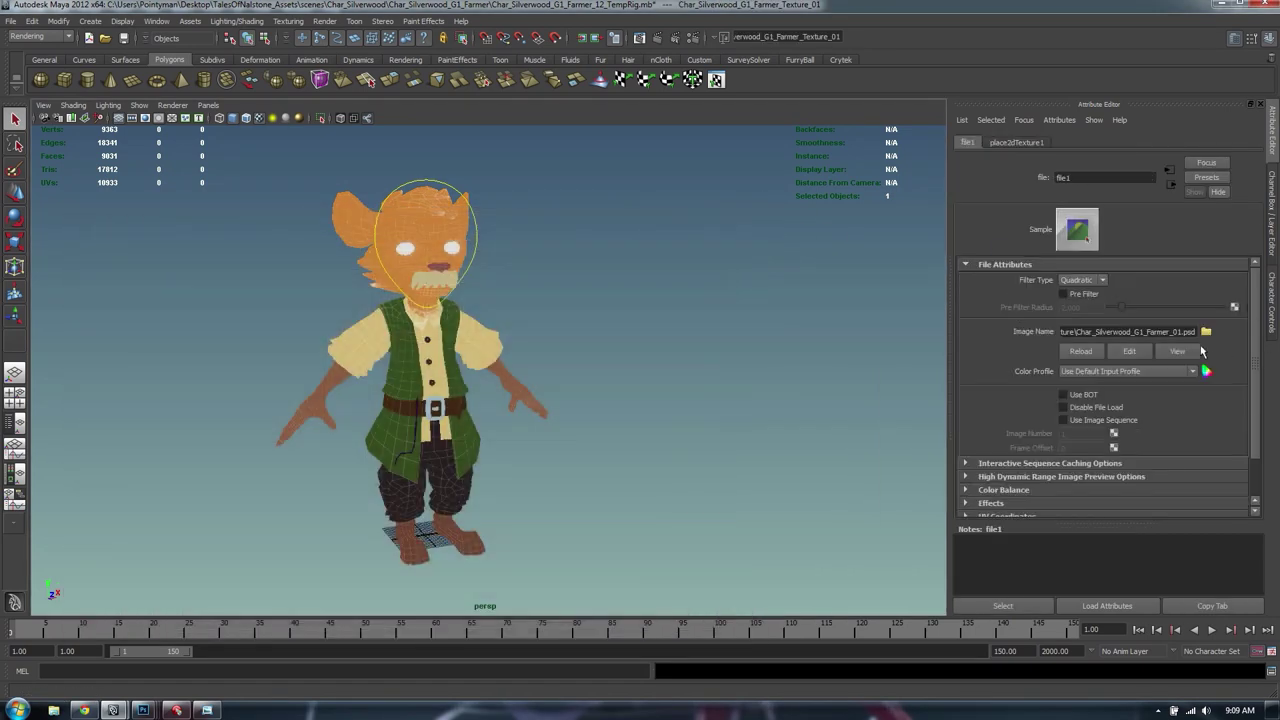
left_click(1080, 351)
left_click_drag(449, 361, 494, 337, "alt")
right_click_drag(494, 337, 420, 270, "alt")
middle_click_drag(420, 270, 509, 448, "alt")
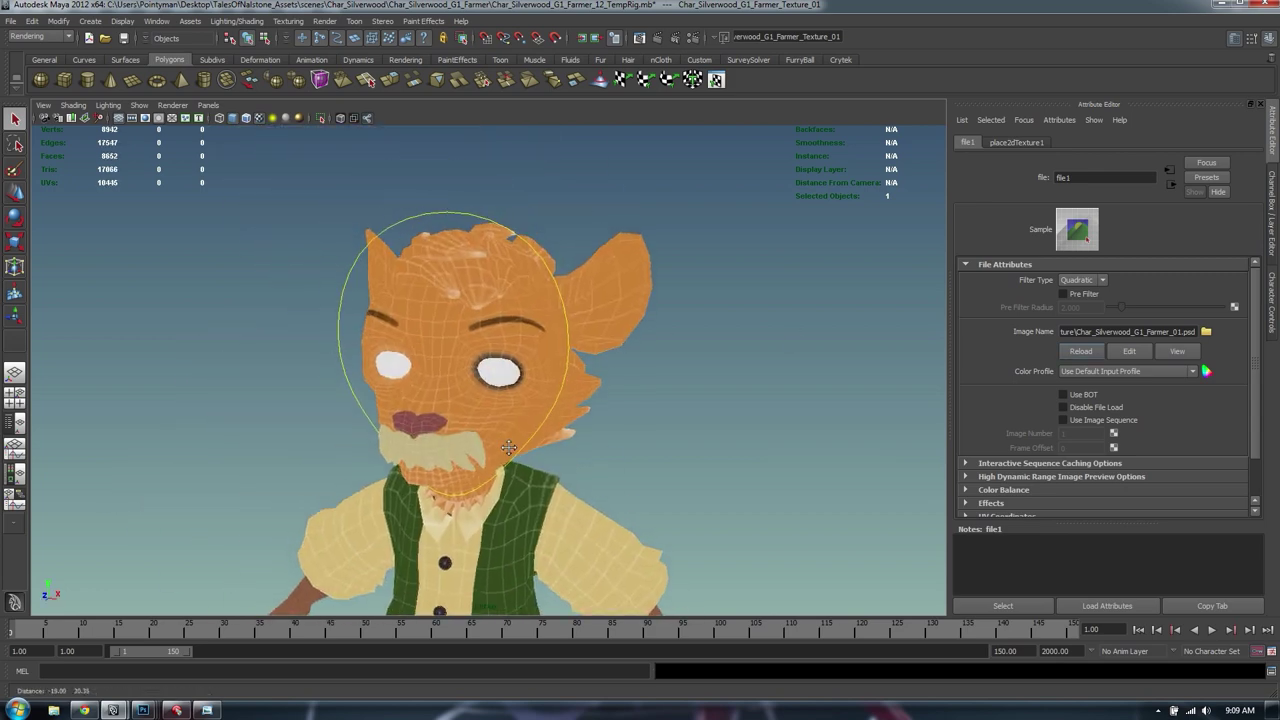
right_click_drag(509, 447, 615, 401, "alt")
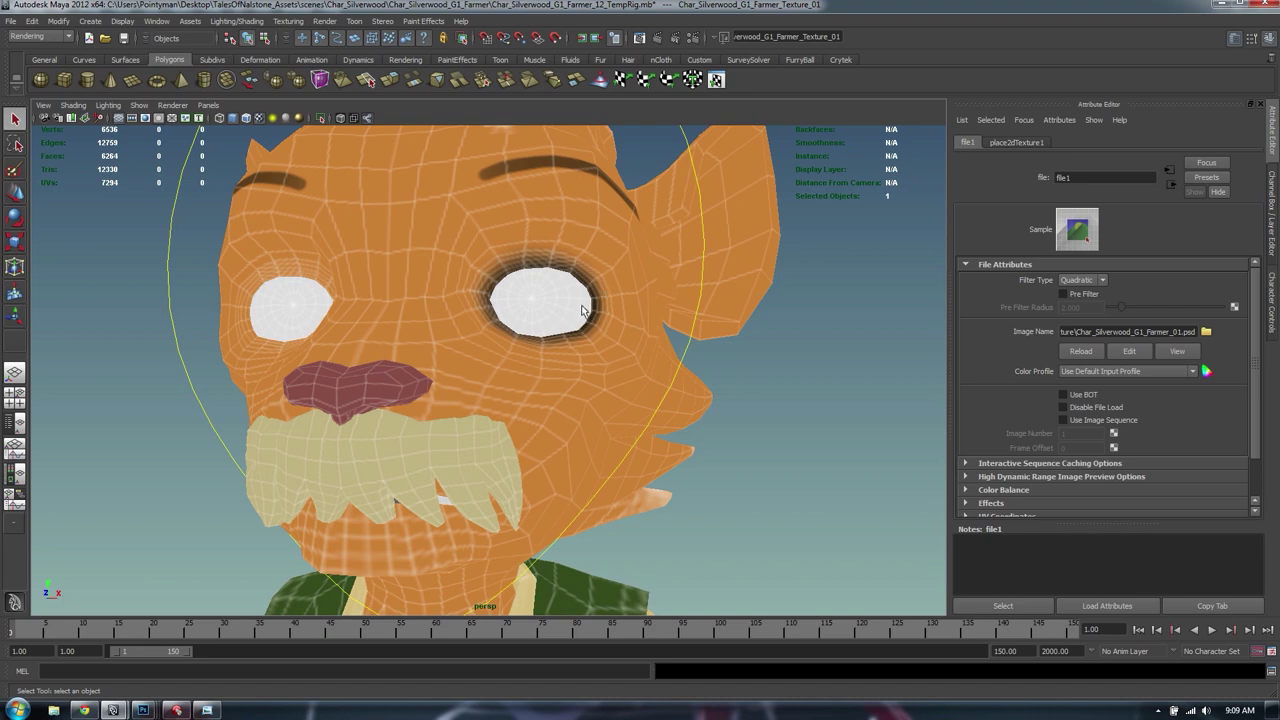
Switch back to Photoshop and select a rectangular area around the dark eye patch on Layer 10 copy
key("alt+Tab")
key("alt+Tab")
key("alt+Tab")
key("Tab")
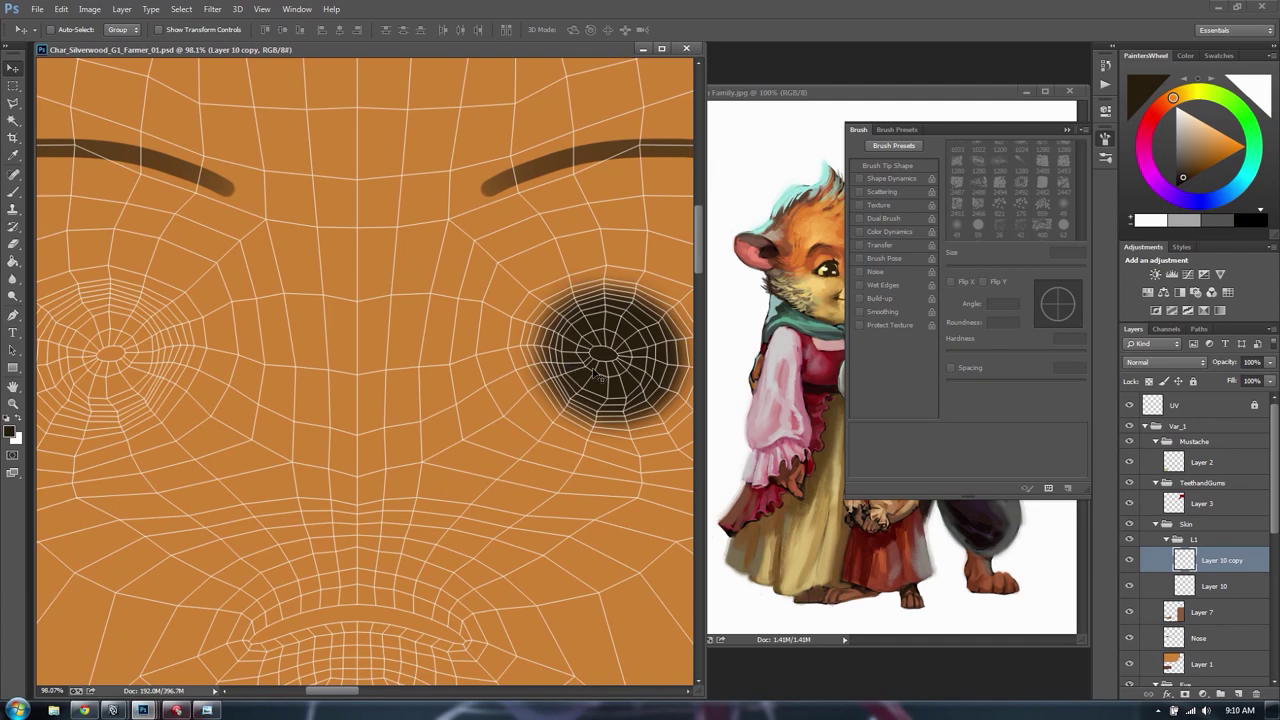
left_click_drag(391, 279, 360, 257)
left_click_drag(662, 330, 598, 314)
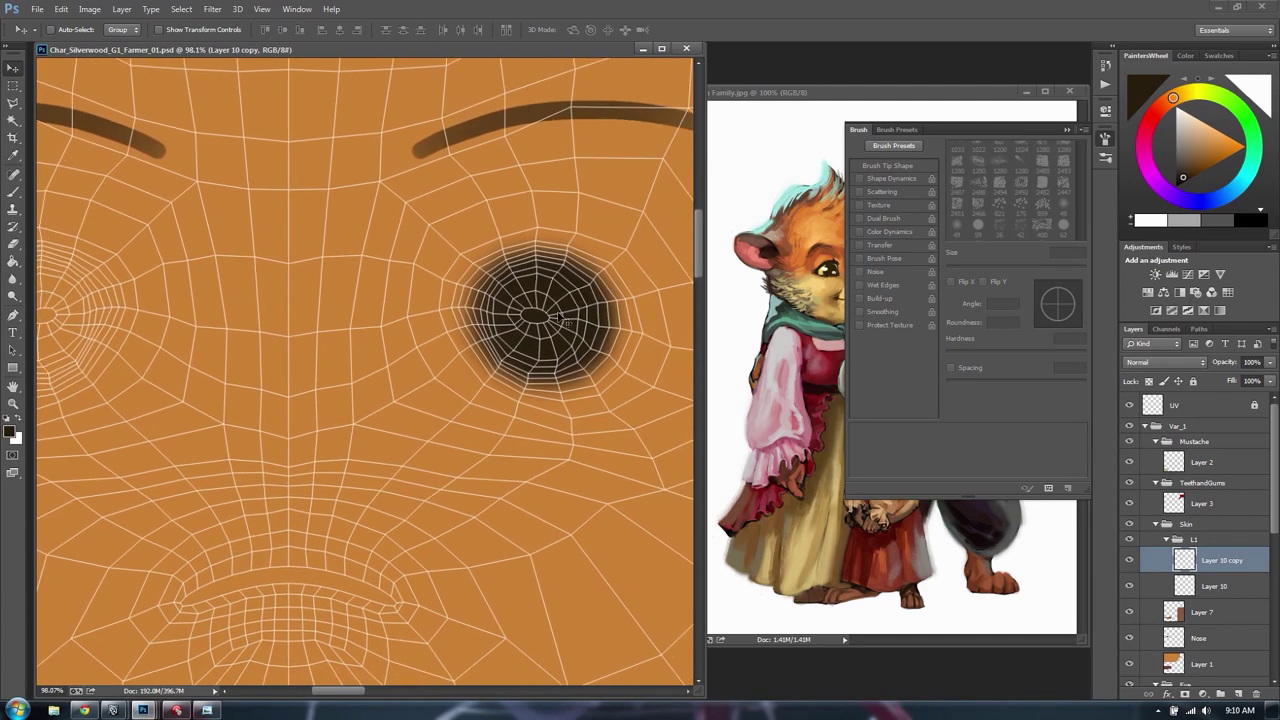
key("ctrl+t")
key("Return")
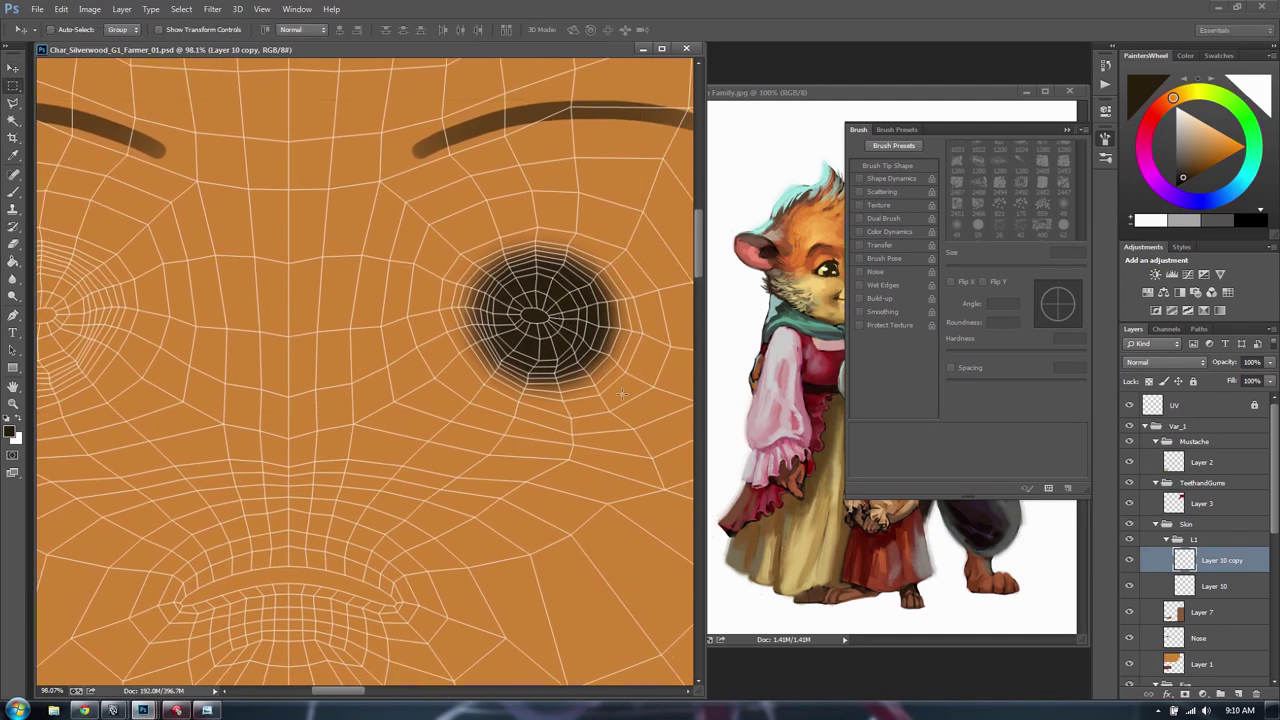
Try to scale the selected dark eye patch to about 87% around its centre and nudge it slightly
key("ctrl+t")
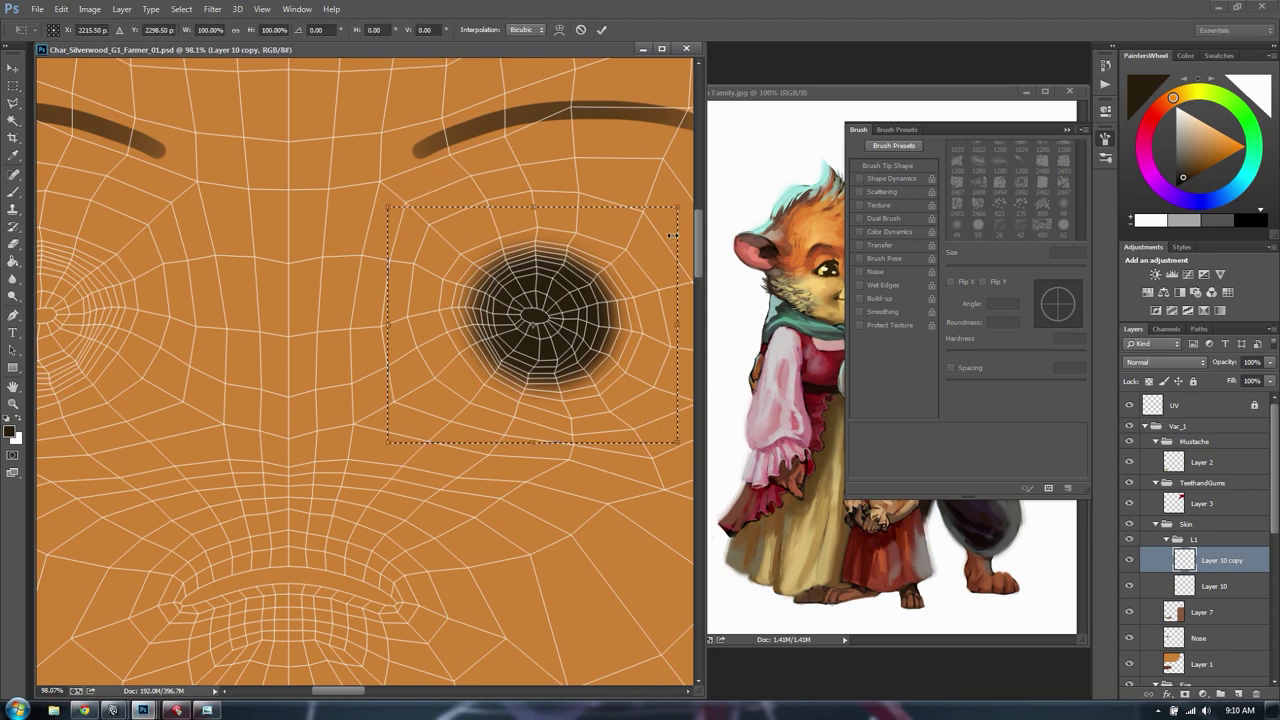
left_click_drag(678, 208, 660, 221, "alt+shift")
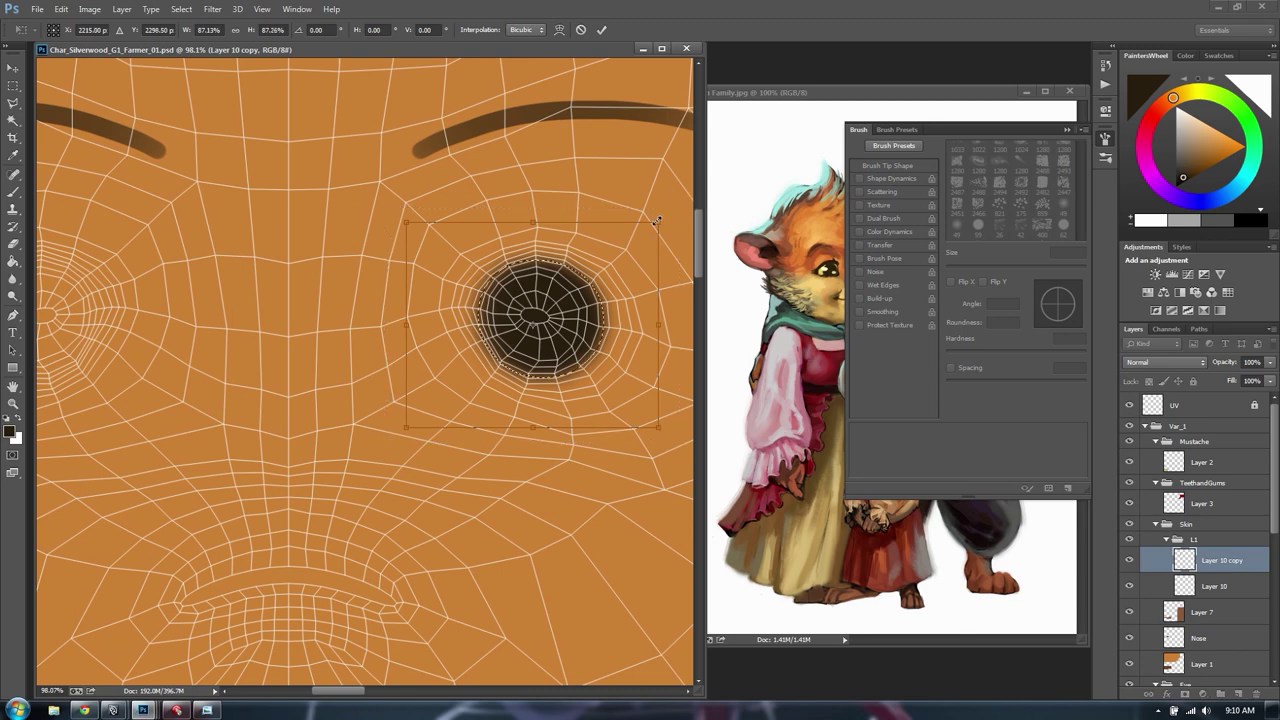
key("Return")
key("v")
mouse_move(553, 320)
left_mouse_down()
mouse_move(322, 320)
mouse_move(552, 317)
left_mouse_up()
key("ctrl+alt+z")
key("ctrl+alt+z")
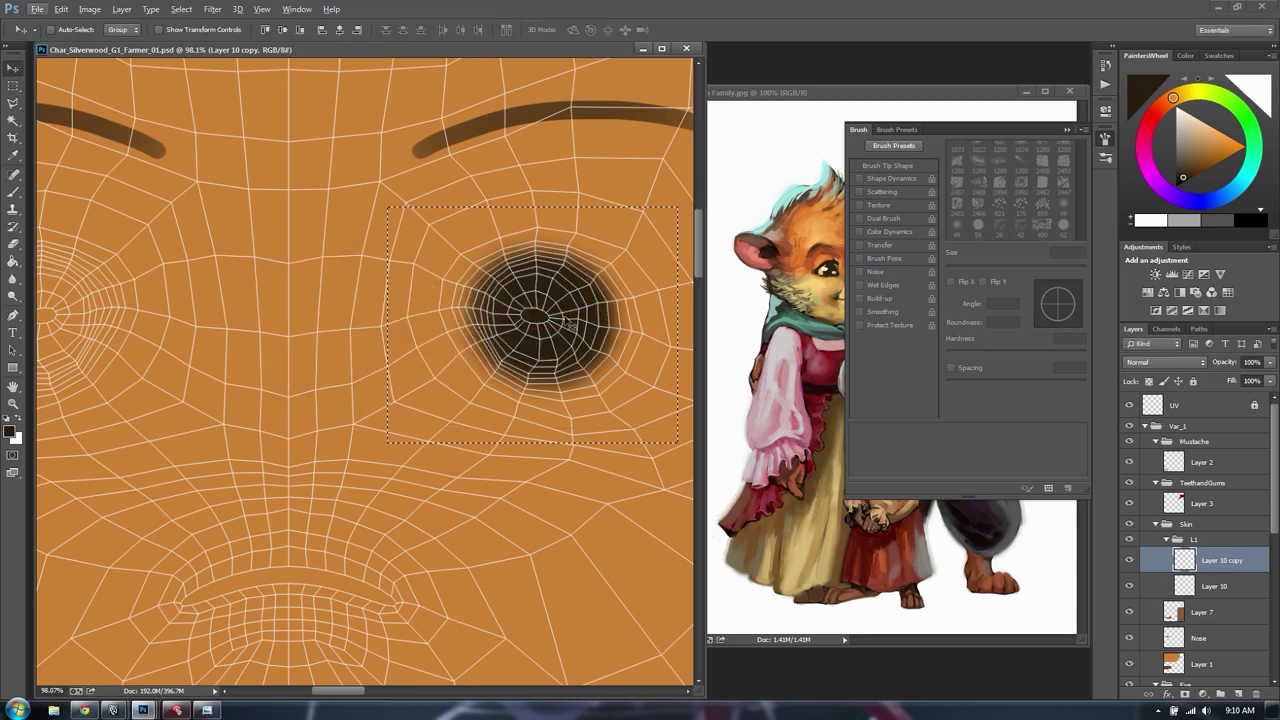
Scale the dark eye patch down proportionally around its centre so it fits the eye's inner mesh rings
key("ctrl+t")
left_click_drag(678, 207, 655, 216, "alt+shift")
key("Return")
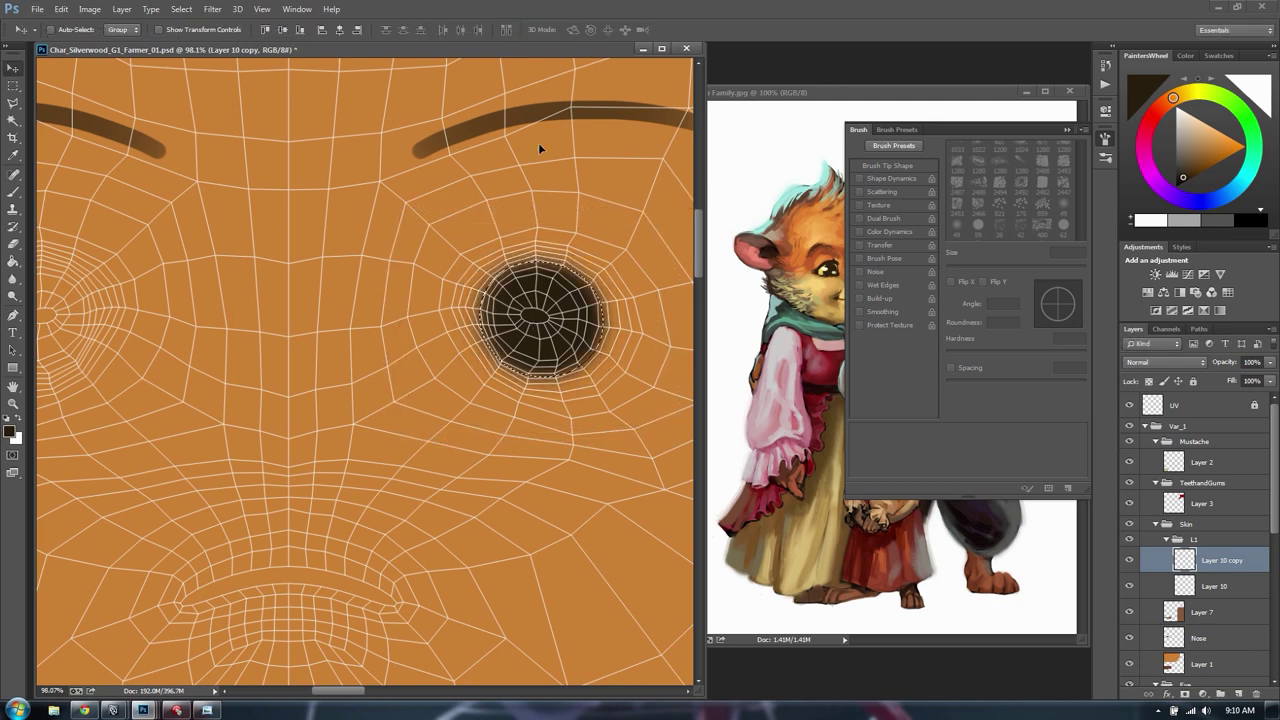
Duplicate the dark eye patch, mirror the copy with a width of -100%, place it over the opposite eye and deselect
left_click_drag(535, 342, 197, 328, "alt+shift")
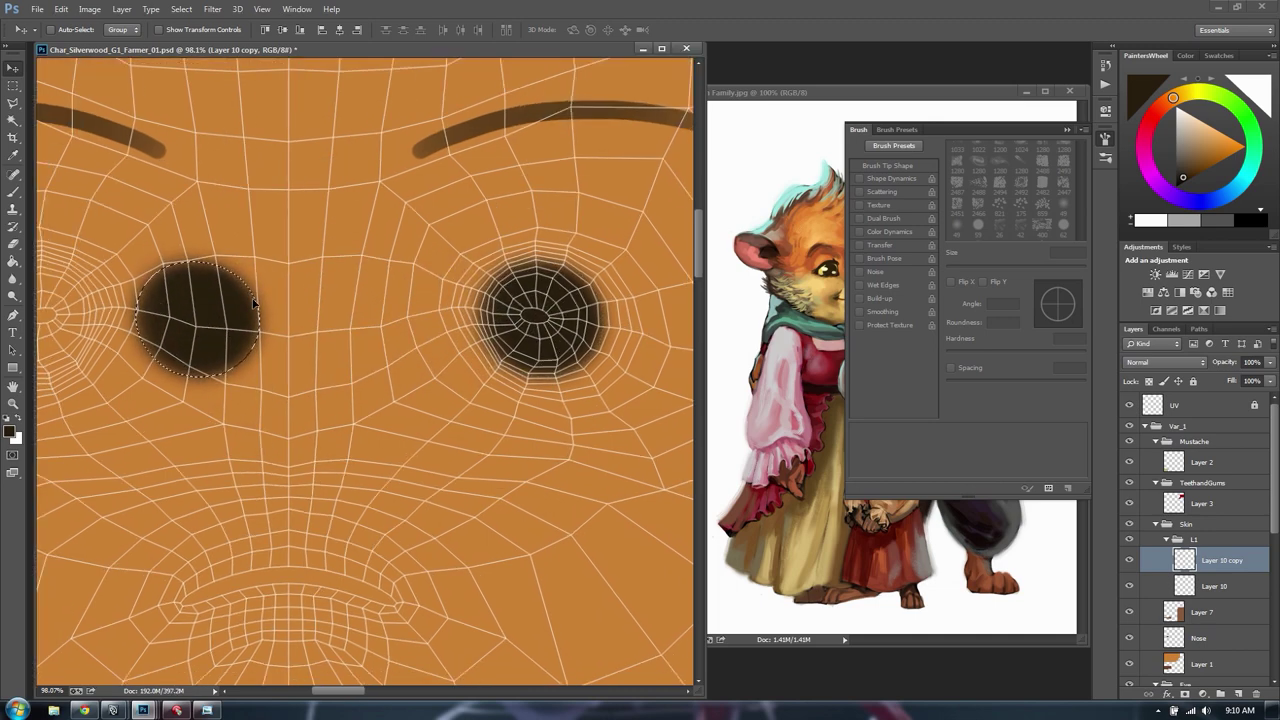
key("ctrl+t")
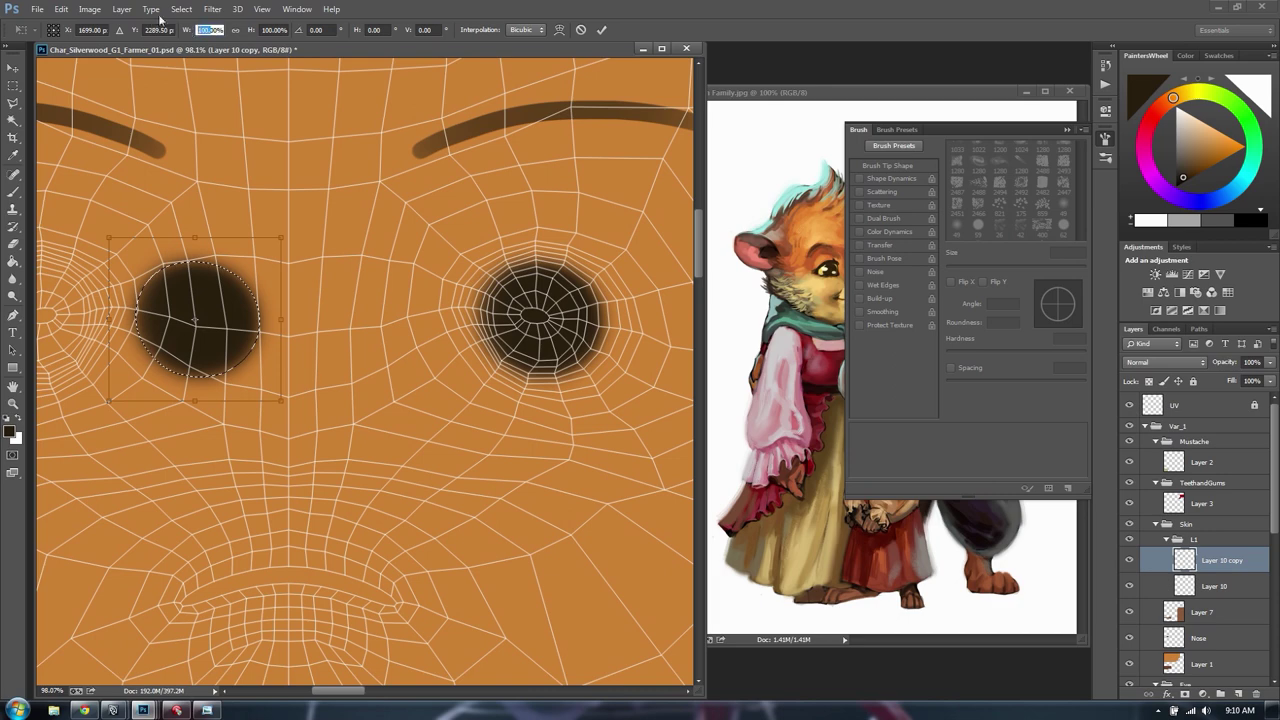
type("-100")
key("Return")
mouse_move(226, 349)
left_mouse_down()
mouse_move(382, 369)
mouse_move(228, 372)
left_mouse_up()
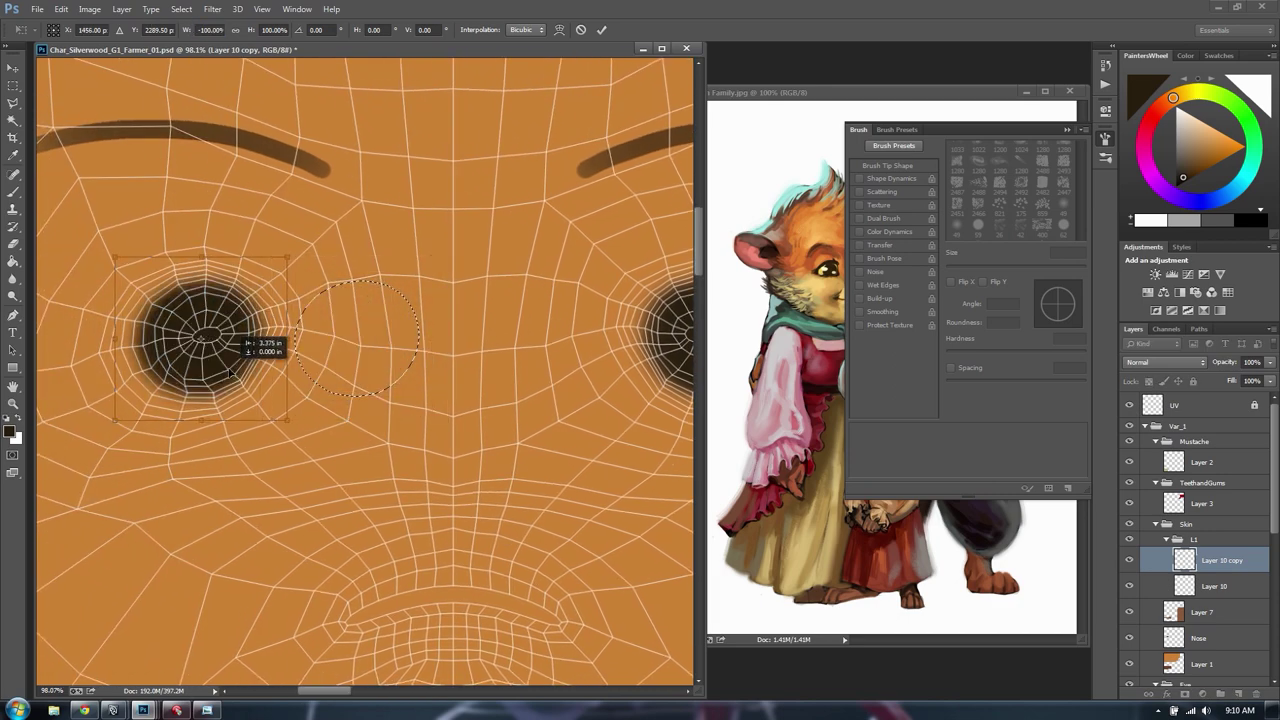
key("Return")
left_click_drag(501, 307, 391, 295)
scroll(381, 290, "down", 1, "alt")
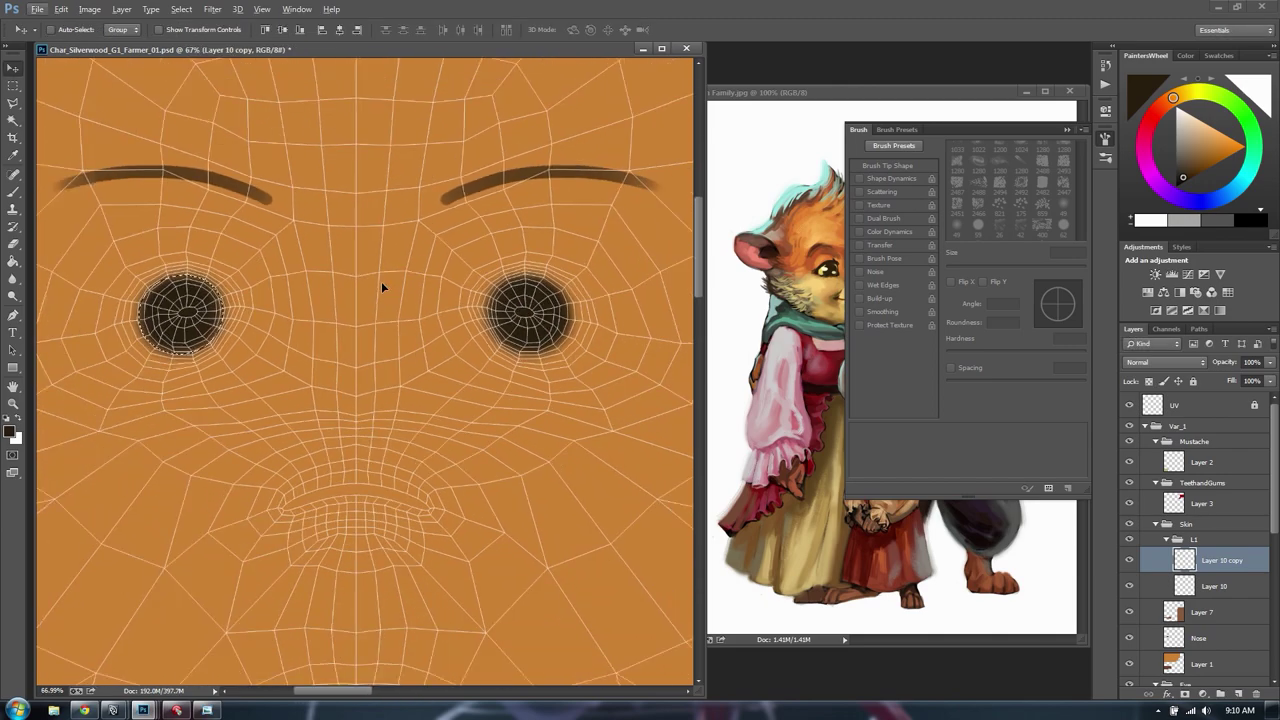
key("m")
key("ctrl+d")
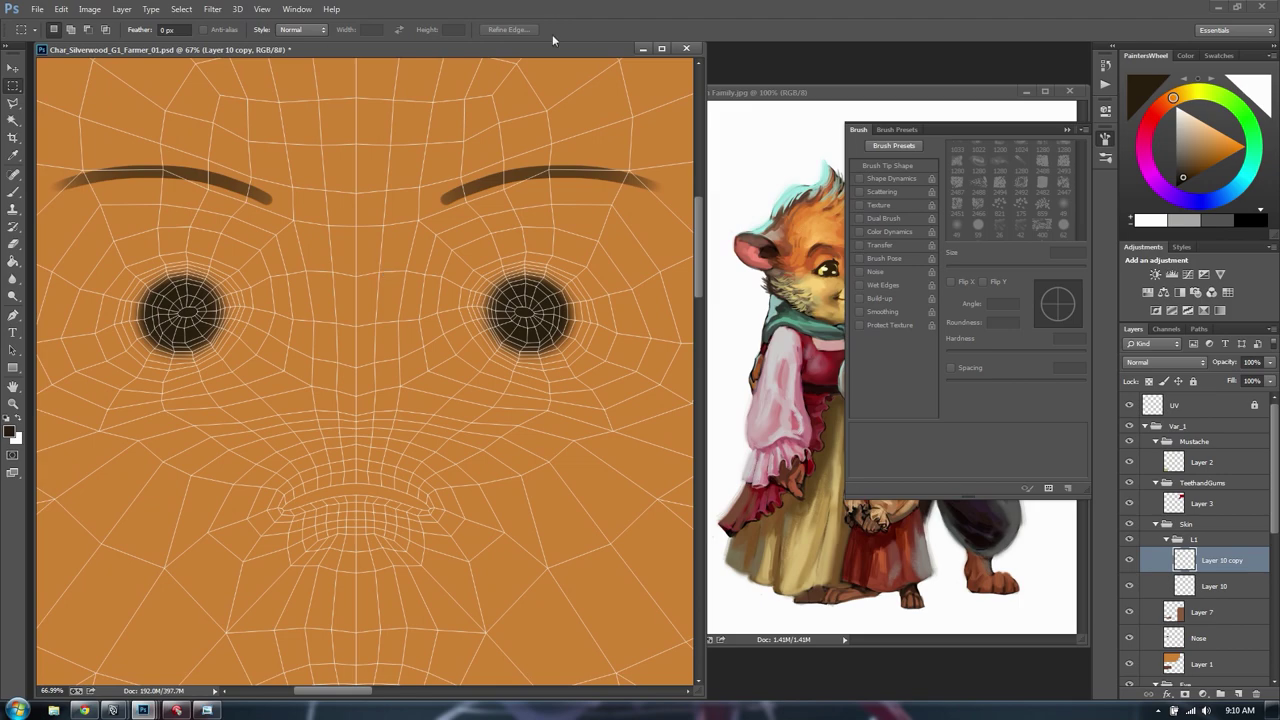
Examine the mirrored eye patches and the surrounding face, trouser and skin areas of the UV layout
scroll(318, 291, "down", 1, "alt")
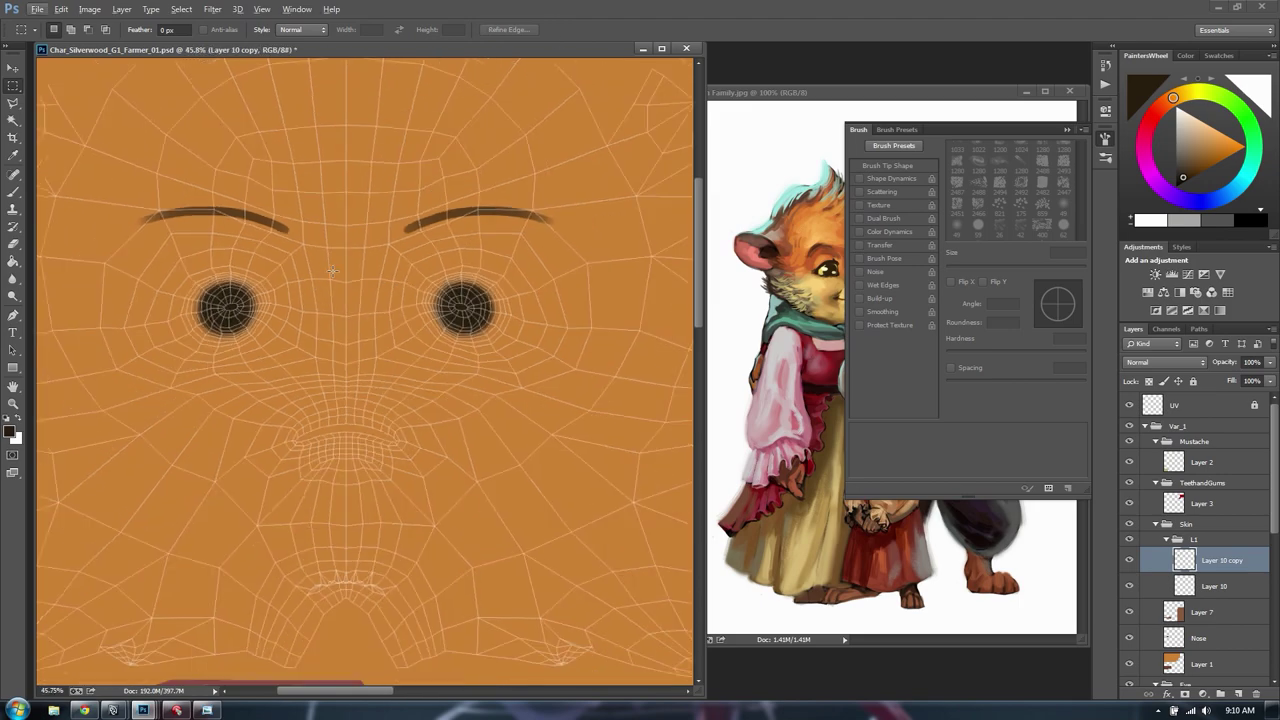
scroll(365, 247, "down", 1, "alt")
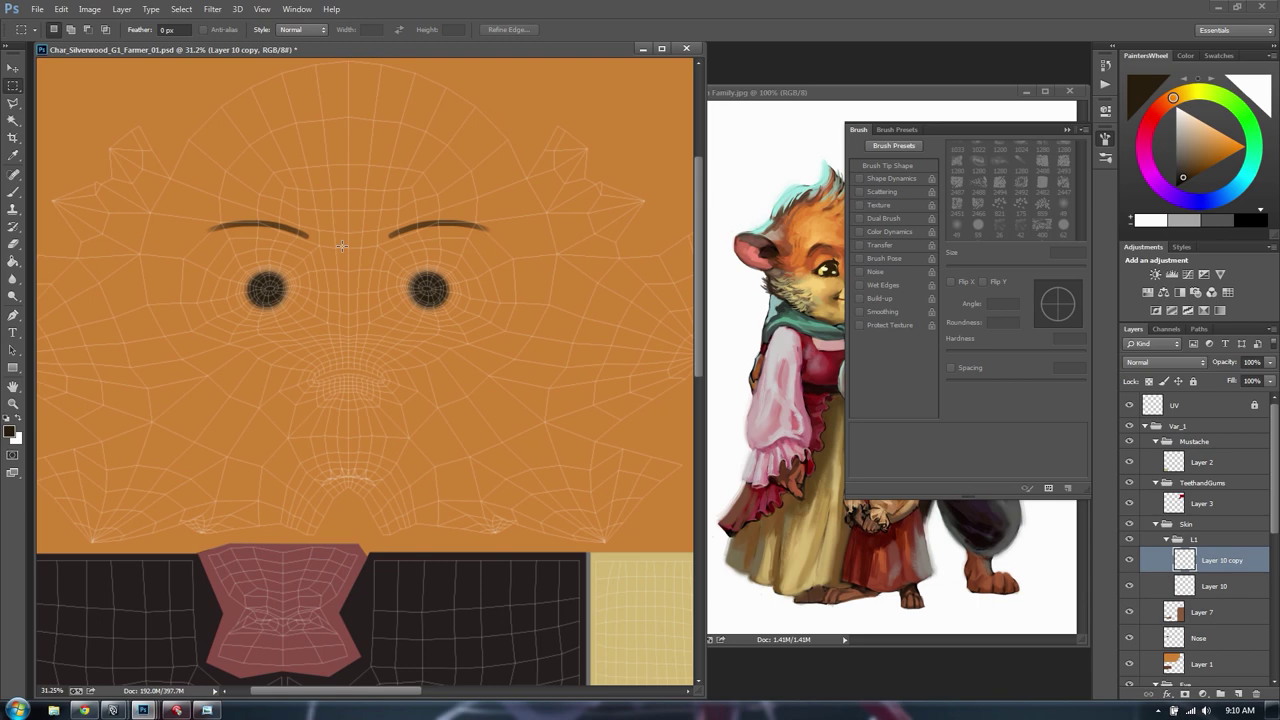
scroll(342, 246, "up", 1, "alt")
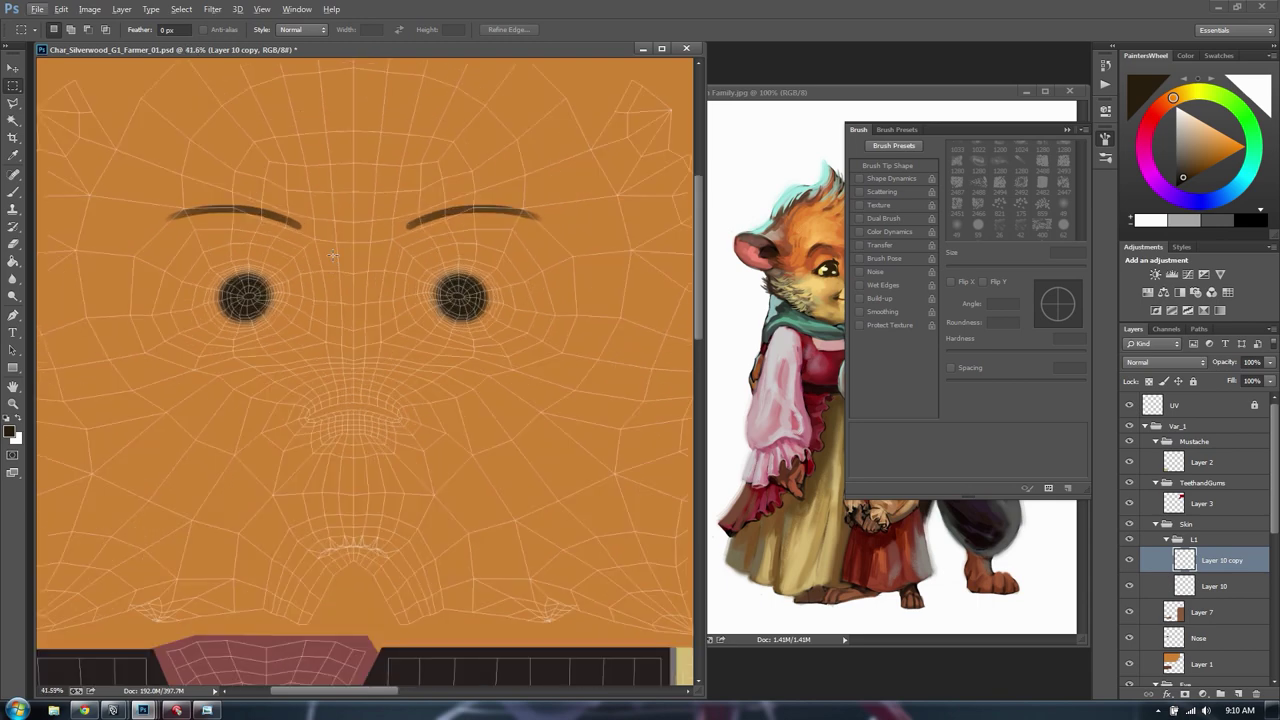
scroll(332, 256, "down", 1, "alt")
left_click_drag(412, 426, 426, 161)
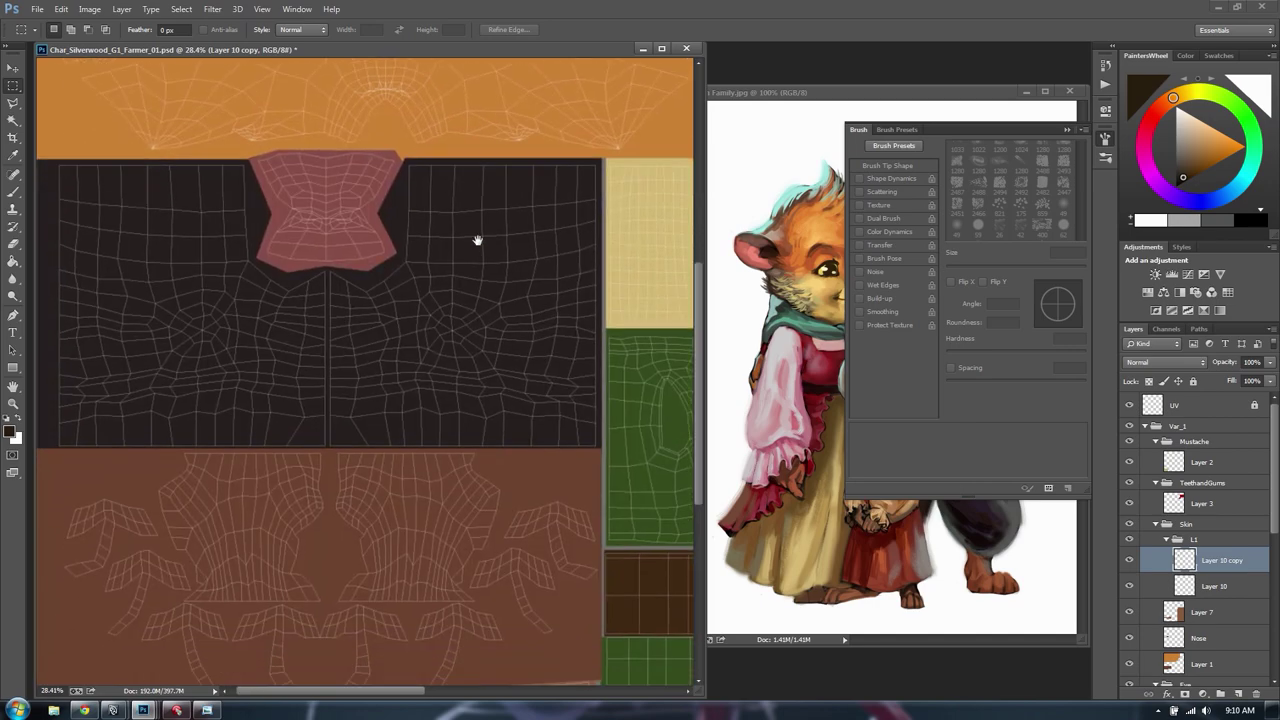
left_click_drag(477, 240, 471, 534)
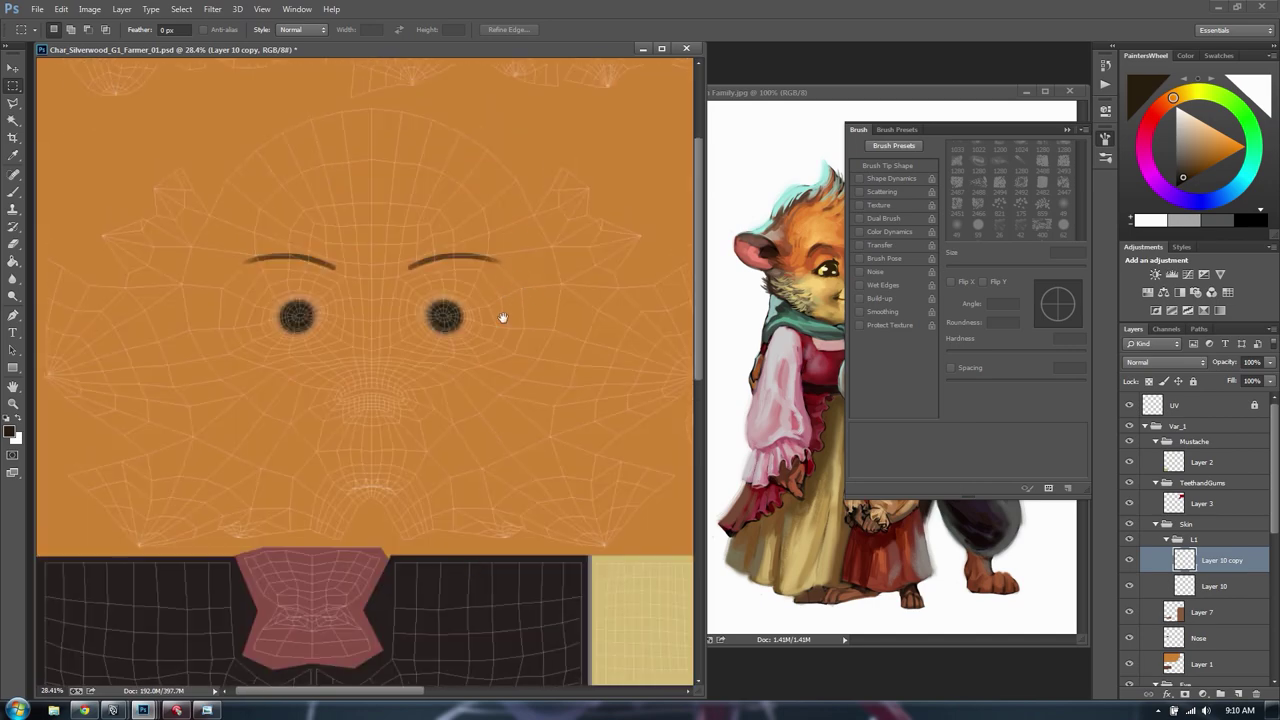
left_click_drag(503, 318, 548, 439)
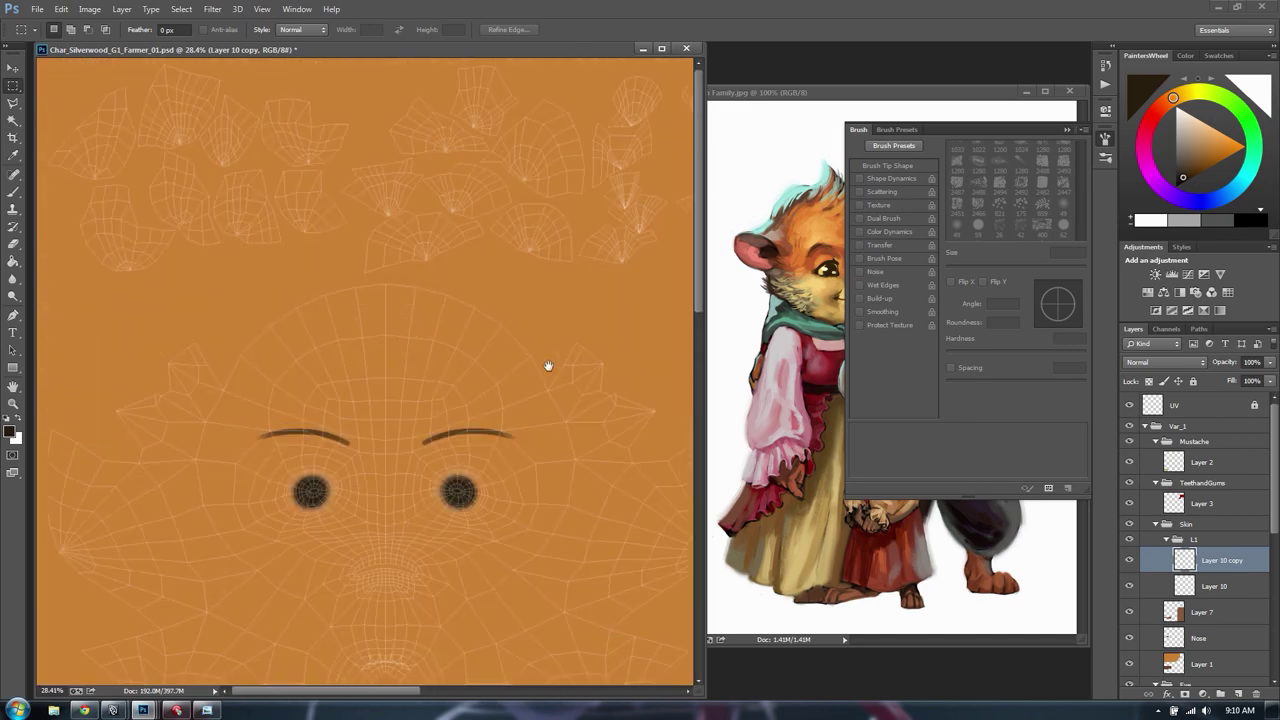
scroll(449, 357, "down", 3)
scroll(430, 355, "up", 3, "alt")
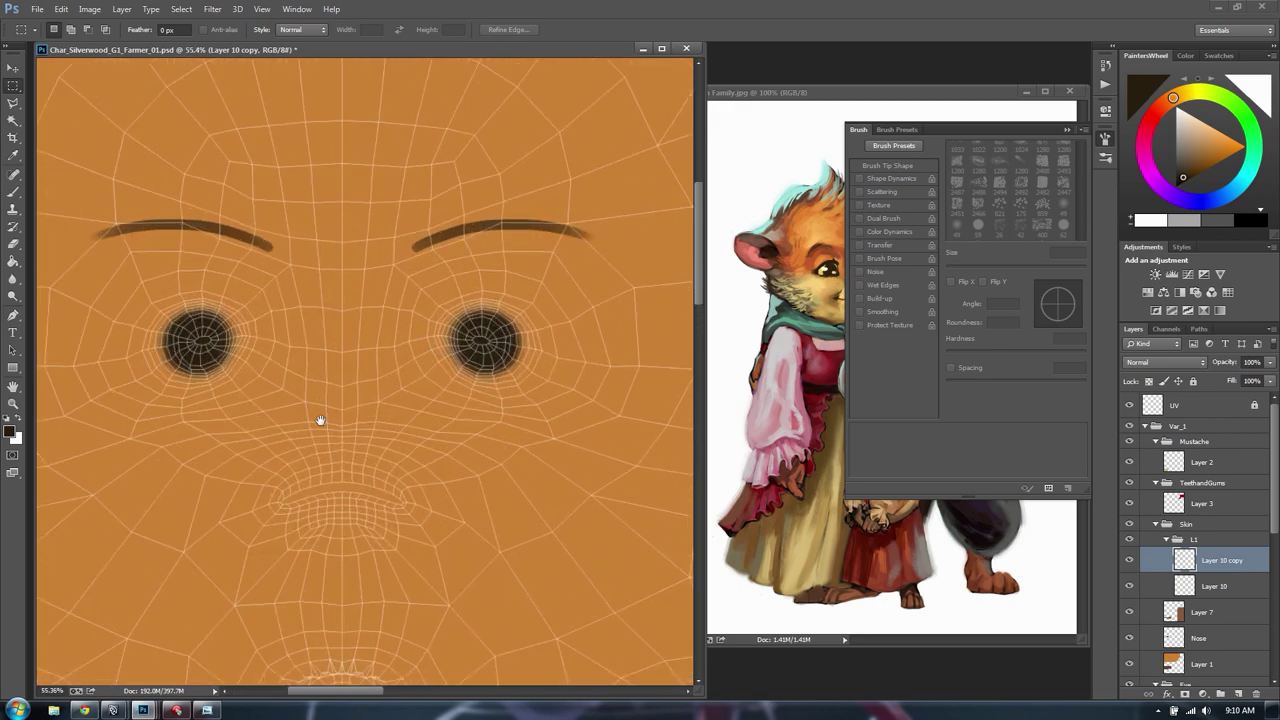
left_click_drag(320, 420, 463, 367)
scroll(416, 352, "down", 9, "alt")
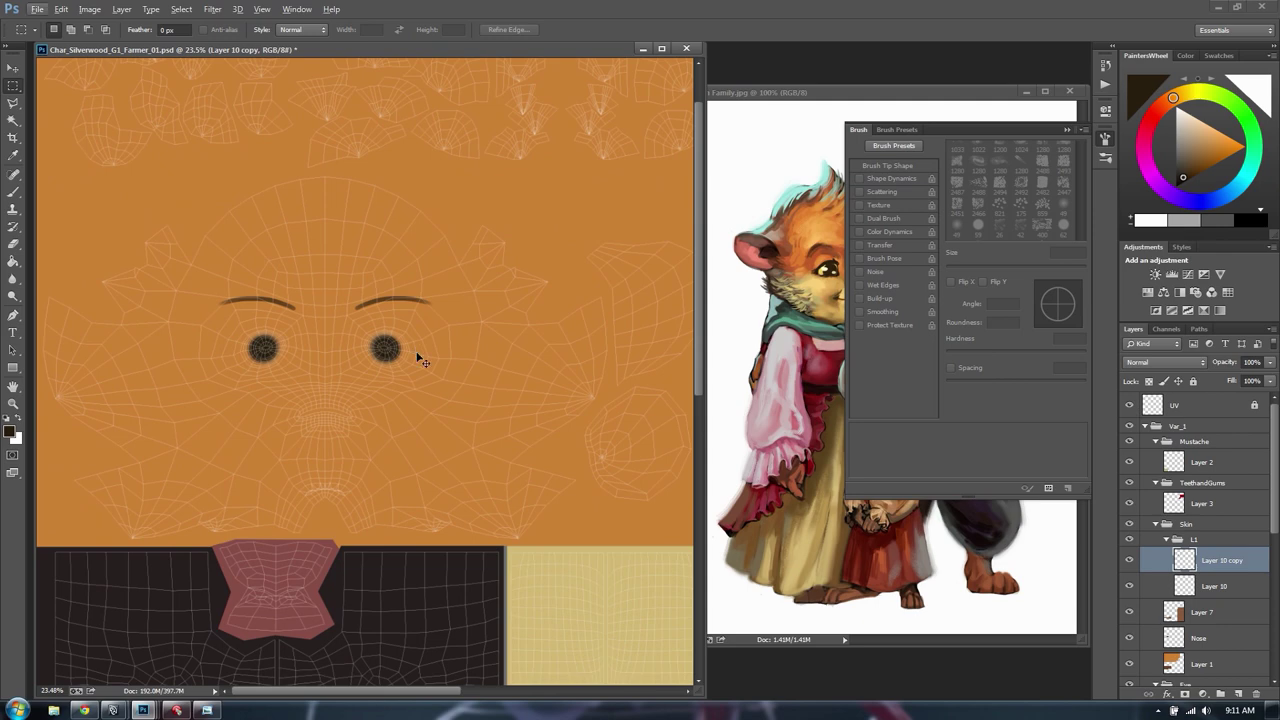
Save the farmer texture and reload it in Maya to view both darkened eye rims from the front
key("ctrl+s")
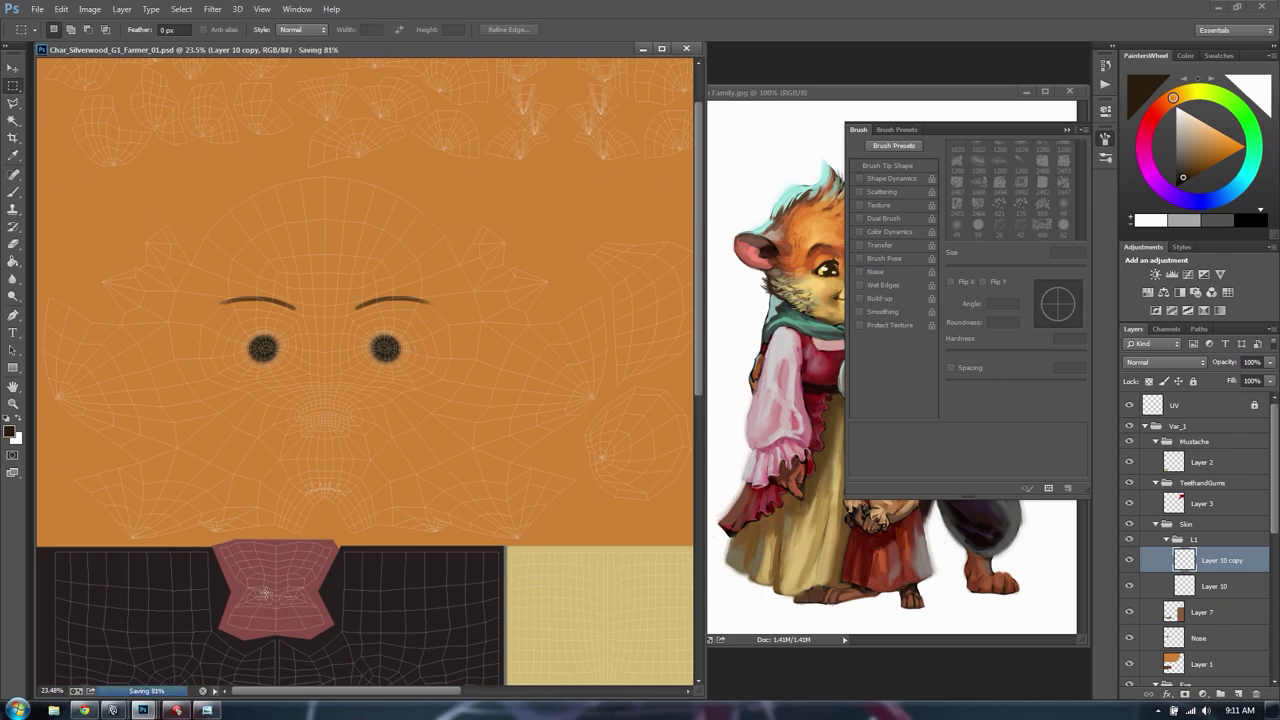
key("alt+Tab")
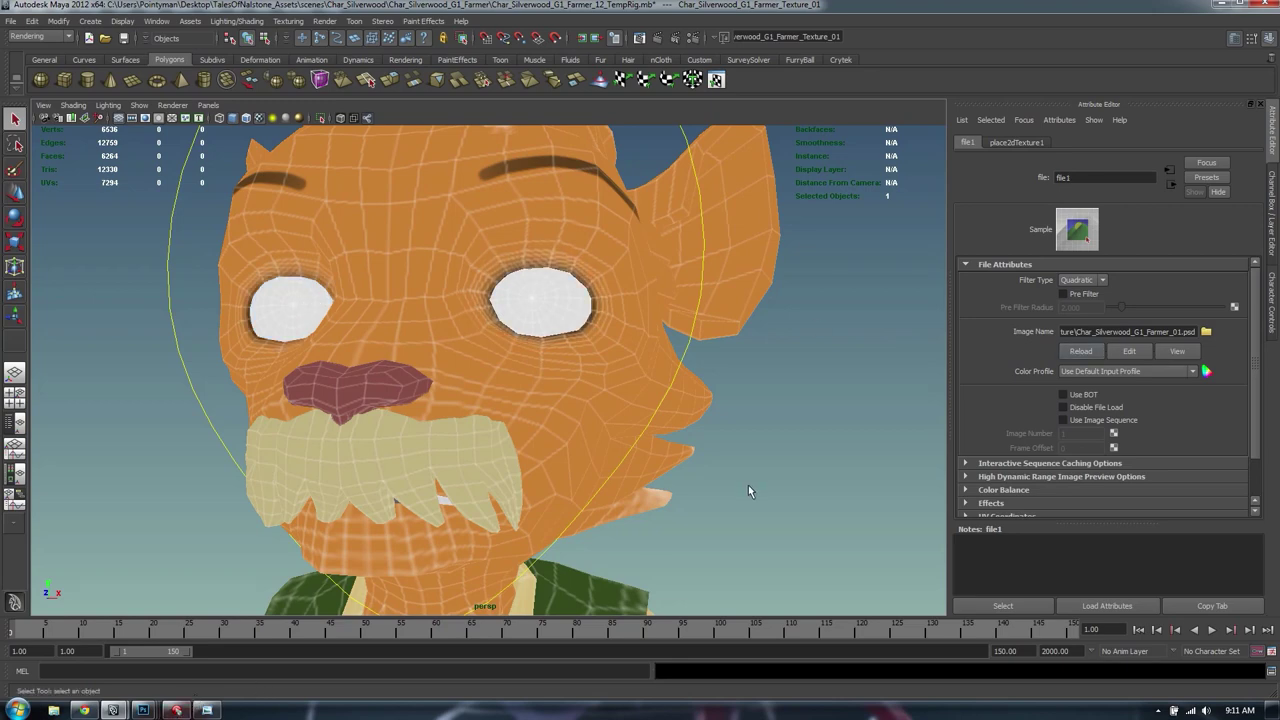
left_click_drag(748, 485, 451, 396, "alt")
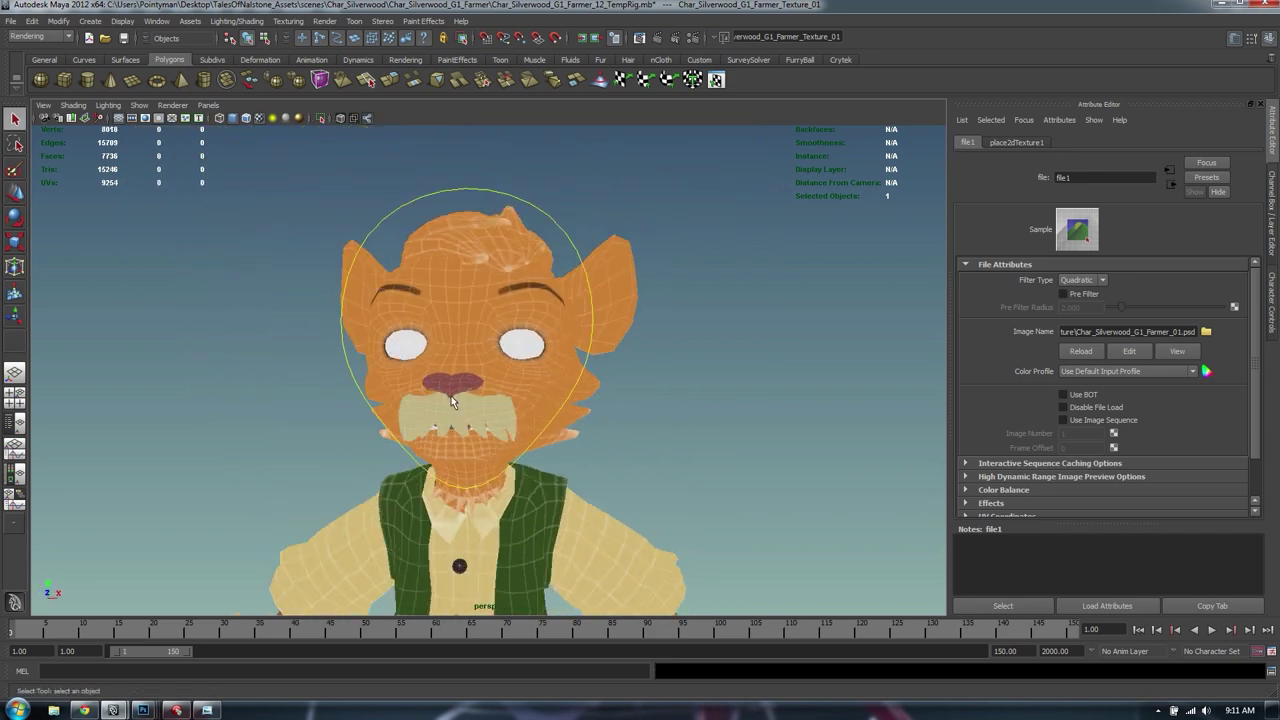
Deselect the texture node, inspect the farmer's head and full figure from several sides, and save the scene
left_click(685, 366)
left_click_drag(577, 413, 680, 409, "alt")
right_click_drag(680, 409, 645, 430, "alt")
middle_click_drag(645, 430, 645, 364, "alt")
left_click_drag(691, 380, 540, 382, "alt")
left_click_drag(611, 358, 666, 367, "alt")
right_click_drag(666, 368, 460, 364, "alt")
mouse_move(460, 364)
left_mouse_down("alt")
mouse_move(657, 352)
mouse_move(441, 363)
left_mouse_up("alt")
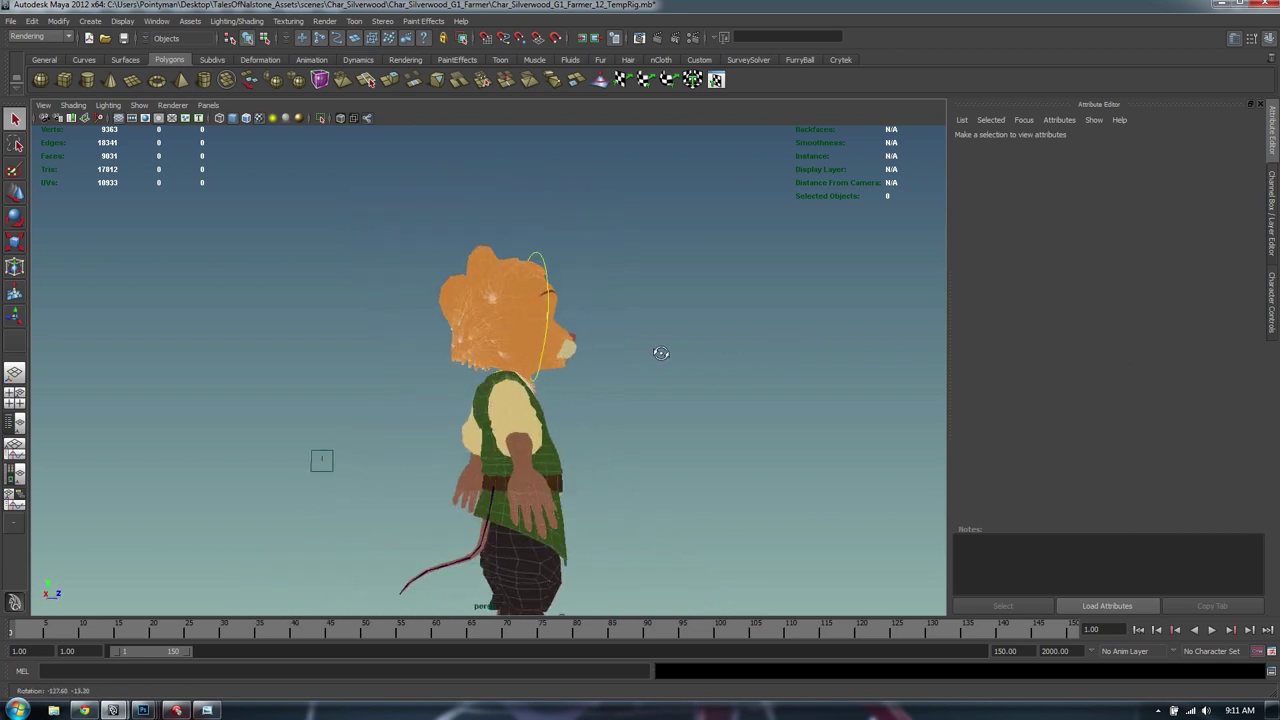
middle_click_drag(441, 362, 528, 305, "alt")
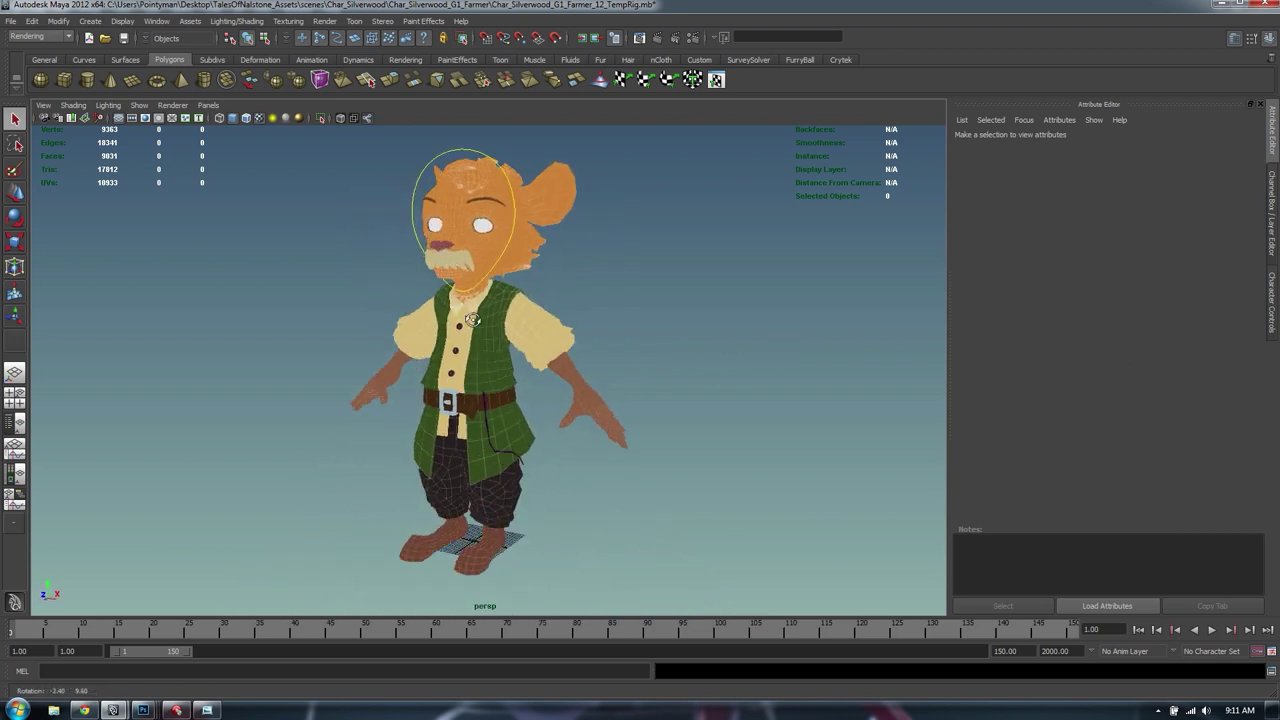
key("ctrl+s")
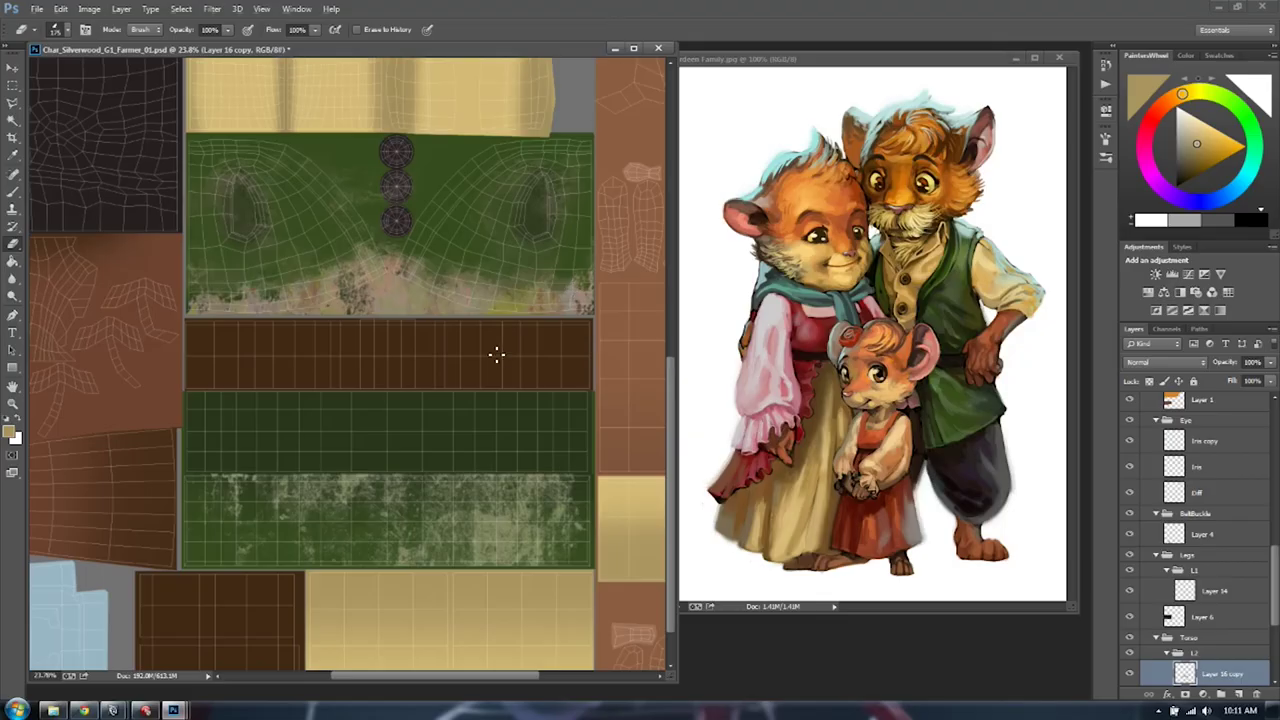
scroll(497, 354, "down", 5, "alt")
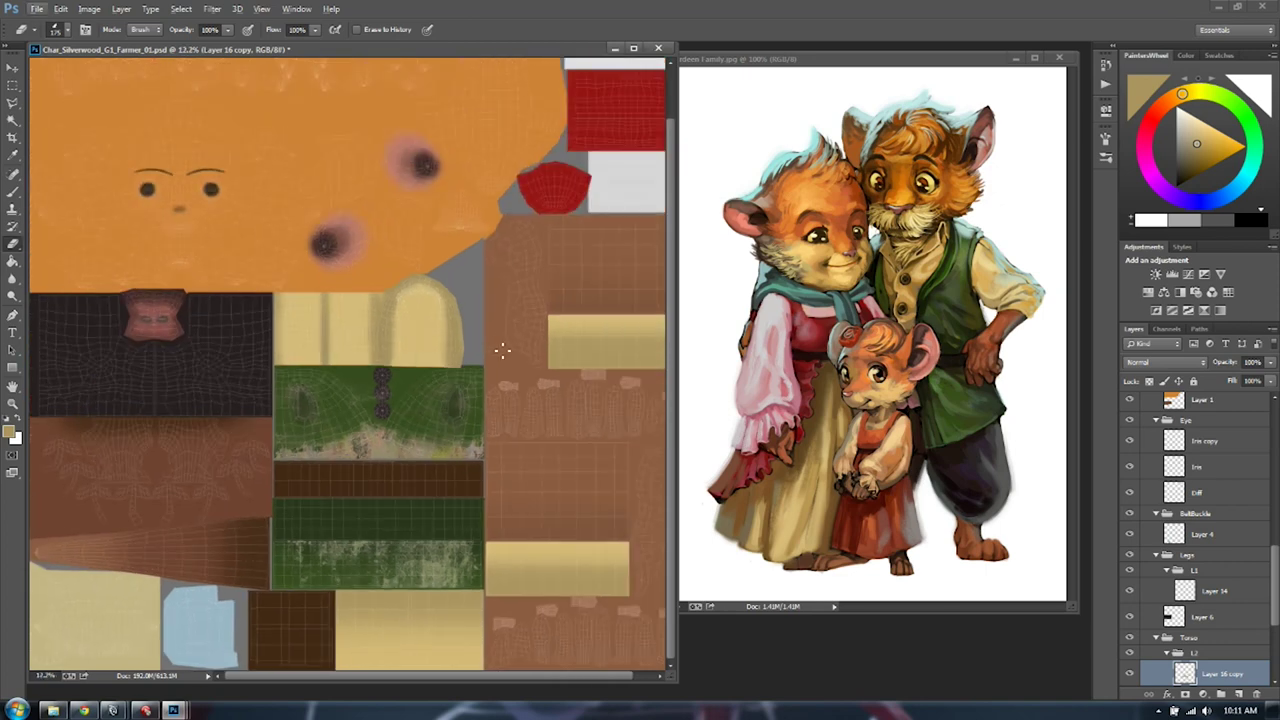
key("b")
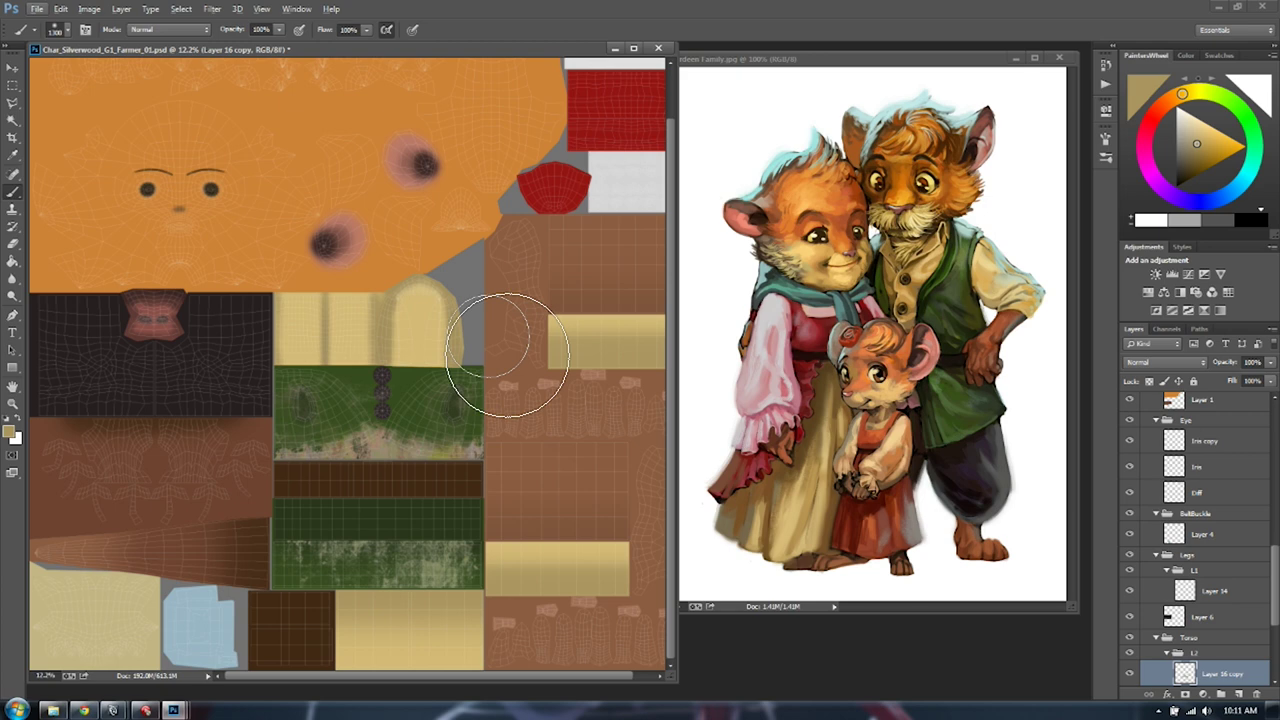
left_click(12, 86)
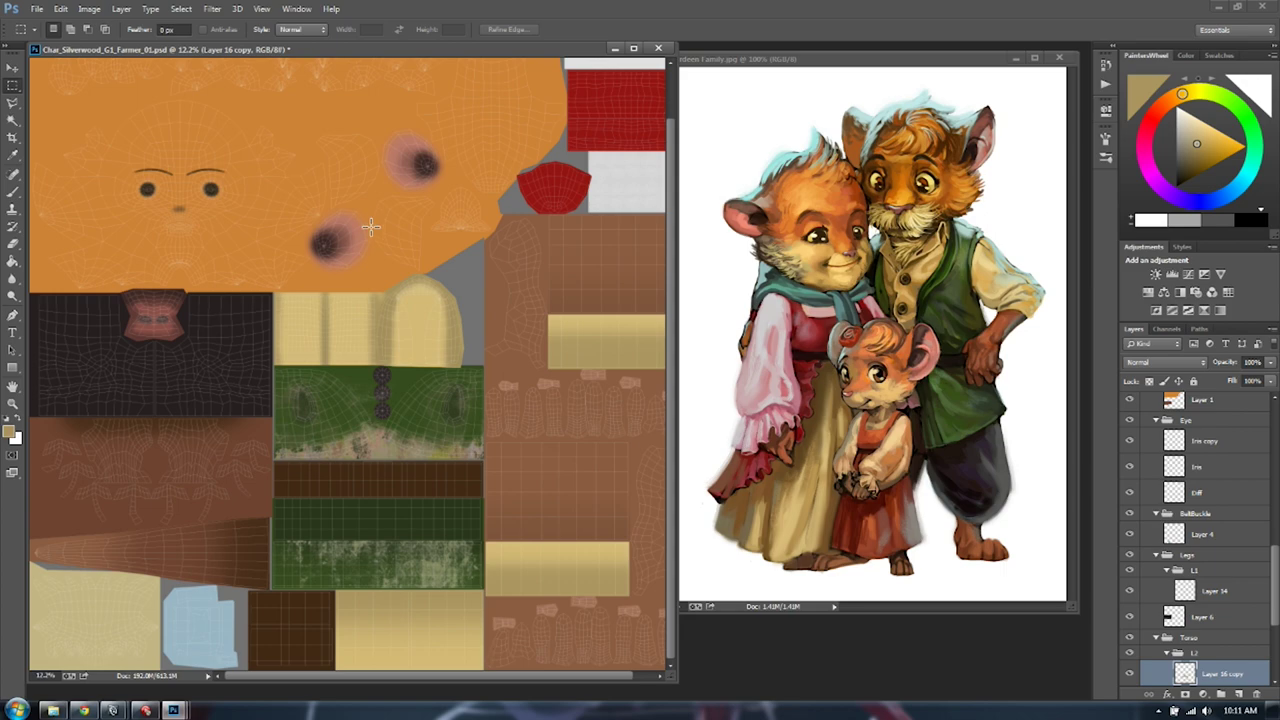
key("b")
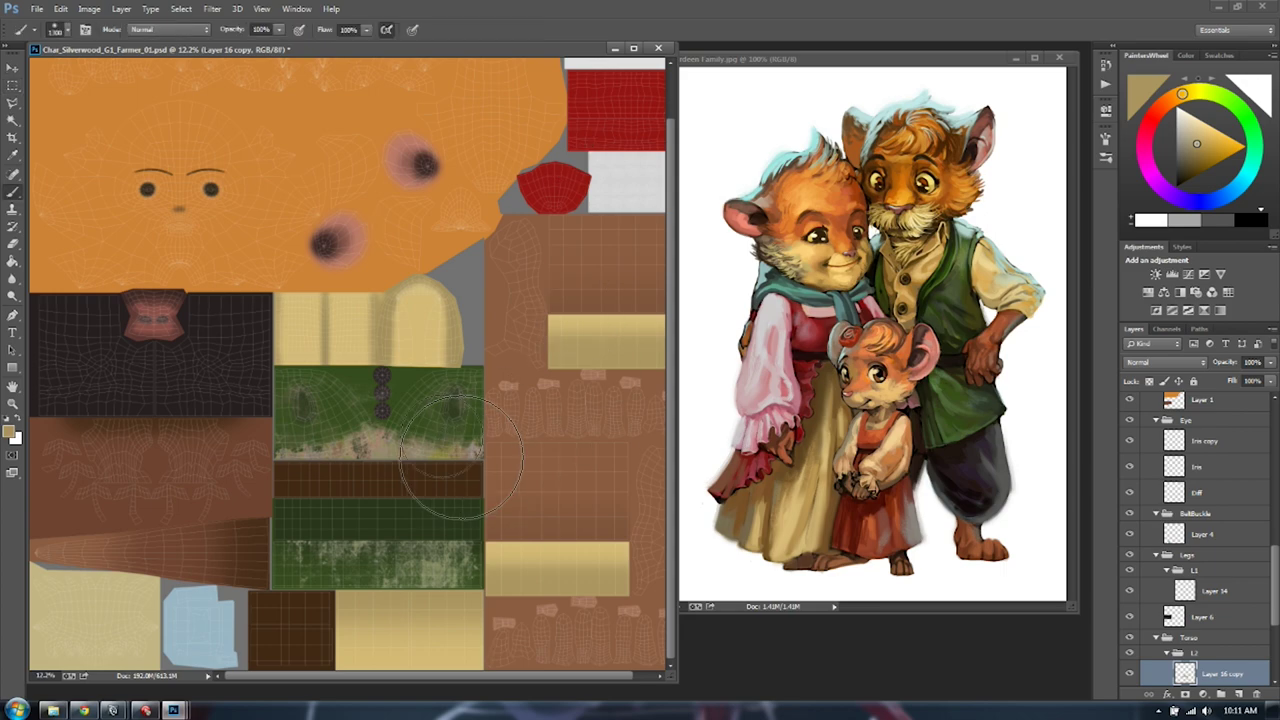
Examine the vest, belt, trouser, sleeve and skin areas of the farmer's UV layout and the torso layers
scroll(443, 466, "up", 5, "alt")
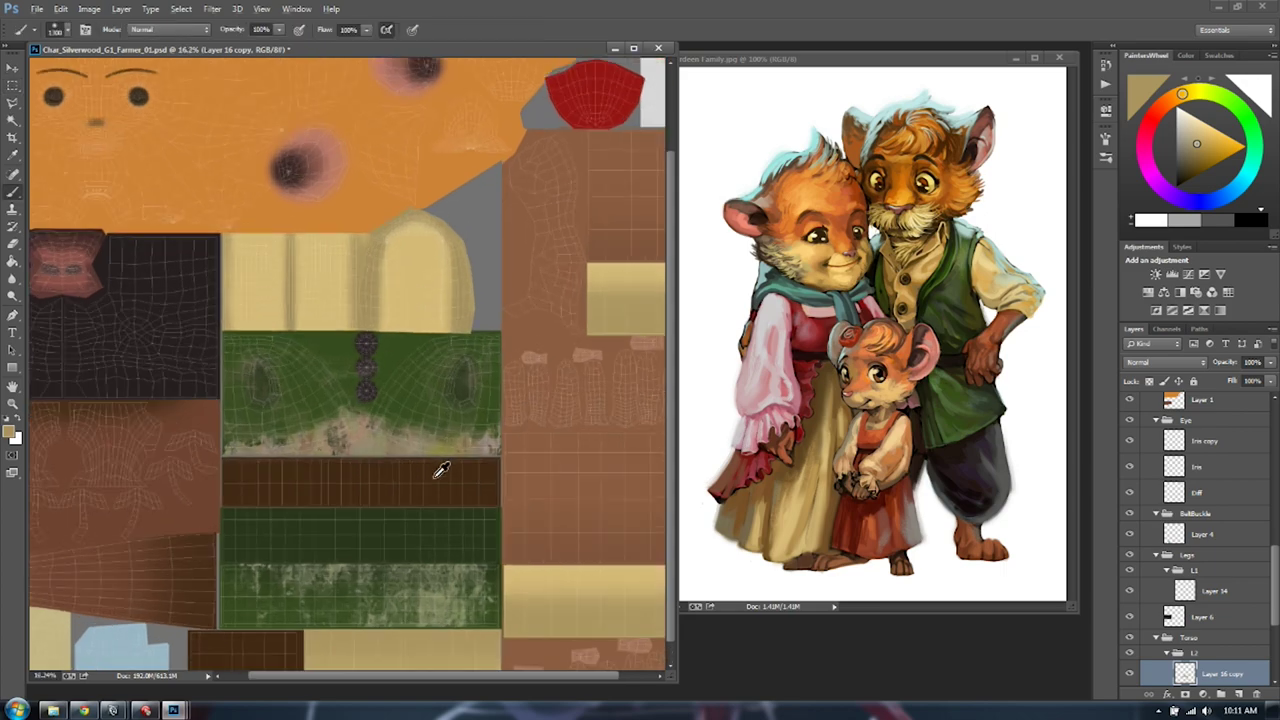
left_click_drag(443, 466, 462, 348)
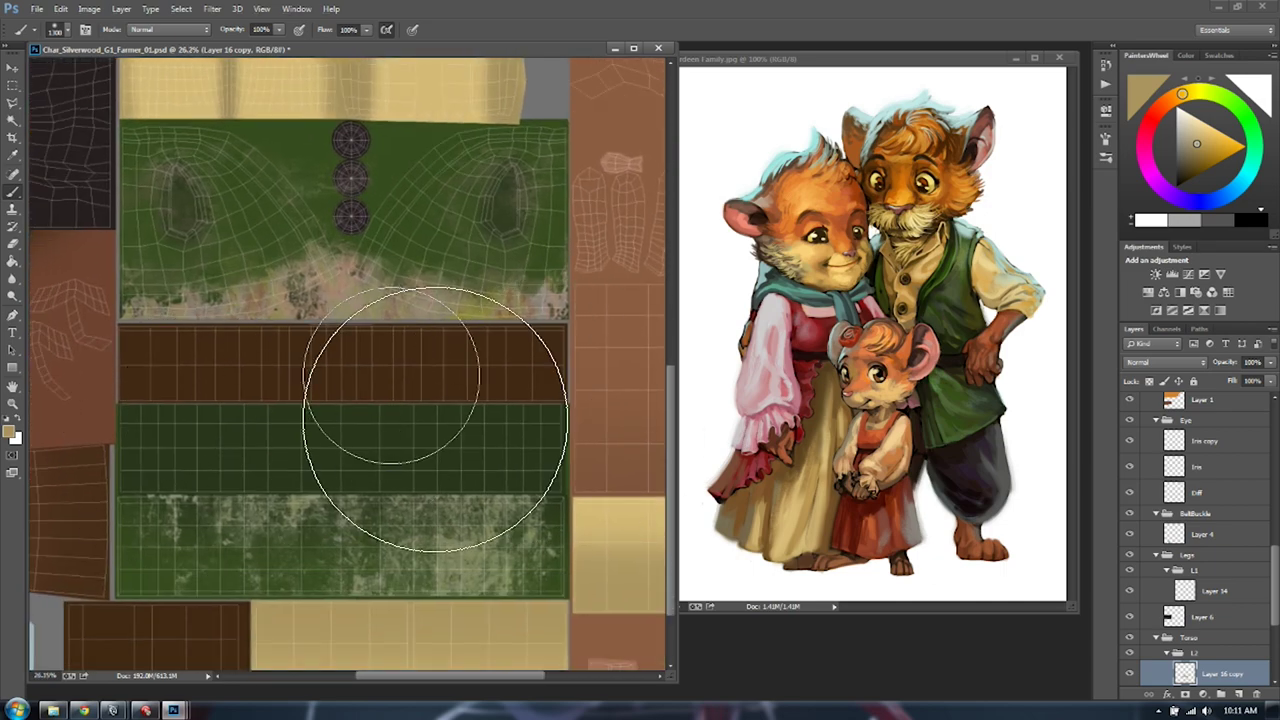
scroll(435, 420, "down", 5, "alt")
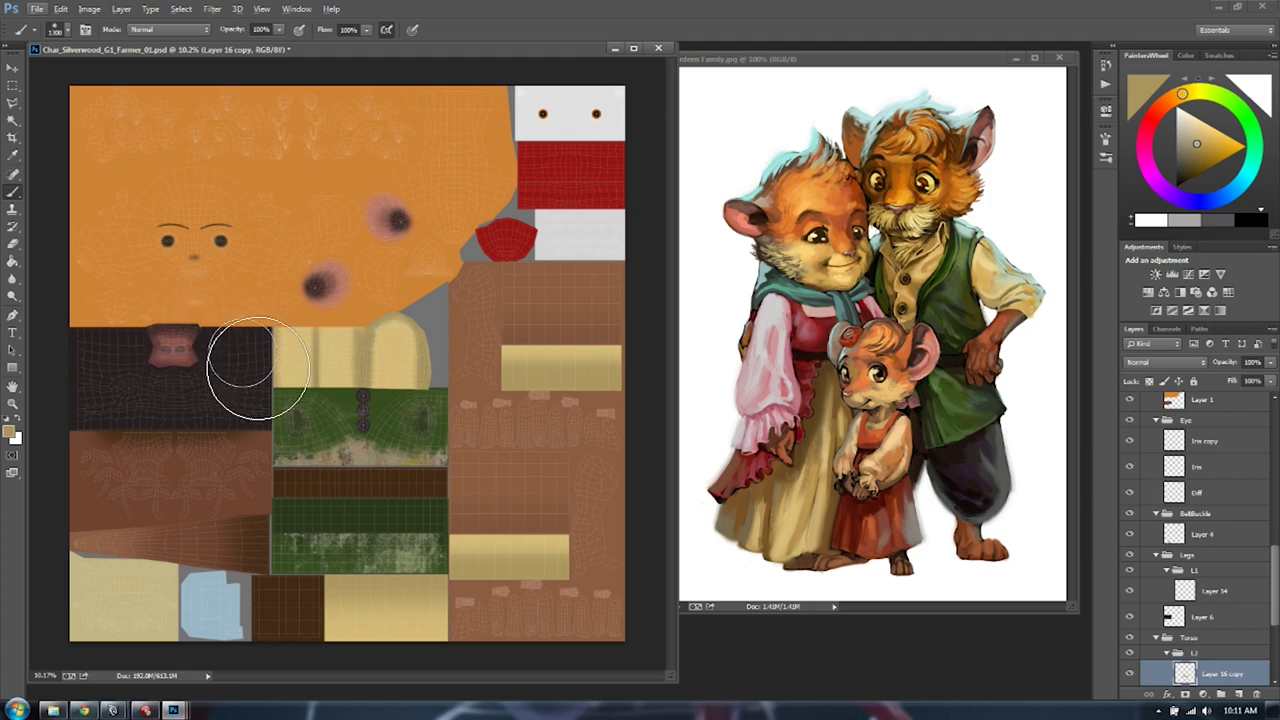
scroll(340, 351, "up", 2, "alt")
scroll(369, 277, "up", 1, "alt")
left_click_drag(369, 277, 352, 334)
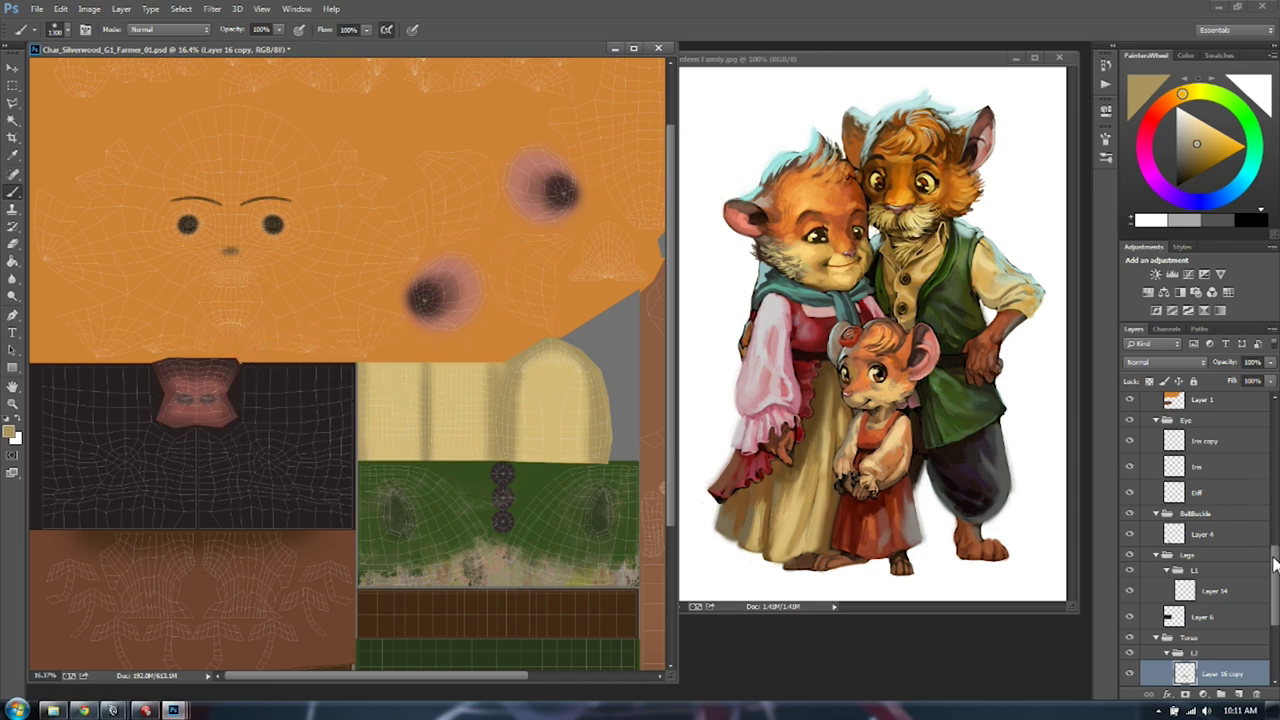
left_click_drag(186, 500, 186, 300)
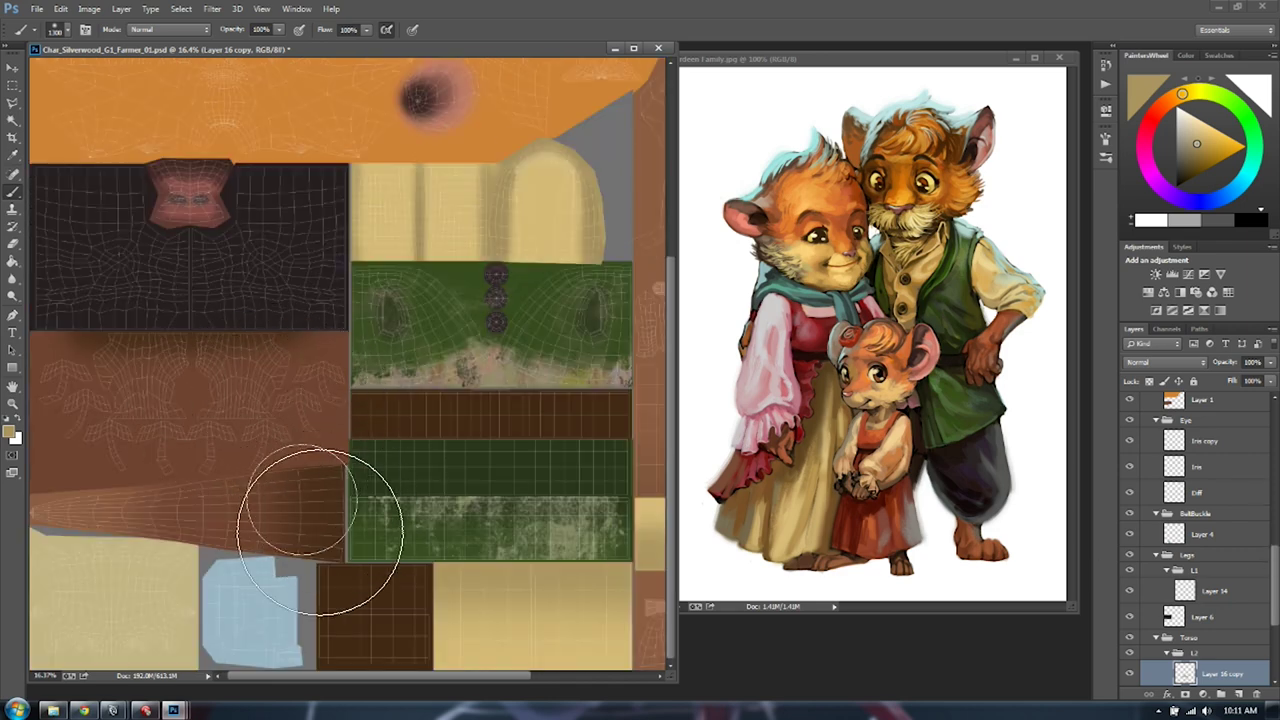
left_click_drag(382, 375, 189, 380)
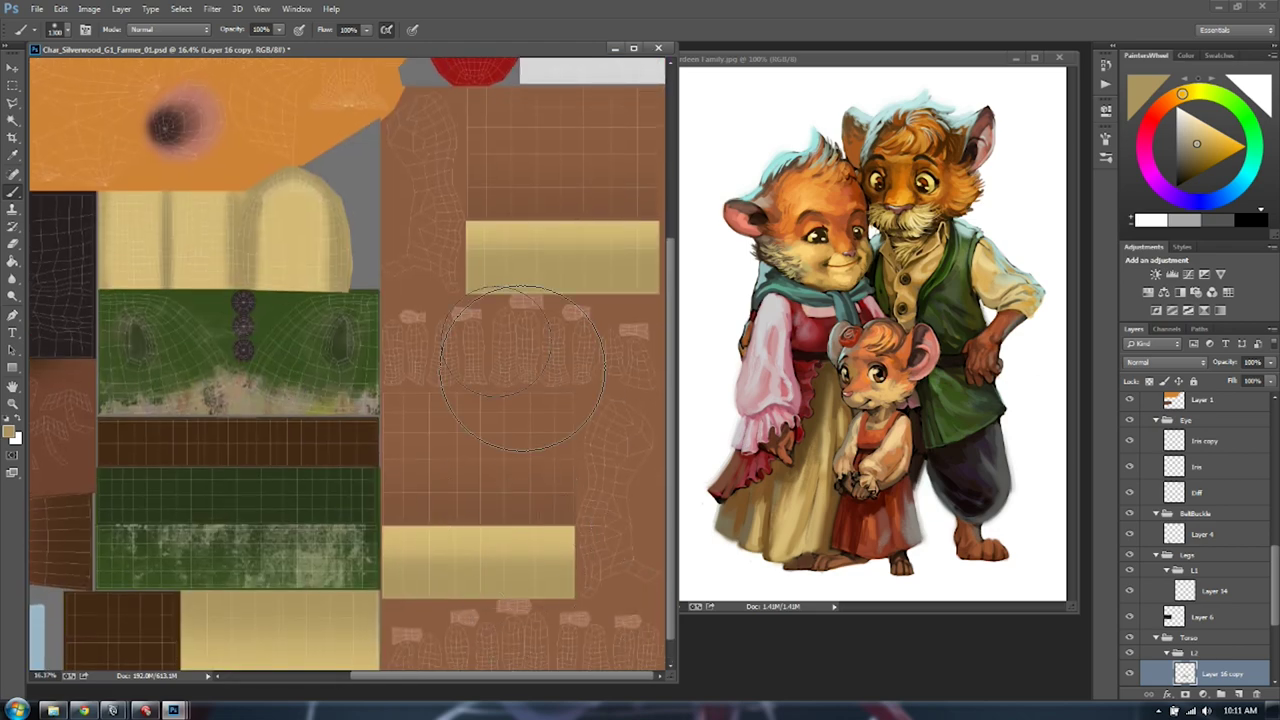
scroll(515, 355, "up", 3)
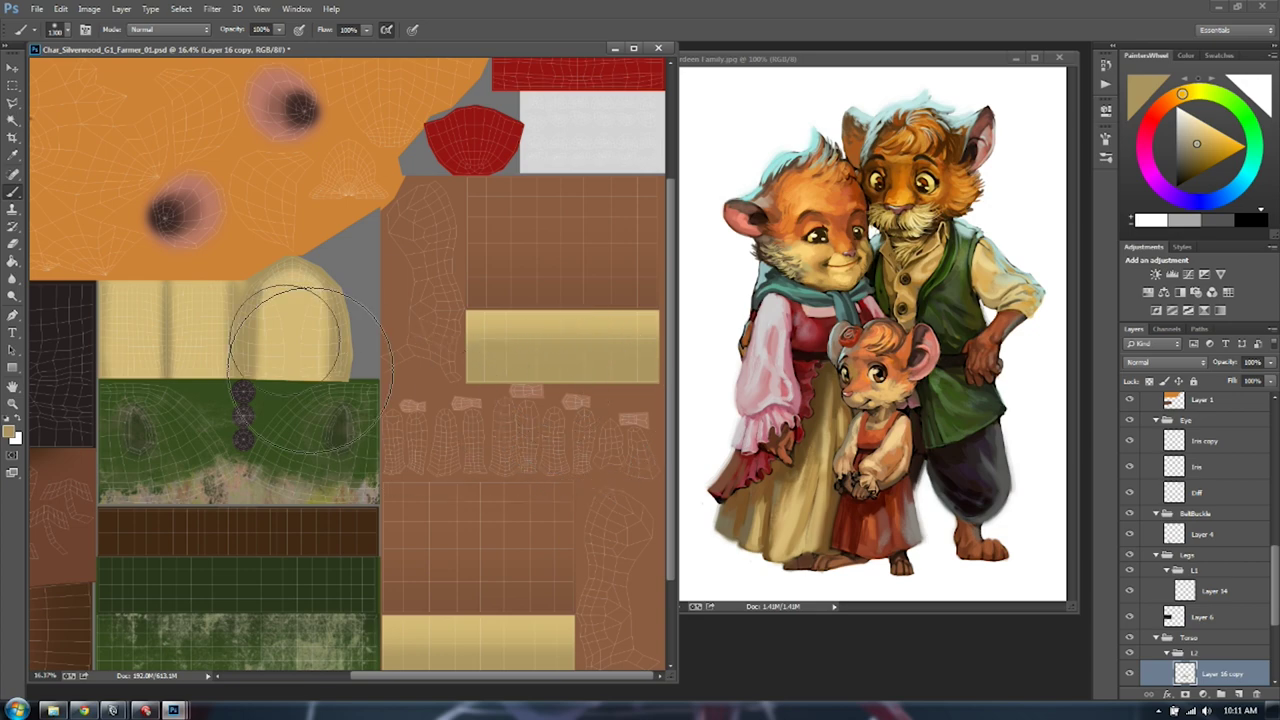
left_click_drag(365, 231, 474, 114)
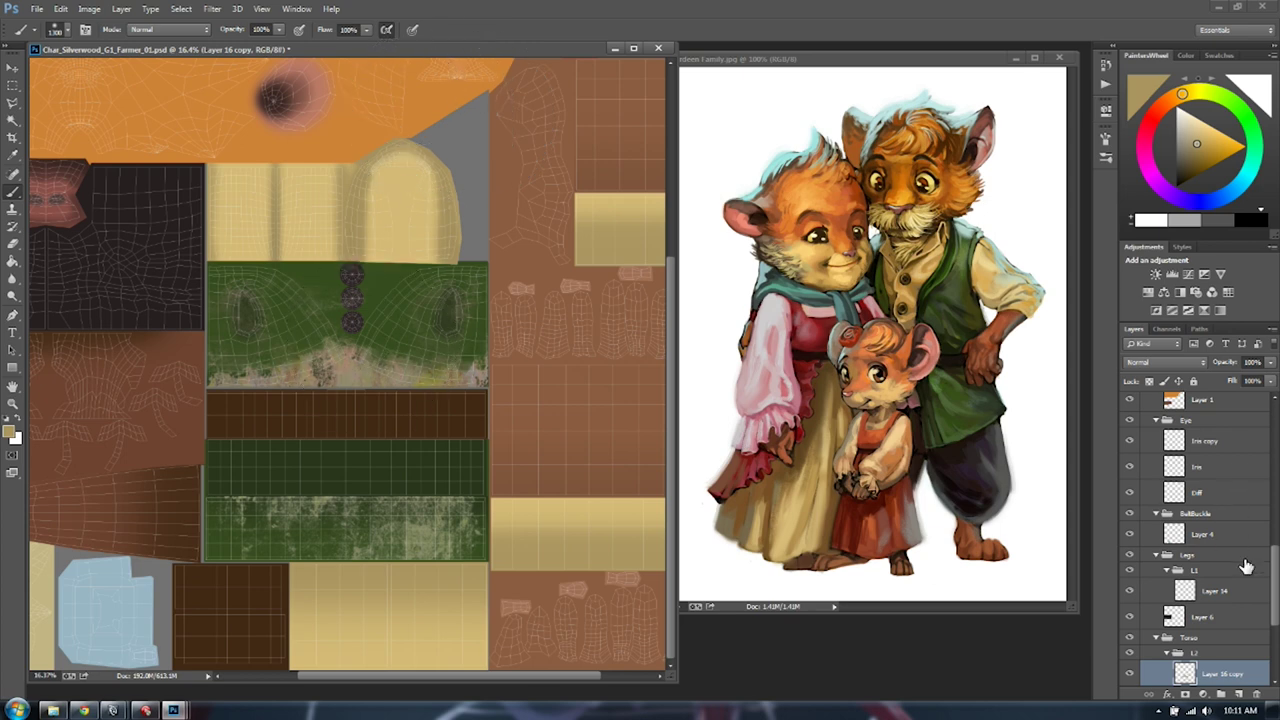
mouse_move(1274, 588)
left_mouse_down()
mouse_move(1274, 445)
mouse_move(1276, 600)
left_mouse_up()
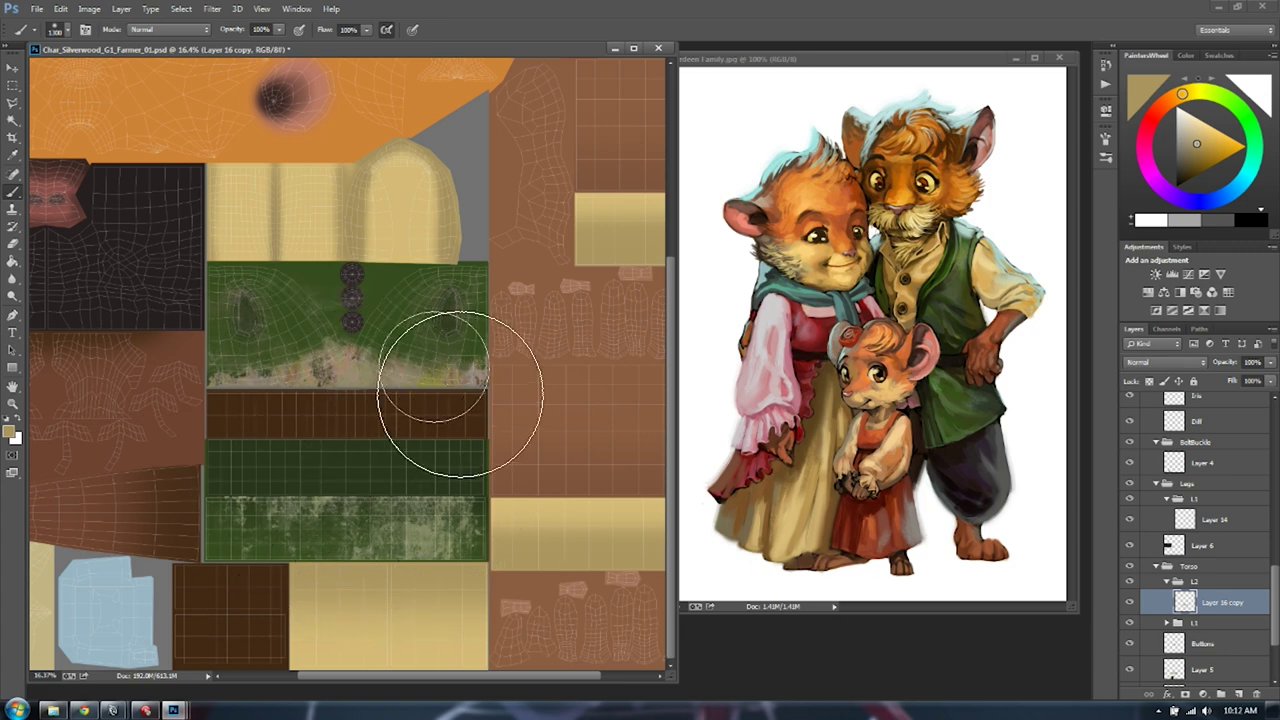
scroll(1256, 648, "down", 3)
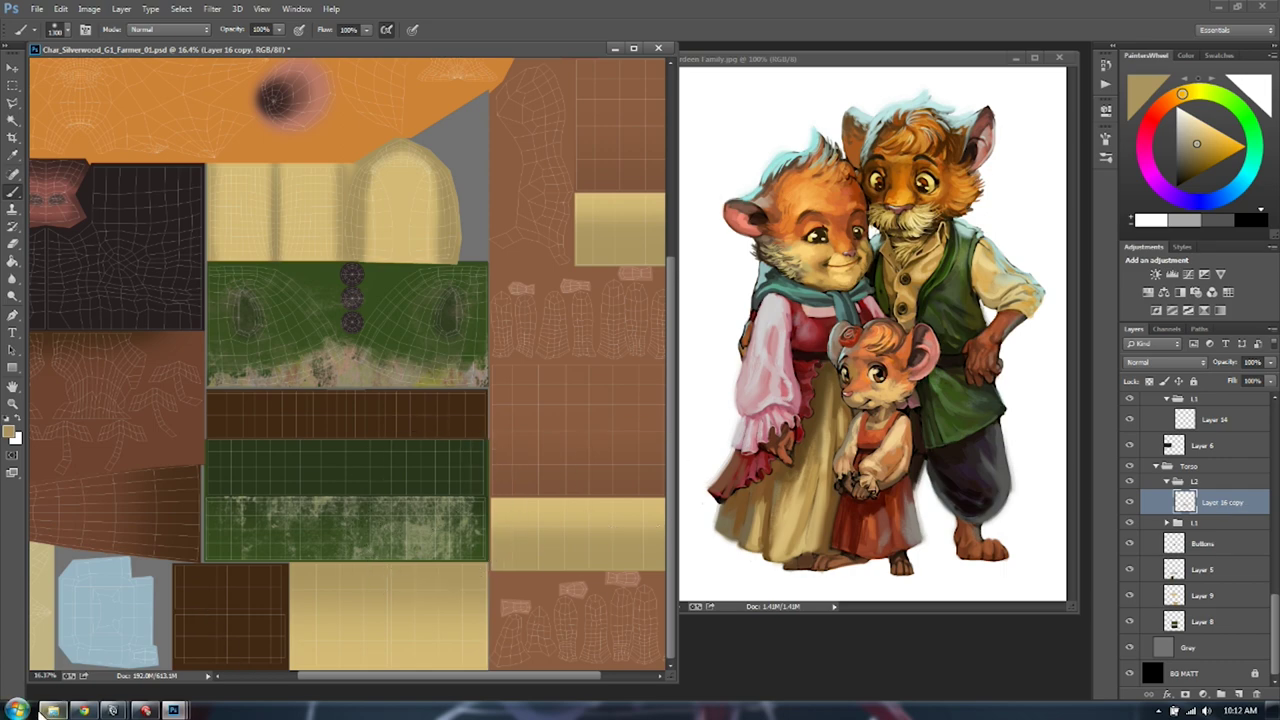
Browse the Textures_CgTextures folder under CG Assets and the texture categories on cgtextures.com for source images
left_click(53, 710)
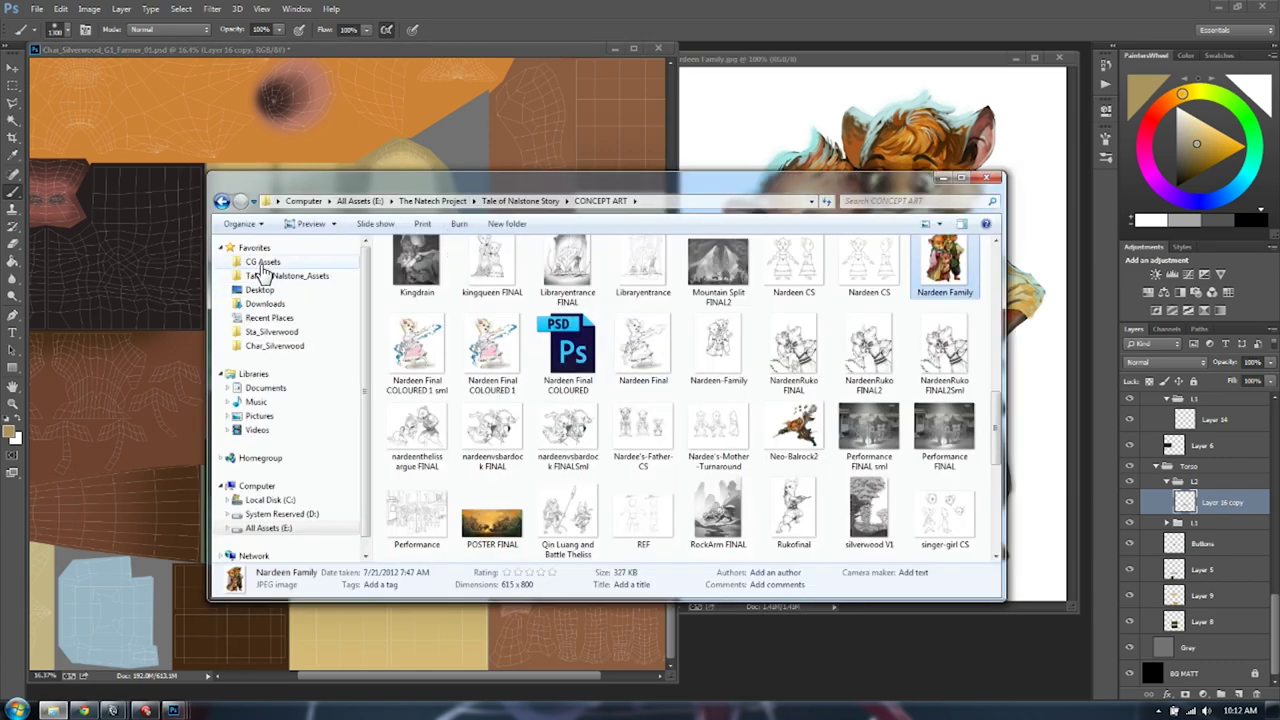
left_click(262, 261)
double_click(434, 416)
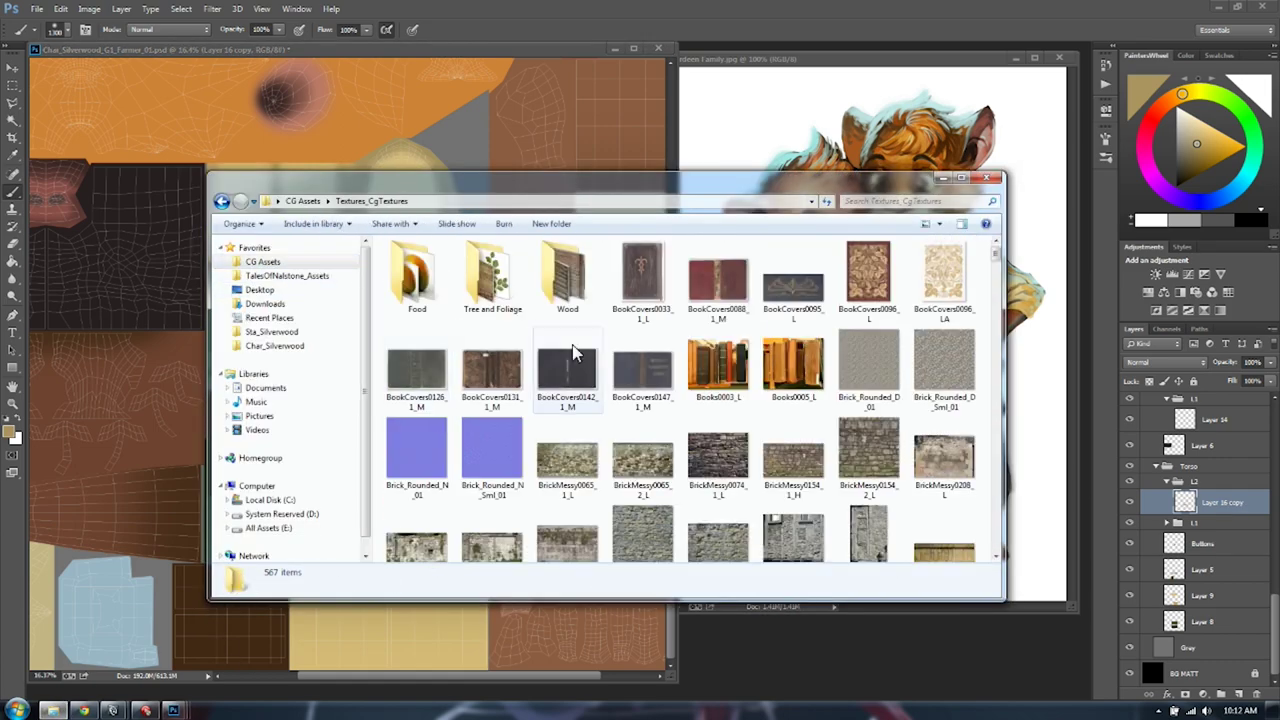
left_click_drag(996, 262, 994, 287)
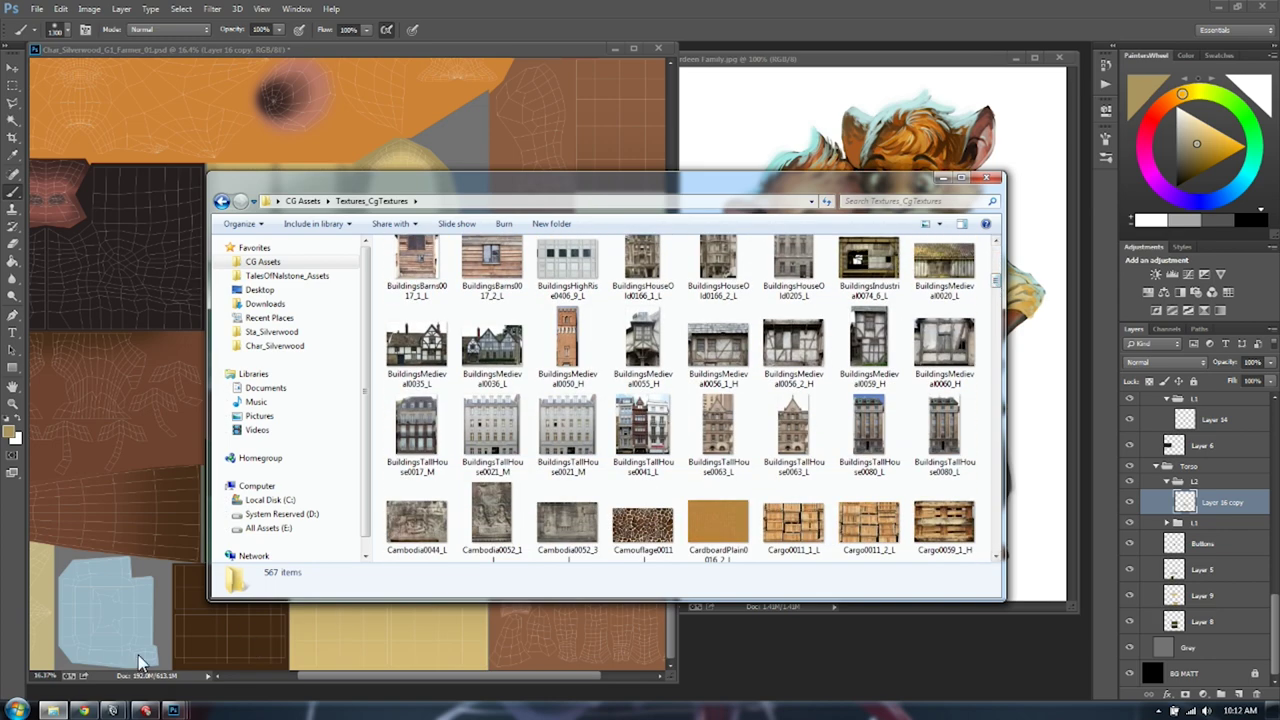
left_click(84, 710)
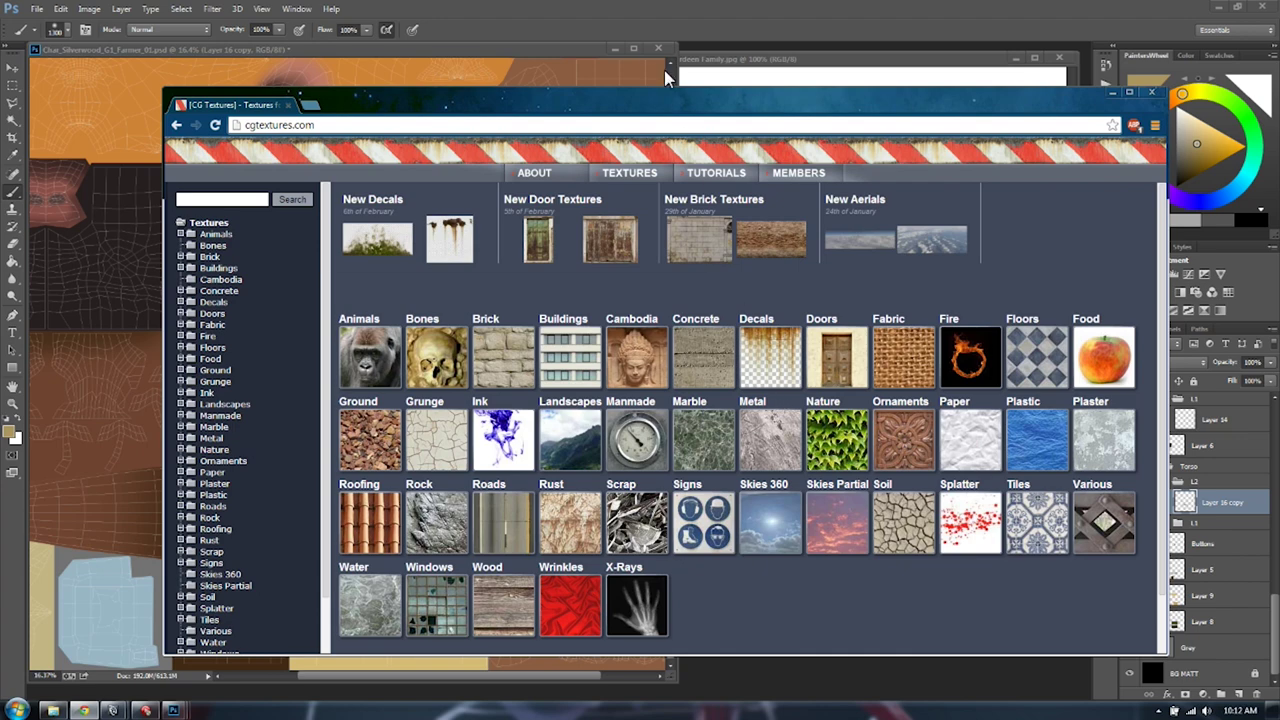
left_click_drag(627, 108, 600, 90)
key("alt+Tab")
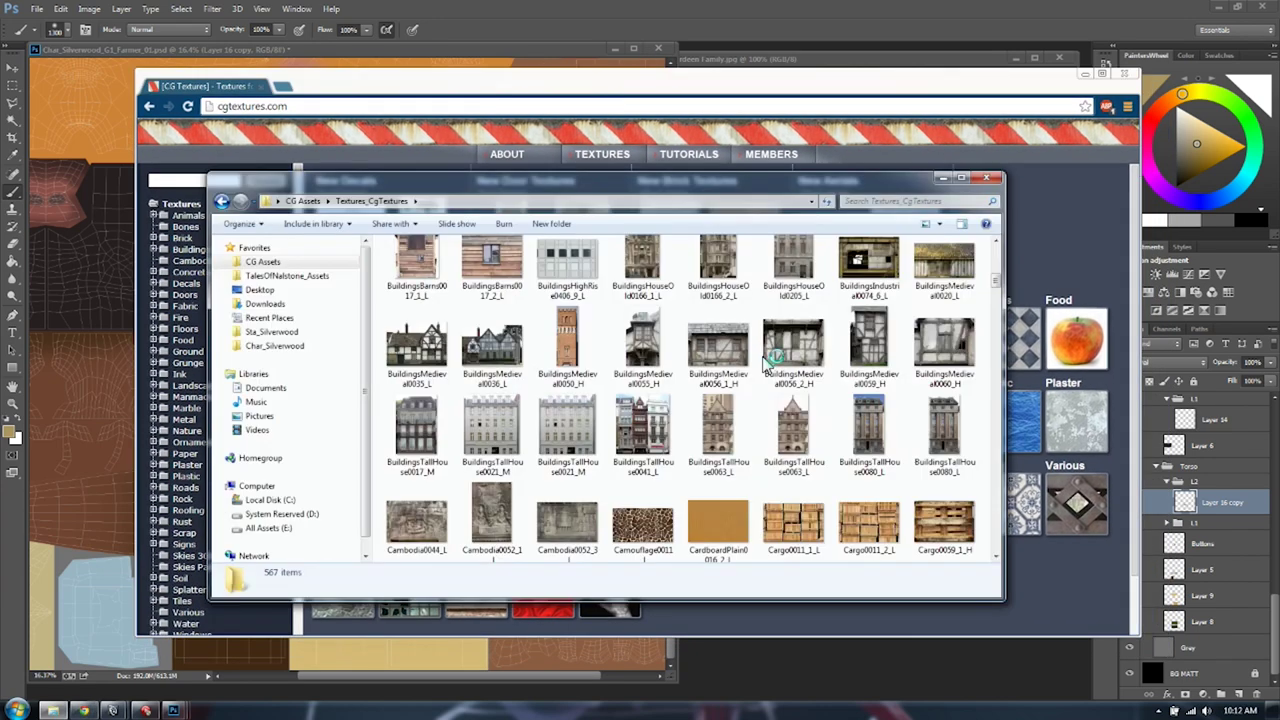
Open DecalsStain0071_1_S.png from the texture folder in Photoshop, place it over the concept art and reactivate the farmer texture
left_click_drag(997, 288, 986, 674)
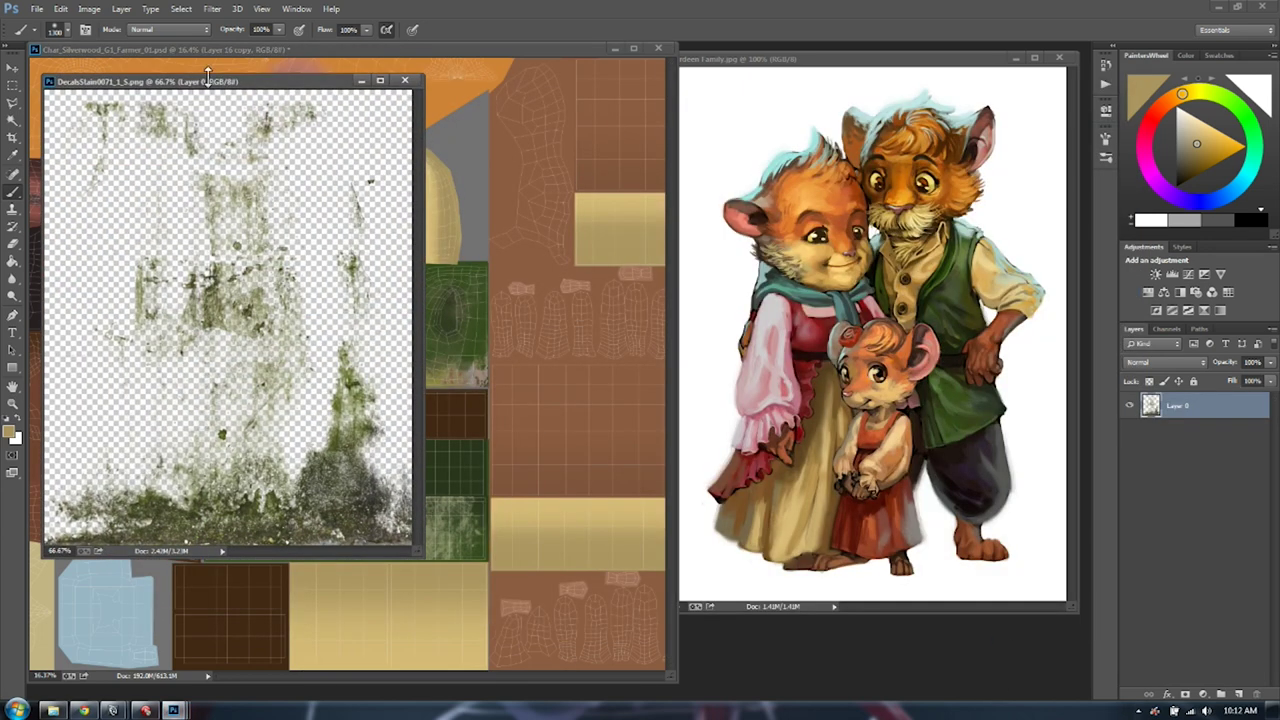
left_click_drag(225, 85, 883, 177)
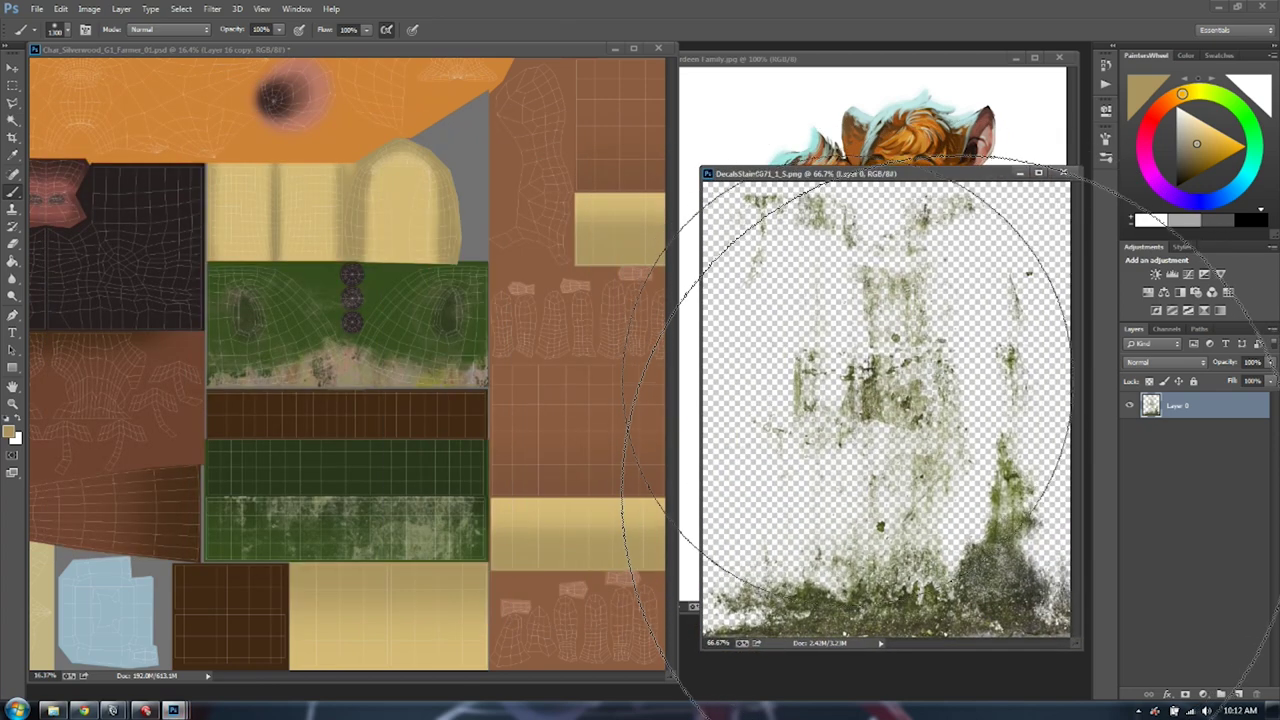
key("m")
left_click(400, 398)
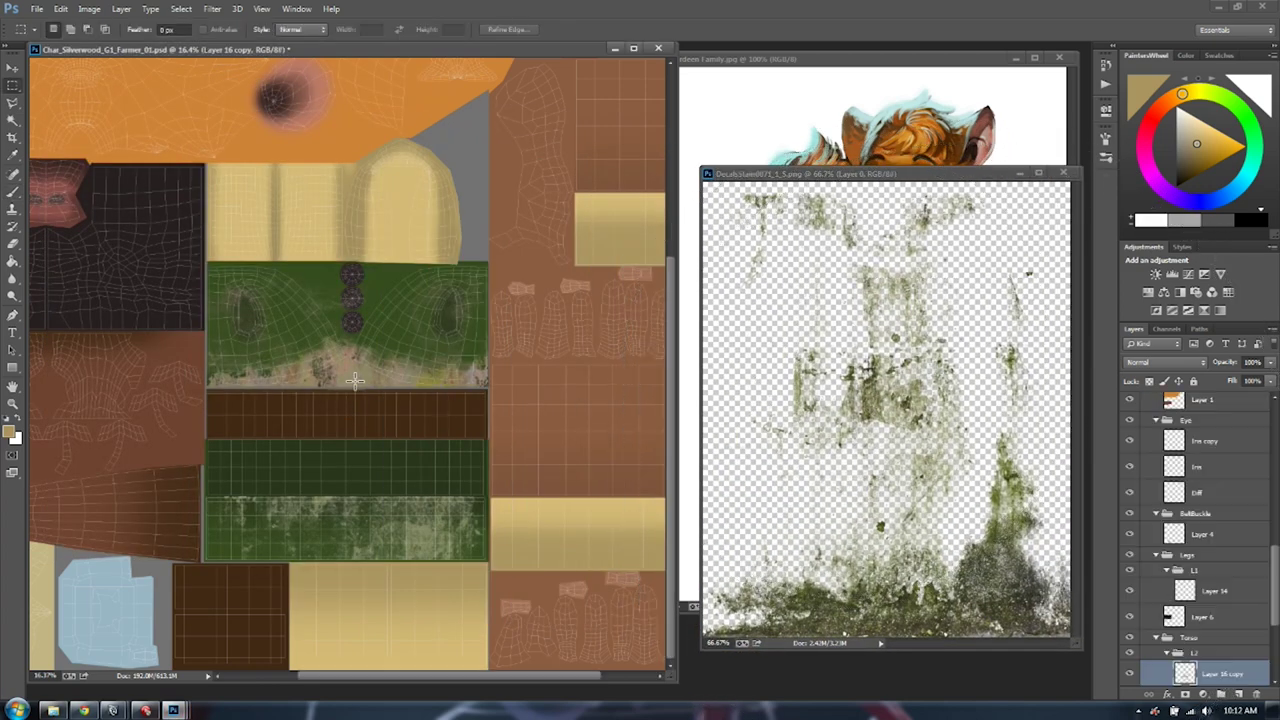
Set the blend mode of Layer 16 copy, the stain layer on the green vest, to Overlay
scroll(356, 378, "up", 7, "alt")
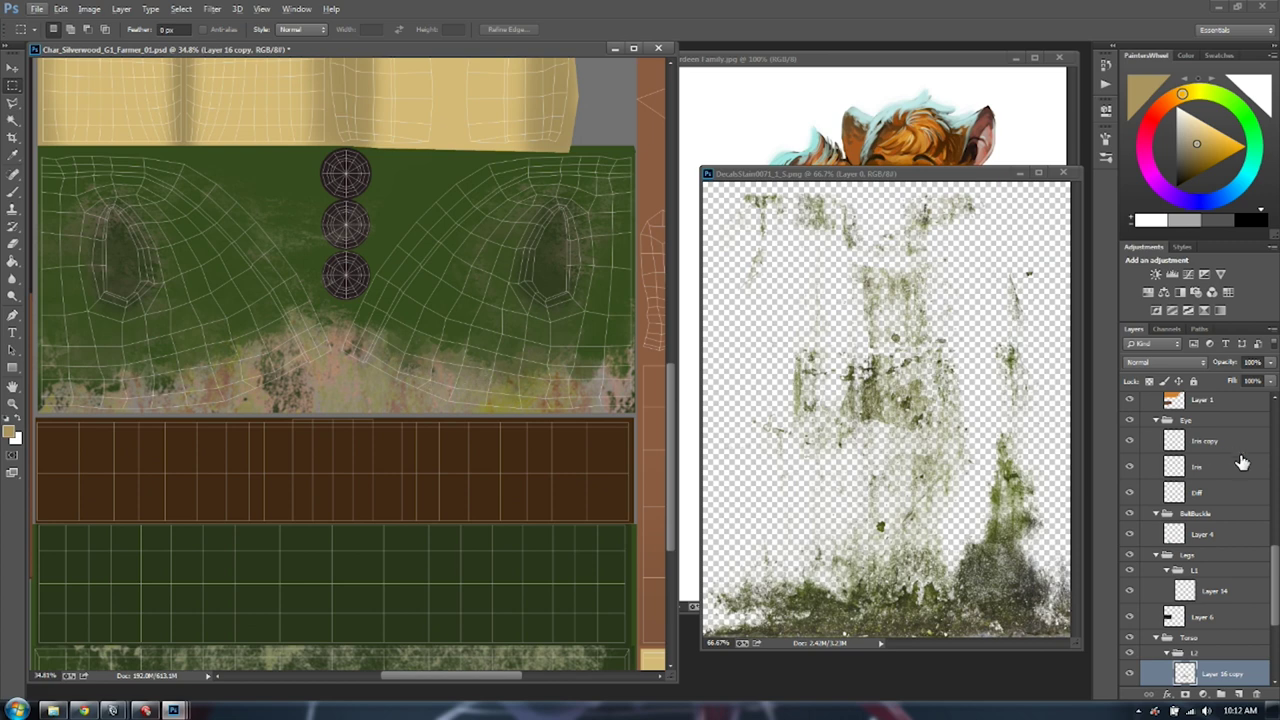
scroll(1240, 462, "down", 3)
left_click(1175, 366)
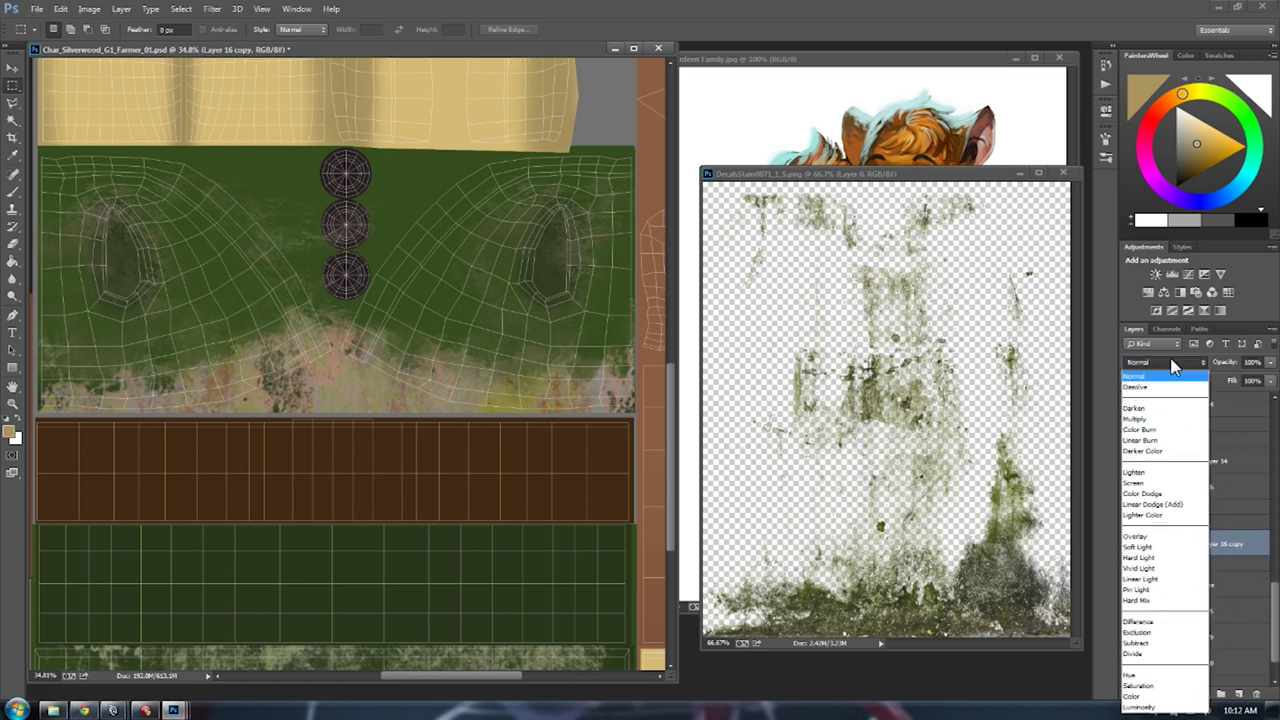
left_click(1181, 368)
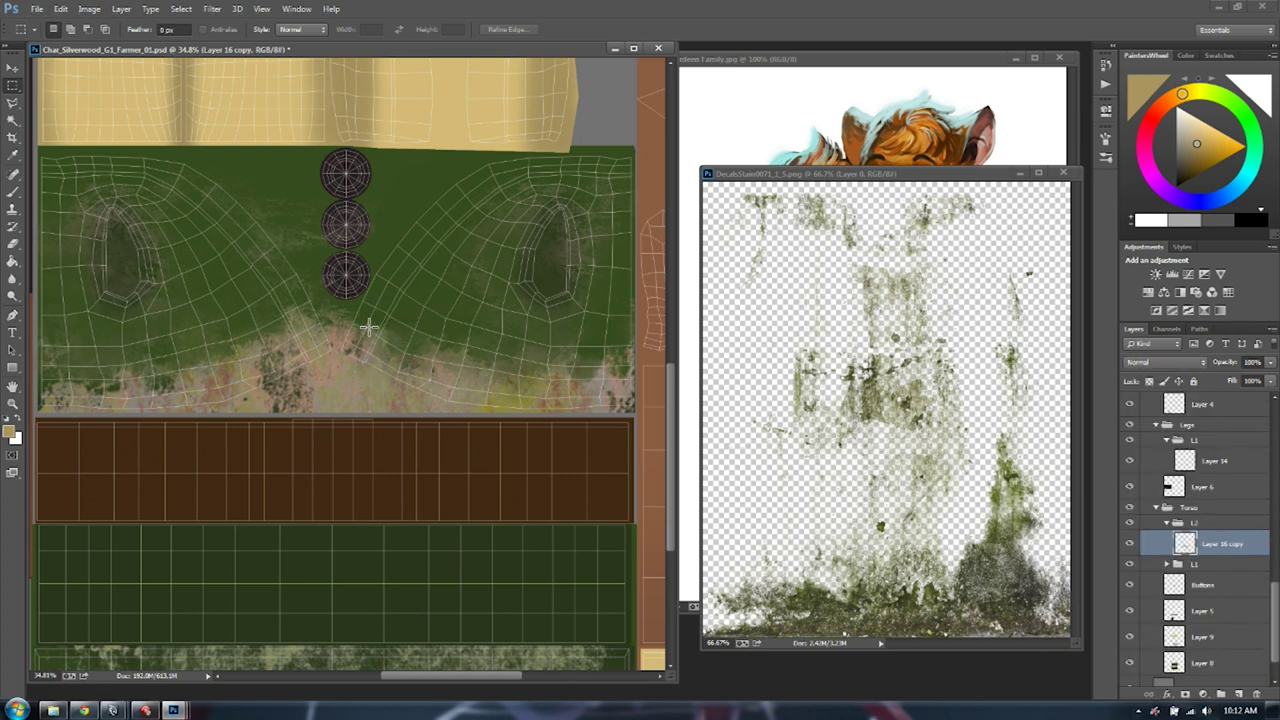
left_click(1167, 361)
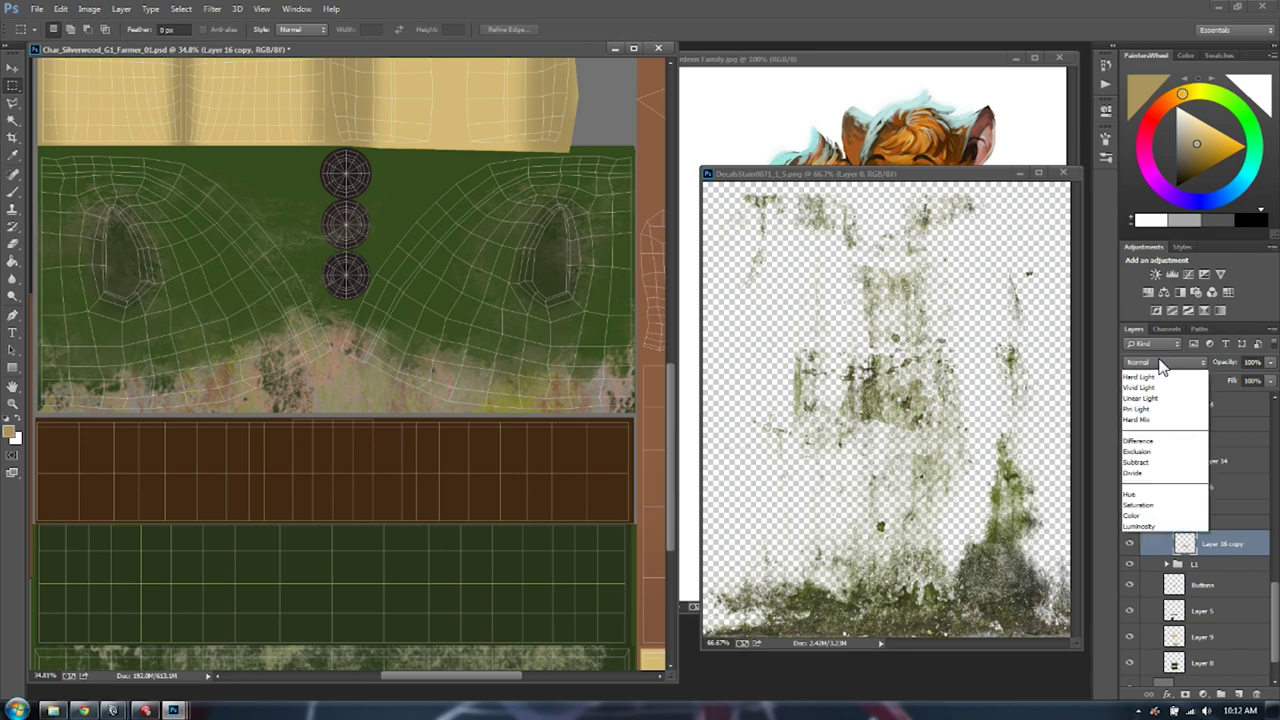
left_click(1147, 540)
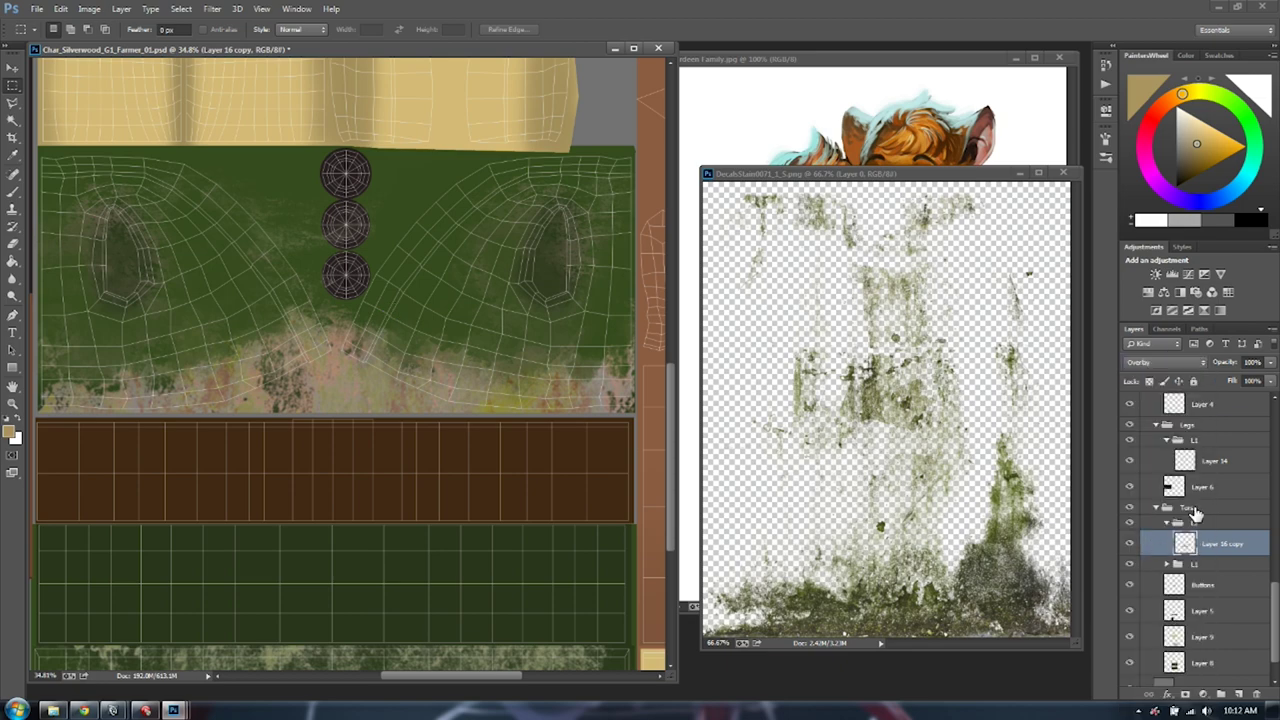
Check the blended stains on the green vest, save the farmer texture and switch to Maya
left_click_drag(264, 349, 290, 205)
scroll(403, 381, "down", 3, "alt")
key("alt+Tab")
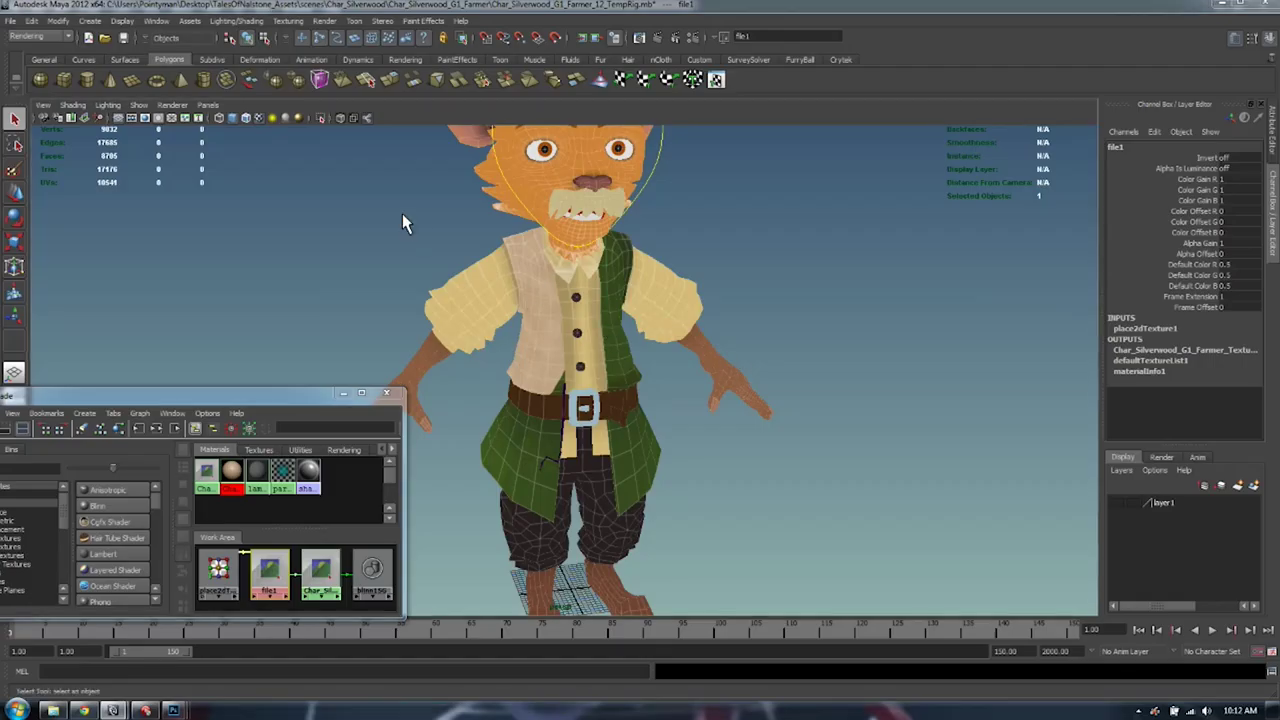
key("alt+Tab")
key("ctrl+s")
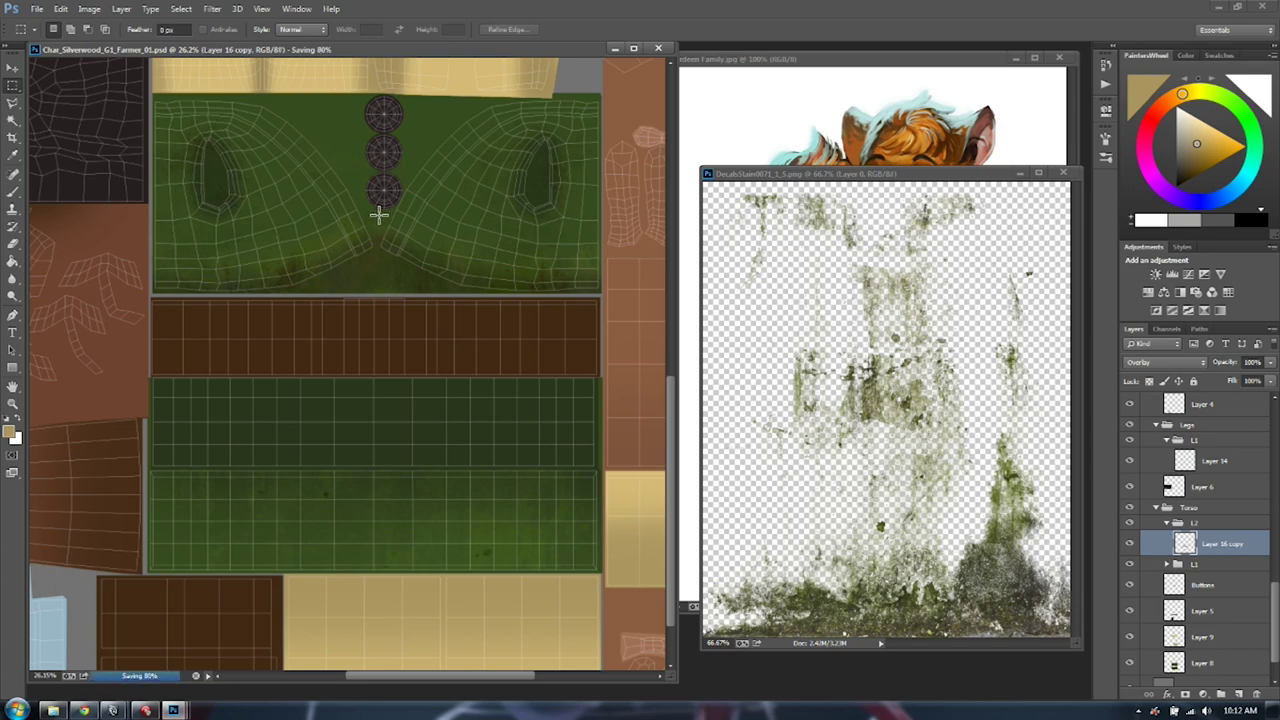
key("alt+Tab")
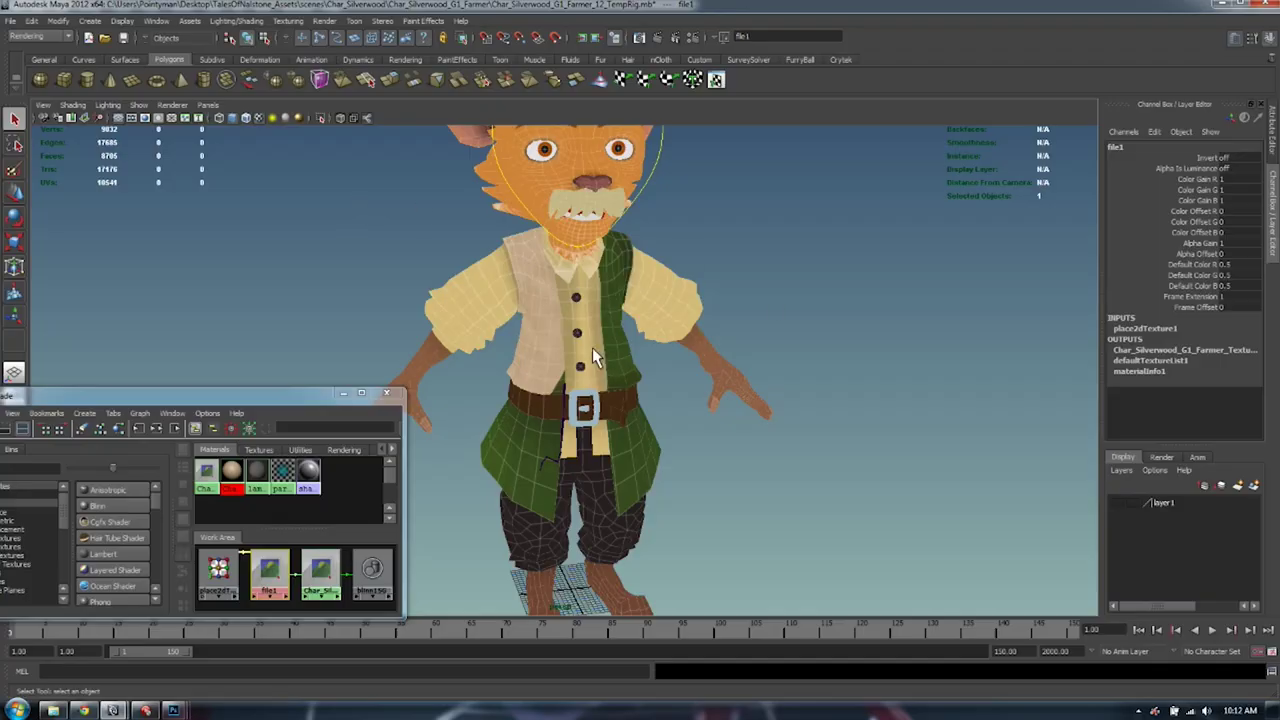
Reload the image of the file1 texture node and view the farmer's stained vest from several angles
scroll(592, 349, "up", 2)
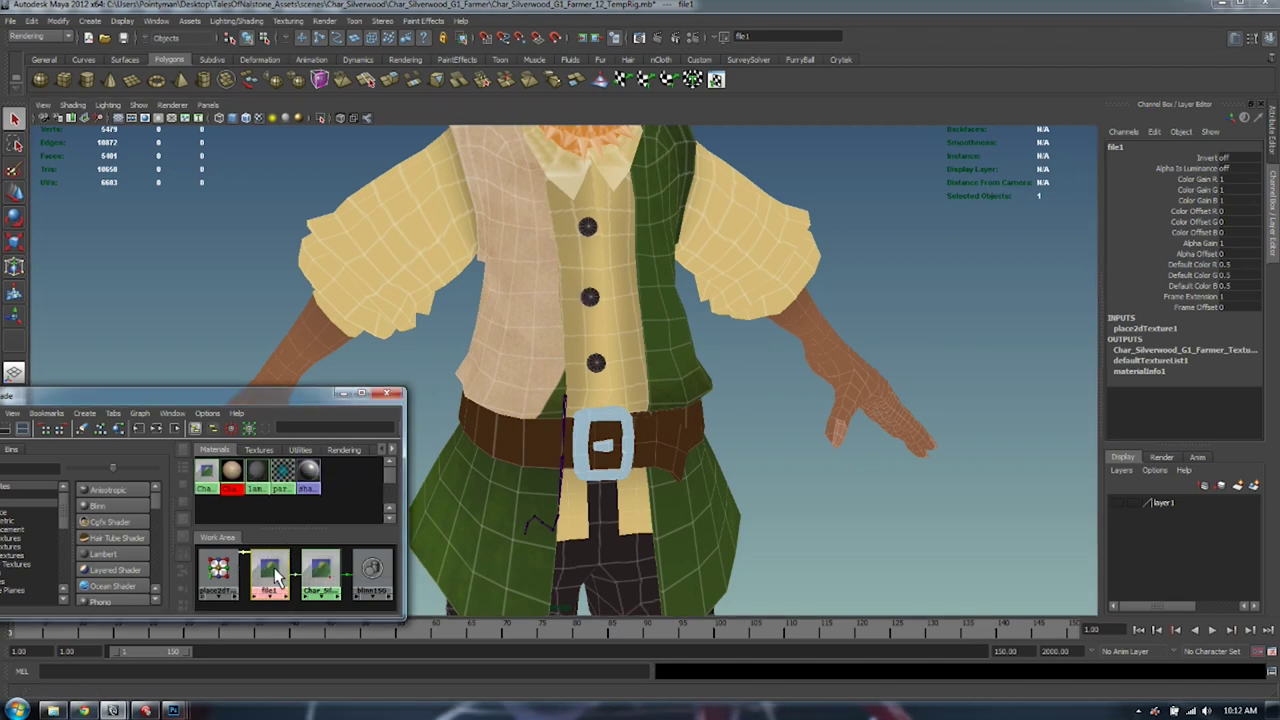
double_click(270, 570)
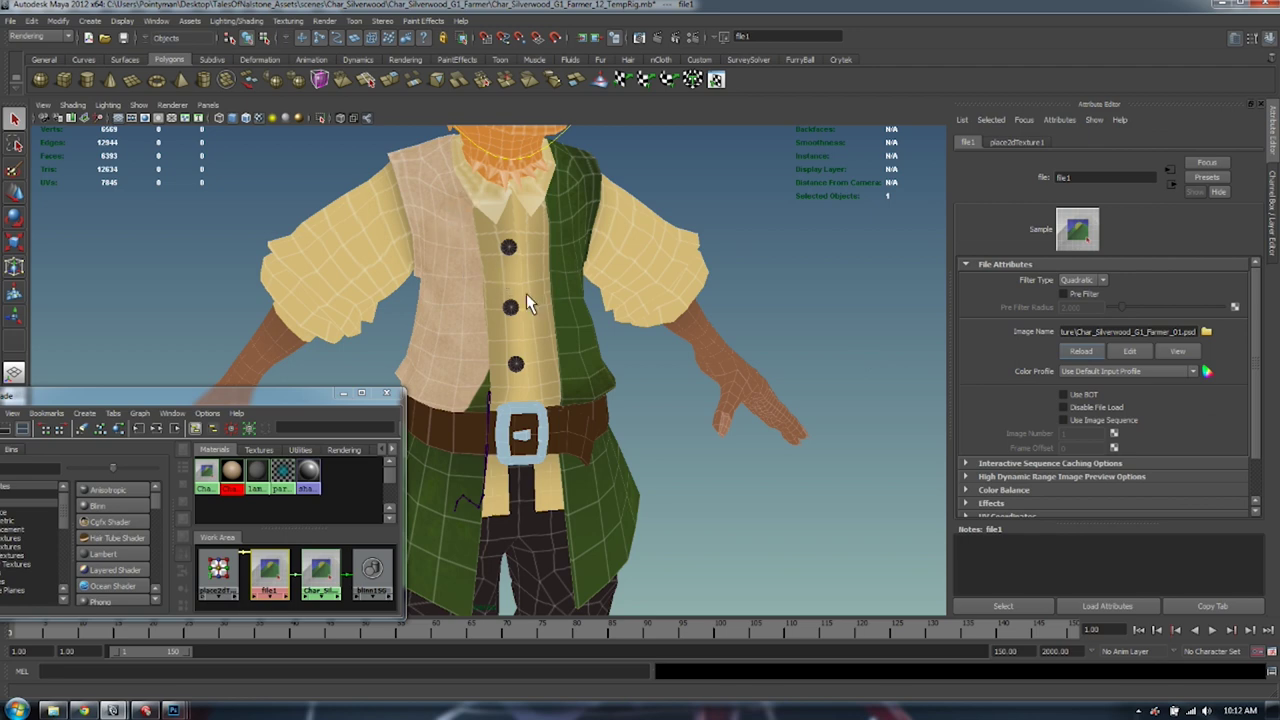
left_click(1079, 354)
right_click_drag(528, 321, 440, 318, "alt")
middle_click_drag(440, 318, 489, 263, "alt")
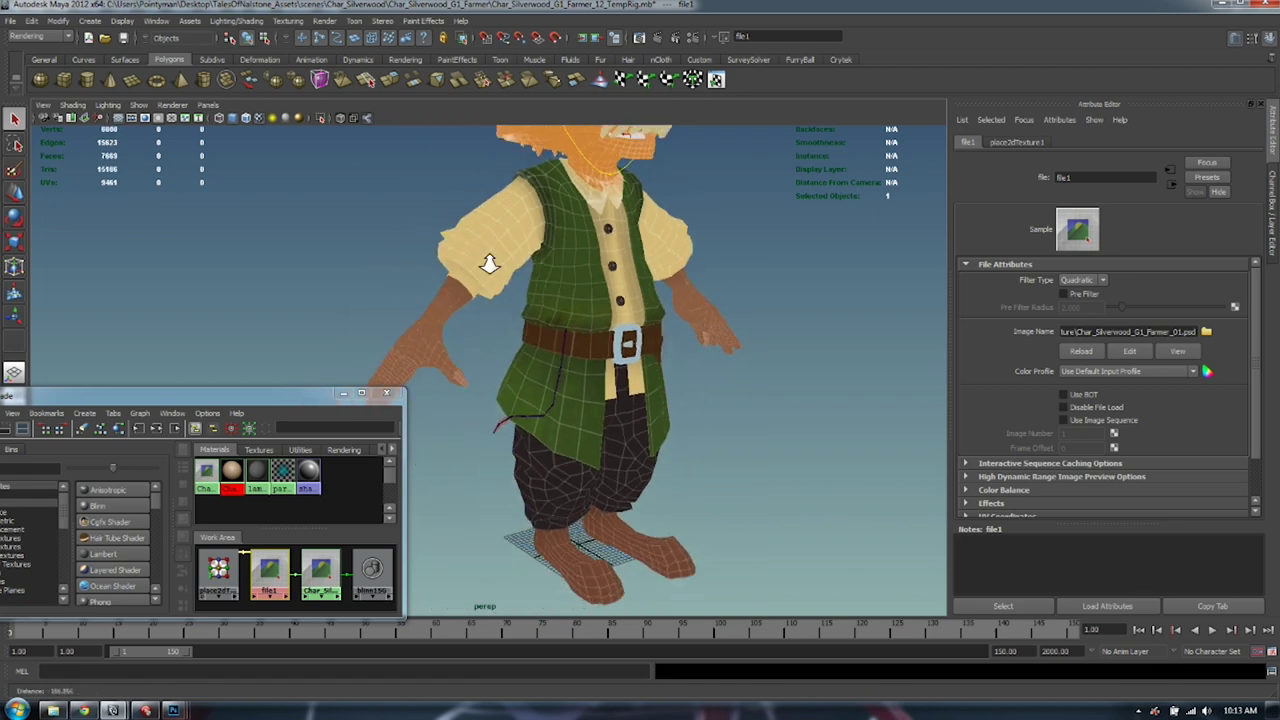
left_click_drag(489, 263, 562, 272, "alt")
Hide the UV wireframe layer in the Photoshop farmer texture, check the model in Maya and save the texture
key("alt+Tab")
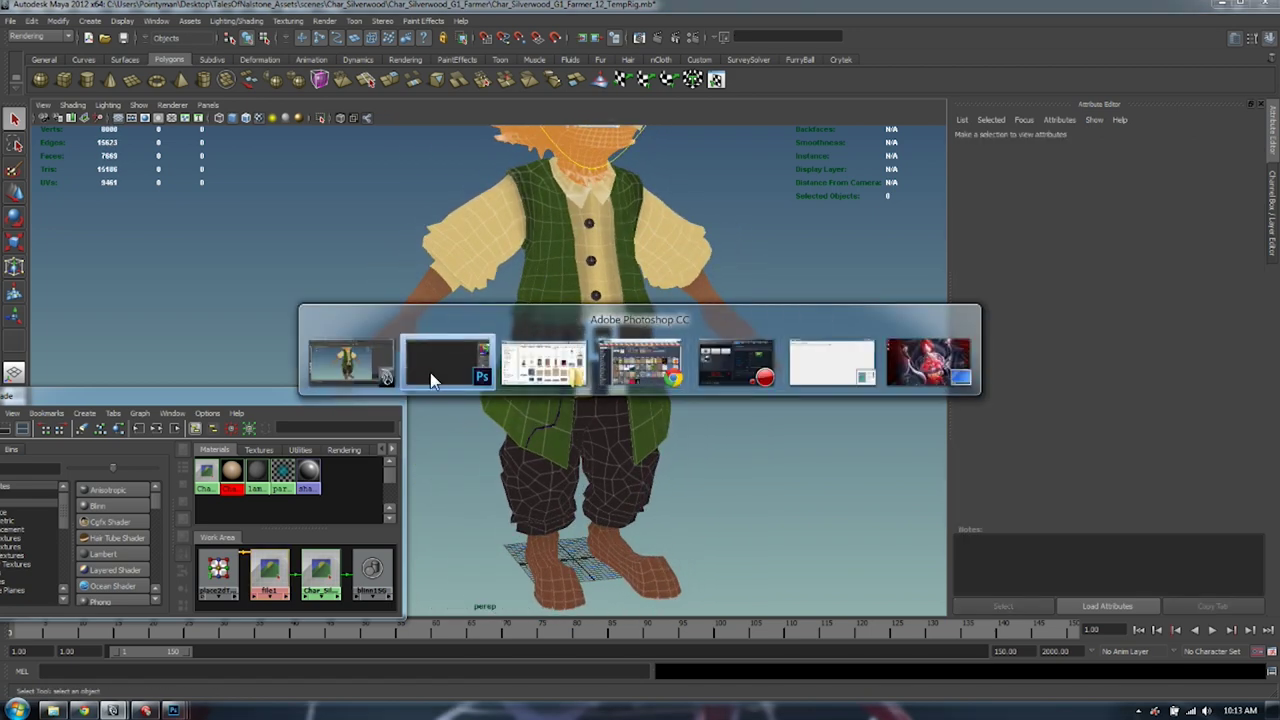
scroll(1200, 470, "up", 10)
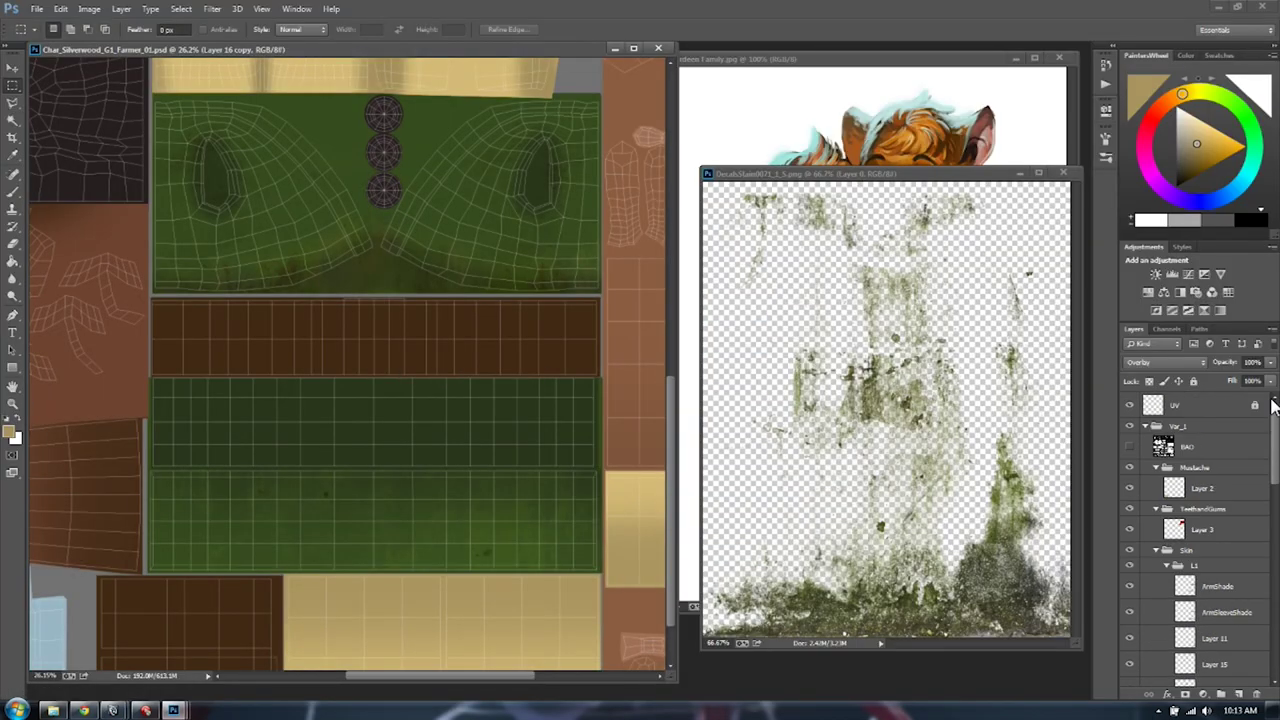
left_click(1132, 408)
key("alt+Tab")
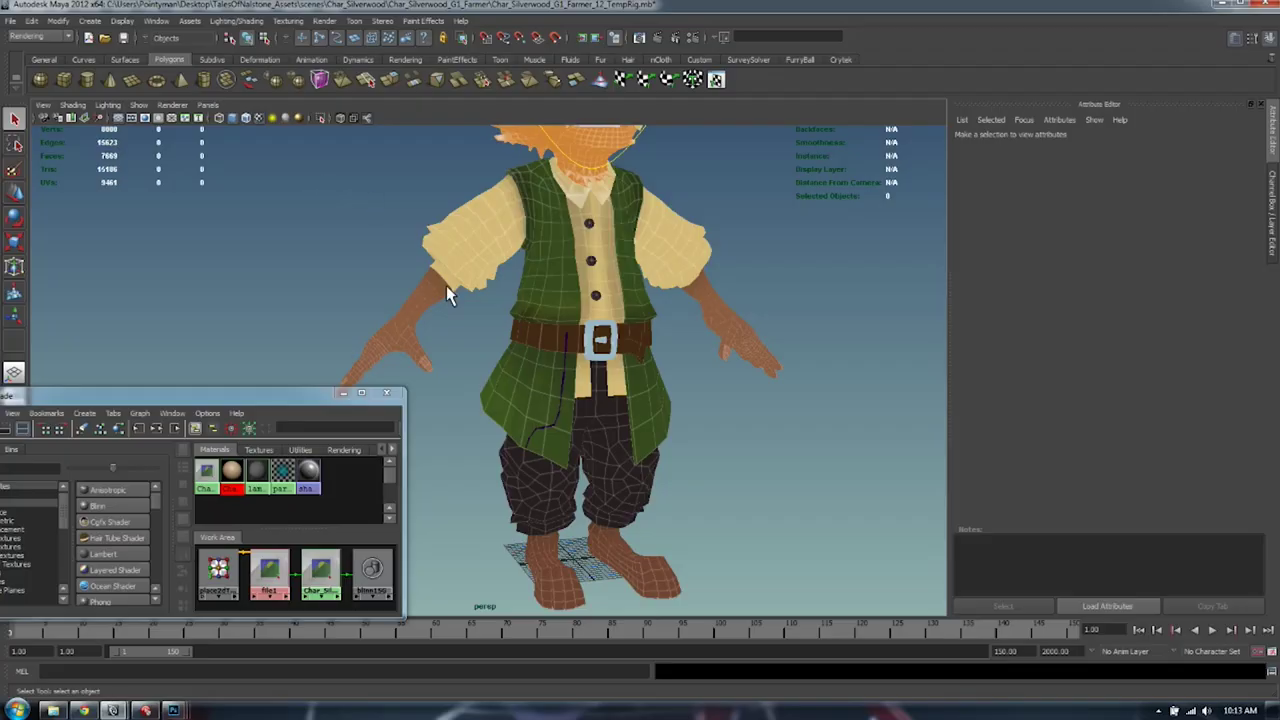
scroll(531, 315, "up", 2)
scroll(531, 315, "down", 3)
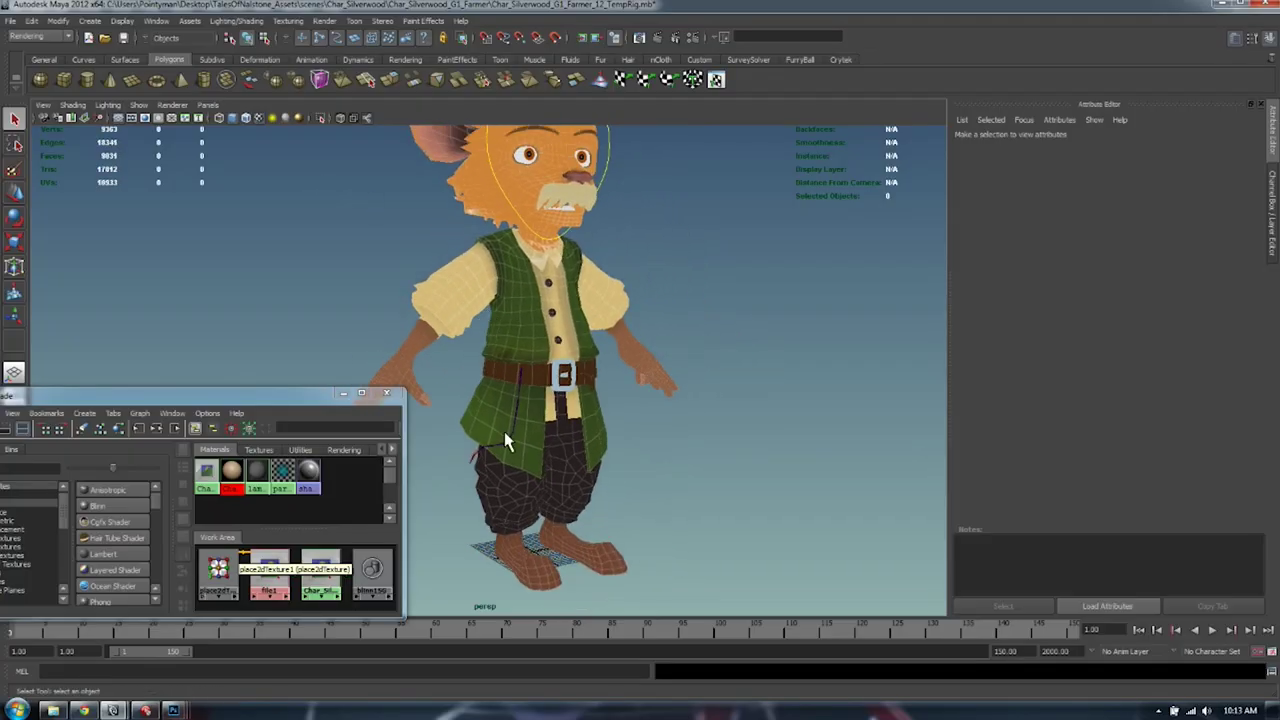
key("alt+Tab")
key("ctrl+s")
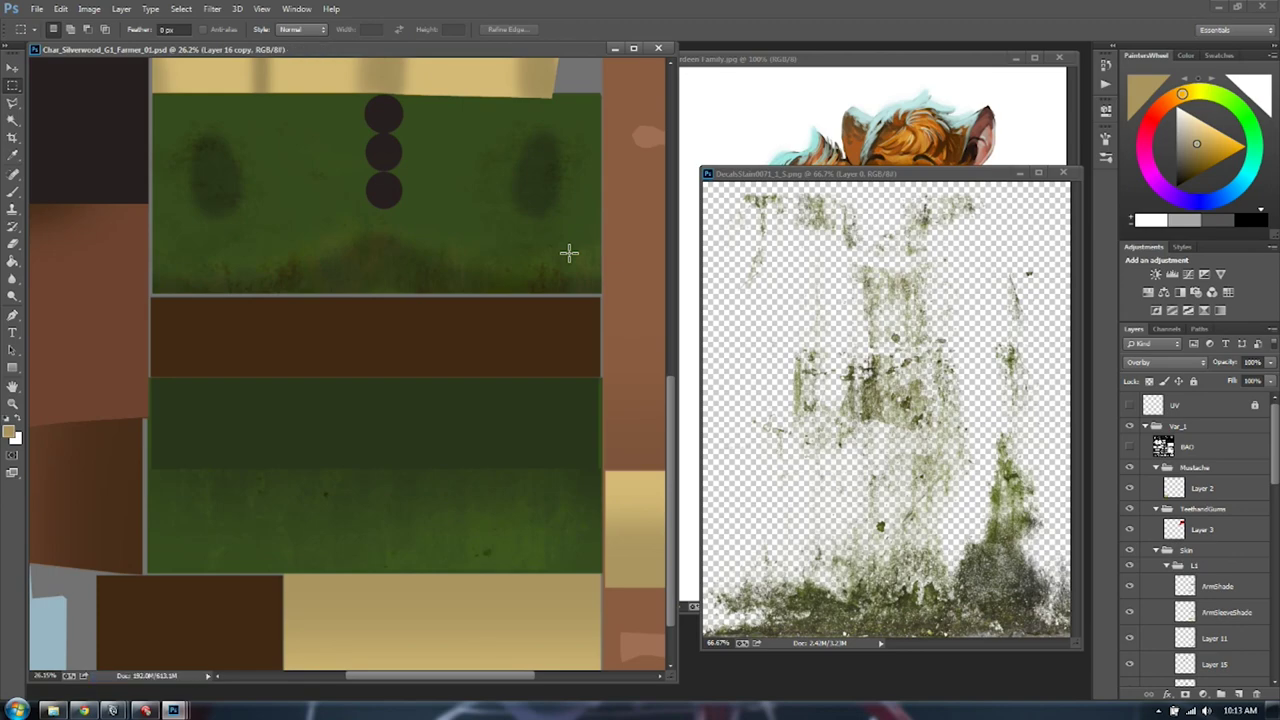
Switch to Maya, reload the image of the file1 texture node and clear the selection
key("alt+Tab")
left_click(271, 580)
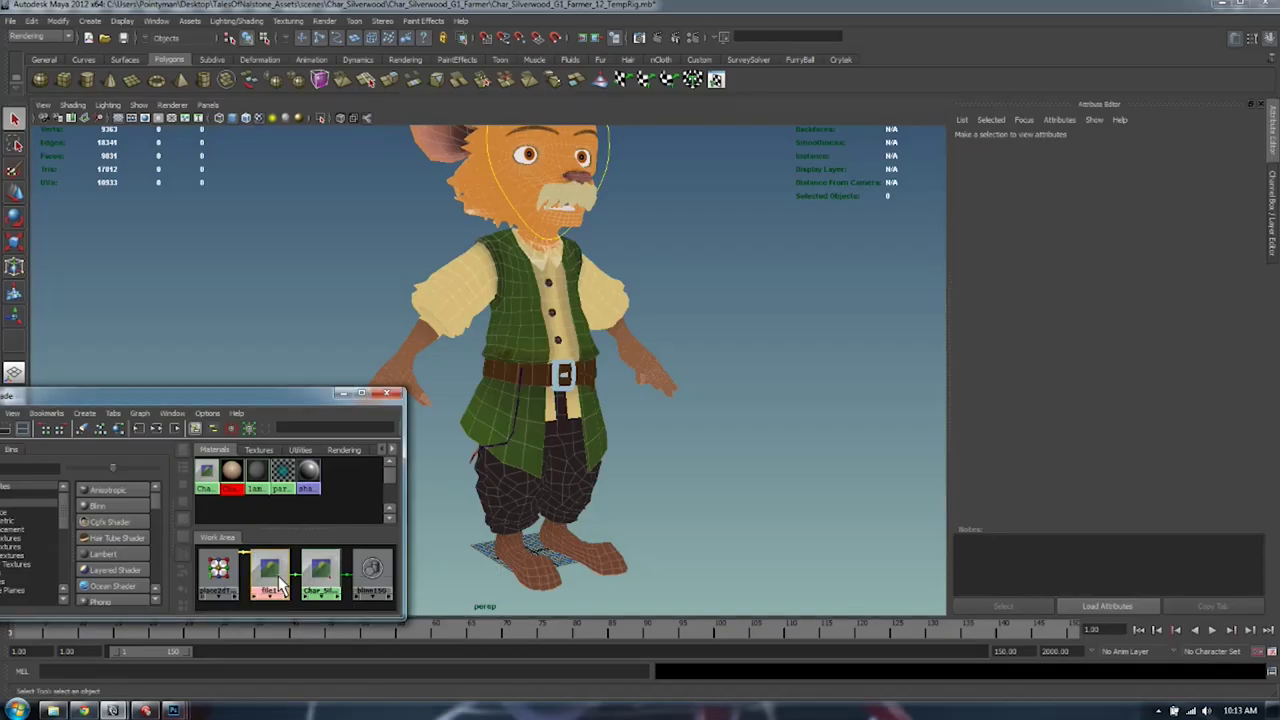
left_click(1088, 353)
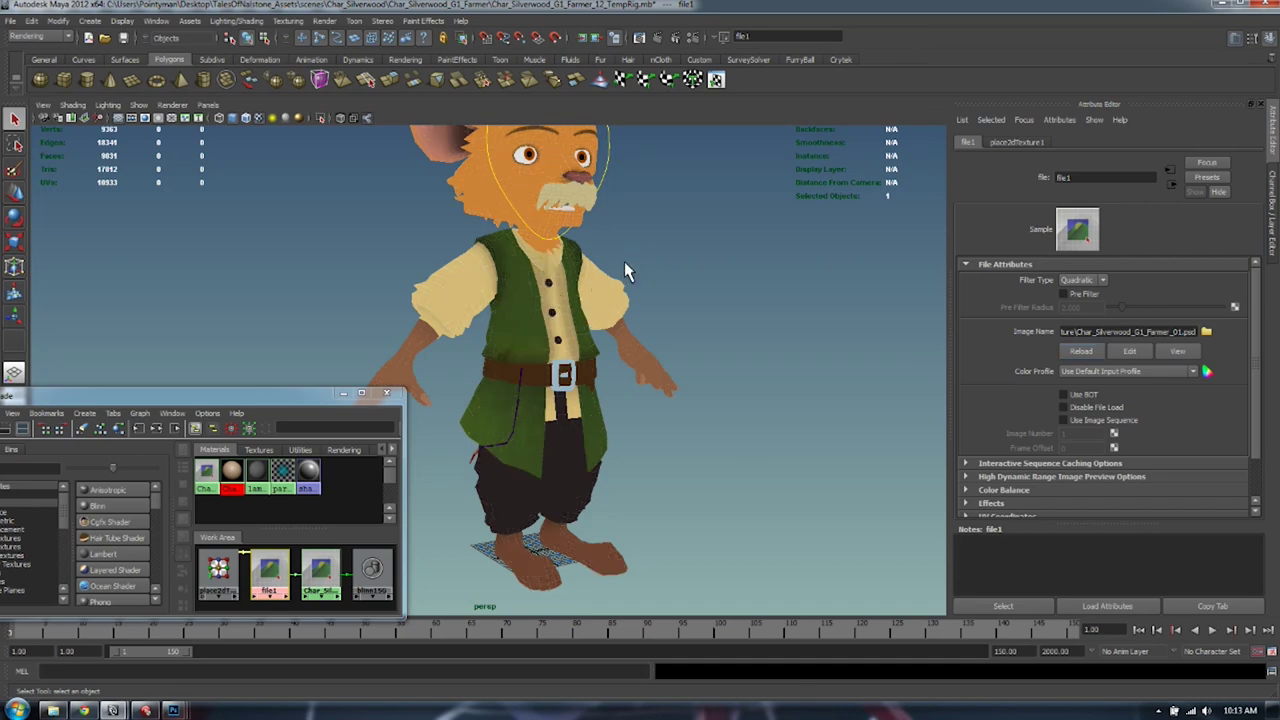
left_click(649, 285)
Examine the farmer's vest, belt and coat skirt without the wireframe, up close and from several angles
left_click_drag(650, 286, 682, 291, "alt")
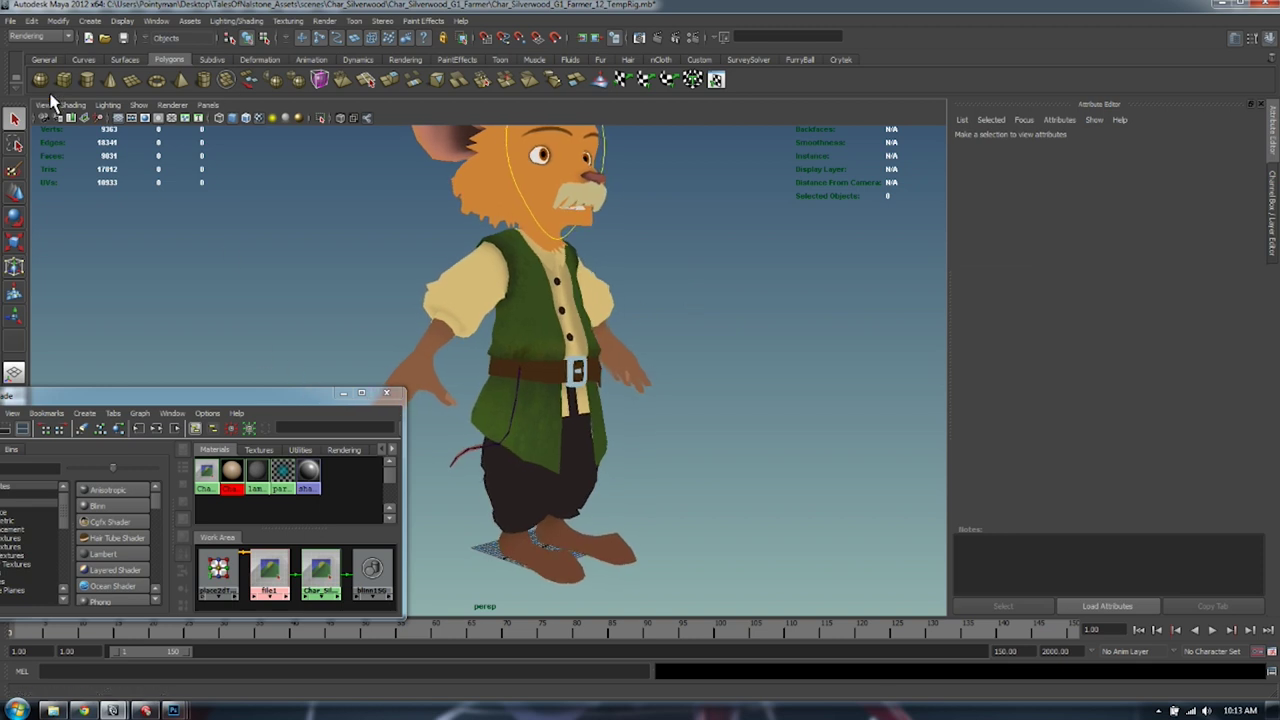
left_click(52, 103)
left_click(108, 255)
left_click_drag(697, 265, 741, 307, "alt")
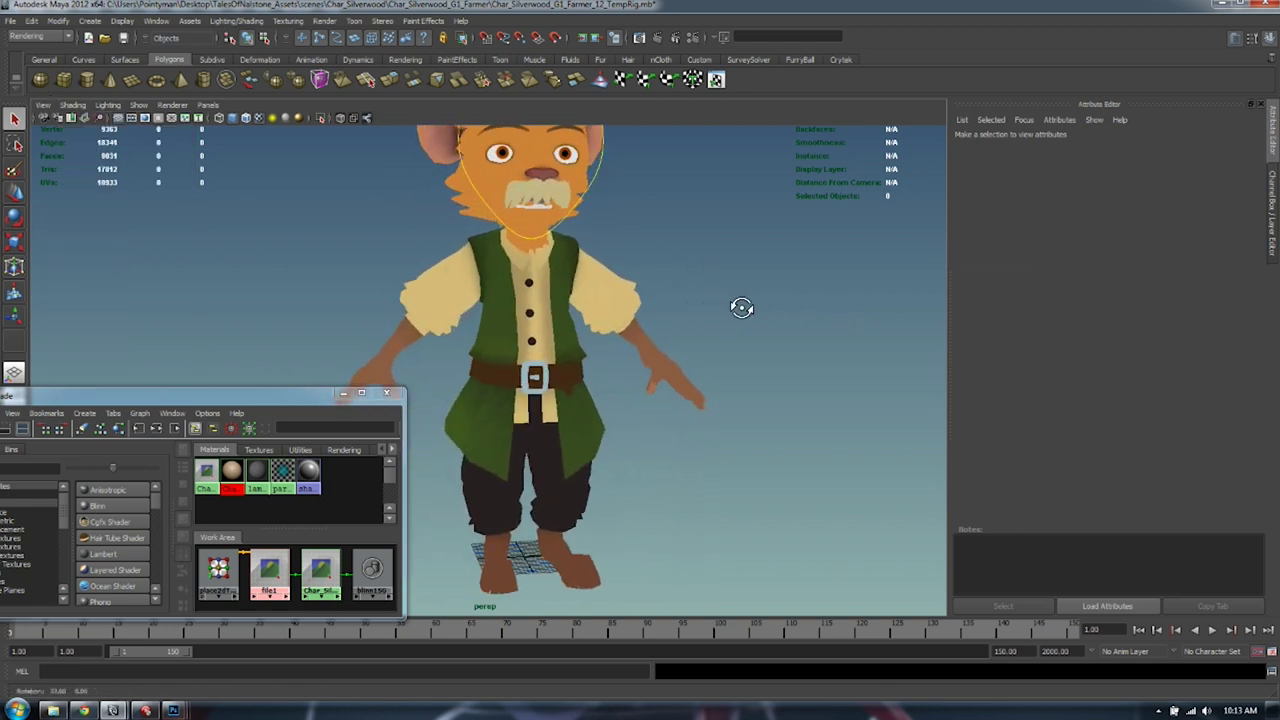
middle_click_drag(611, 273, 600, 369, "alt")
right_click_drag(638, 368, 788, 367, "alt")
middle_click_drag(420, 455, 497, 320, "alt")
right_click_drag(498, 320, 720, 336, "alt")
middle_click_drag(724, 362, 631, 221, "alt")
left_click_drag(755, 331, 690, 326, "alt")
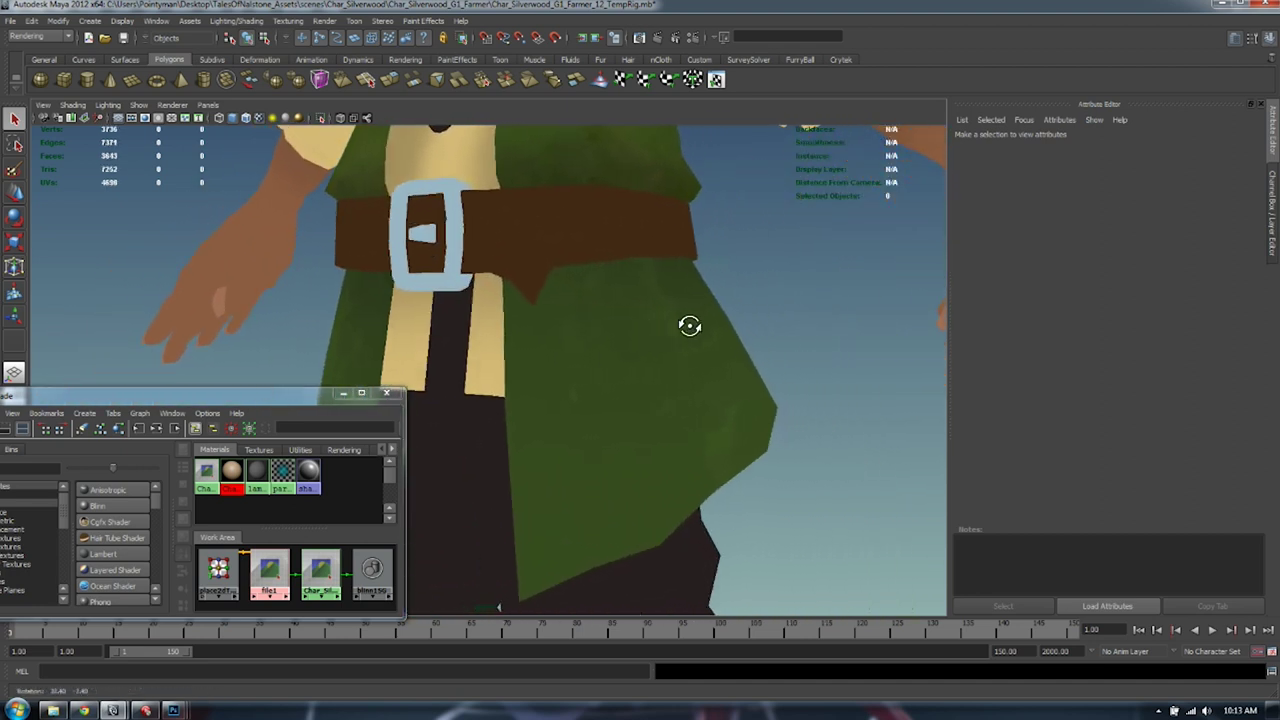
right_click_drag(770, 303, 565, 294, "alt")
middle_click_drag(562, 293, 617, 297, "alt")
left_click_drag(612, 300, 674, 295, "alt")
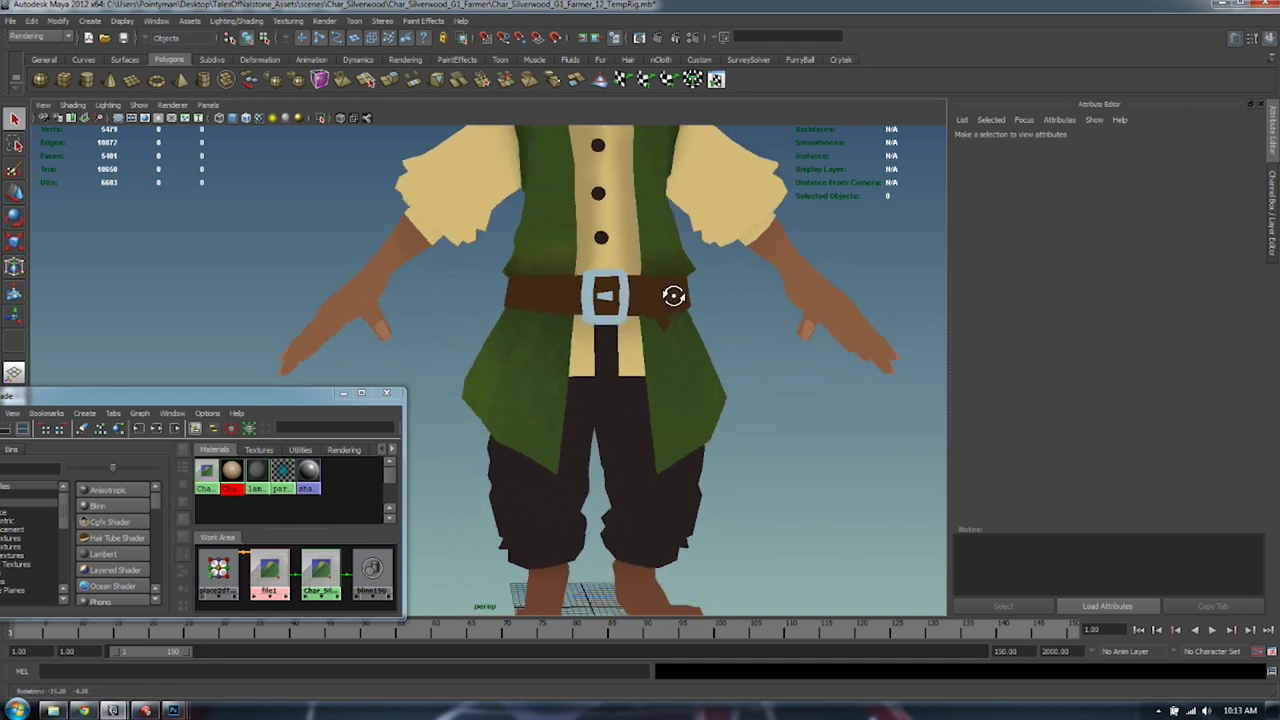
right_click_drag(672, 300, 586, 350, "alt")
middle_click_drag(651, 298, 660, 364, "alt")
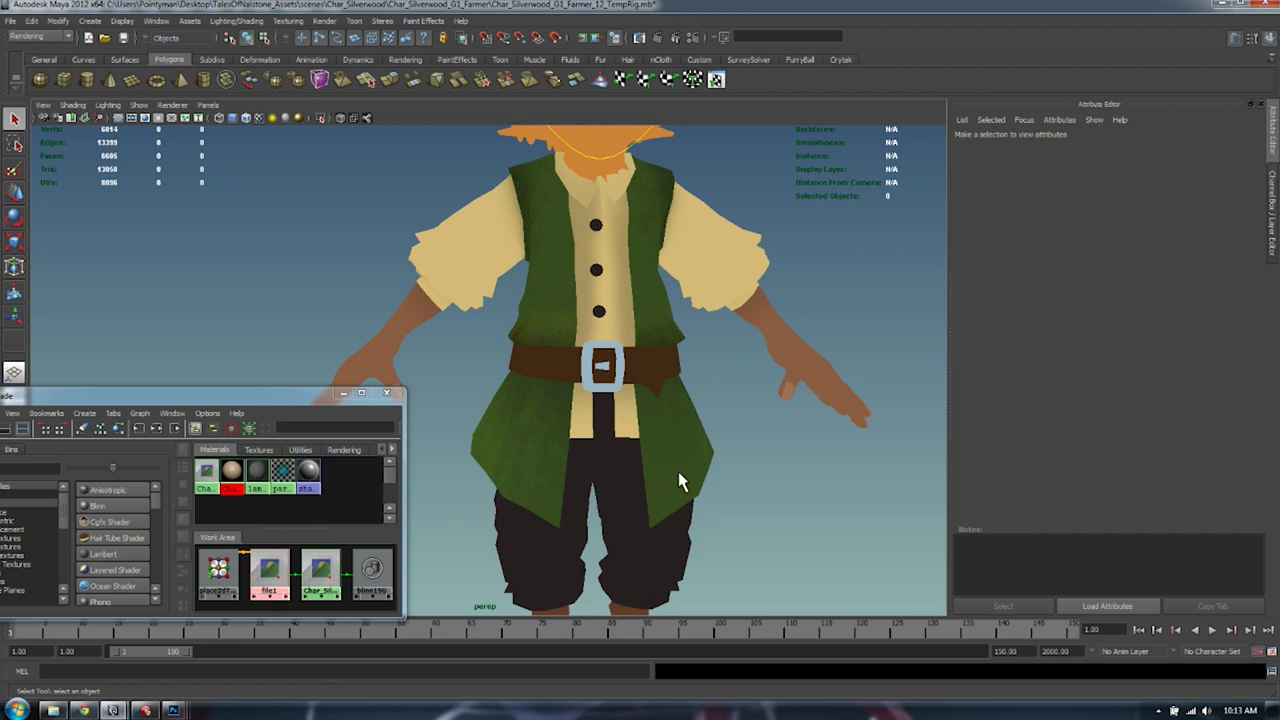
right_click_drag(549, 223, 642, 273, "alt")
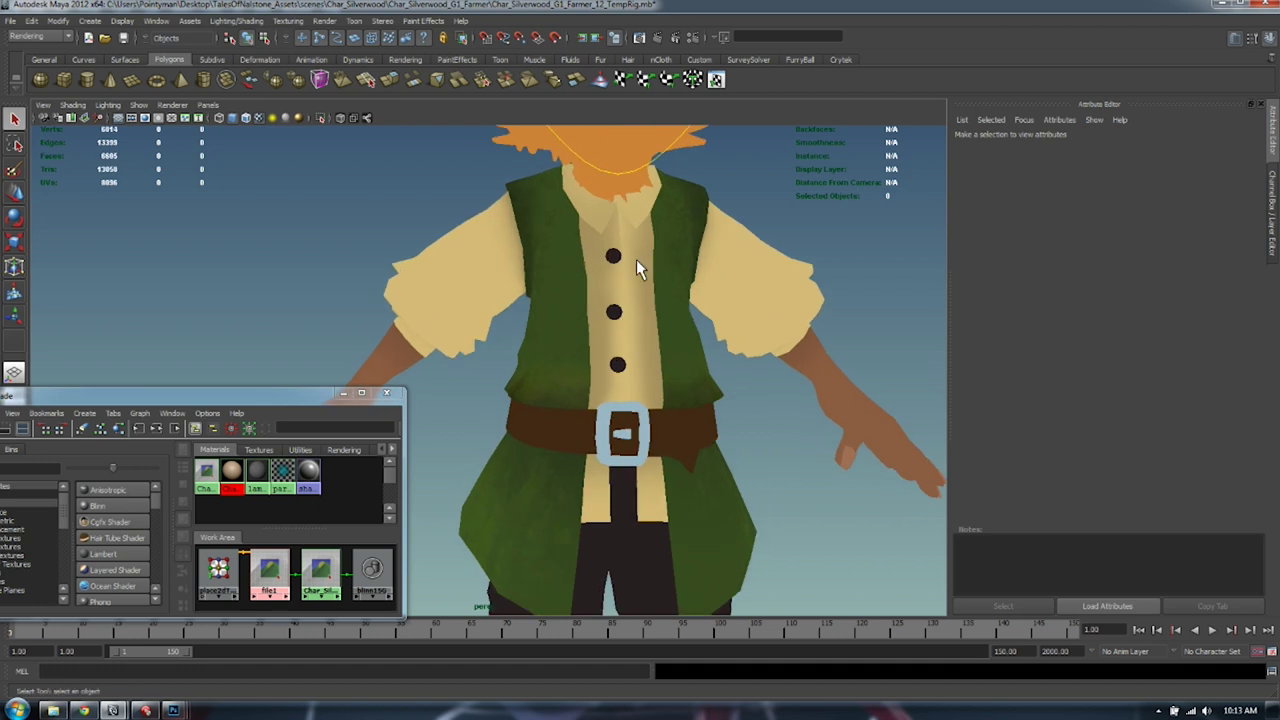
left_click_drag(671, 320, 699, 313, "alt")
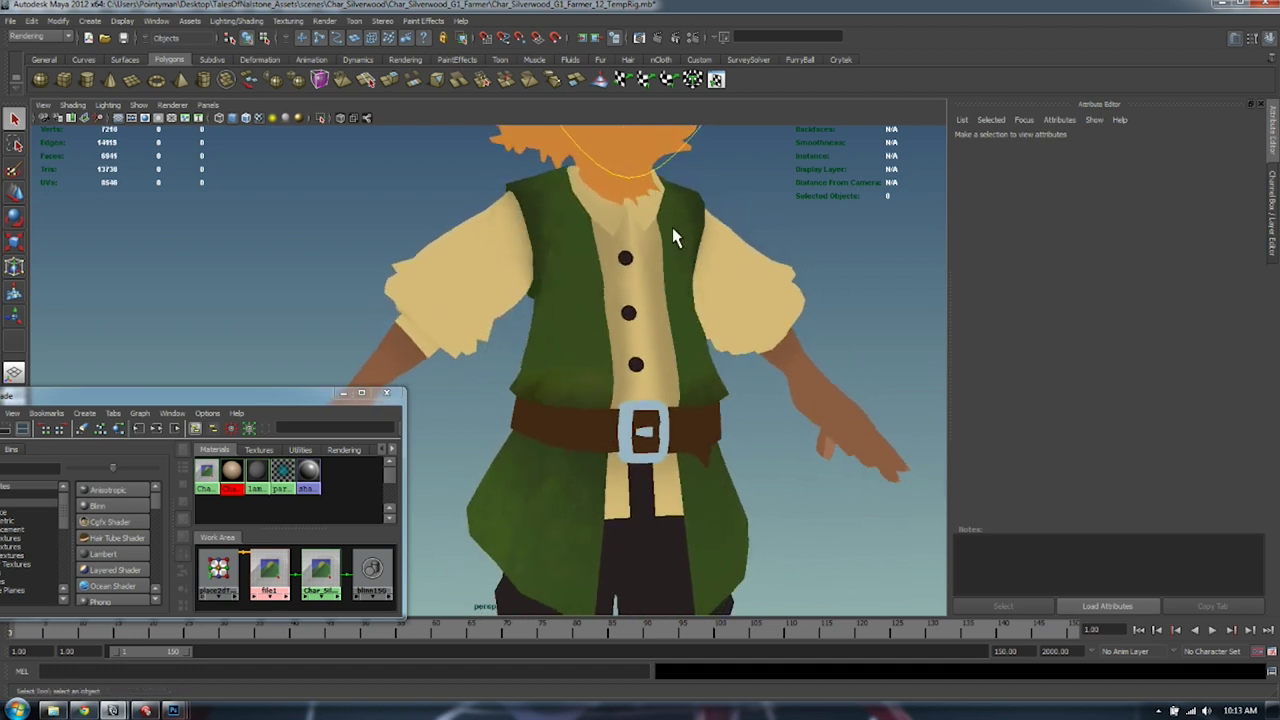
Return to Photoshop and examine the dark armhole patches and blended stains on the green vest texture
key("alt+Tab")
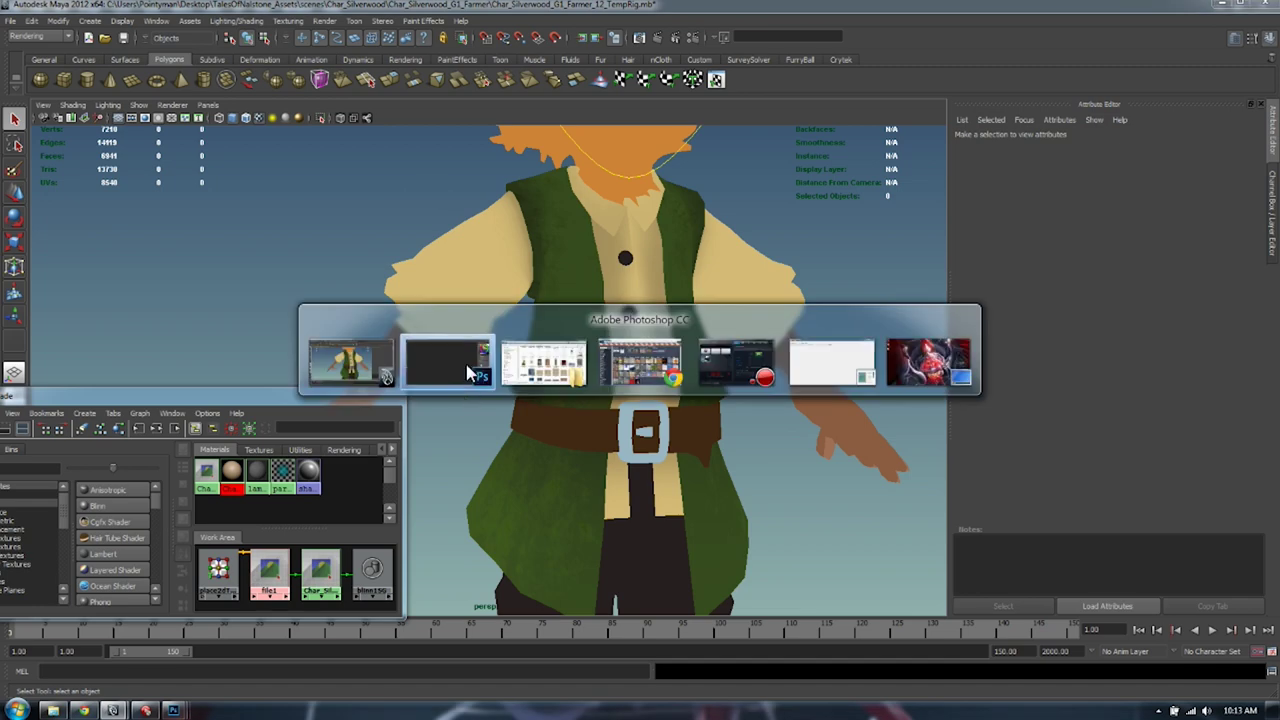
scroll(241, 201, "up", 4, "alt")
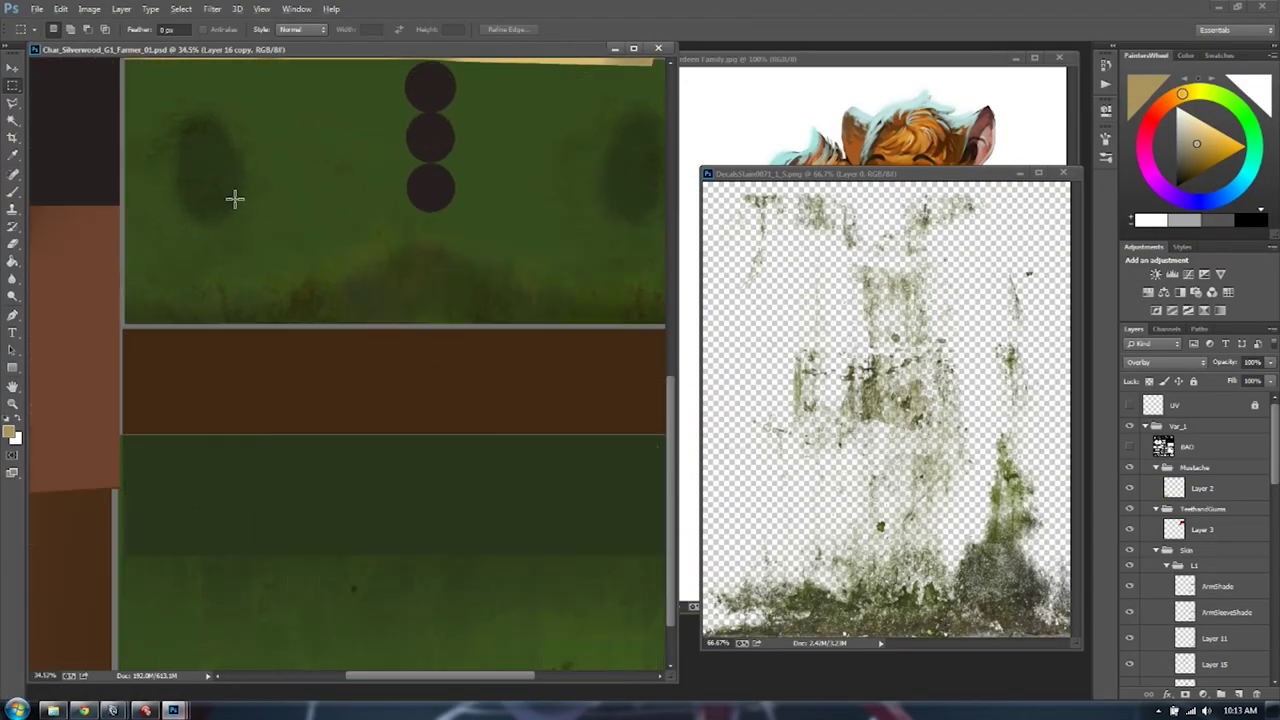
left_click_drag(243, 205, 376, 416)
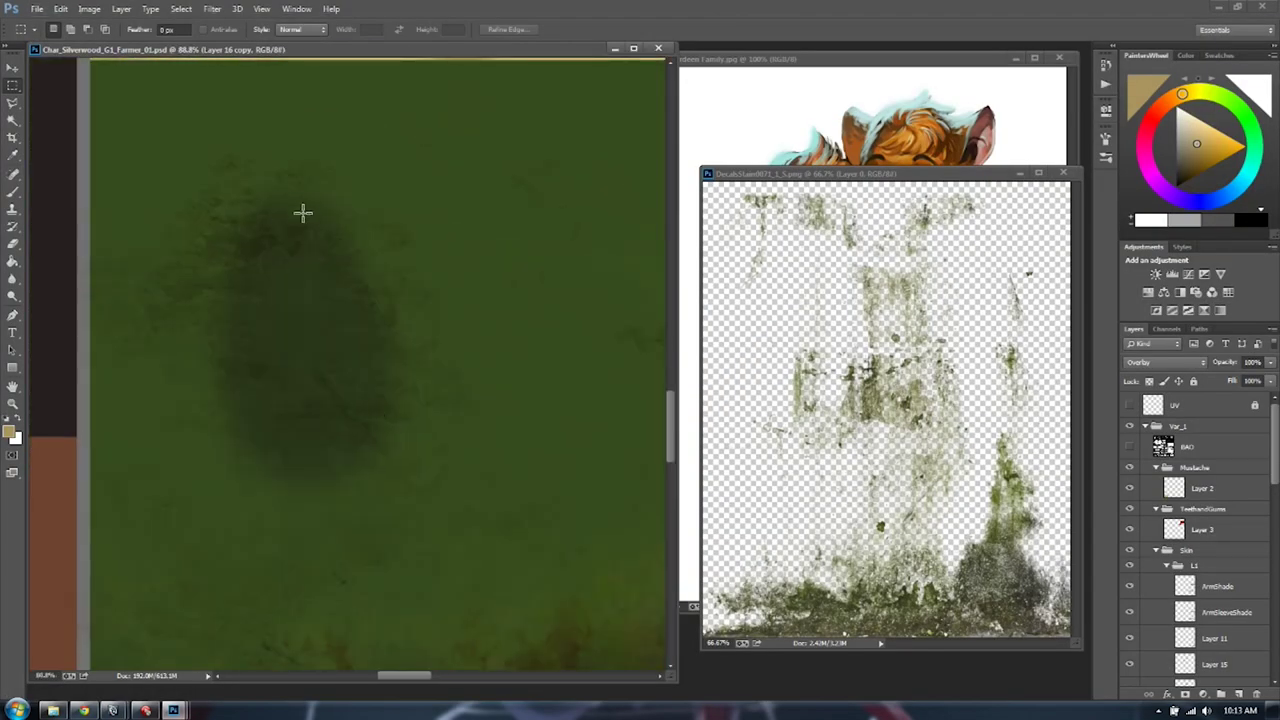
scroll(288, 207, "down", 1, "alt")
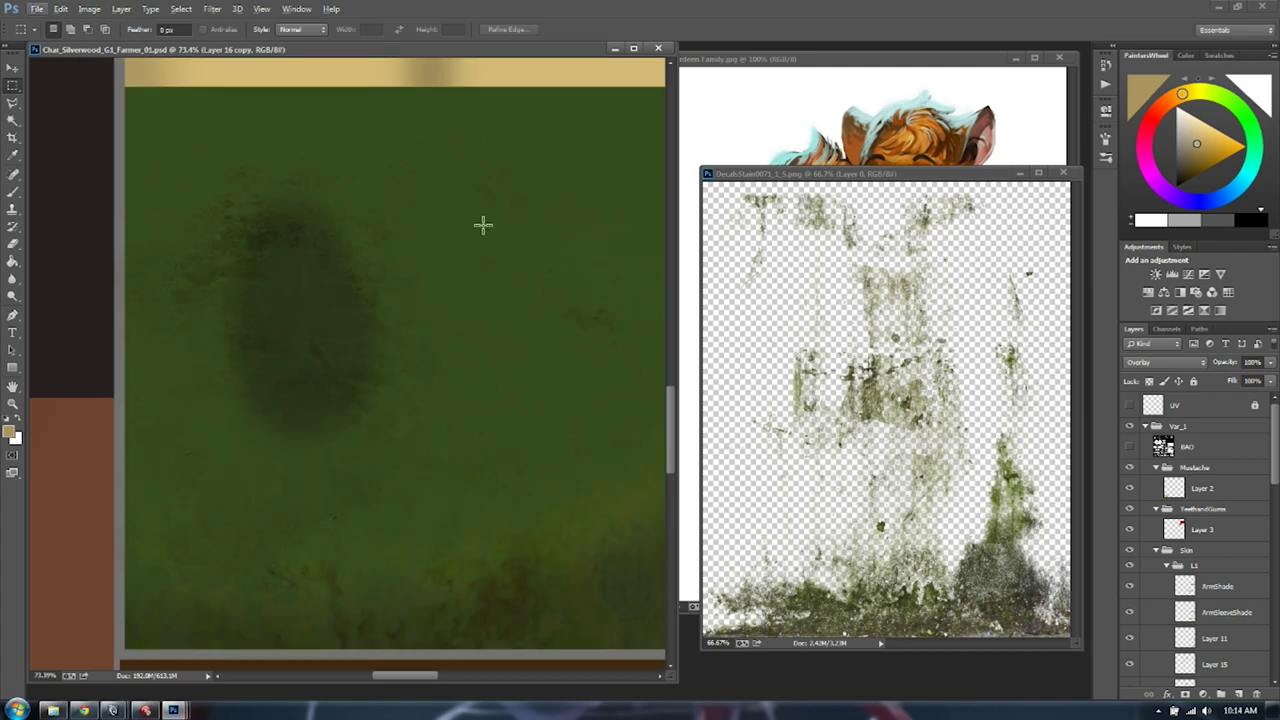
scroll(460, 237, "down", 1, "alt")
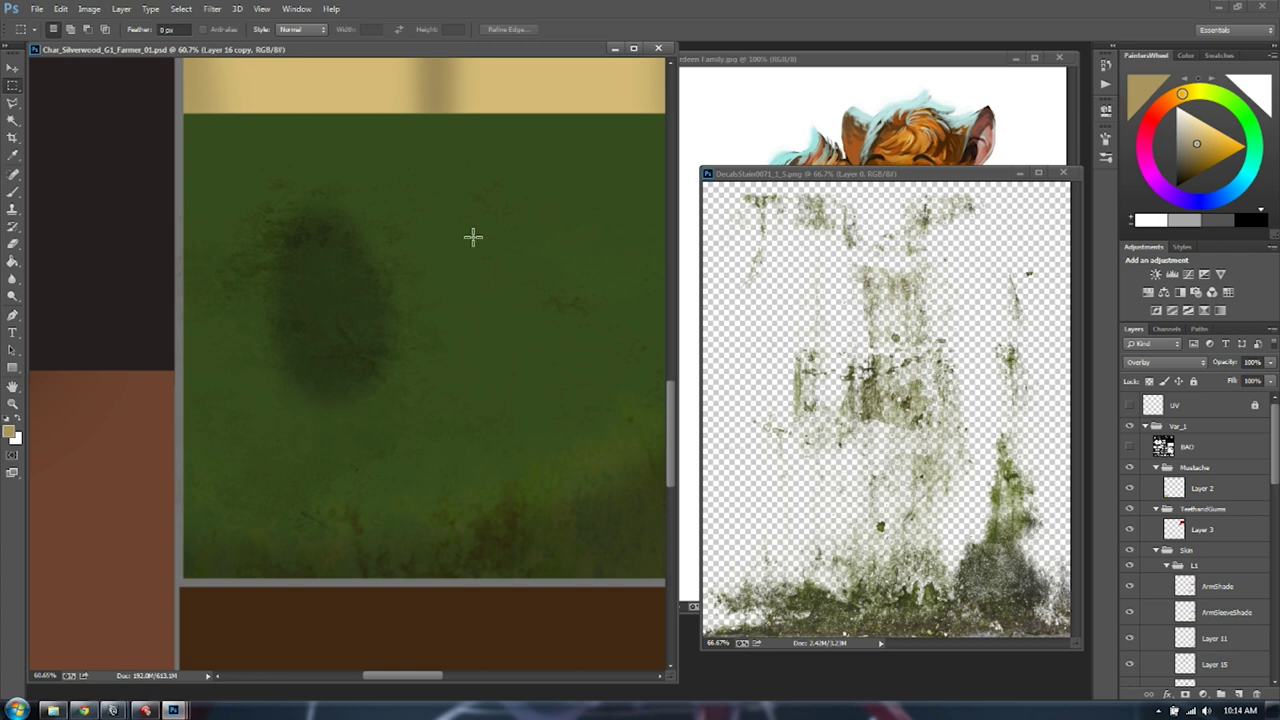
scroll(471, 223, "down", 3, "alt")
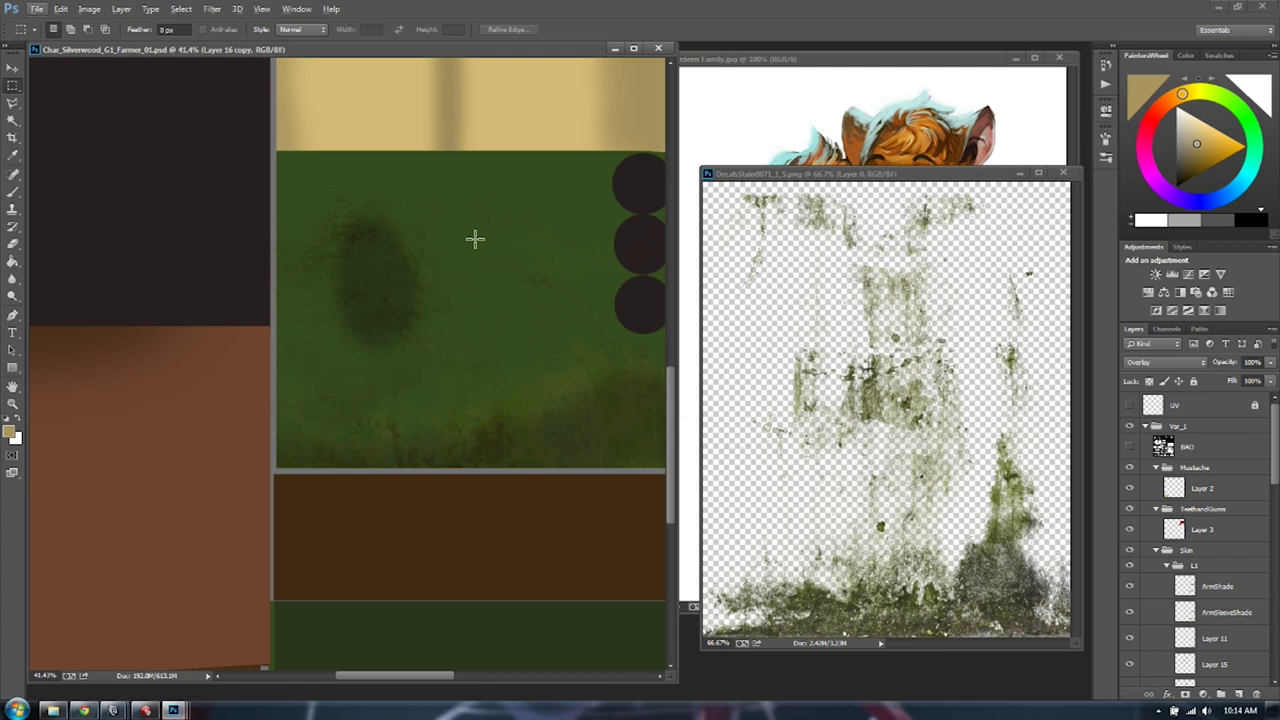
scroll(475, 238, "up", 1, "alt")
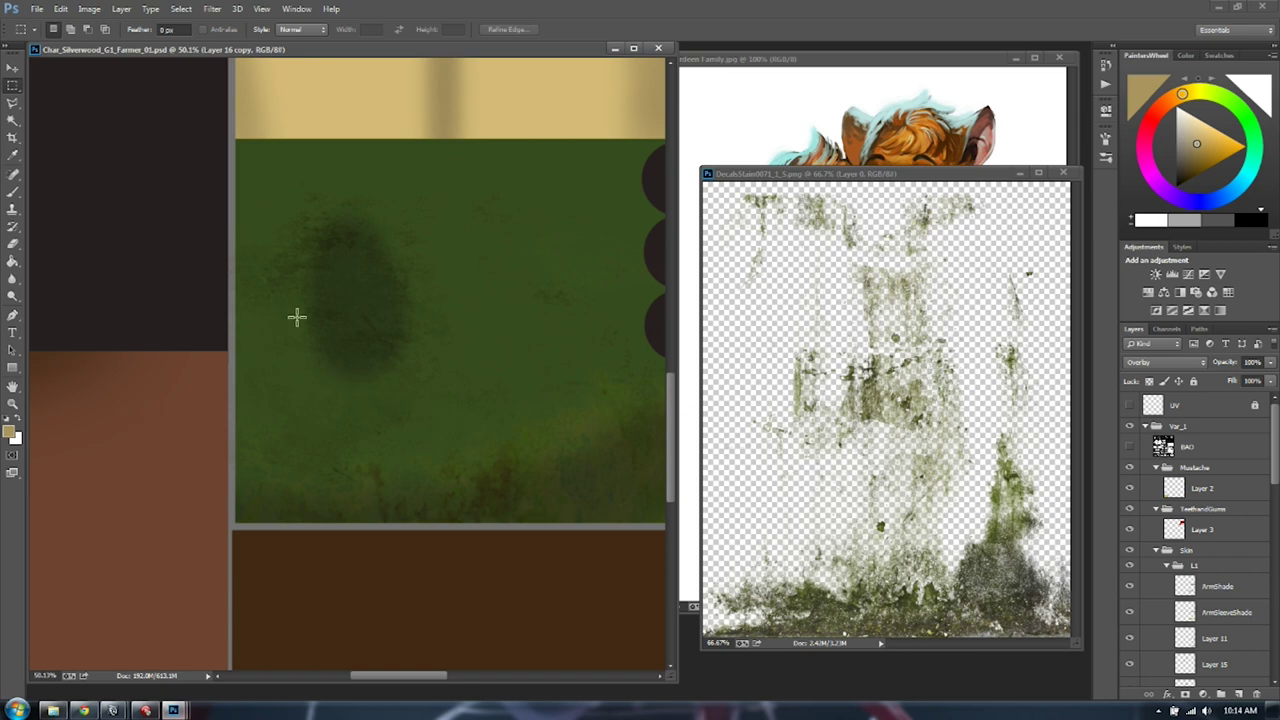
left_click_drag(546, 363, 372, 289)
scroll(372, 289, "down", 4, "alt")
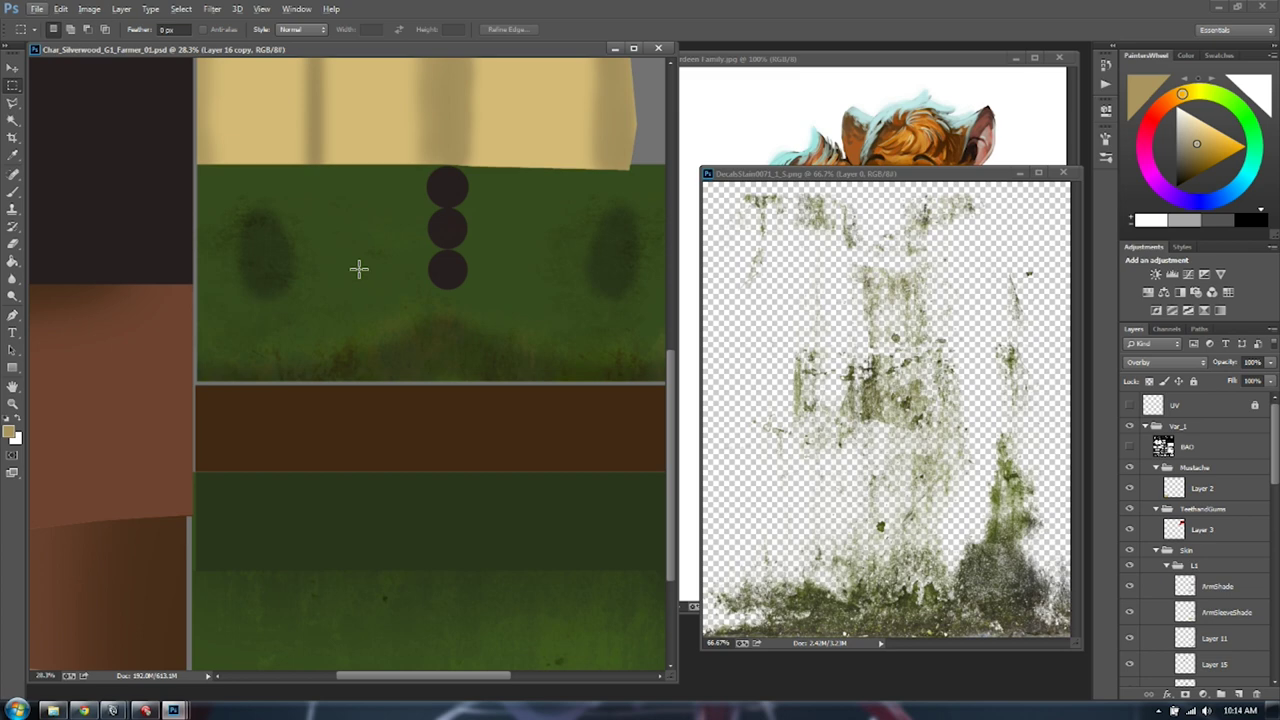
Open FabricPlain0015_L from the Textures_CgTextures folder and paste a copy of the whole image into the farmer texture above Layer 16 copy
key("alt")
left_click(52, 711)
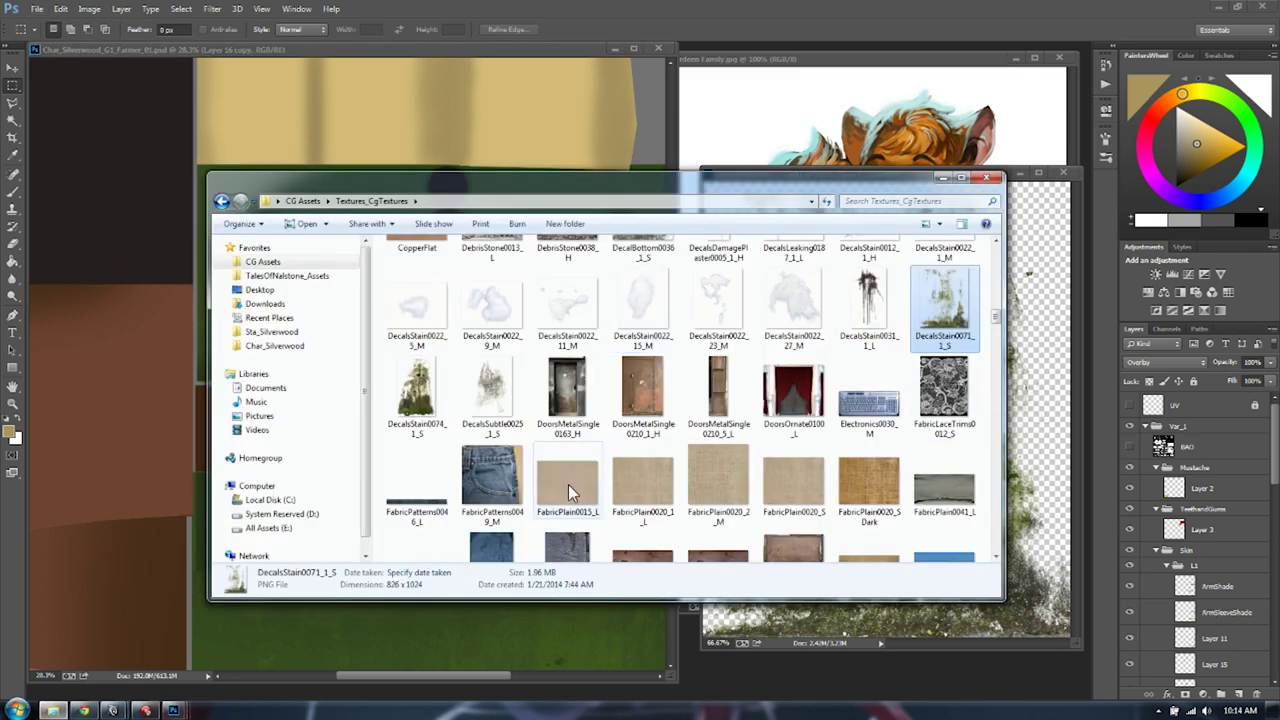
left_click_drag(568, 484, 798, 690)
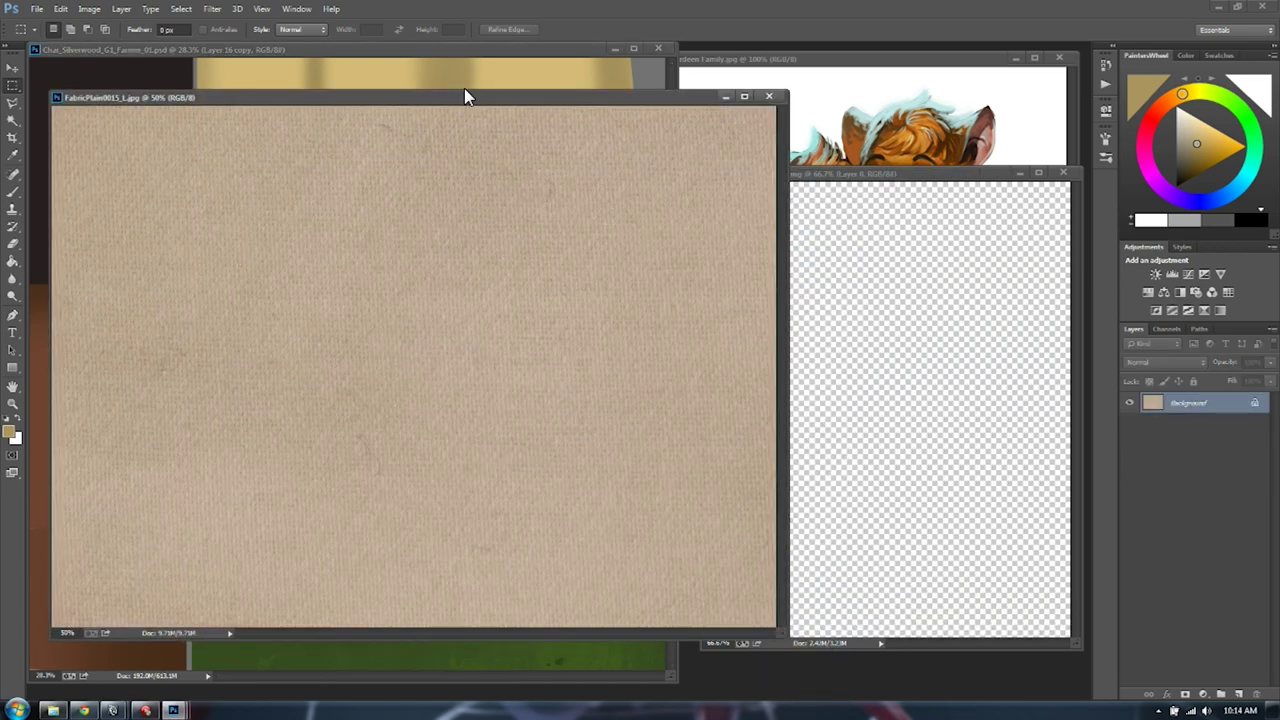
key("ctrl+a")
key("ctrl+c")
left_click(466, 74)
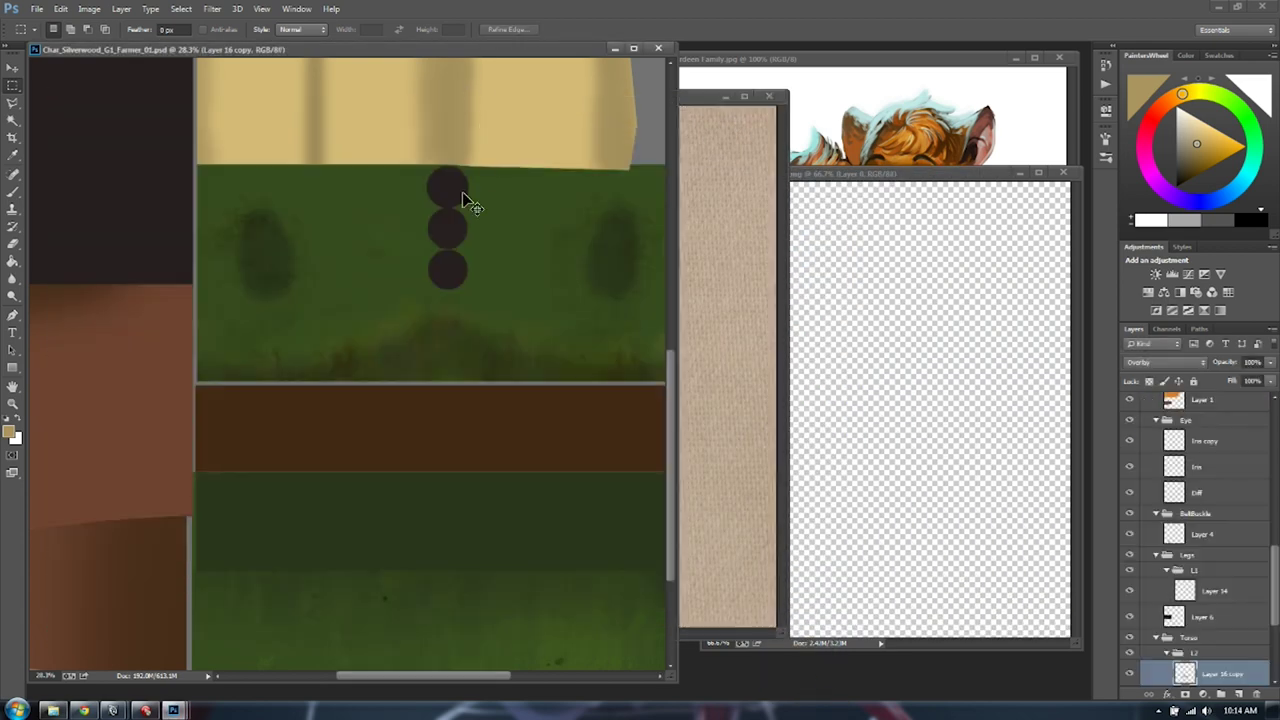
key("ctrl+v")
Show the UV wireframe layer and move the pasted fabric on Layer 16 up over the green vest
left_click_drag(1273, 597, 1272, 426)
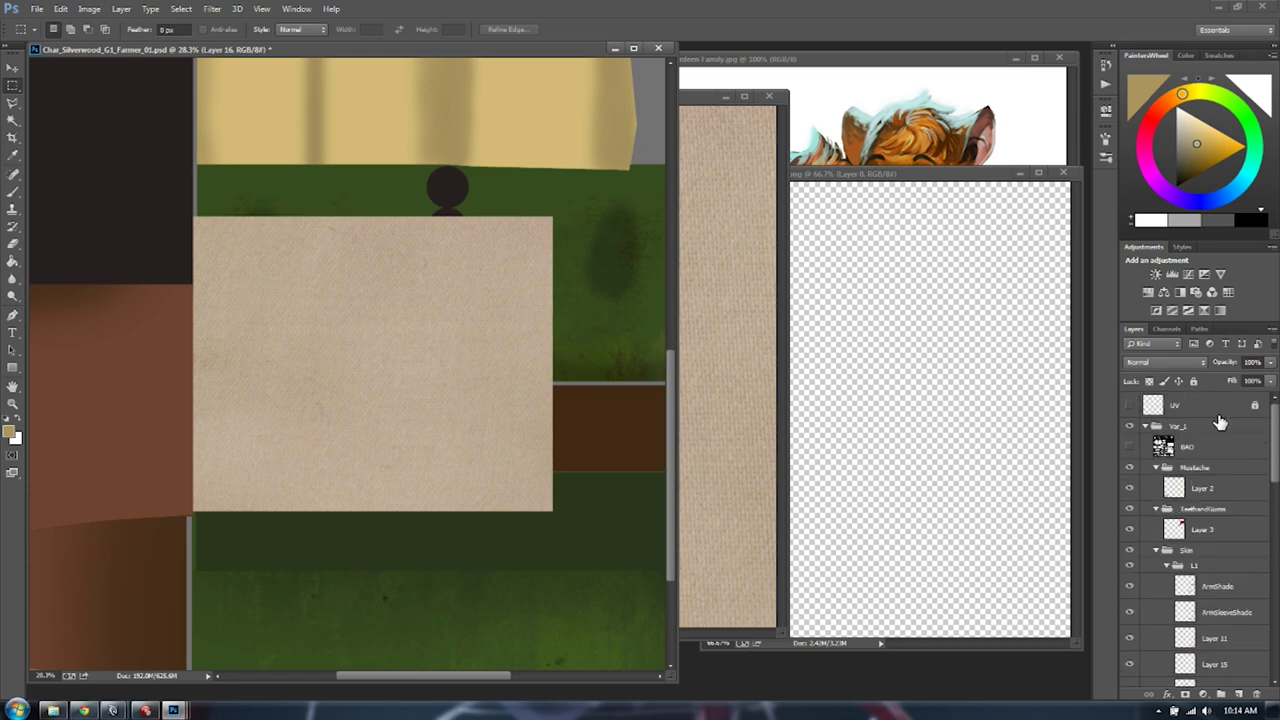
left_click(1129, 406)
scroll(1260, 580, "down", 10)
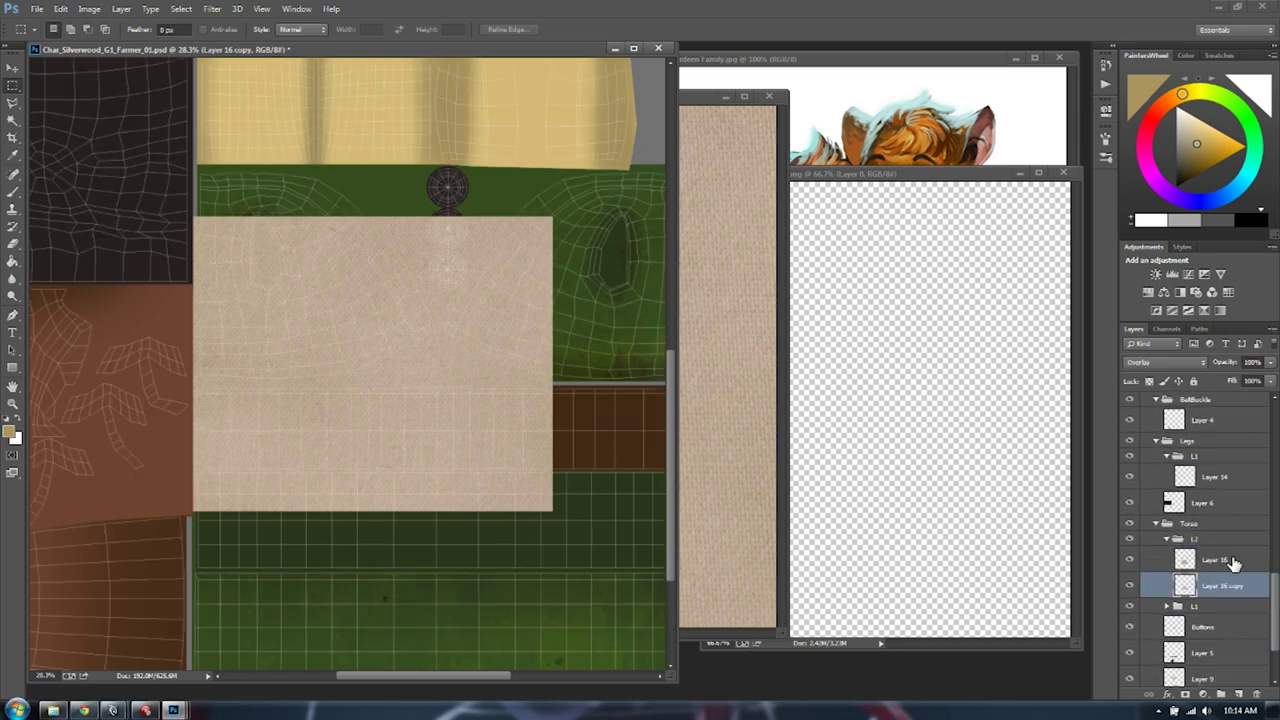
scroll(386, 275, "up", 3, "alt")
key("v")
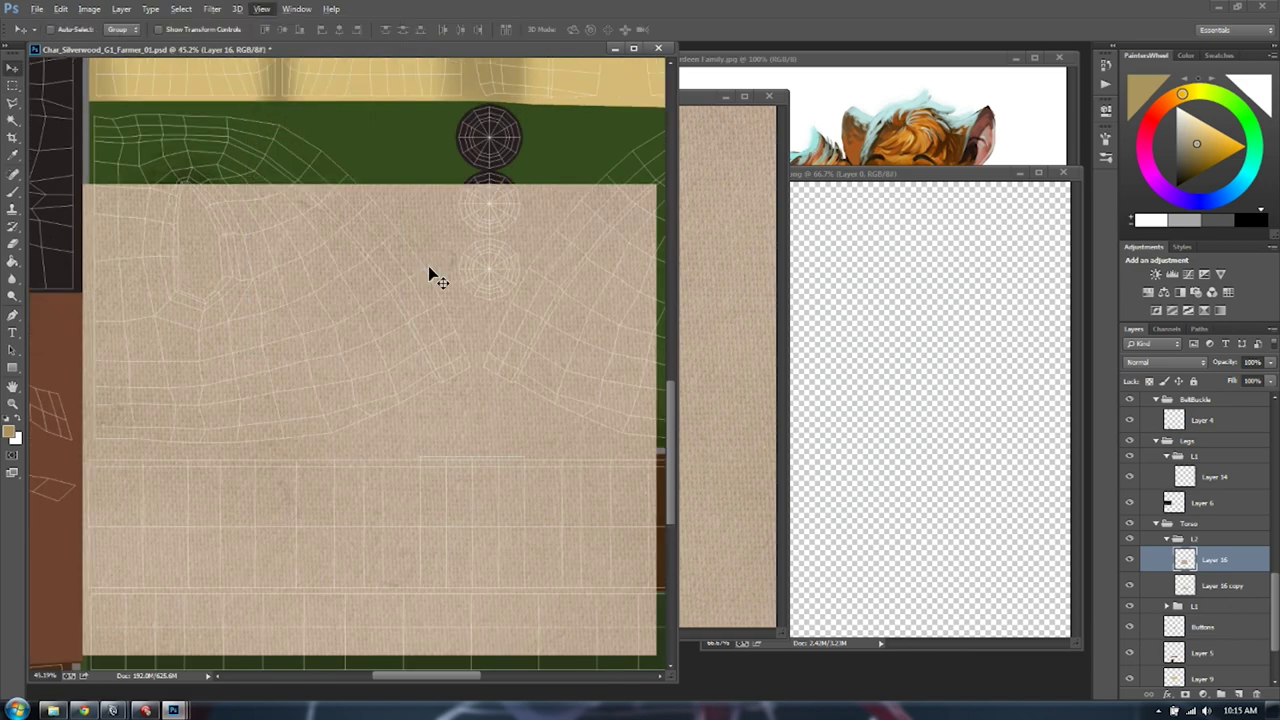
key("m")
left_click_drag(456, 316, 481, 289)
key("ctrl+d")
left_click(13, 68)
left_click_drag(329, 271, 324, 210)
Scale the fabric to 31.31% width and 33.97% height and place it over the vest's upper left corner
key("ctrl+t")
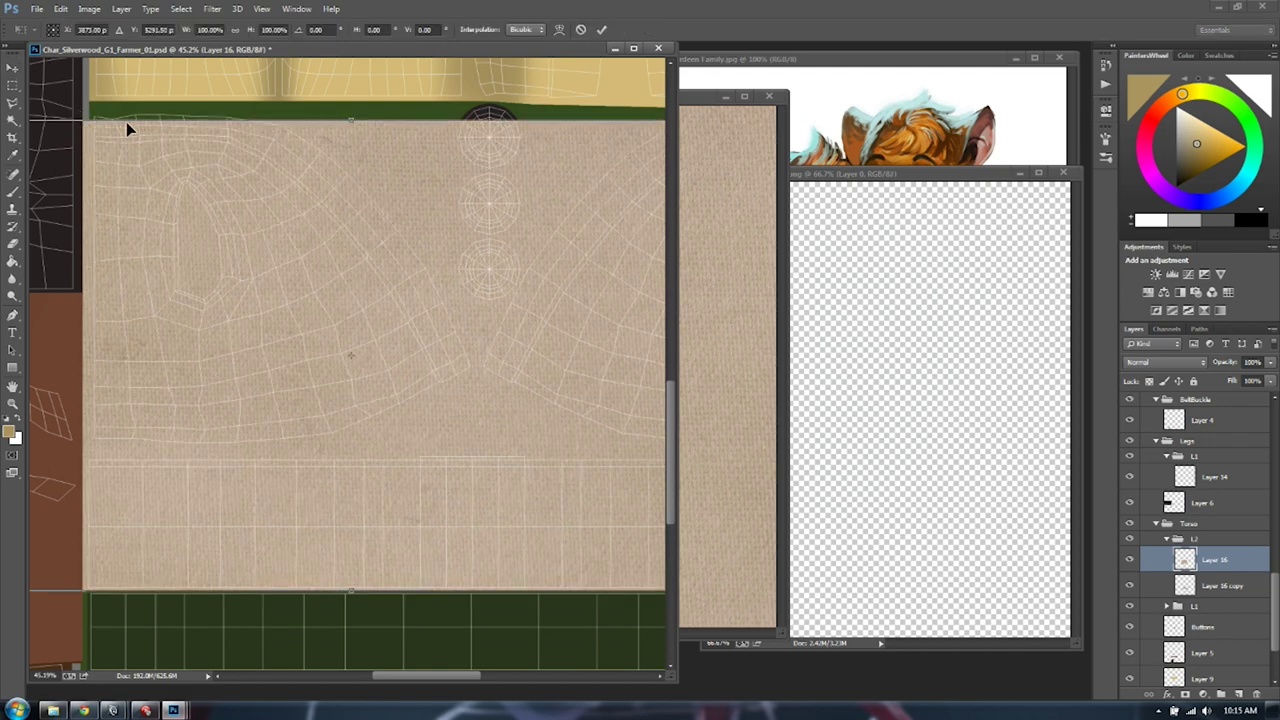
left_click_drag(380, 245, 286, 243)
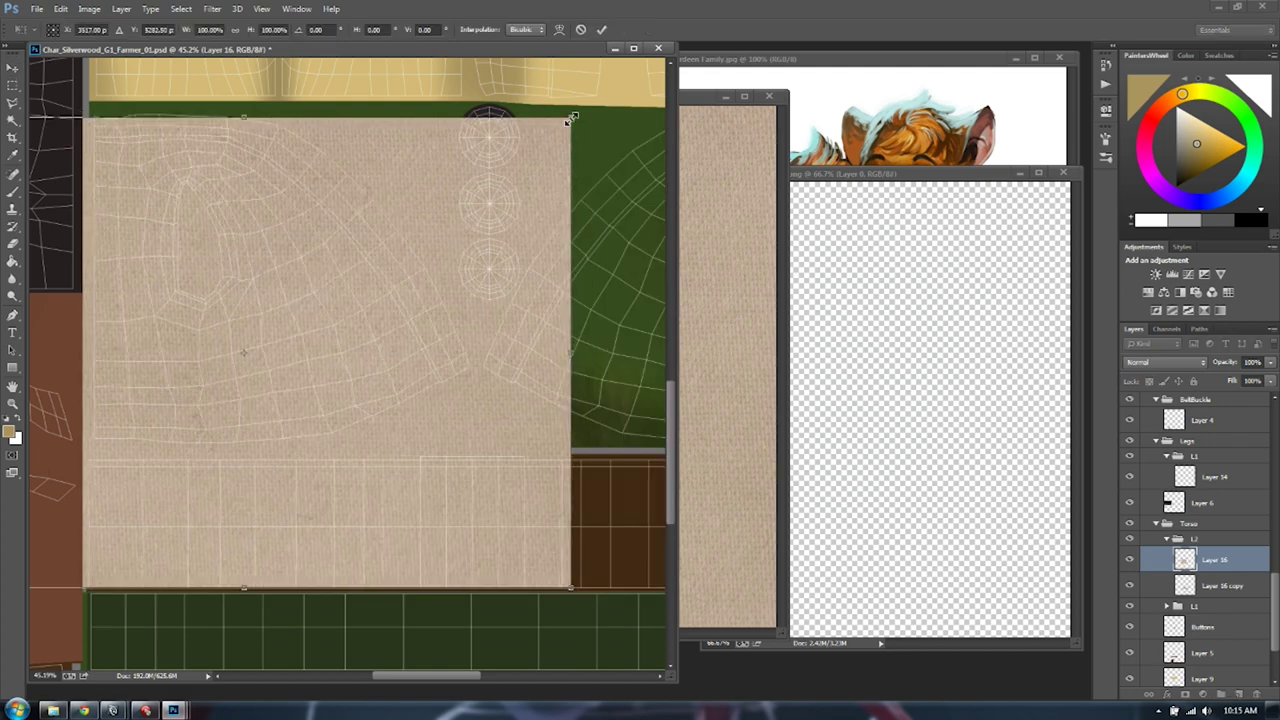
left_click_drag(398, 199, 350, 252, "alt")
scroll(296, 292, "up", 5, "alt")
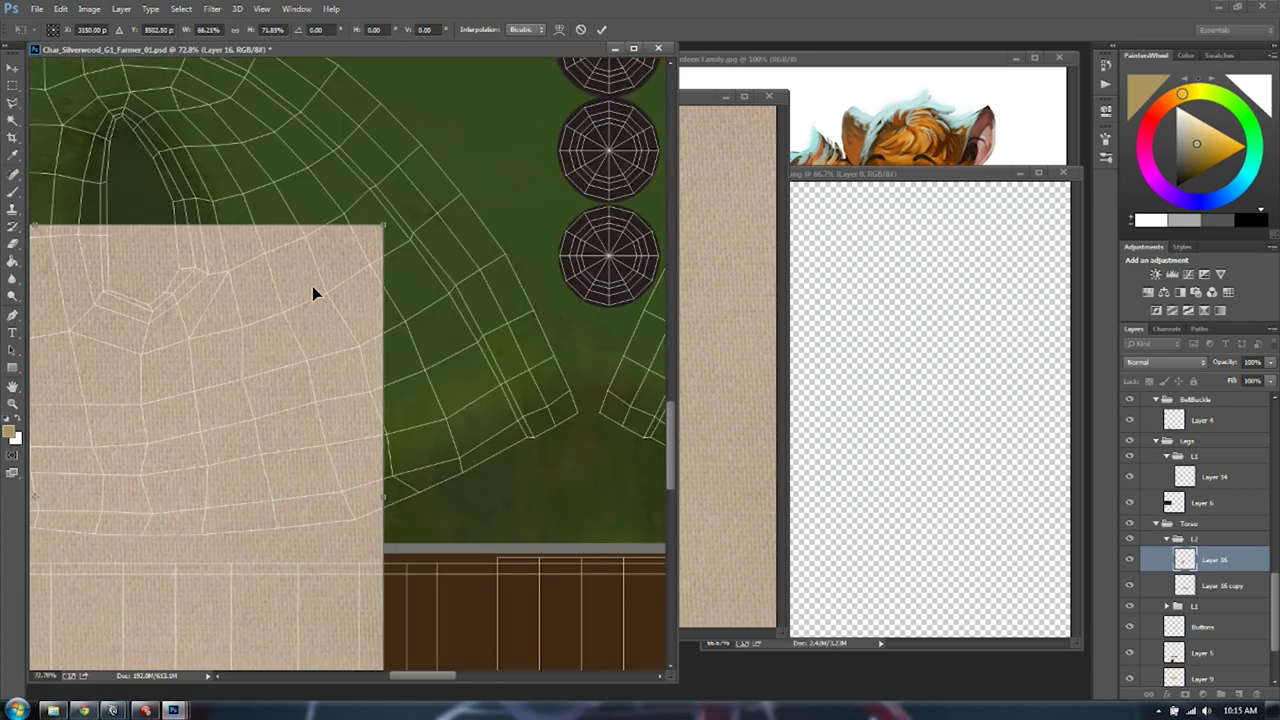
left_click_drag(243, 315, 200, 370, "alt")
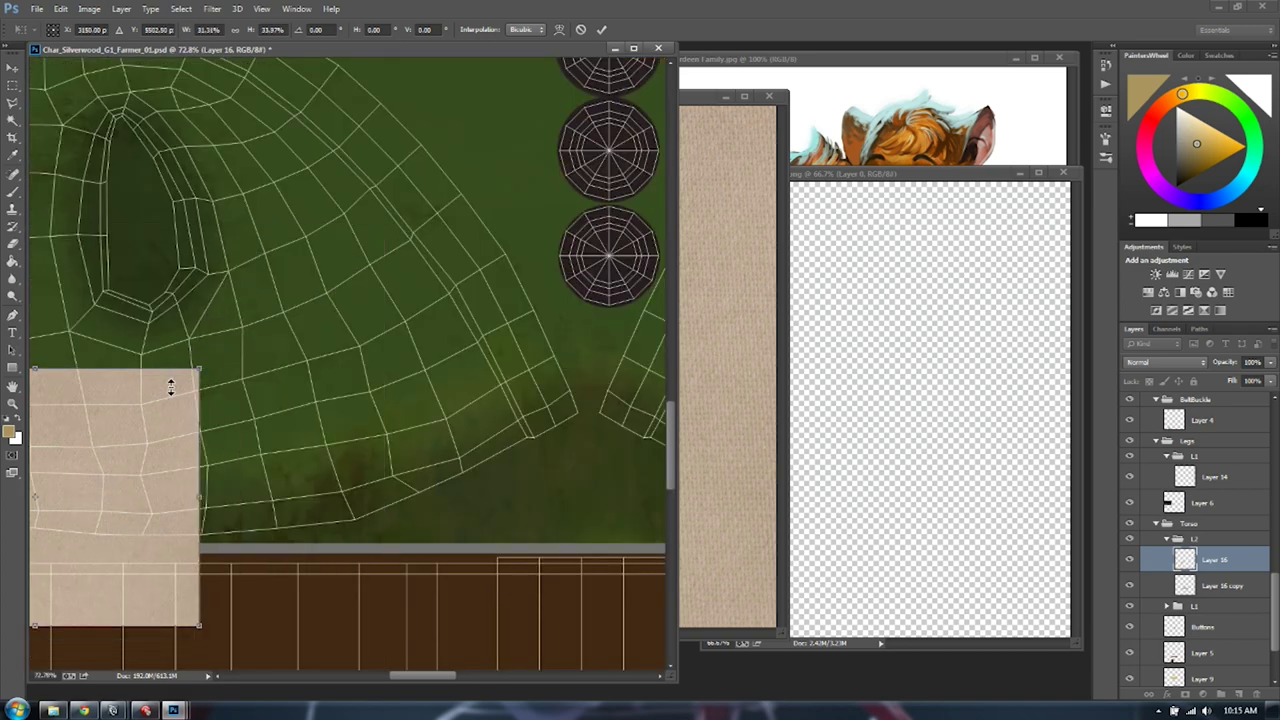
left_click_drag(133, 401, 399, 154)
key("space")
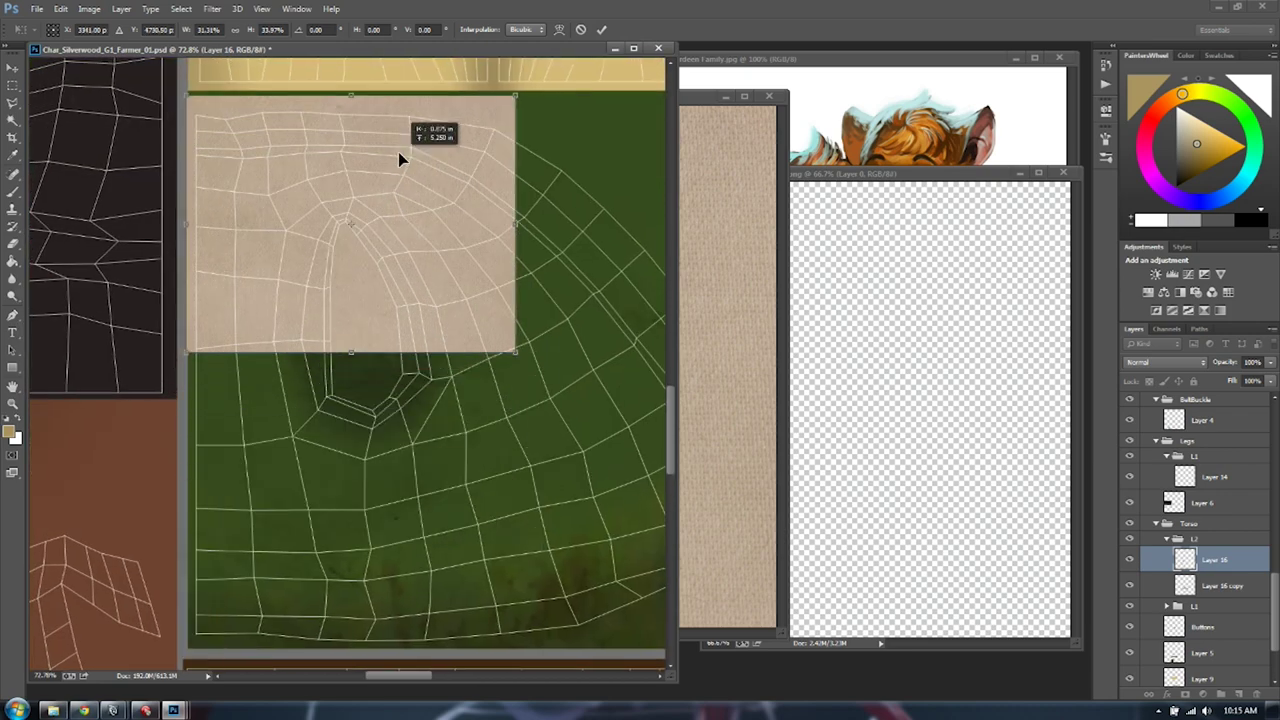
Refine the fabric's proportions and position to fit the UV area above the left armhole, and apply the transform
scroll(370, 172, "up", 2, "alt")
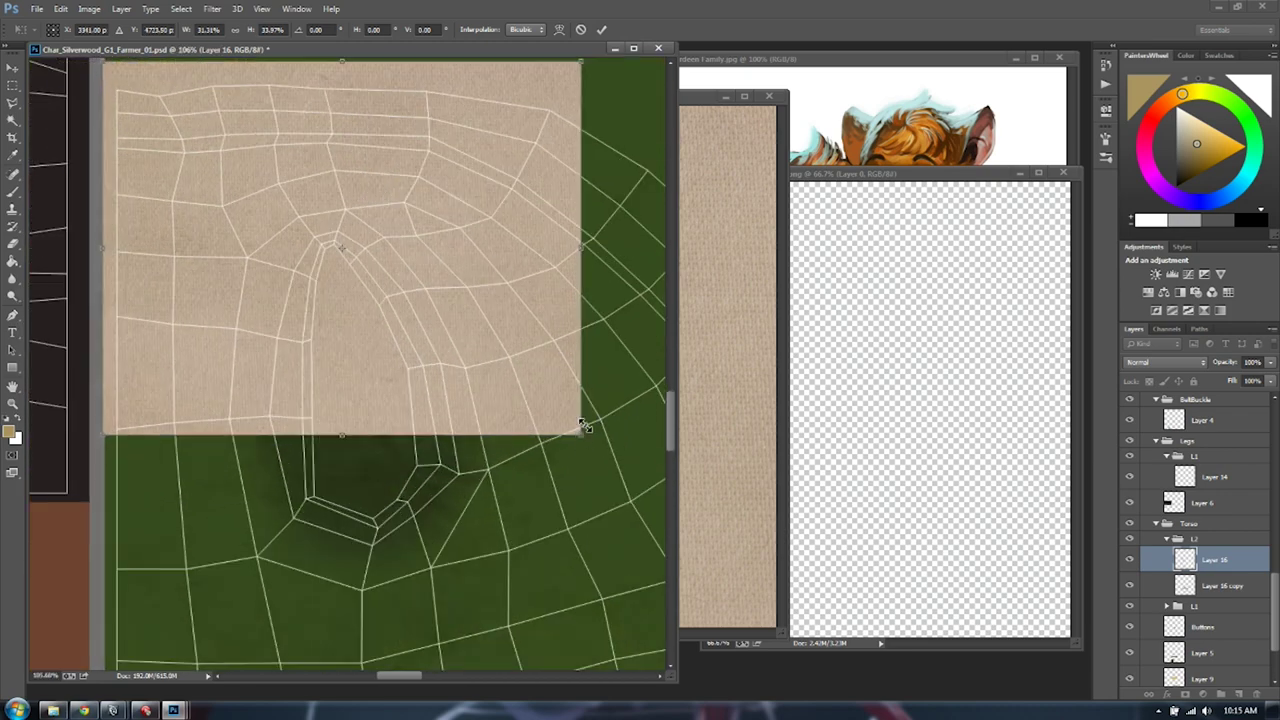
left_click_drag(580, 434, 604, 380)
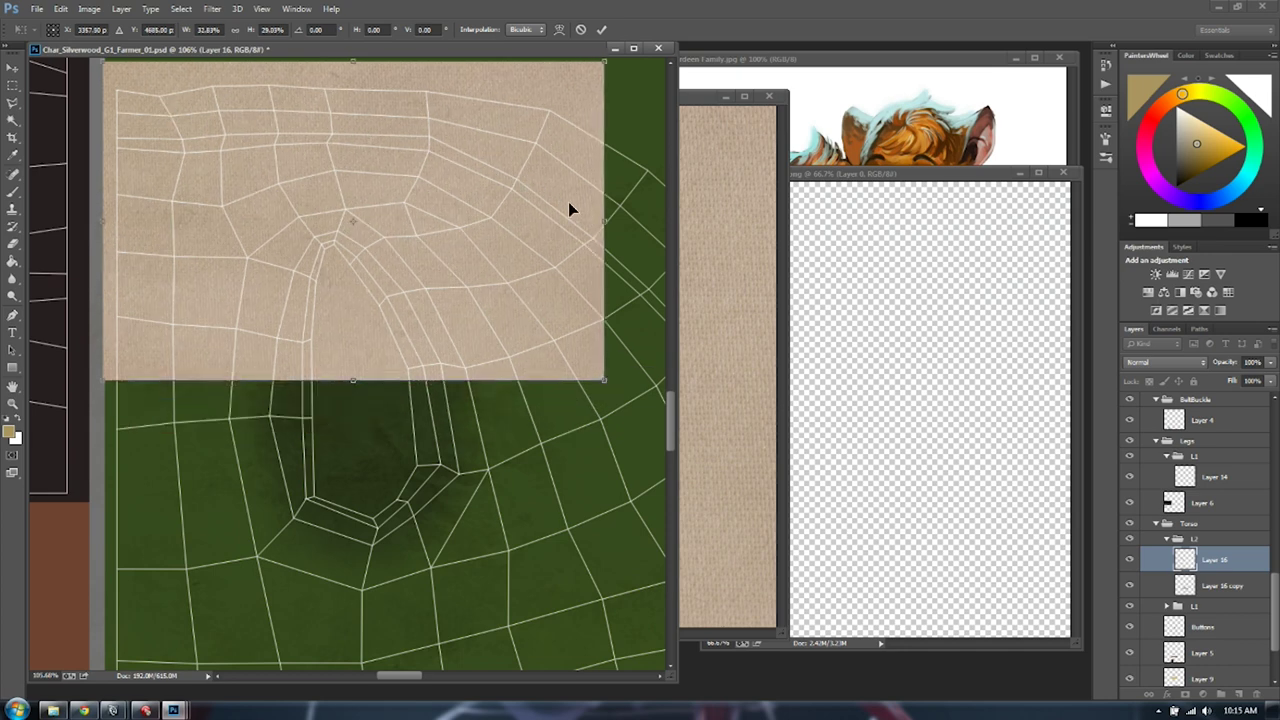
left_click_drag(488, 193, 491, 205)
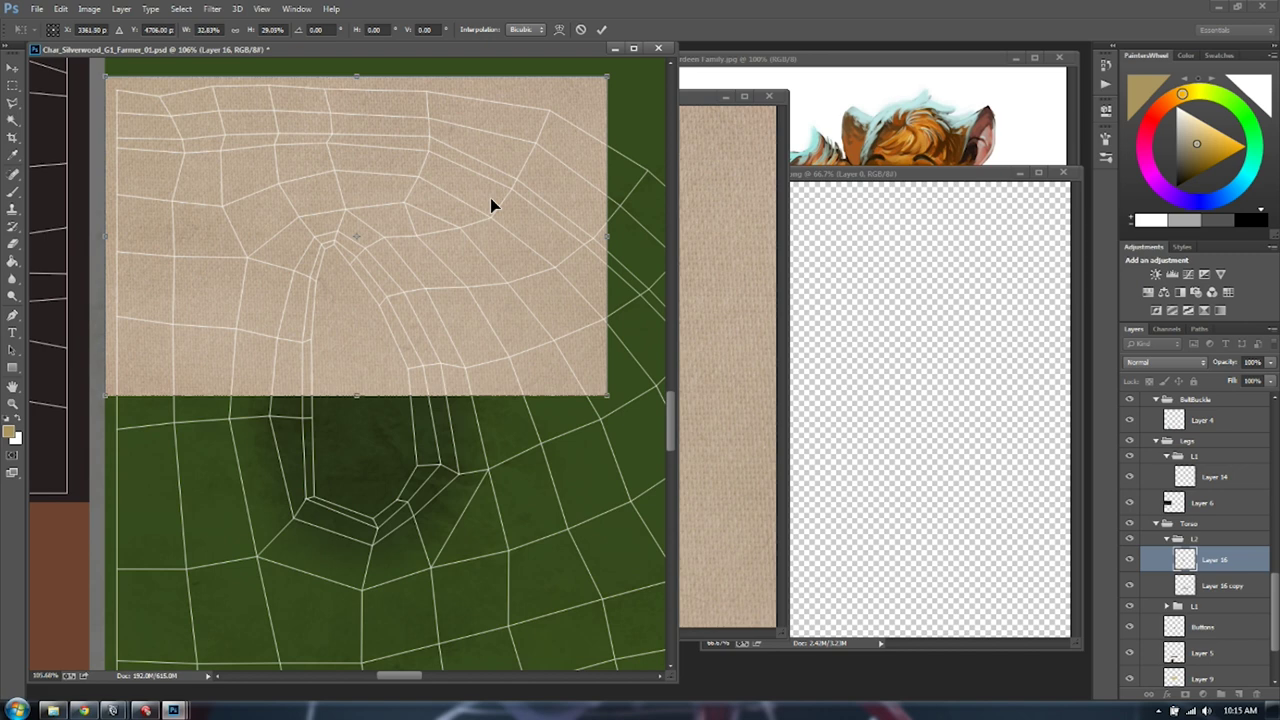
left_click_drag(607, 393, 553, 388)
key("Return")
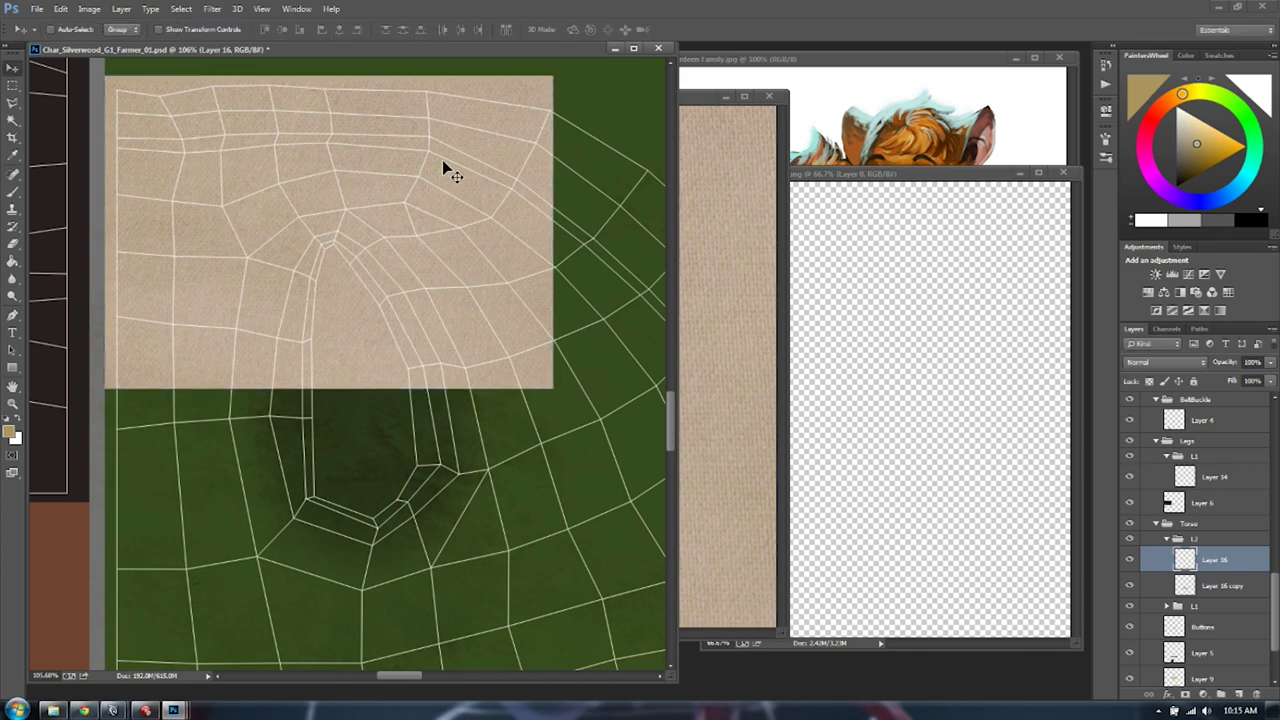
Duplicate the fabric piece twice downward to cover the left armhole area to the vest's hem, and select all three fabric layers
left_click_drag(418, 125, 431, 348, "alt")
key("e")
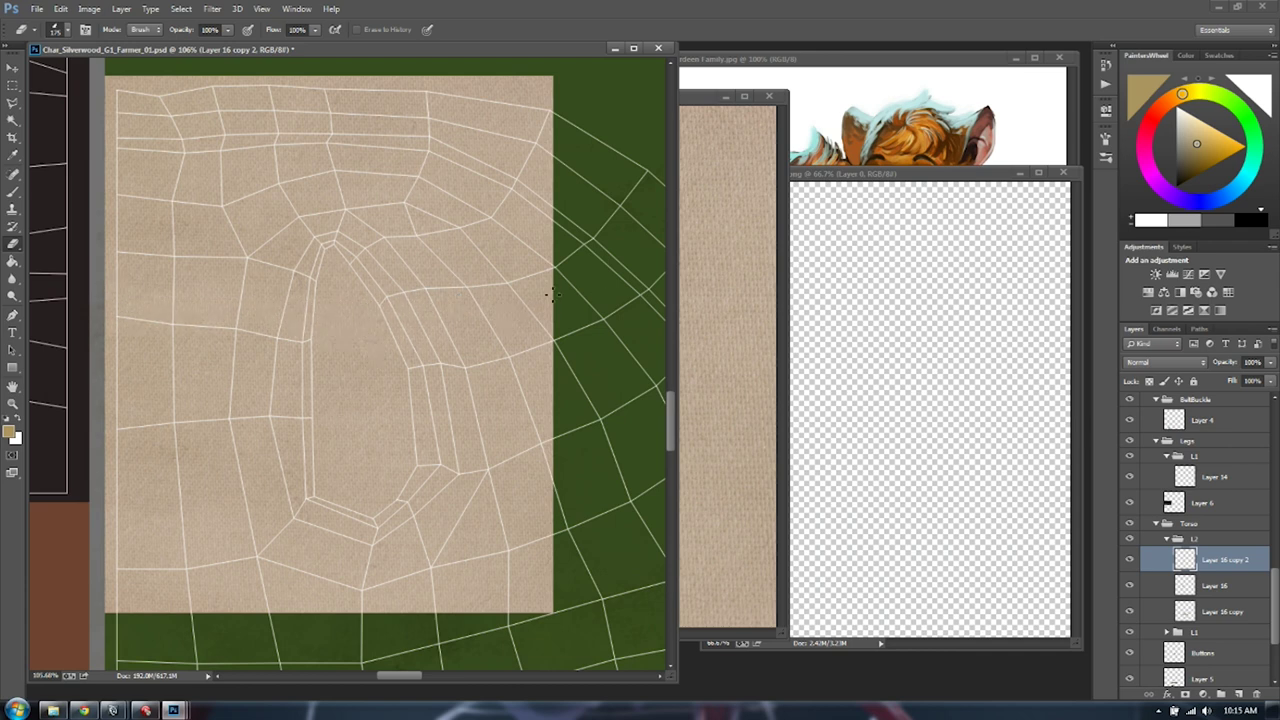
key("v")
mouse_move(380, 452)
left_mouse_down()
mouse_move(400, 275)
mouse_move(370, 590)
mouse_move(378, 505)
left_mouse_up()
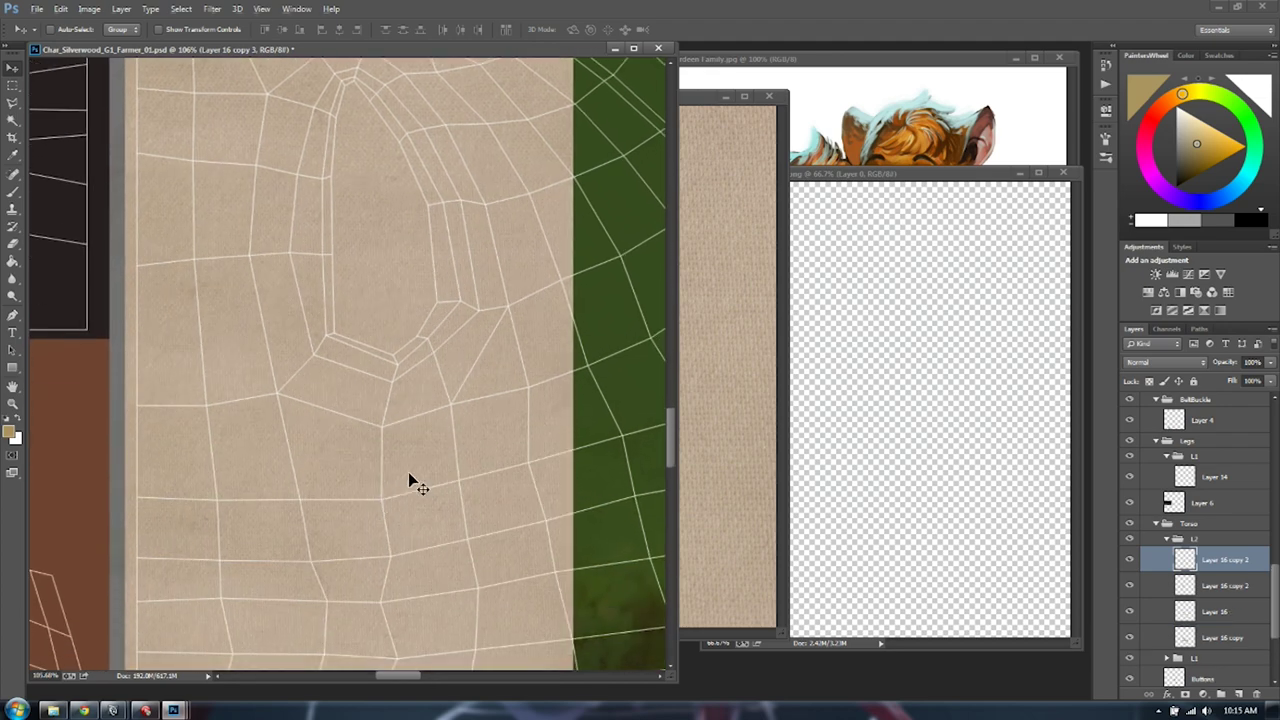
scroll(424, 458, "down", 6, "alt")
left_click(1224, 614, "shift")
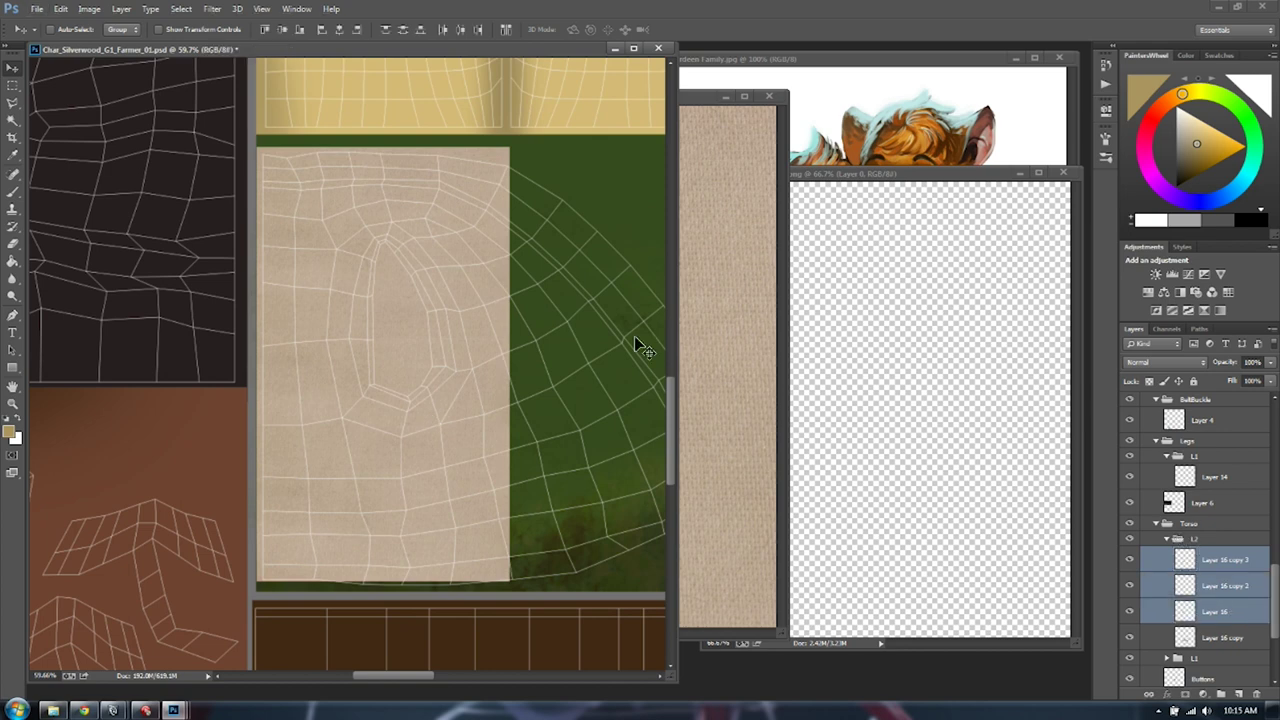
Merge the three selected fabric layers and scale the result up slightly to about 102% to reach the vest's bottom edge
key("ctrl+e")
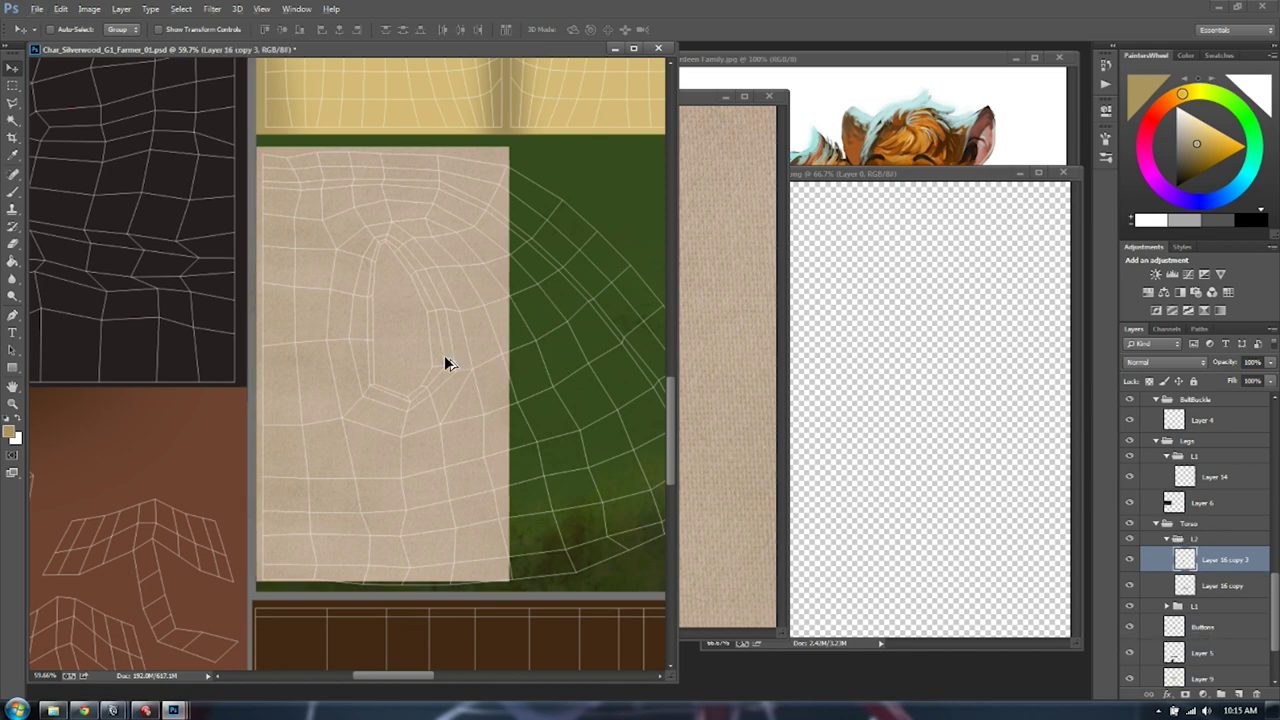
scroll(444, 355, "up", 1, "alt")
key("ctrl+t")
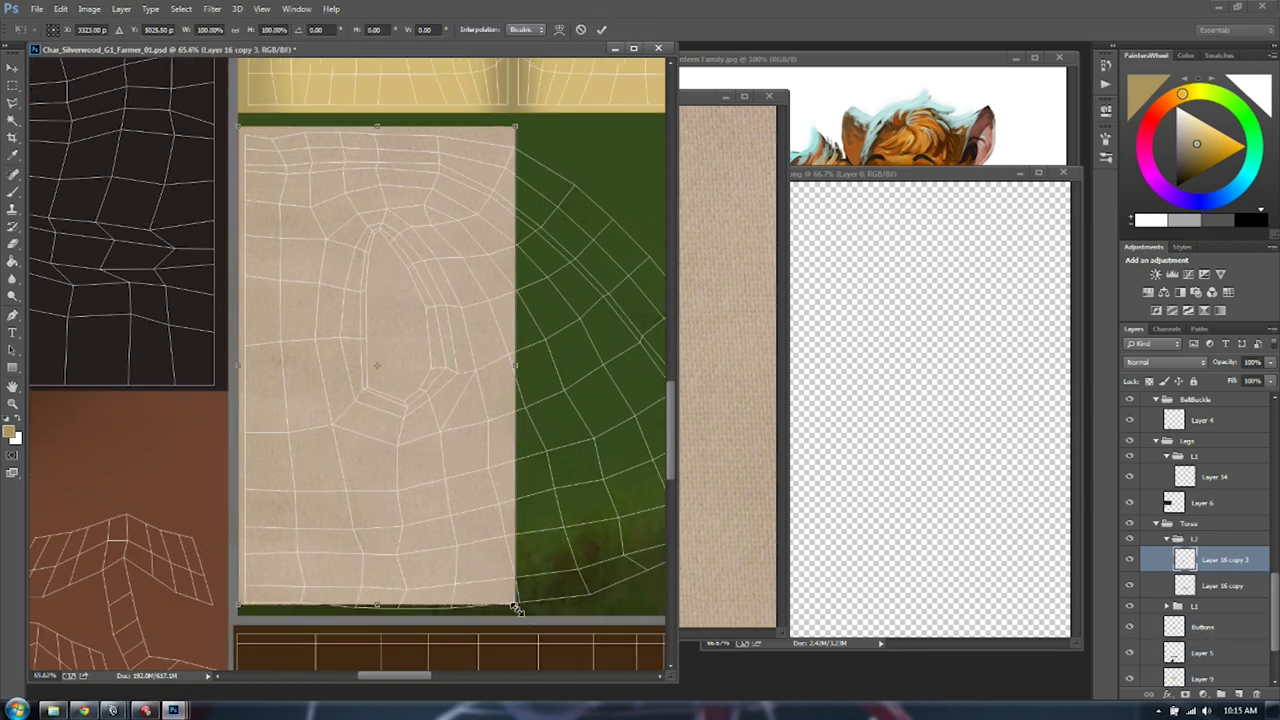
left_click_drag(515, 606, 520, 612)
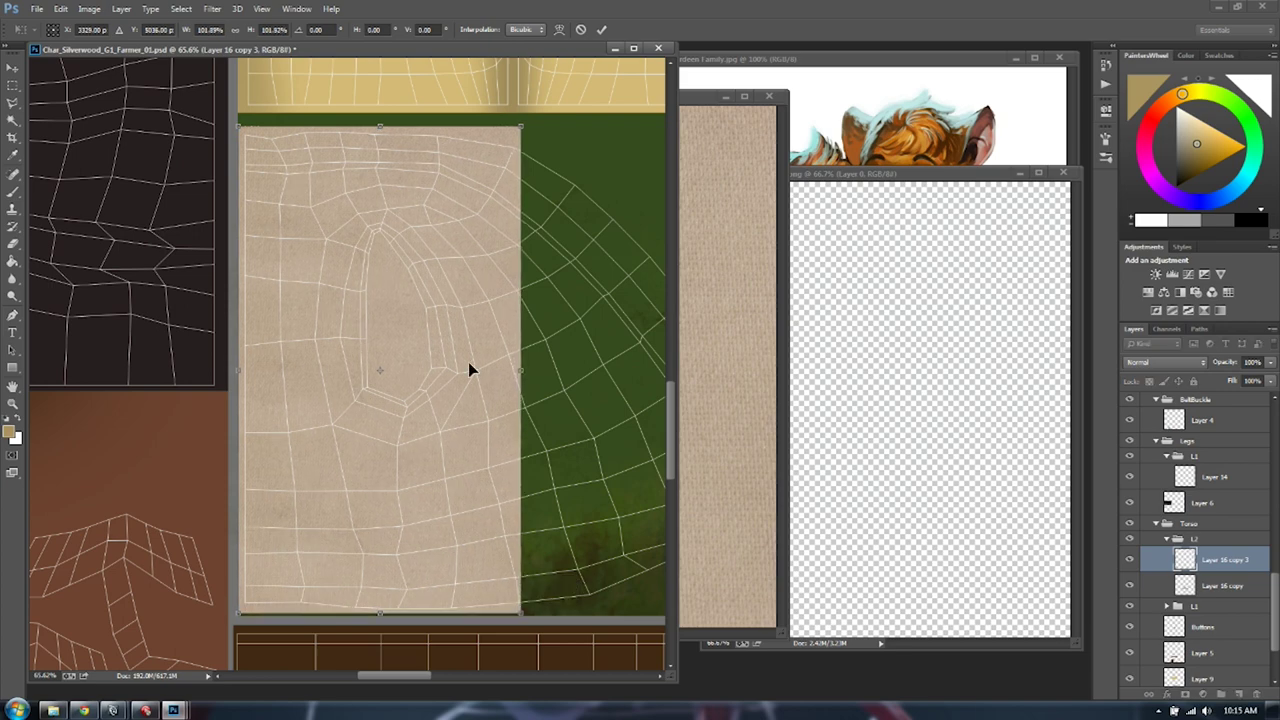
key("Return")
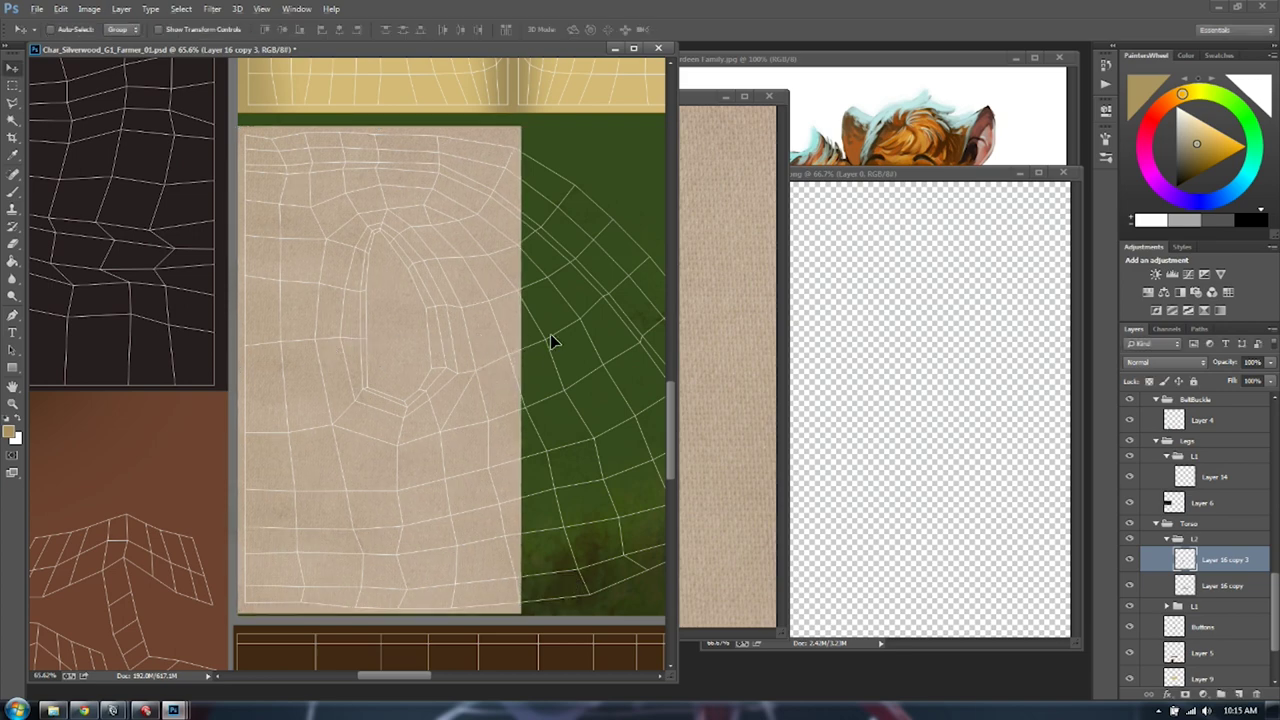
Duplicate the merged fabric twice to the right, covering the rest of the vest panel and the space past its tip
left_click_drag(550, 334, 309, 330)
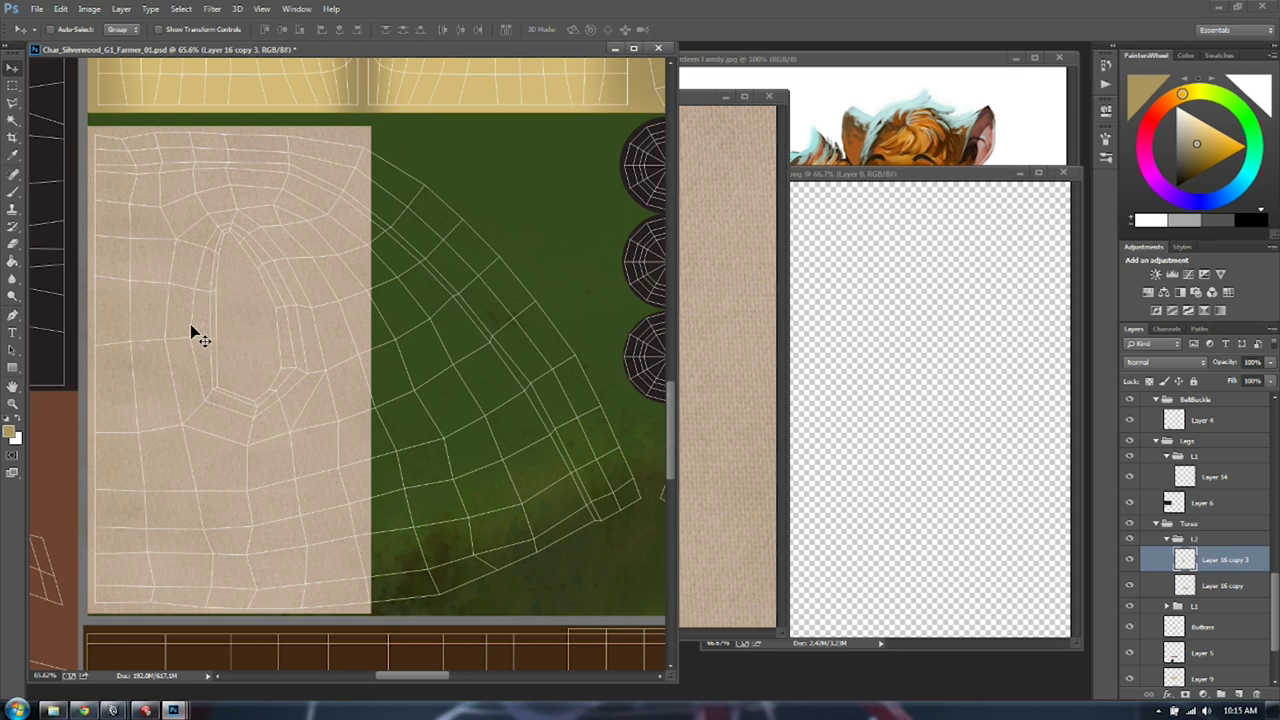
mouse_move(187, 330)
left_mouse_down("alt")
mouse_move(458, 328)
mouse_move(394, 330)
left_mouse_up("alt")
key("e")
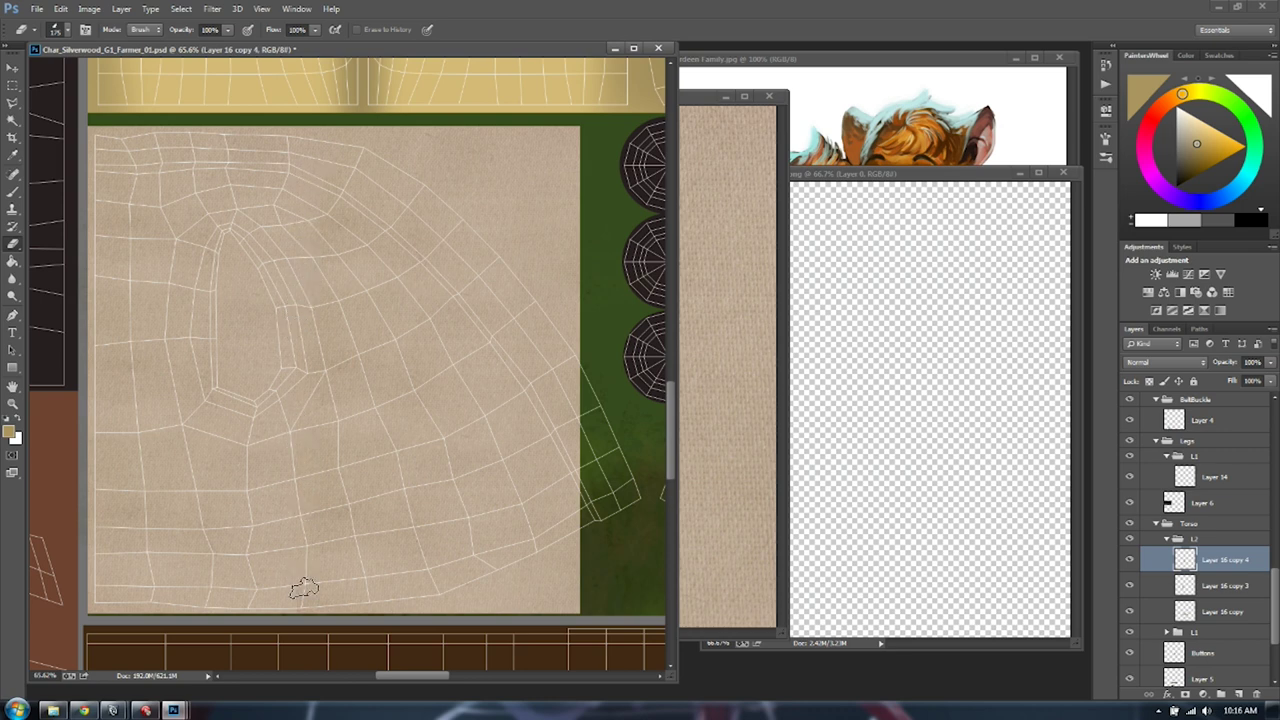
key("v")
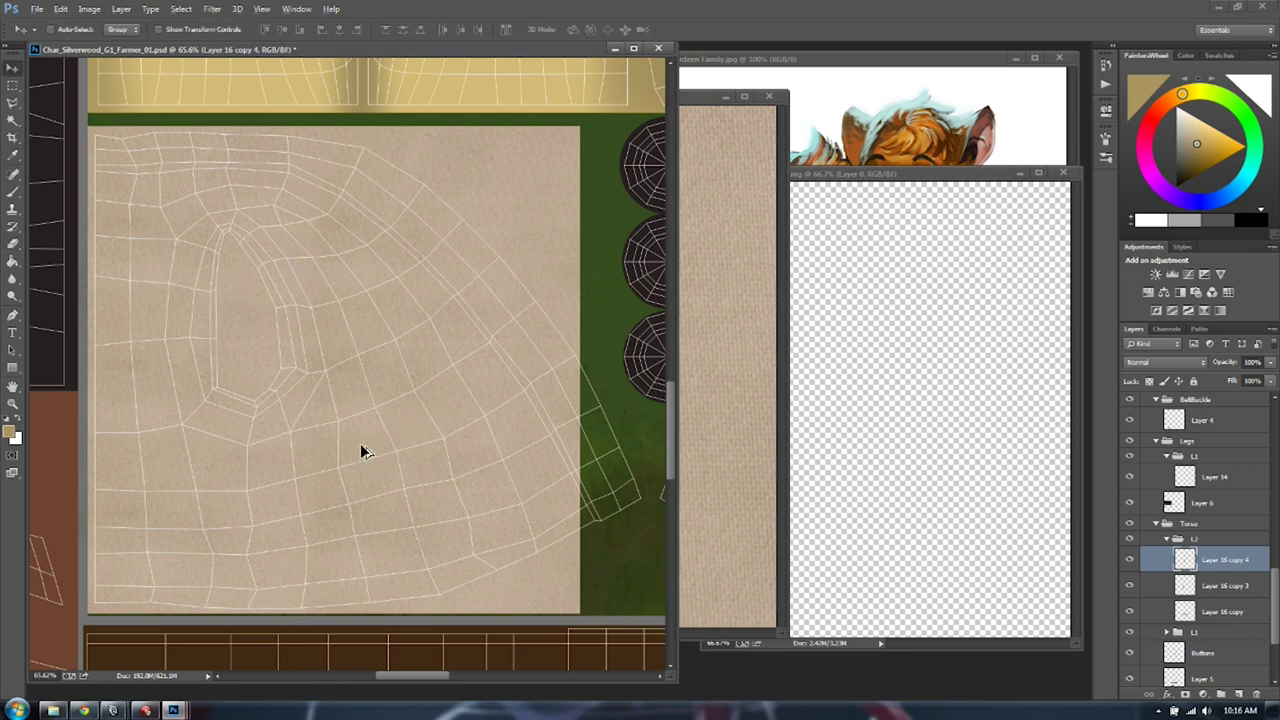
left_click_drag(362, 452, 442, 416)
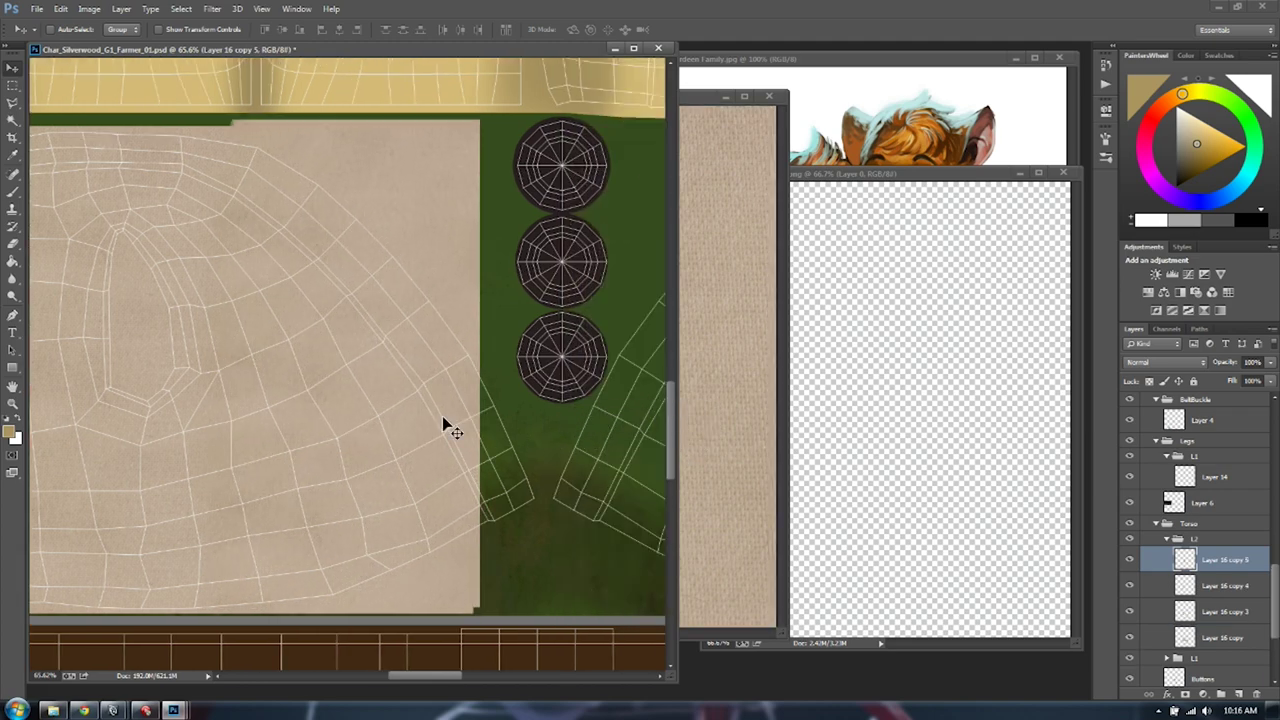
key("ctrl+z")
left_click_drag(312, 401, 346, 406)
left_click_drag(562, 400, 396, 354, "alt")
scroll(264, 353, "down", 2, "alt")
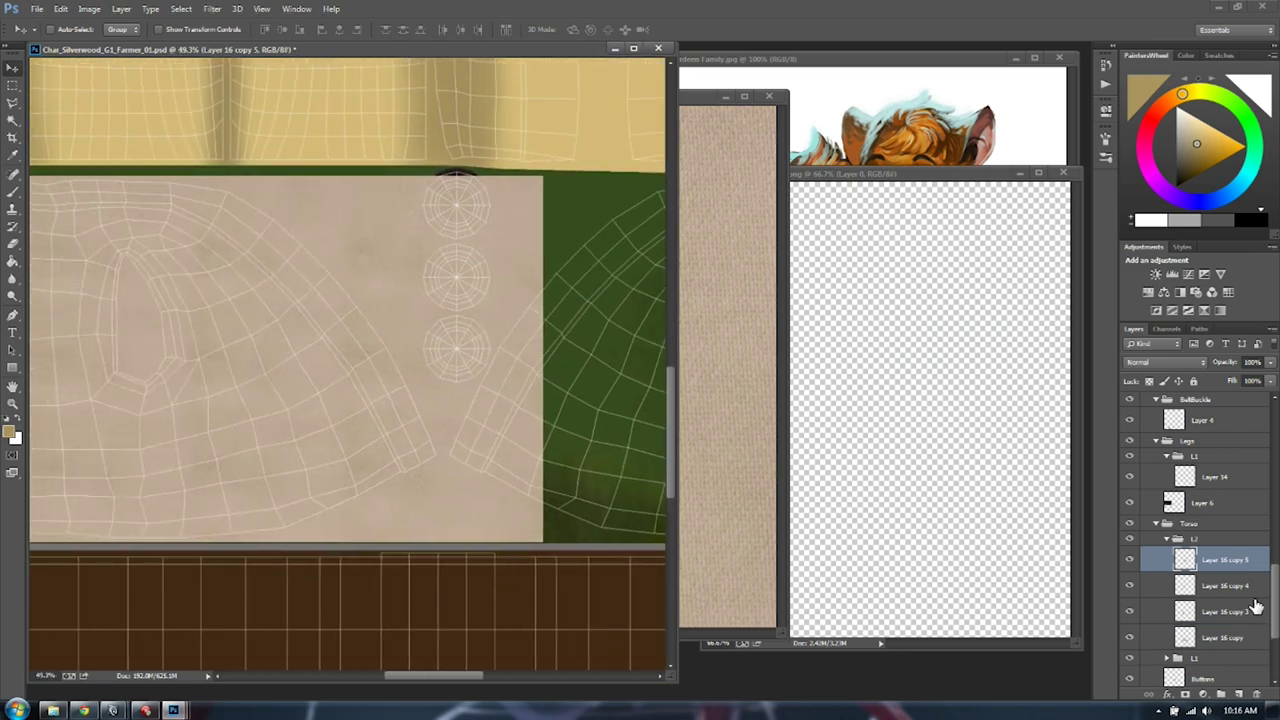
Merge the three fabric layers and narrow the result to about 80% width, ending at the panel's right tip
left_click(1228, 613, "shift")
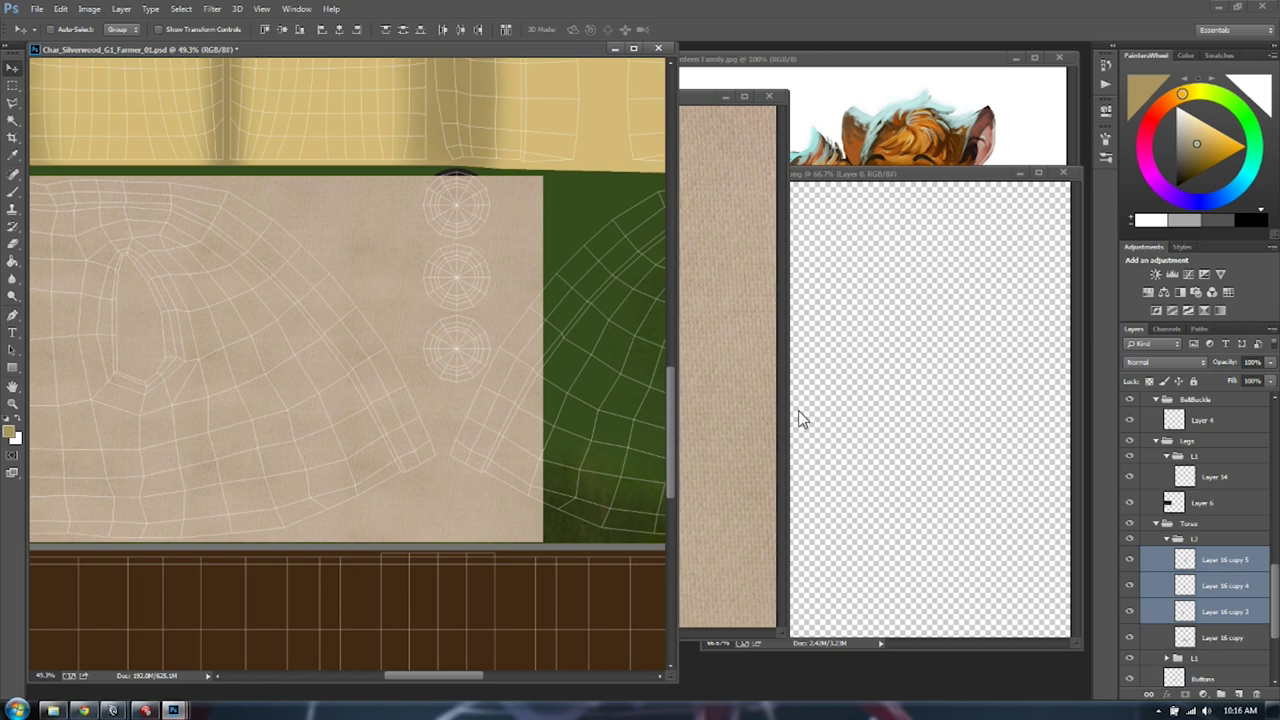
key("ctrl+e")
key("ctrl+t")
left_click_drag(429, 349, 517, 357)
key("Return")
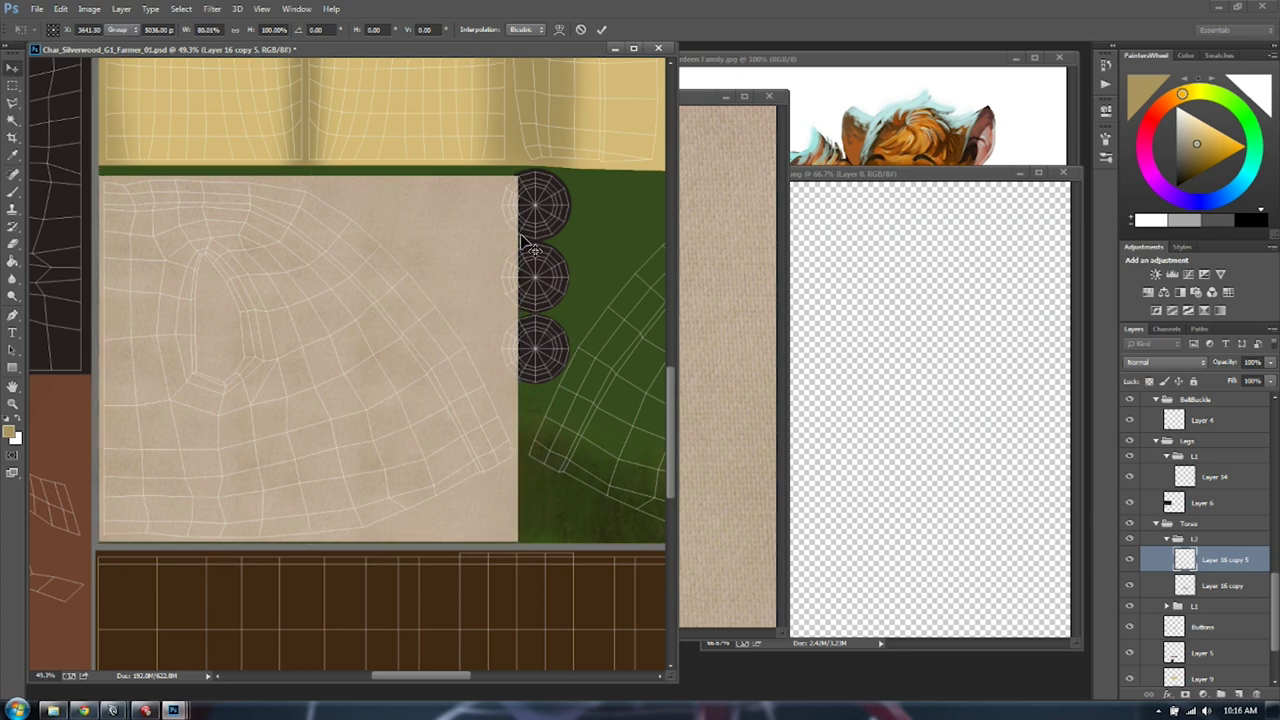
Select the excess fabric outside the vest panel's curved upper right edge with the Polygonal Lasso, delete it and deselect
key("l")
left_click(282, 171)
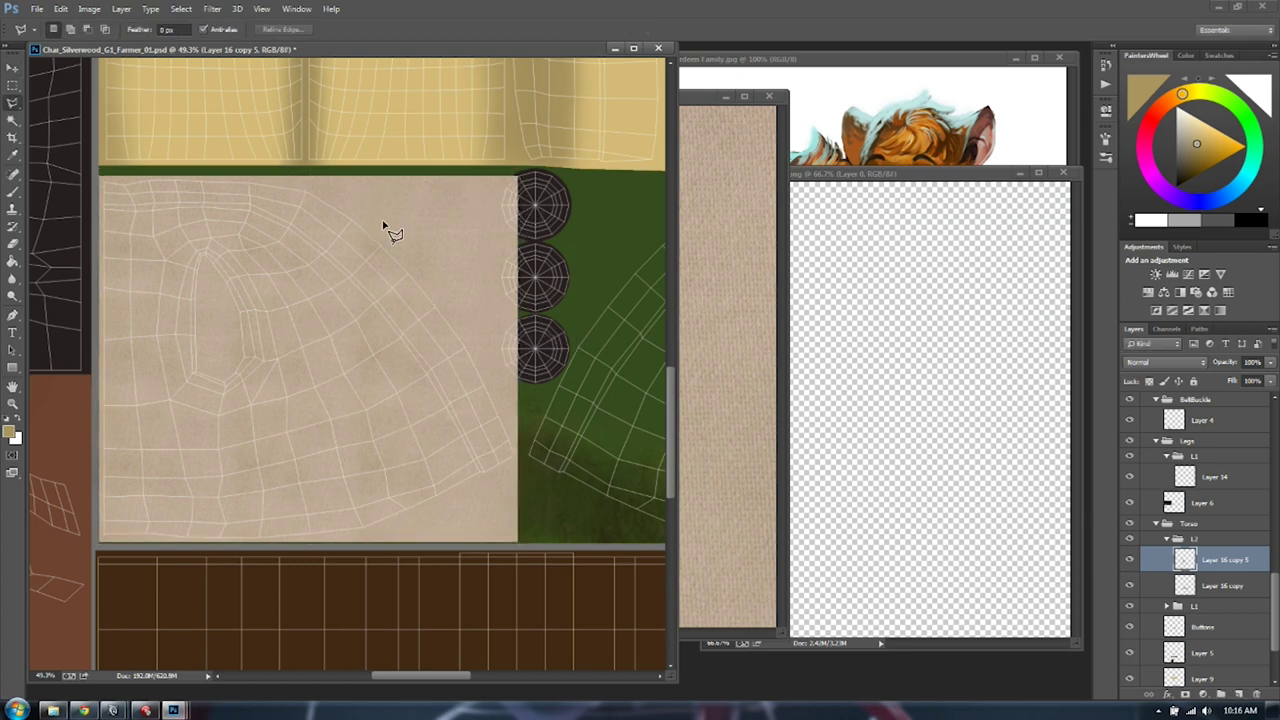
left_click(380, 226)
left_click(460, 322)
left_click(517, 440)
left_click(549, 445)
left_click(563, 170)
left_click(468, 131)
double_click(283, 149)
key("Delete")
key("m")
left_click(160, 197)
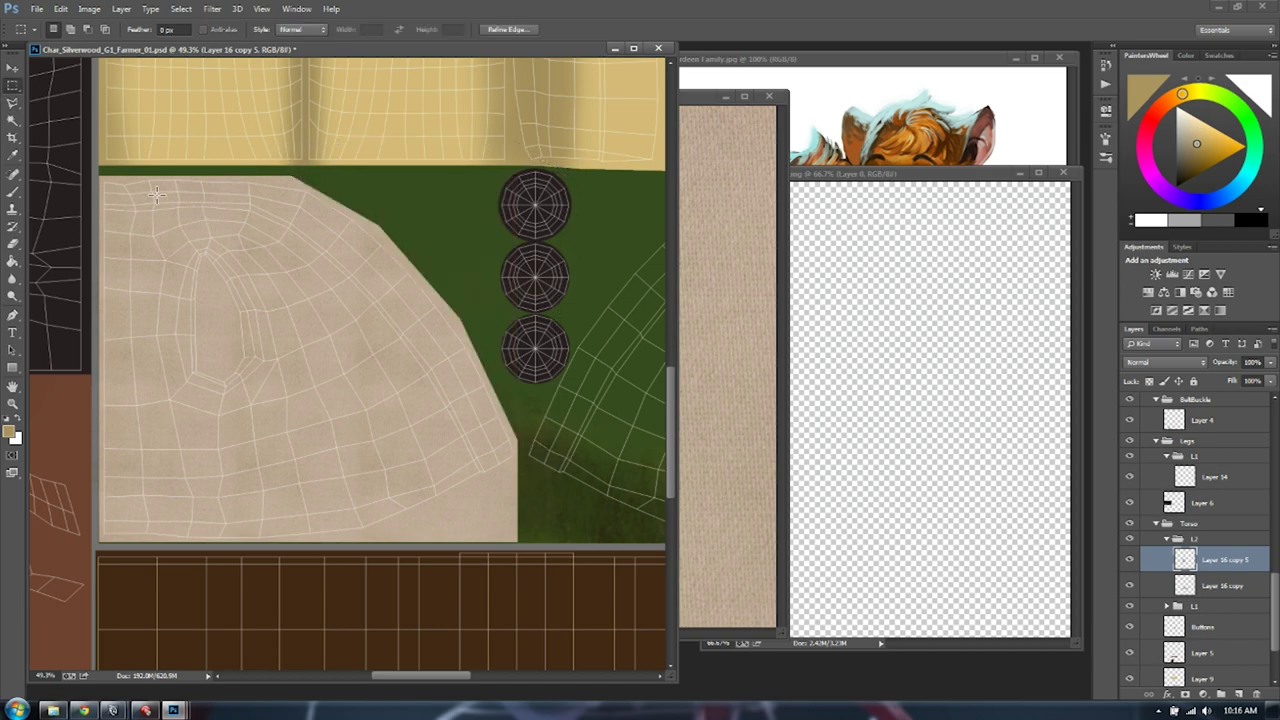
Try the fabric layer in Overlay and cycle forward through the blend modes, including Vivid Light and Pin Light, up to Divide
scroll(240, 263, "up", 3, "alt")
left_click(1160, 362)
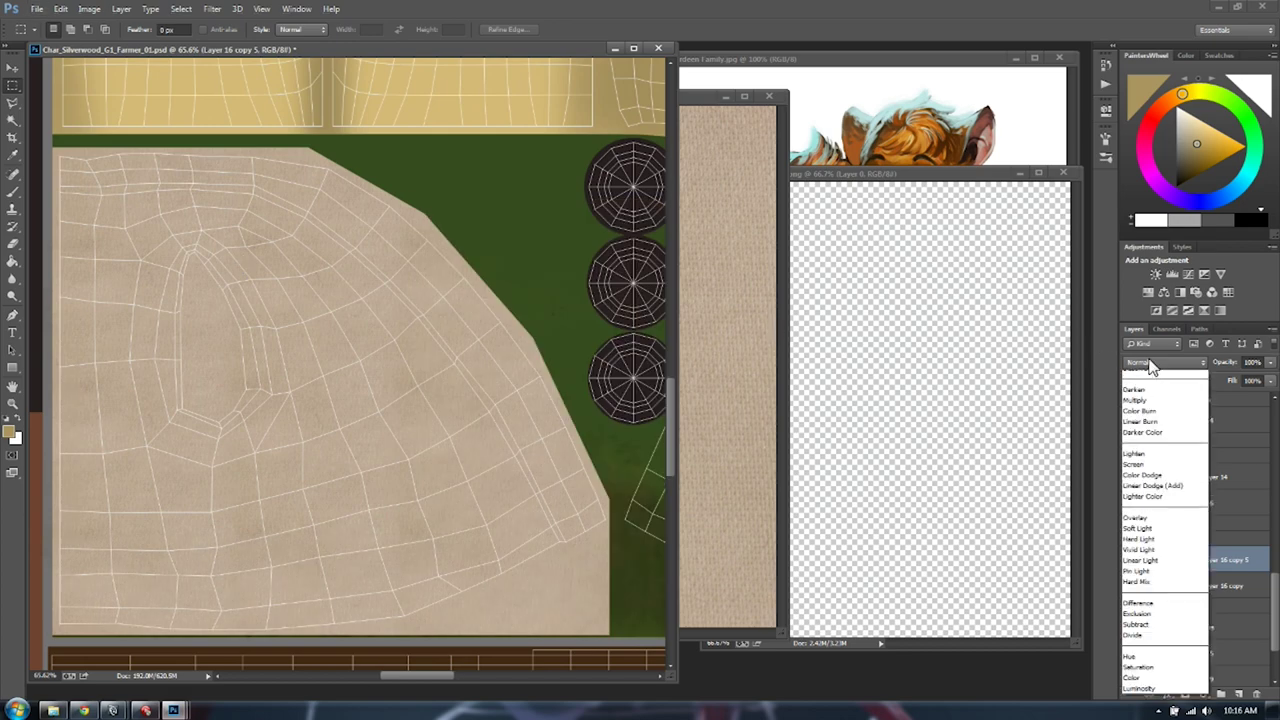
left_click(1160, 547)
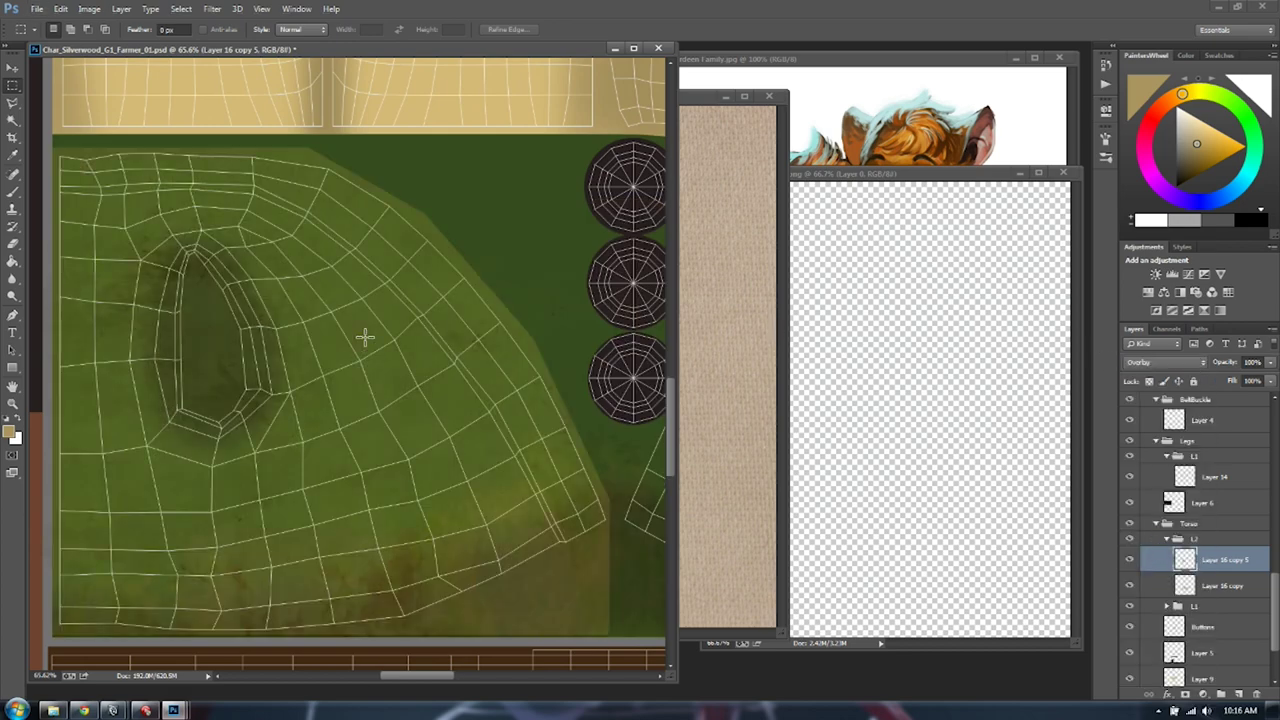
key("shift+plus")
key("shift+plus")
key("shift+plus")
key("shift+plus")
key("shift+plus")
key("shift+minus")
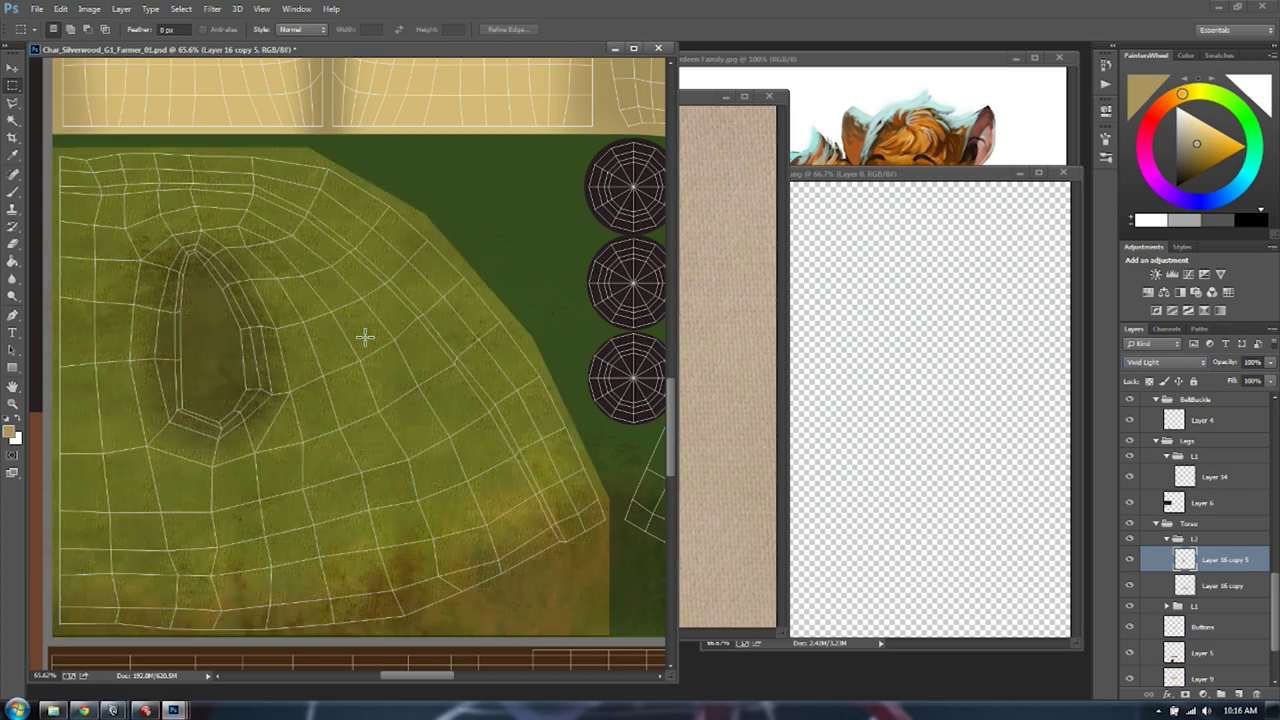
key("shift+plus")
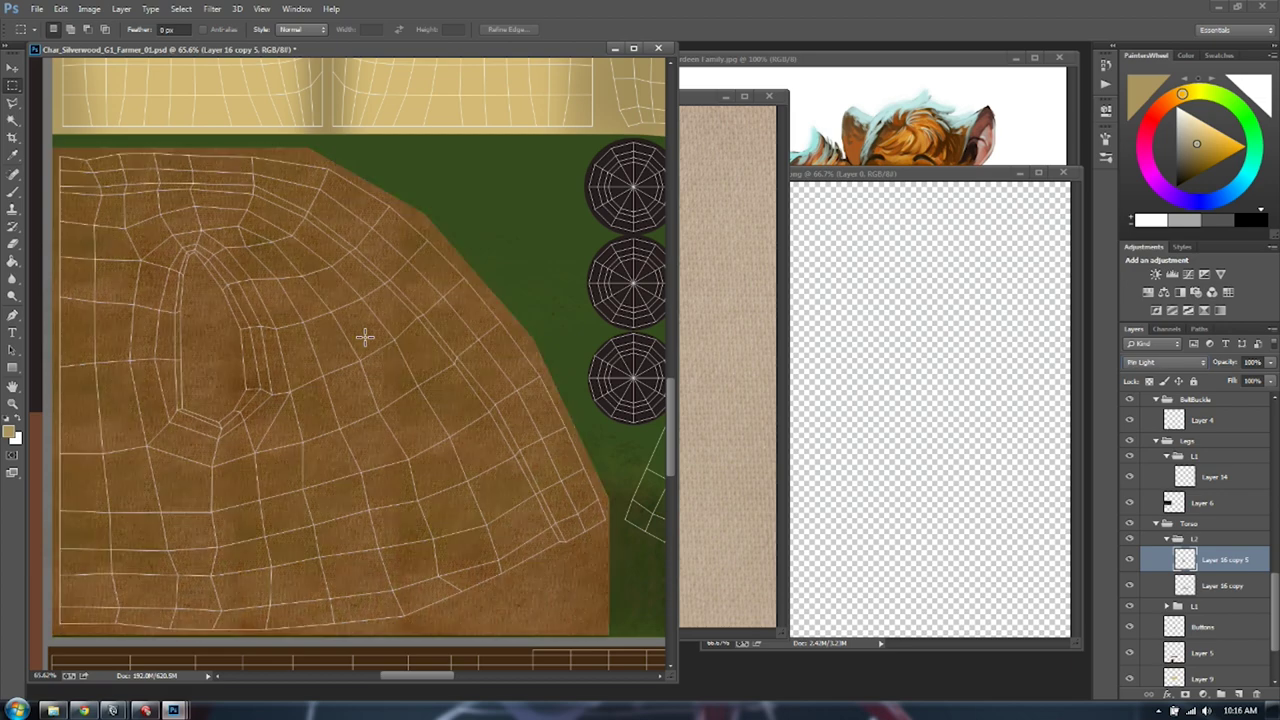
key("shift+plus")
key("shift+plus")
key("shift+plus")
key("shift+plus")
key("shift+plus")
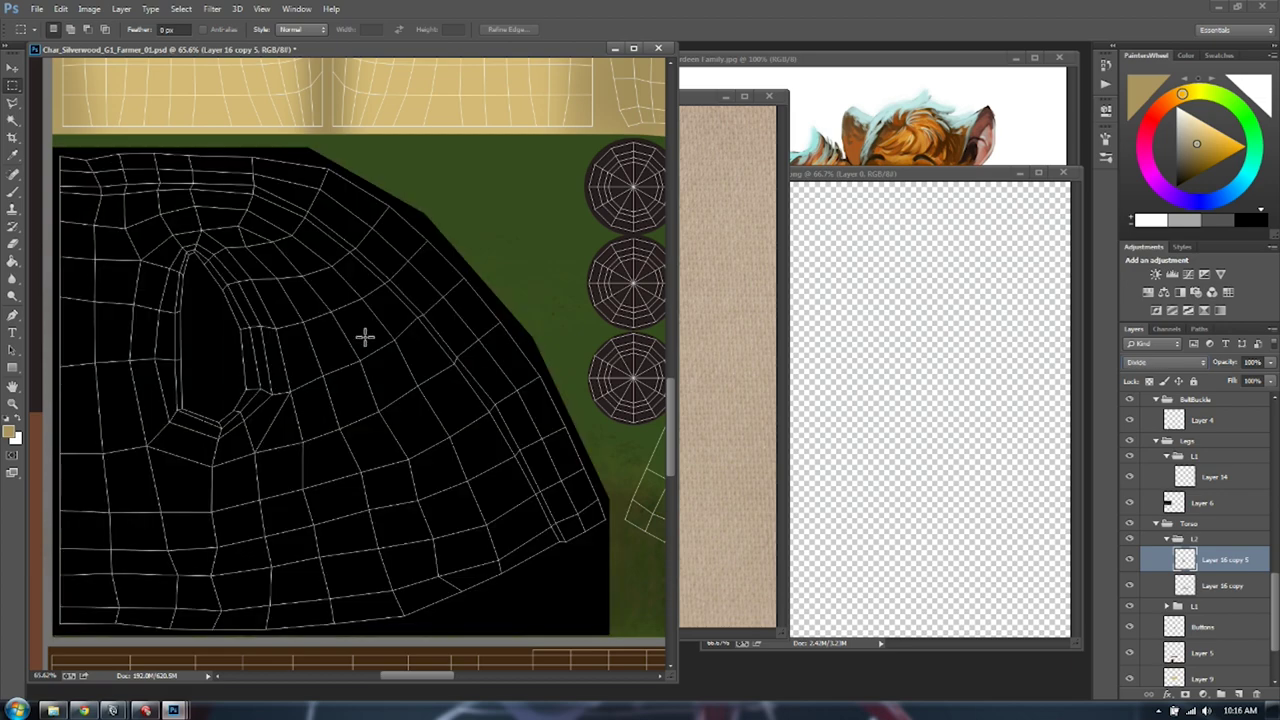
Cycle the fabric layer's blend mode back to Soft Light and settle on Hard Light
key("shift+minus")
key("shift+minus")
key("shift+minus")
key("shift+minus")
key("shift+minus")
key("shift+minus")
key("shift+minus")
key("shift+minus")
key("shift+minus")
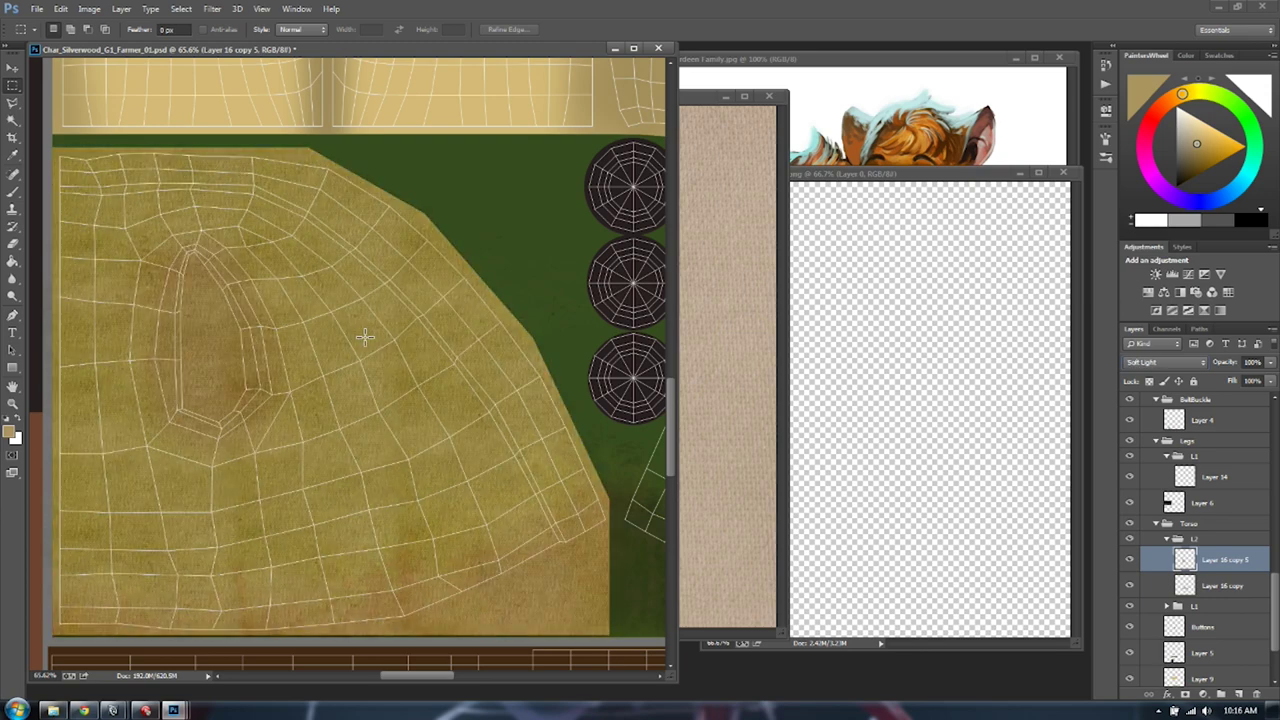
key("shift+minus")
key("shift+plus")
Apply a Curves adjustment to the fabric layer, darkening input 67 to 33 and lifting the upper tones at input 169
key("ctrl+m")
left_click_drag(857, 503, 821, 537)
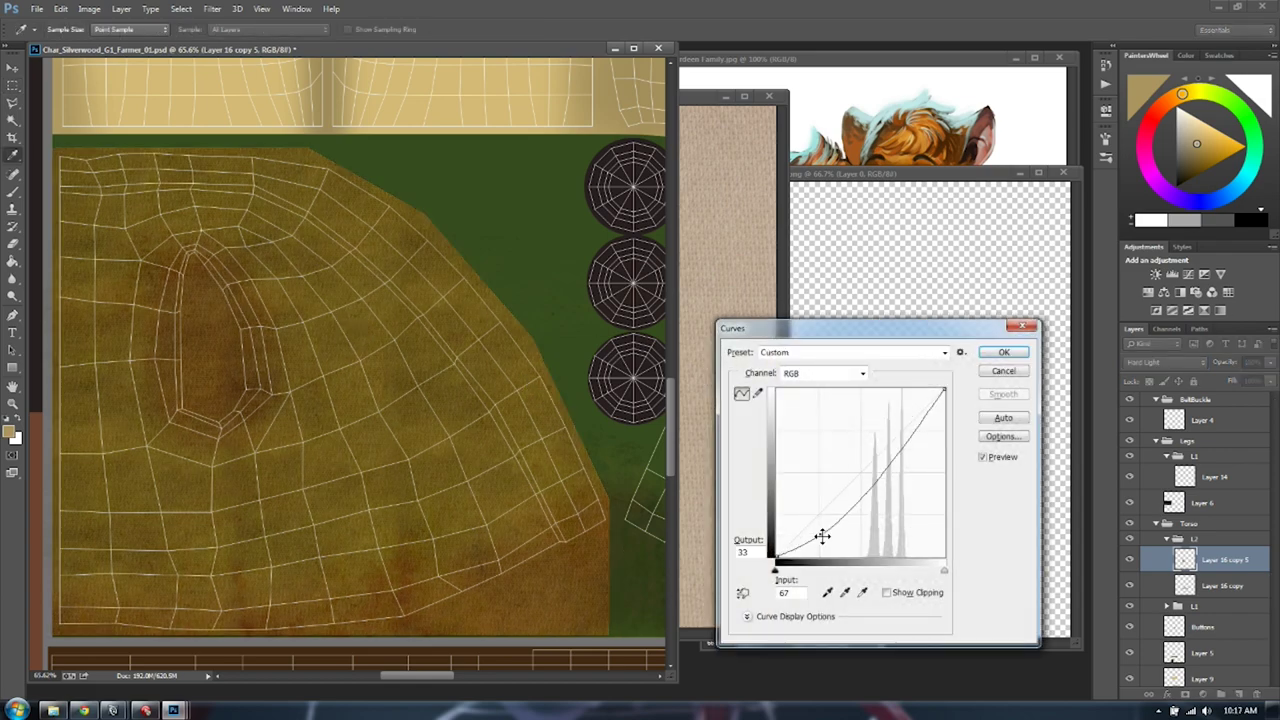
left_click_drag(901, 466, 890, 442)
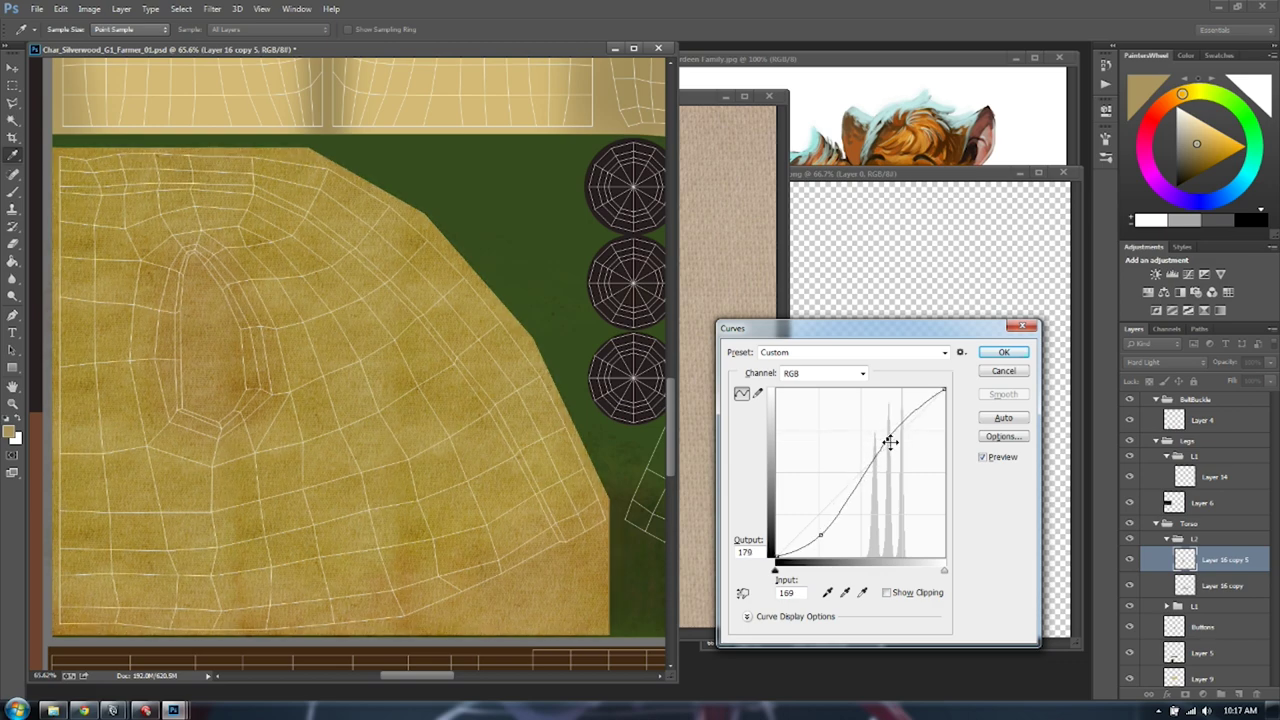
left_click(994, 352)
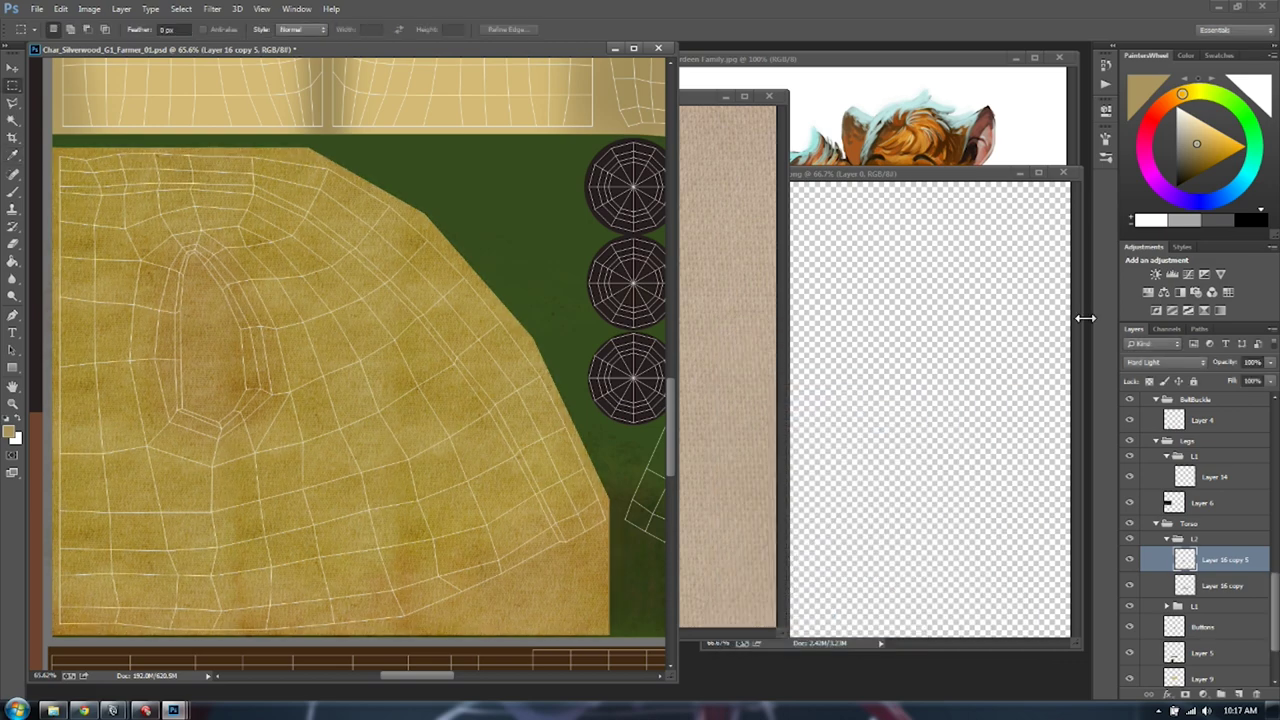
Set the fabric layer to Multiply and shape a contrast curve in Curves mapping input 73 to 33 and 139 to 187
left_click(1186, 363)
left_click(1140, 420)
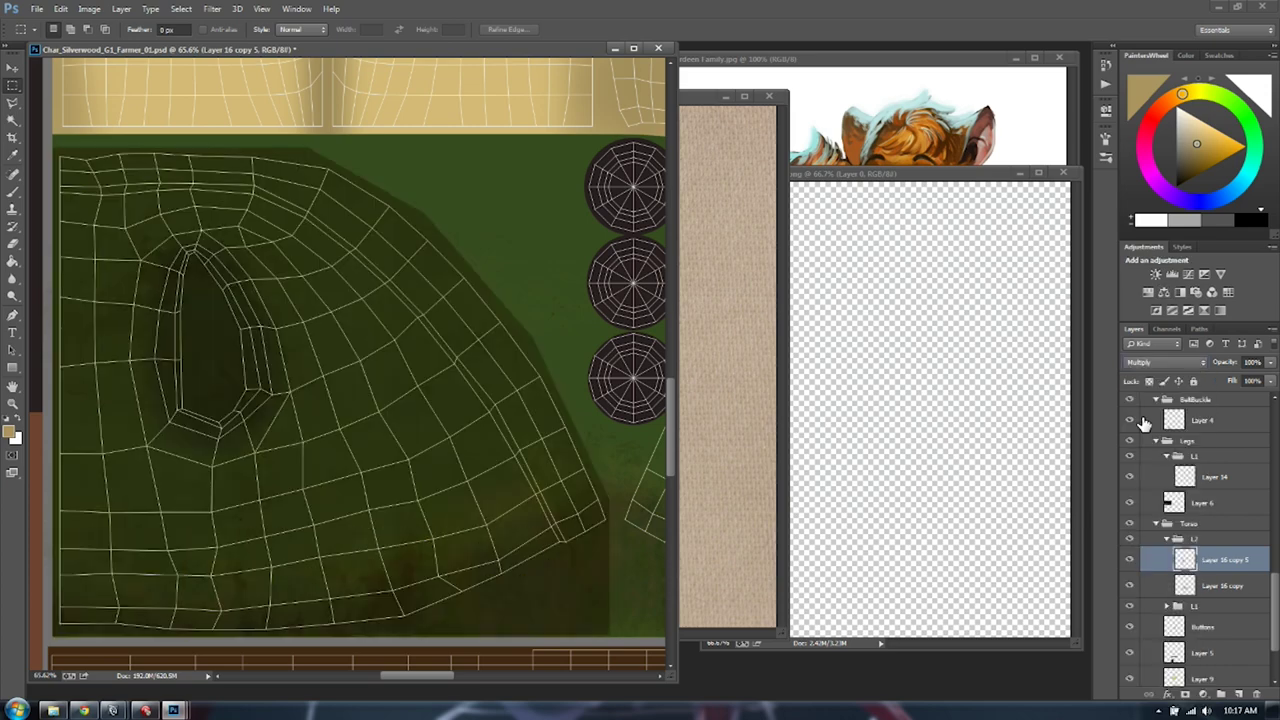
key("ctrl+m")
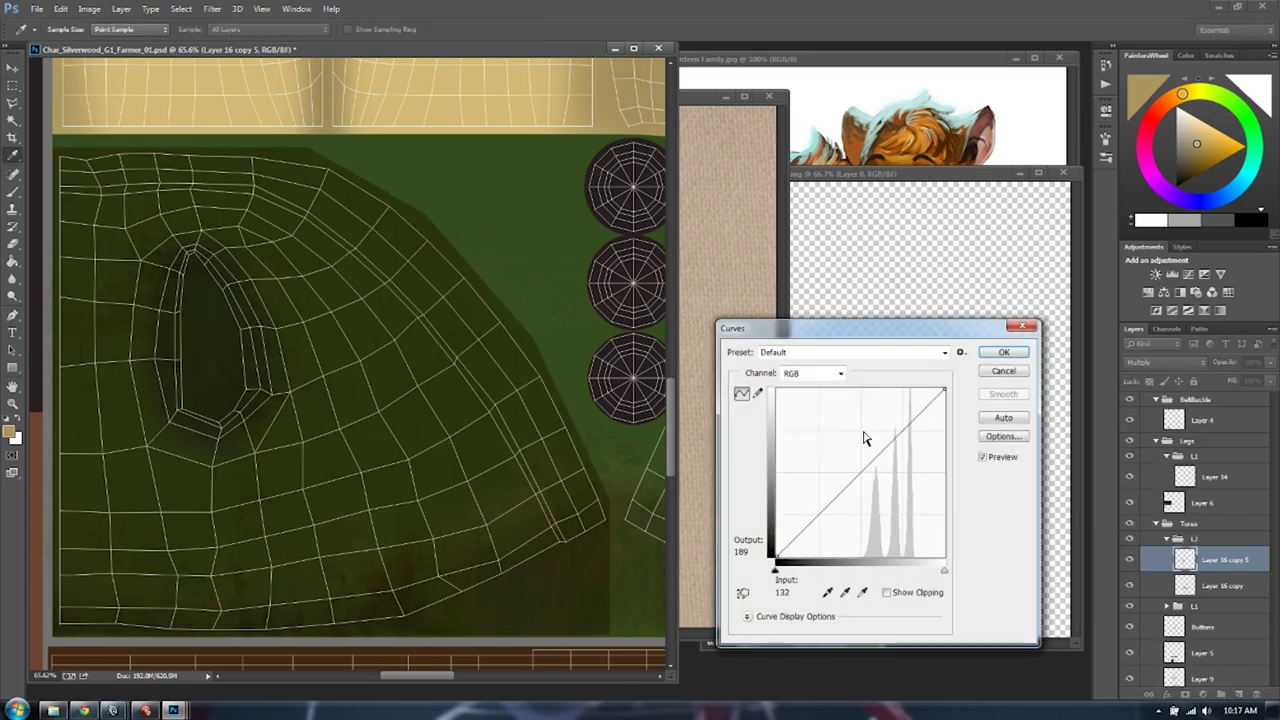
left_click_drag(890, 440, 849, 405)
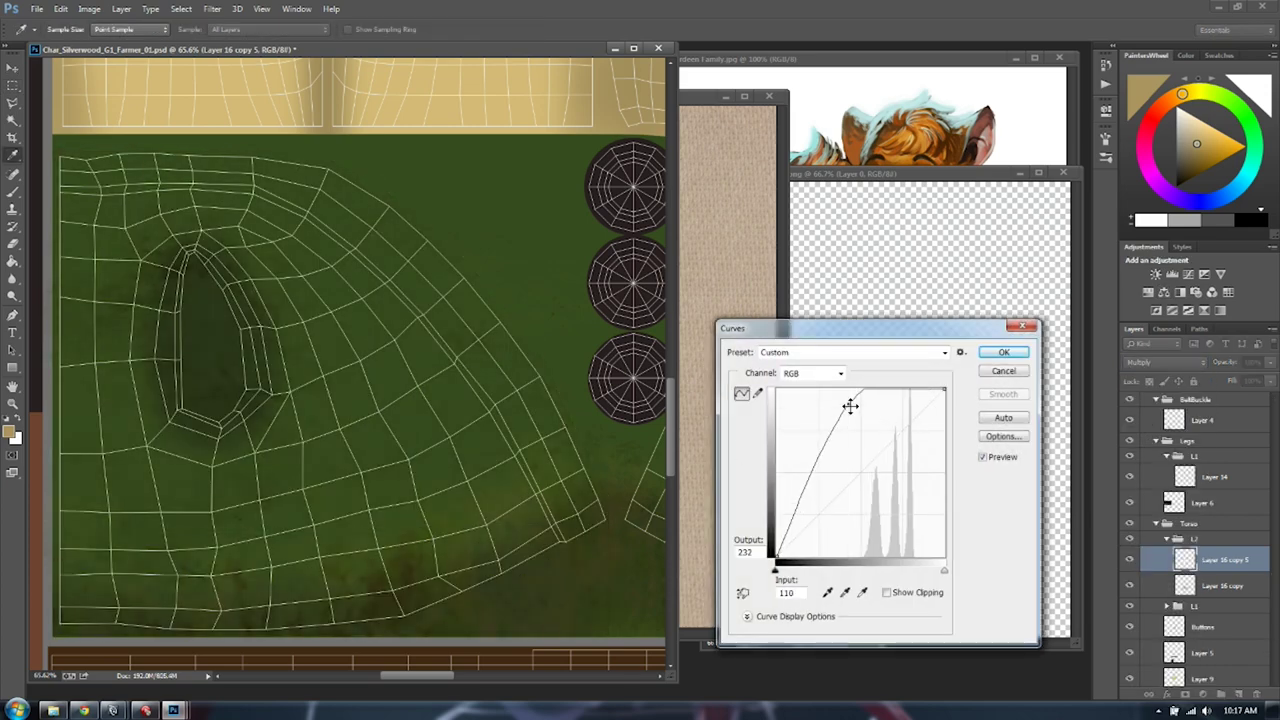
left_click_drag(799, 512, 824, 535)
scroll(284, 487, "up", 3, "alt")
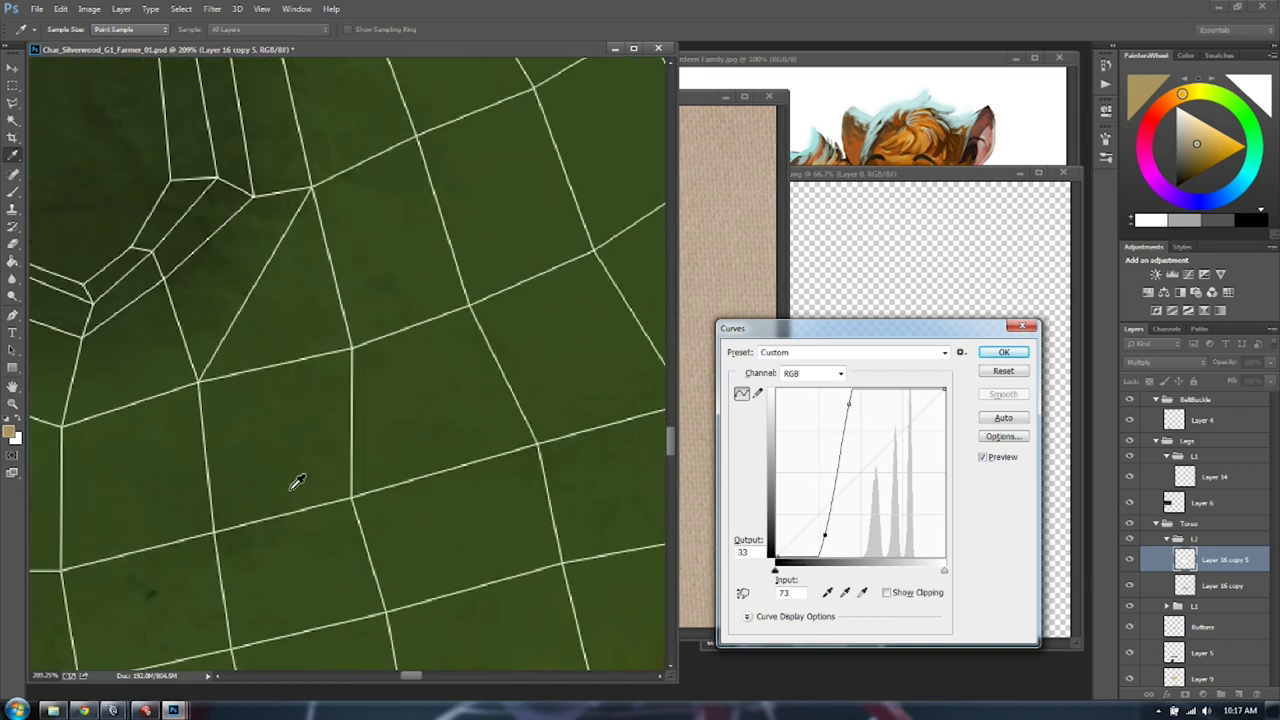
left_click_drag(850, 405, 868, 433)
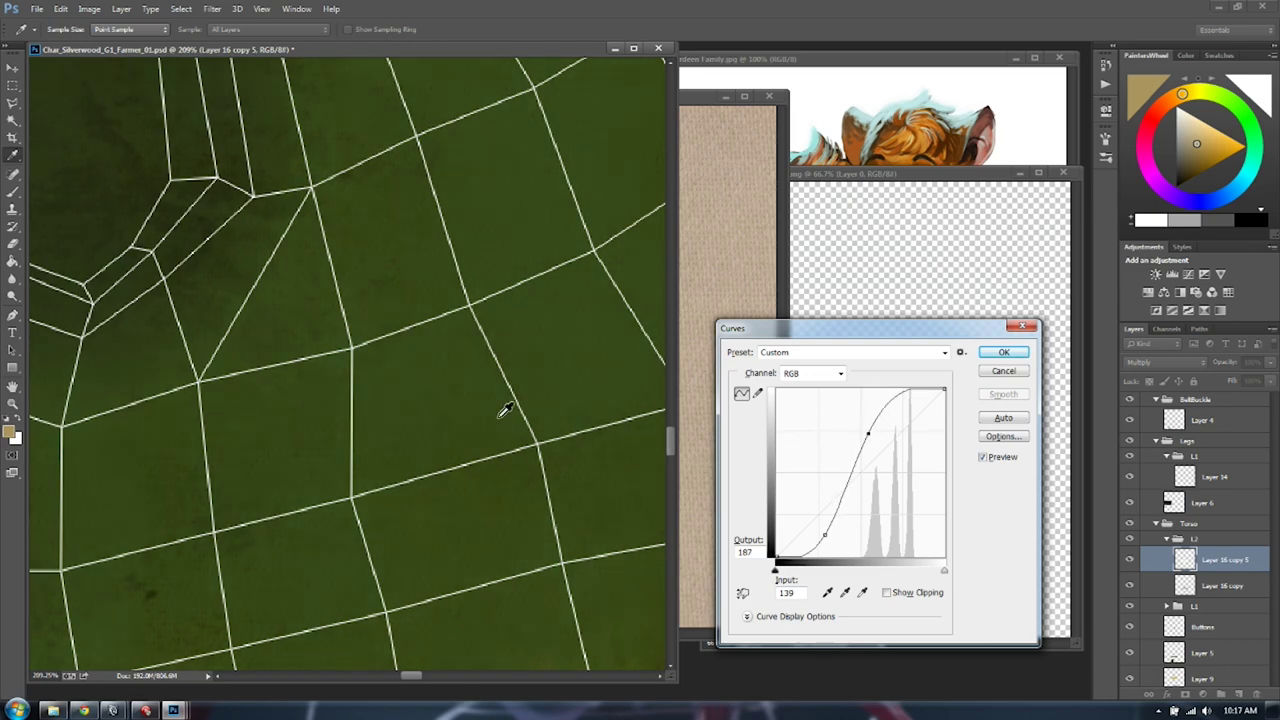
Refine the fabric's curve points to input 42, output 20 and input 146, output 173, and apply the Curves adjustment
scroll(315, 400, "down", 3, "alt")
left_click_drag(300, 366, 524, 214)
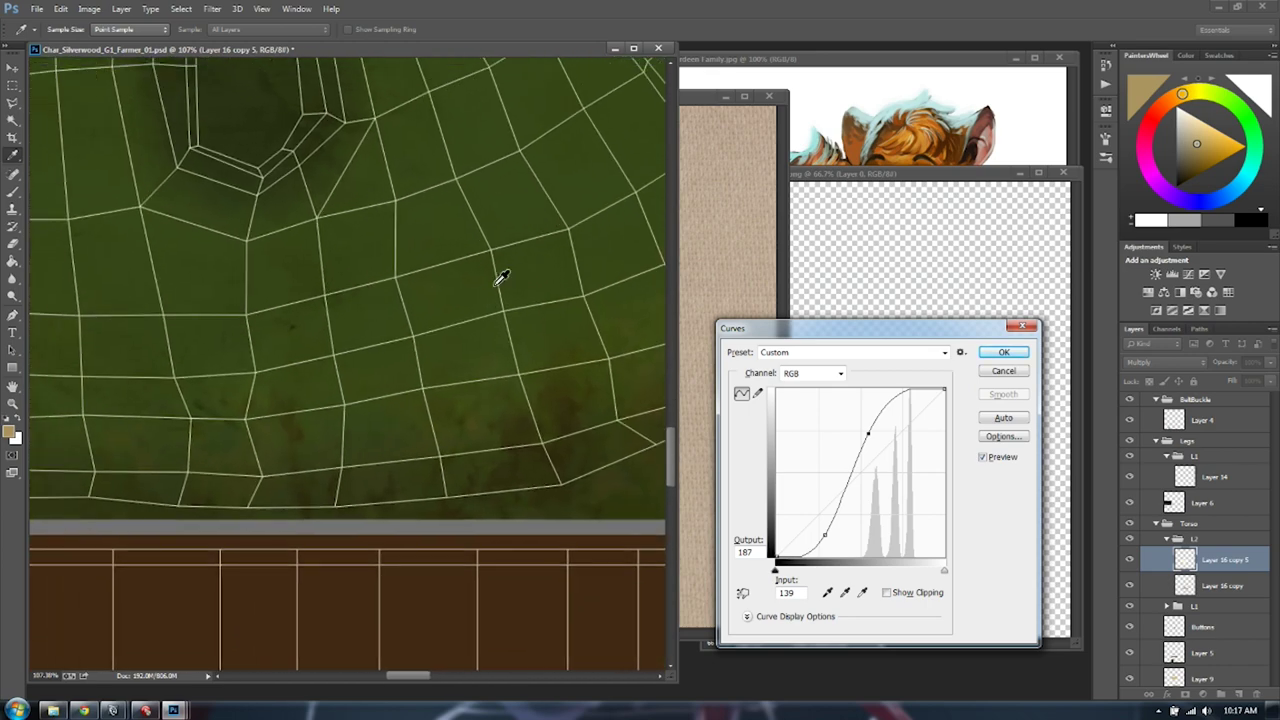
scroll(405, 248, "up", 4, "alt")
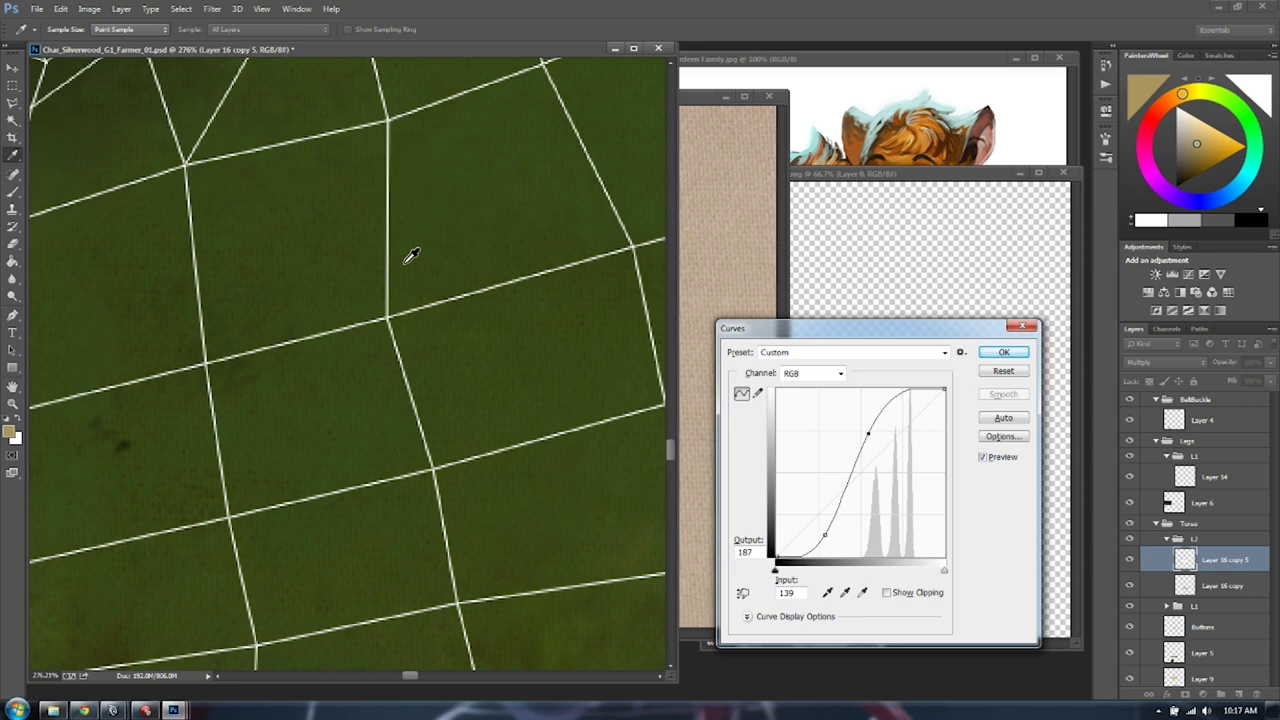
scroll(411, 255, "down", 1, "alt")
left_click_drag(286, 274, 631, 623)
left_click_drag(314, 214, 443, 537)
scroll(349, 394, "up", 2, "alt")
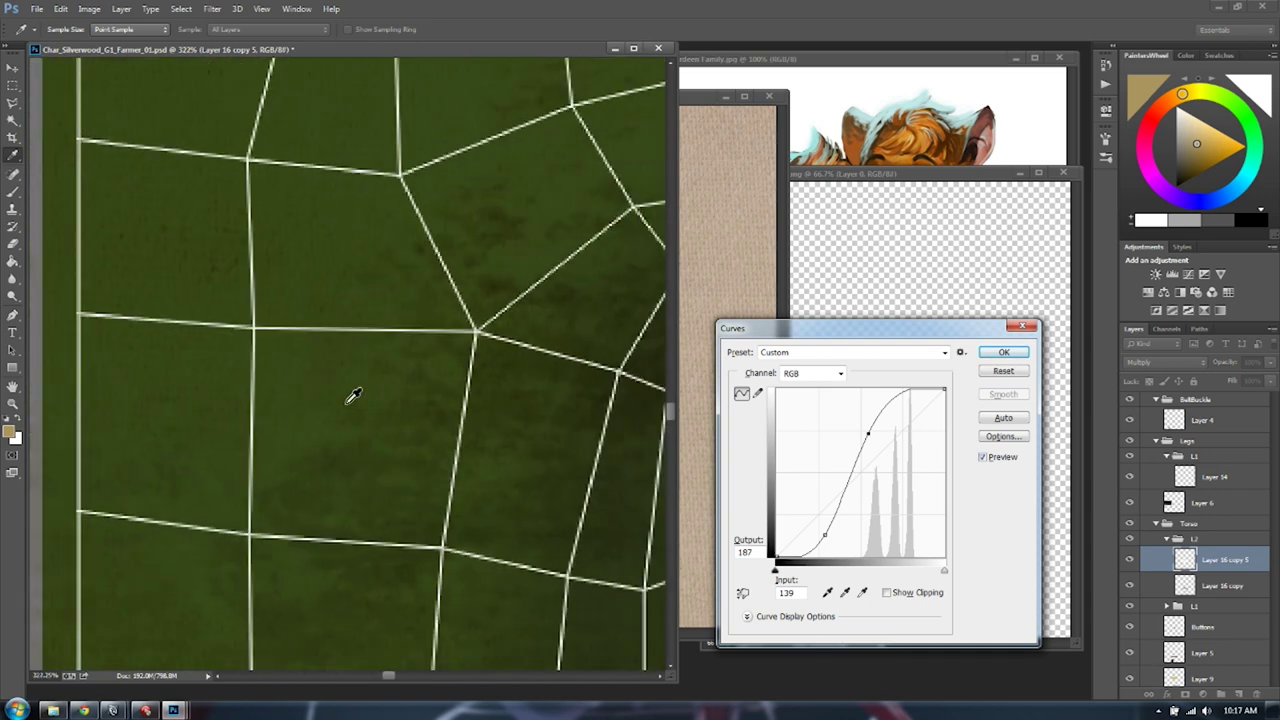
left_click_drag(870, 433, 878, 441)
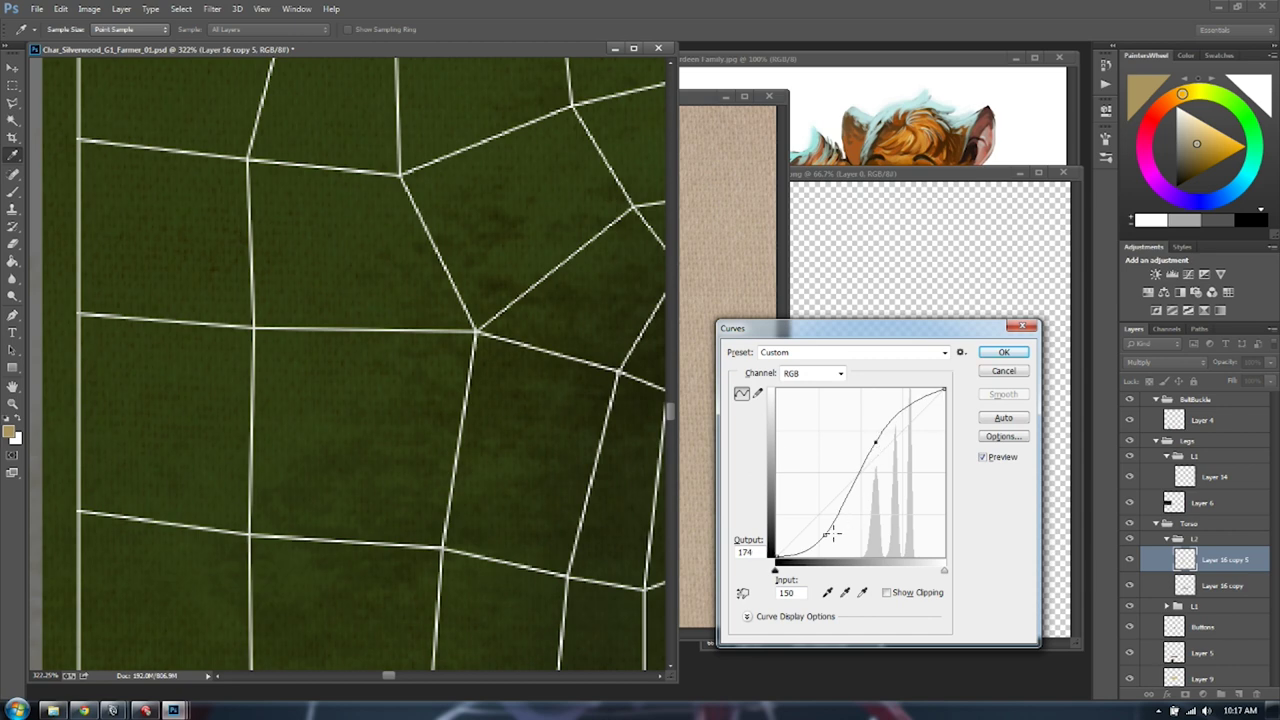
left_click_drag(832, 534, 808, 544)
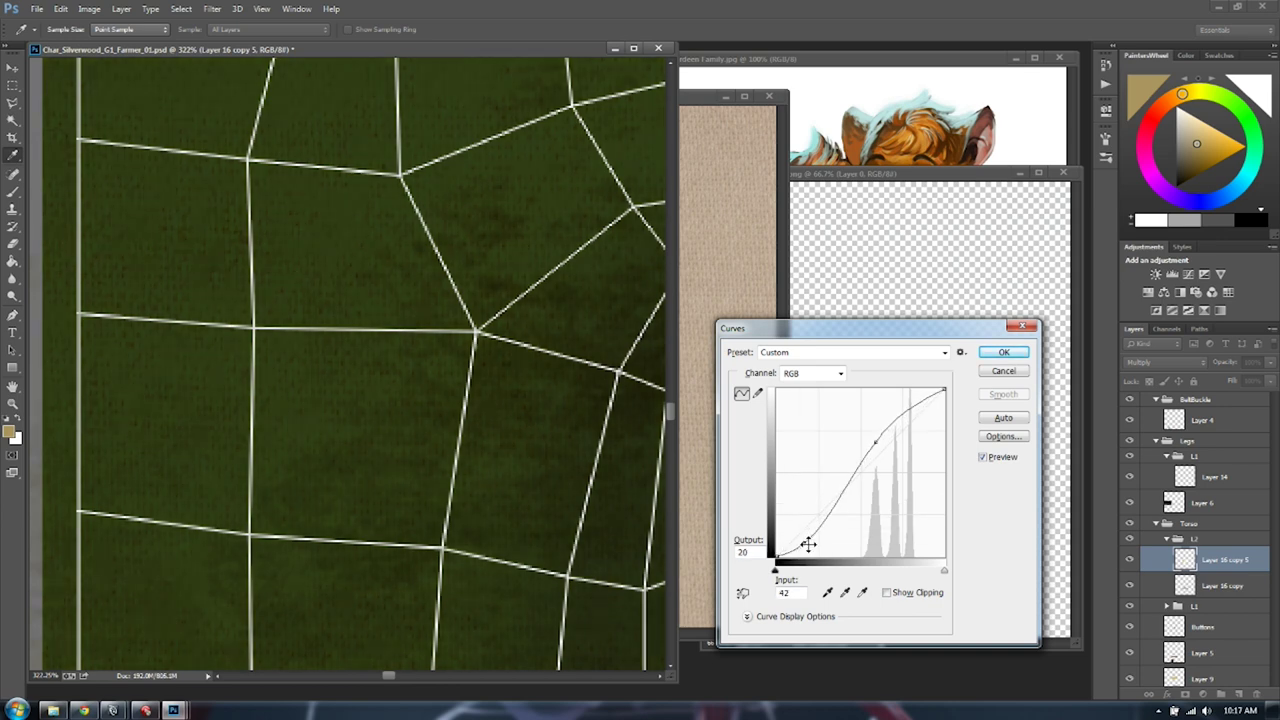
left_click_drag(874, 451, 876, 446)
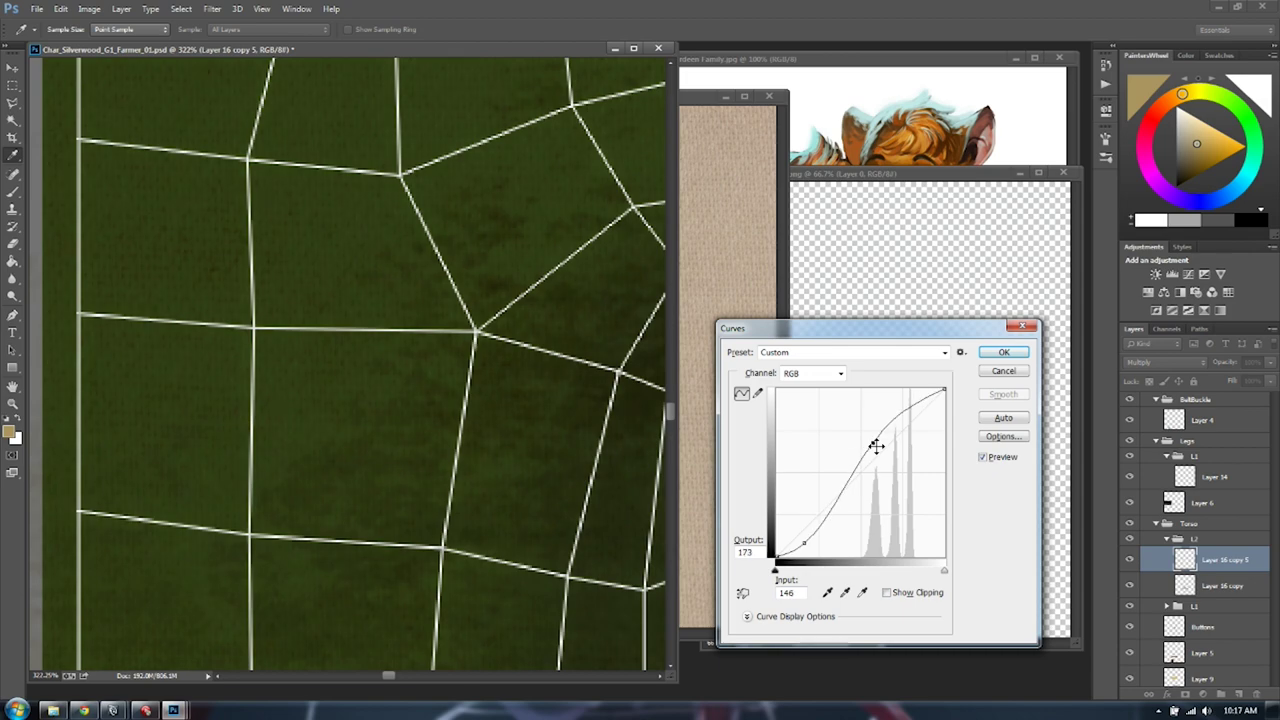
key("Return")
key("m")
scroll(443, 343, "down", 6, "alt")
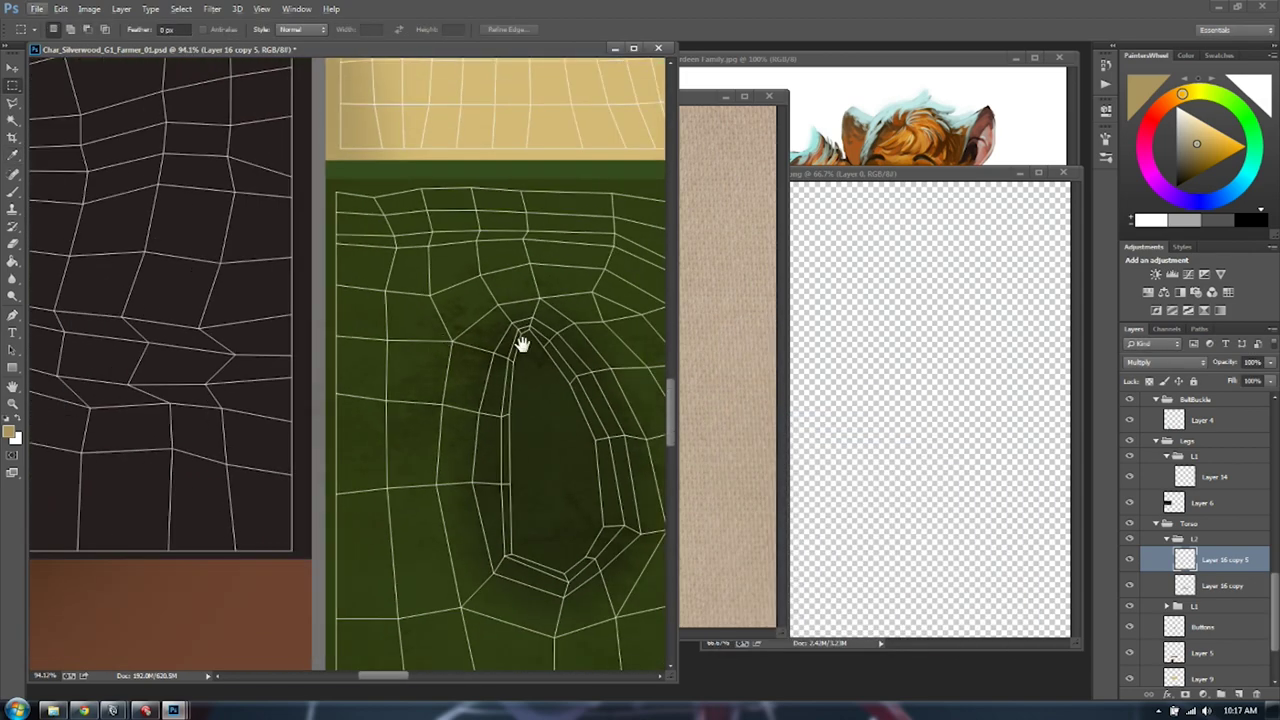
left_click_drag(523, 337, 251, 214)
scroll(407, 268, "down", 2, "alt")
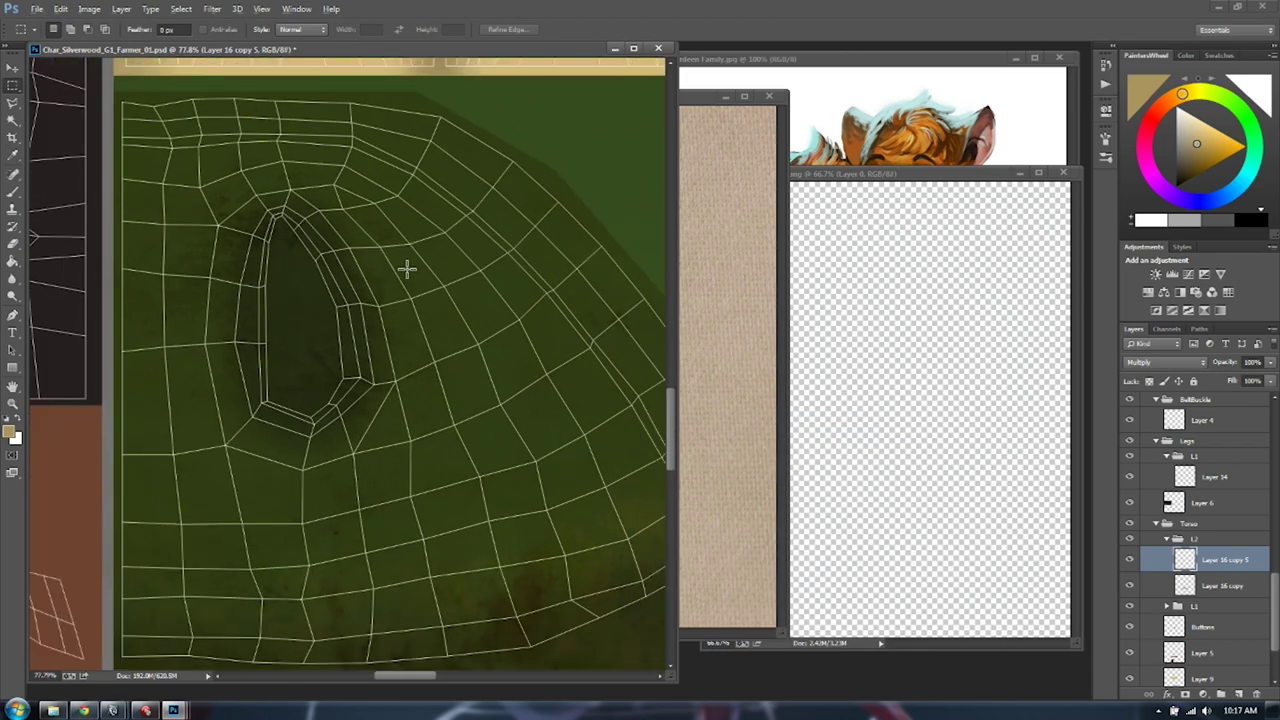
Reduce the fabric layer's saturation to -71 and brighten it with a Curves adjustment mapping input 164 to 197
key("ctrl+u")
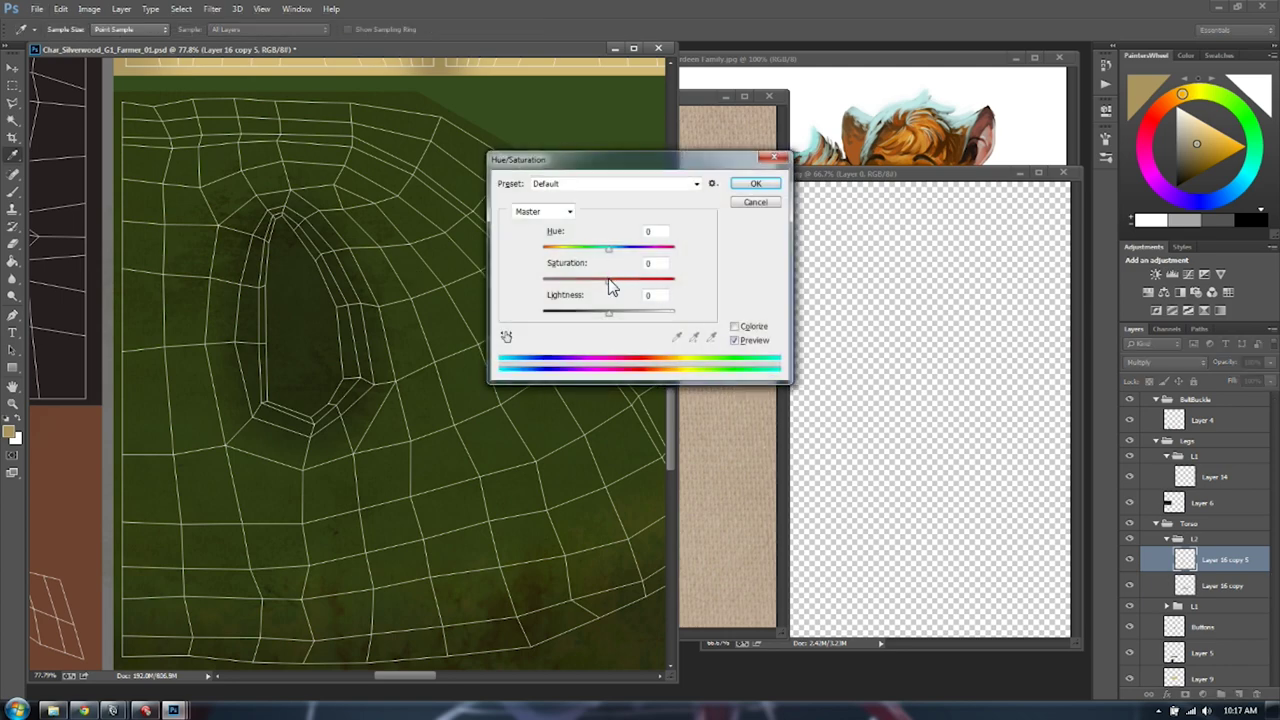
left_click_drag(608, 281, 568, 280)
key("Return")
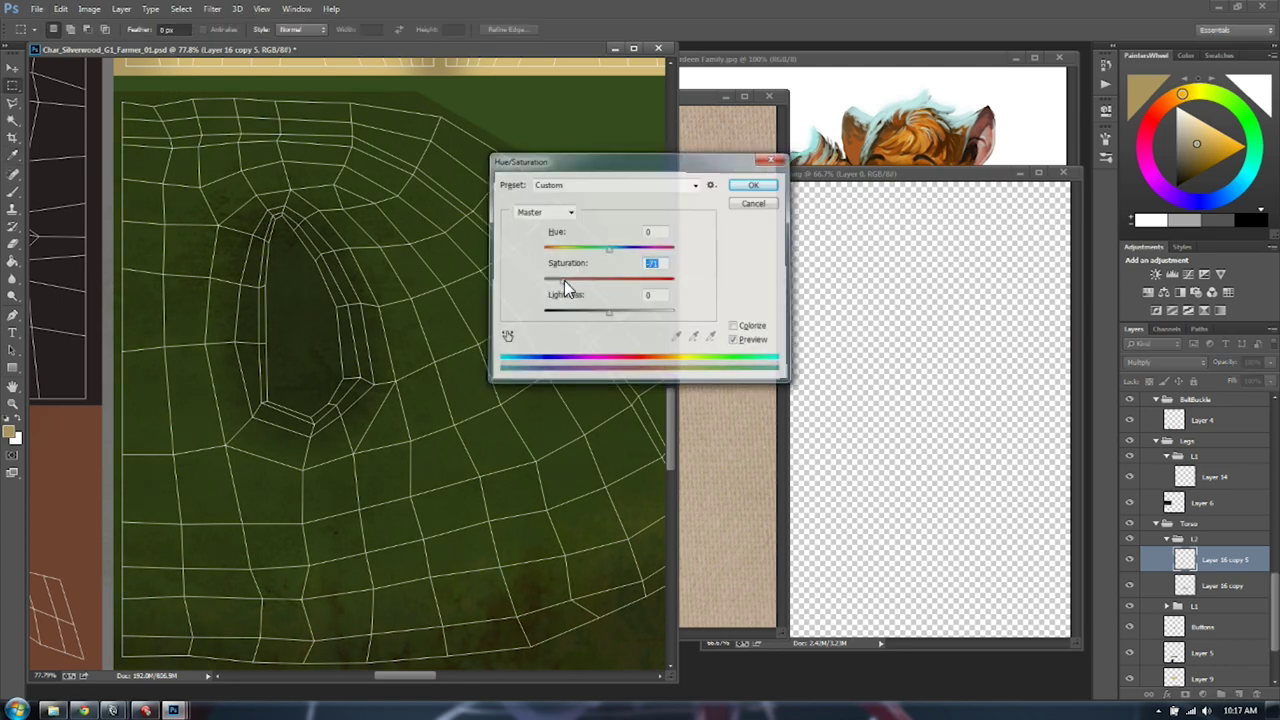
key("ctrl+m")
left_click_drag(886, 447, 886, 428)
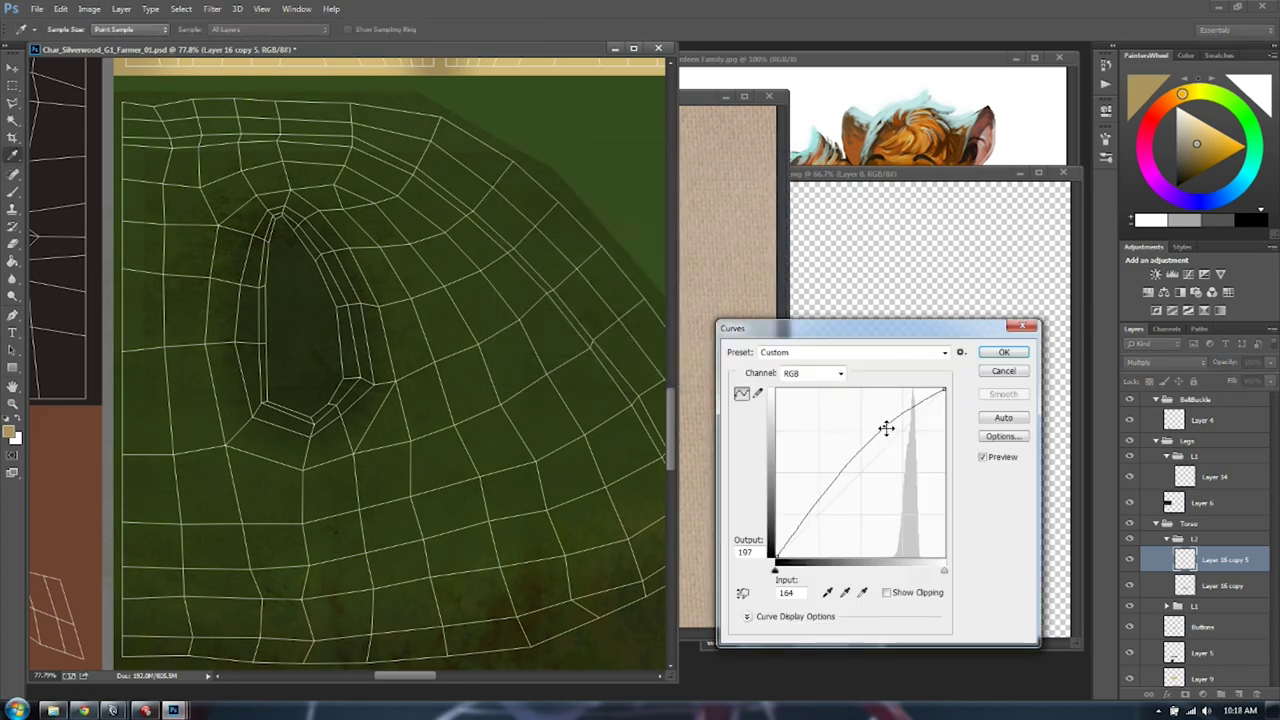
key("Return")
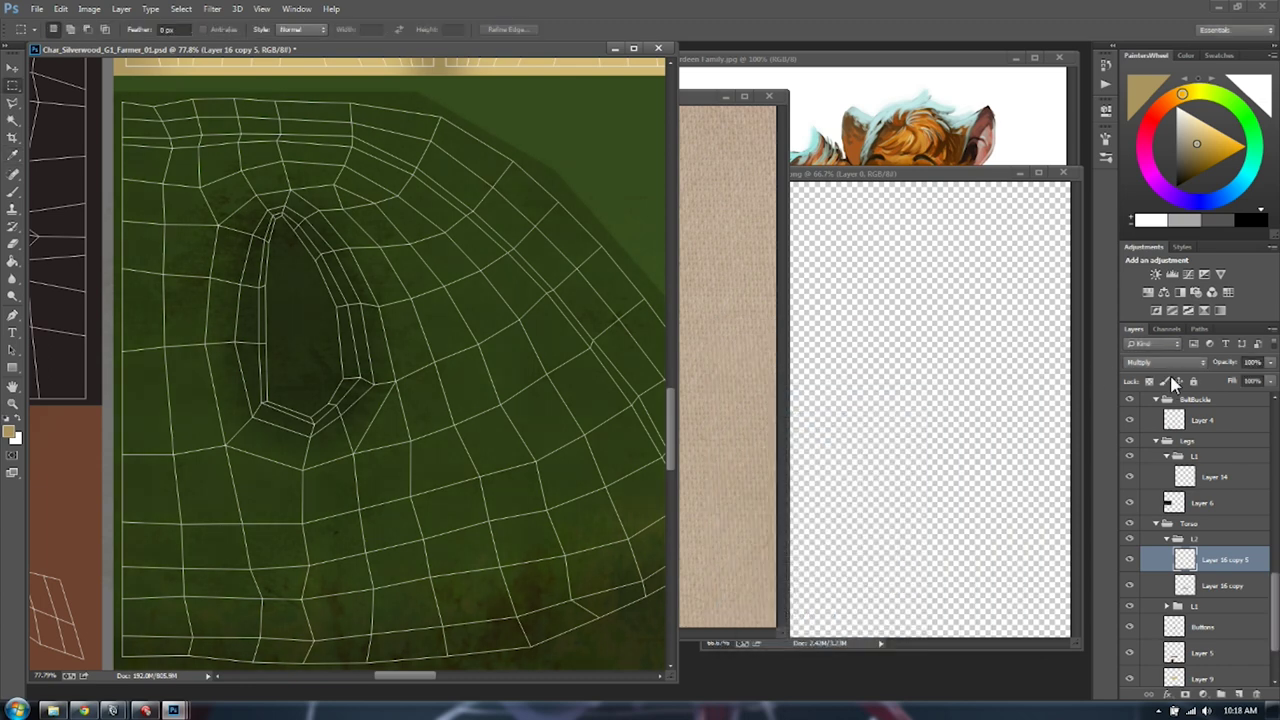
Try Color Burn, Screen and neighbouring blend modes on the fabric layer and settle on Overlay
left_click(1163, 362)
left_click(1132, 420)
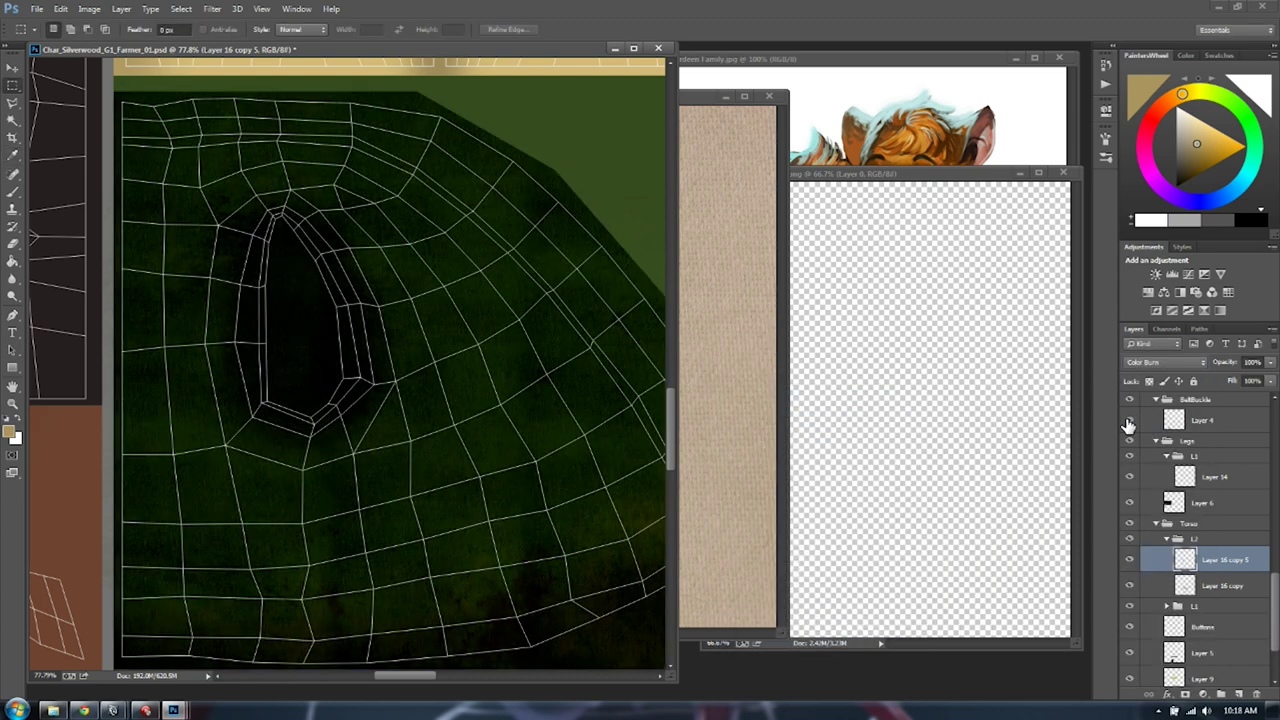
key("Down")
key("Down")
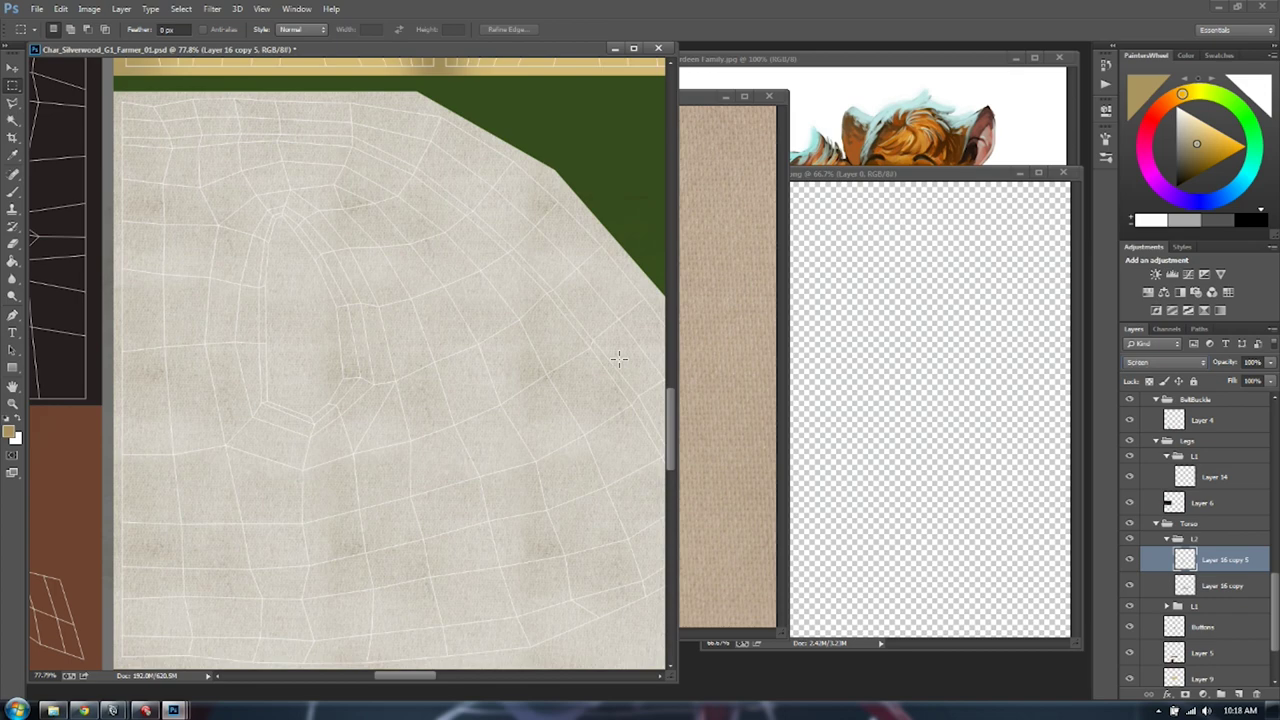
key("Down")
key("Down")
key("Down")
key("Down")
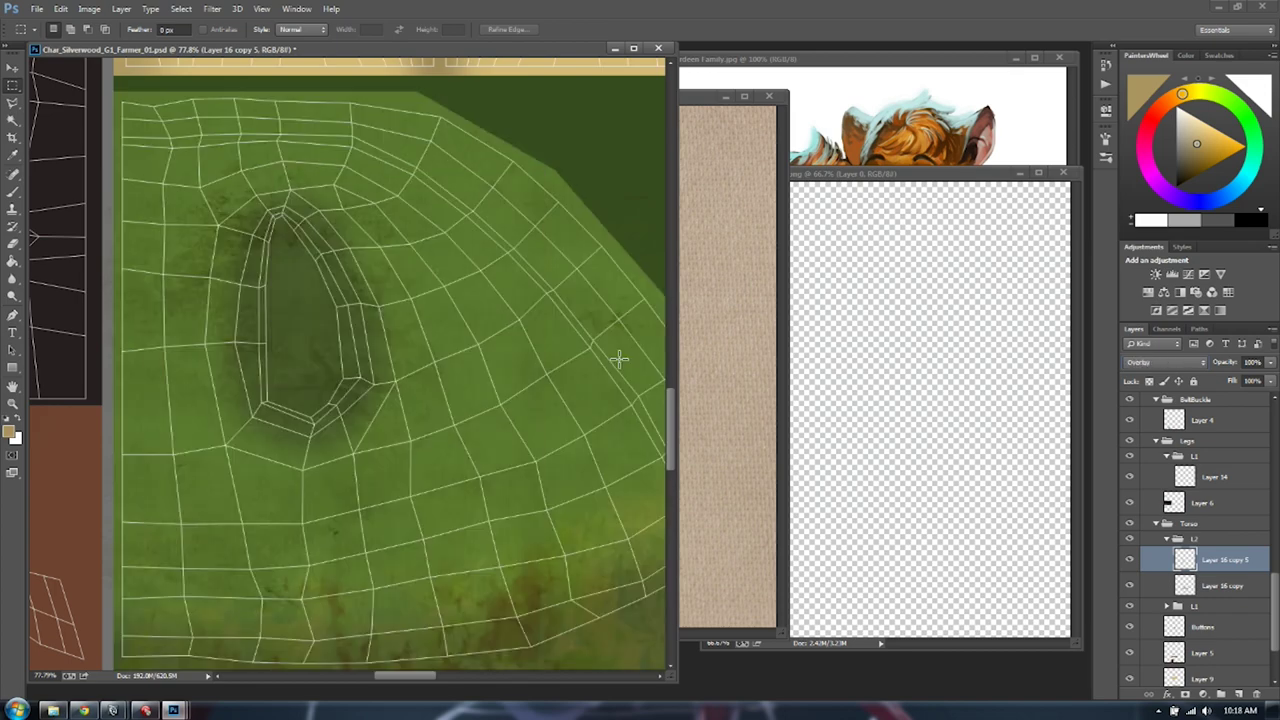
Darken the fabric layer with a Curves adjustment mapping input 137 to 27 and input 221 to 178
key("ctrl+m")
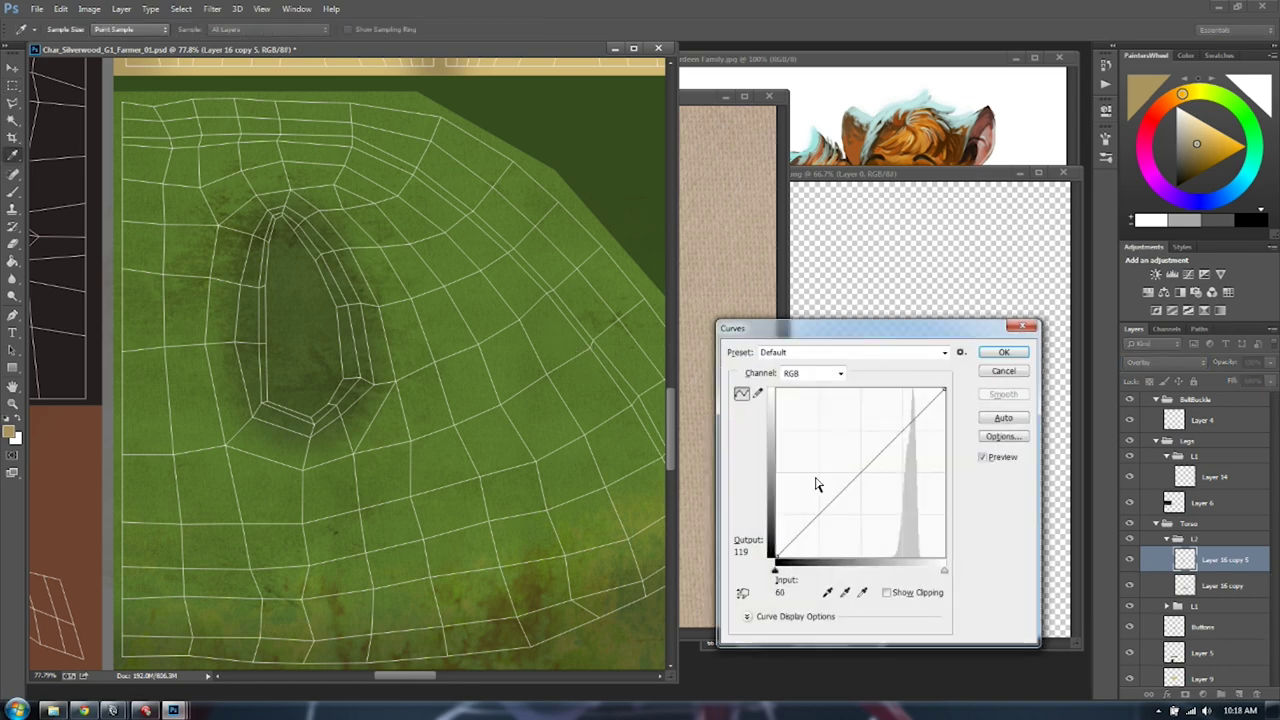
left_click_drag(862, 477, 870, 540)
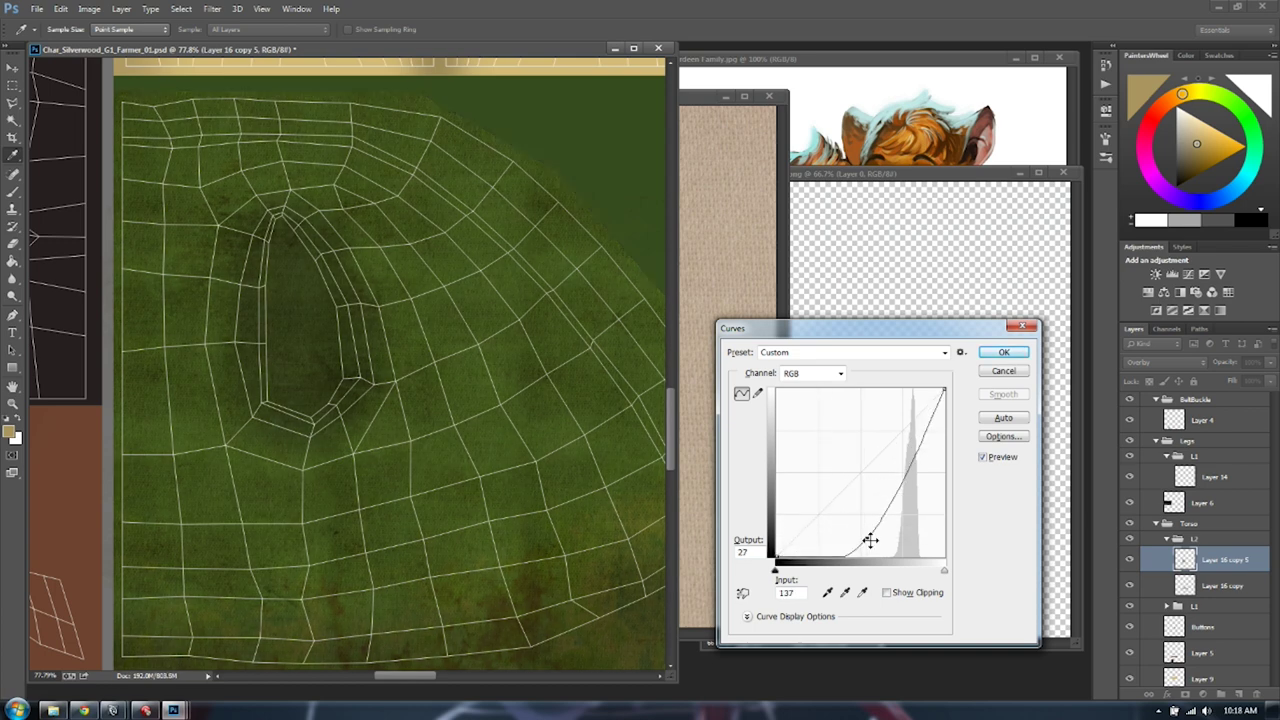
left_click_drag(921, 441, 924, 442)
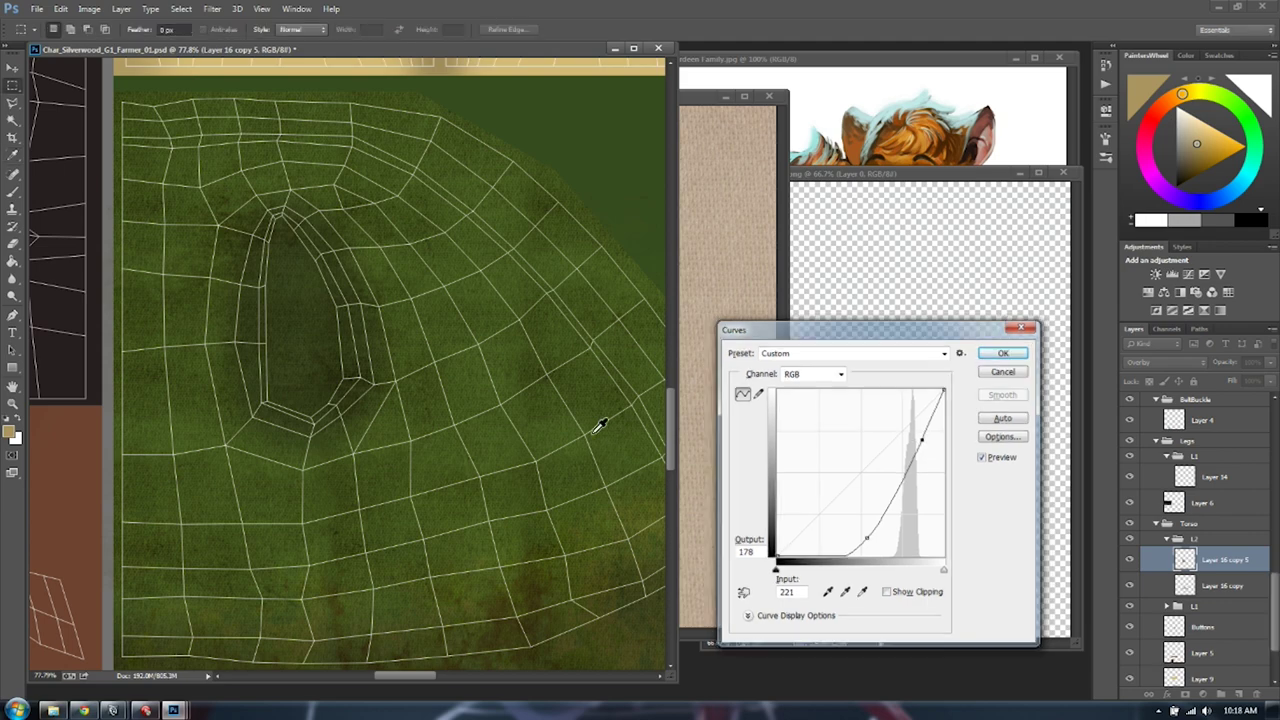
key("Return")
Try to move the fabric layer across to the opposite half of the green vest
key("m")
scroll(503, 337, "down", 3, "alt")
left_click_drag(540, 338, 416, 350)
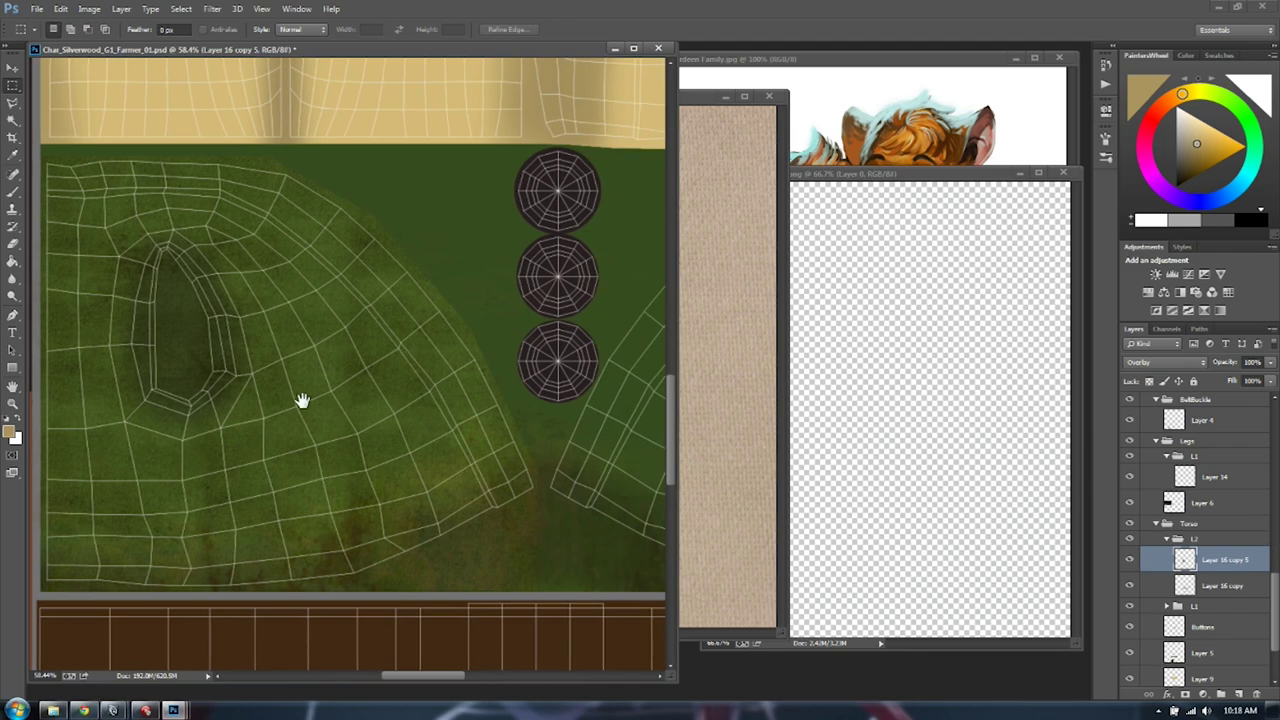
left_click_drag(302, 400, 296, 400)
scroll(297, 401, "down", 2, "alt")
key("v")
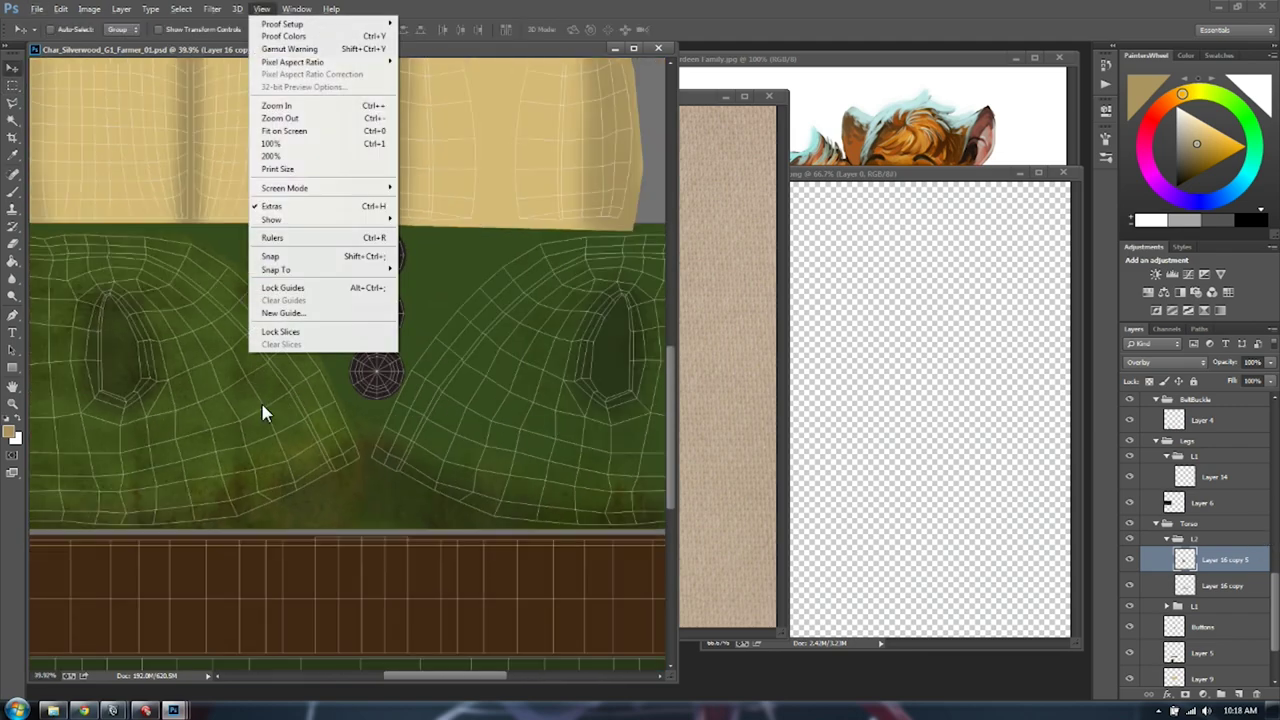
key("Escape")
key("m")
left_click(262, 400)
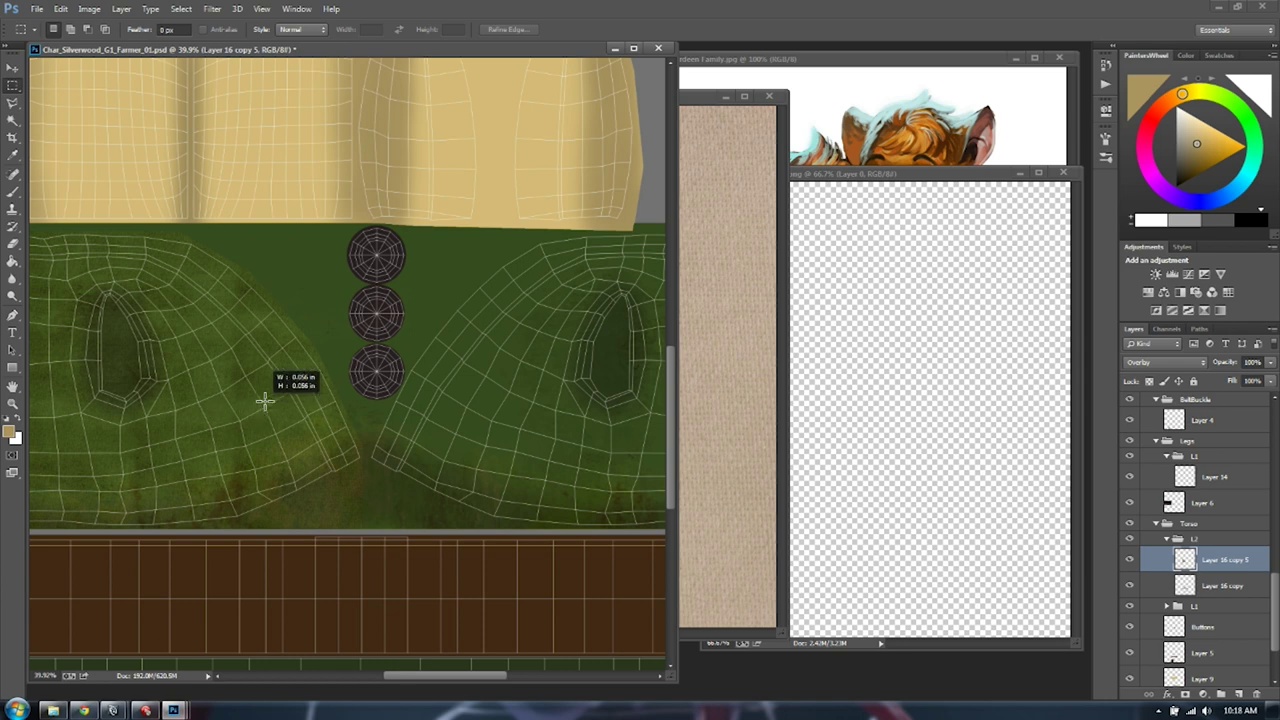
key("v")
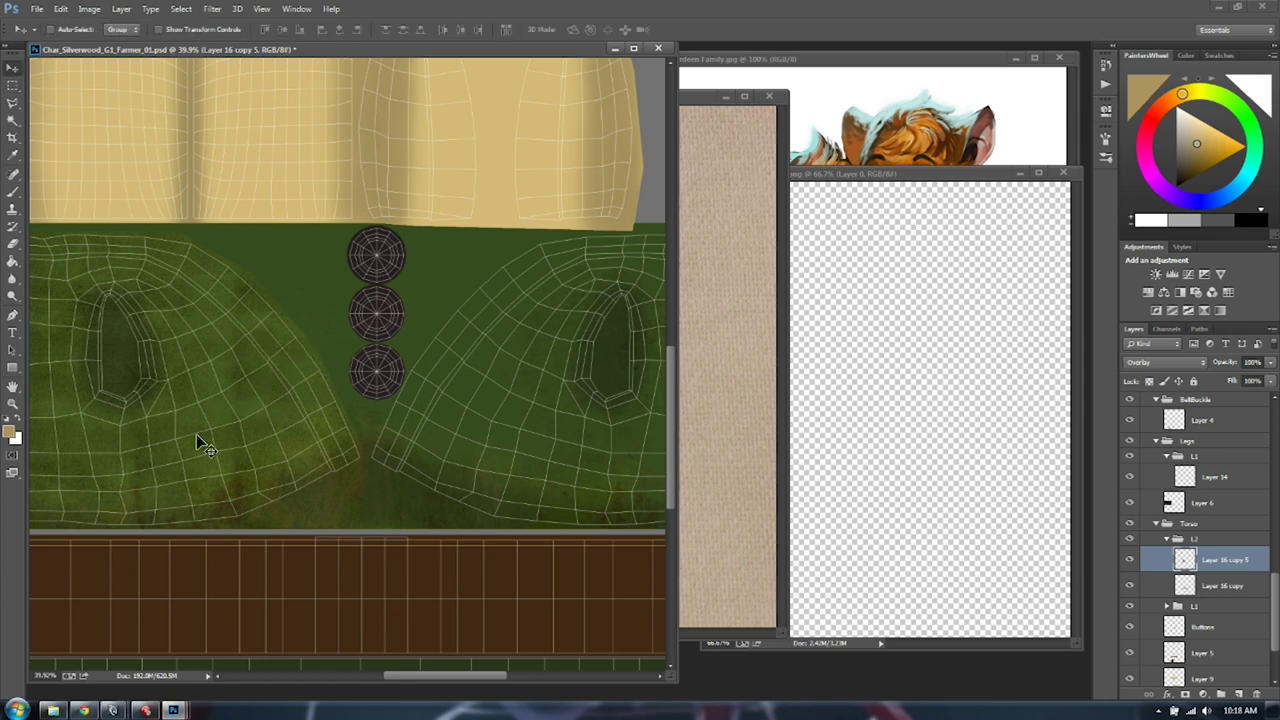
left_click_drag(192, 436, 368, 438)
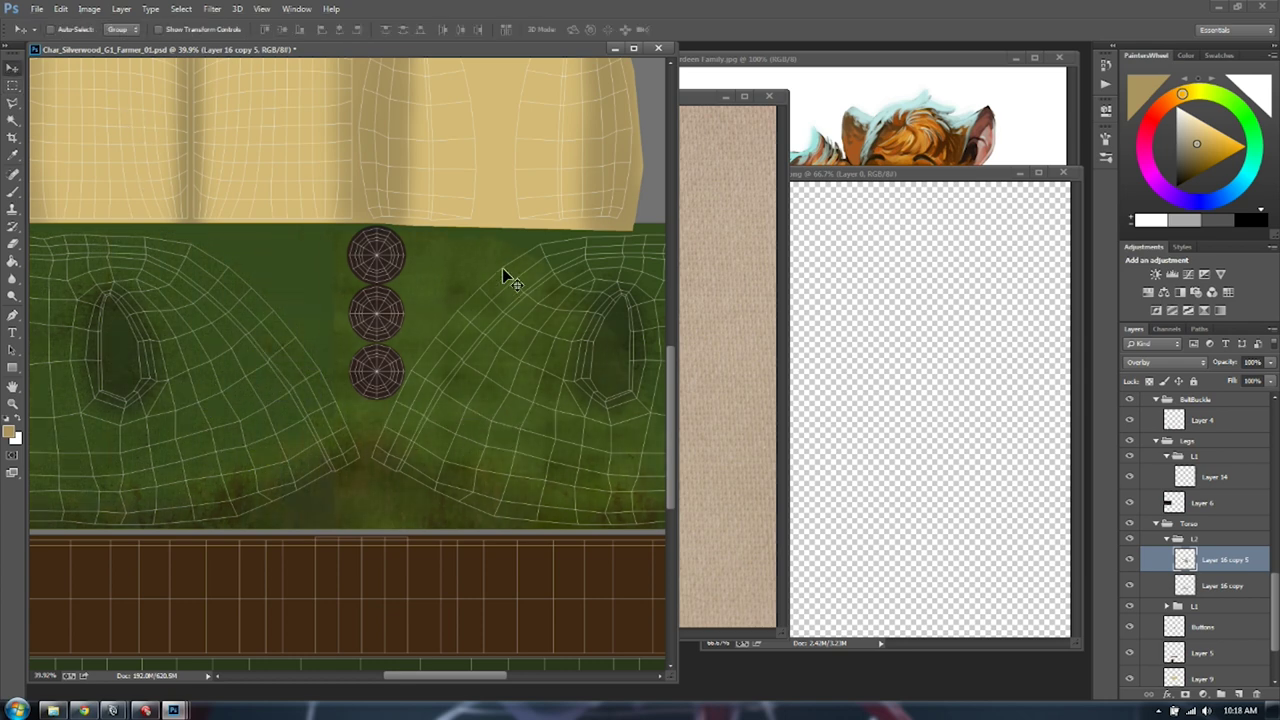
Try to mirror the moved fabric layer horizontally with a width of -100%
key("ctrl+t")
type("-100")
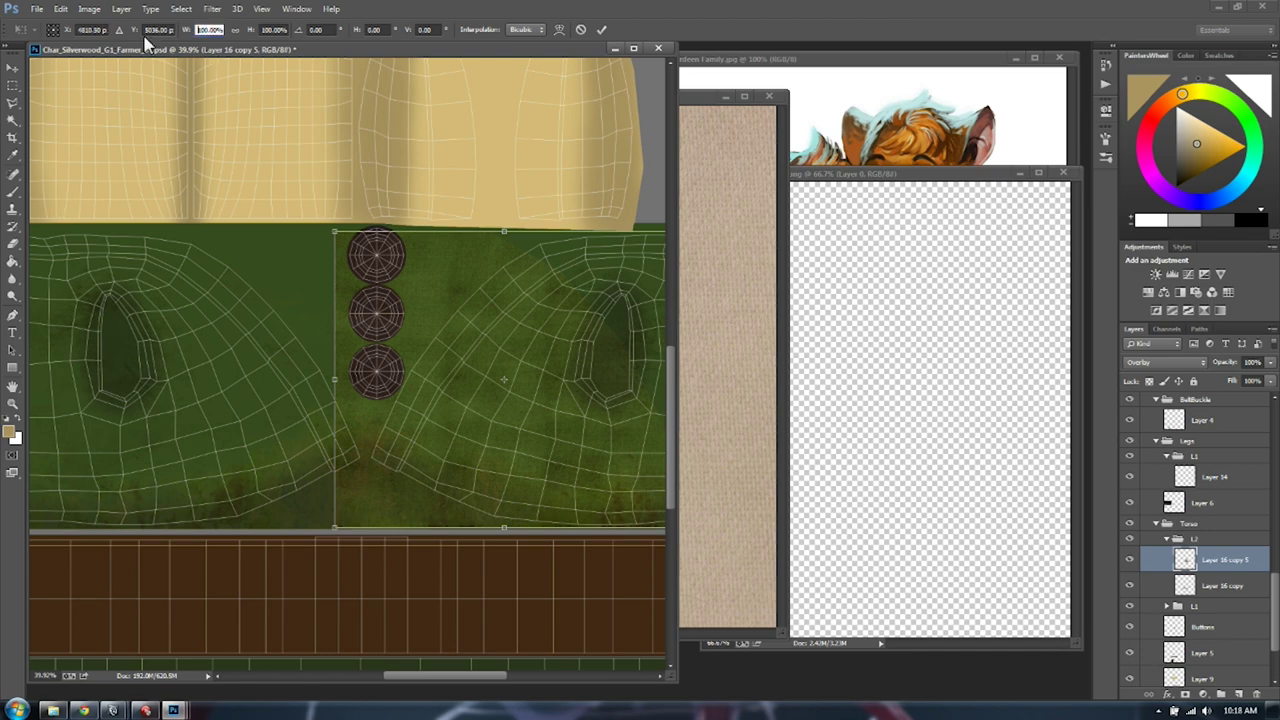
key("Return")
left_click_drag(340, 341, 388, 341)
key("Return")
left_click_drag(163, 252, 383, 289)
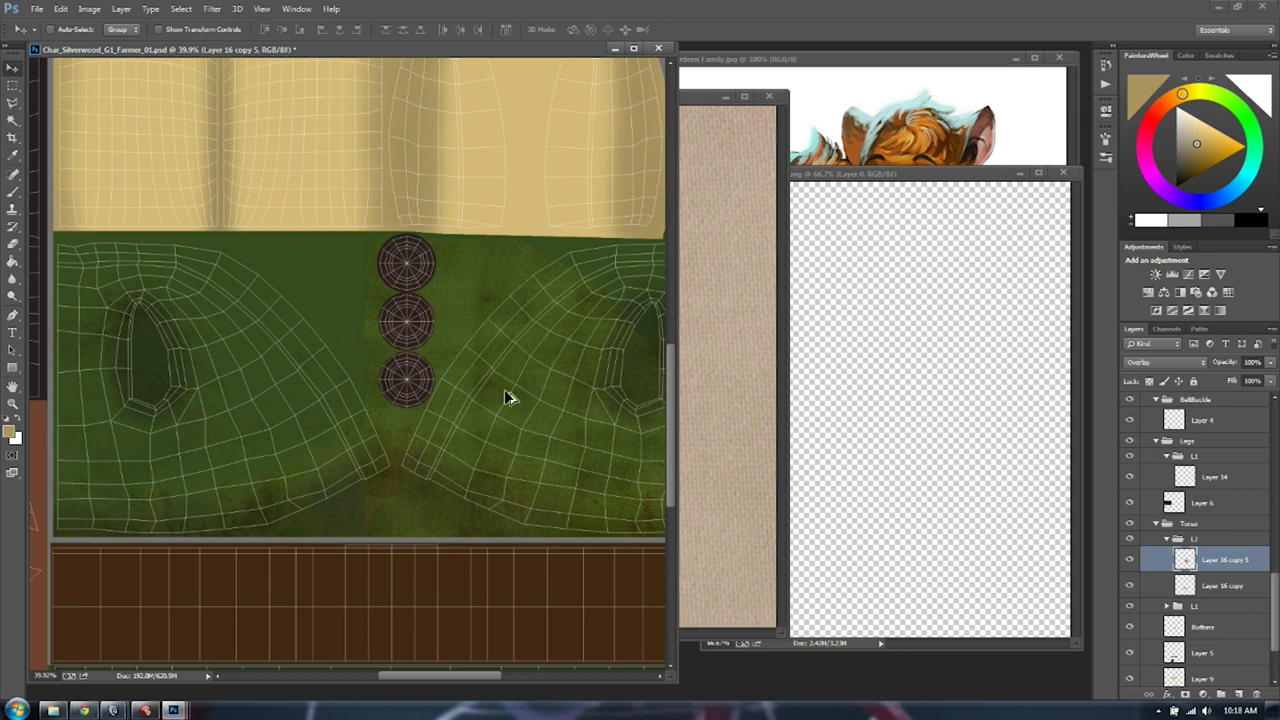
Undo the move and mirroring of the fabric layer
key("ctrl+alt+z")
key("ctrl+alt+z")
key("ctrl+alt+z")
key("ctrl+alt+z")
key("ctrl+alt+z")
key("ctrl+alt+z")
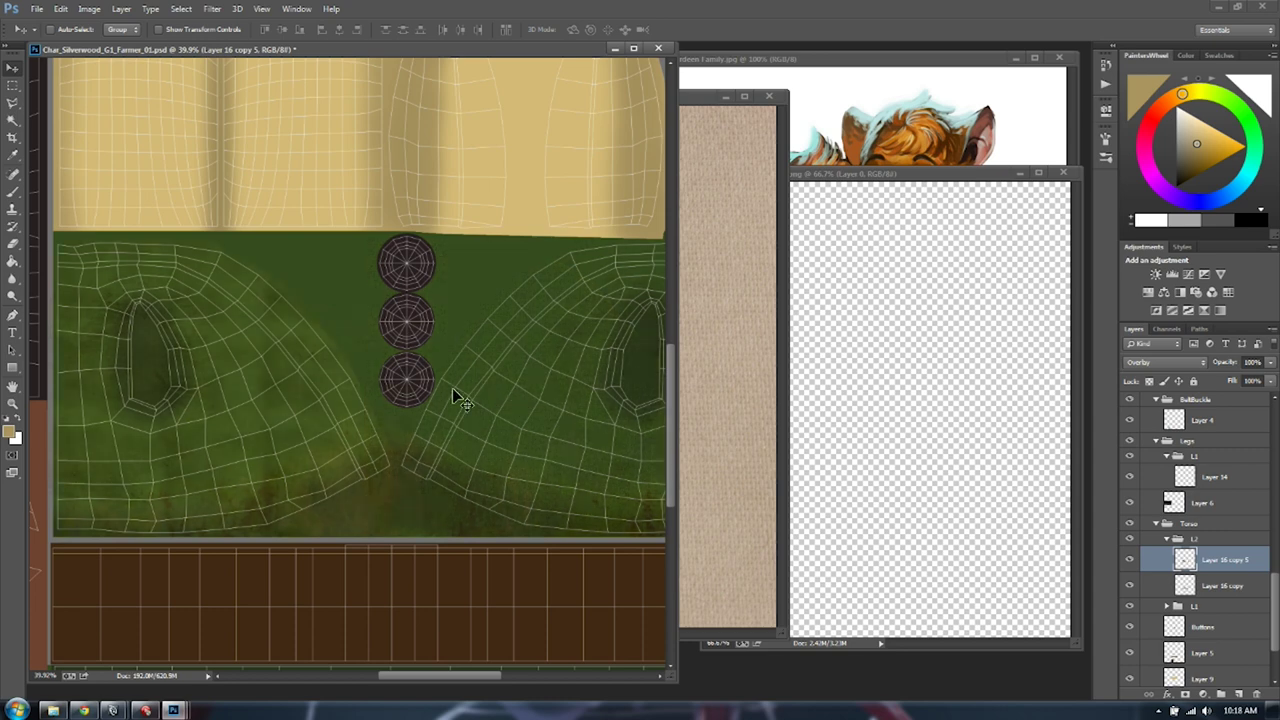
Duplicate the fabric layer onto the opposite vest half and flip the copy horizontally with a width of -100%
left_click_drag(250, 397, 552, 398, "alt")
key("ctrl+t")
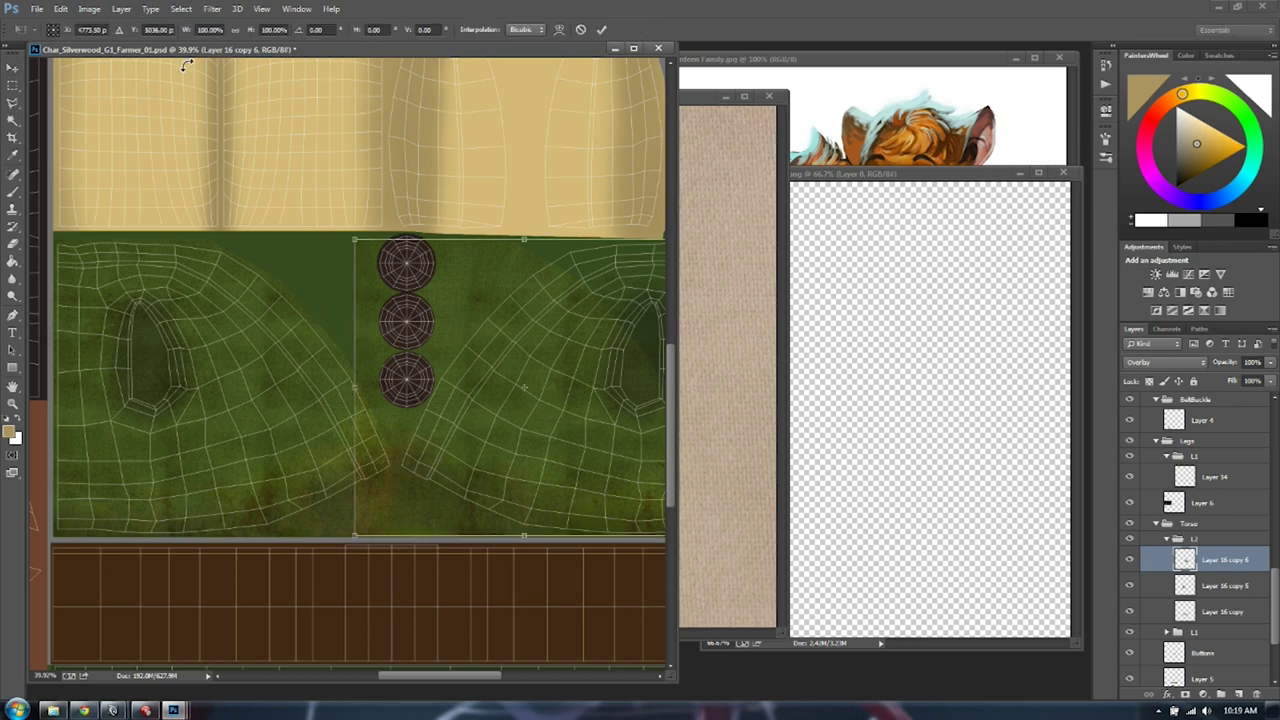
left_click_drag(218, 29, 141, 37)
type("-100")
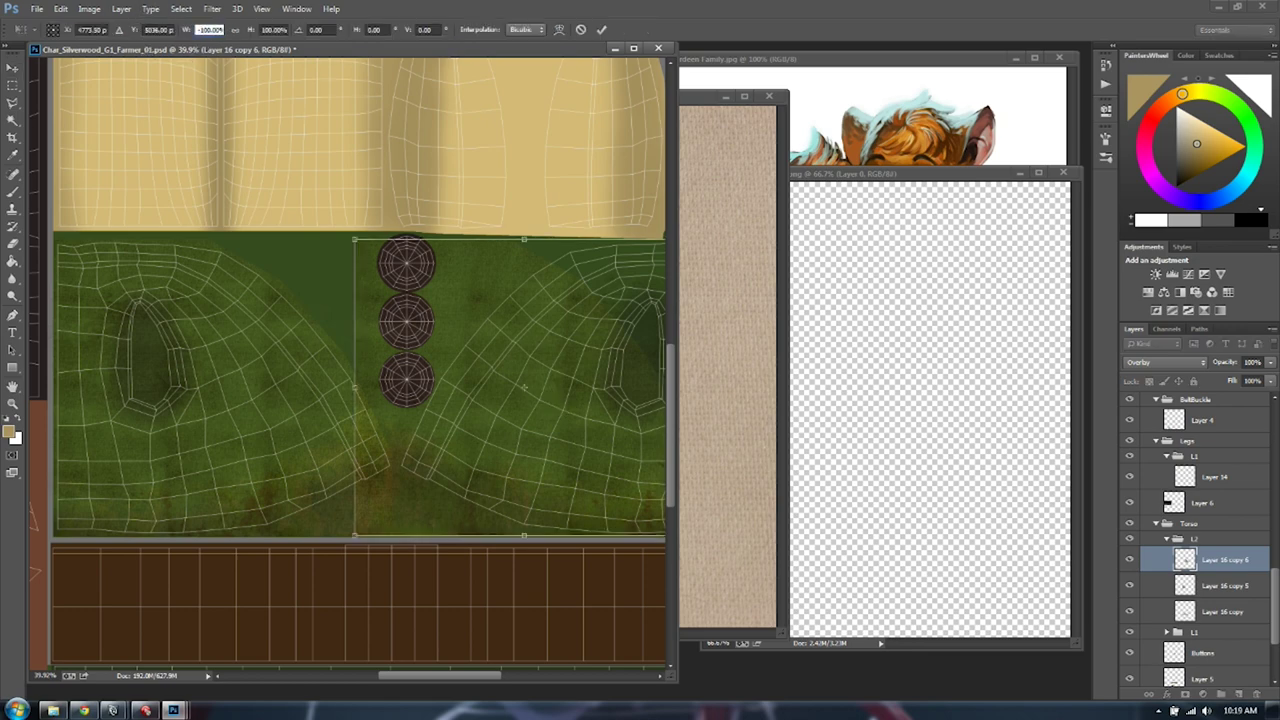
key("Return")
Align the flipped fabric copy with the outer edge of the opposite vest half and apply the transform
left_click_drag(460, 315, 394, 315)
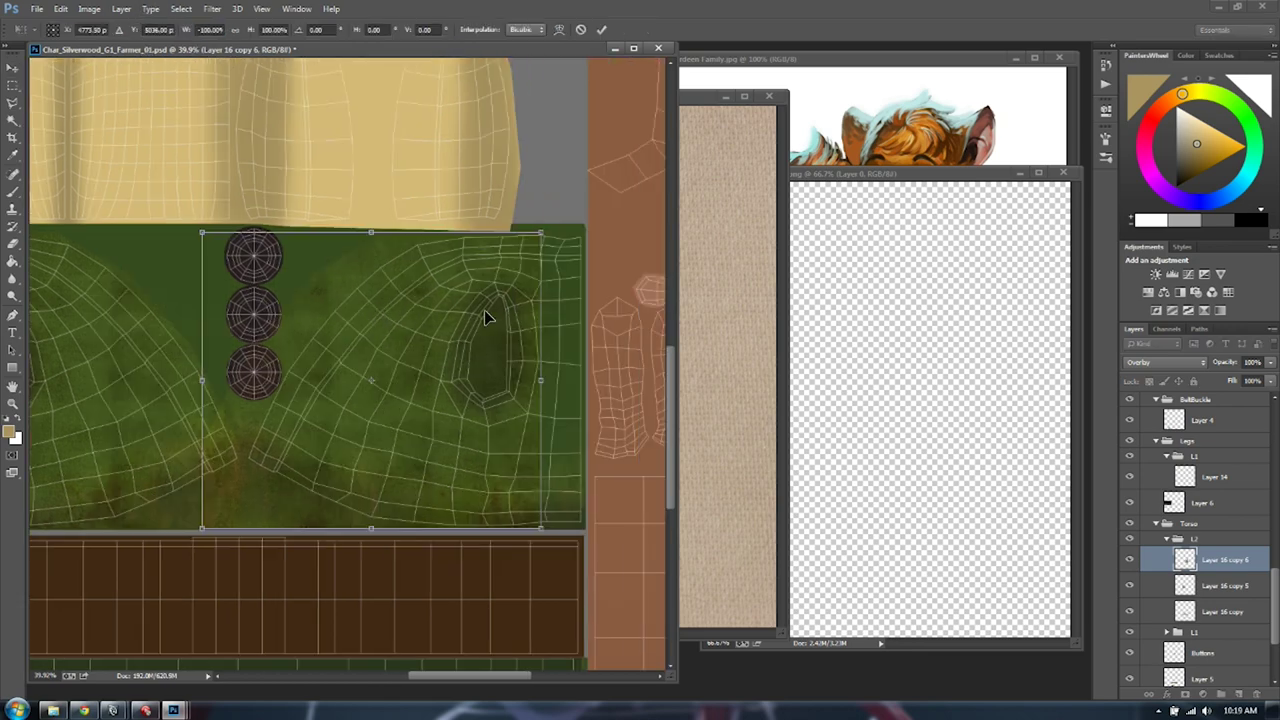
left_click_drag(484, 312, 498, 312)
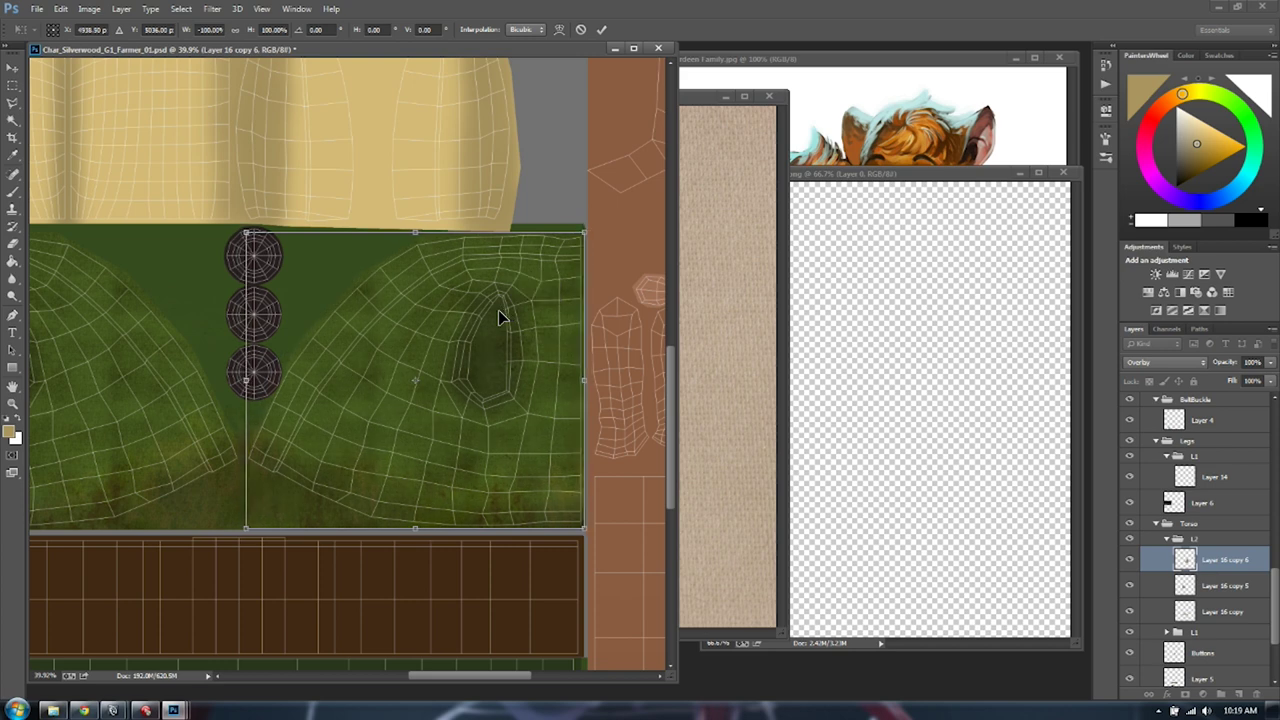
key("Return")
Hide the UV wireframe layer and merge the two fabric layers into one
scroll(1190, 470, "up", 2)
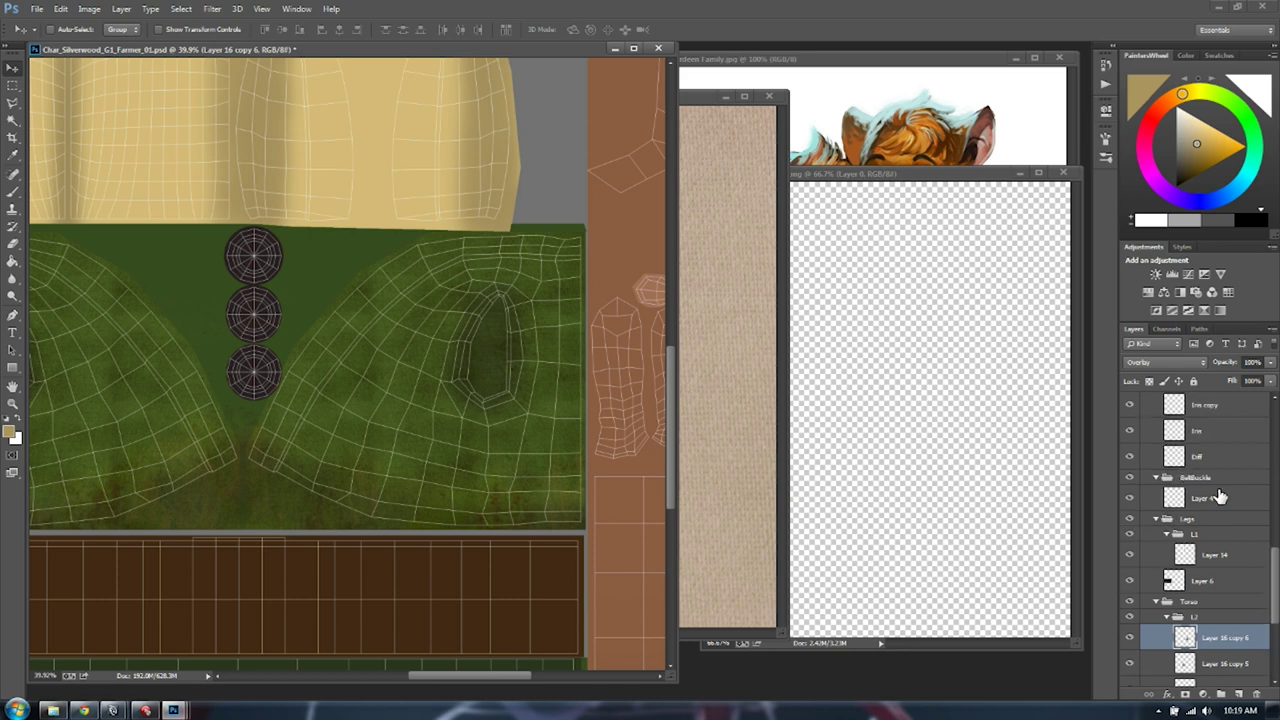
left_click_drag(1274, 596, 1174, 423)
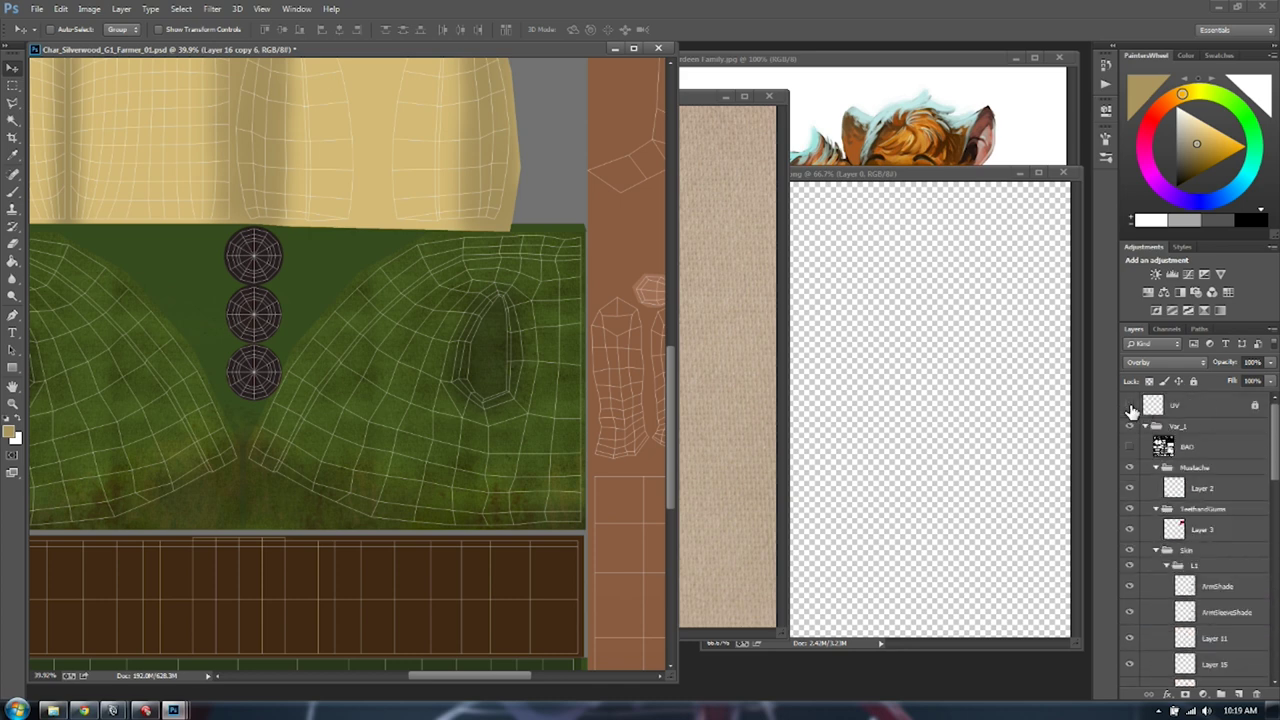
left_click_drag(1270, 458, 1268, 607)
left_click(1225, 586, "shift")
key("ctrl+e")
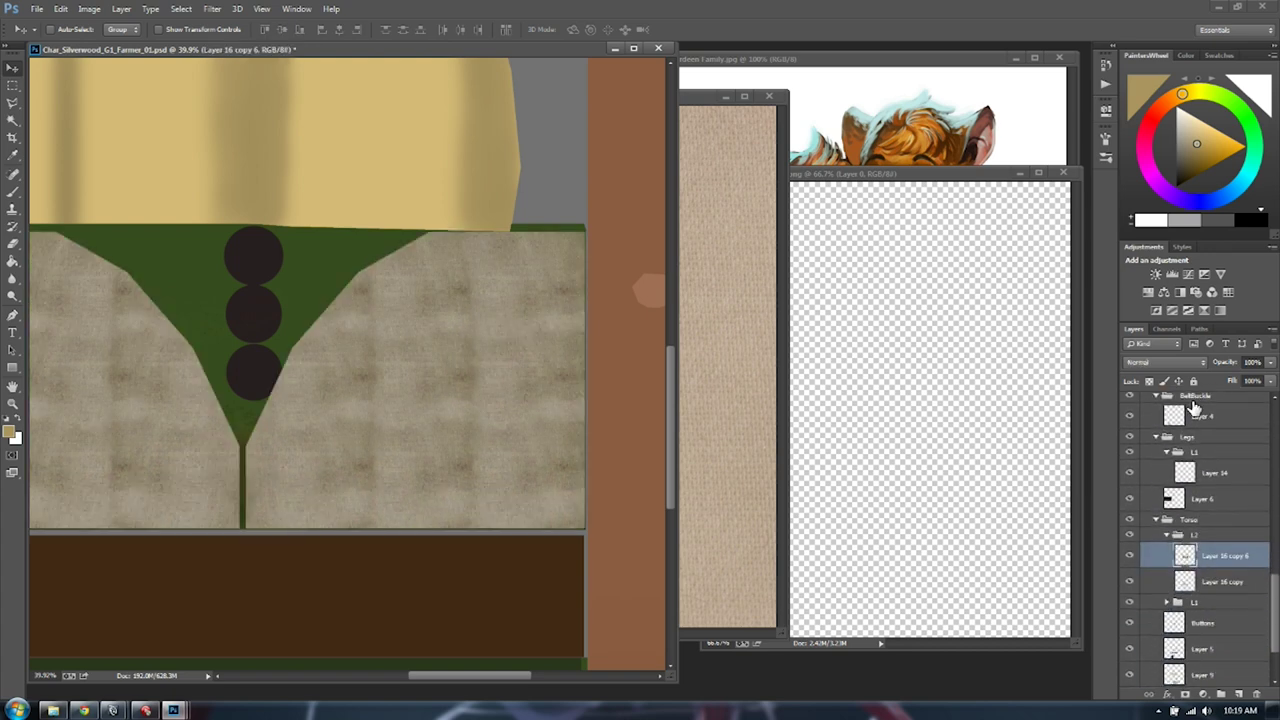
Set the merged fabric layer's blend mode to Overlay and save the texture file
left_click(1177, 365)
left_click(1150, 537)
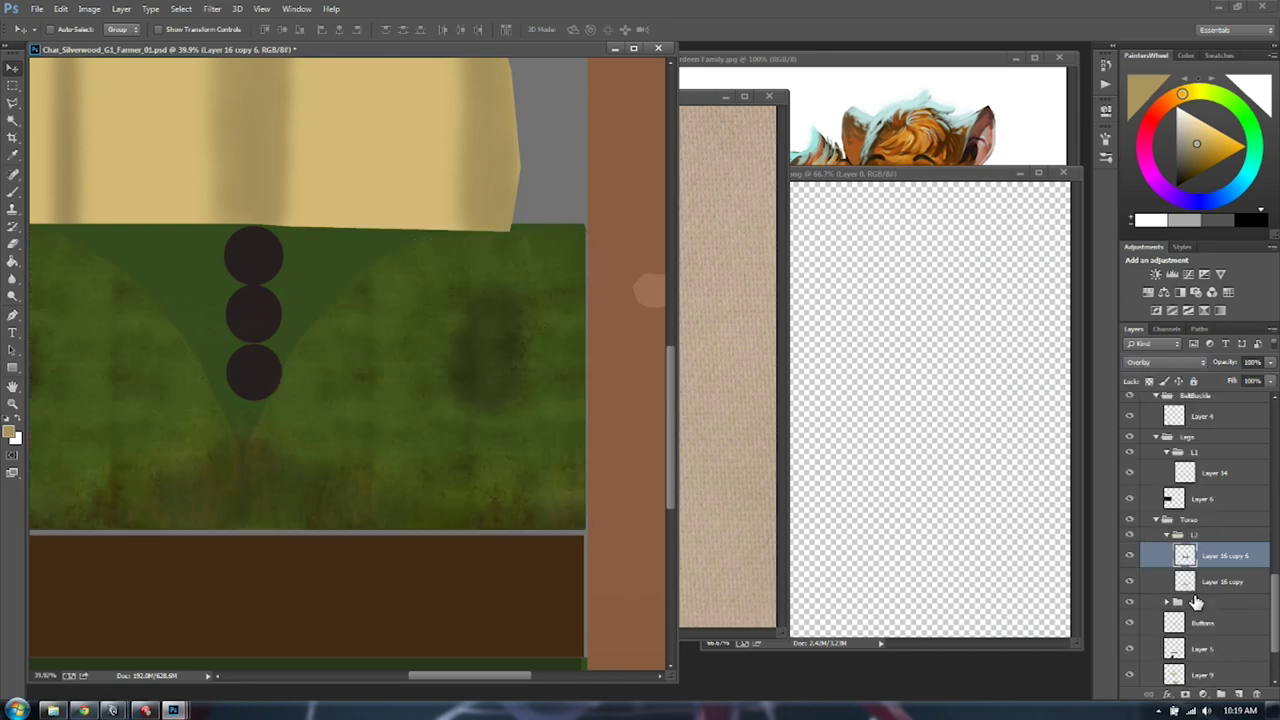
left_click_drag(320, 369, 494, 366)
scroll(434, 374, "down", 3, "alt")
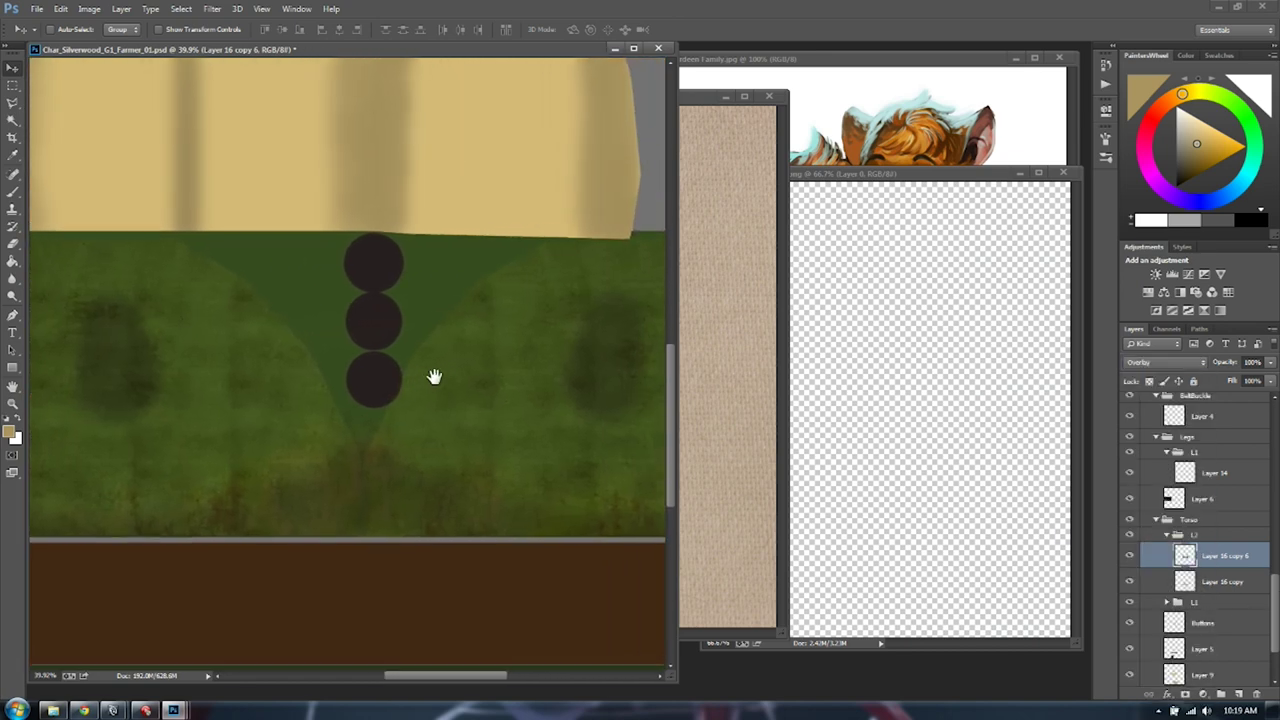
scroll(436, 396, "down", 2, "alt")
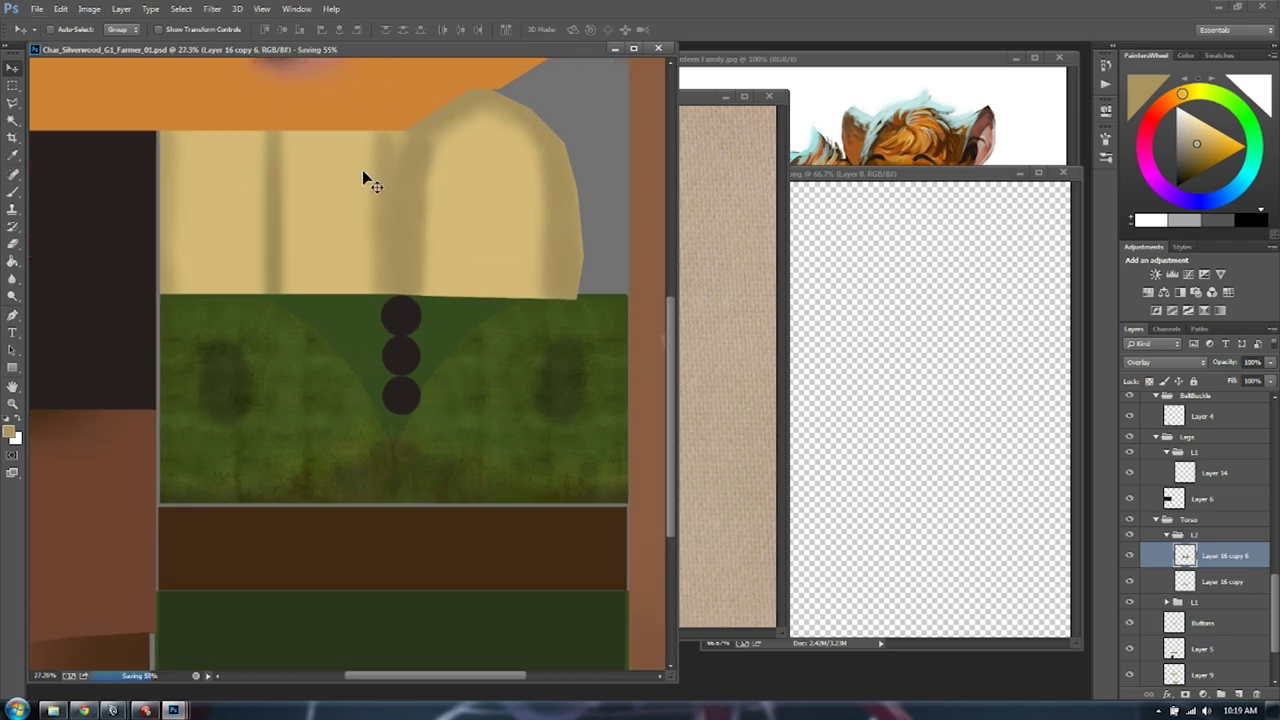
Try the merged fabric layer below the L2 group's contents and return it to the top of L2
left_click_drag(1237, 554, 1237, 602)
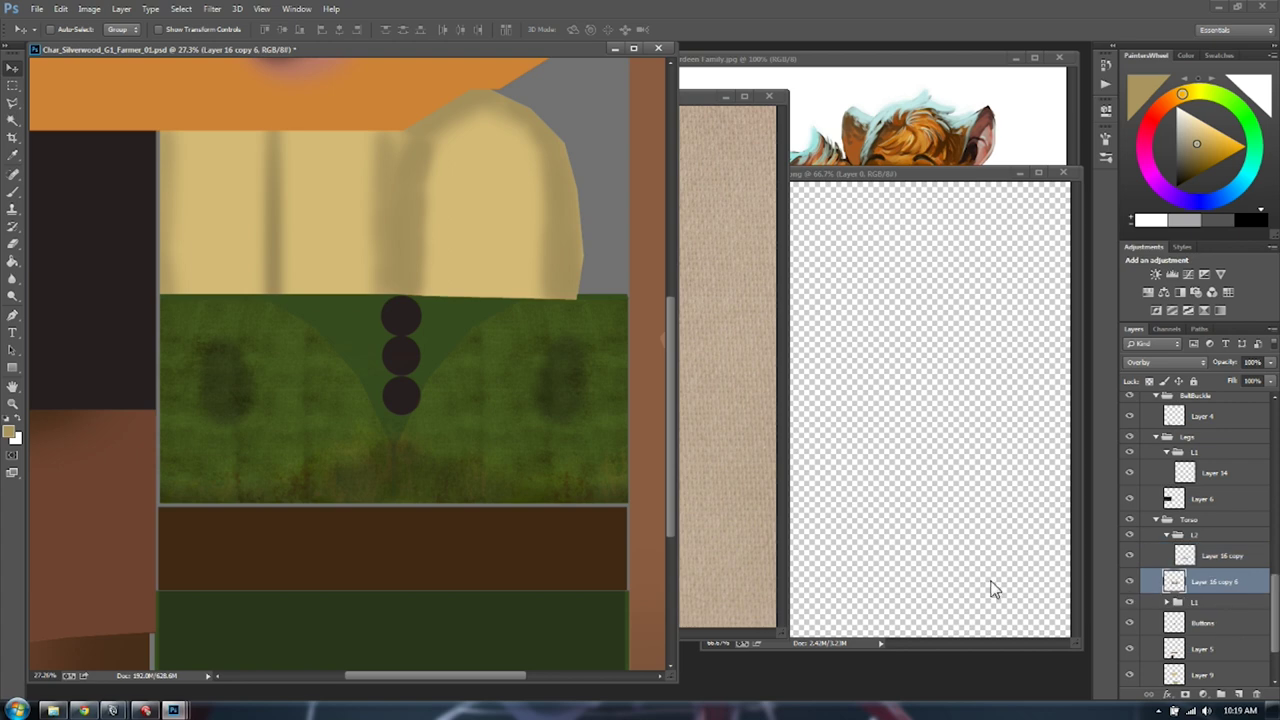
key("ctrl+bracketright")
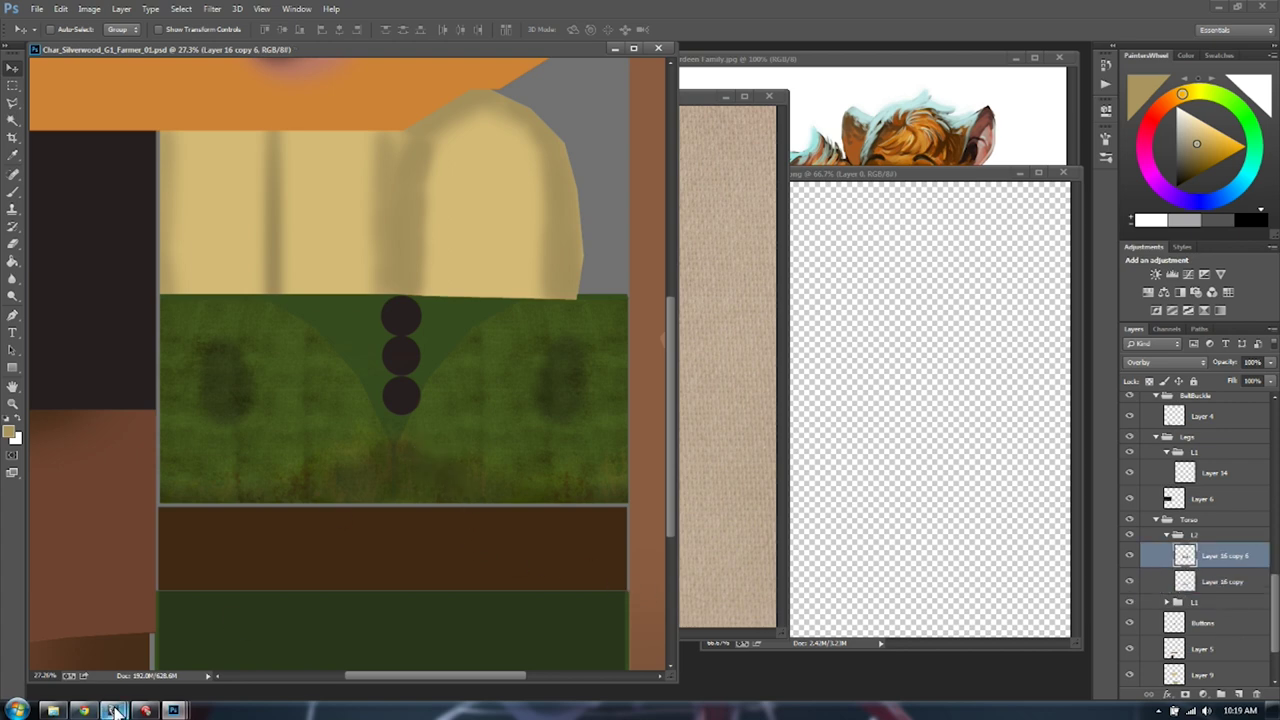
Switch to Maya and reload the farmer texture image in the file1 node
mouse_move(115, 711)
left_click(214, 672)
left_click(270, 573)
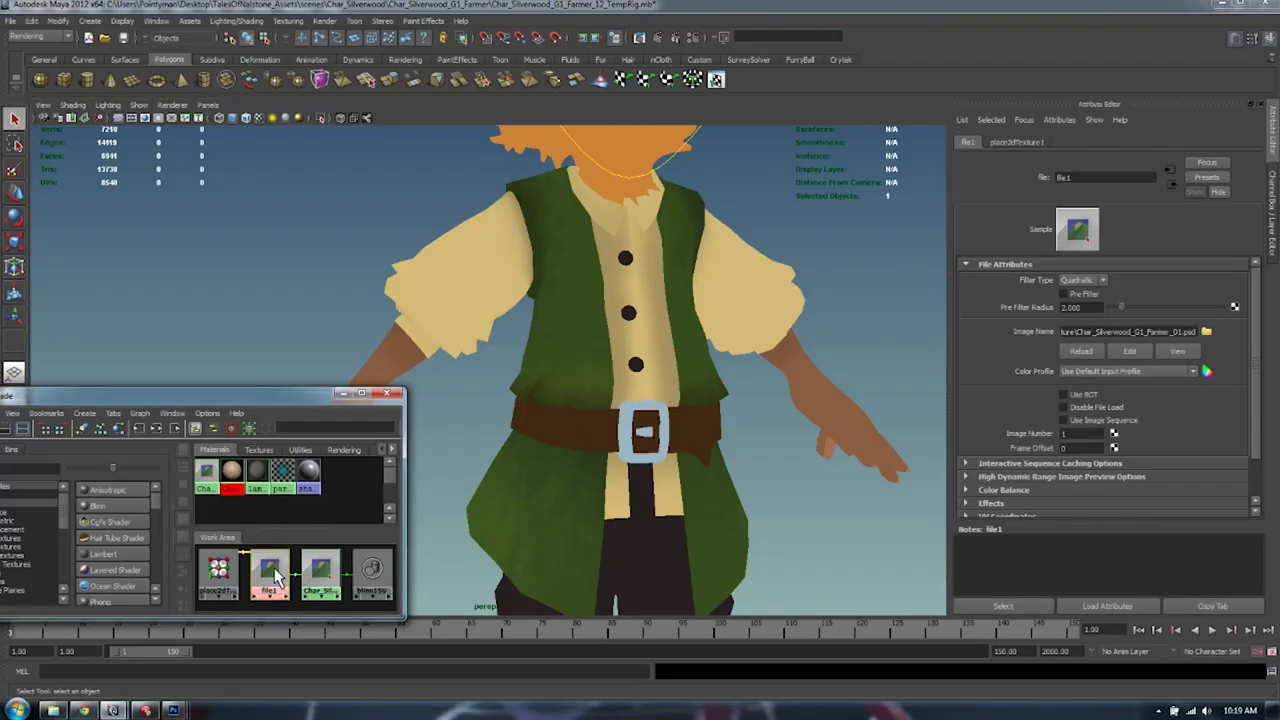
left_click(1091, 351)
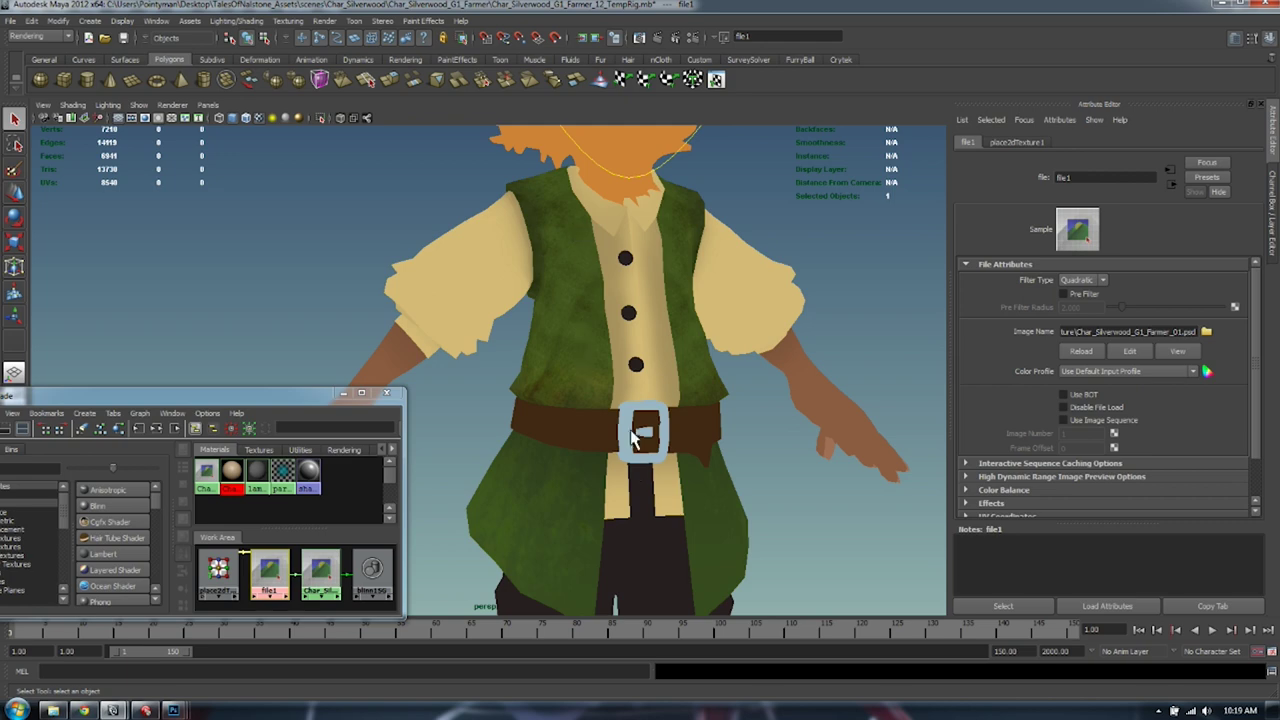
Examine the vest's fabric texture on the front and back of the farmer model
left_click(818, 475)
scroll(700, 365, "up", 5)
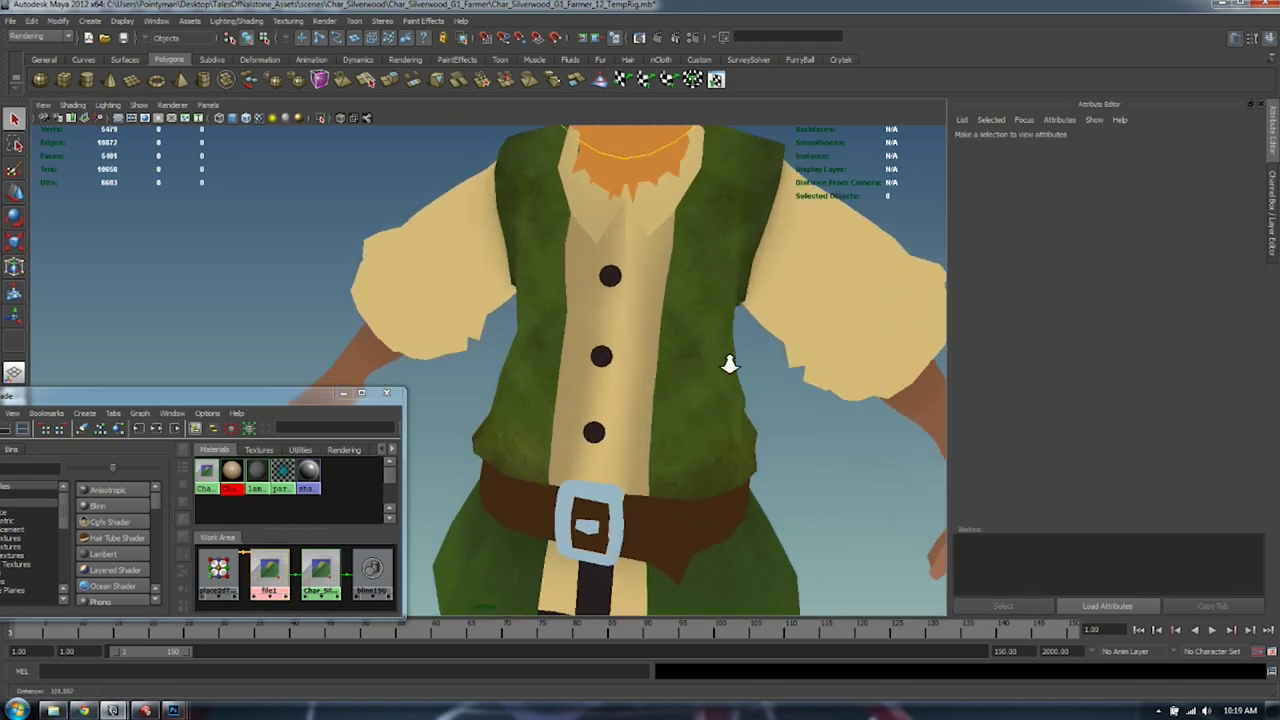
left_click_drag(540, 385, 614, 389, "alt")
left_click_drag(790, 330, 691, 337, "alt")
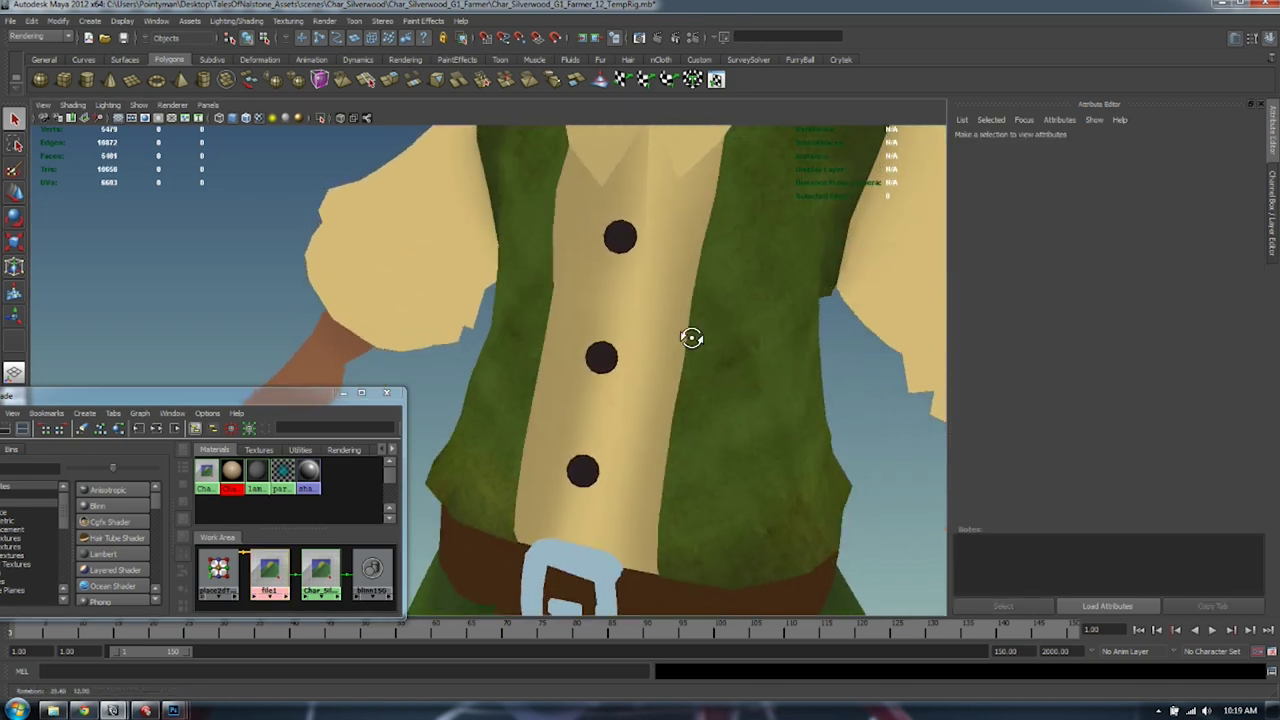
scroll(614, 329, "down", 4)
left_click_drag(614, 339, 954, 304, "alt")
middle_click_drag(656, 328, 711, 387, "alt")
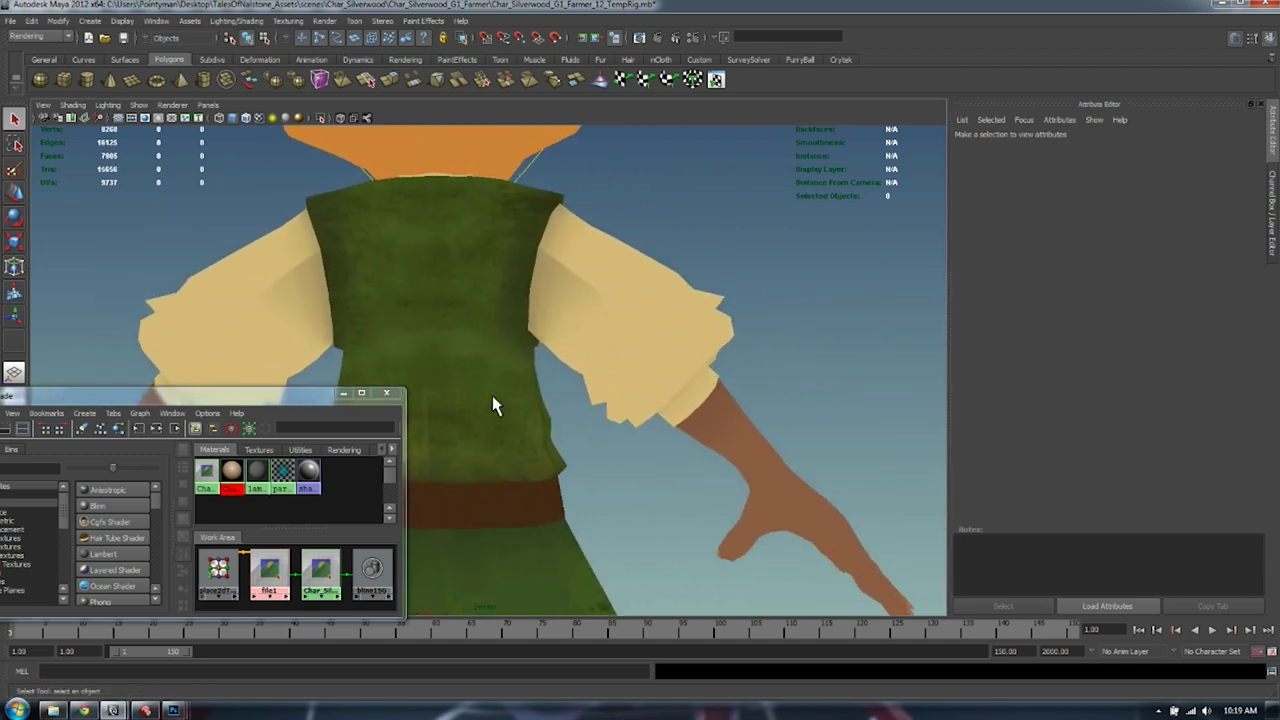
Inspect the back and side of the farmer's vest from several angles on the model
middle_click_drag(488, 302, 546, 353, "alt")
left_click_drag(618, 353, 603, 382, "alt")
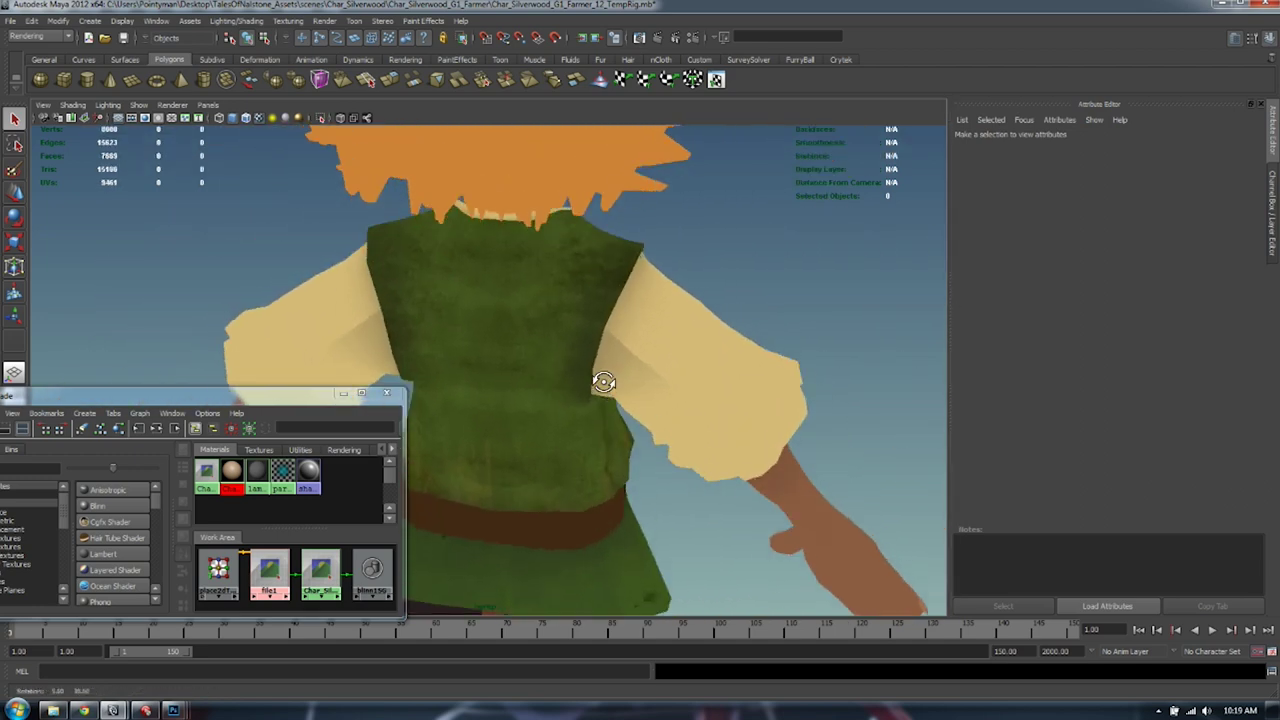
left_click_drag(597, 309, 509, 309, "alt")
right_click_drag(509, 309, 601, 343, "alt")
middle_click_drag(601, 343, 646, 313, "alt")
Switch to Photoshop, copy the whole beige fabric image and paste it into the farmer texture
key("alt+Tab")
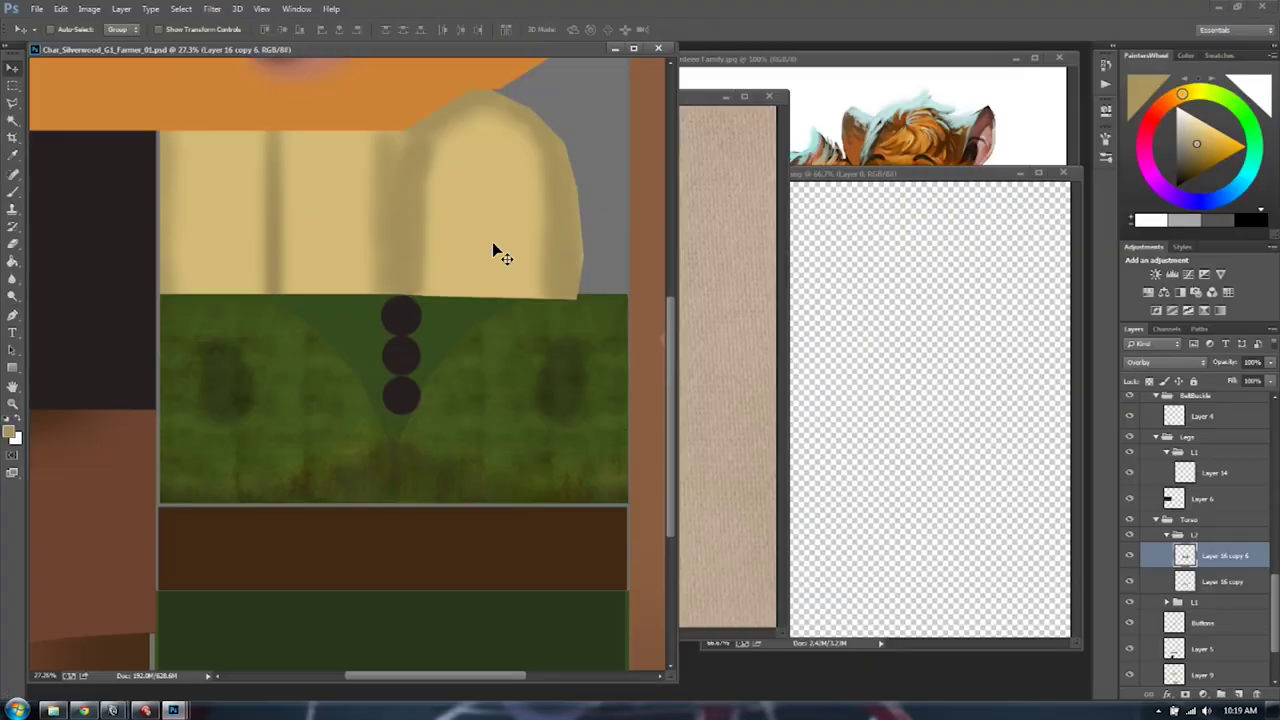
left_click(720, 220)
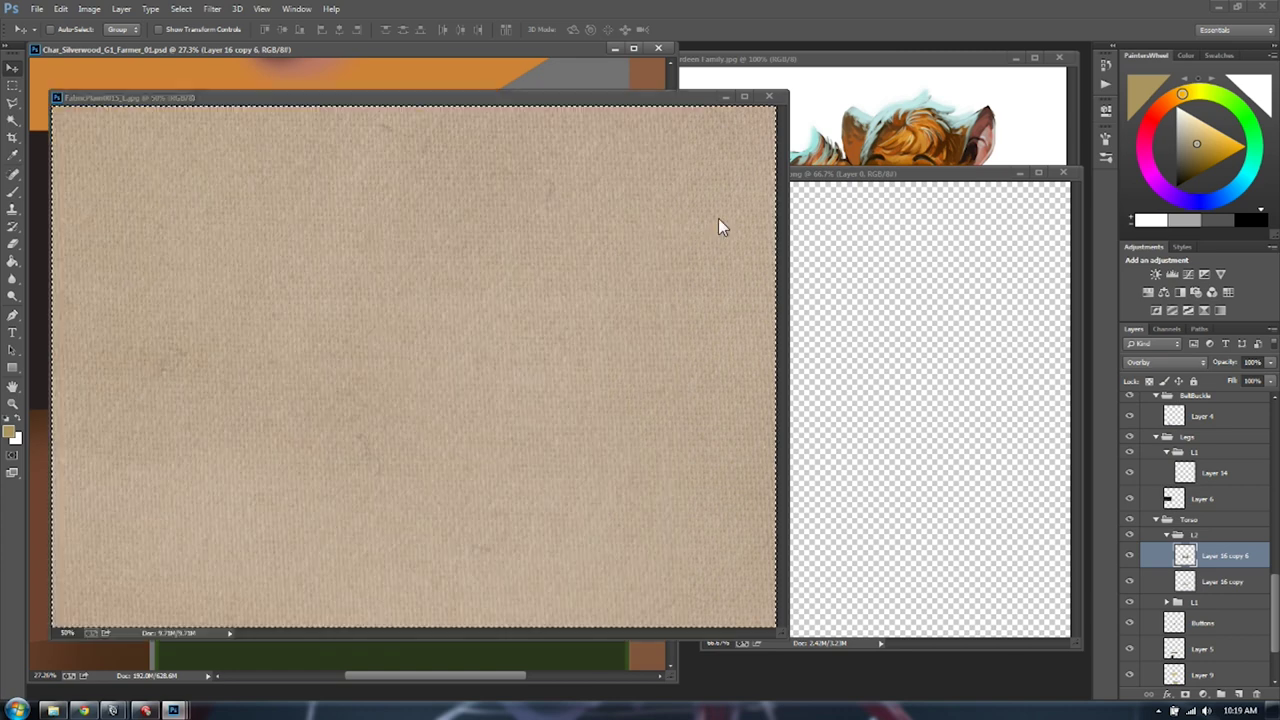
key("ctrl+a")
left_click(450, 668)
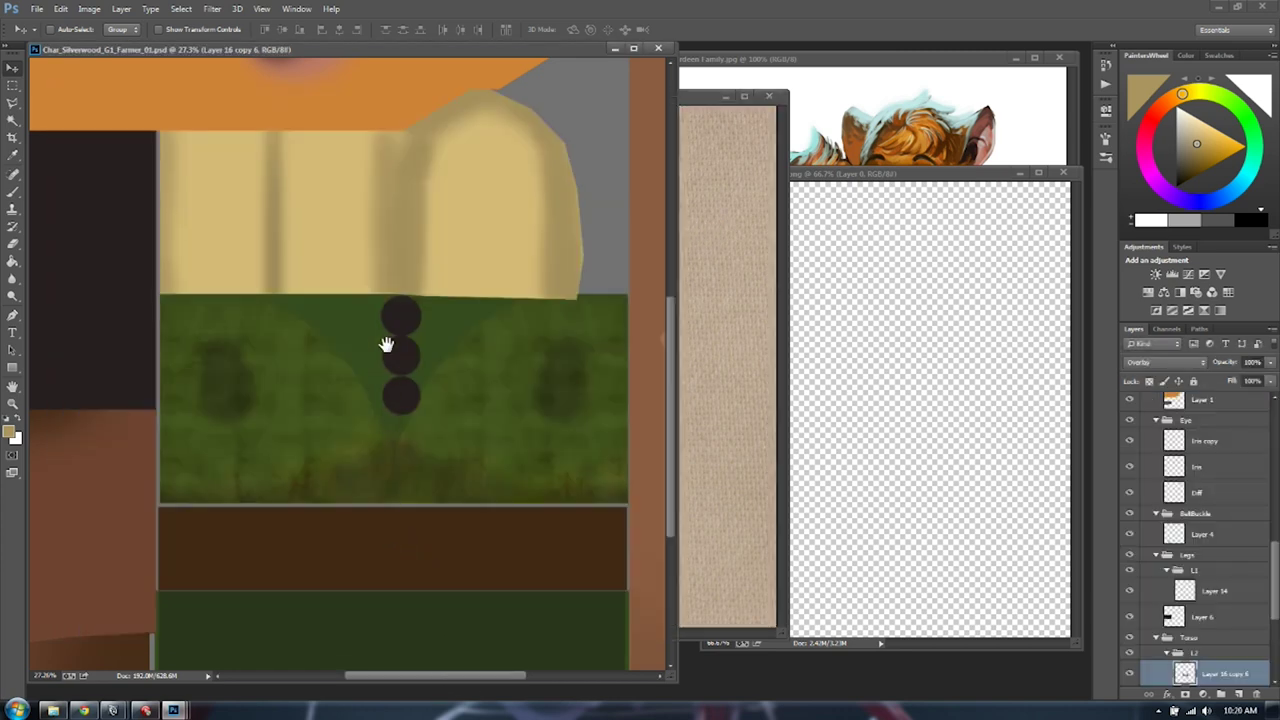
scroll(386, 345, "down", 5)
key("ctrl+v")
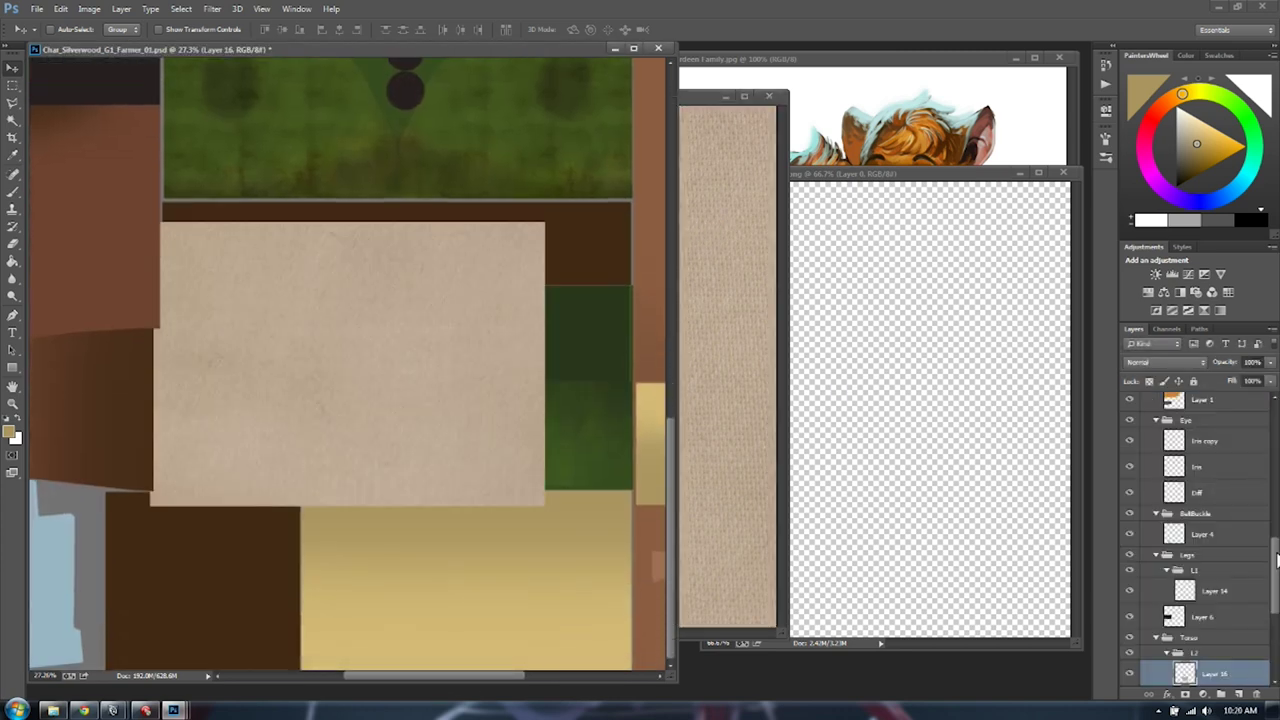
Show the UV layer over the texture and reselect the pasted fabric layer in the Torso L2 group
scroll(1180, 470, "up", 10)
left_click(1130, 406)
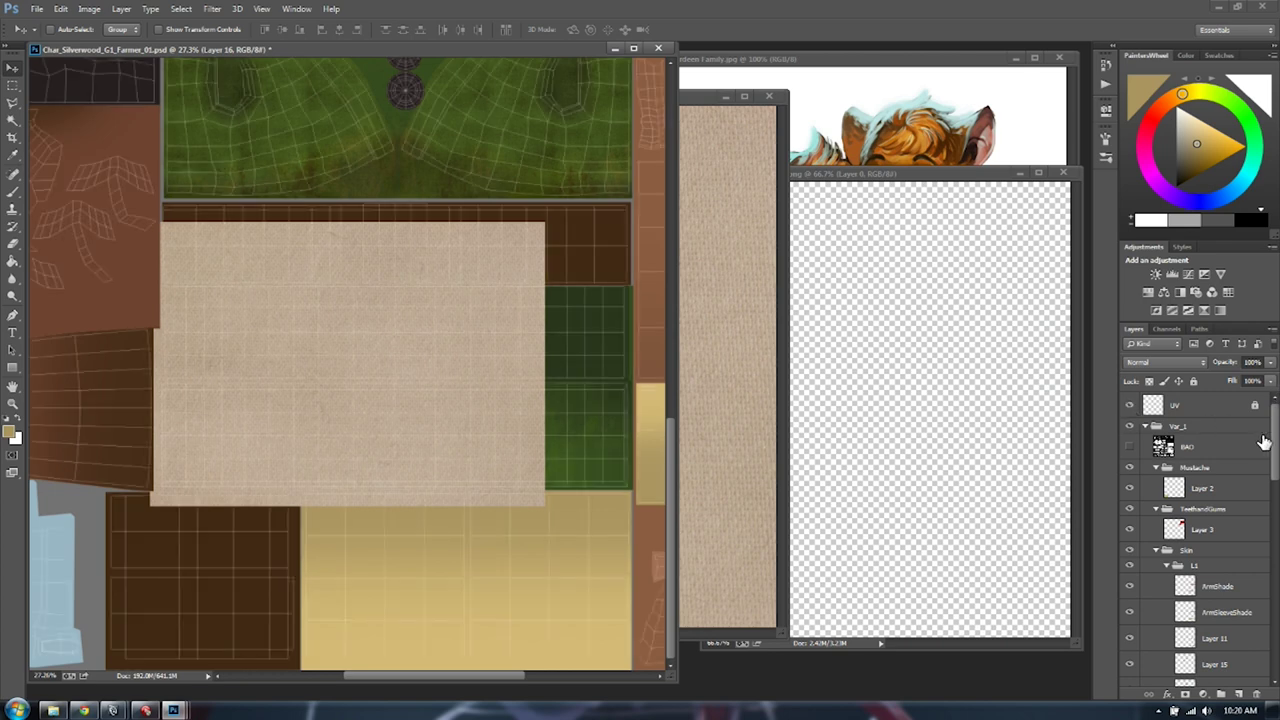
scroll(1230, 520, "down", 8)
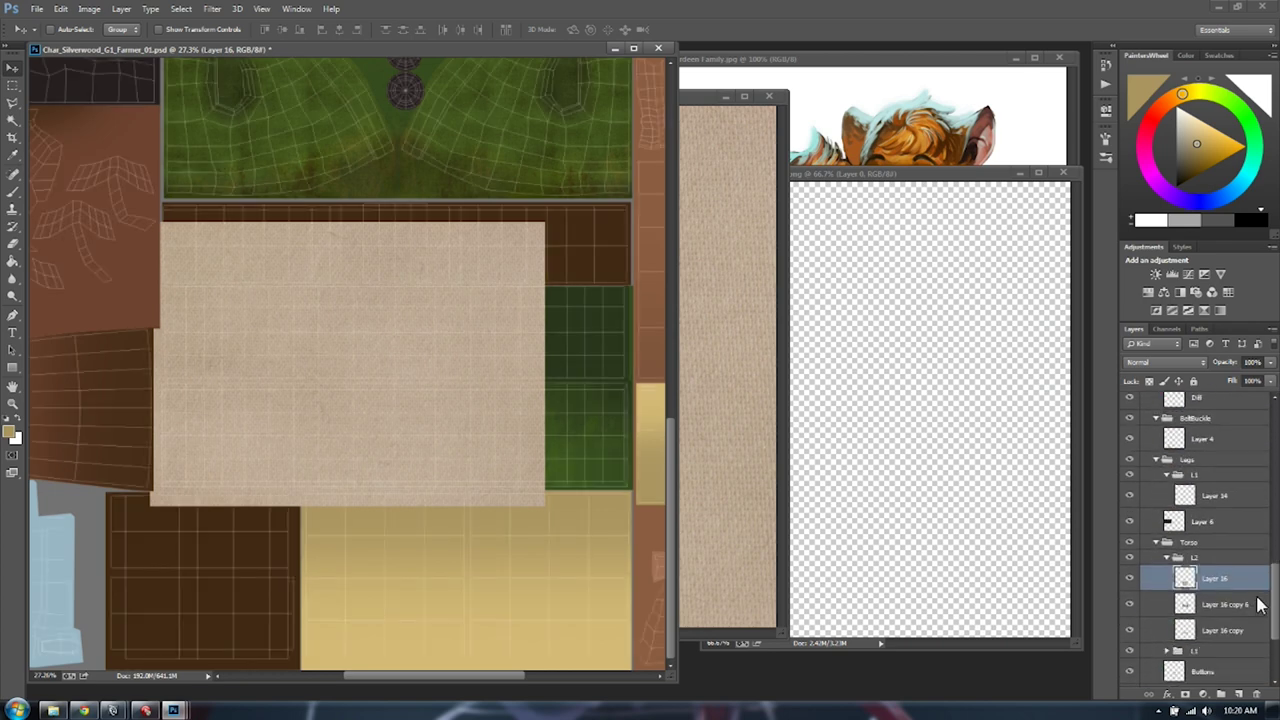
left_click(1200, 545)
left_click(1207, 580)
Align the pasted fabric with the lower green strip's corner and scale it proportionally to about 38%
left_click_drag(385, 297, 357, 340)
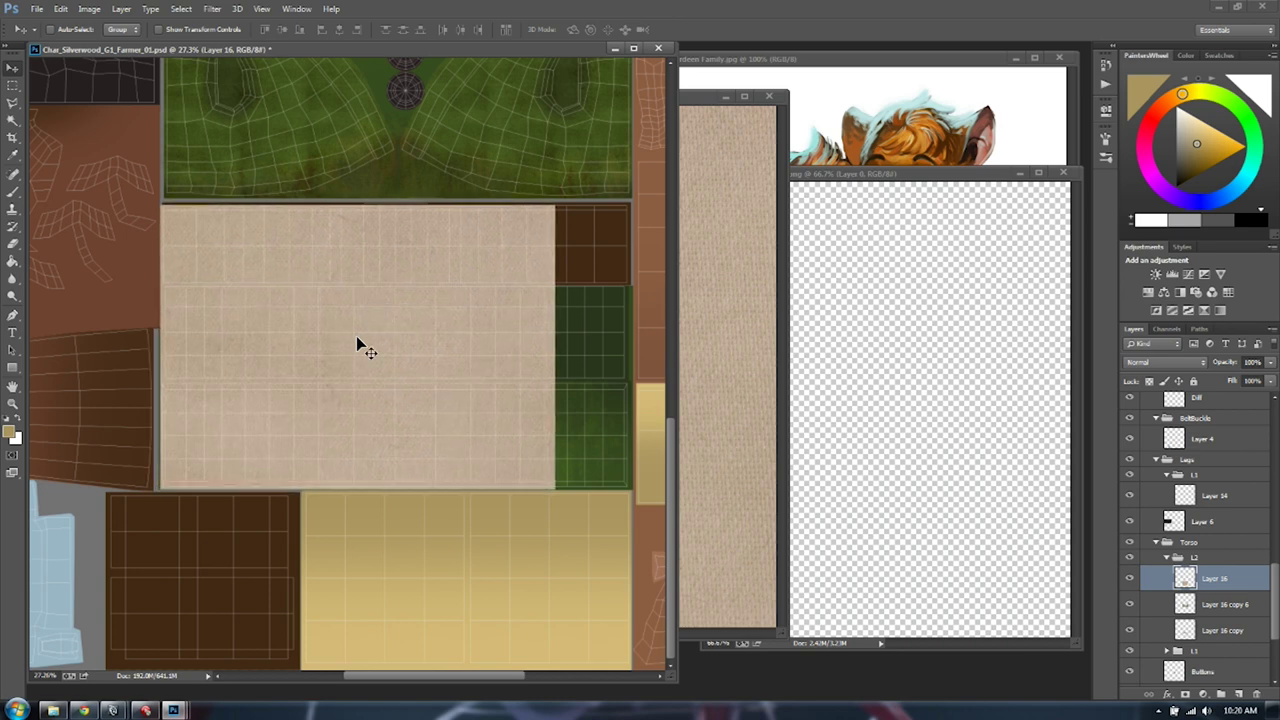
key("ctrl+t")
left_click_drag(551, 207, 304, 373, "shift")
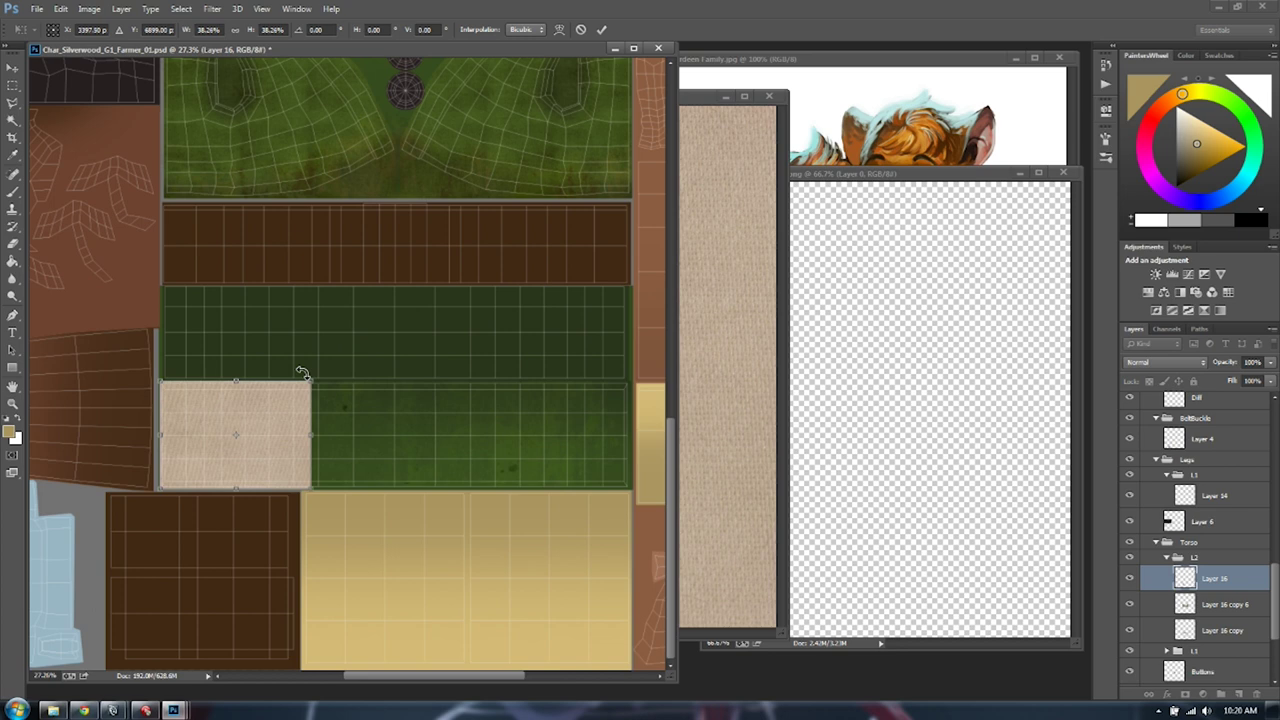
key("Return")
key("b")
scroll(276, 422, "up", 2, "alt")
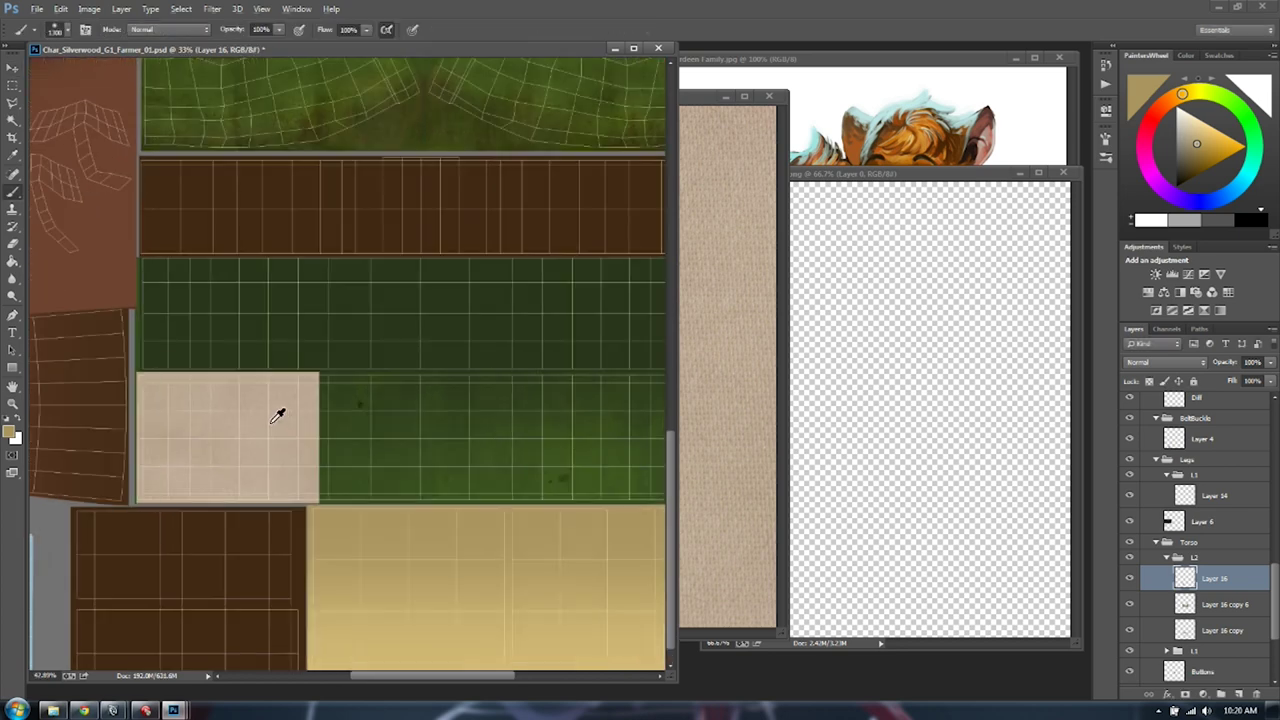
scroll(272, 422, "up", 3, "alt")
key("alt+v")
key("Escape")
key("alt+v")
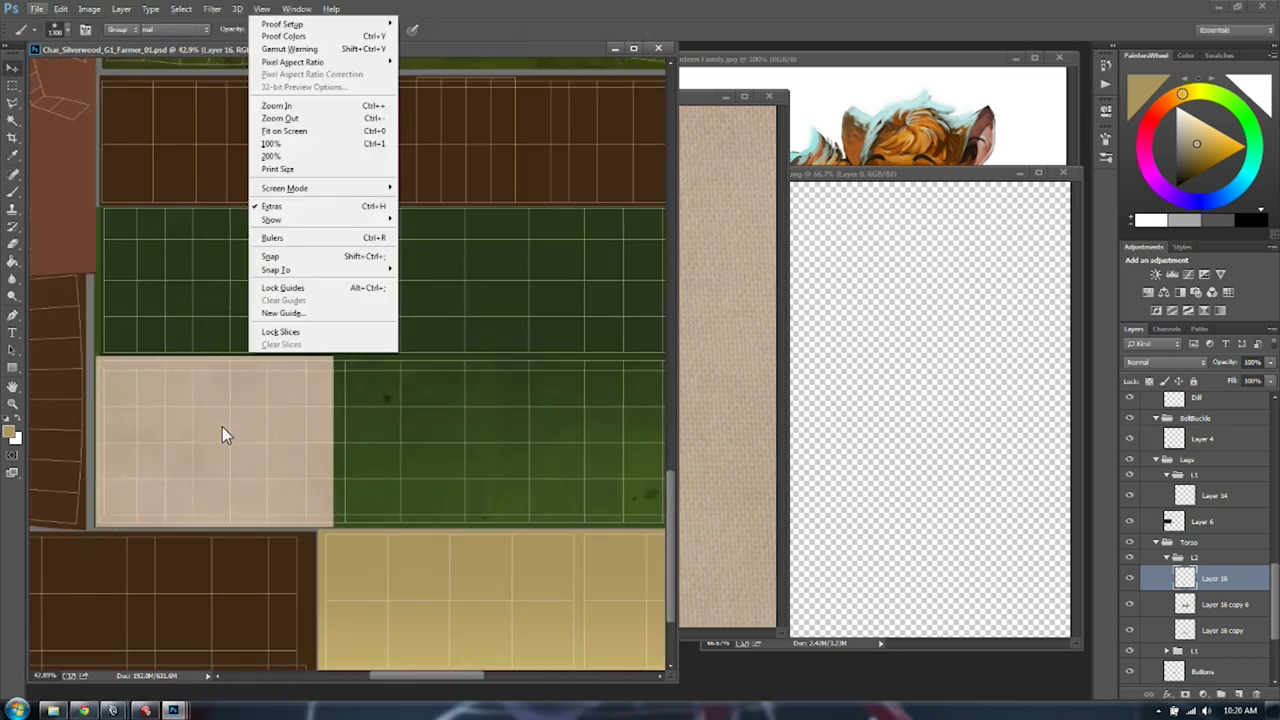
key("v")
left_click(14, 73)
key("b")
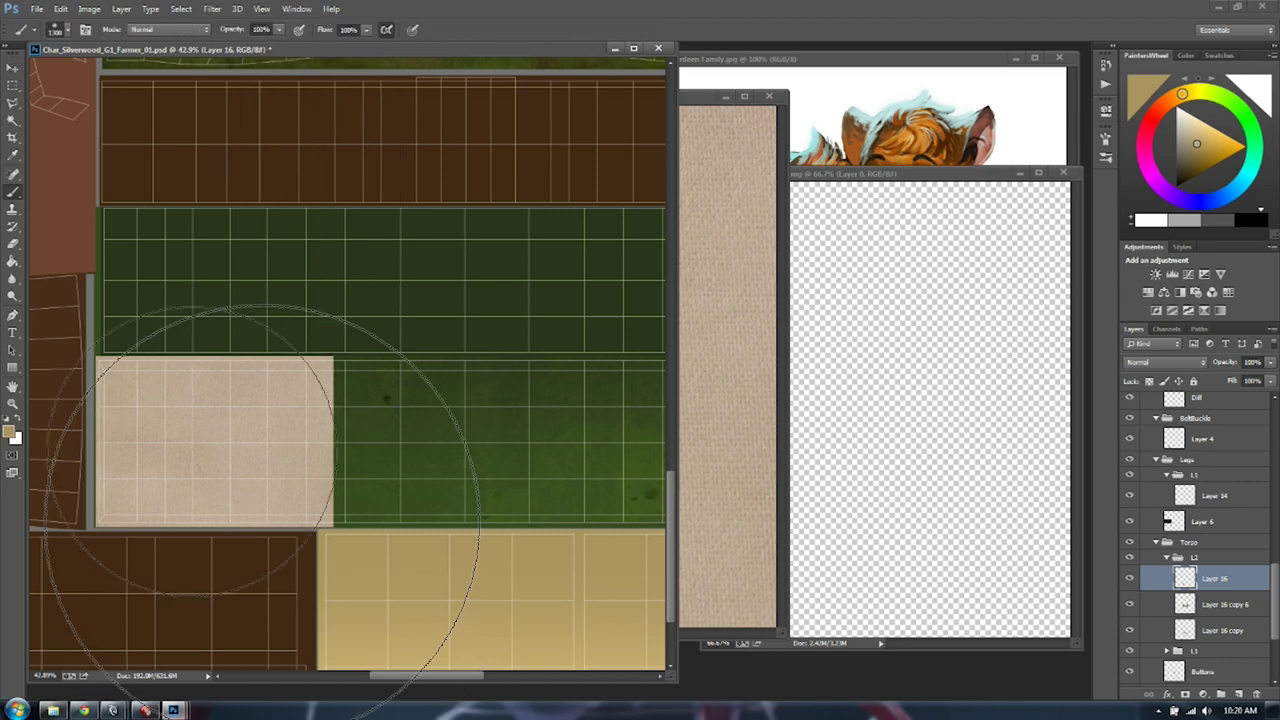
Duplicate the fabric patch three times side by side so the copies cover the full lower green strip
key("v")
left_click_drag(189, 451, 381, 449, "alt")
key("e")
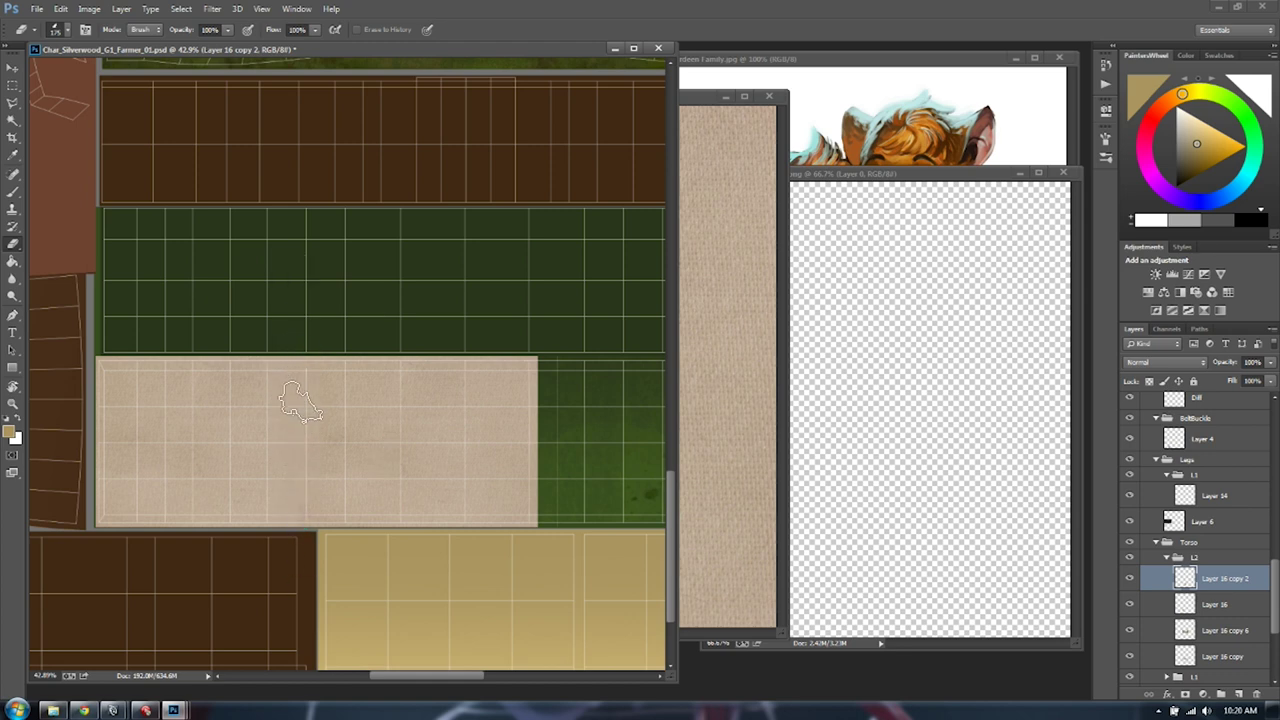
key("v")
mouse_move(378, 430)
left_mouse_down()
mouse_move(440, 436)
mouse_move(135, 467)
mouse_move(337, 488)
mouse_move(372, 477)
mouse_move(338, 473)
mouse_move(524, 468)
mouse_move(506, 462)
left_mouse_up()
left_click_drag(509, 463, 459, 456)
left_click_drag(459, 456, 630, 448, "alt")
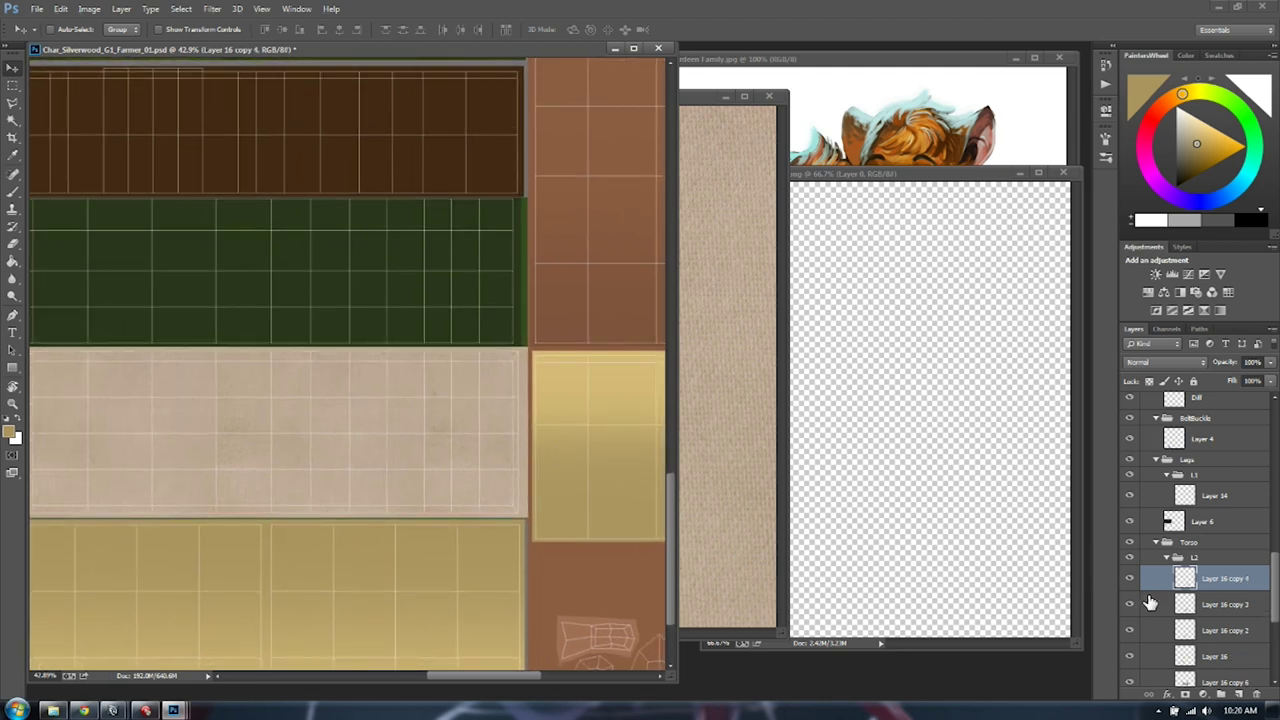
Merge the four fabric patch layers and narrow the merged fabric horizontally to fit the lower green strip
left_click(1200, 655, "shift")
key("ctrl+e")
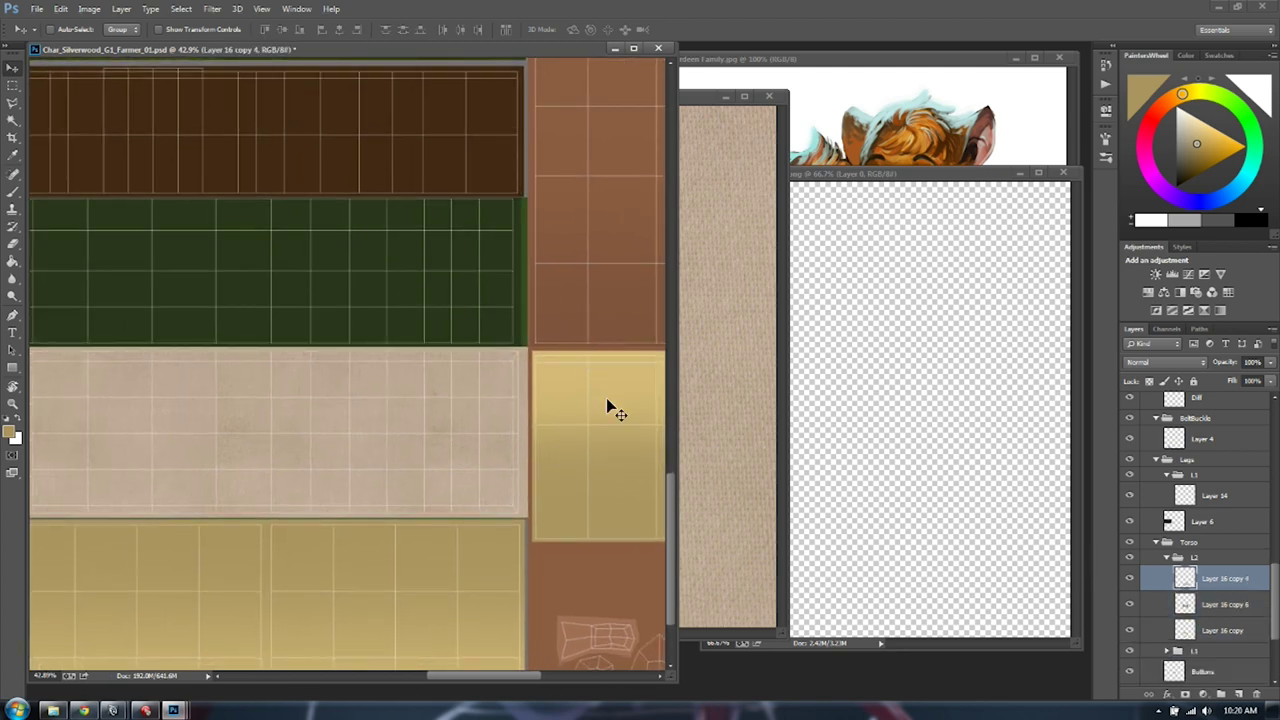
key("ctrl+t")
left_click_drag(629, 435, 528, 426)
key("Return")
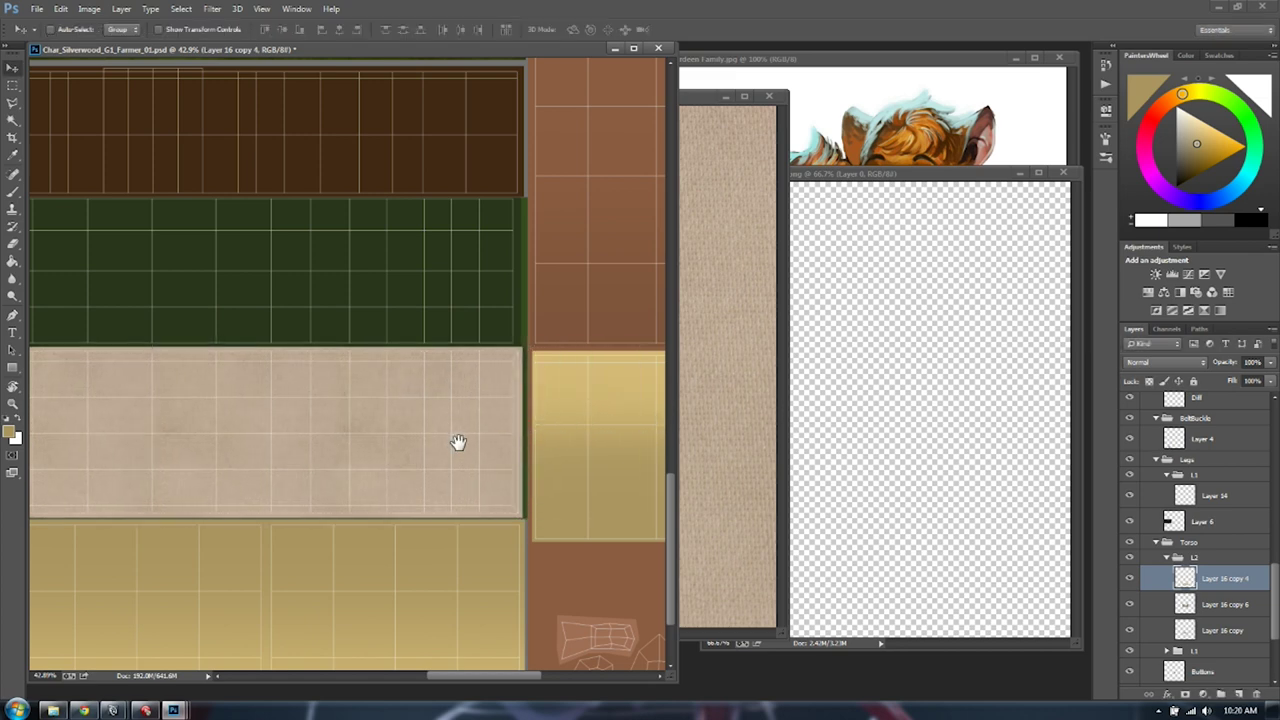
Try blend modes such as Vivid Light and Soft Light on the merged fabric layer and settle on Overlay
left_click(1165, 362)
left_click(1160, 542)
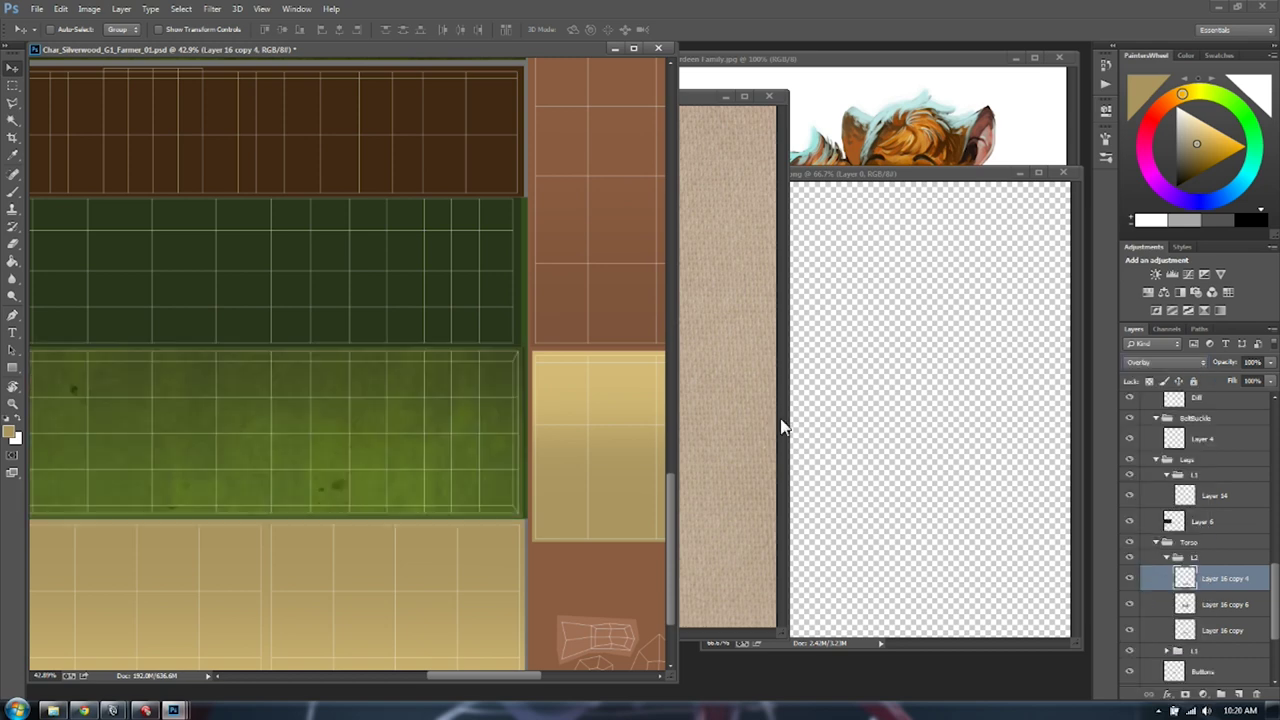
key("shift+plus")
key("shift+minus")
key("shift+minus")
key("shift+minus")
key("shift+minus")
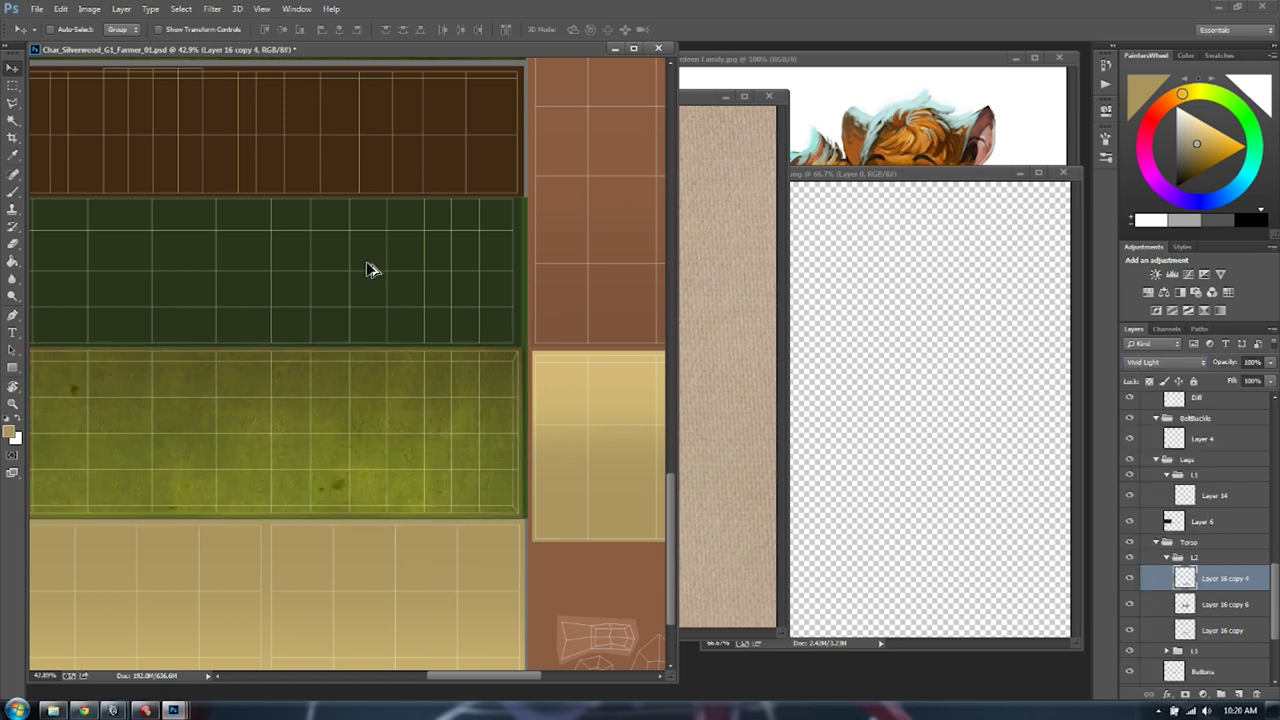
left_click(1166, 366)
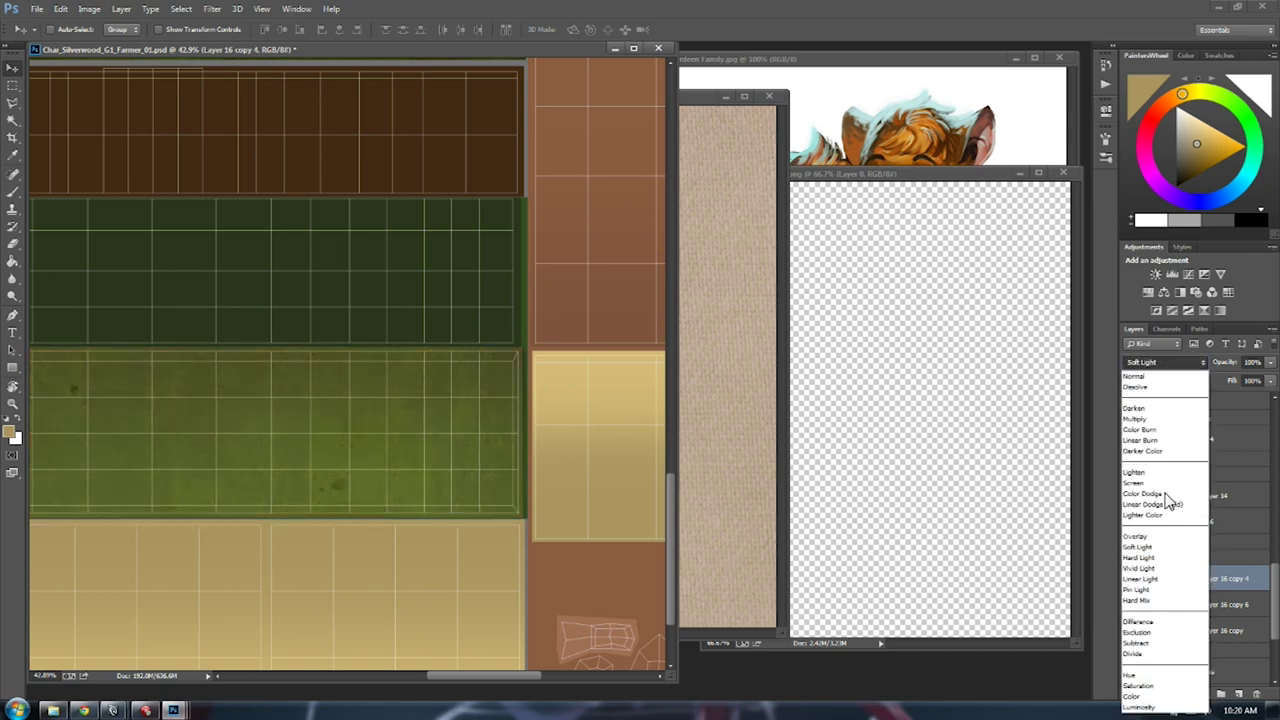
left_click(1160, 544)
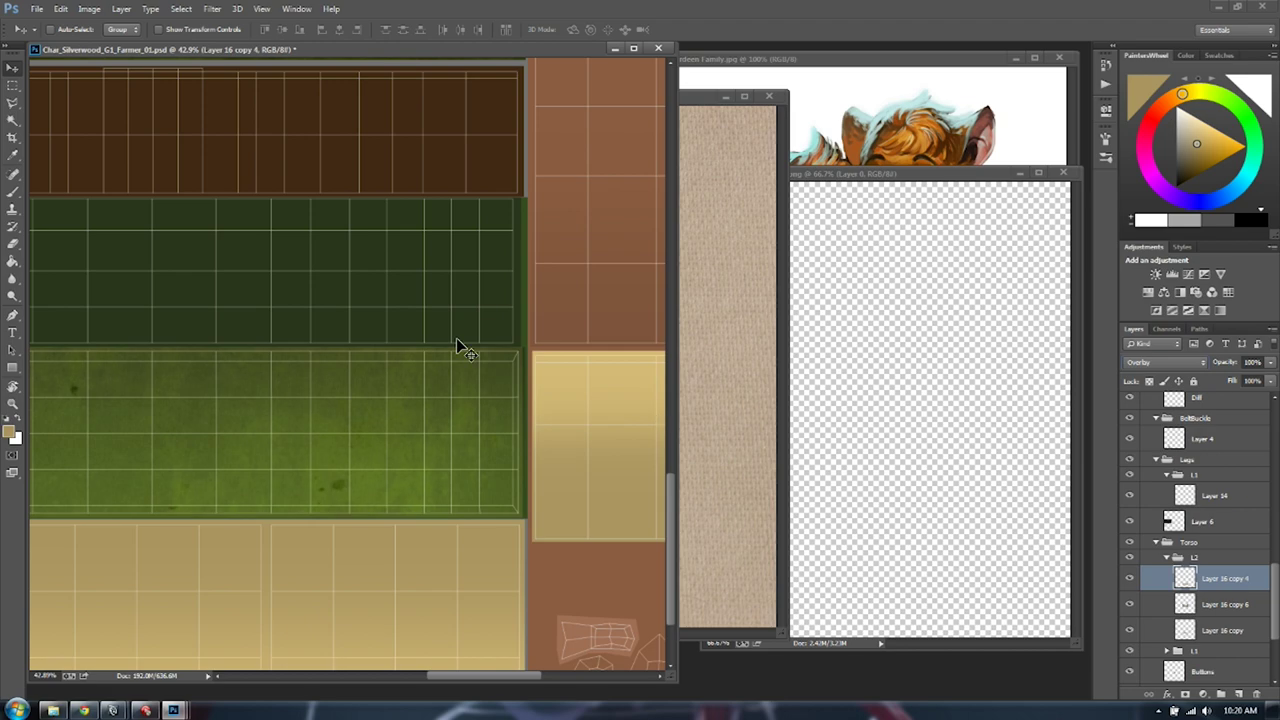
Apply Curves to the Overlay fabric layer, pulling the shadows down and anchoring the highlights near input 211
left_click(9, 88)
left_click_drag(240, 203, 411, 334)
scroll(403, 333, "down", 2, "alt")
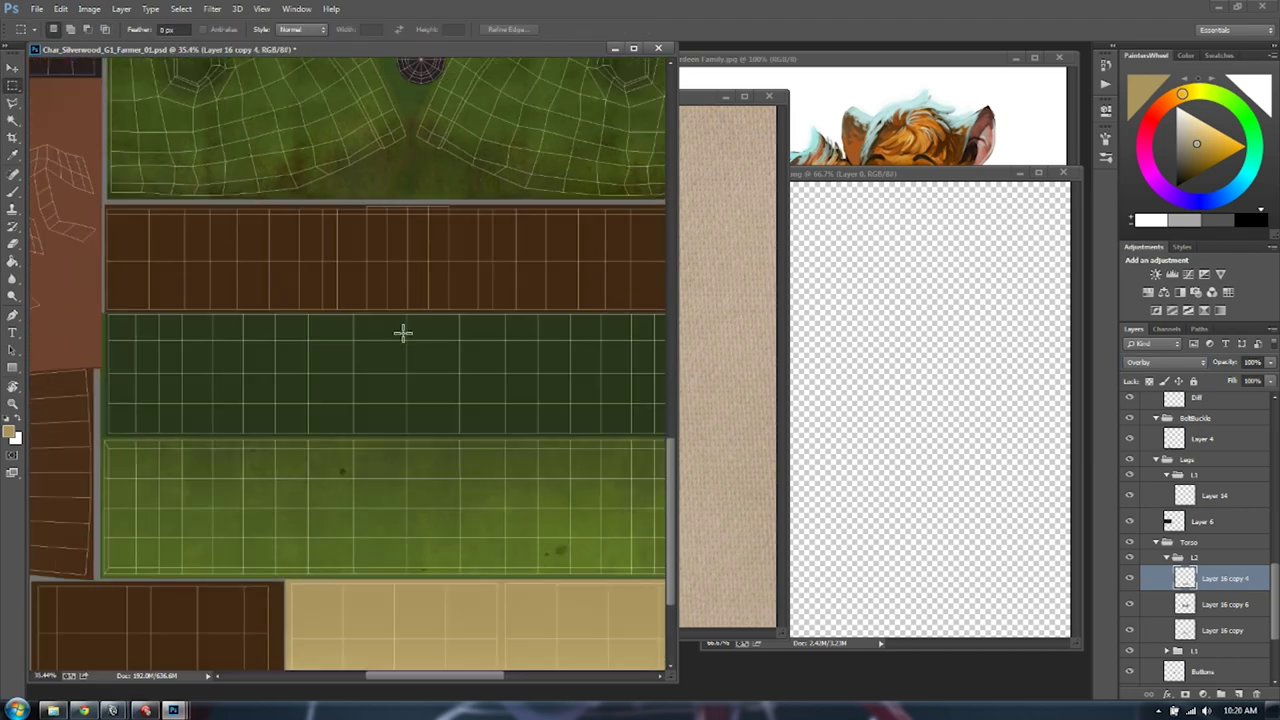
scroll(403, 333, "down", 1, "alt")
left_click_drag(451, 286, 408, 322)
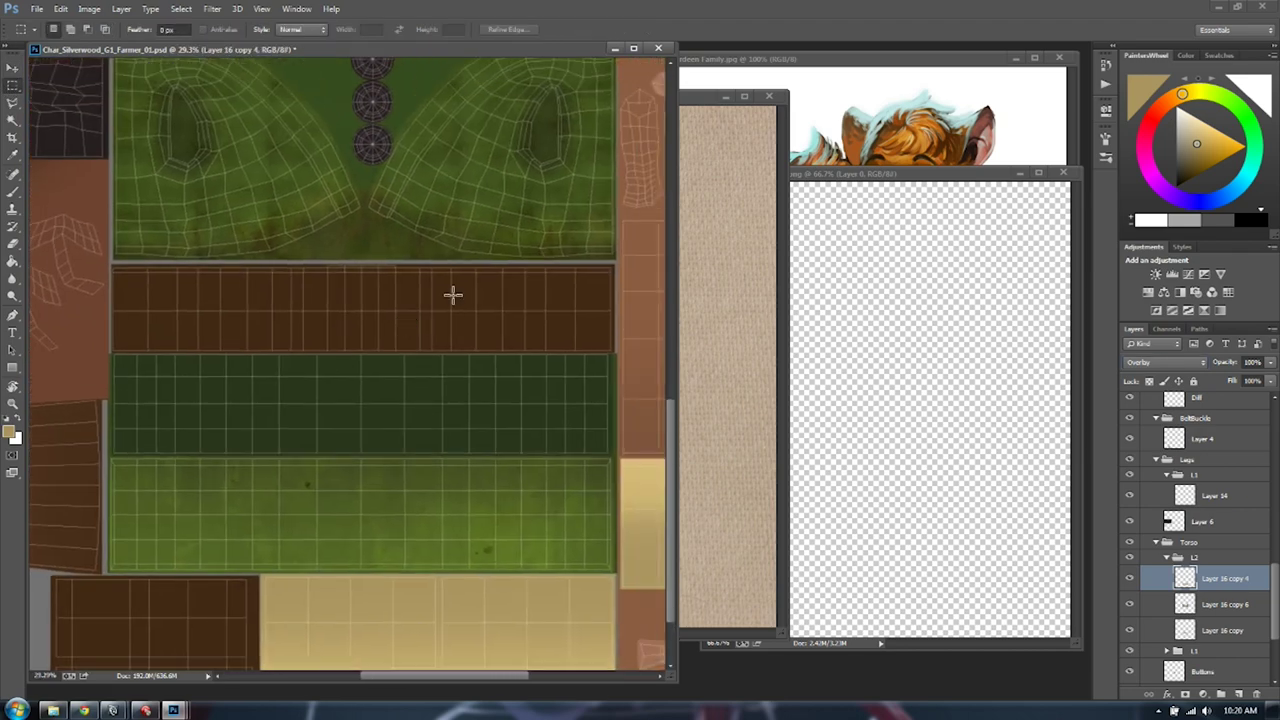
left_click_drag(393, 517, 370, 478)
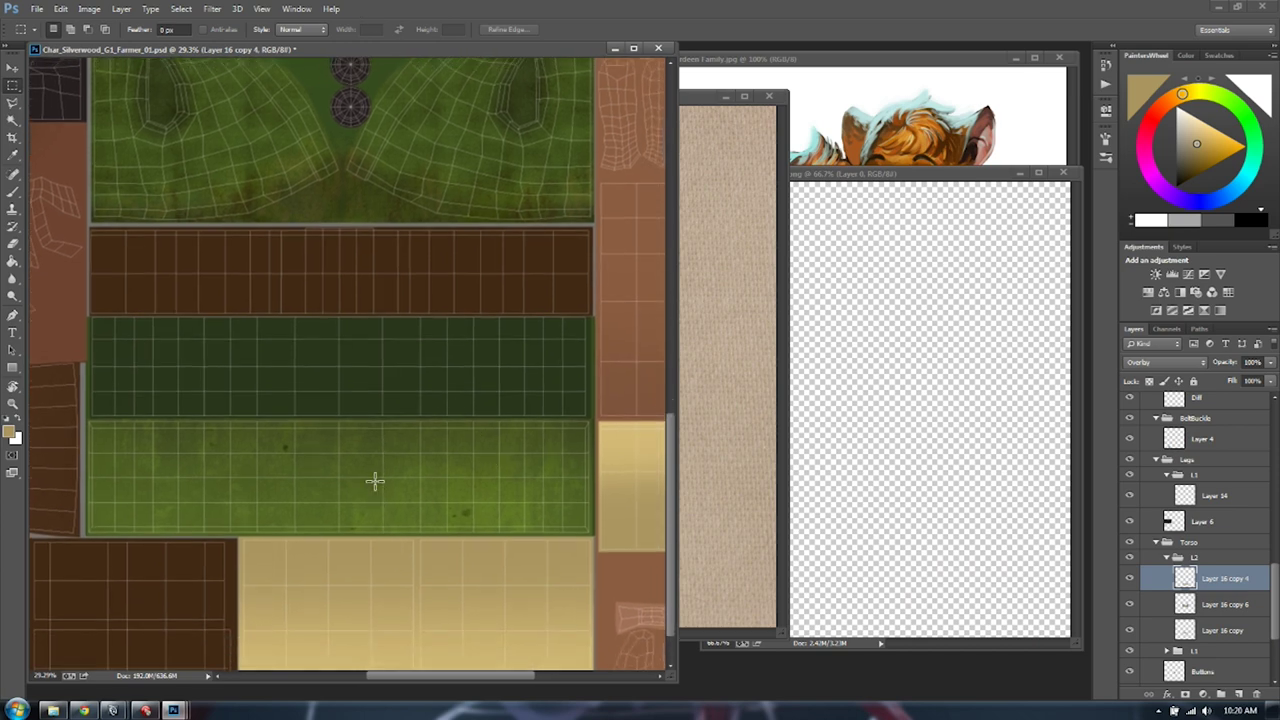
key("ctrl+m")
left_click_drag(826, 507, 828, 528)
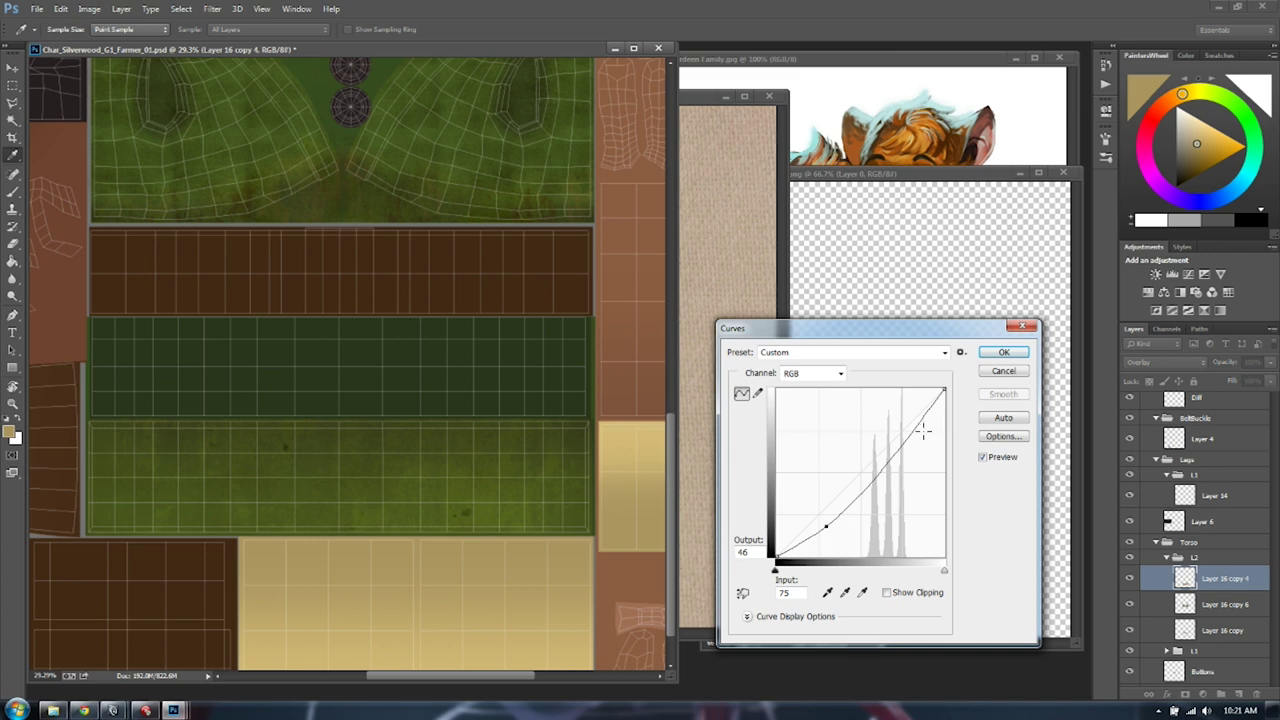
mouse_move(923, 431)
left_mouse_down()
mouse_move(923, 443)
mouse_move(918, 418)
left_mouse_up()
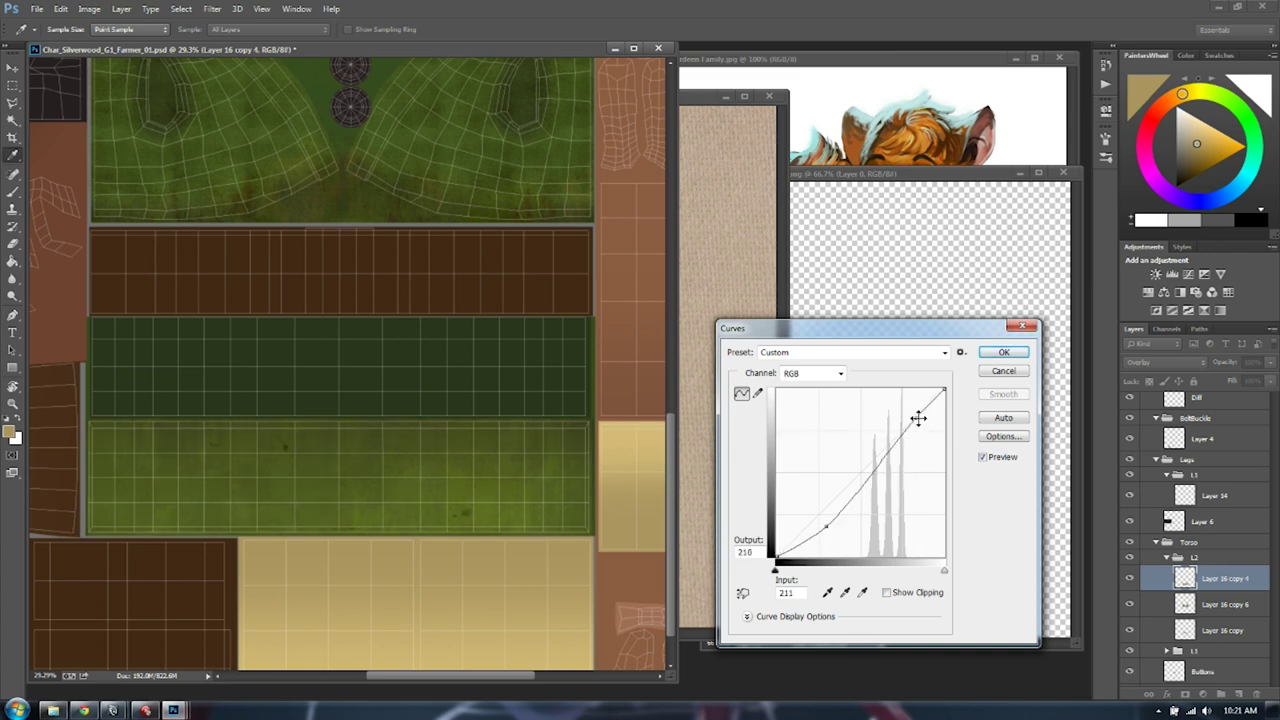
left_click_drag(825, 526, 825, 543)
key("Return")
Reduce the Overlay fabric layer's saturation to -54 with Hue/Saturation
key("ctrl+u")
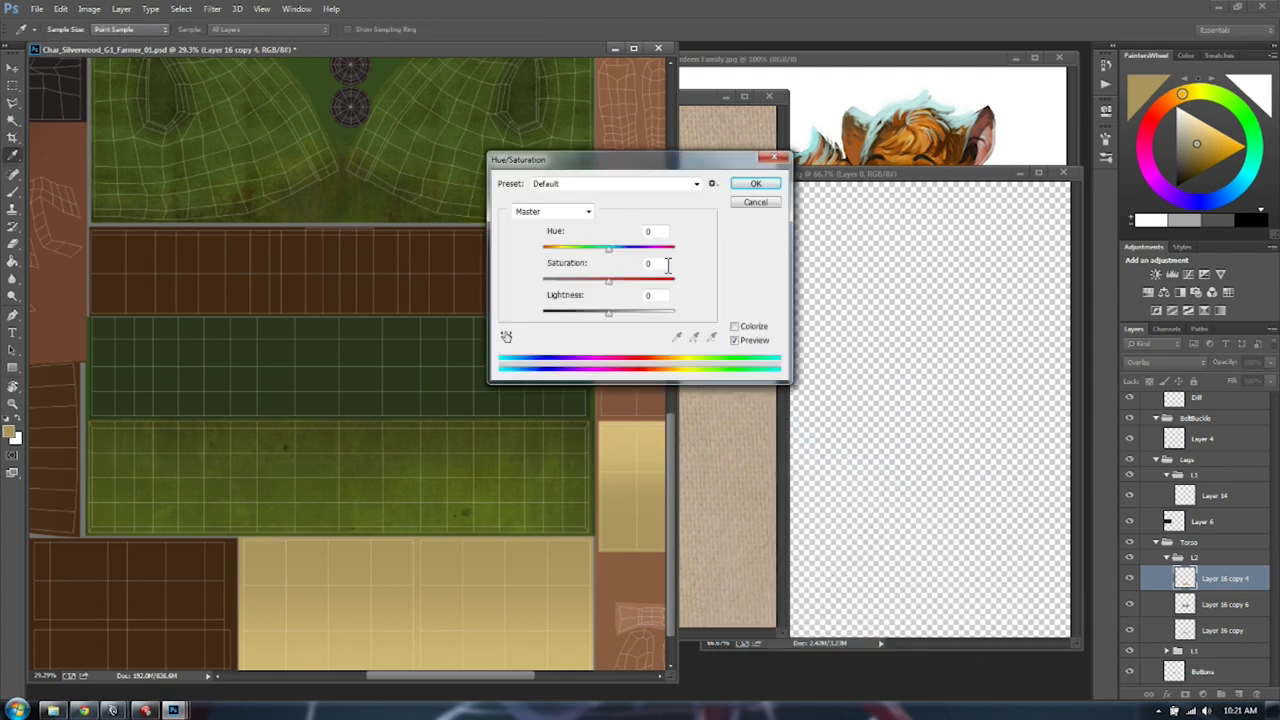
mouse_move(584, 280)
left_mouse_down()
mouse_move(551, 286)
mouse_move(572, 287)
left_mouse_up()
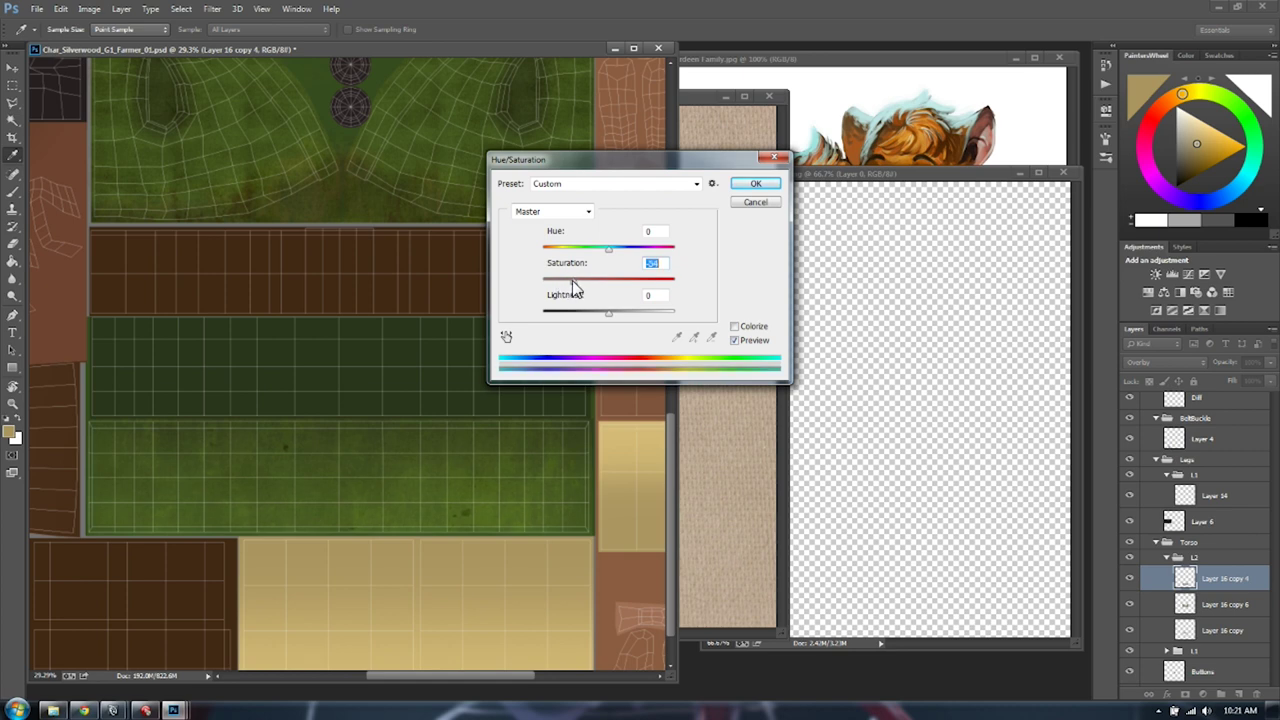
key("Return")
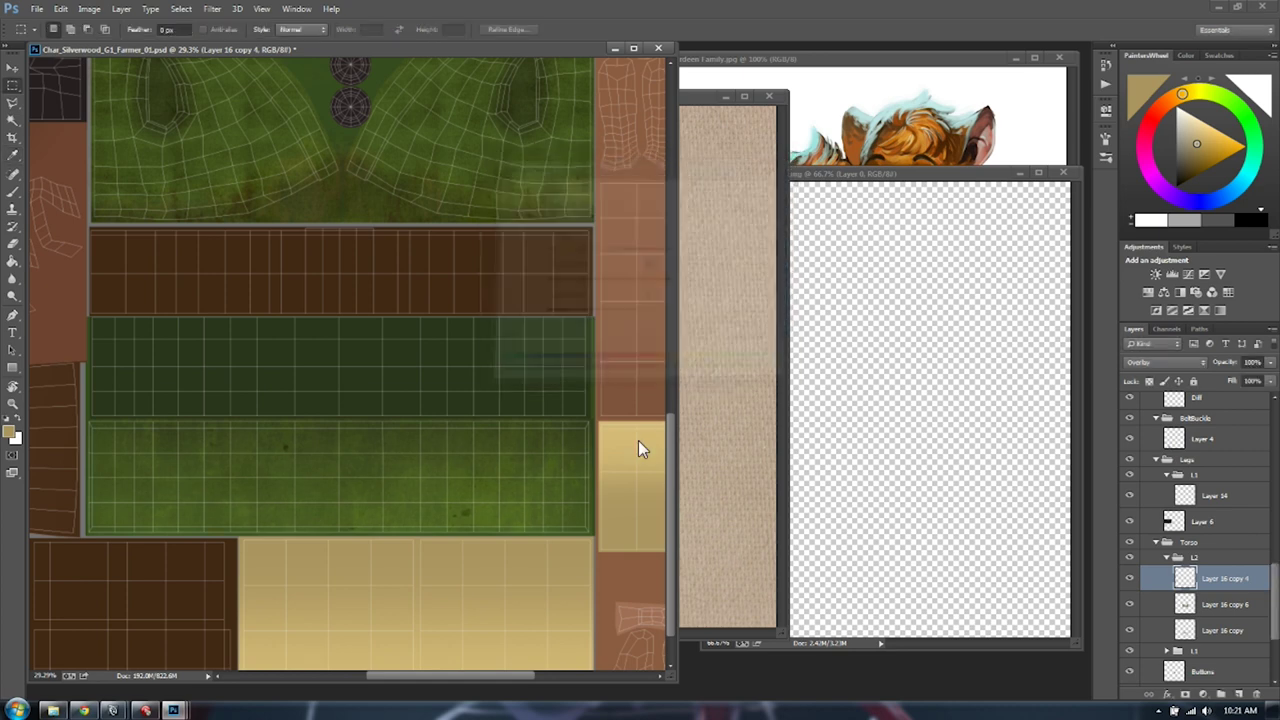
Look through the Torso layers and toggle Layer 8's visibility to identify what it contains
left_click_drag(466, 262, 478, 357)
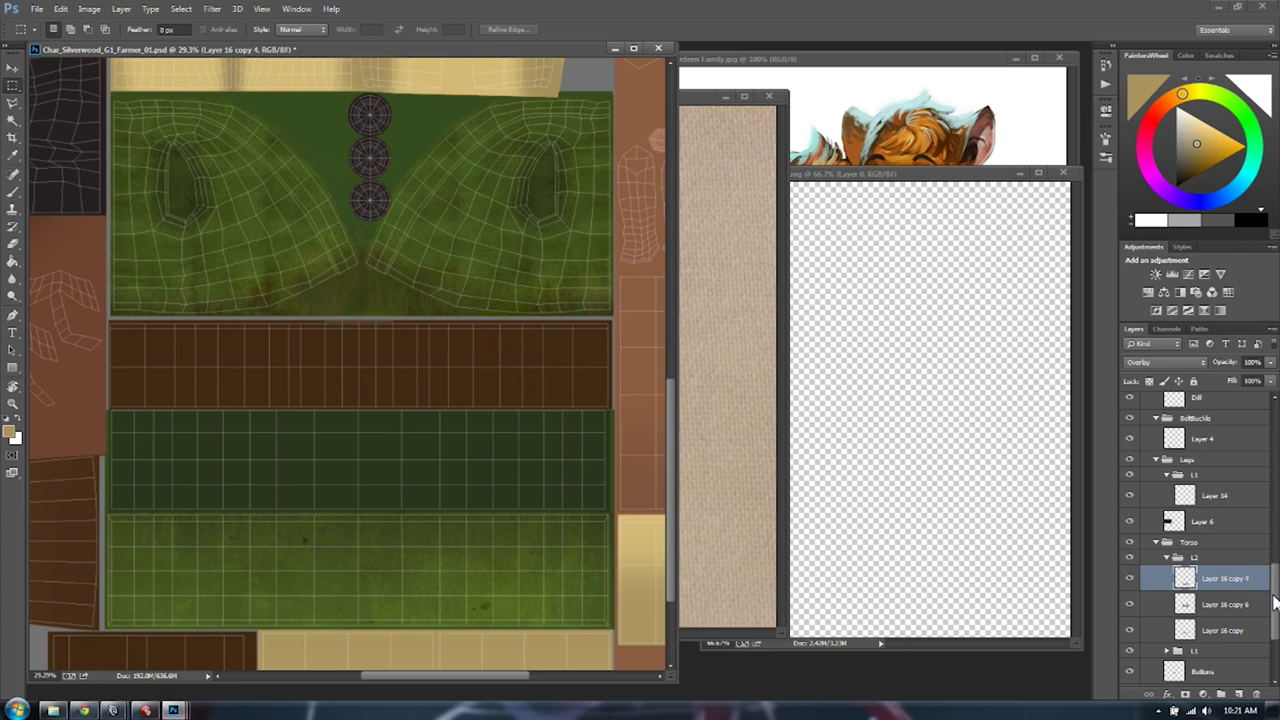
scroll(1229, 580, "down", 2)
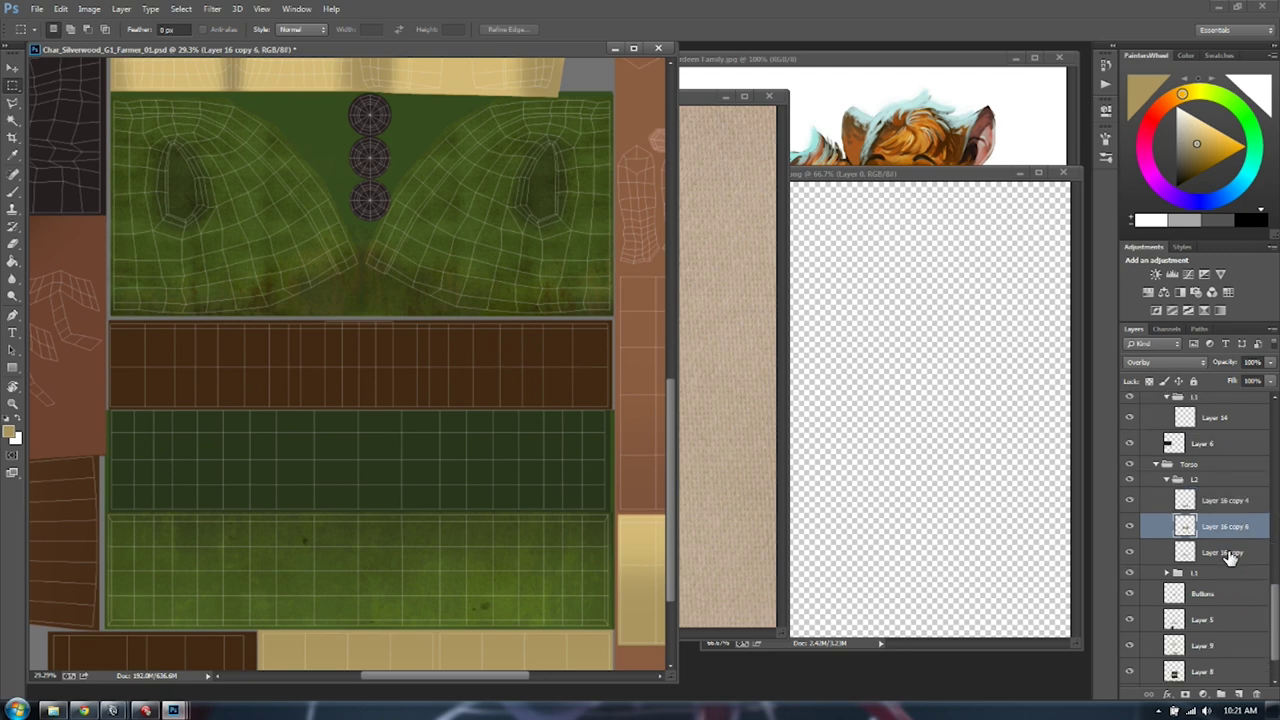
left_click(1230, 552)
scroll(1237, 596, "down", 1)
left_click(1202, 619)
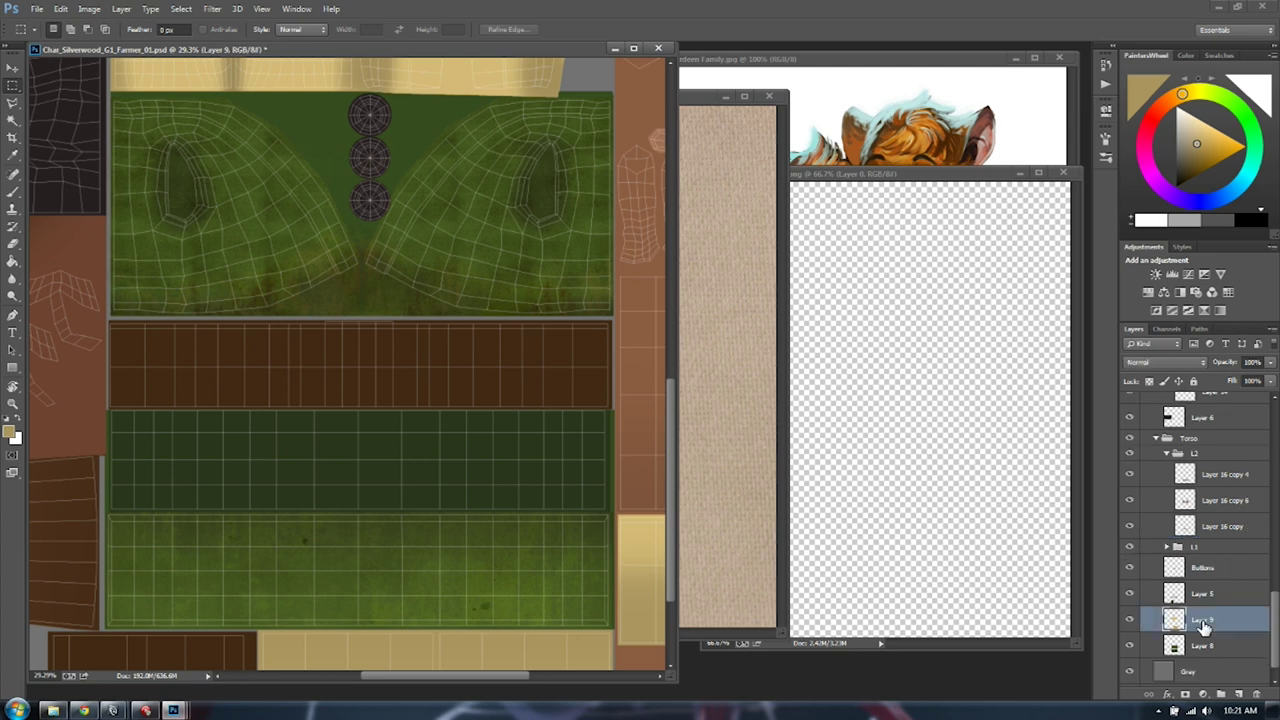
left_click(1193, 648)
left_click(1128, 648)
left_click(1128, 648)
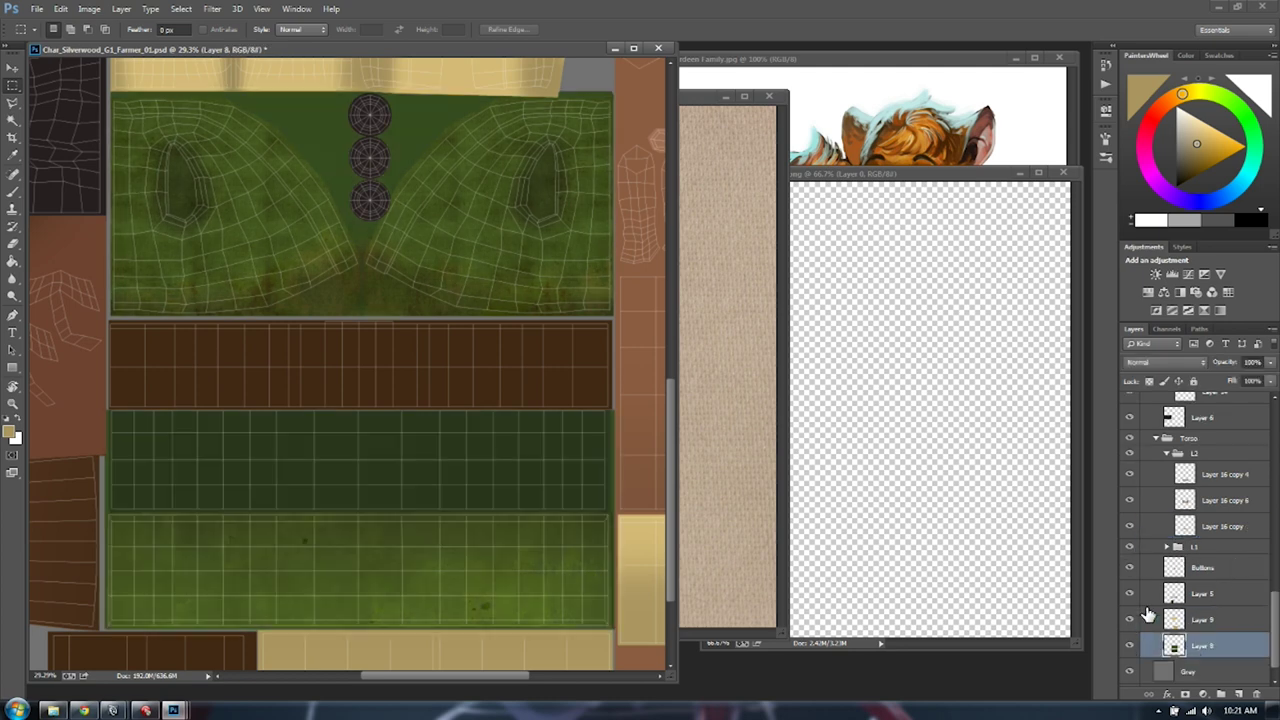
Toggle the visibility of the Torso group's three Layer 16 copies, Layer 5 and Buttons to identify what each contains
left_click(1208, 595)
left_click(1152, 528)
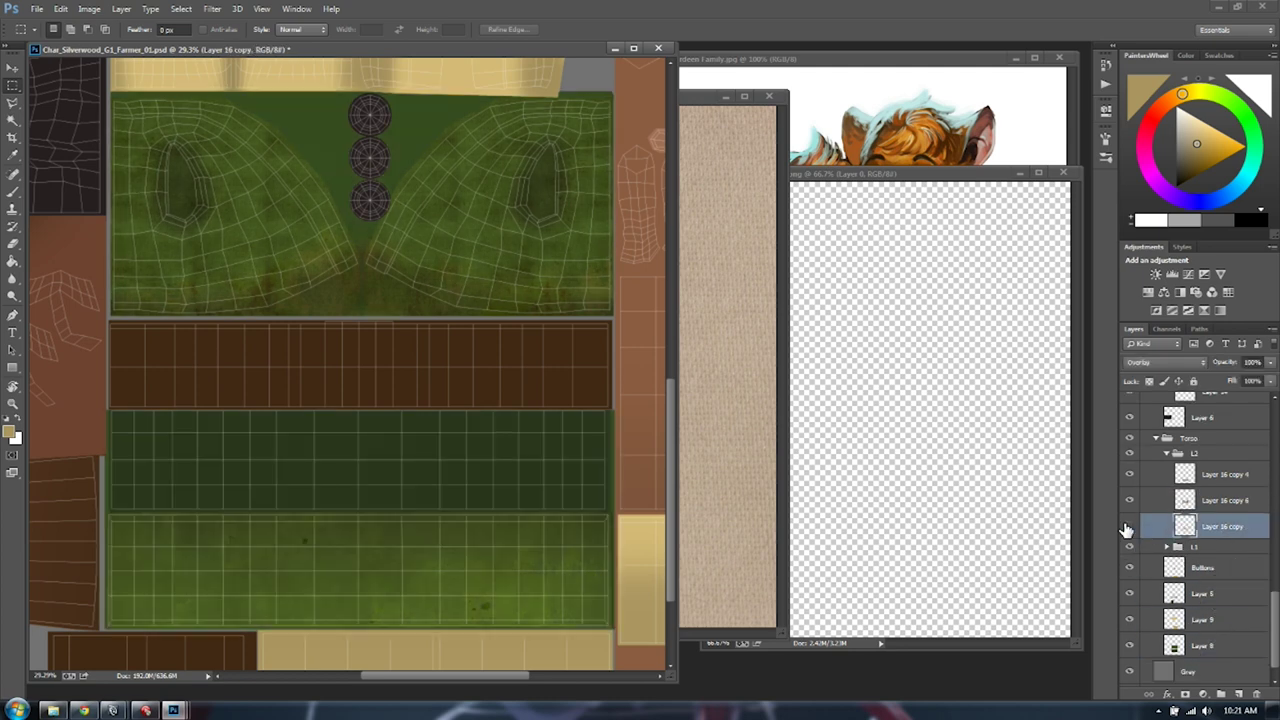
left_click(1128, 527)
left_click(1128, 527)
left_click(1230, 503)
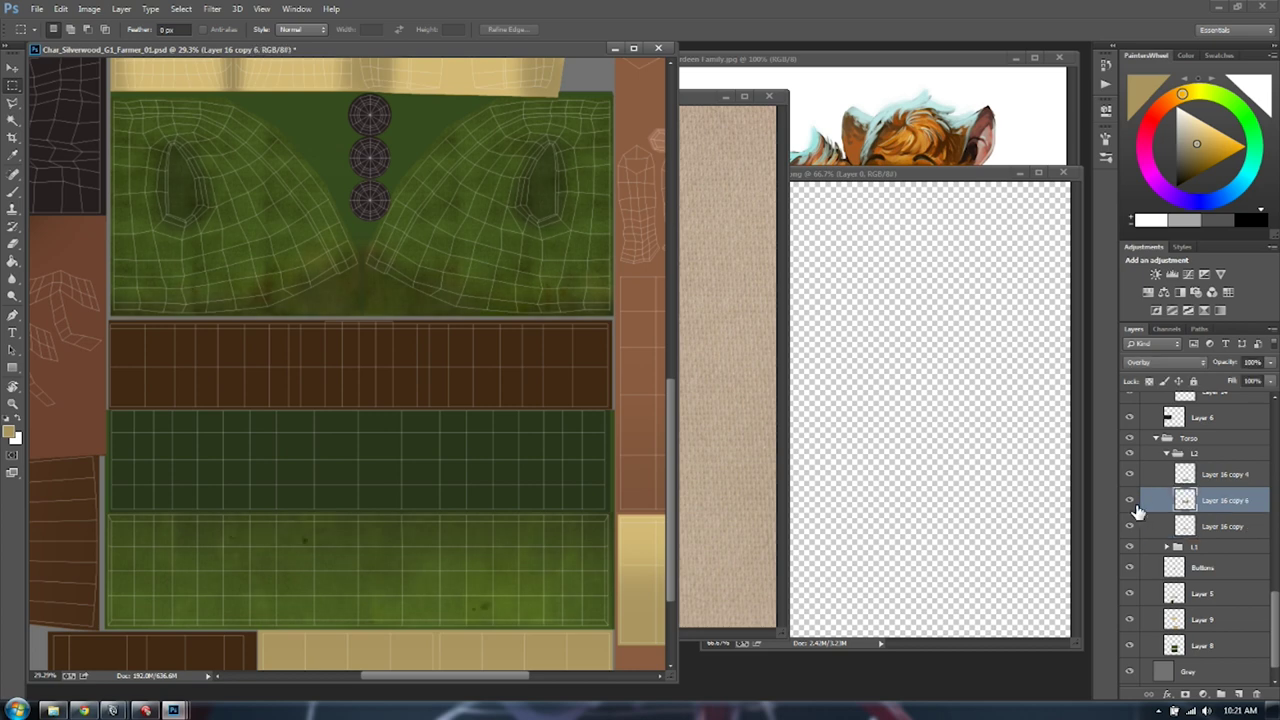
left_click(1129, 500)
left_click(1129, 500)
left_click(1130, 480)
left_click(1130, 480)
left_click(1210, 598)
left_click(1131, 595)
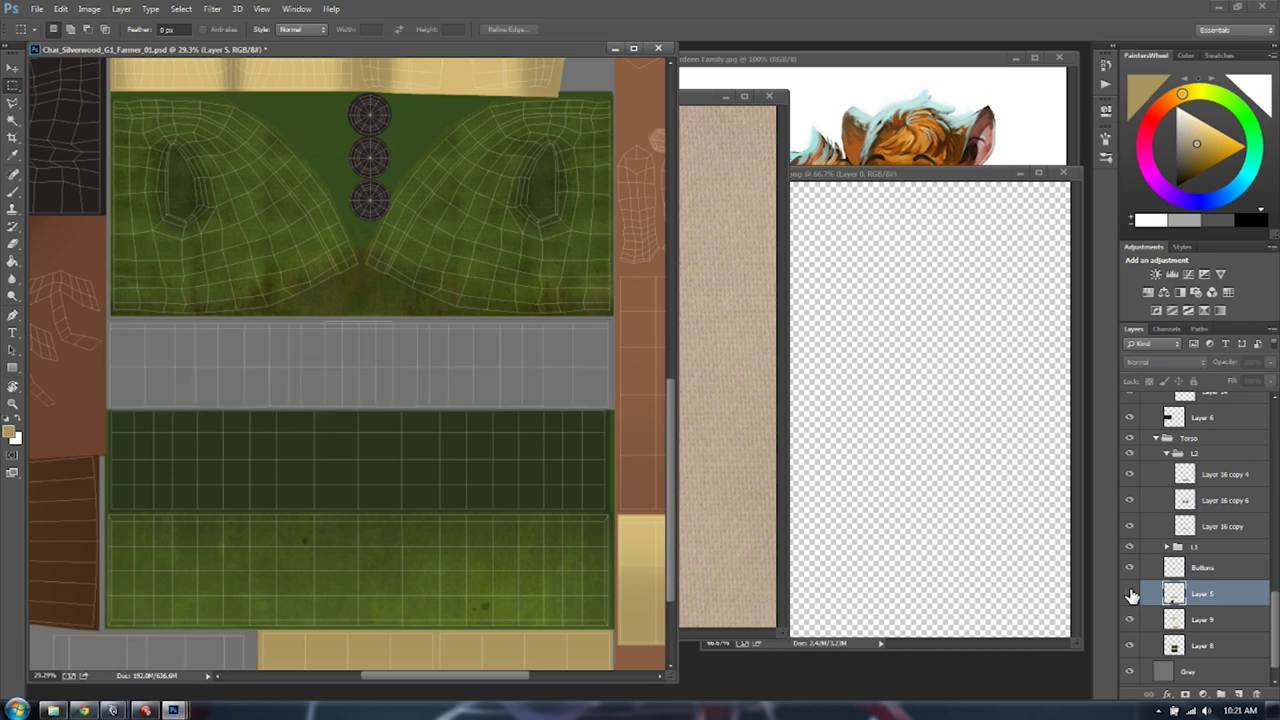
left_click(1131, 595)
left_click(1130, 568)
left_click(1130, 568)
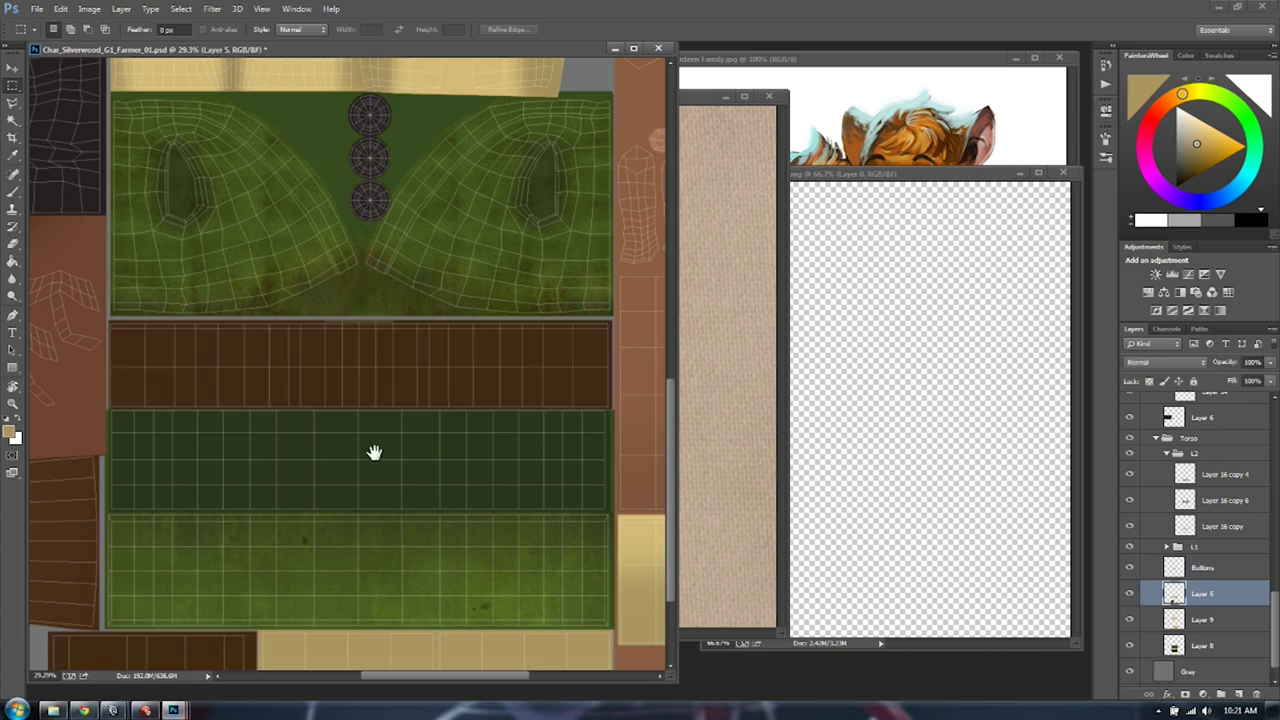
Look through the Legs, Skin and TeethandGums layer groups and recheck Layer 8 by toggling its visibility
left_click_drag(374, 452, 368, 382)
scroll(1212, 600, "down", 1)
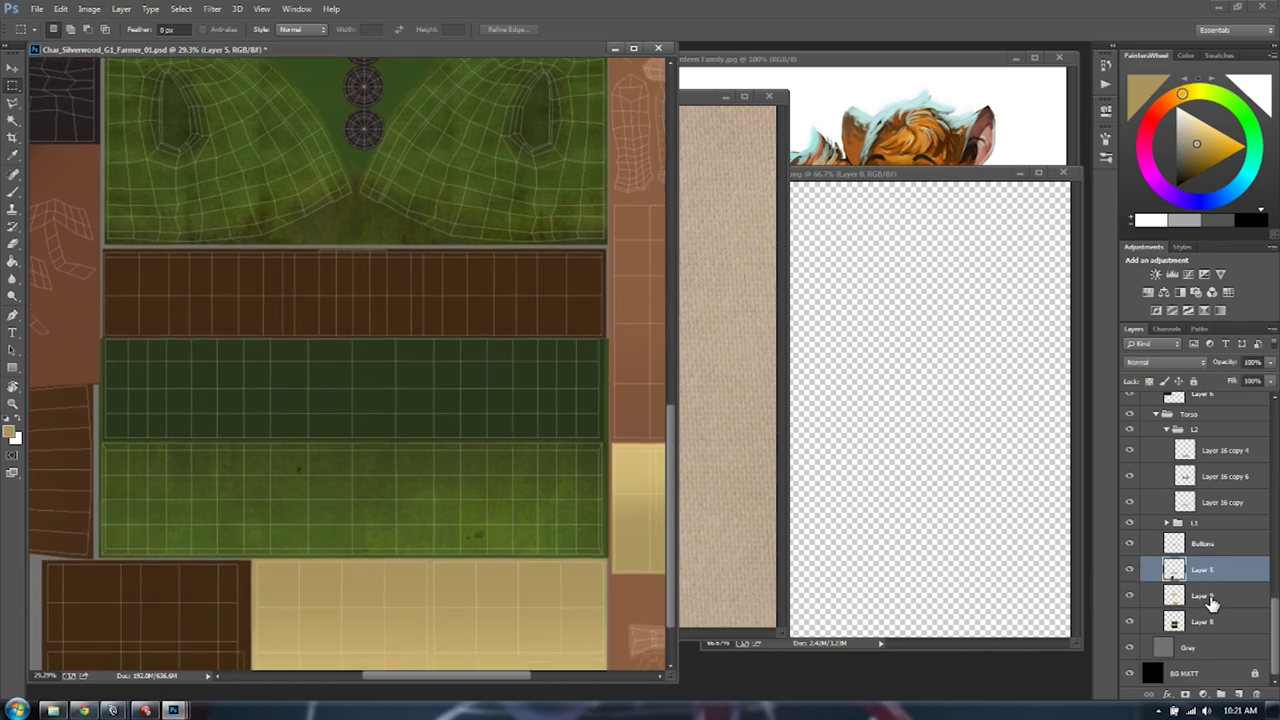
scroll(1212, 600, "up", 3)
scroll(1213, 527, "up", 3)
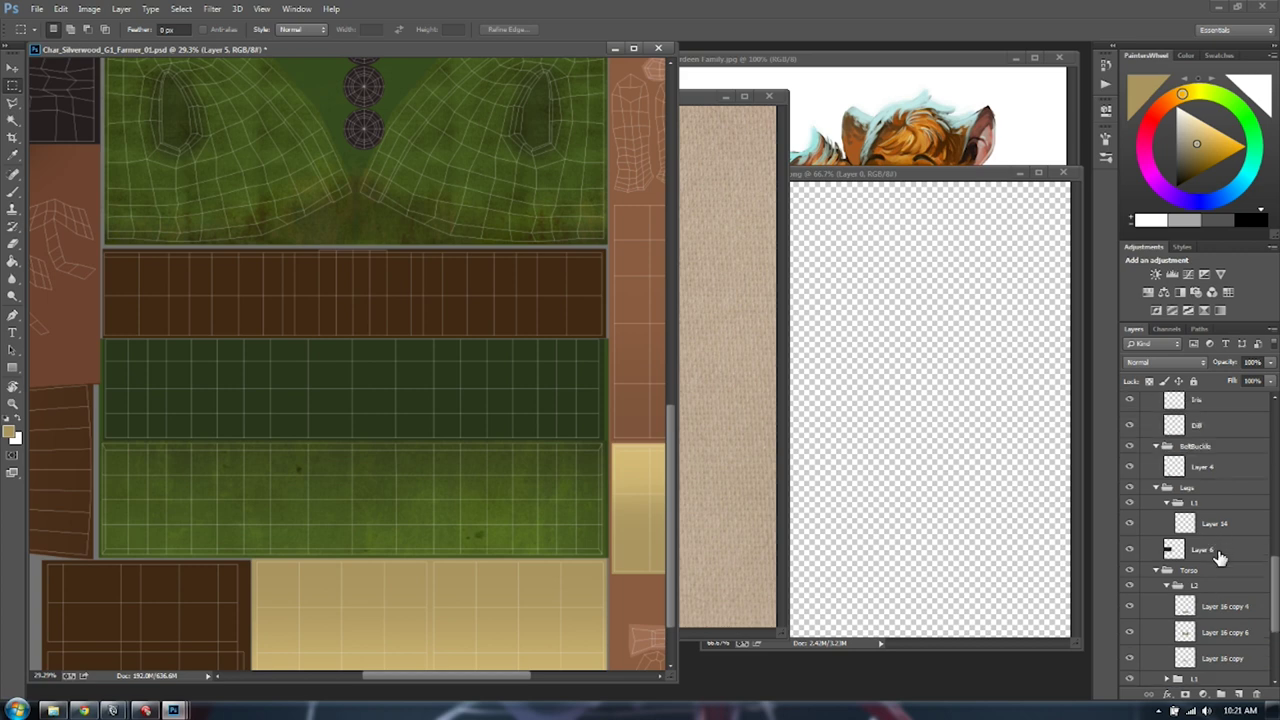
left_click(1212, 527)
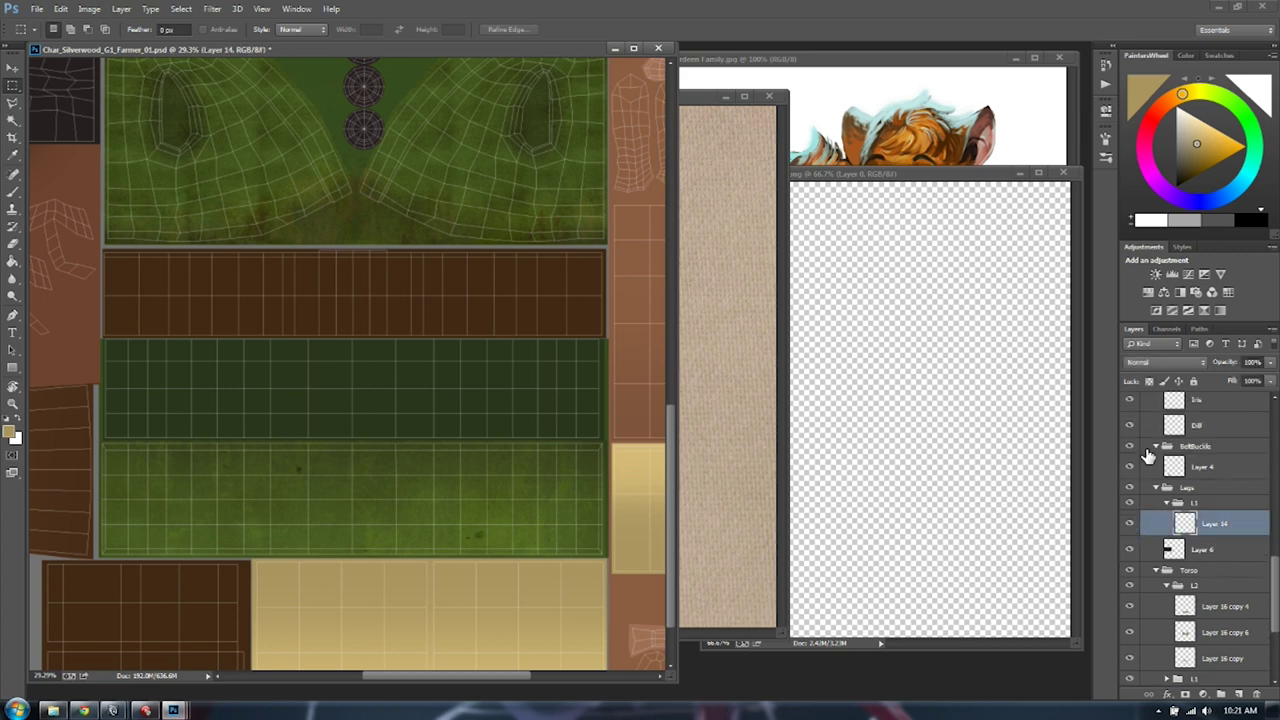
scroll(1150, 510, "up", 10)
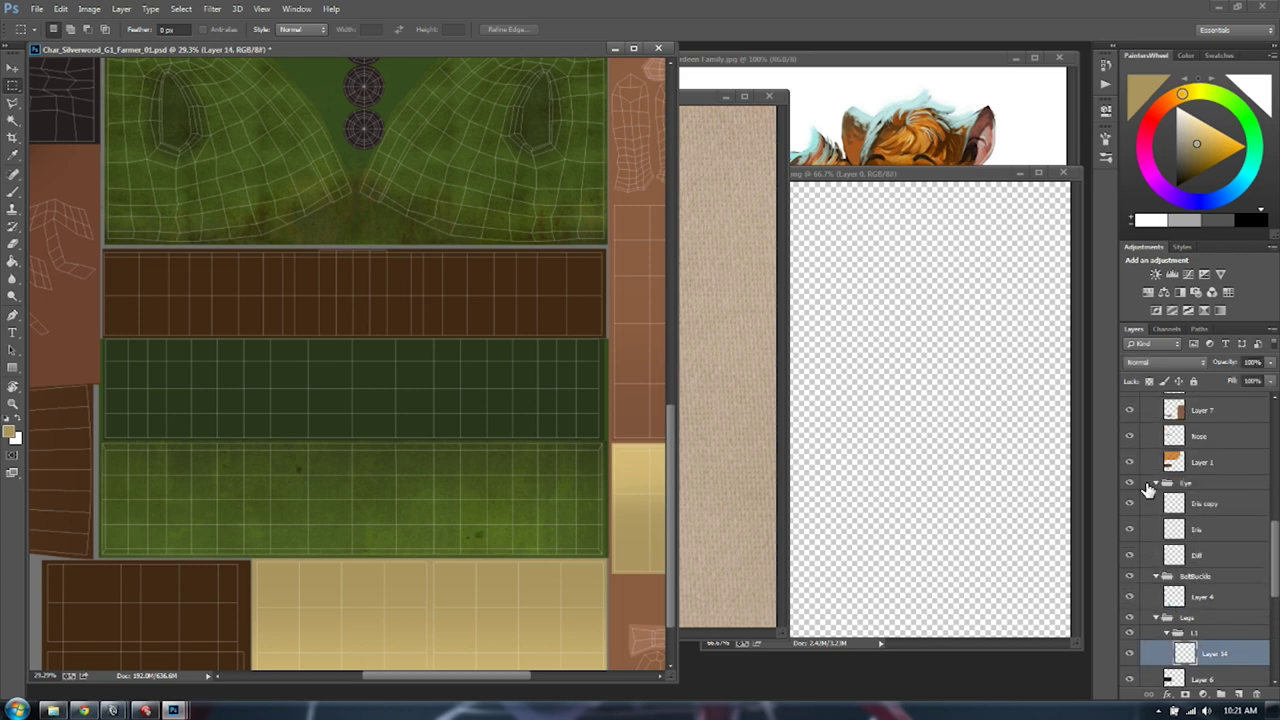
left_click(1202, 568)
scroll(1202, 568, "up", 7)
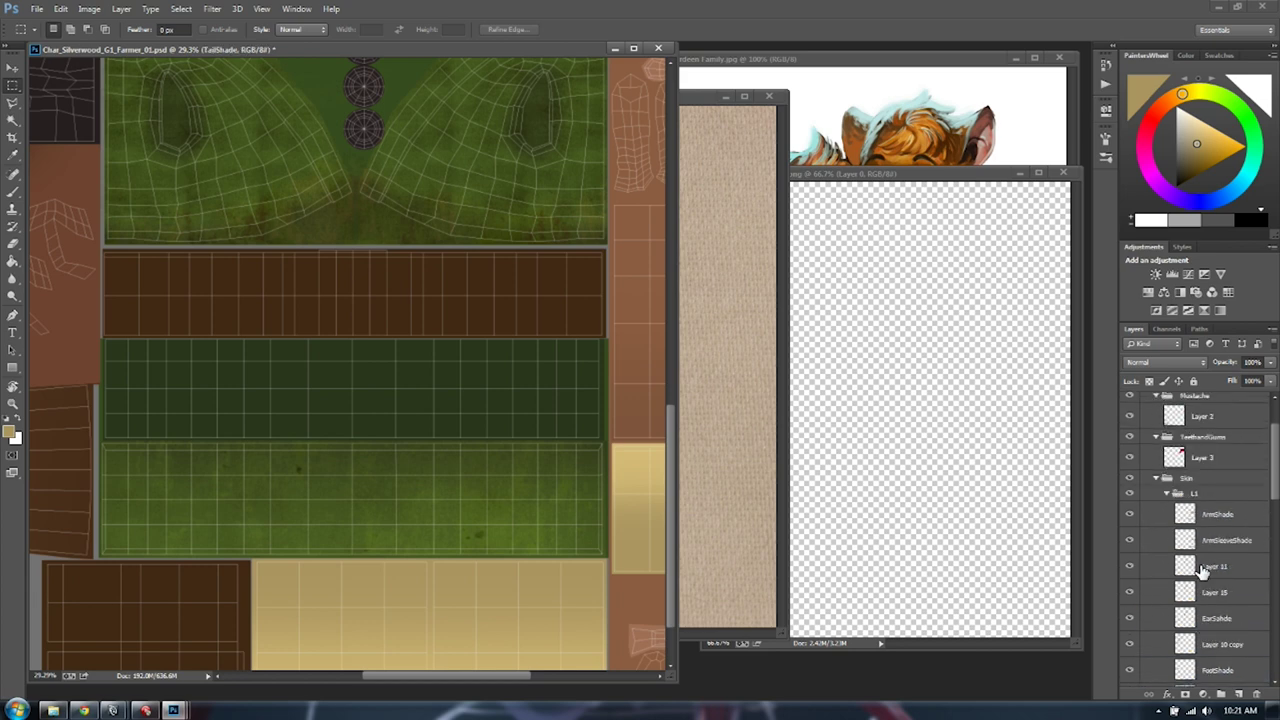
left_click(1200, 485)
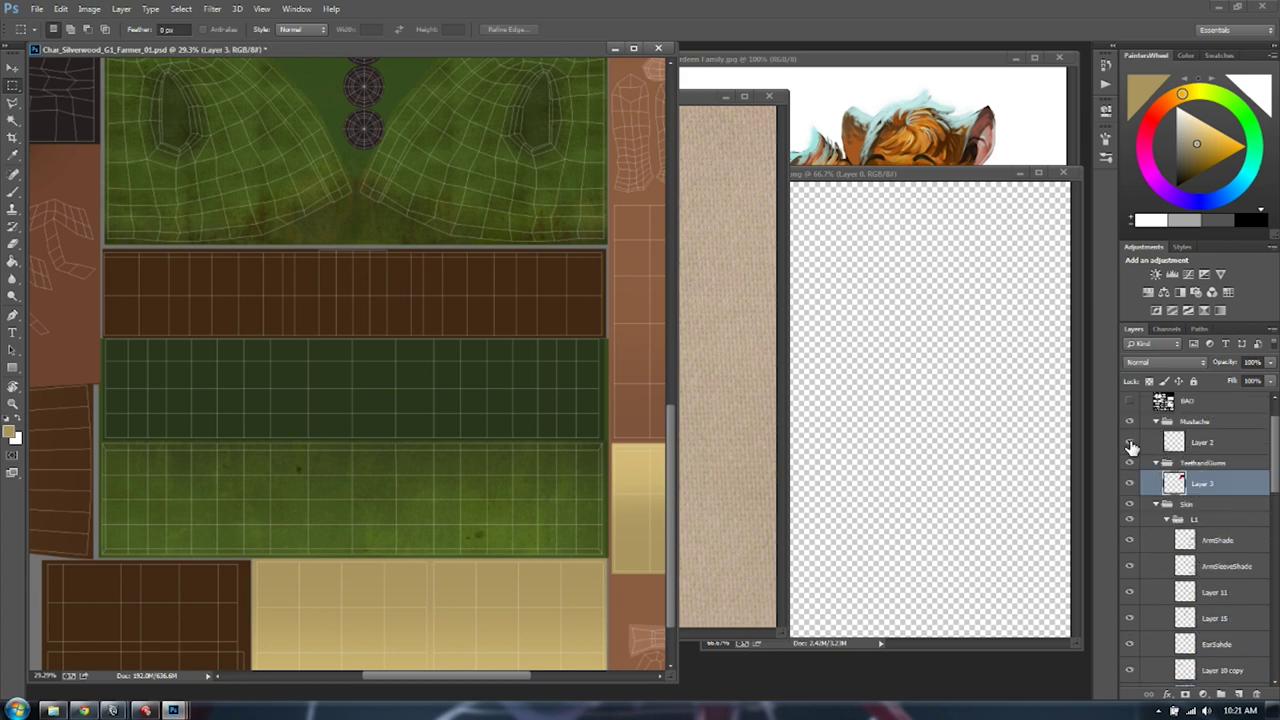
left_click(1198, 541)
scroll(1196, 550, "down", 1)
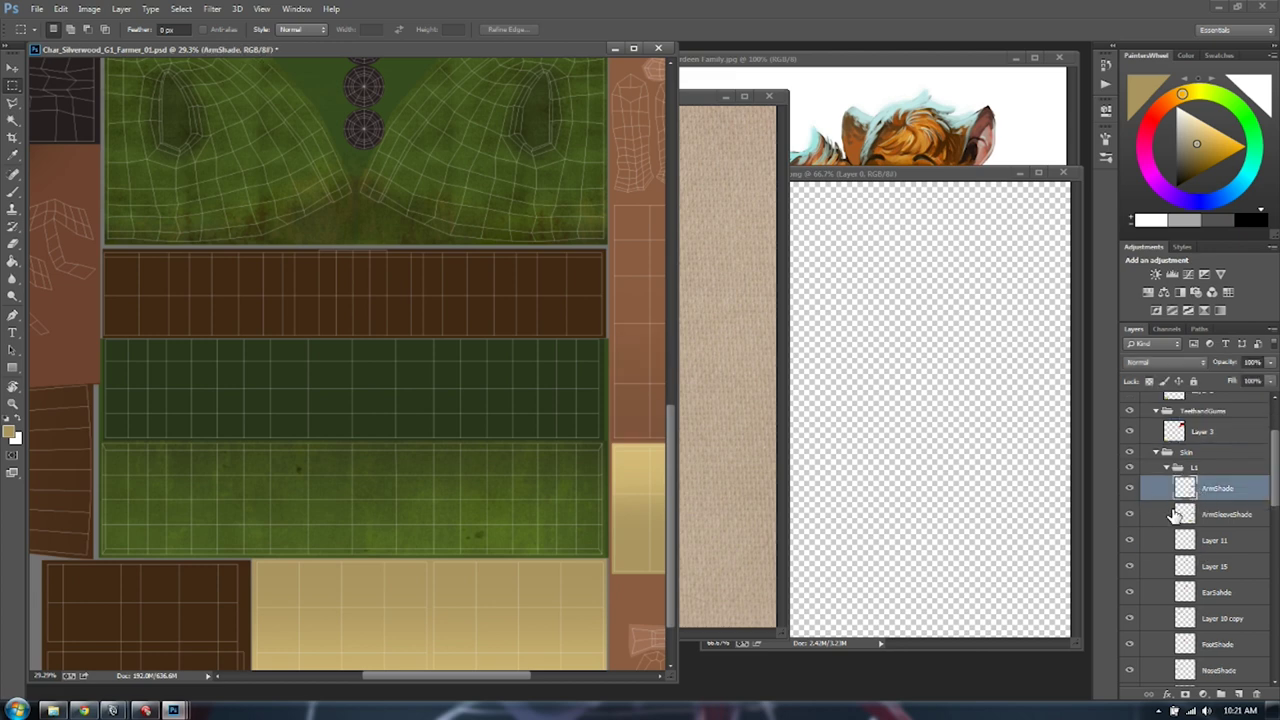
scroll(1190, 528, "down", 10)
scroll(1192, 529, "down", 3)
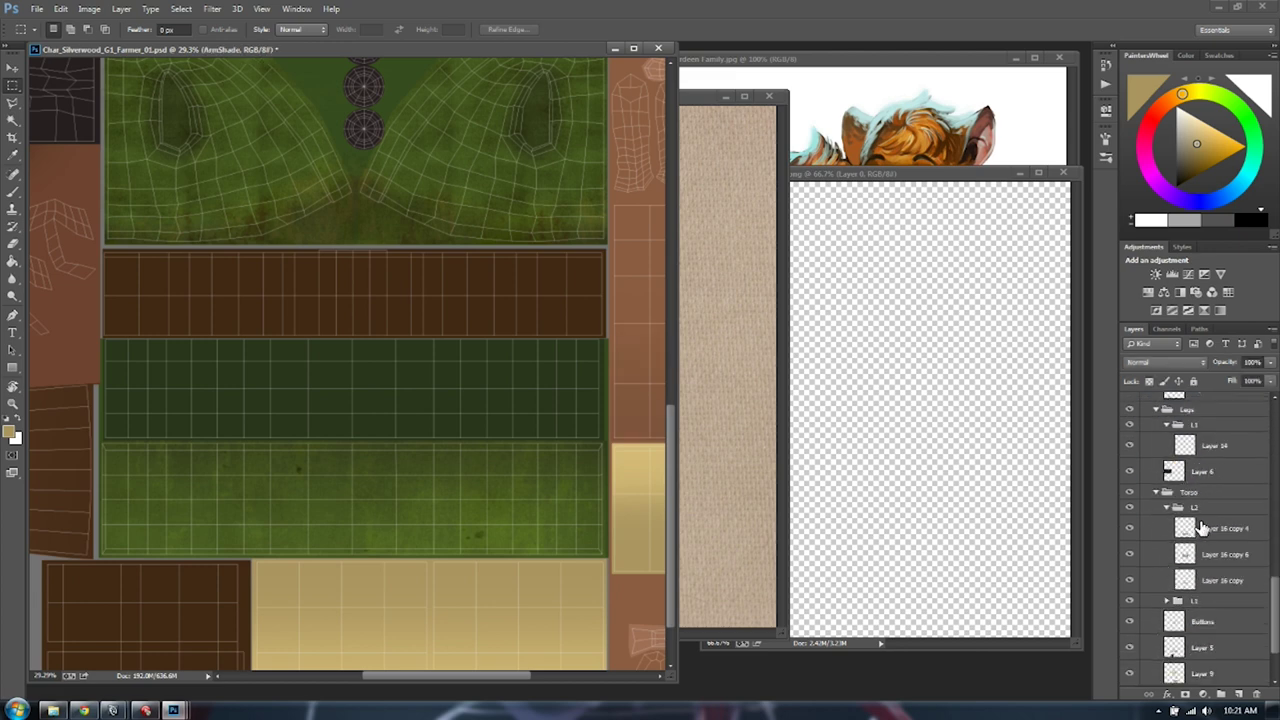
scroll(1226, 636, "down", 2)
left_click(1208, 622)
left_click(1136, 625)
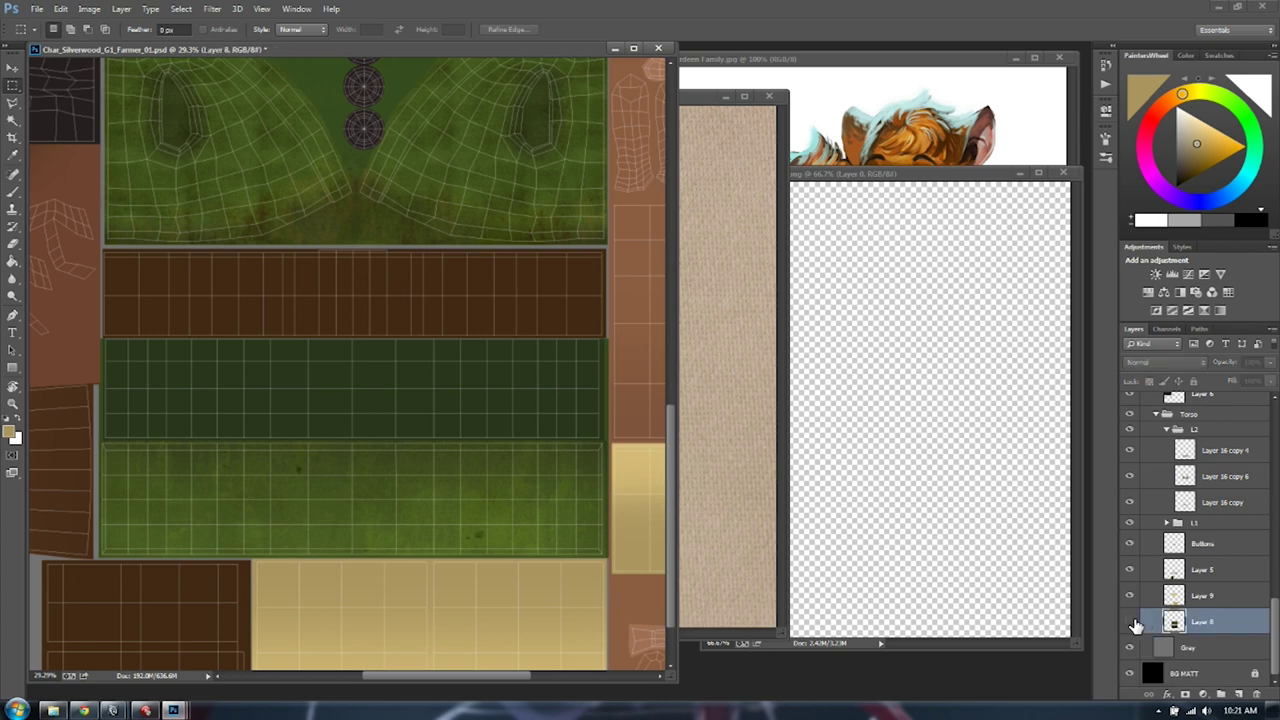
left_click(1131, 622)
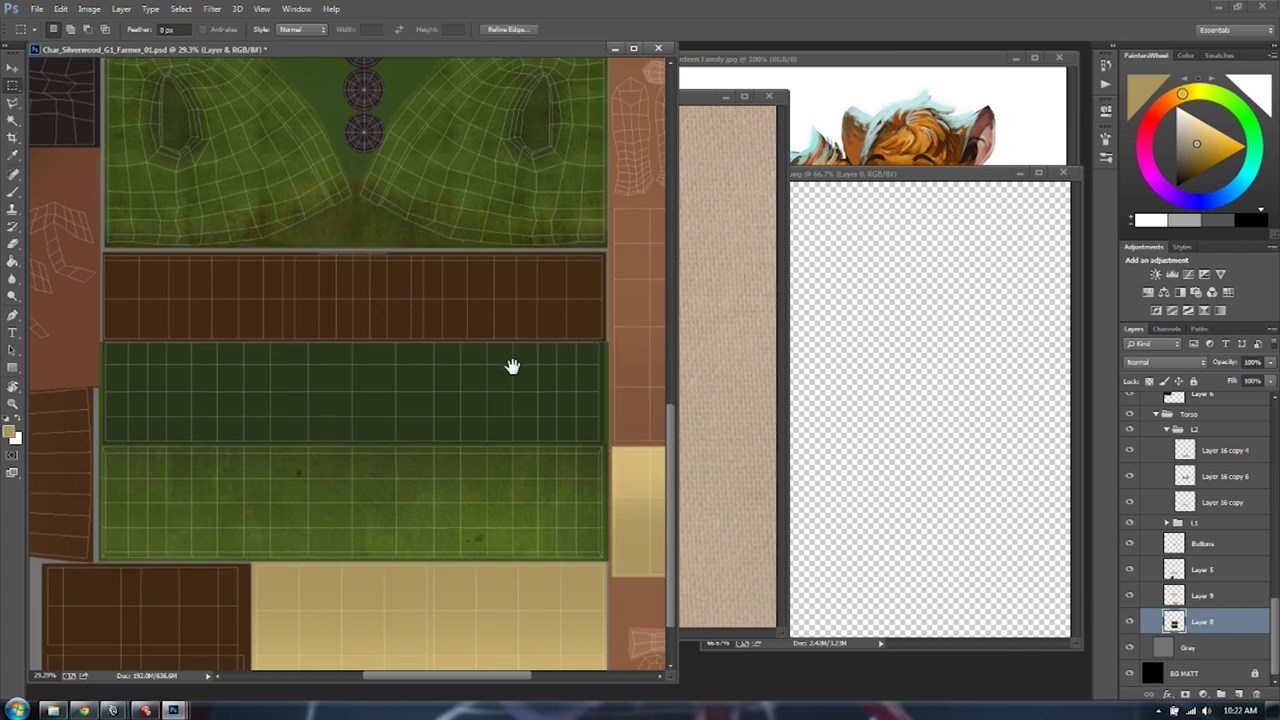
Load a selection of Layer 8's green vest and strip areas and add a new layer directly above Layer 8
left_click_drag(511, 363, 509, 400)
key("ctrl+shift+d")
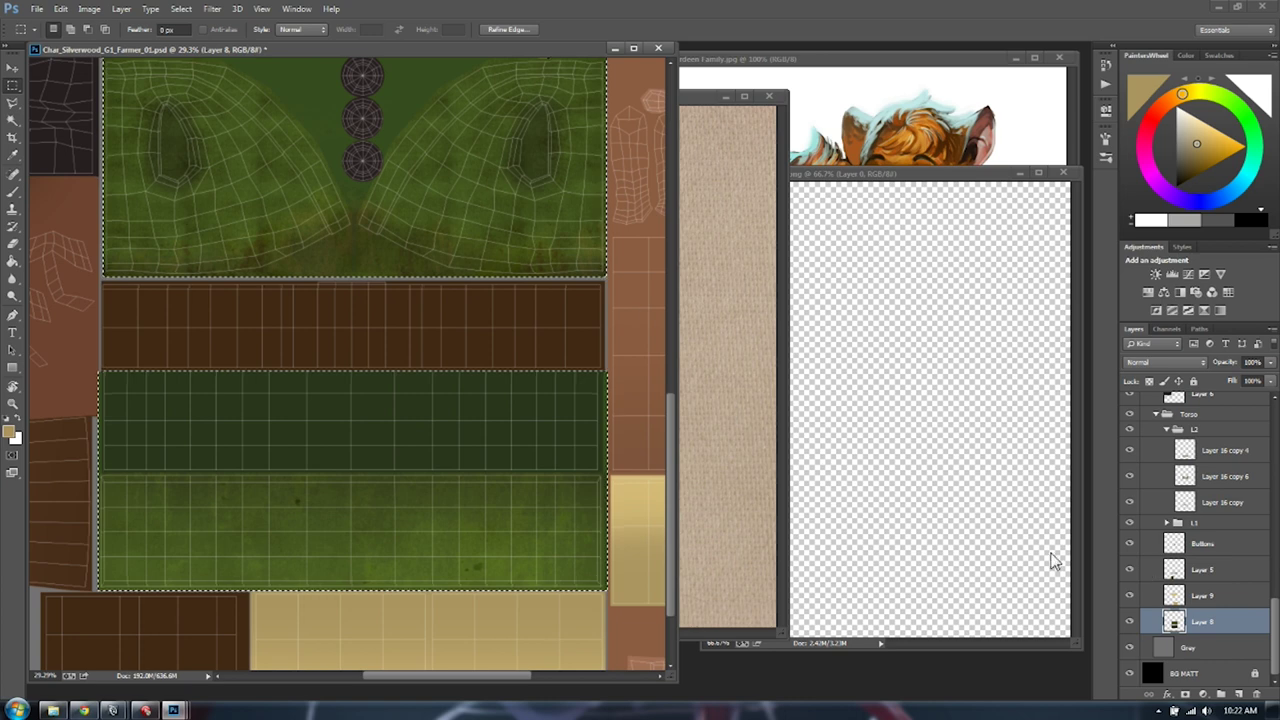
left_click(1237, 694)
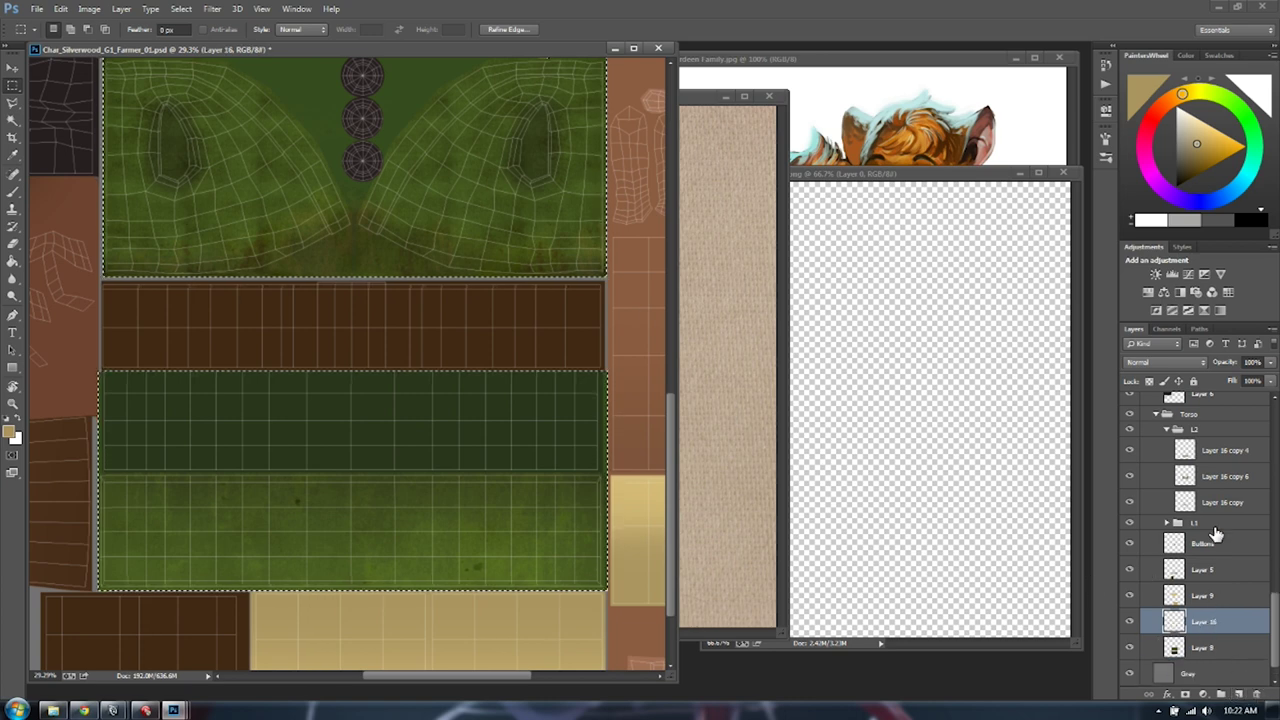
Paint a dark green shadow along the seam between the two lower green strips with a 700 px soft brush
key("b")
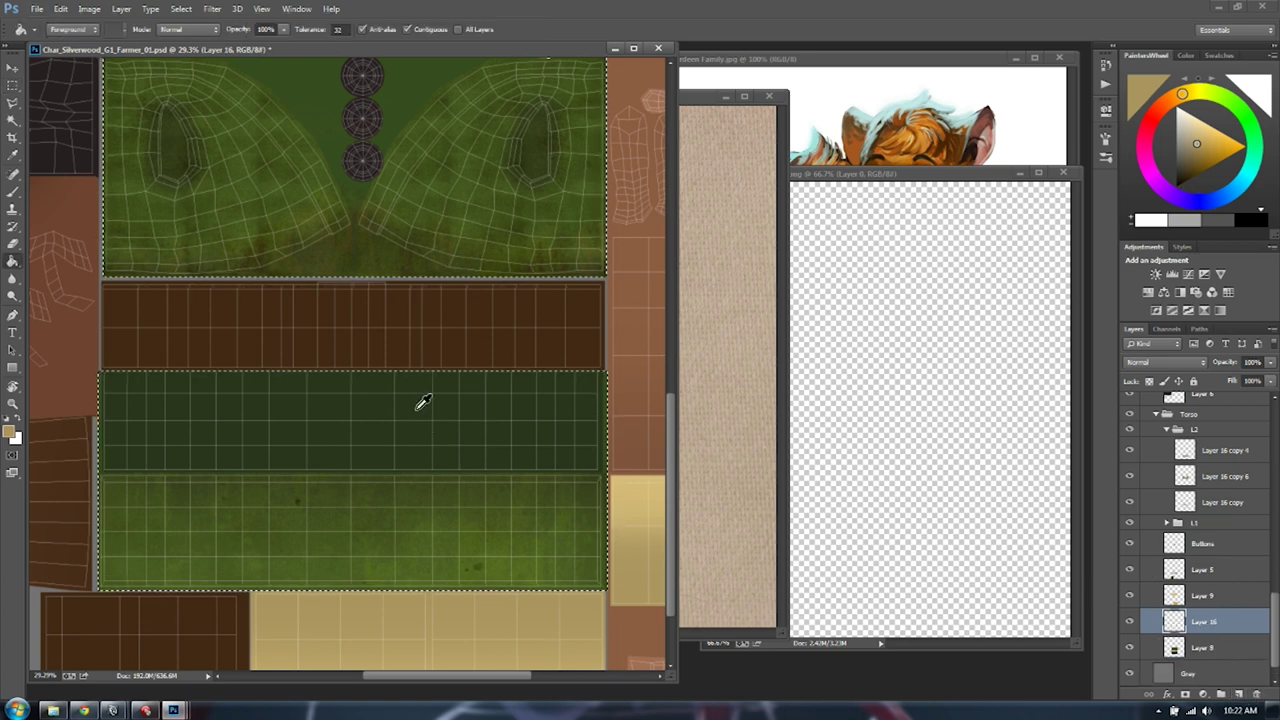
left_click(418, 415, "alt")
key("bracketright")
key("bracketright")
key("bracketright")
key("bracketright")
key("bracketleft")
key("bracketleft")
key("bracketleft")
key("bracketleft")
key("bracketleft")
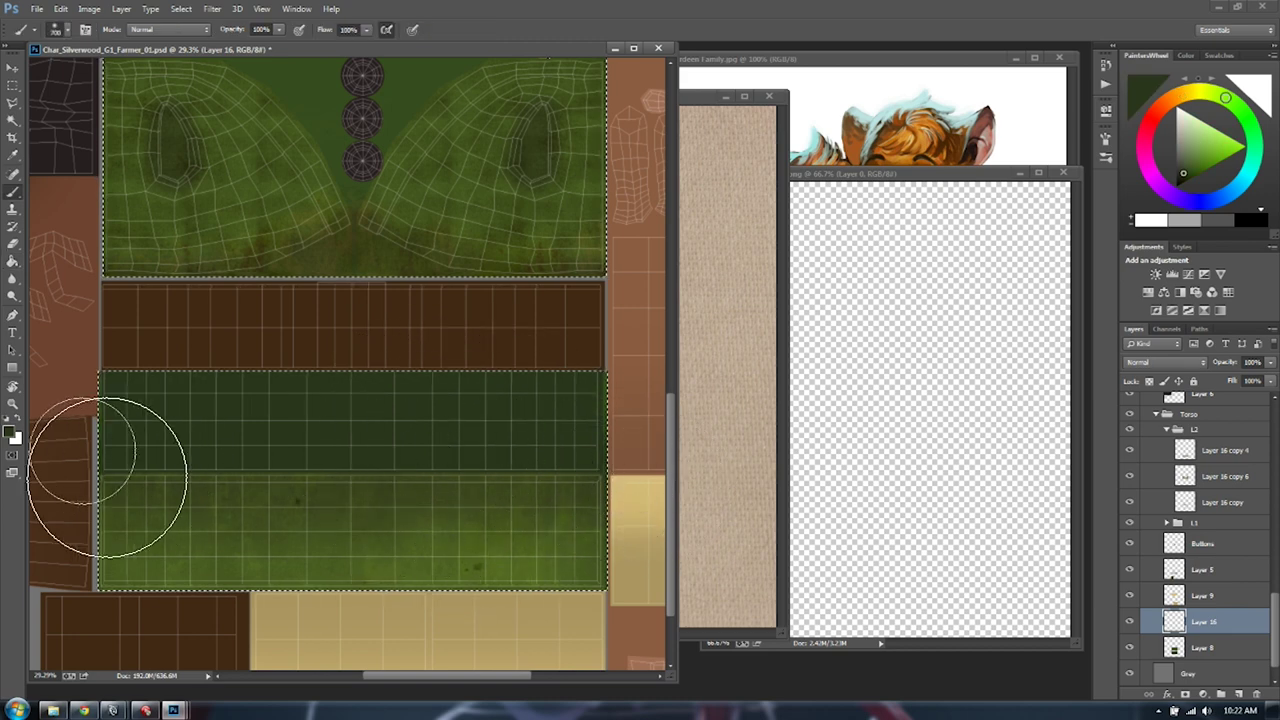
left_click(1182, 180)
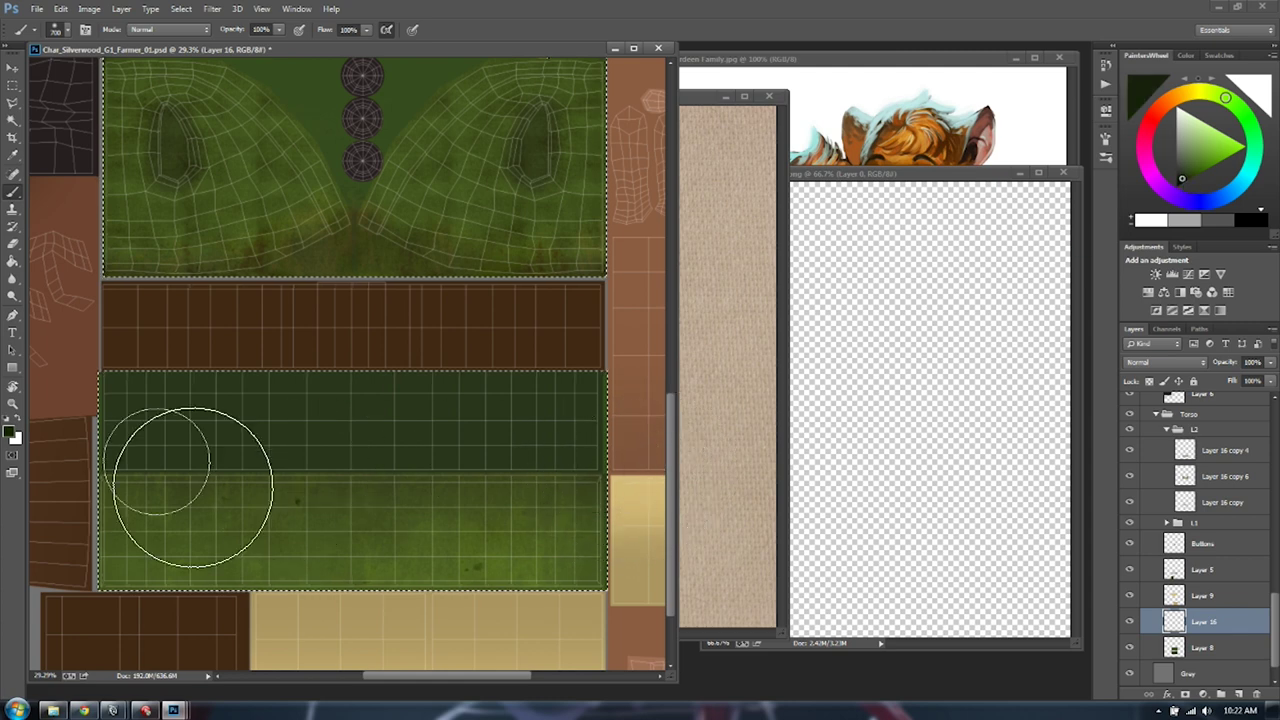
left_click_drag(191, 471, 435, 473)
key("ctrl+z")
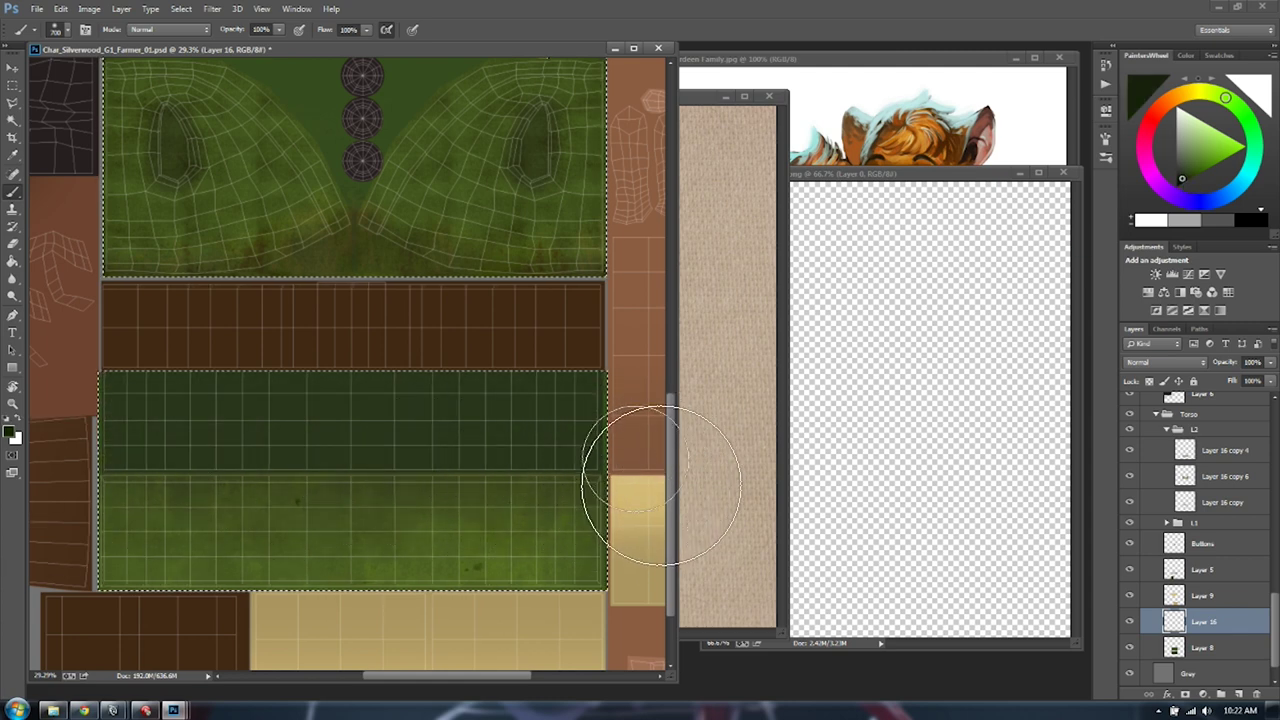
mouse_move(628, 461)
left_mouse_down()
mouse_move(45, 460)
mouse_move(626, 418)
left_mouse_up()
Shade around both armholes of the vest in dark green with a 400 px soft brush and clear the selection
scroll(500, 434, "up", 3)
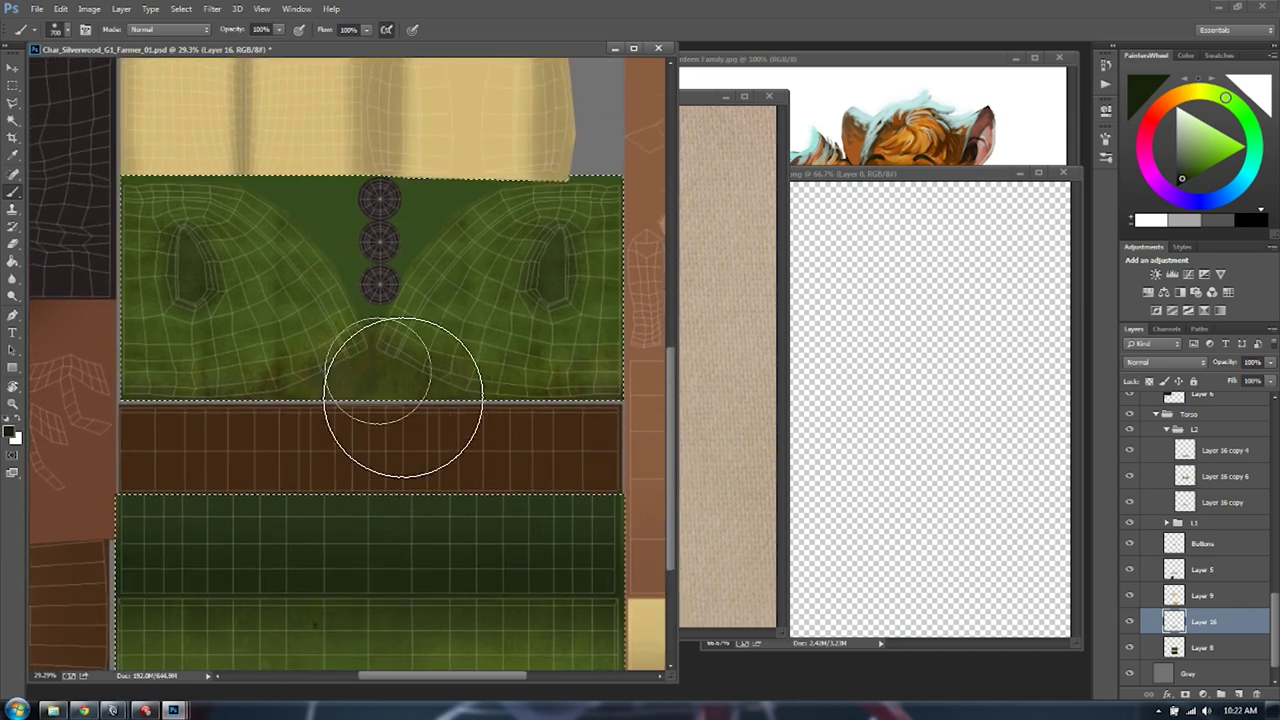
key("bracketleft")
key("bracketleft")
key("bracketleft")
key("bracketleft")
key("bracketleft")
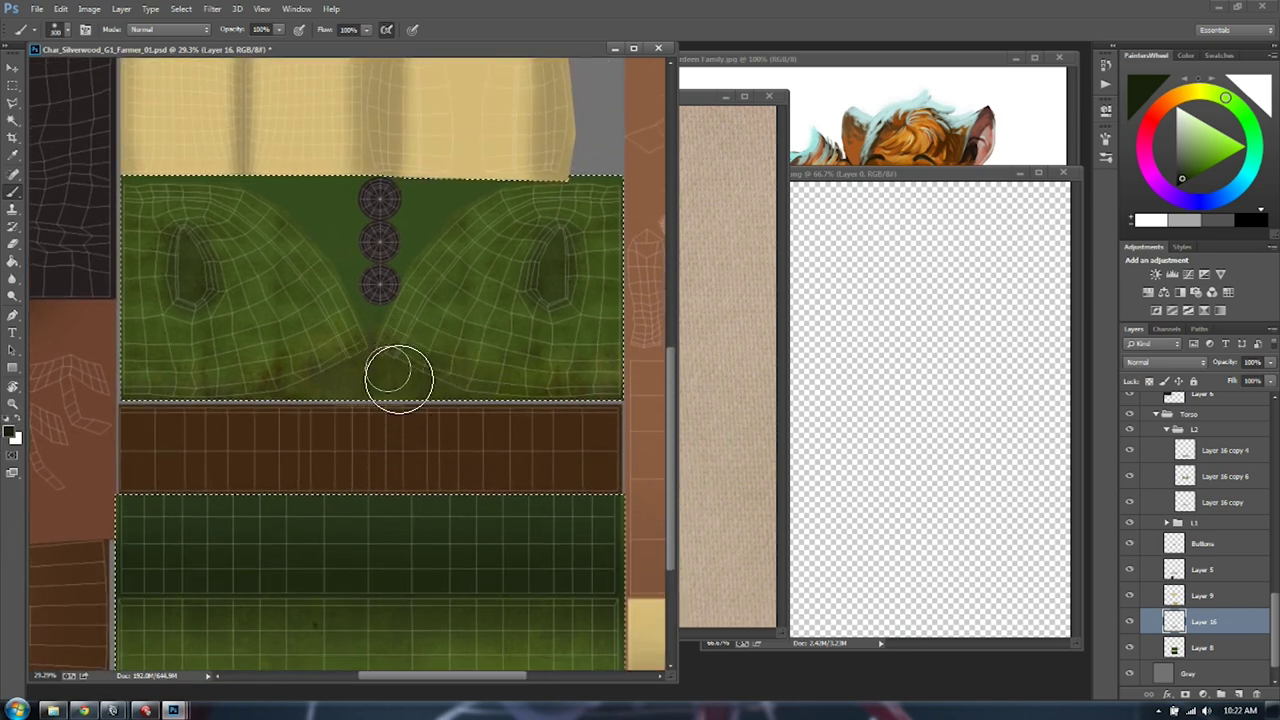
key("bracketright")
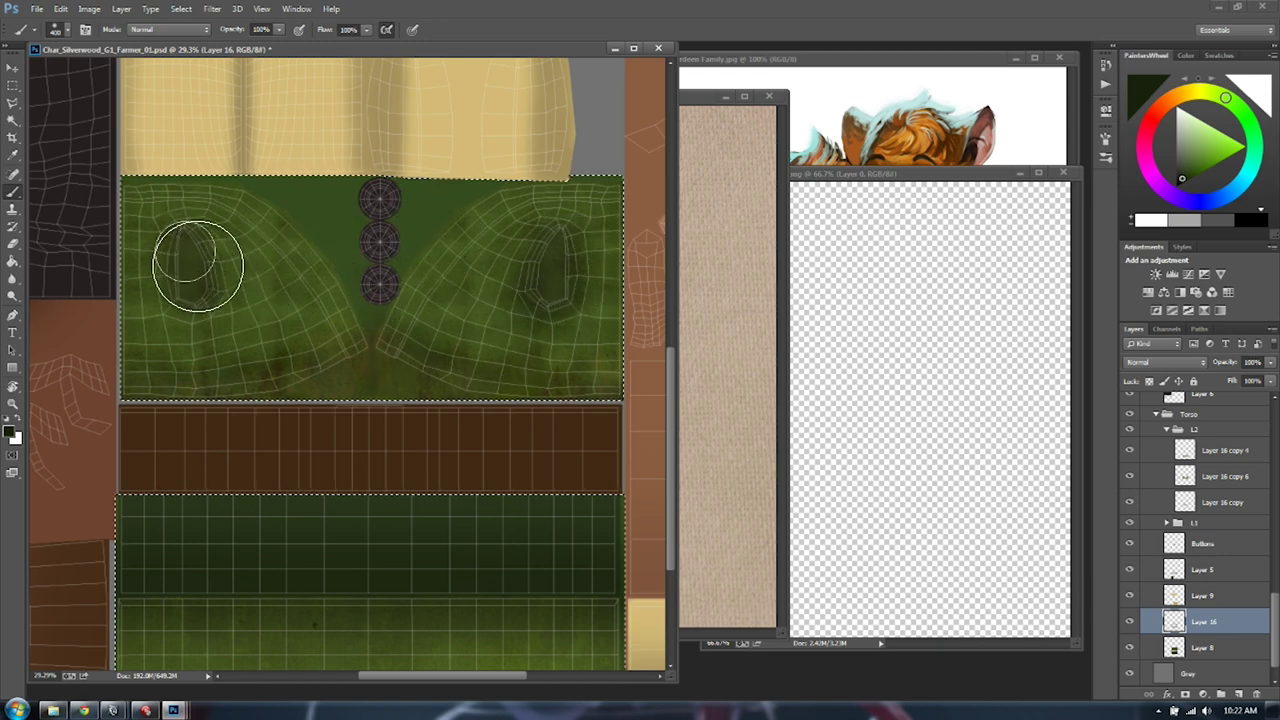
mouse_move(198, 266)
left_mouse_down()
mouse_move(220, 280)
mouse_move(211, 259)
mouse_move(243, 268)
mouse_move(212, 296)
left_mouse_up()
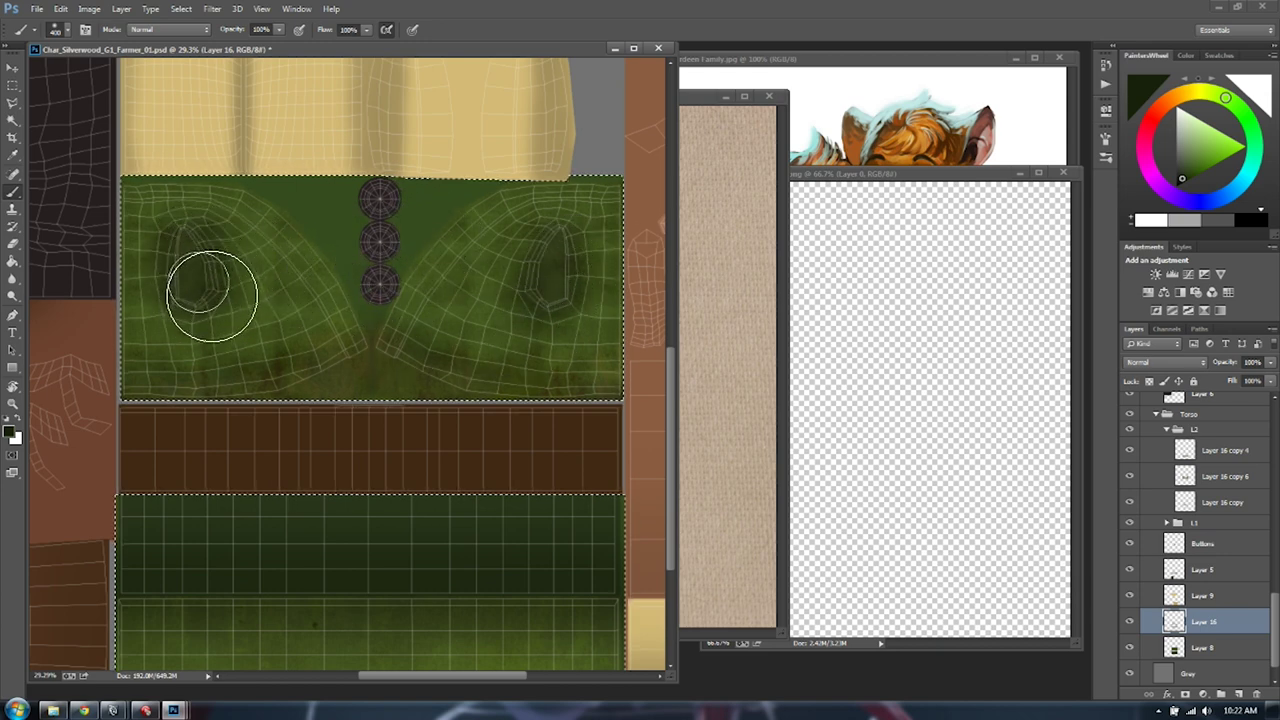
key("ctrl+d")
key("m")
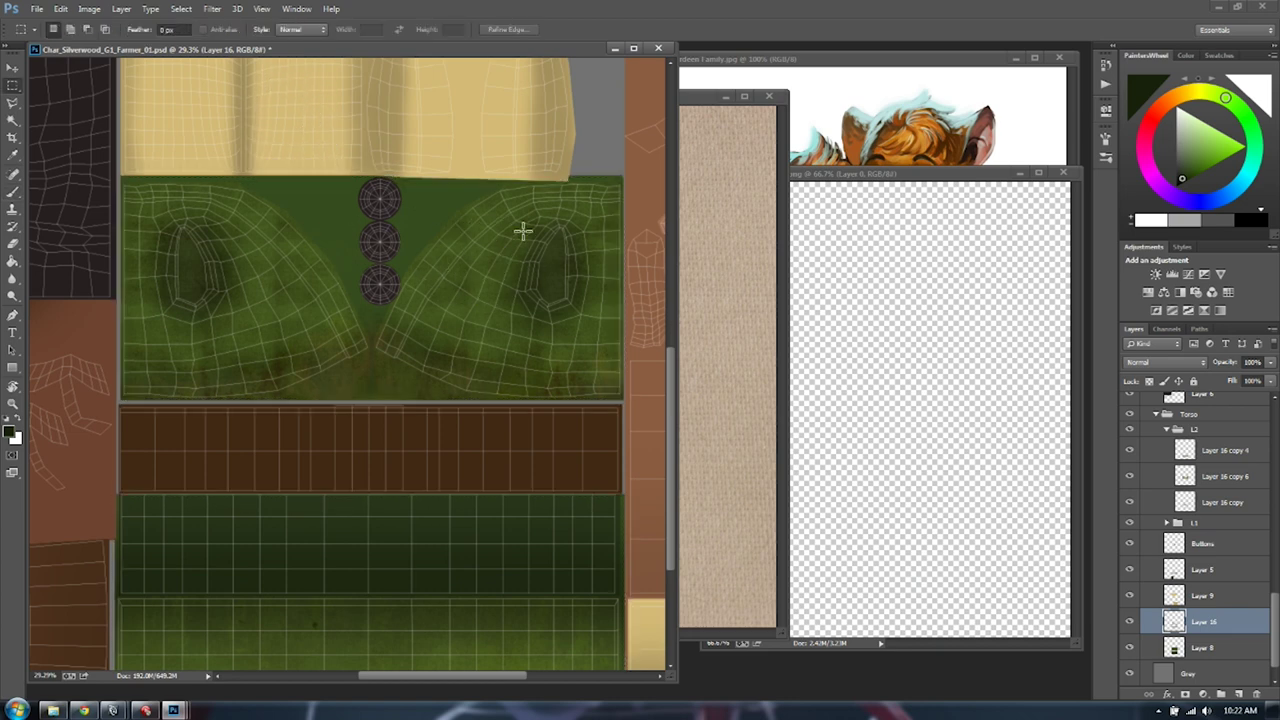
Hide the UV wireframe layer and save the farmer texture file
left_click_drag(1275, 662, 1275, 408)
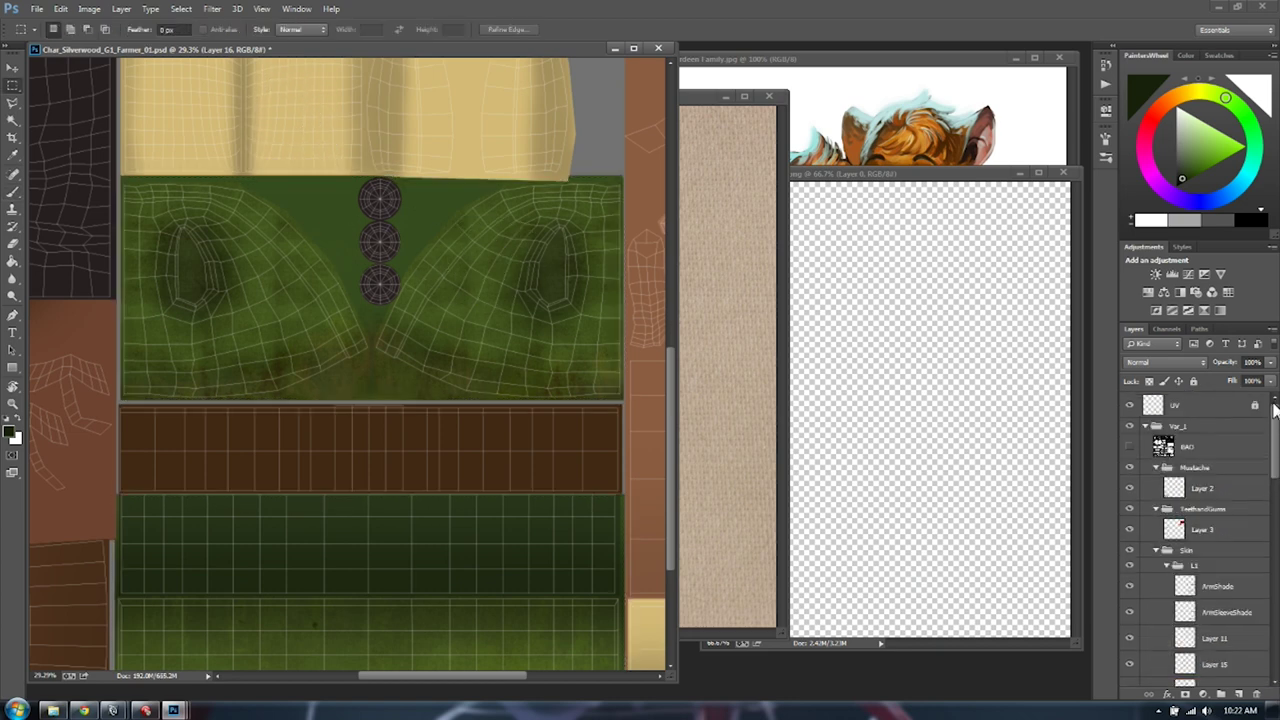
left_click(1130, 408)
scroll(1275, 448, "down", 10)
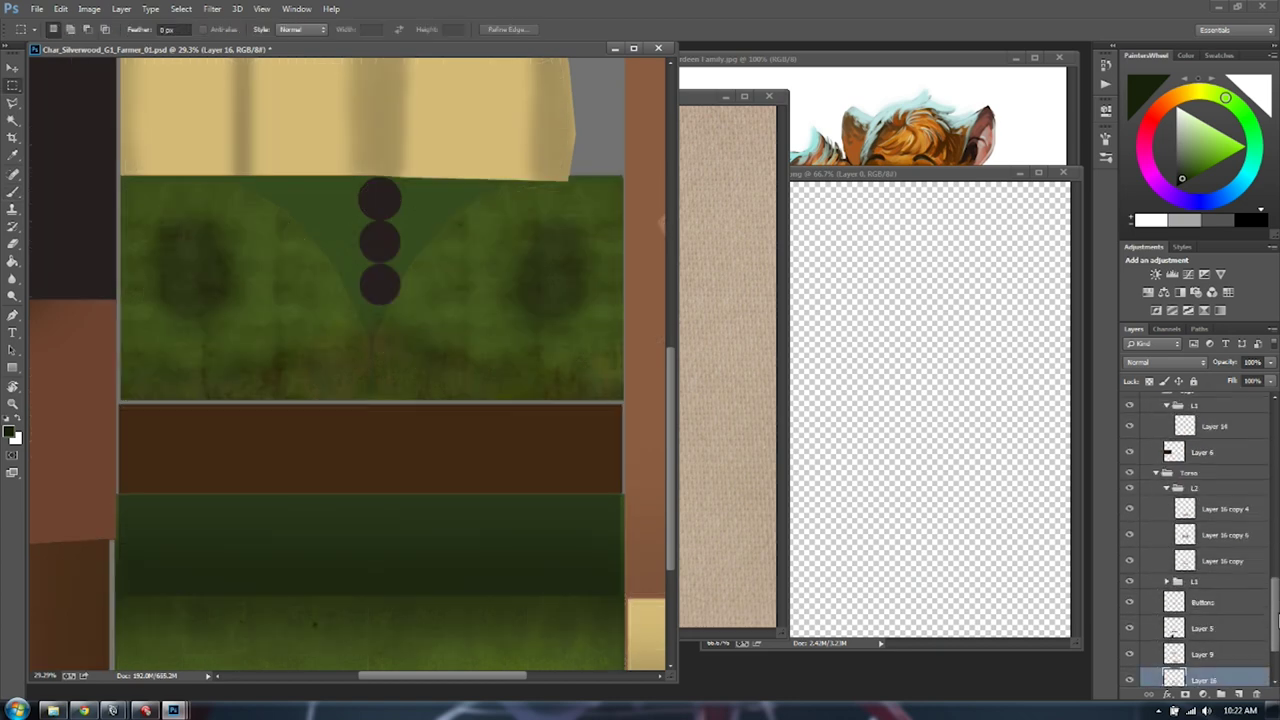
key("ctrl+s")
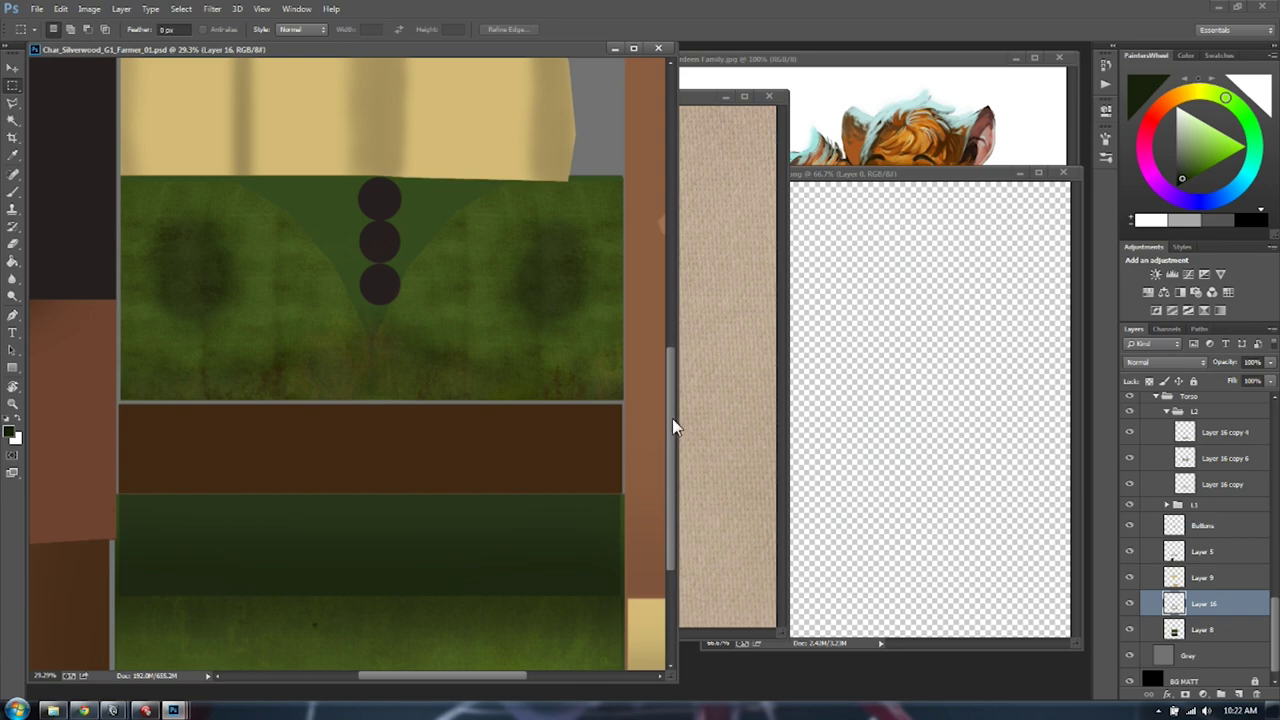
left_click_drag(673, 420, 671, 458)
Switch to Maya and reload the file1 texture image Char_Silverwood_G1_Farmer_01.psd
key("alt+Tab")
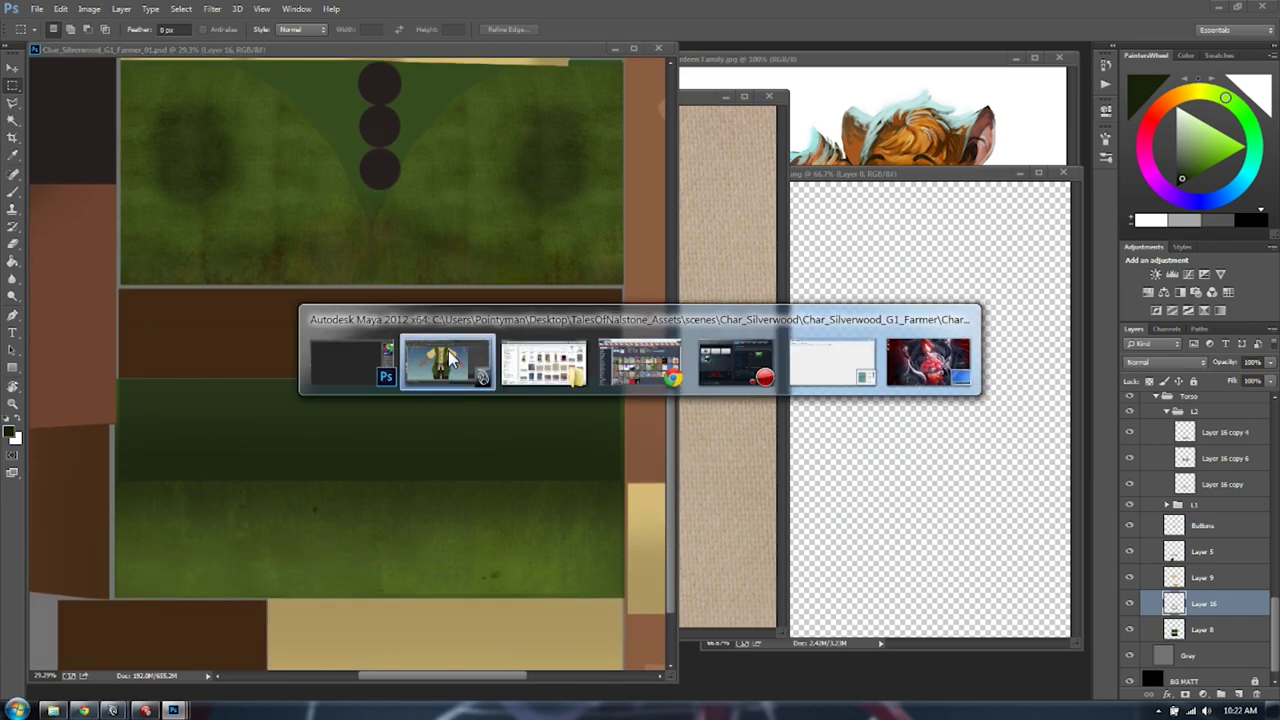
double_click(265, 580)
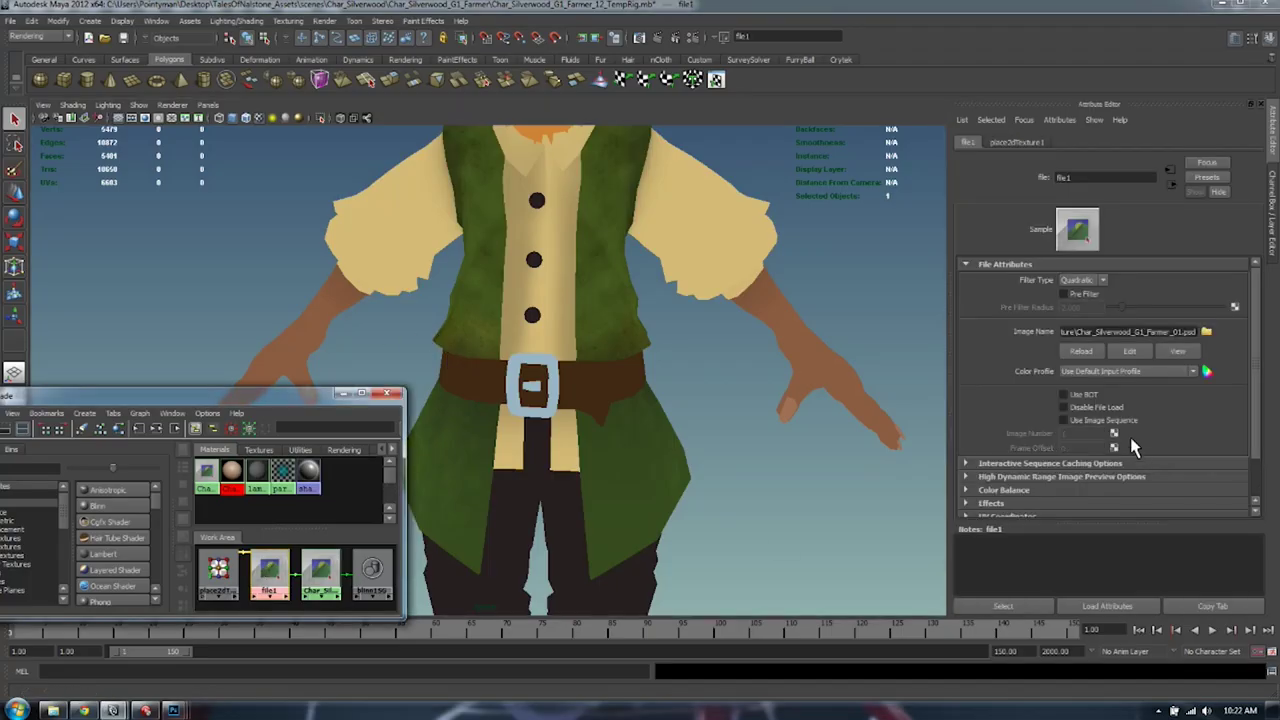
left_click(1079, 352)
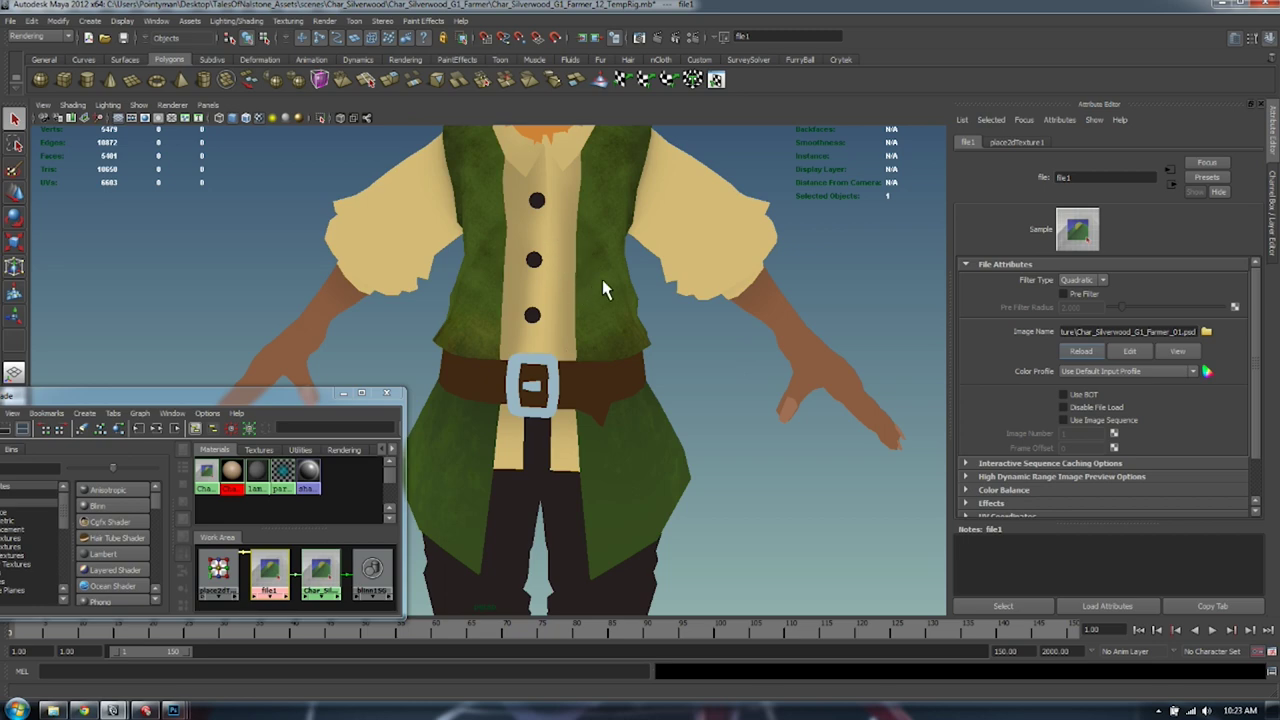
Examine the vest's armhole shading and the coat's lower flaps on the farmer model from several angles and distances
scroll(602, 285, "down", 2)
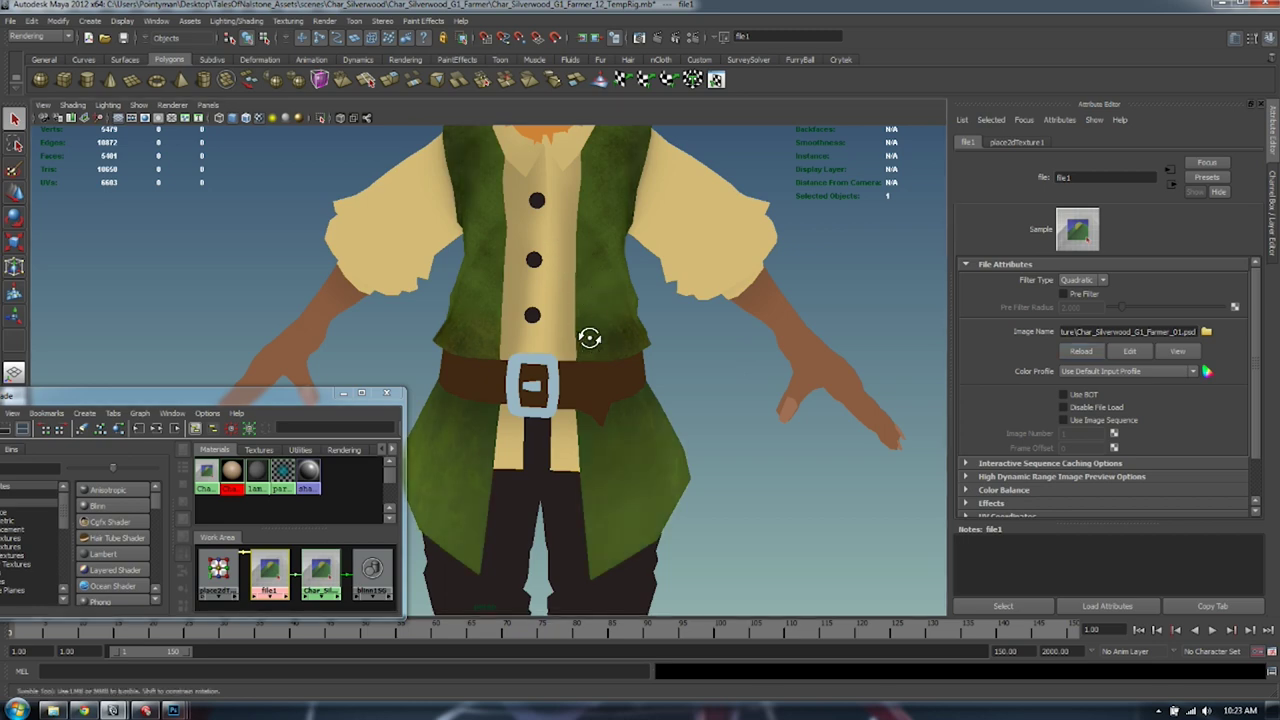
left_click_drag(586, 334, 565, 345, "alt")
left_click(744, 287)
left_click_drag(744, 287, 725, 333, "alt")
right_click_drag(727, 334, 1086, 336, "alt")
left_click_drag(578, 341, 607, 295, "alt")
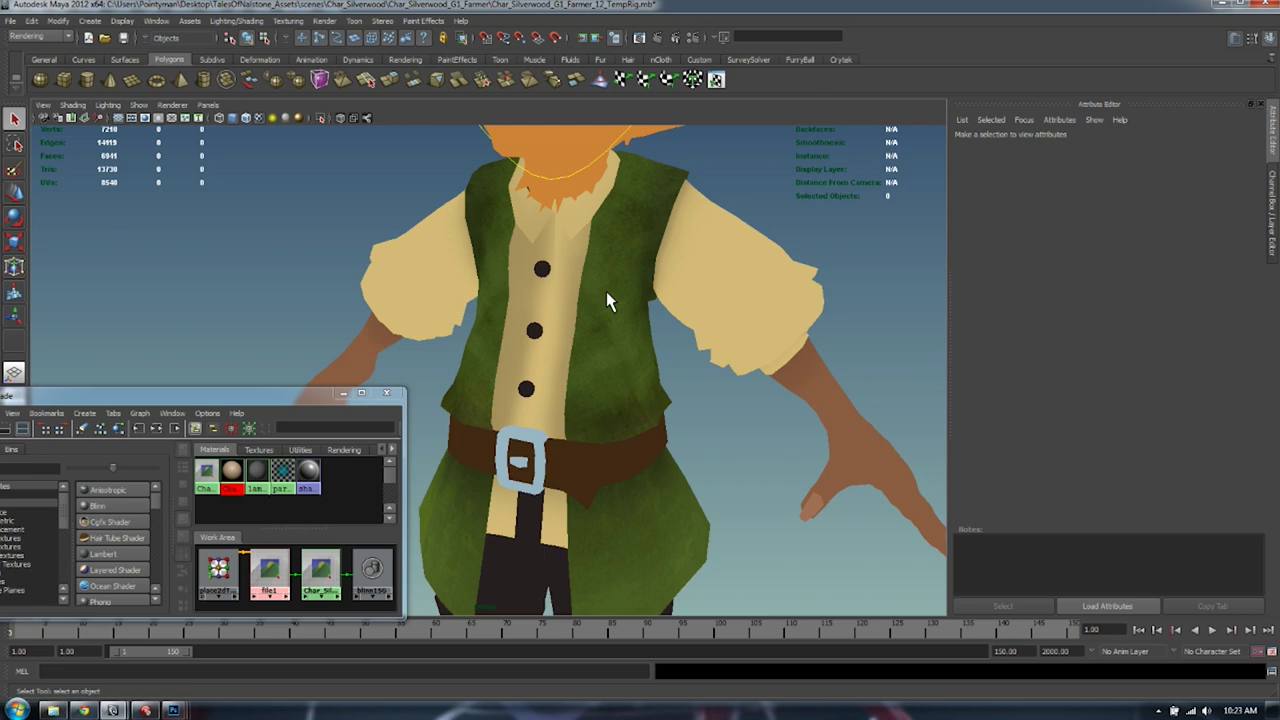
left_click_drag(606, 294, 740, 371, "alt")
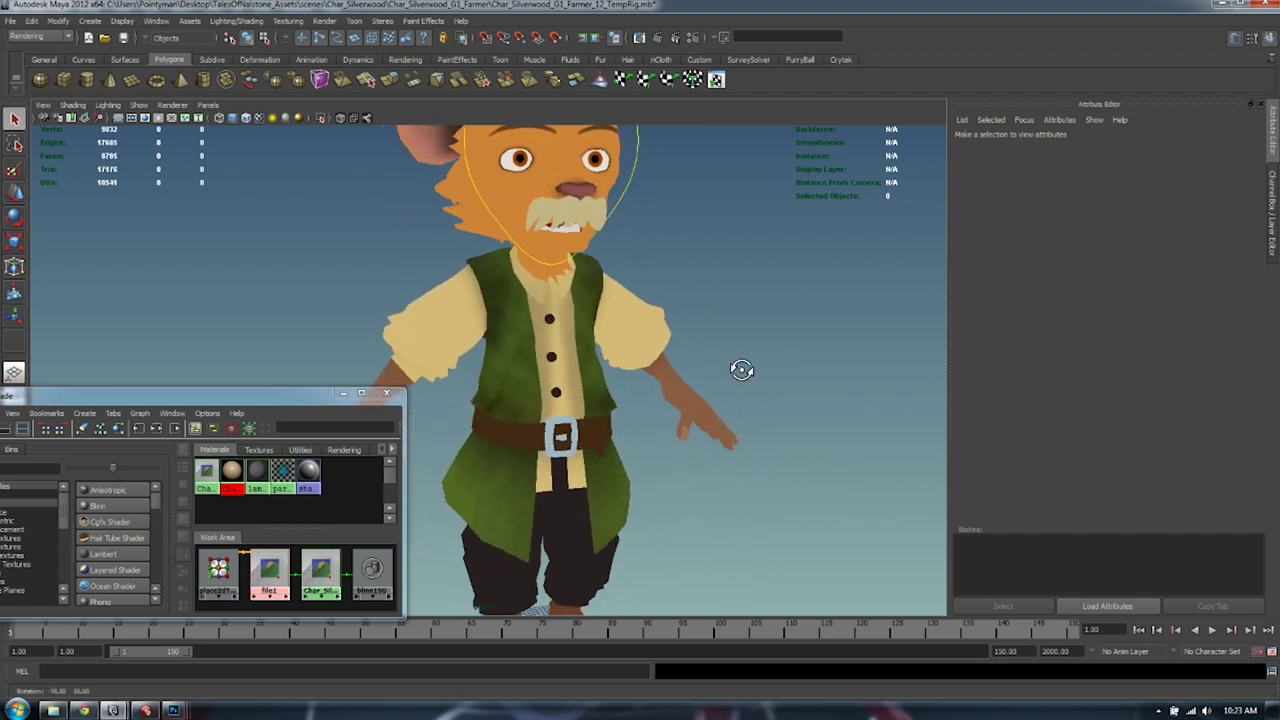
right_click_drag(740, 371, 601, 370, "alt")
left_click_drag(601, 370, 682, 357, "alt")
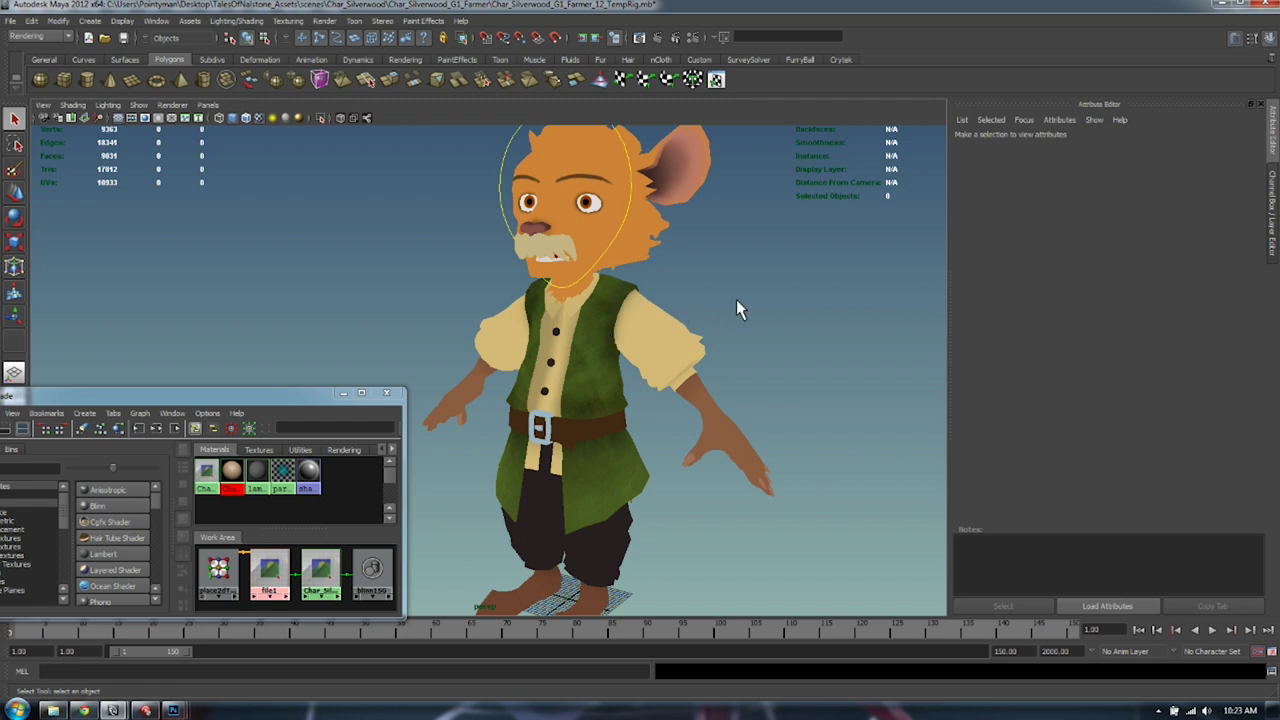
Examine the front of the green vest up close, checking its fabric texture and shading on the farmer model
left_click_drag(576, 326, 678, 313, "alt")
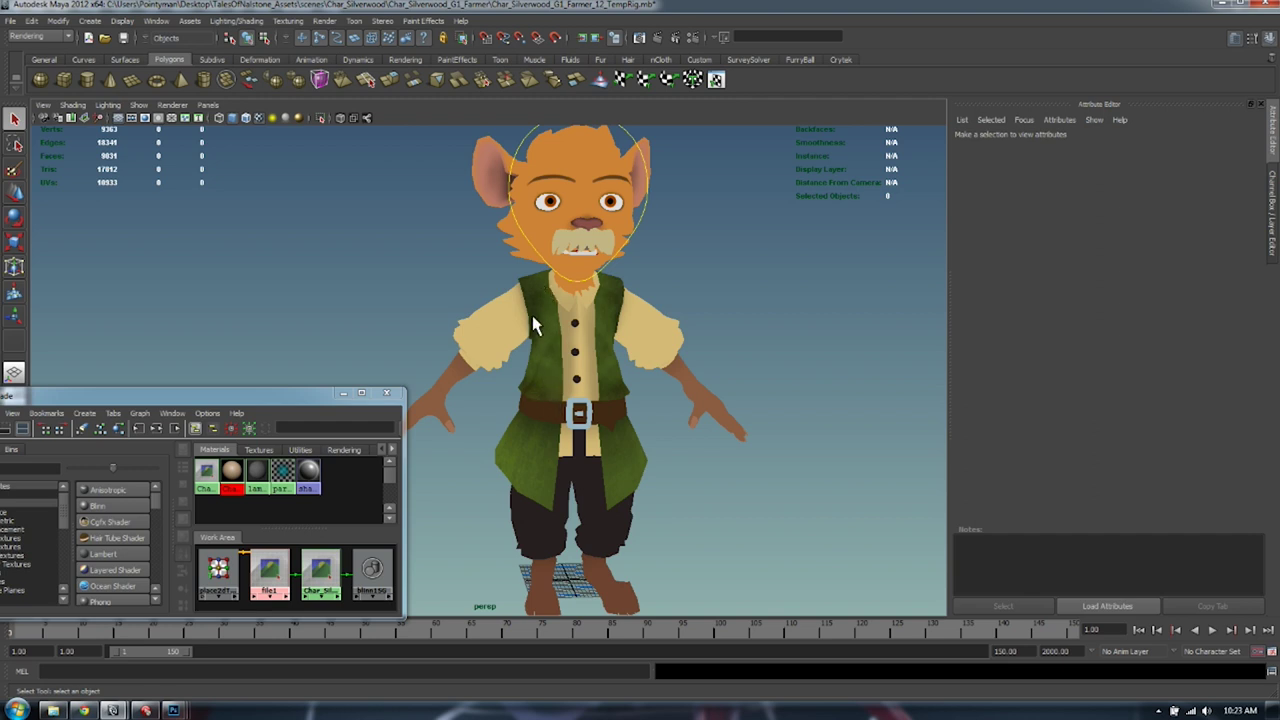
left_click(549, 537)
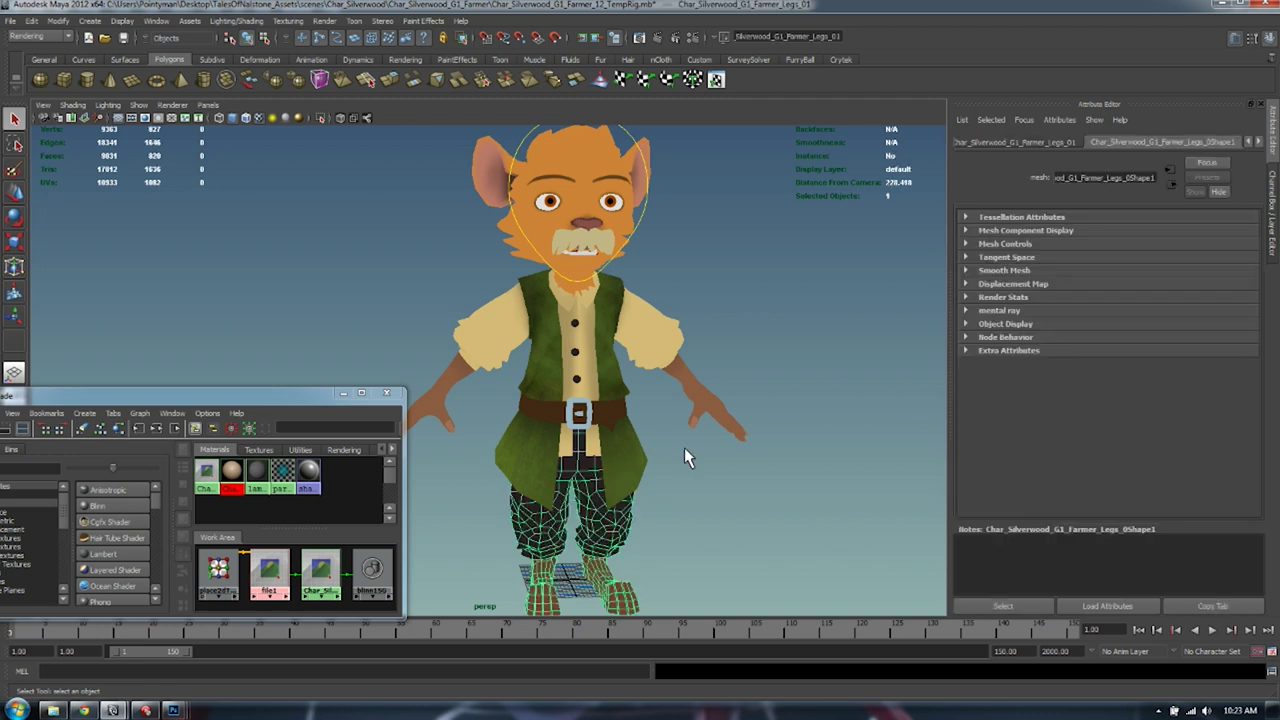
left_click(696, 471)
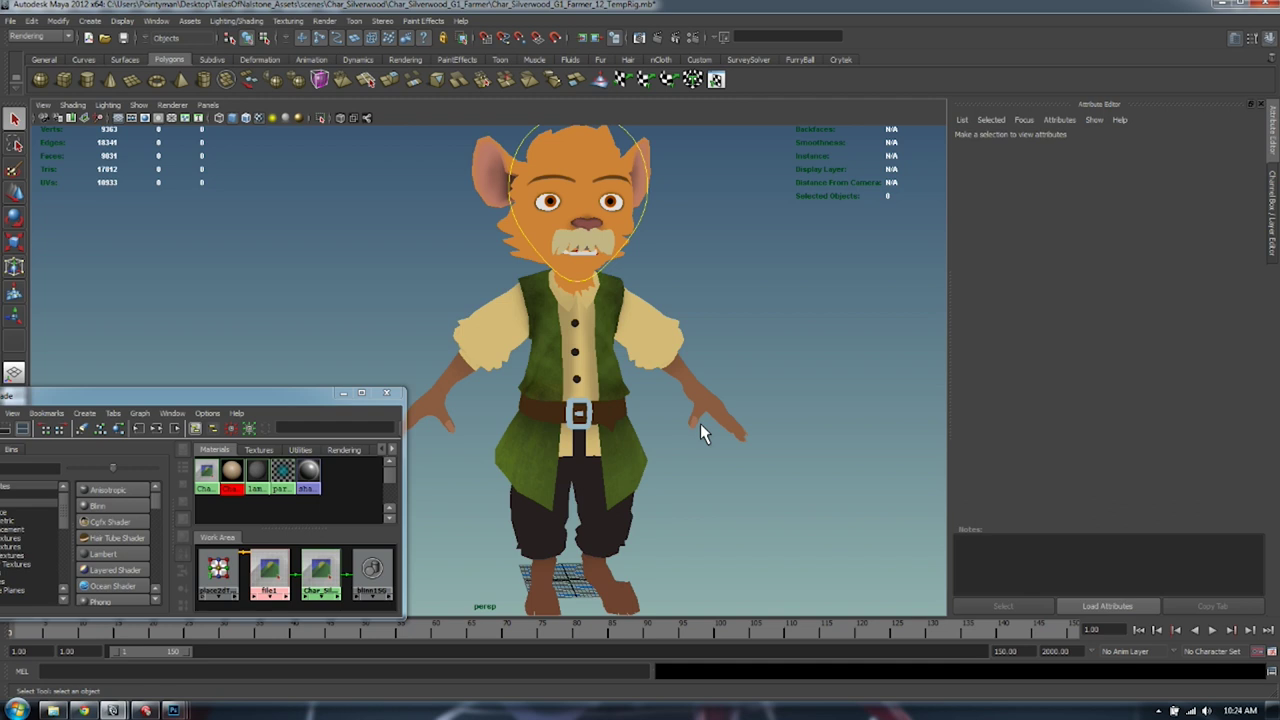
right_click_drag(538, 376, 835, 355, "alt")
middle_click_drag(685, 320, 623, 393, "alt")
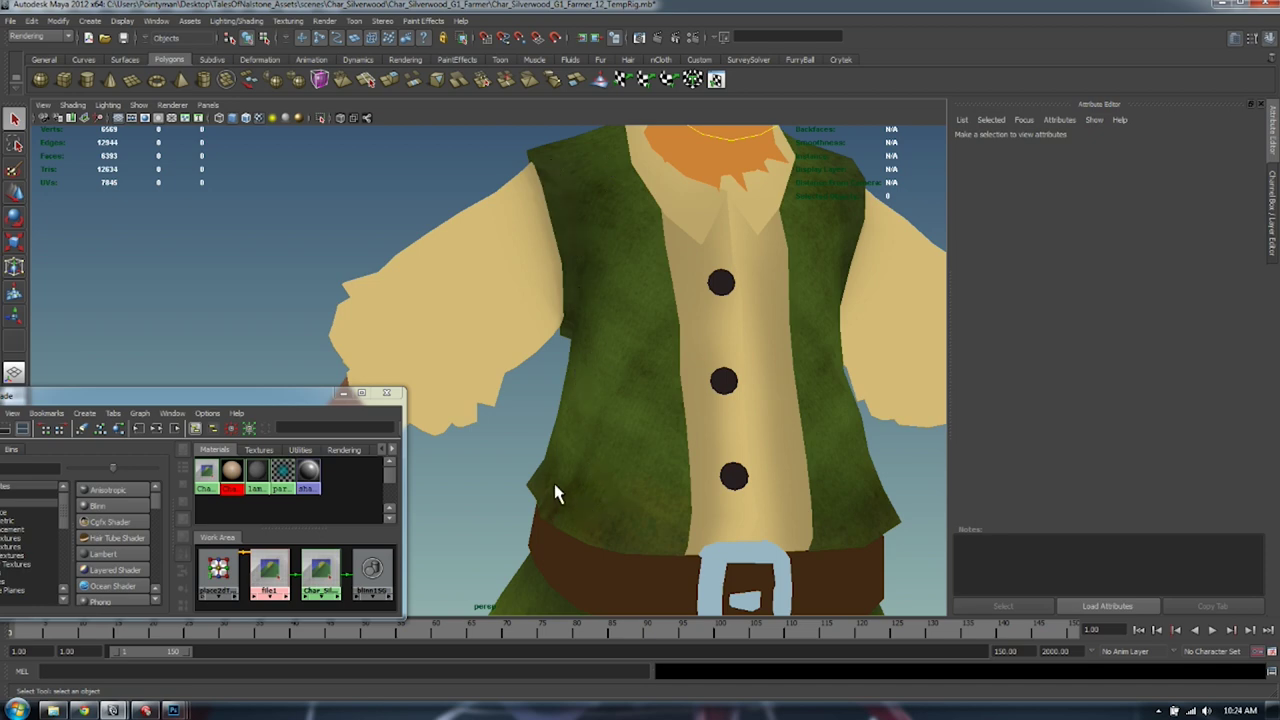
left_click_drag(763, 367, 674, 287, "alt")
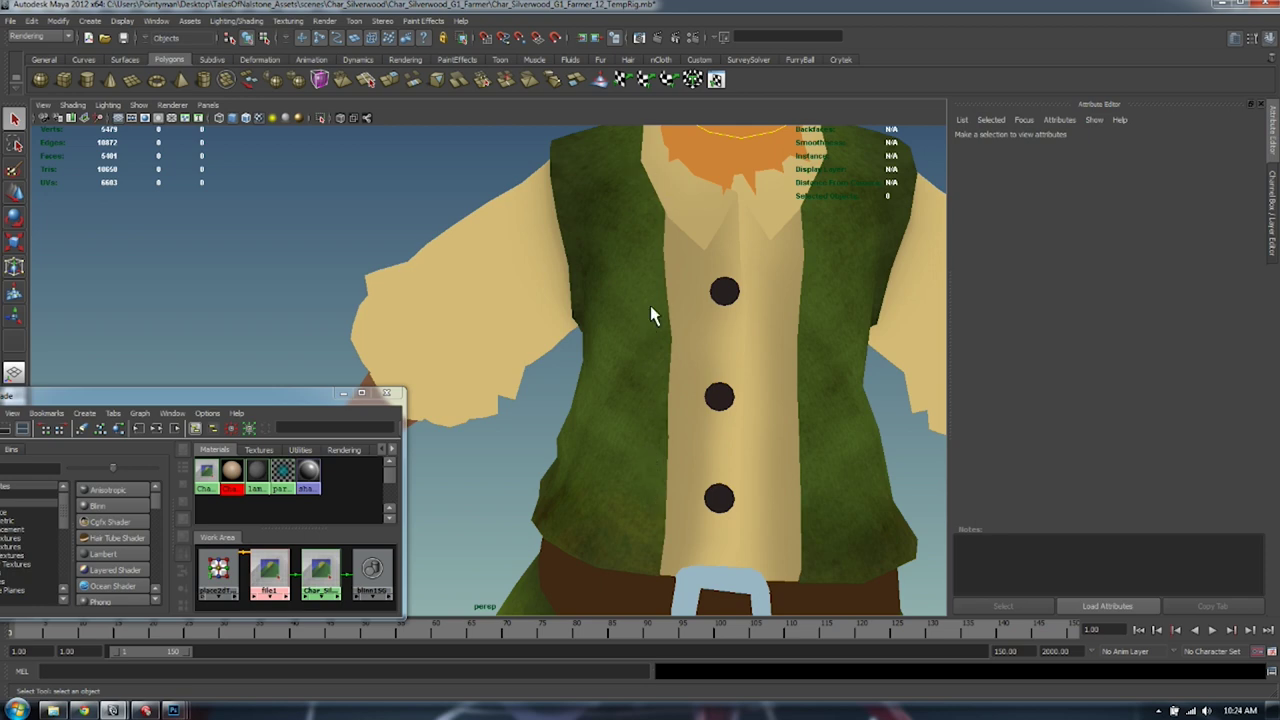
right_click_drag(757, 296, 606, 301, "alt")
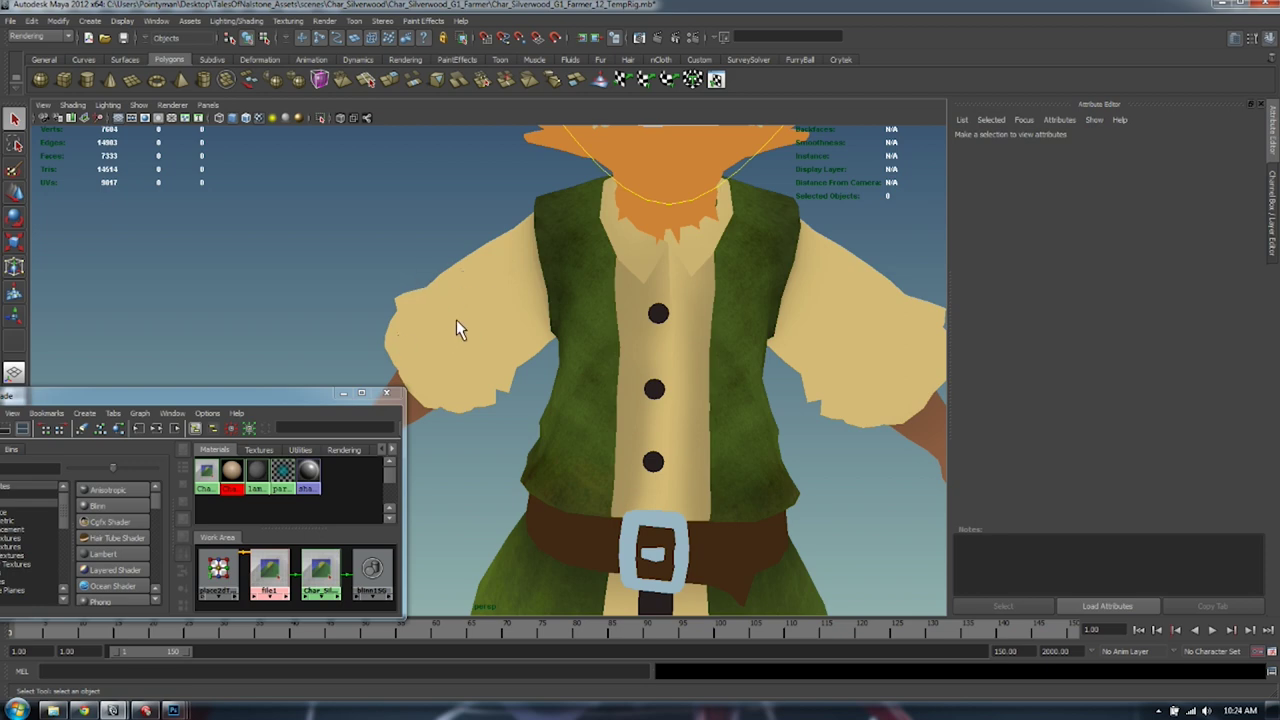
Examine the belt area, coat flaps and whole farmer figure at a distance and from several angles
right_click_drag(727, 260, 626, 381, "alt")
middle_click_drag(688, 404, 702, 241, "alt")
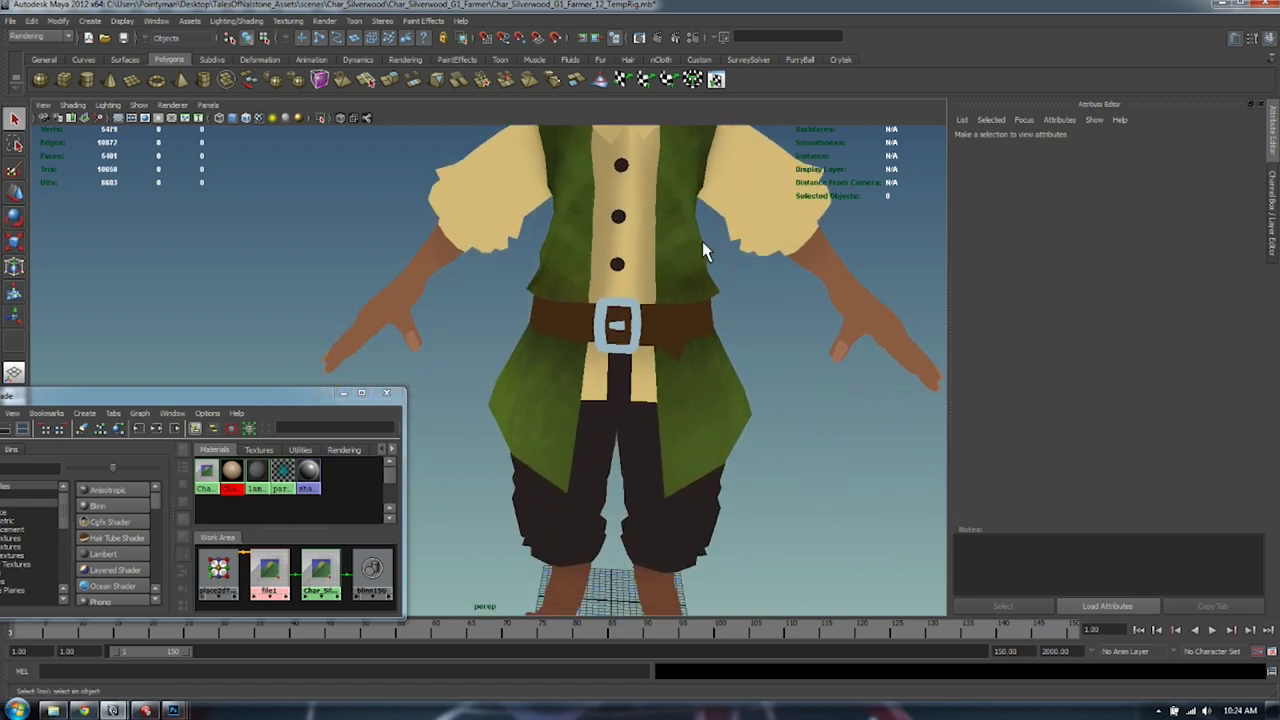
left_click_drag(722, 305, 667, 307, "alt")
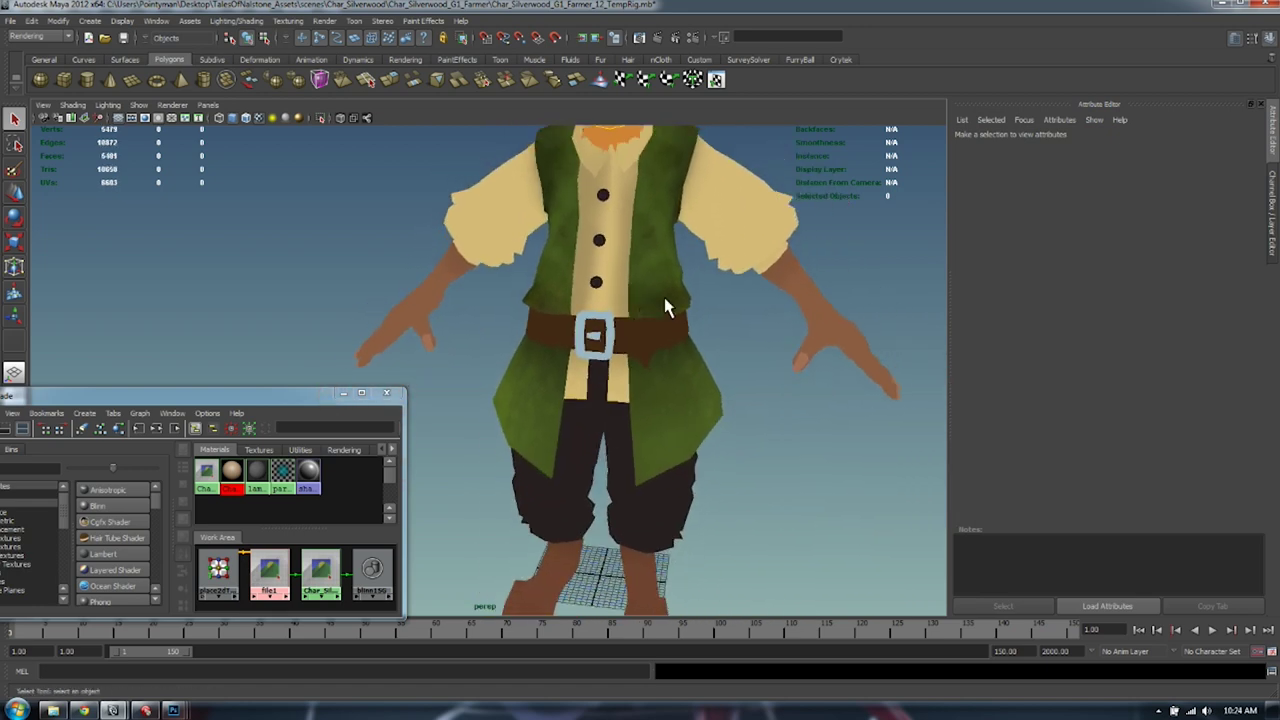
right_click_drag(766, 294, 517, 320, "alt")
middle_click_drag(517, 320, 577, 337, "alt")
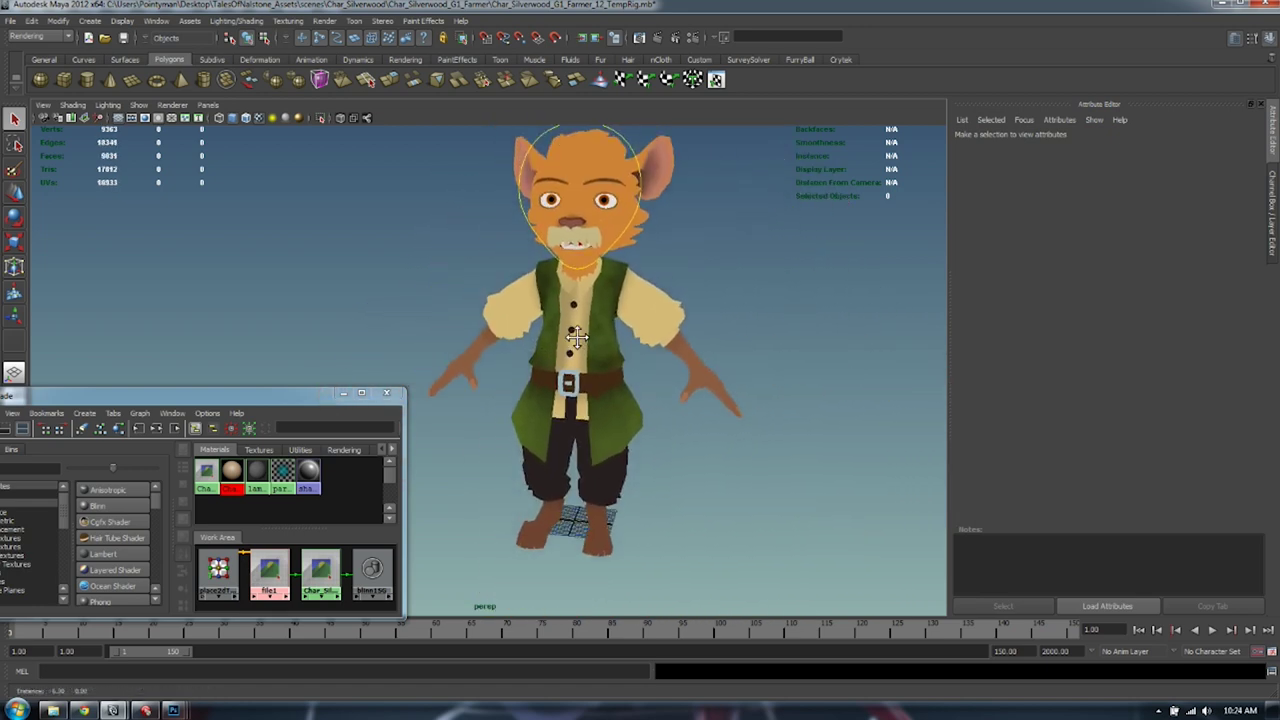
right_click_drag(577, 337, 544, 349, "alt")
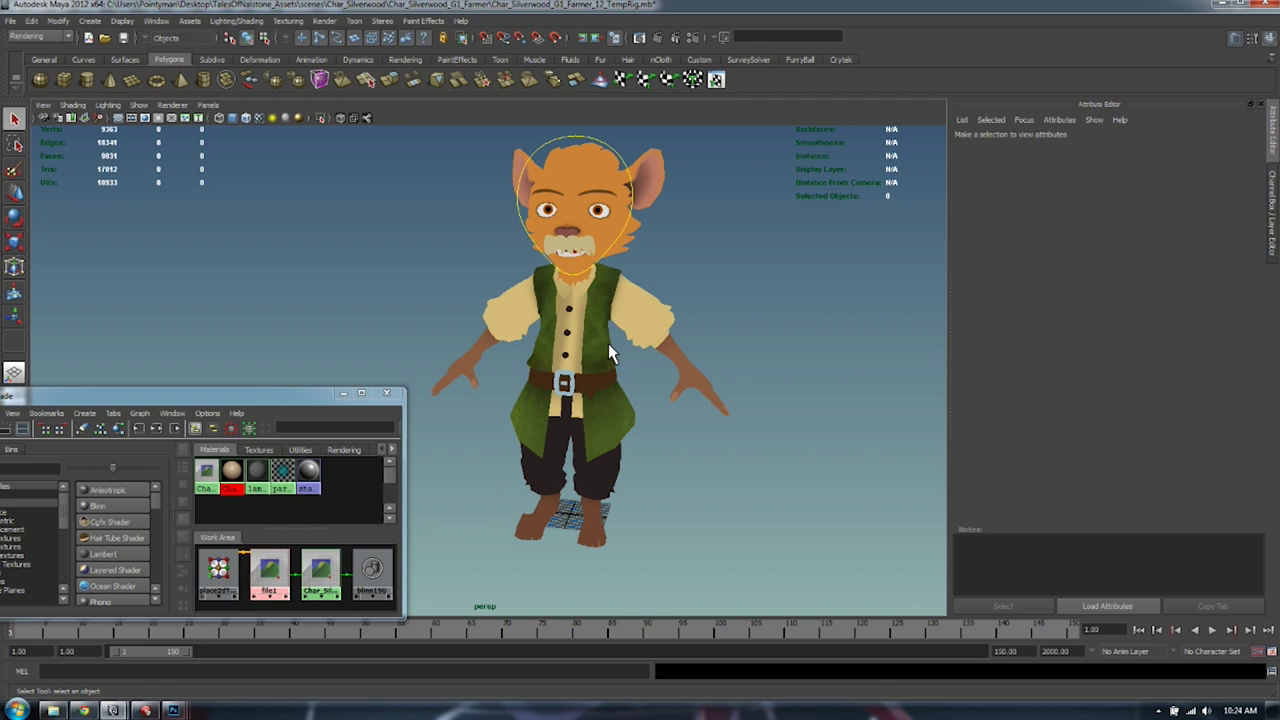
left_click_drag(518, 438, 663, 409, "alt")
left_click_drag(823, 277, 646, 330, "alt")
middle_click_drag(646, 330, 672, 327, "alt")
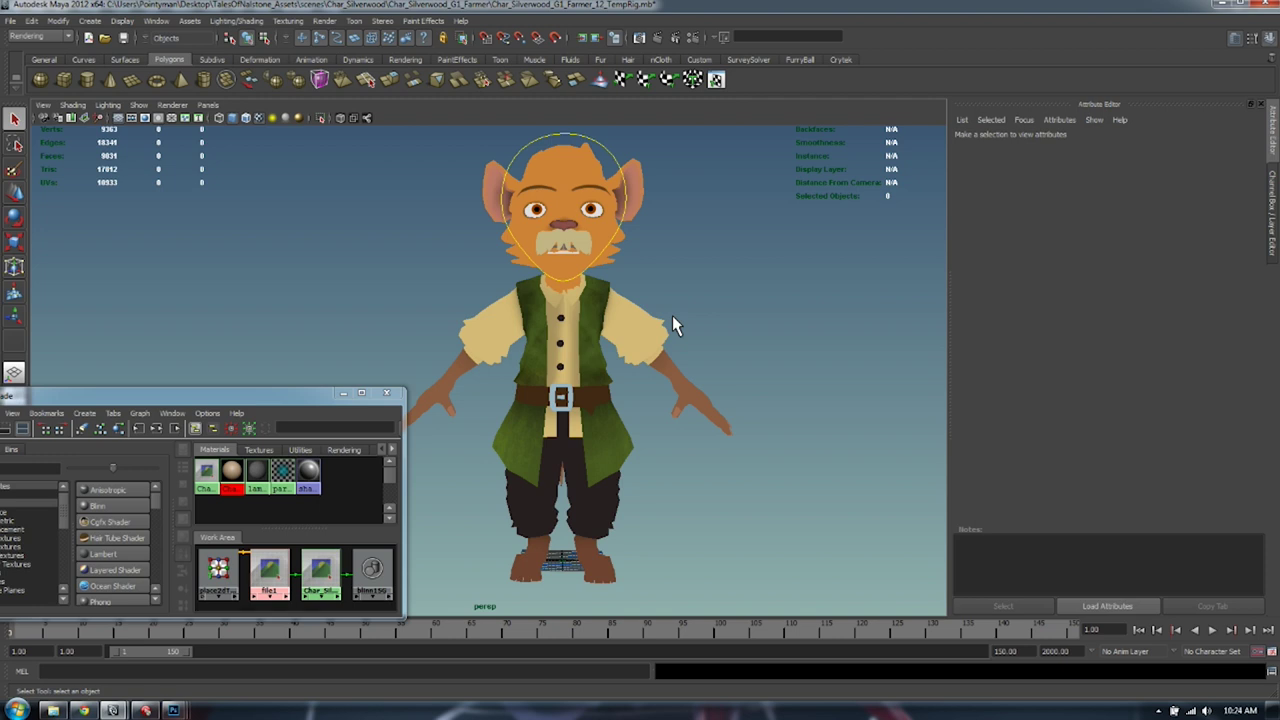
left_click_drag(672, 318, 607, 362, "alt")
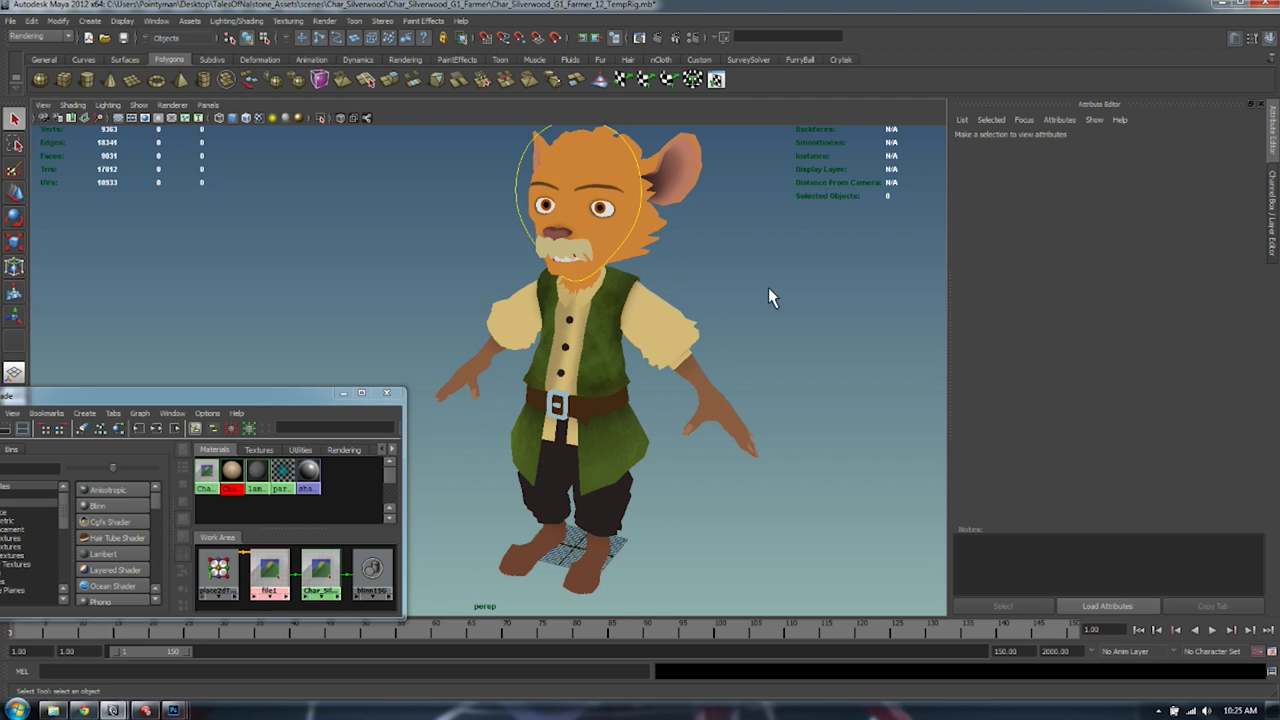
Open the farmer's Character Controls, show the control rig in the viewport and minimize the Hypershade window
right_click_drag(768, 287, 766, 338)
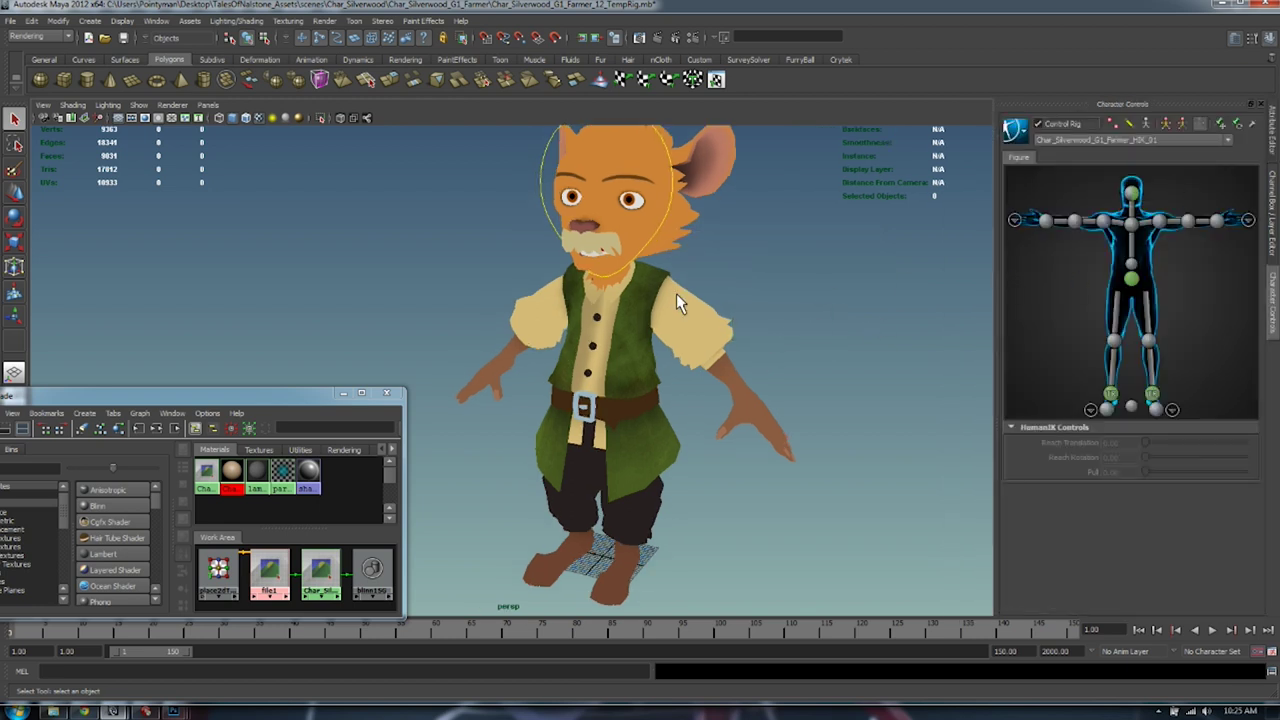
left_click_drag(676, 293, 664, 293, "alt")
left_click(1118, 128)
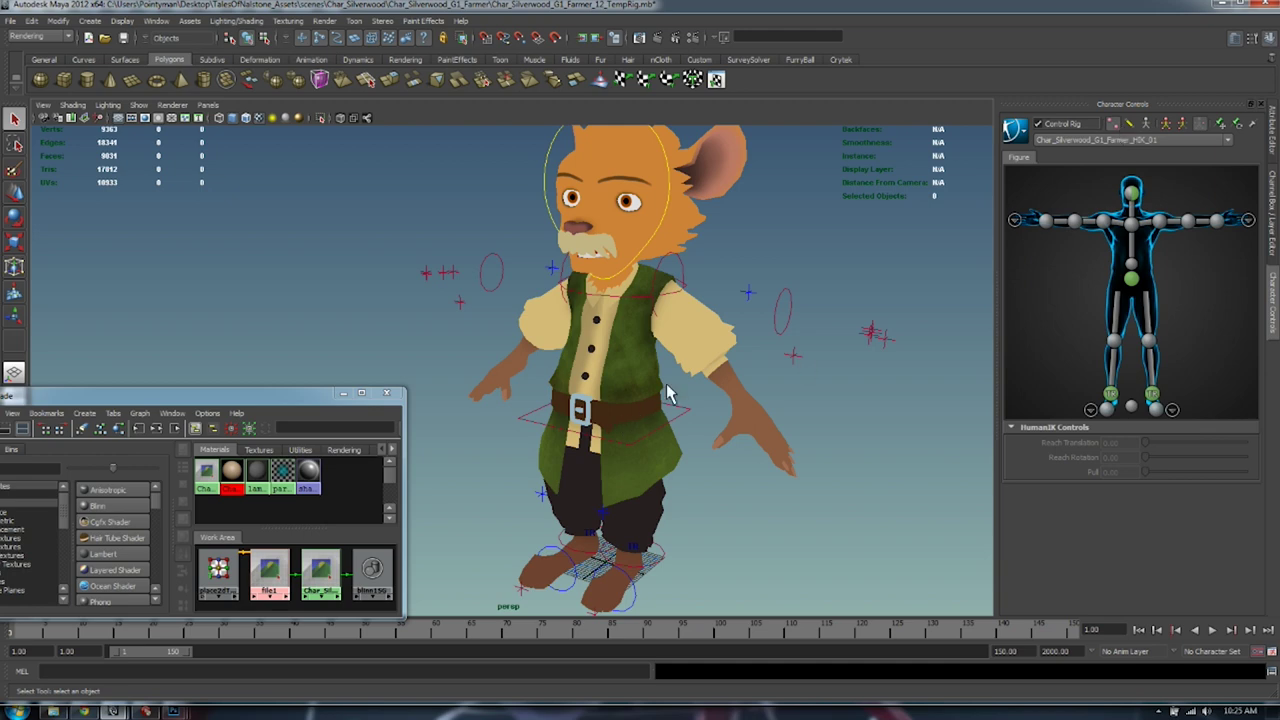
left_click_drag(666, 385, 713, 354, "alt")
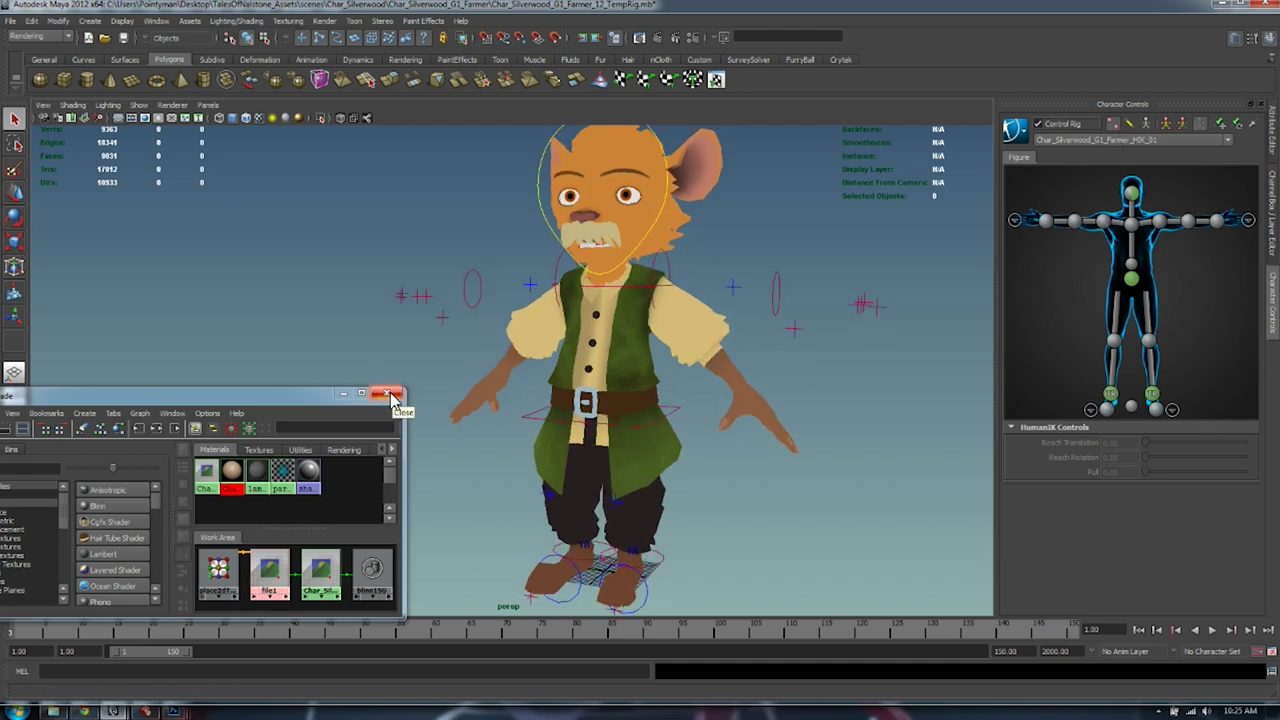
left_click_drag(560, 395, 640, 410, "alt")
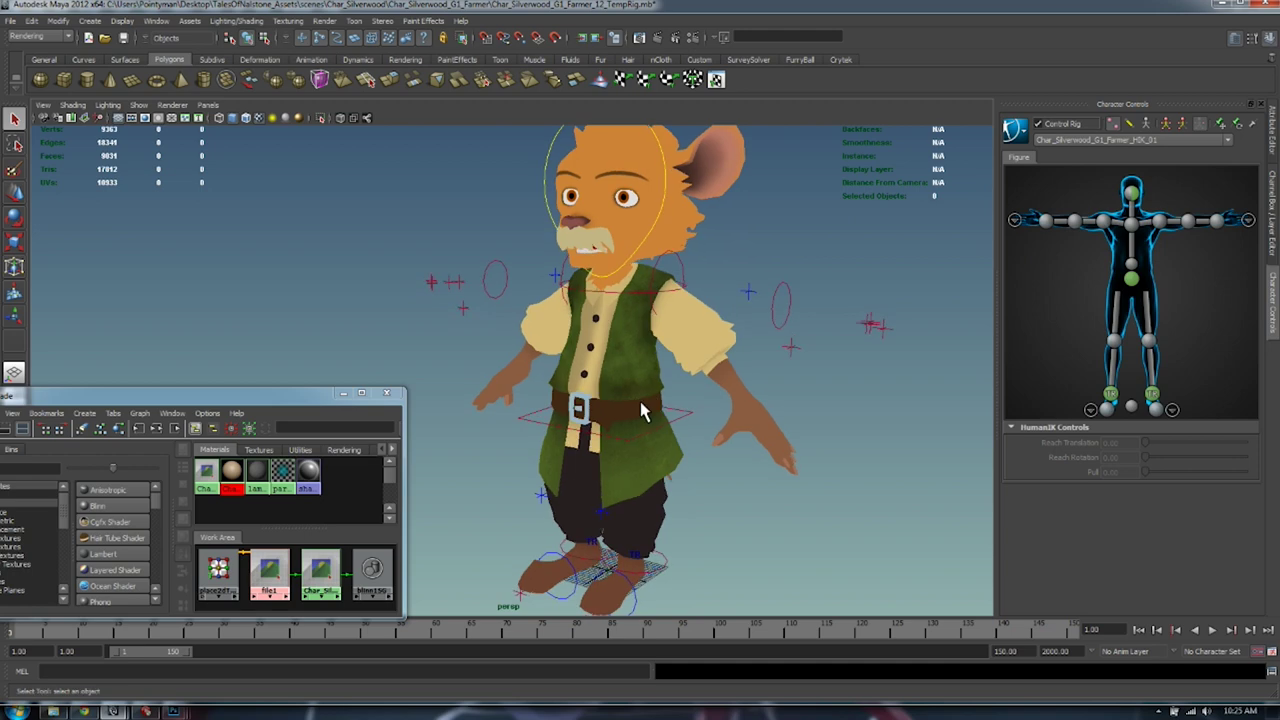
left_click(343, 392)
left_click_drag(659, 306, 554, 310, "alt")
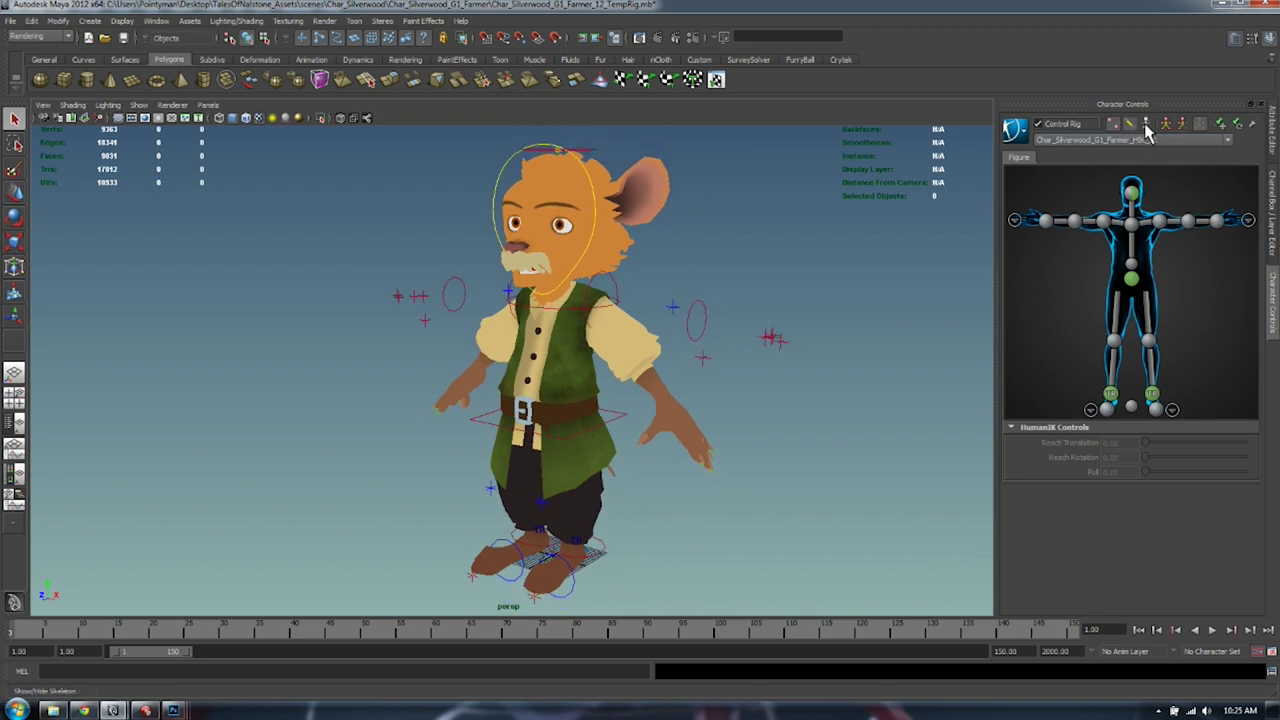
Turn on X-Ray Joints so the farmer's skeleton is drawn through the mesh
left_click(73, 105)
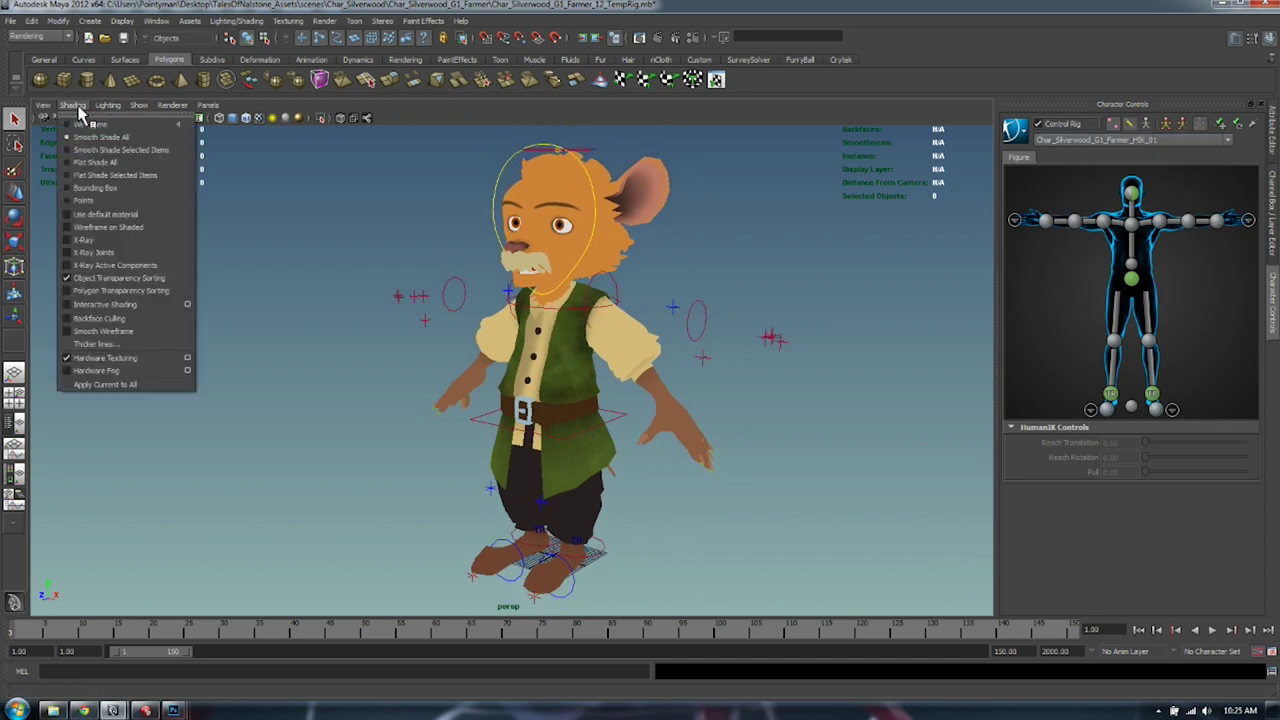
left_click(100, 253)
left_click_drag(470, 485, 522, 485, "alt")
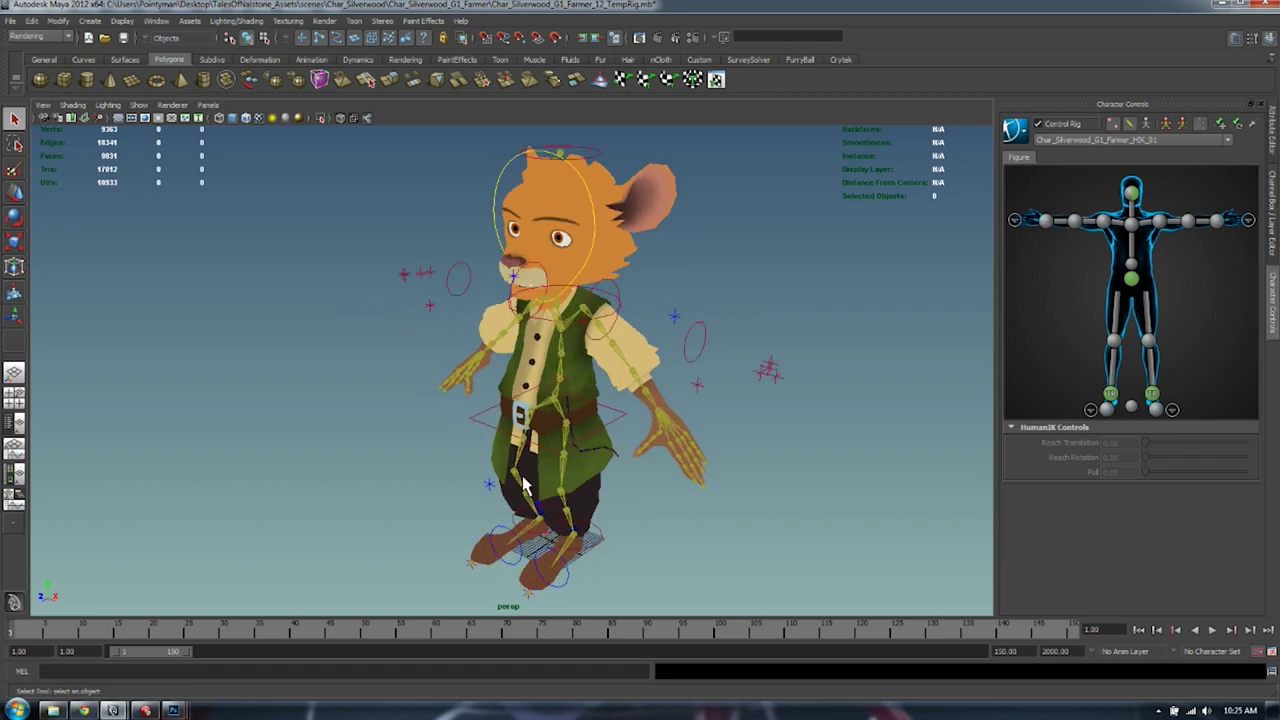
Try moving the rig's hips effector to test the pose, and undo the move
left_click(623, 423)
key("f")
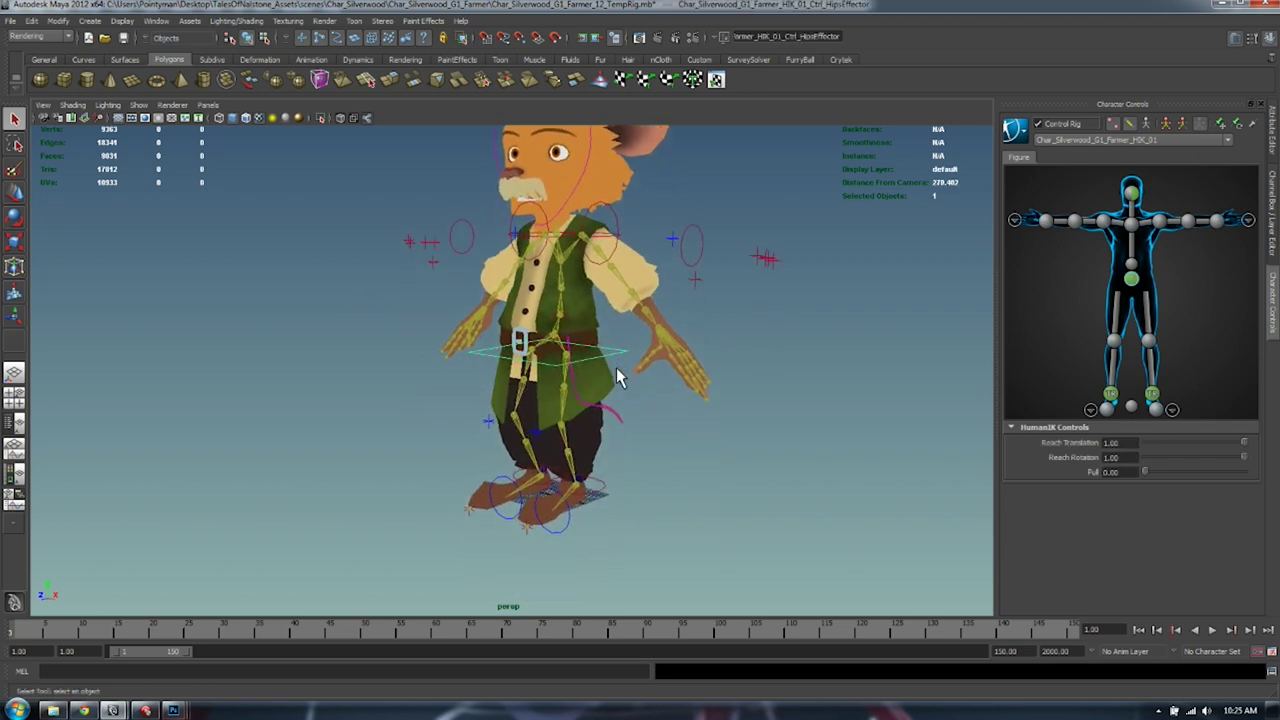
left_click_drag(617, 370, 700, 368, "alt")
right_click_drag(700, 368, 783, 366, "alt")
key("w")
middle_click_drag(712, 348, 663, 390)
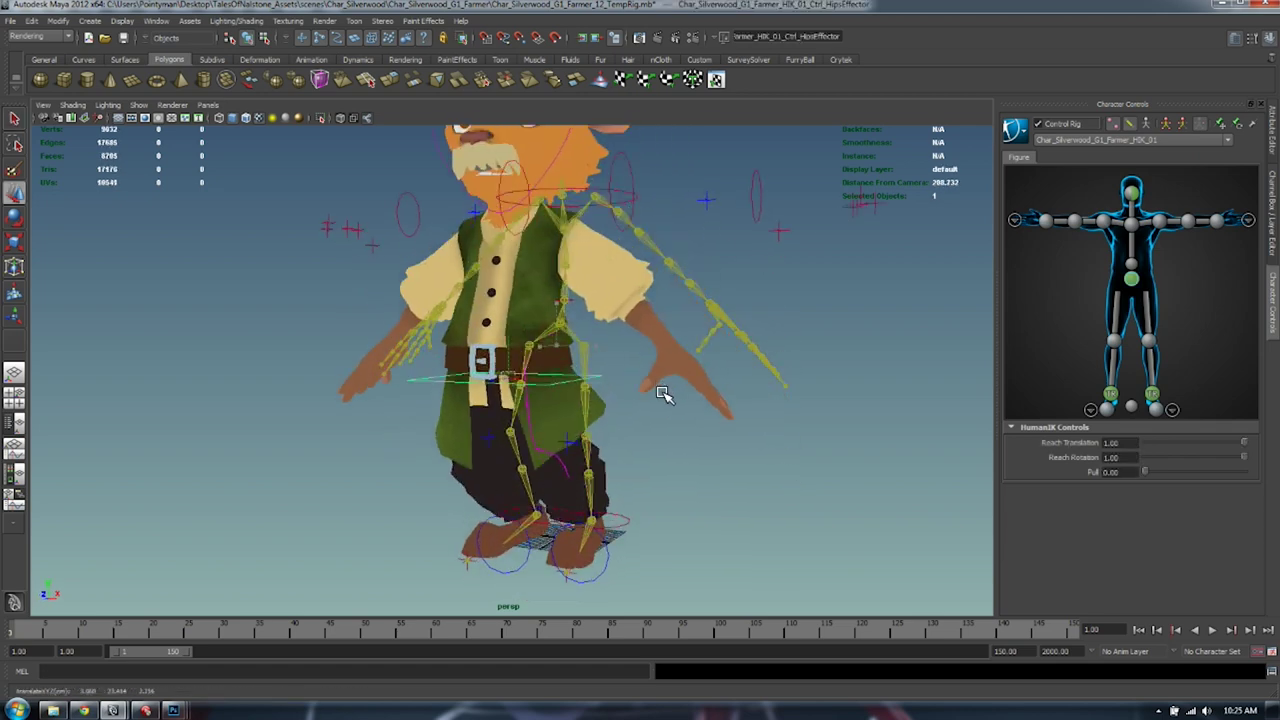
left_click_drag(663, 393, 606, 457, "alt")
key("ctrl+z")
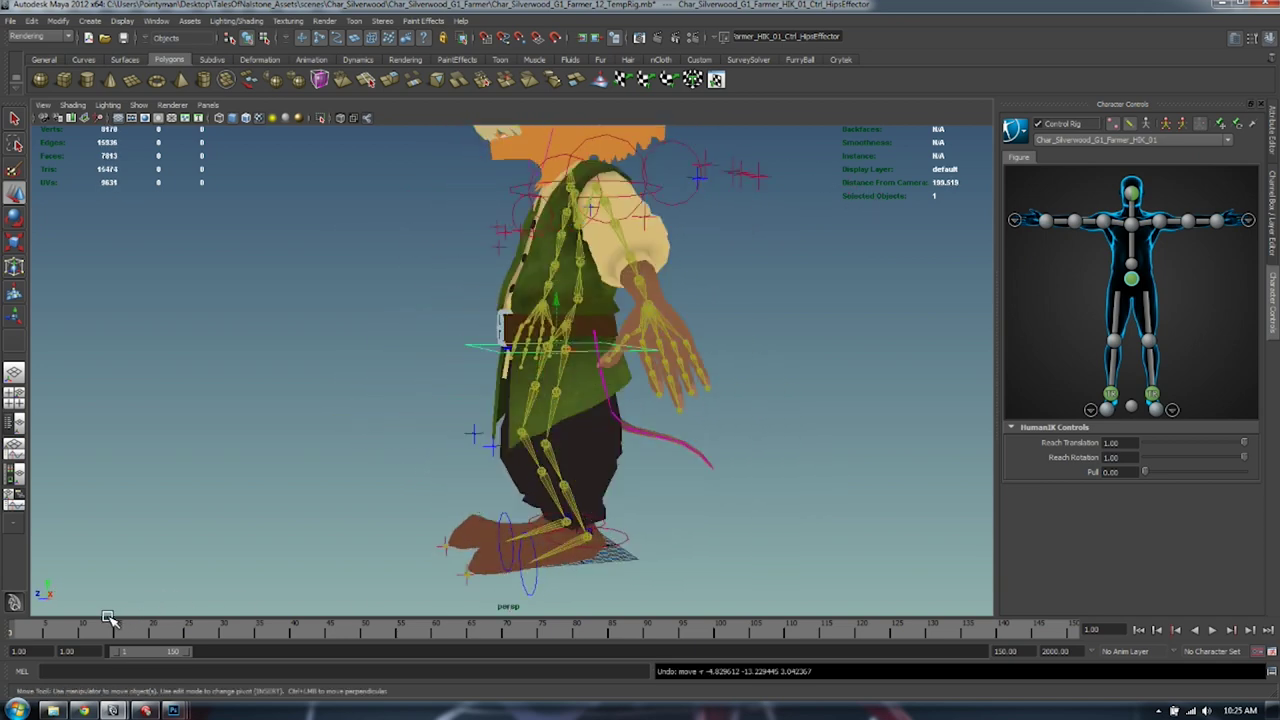
Go to frame 150 of the animation and switch the viewport lighting to use all lights
left_click_drag(110, 620, 1075, 626)
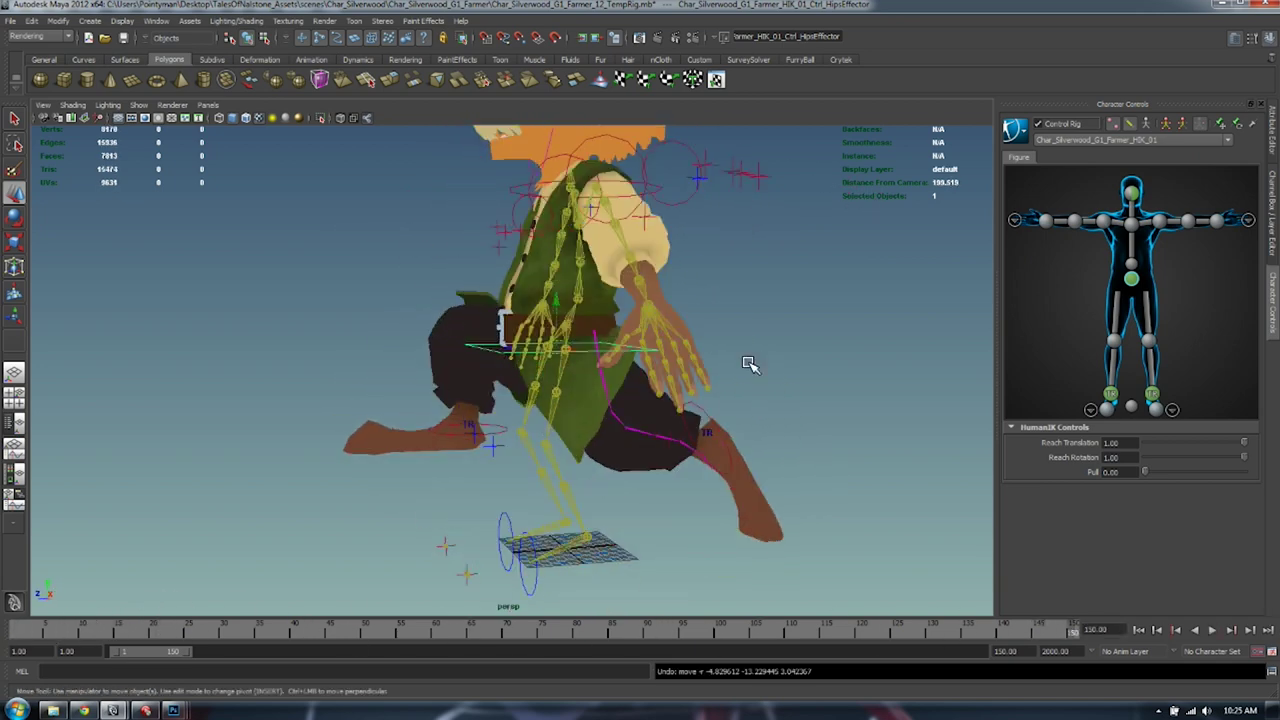
left_click_drag(750, 365, 720, 400, "alt")
left_click(108, 105)
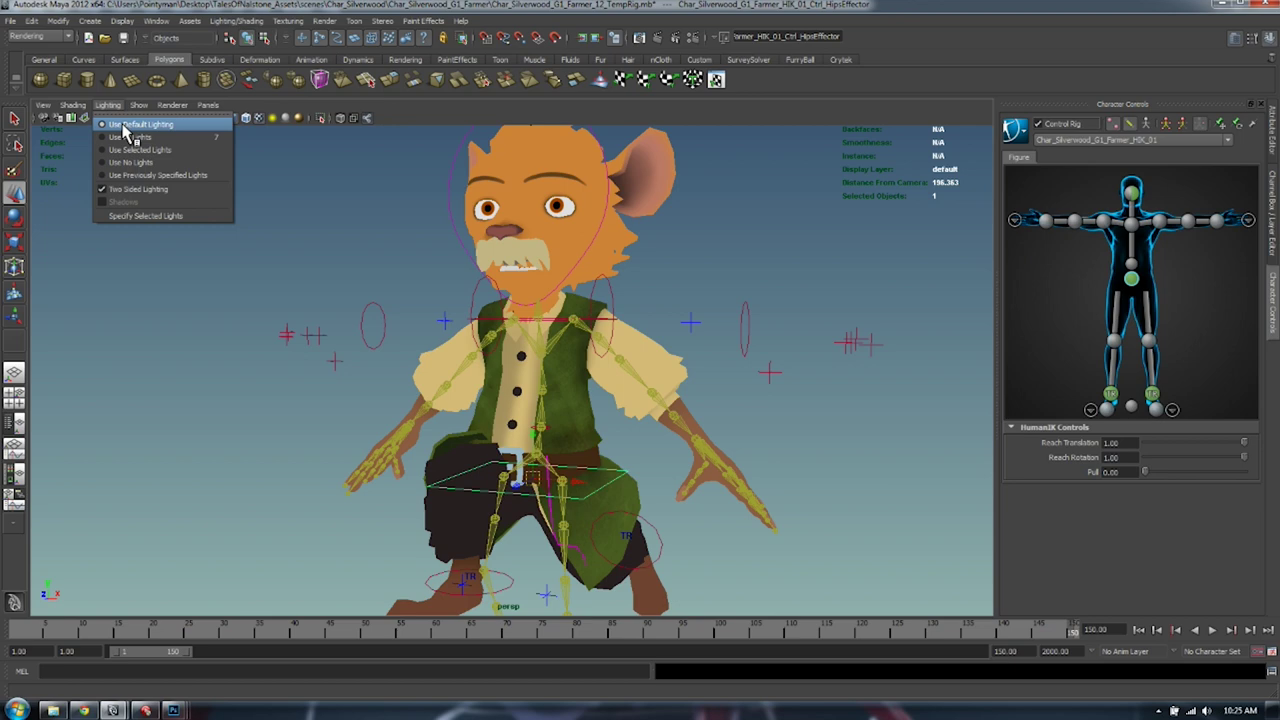
left_click(126, 134)
left_click_drag(729, 277, 529, 324, "alt")
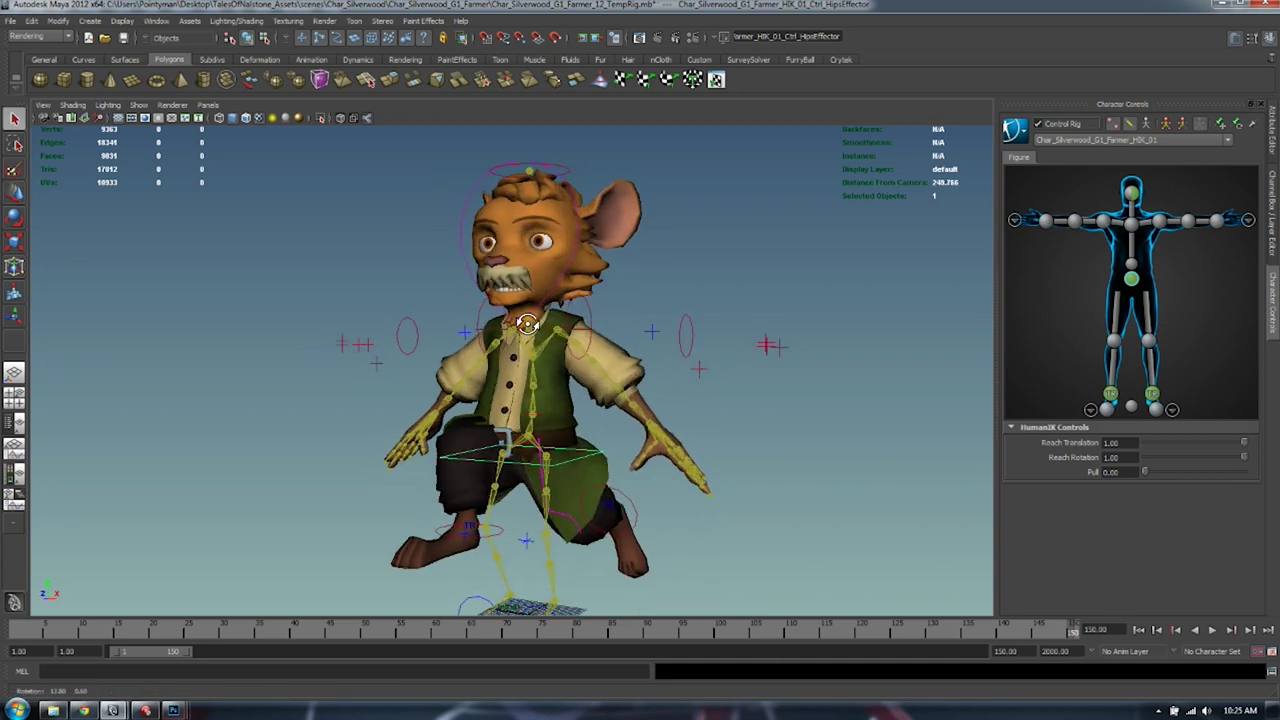
Make layer1 visible in the layer list to display the face control board beside the head
key("ctrl+a")
key("ctrl+a")
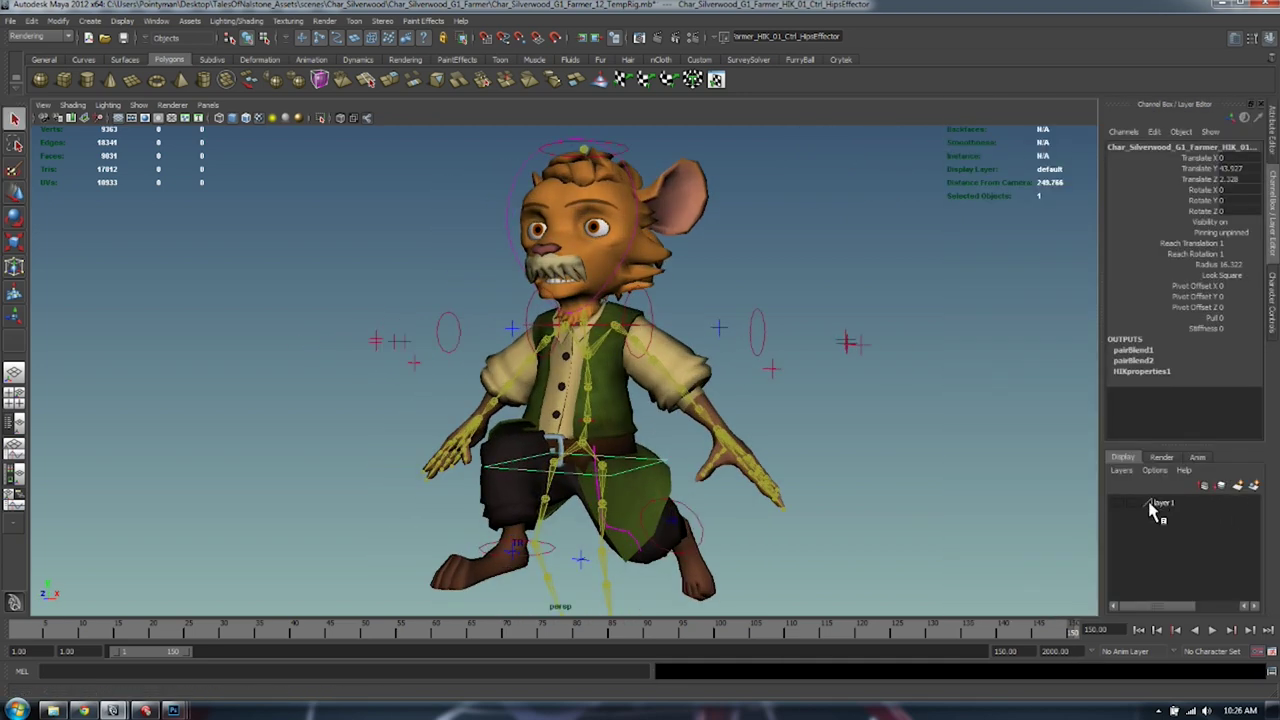
left_click(1117, 504)
middle_click_drag(449, 270, 457, 380, "alt")
right_click_drag(457, 380, 521, 354, "alt")
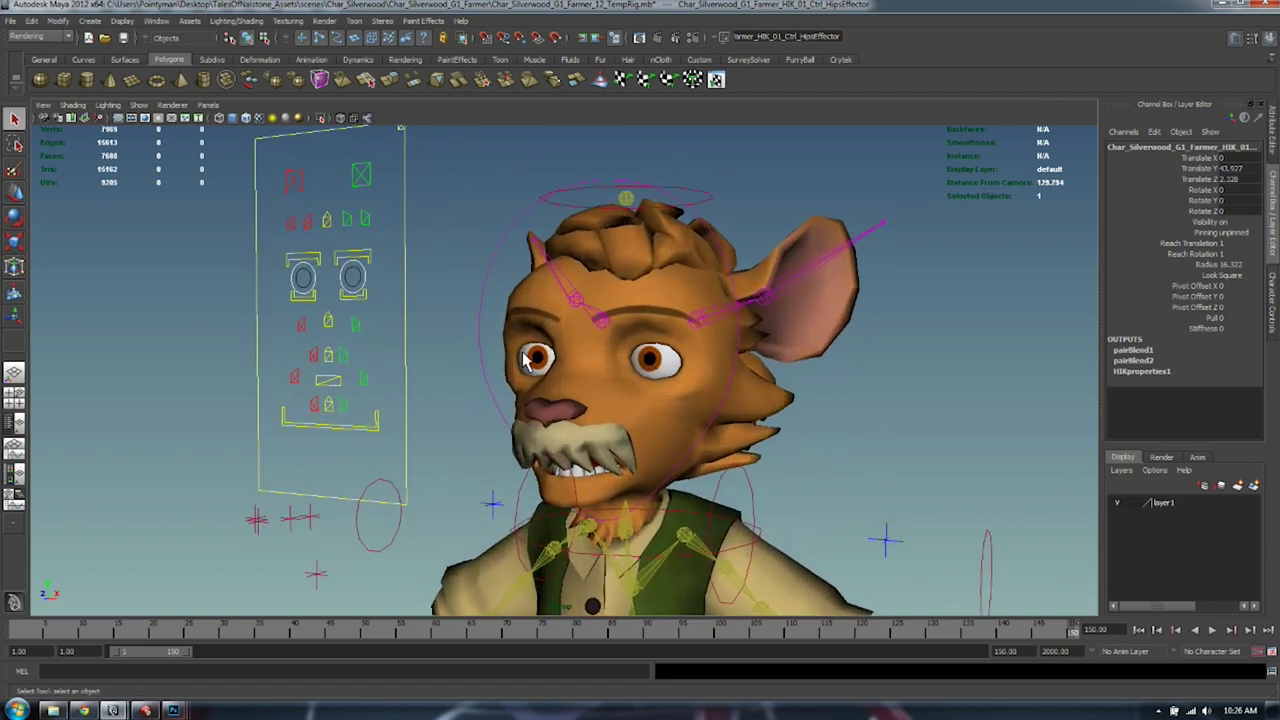
Raise the two left brow controls and lower the two right brow controls on the face control board
left_click_drag(372, 243, 374, 243)
left_click_drag(374, 243, 408, 258, "alt")
key("w")
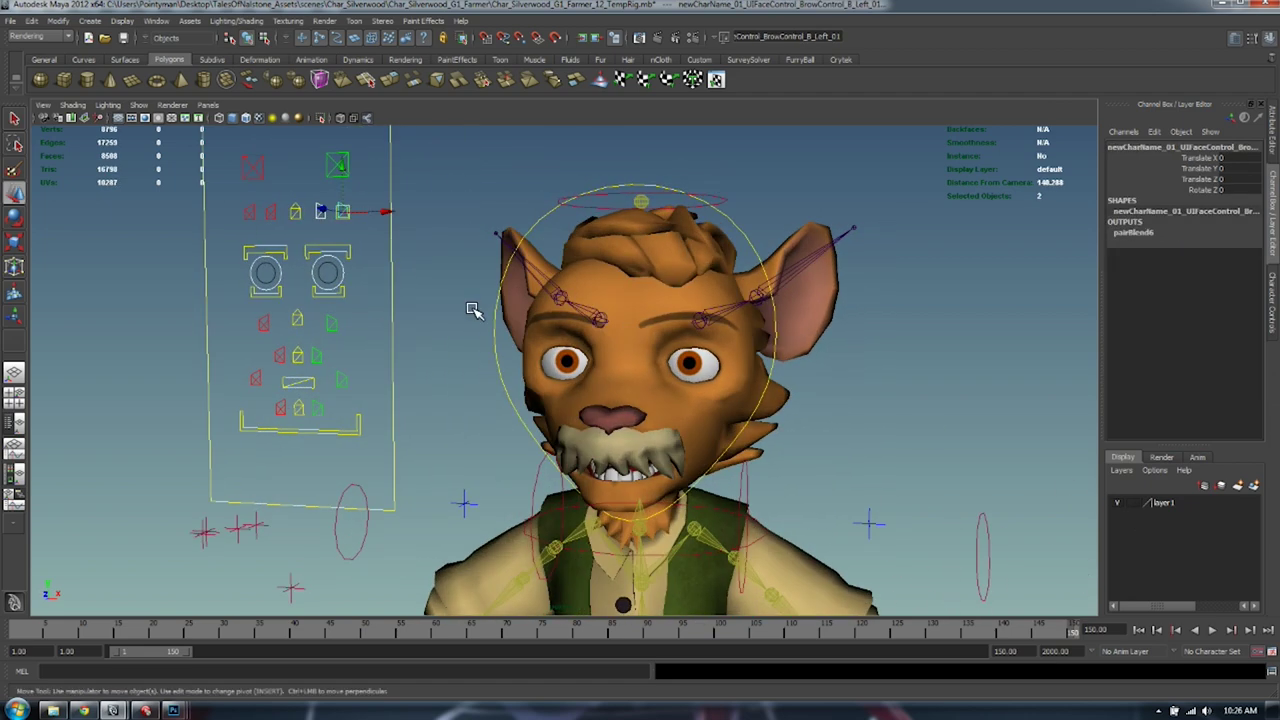
middle_click_drag(472, 309, 473, 298)
left_click_drag(286, 203, 242, 221)
middle_click_drag(330, 250, 331, 269)
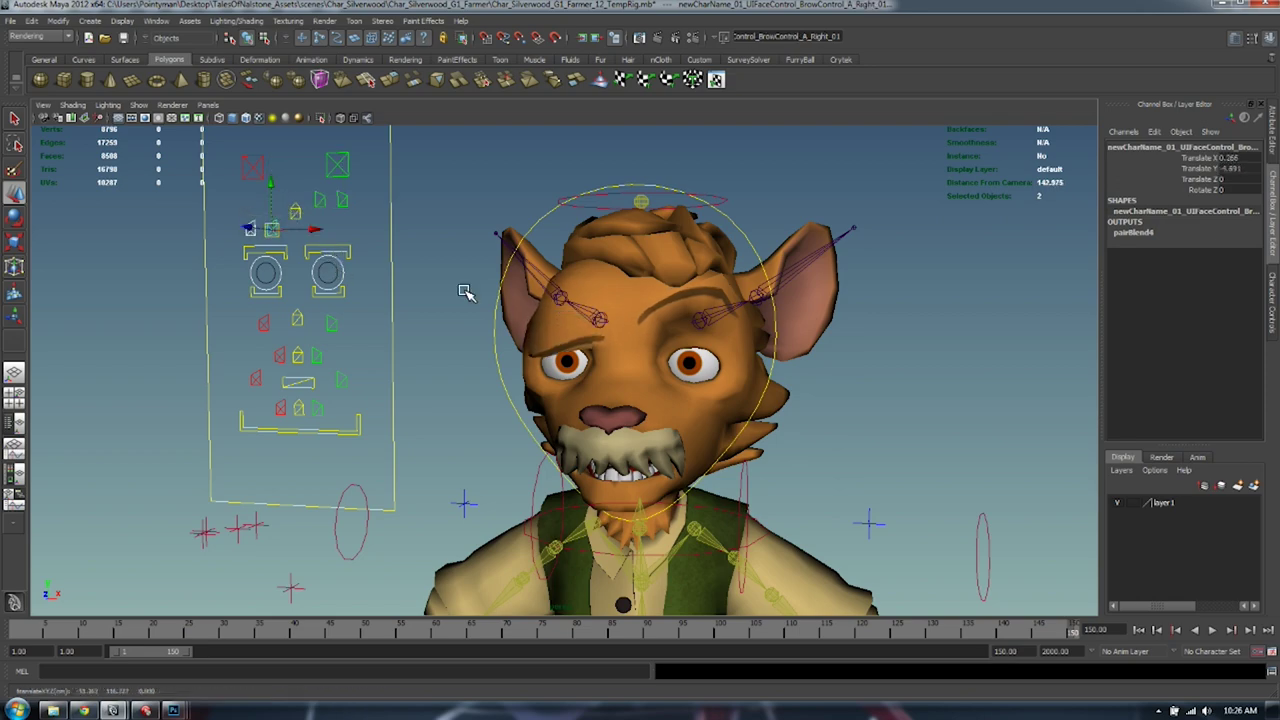
Move the jaw control on the face control board to close the farmer's mouth
right_click_drag(465, 290, 409, 297, "alt")
left_click_drag(409, 297, 418, 272, "alt")
left_click(985, 345)
left_click_drag(985, 345, 700, 358, "alt")
left_click(402, 374)
middle_click_drag(468, 400, 469, 418)
left_click_drag(469, 418, 487, 416, "alt")
left_click_drag(543, 415, 521, 416, "alt")
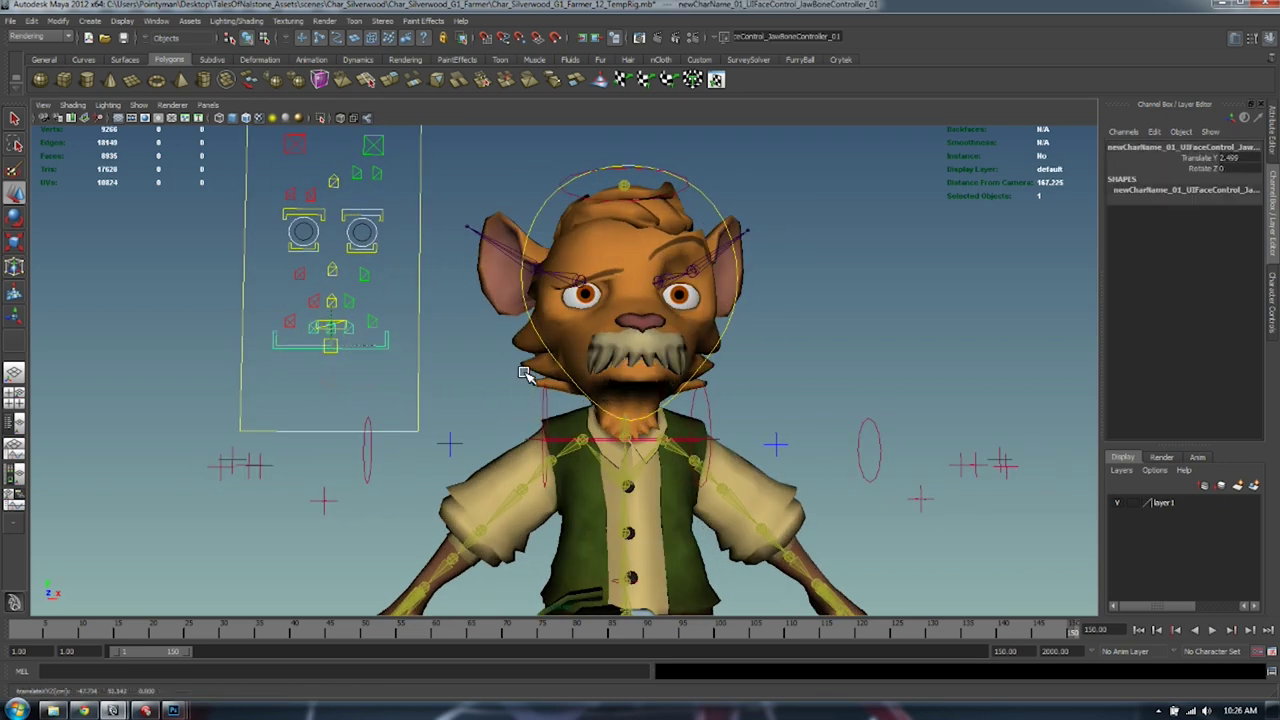
left_click_drag(730, 374, 655, 423, "alt")
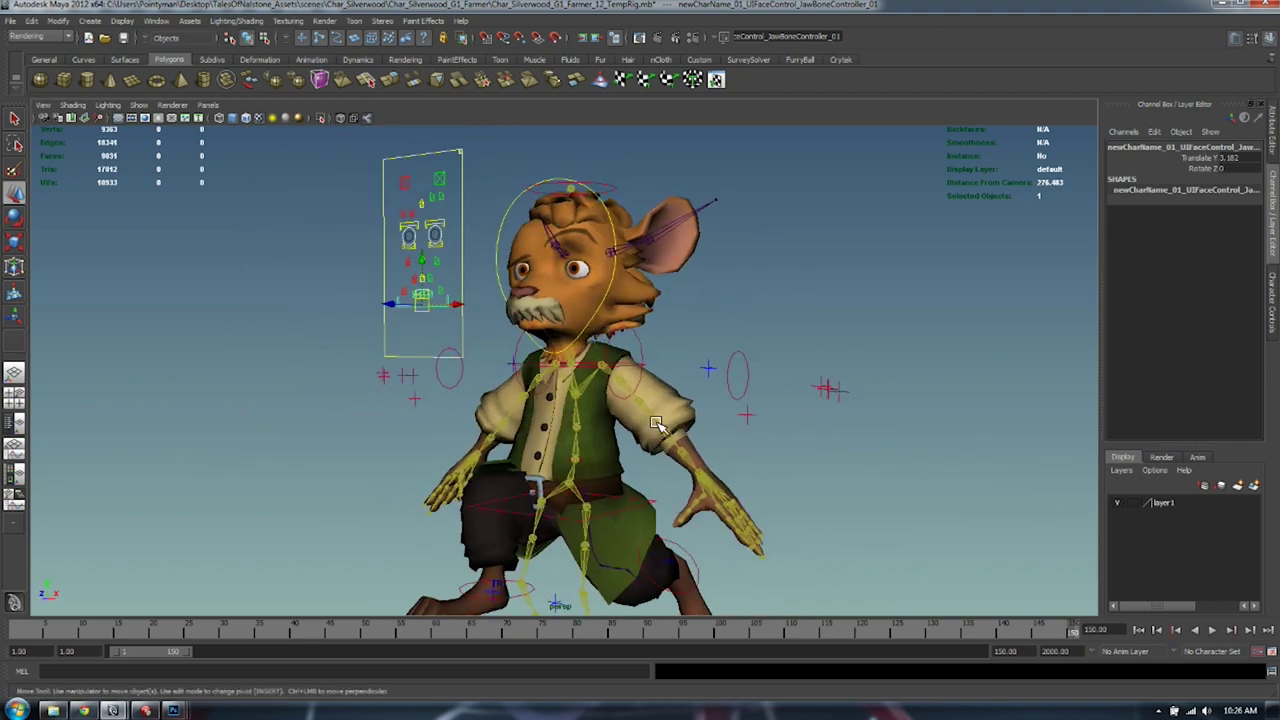
Rotate the left forearm control to bend the elbow and bring the hand in front of the body, then clear the selection
left_click(668, 436)
key("e")
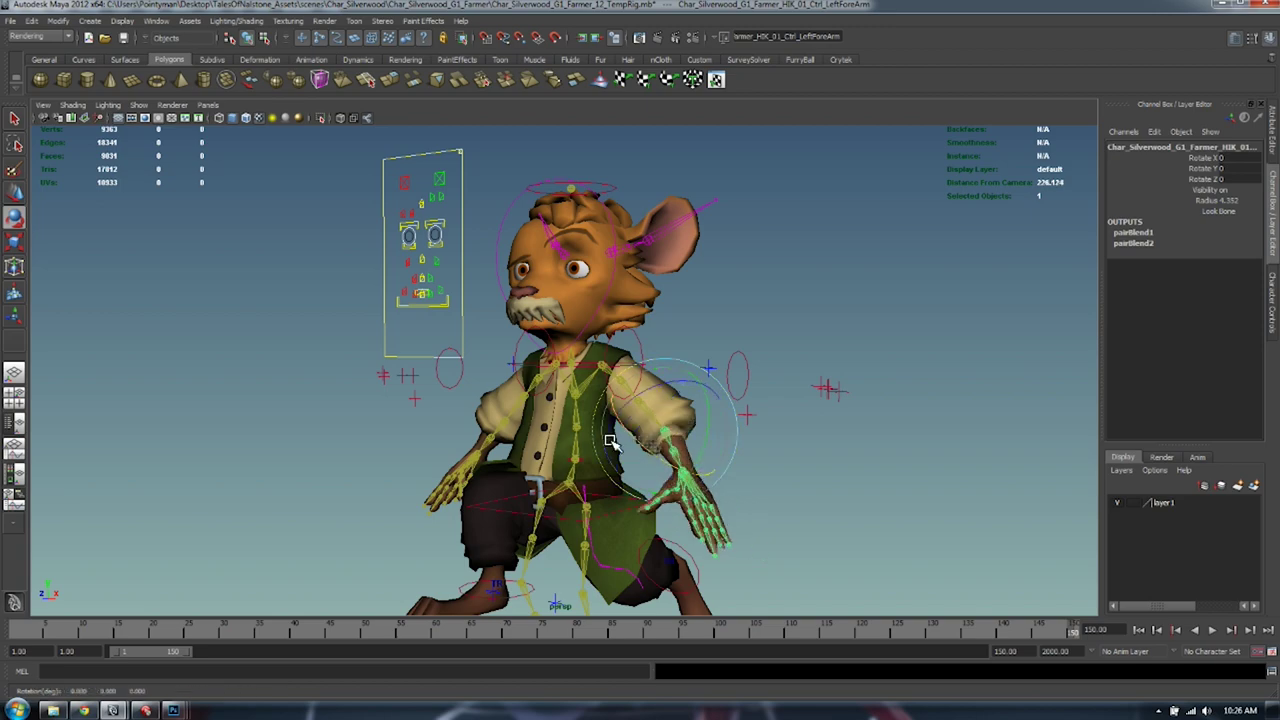
left_click(566, 410)
mouse_move(537, 371)
left_mouse_down("alt")
mouse_move(626, 394)
mouse_move(677, 380)
mouse_move(540, 375)
mouse_move(630, 370)
mouse_move(551, 358)
left_mouse_up("alt")
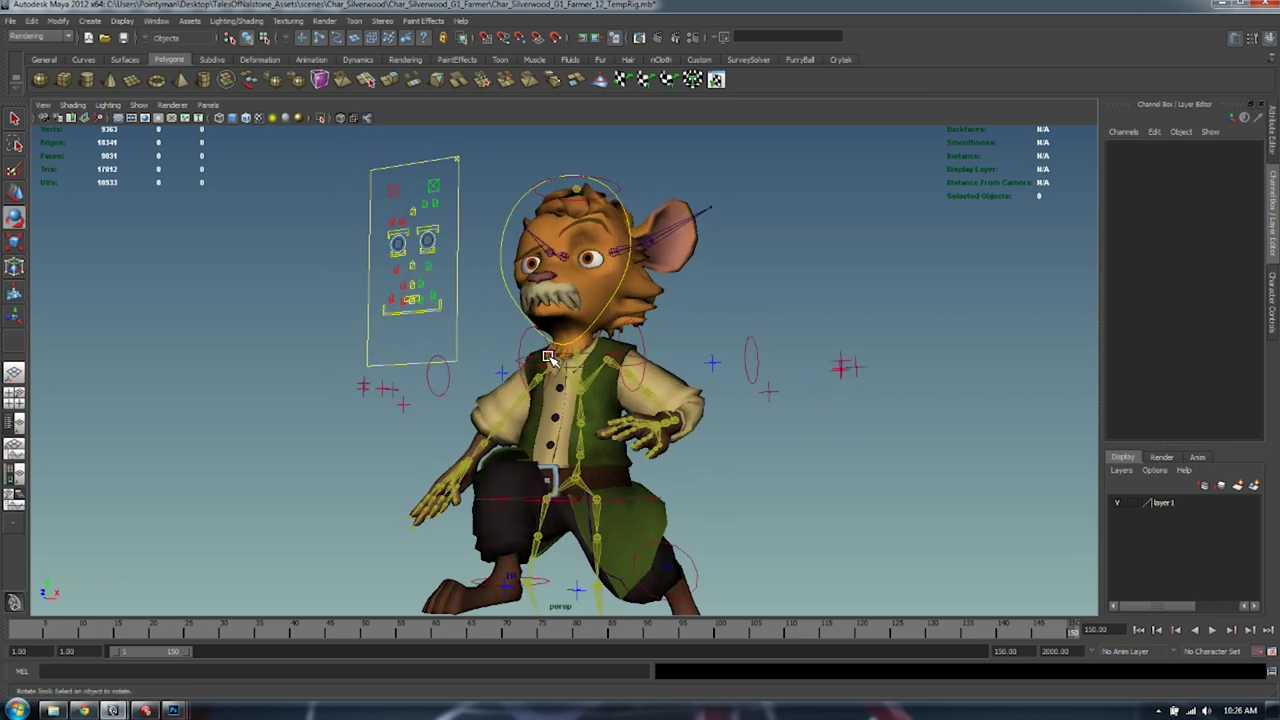